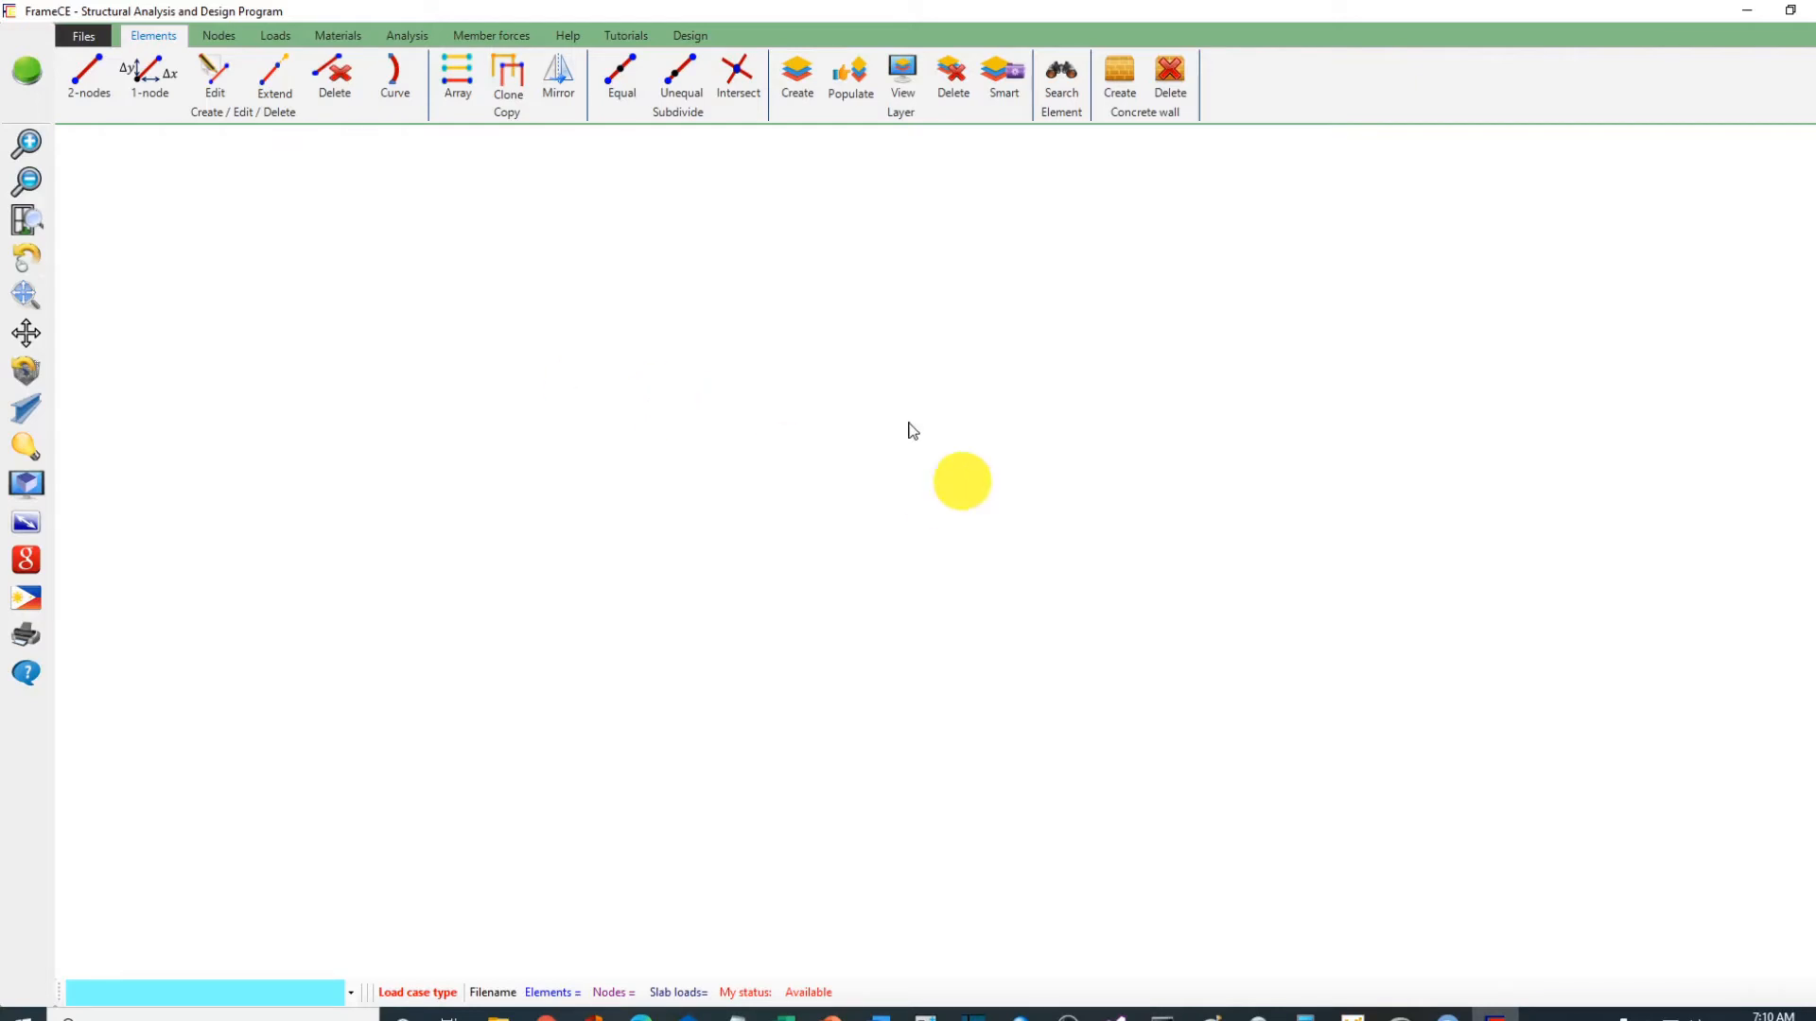
Step: Start a new project with the pitched portal frame template (W, H1, H2) that has solid rafters
left_click(78, 38)
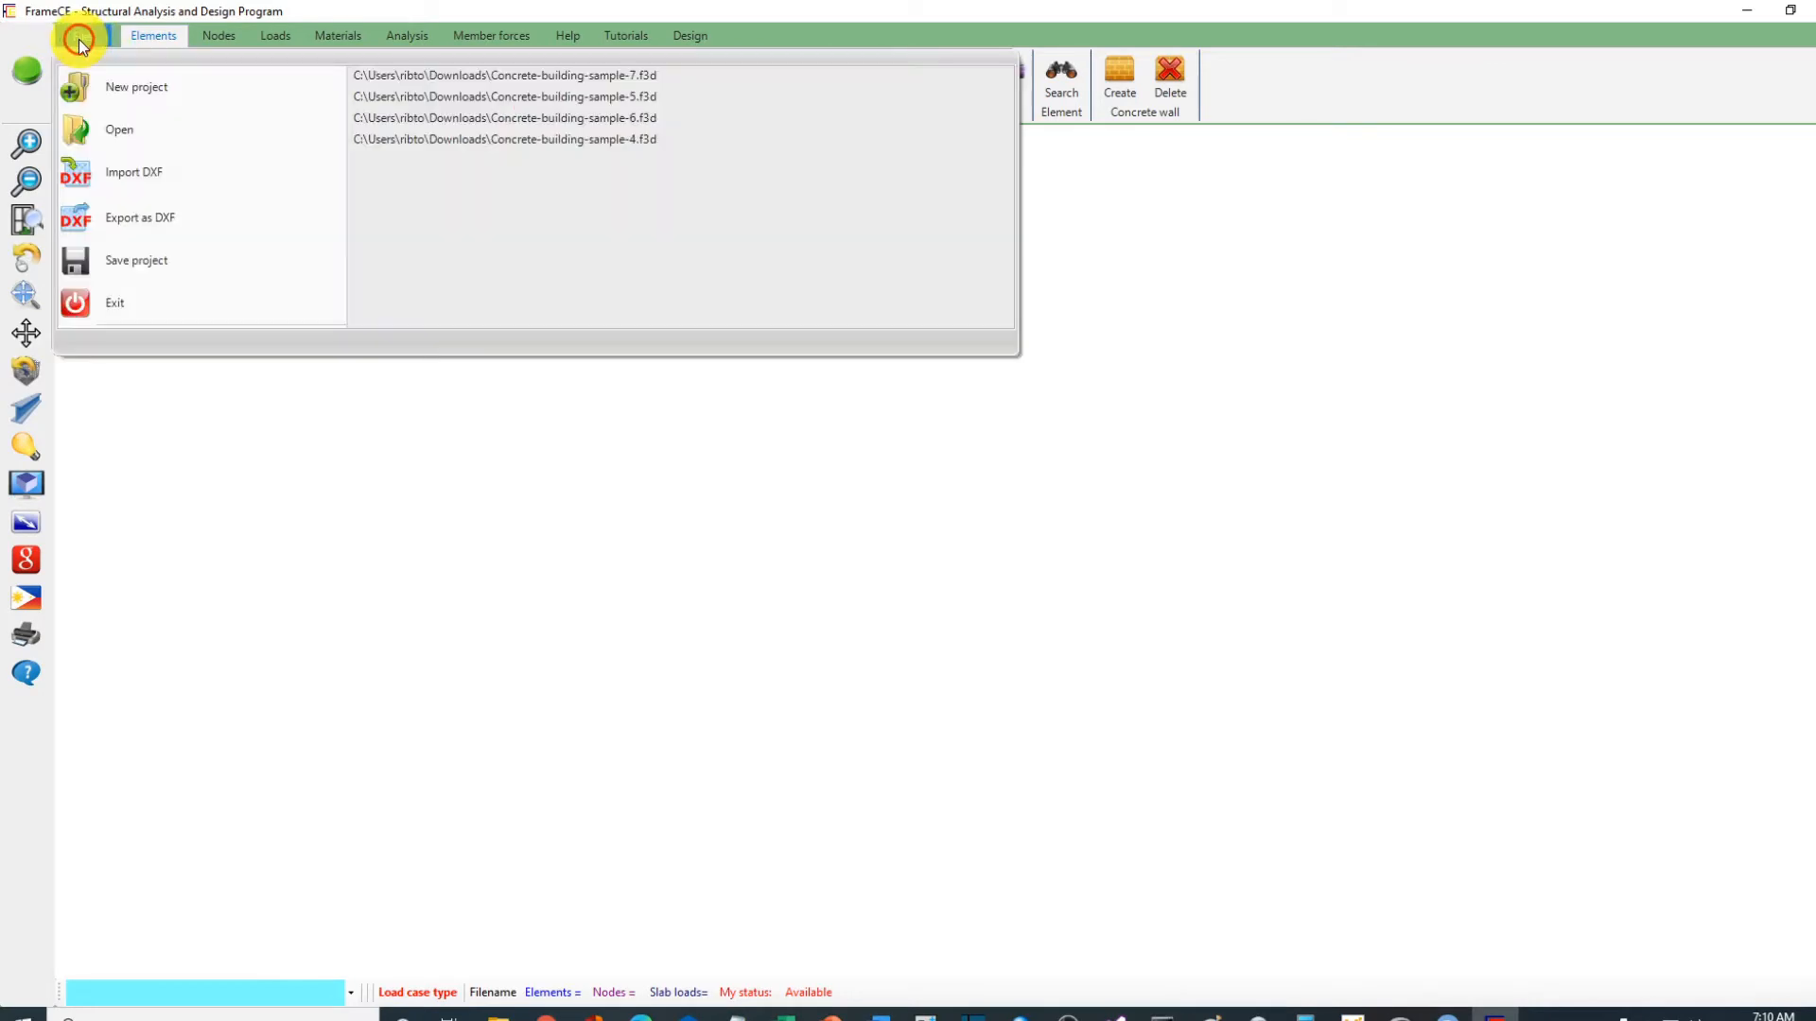
left_click(179, 88)
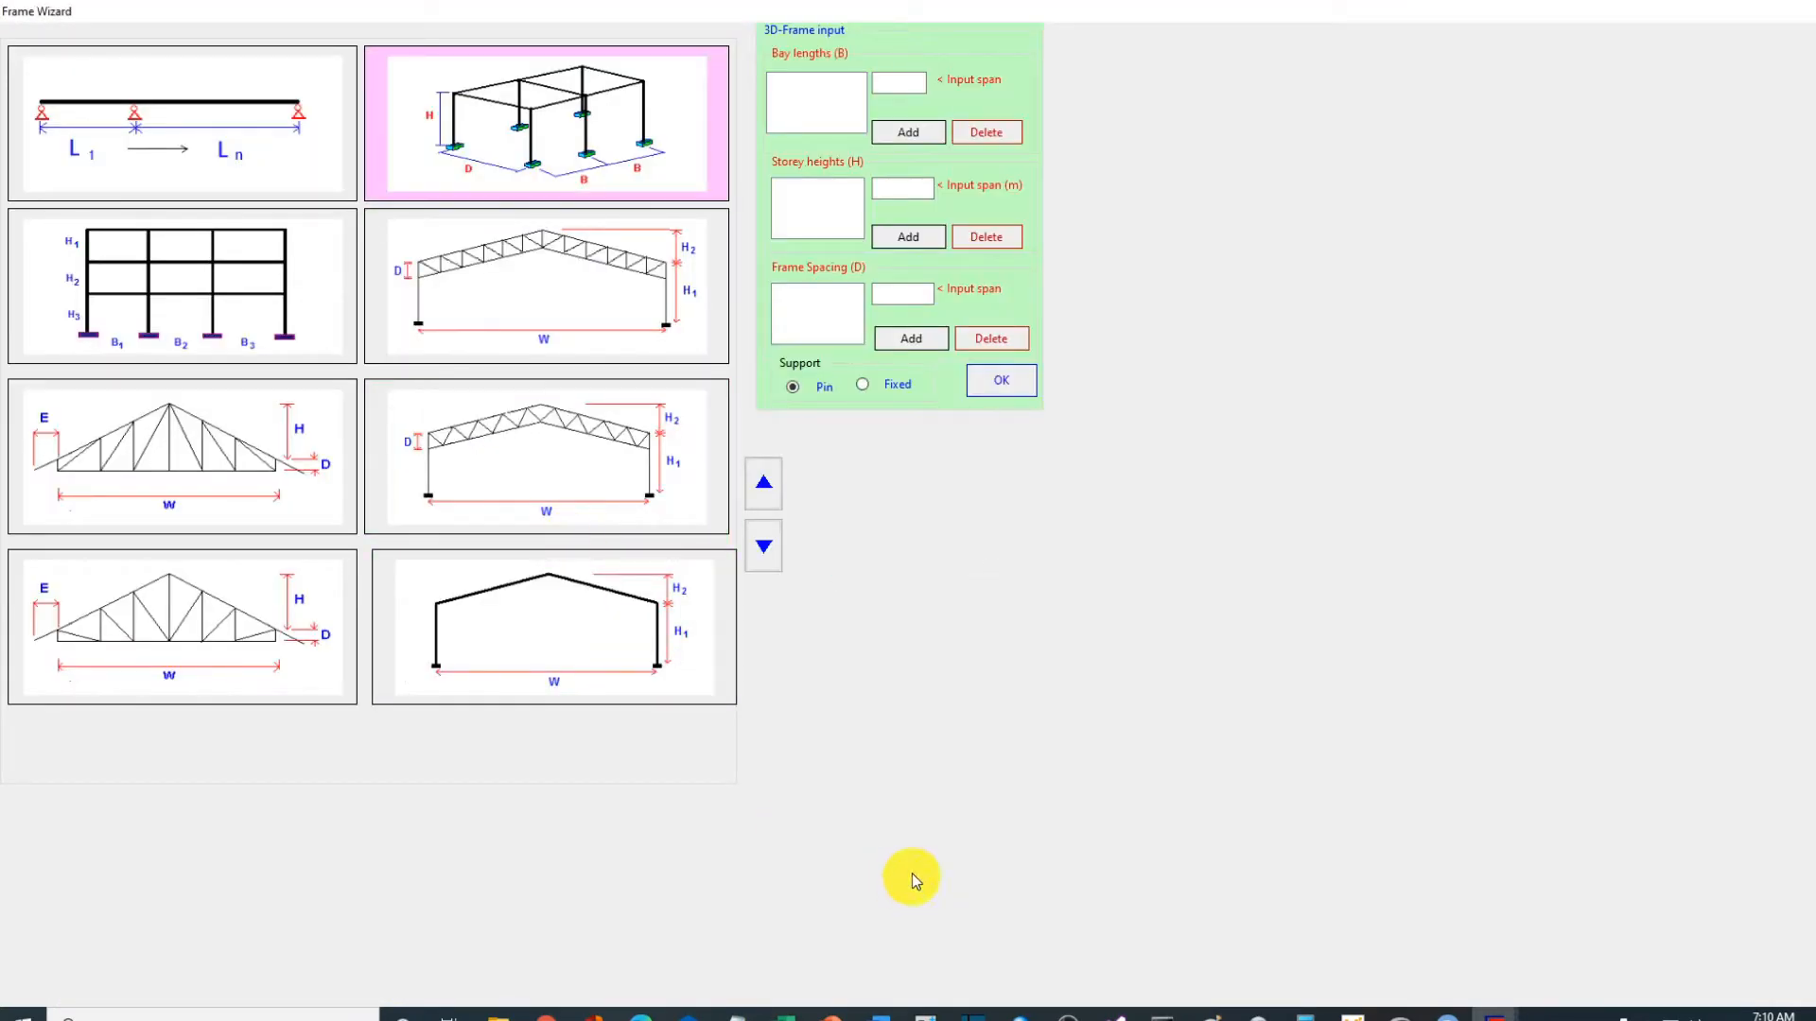
left_click(560, 624)
Step: Generate a single pin-supported portal frame with W 10 m, H1 4 m and H2 1 m, keeping the 150 UB 14.0 section
double_click(866, 55)
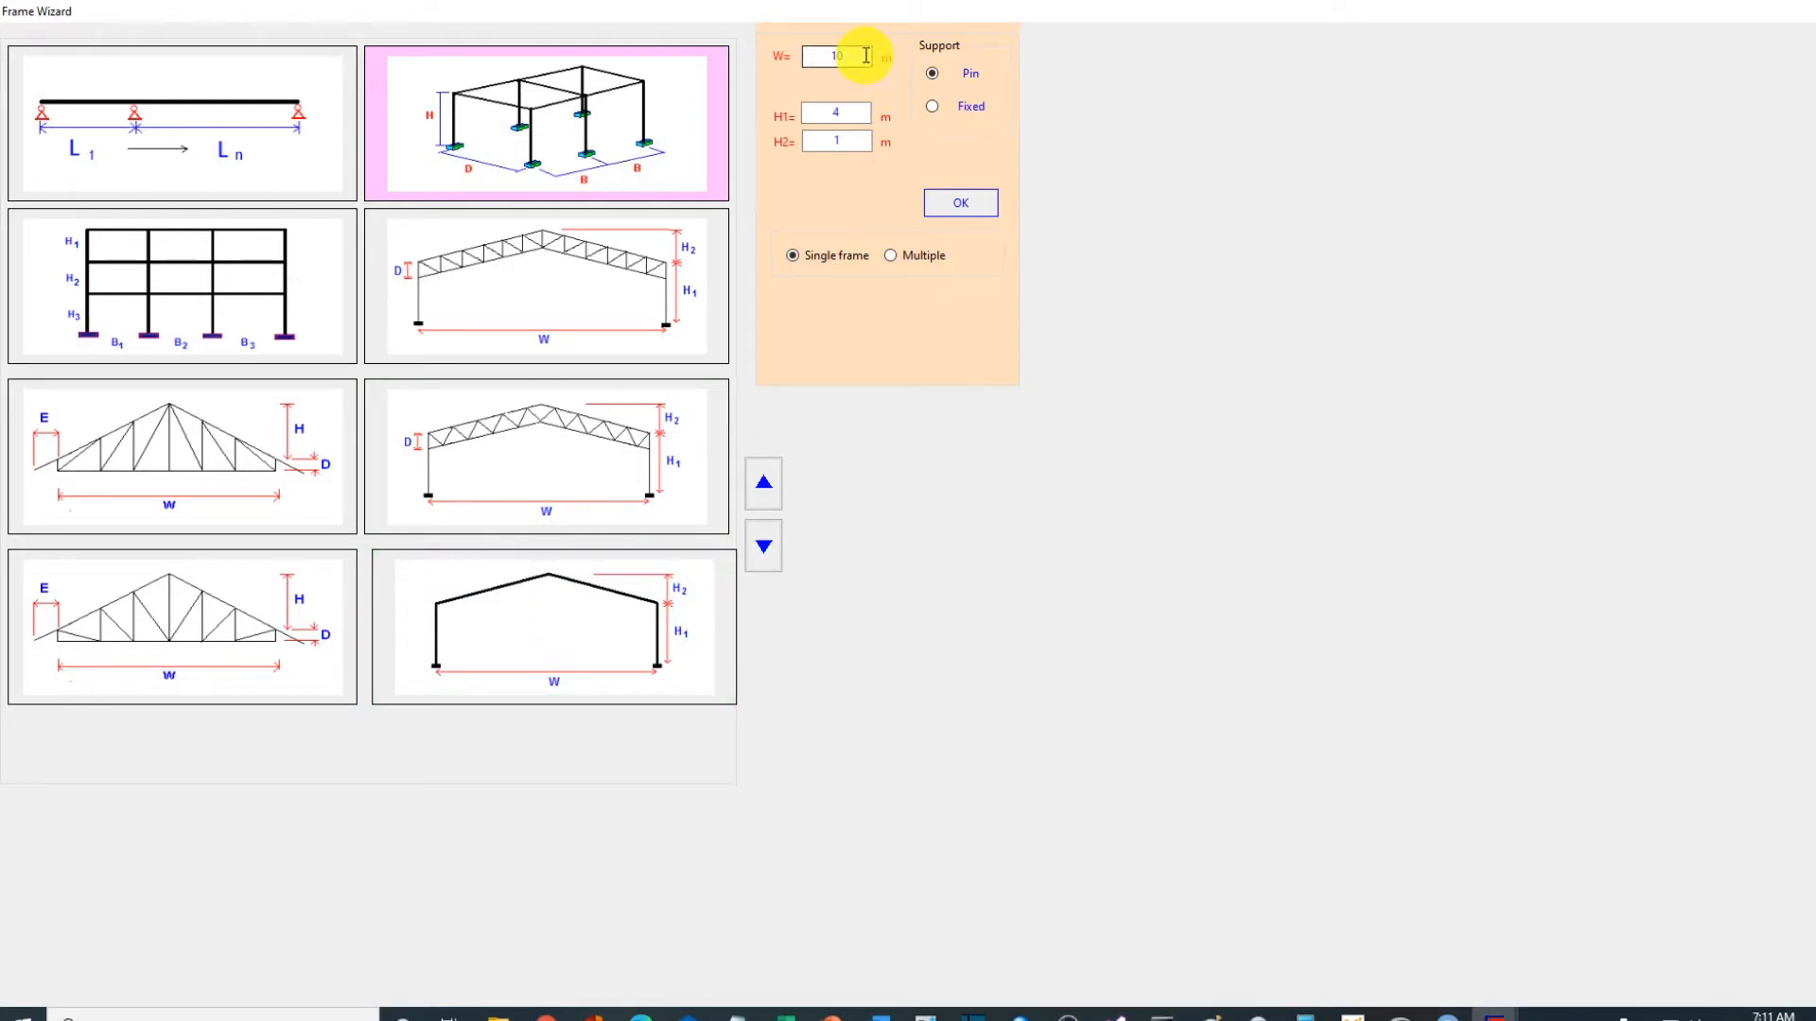
double_click(859, 114)
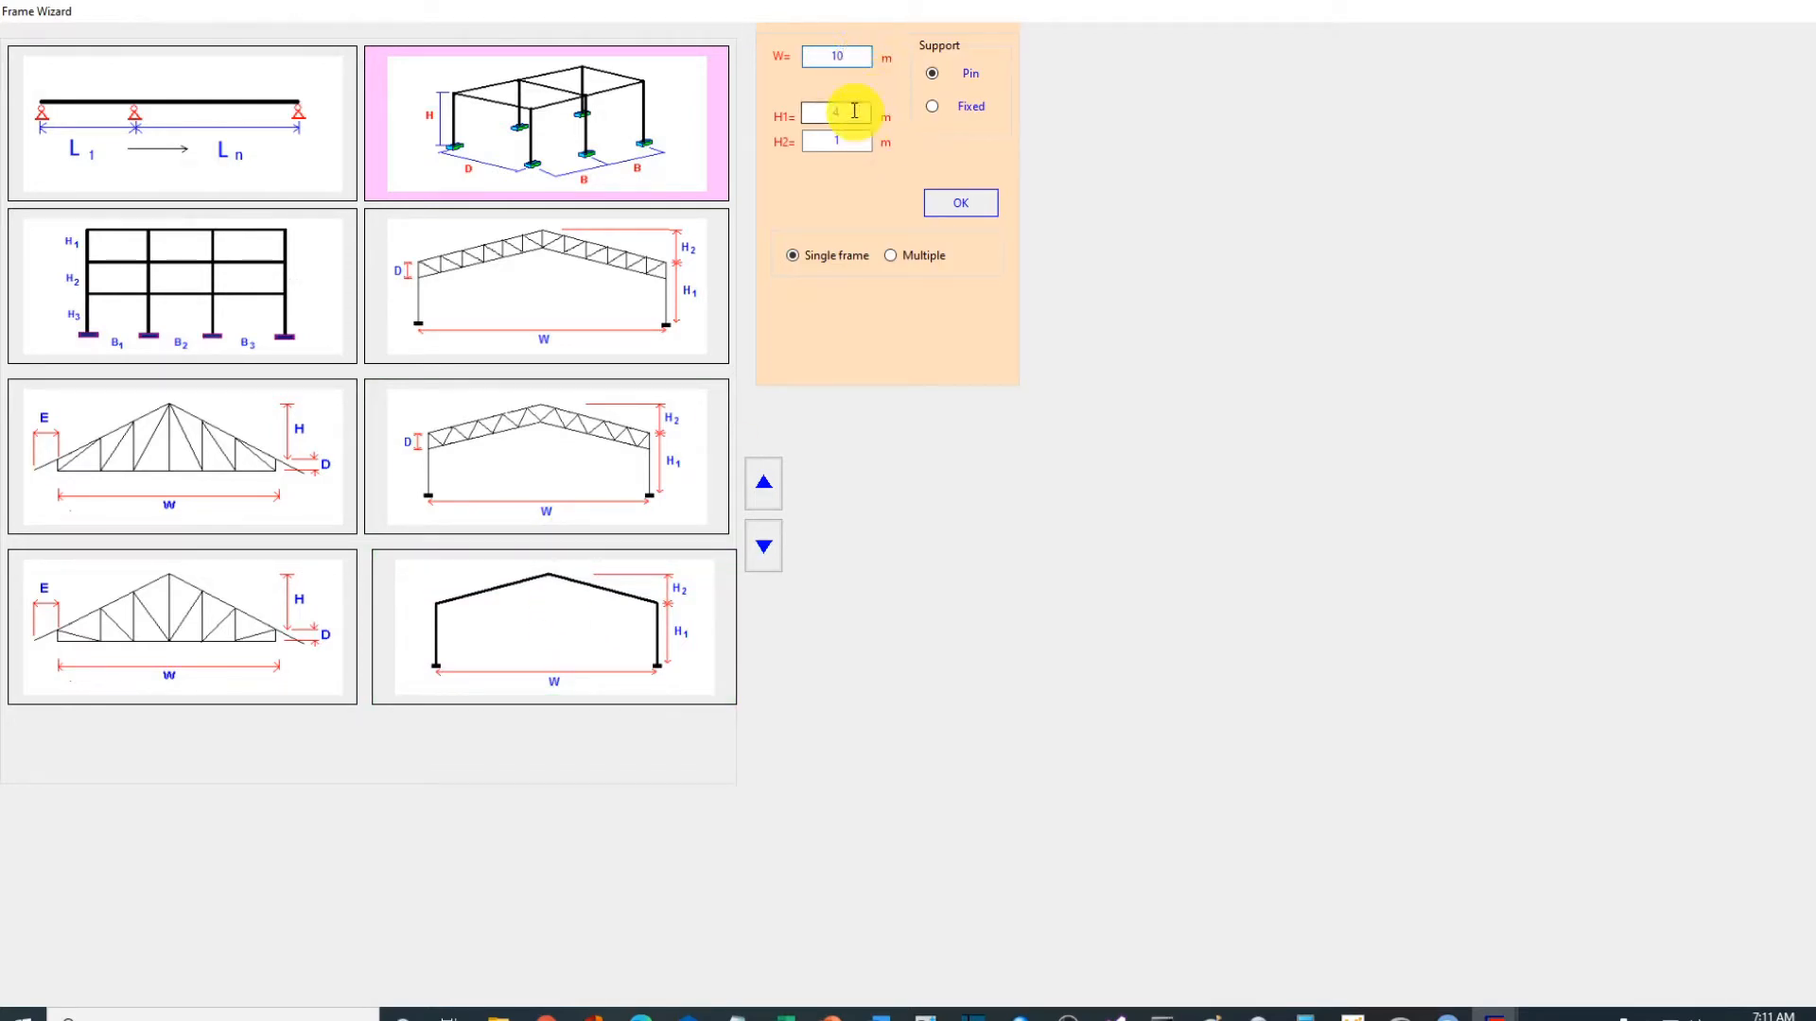
left_click(856, 134)
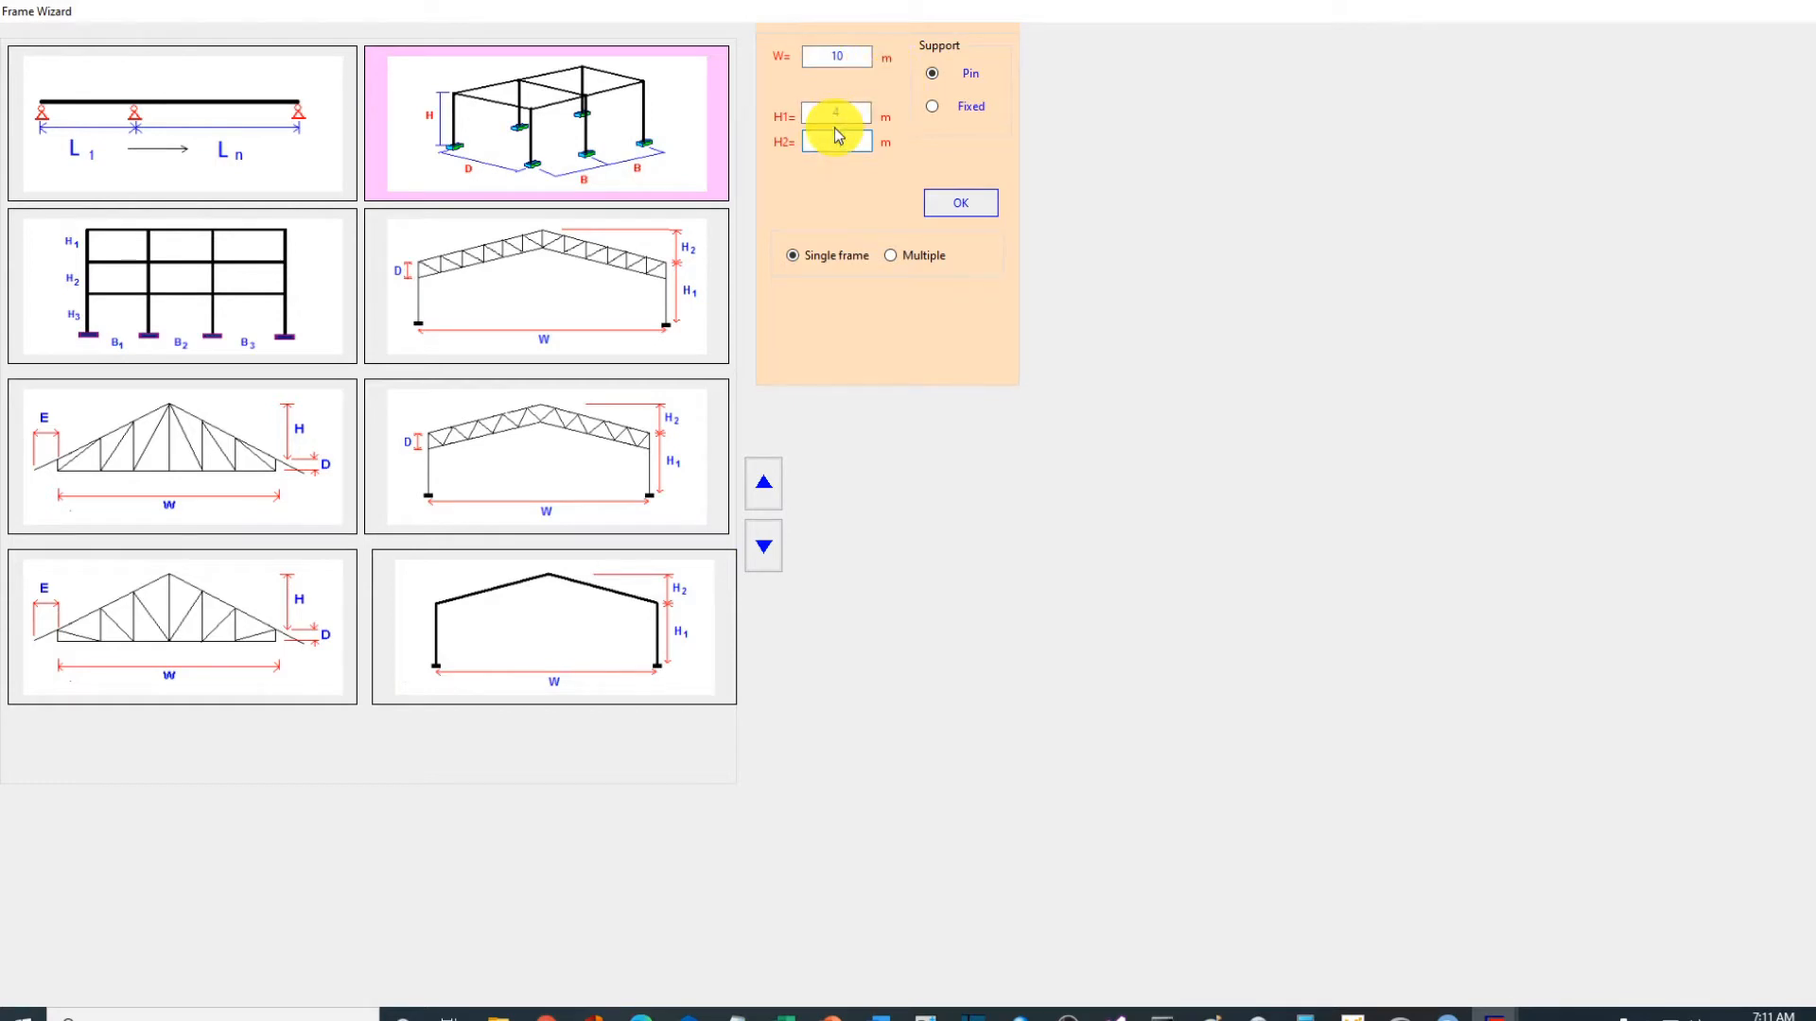
type("1")
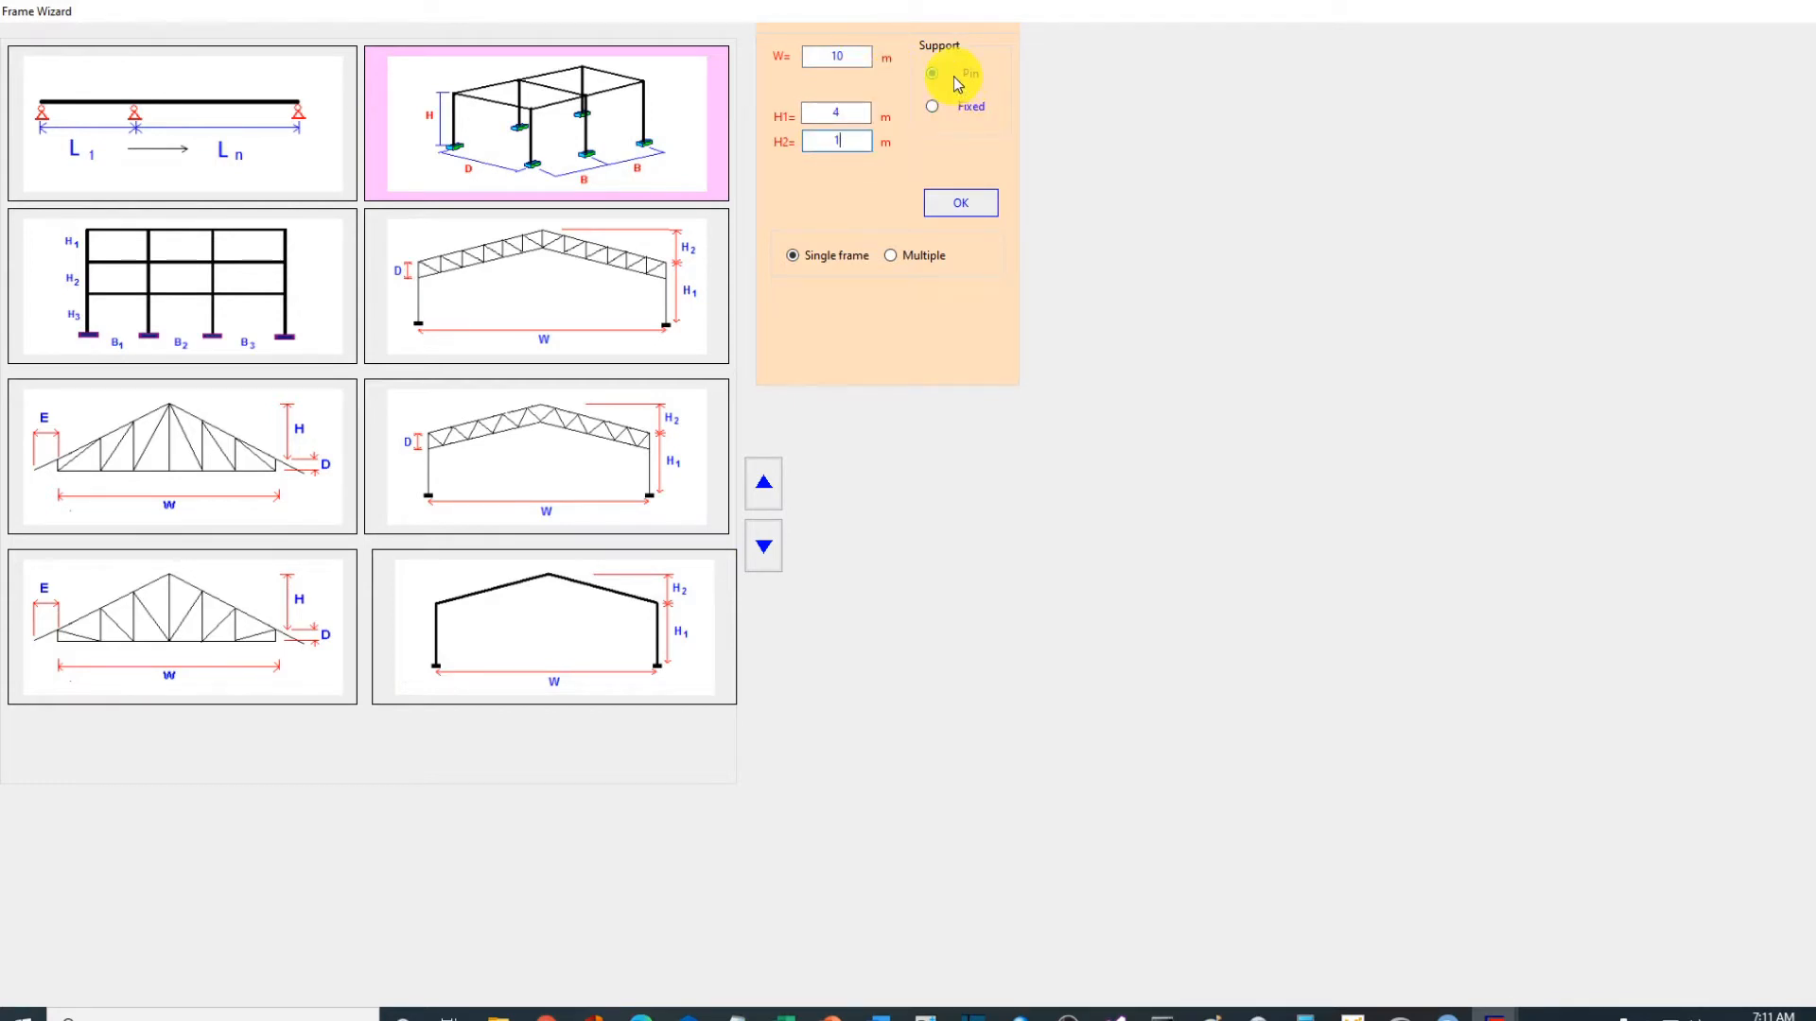
left_click(957, 83)
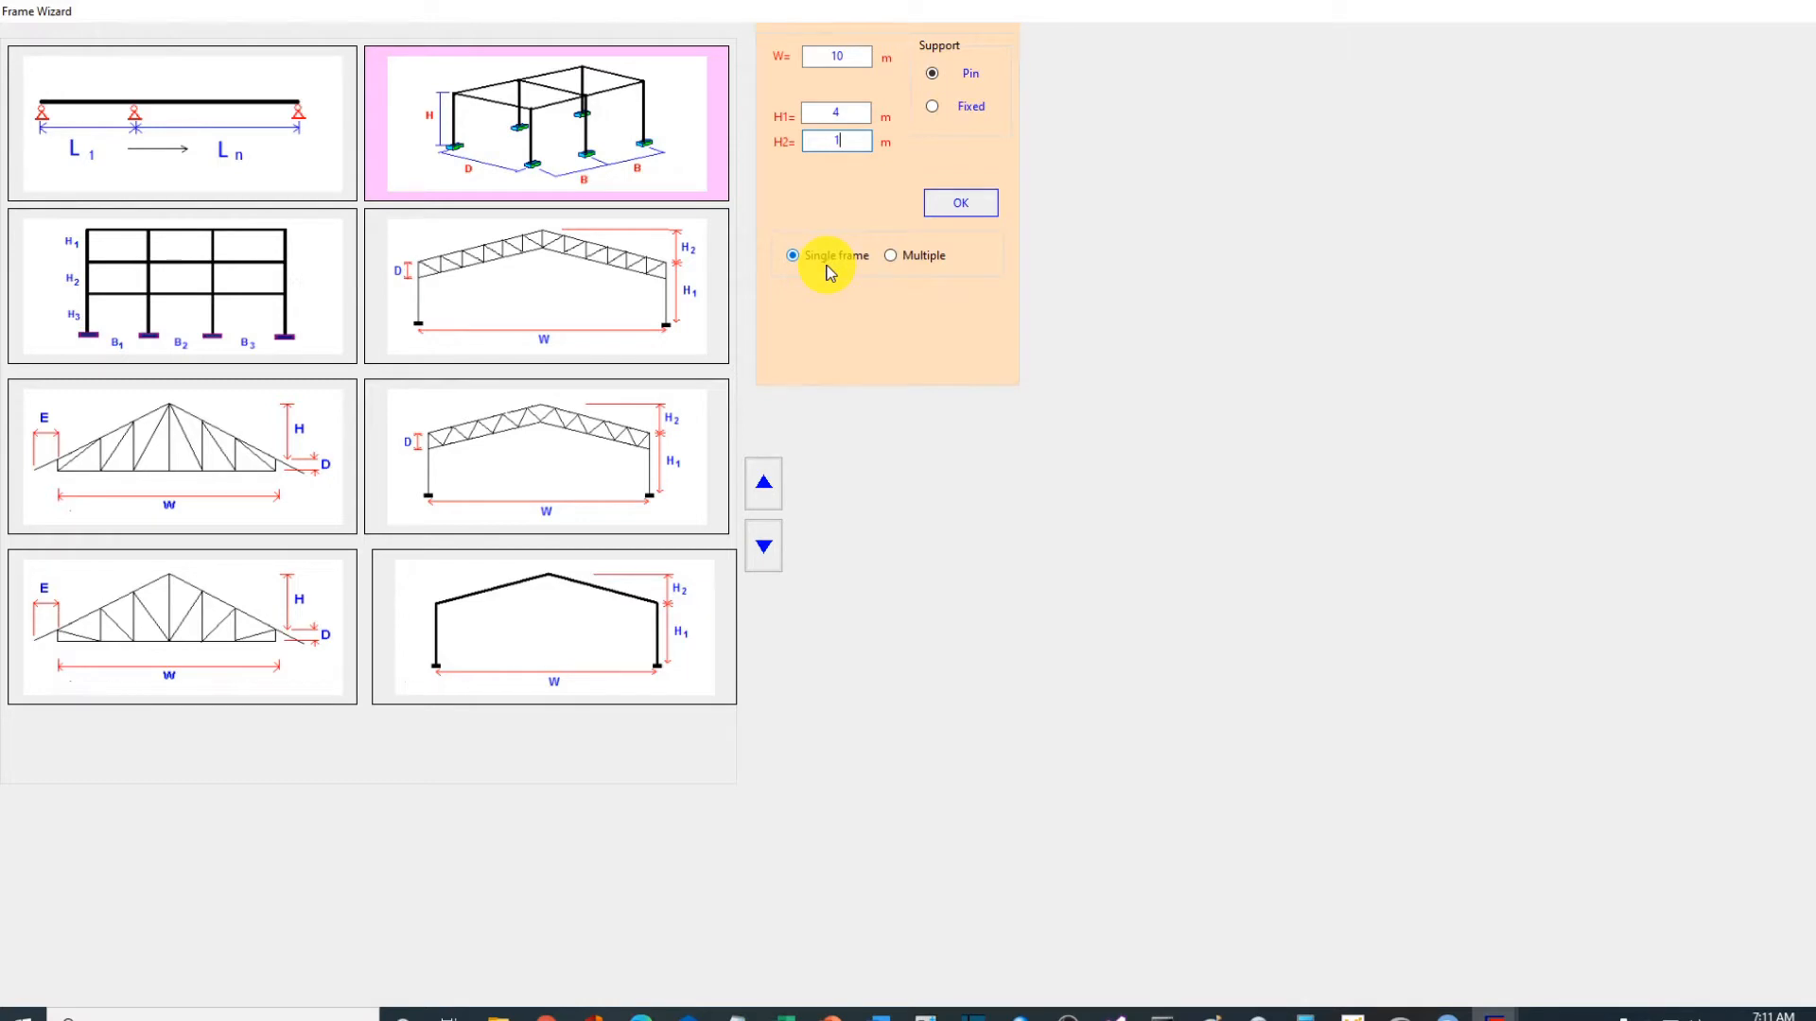
left_click(961, 202)
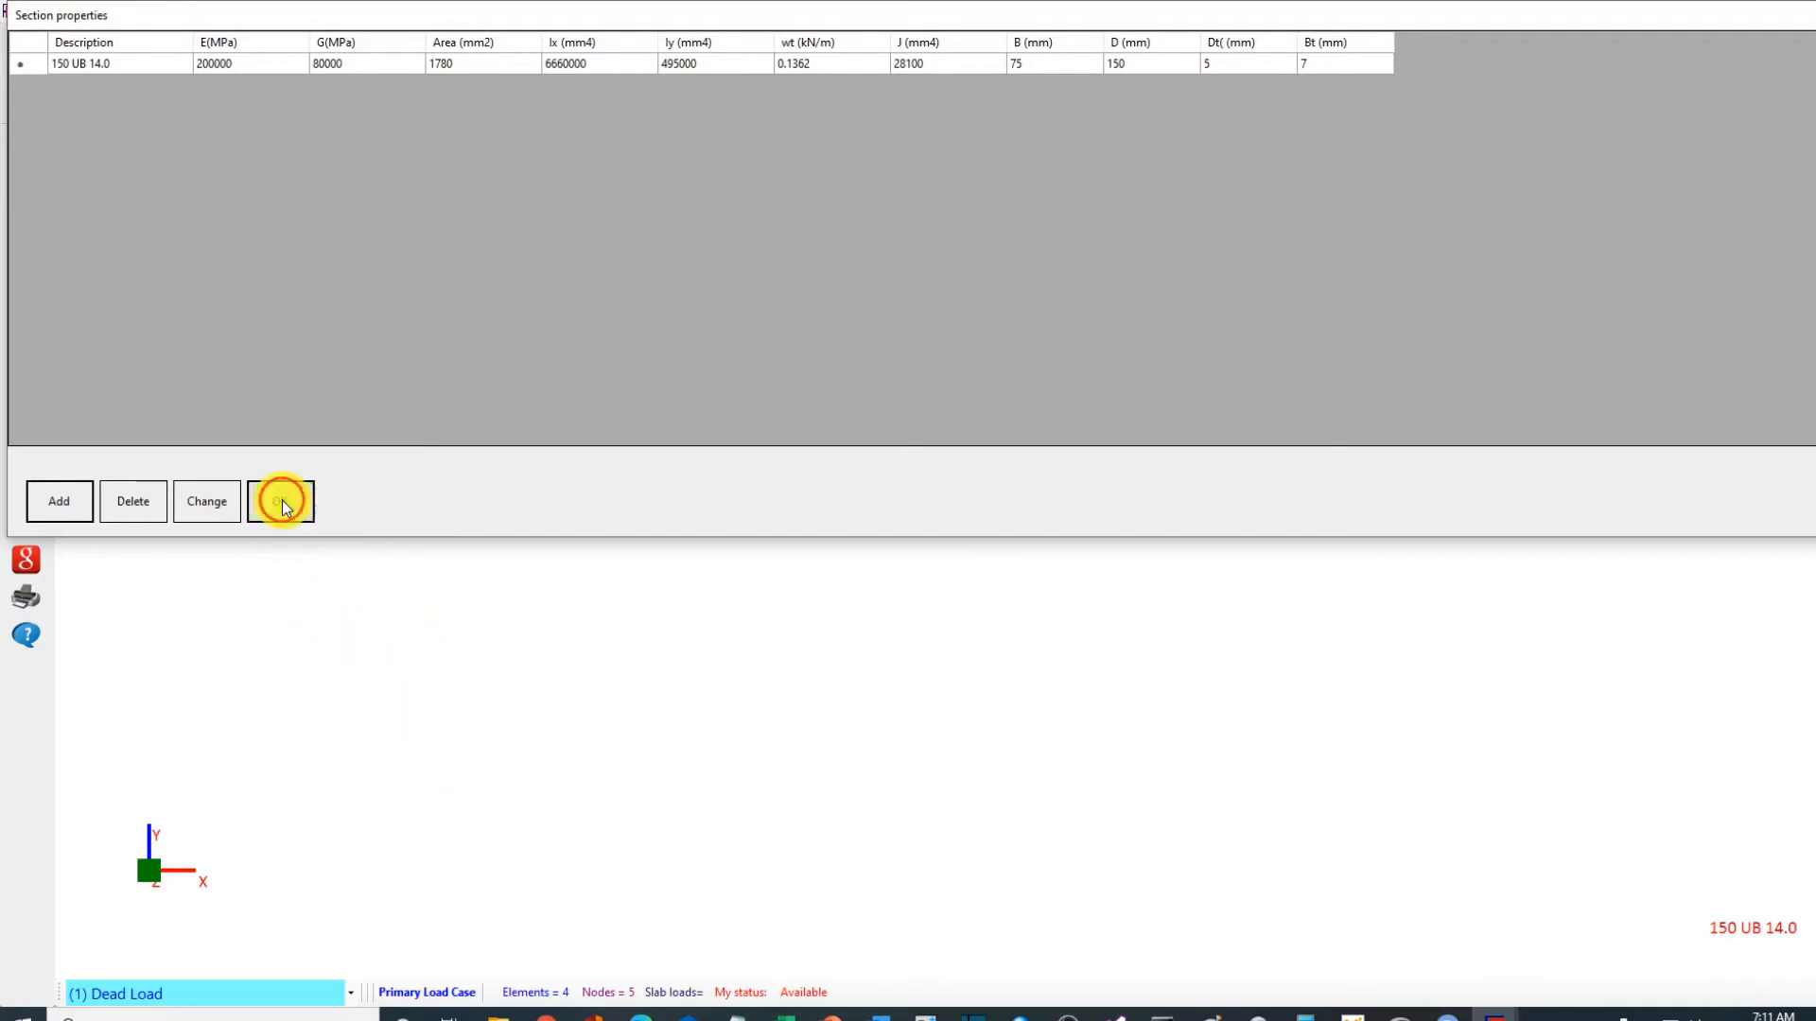
left_click(281, 506)
left_click(886, 493)
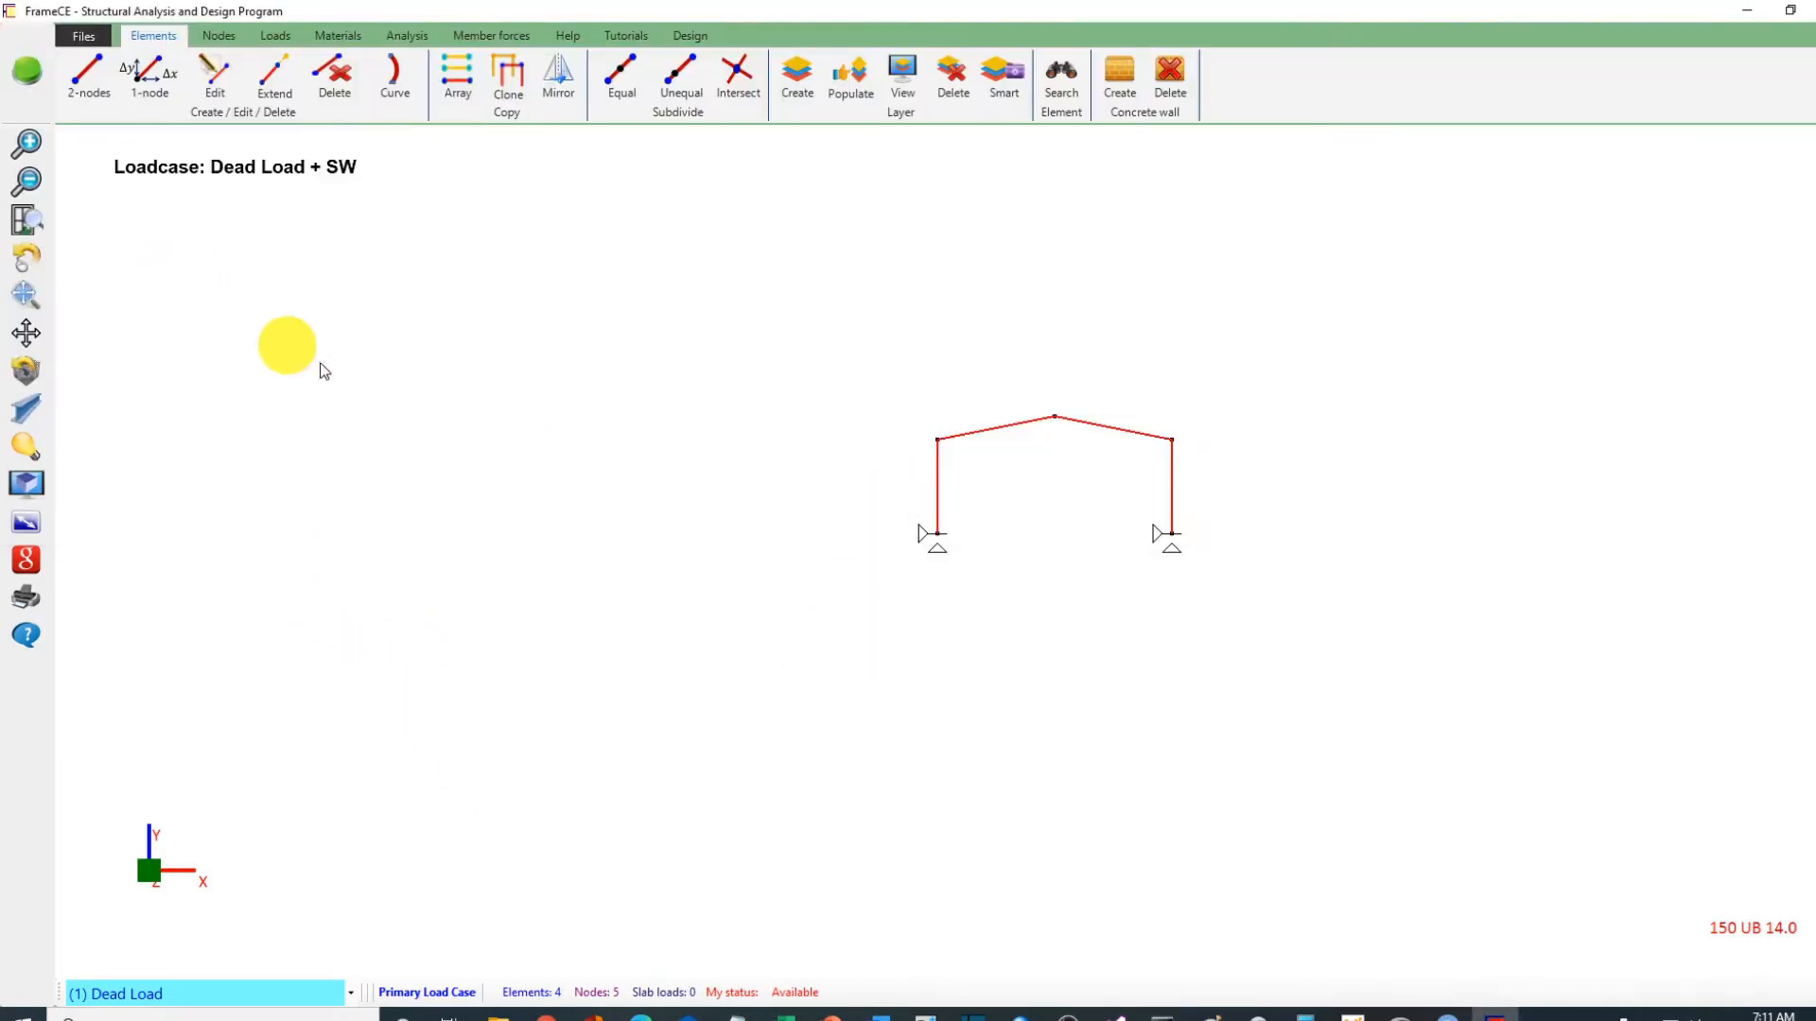
Step: In the 3D view, array the whole portal frame along the Z axis with quantity 3 and 5 m spacing, including element loads
left_click(27, 487)
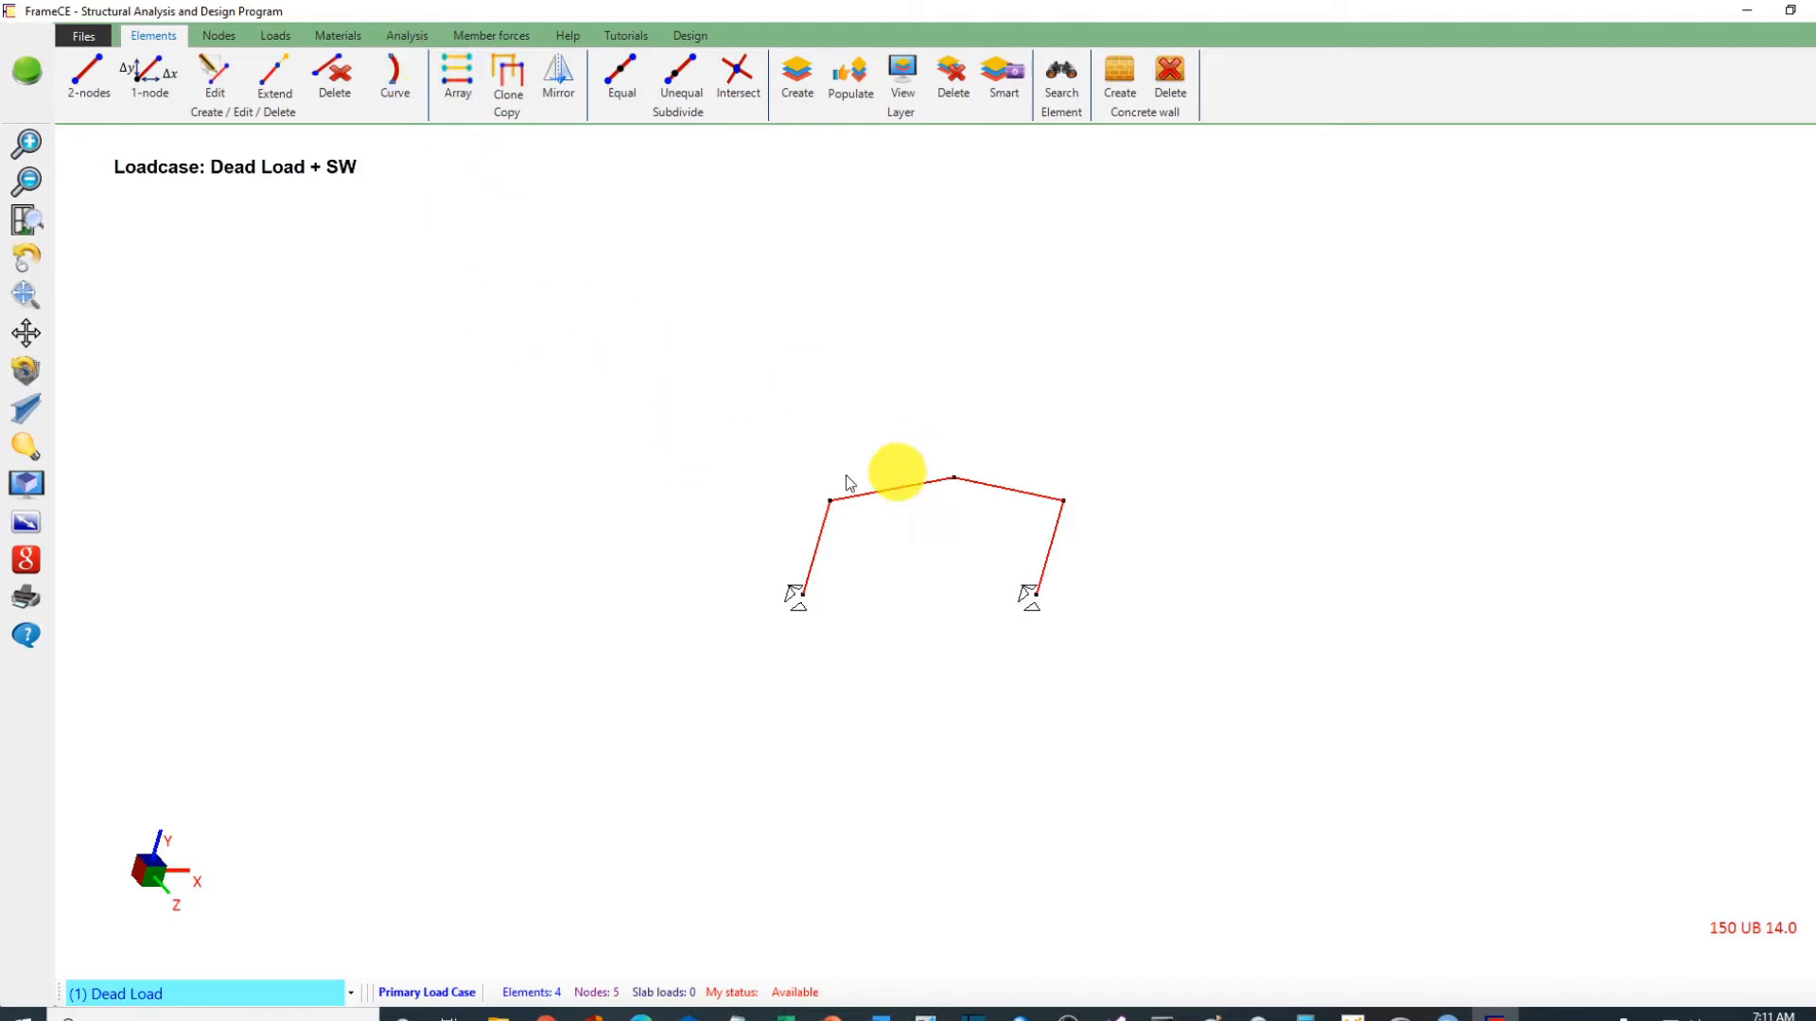
left_click_drag(703, 404, 1234, 730)
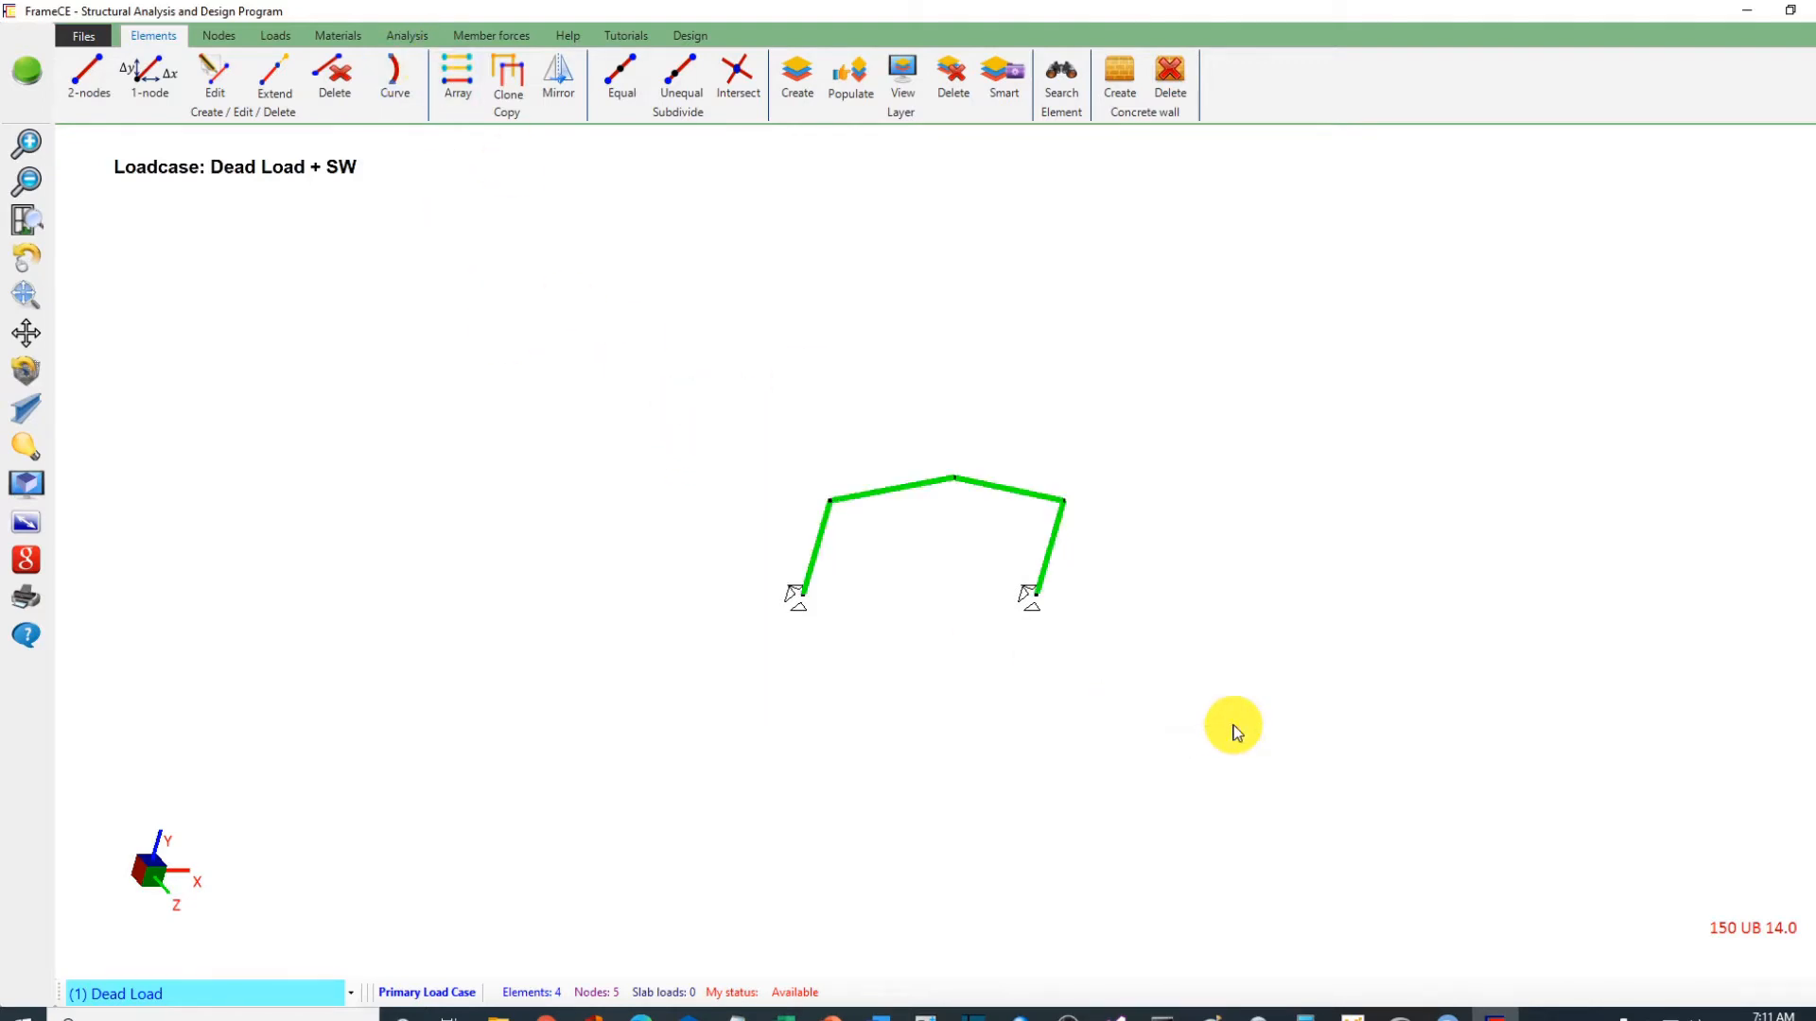
left_click(457, 87)
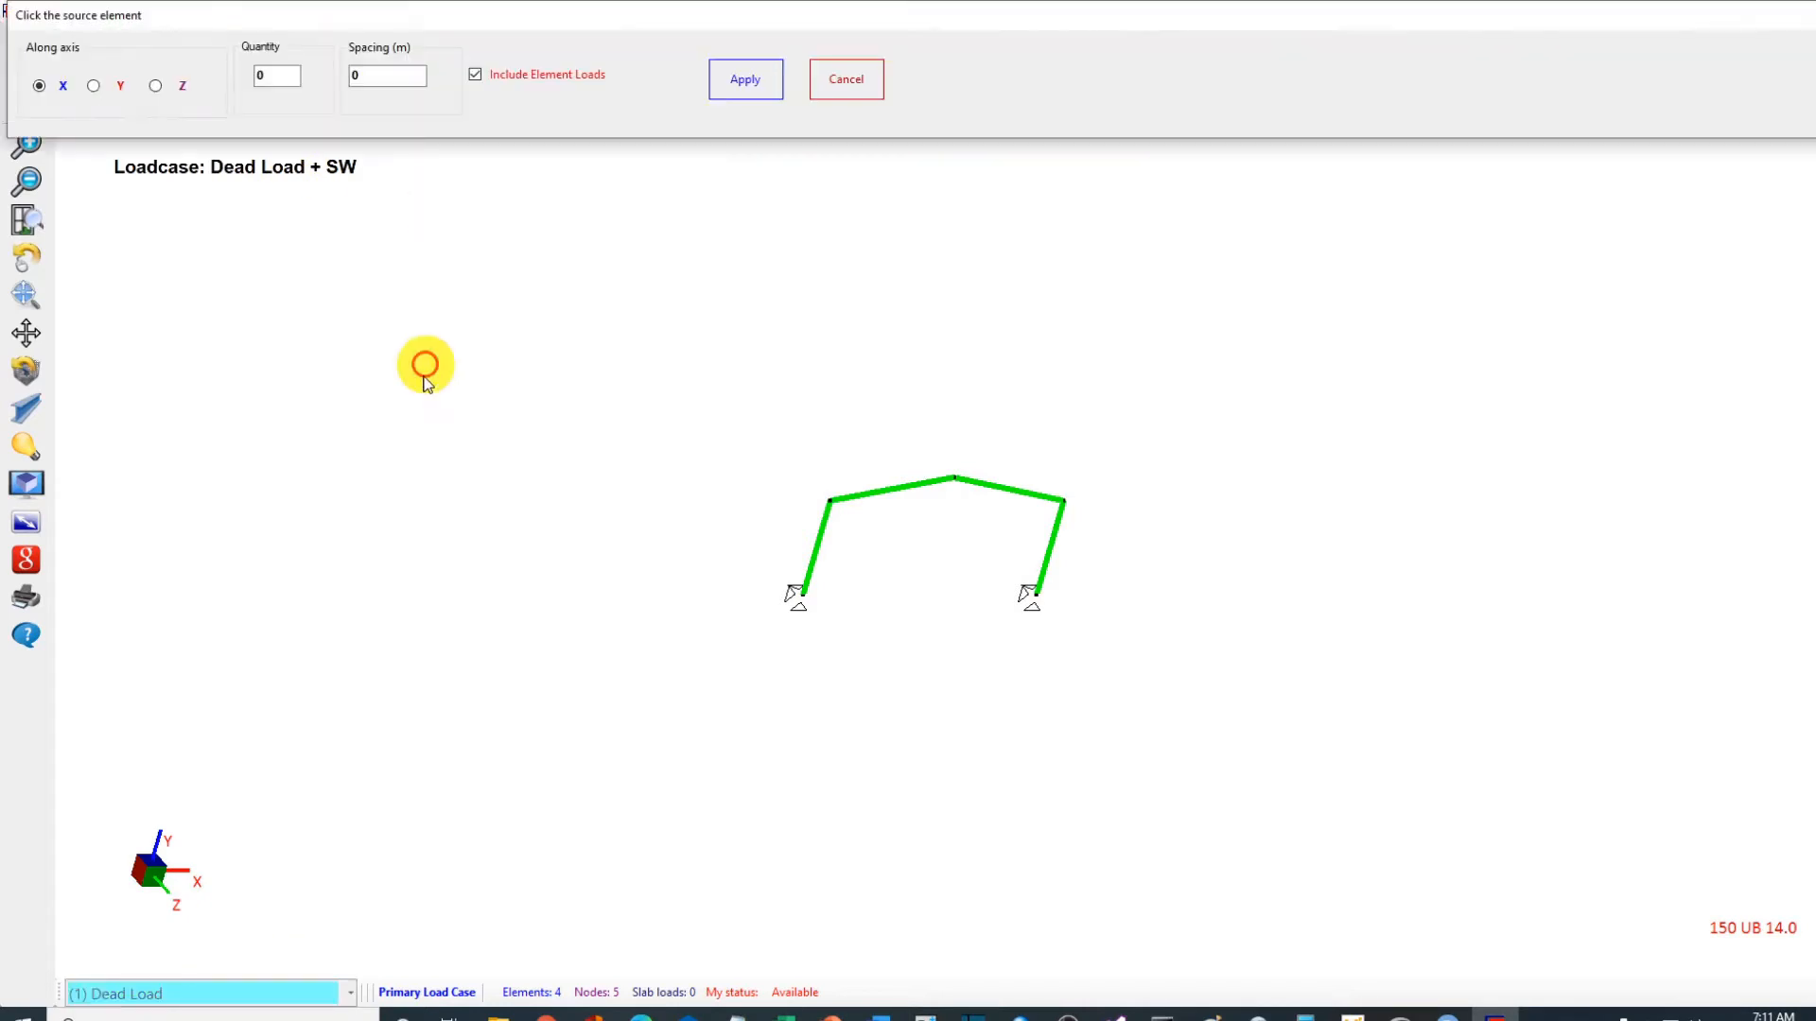
left_click(155, 86)
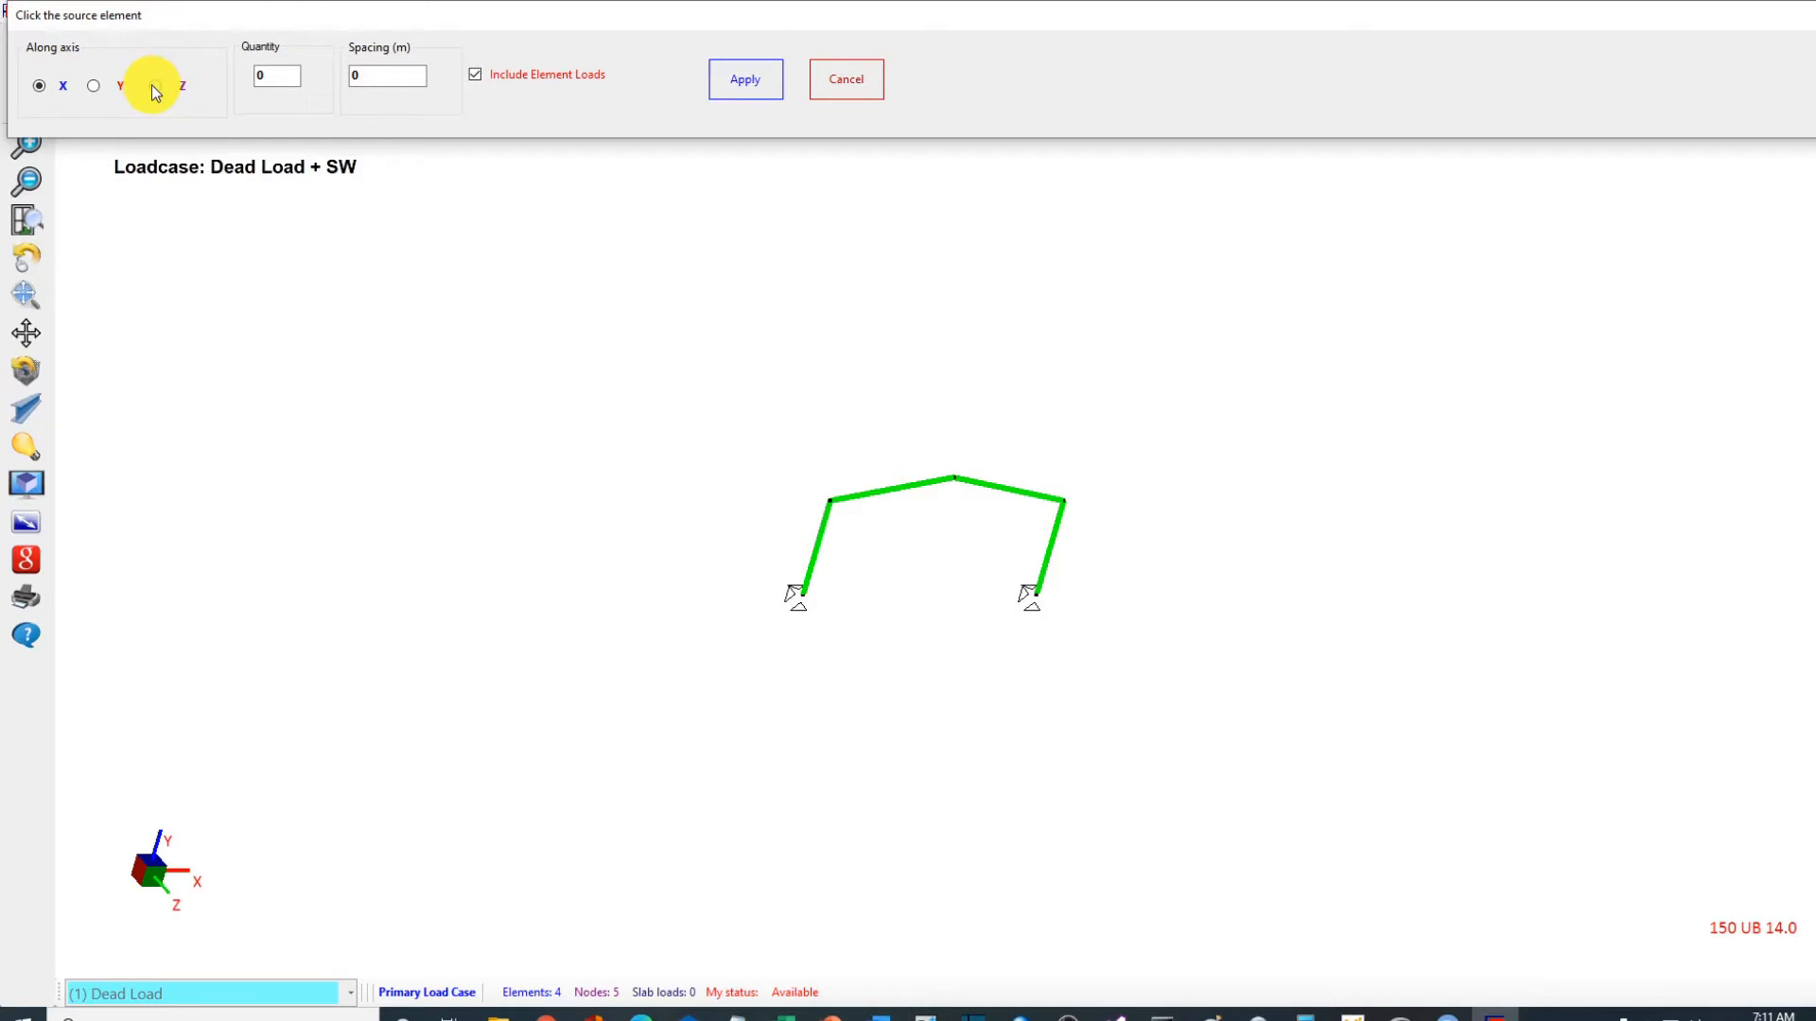
left_click(276, 75)
type("3")
left_click(383, 74)
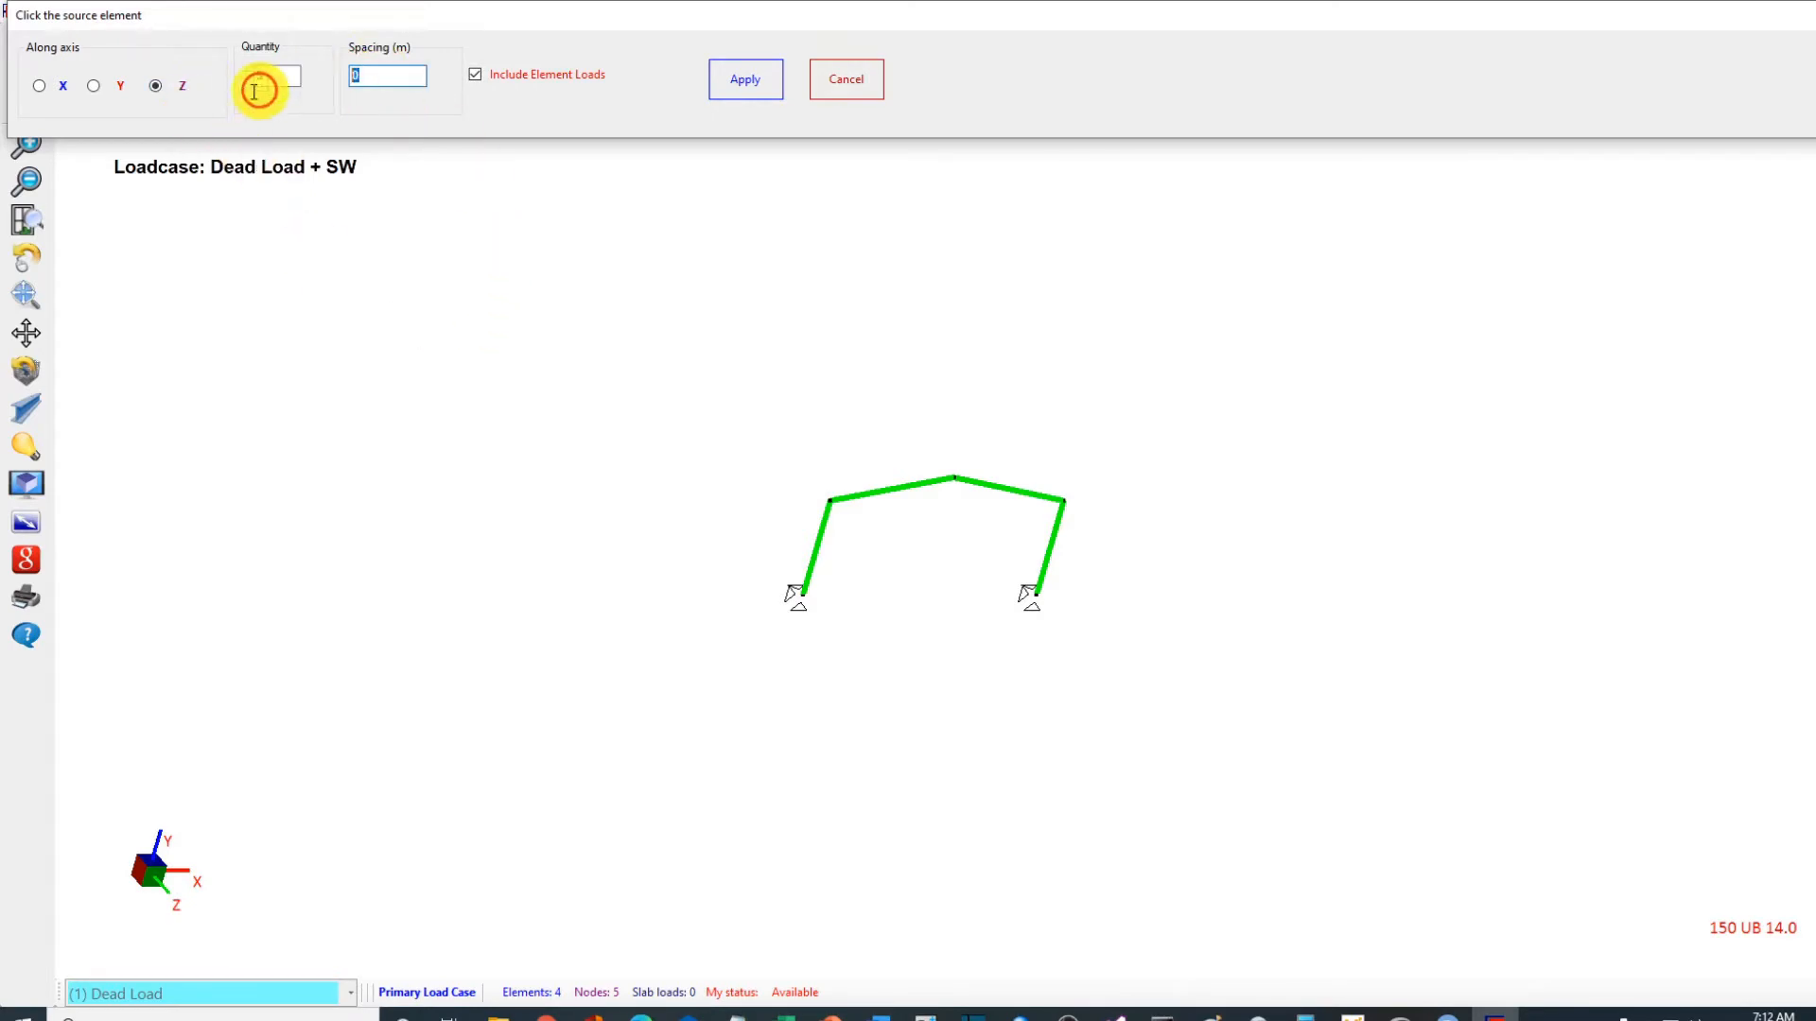
type("5")
left_click(743, 85)
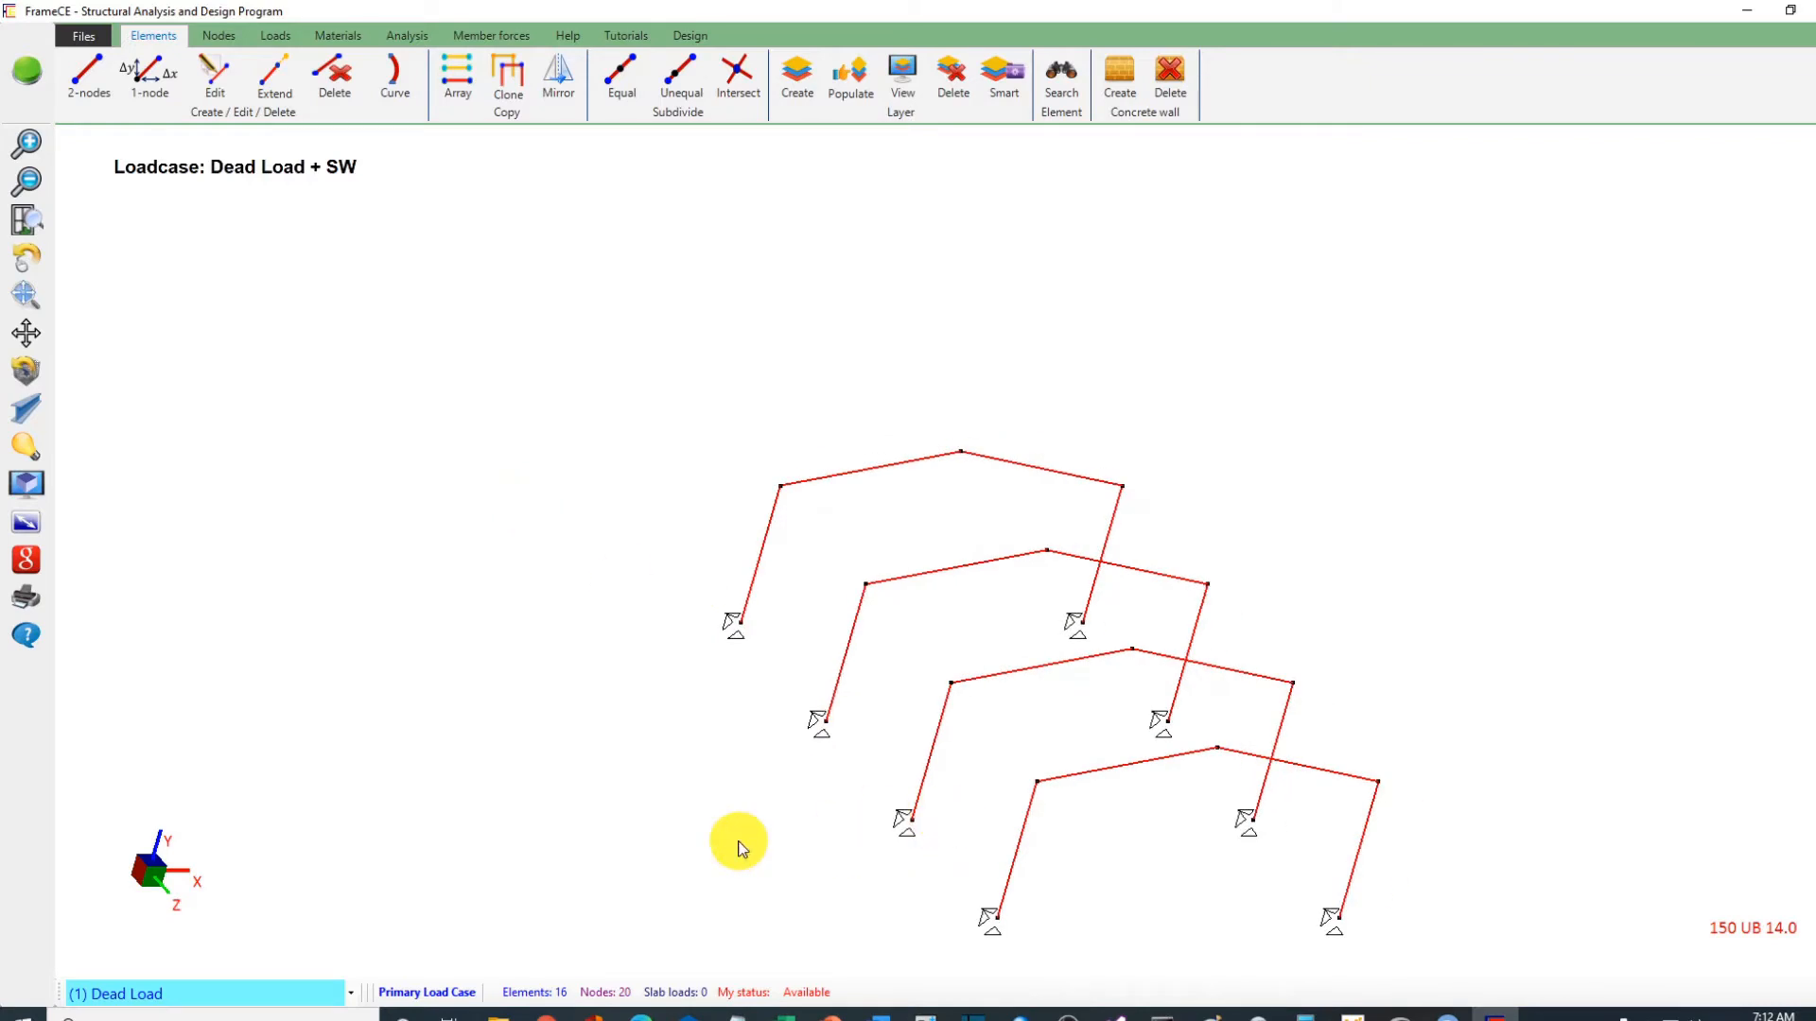
Step: Connect the left eave nodes of all four frames with 150 UB 14.0 two-node elements, from the front frame to the rear
scroll(704, 677, "down", 1)
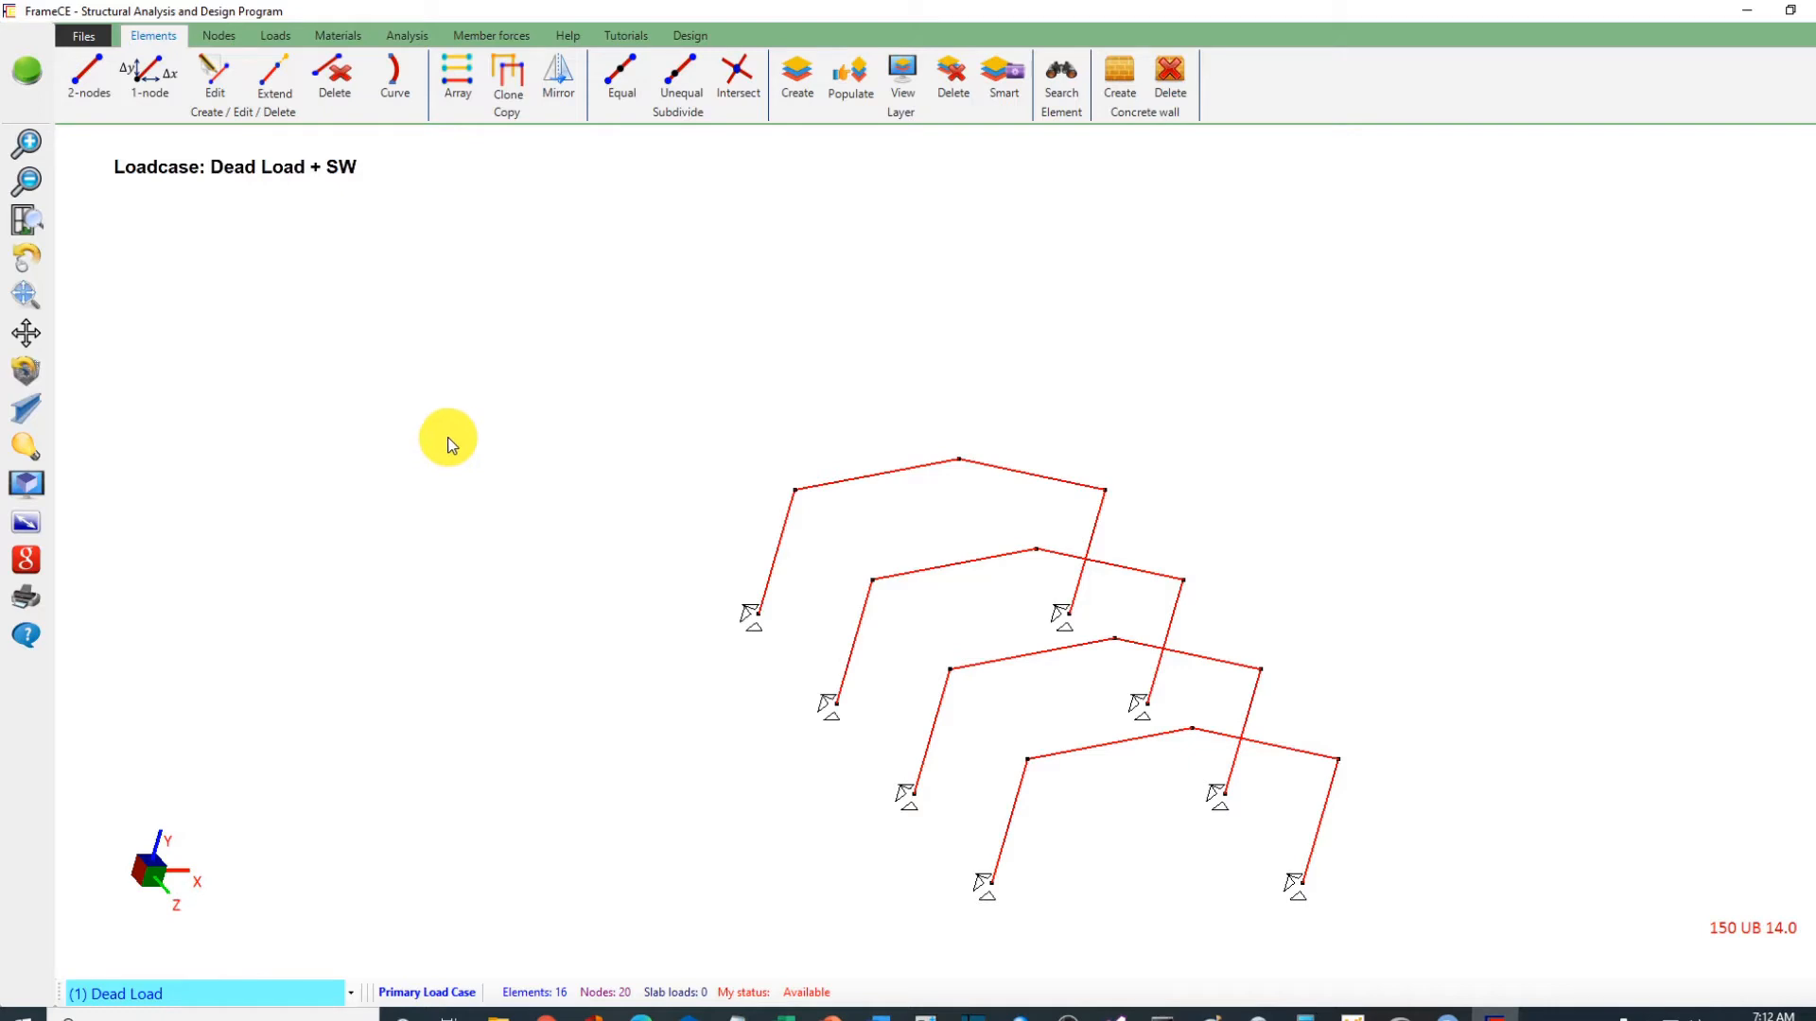
left_click(85, 84)
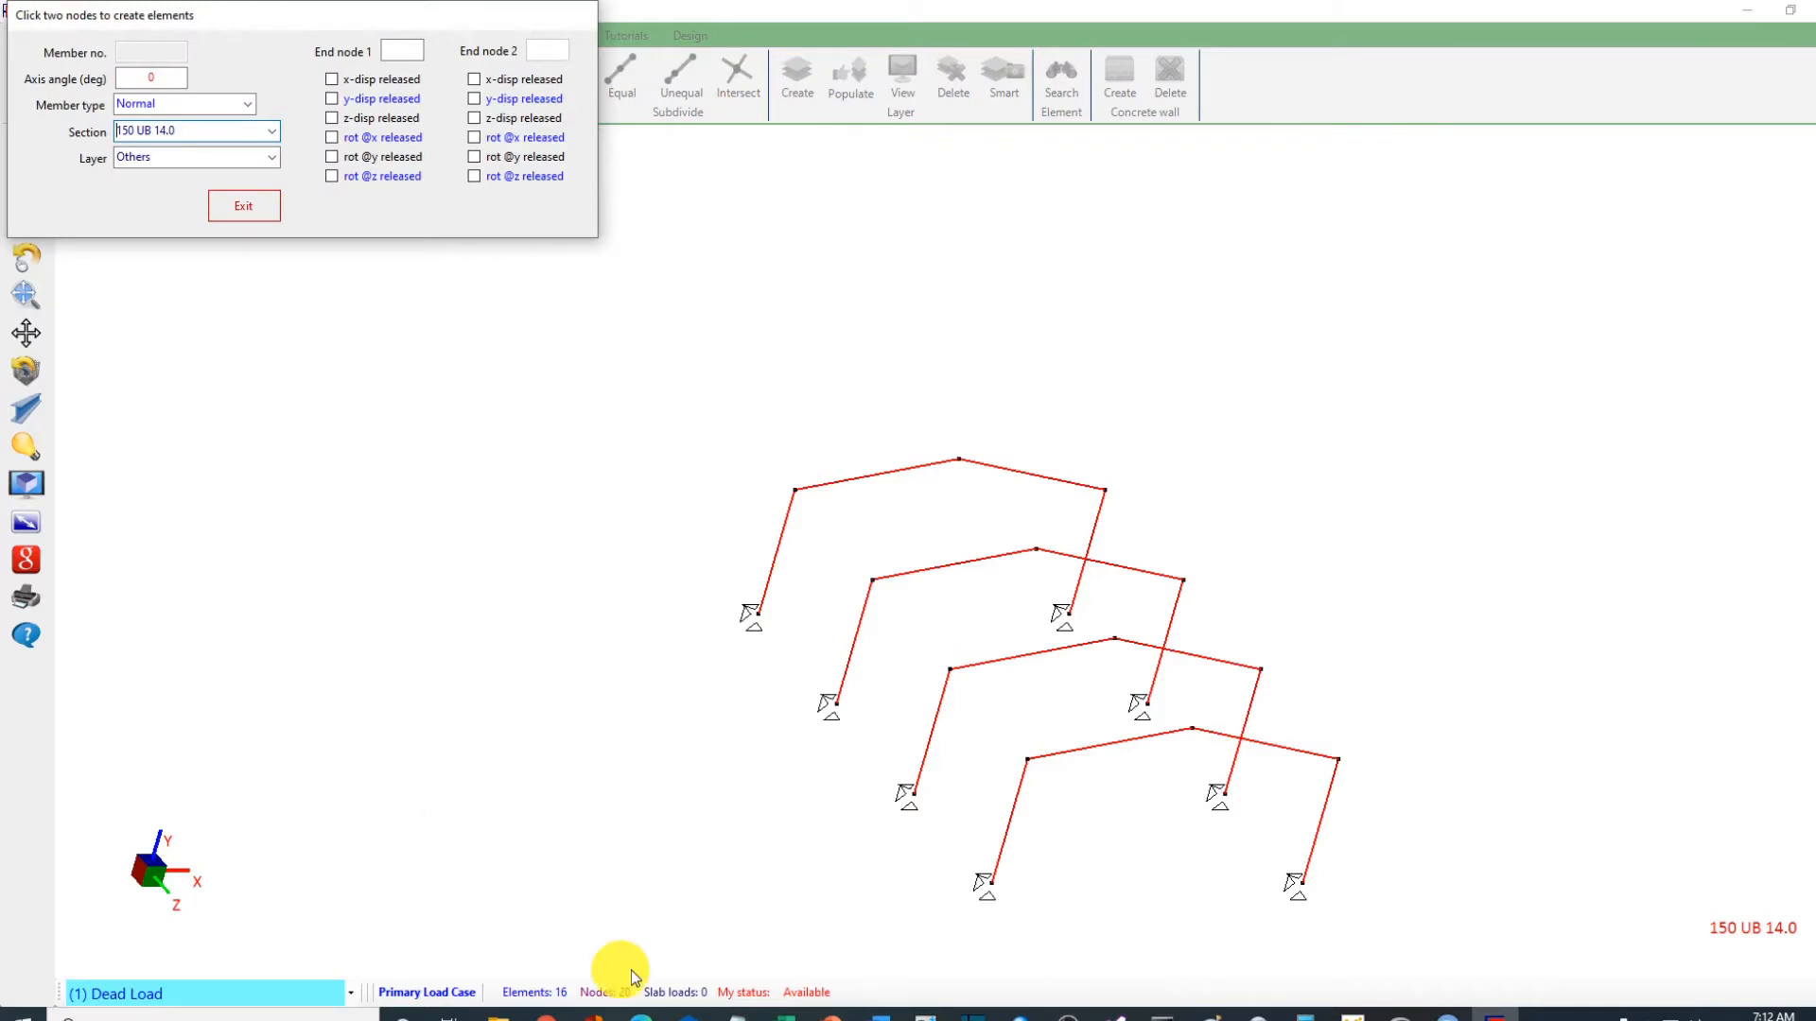
left_click(1046, 739)
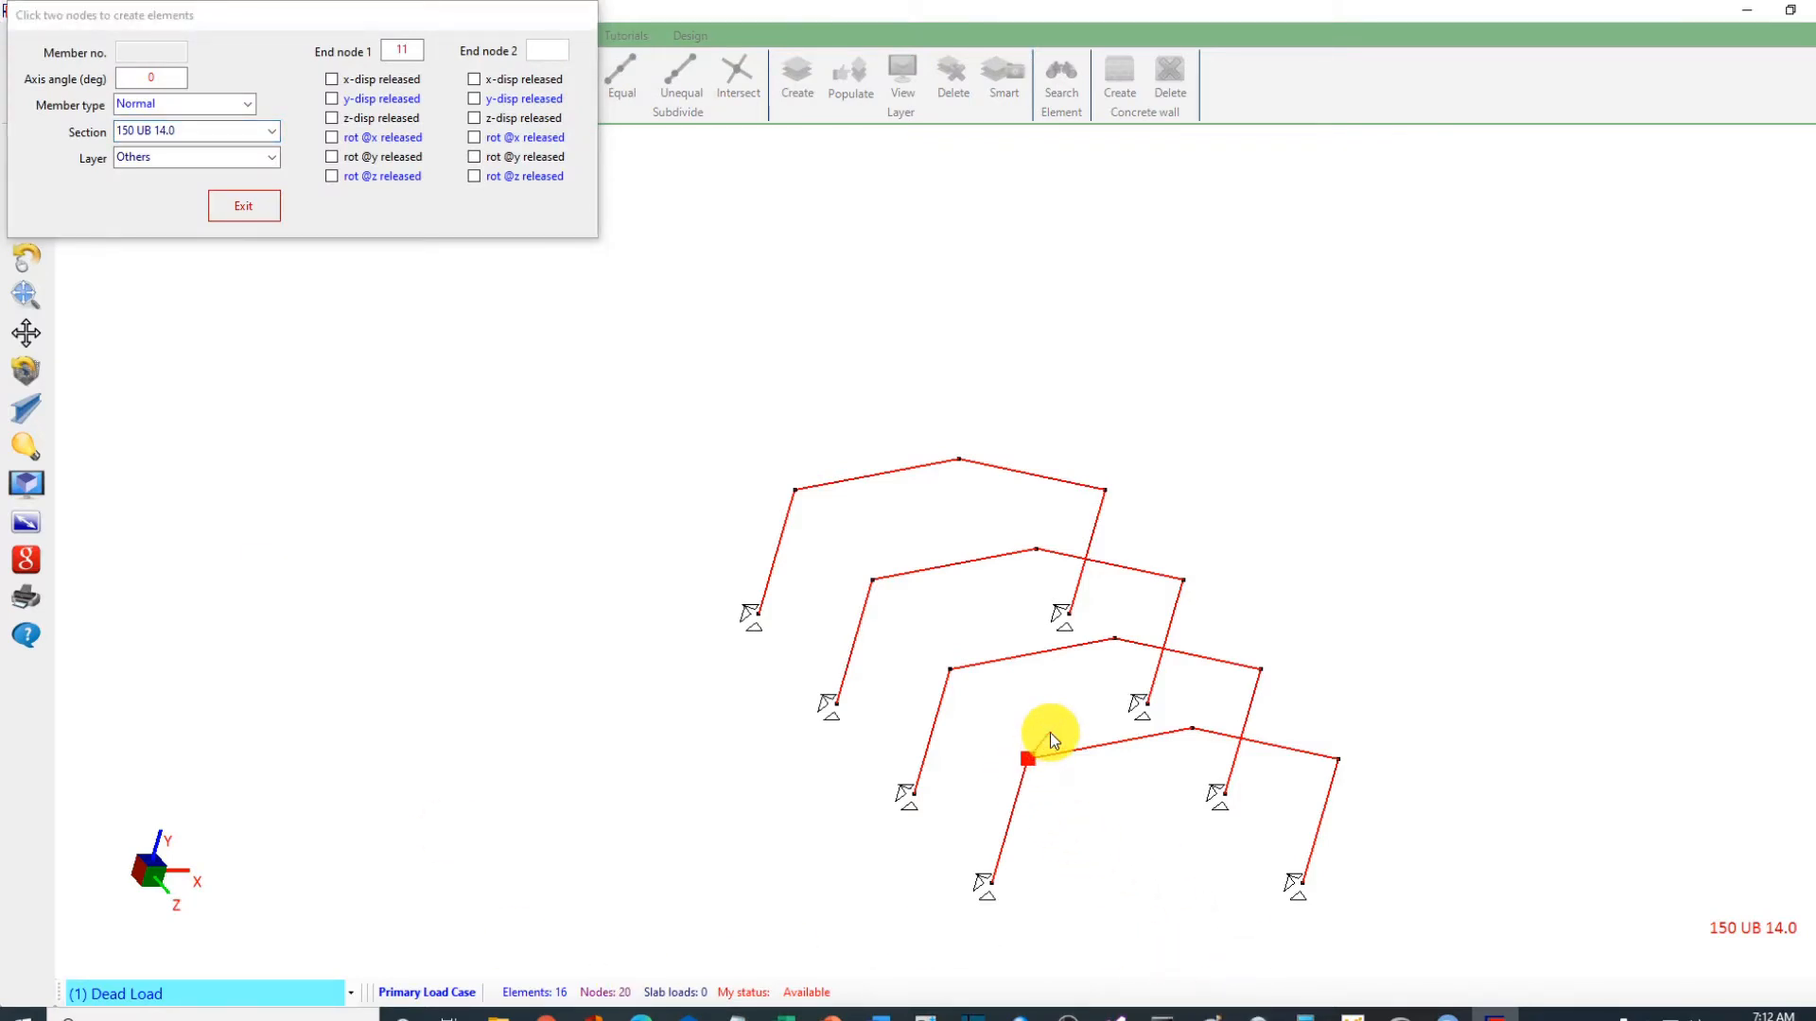
left_click(951, 669)
left_click(872, 581)
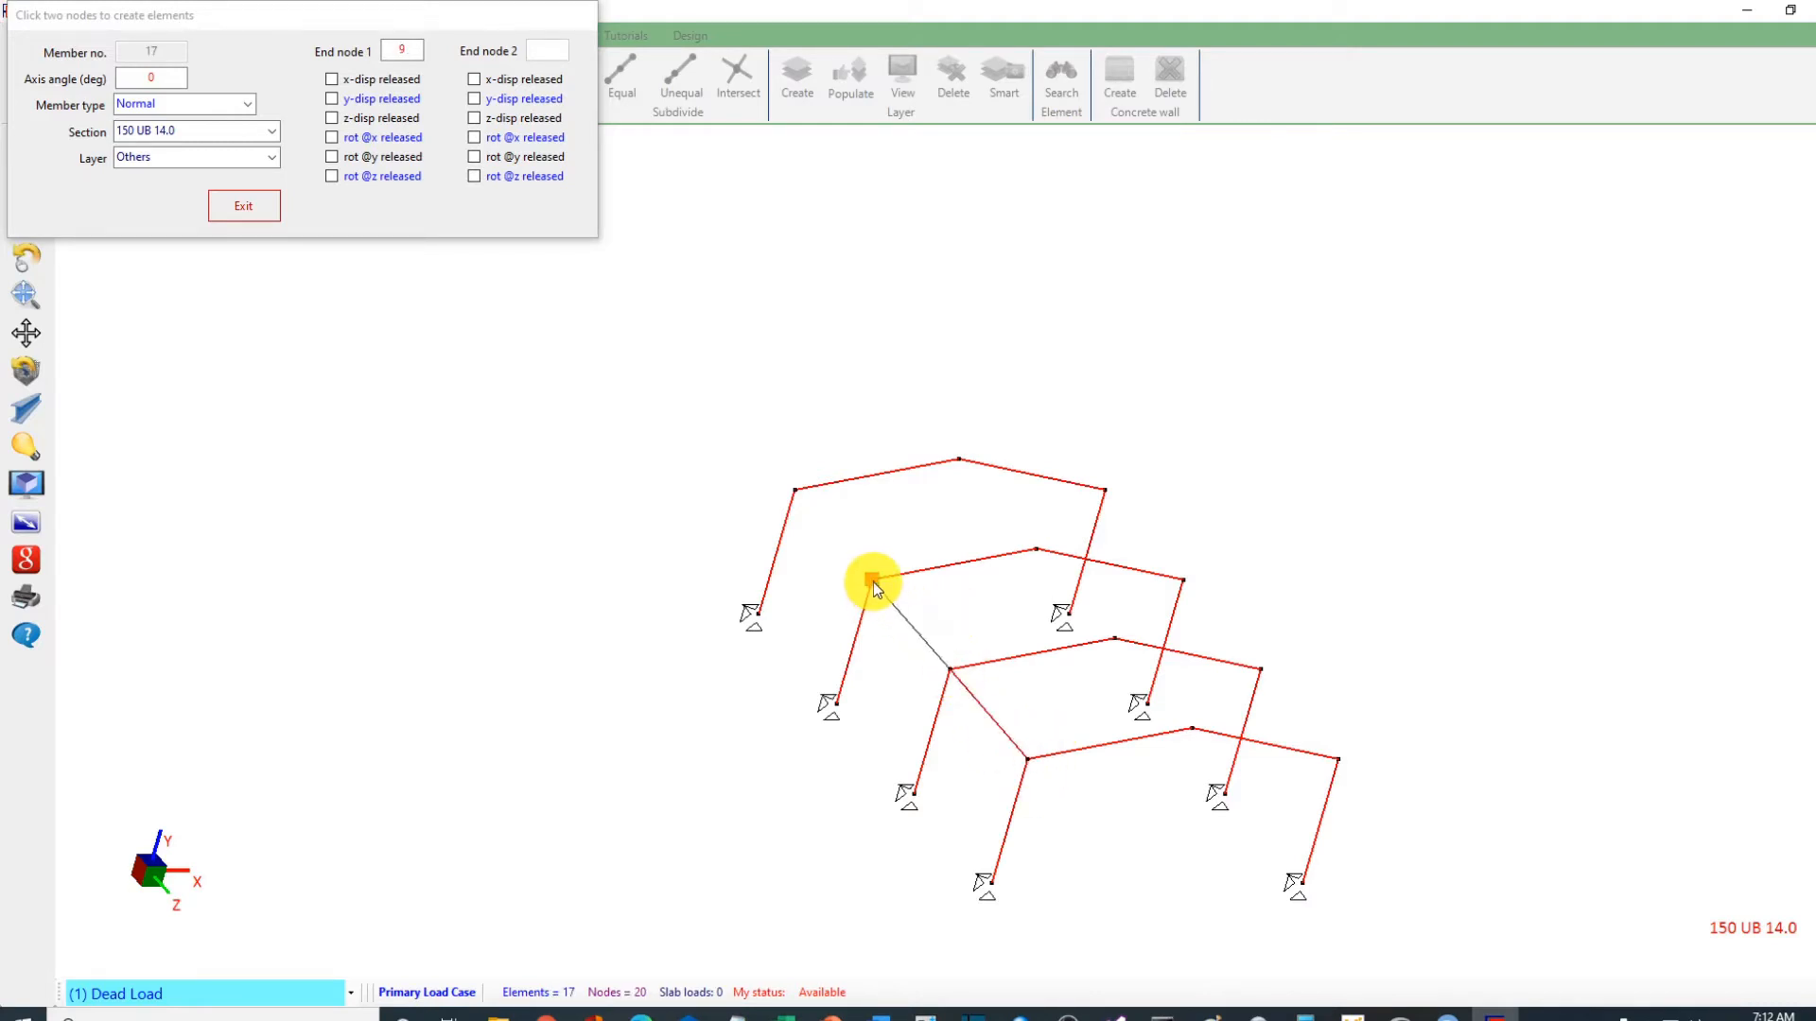
left_click(794, 489)
right_click(607, 444)
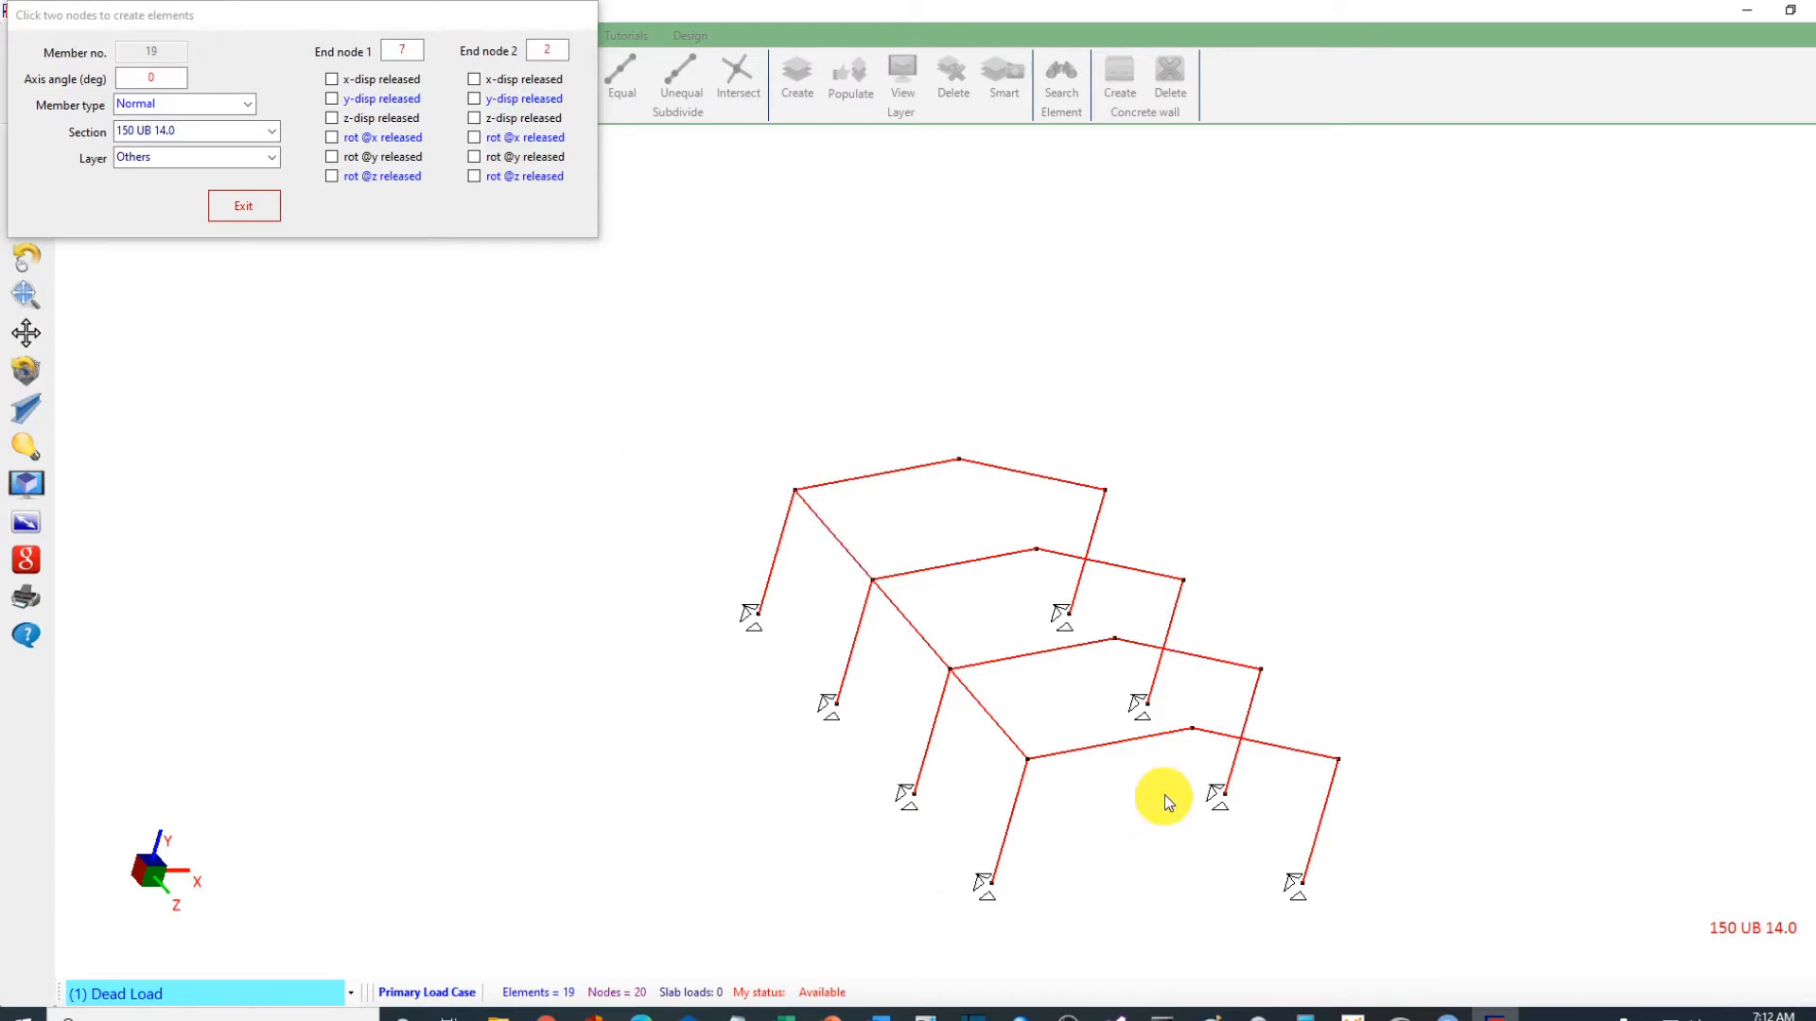
Step: Connect the ridge nodes of all four frames with two-node elements, from the front frame to the rear
left_click(1193, 729)
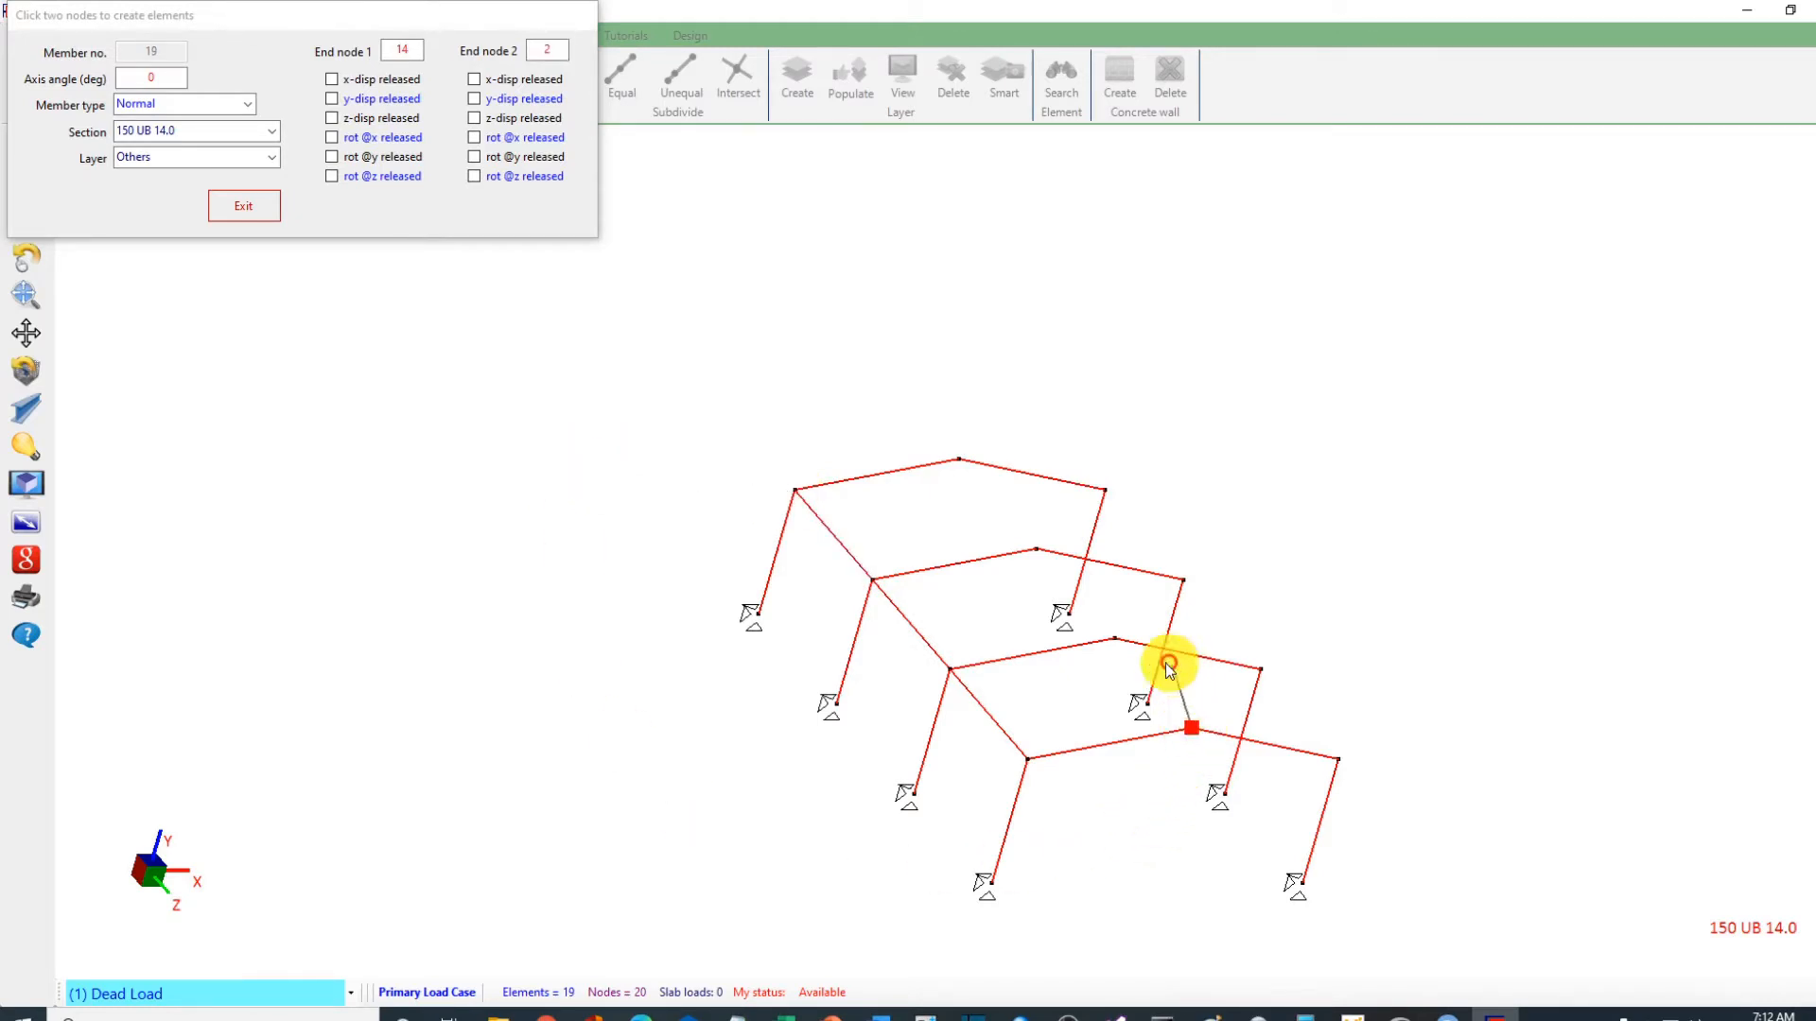
left_click(1115, 640)
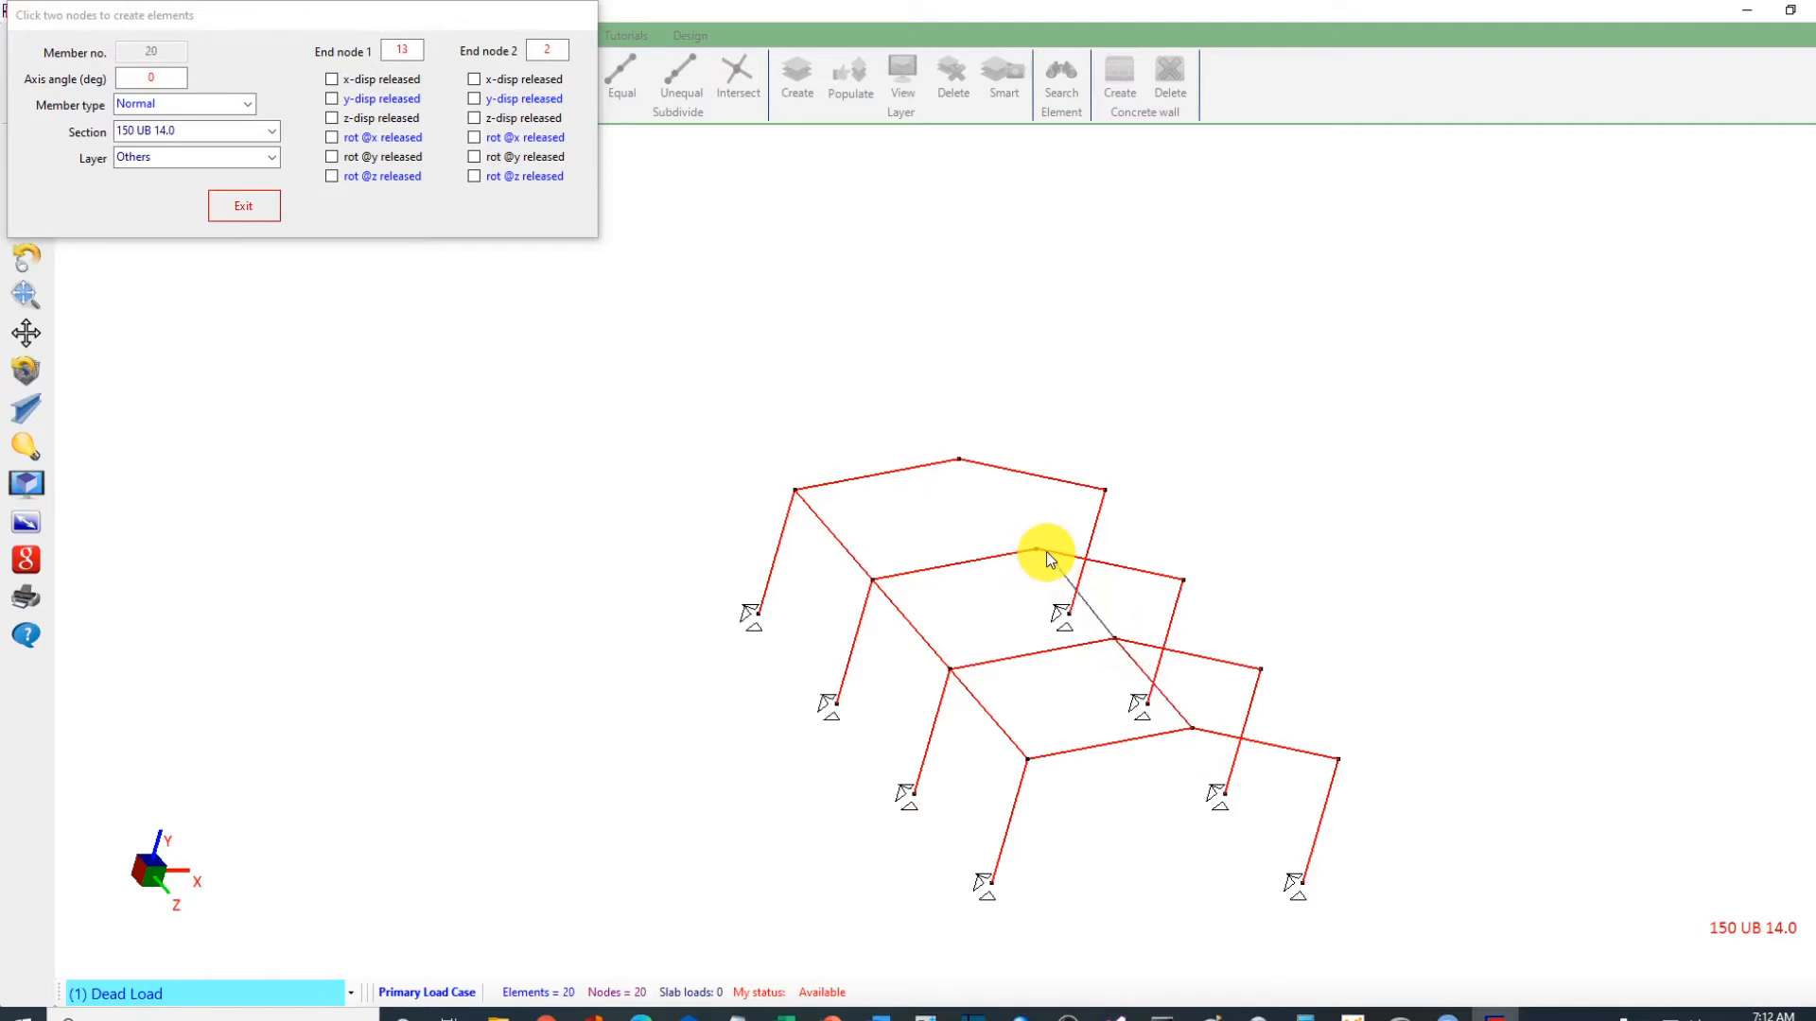
left_click(1038, 550)
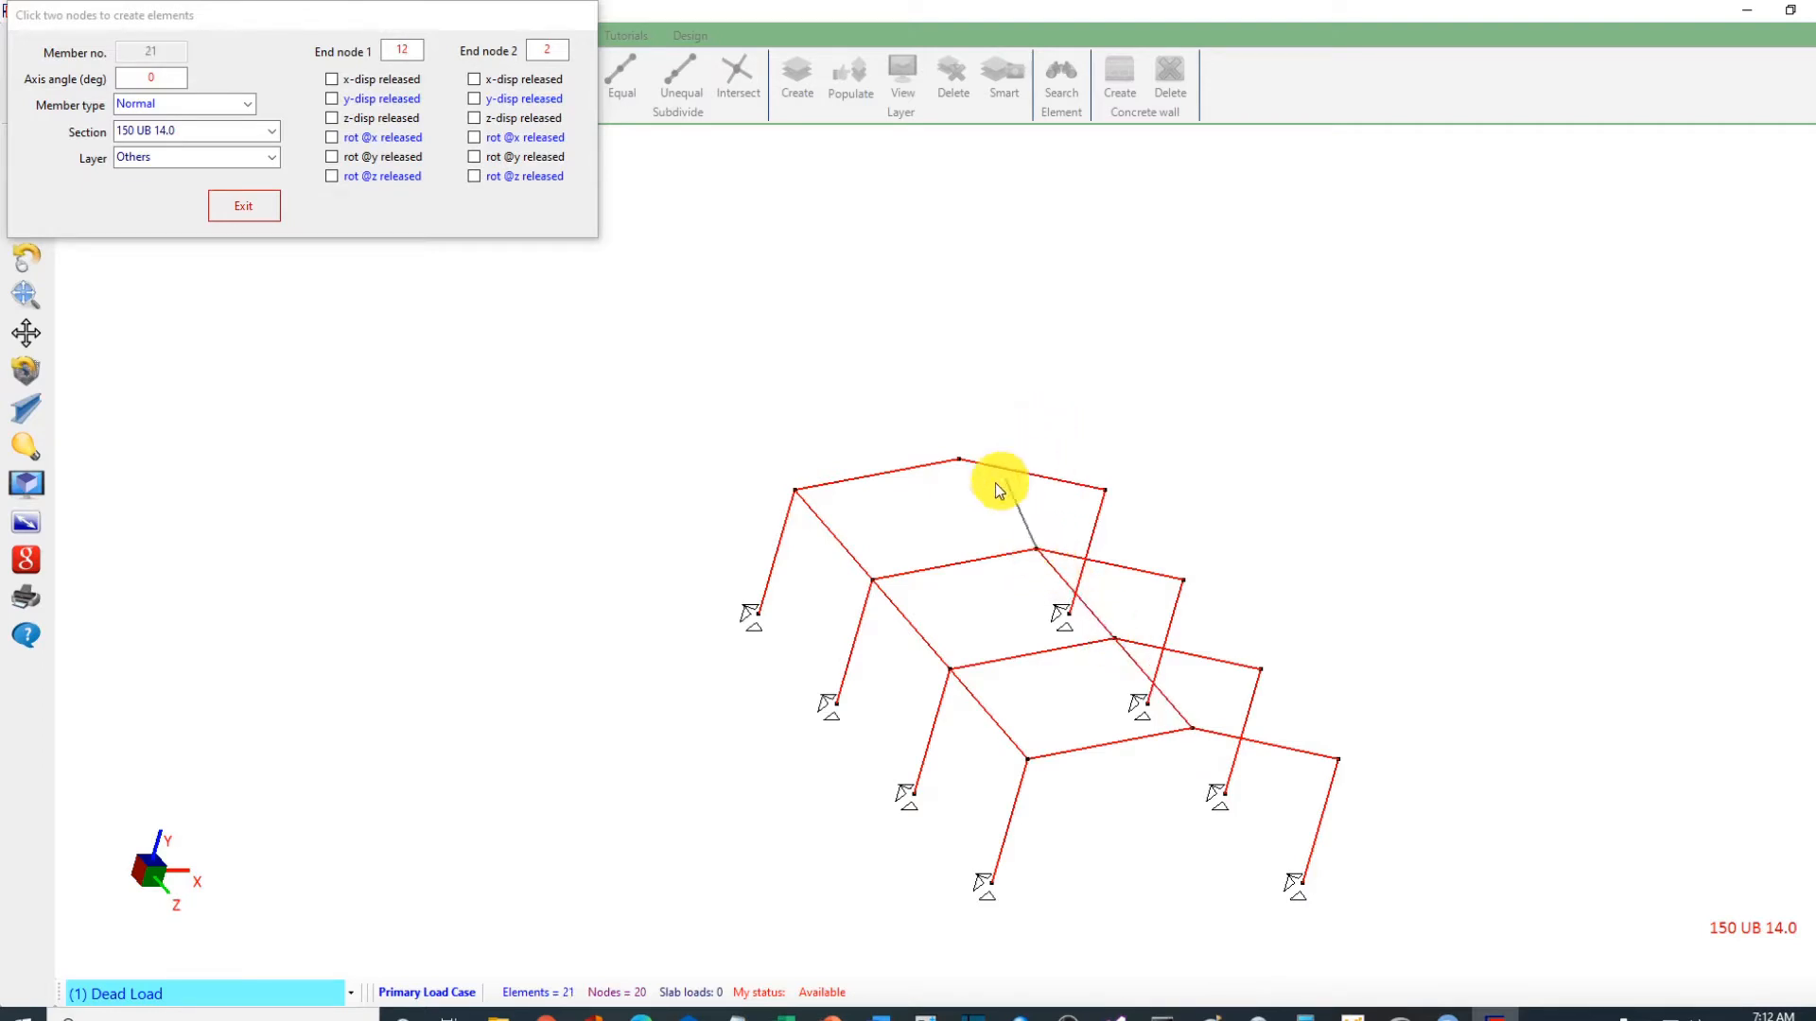
left_click(958, 461)
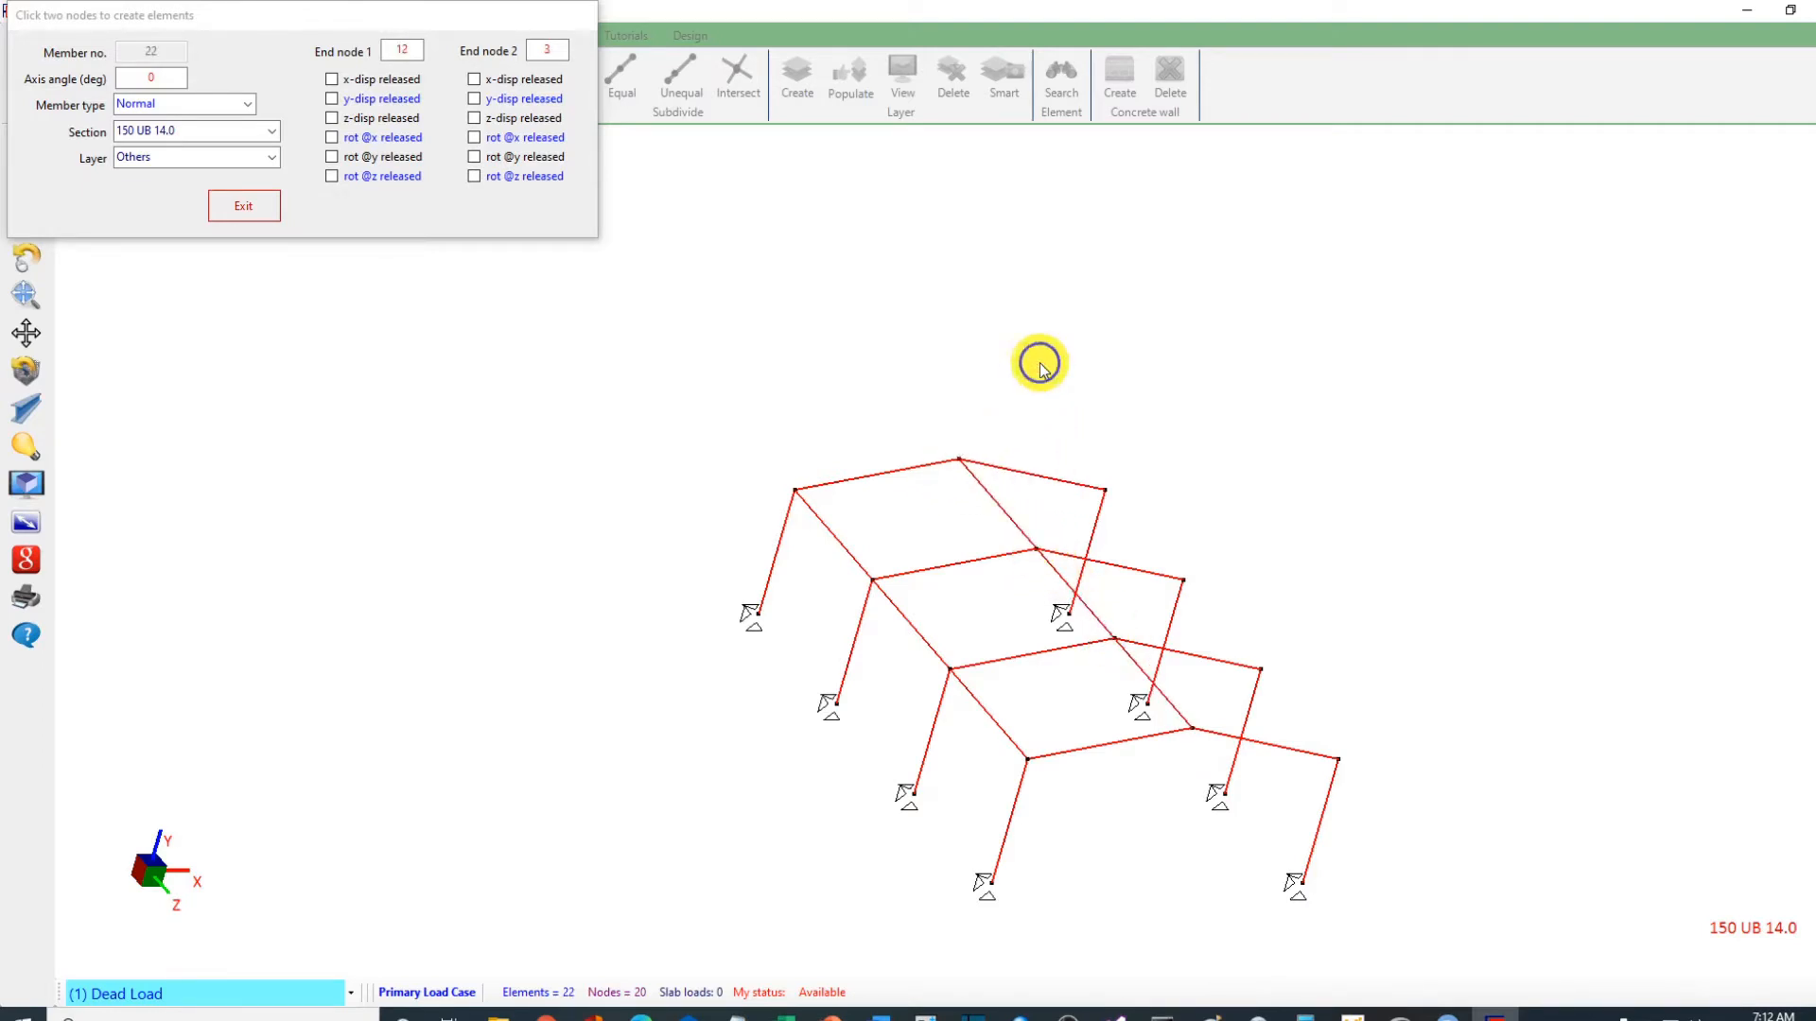
Step: Connect the right eave nodes of all four frames with two-node elements, from the front frame to the rear
left_click(1338, 759)
left_click(1261, 670)
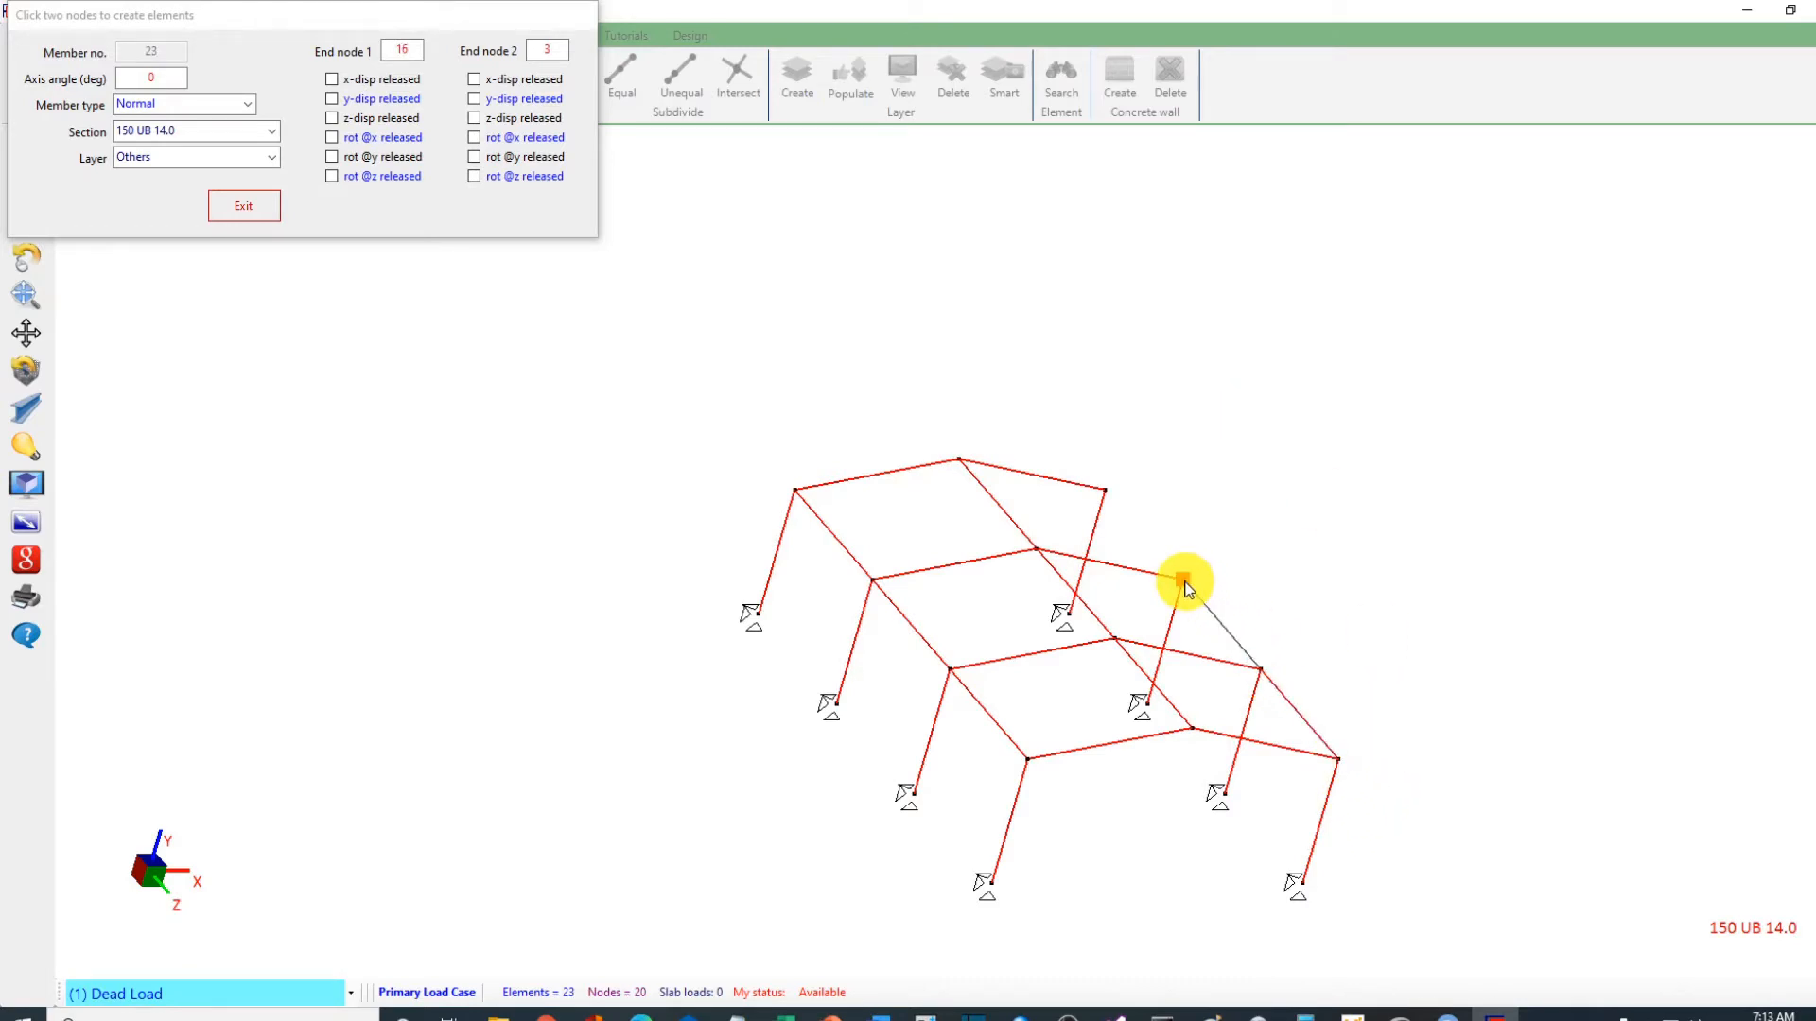
left_click(1182, 579)
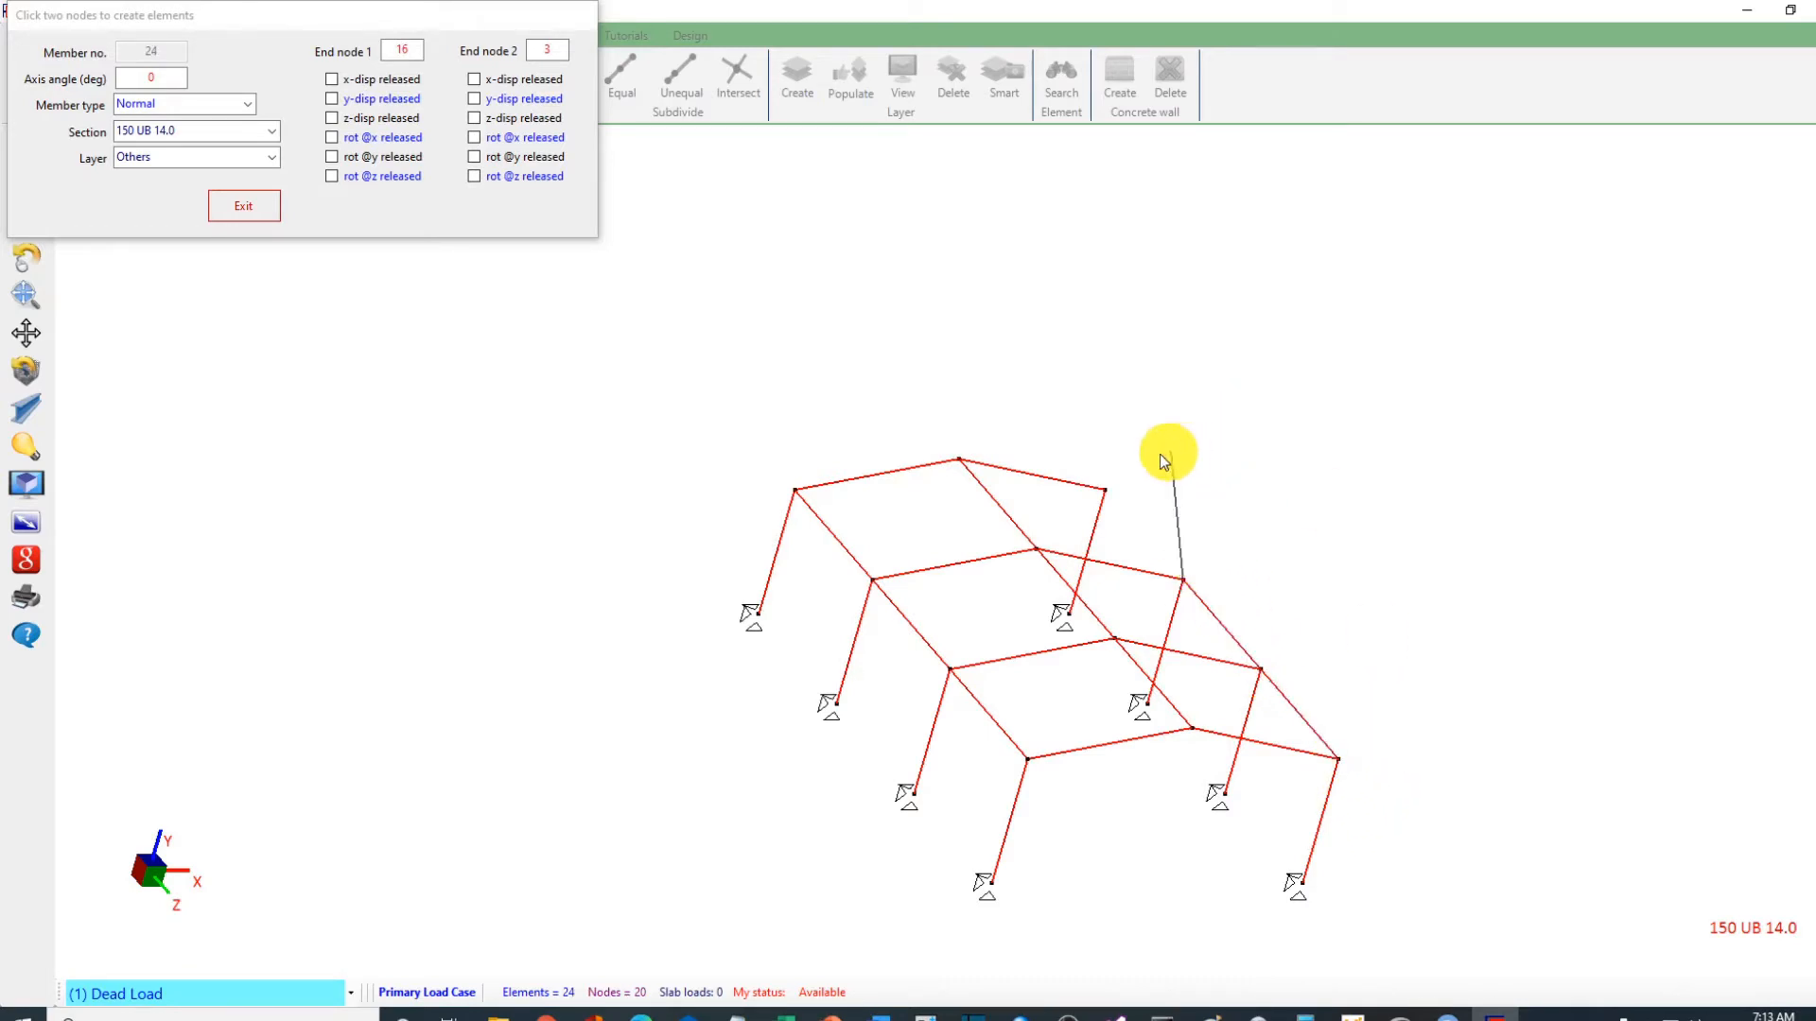
left_click(1104, 490)
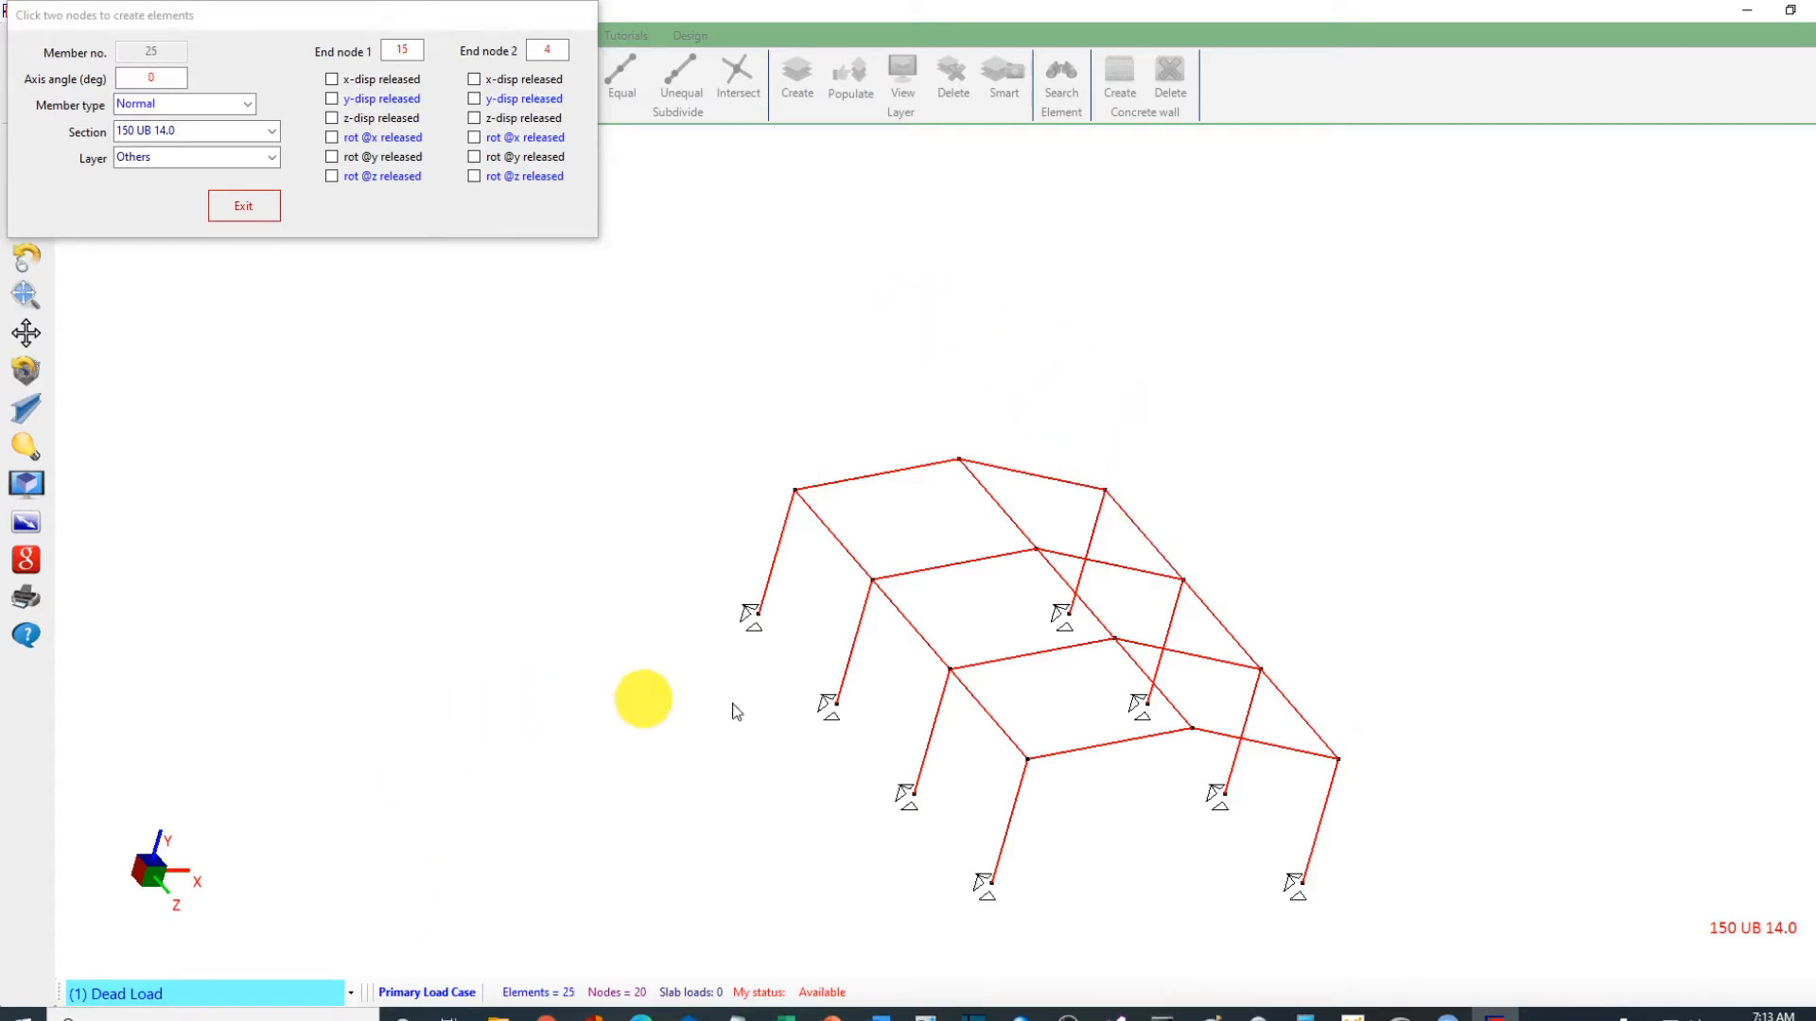
Step: Brace the front bay diagonally from the front left base through the second frame's left eave, front ridge and second frame's right eave to the front right base
left_click(993, 885)
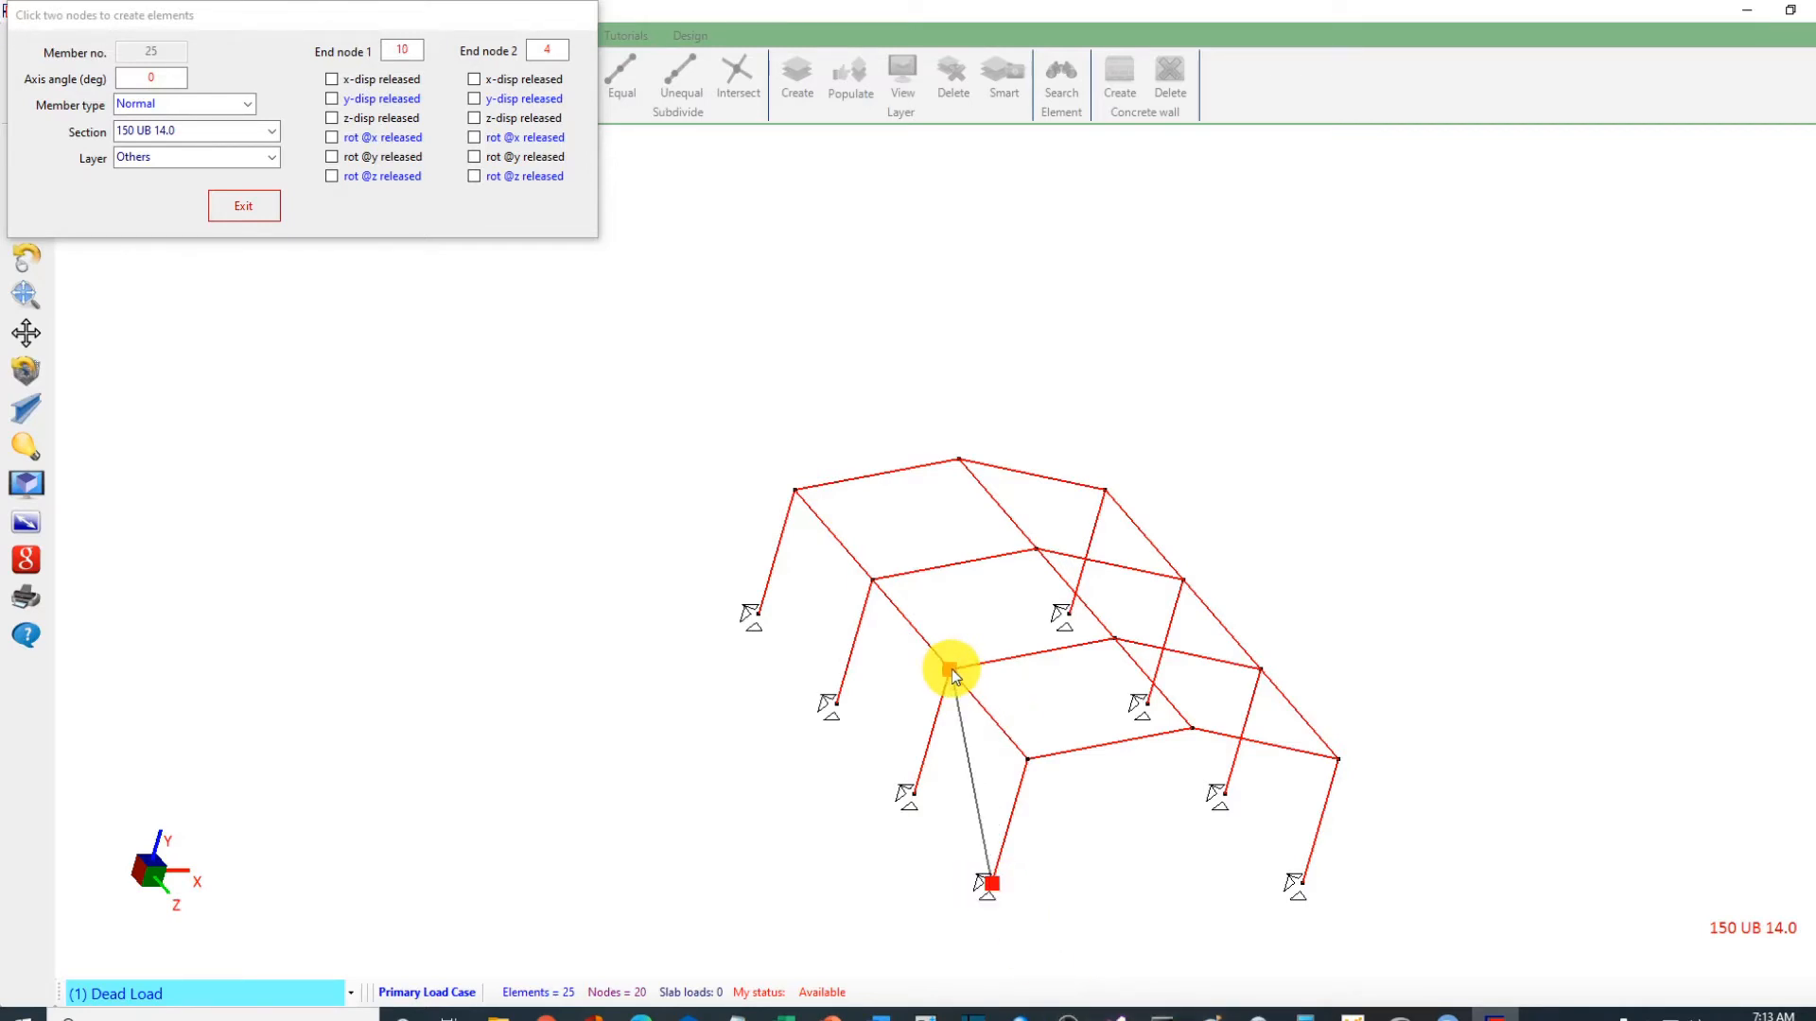
left_click(950, 670)
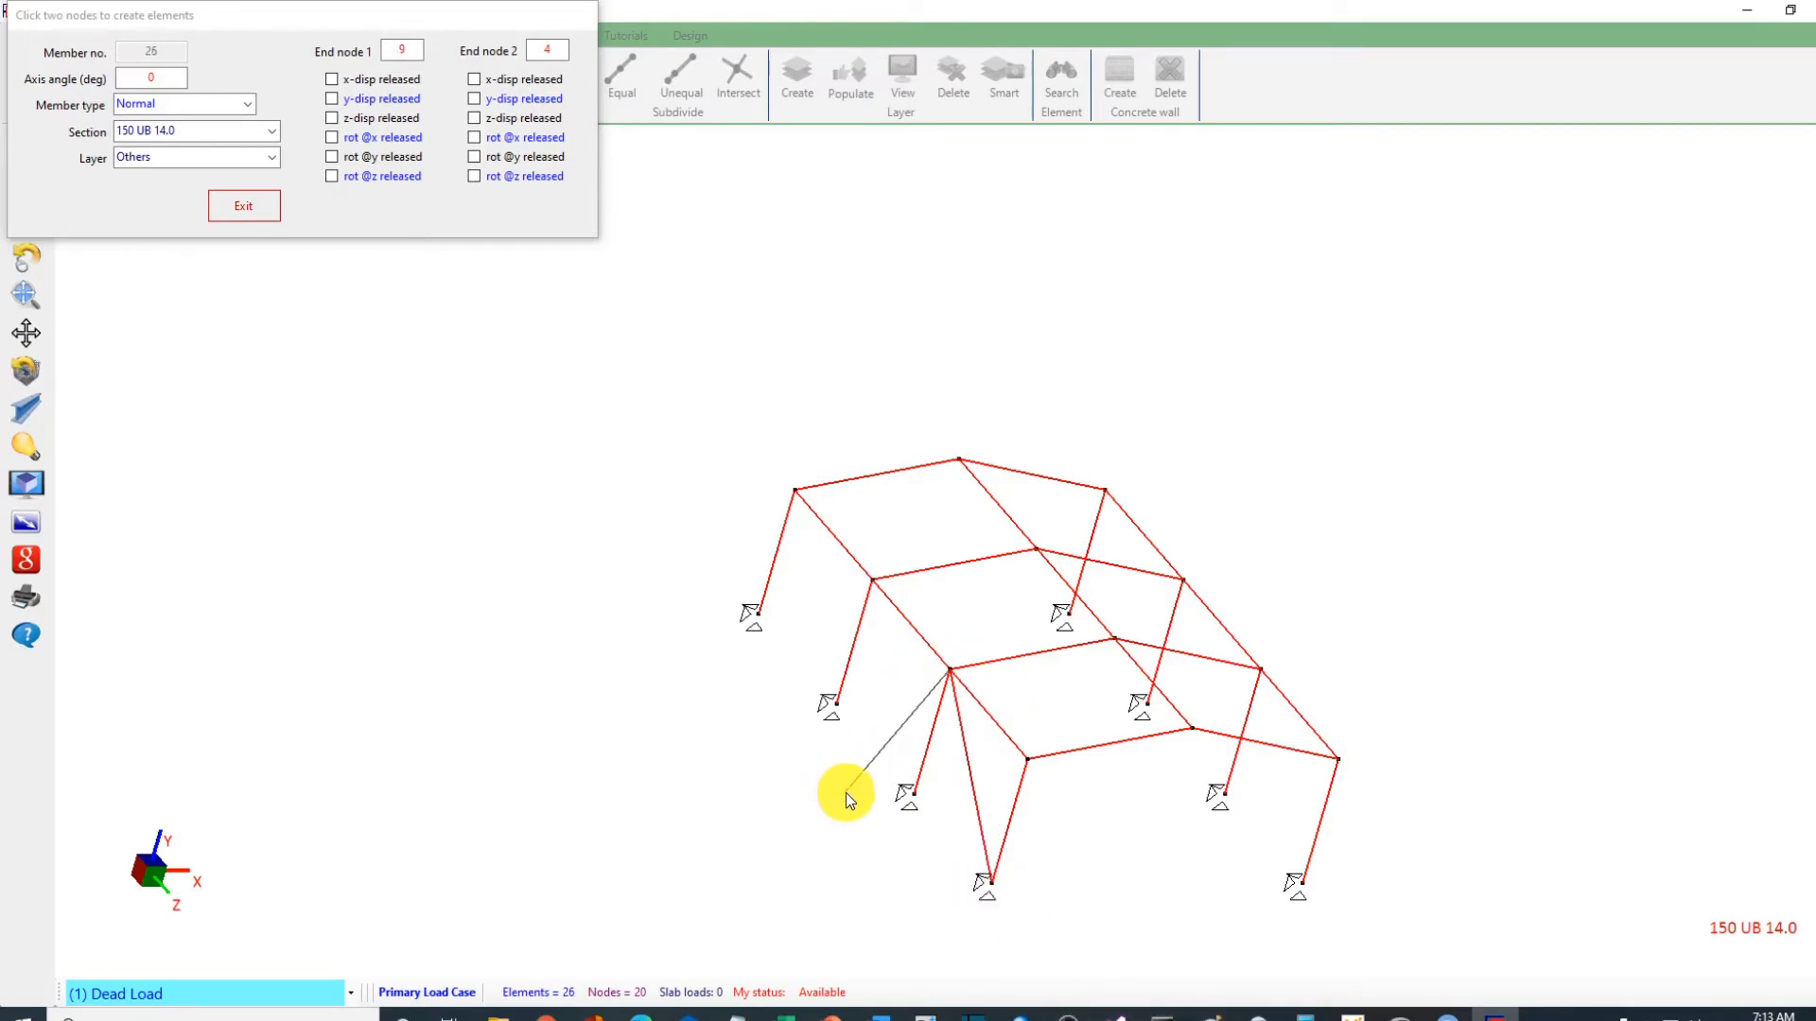
left_click(1191, 729)
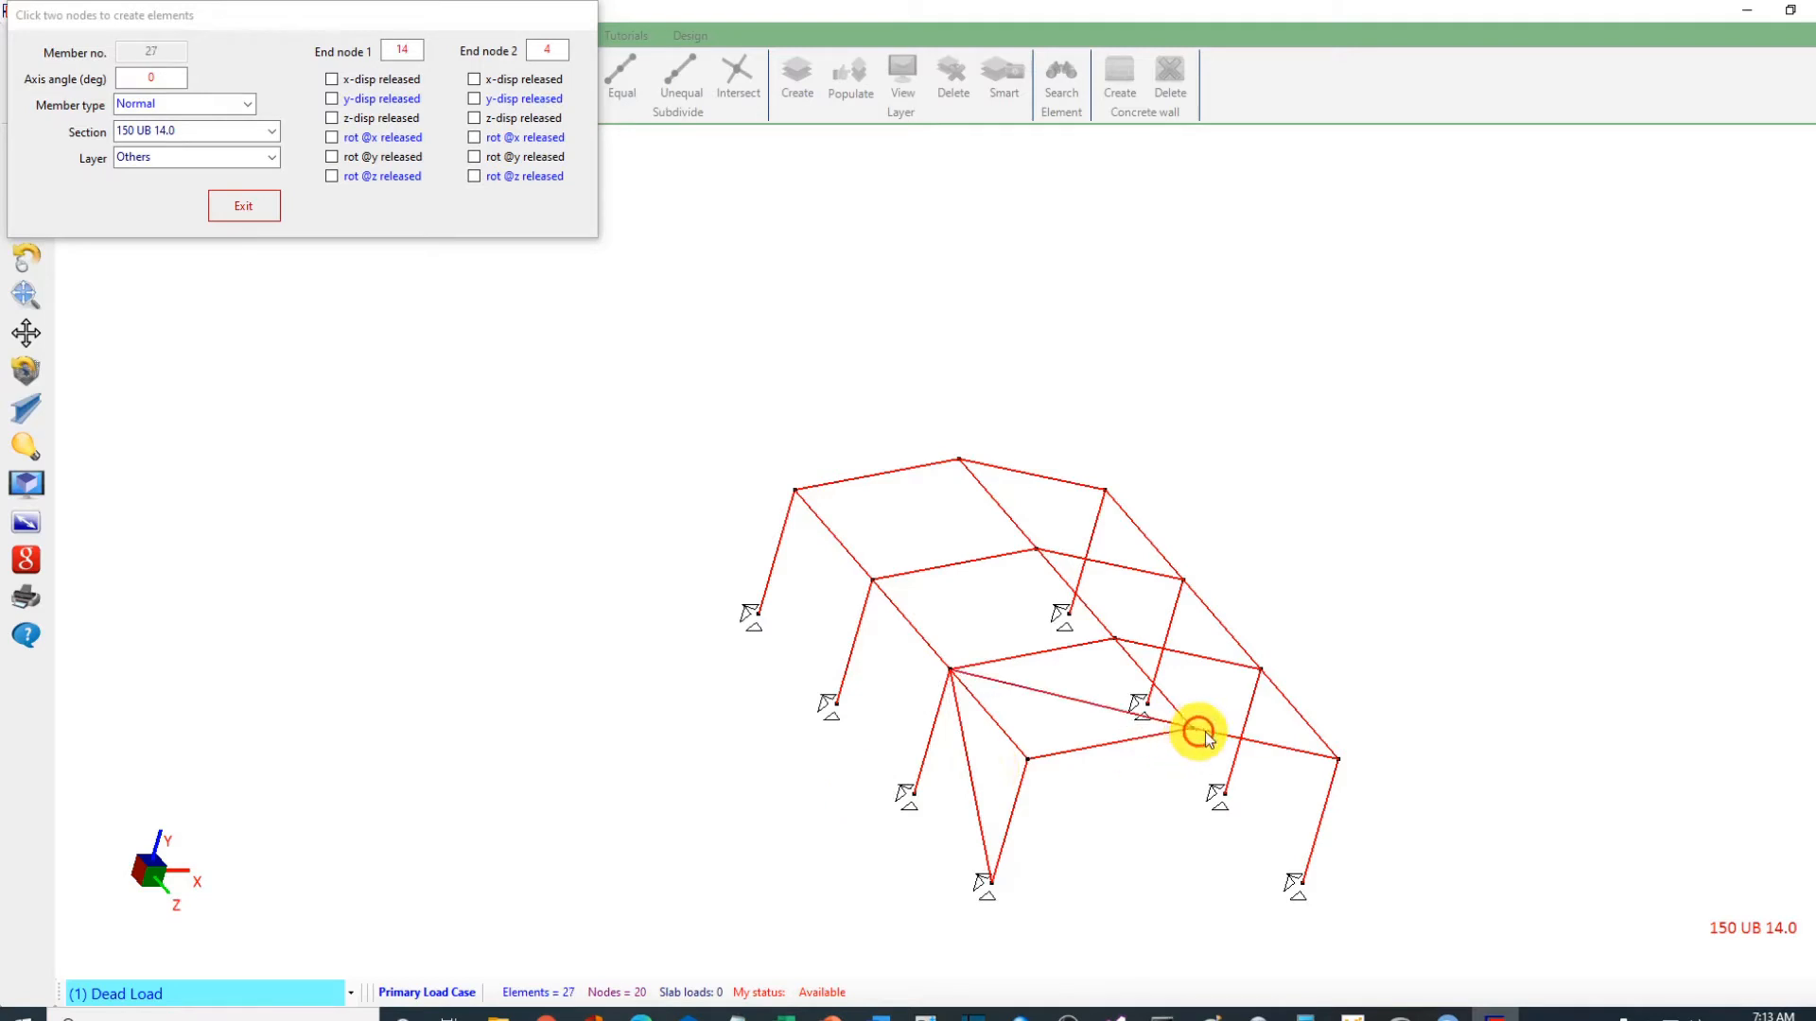
left_click(1263, 671)
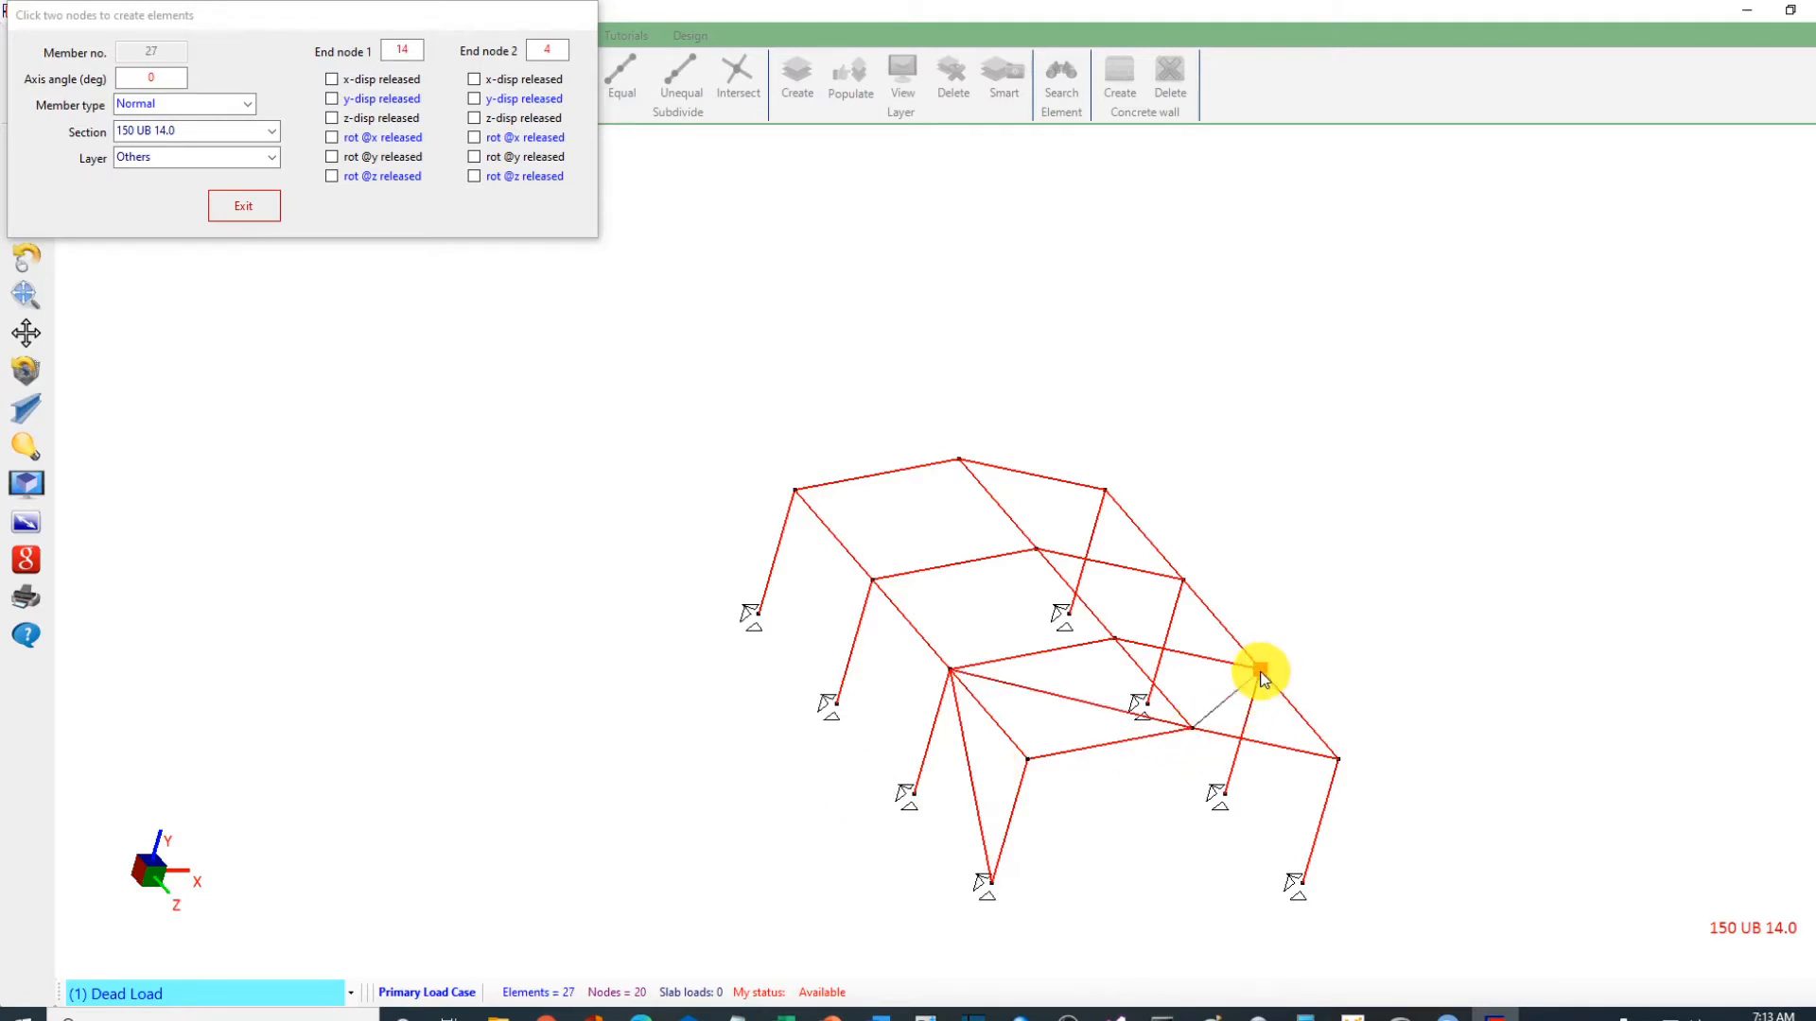
left_click(1301, 882)
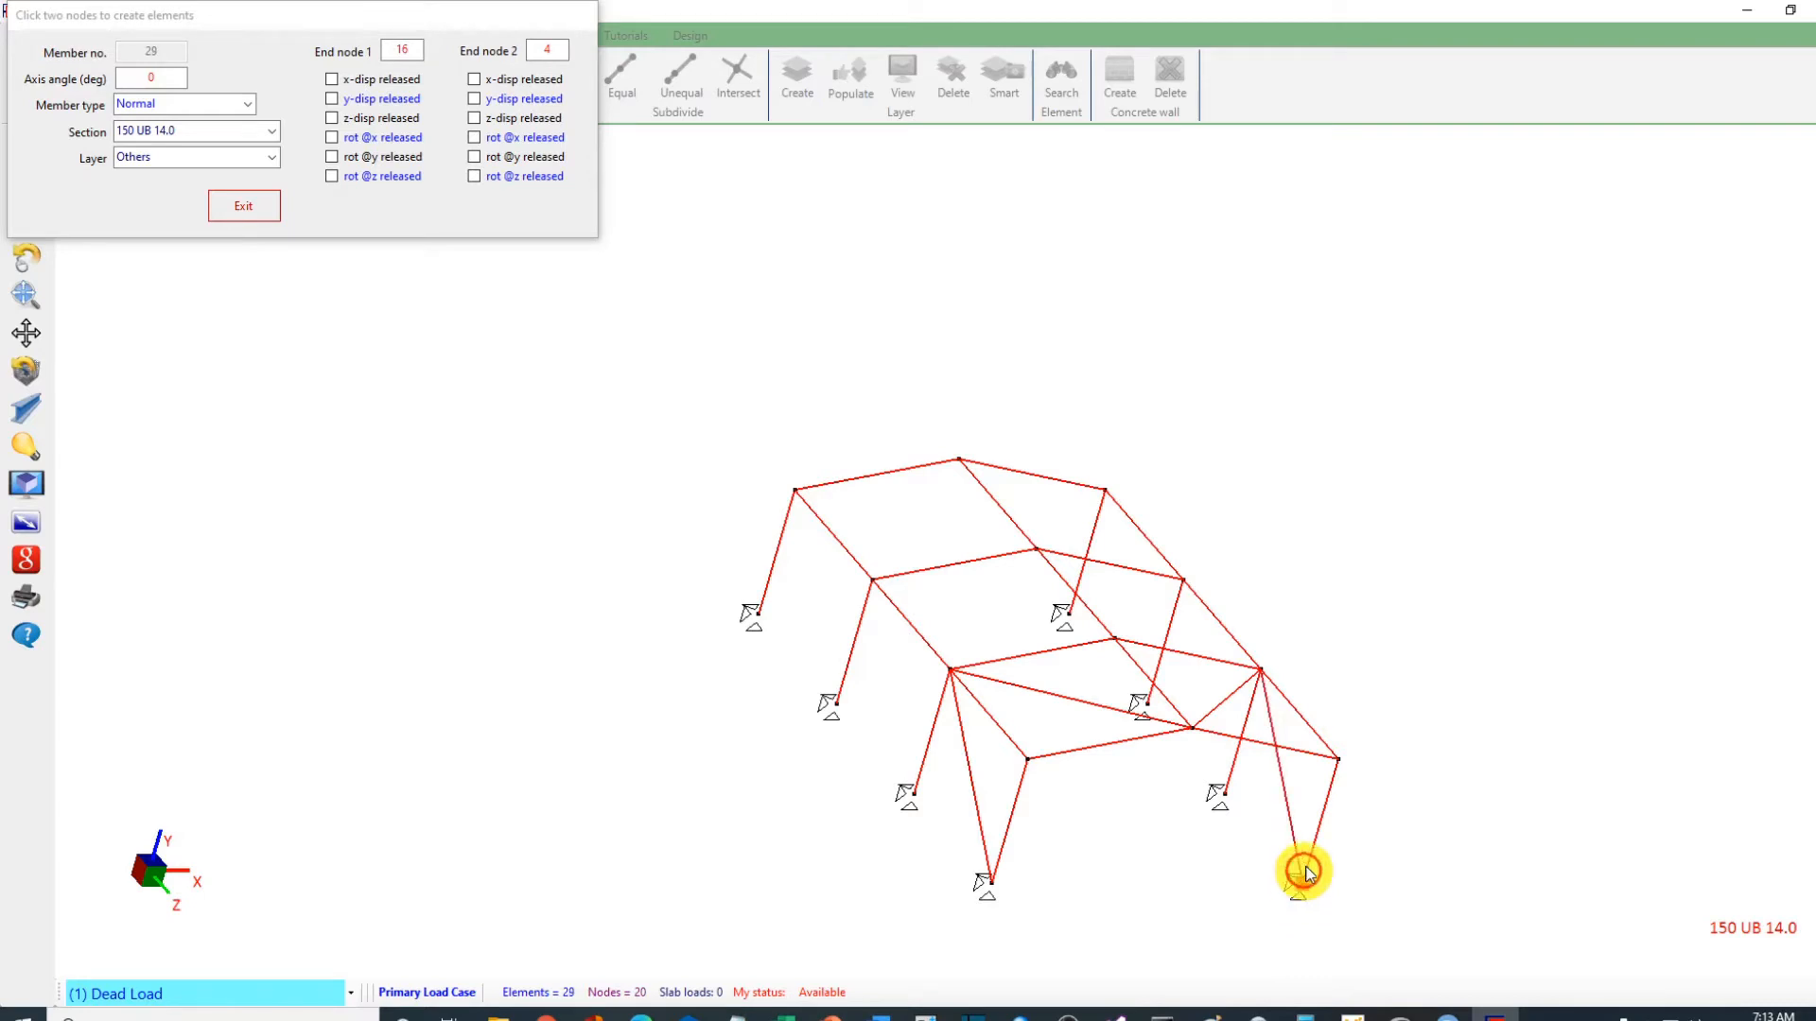
Step: Add the front bay's crossing diagonals from the second frame's left base through the front left eave, second ridge and front right eave to the second frame's right base
left_click(912, 797)
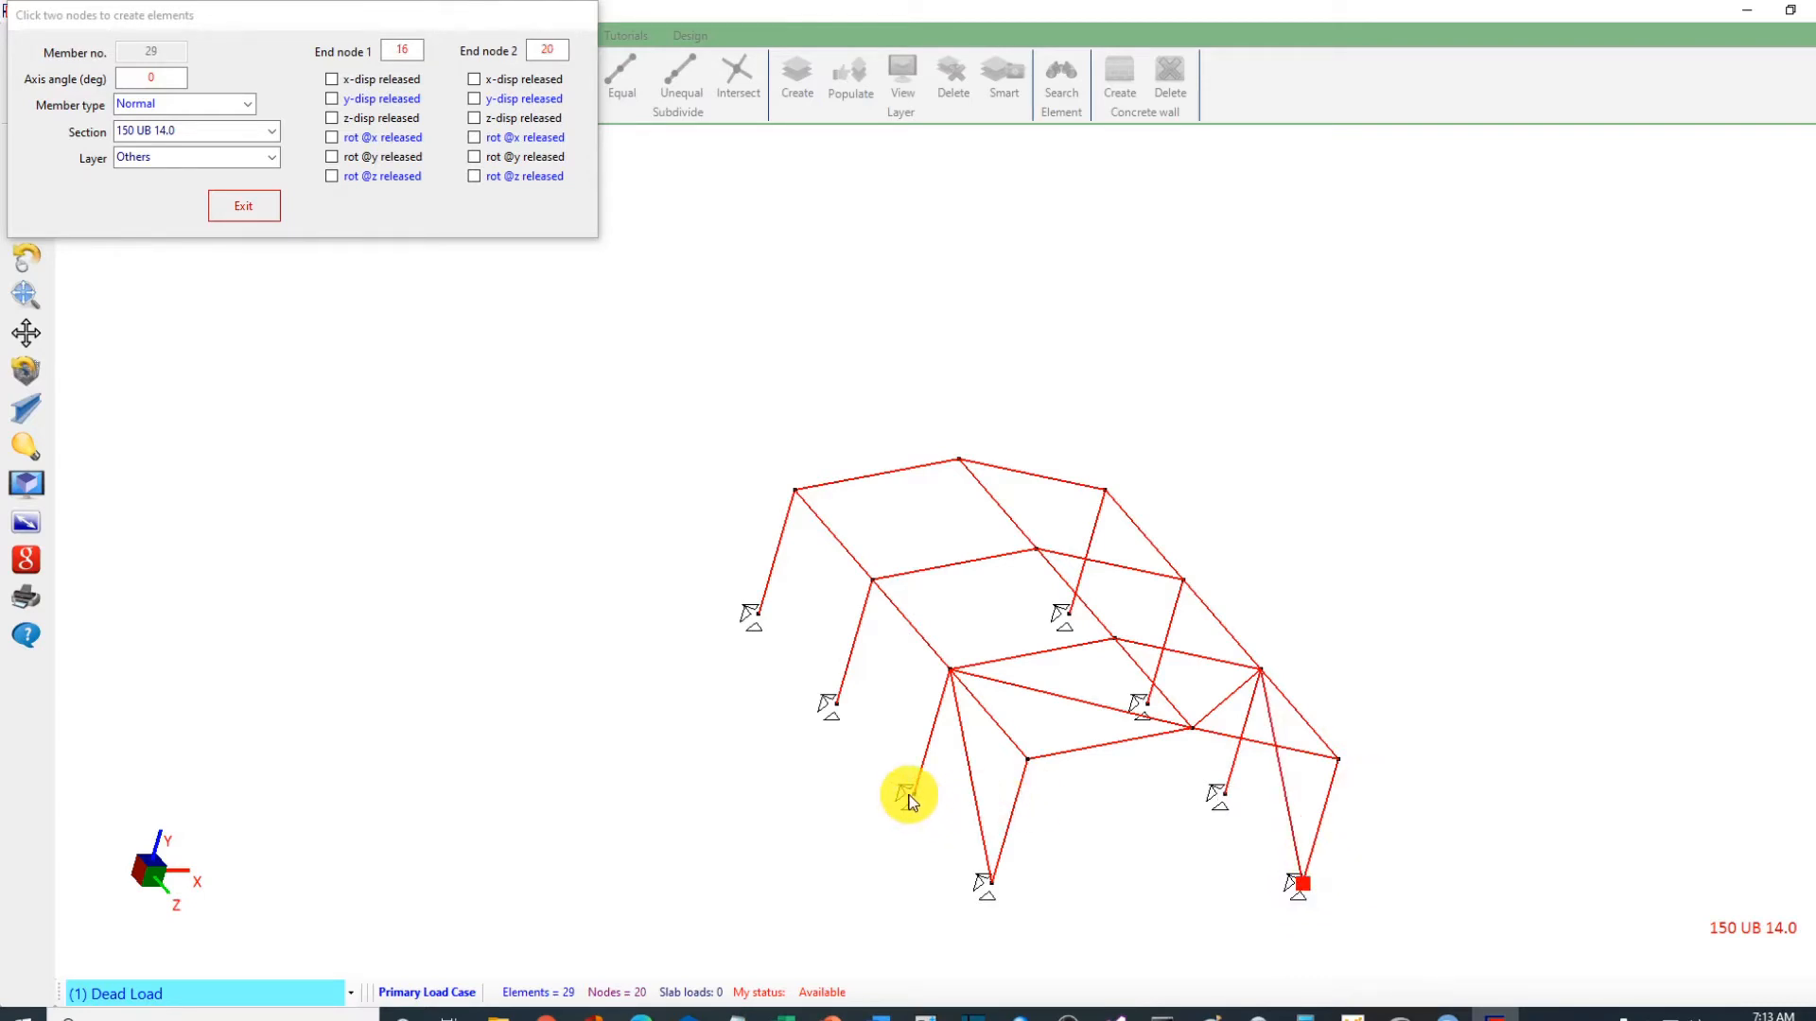
left_click(913, 797)
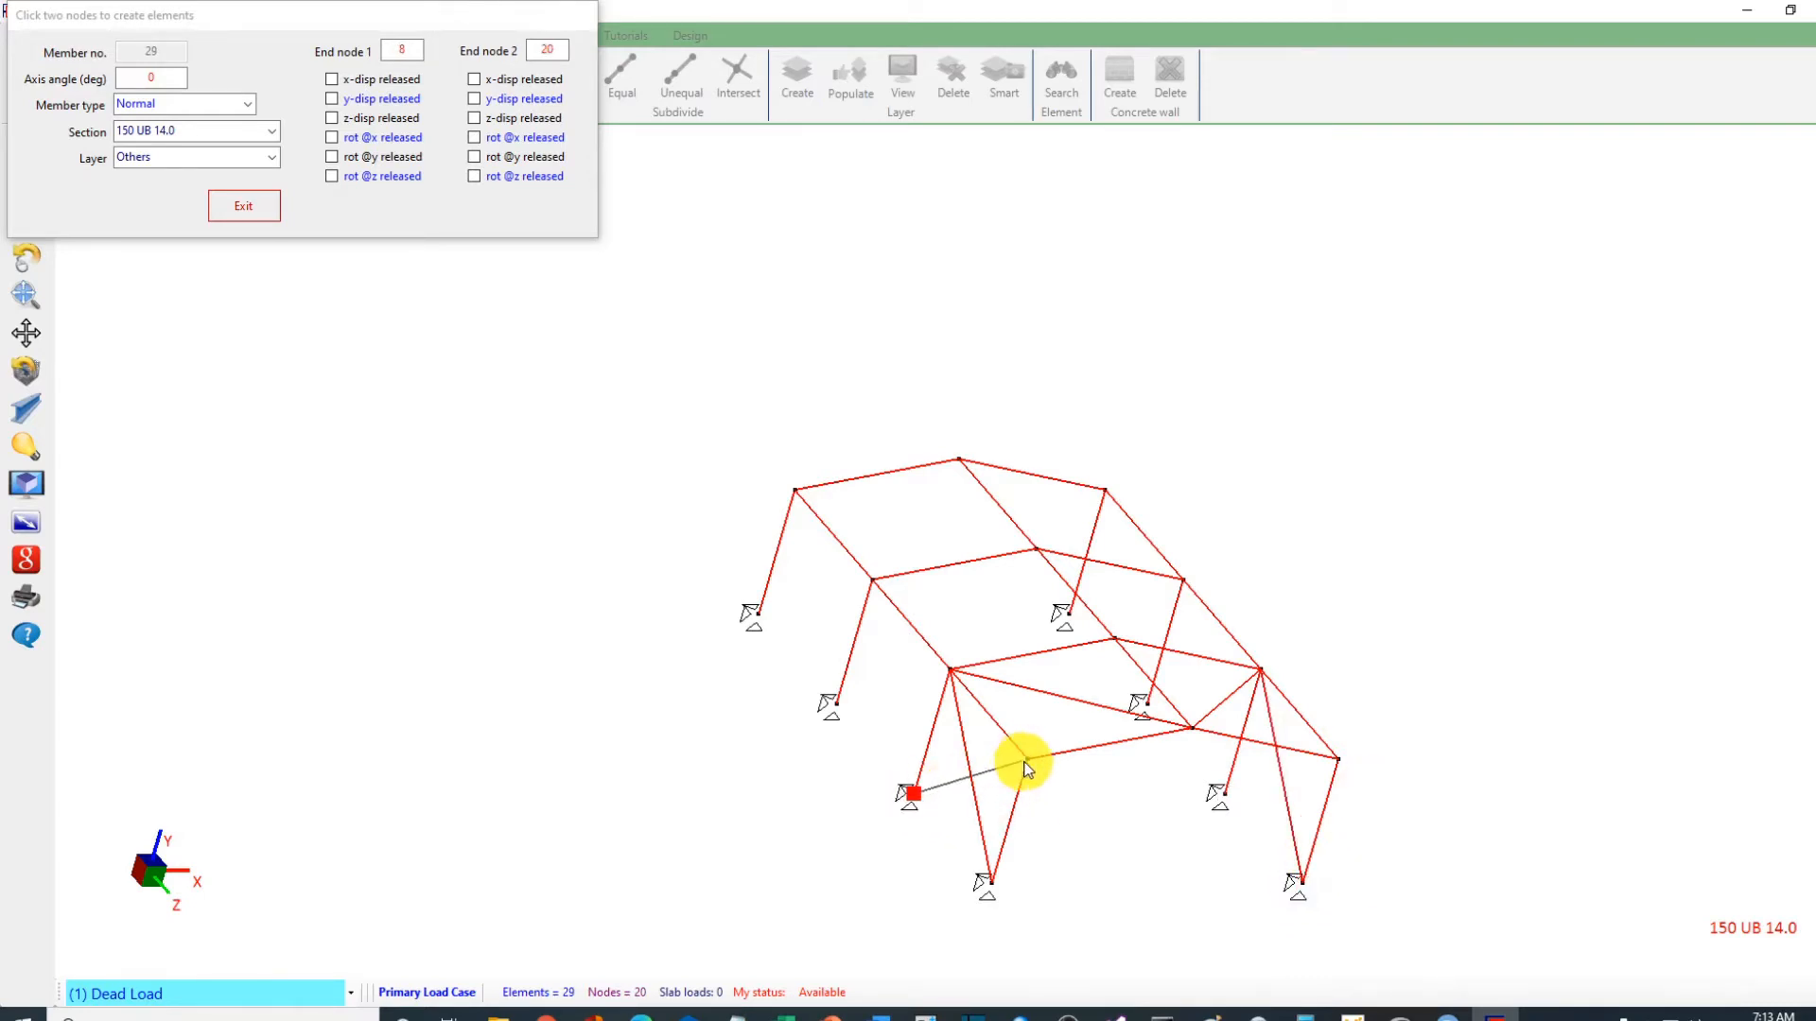
left_click(1028, 759)
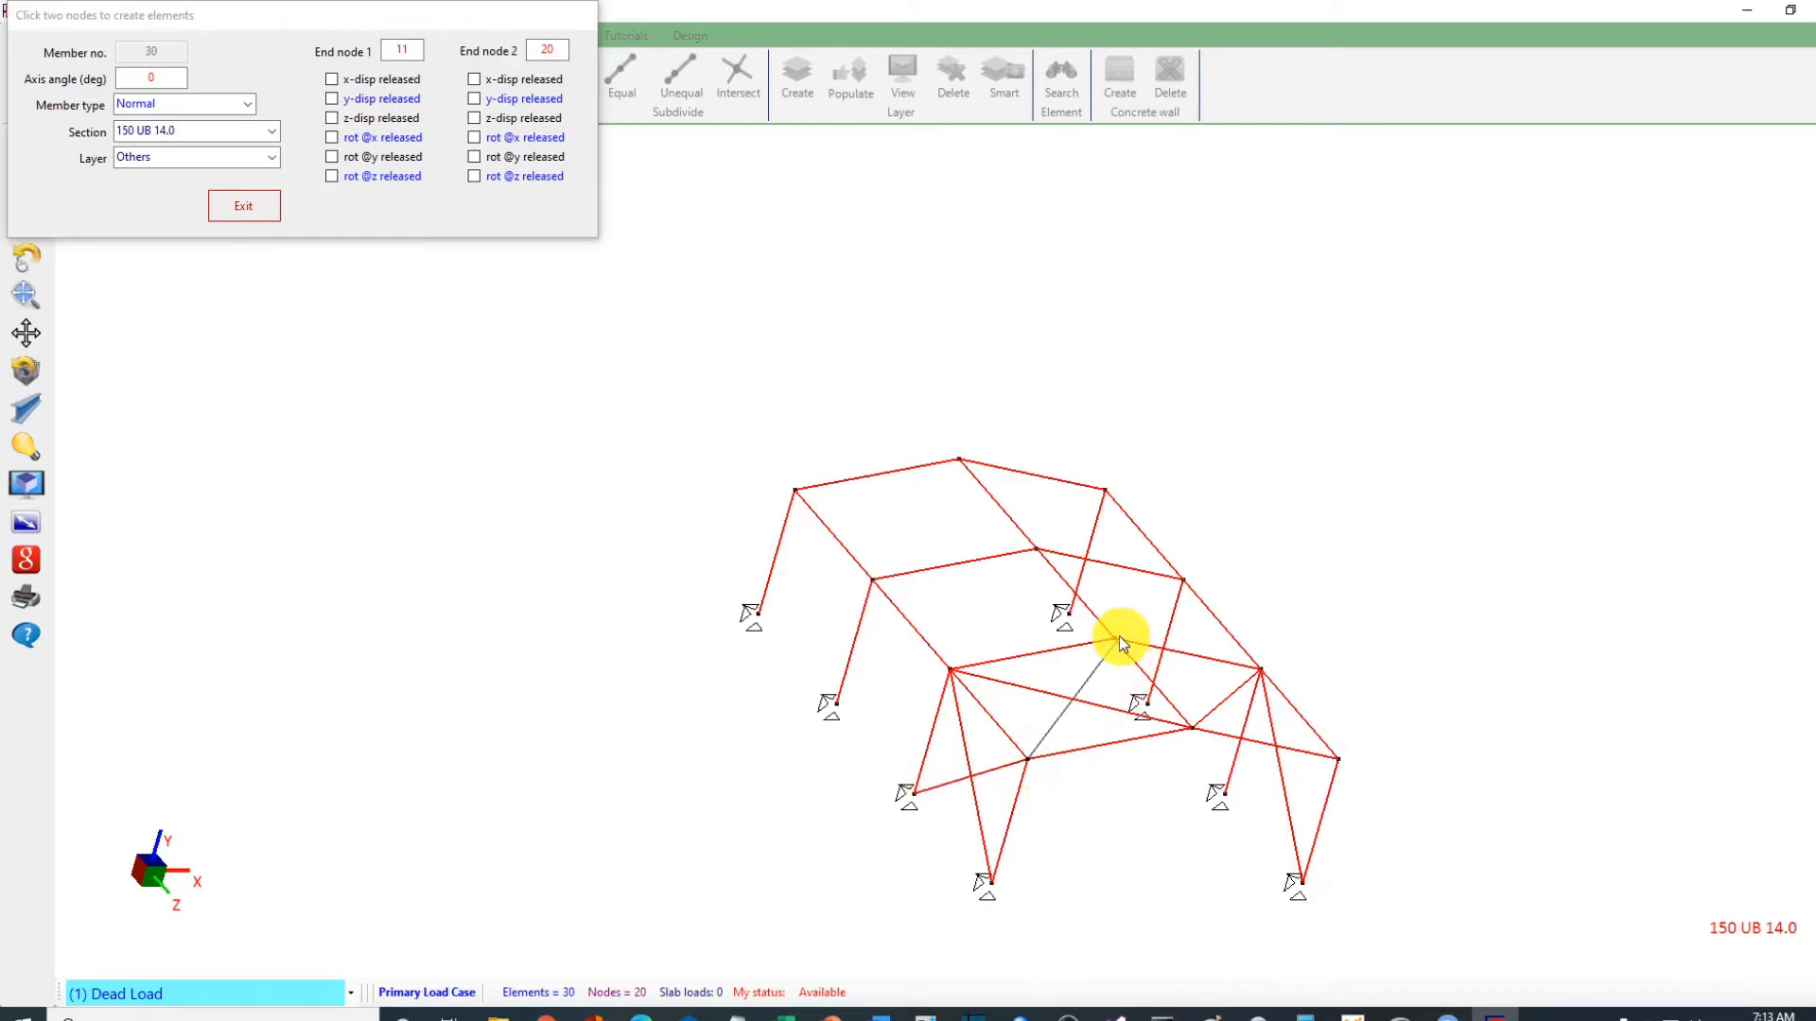
left_click(1117, 640)
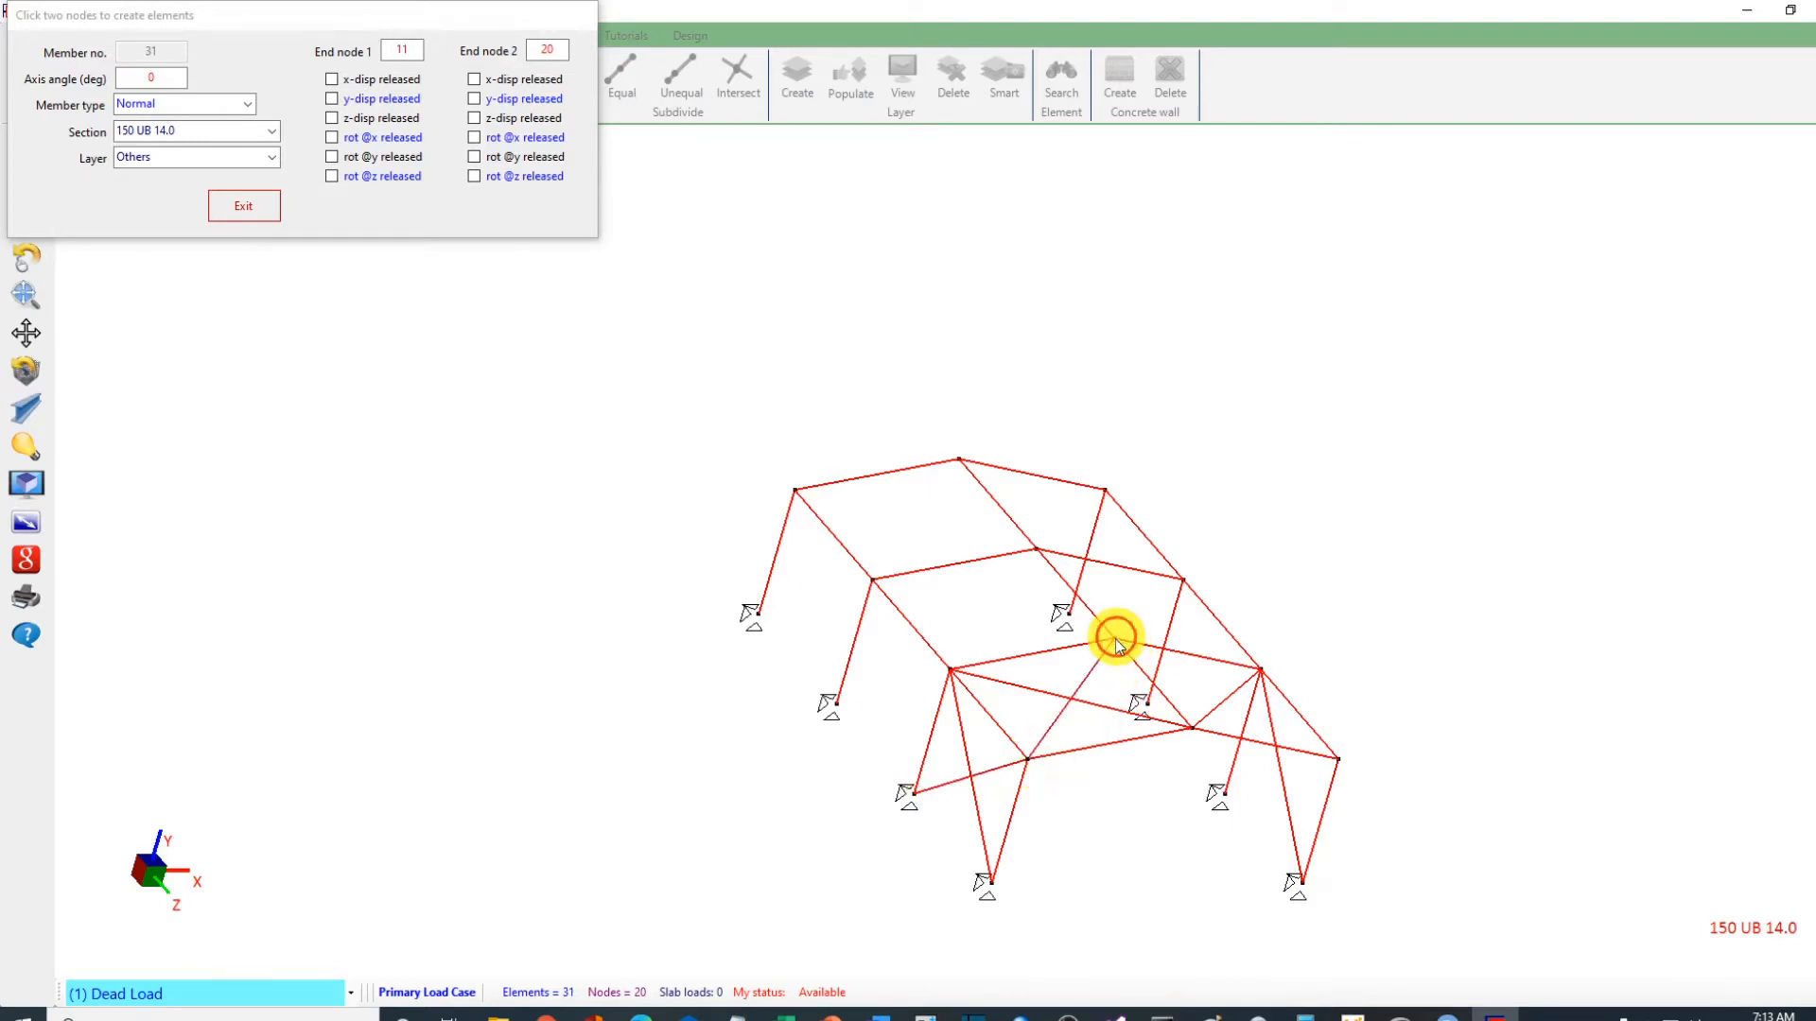
left_click(1338, 759)
left_click(1229, 797)
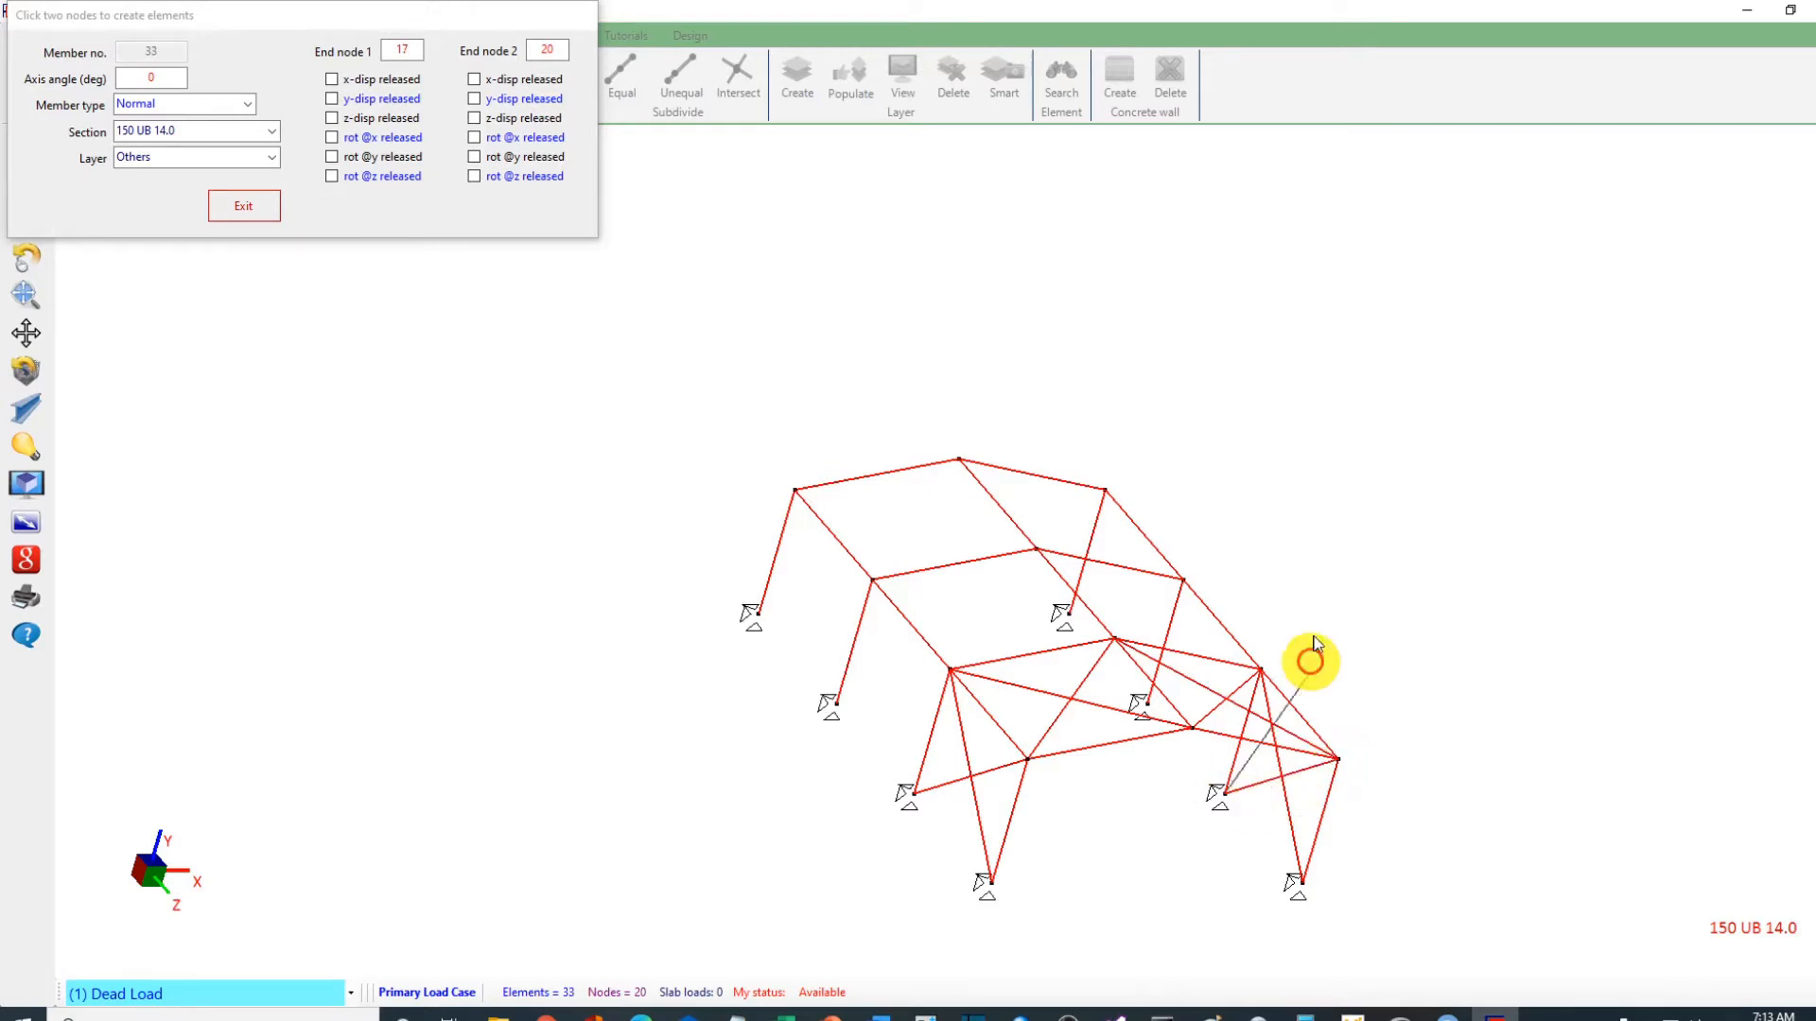
left_click(1001, 485)
Step: Brace the rear bay diagonally from the third frame's left base through the rear left eave, third ridge and rear right eave to its right base
left_click(836, 704)
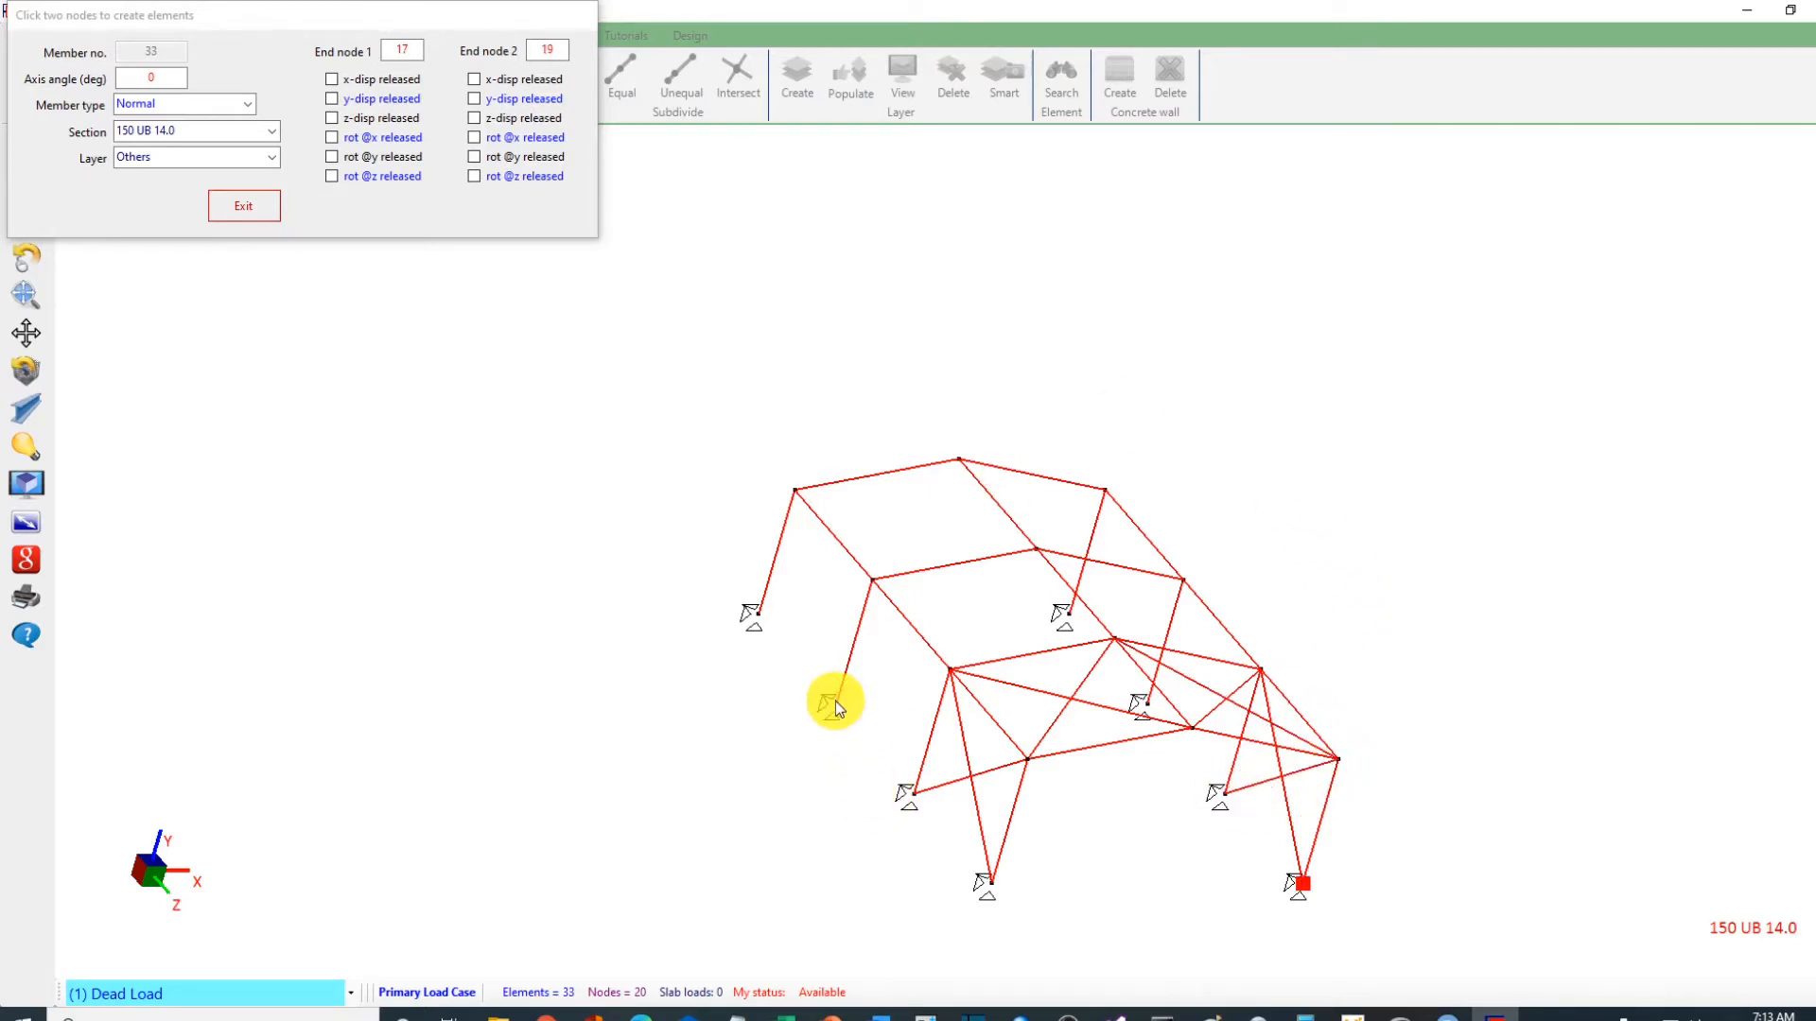
left_click(795, 491)
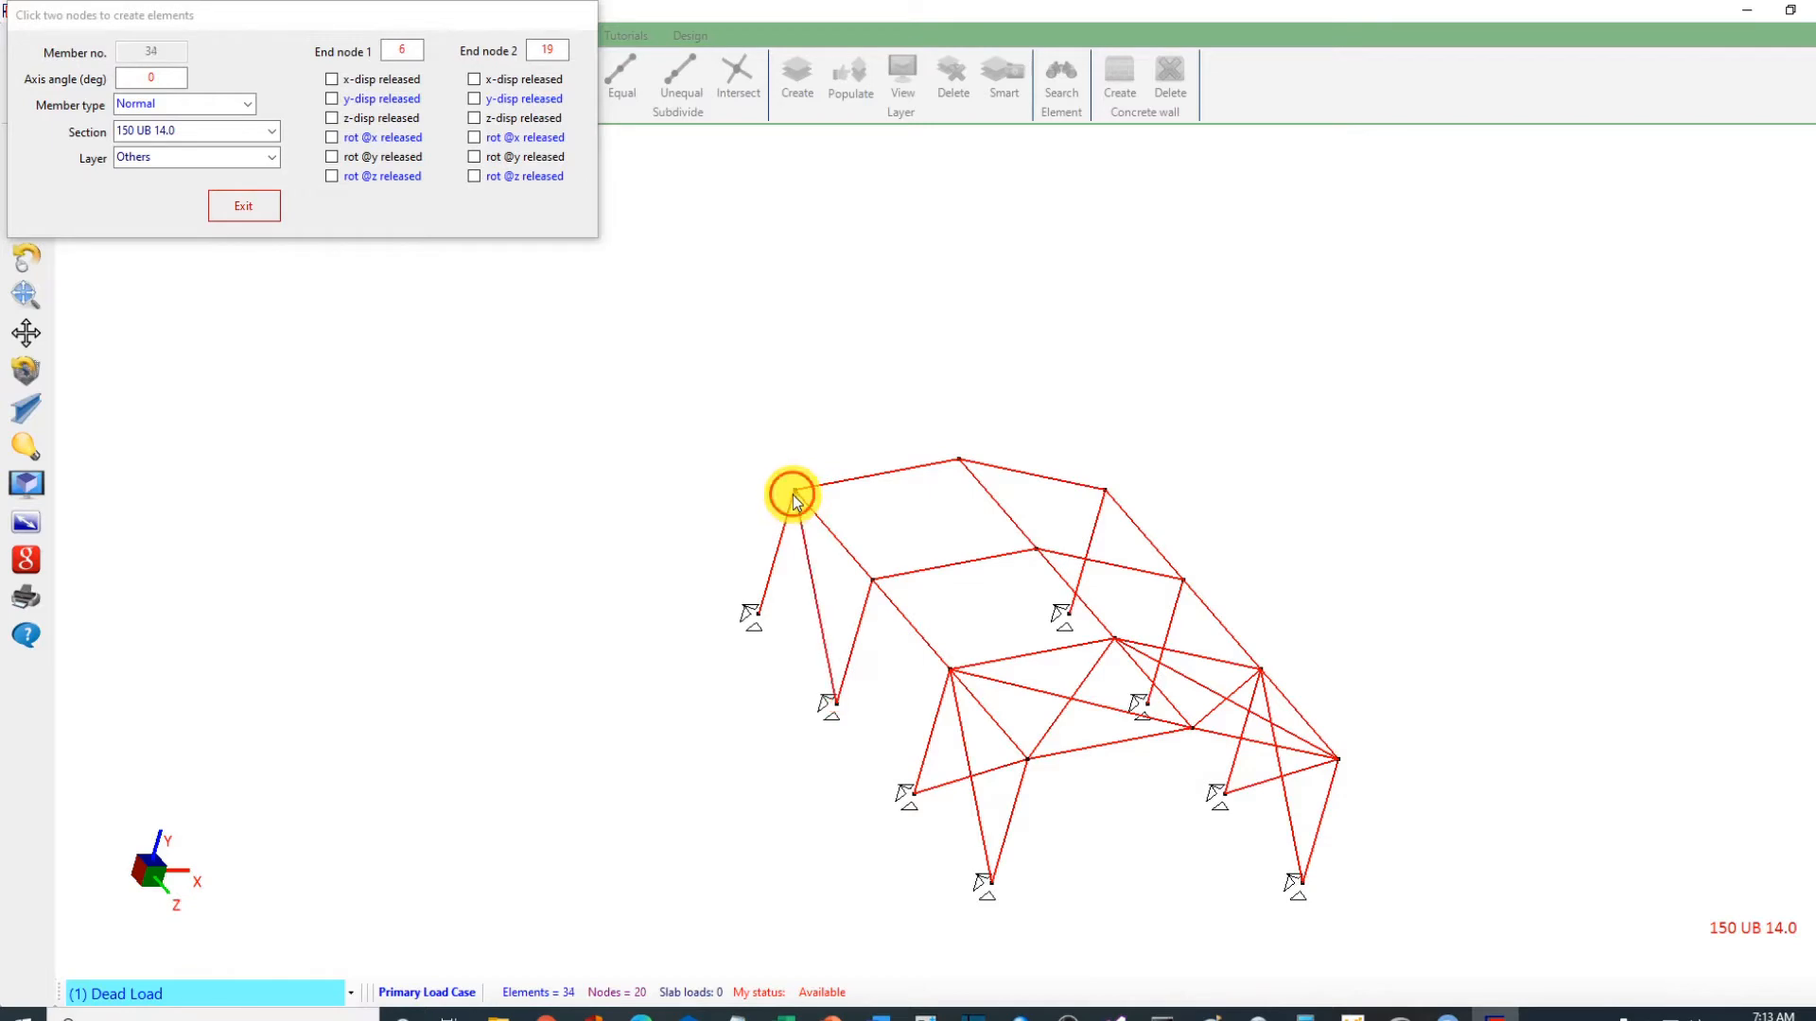
left_click(1042, 553)
left_click(939, 545)
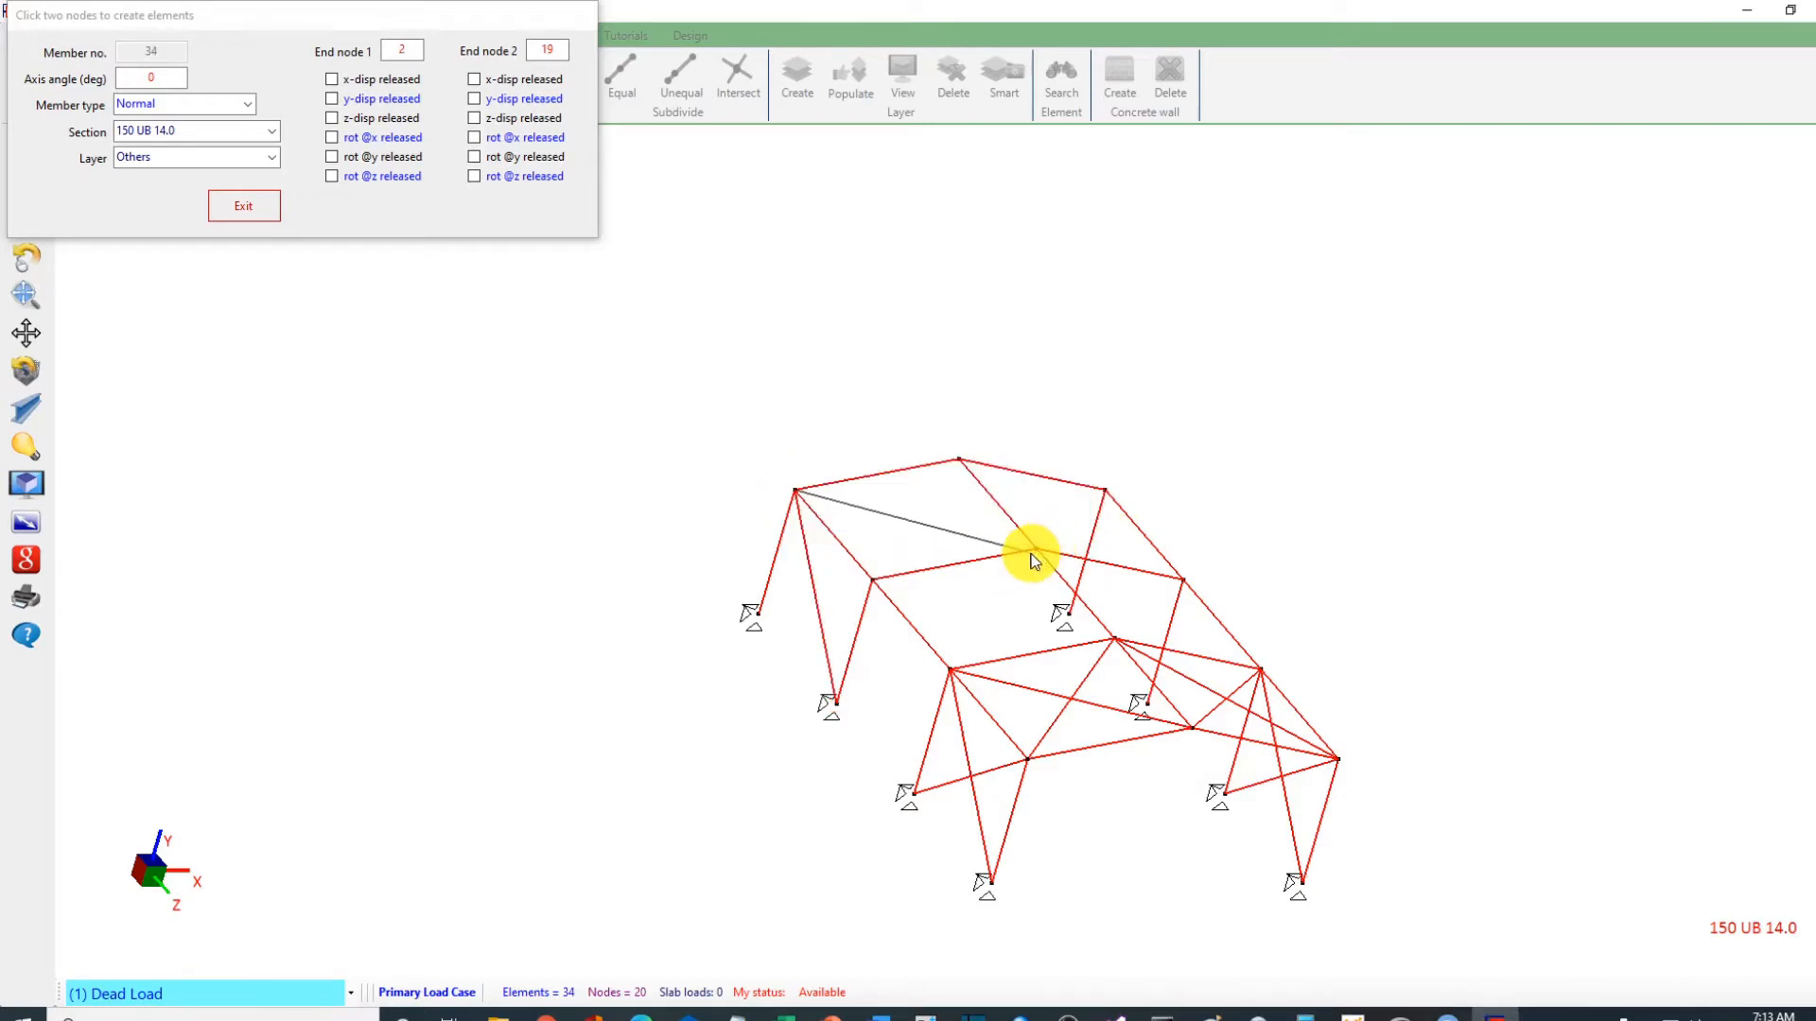
left_click(1038, 551)
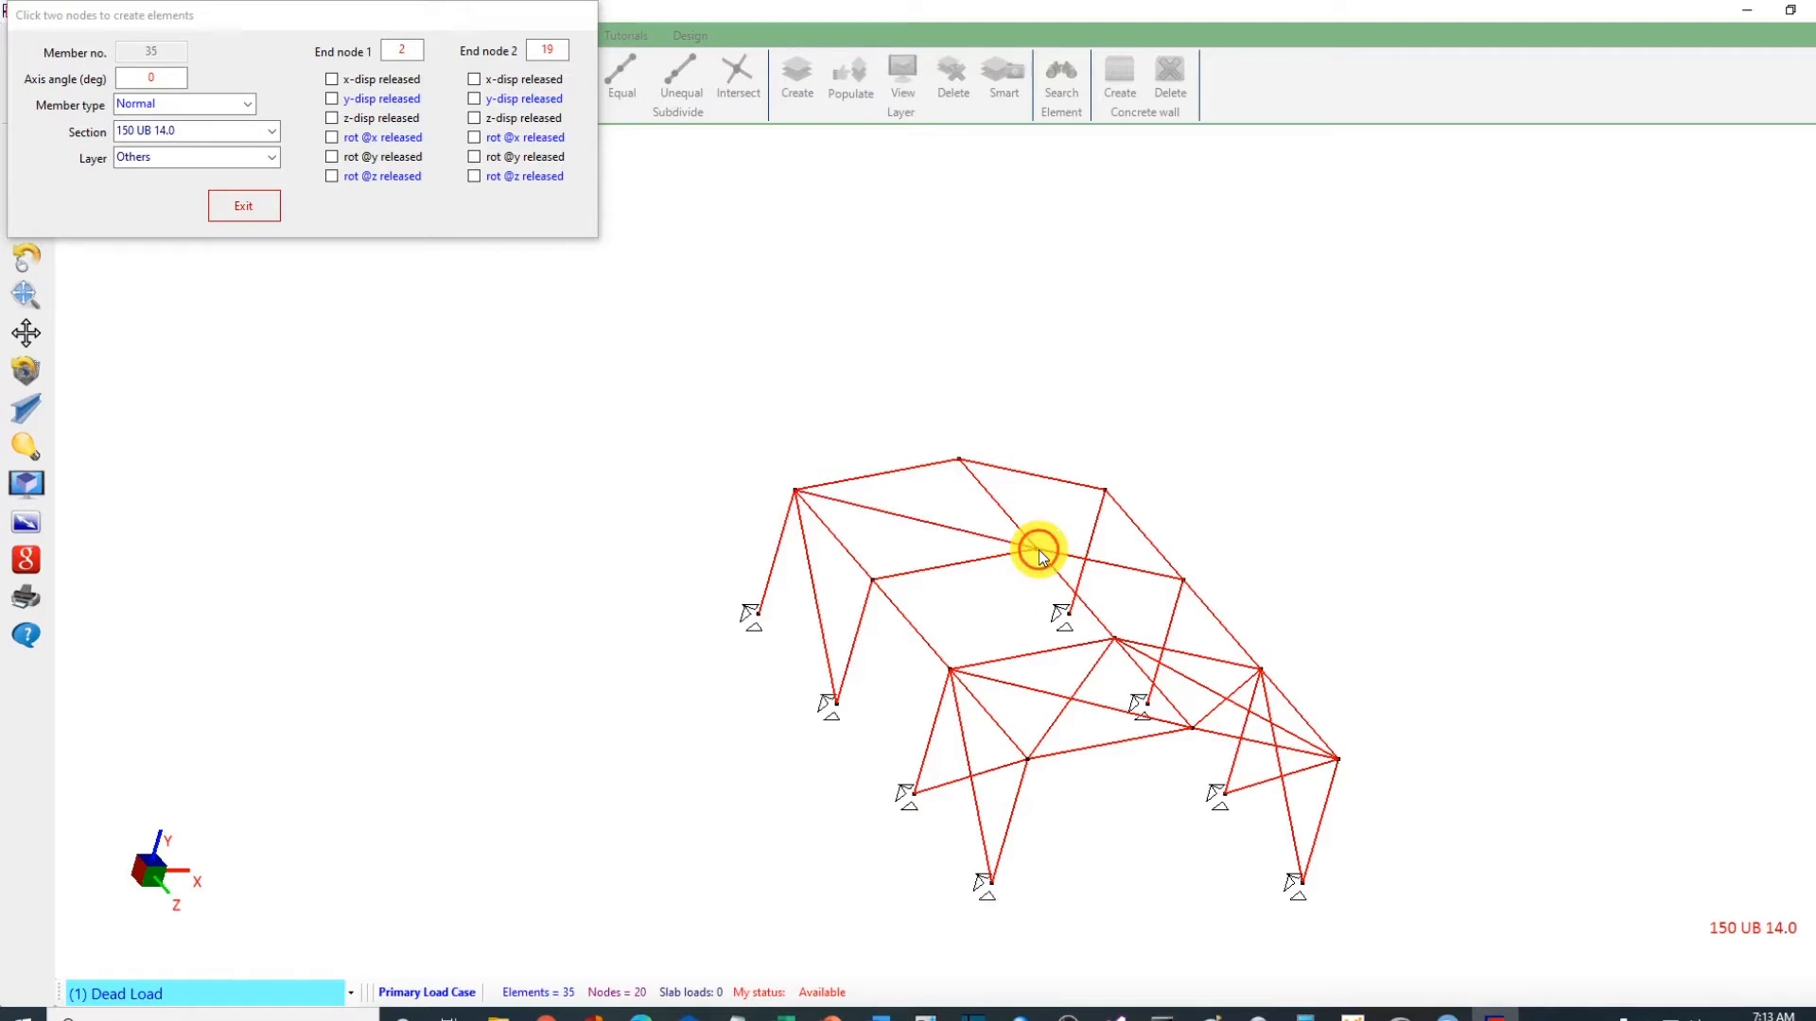
left_click(1104, 490)
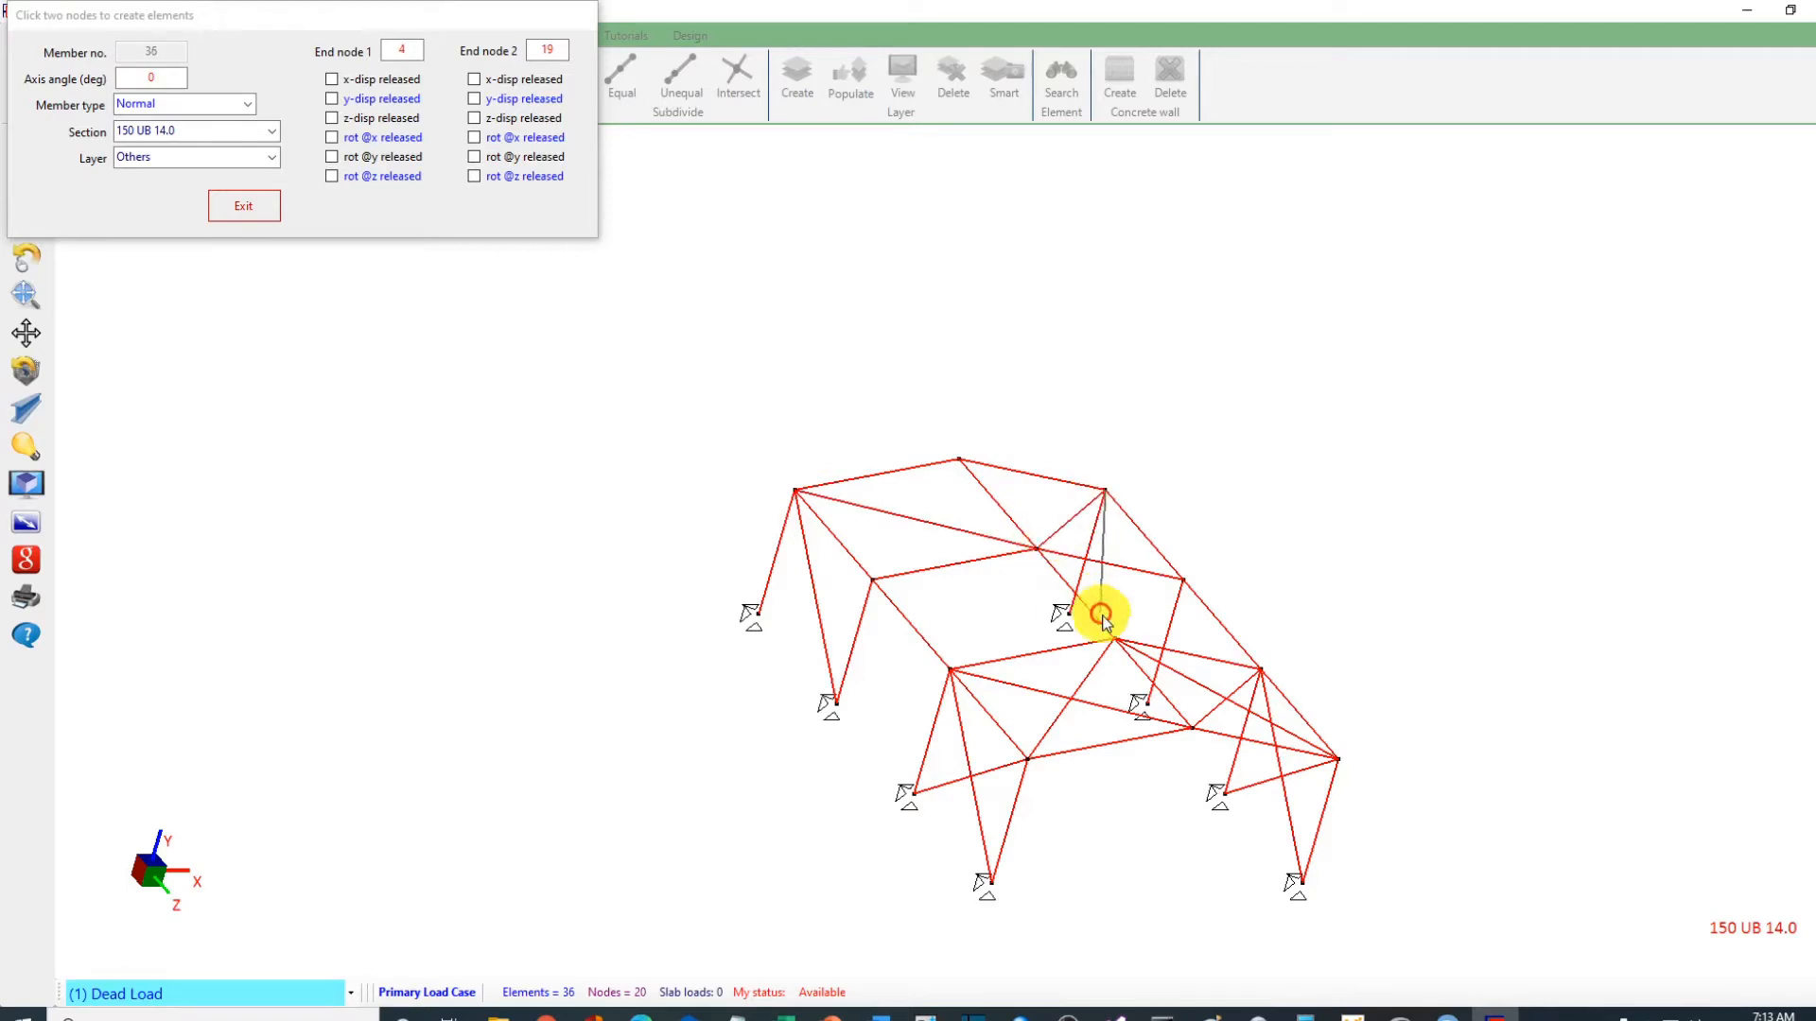
left_click(1147, 704)
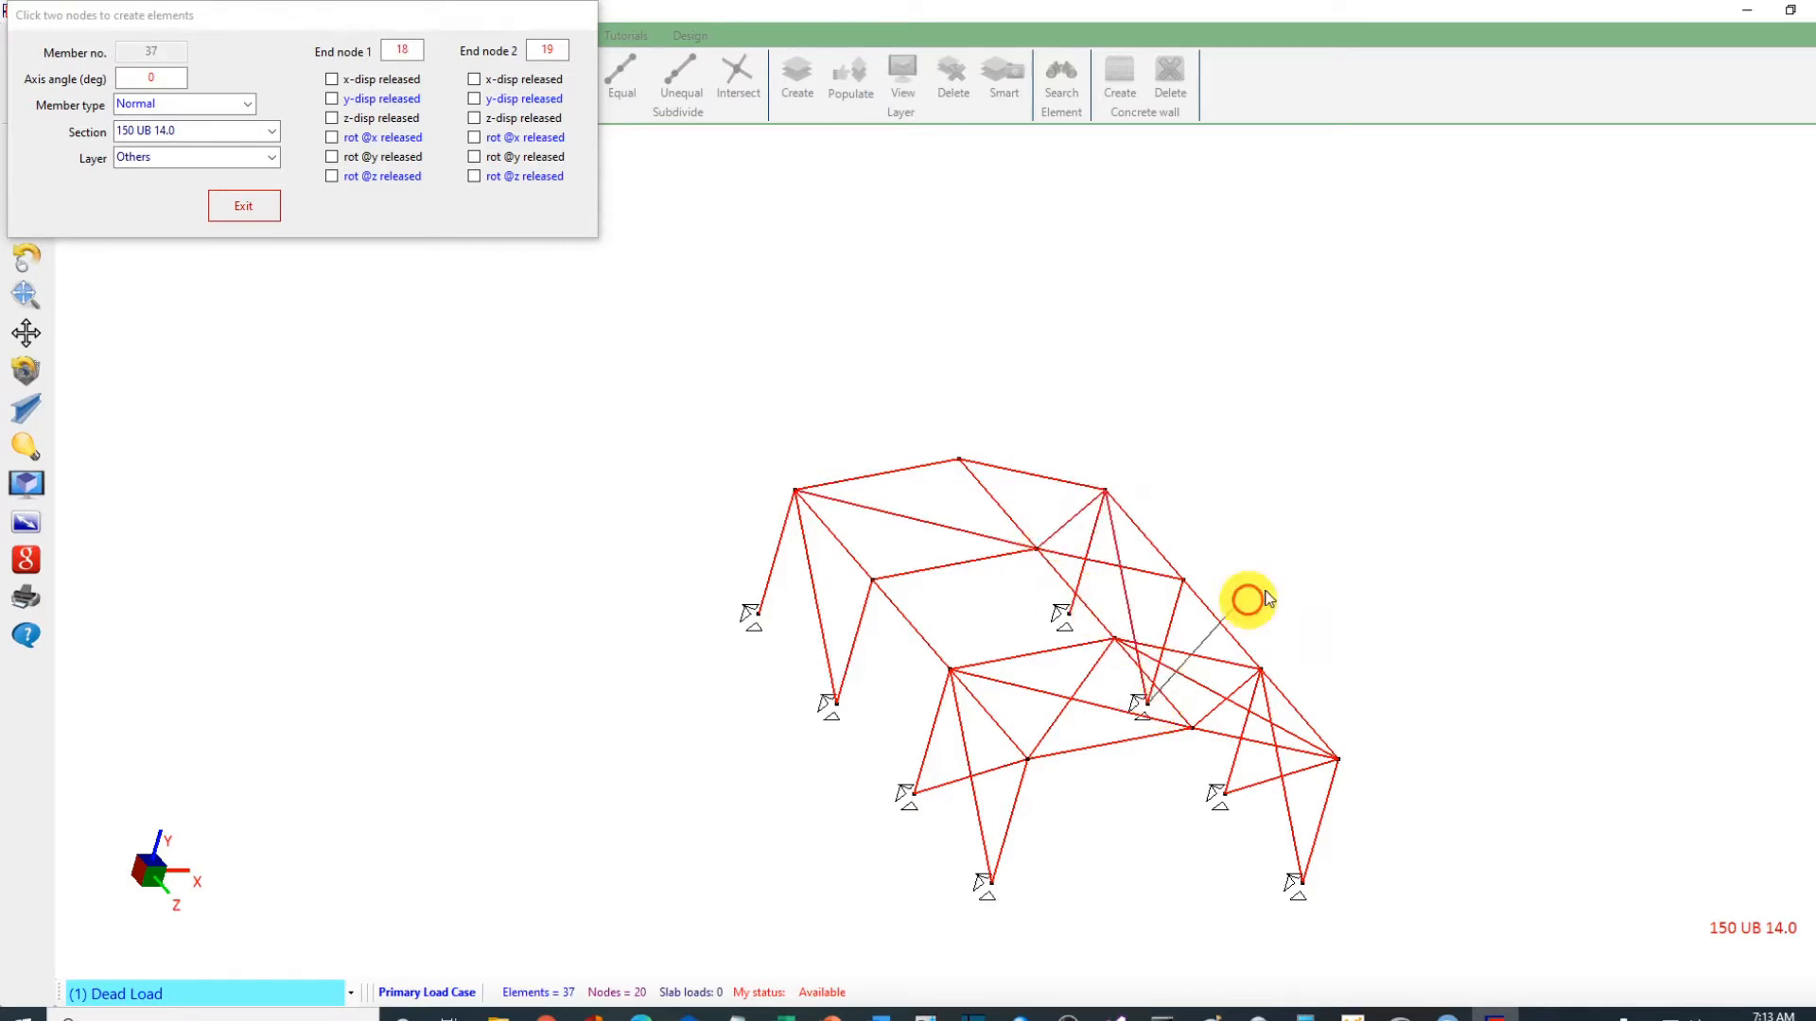
Step: Complete the rear bay's crossing diagonals between the rear right and left bases through the third frame's right eave, rear ridge and third frame's left eave
left_click(1183, 579)
left_click(1069, 614)
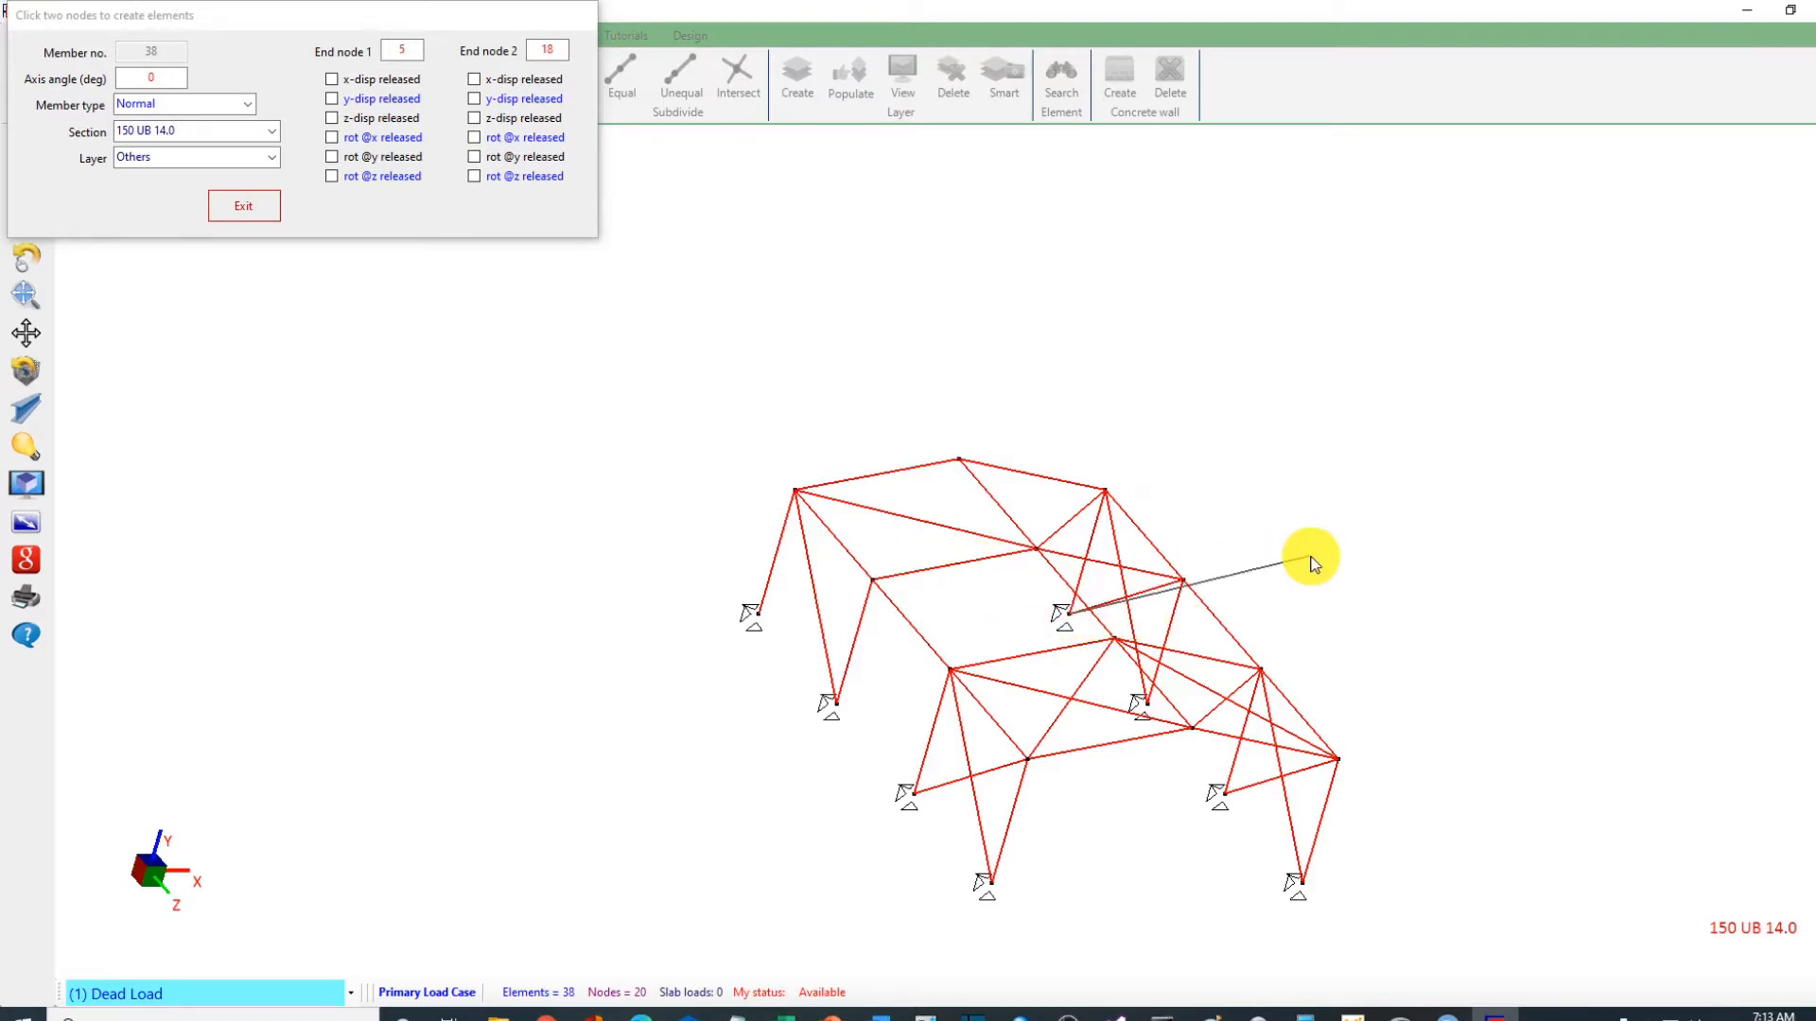
right_click(1318, 481)
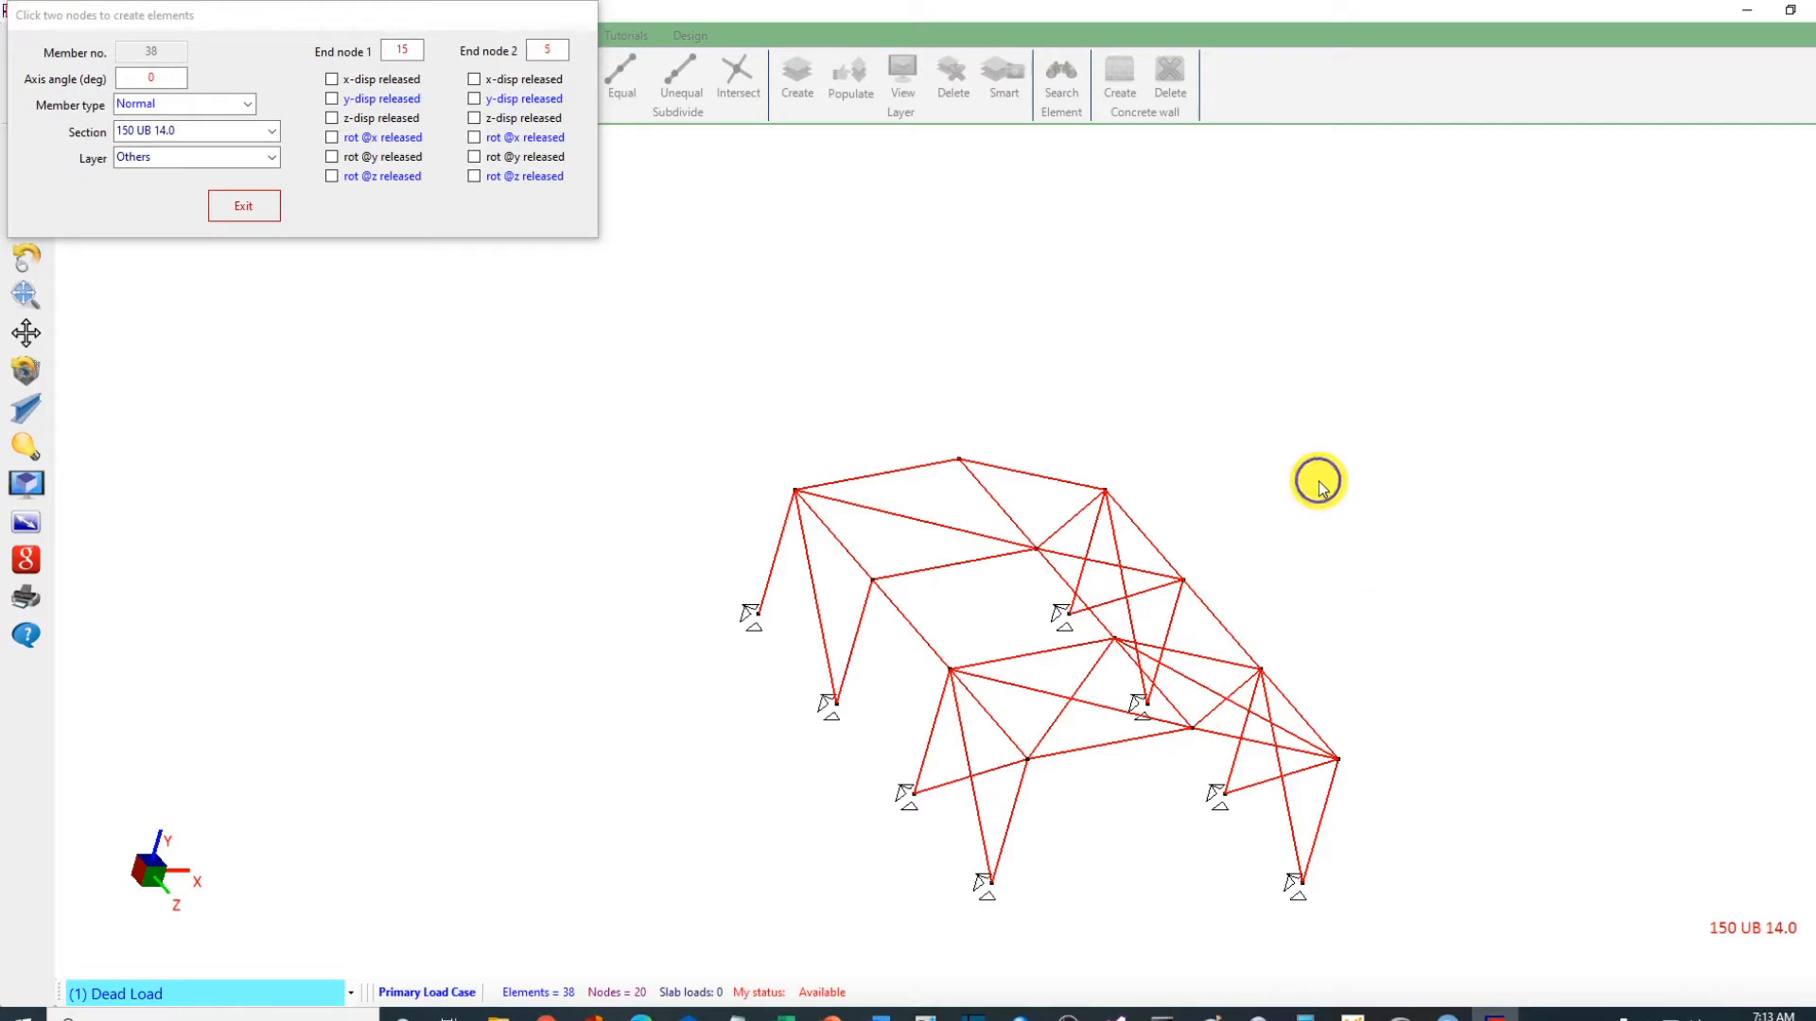
left_click(1182, 579)
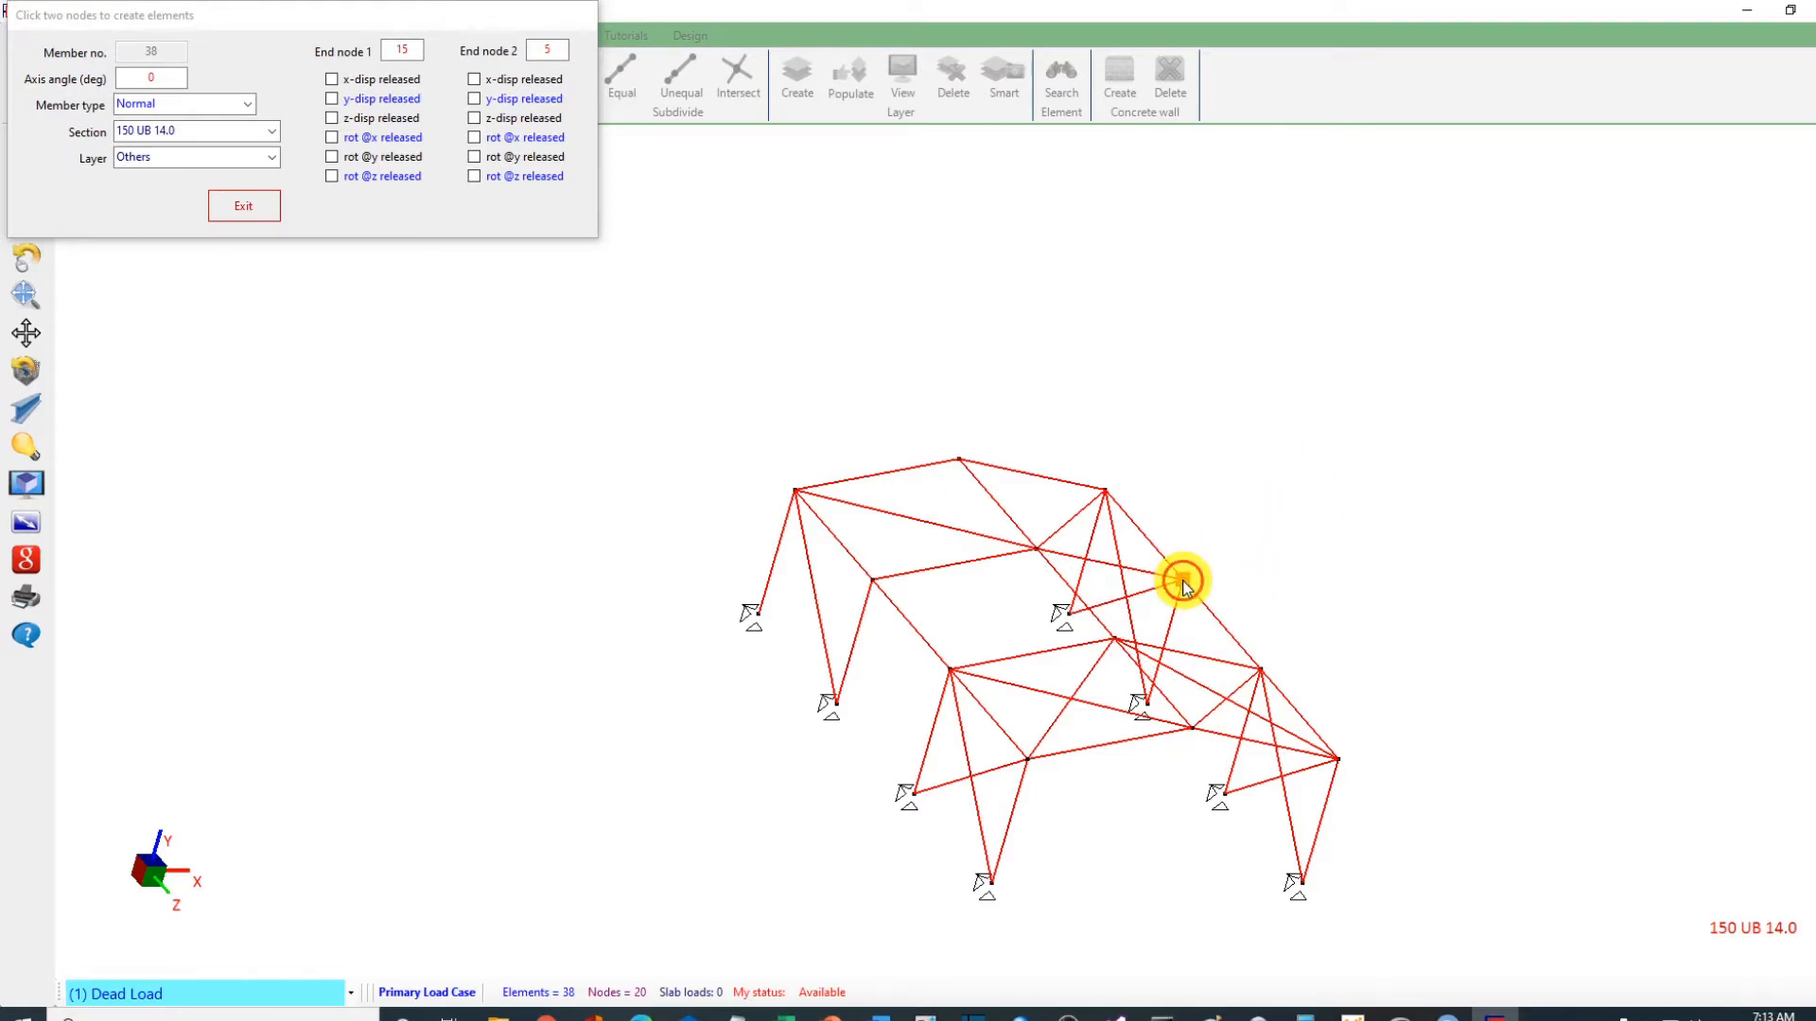
left_click(958, 461)
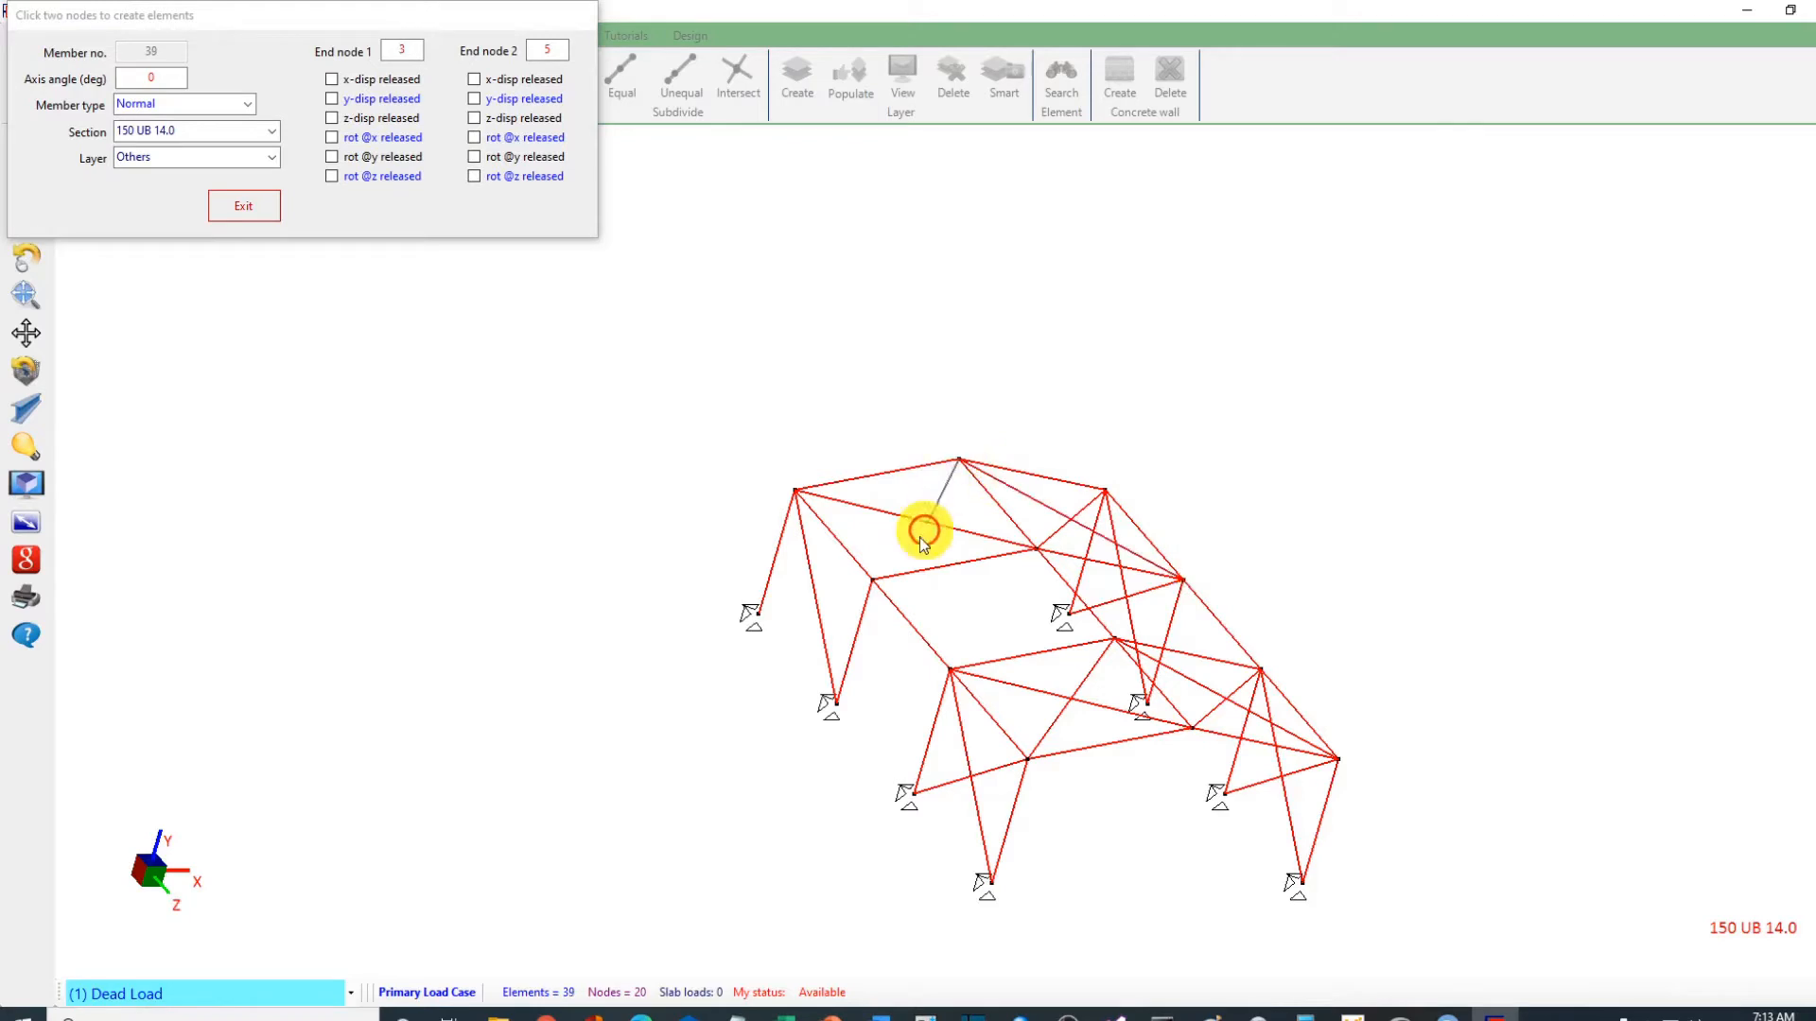
left_click(871, 579)
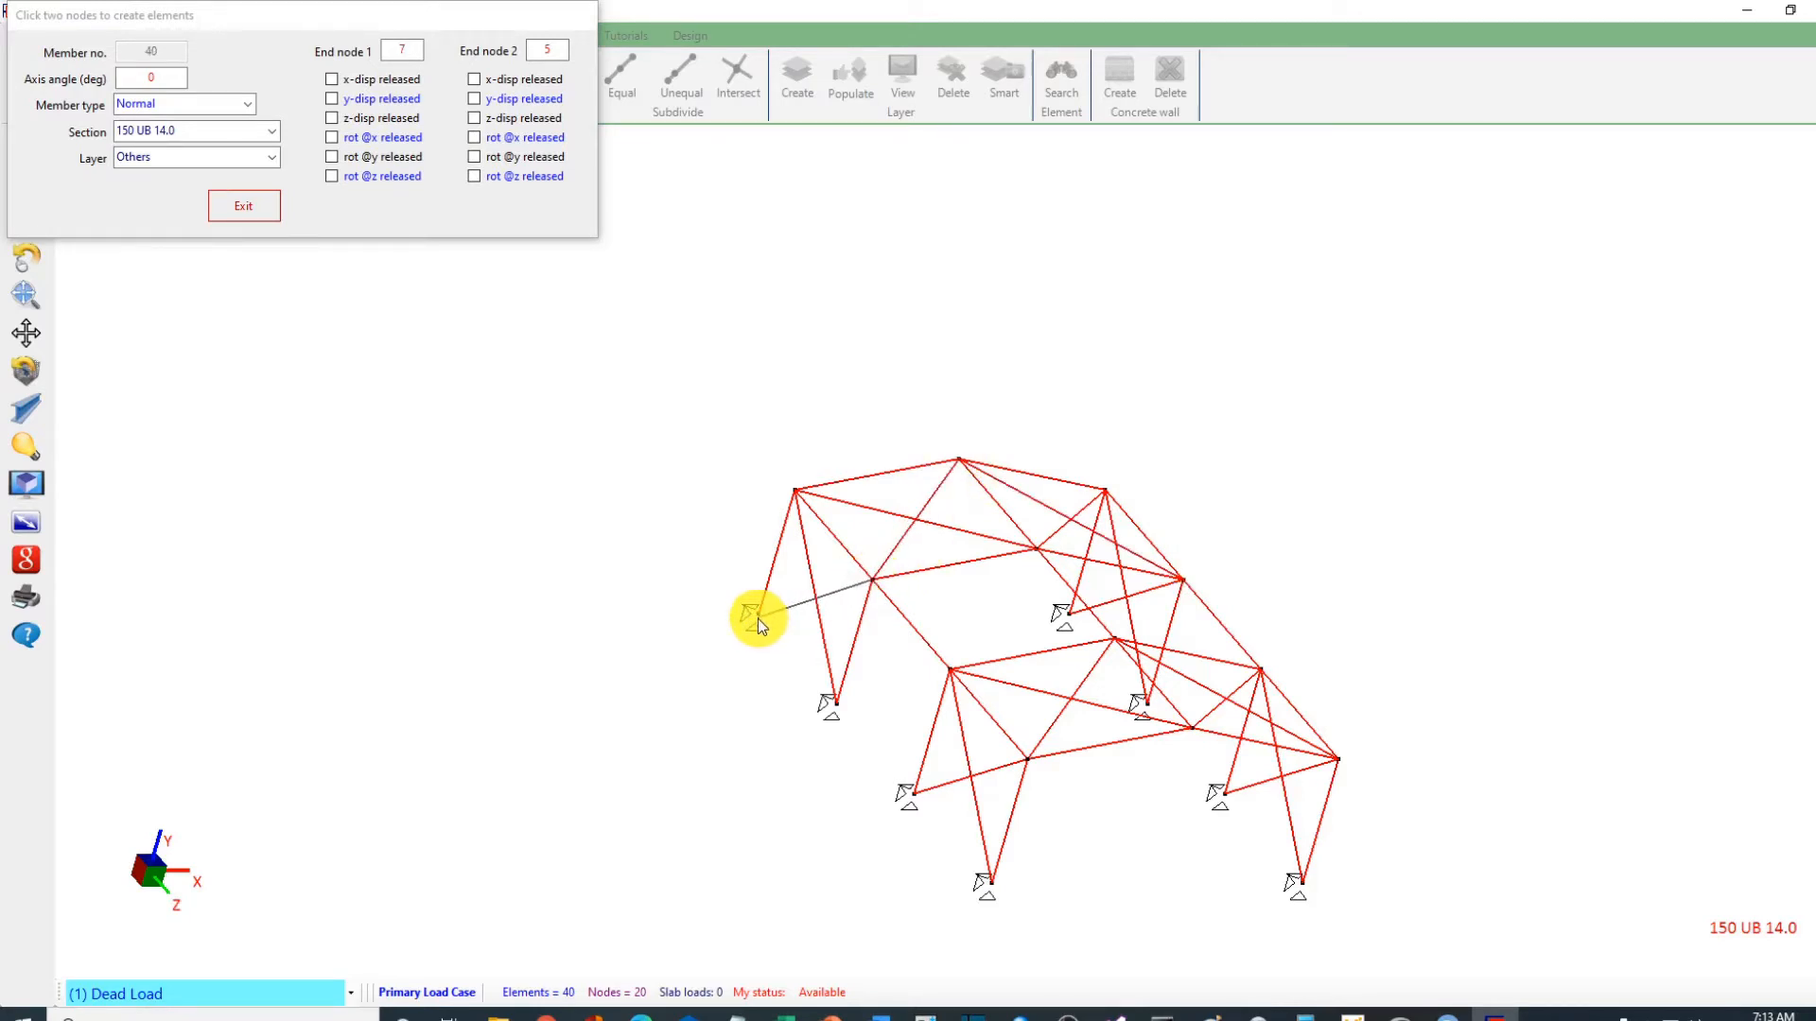
left_click(758, 616)
left_click(244, 208)
Step: Inspect the braced building with 3D member viewing switched on, and return to the line view
left_click(26, 408)
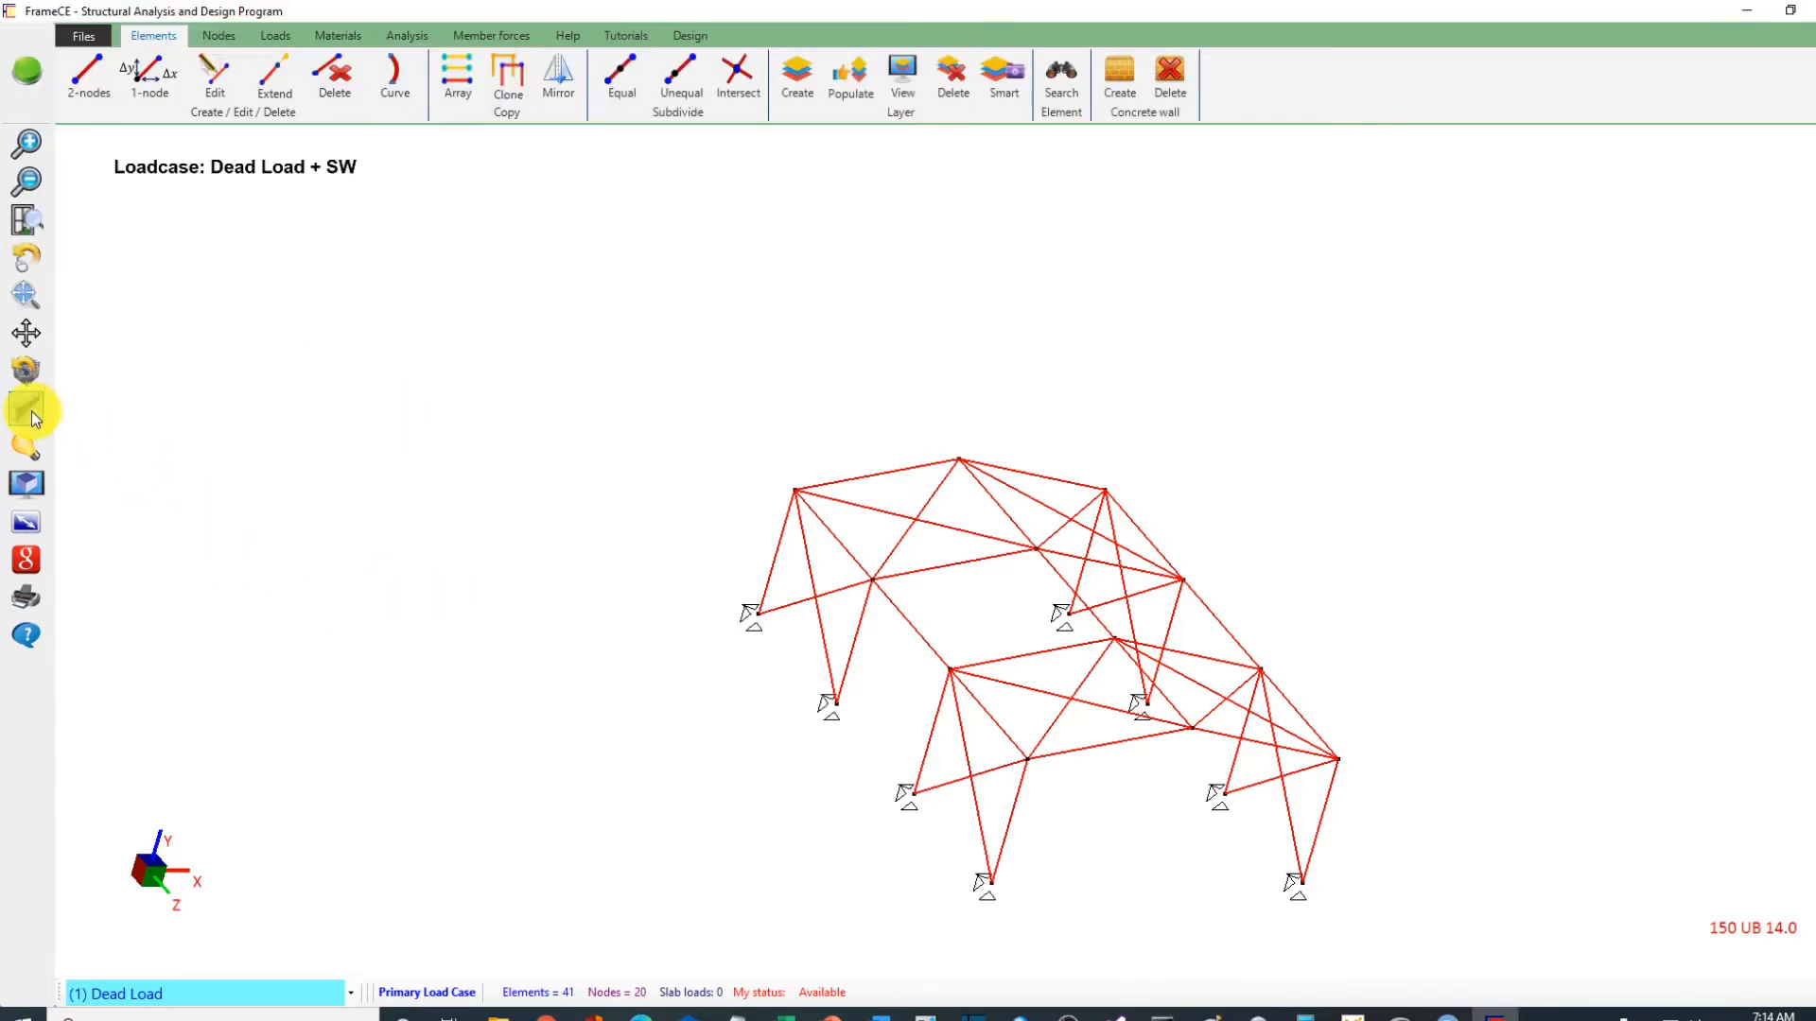
left_click(635, 605)
scroll(627, 586, "down", 3)
scroll(608, 561, "up", 5)
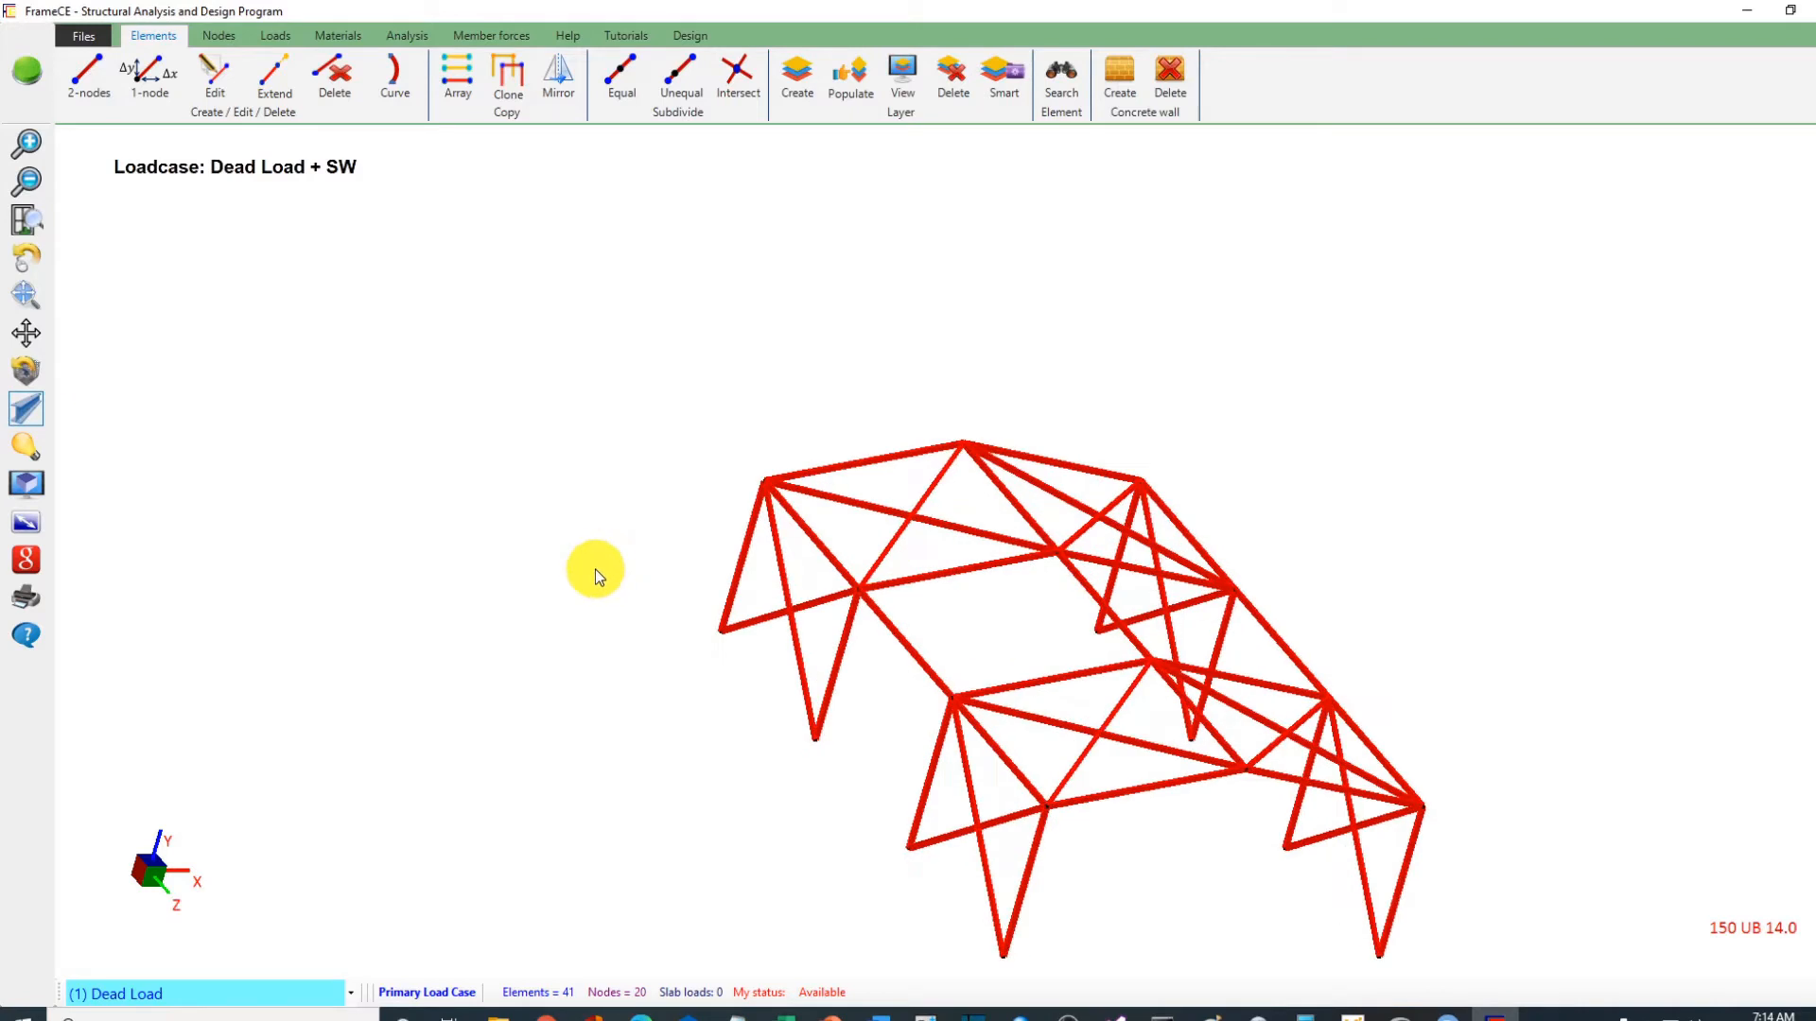
scroll(594, 570, "down", 5)
left_click(28, 405)
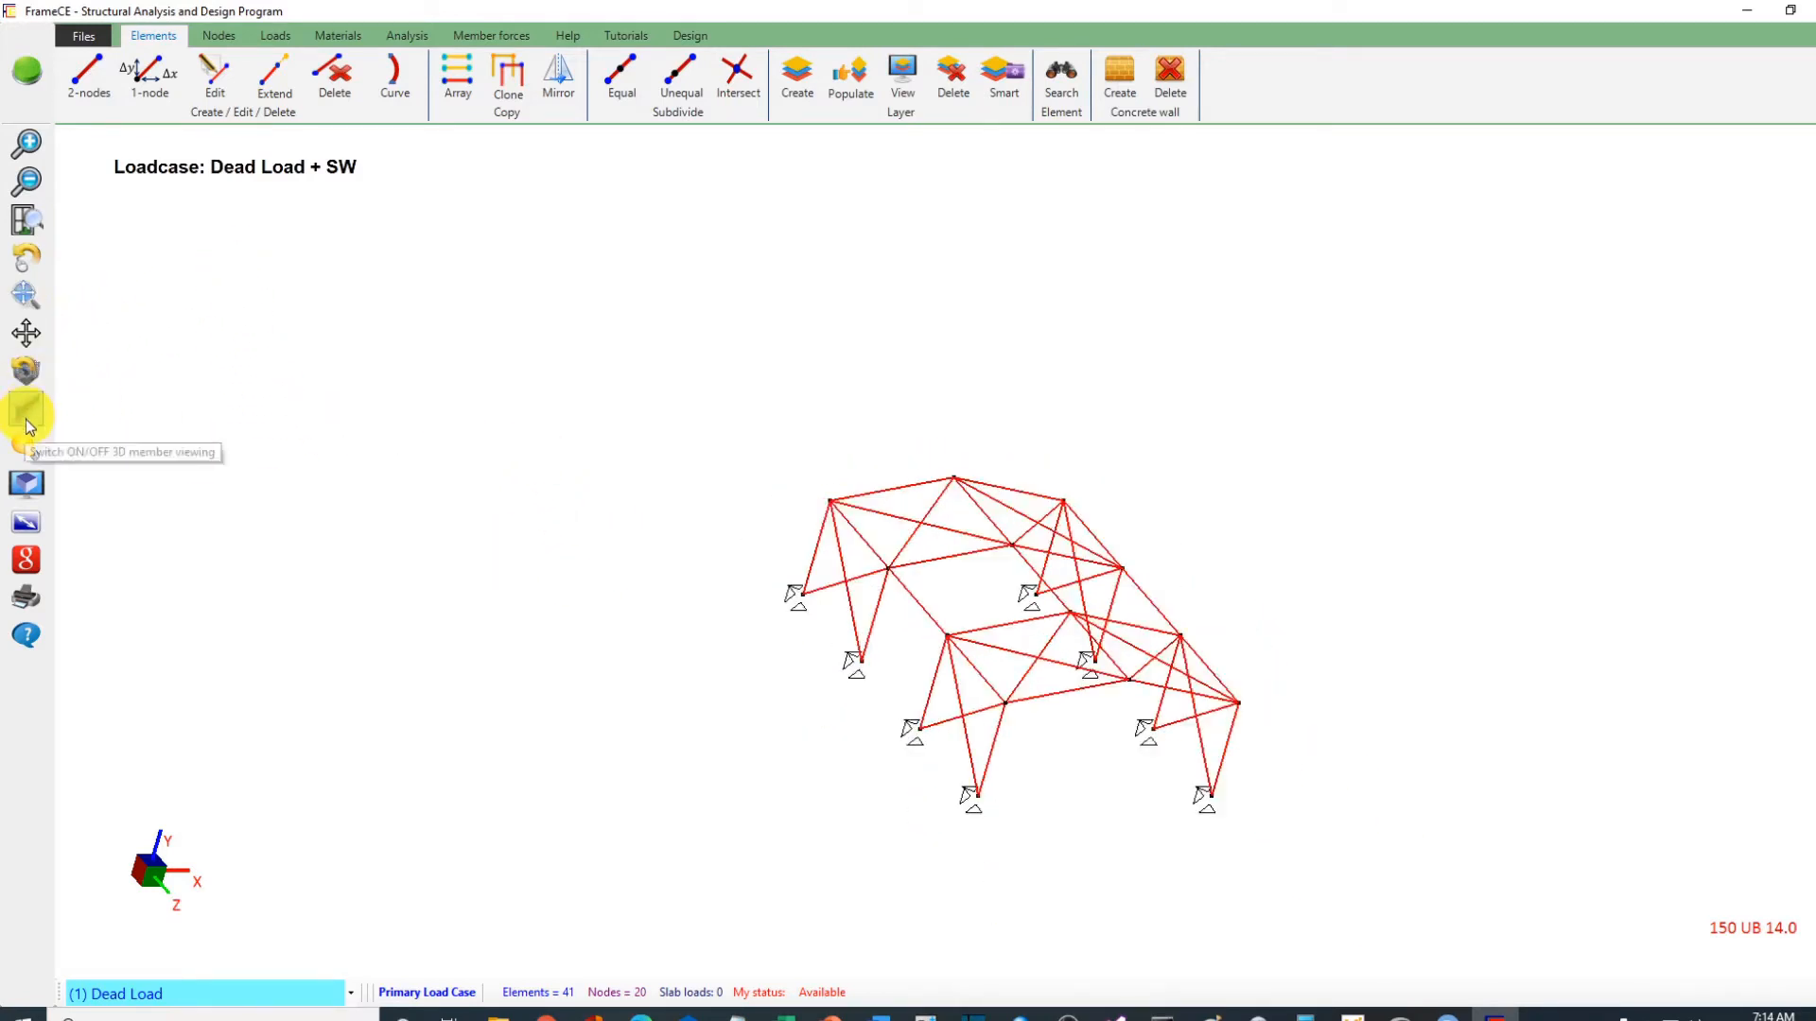
left_click(31, 487)
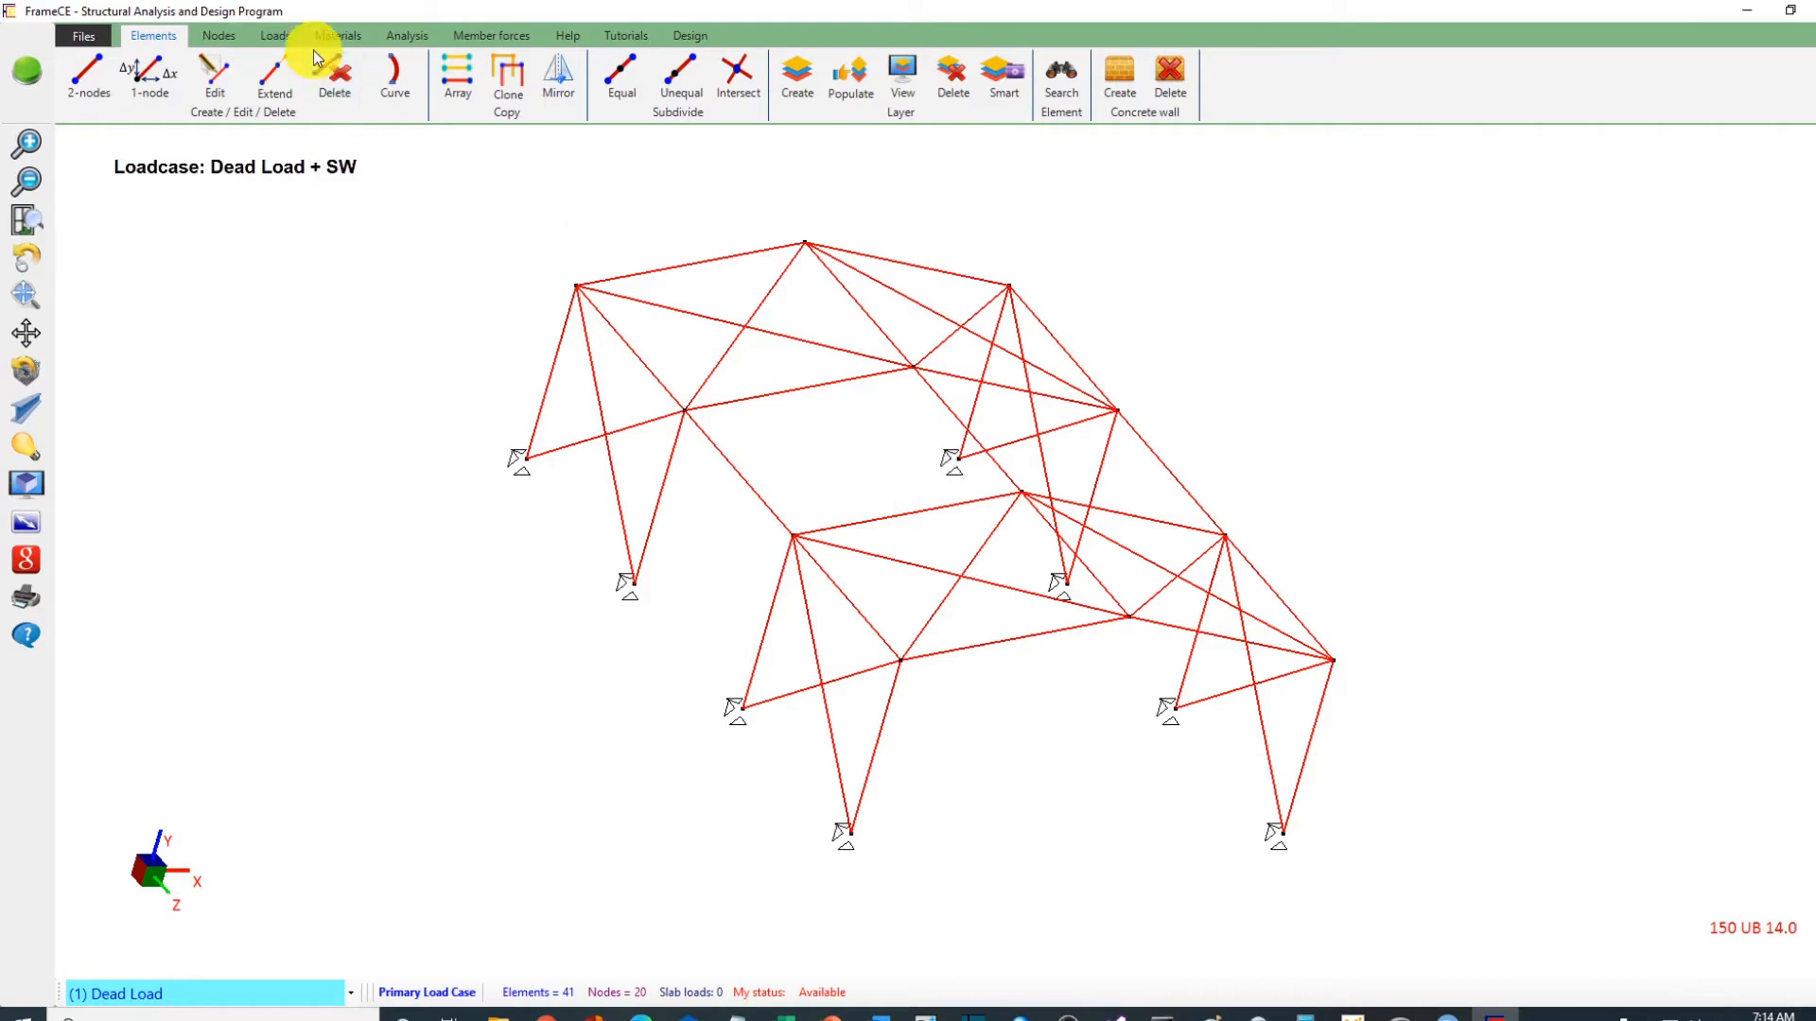
Step: Add the standard W-shape steel sections W12x19 and W21x50 to the model's section properties
left_click(337, 38)
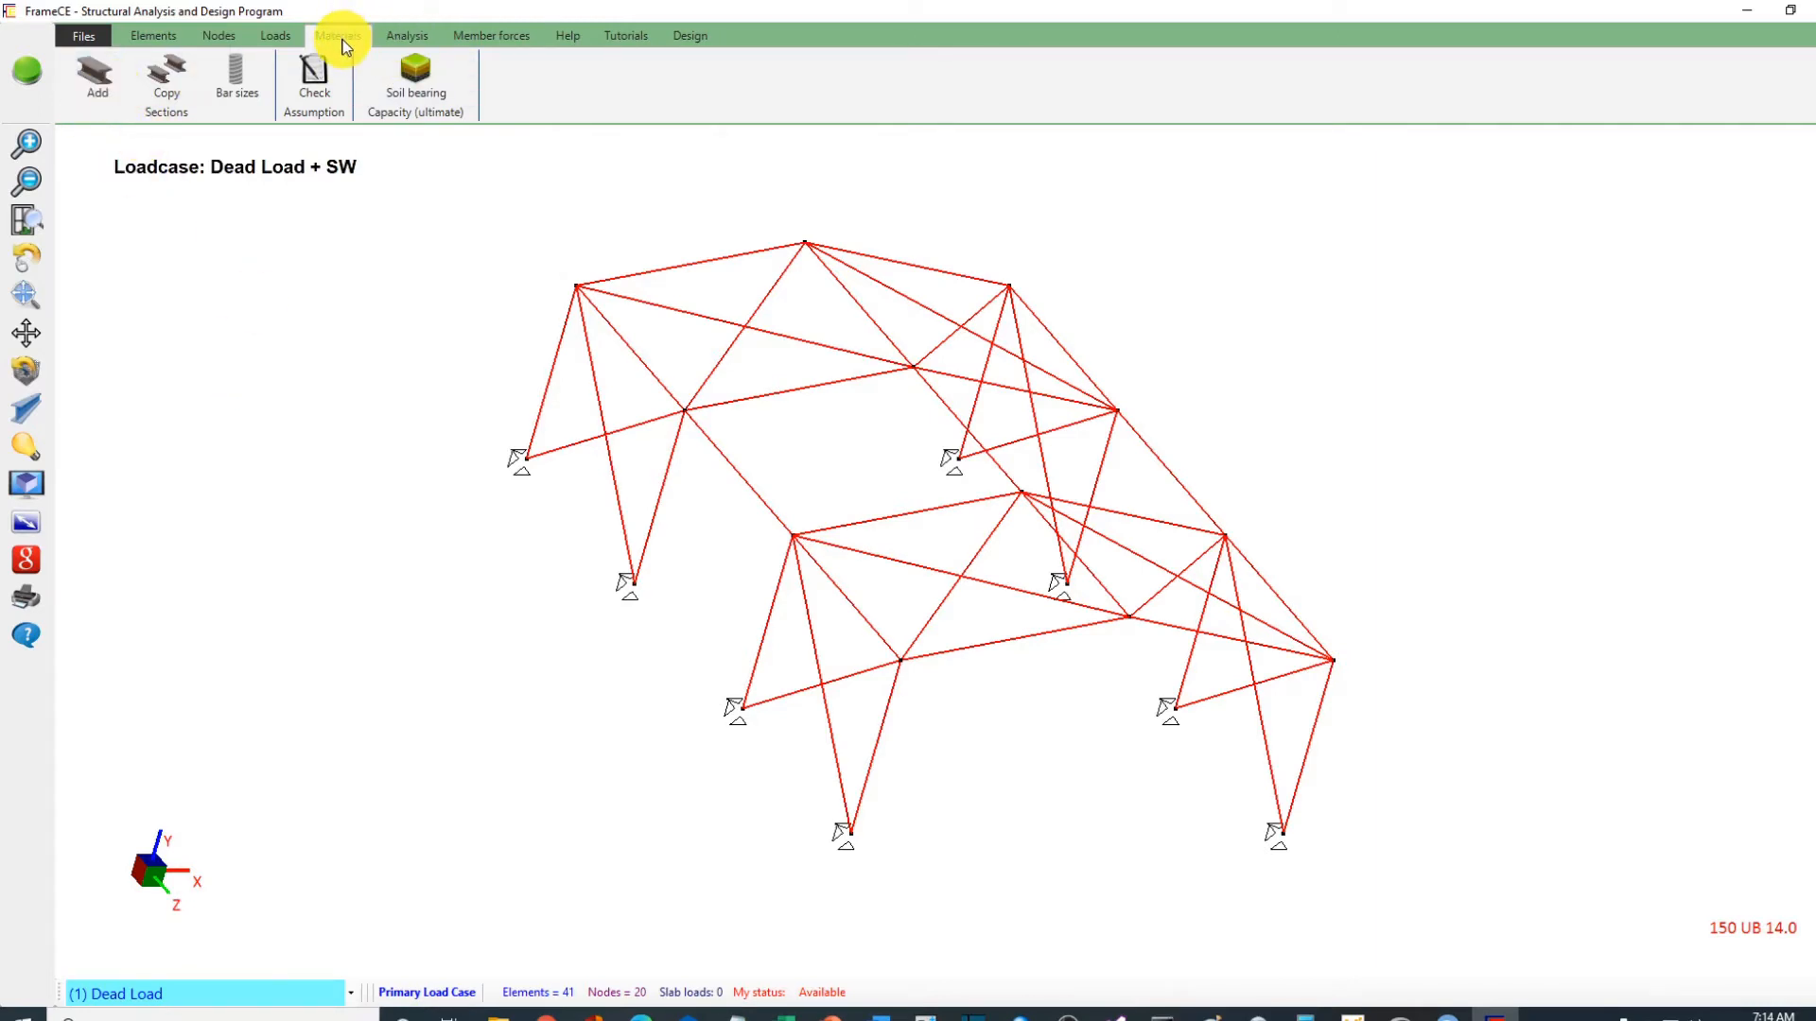
left_click(102, 83)
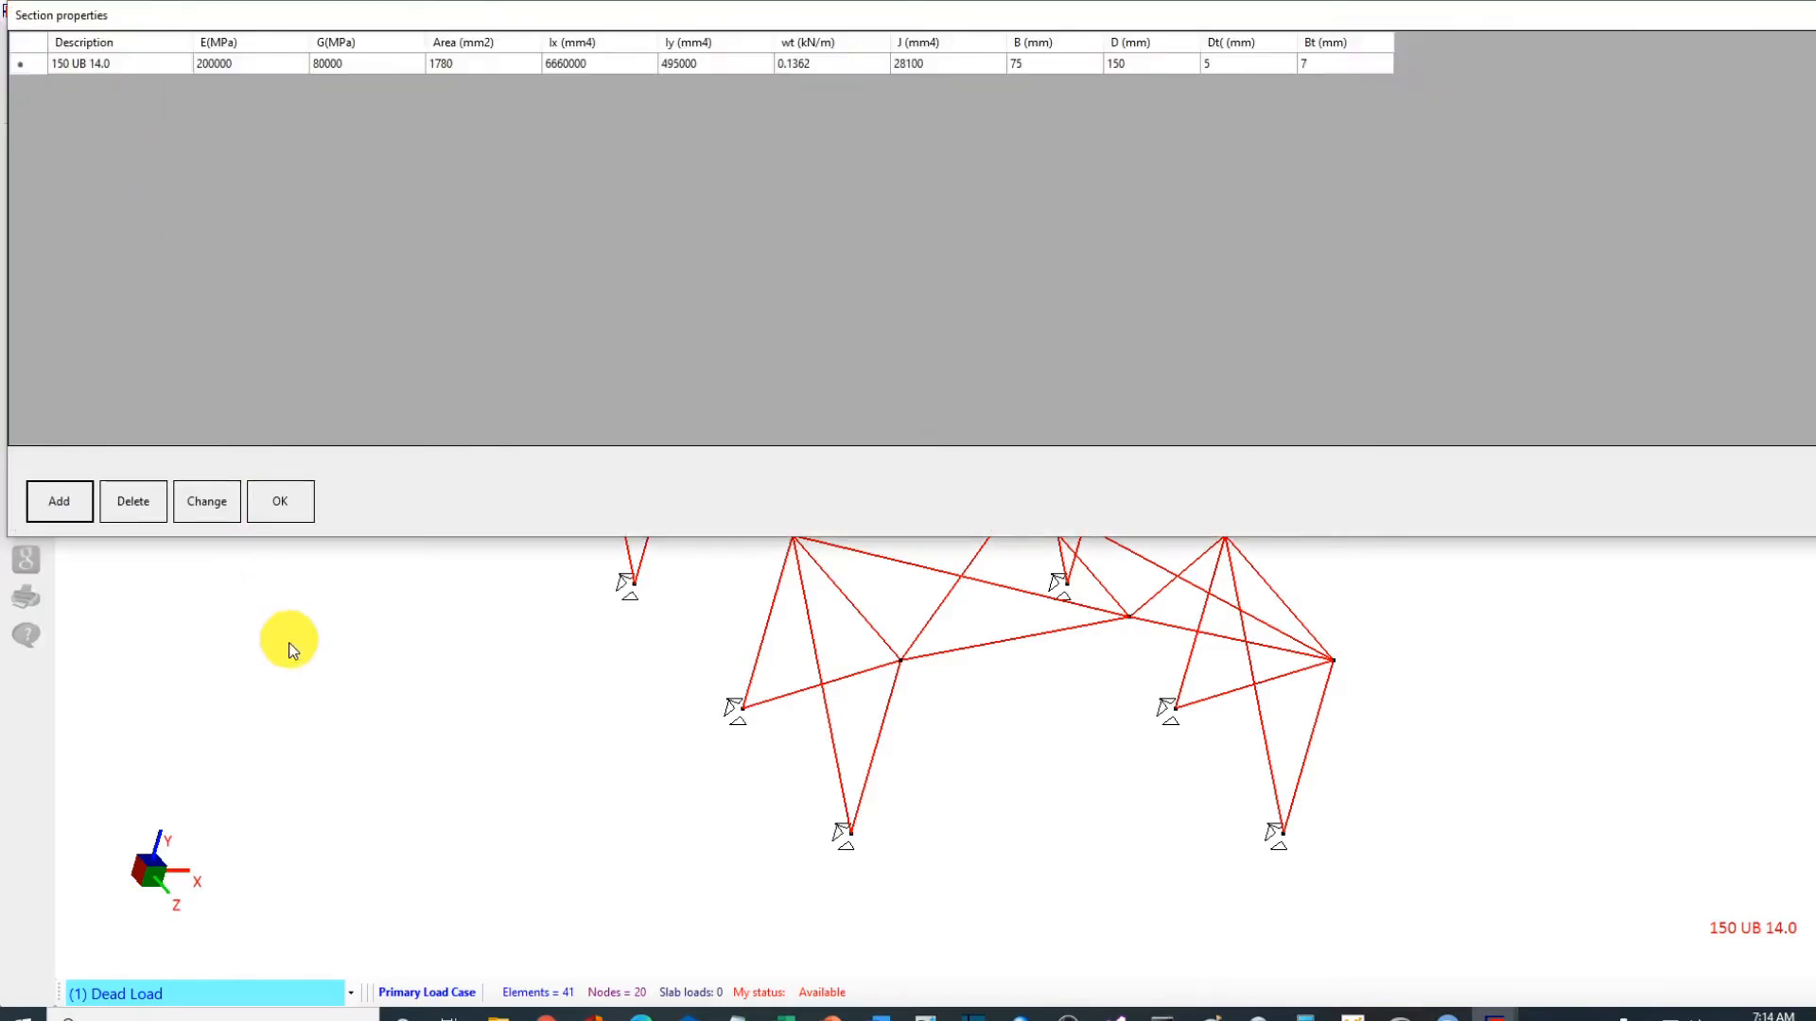
left_click(59, 501)
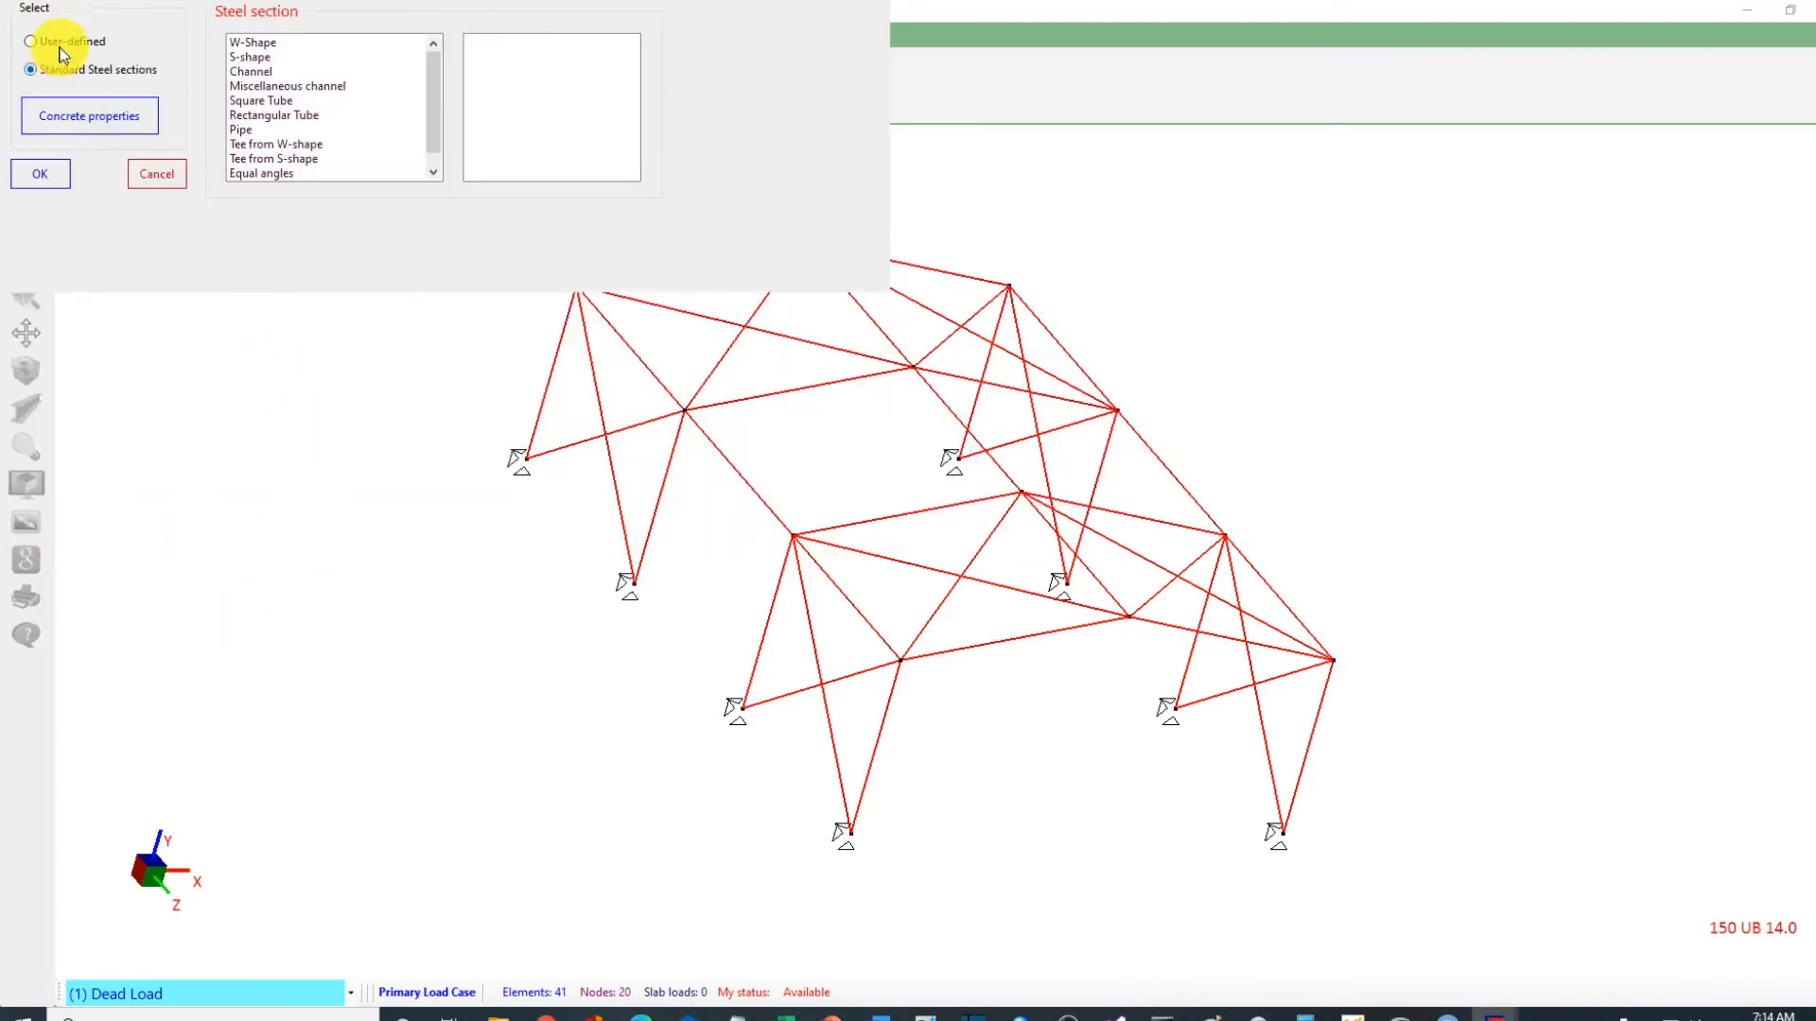
left_click(253, 43)
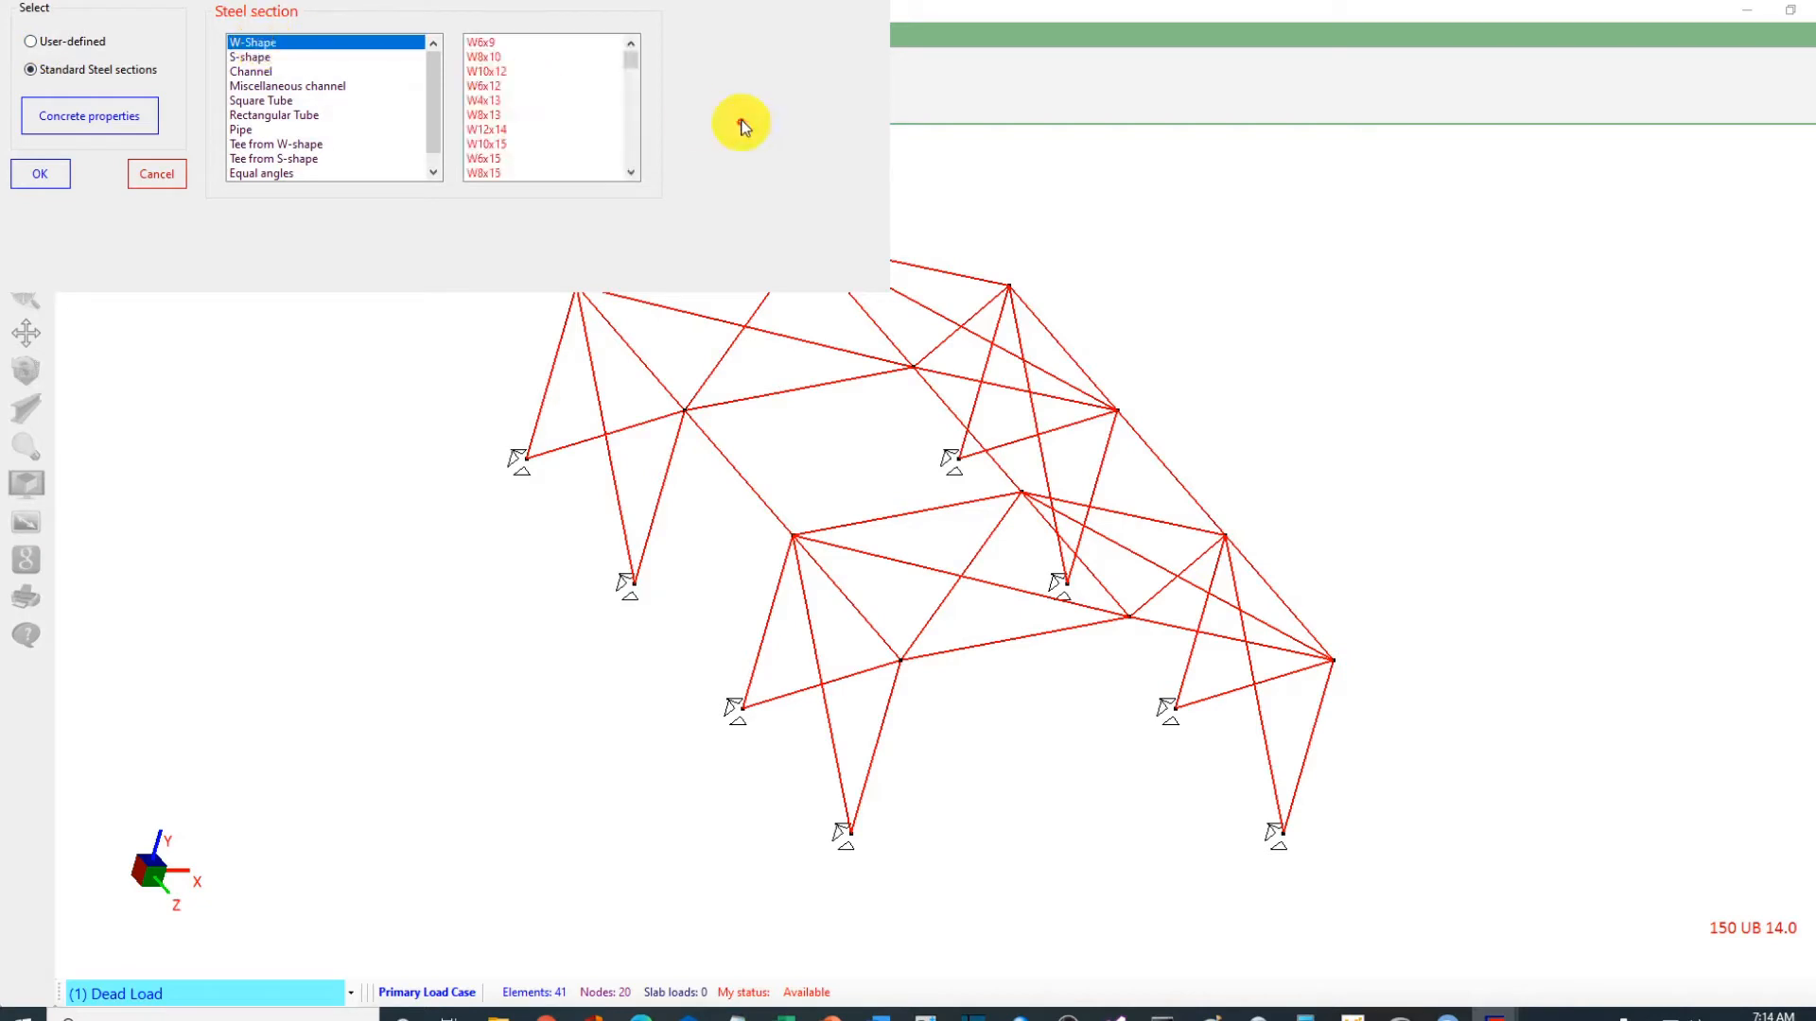
scroll(632, 114, "down", 3)
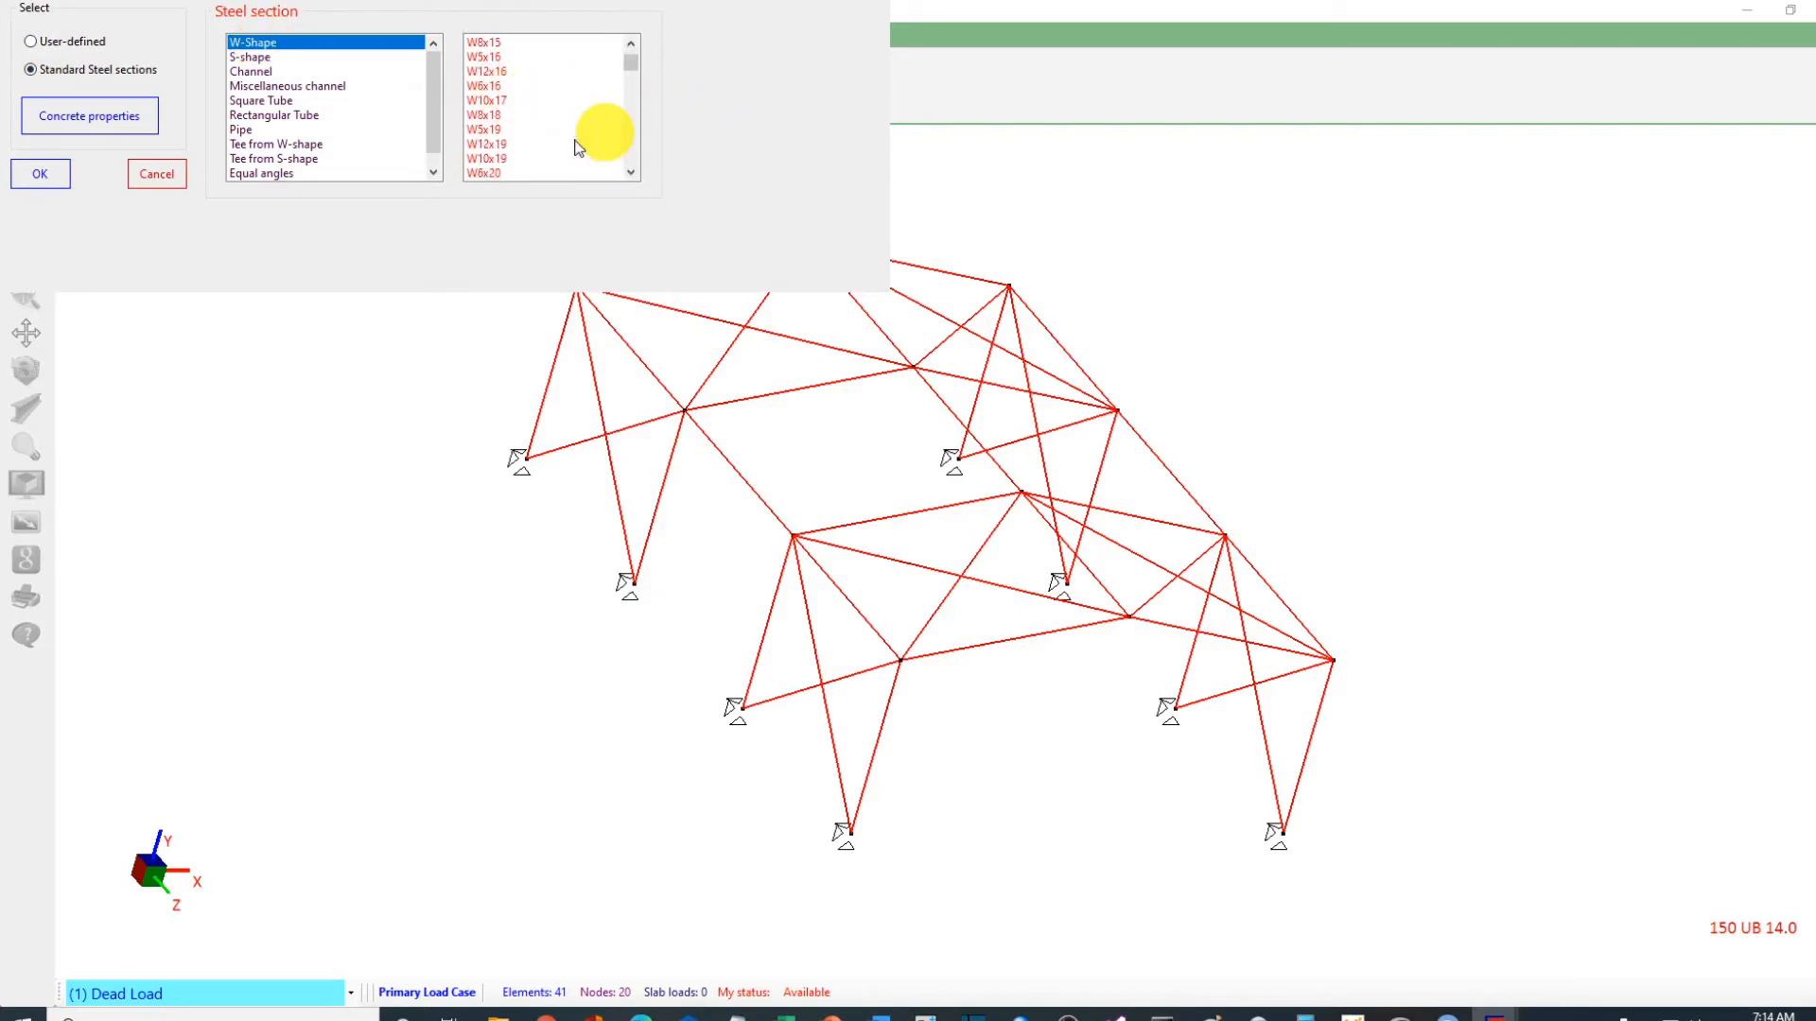
scroll(507, 122, "down", 3)
left_click(630, 144)
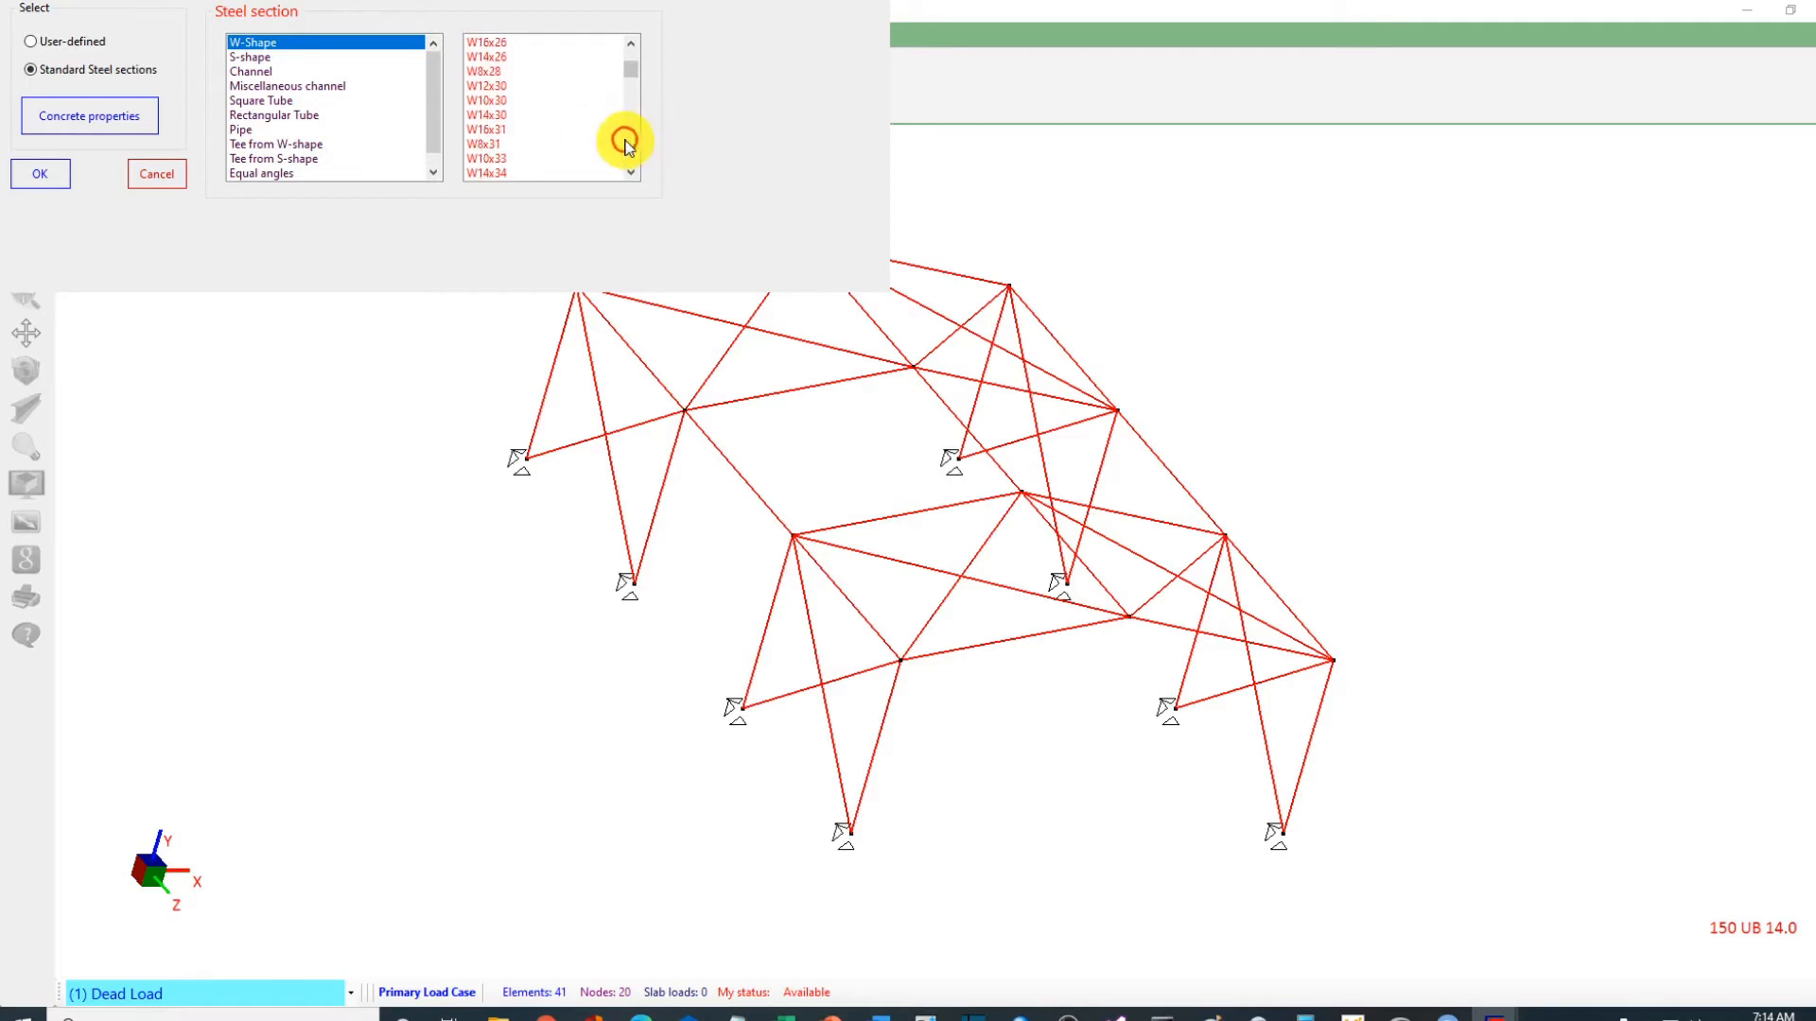
left_click(629, 146)
left_click(629, 141)
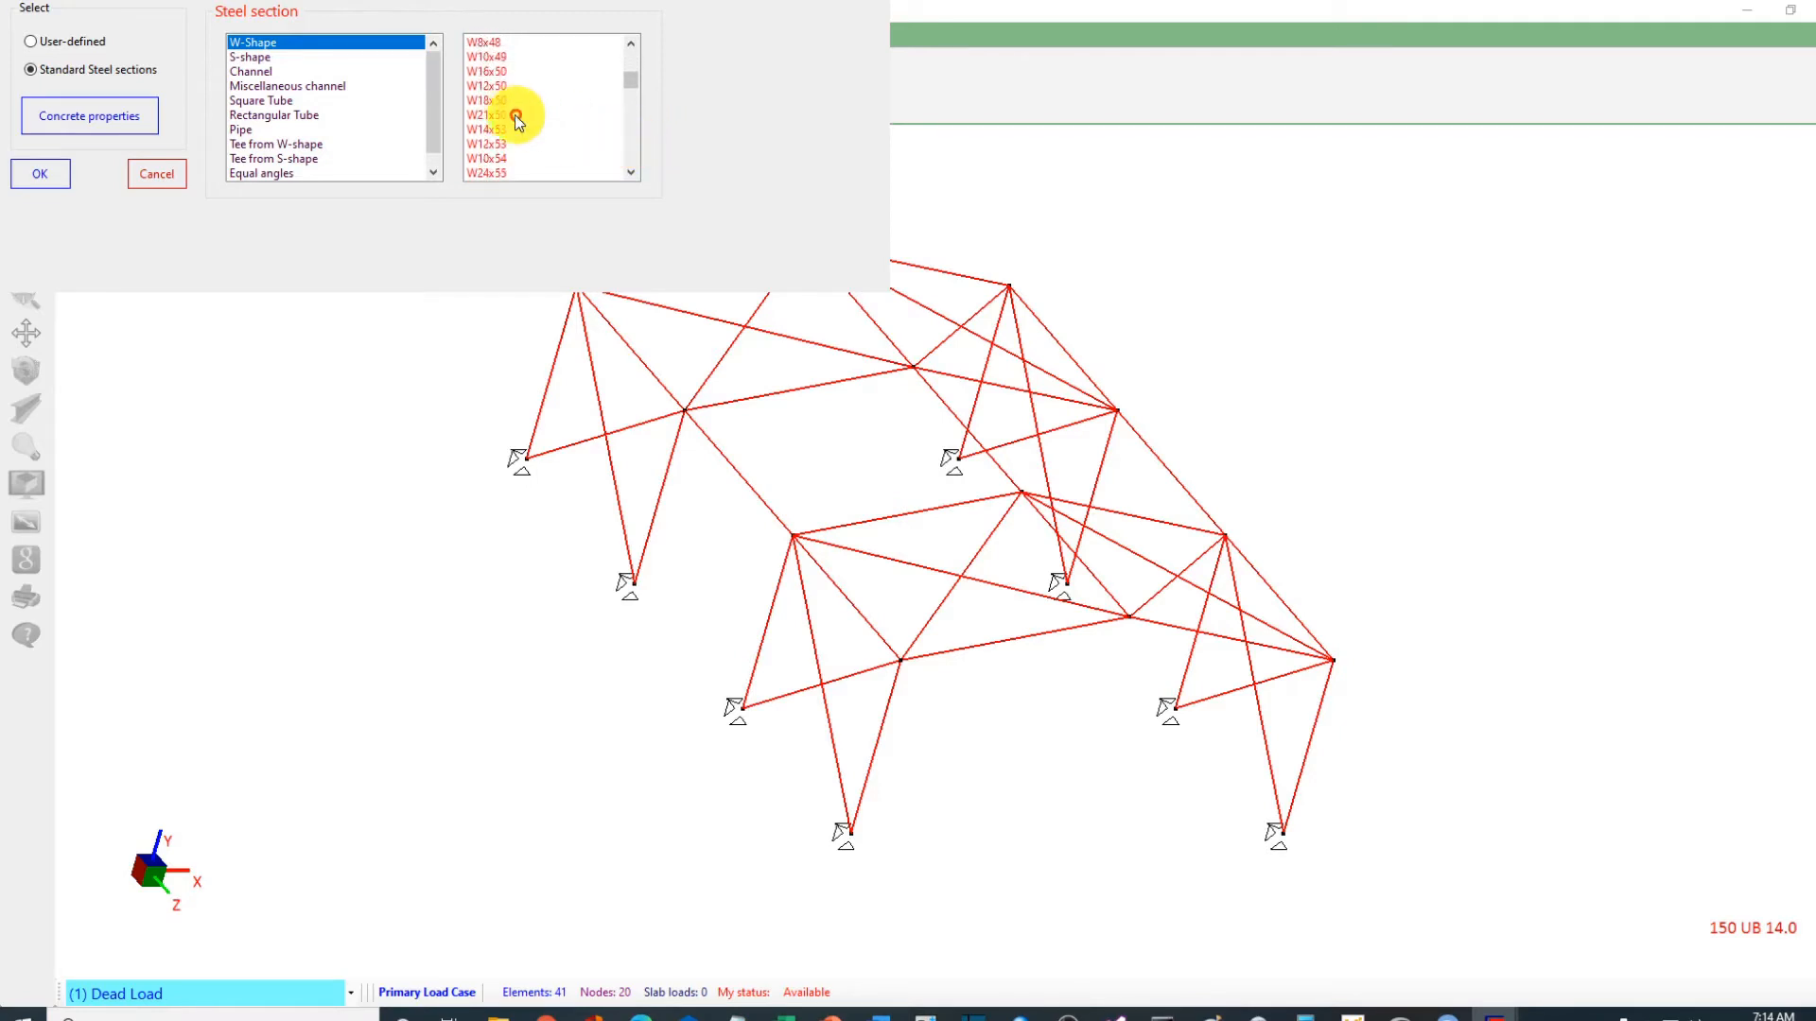
left_click(486, 114)
Step: Try to add the W27x84 W-shape steel section to the model's sections
left_click(630, 140)
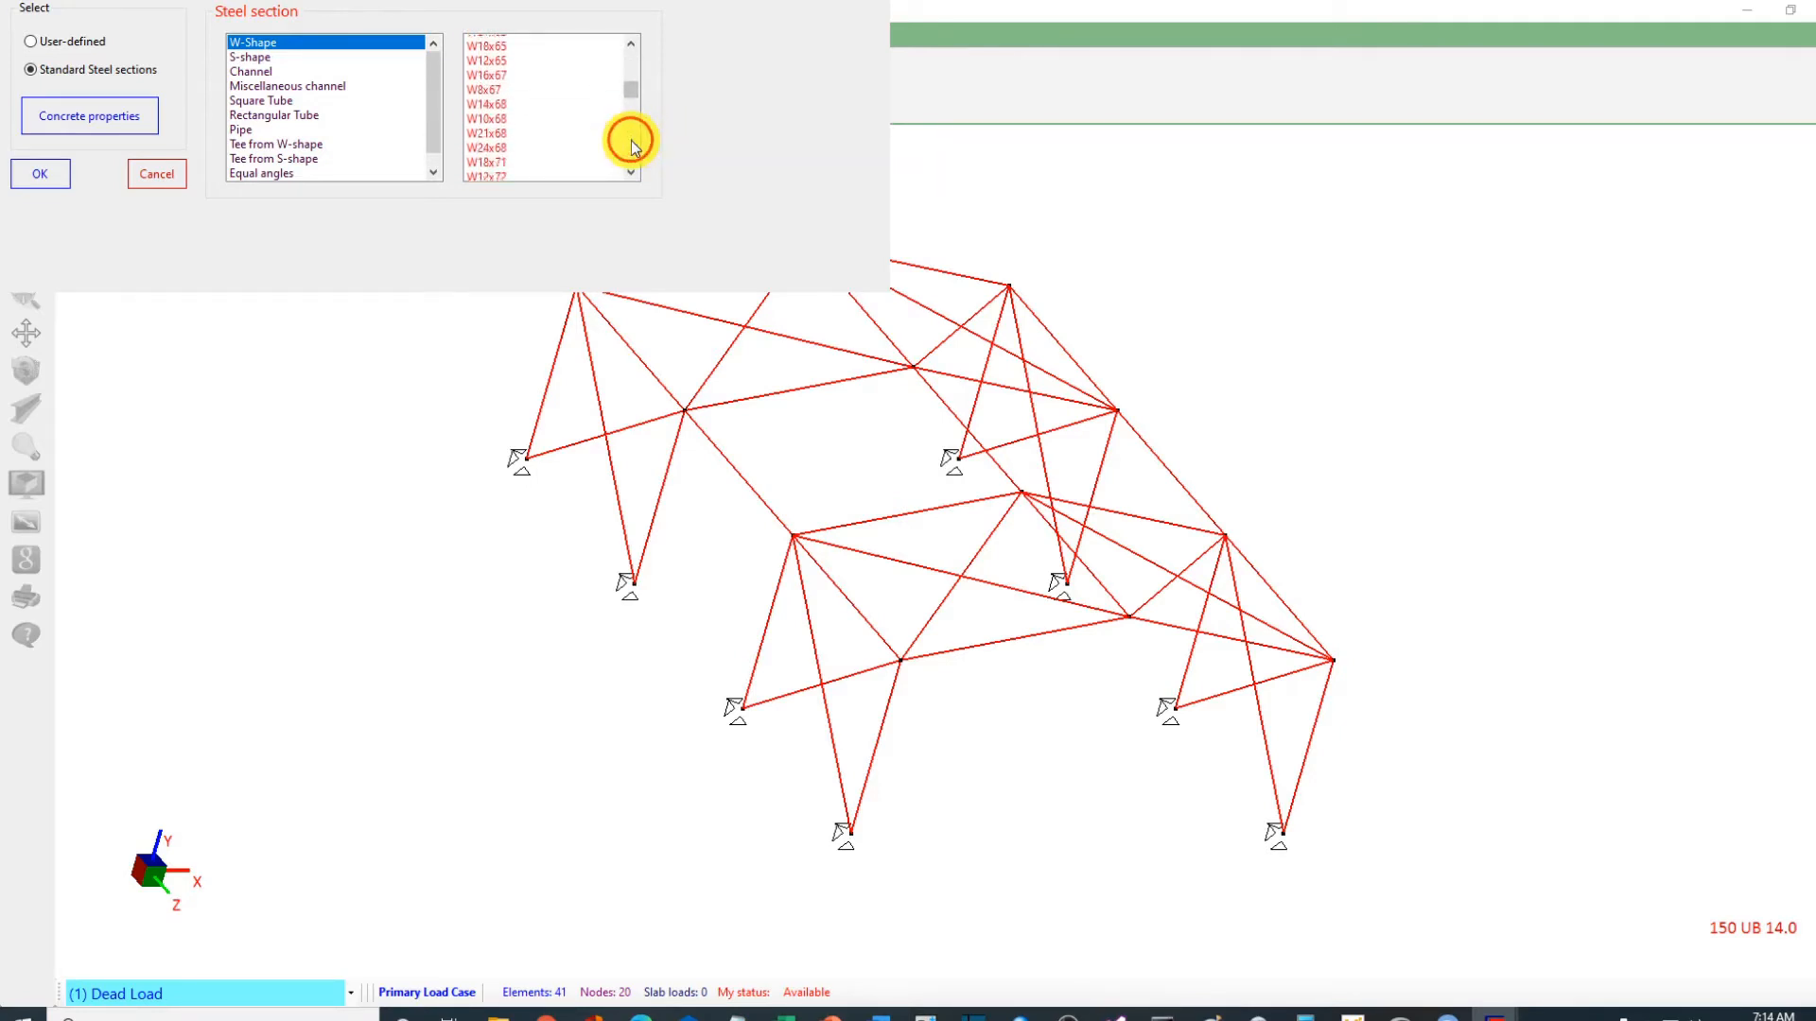
left_click(631, 142)
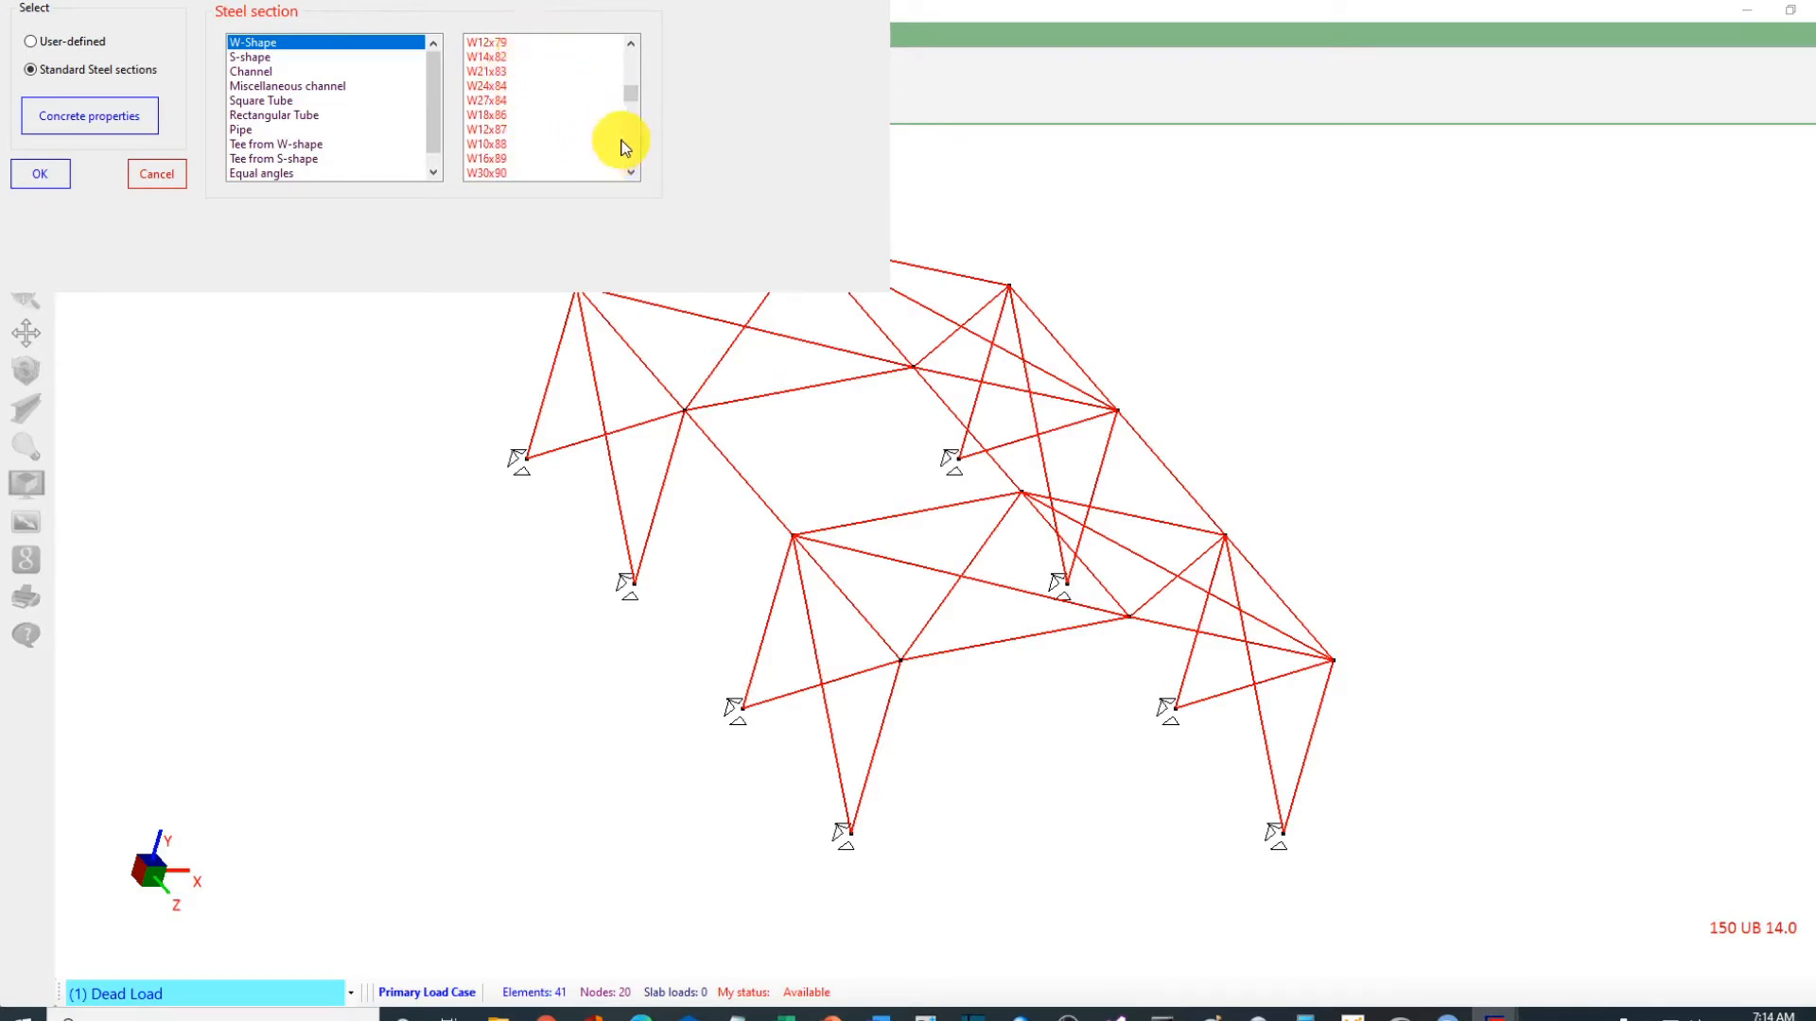
left_click(479, 101)
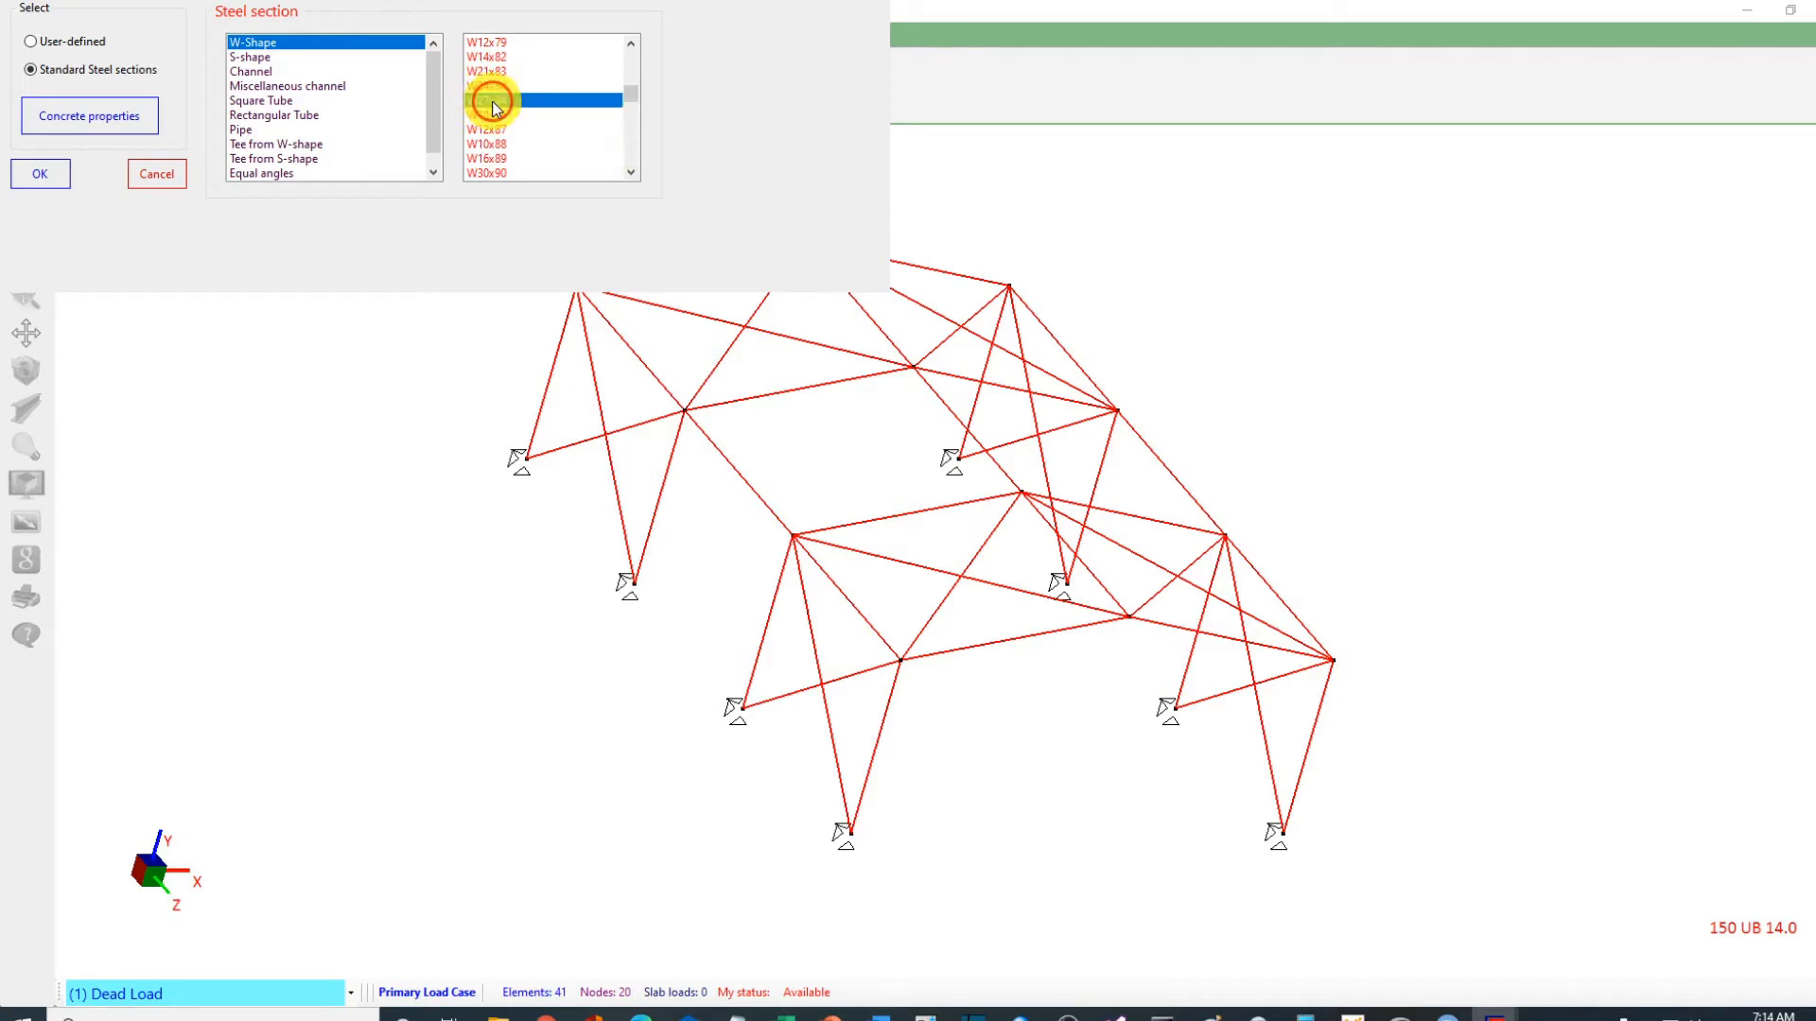
left_click(37, 174)
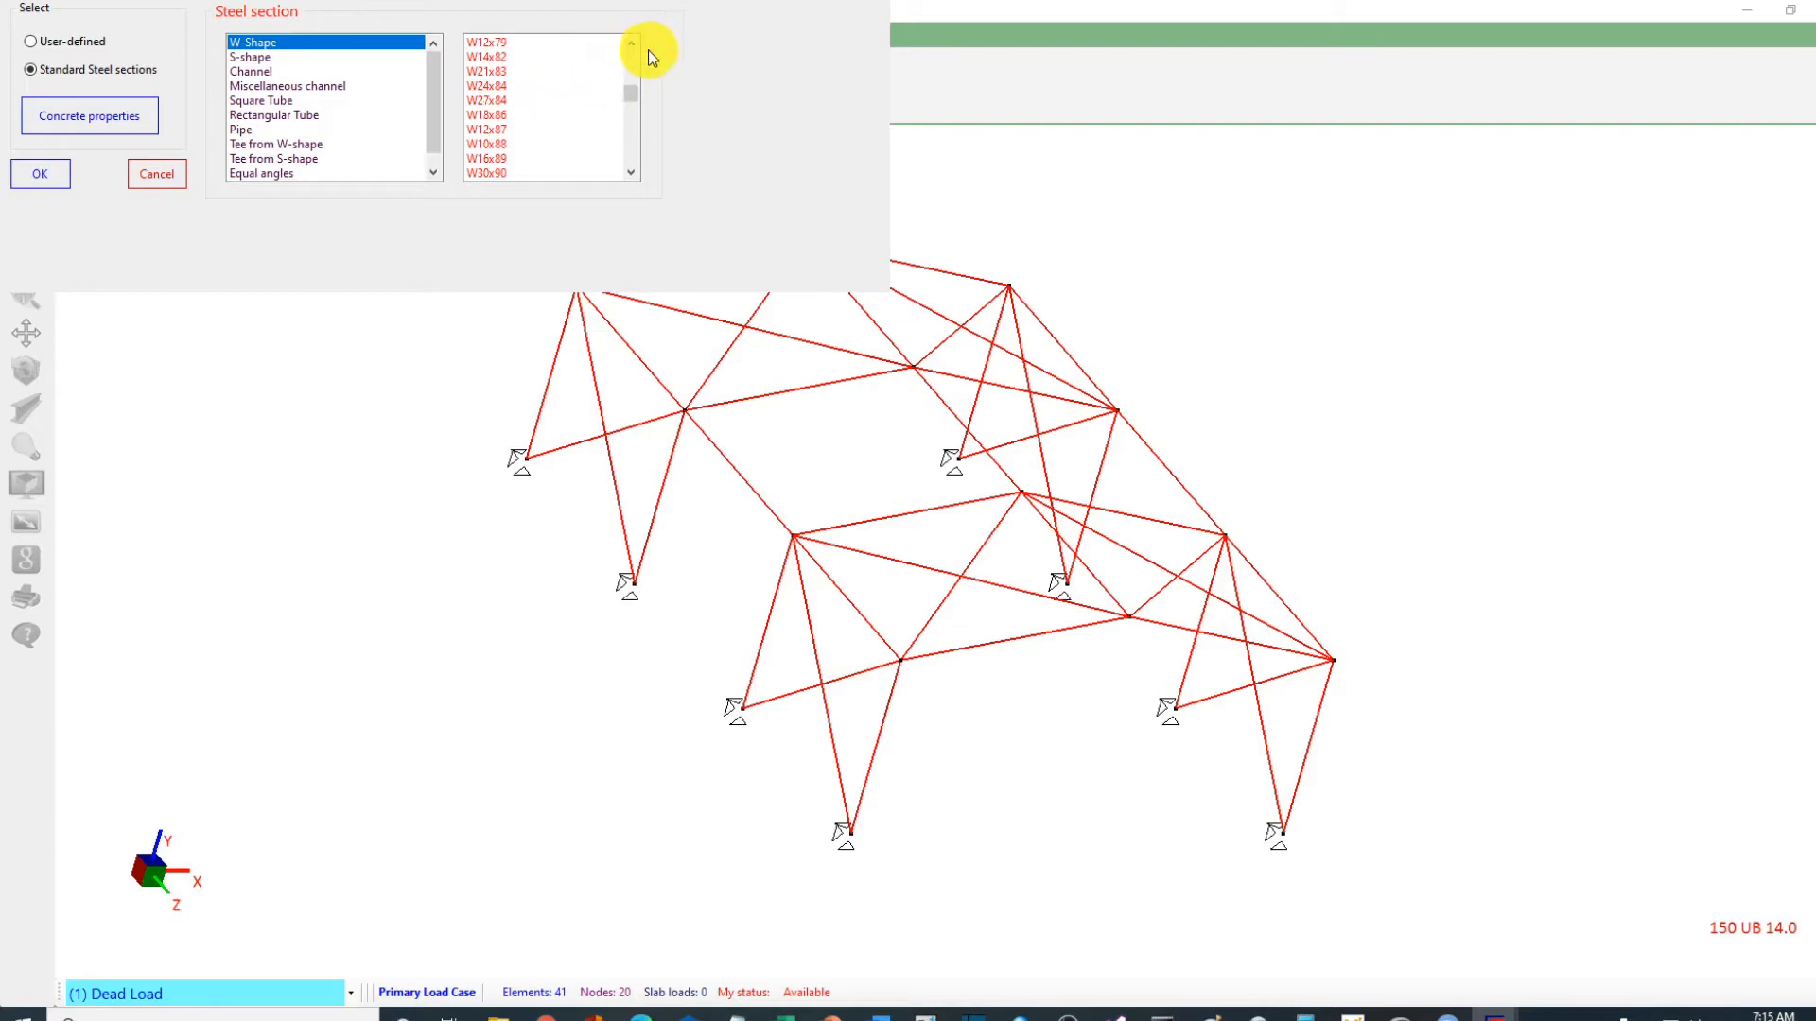
Step: Add the W21x73 W-shape section to the model's section properties
scroll(633, 54, "up", 3)
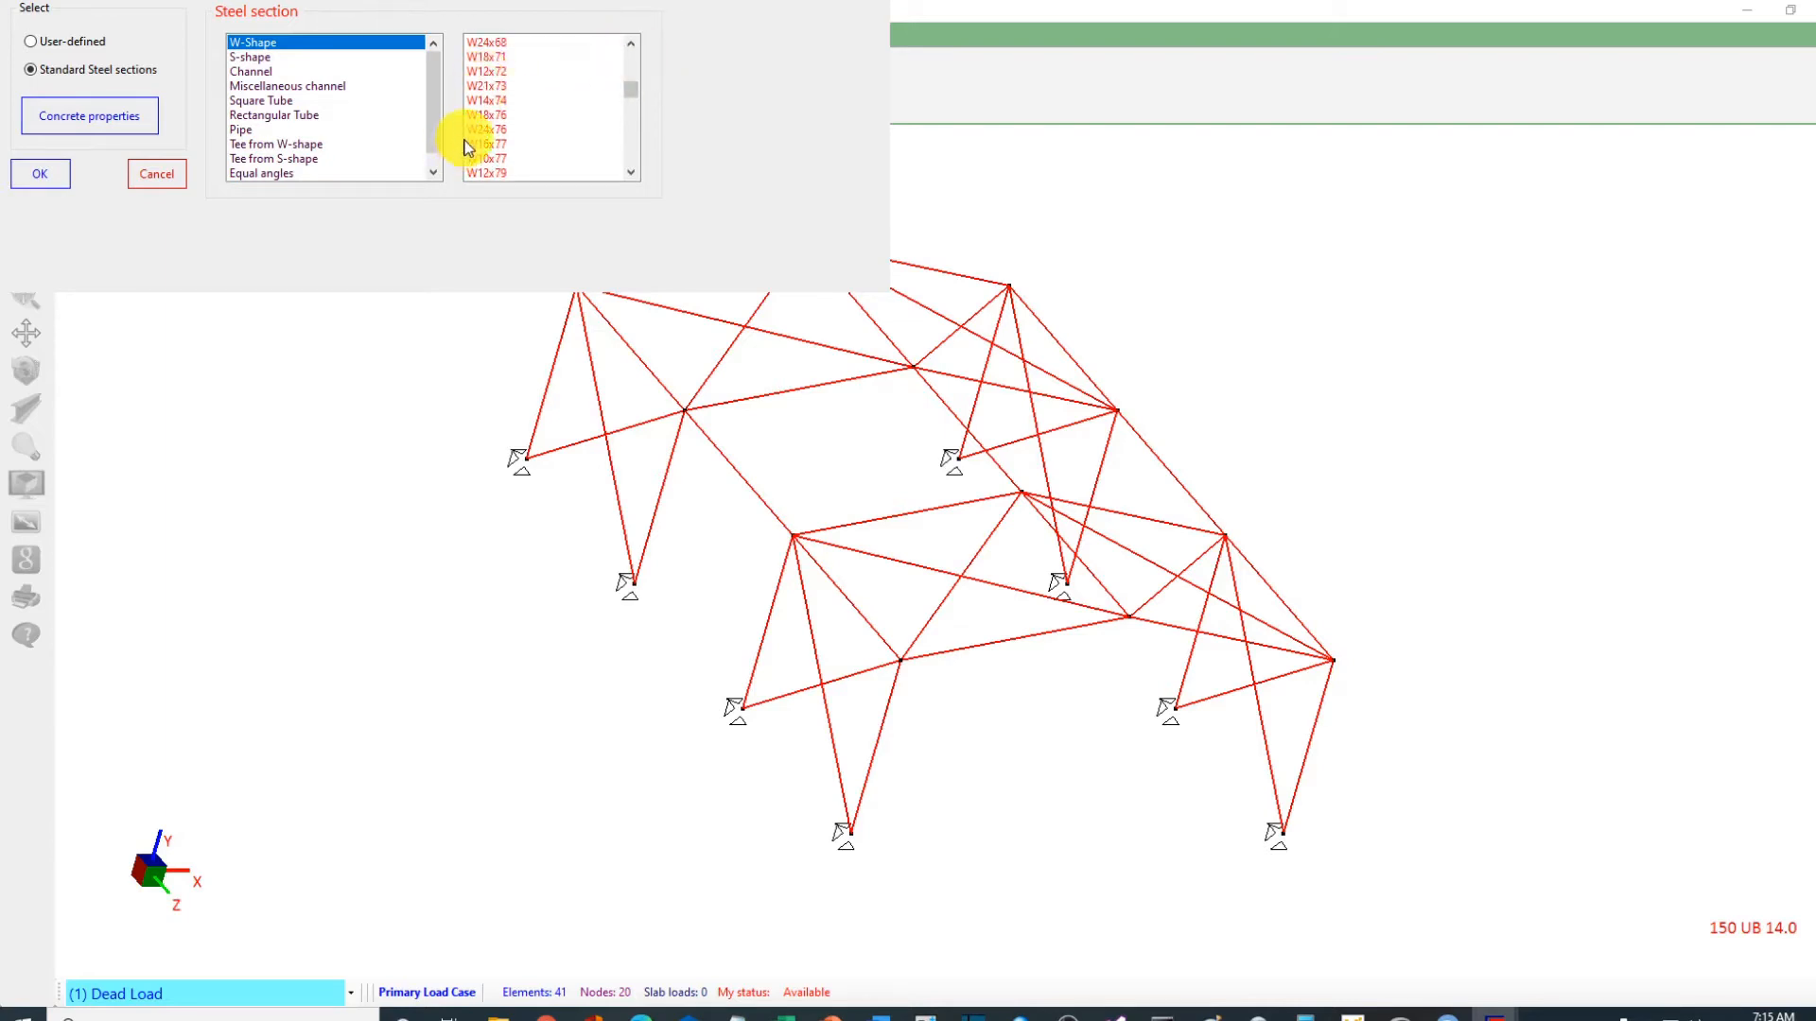
left_click(487, 86)
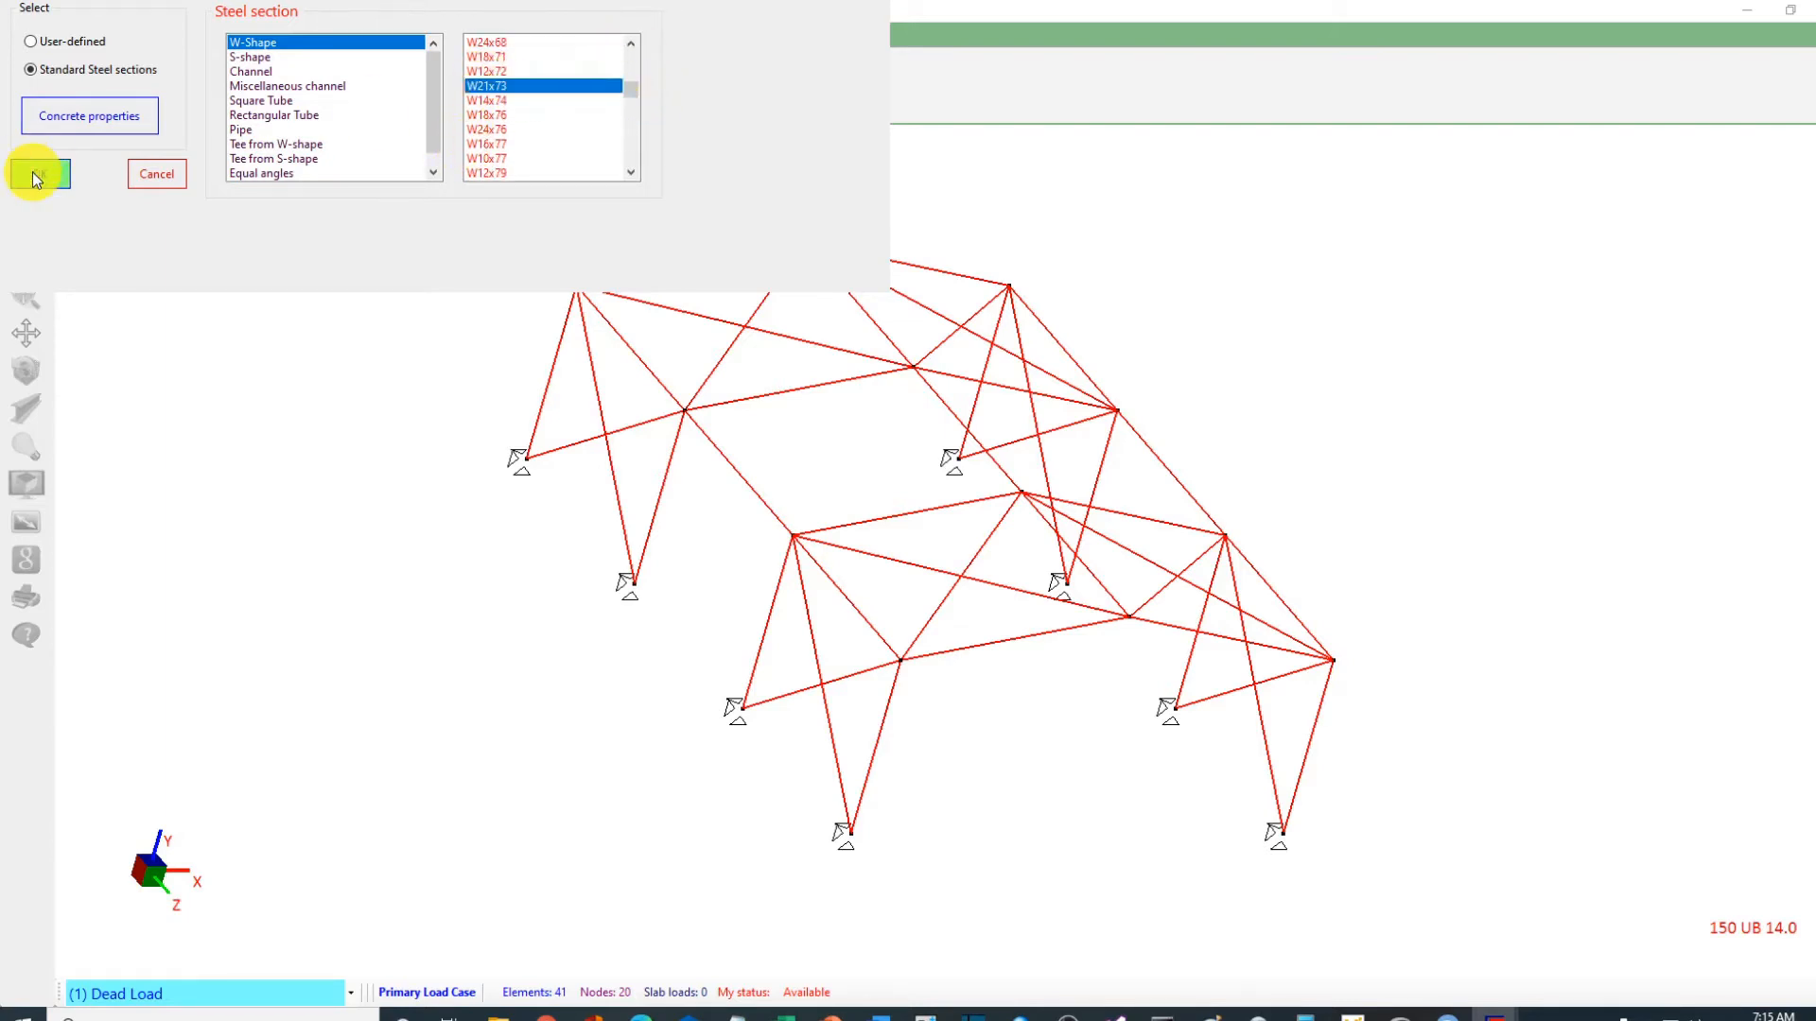
left_click(36, 174)
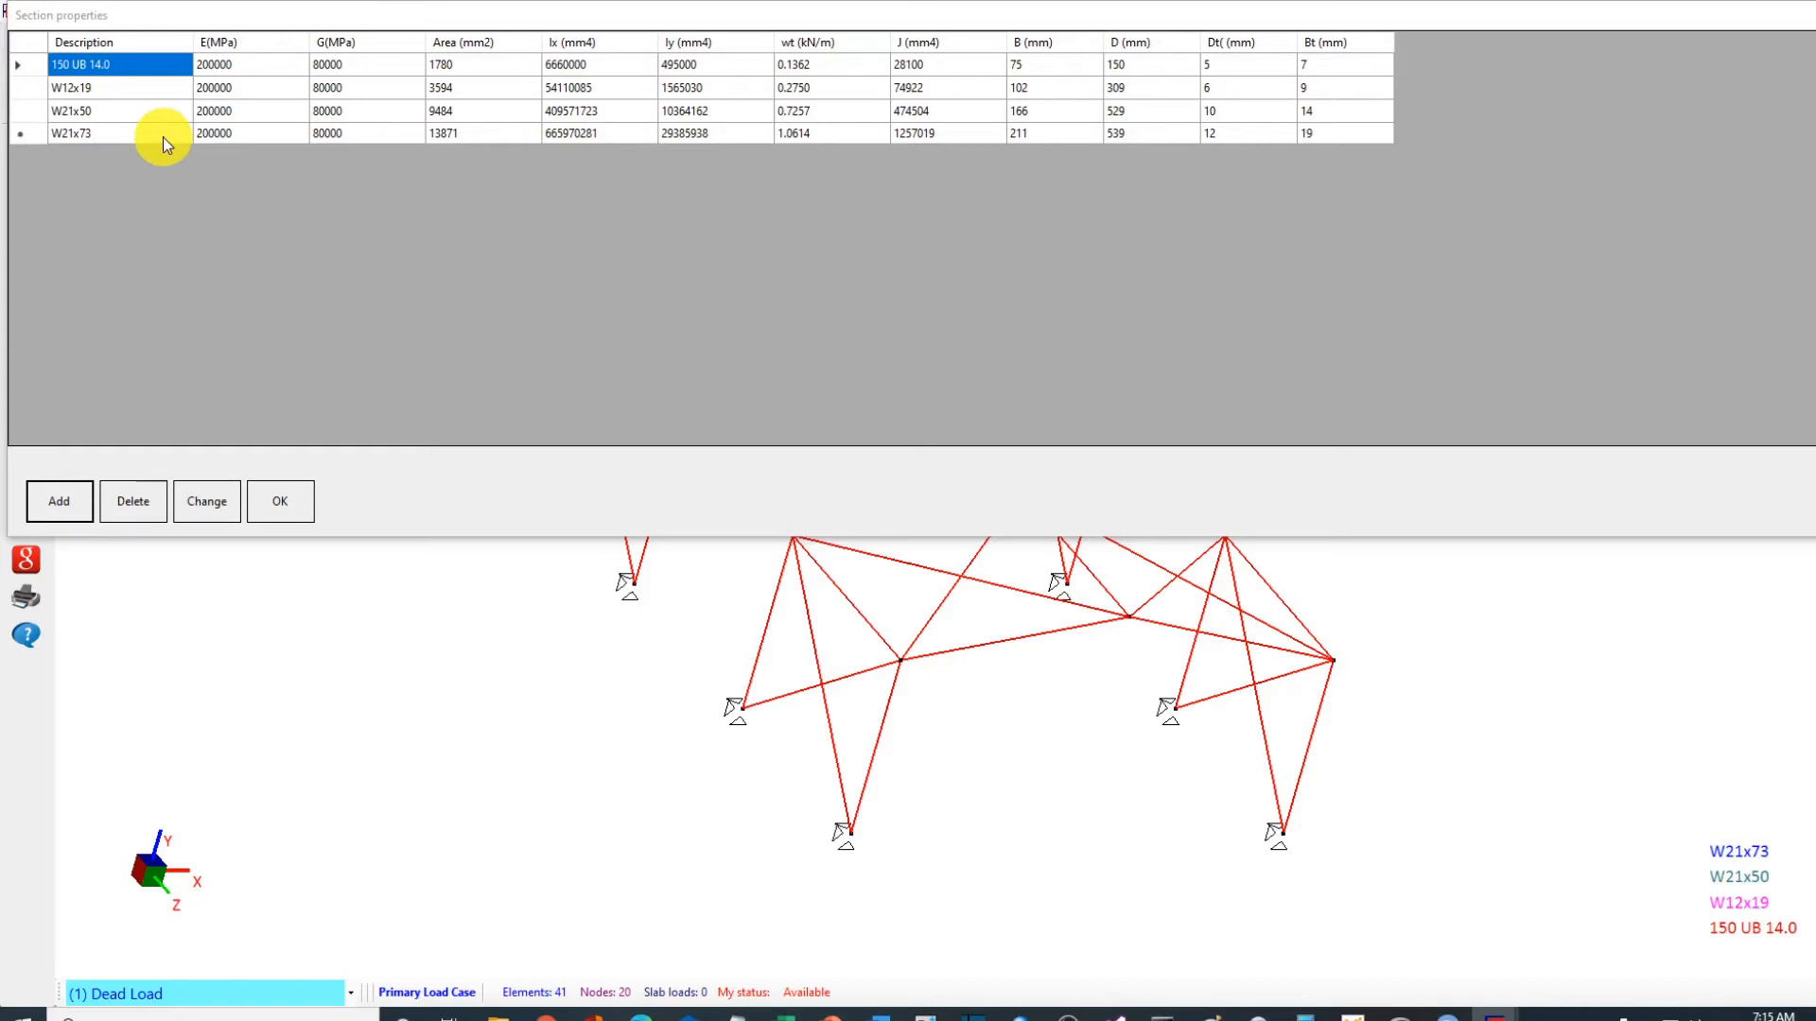
Step: Add a user-defined solid circular steel section with a diameter of 25 mm to the section properties, and close the section list
left_click(58, 503)
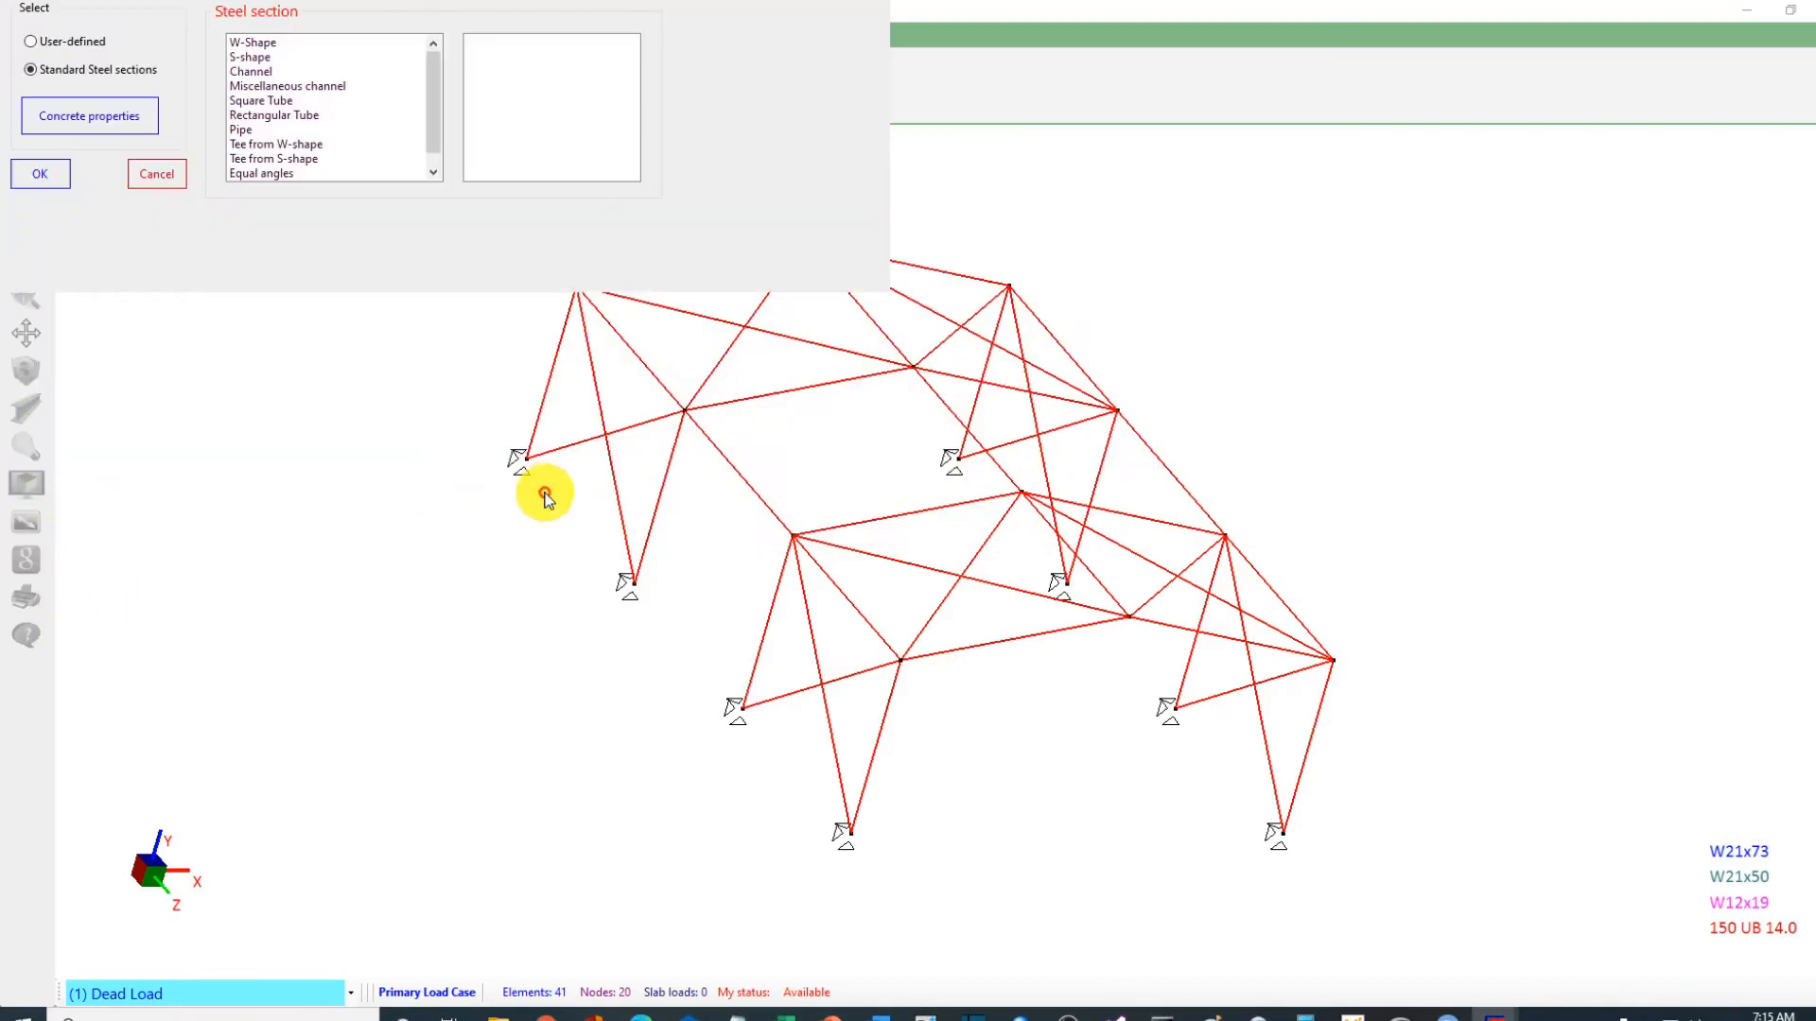
left_click(66, 42)
left_click(392, 199)
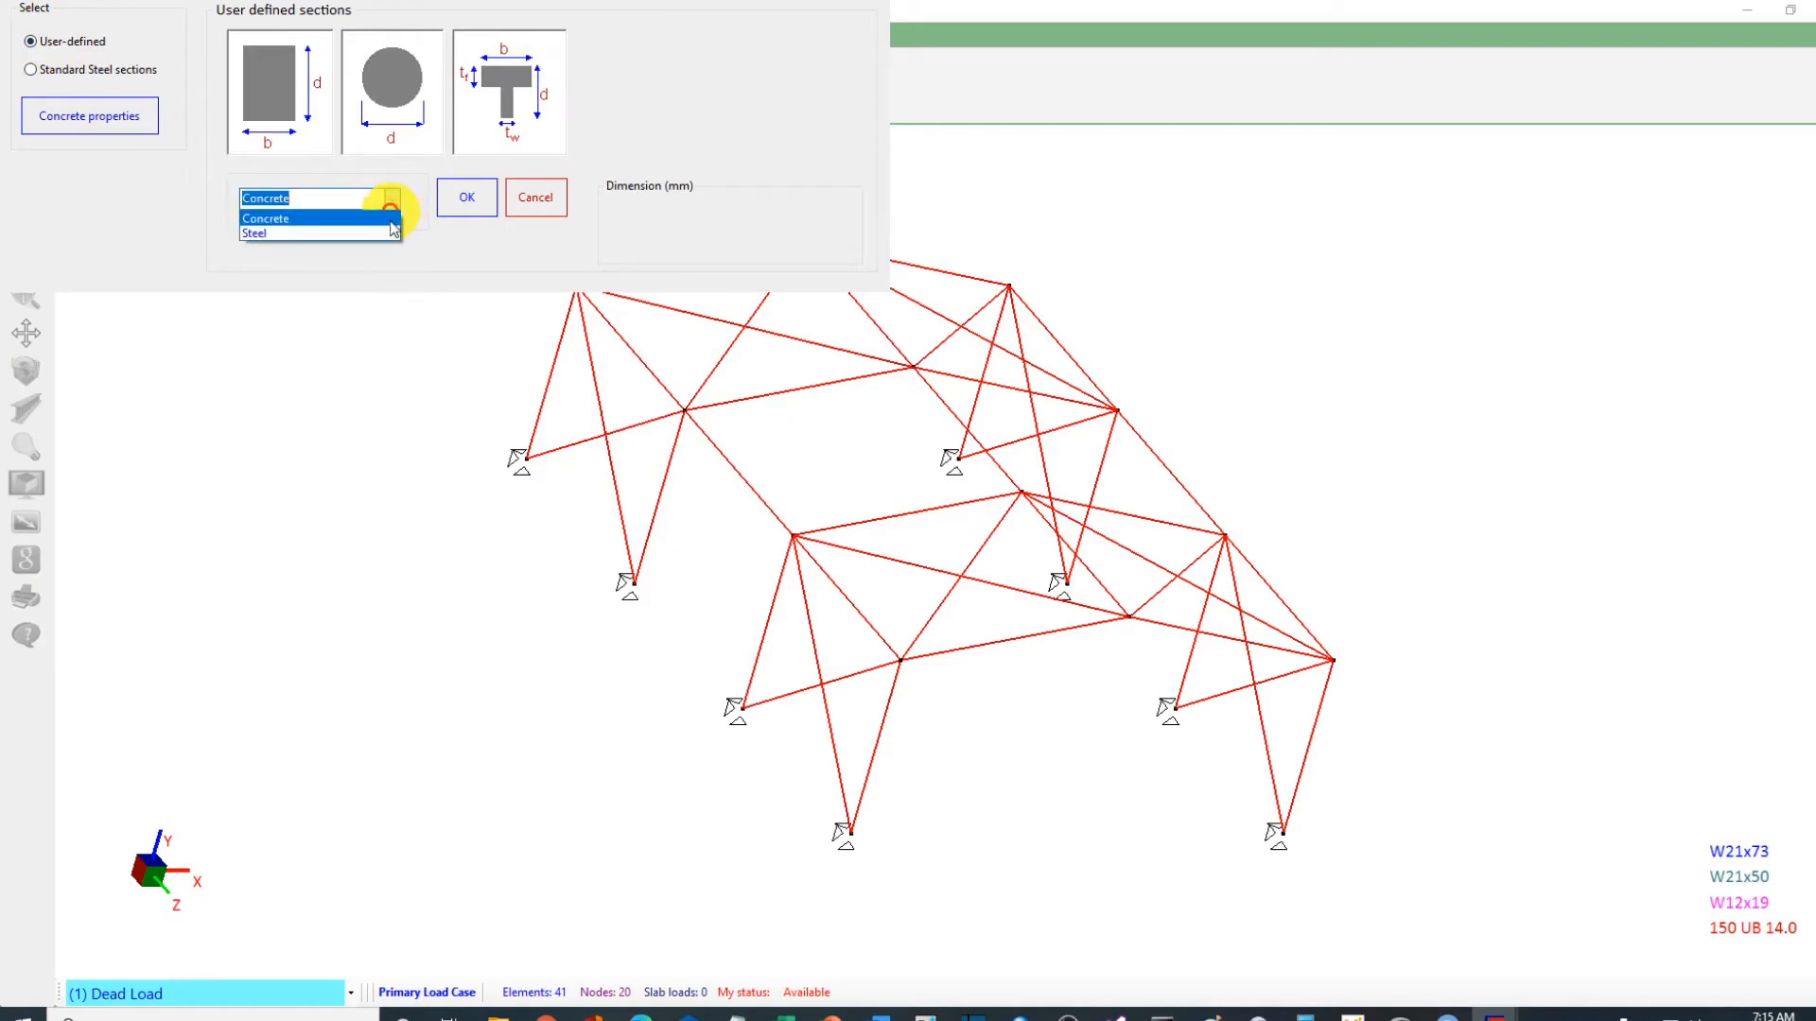
left_click(319, 232)
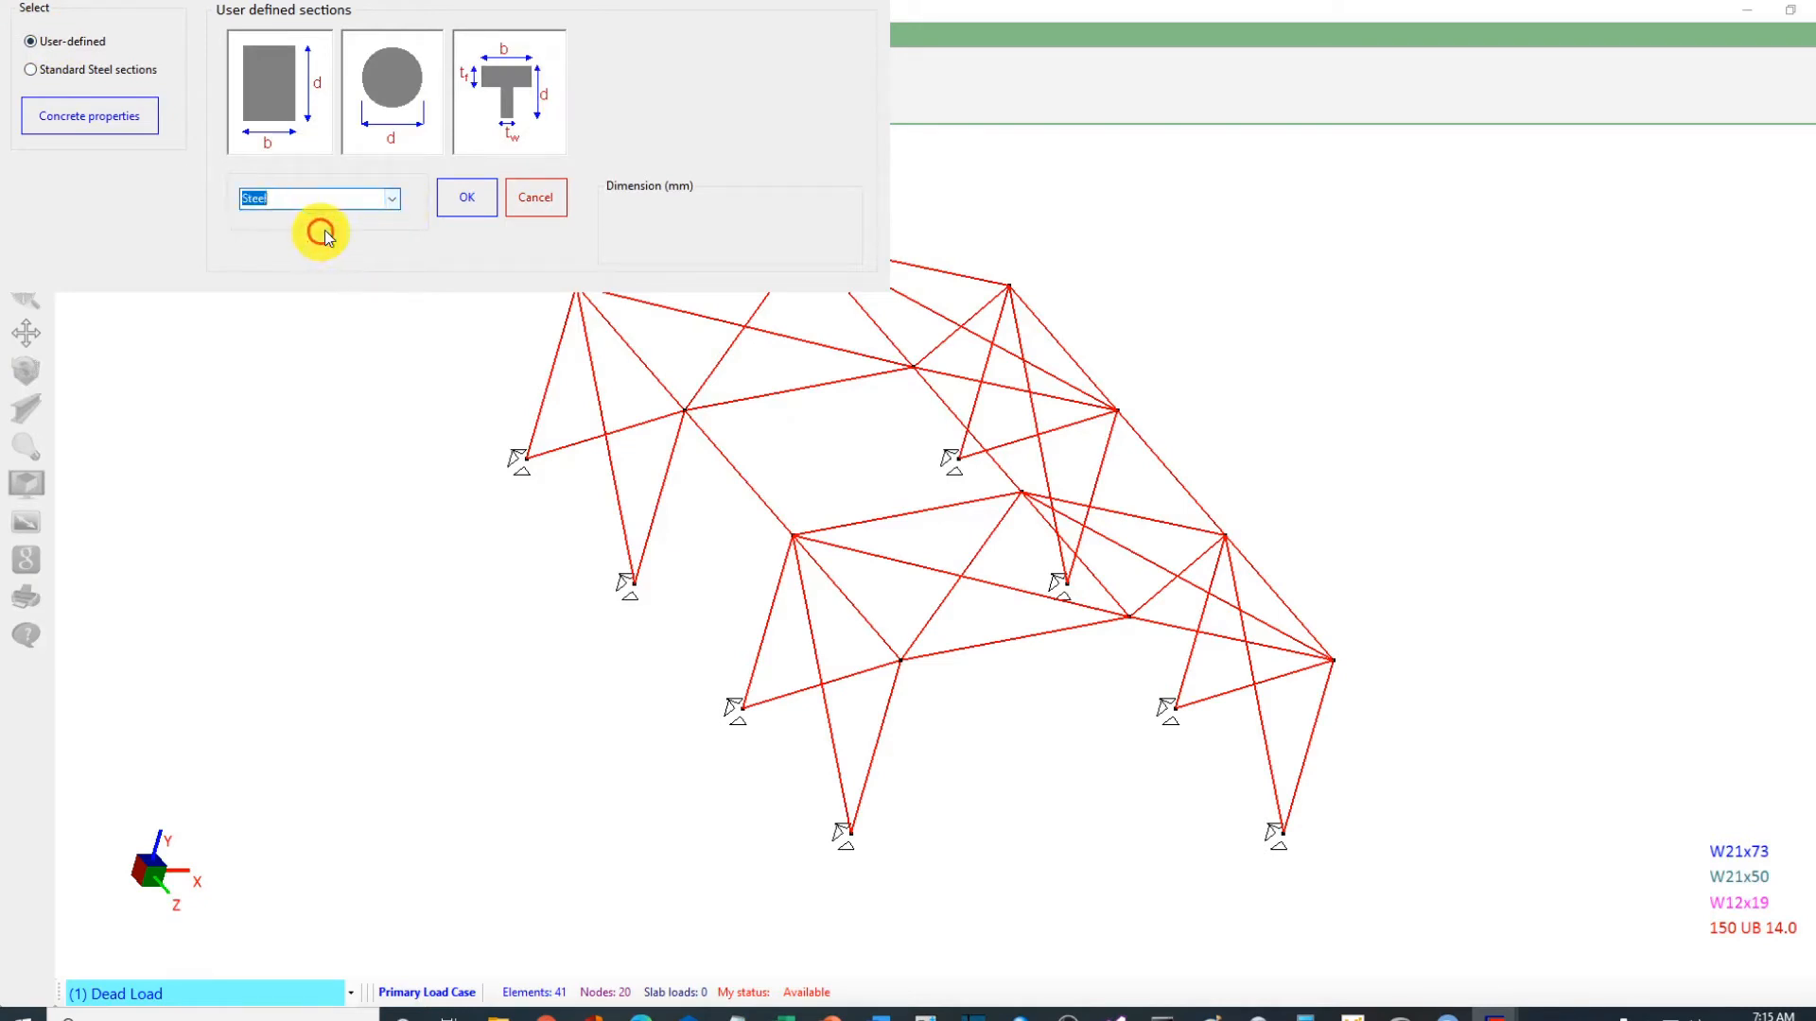
left_click(394, 81)
left_click(655, 246)
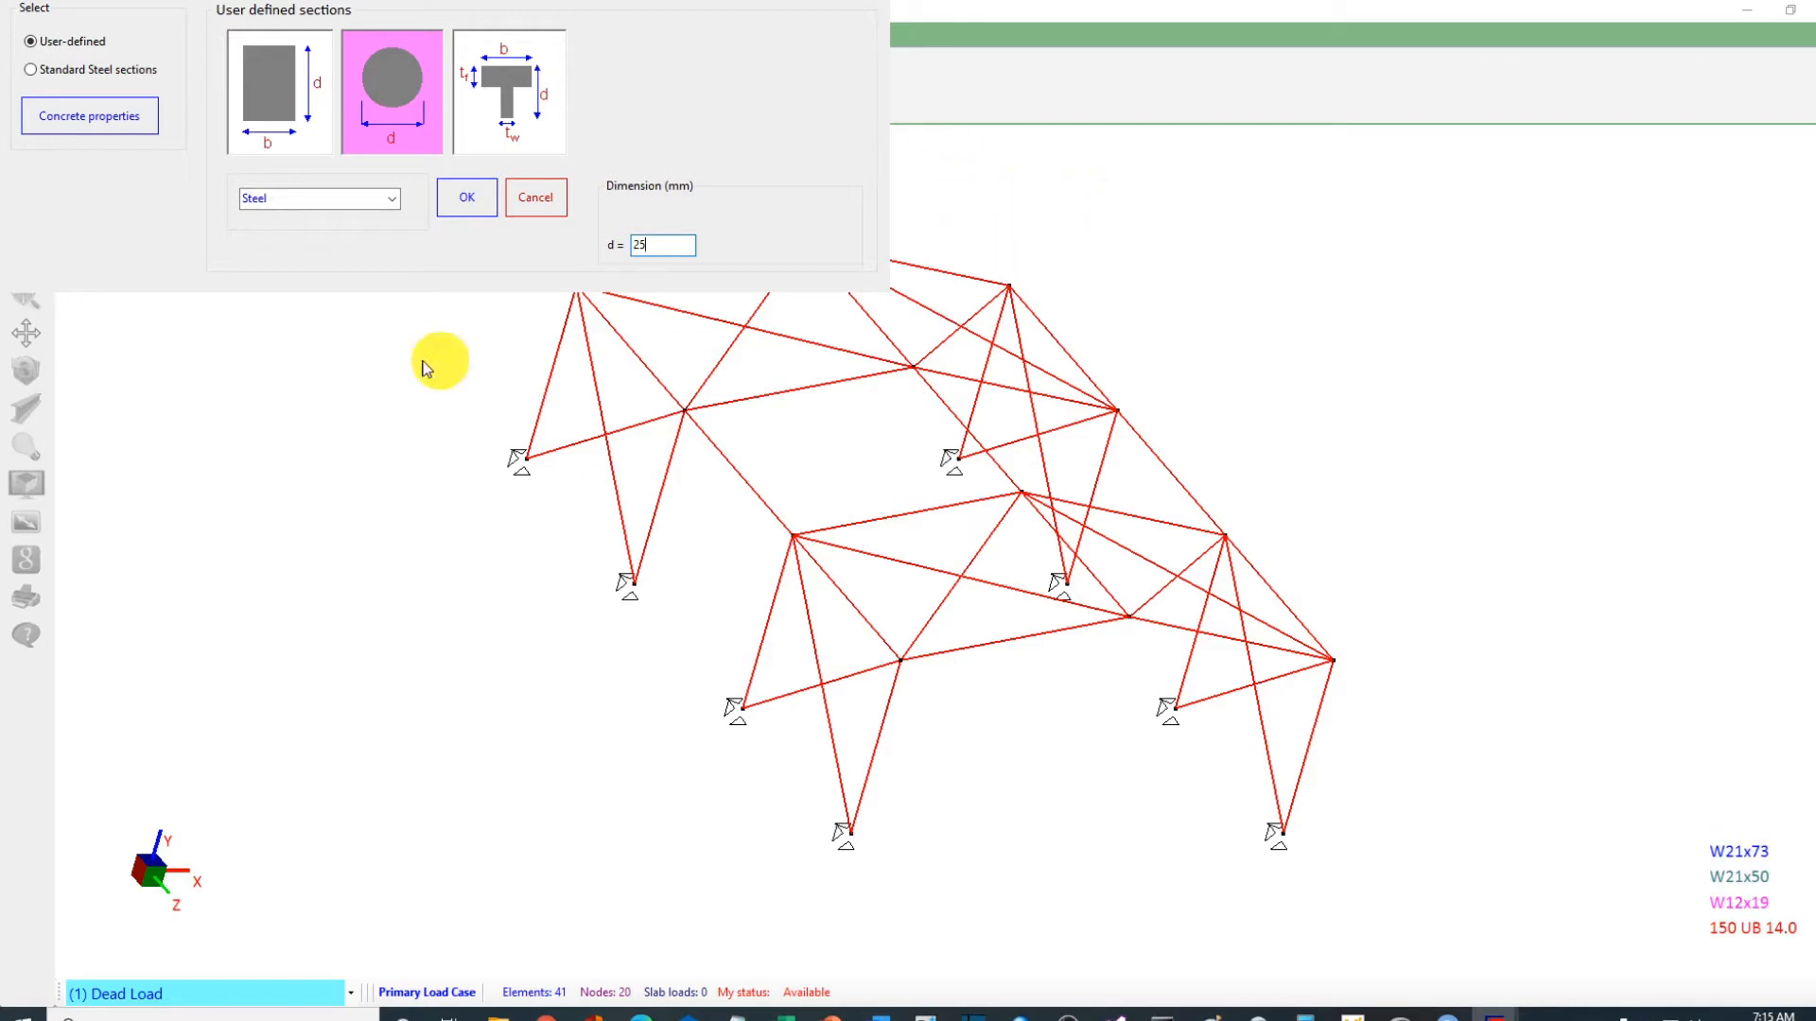
left_click(466, 201)
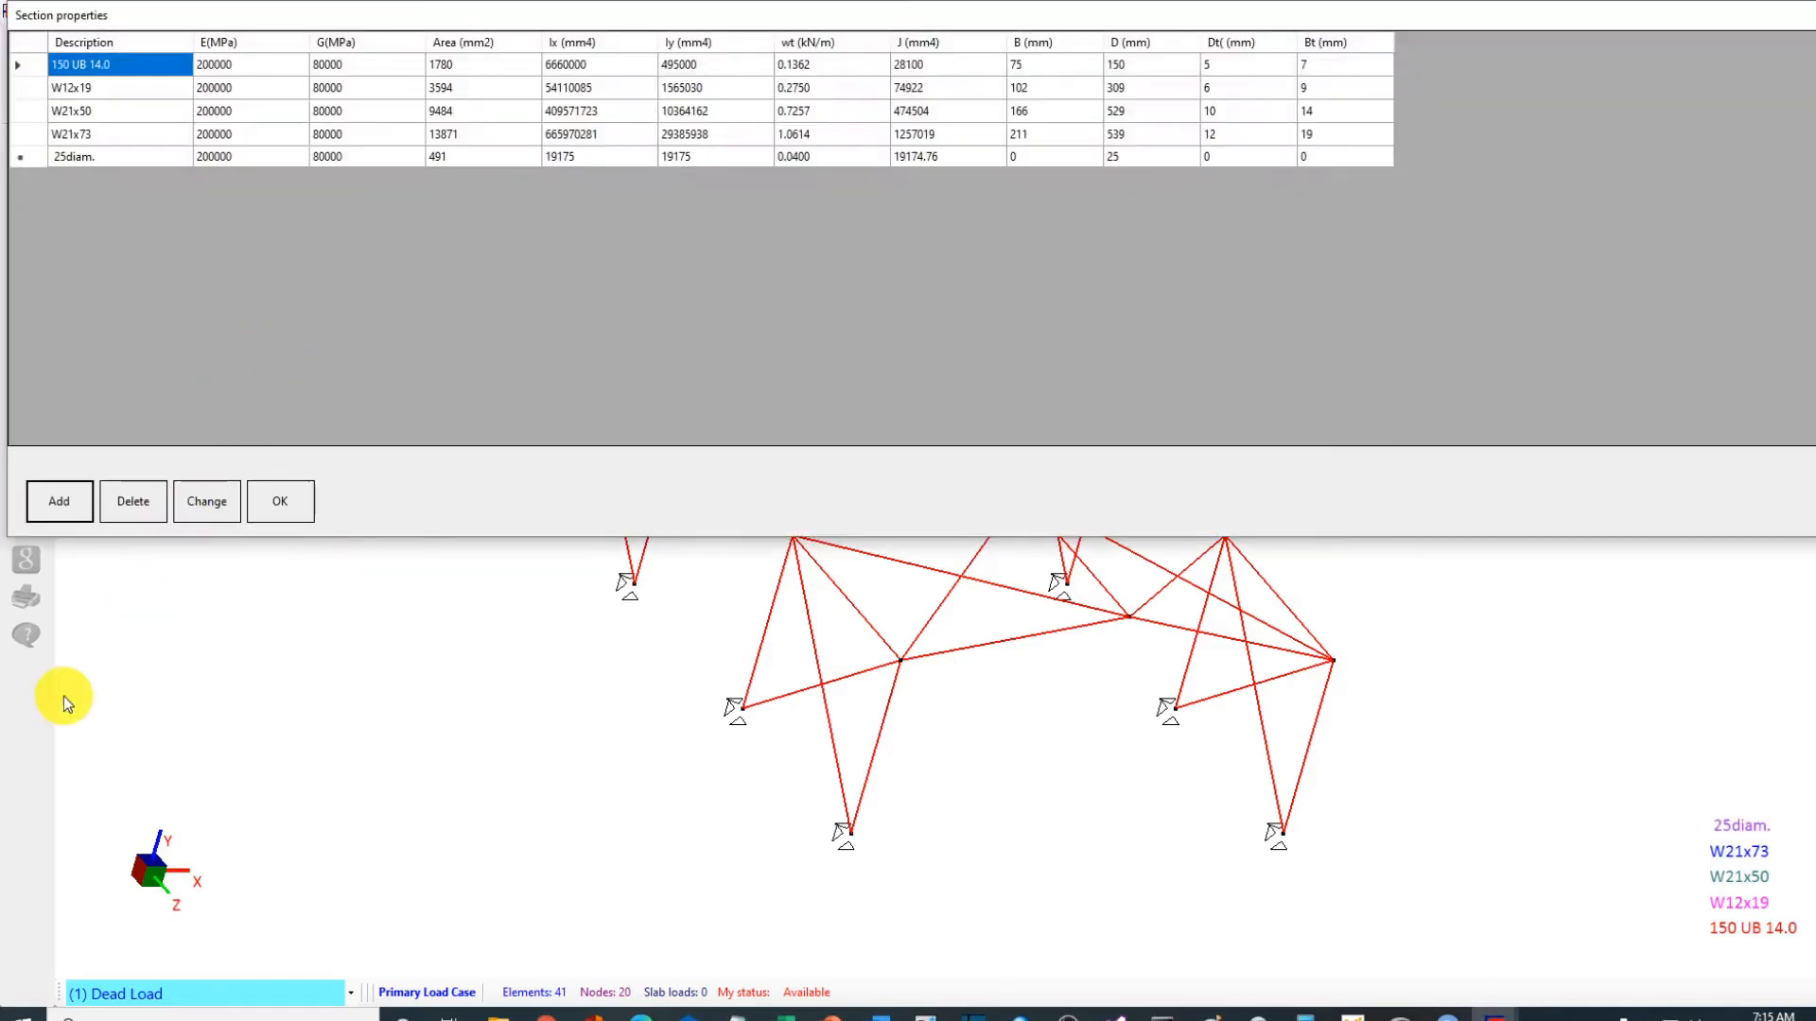
left_click(293, 515)
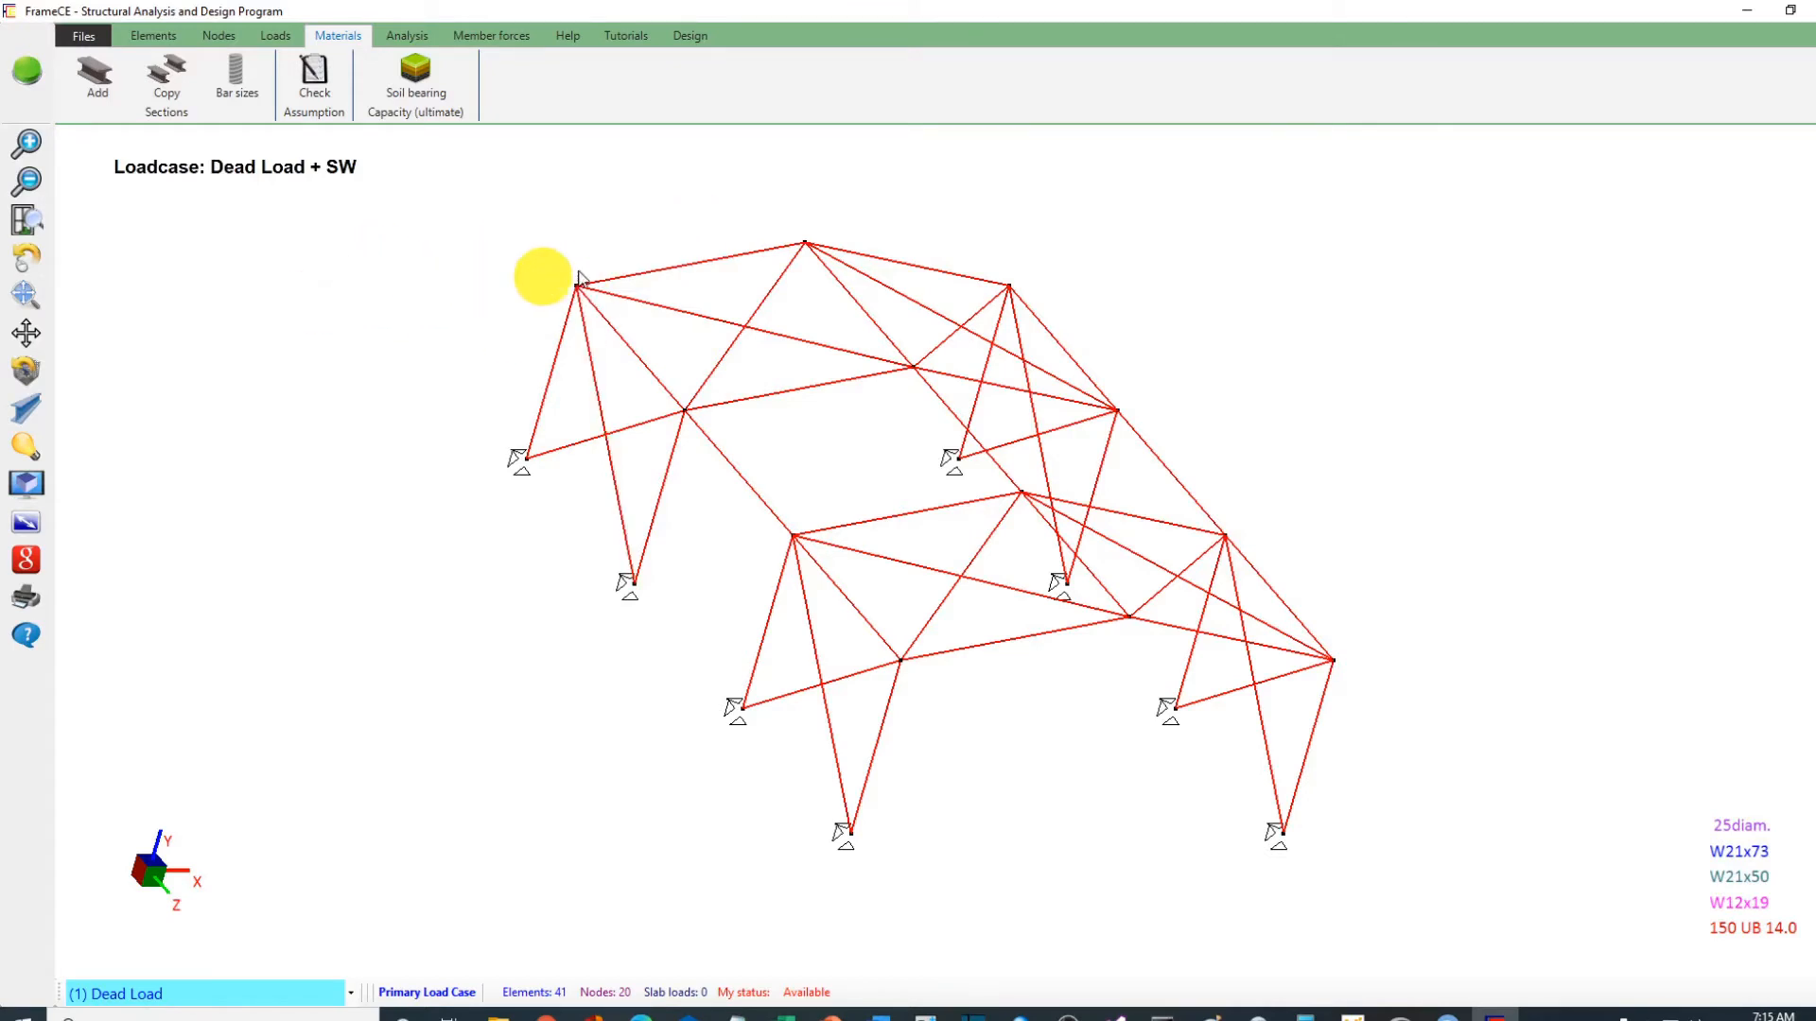
Step: Assign the W21x73 section to the six rafters of the three rear portal frames
left_click(727, 264)
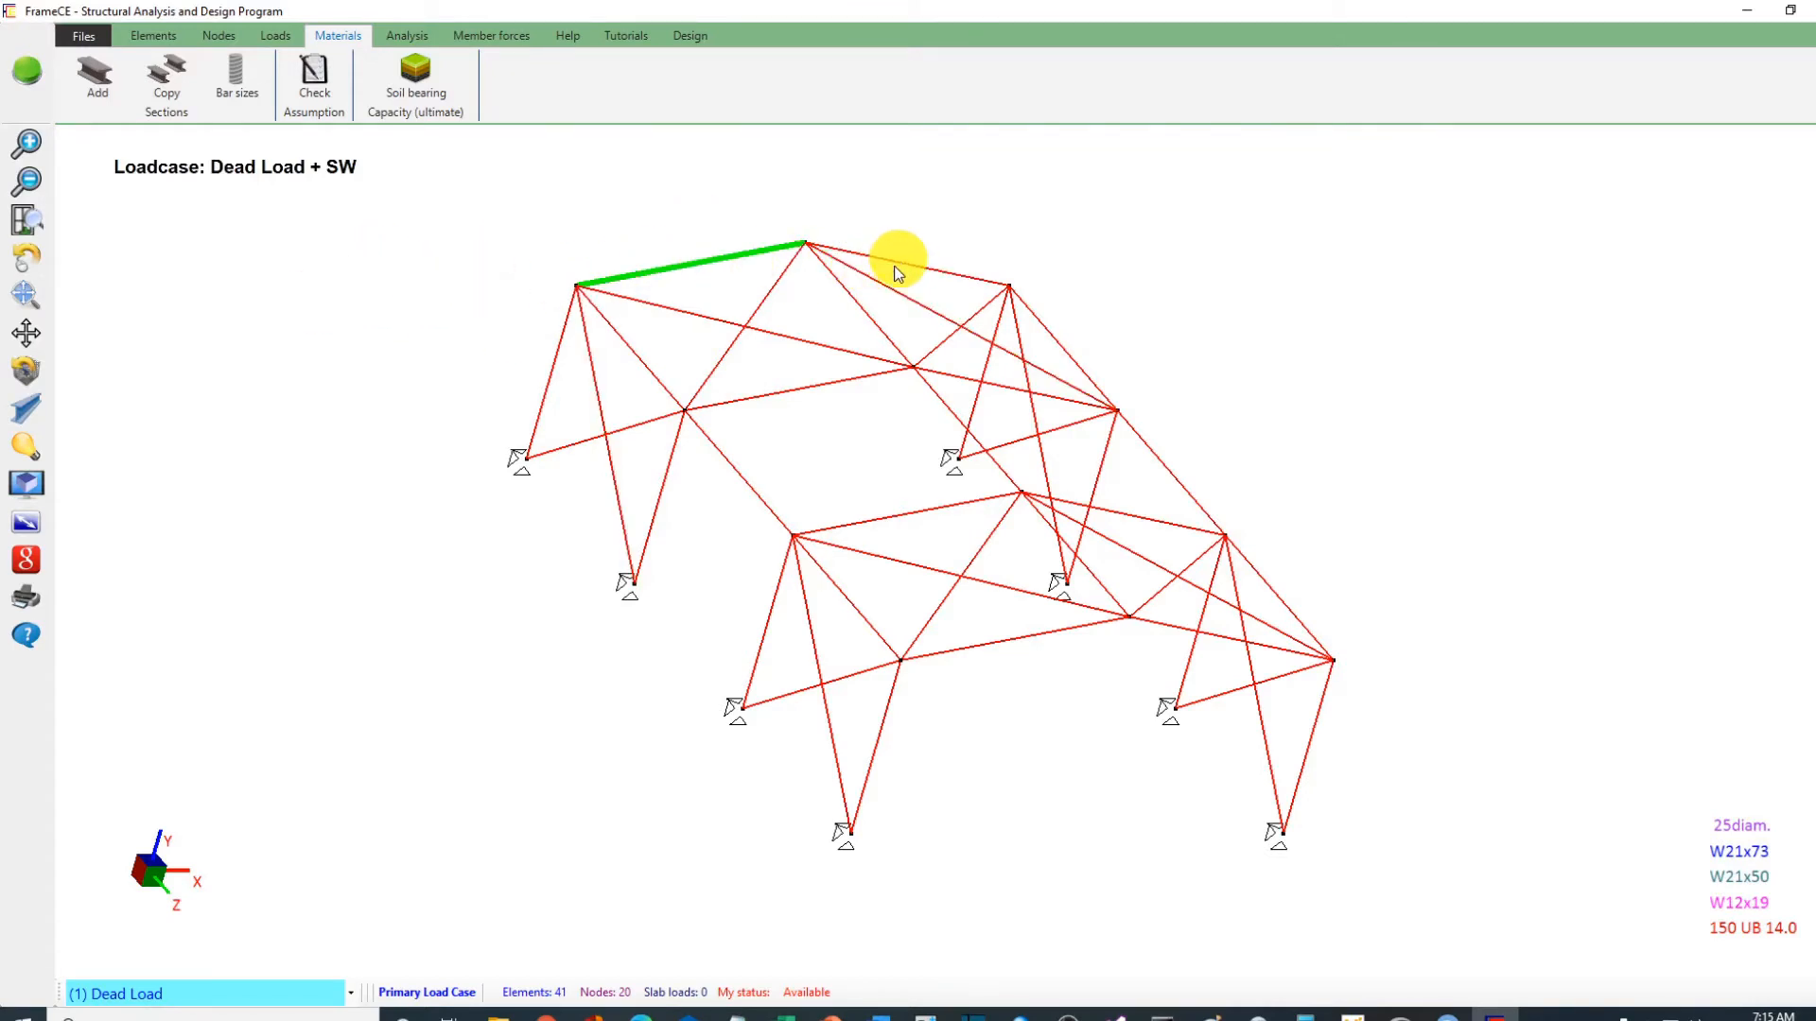
left_click(942, 273)
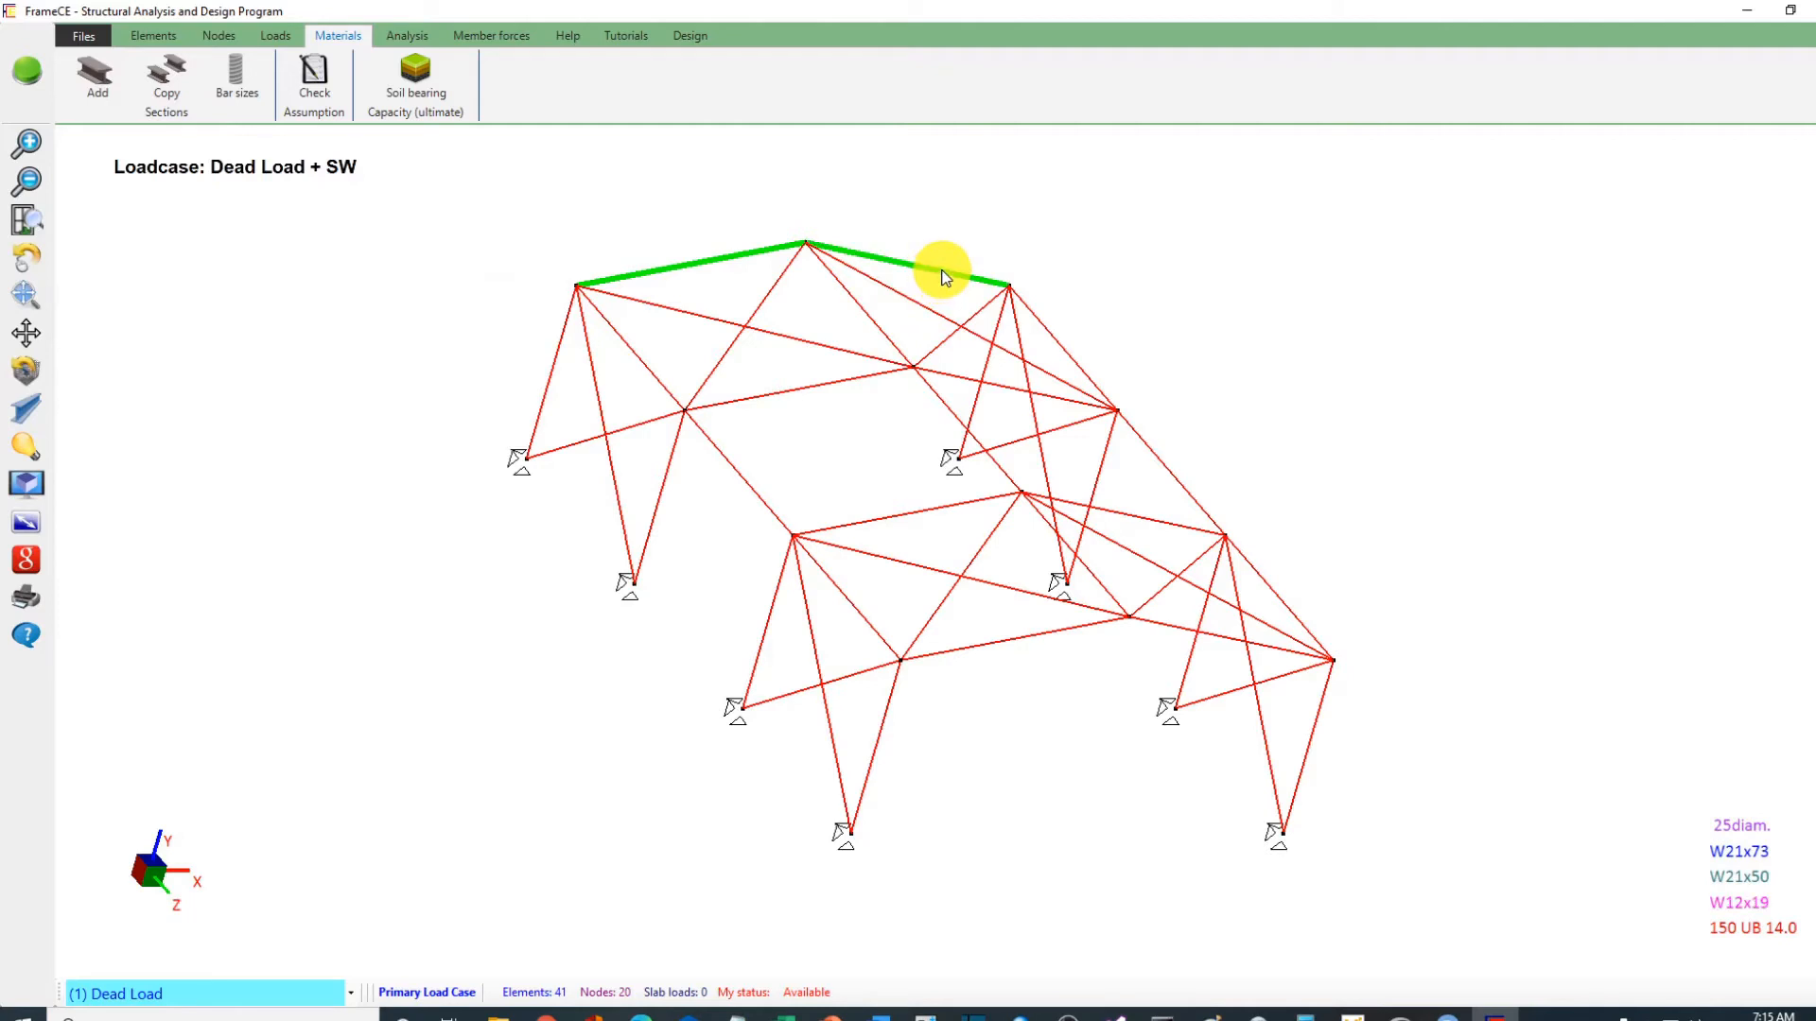
left_click(818, 395)
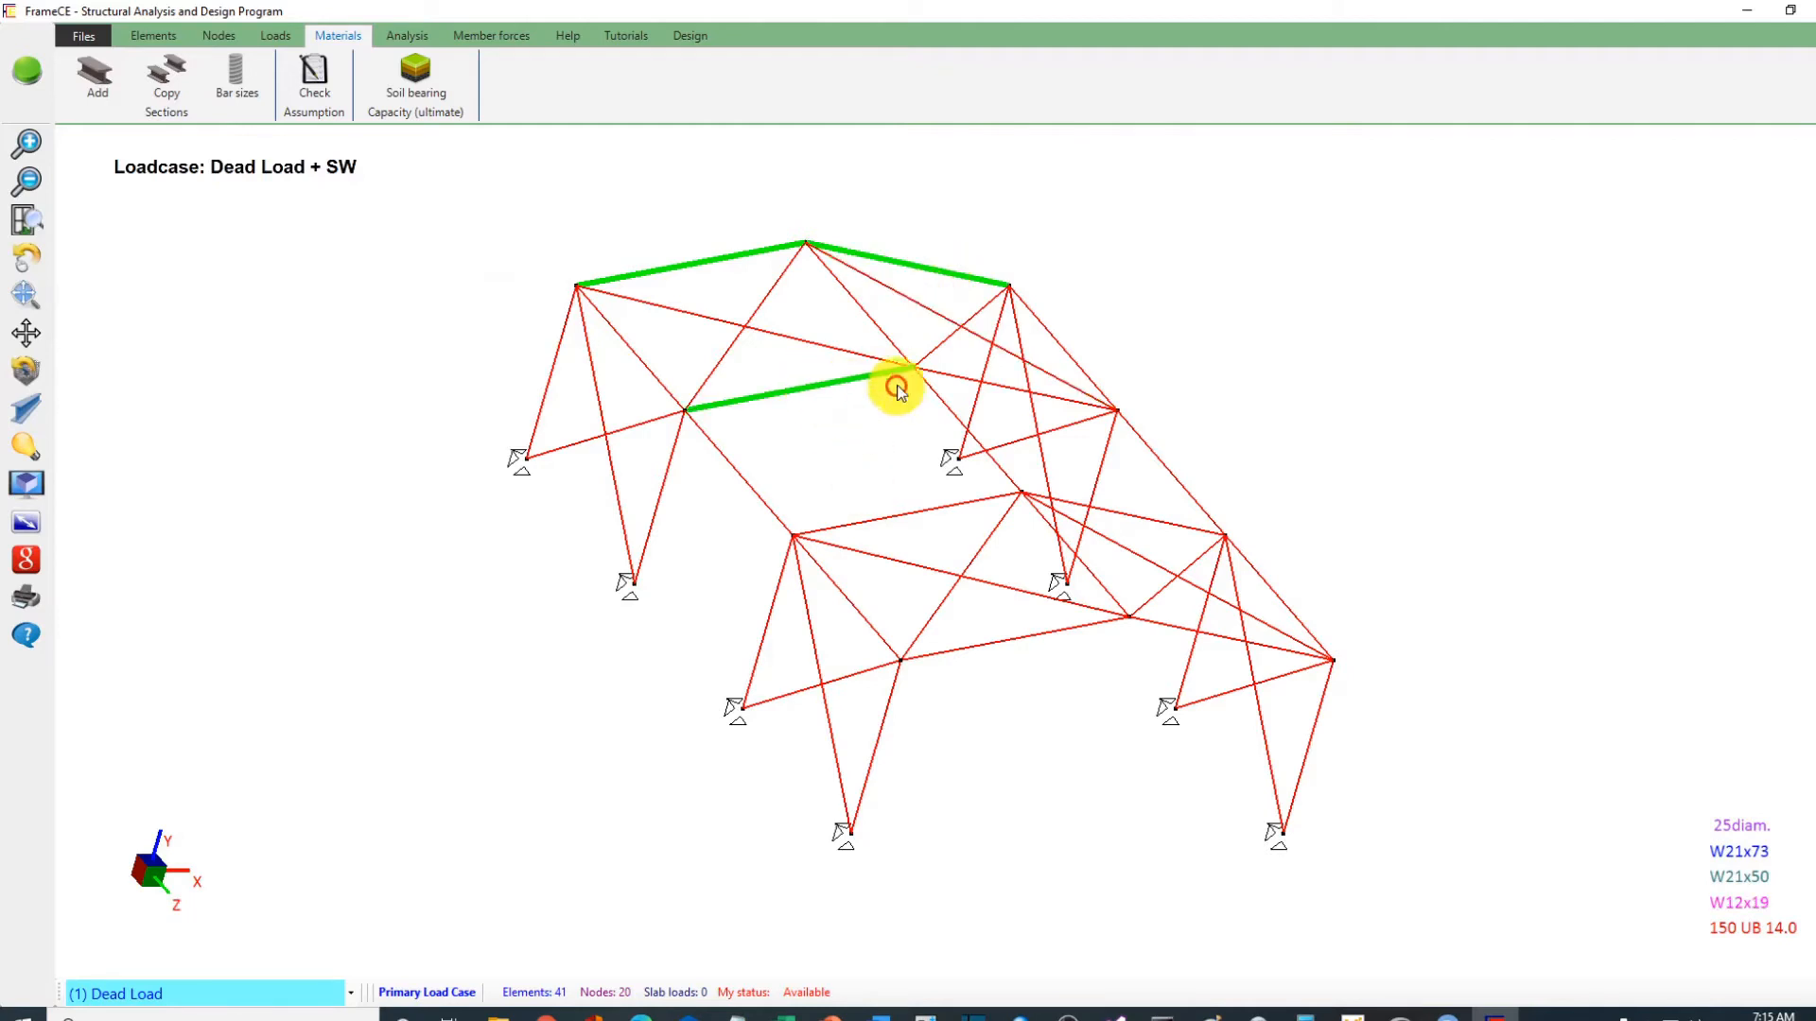
left_click(950, 384)
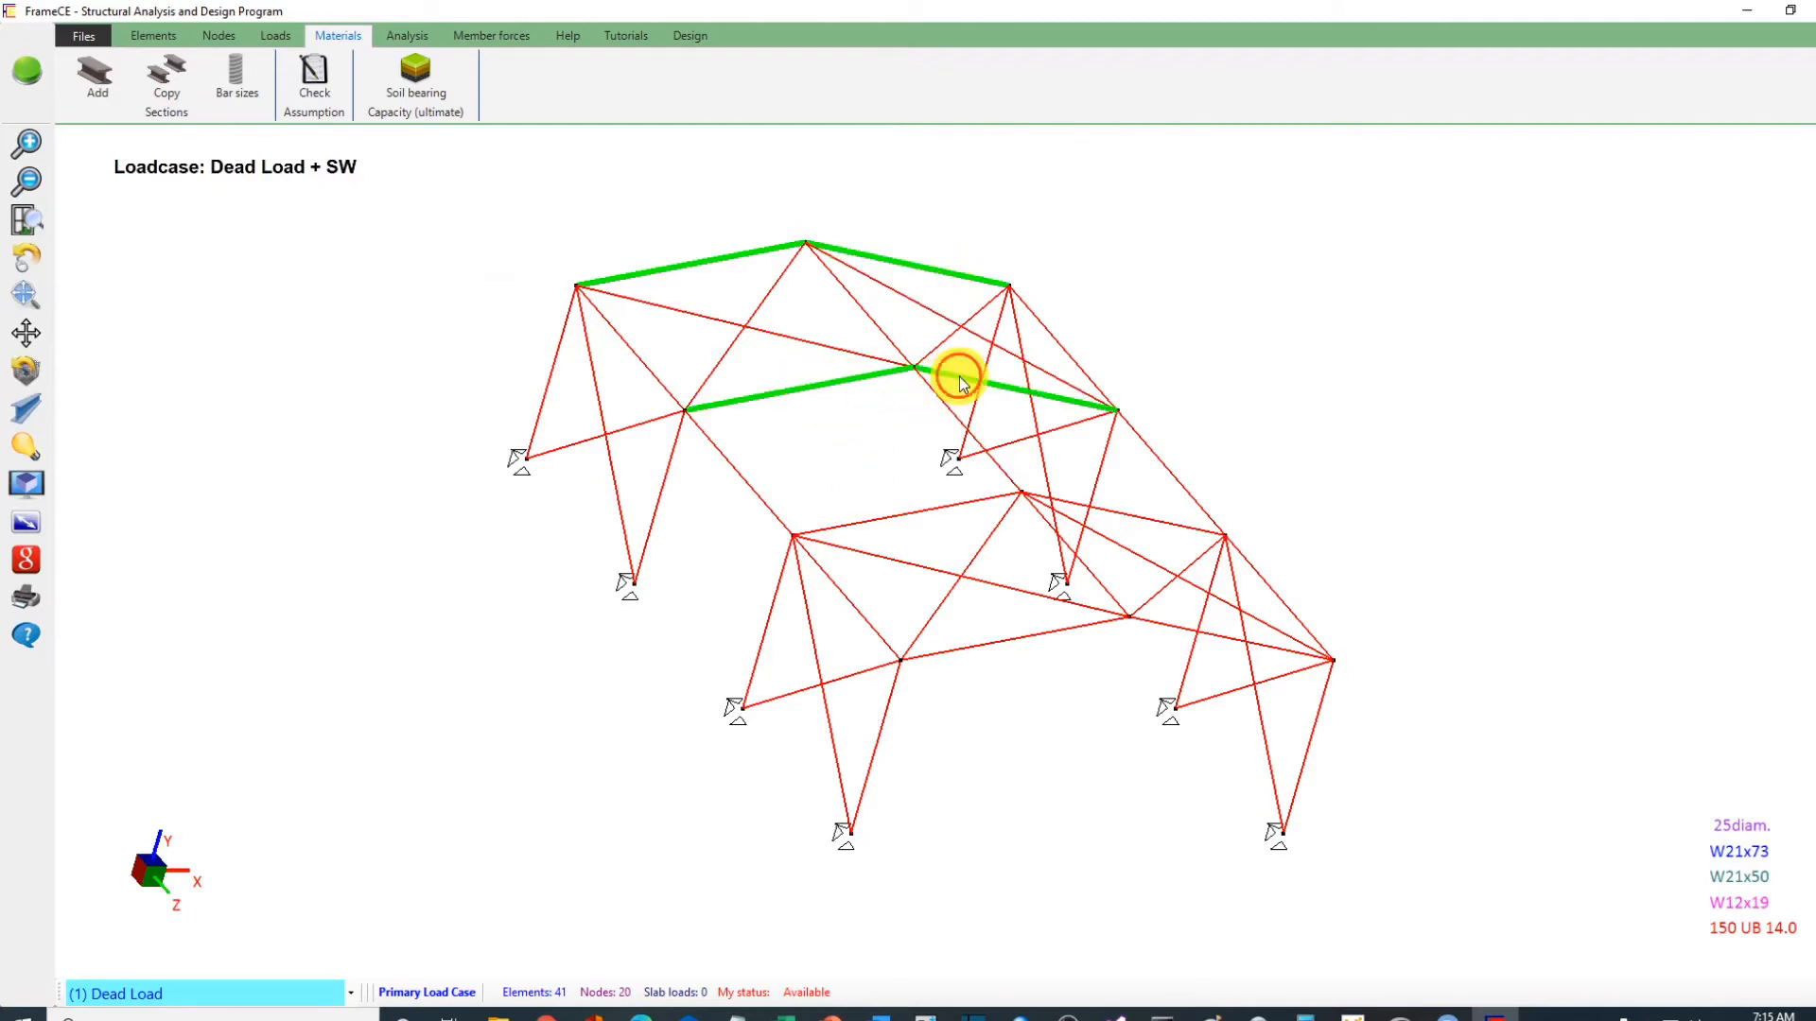
left_click(894, 519)
left_click(1115, 512)
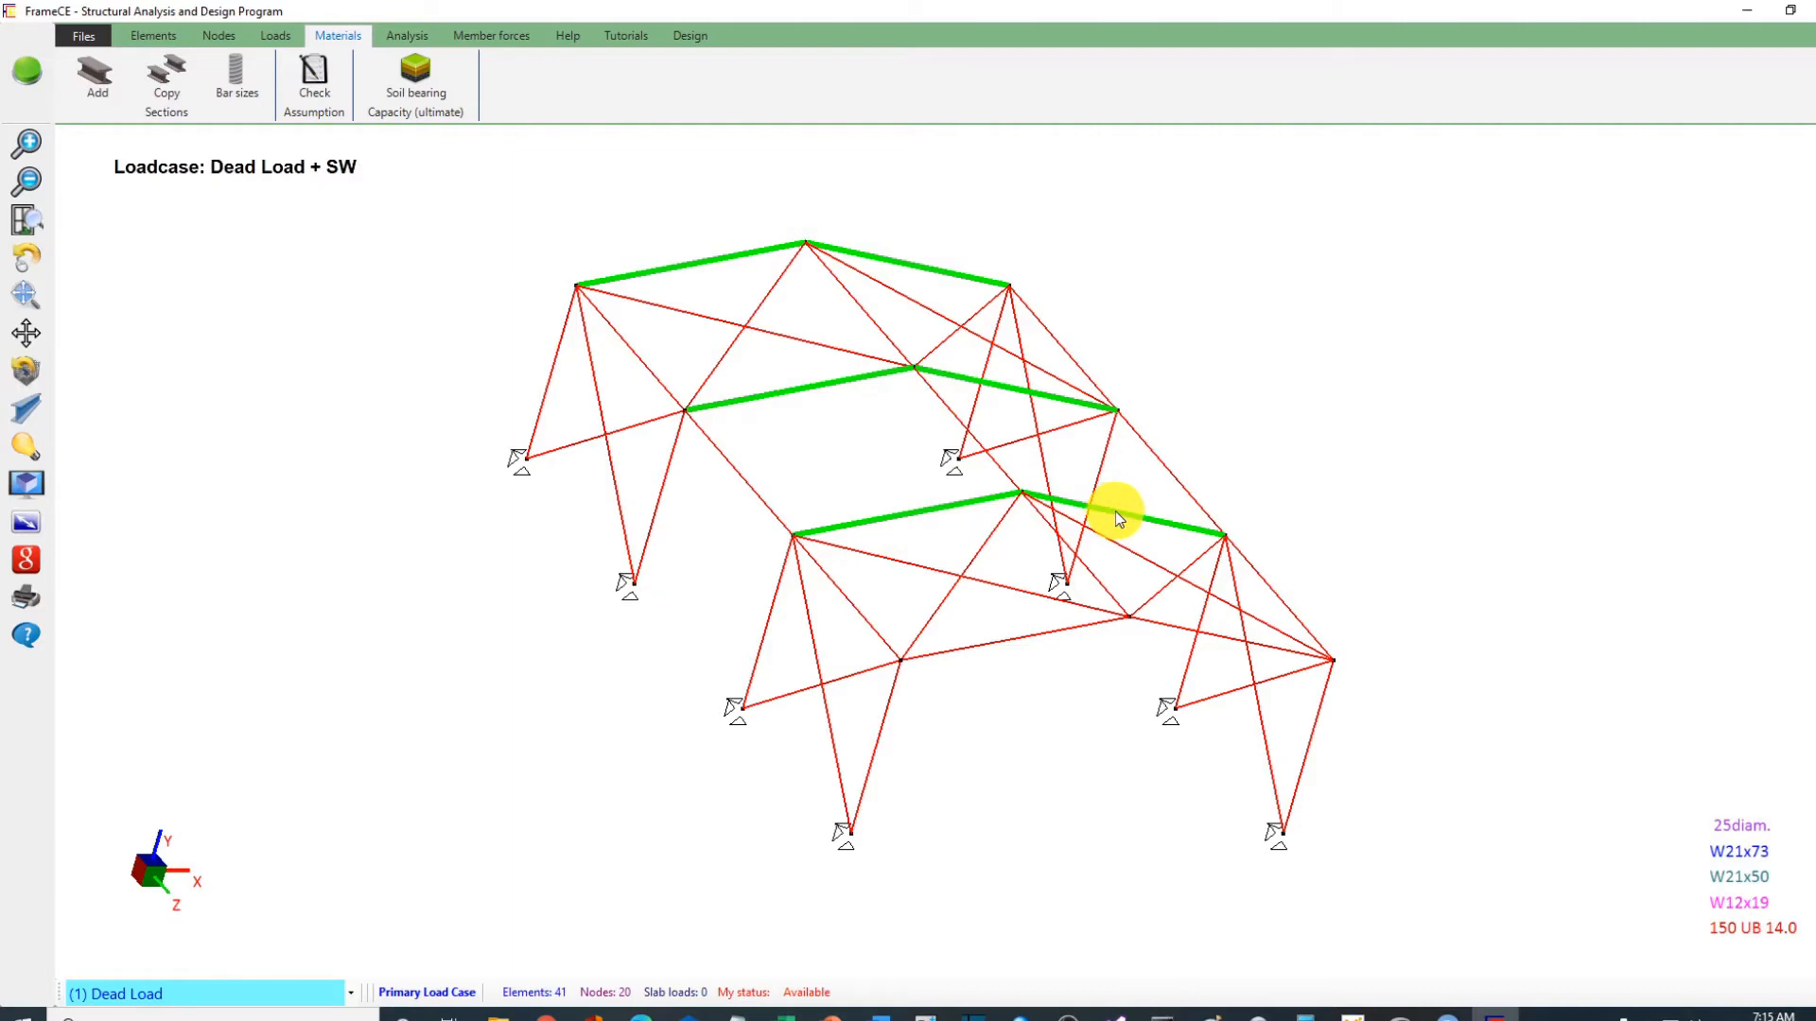
right_click(1281, 229)
left_click(1324, 238)
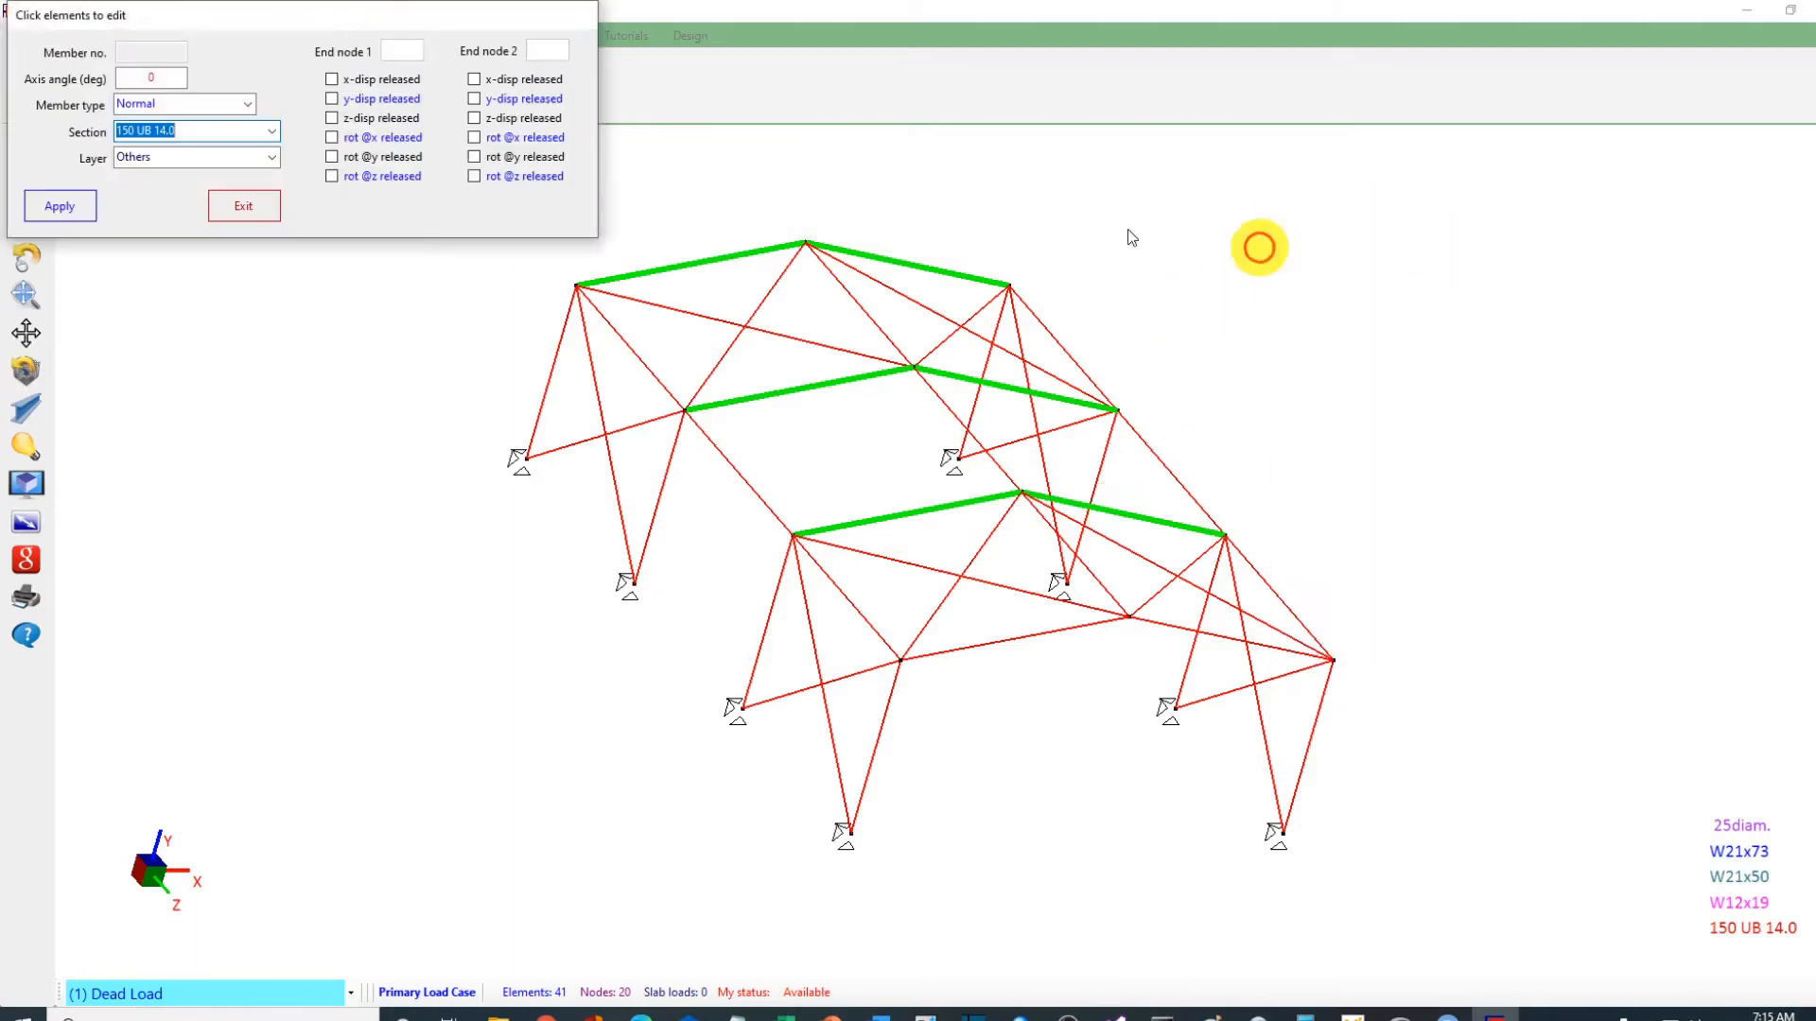
left_click(272, 132)
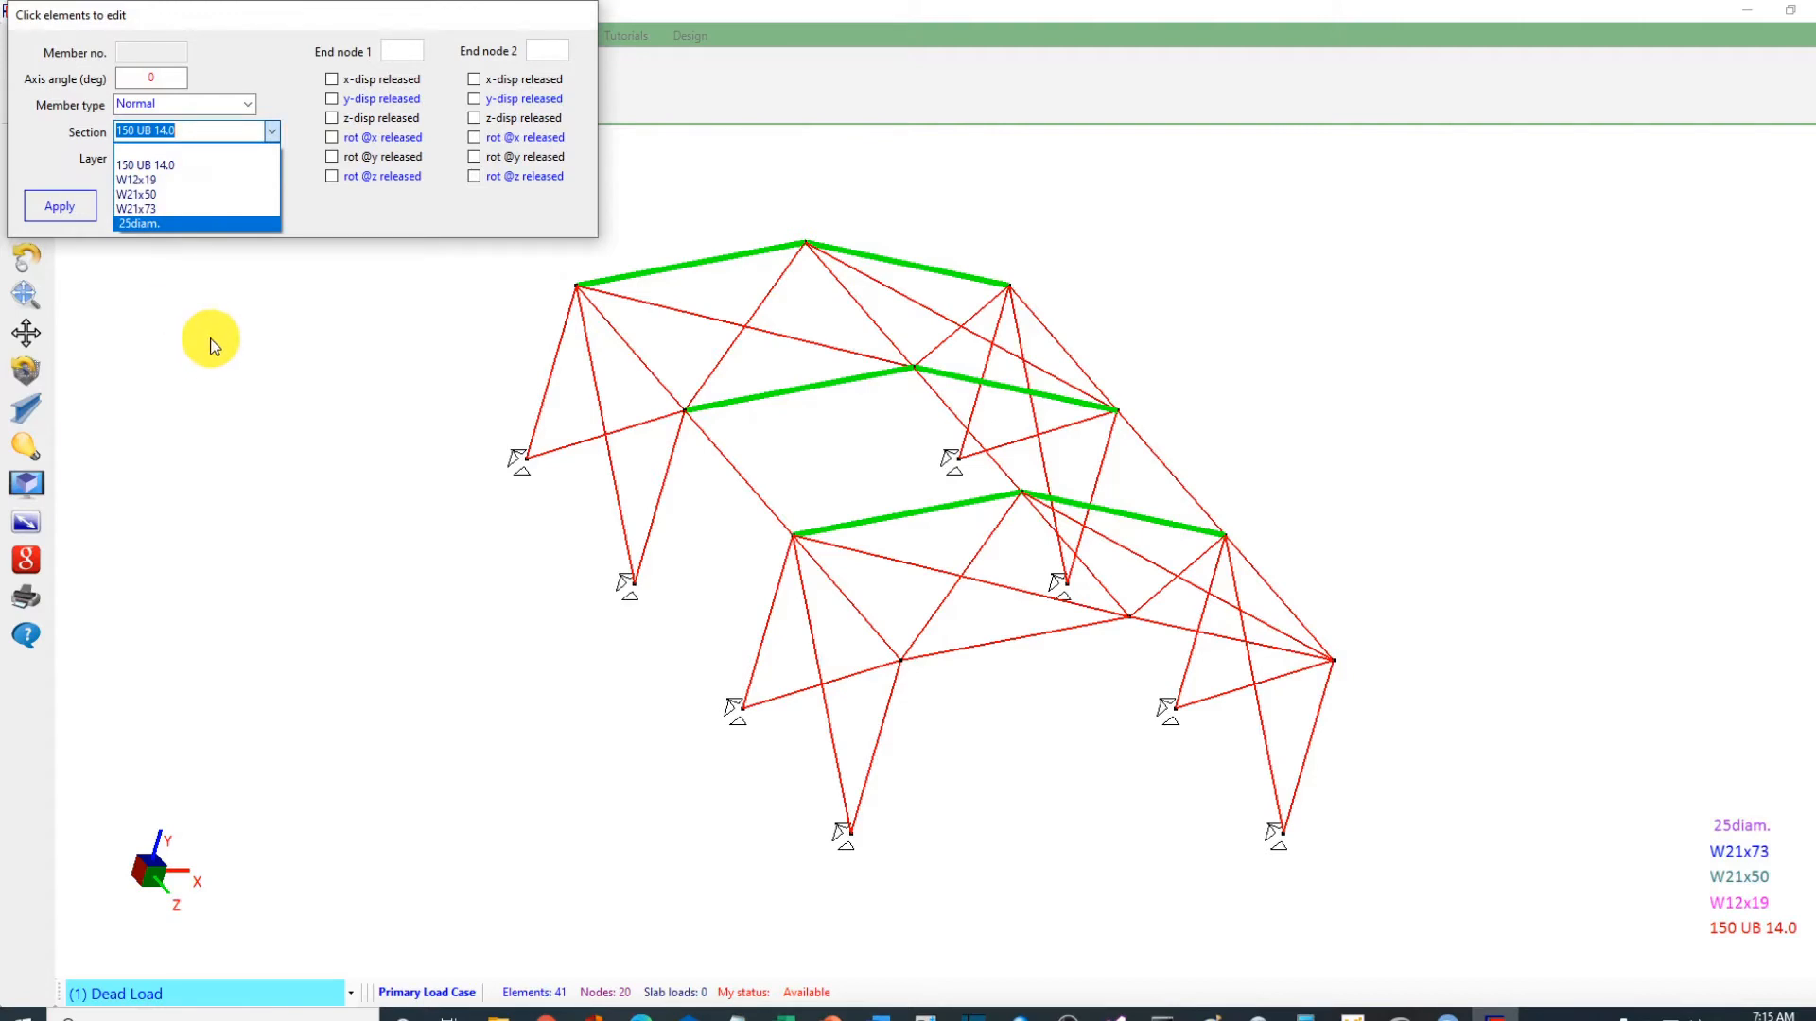
left_click(198, 208)
left_click(59, 206)
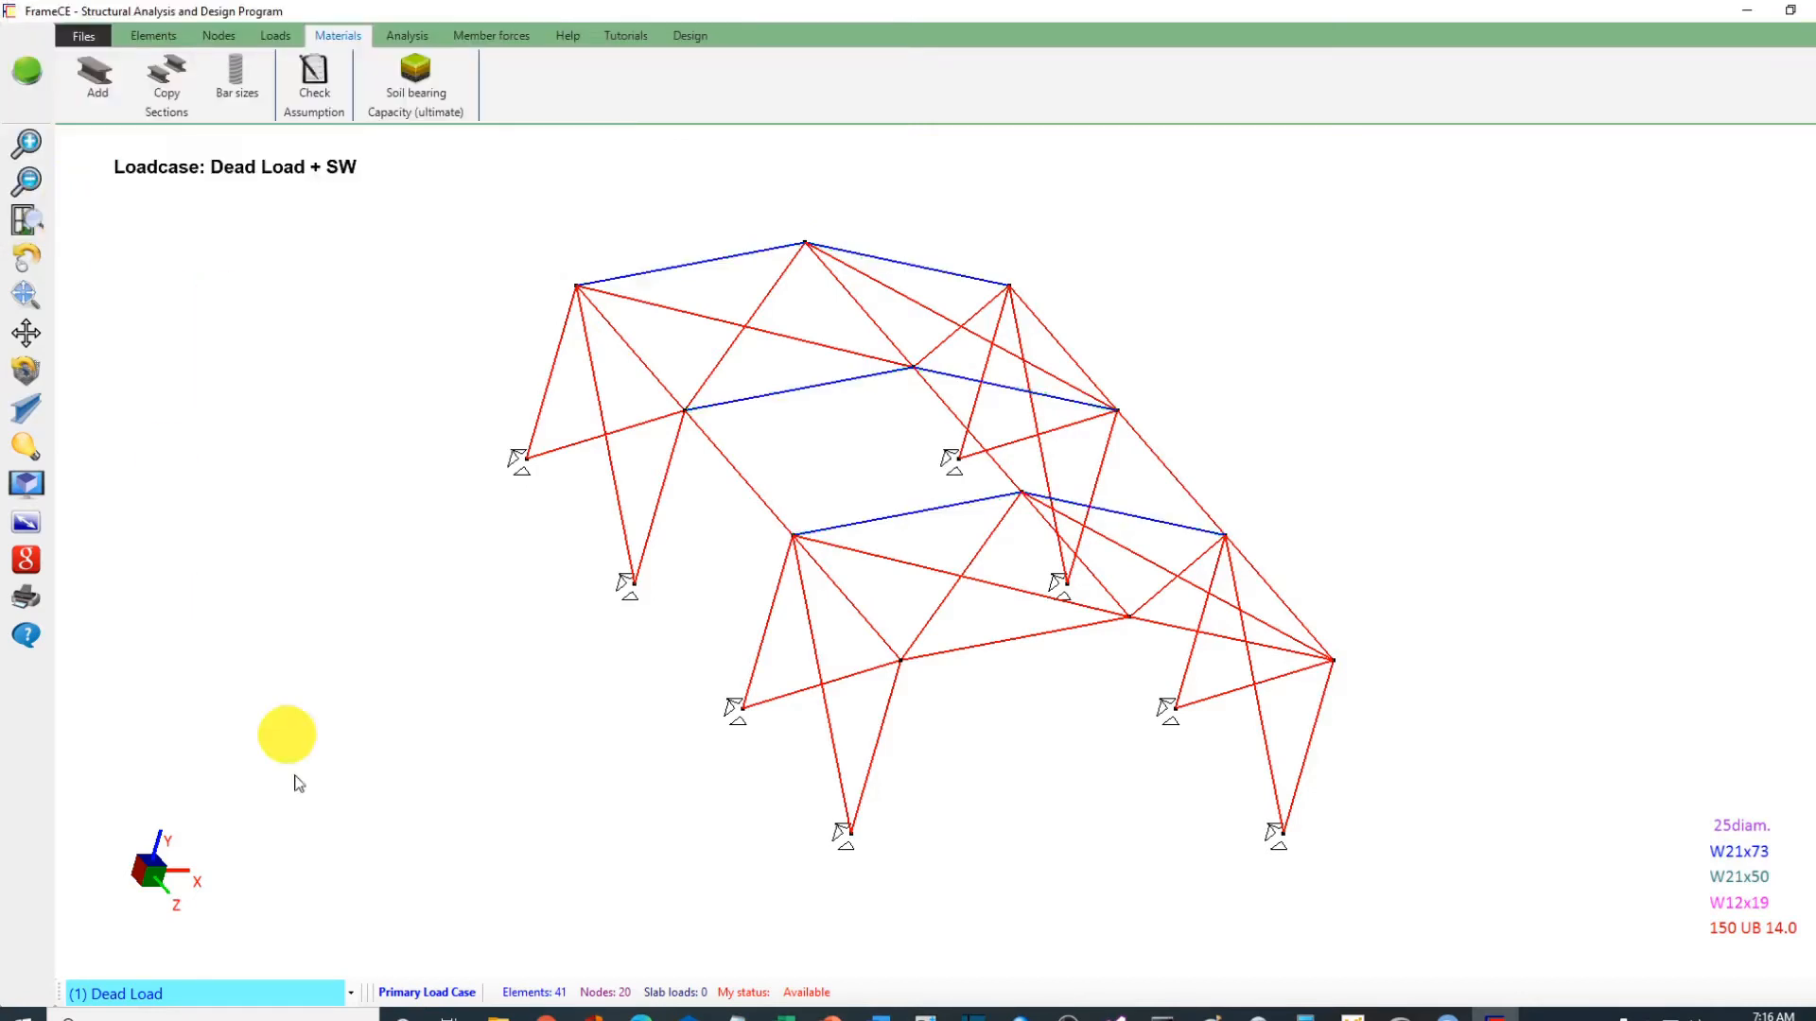
Step: Switch on 3D member viewing and assign the W21x50 section to all eight columns of the portal frames
left_click(25, 409)
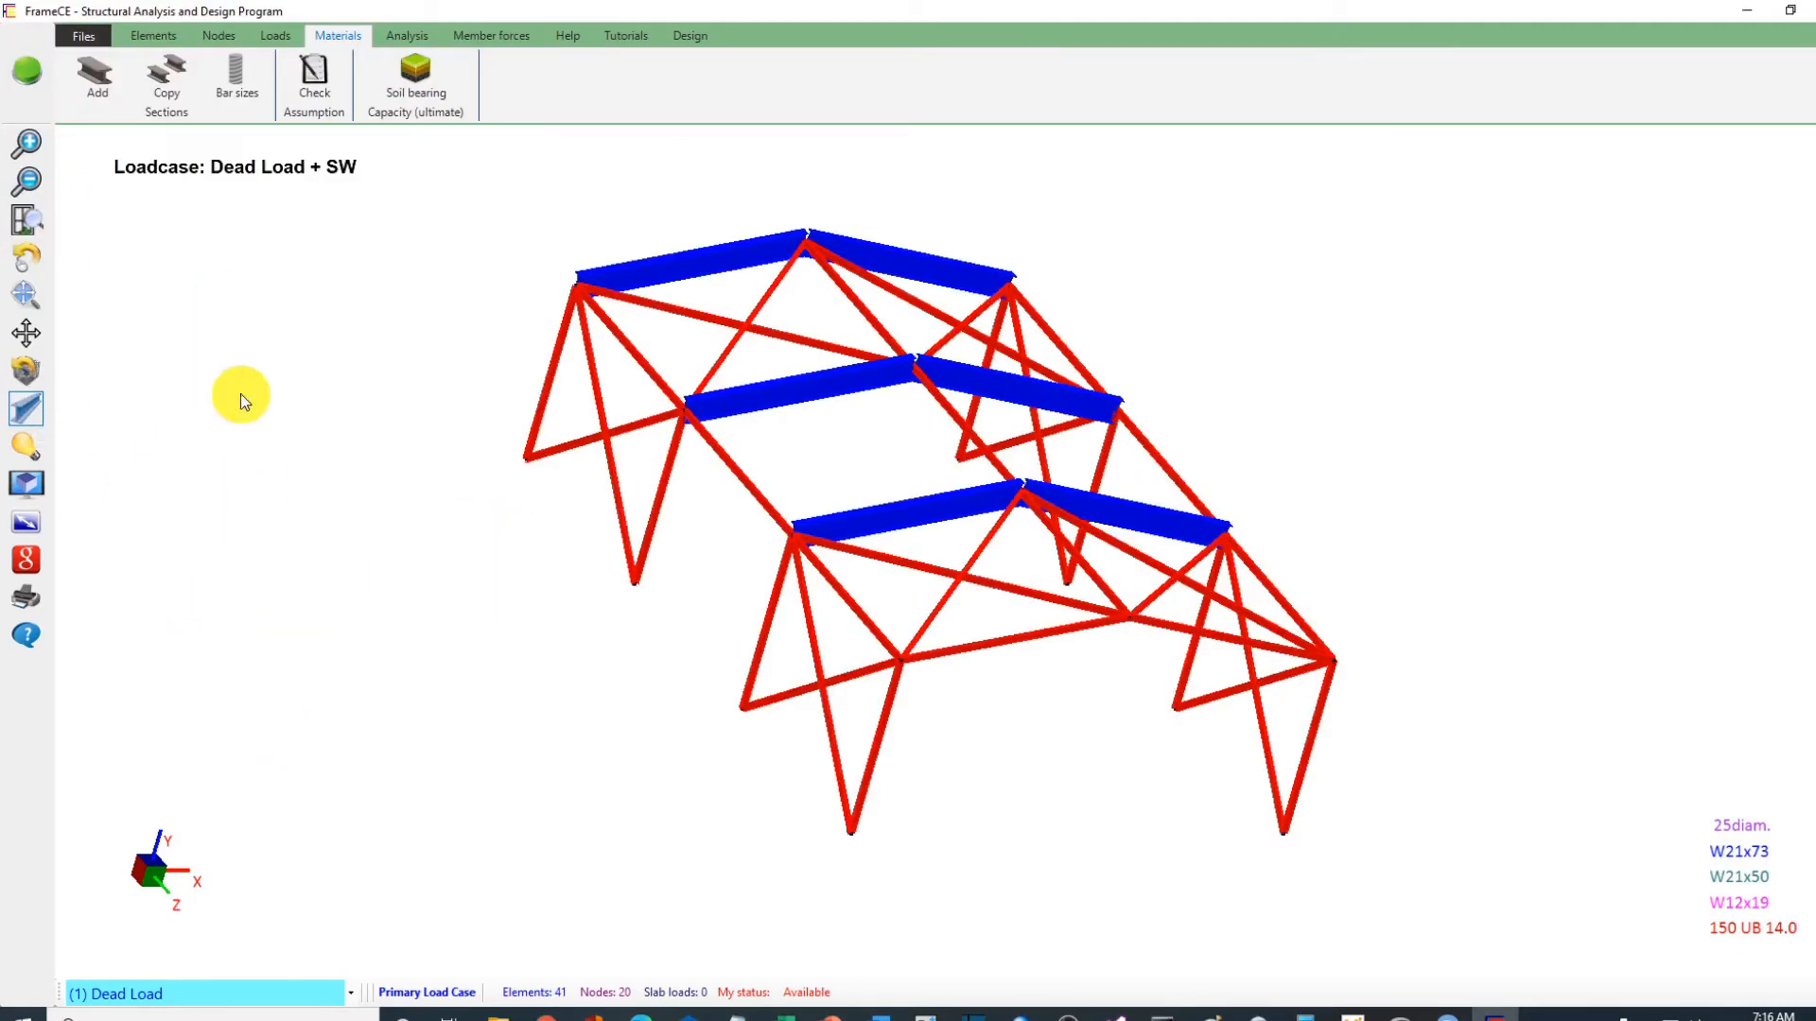
left_click(25, 261)
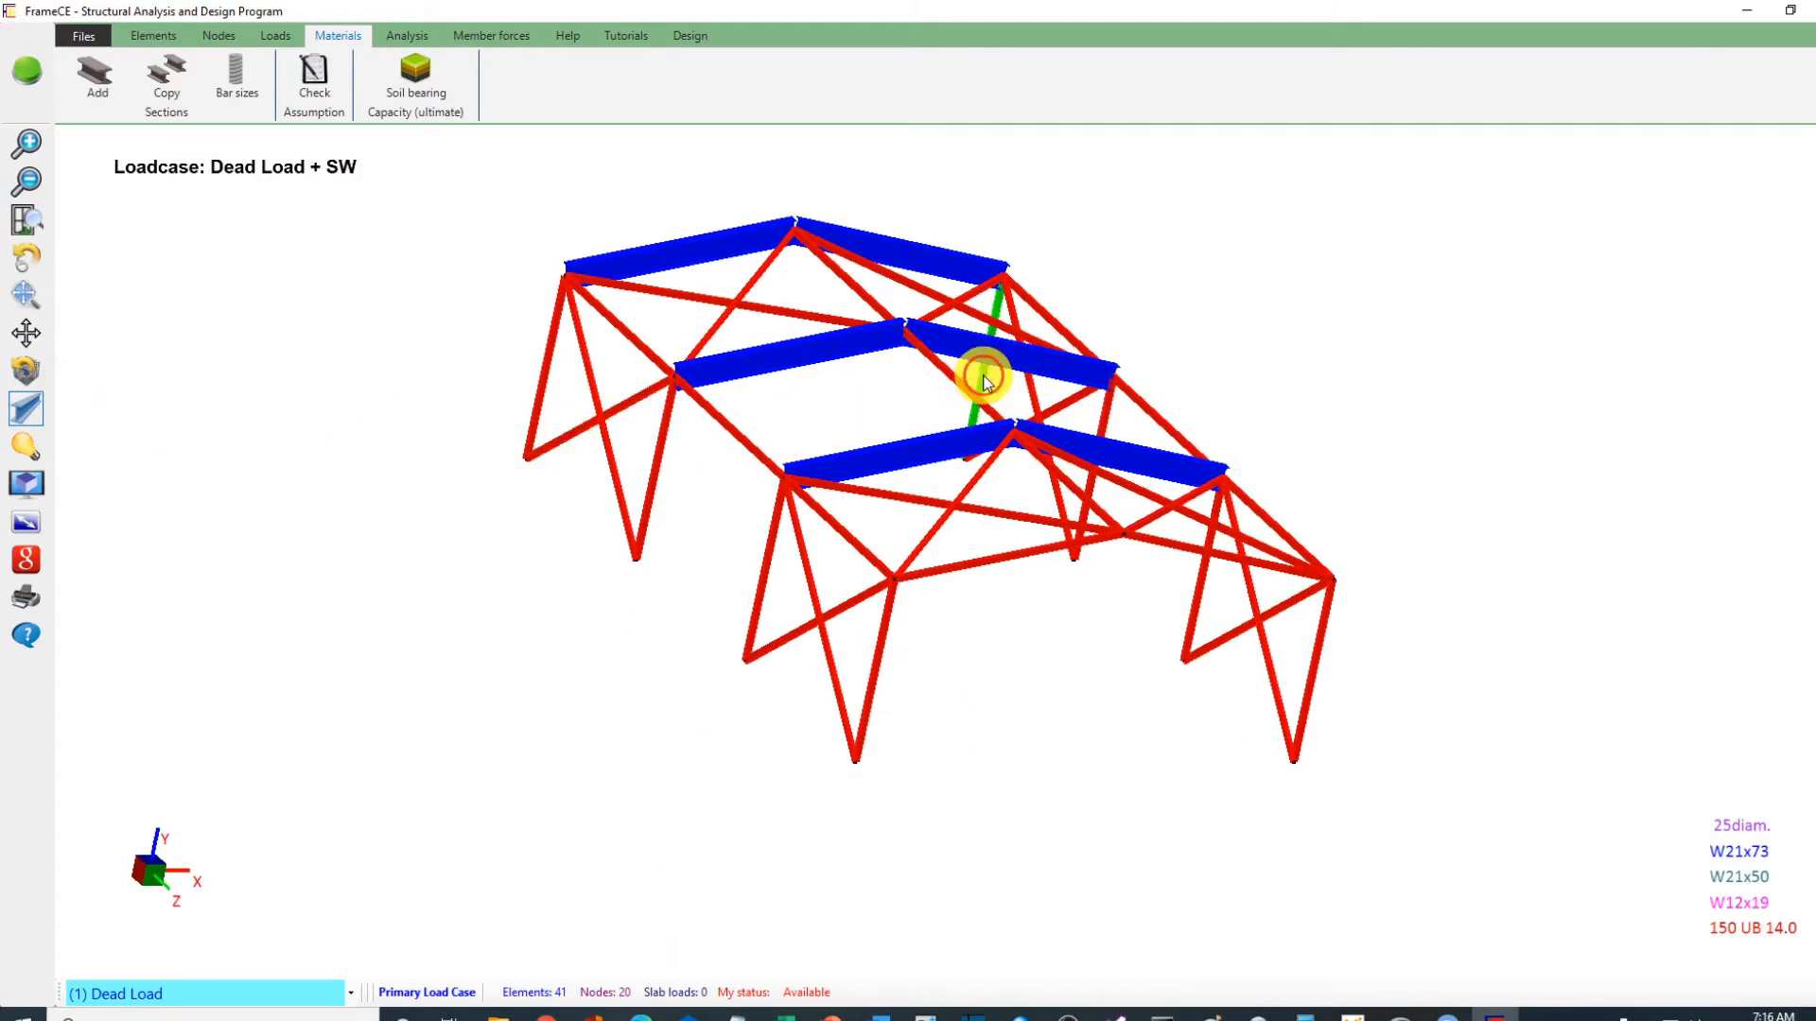
left_click(544, 369)
left_click(659, 436)
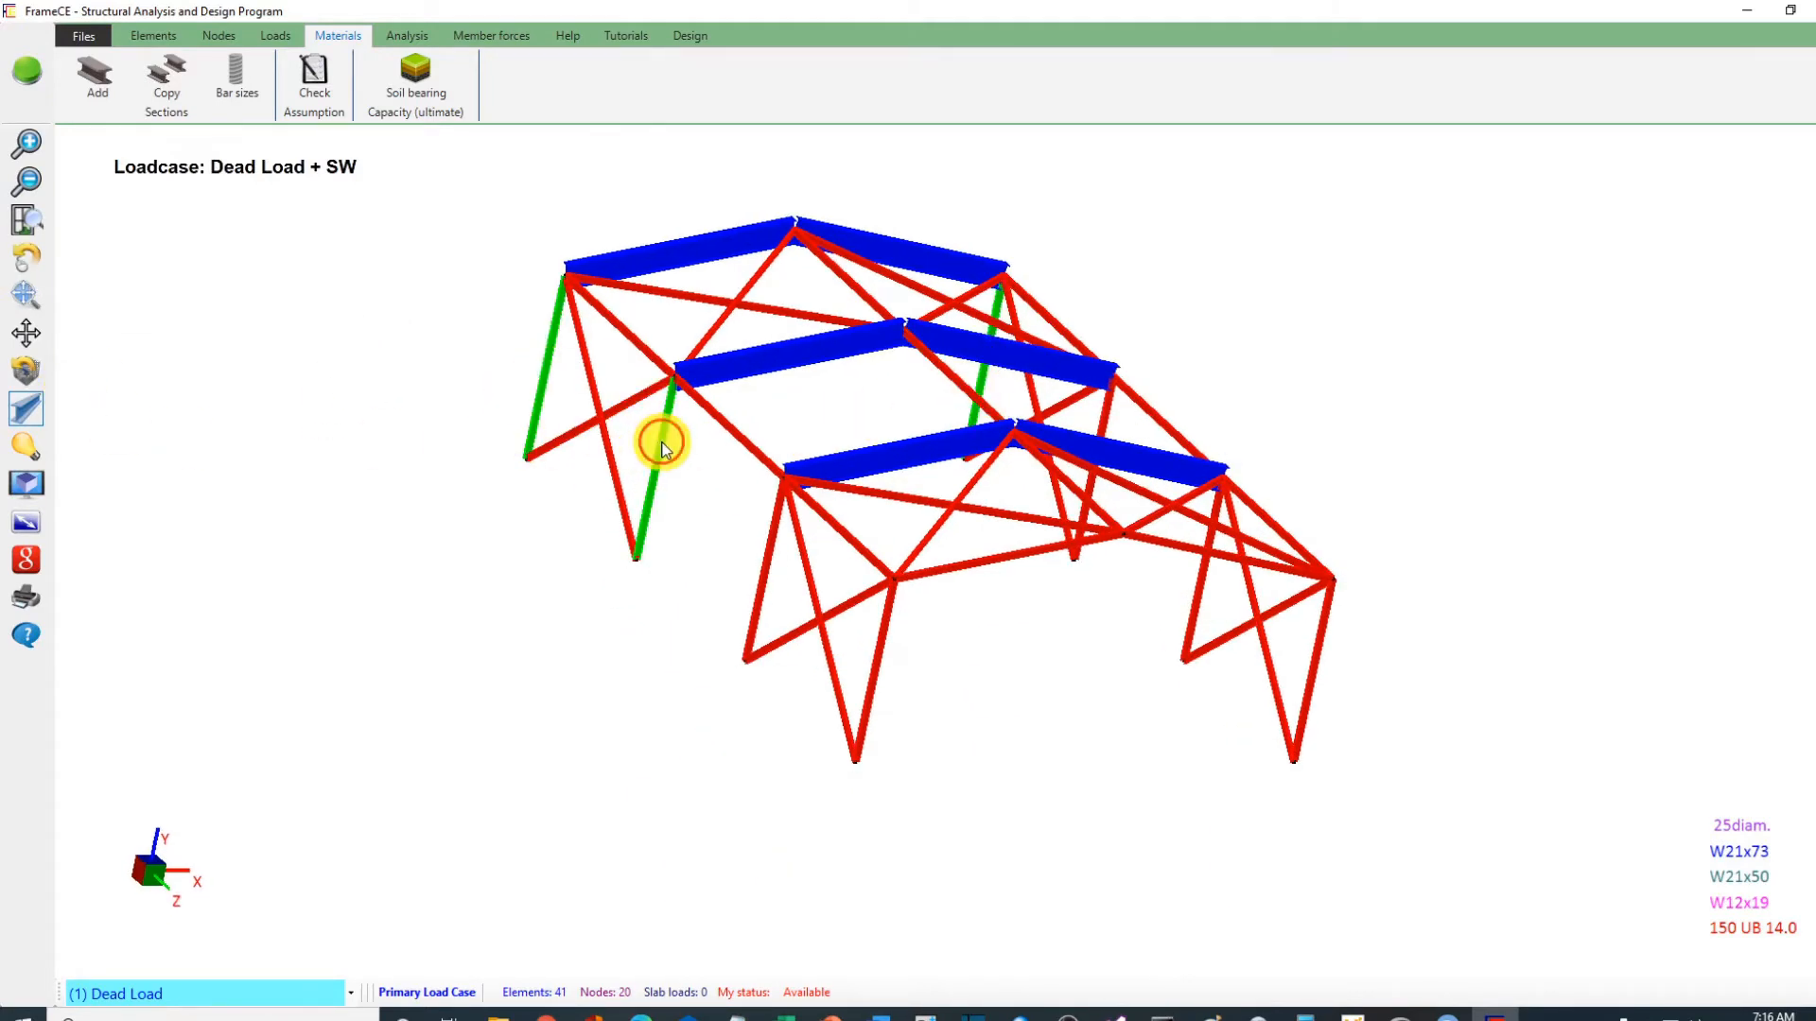
left_click(1108, 397)
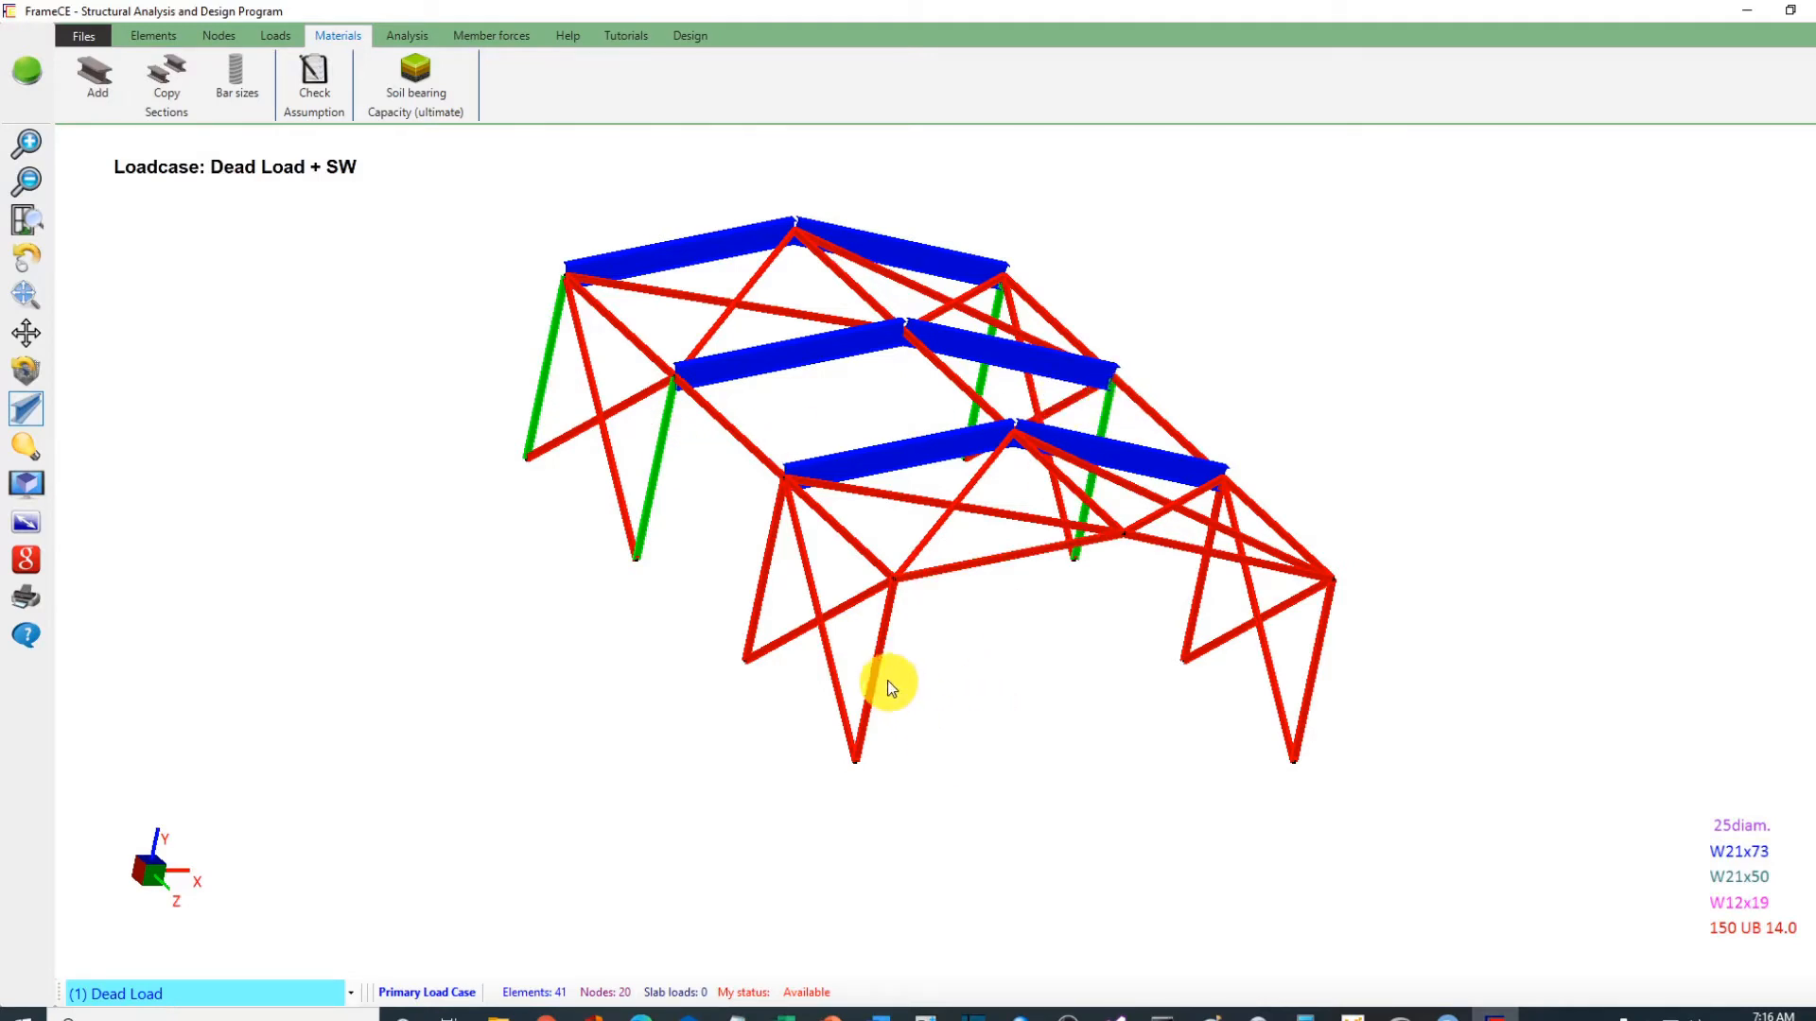
left_click(766, 581)
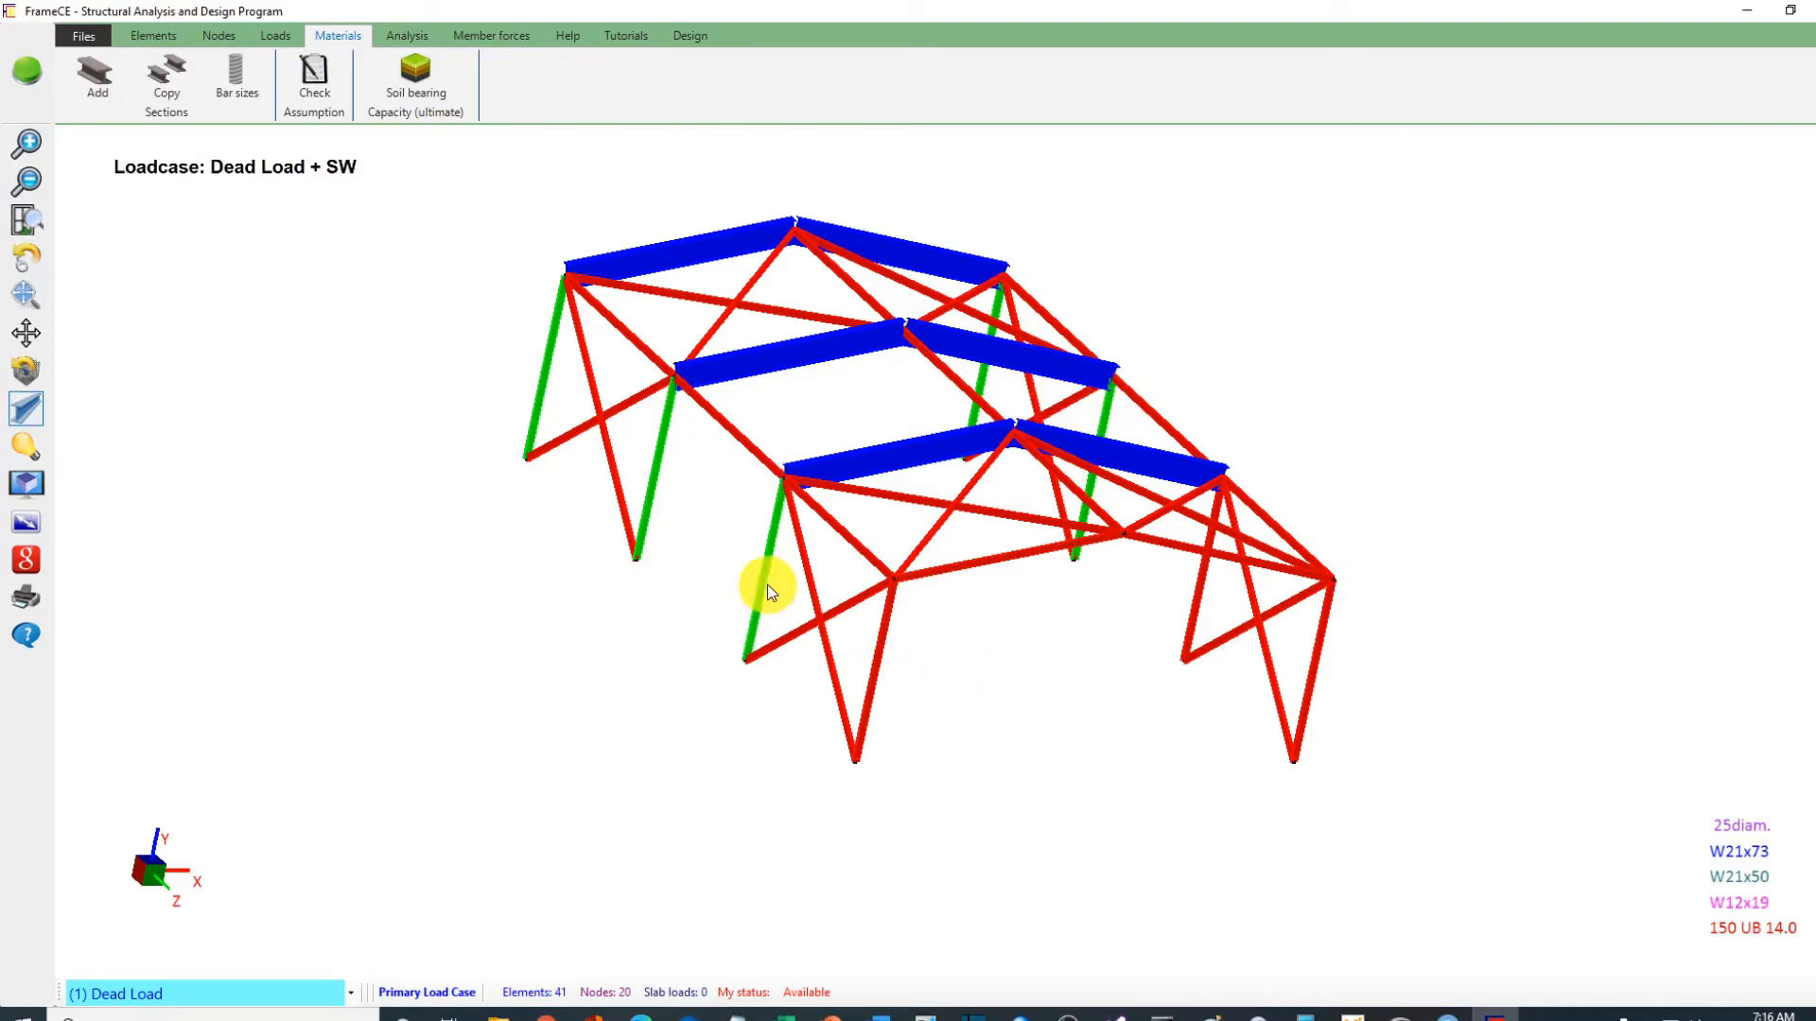
left_click(871, 654)
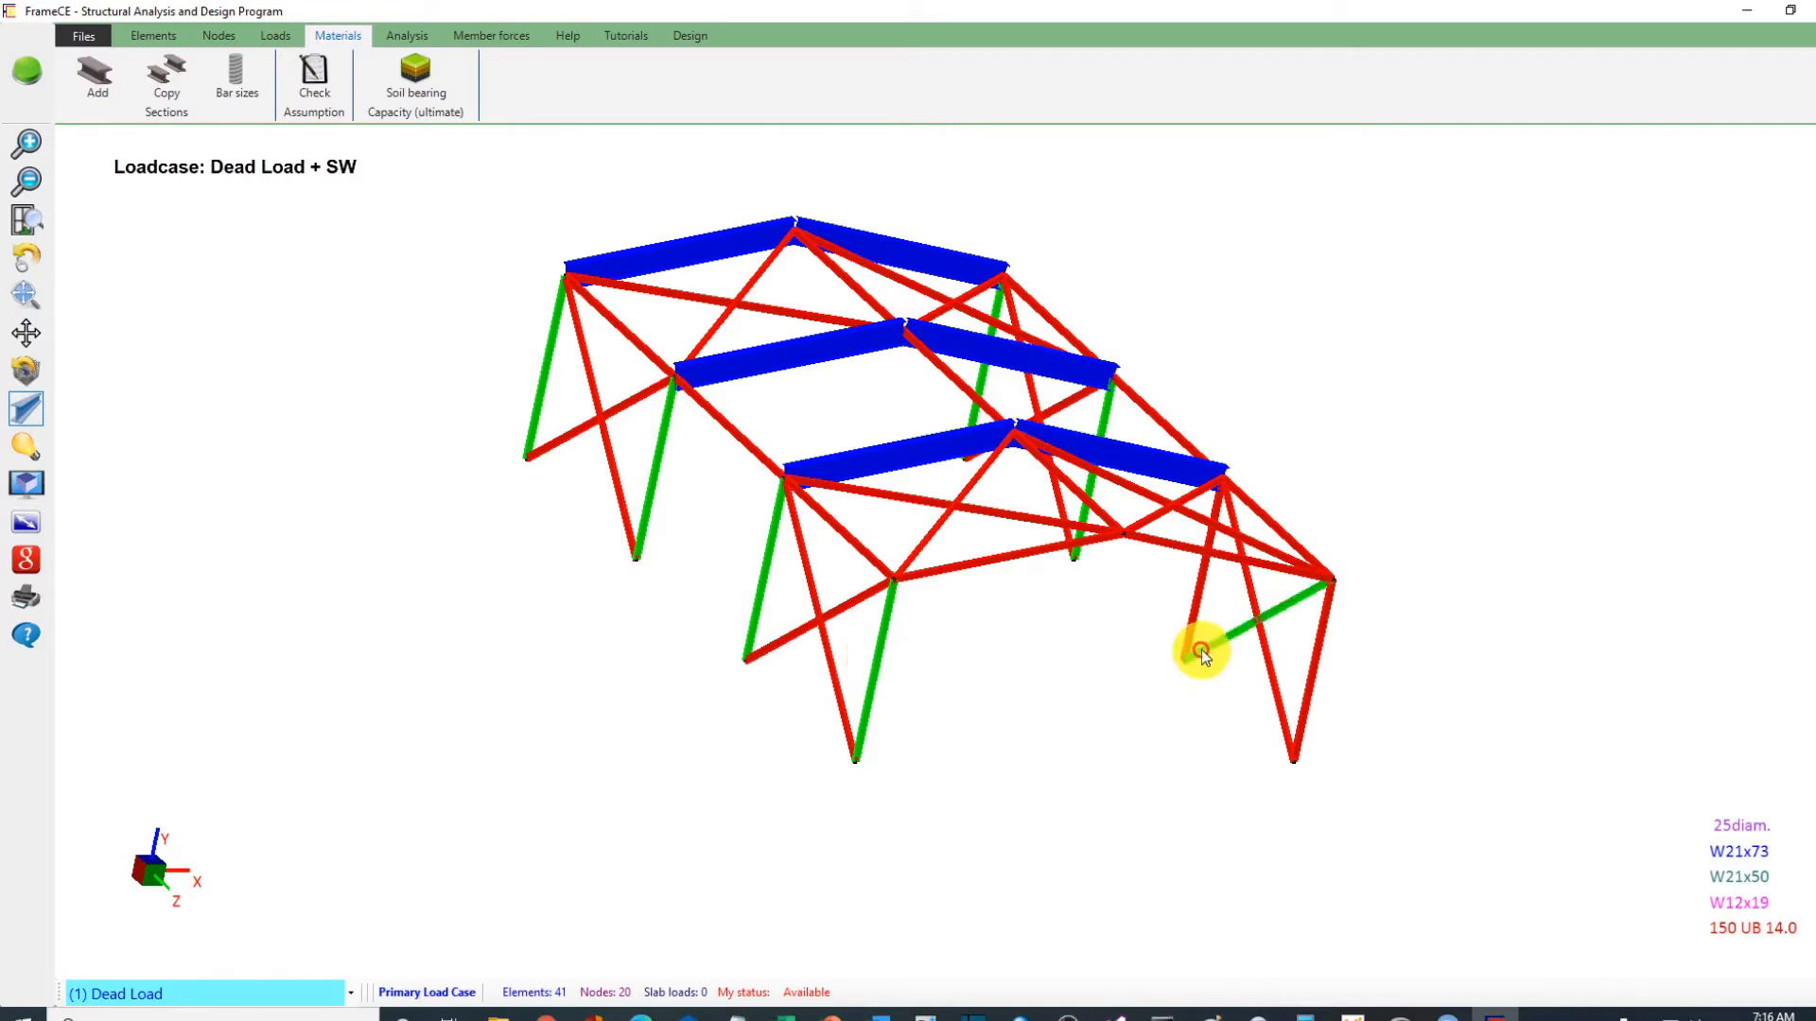
left_click(1193, 619)
left_click(1309, 683)
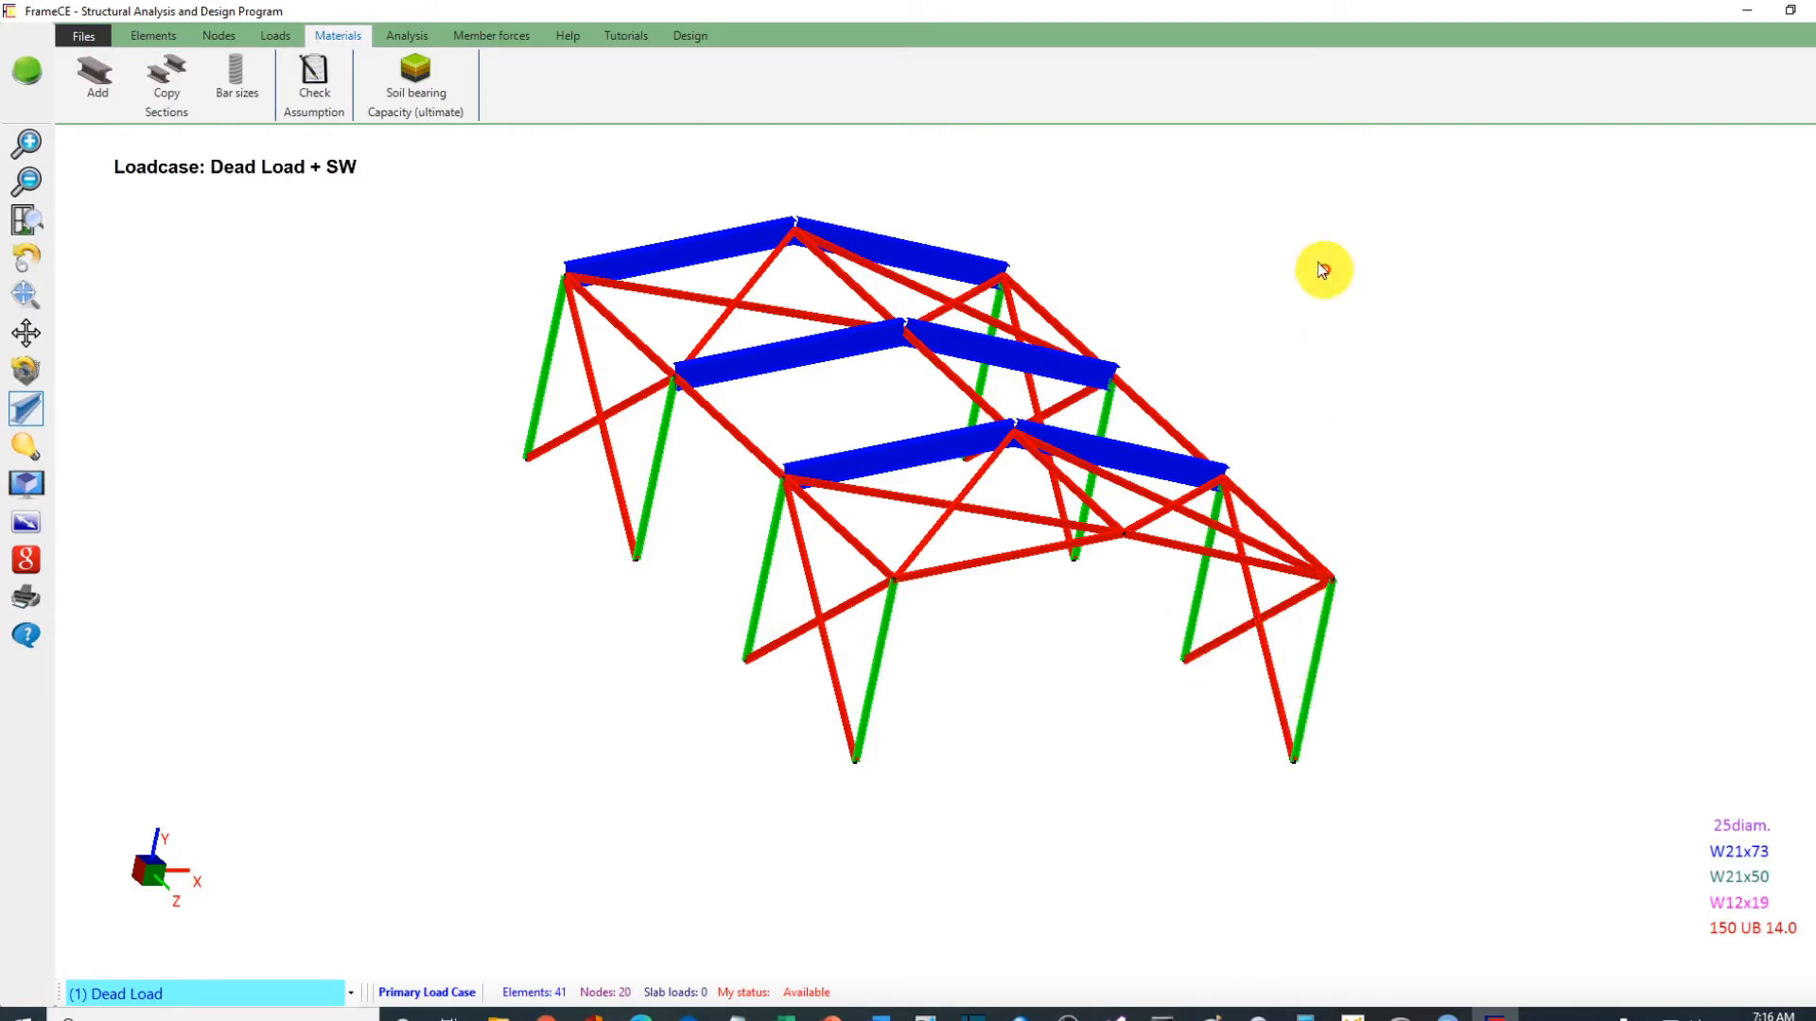
right_click(1306, 229)
left_click(1339, 247)
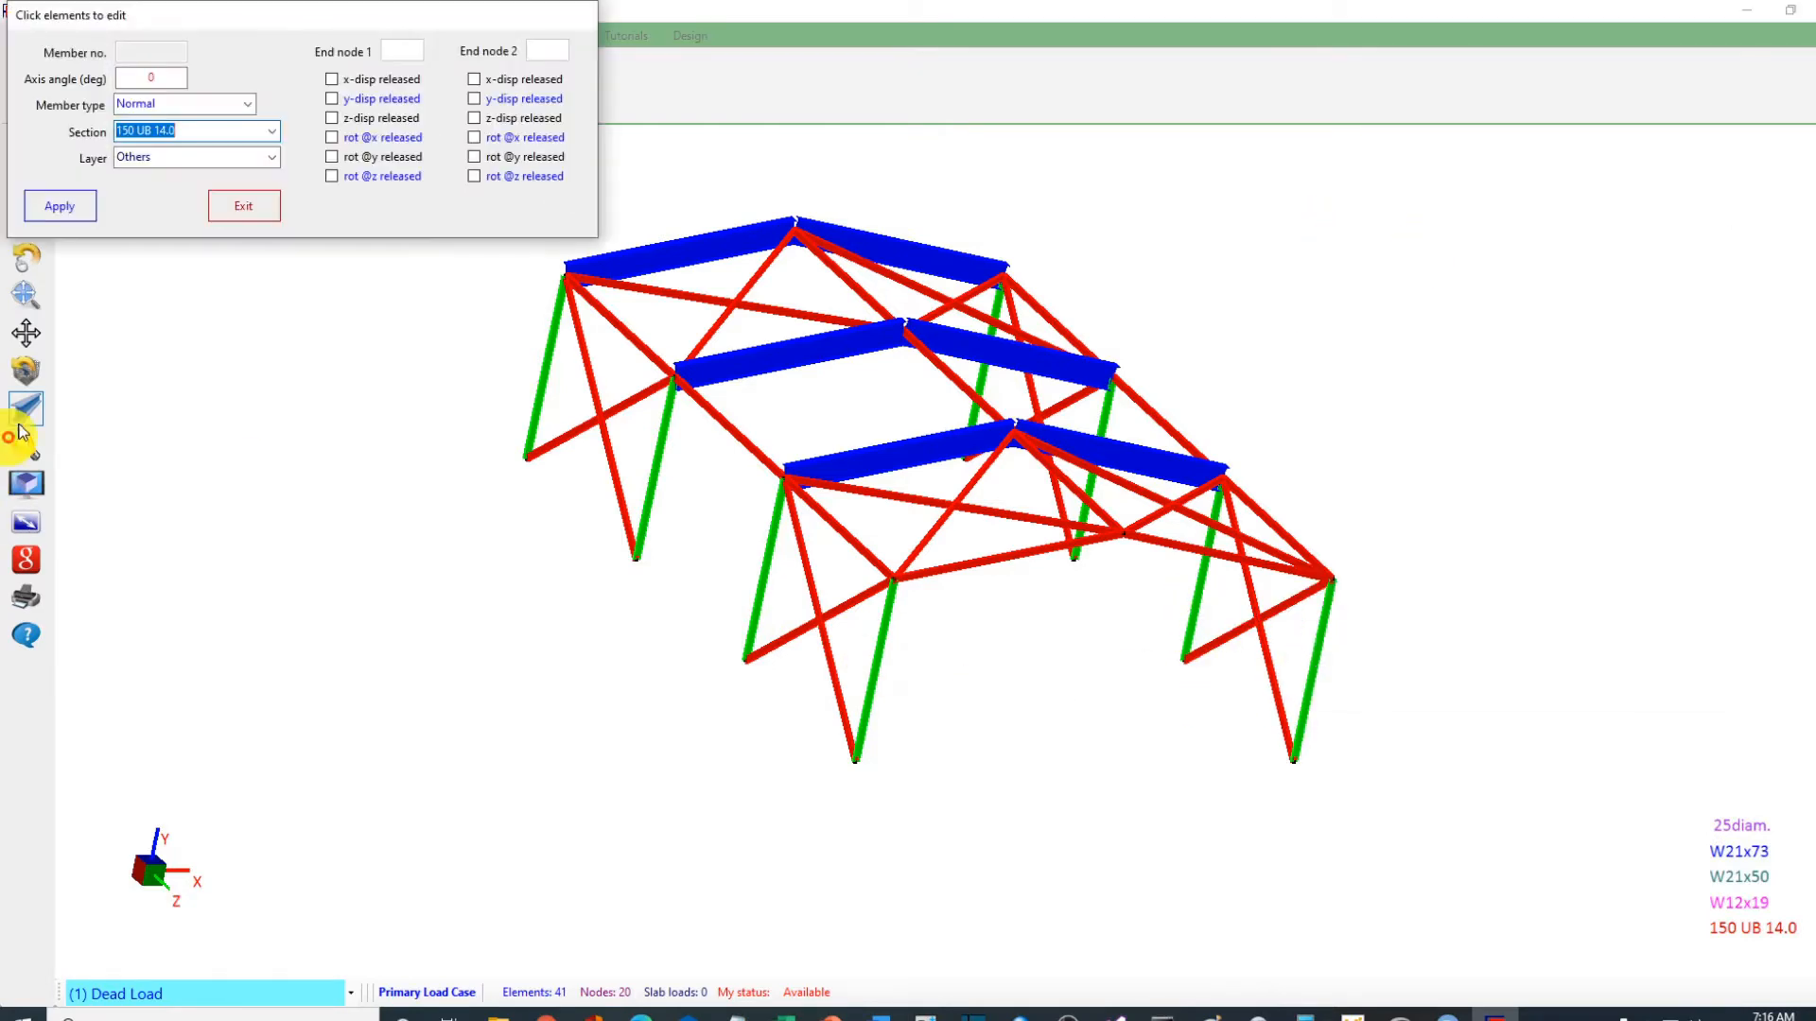
left_click(275, 130)
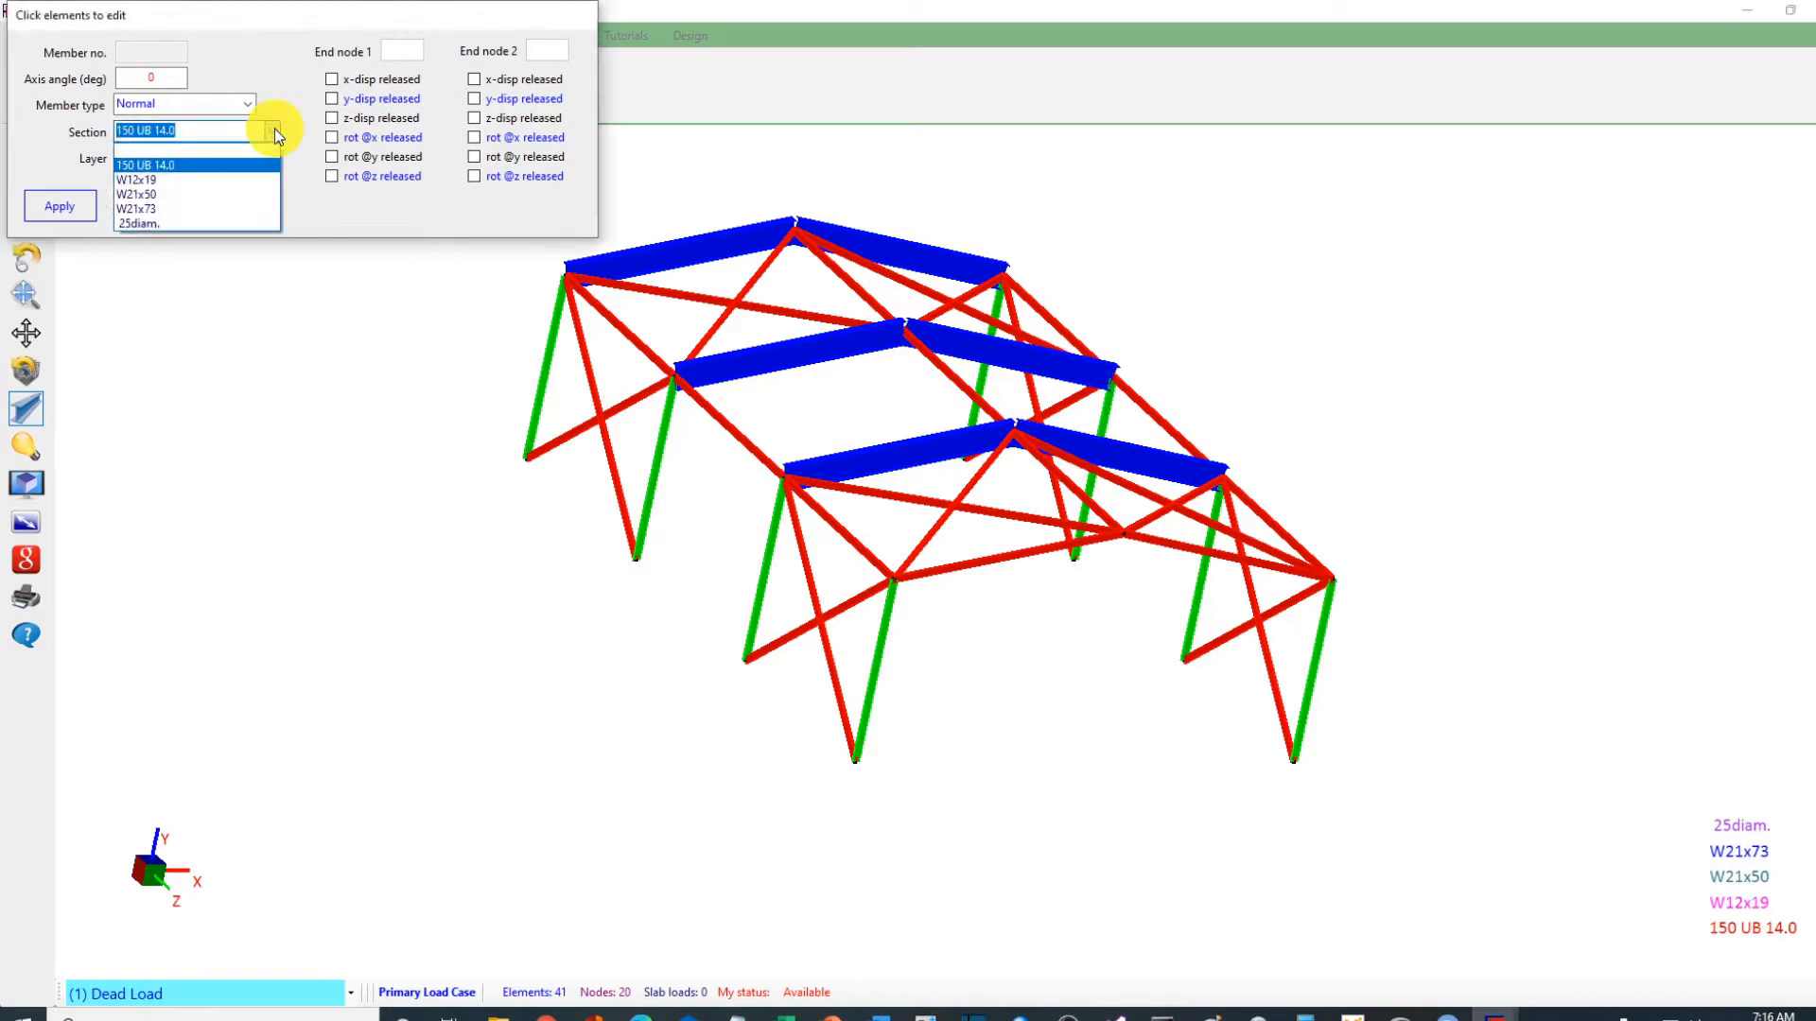
left_click(161, 195)
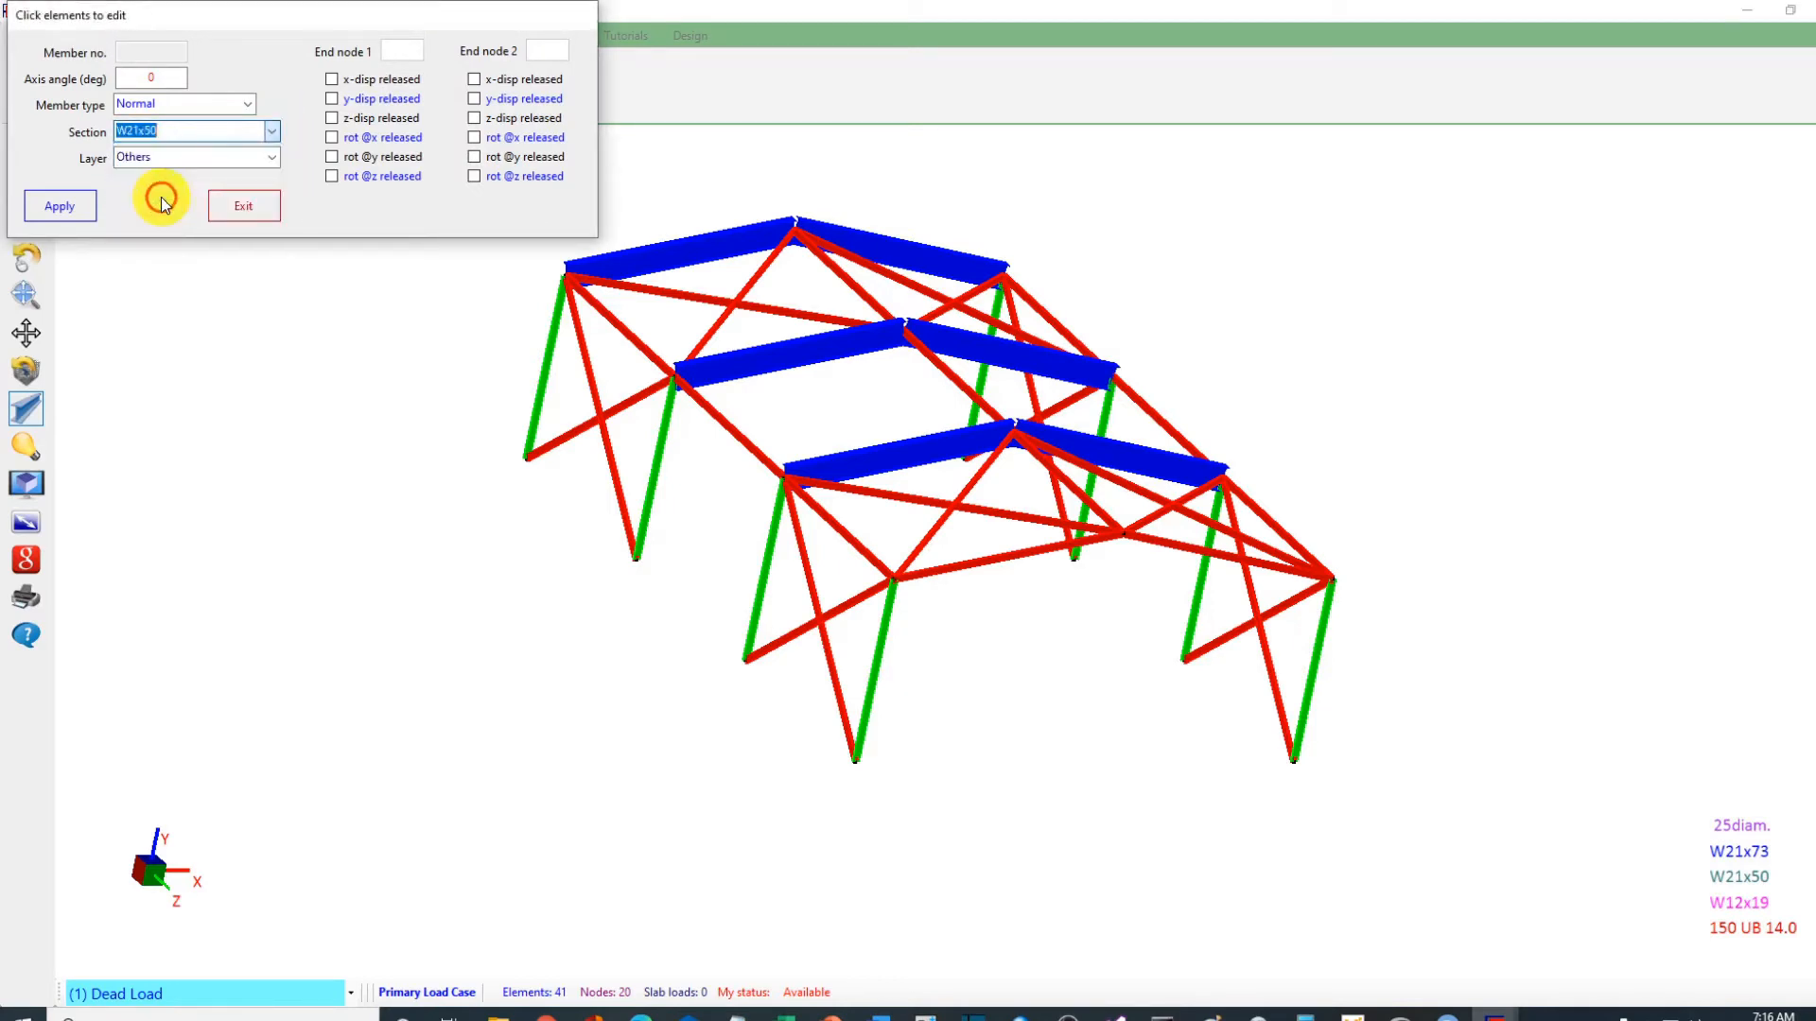
left_click(57, 205)
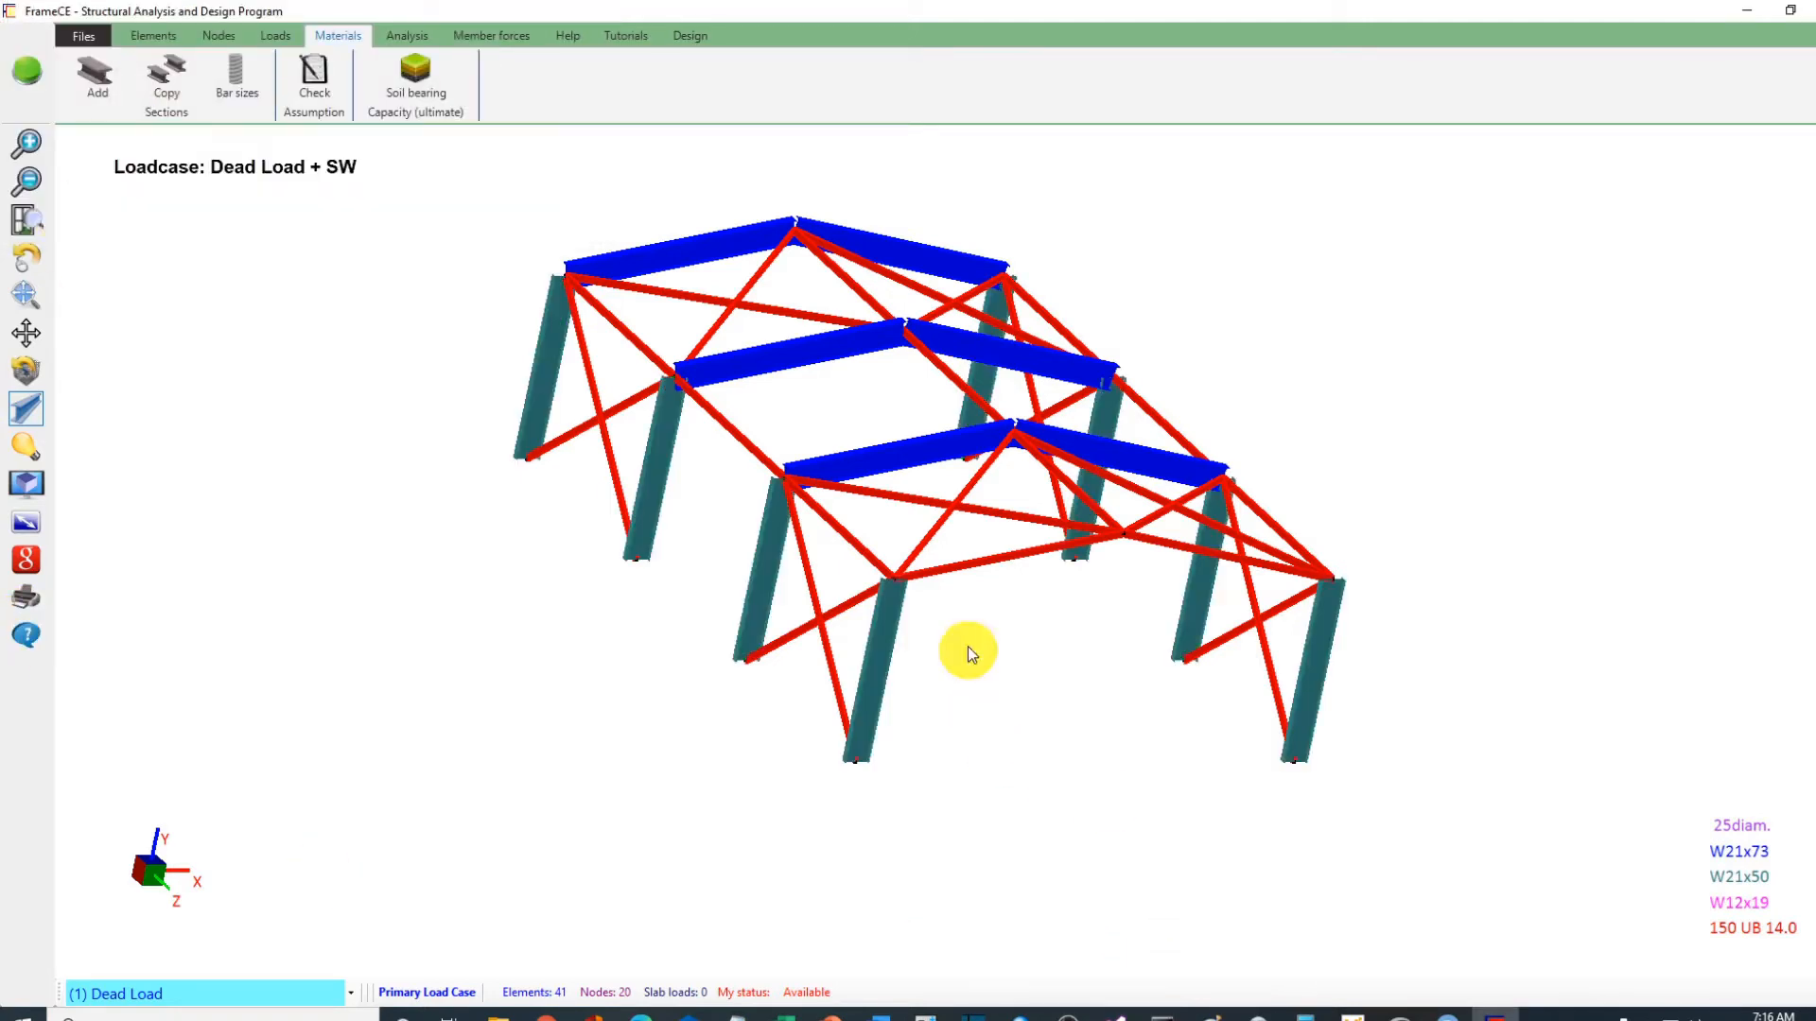
Step: Assign the W21x73 section to the two rafters of the front portal frame
left_click(979, 564)
left_click(1167, 542)
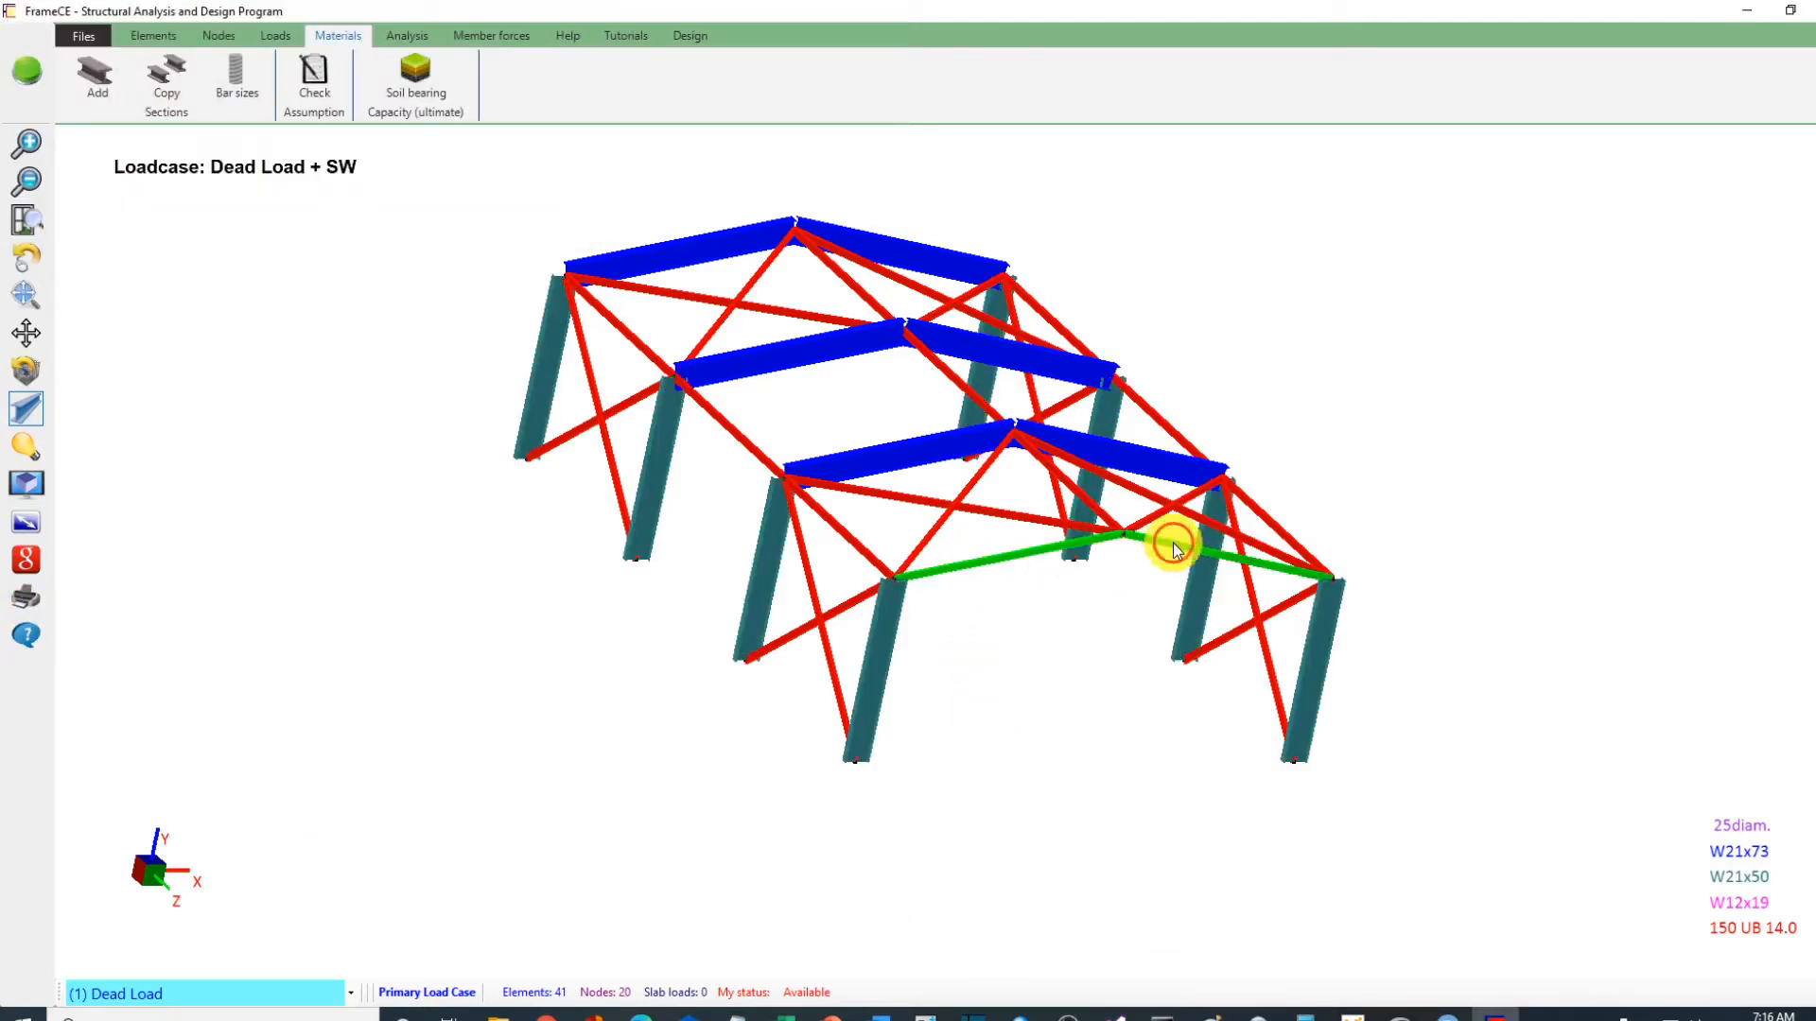
right_click(1303, 255)
left_click(1388, 276)
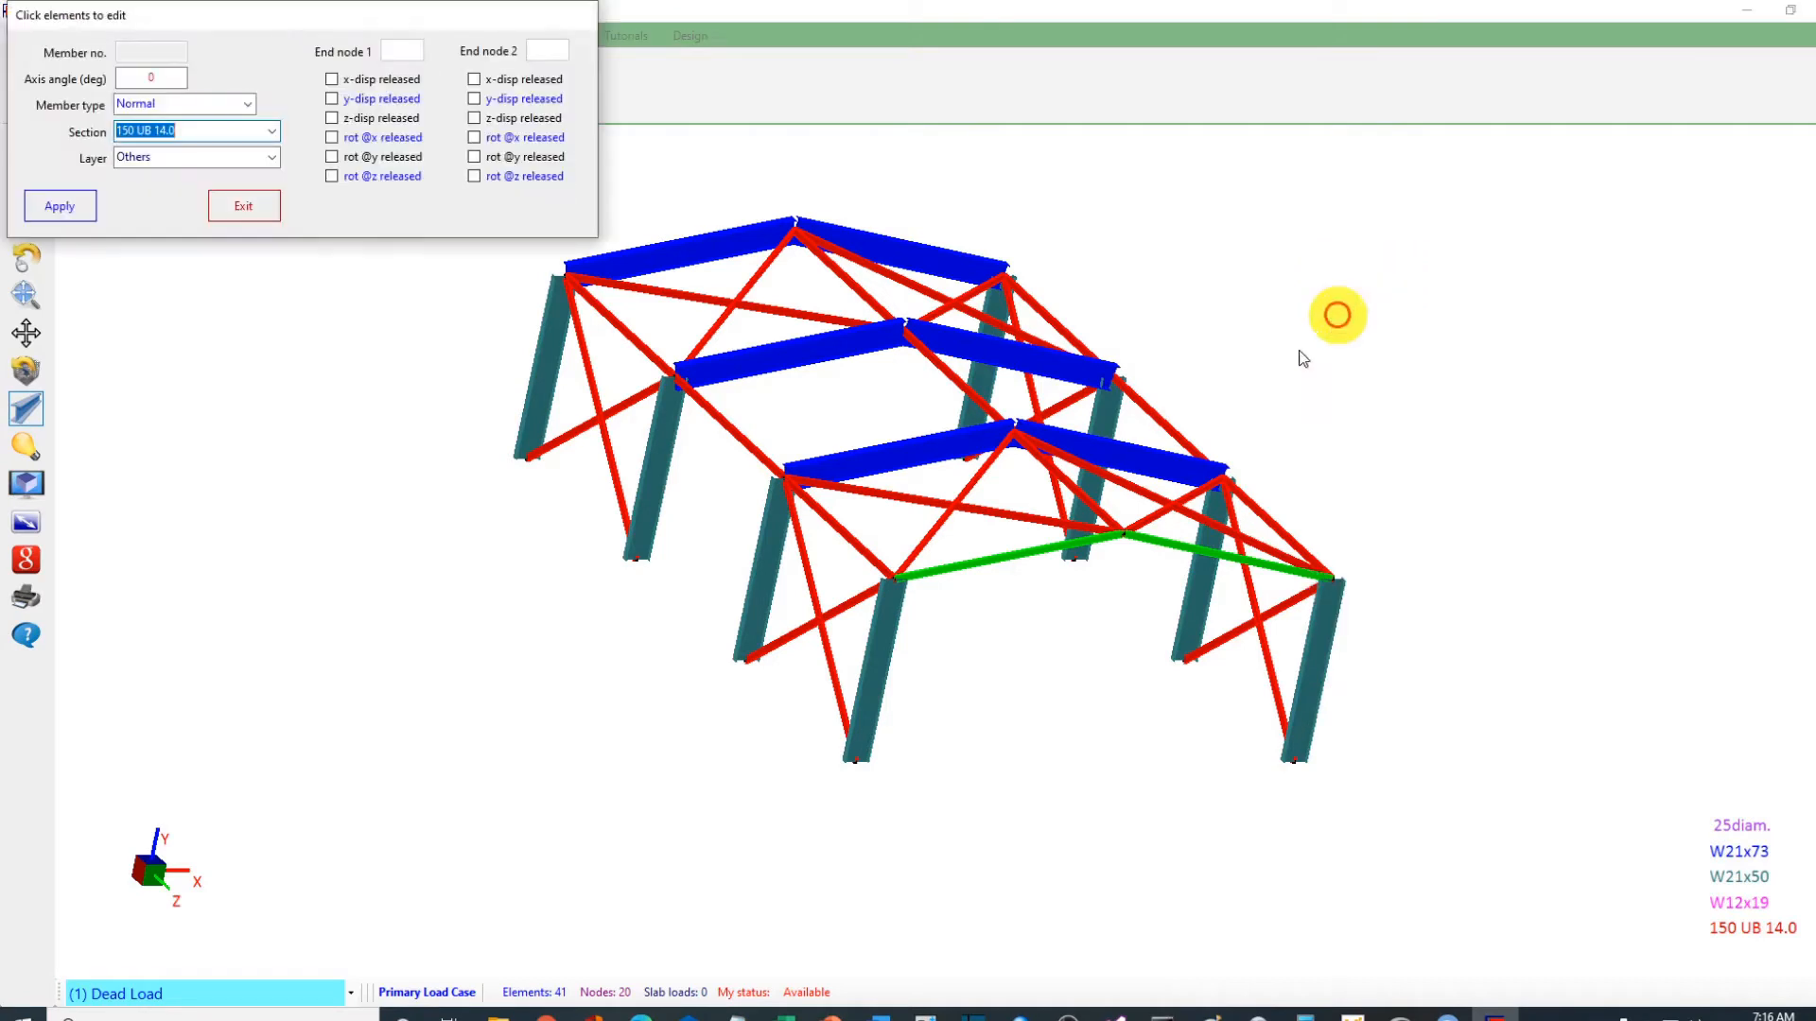
left_click(271, 130)
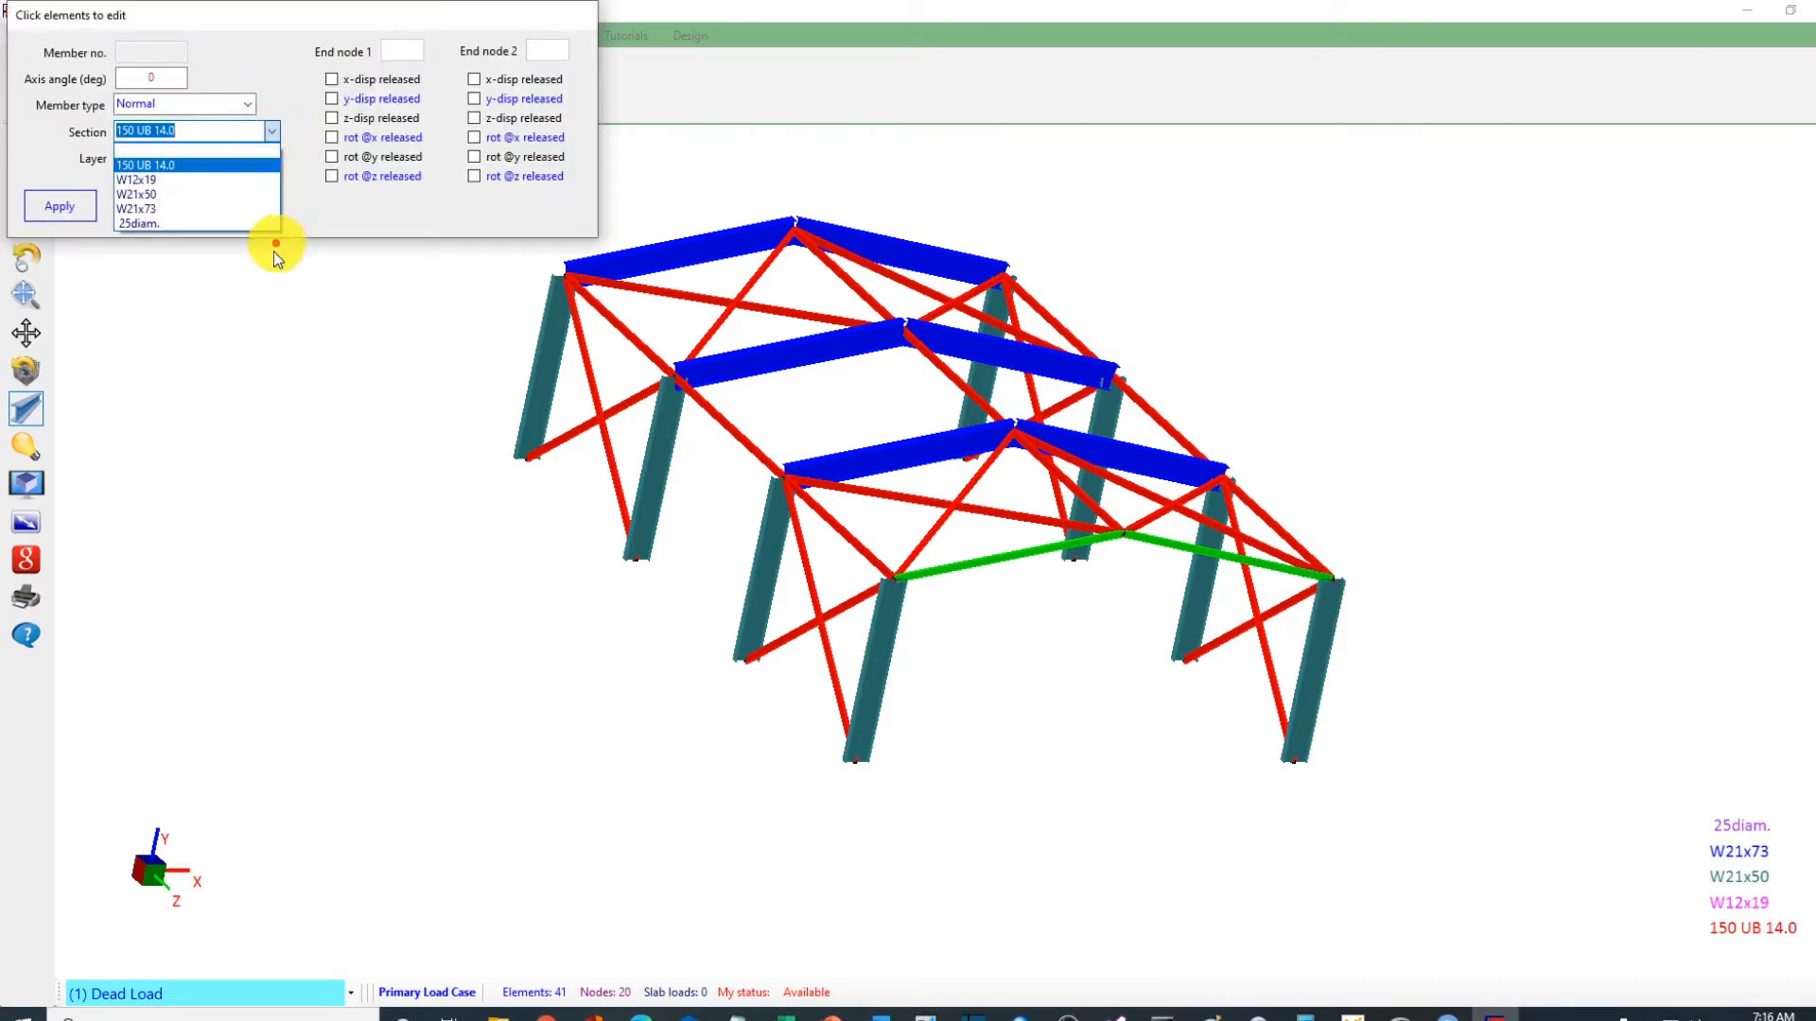
left_click(139, 209)
left_click(68, 204)
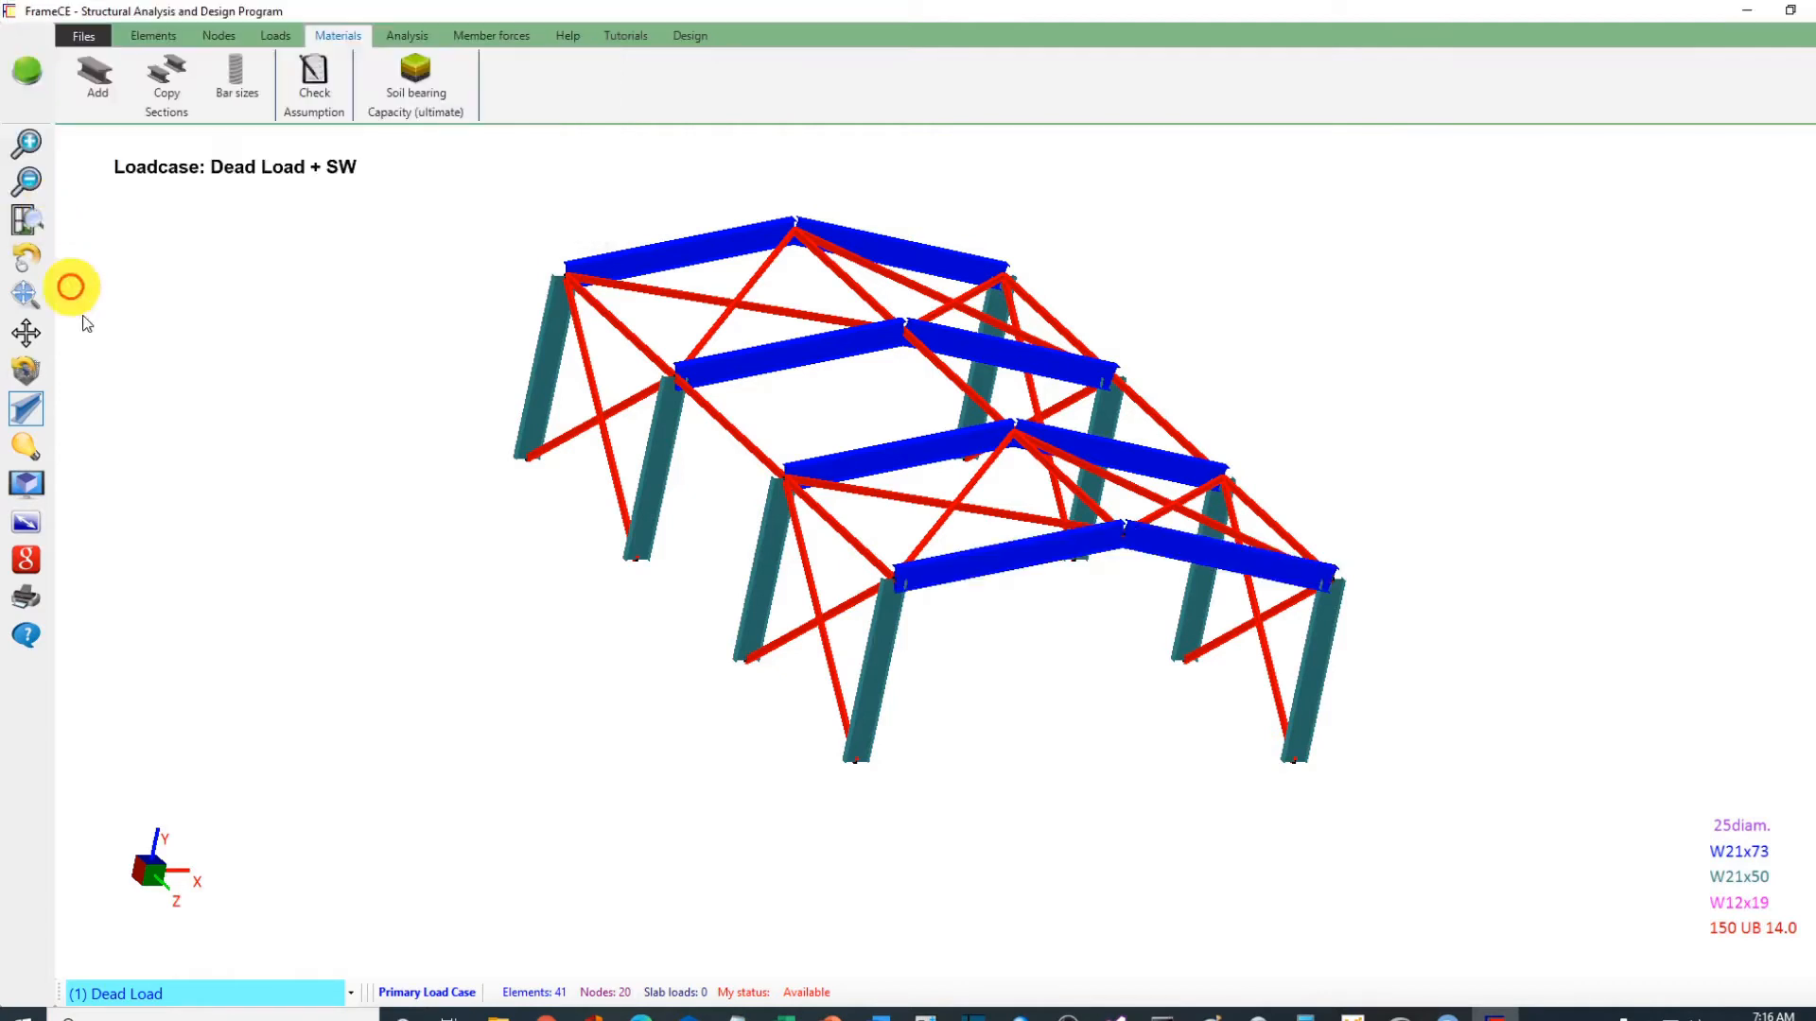
Step: Assign the W12x19 section to all nine longitudinal eave and ridge members connecting the portal frames
left_click(711, 409)
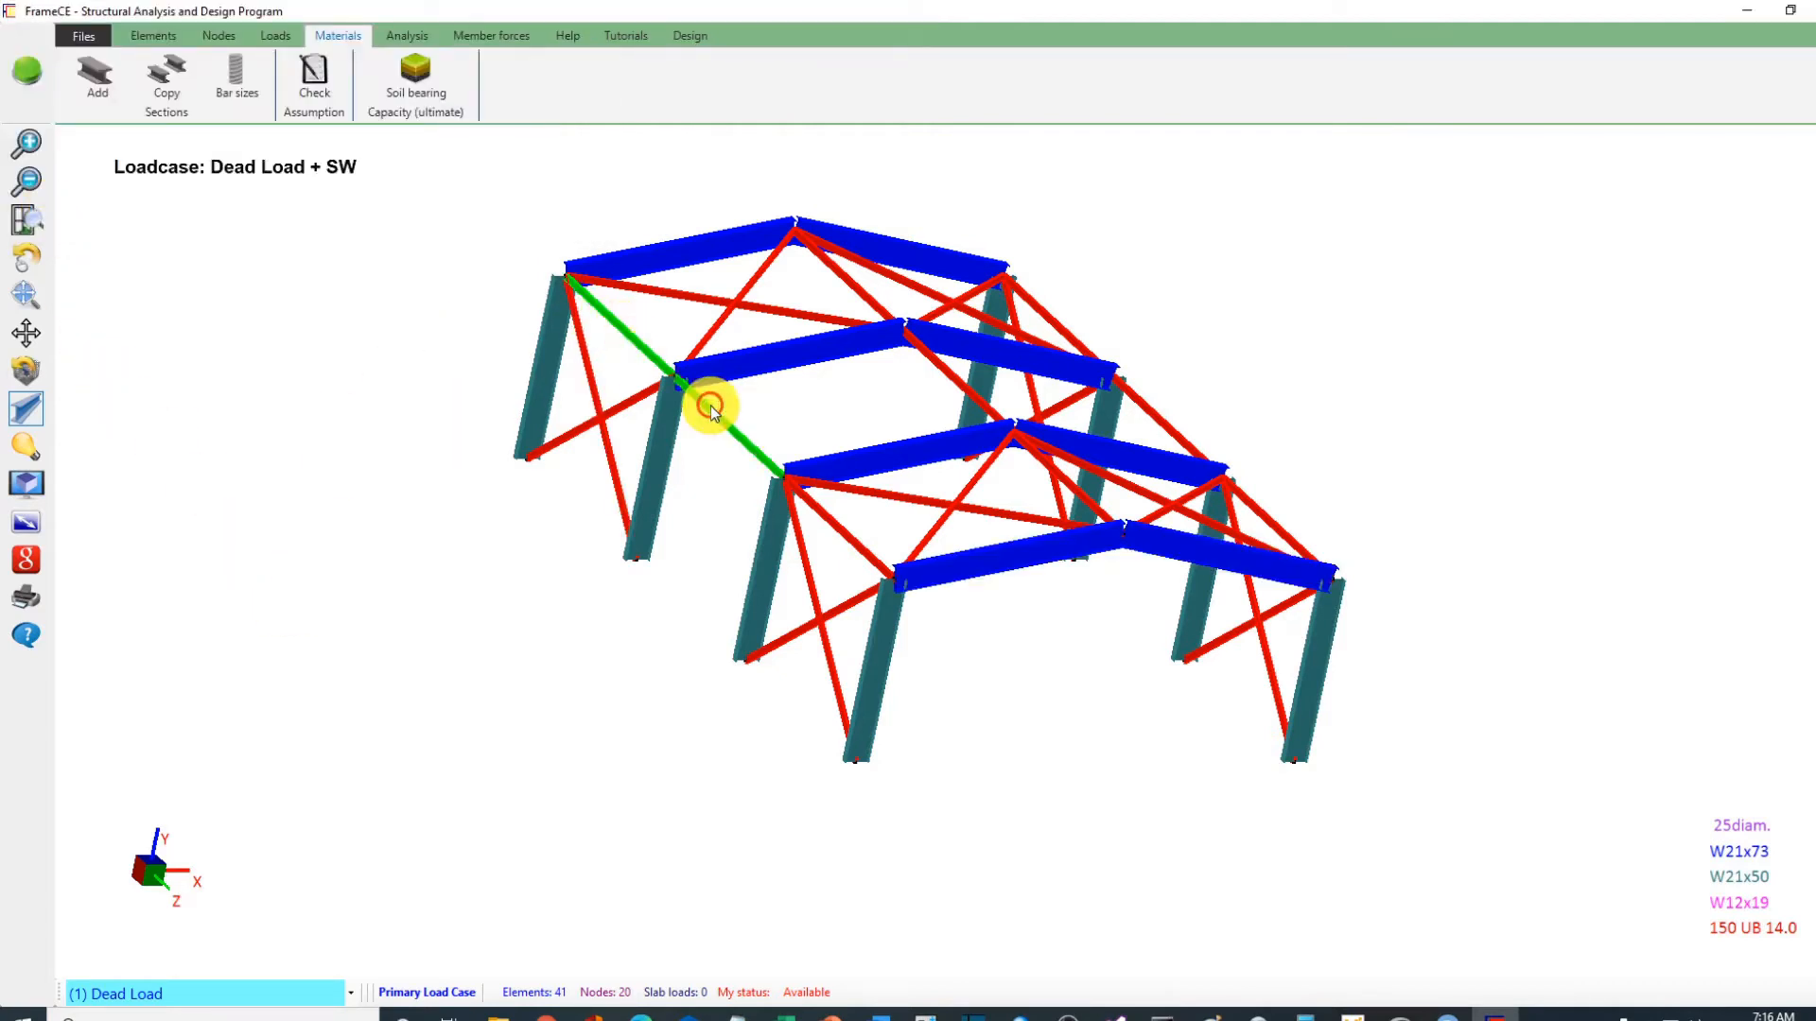
left_click(831, 520)
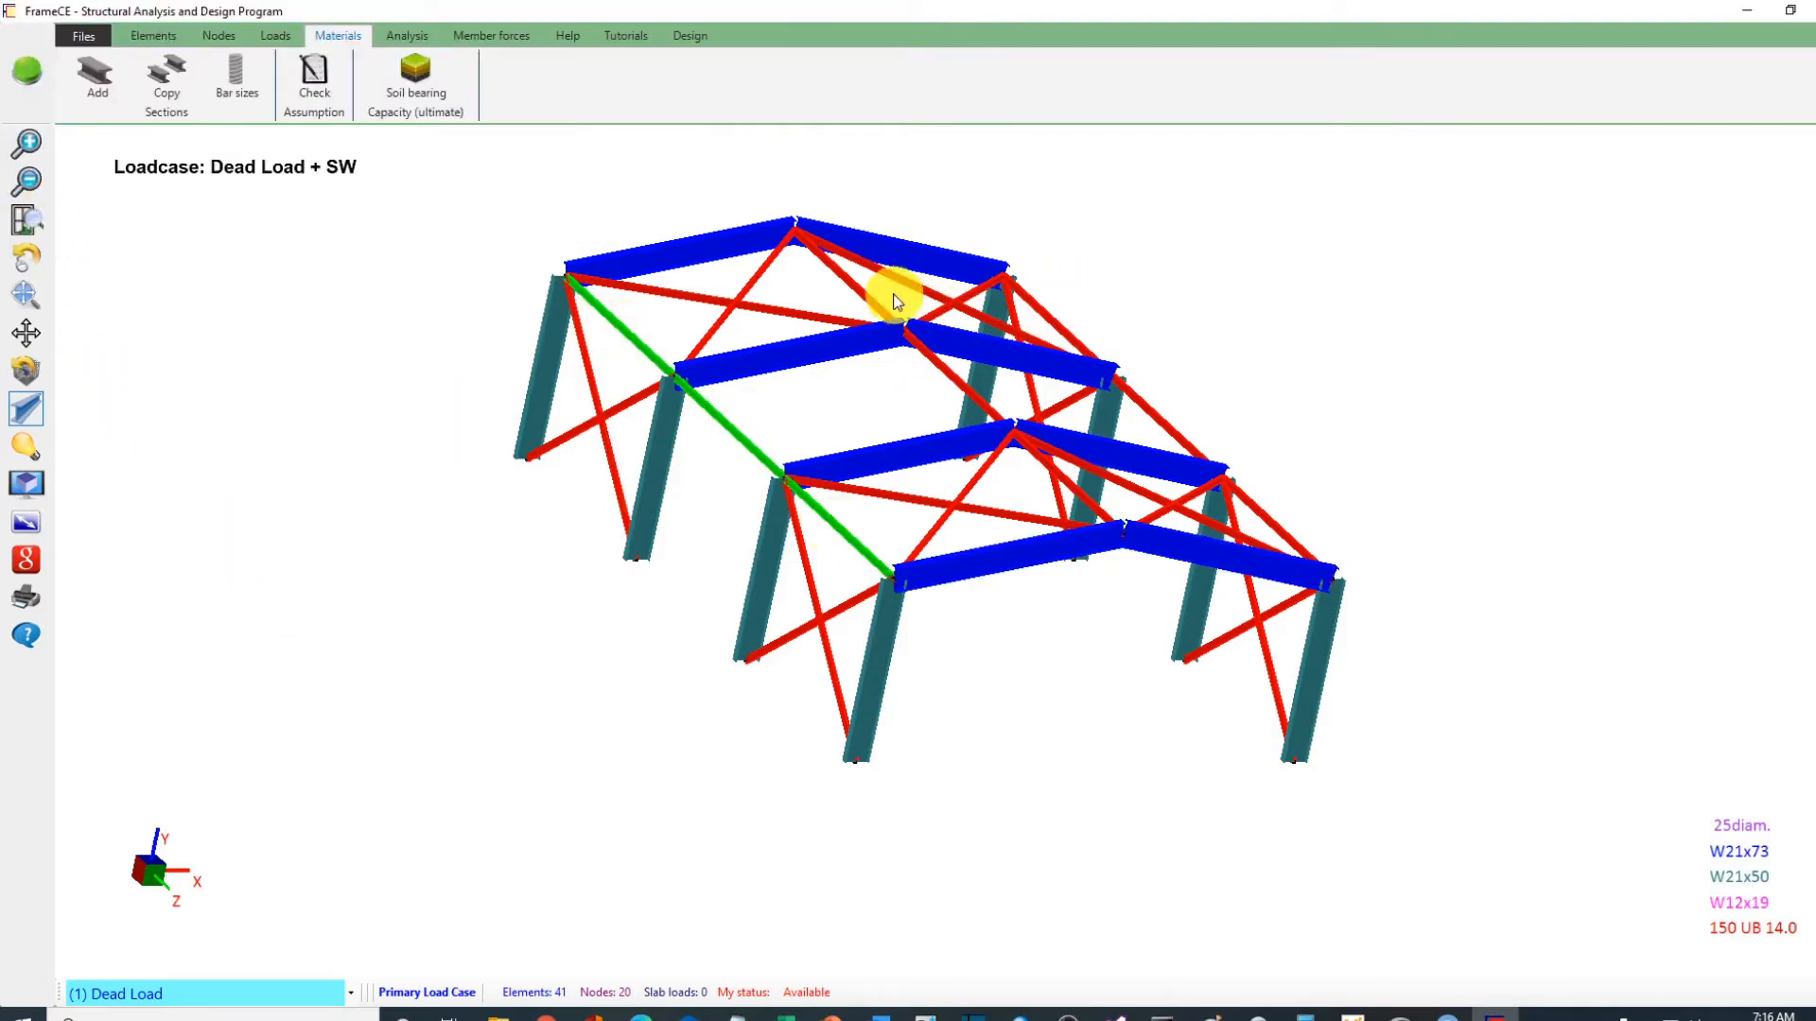
left_click(856, 286)
left_click(932, 360)
left_click(1090, 501)
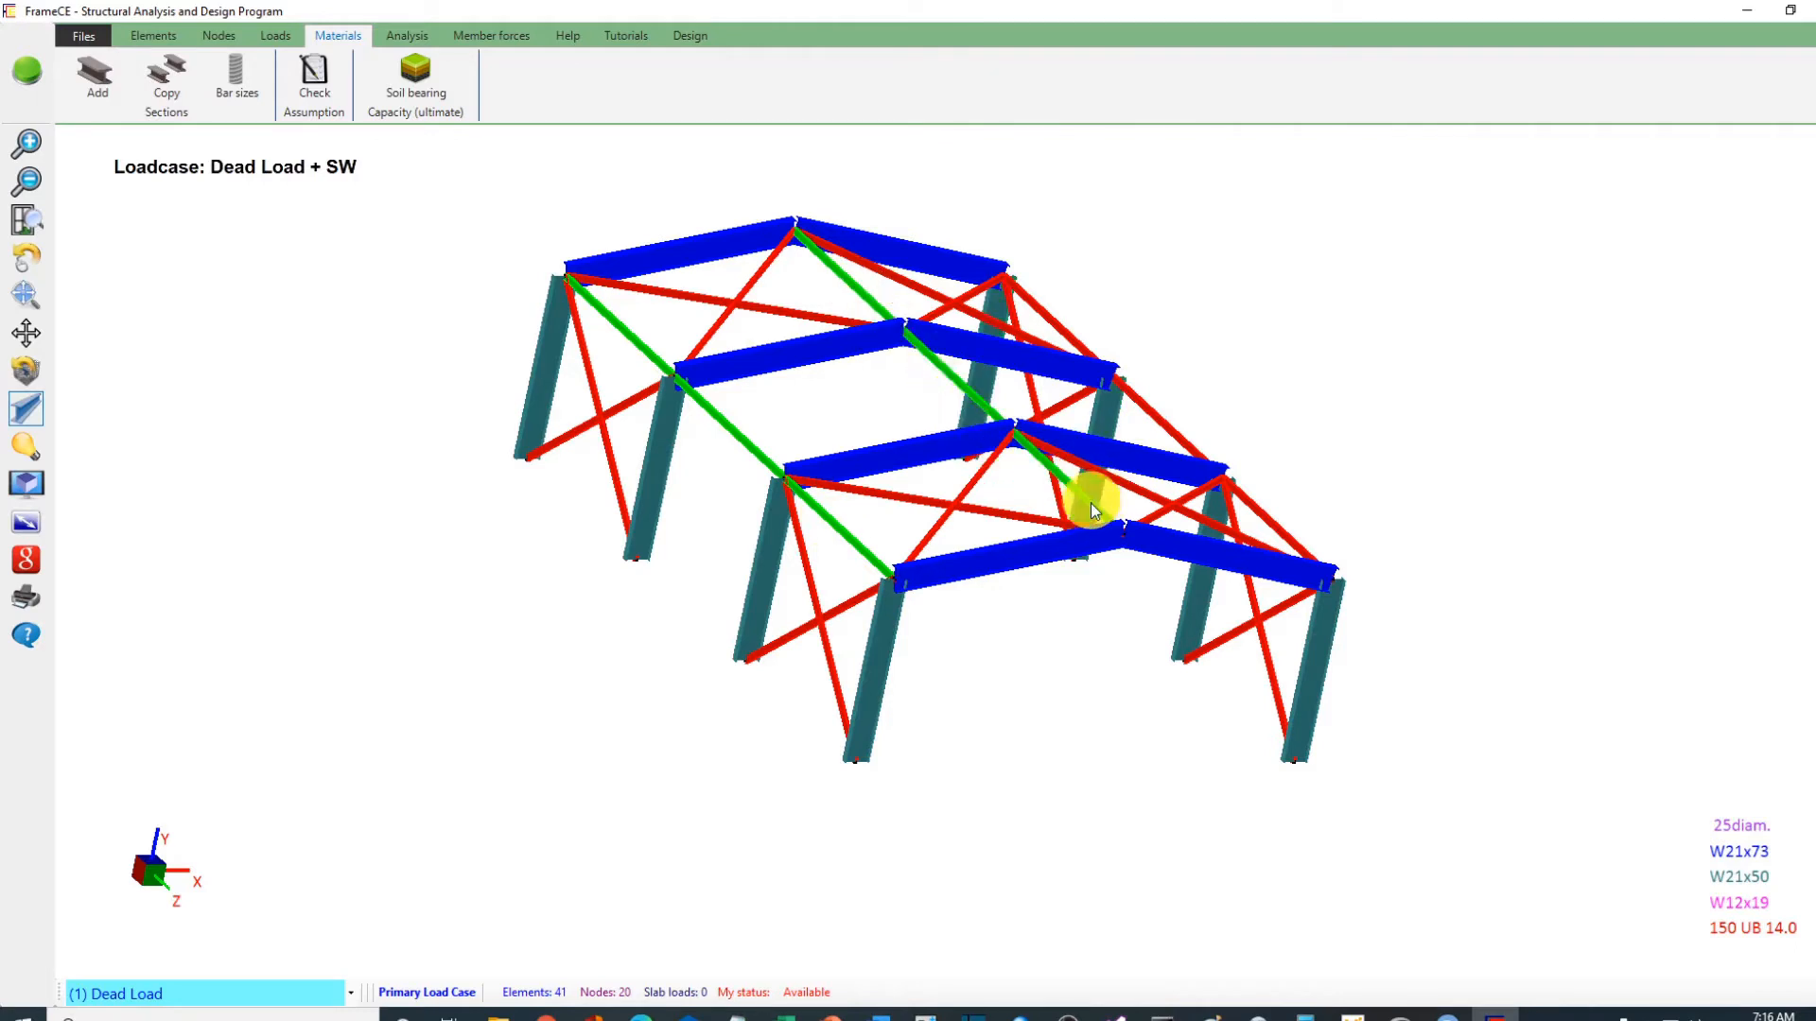
left_click(1180, 425)
left_click(1040, 306)
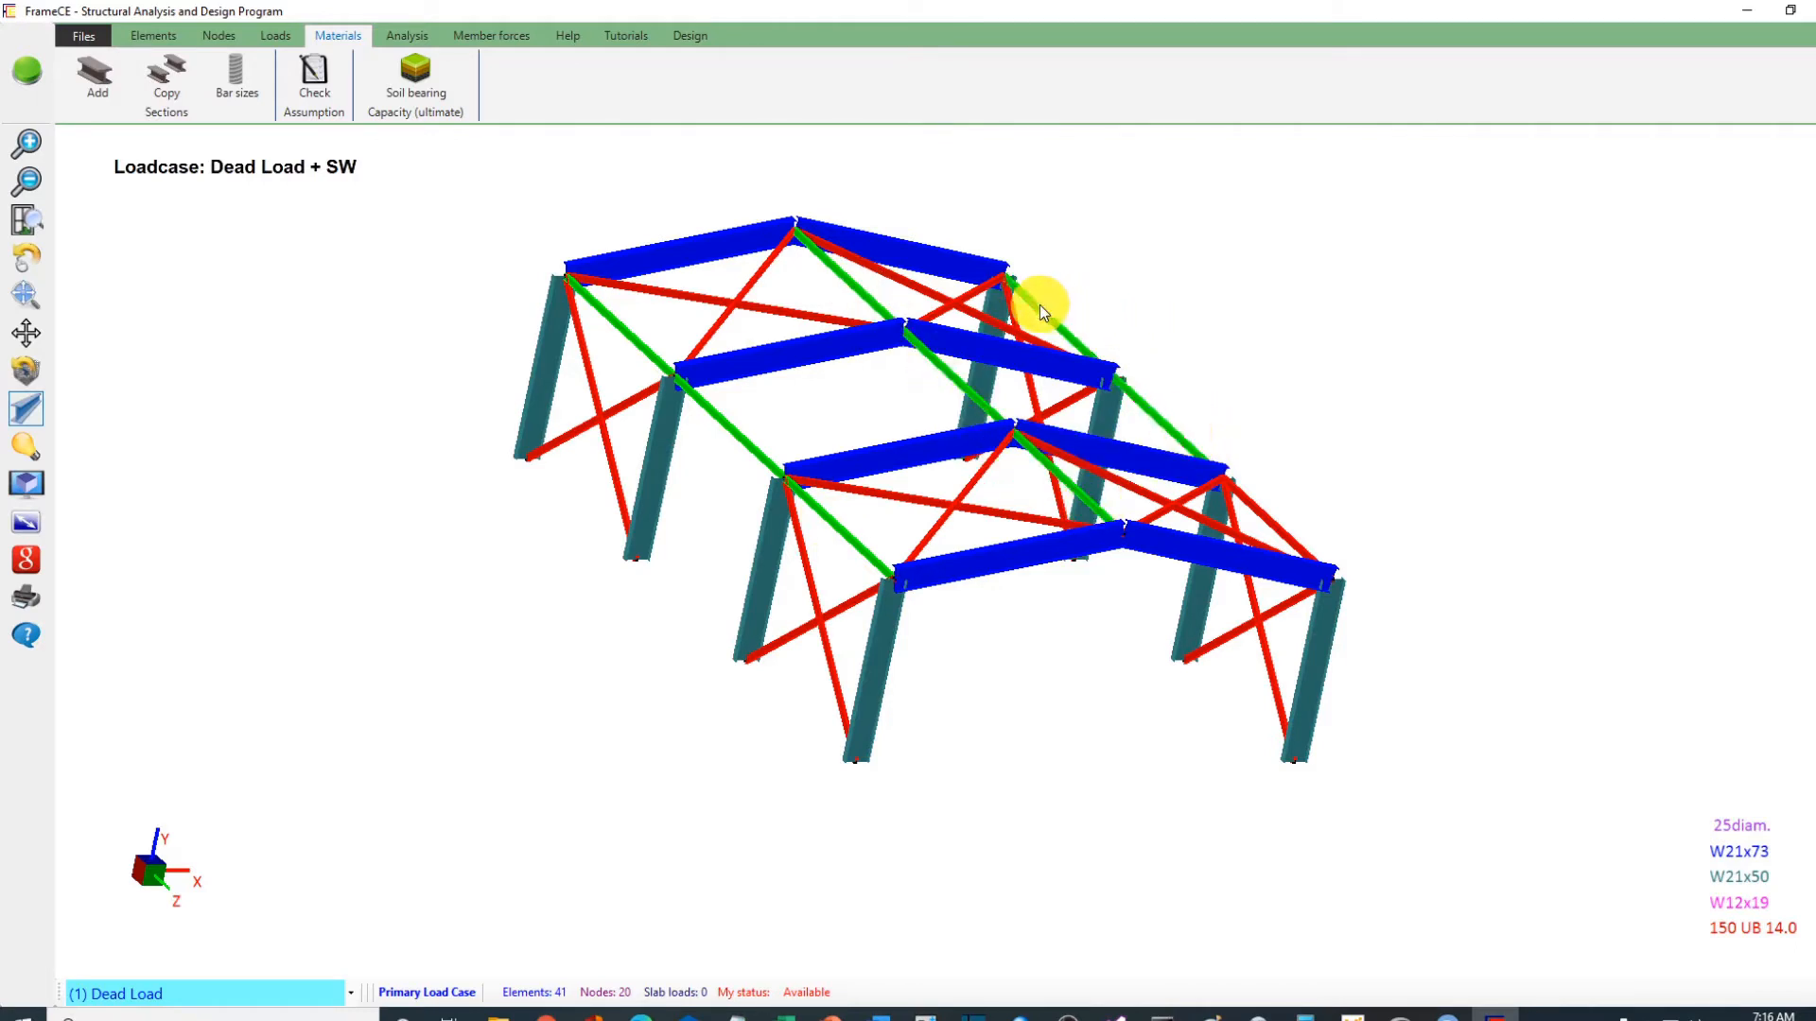
left_click(1276, 537)
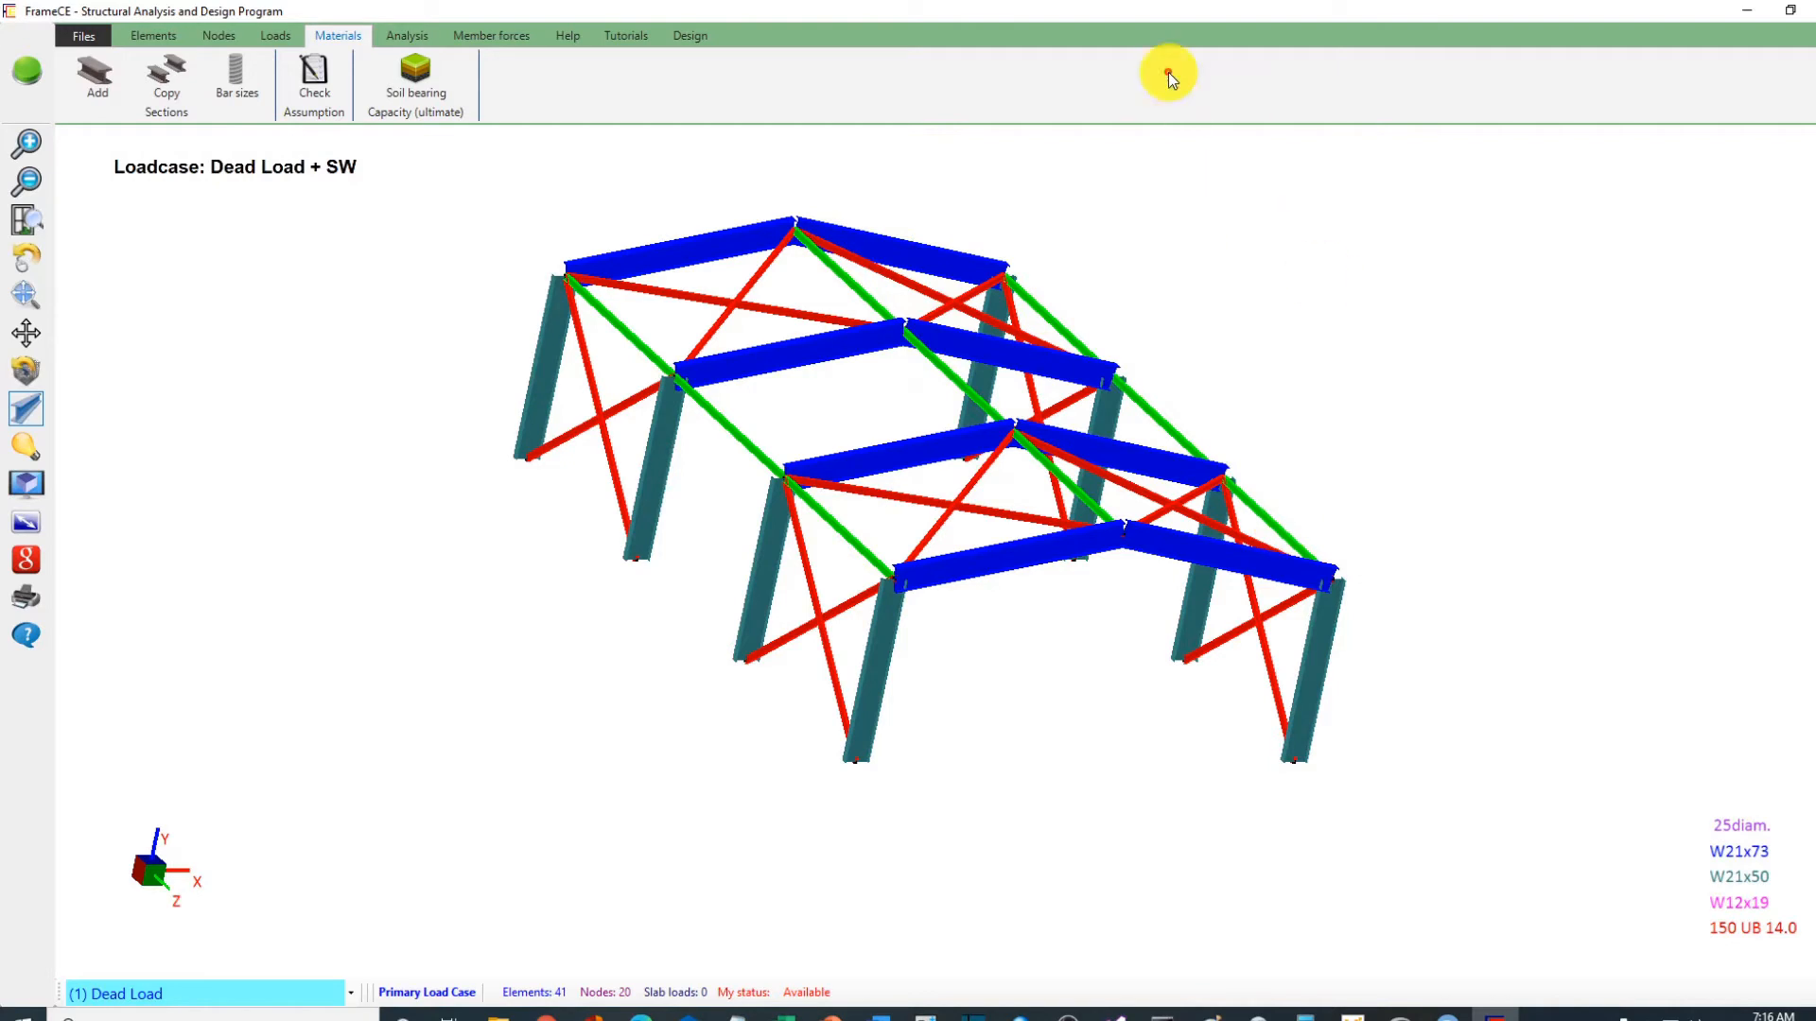
right_click(1217, 215)
left_click(1366, 226)
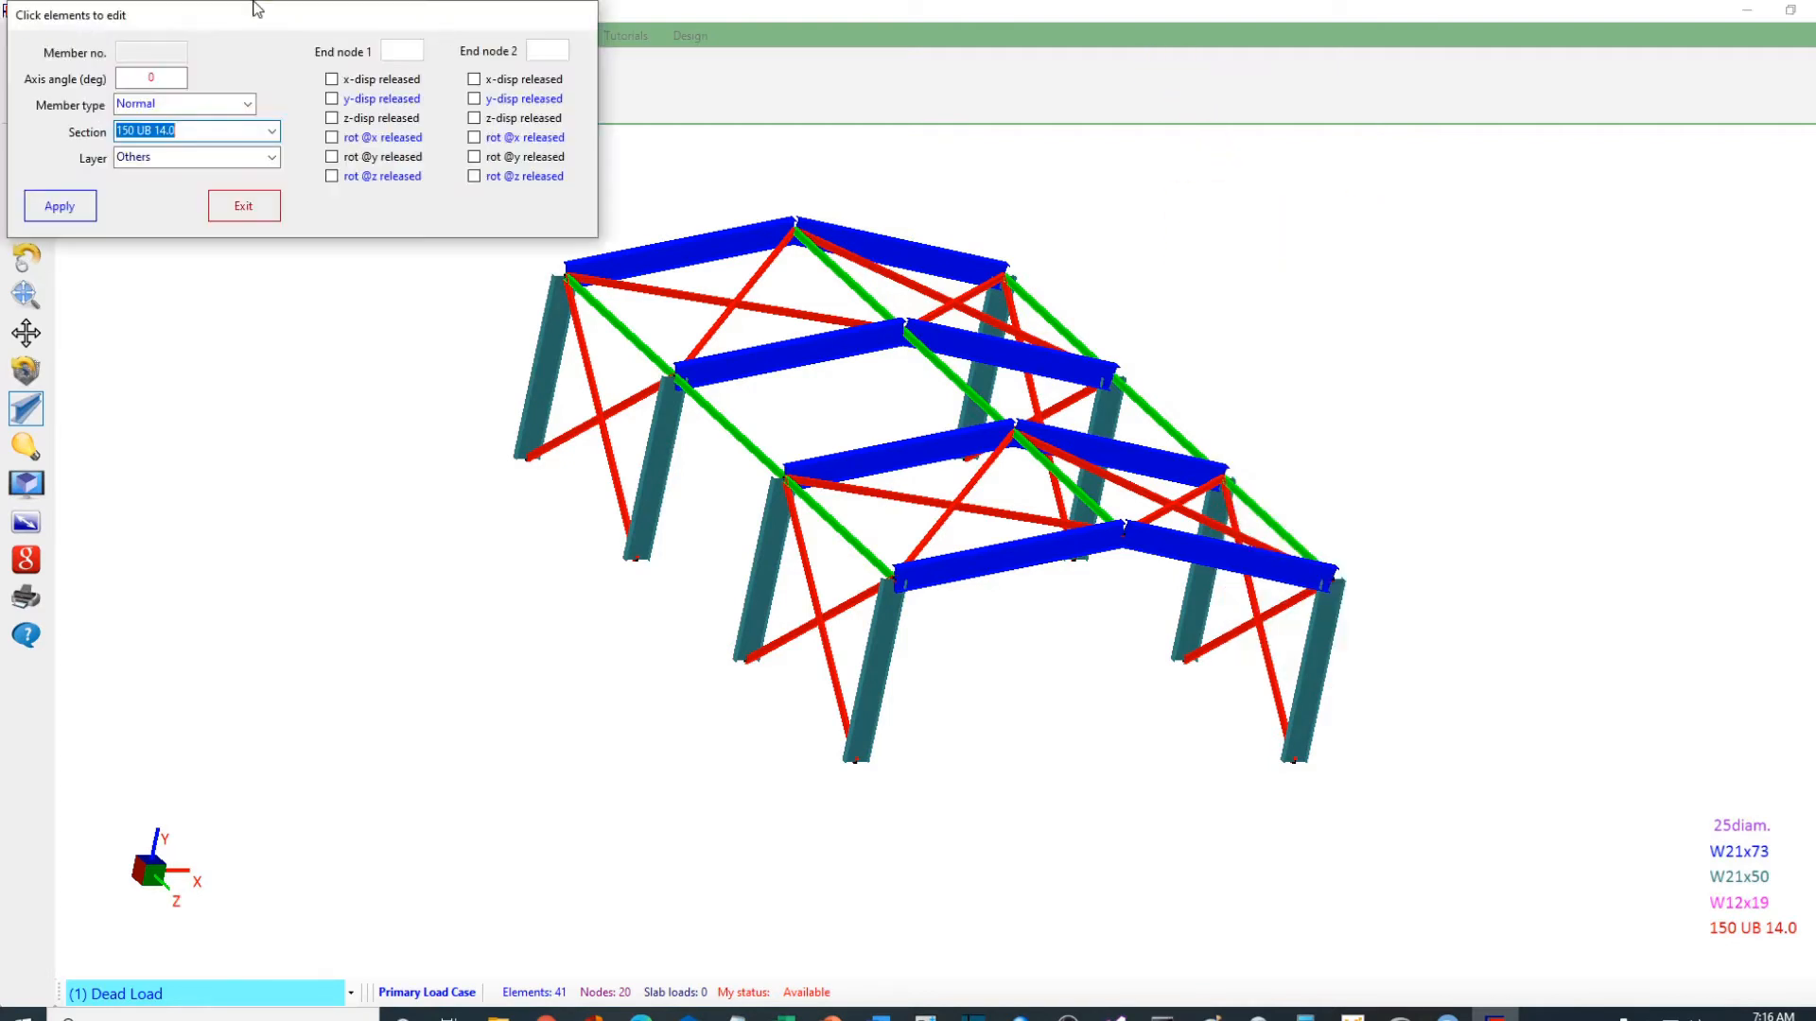
left_click(273, 136)
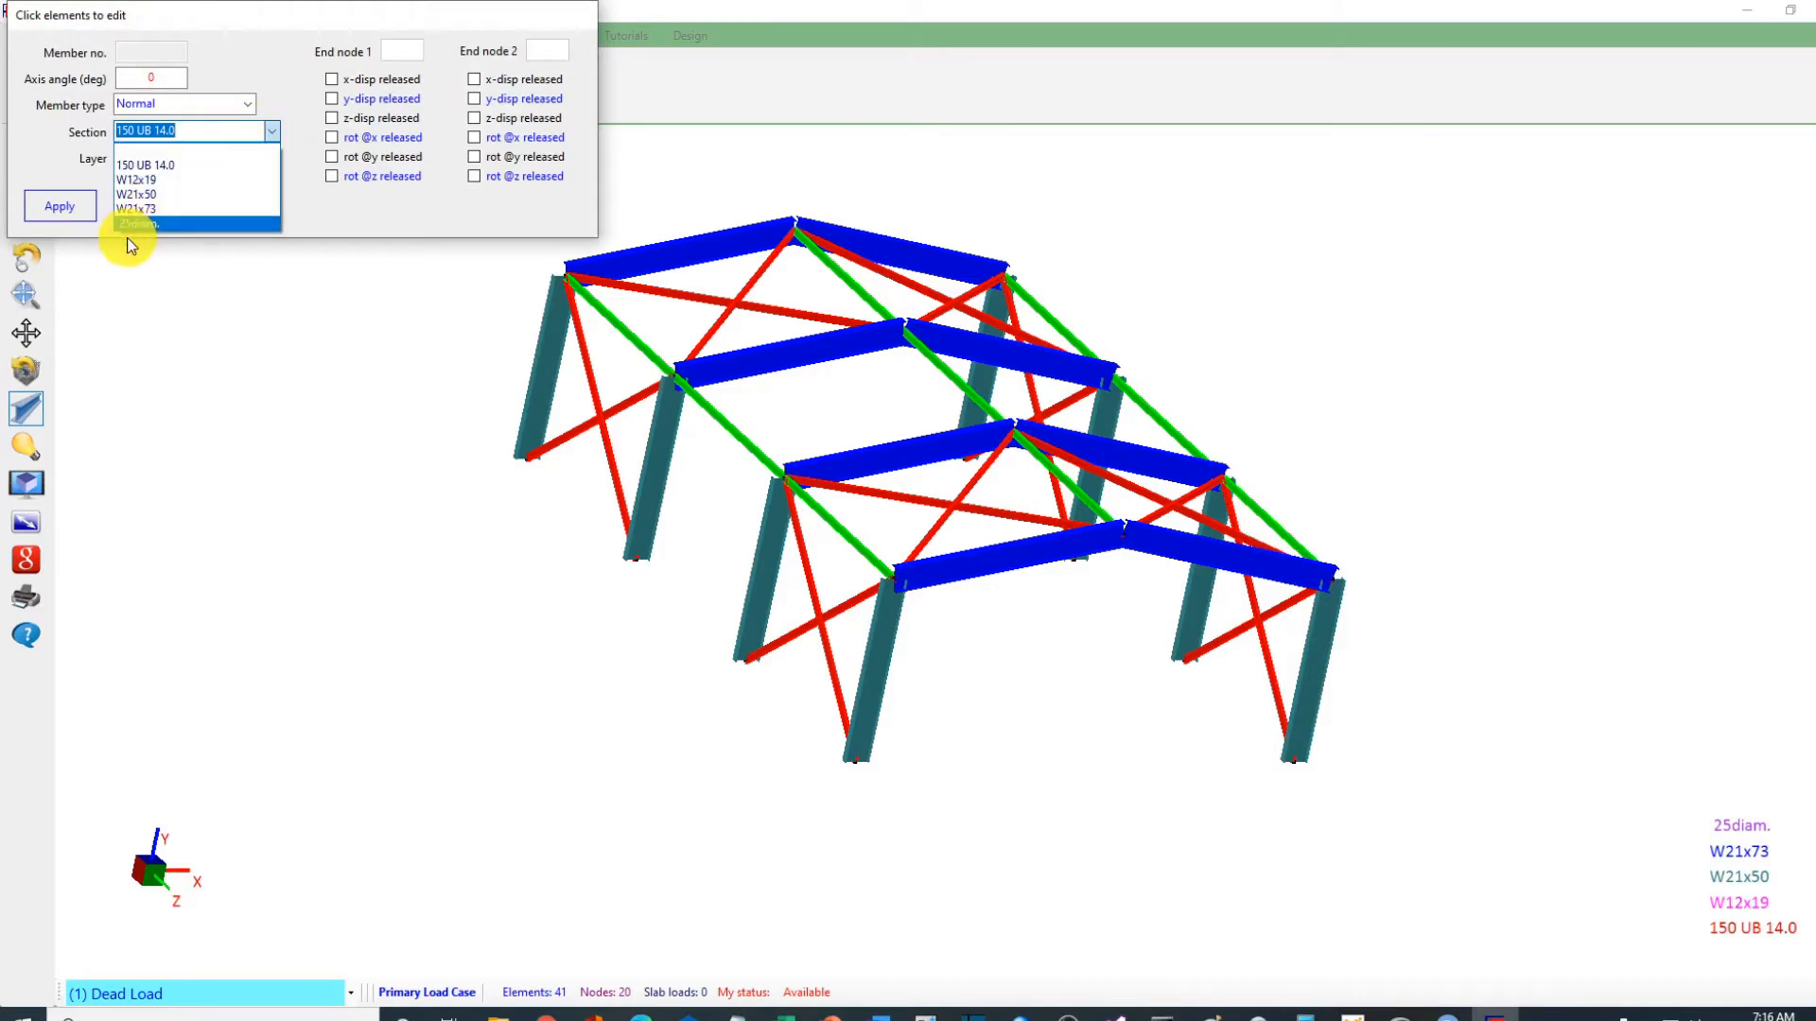
left_click(230, 181)
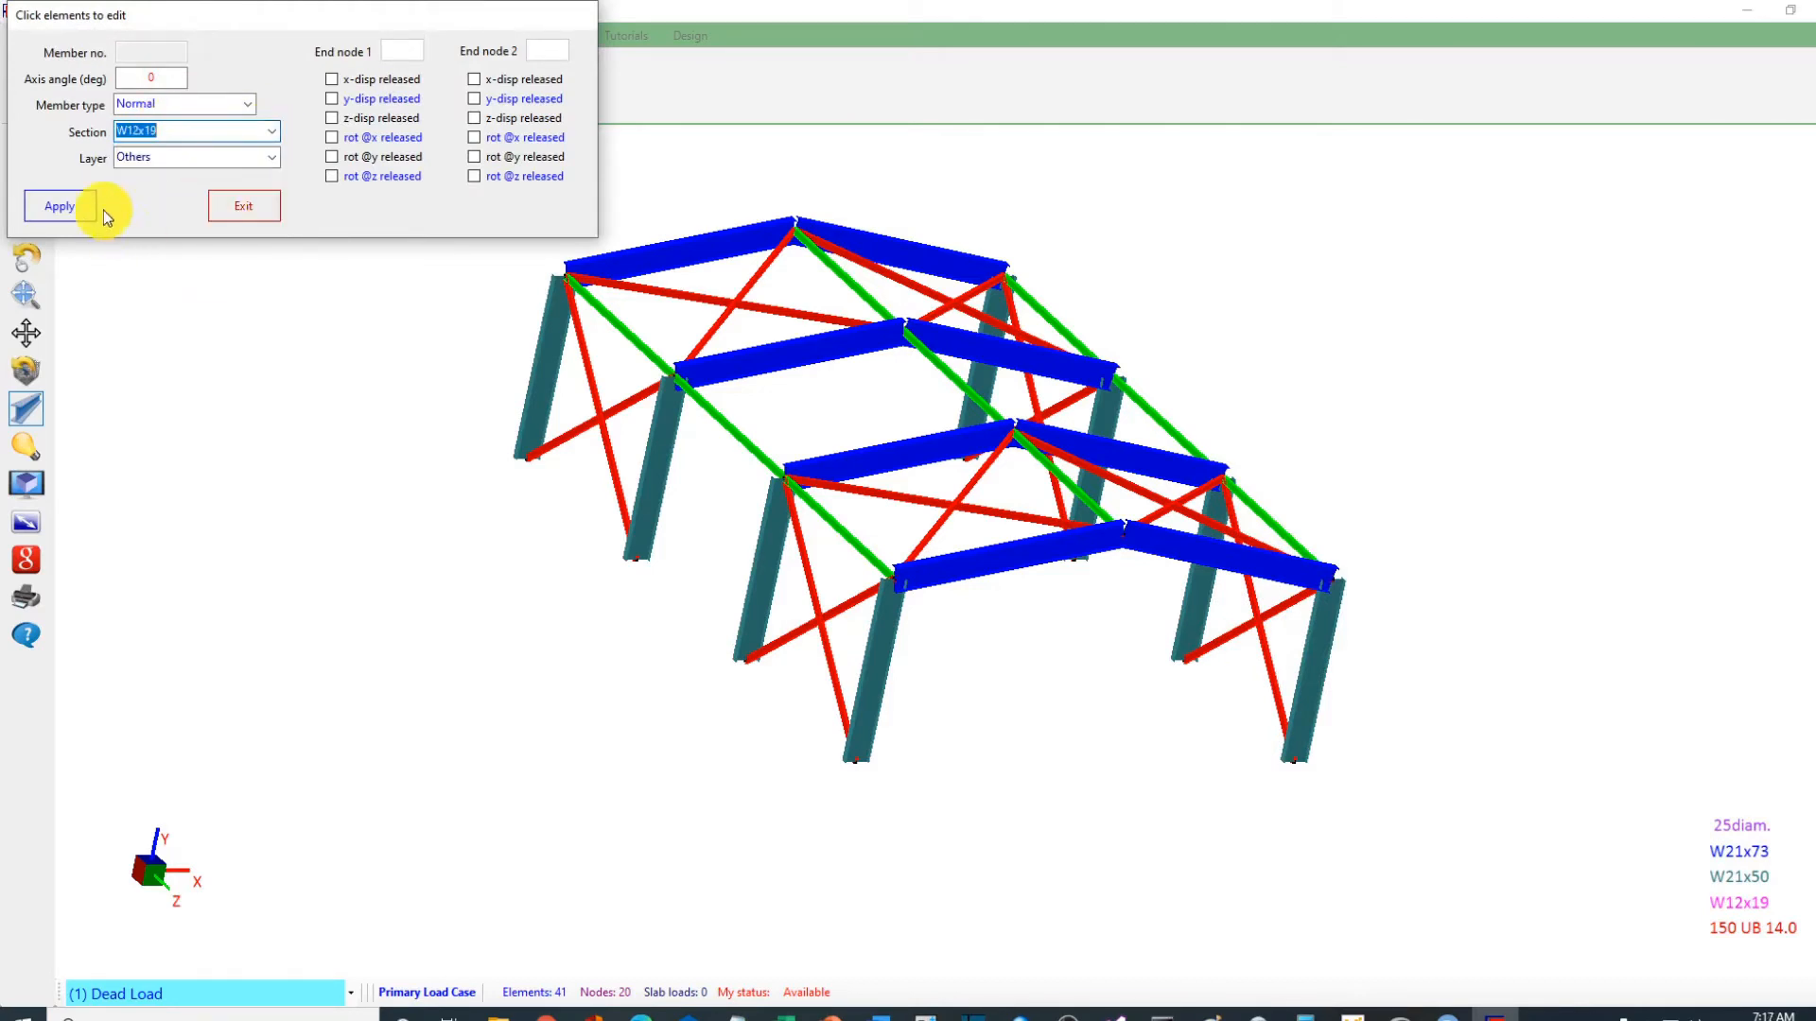
left_click(66, 205)
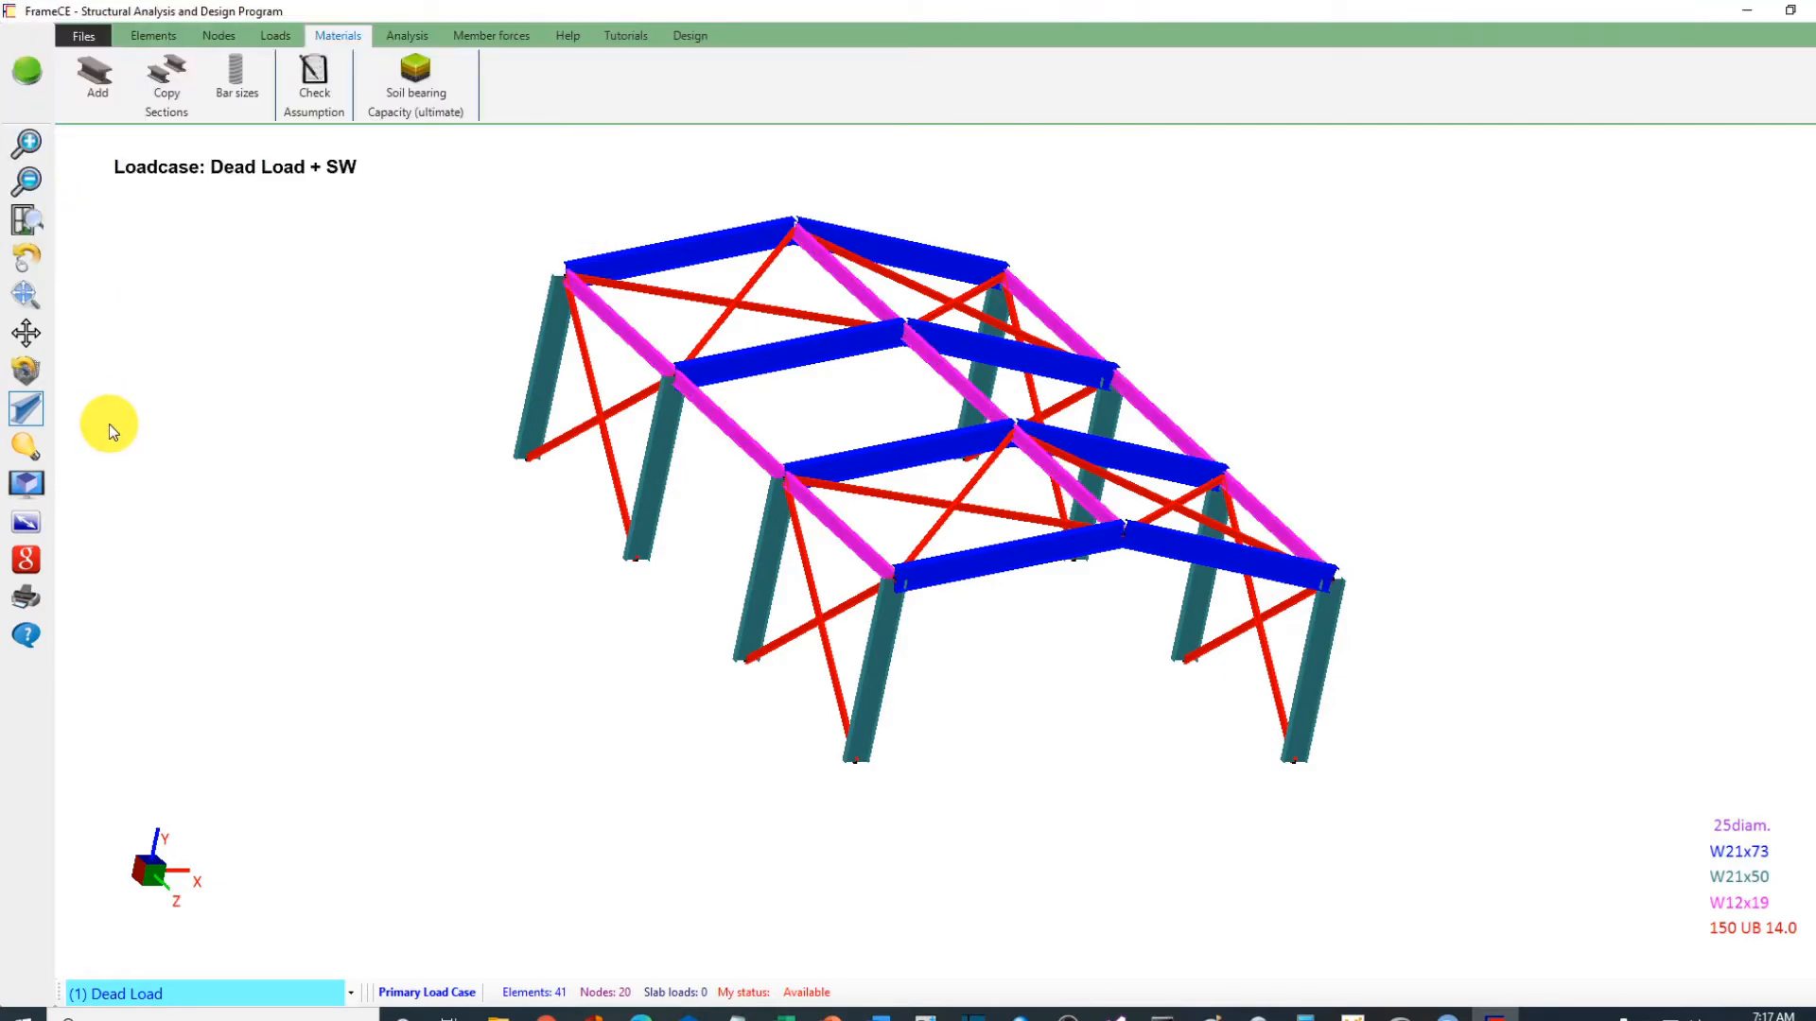
Step: Assign the 25diam. section and the Tension member type to all sixteen wall and roof cross-bracing members
left_click(25, 294)
mouse_move(556, 464)
left_mouse_down()
mouse_move(553, 433)
mouse_move(621, 384)
mouse_move(567, 454)
left_mouse_up()
left_click_drag(885, 611, 832, 695)
left_click_drag(1034, 514, 853, 491)
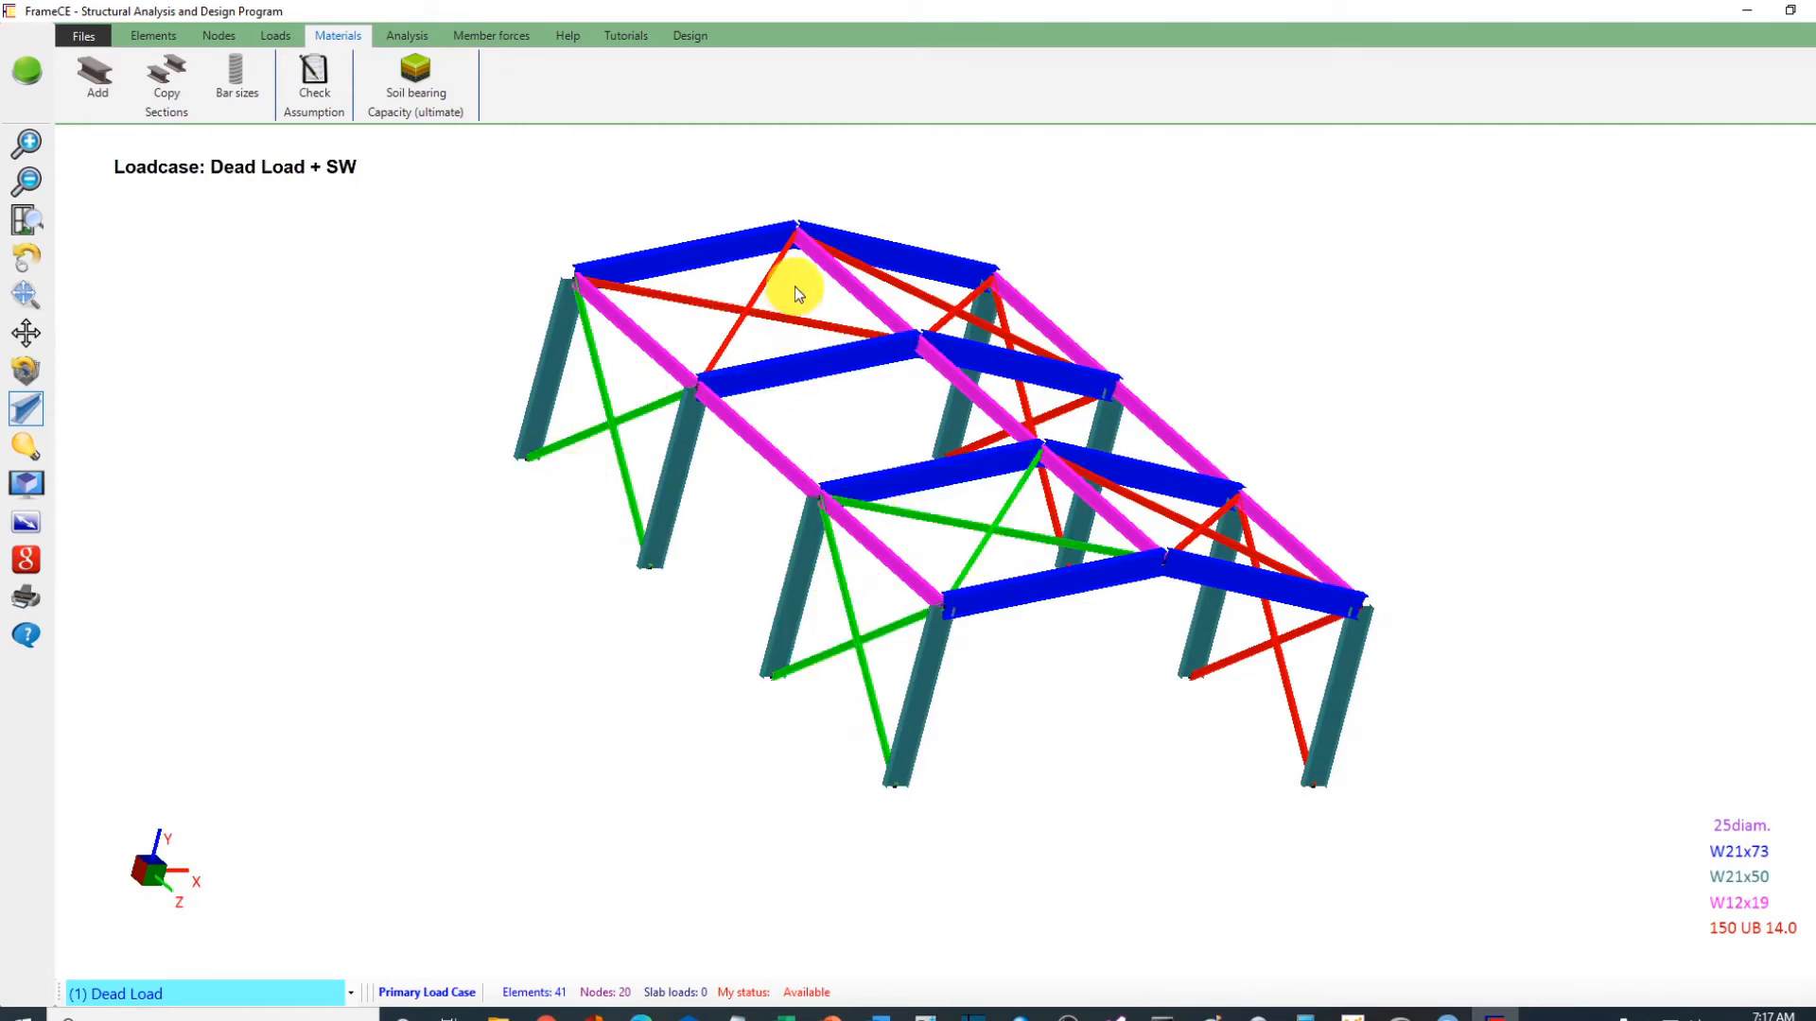
left_click_drag(792, 284, 730, 334)
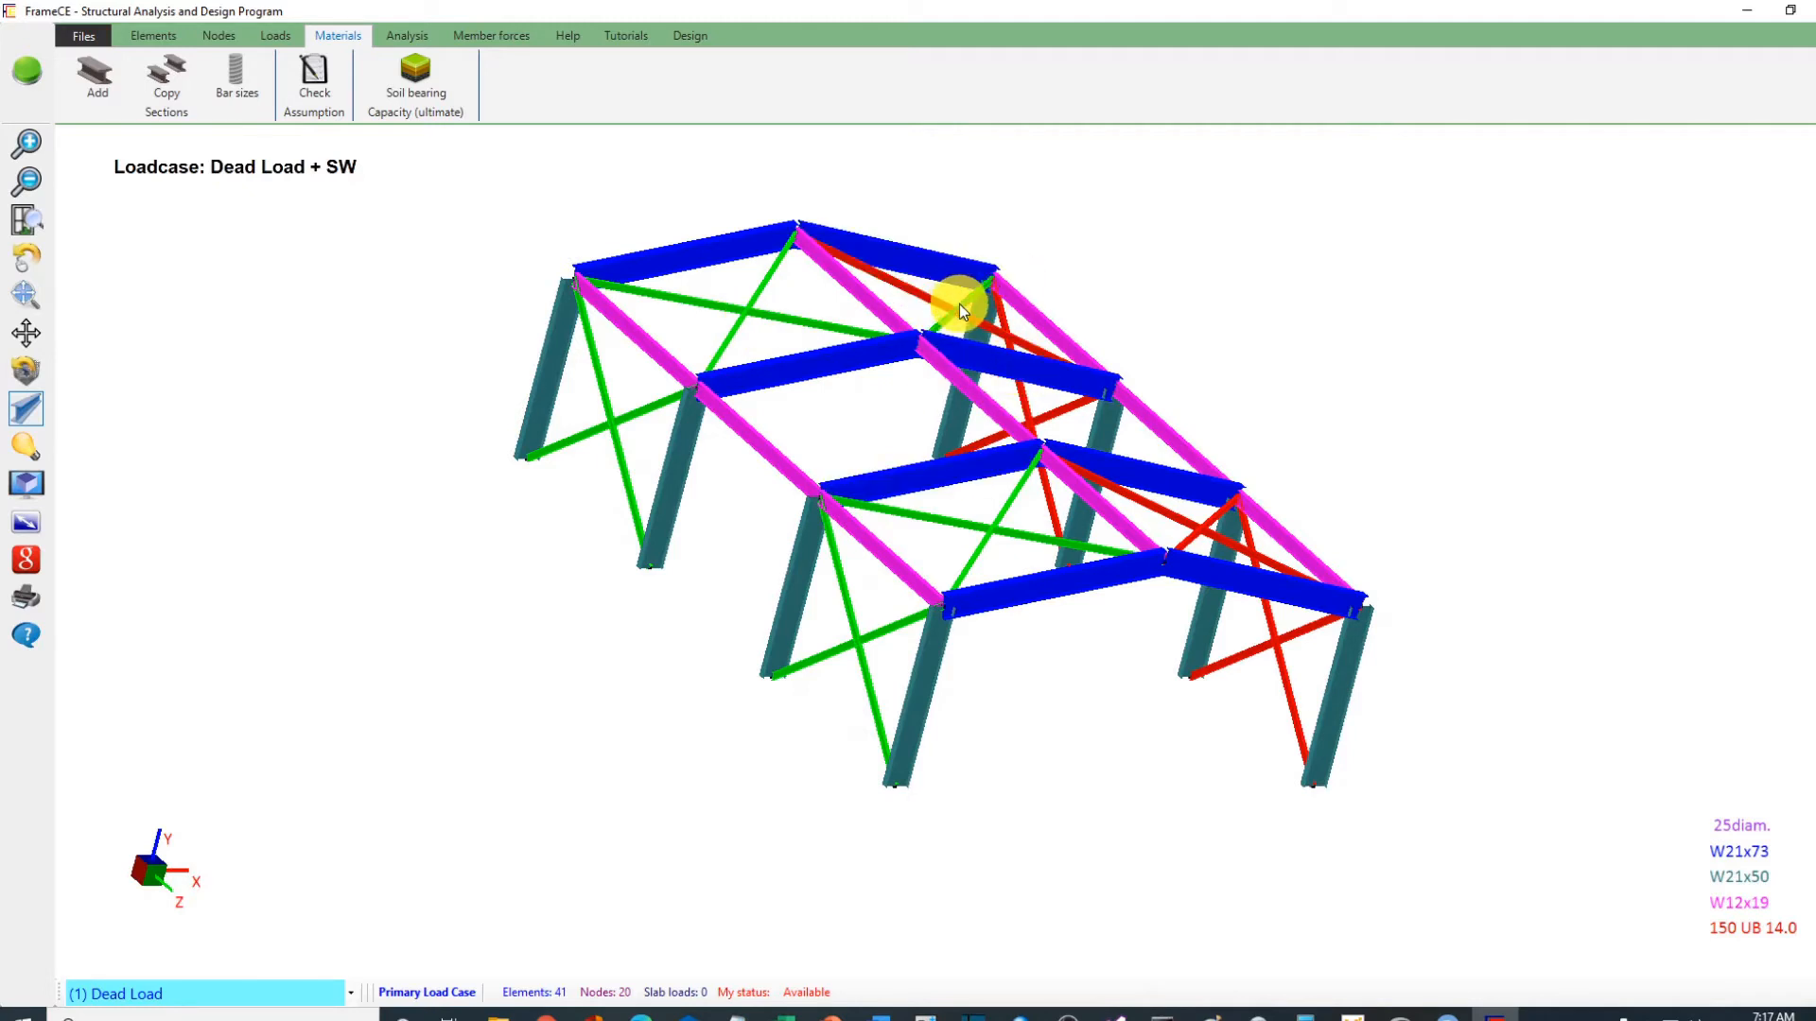
left_click(938, 302)
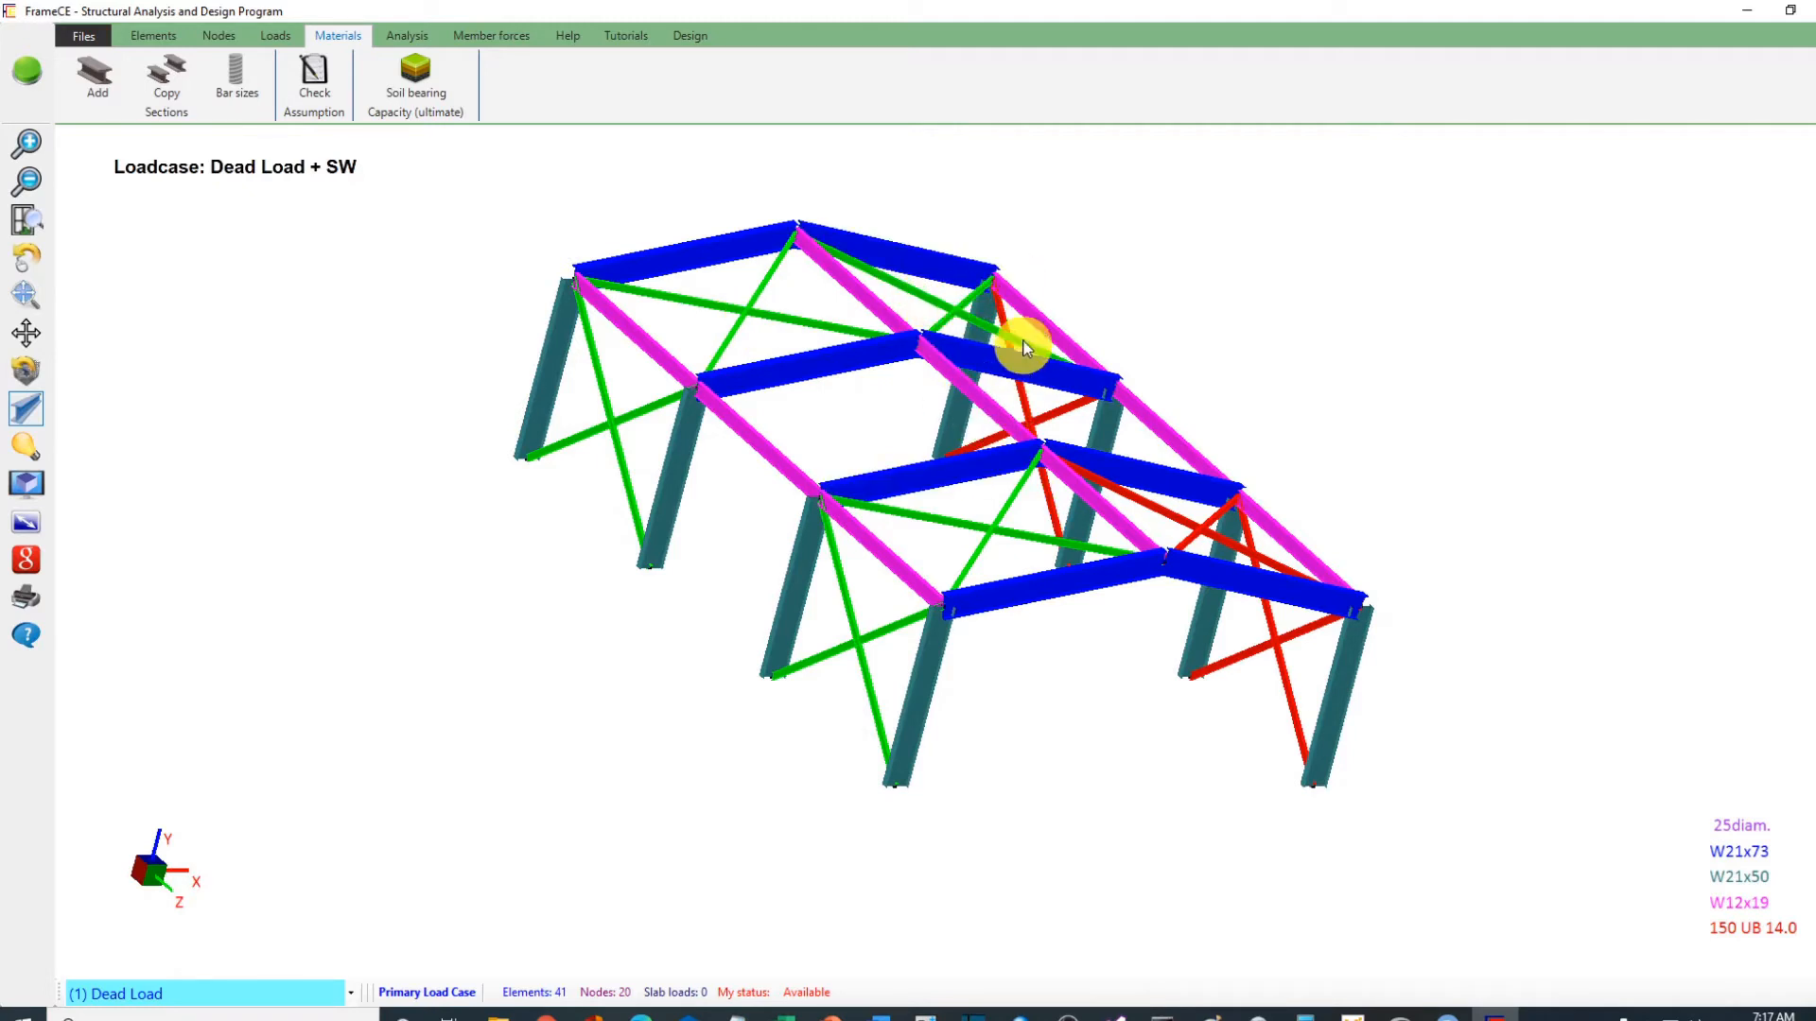
left_click(1036, 412)
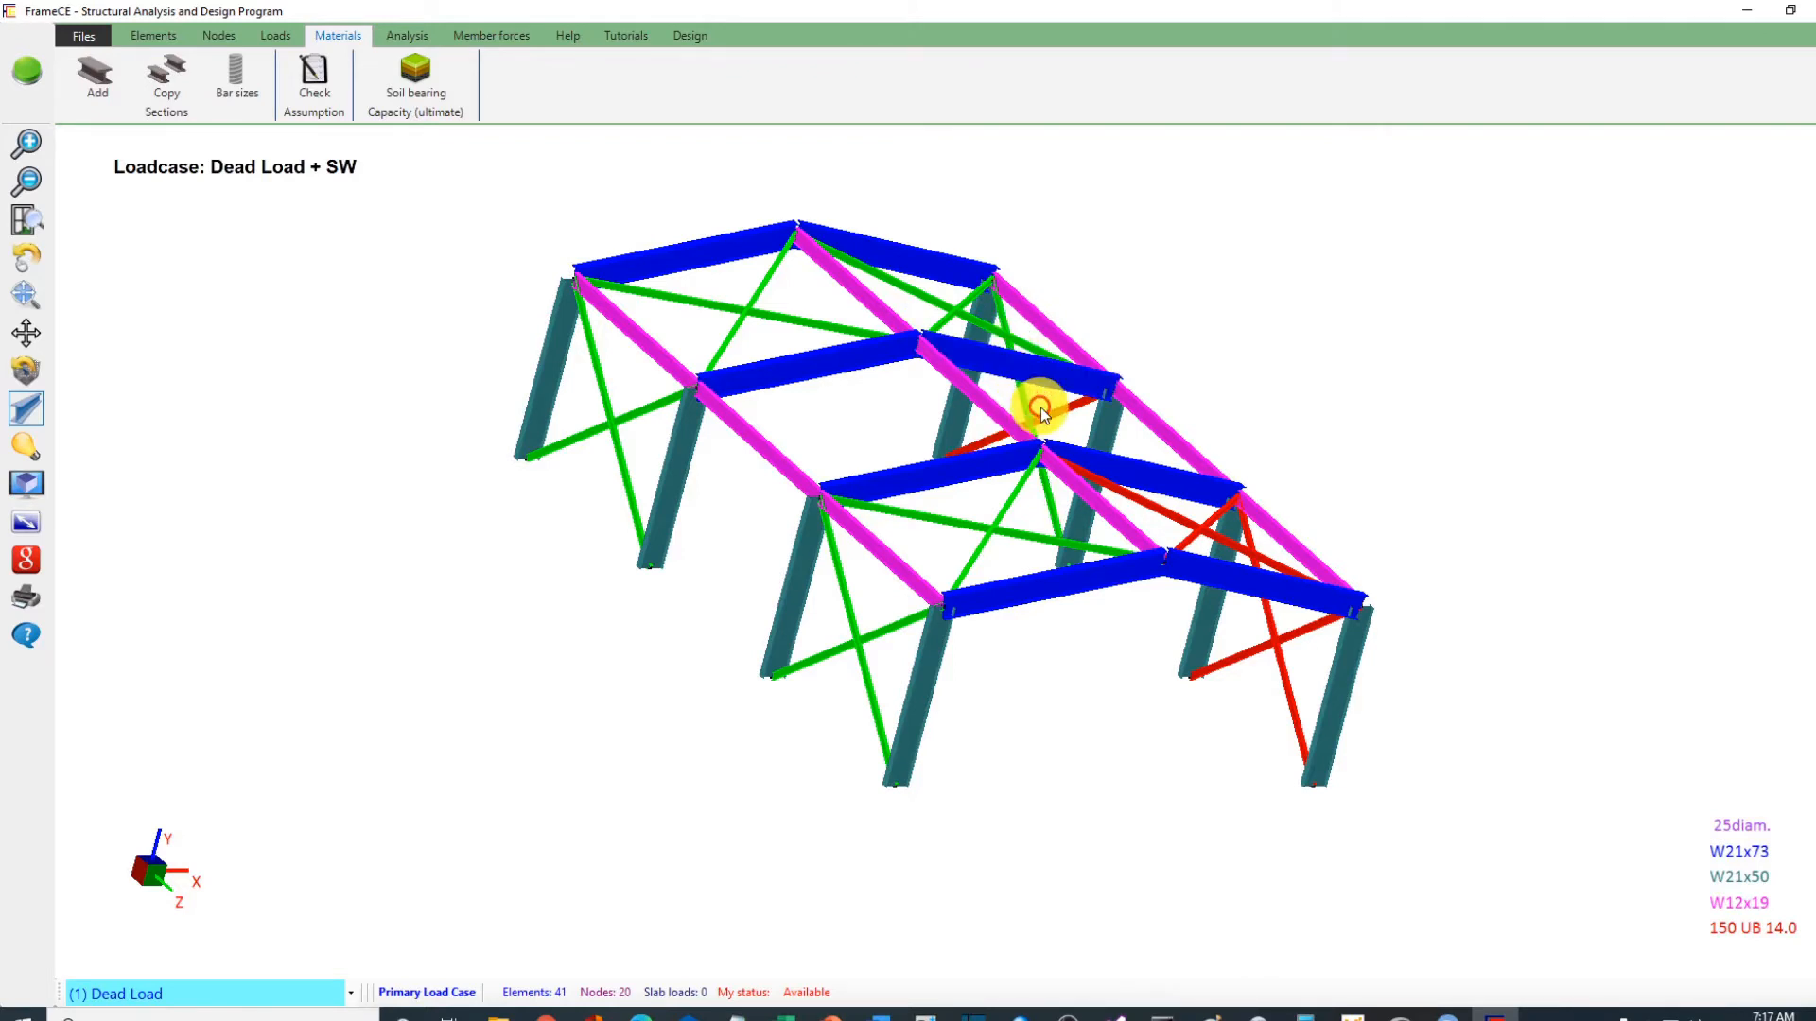
left_click(1148, 511)
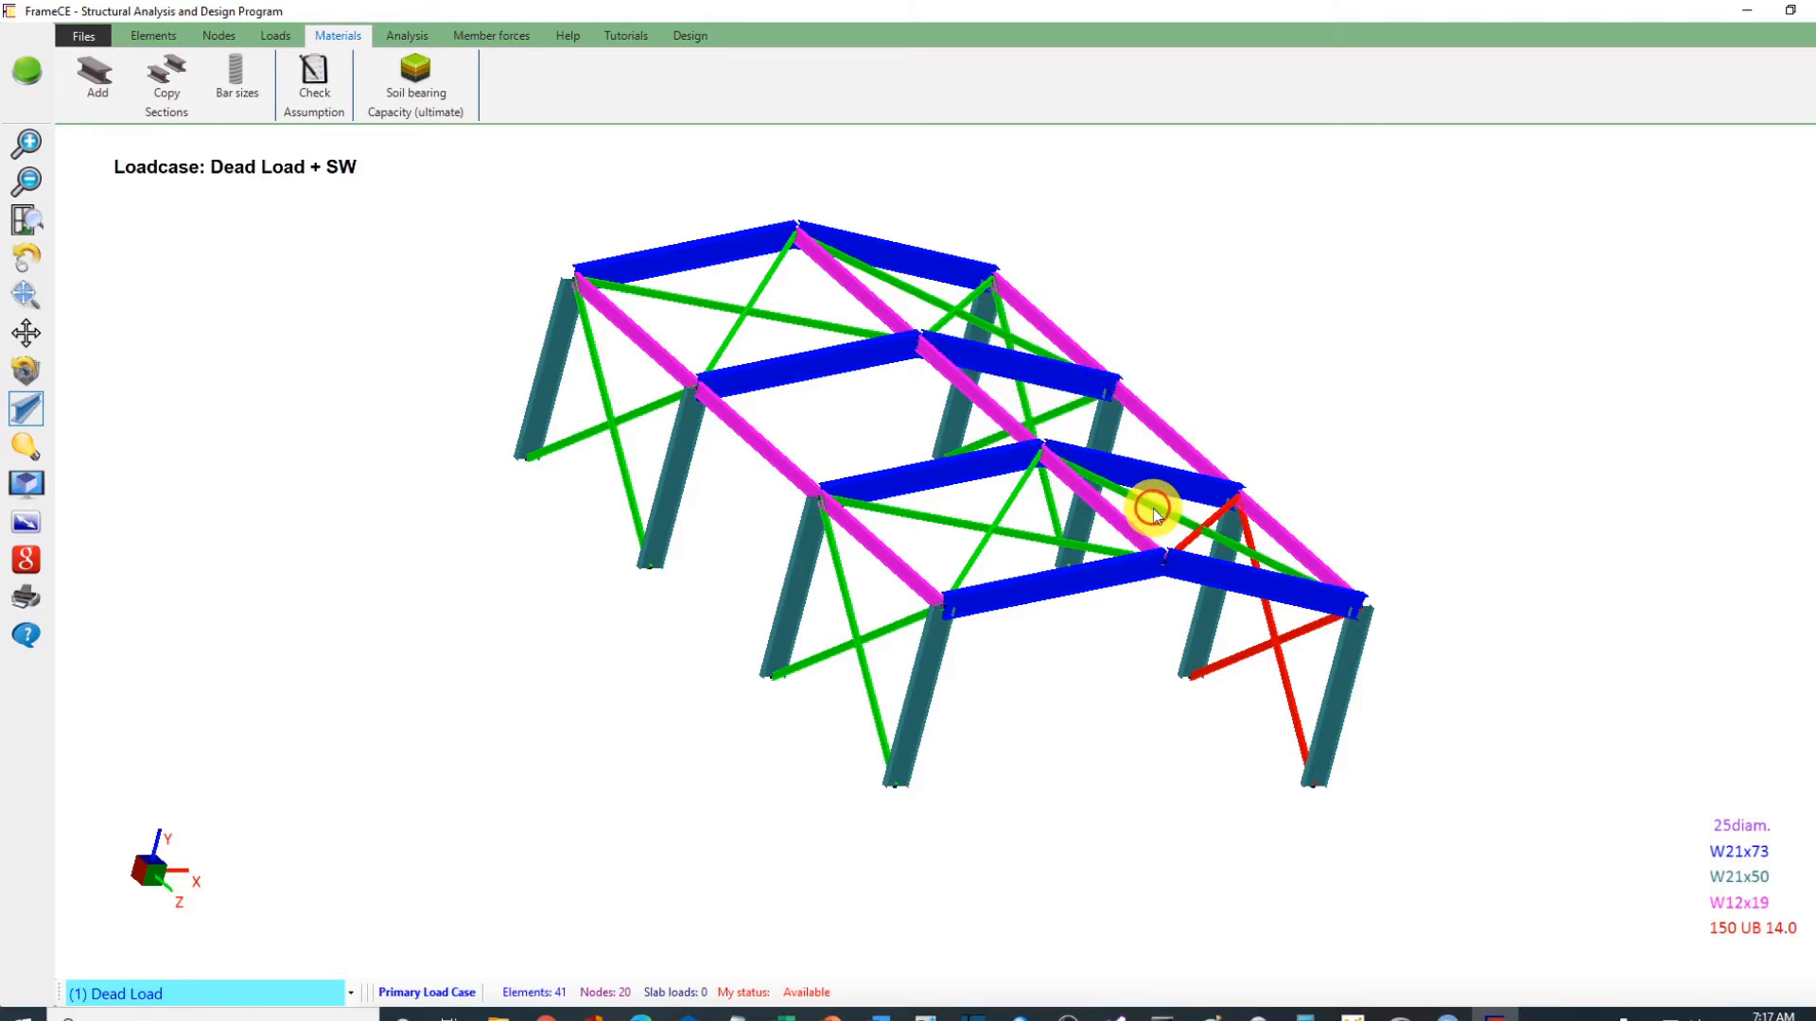
left_click(1189, 537)
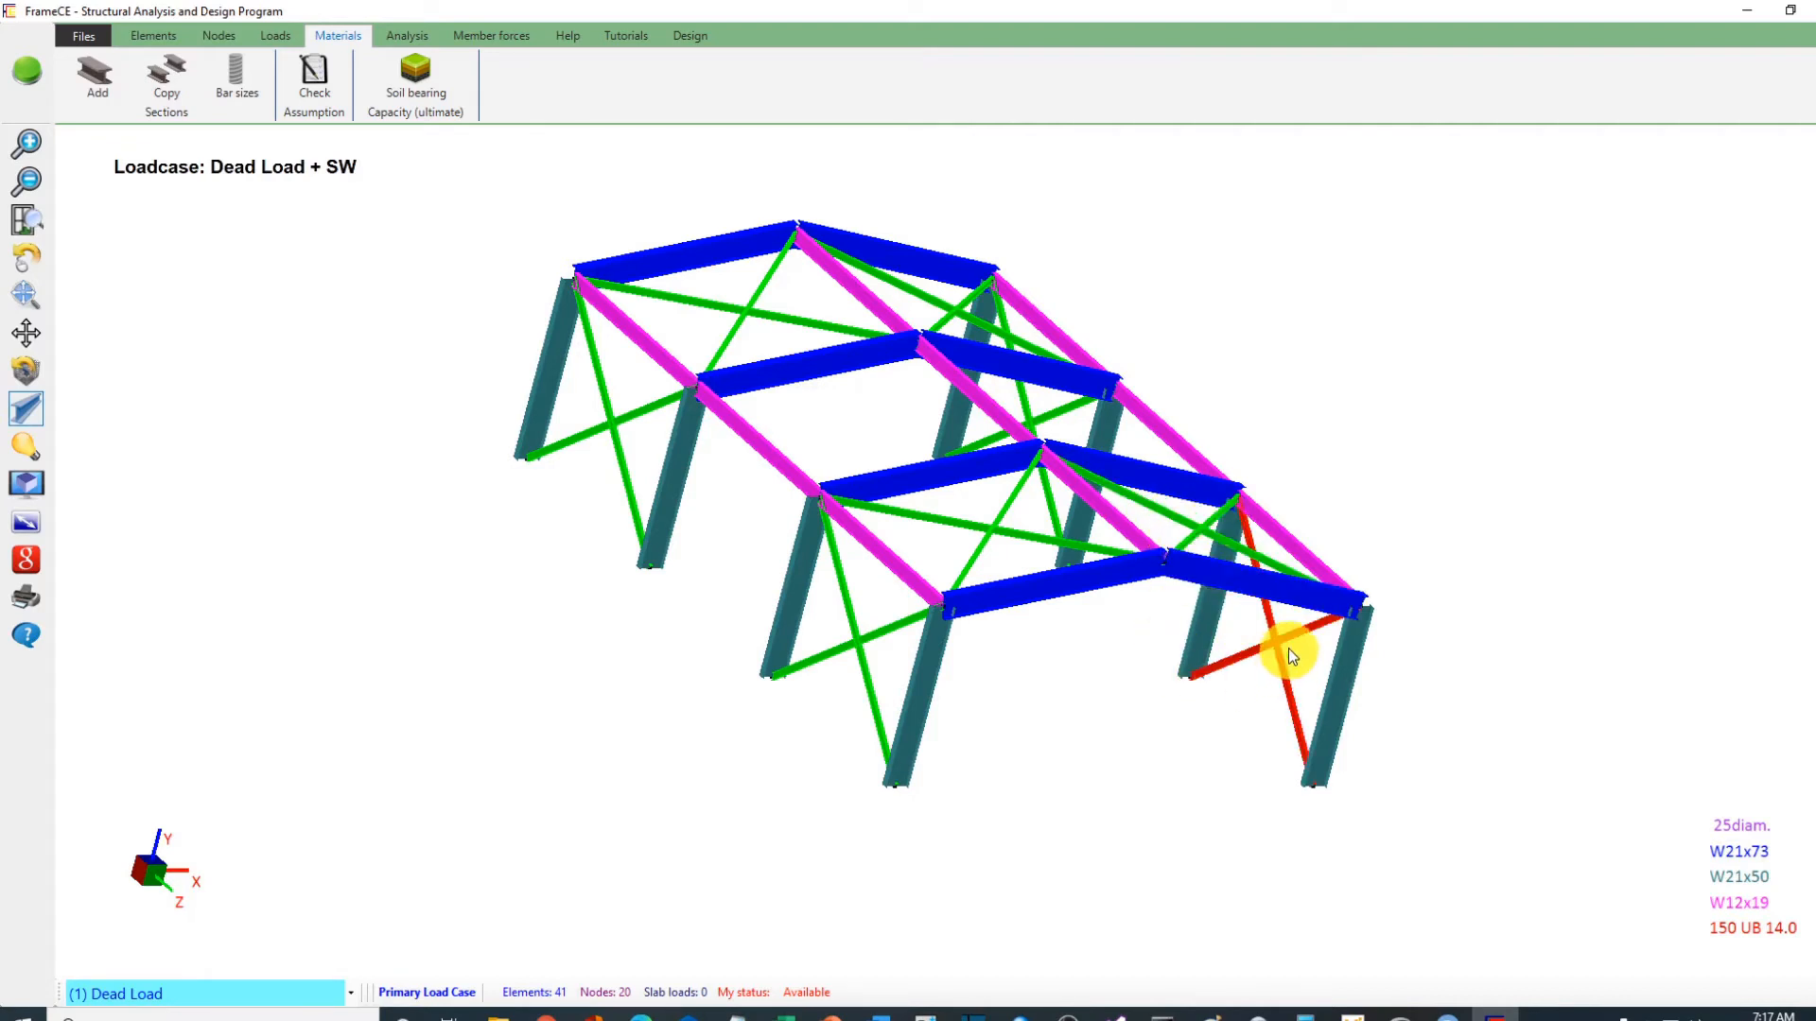
left_click(1252, 669)
left_click(1284, 668)
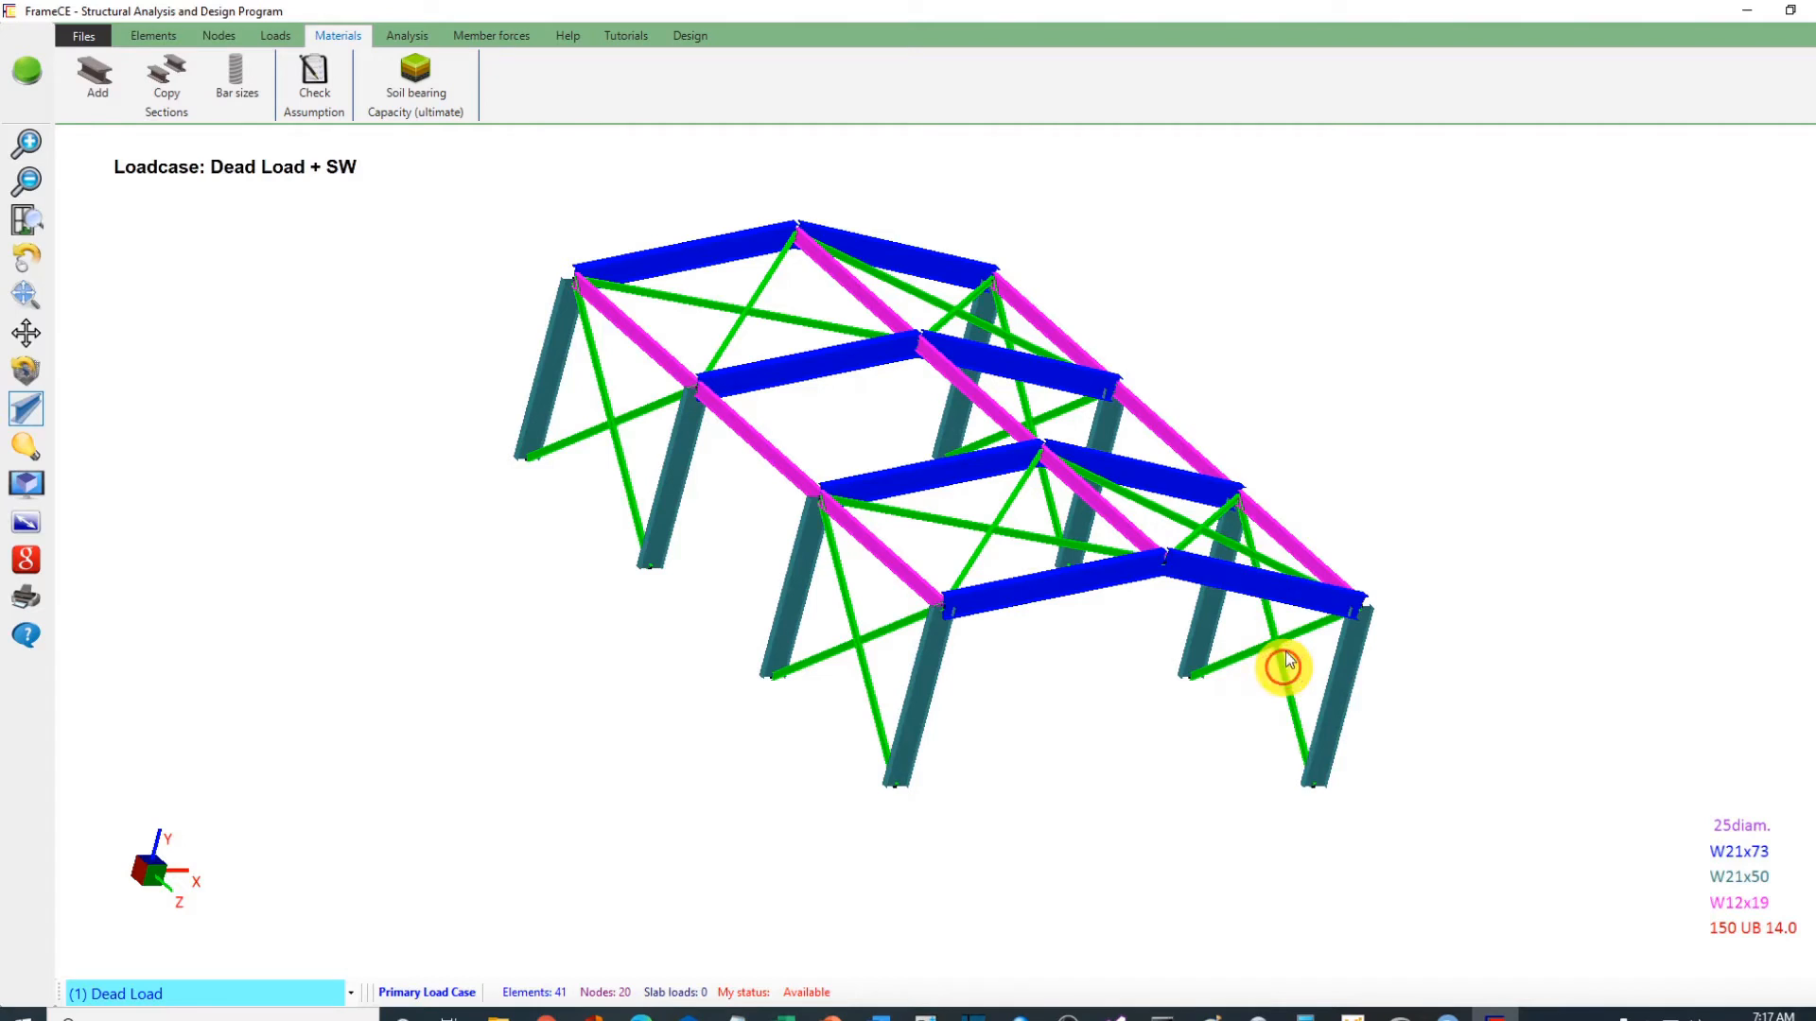
right_click(1178, 208)
left_click(1268, 231)
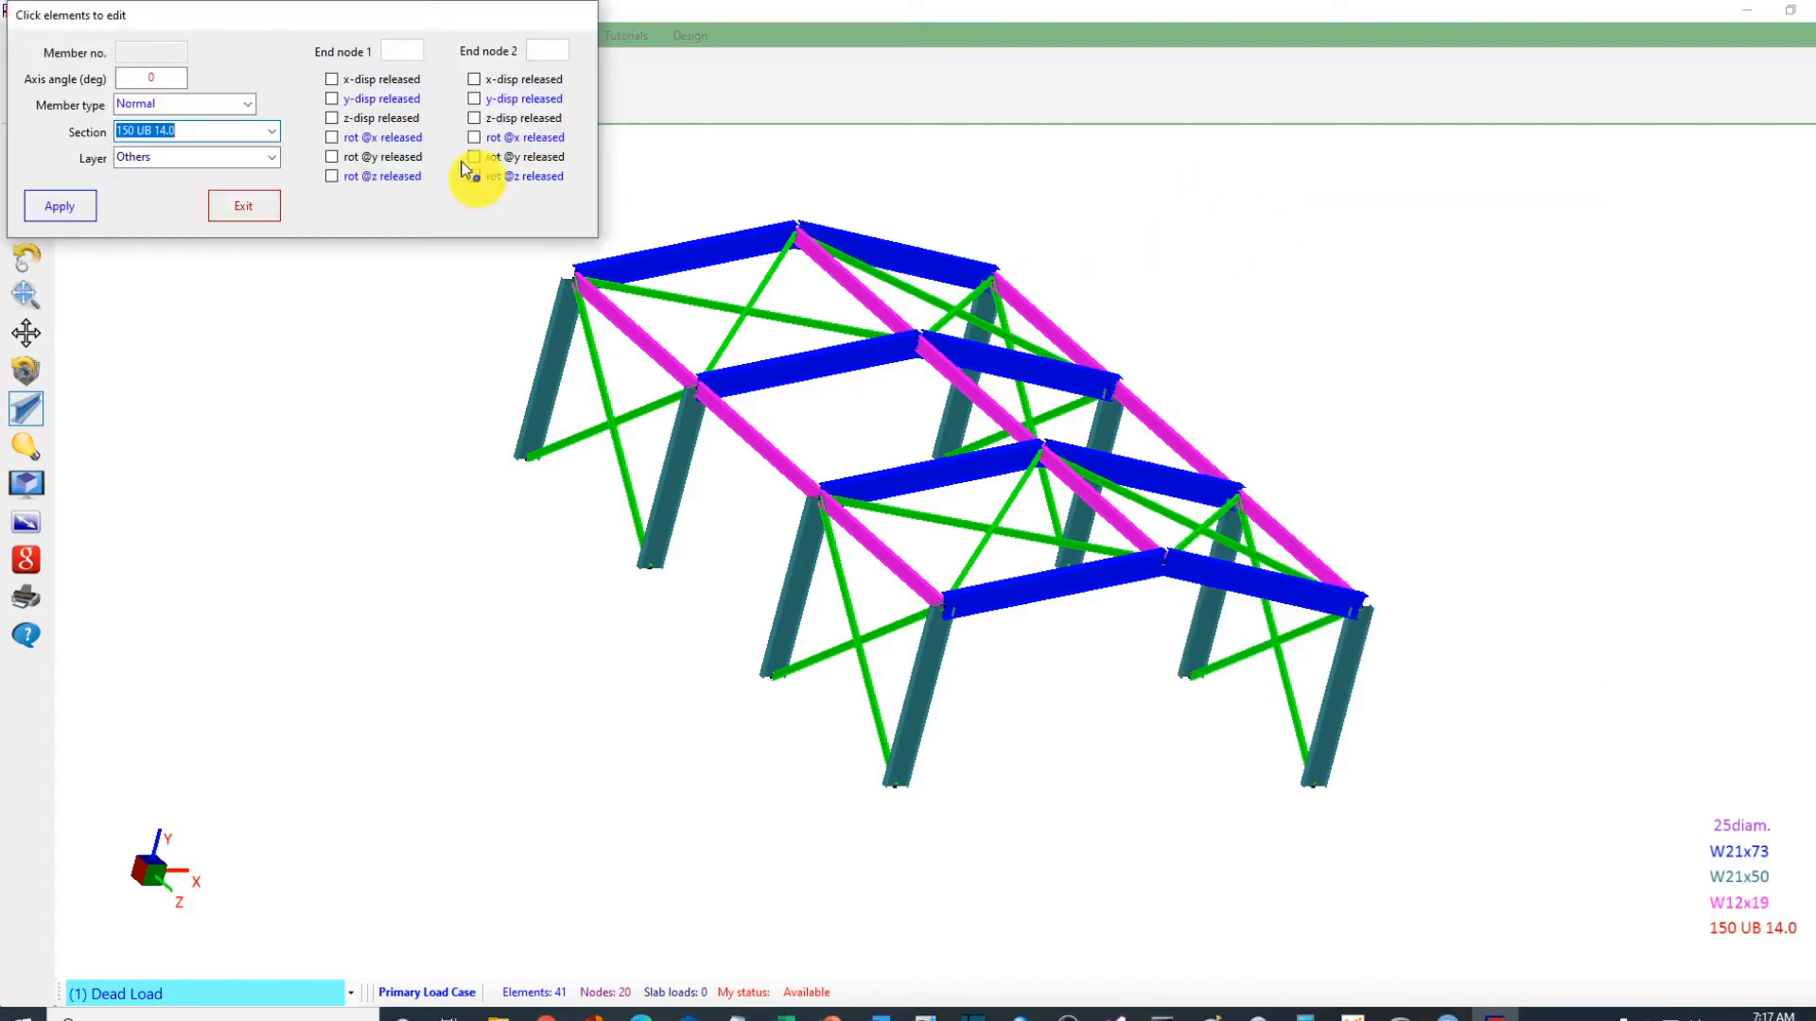
left_click(271, 131)
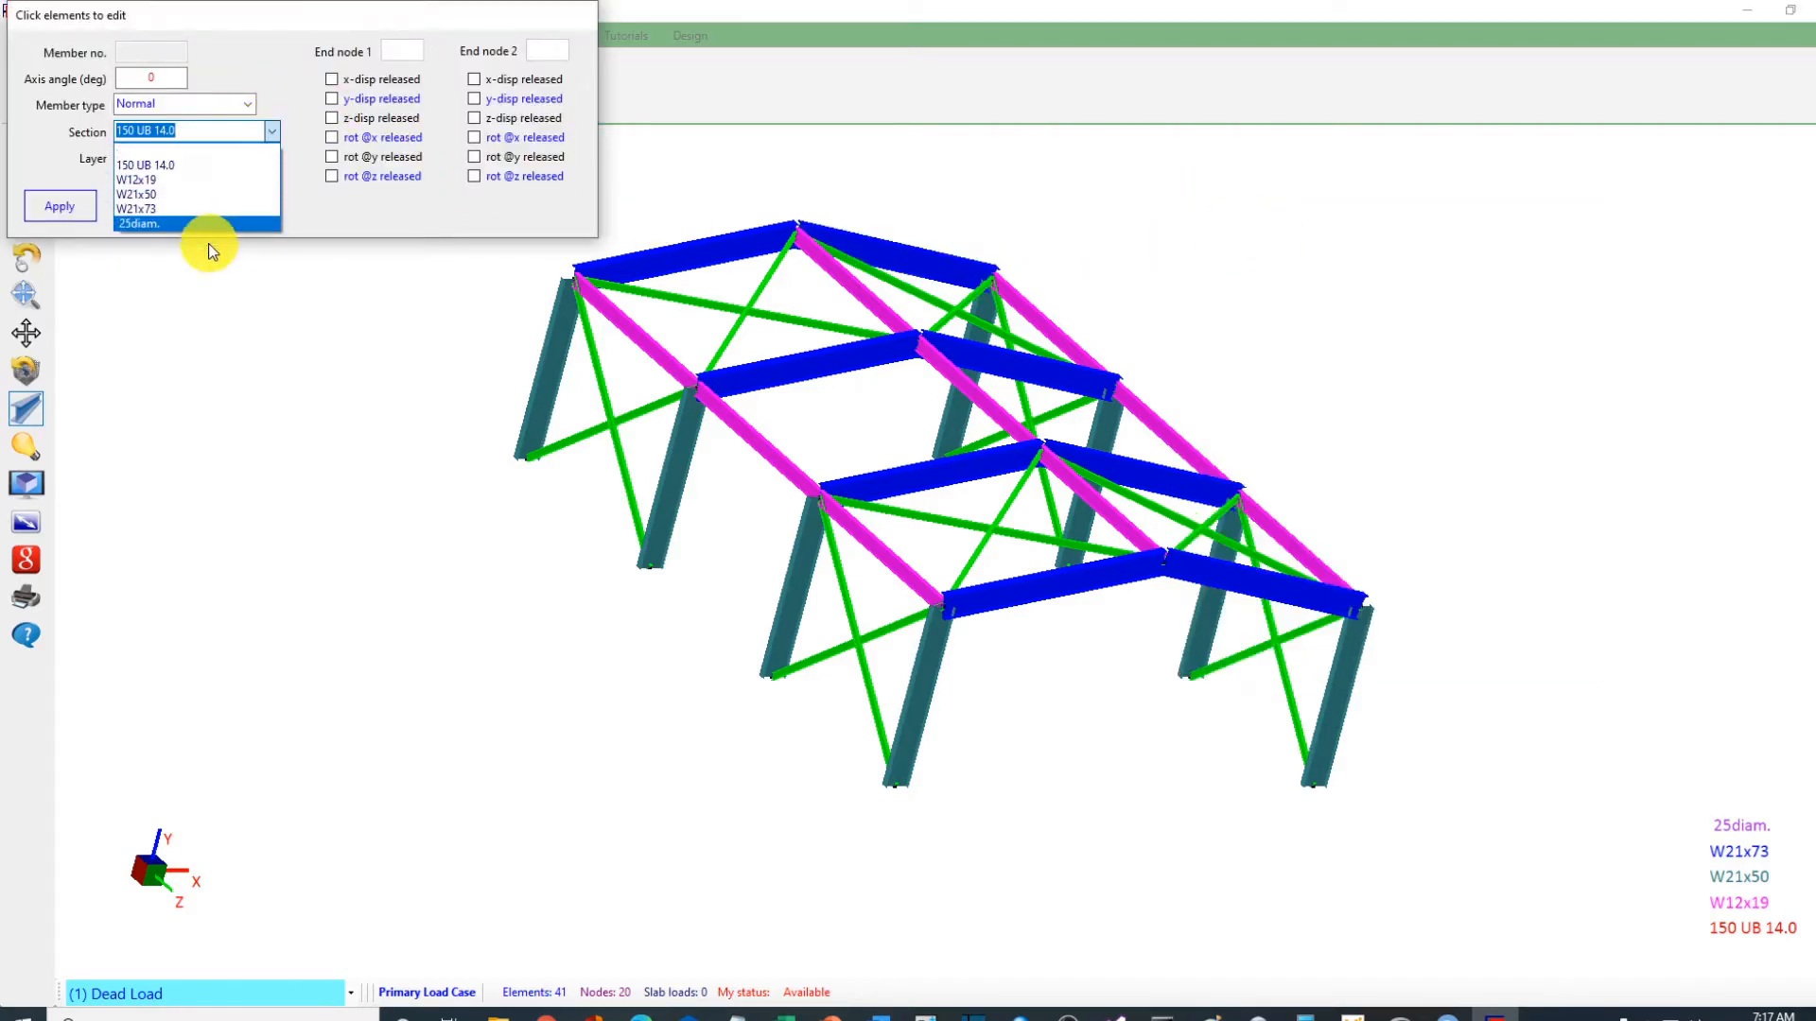
left_click(191, 225)
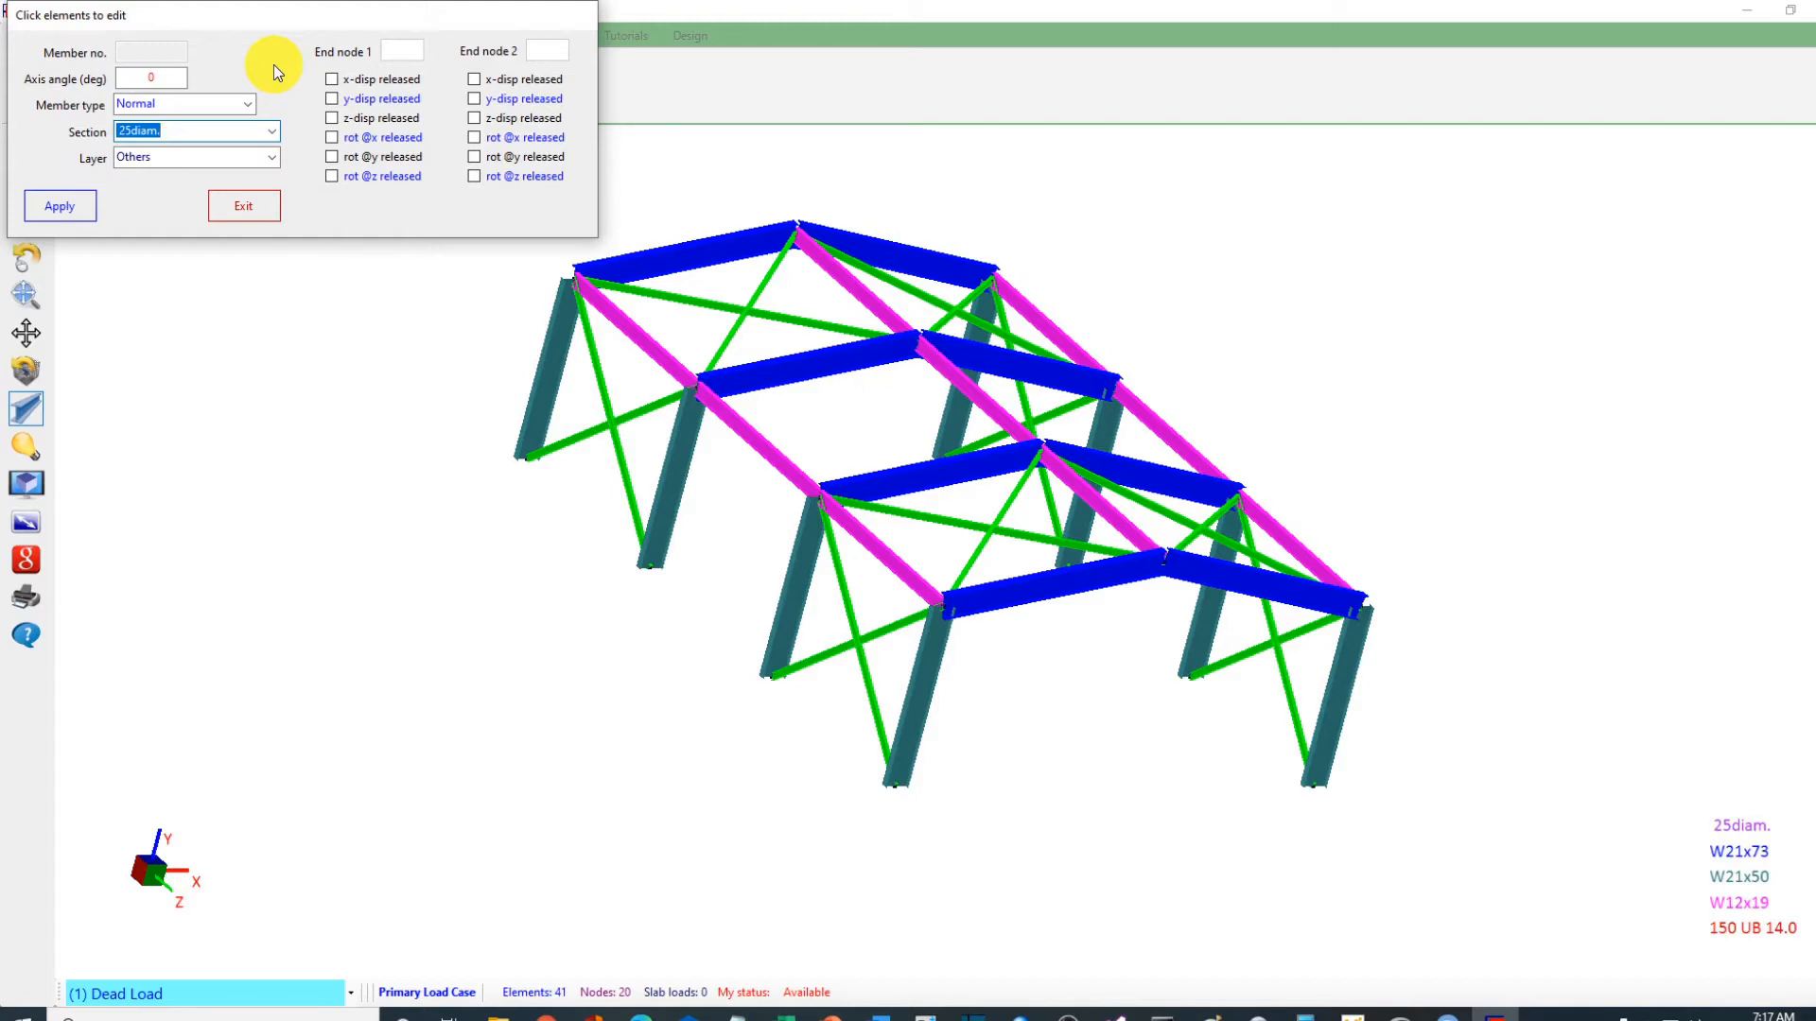
left_click(250, 106)
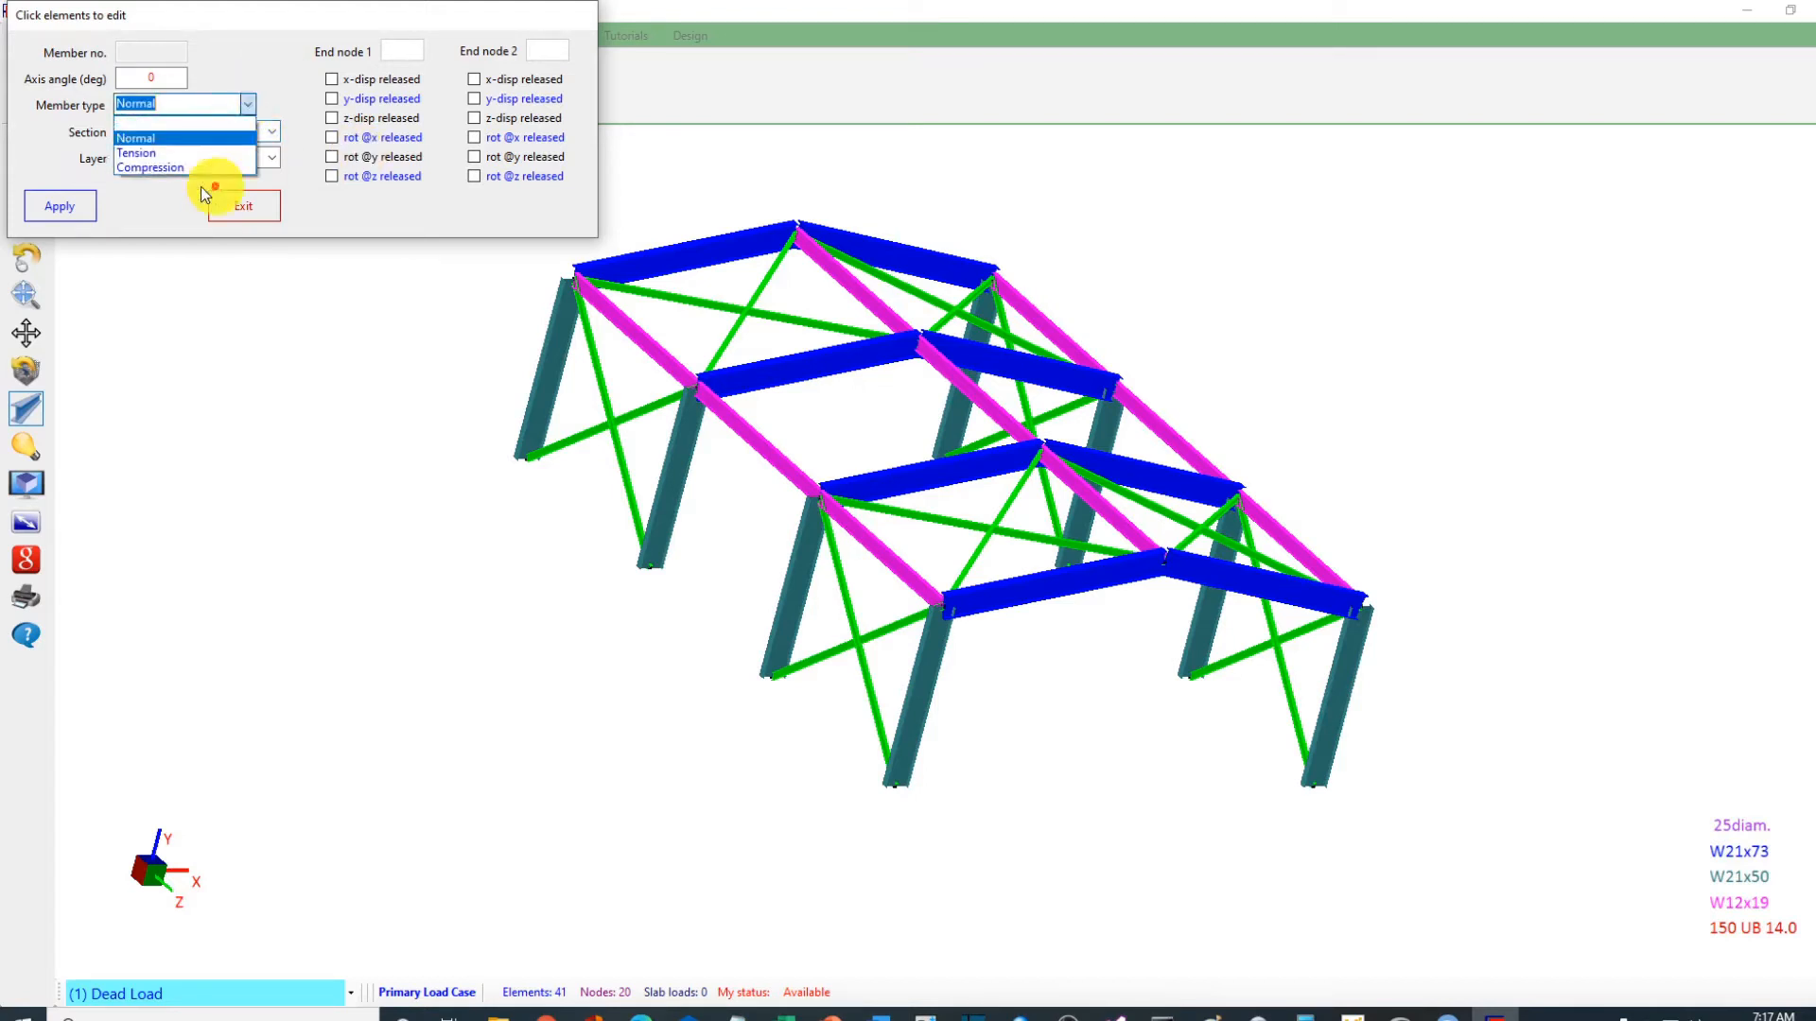
left_click(151, 154)
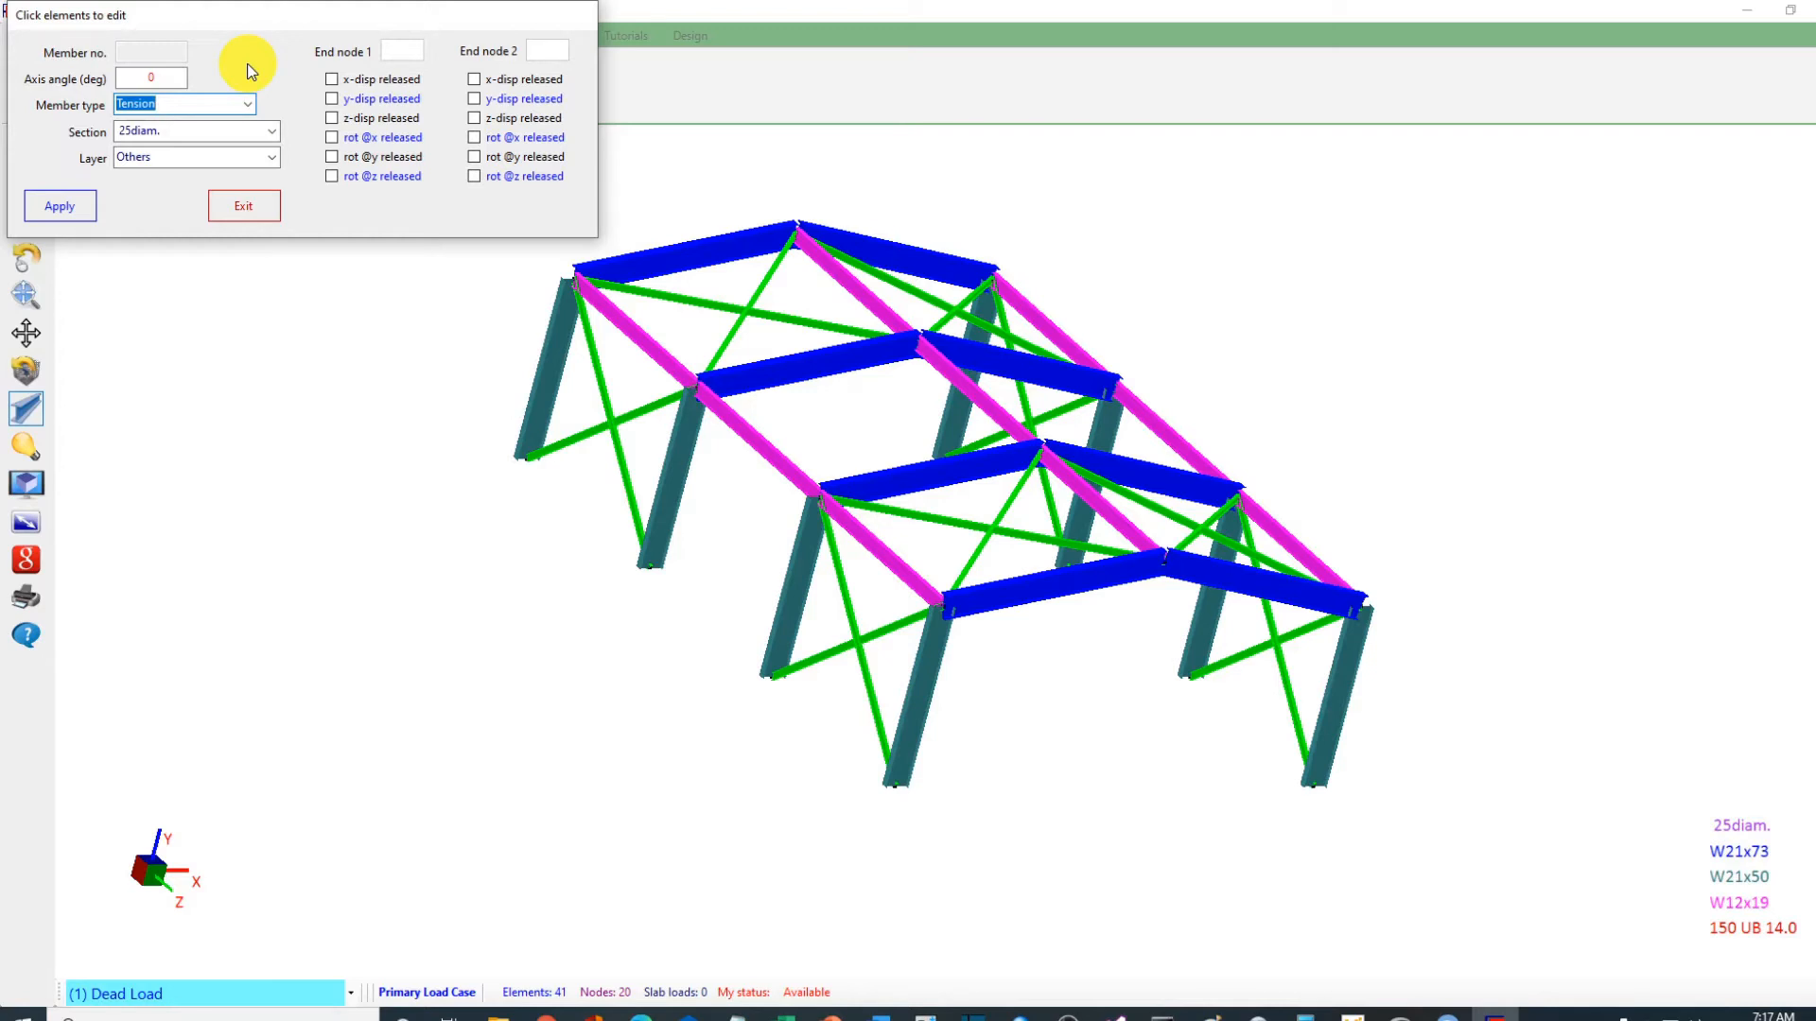
left_click(59, 205)
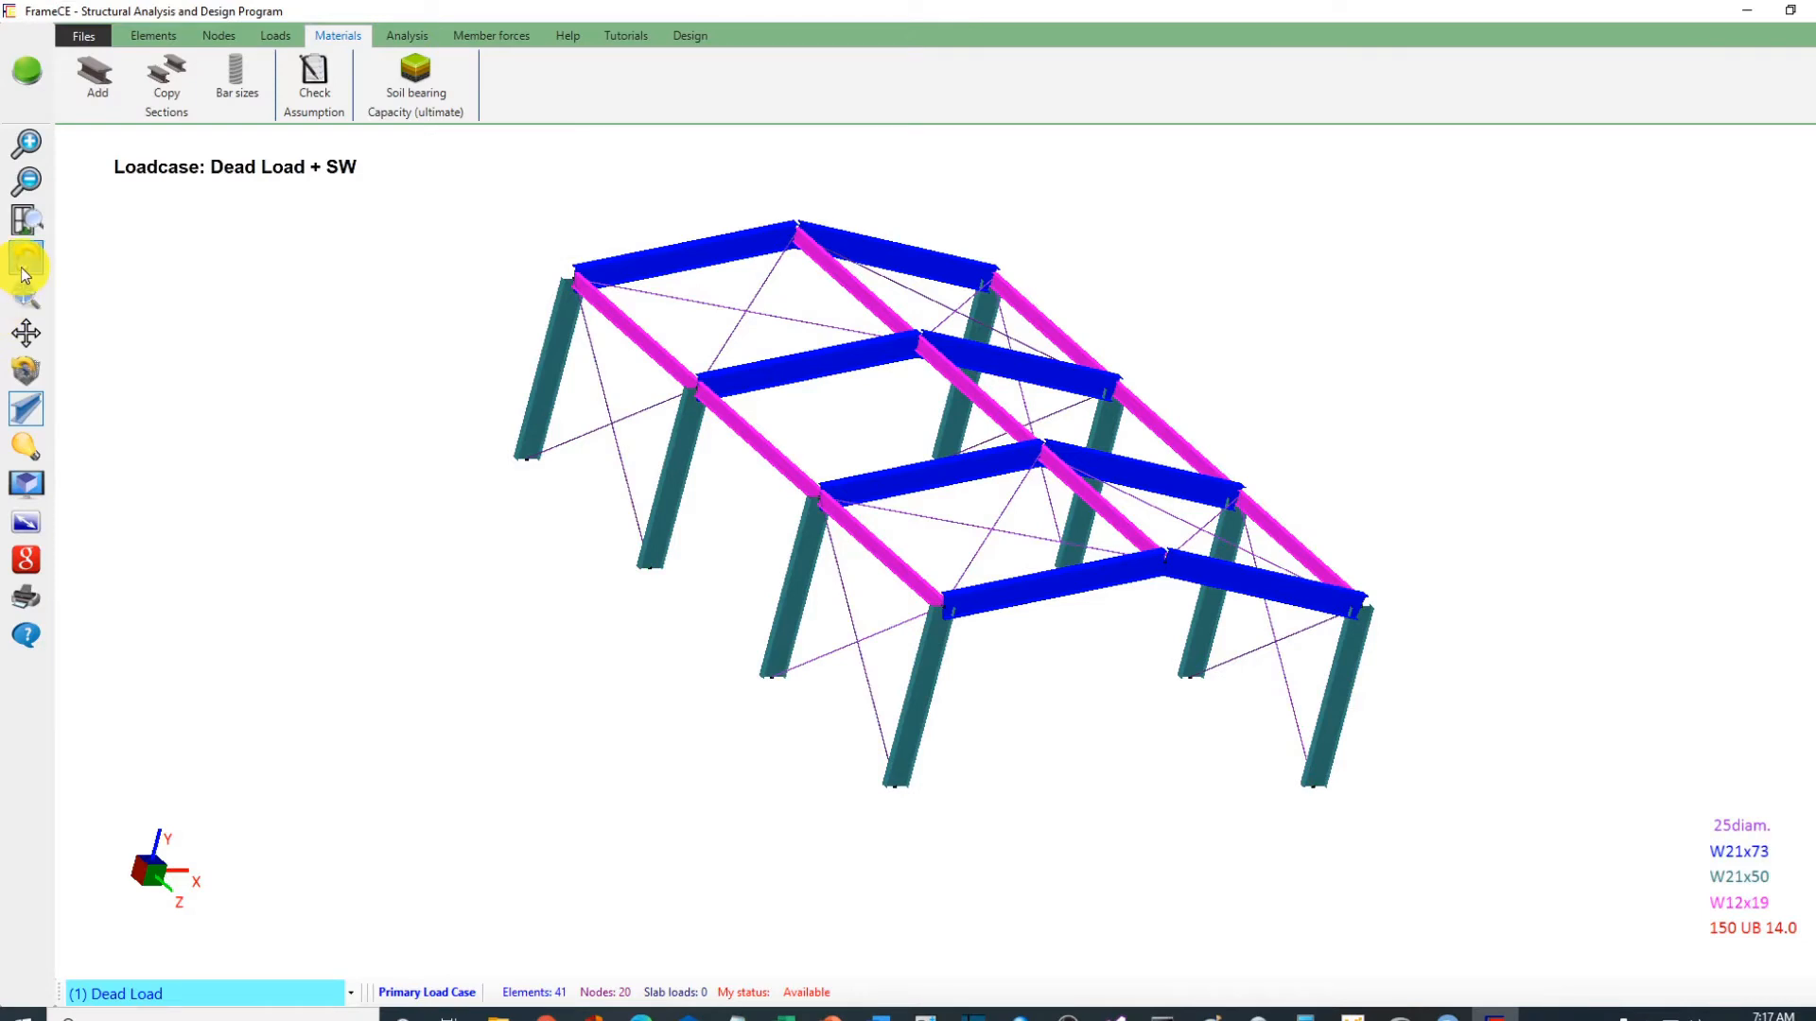
Step: Switch off 3D member viewing so the frame is drawn as single lines with its supports
left_click_drag(304, 591, 513, 630)
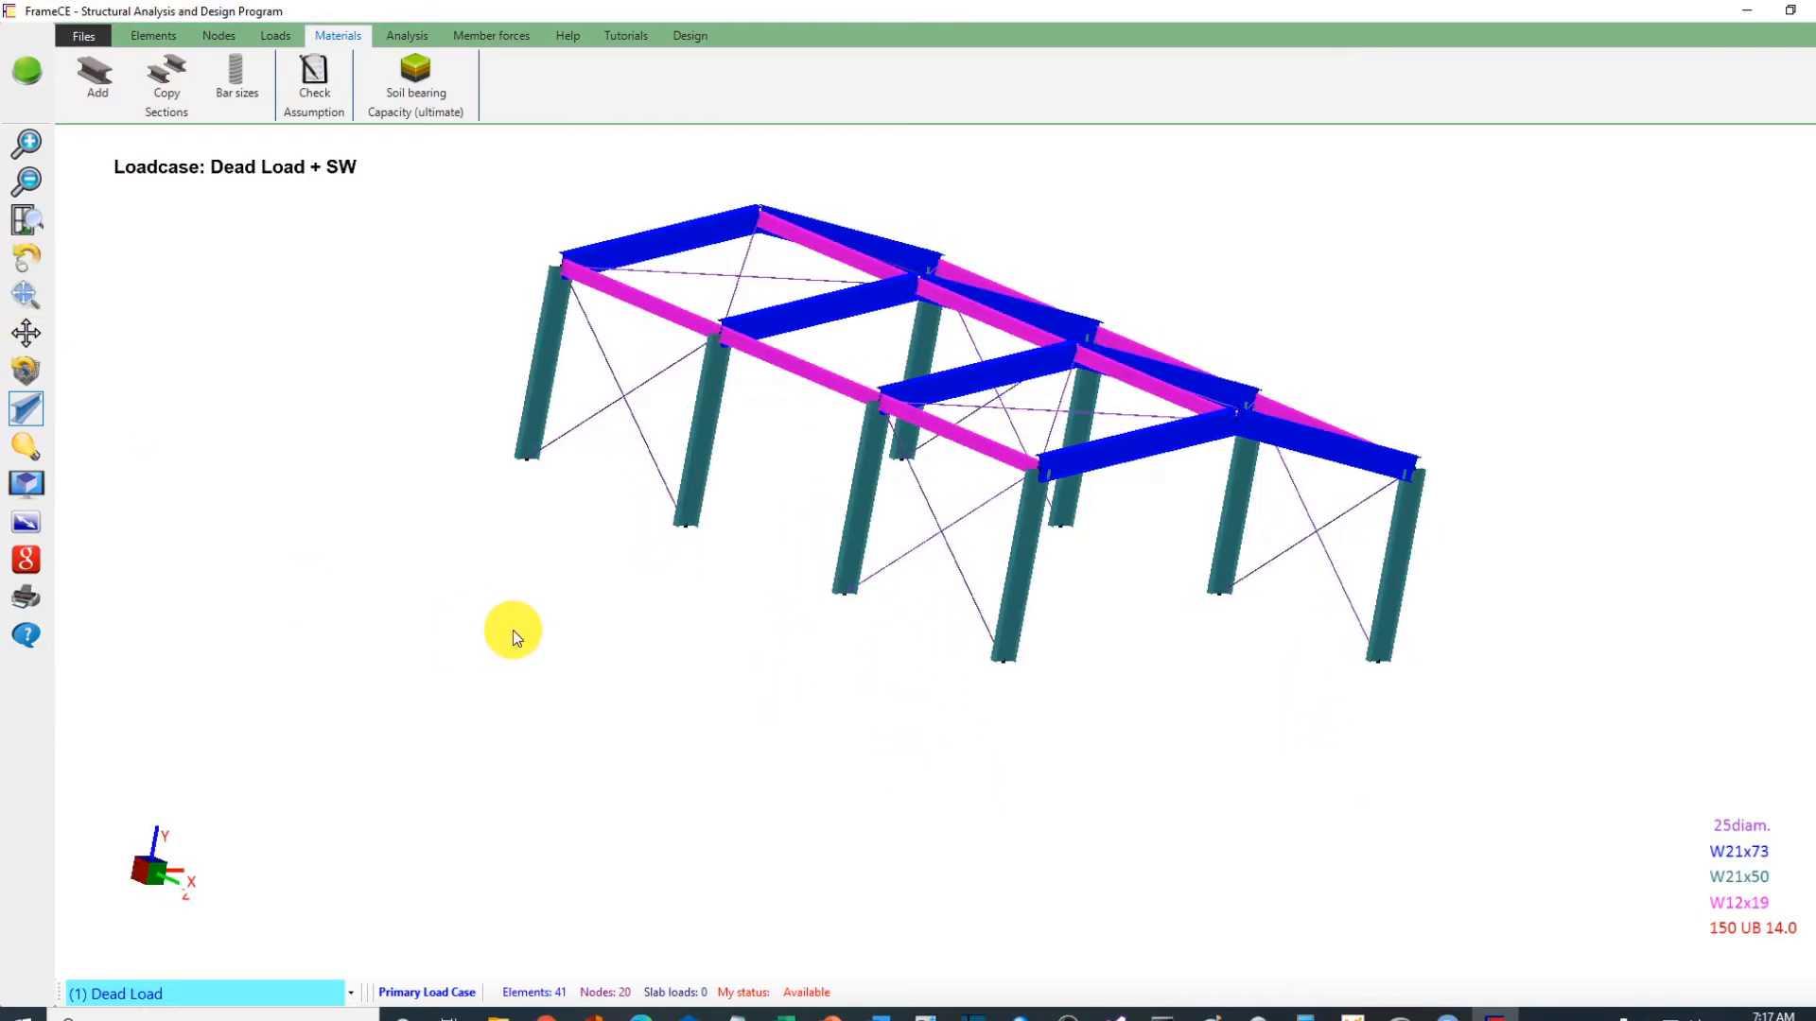
left_click(419, 429)
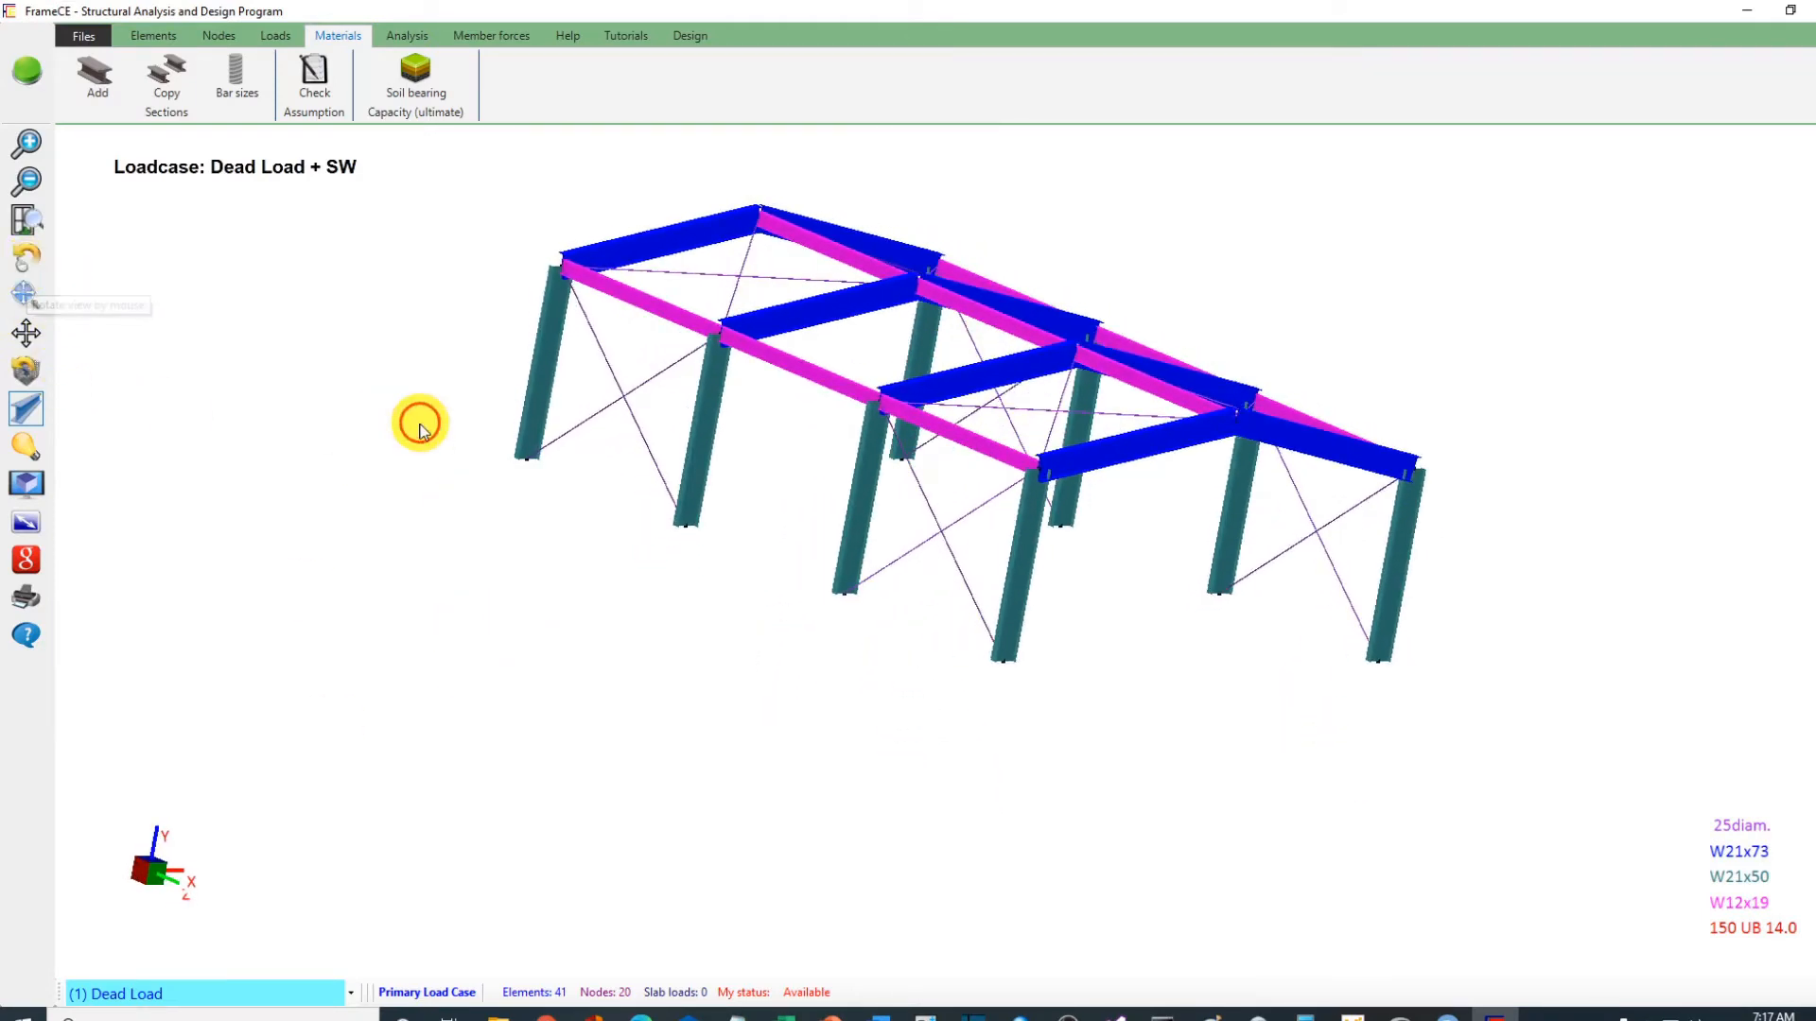
left_click_drag(419, 428, 361, 429)
left_click(25, 408)
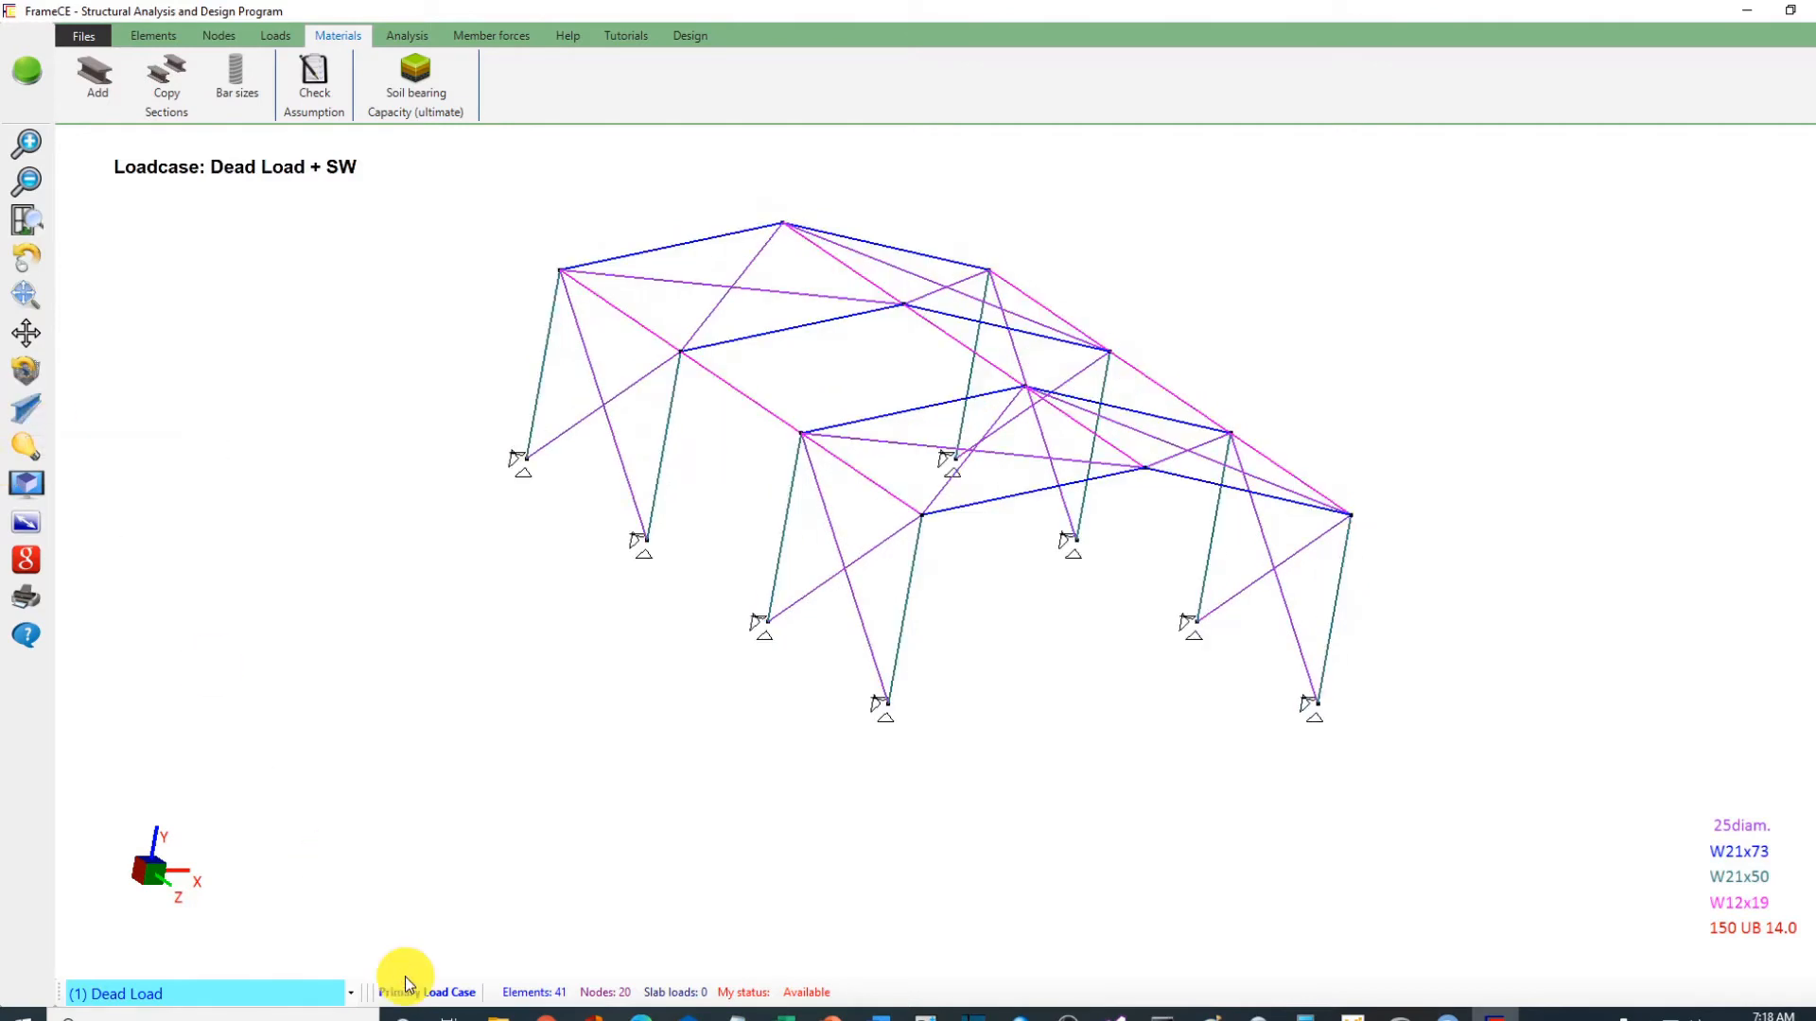
Step: Set the node type of all eight column base supports to Footing and close the node properties
left_click(525, 462)
left_click(647, 541)
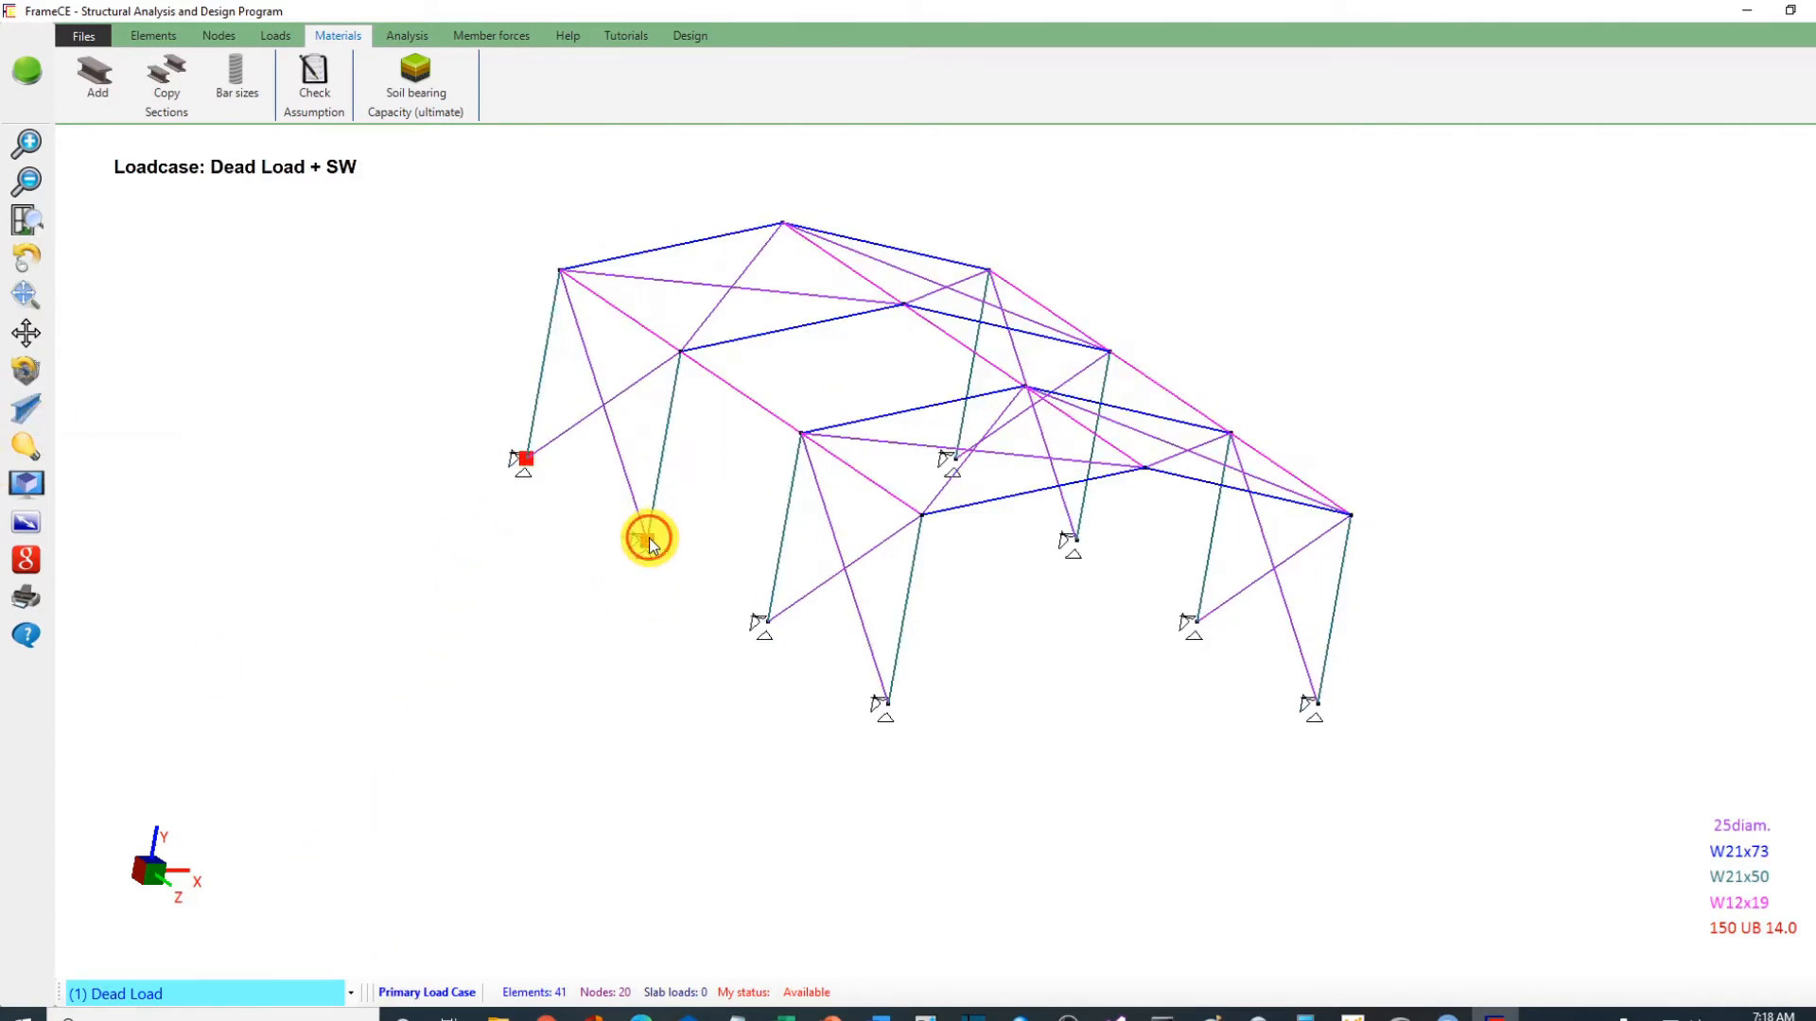
left_click(766, 625)
left_click(864, 734)
left_click(884, 709)
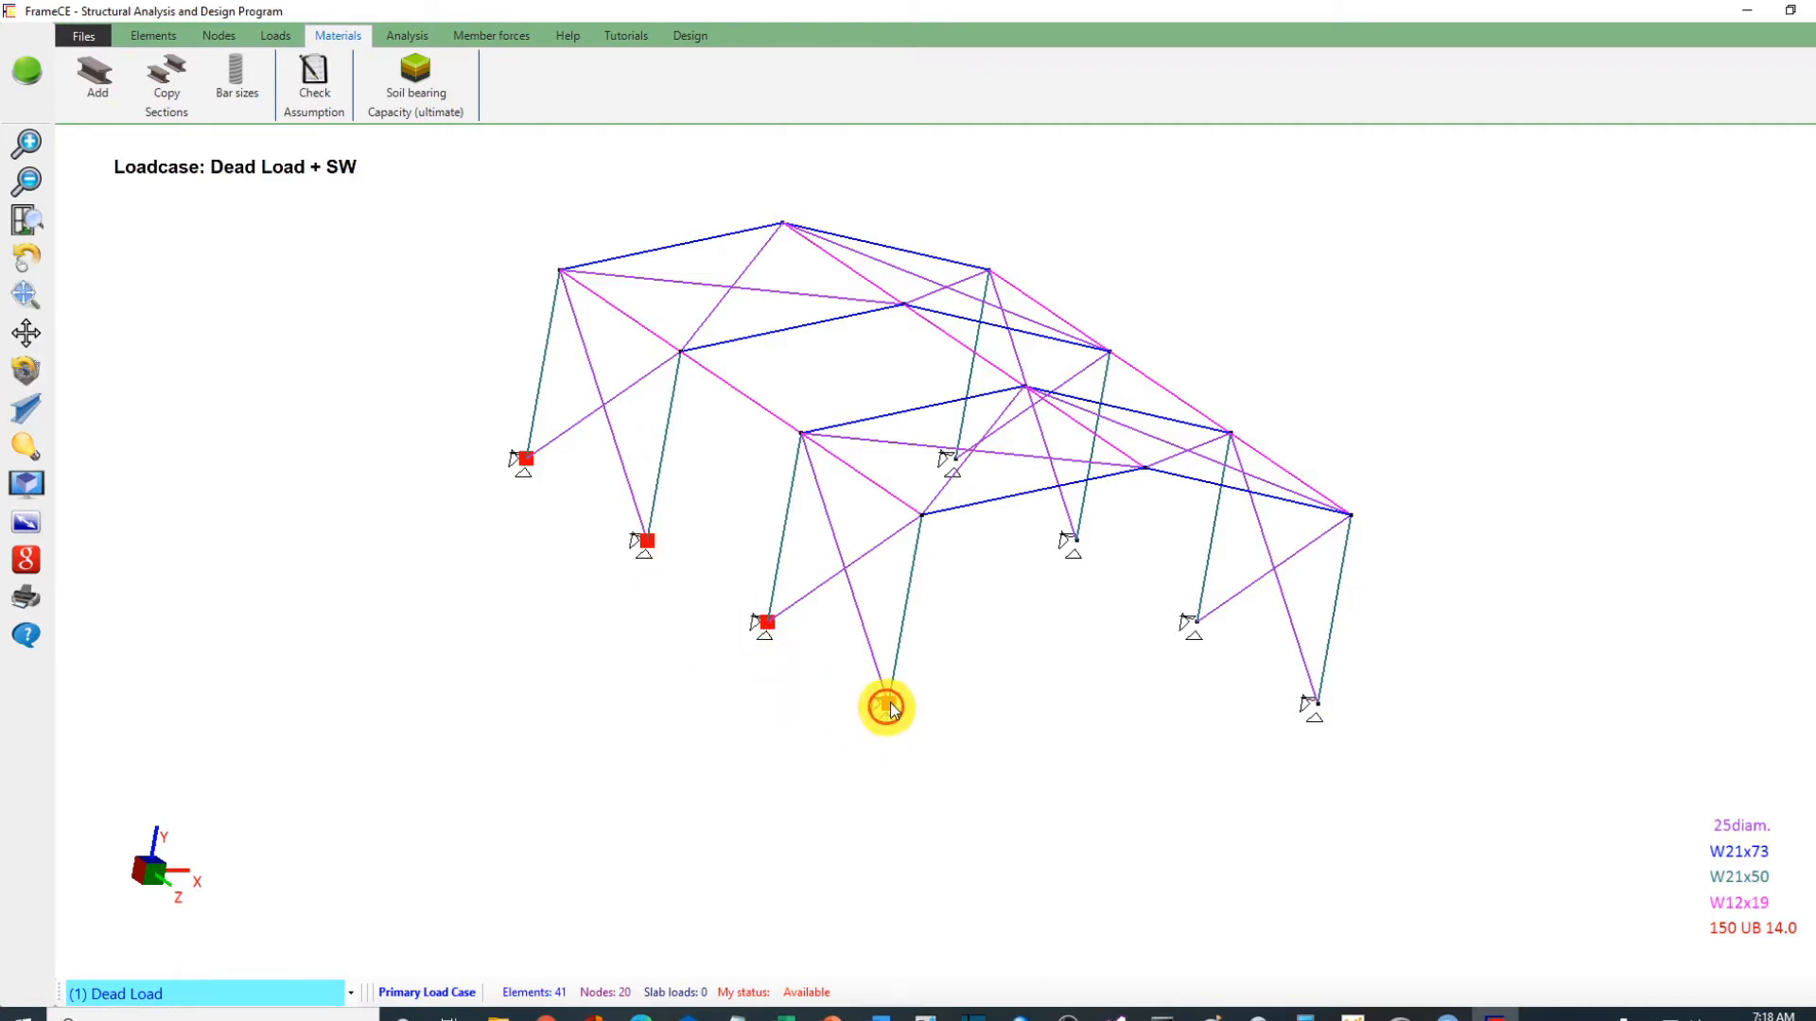
left_click(956, 461)
left_click_drag(1052, 514, 1305, 785)
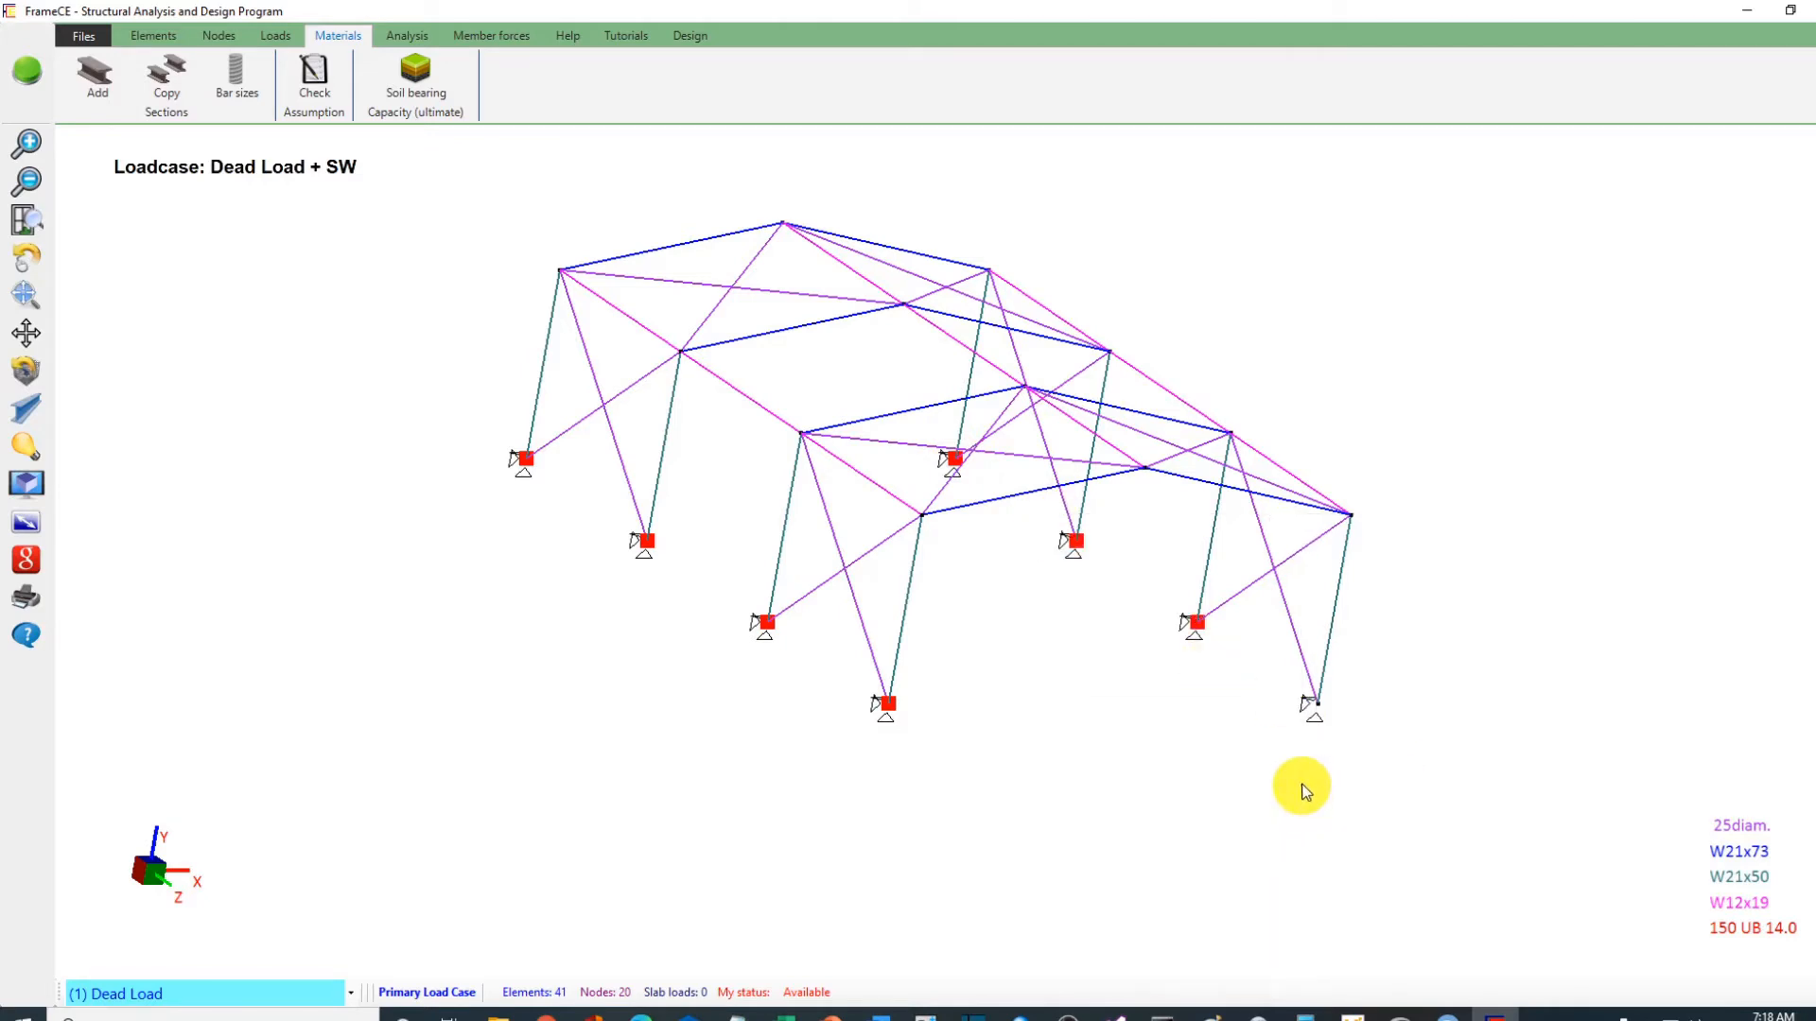
left_click(1318, 706)
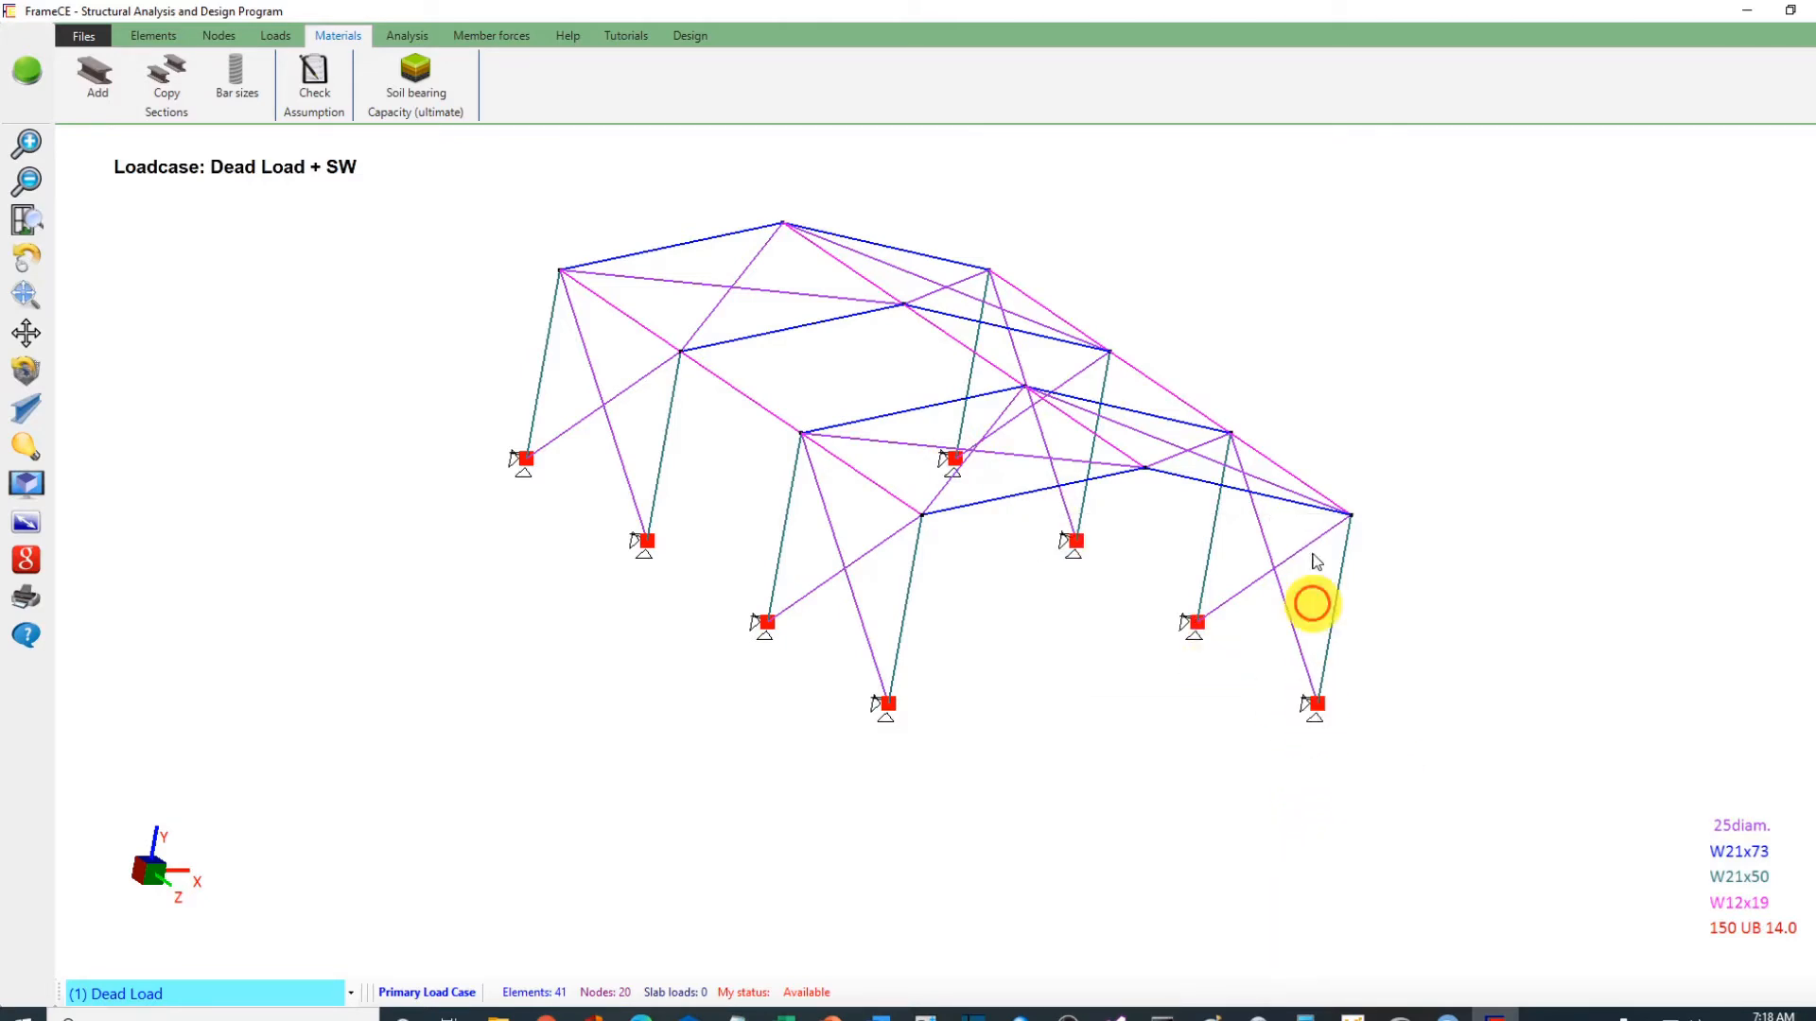
right_click(1303, 236)
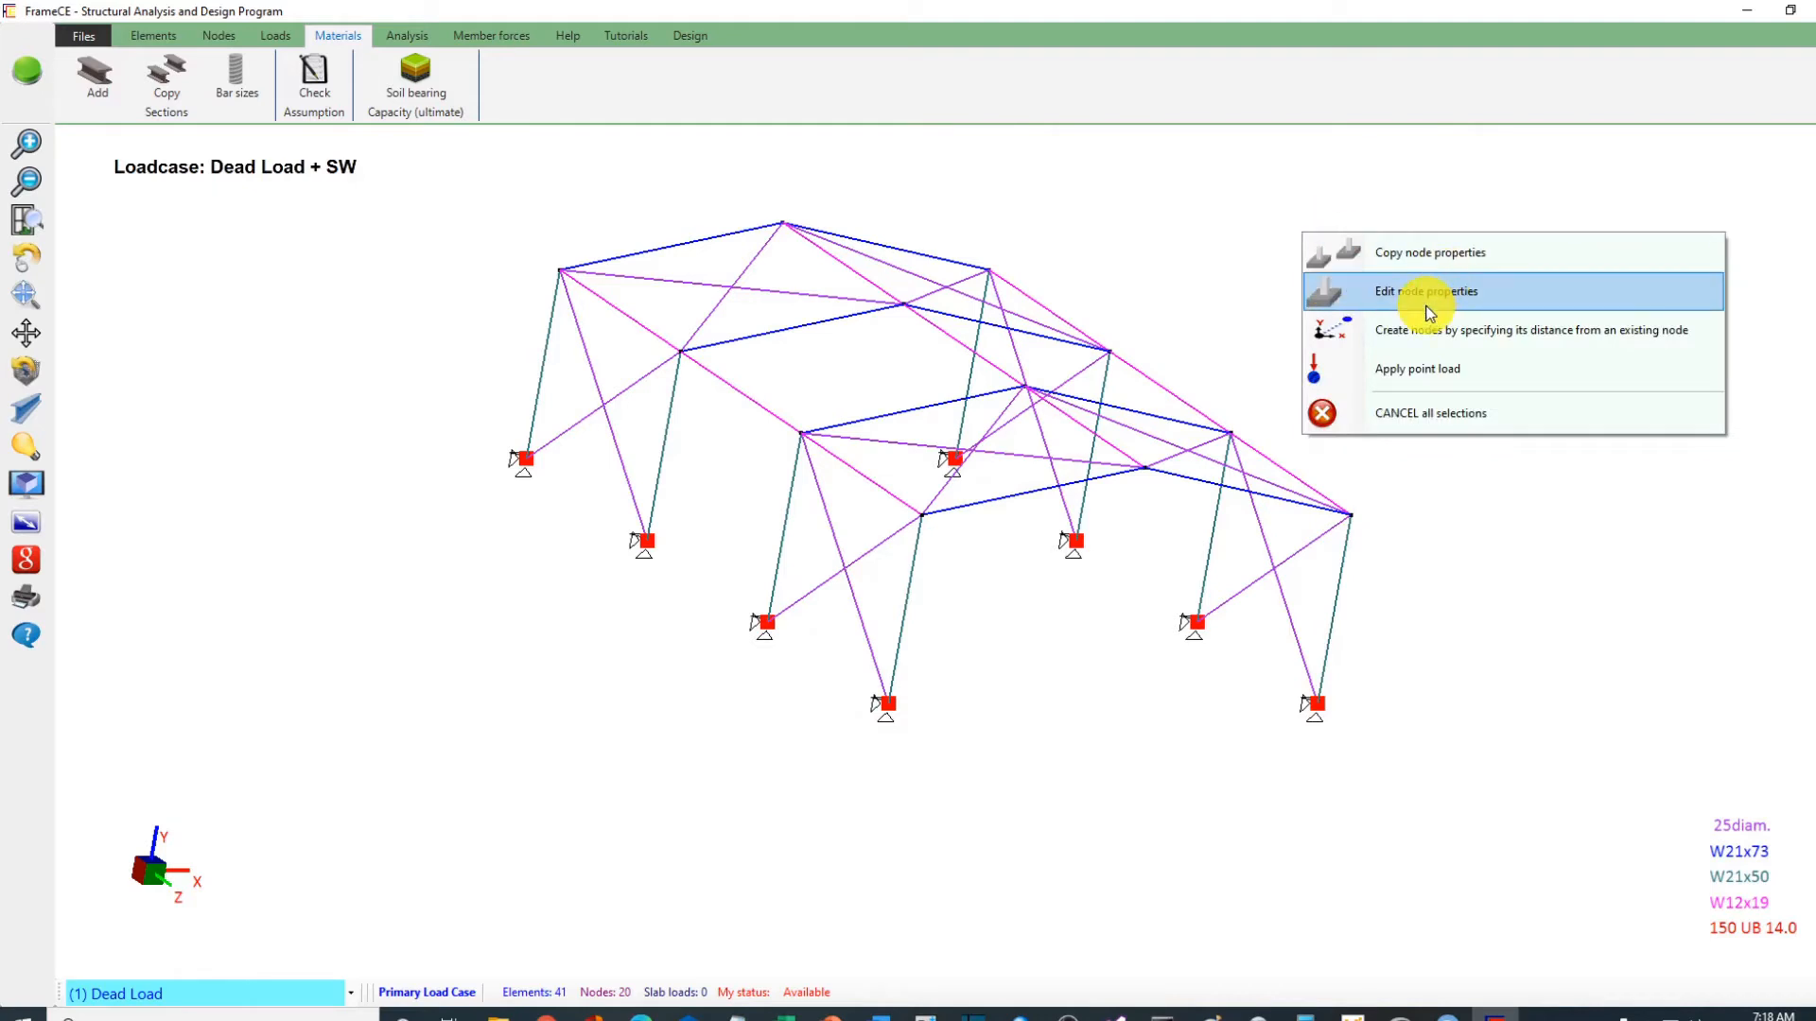
left_click(1315, 293)
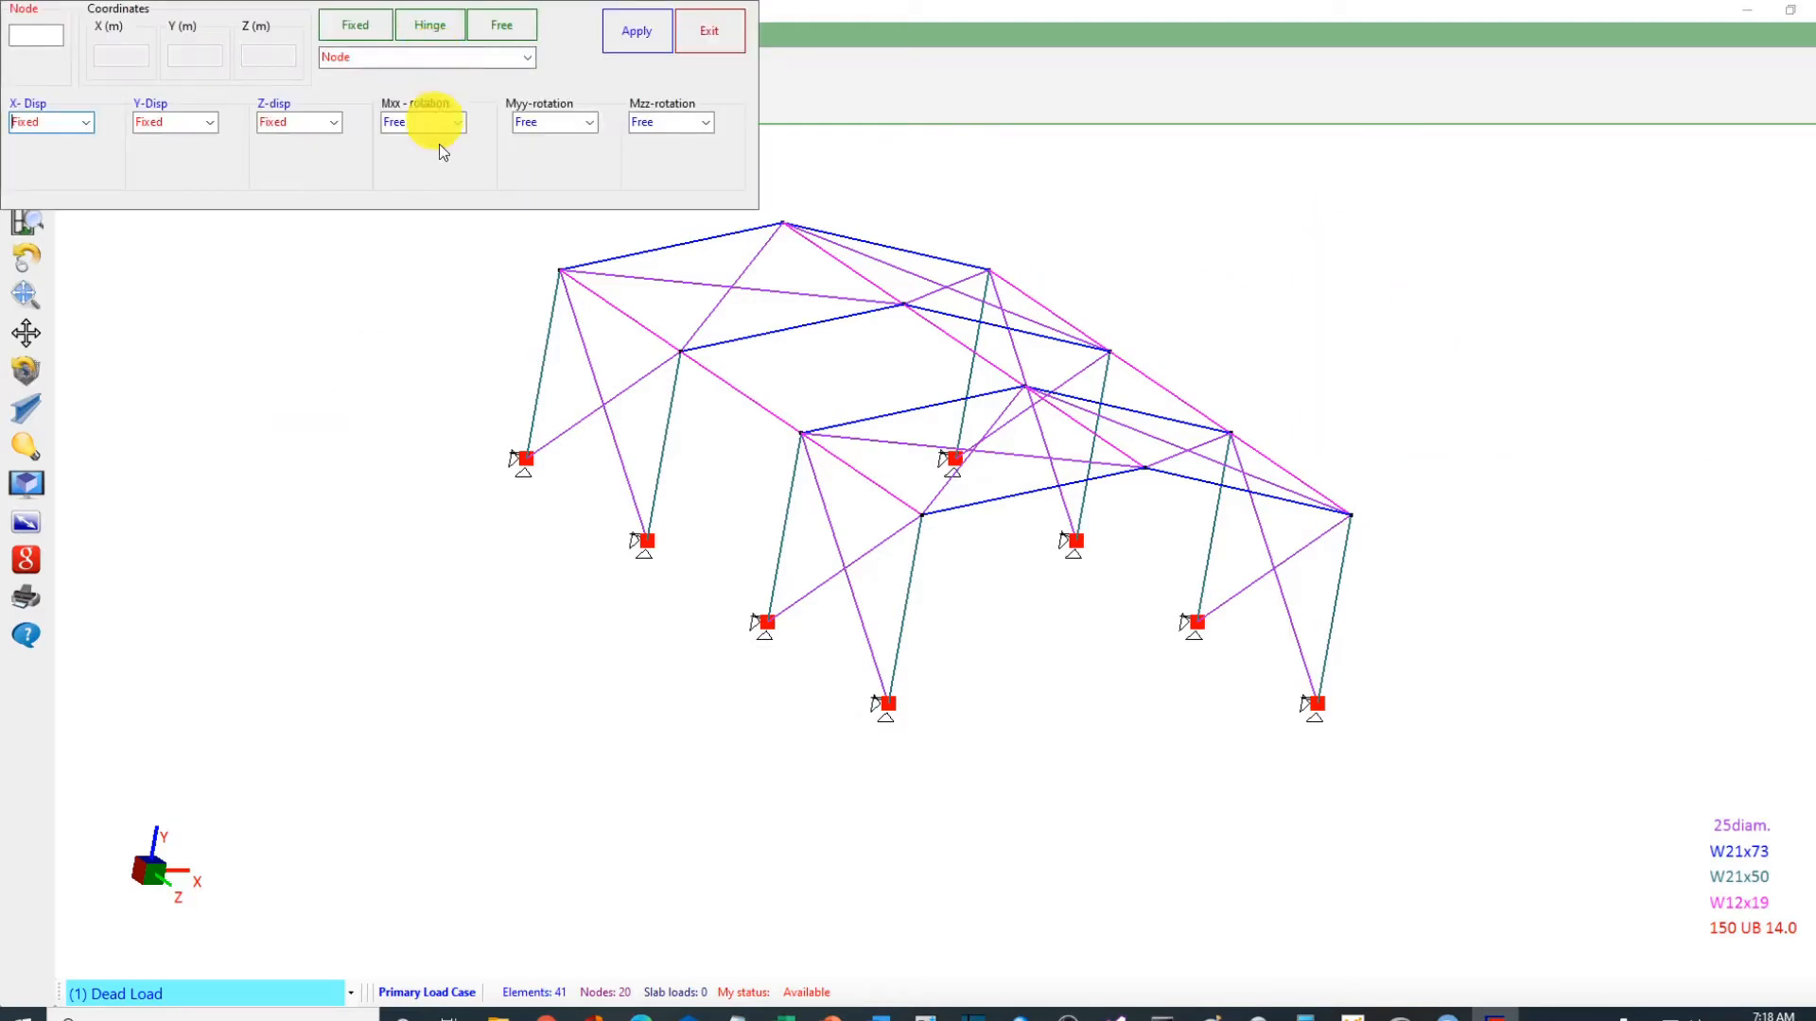
left_click(528, 59)
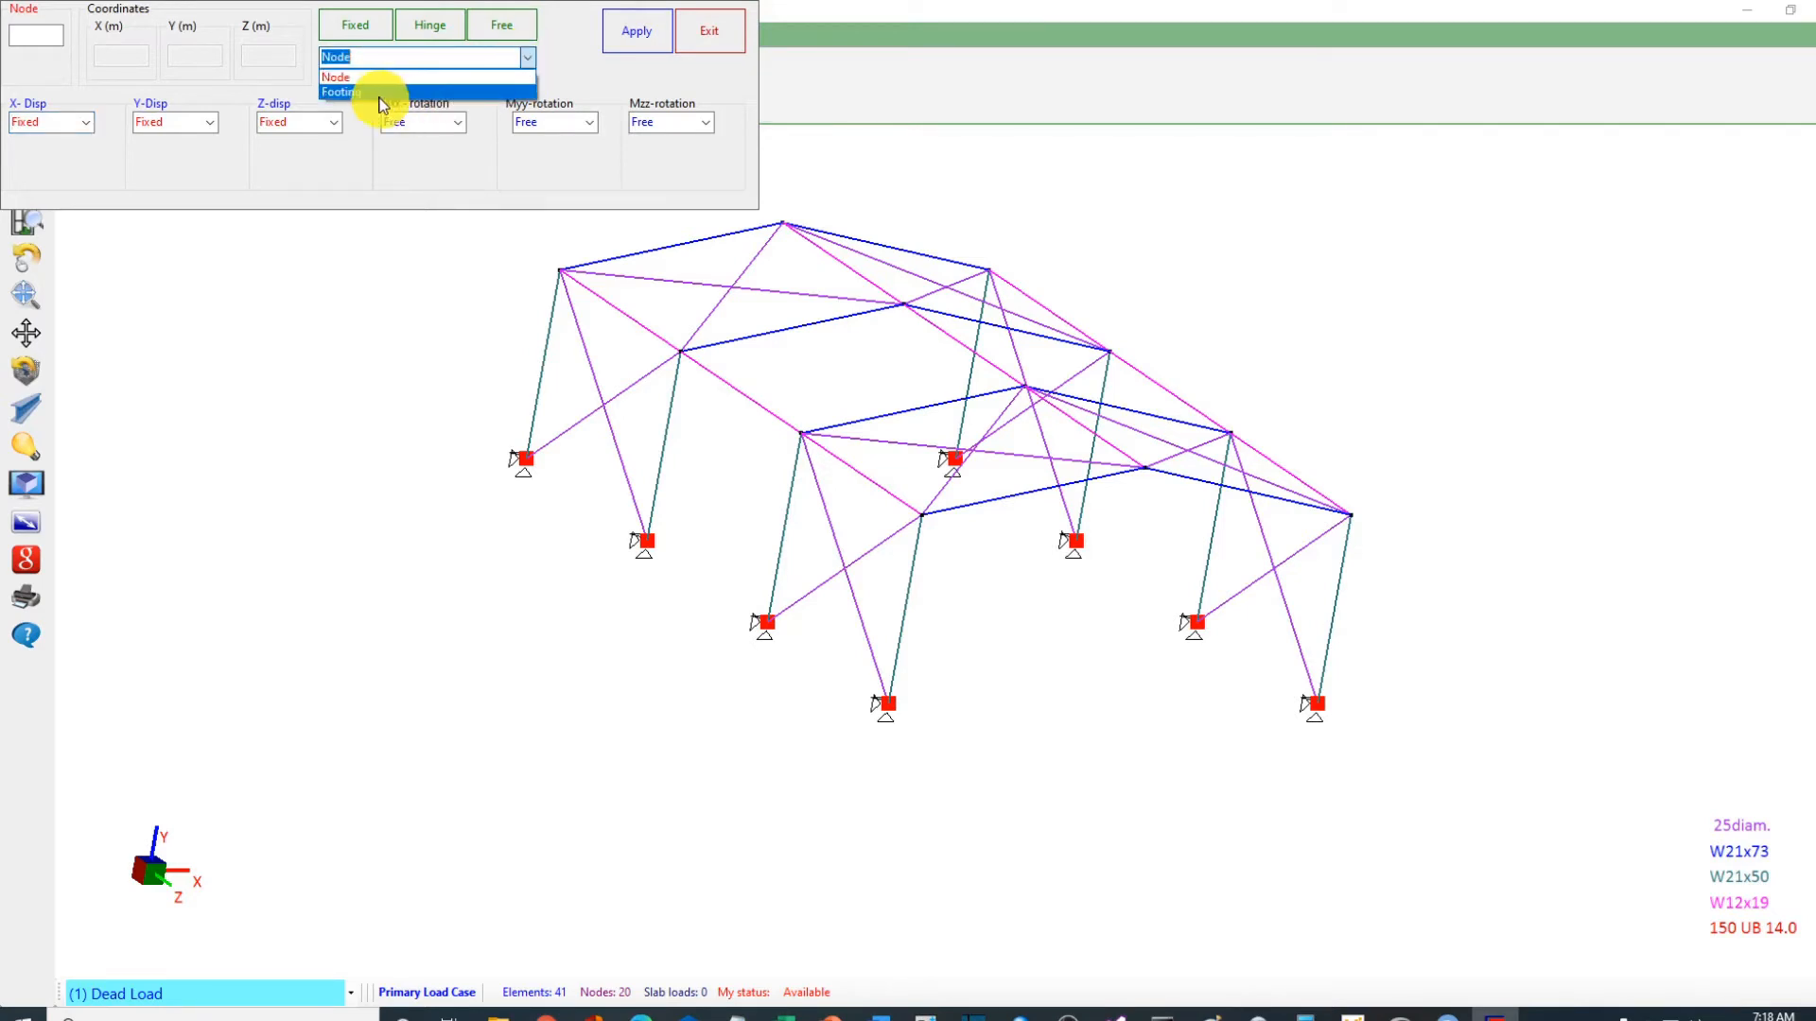
left_click(377, 92)
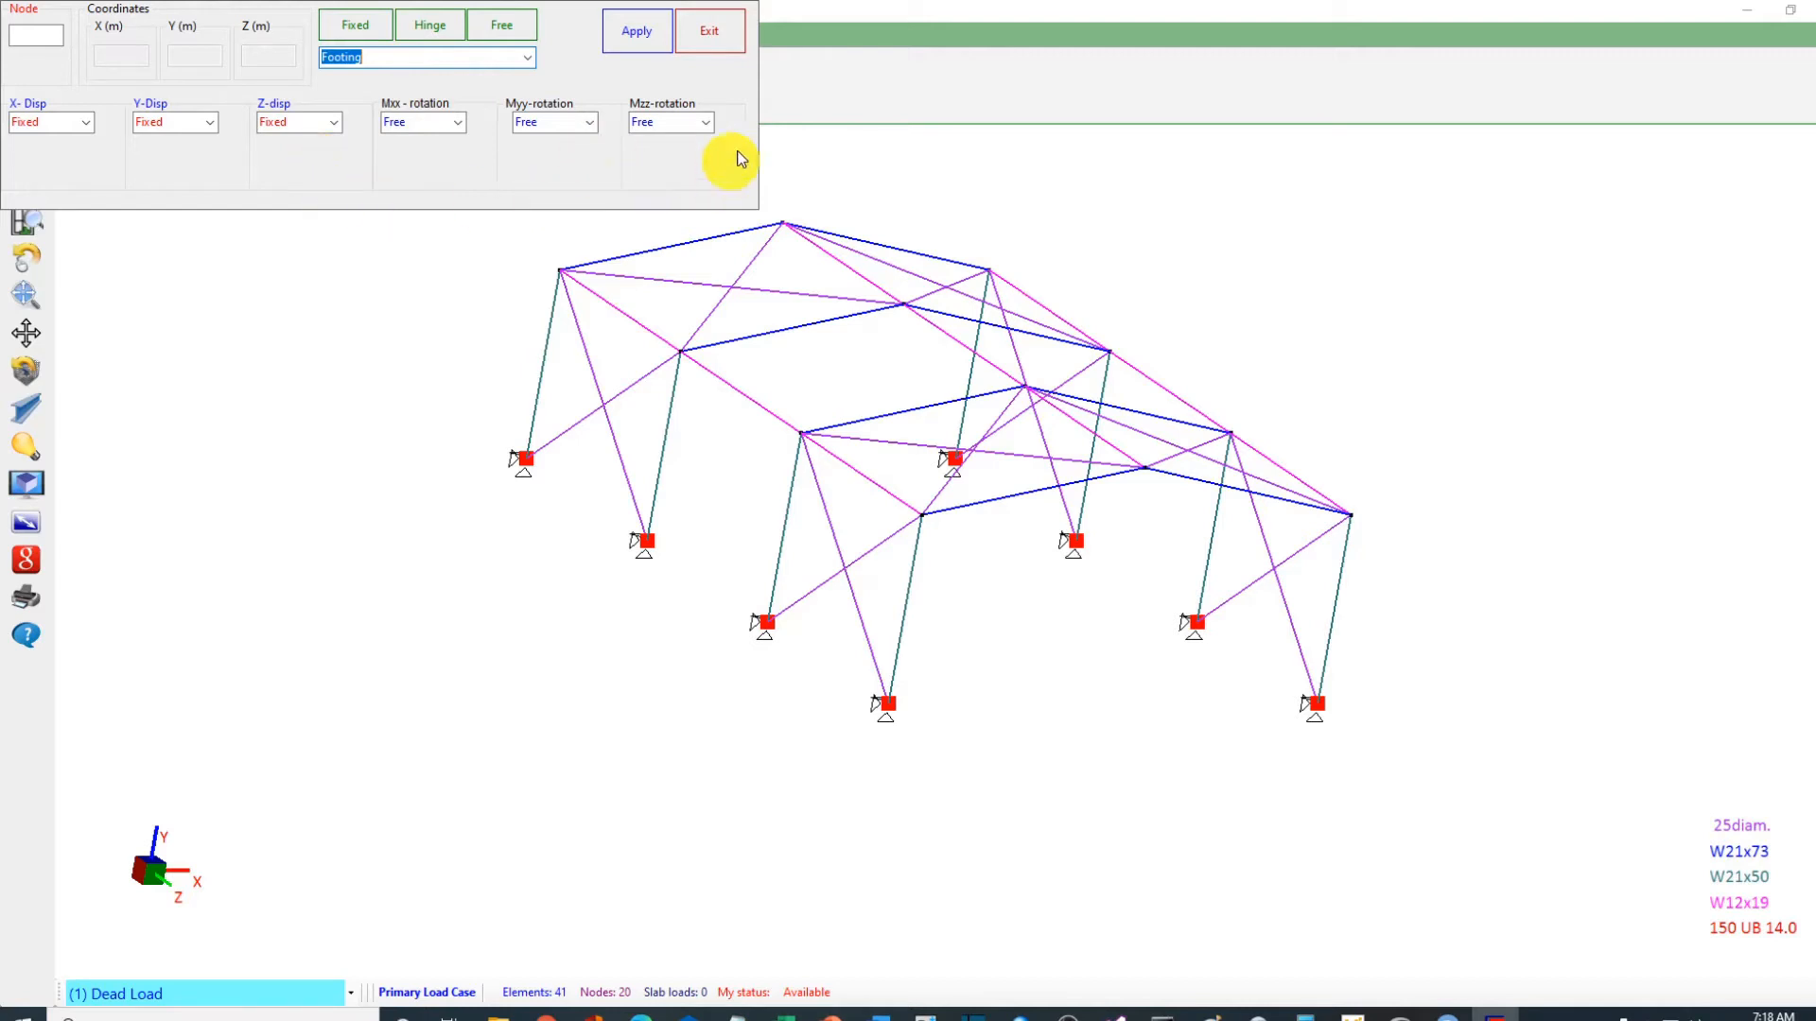
left_click(631, 31)
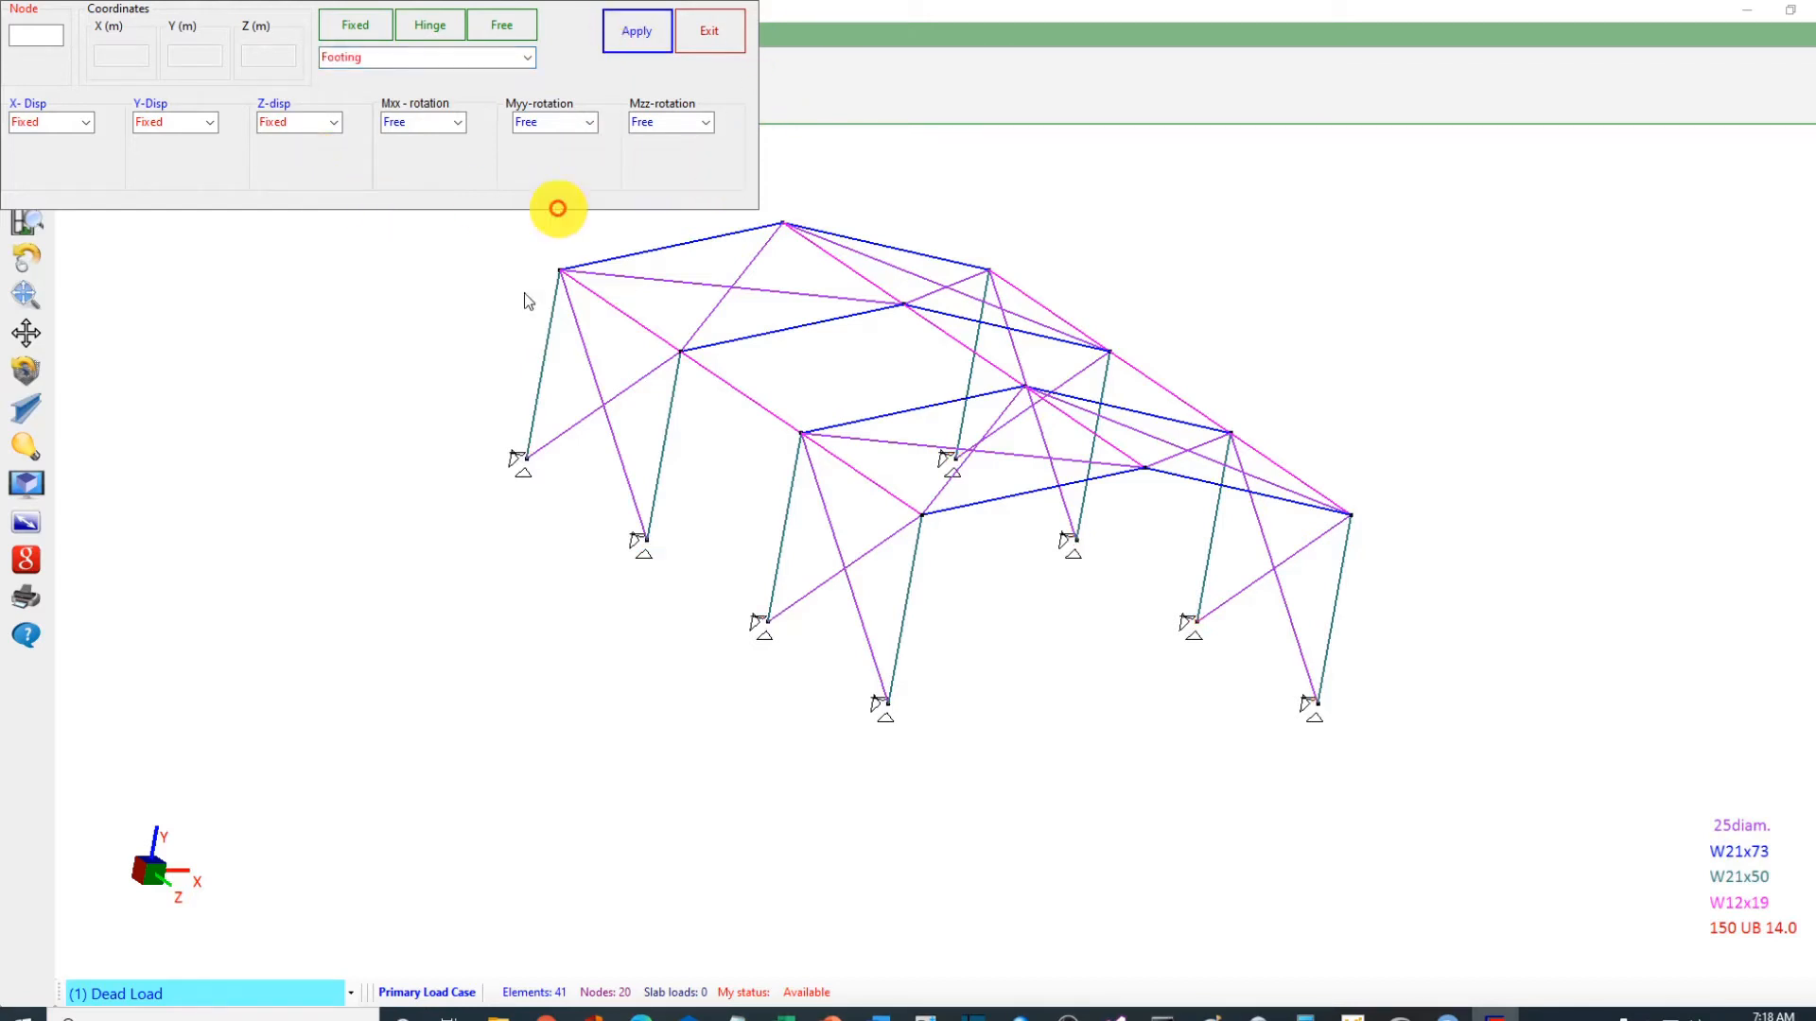
left_click(709, 32)
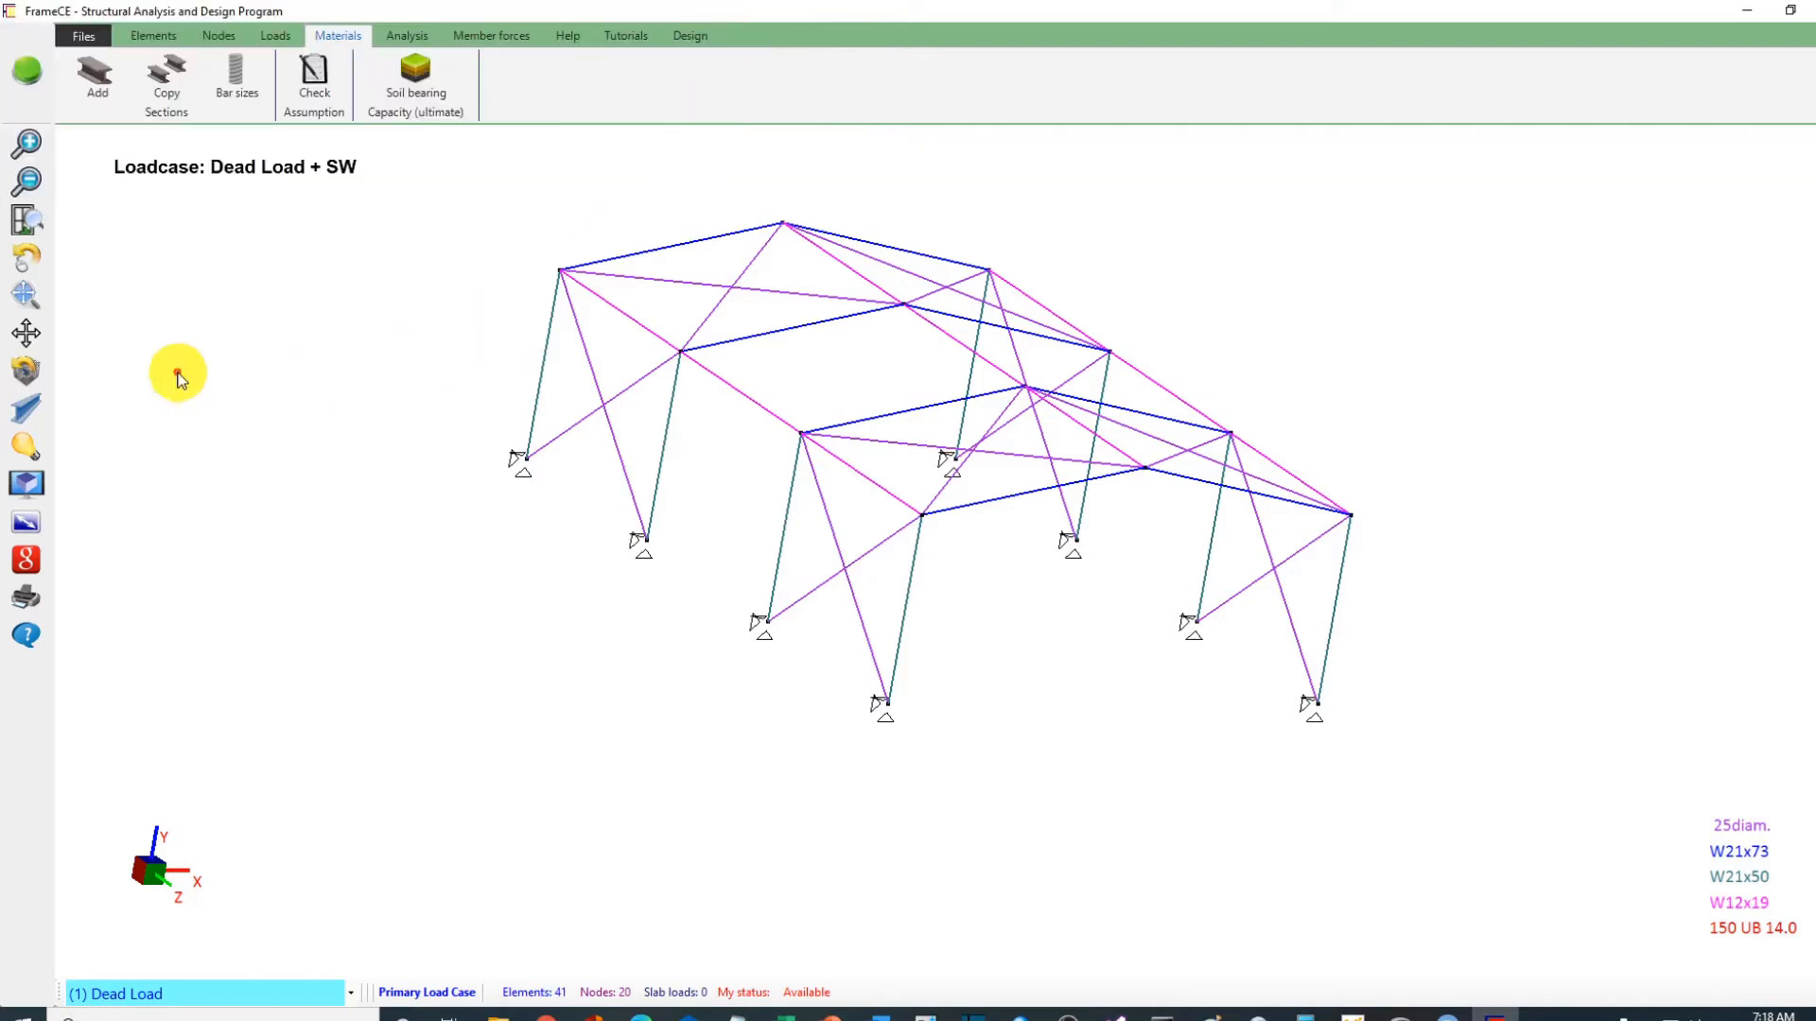
Step: Switch 3D member viewing back on and add a primary load case titled "WL 1"
left_click(32, 421)
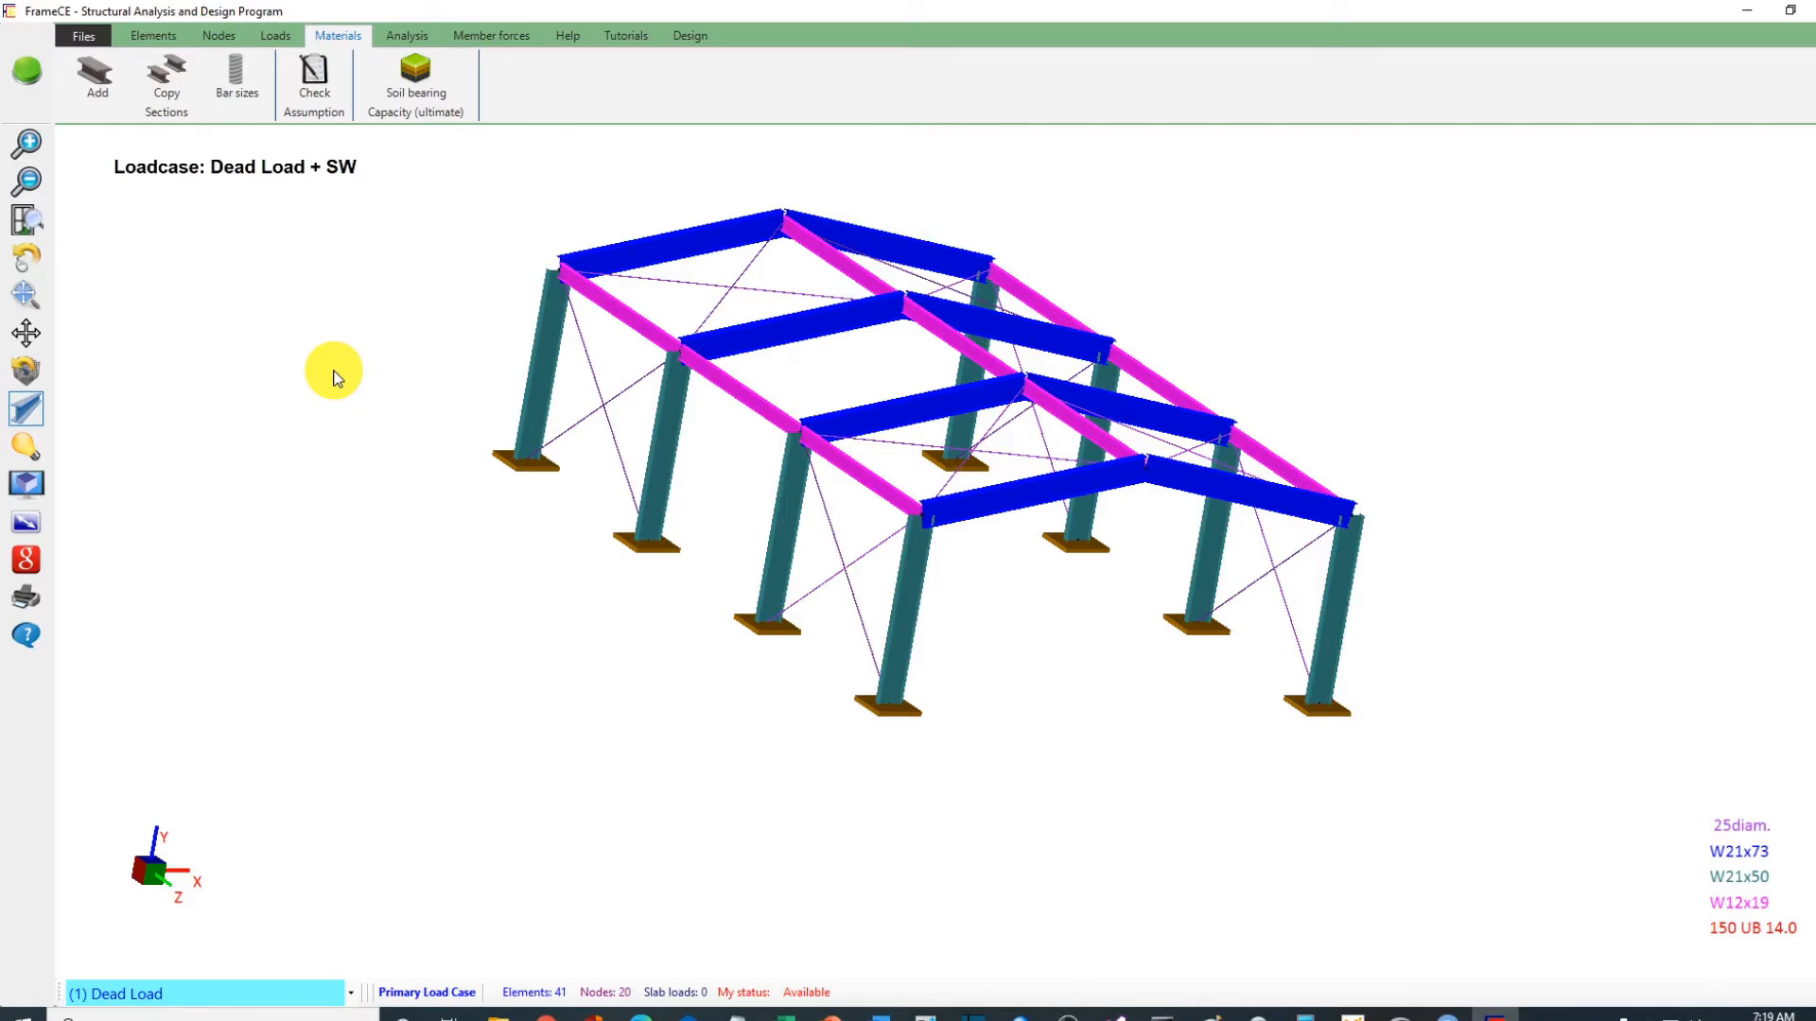
left_click(277, 35)
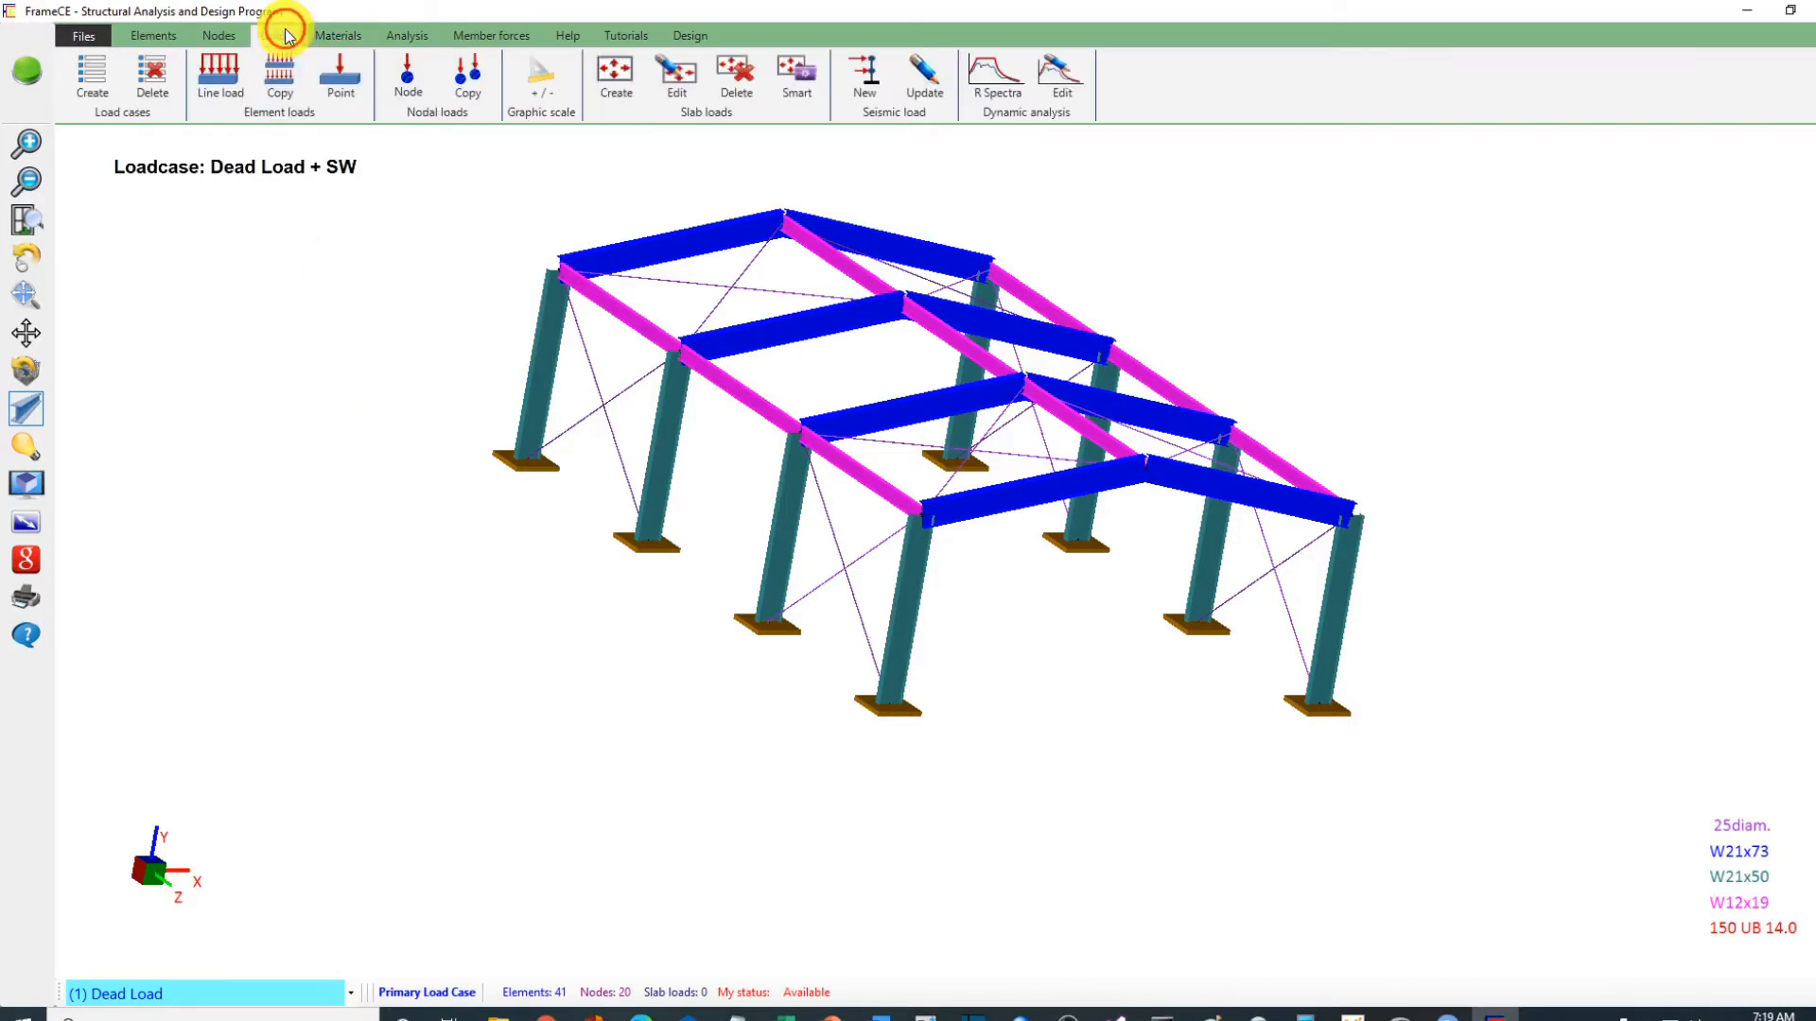
left_click(84, 79)
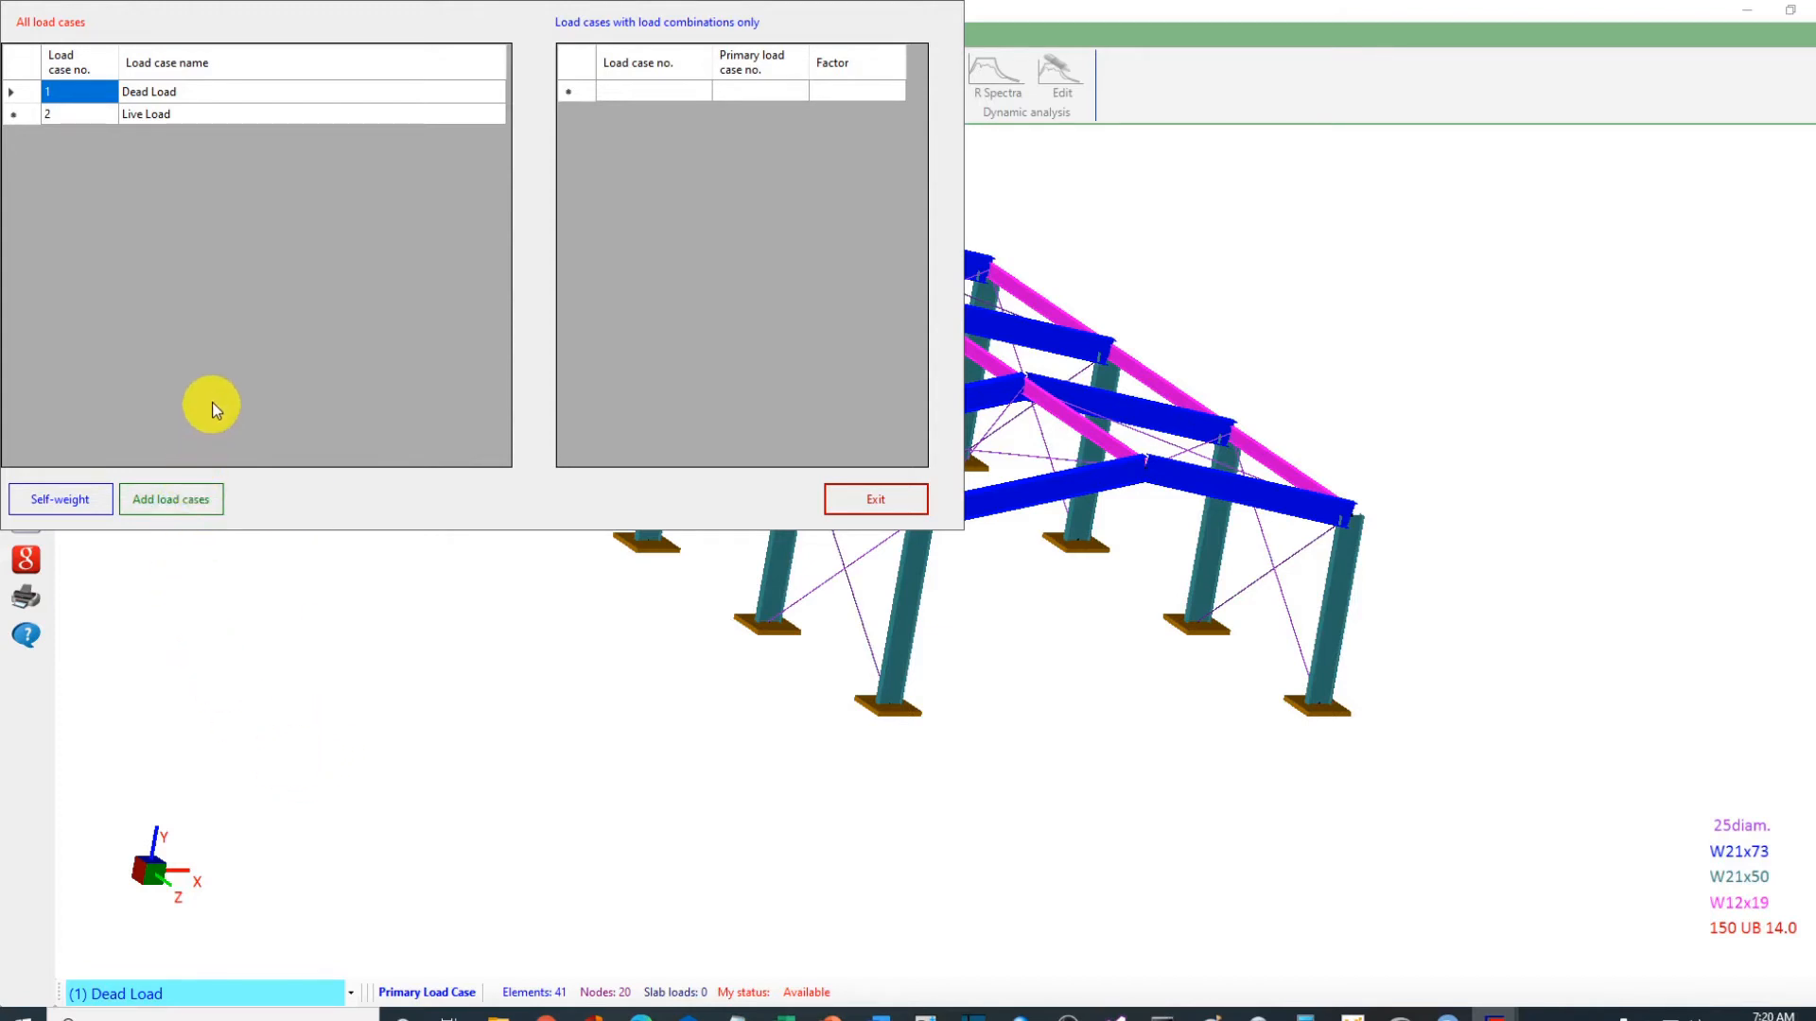
left_click(171, 511)
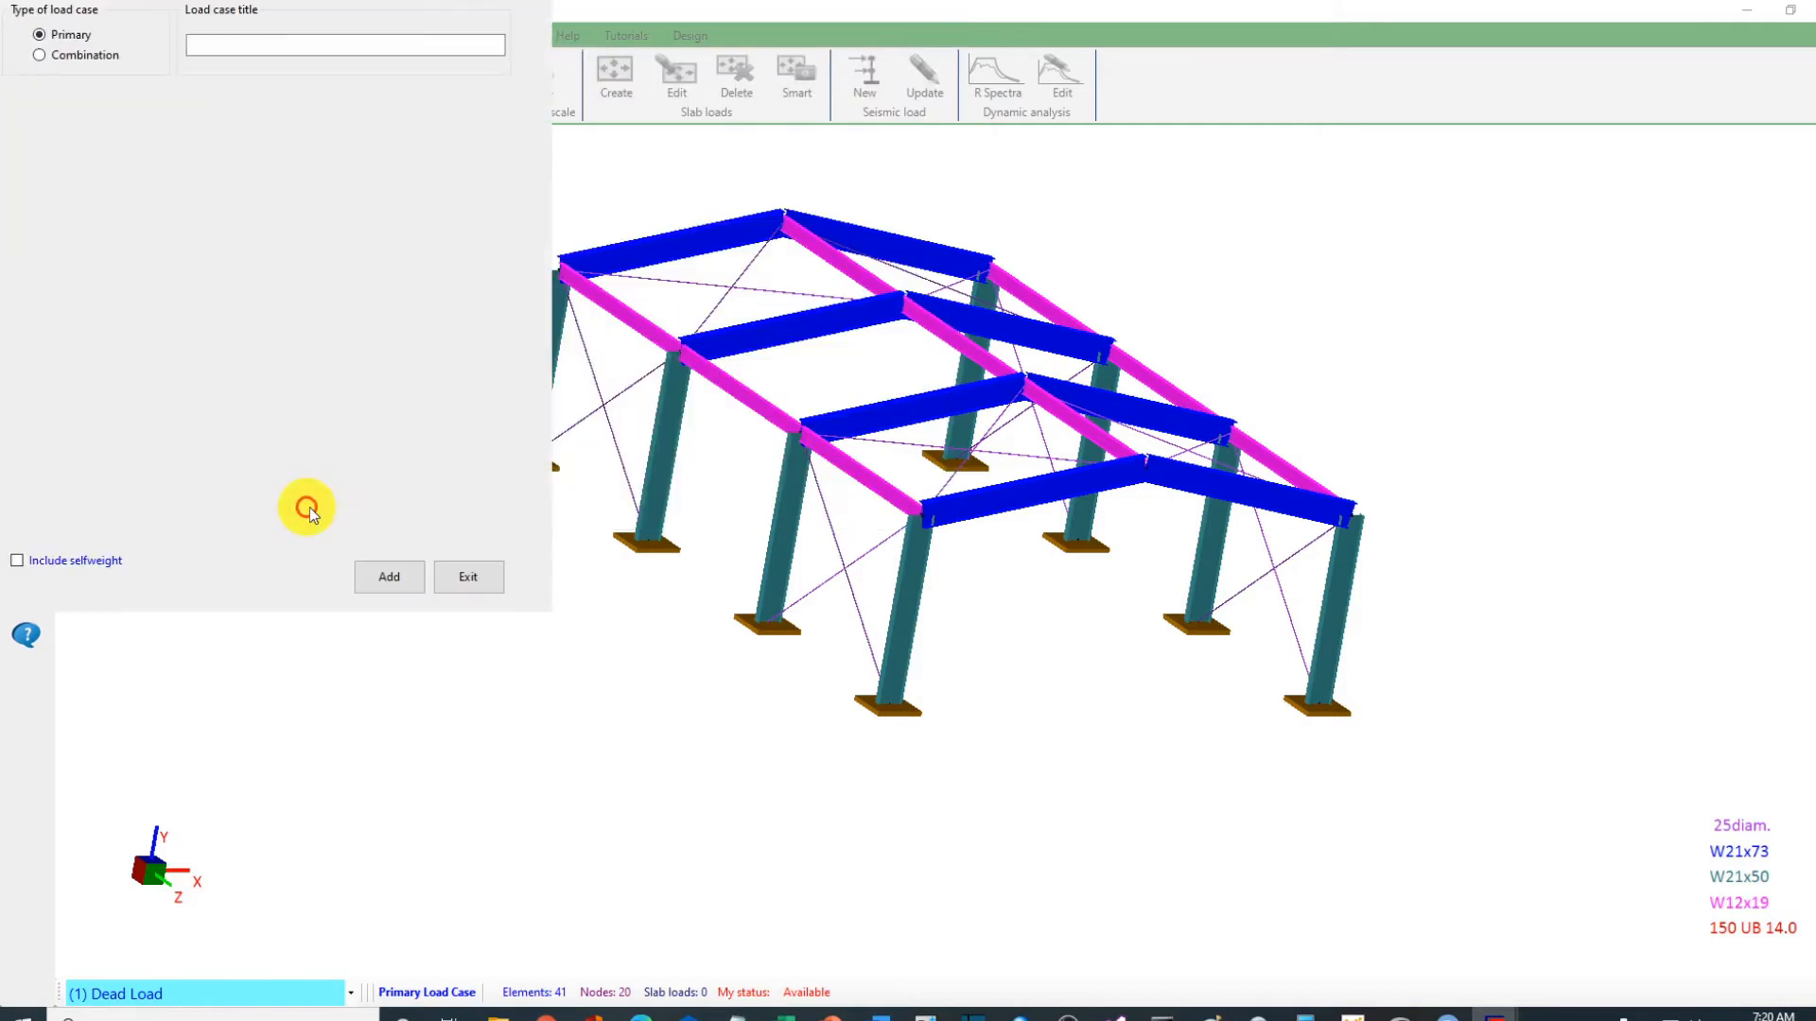
left_click(227, 43)
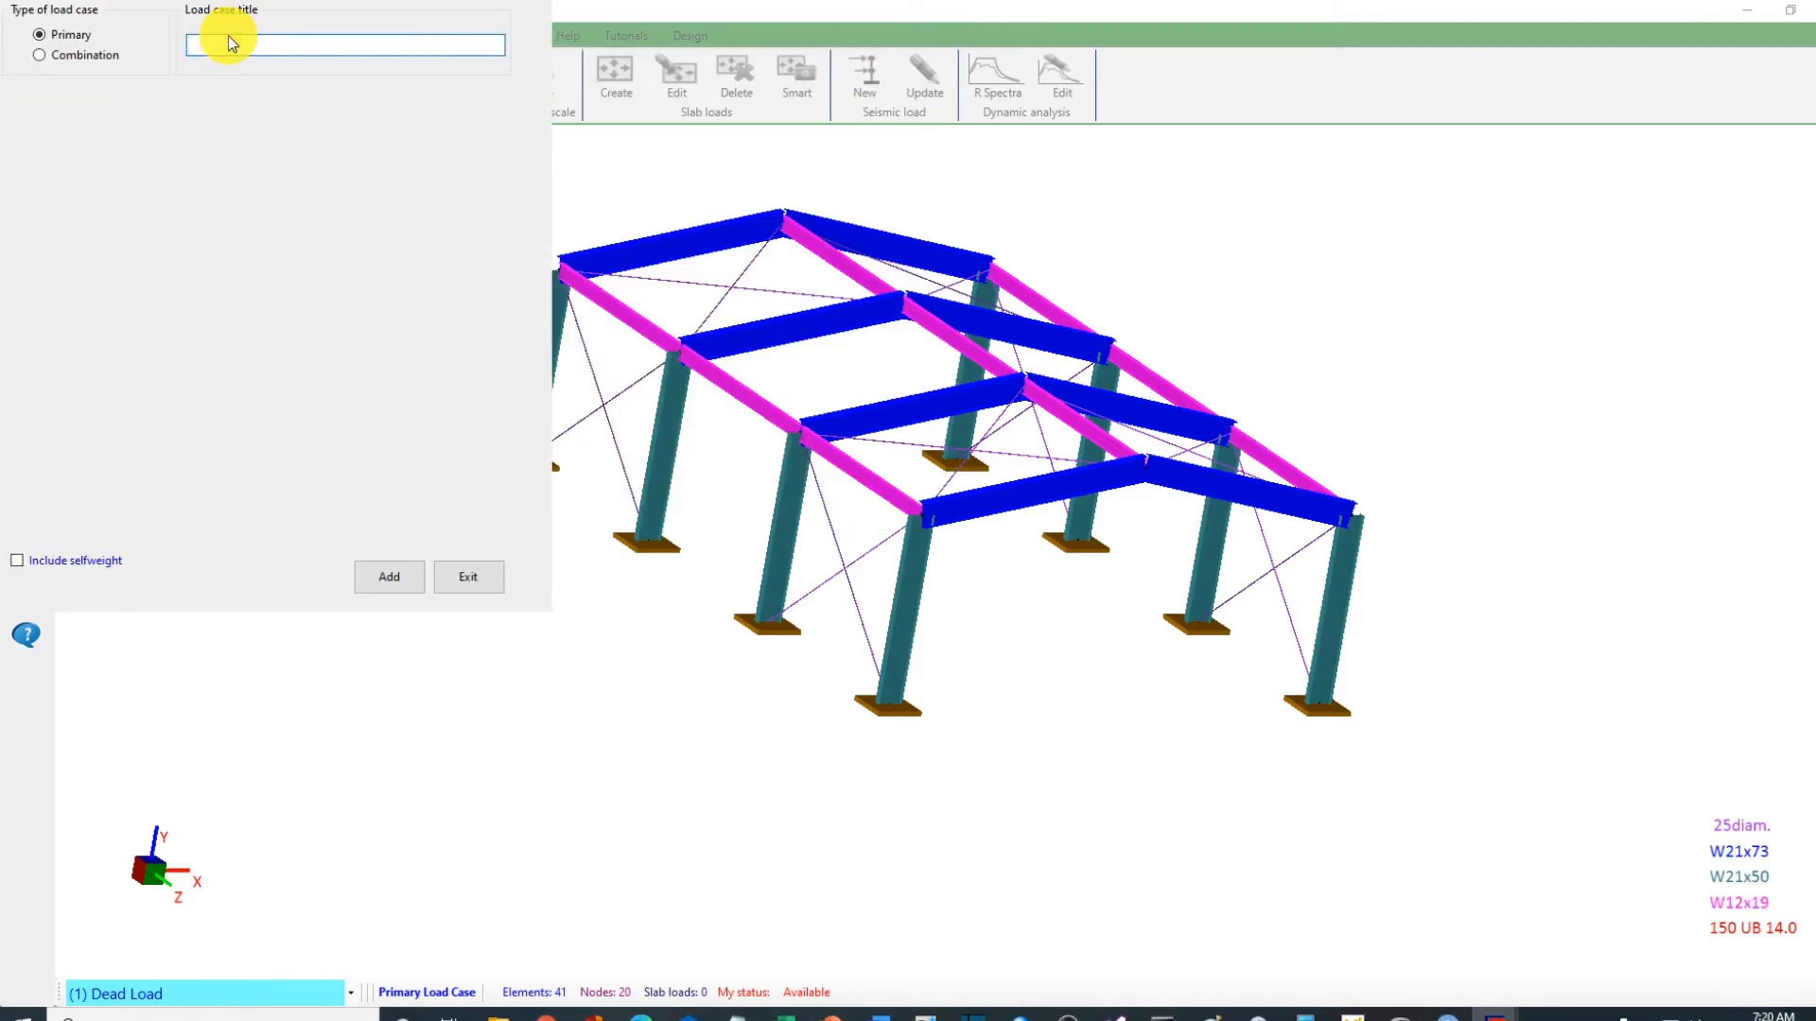
type("Wind")
key("BackSpace")
key("BackSpace")
key("BackSpace")
type("ind")
key("BackSpace")
key("BackSpace")
key("BackSpace")
type("L 1")
left_click(378, 586)
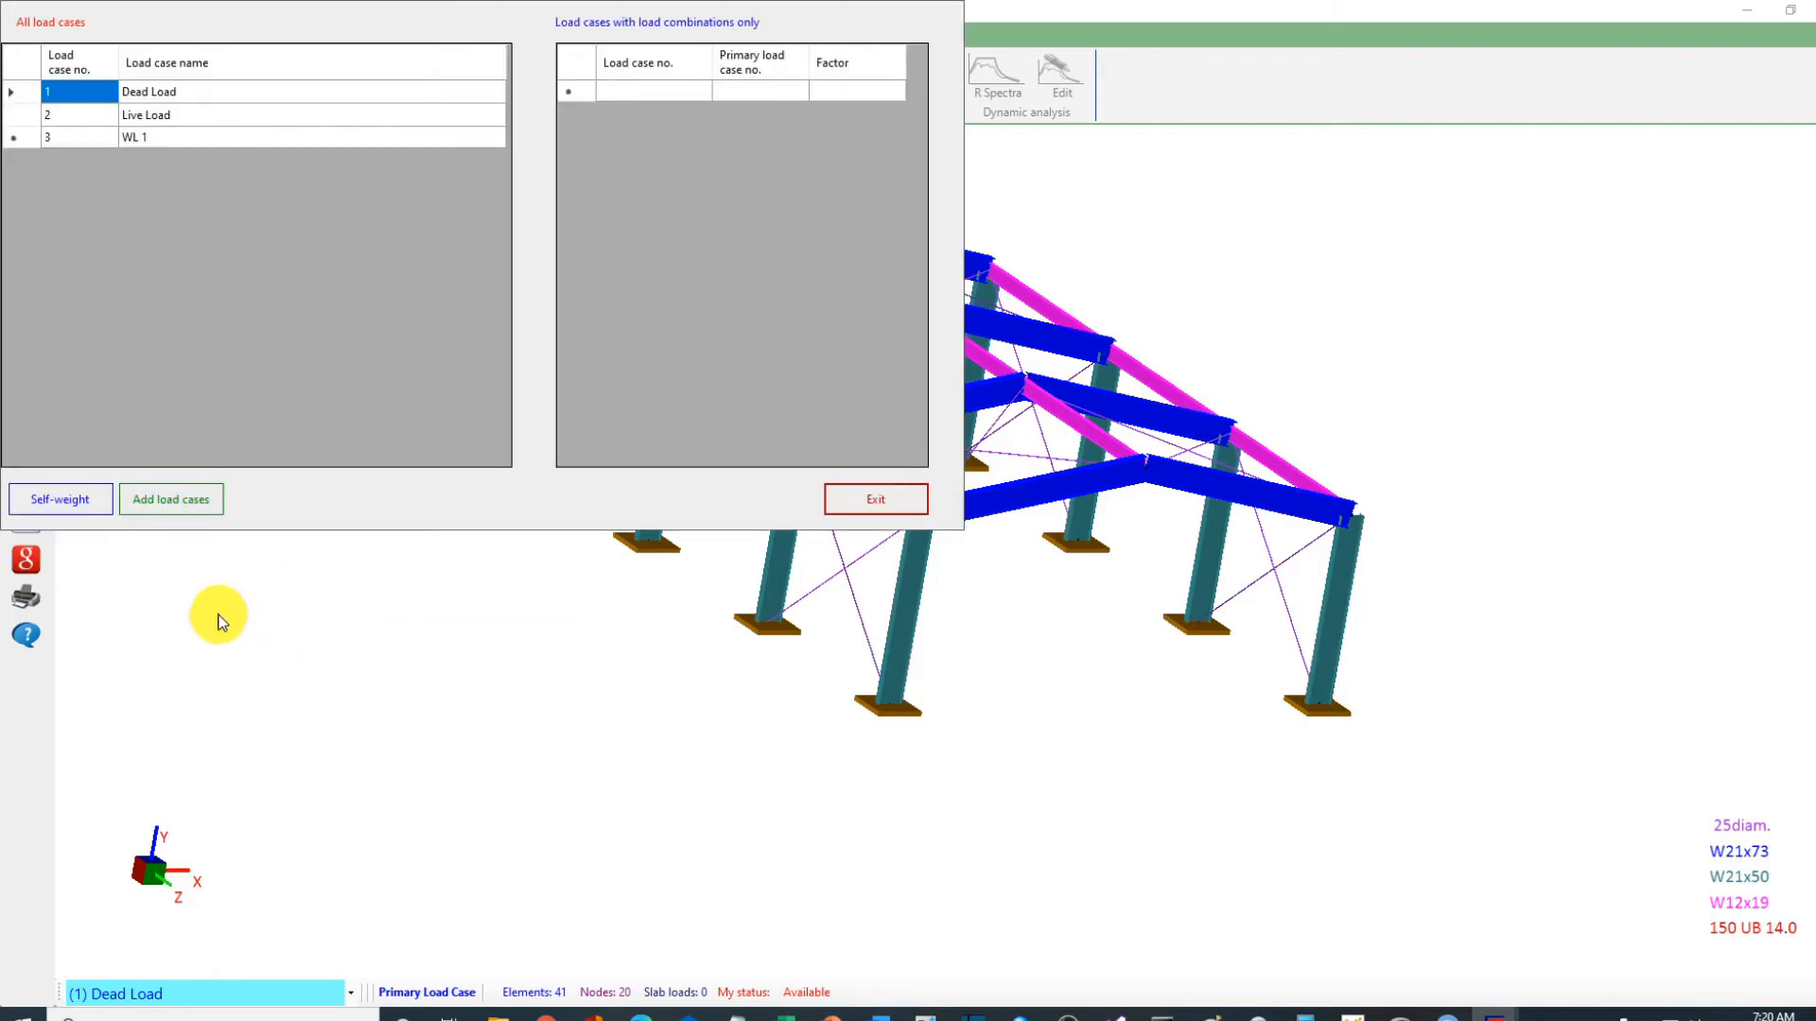
Step: Add another primary load case titled "WL 2"
left_click(157, 499)
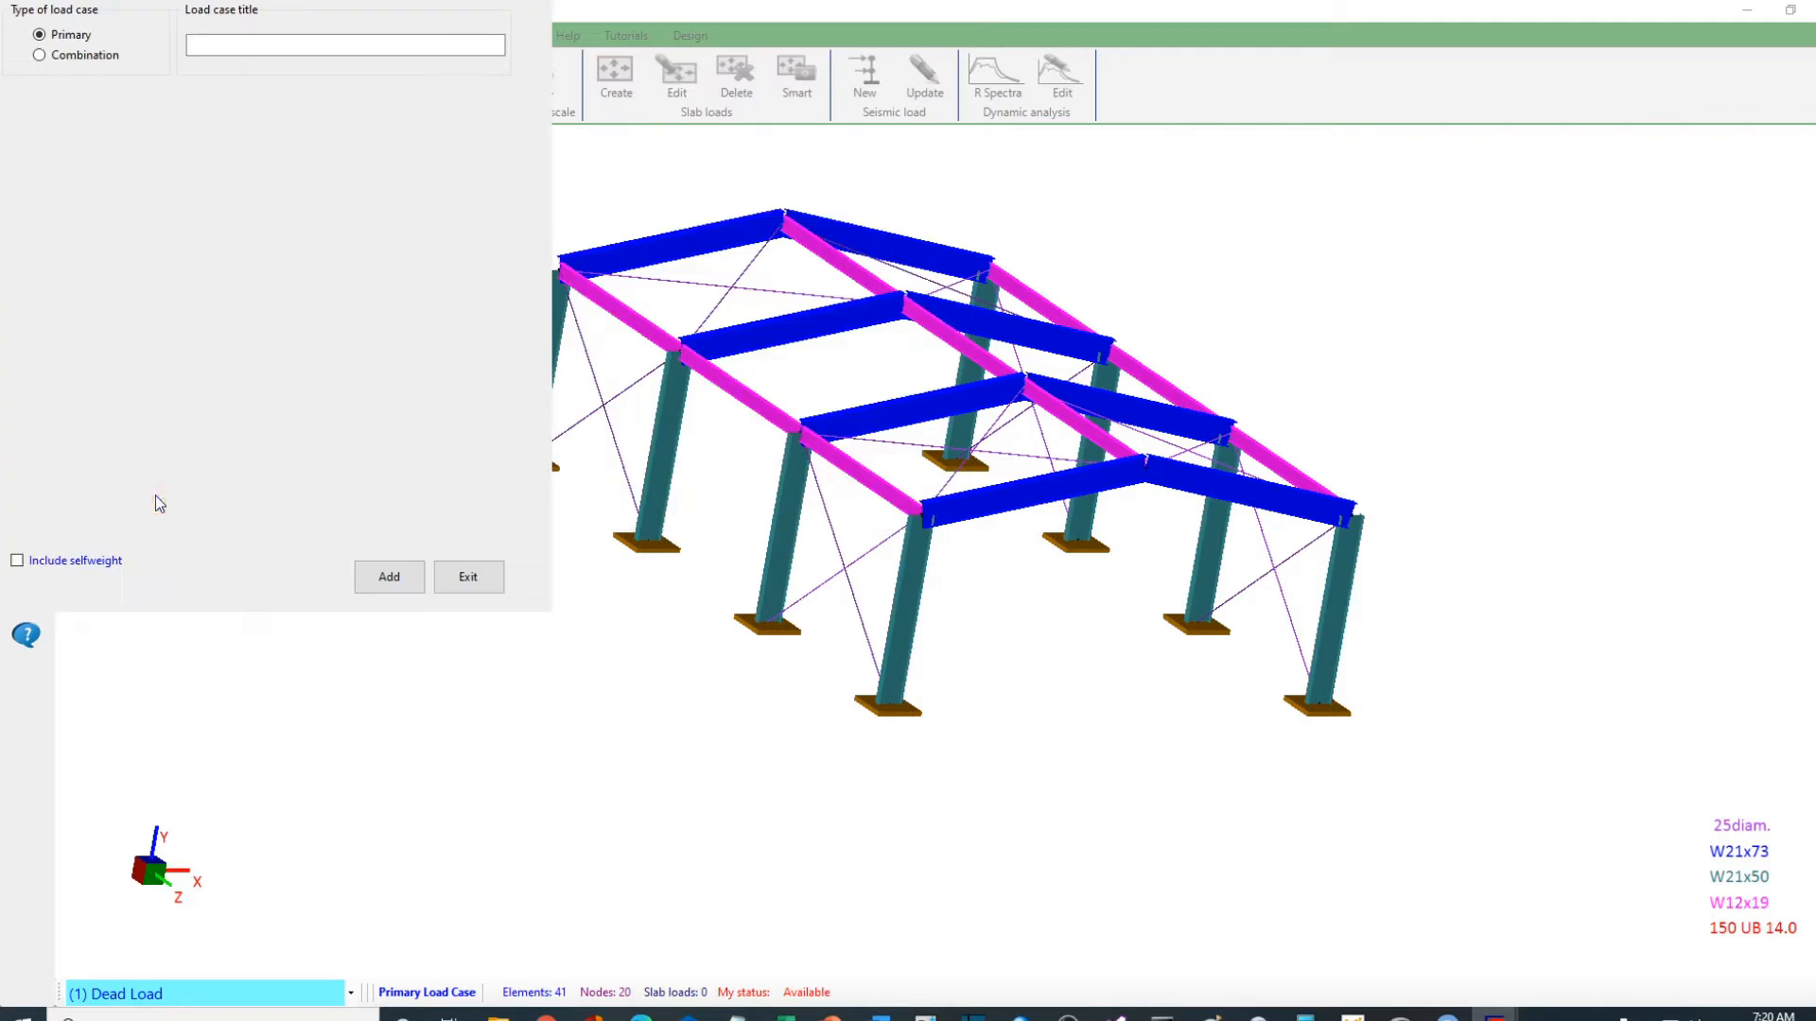
left_click(202, 47)
type("WL 2")
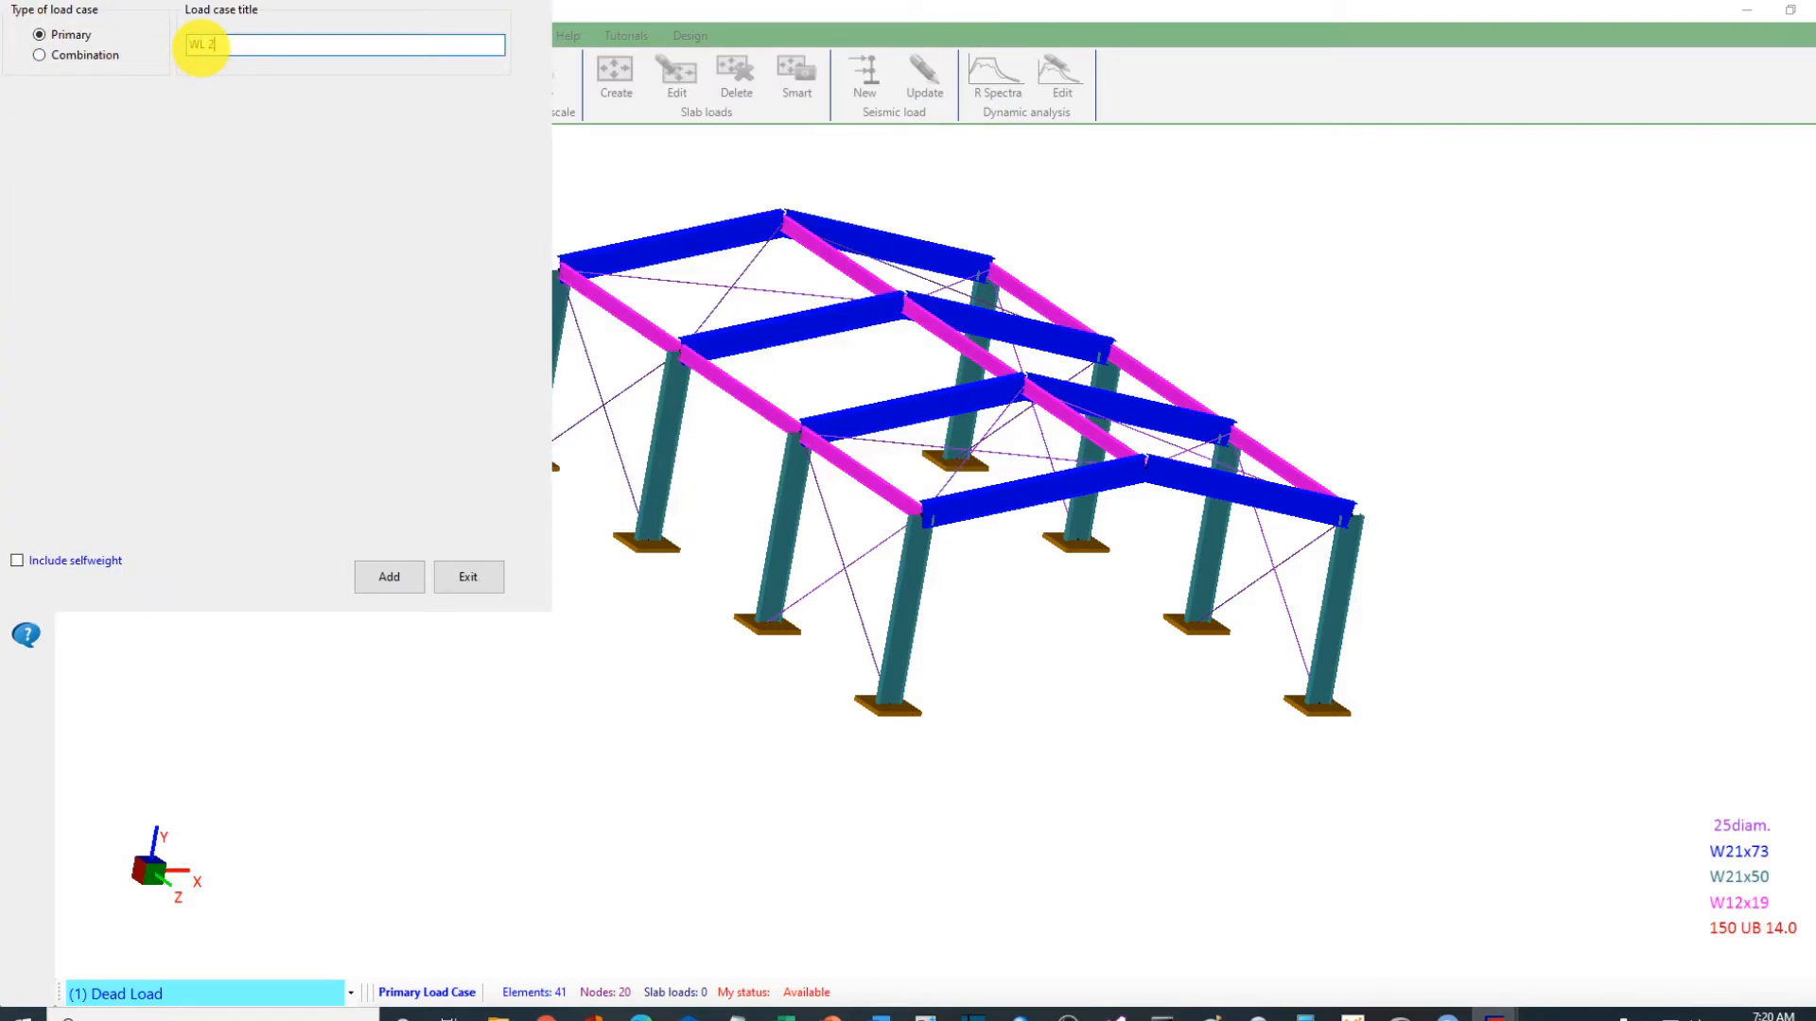
left_click(392, 579)
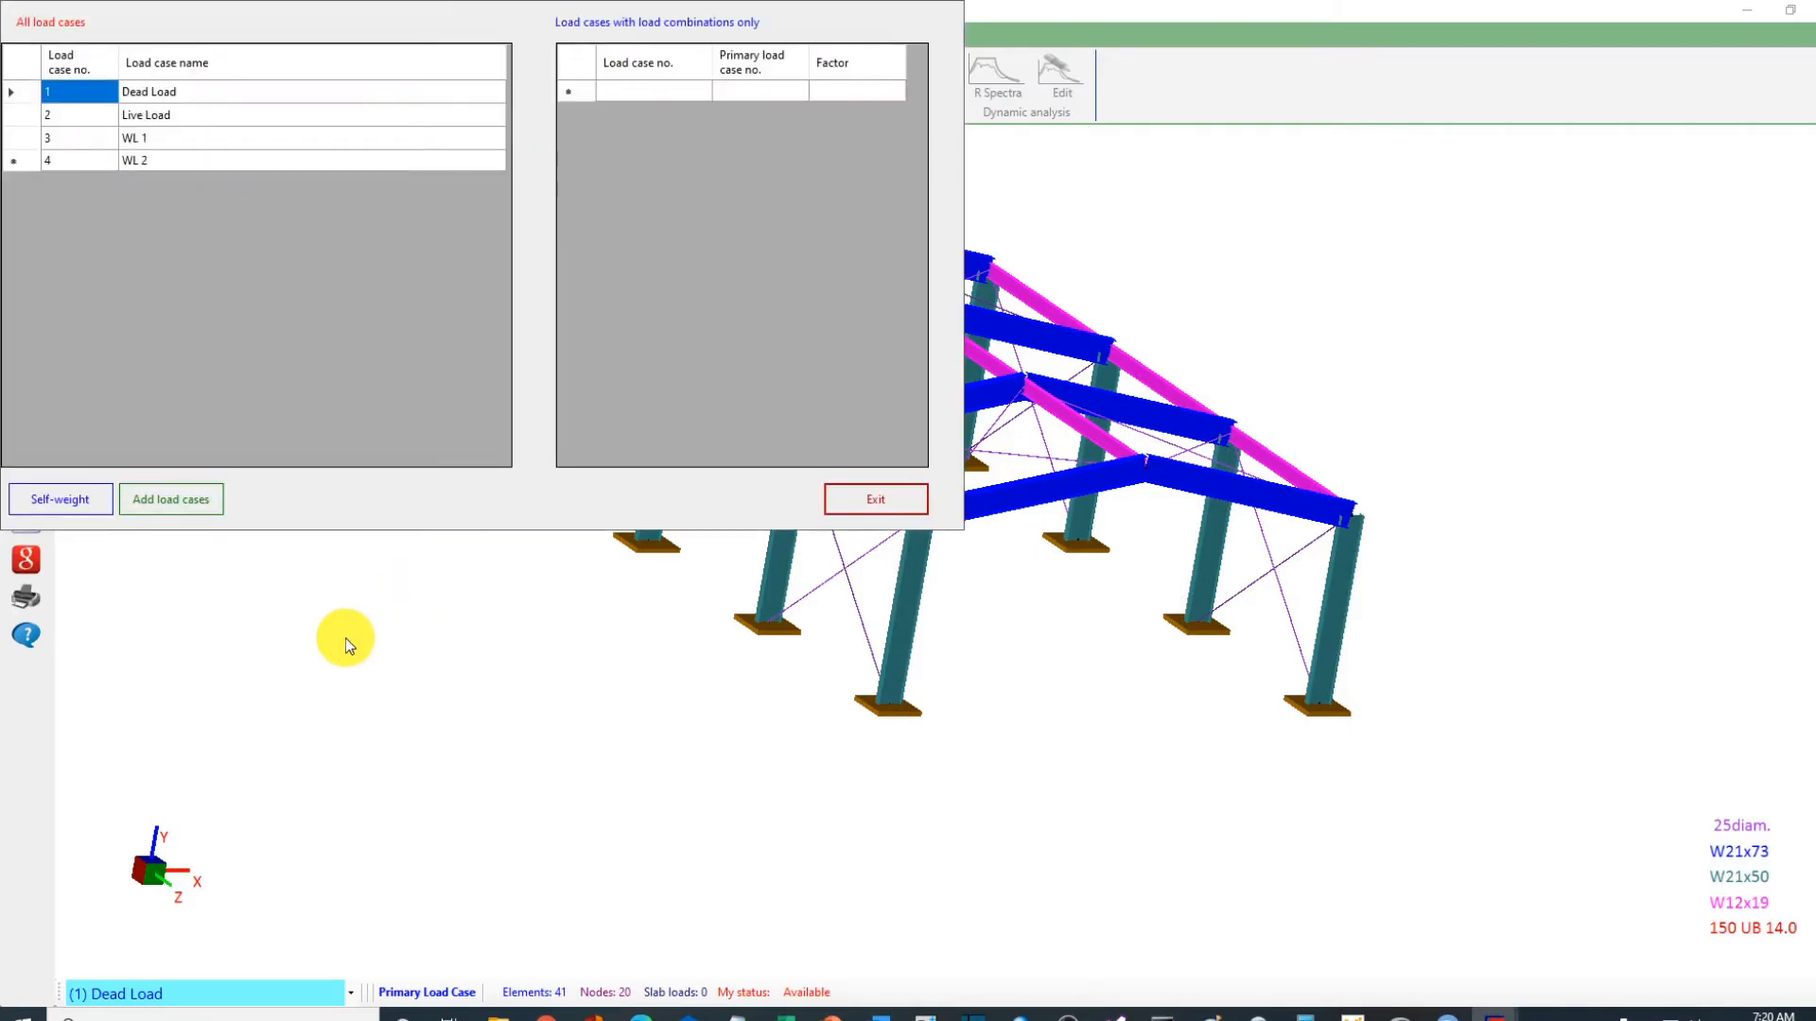
Step: Add a combination load case titled "1.25DL + 1.5LL" with factors of 1.25 for Dead Load and 1.5 for Live Load
left_click(187, 499)
left_click(39, 55)
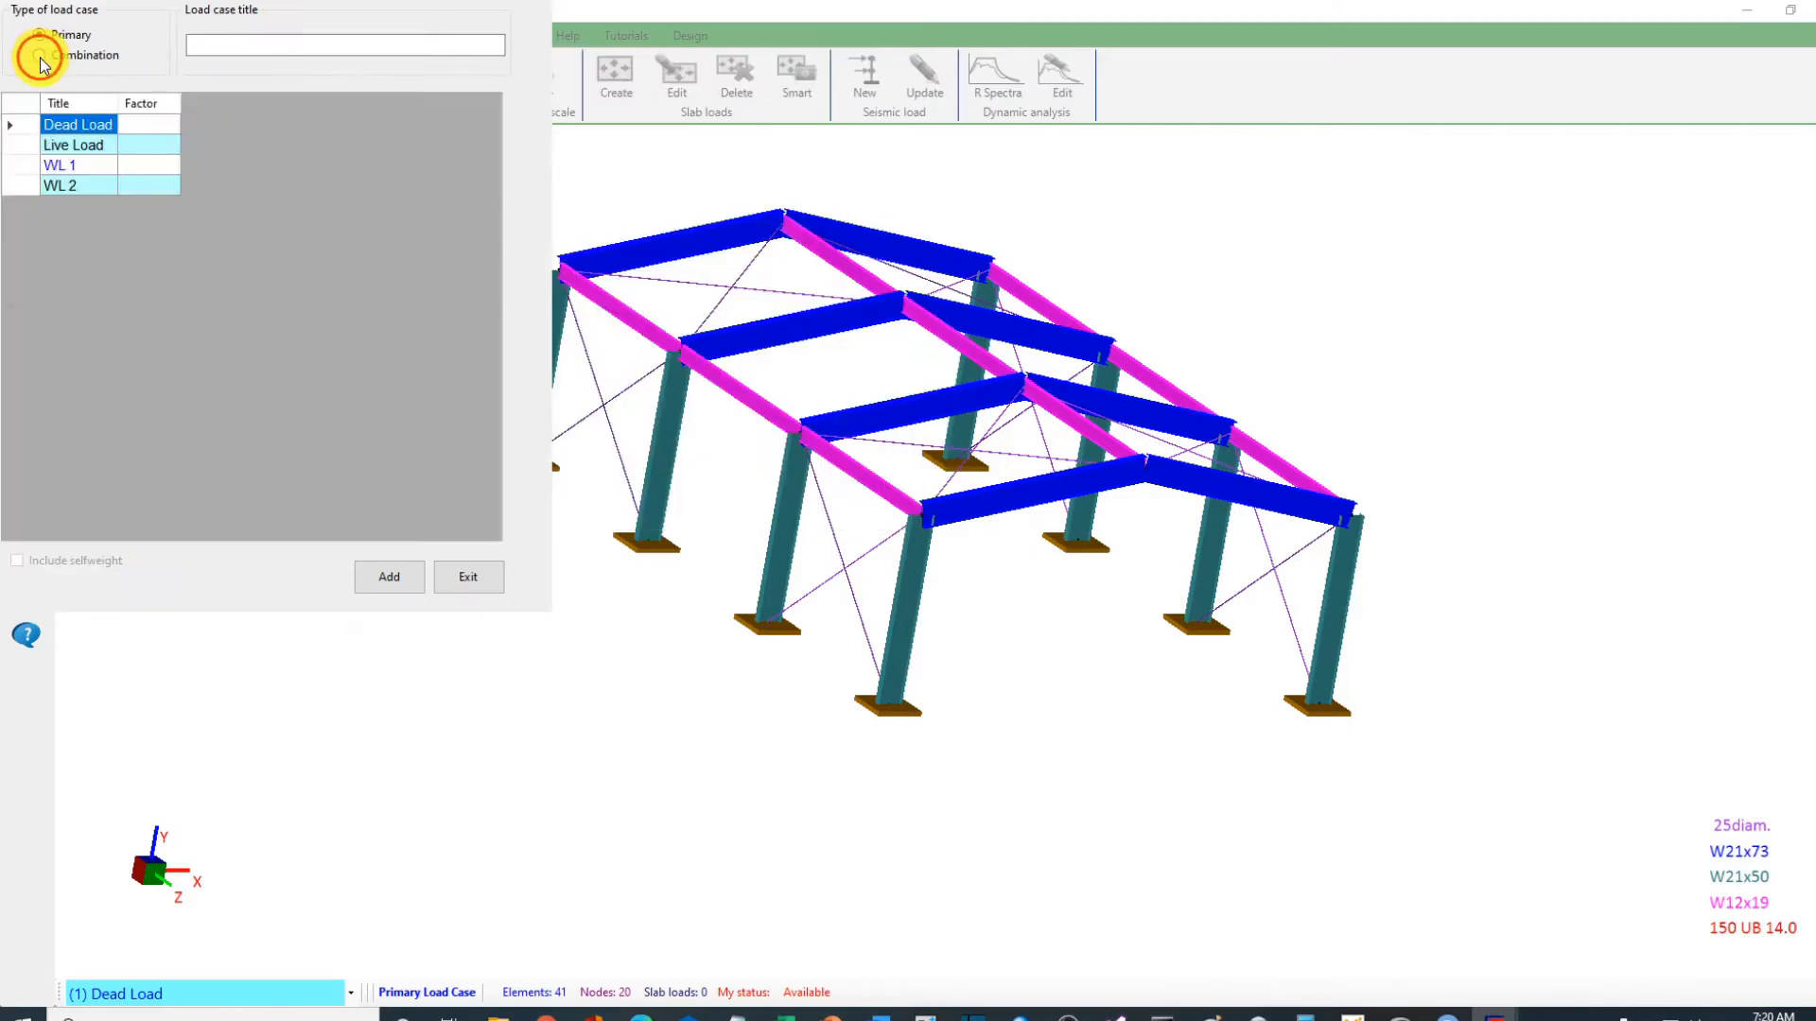
left_click(296, 41)
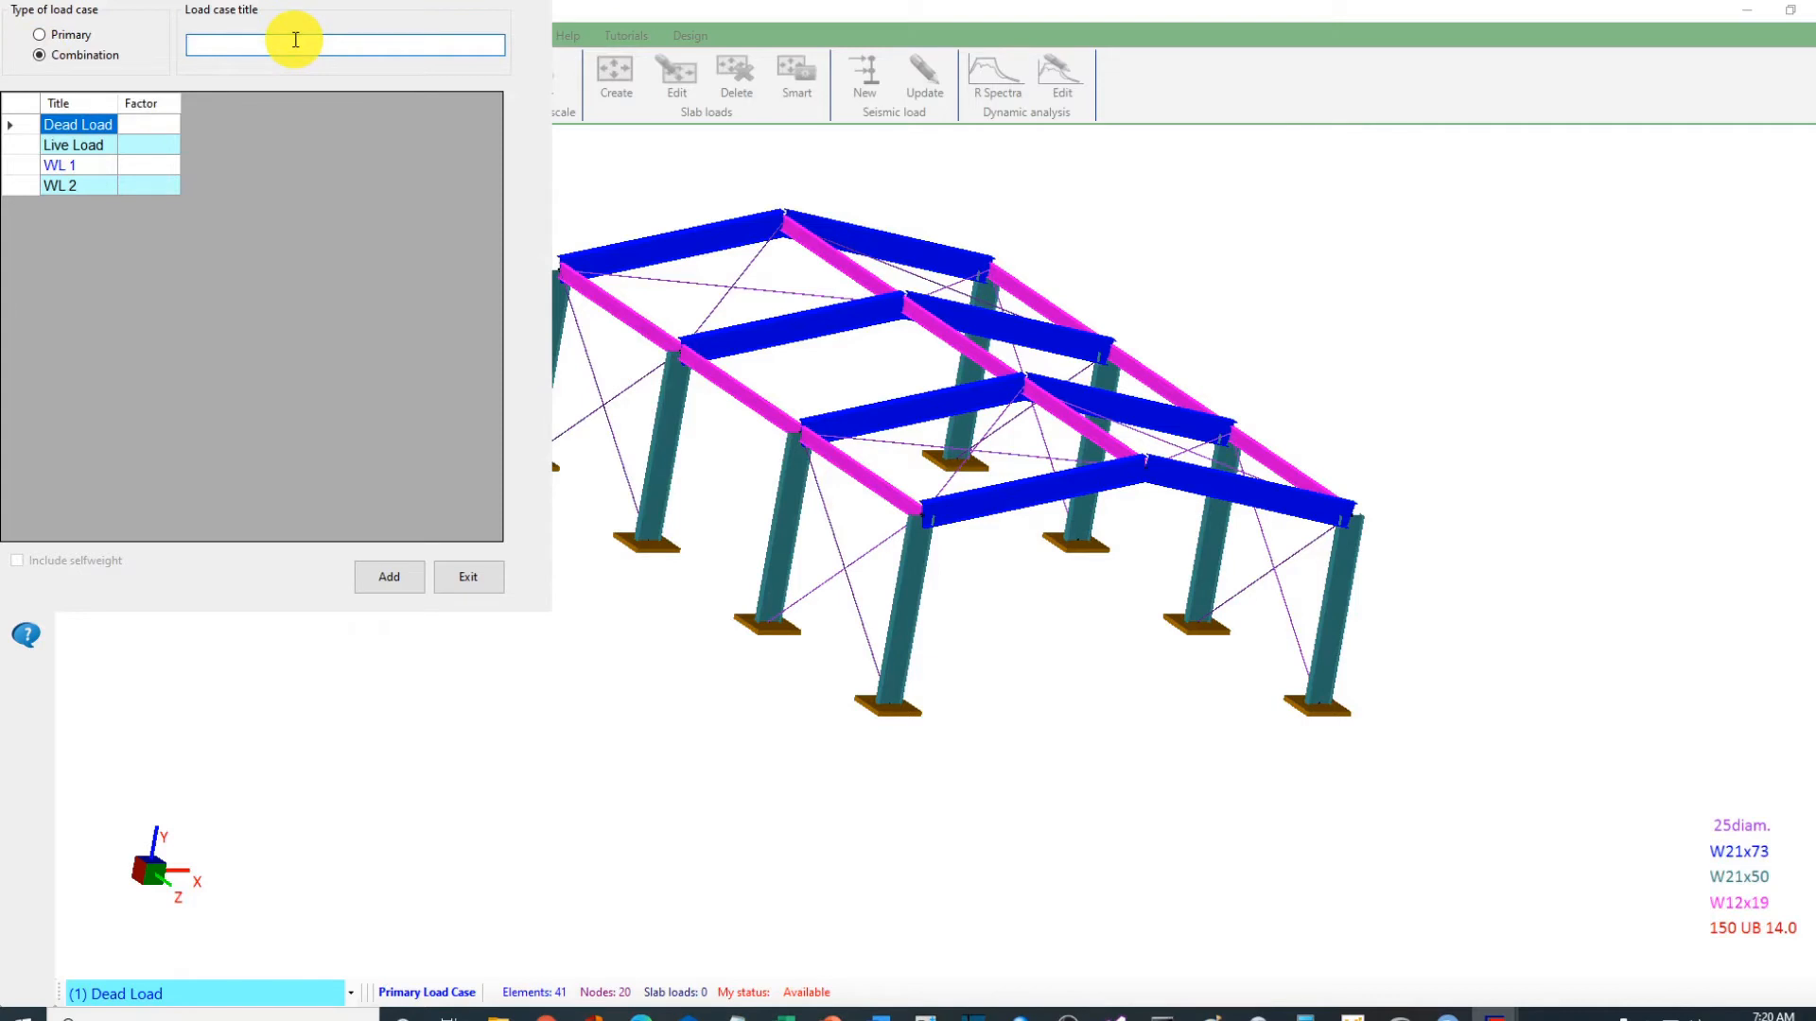
type("1.25DL + 1.5LL")
left_click(140, 124)
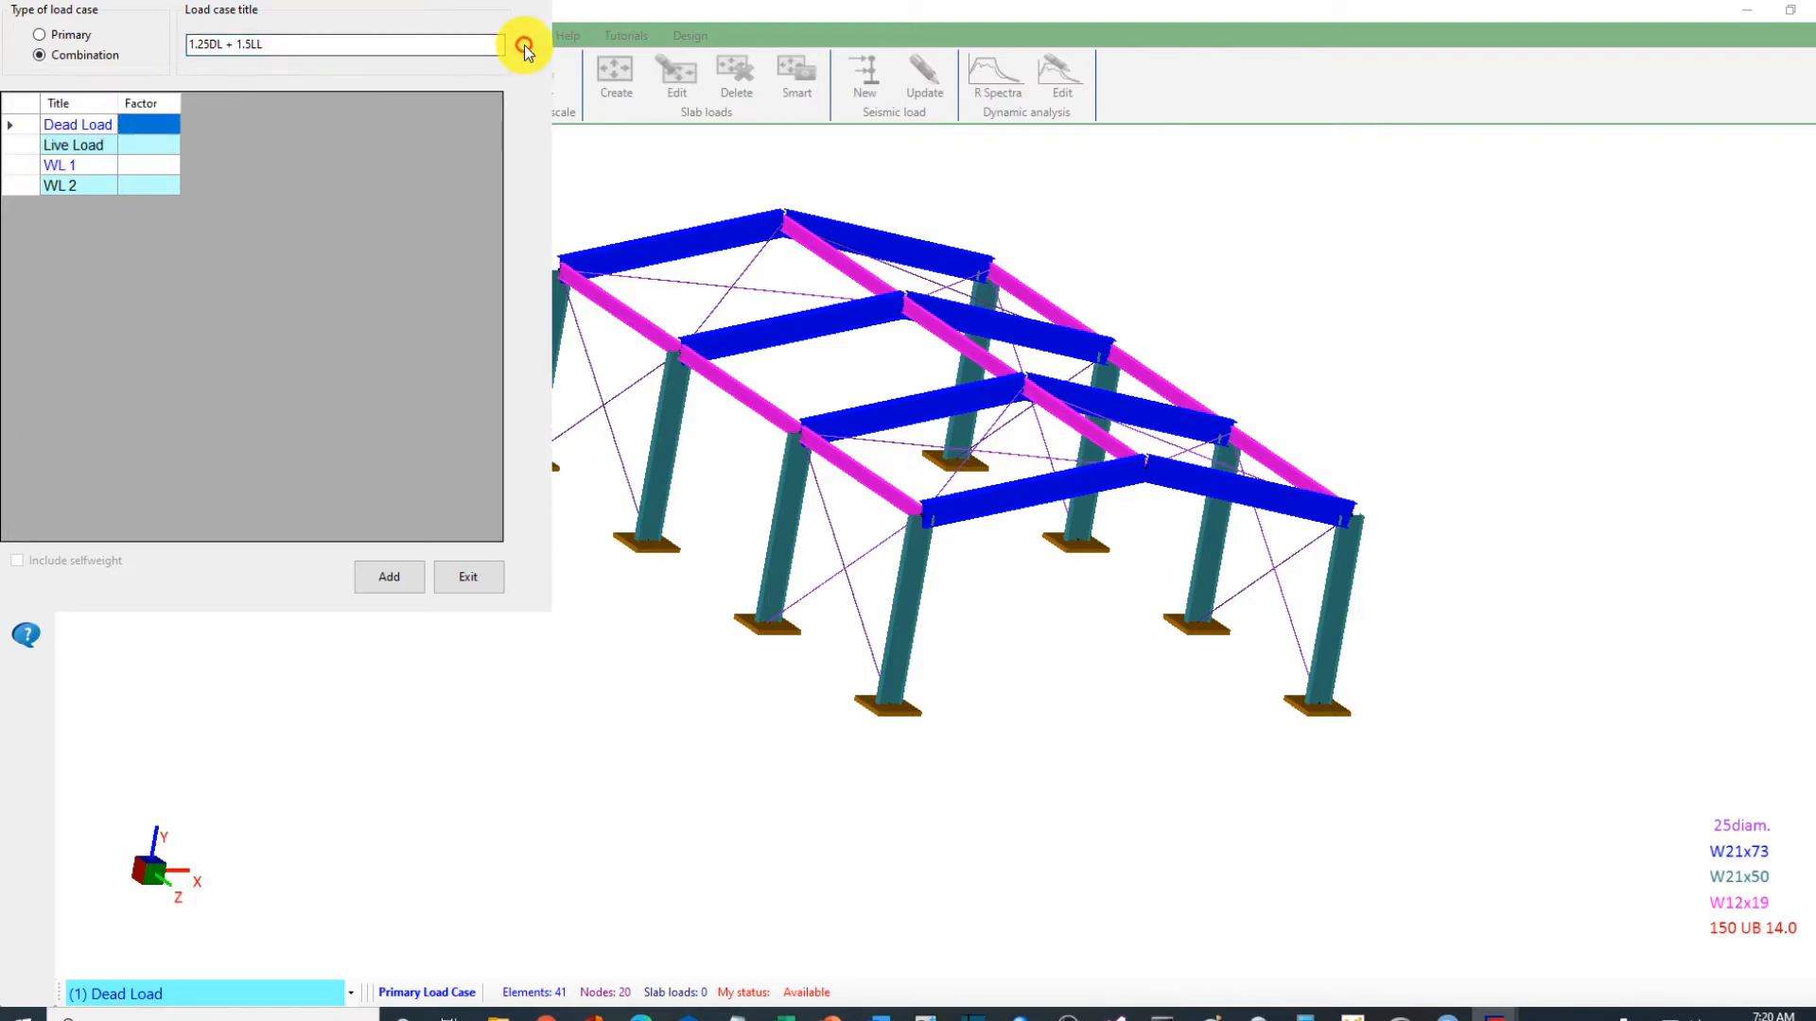
type("1.25")
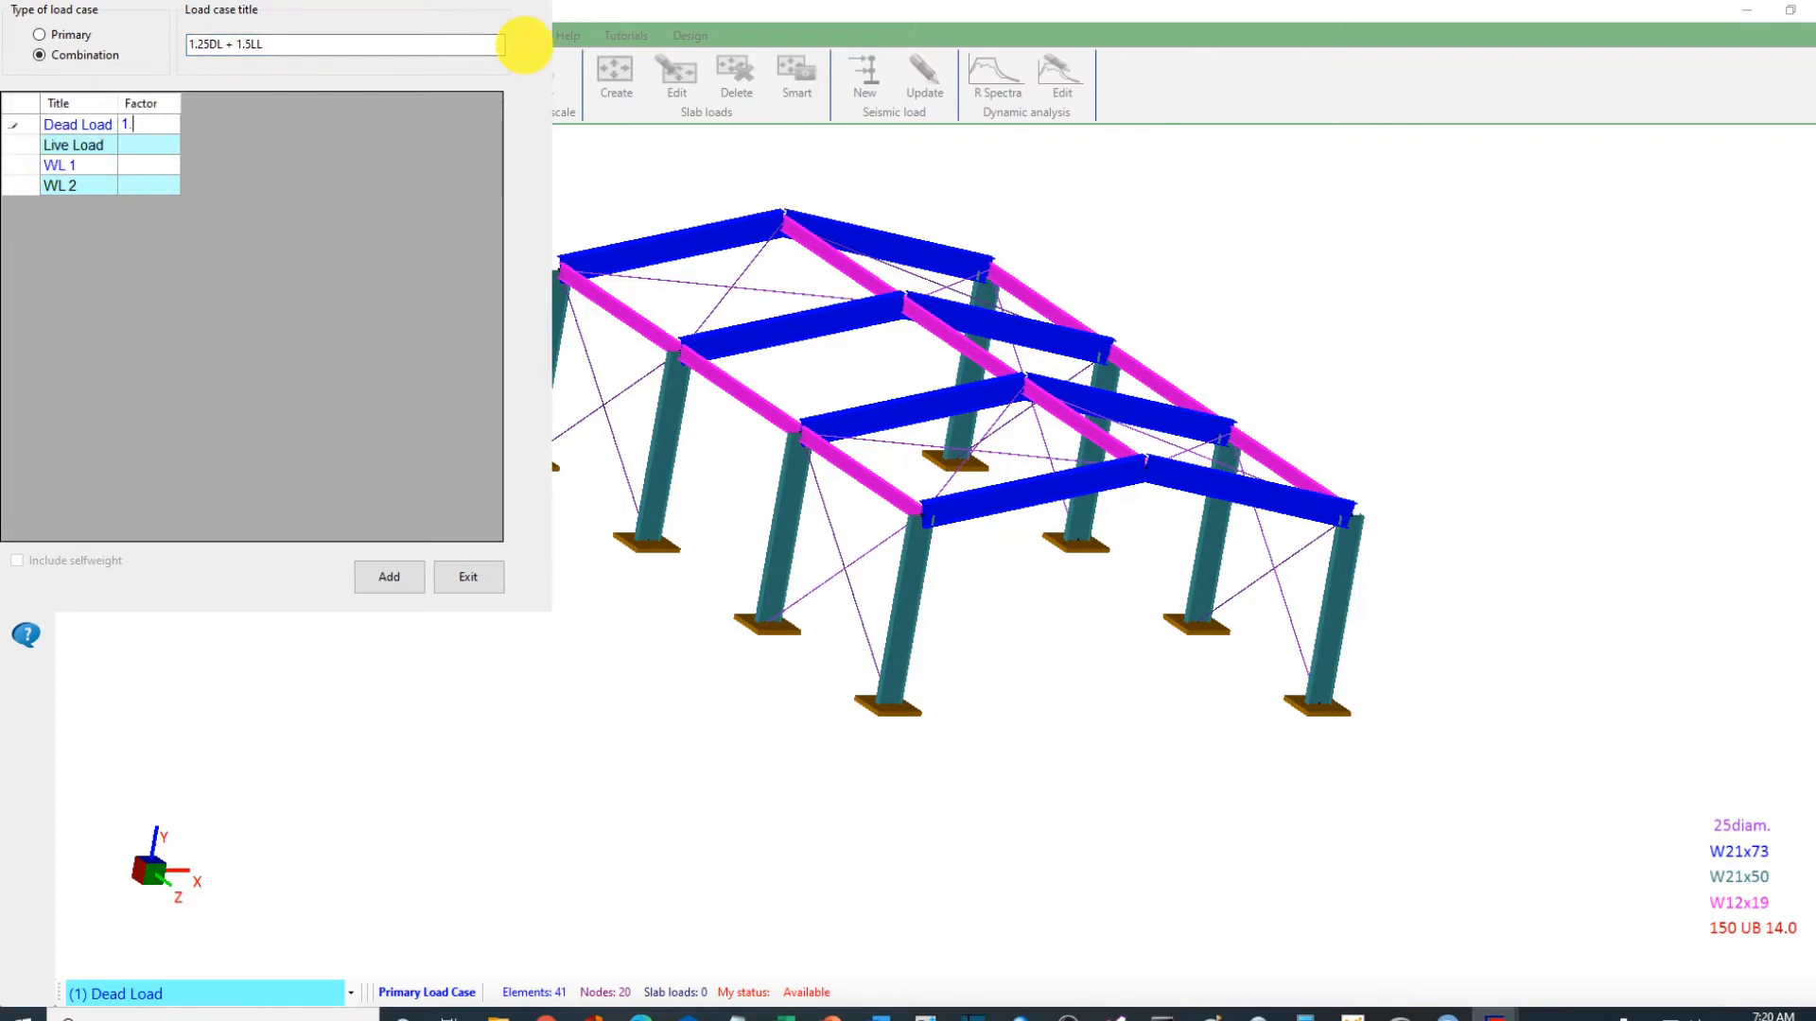
left_click(144, 155)
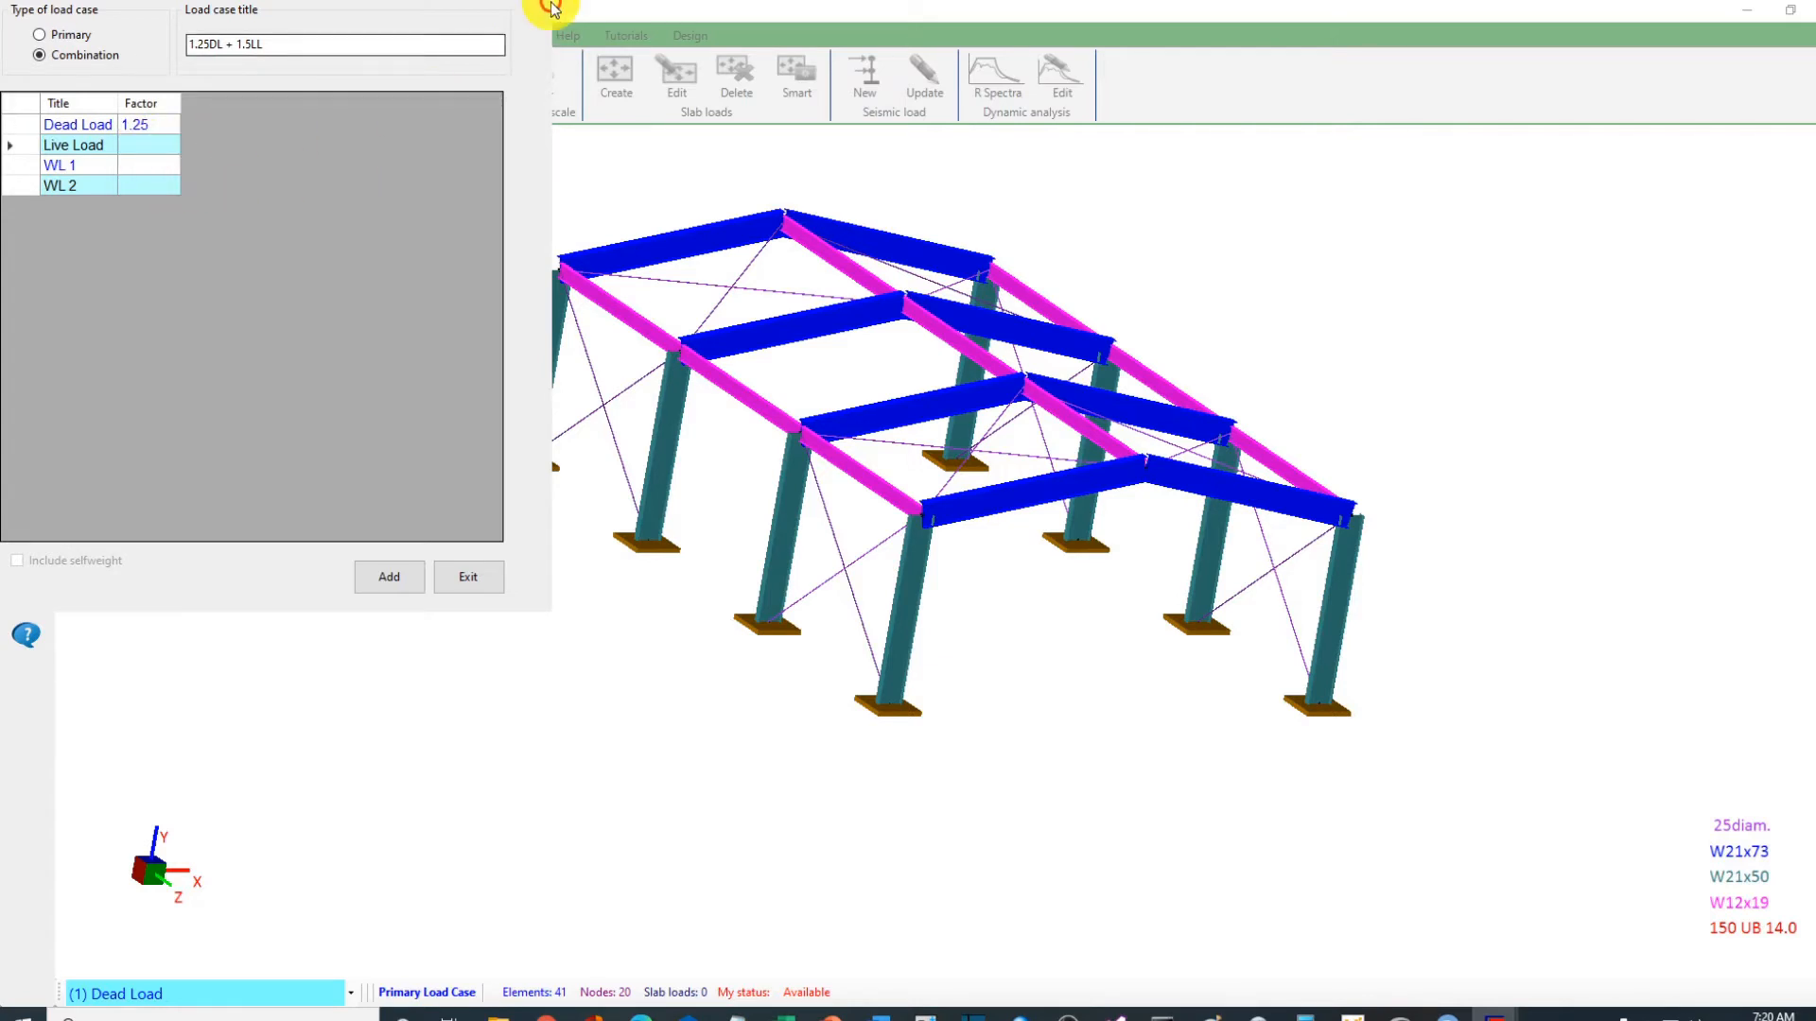
type("1.5")
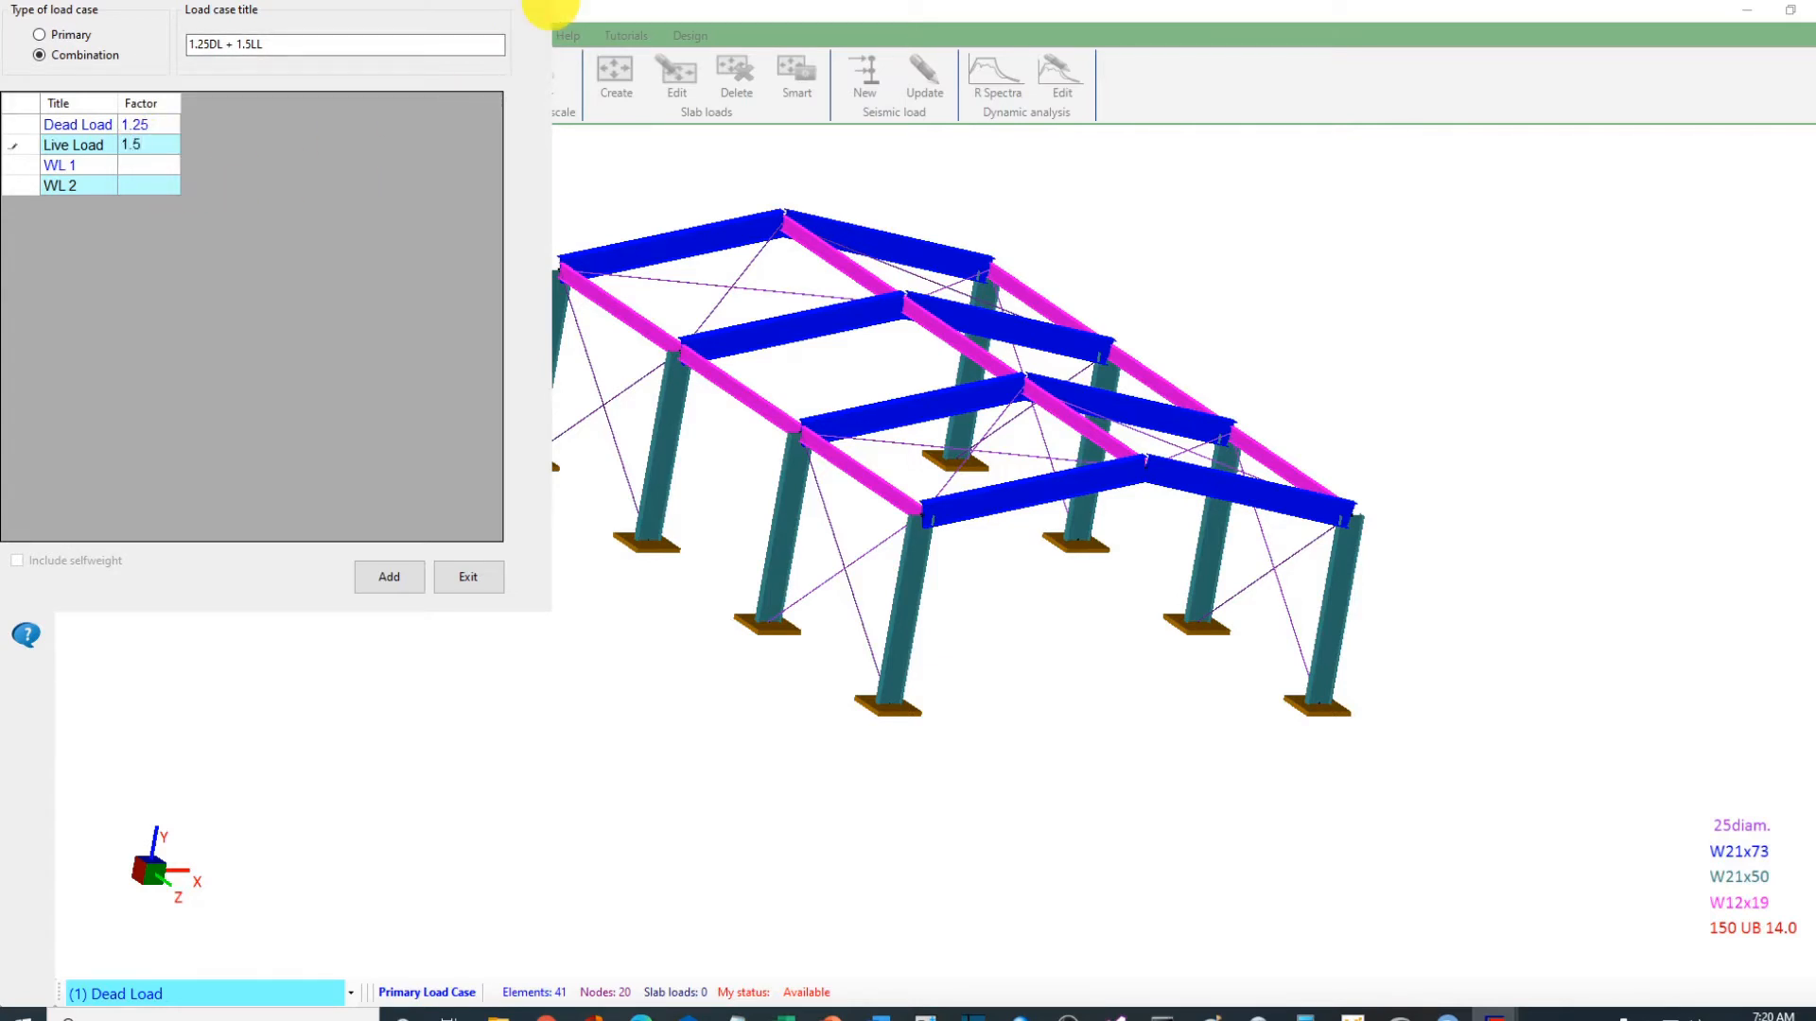
left_click(393, 578)
Step: Add a combination load case titled "0.75DL + WL1" with factors of 0.75 for Dead Load and 1.0 for WL 1
left_click(194, 516)
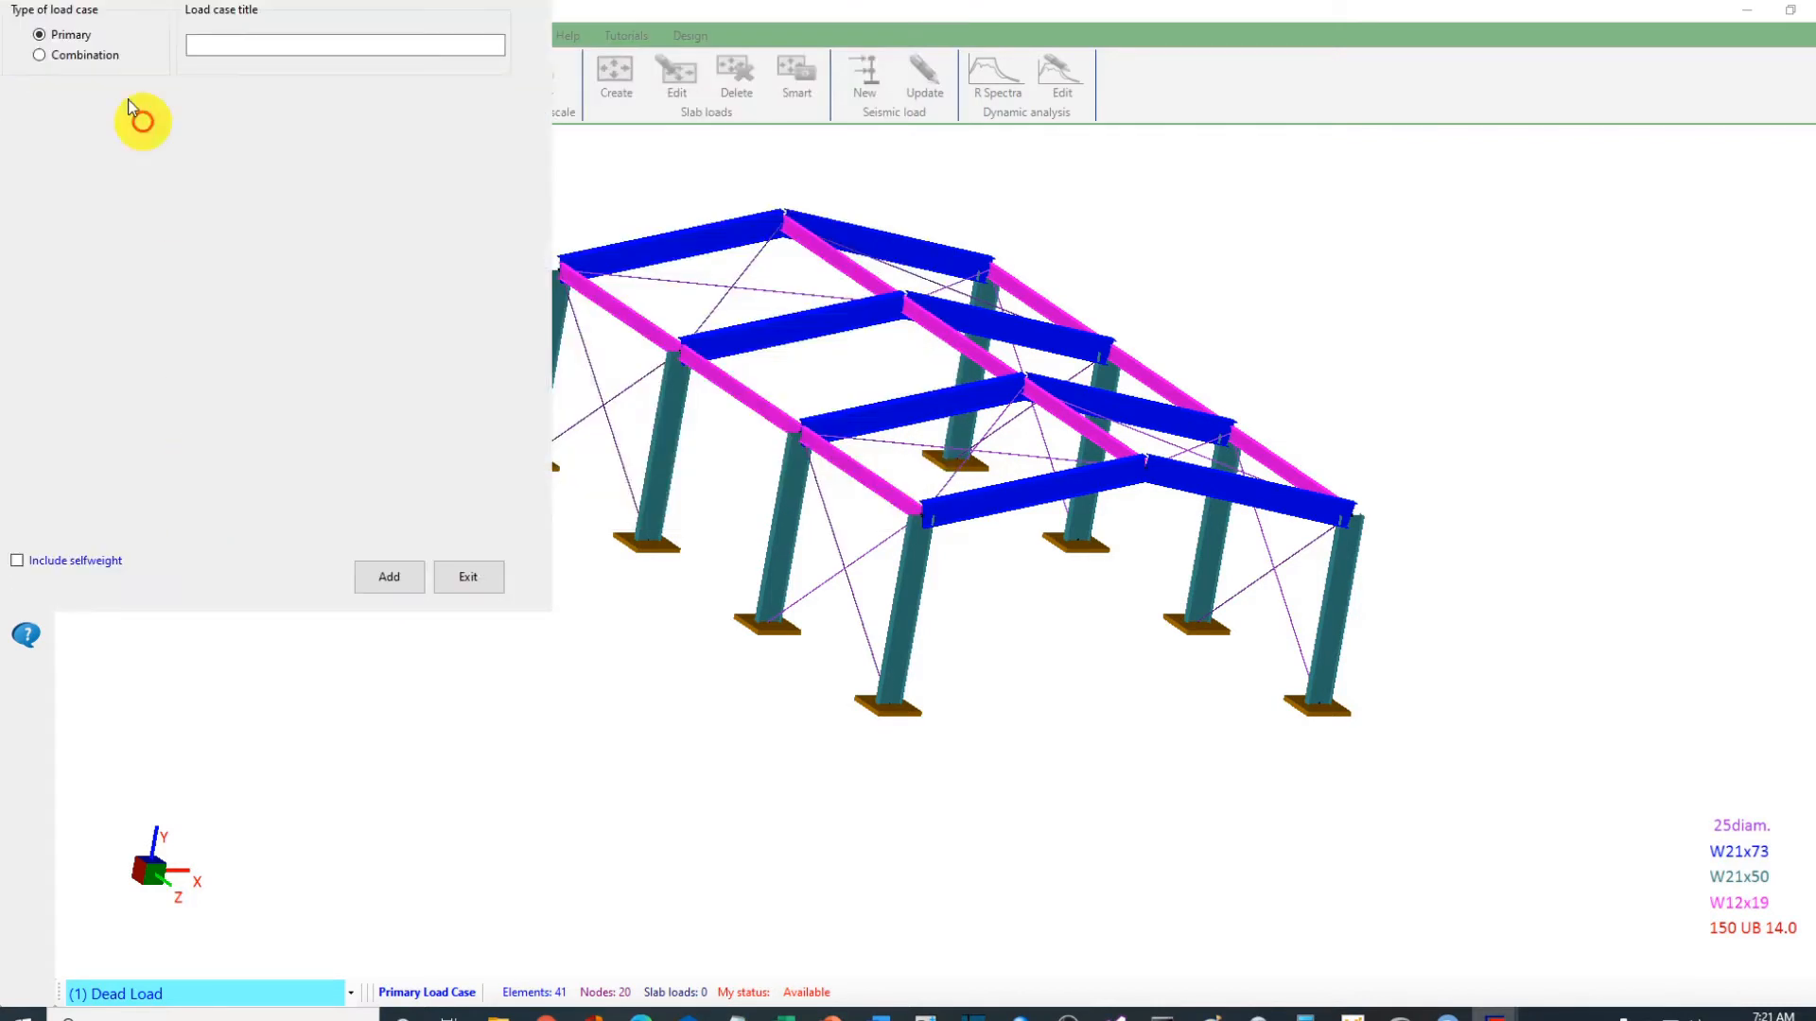
left_click(73, 55)
left_click(226, 45)
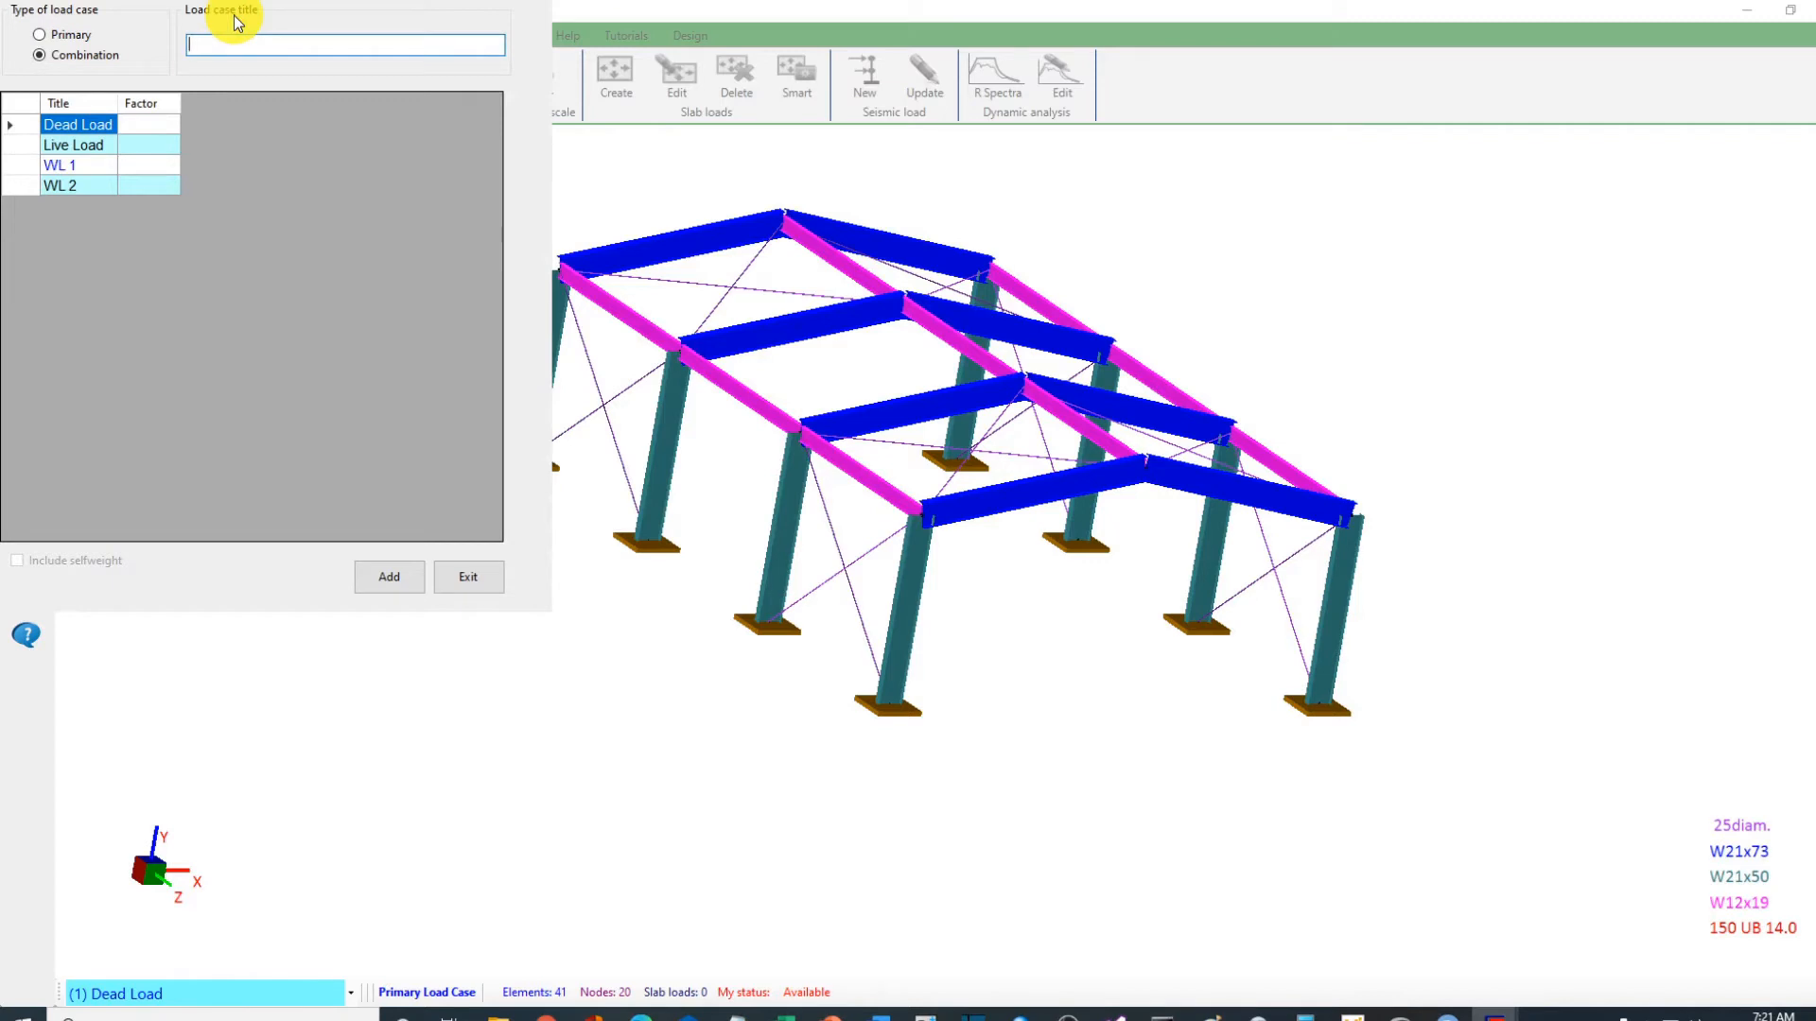
type("0.75DL + WL1")
left_click(161, 124)
type("0.75")
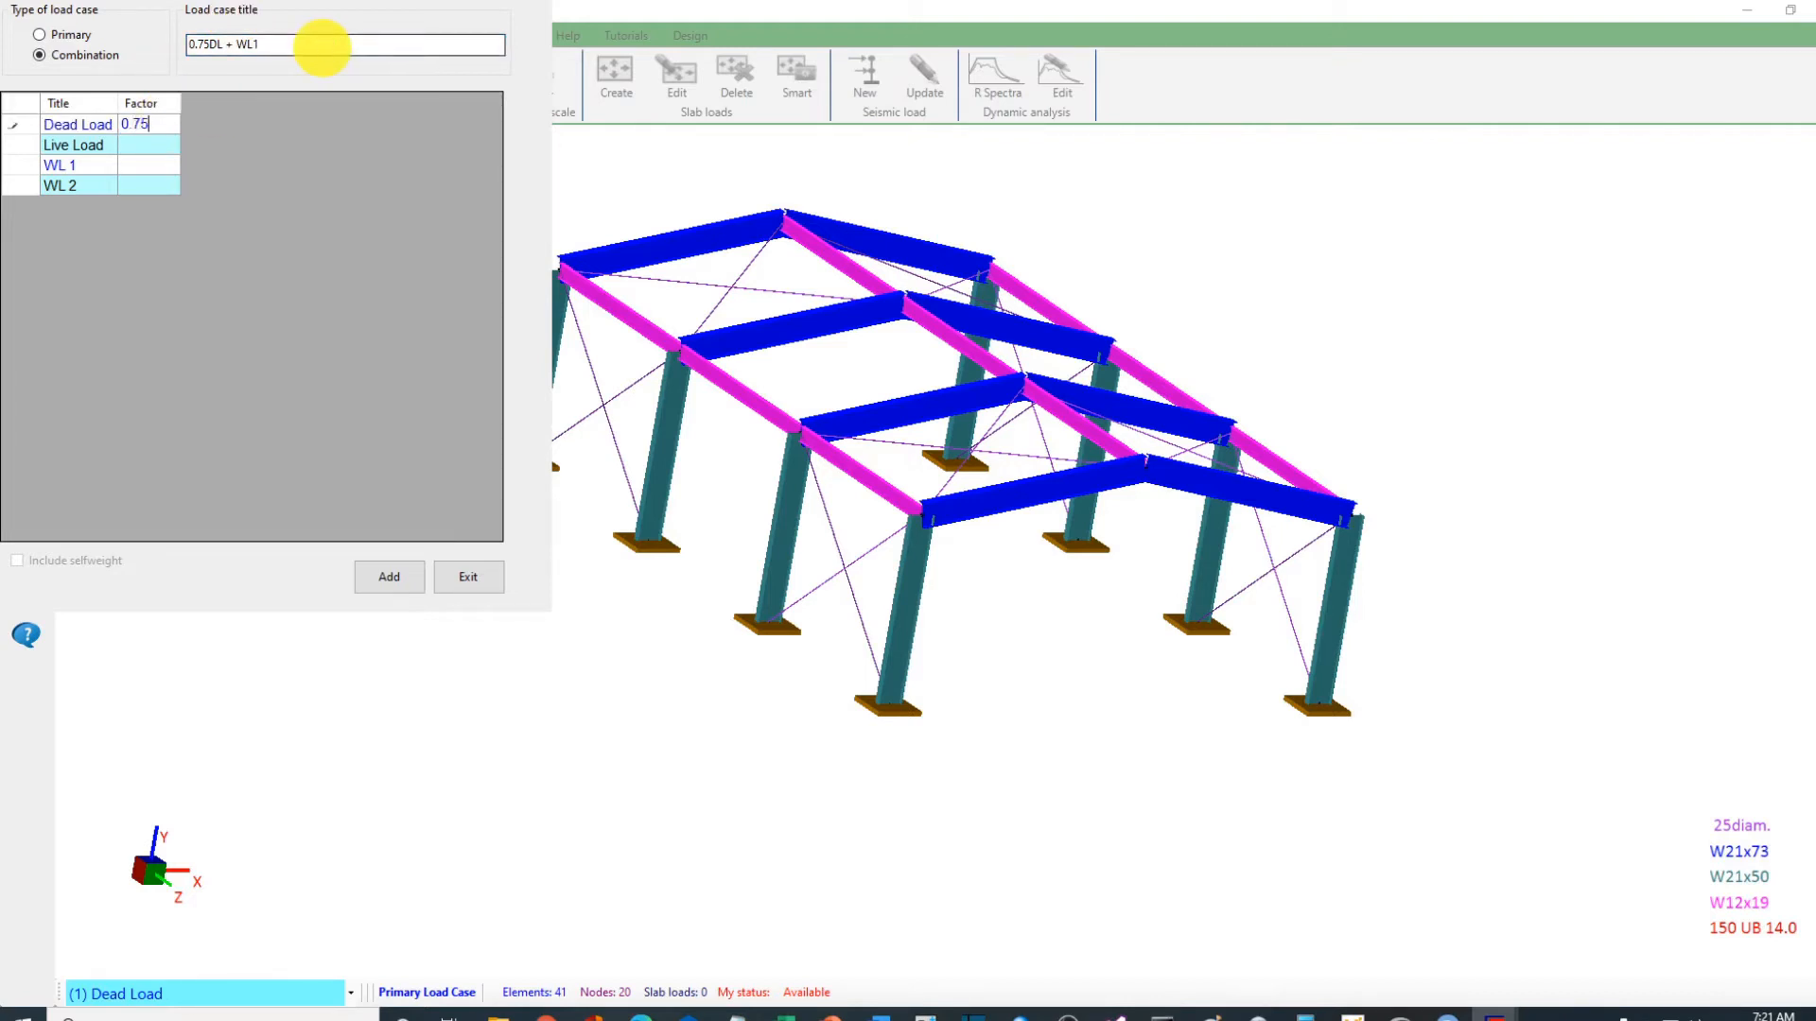
left_click(137, 167)
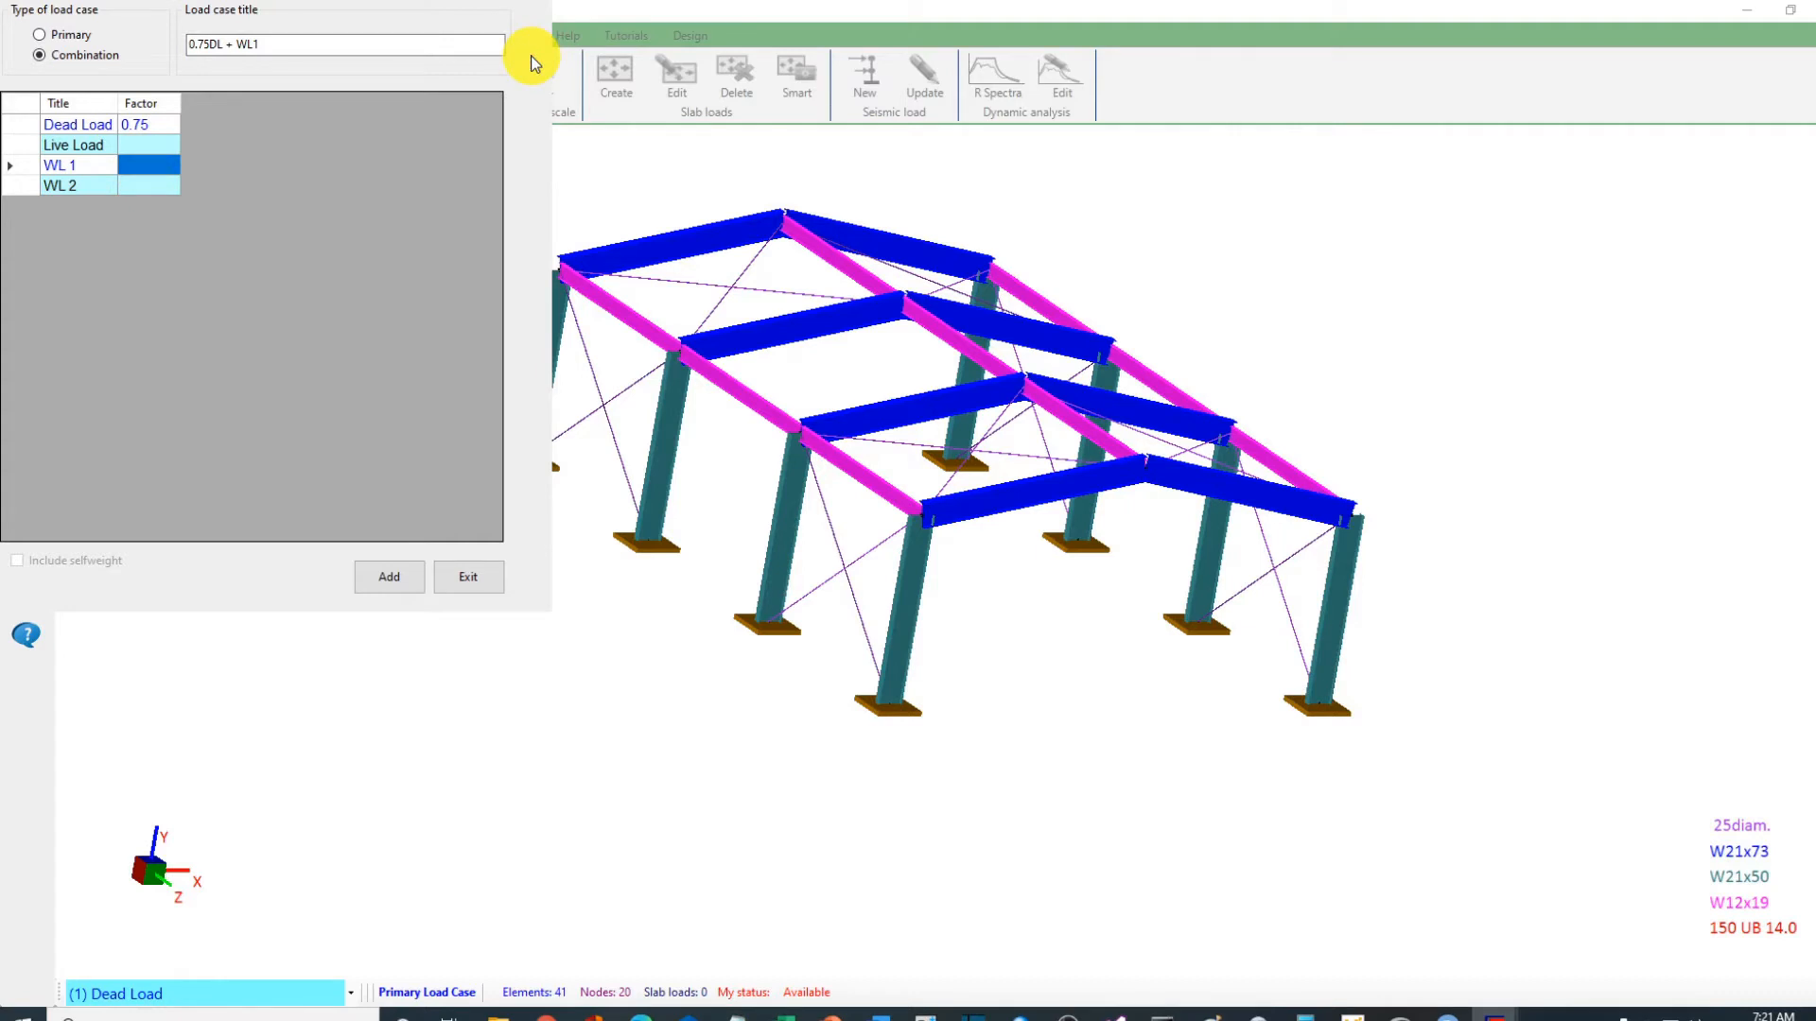
type("1.0")
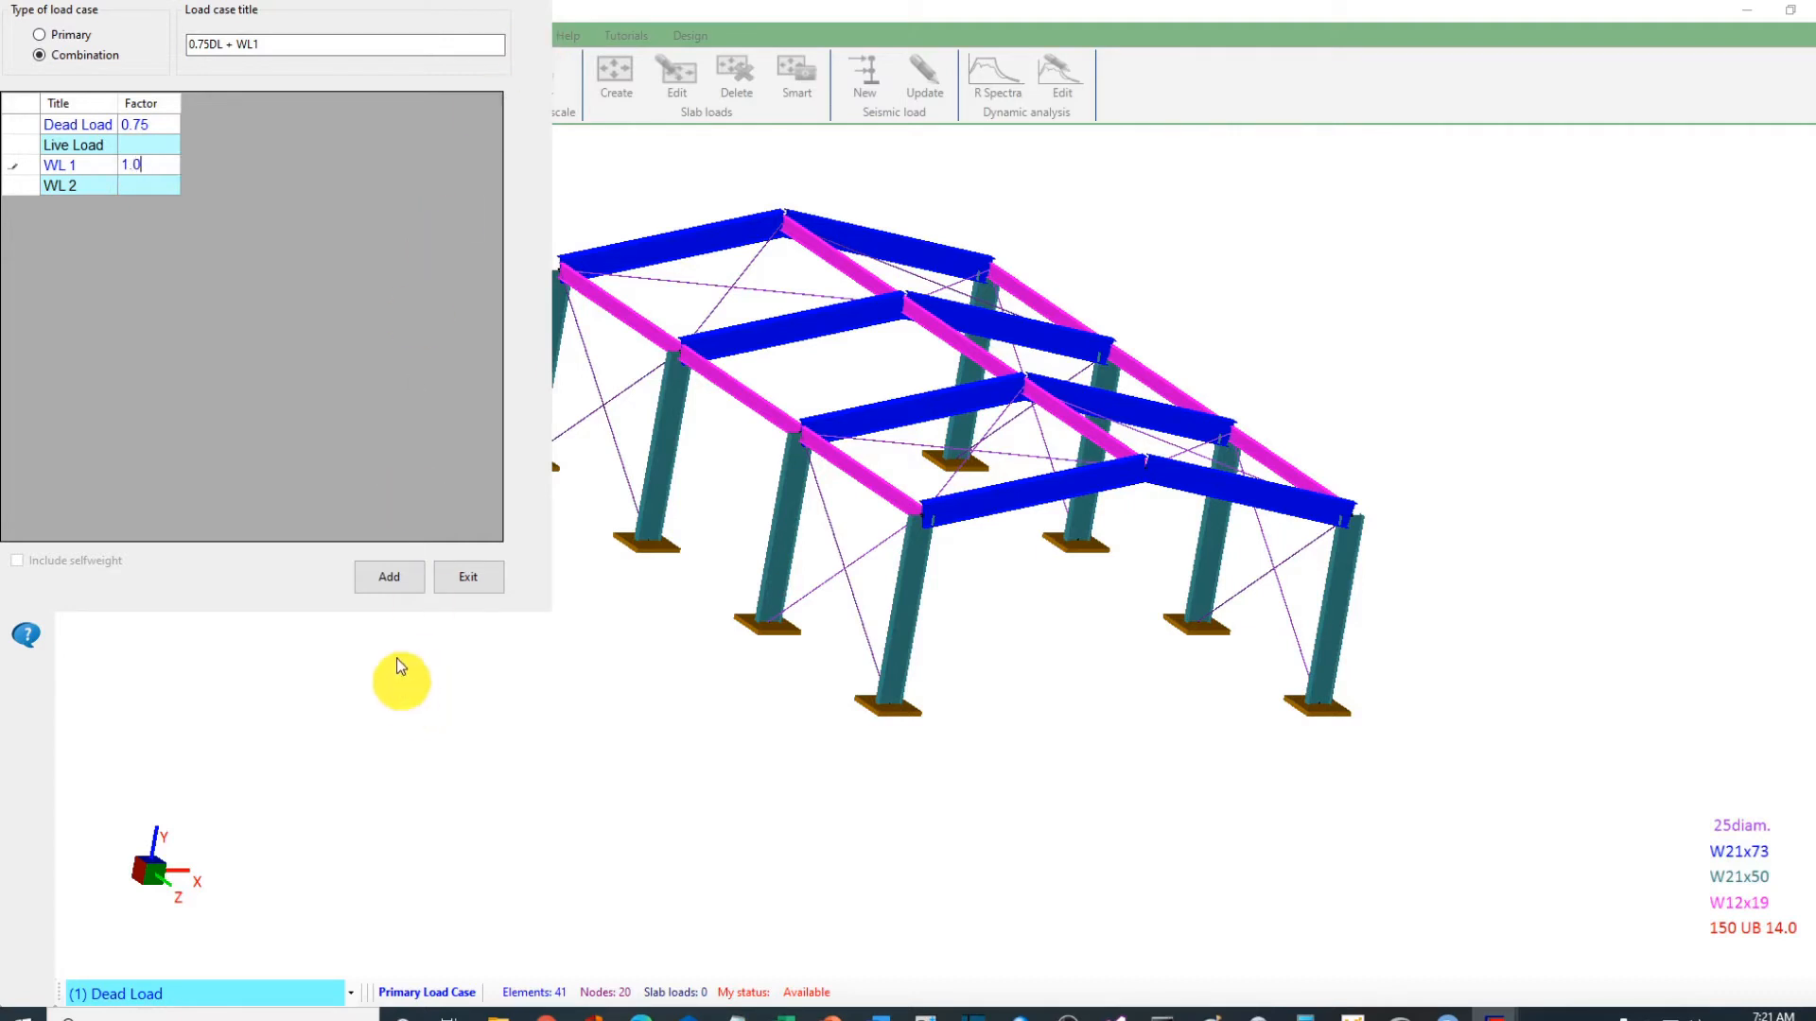
left_click(392, 591)
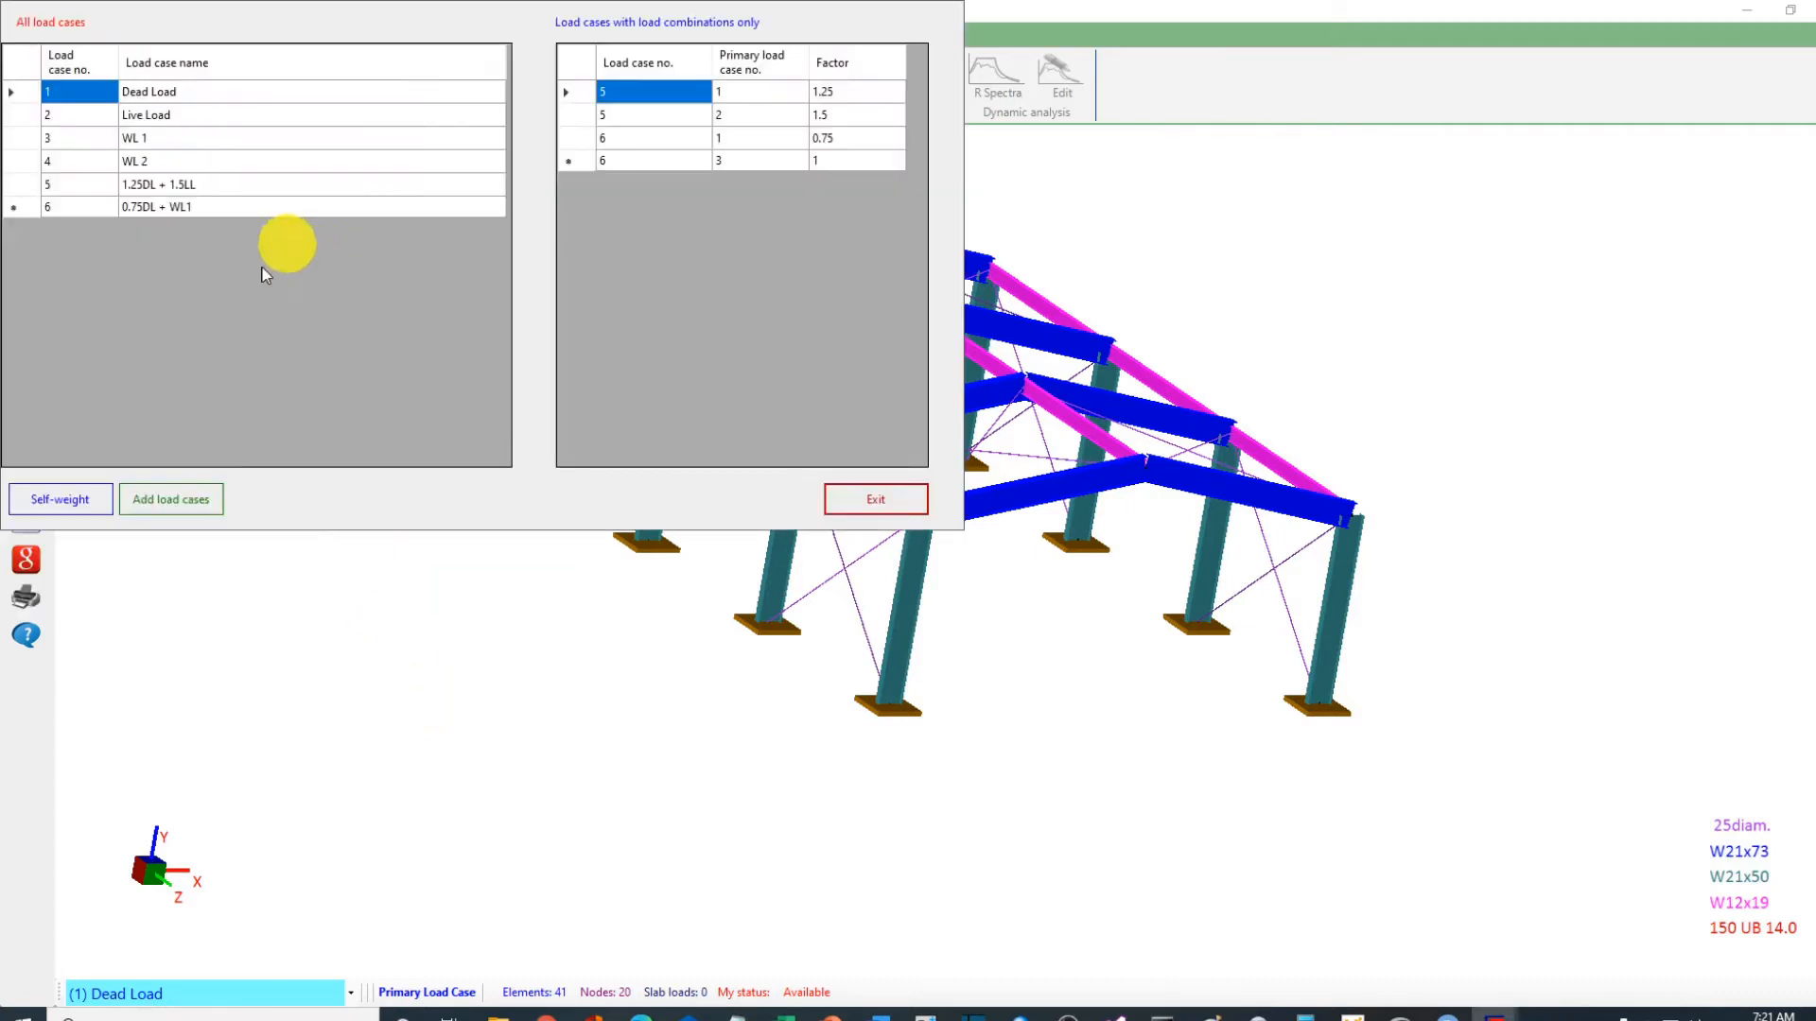
Step: Add a combination load case titled "1.25DL + WL2" with factors 1.25 for Dead Load and 1.0 for WL 2, and close the load case list
left_click(187, 501)
left_click(83, 54)
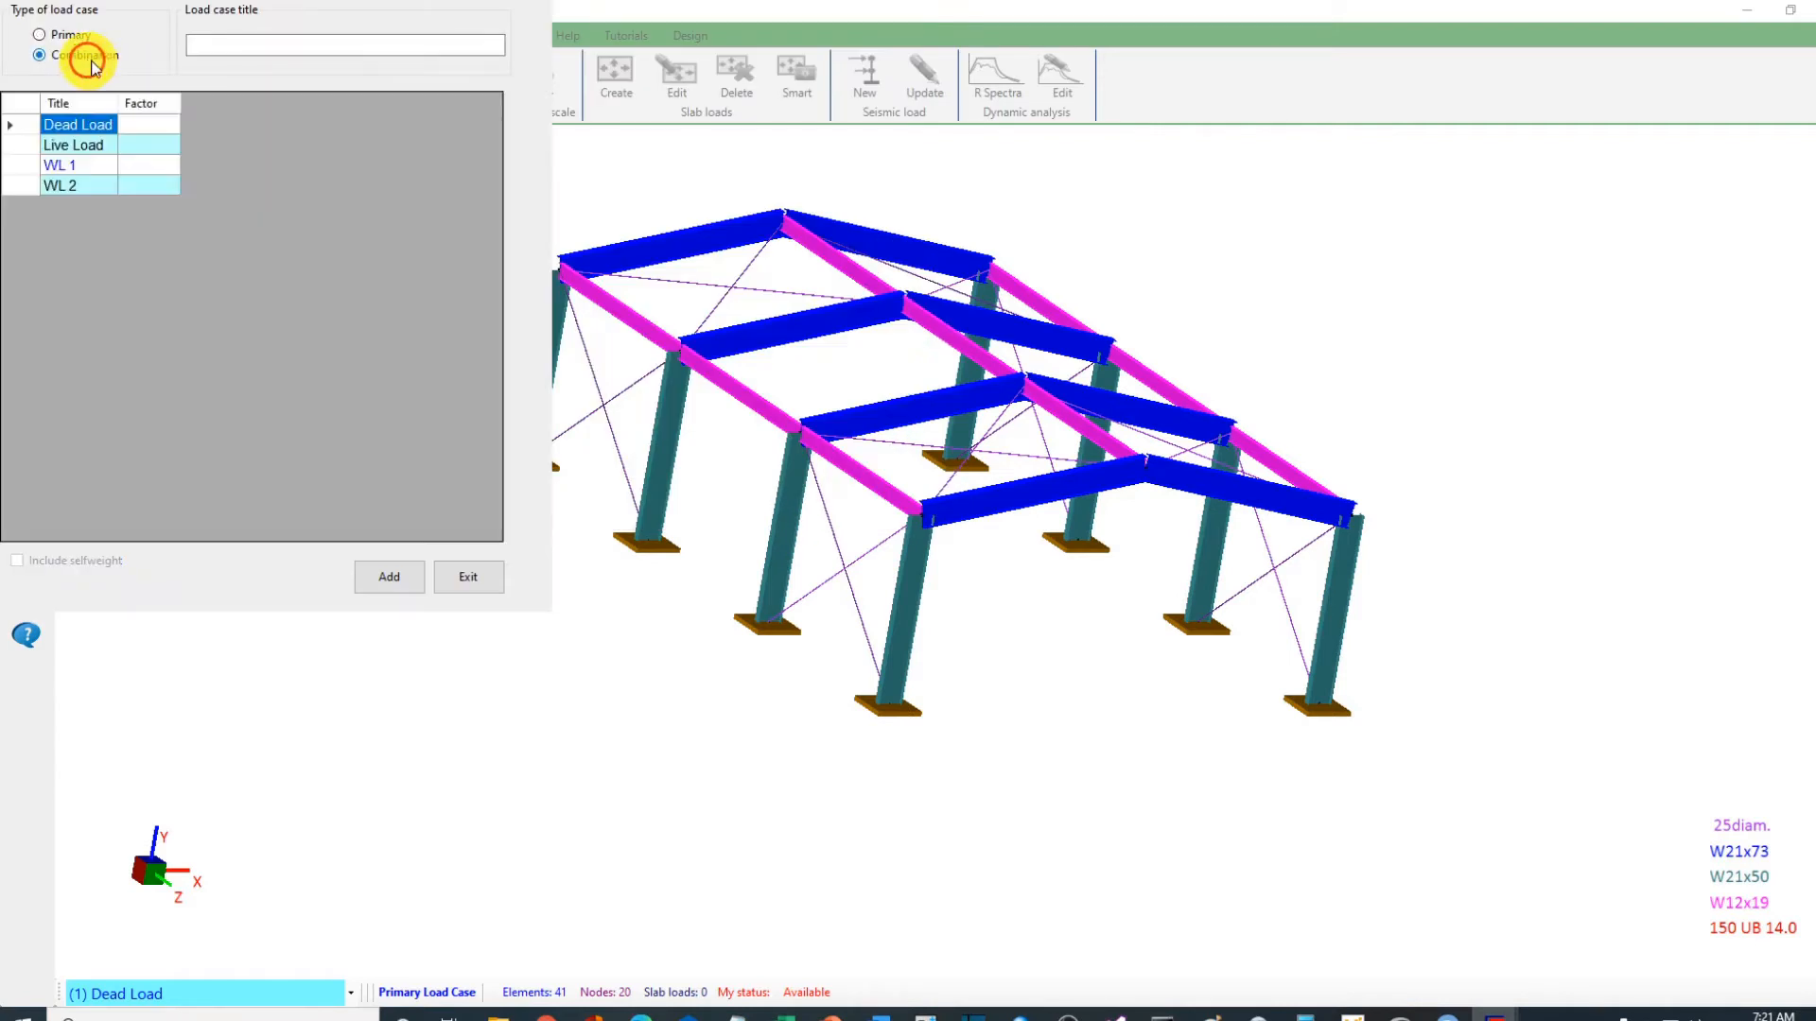
left_click(277, 44)
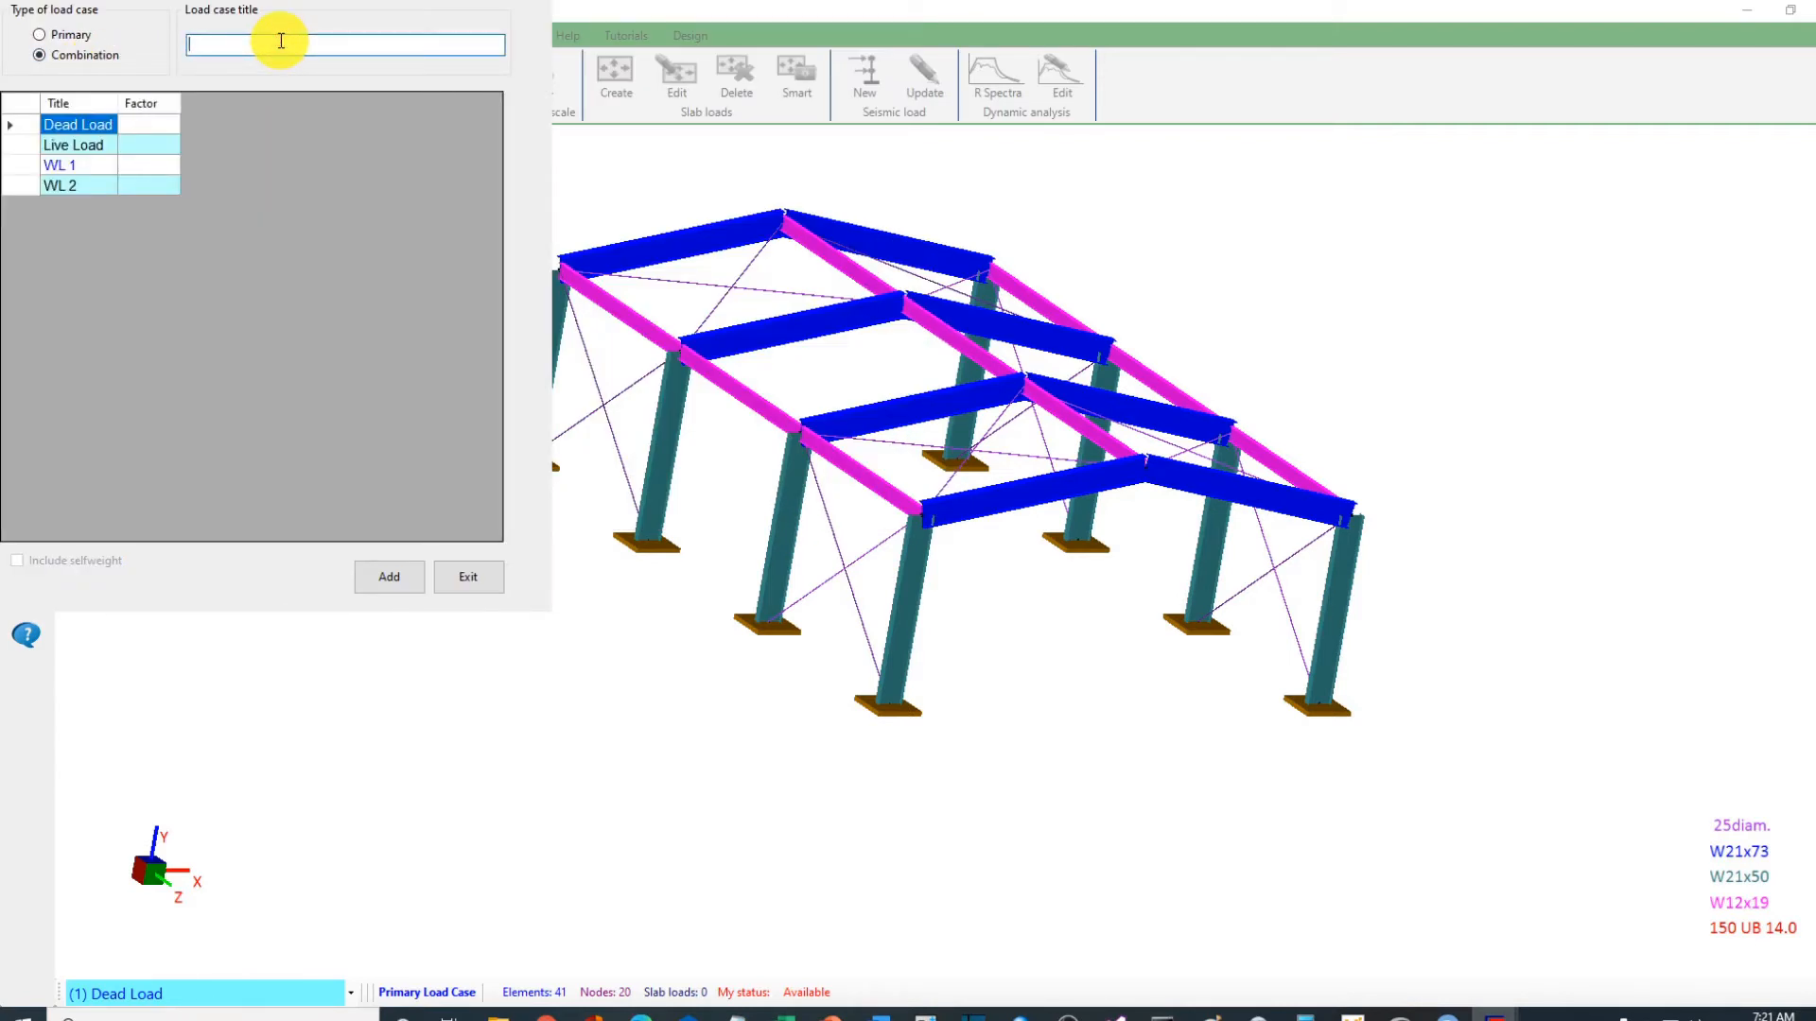
type("1.25DL + WL2")
left_click(148, 124)
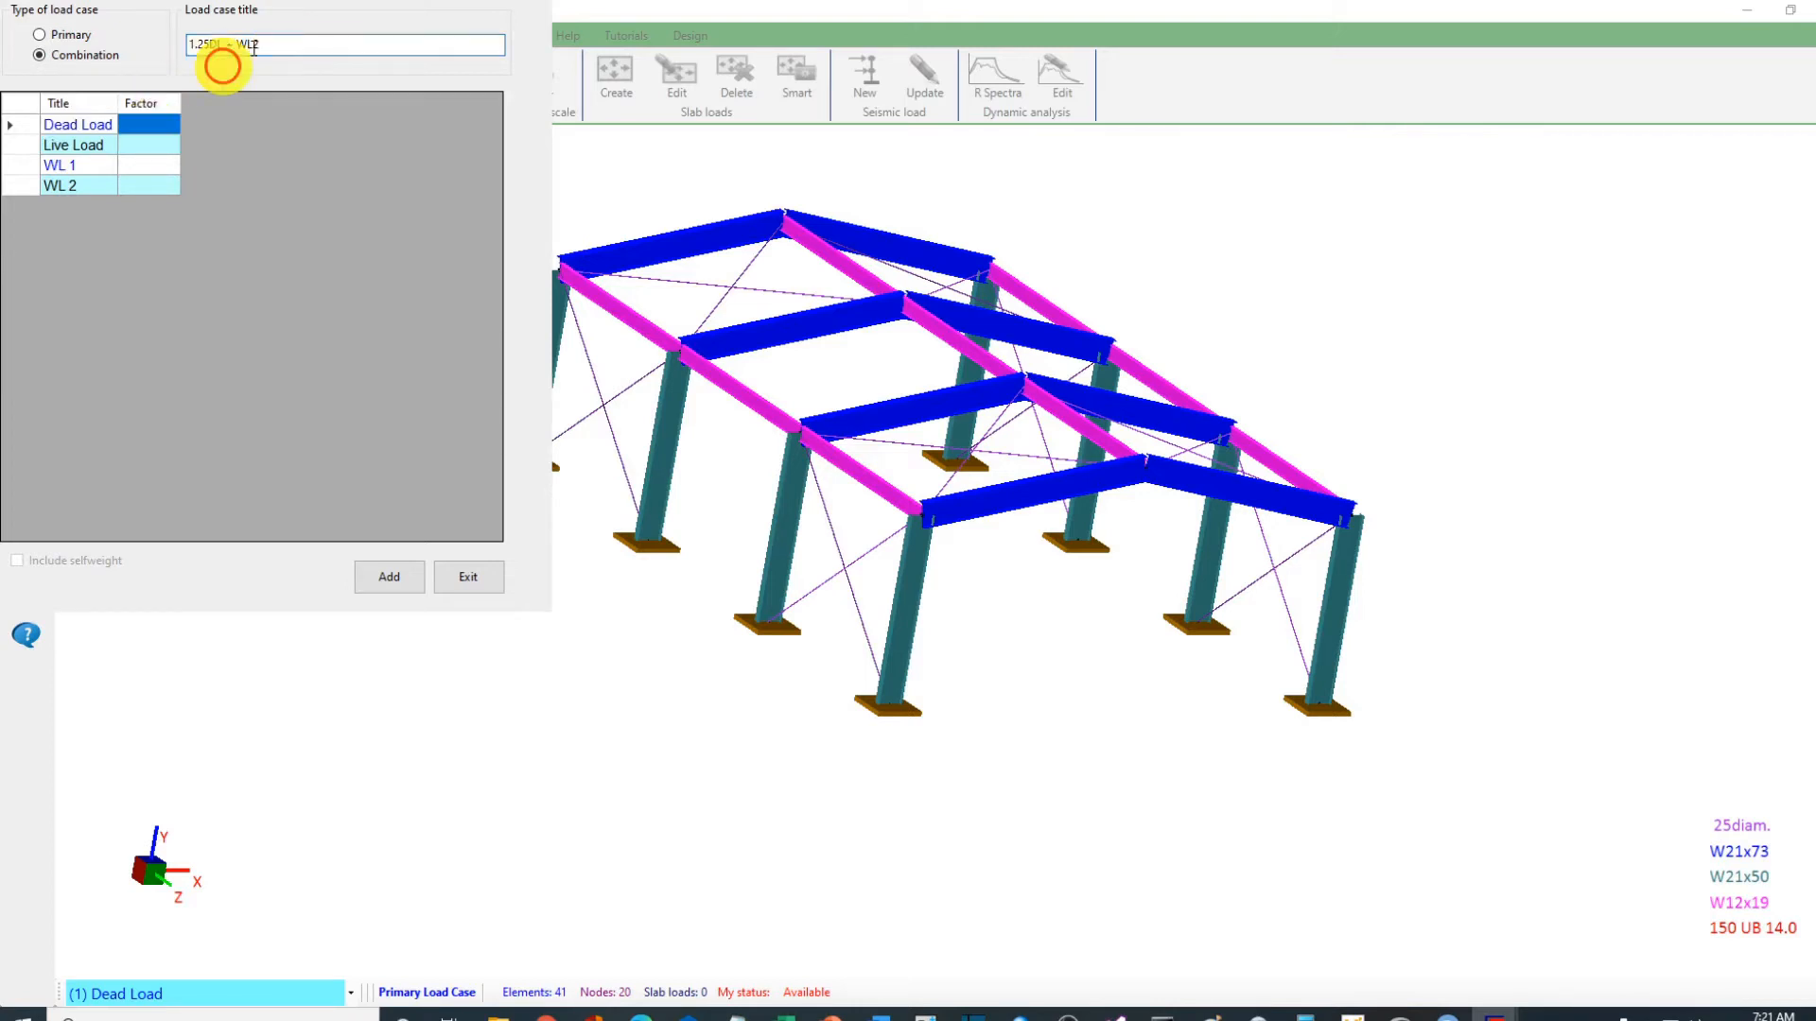
type("1.25")
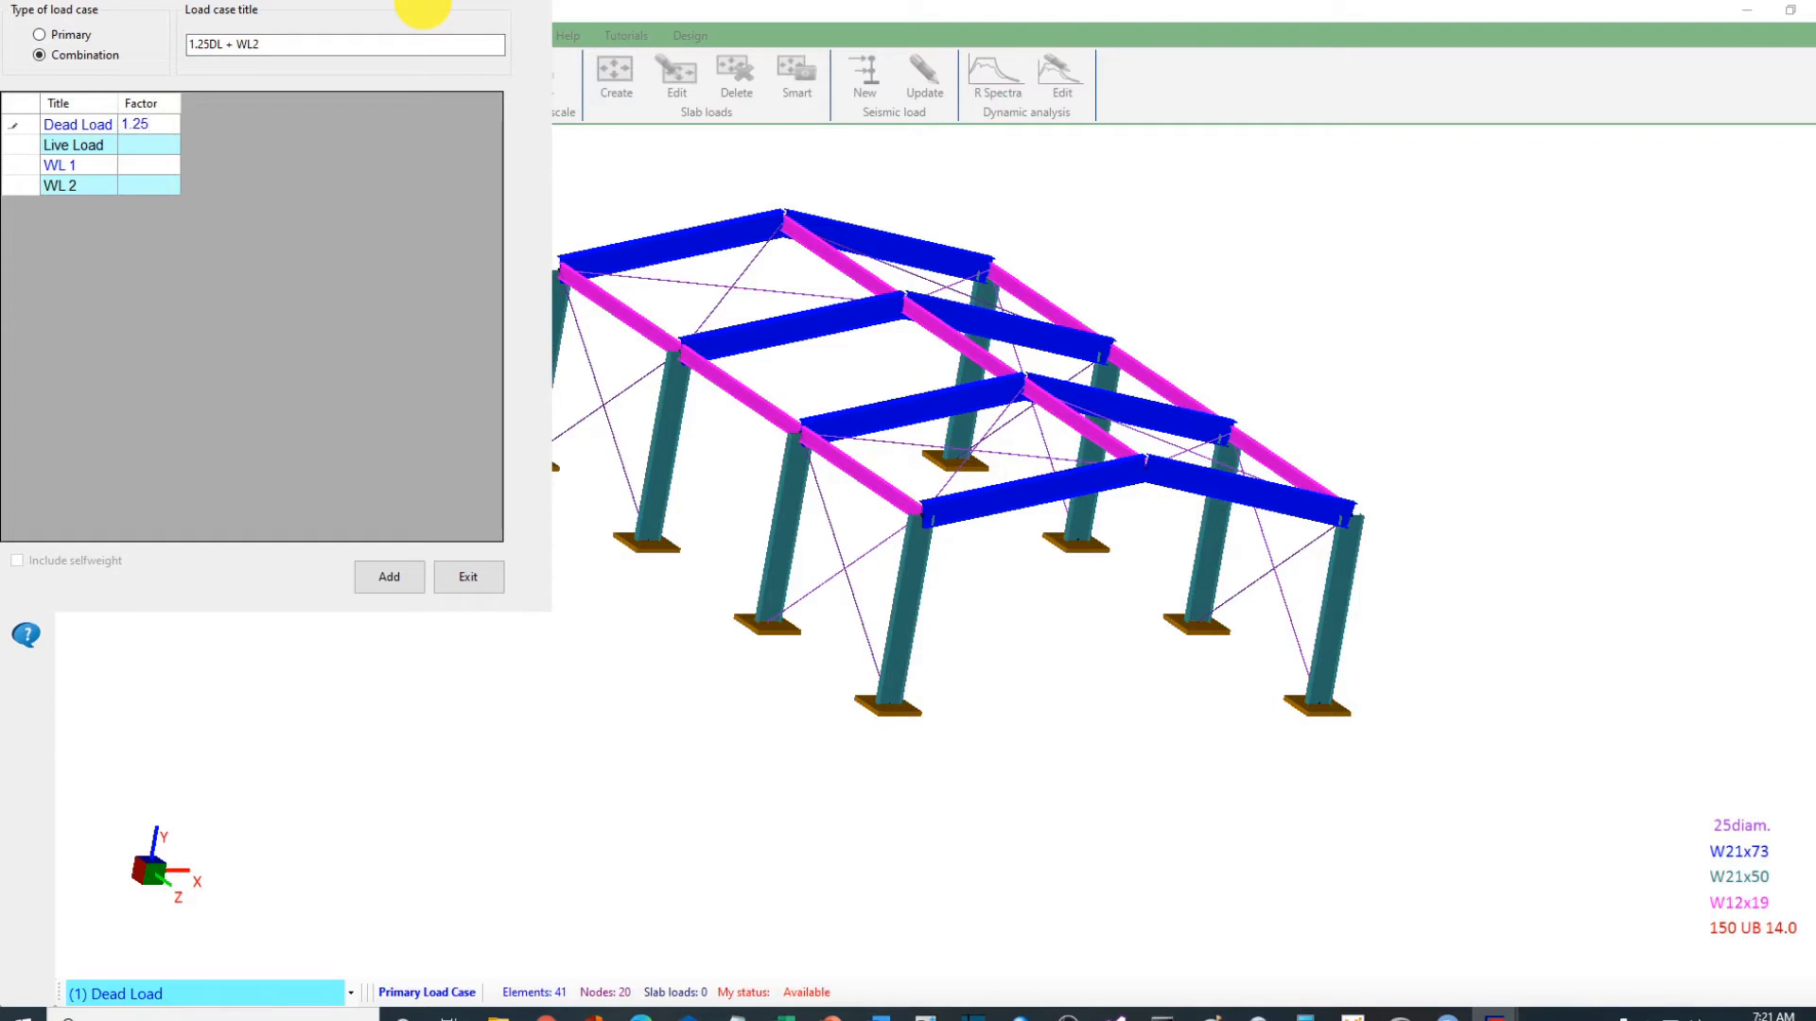
left_click(142, 187)
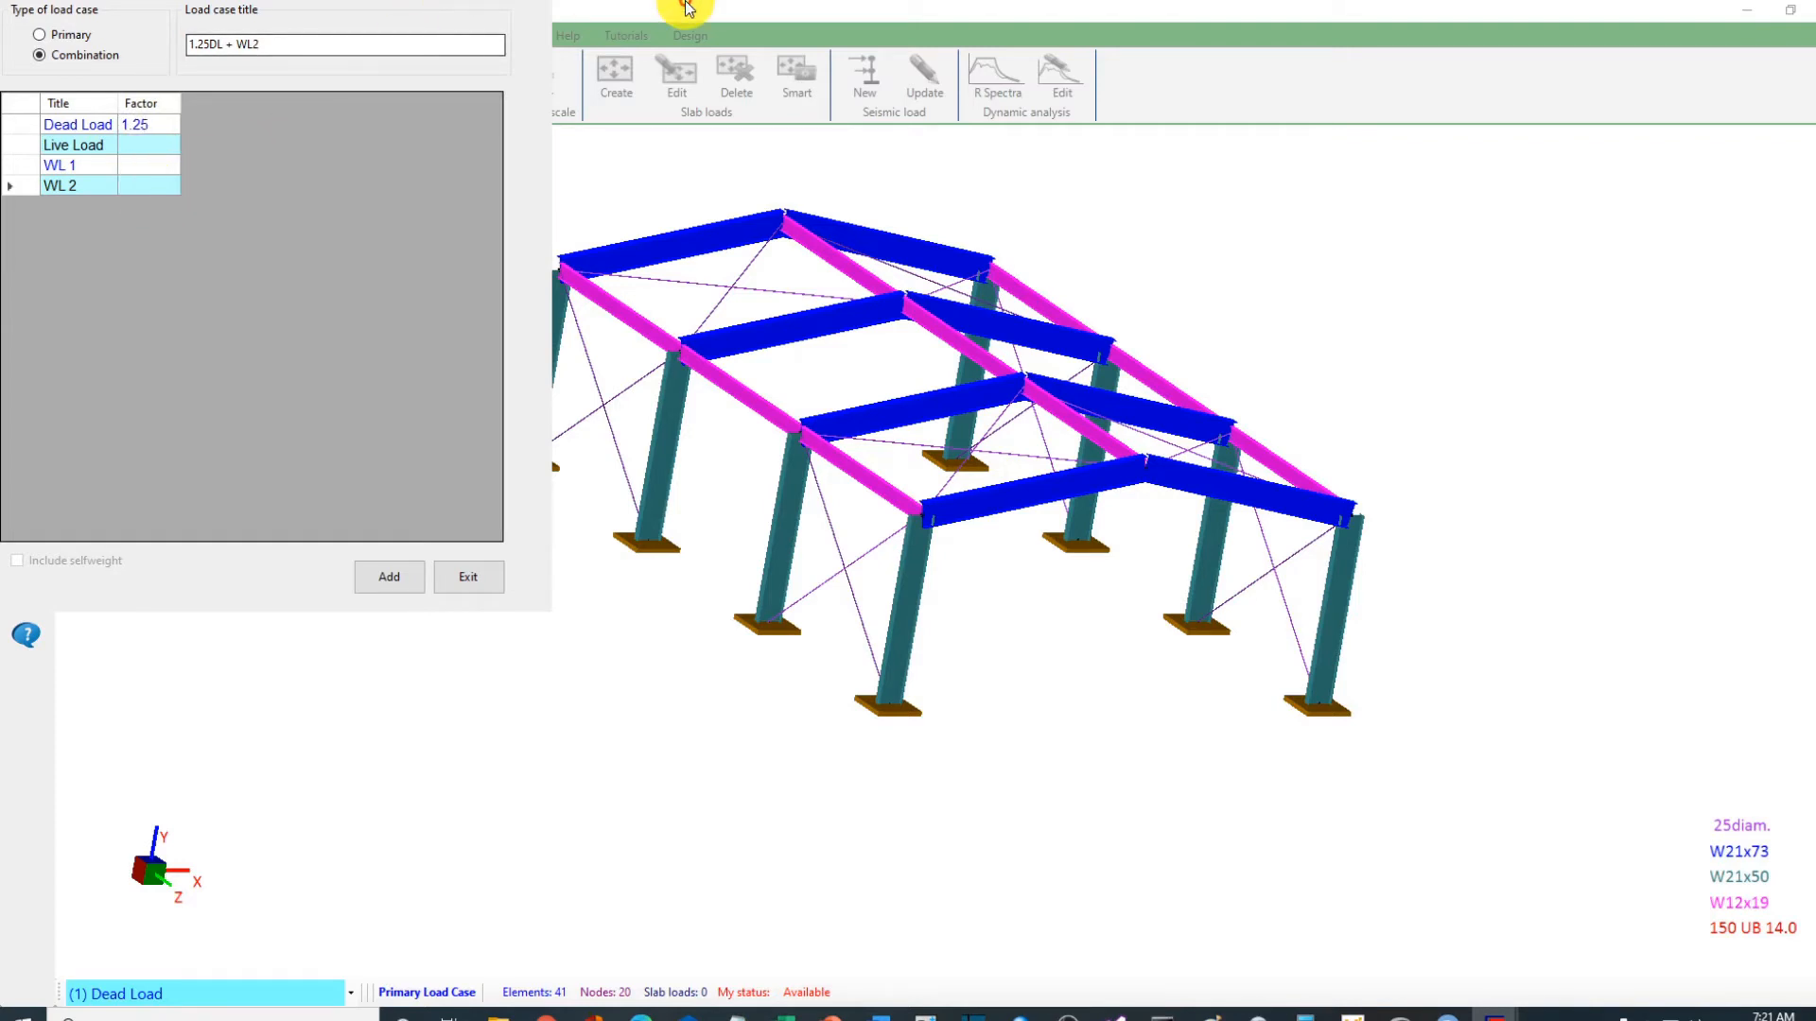
type("1.0")
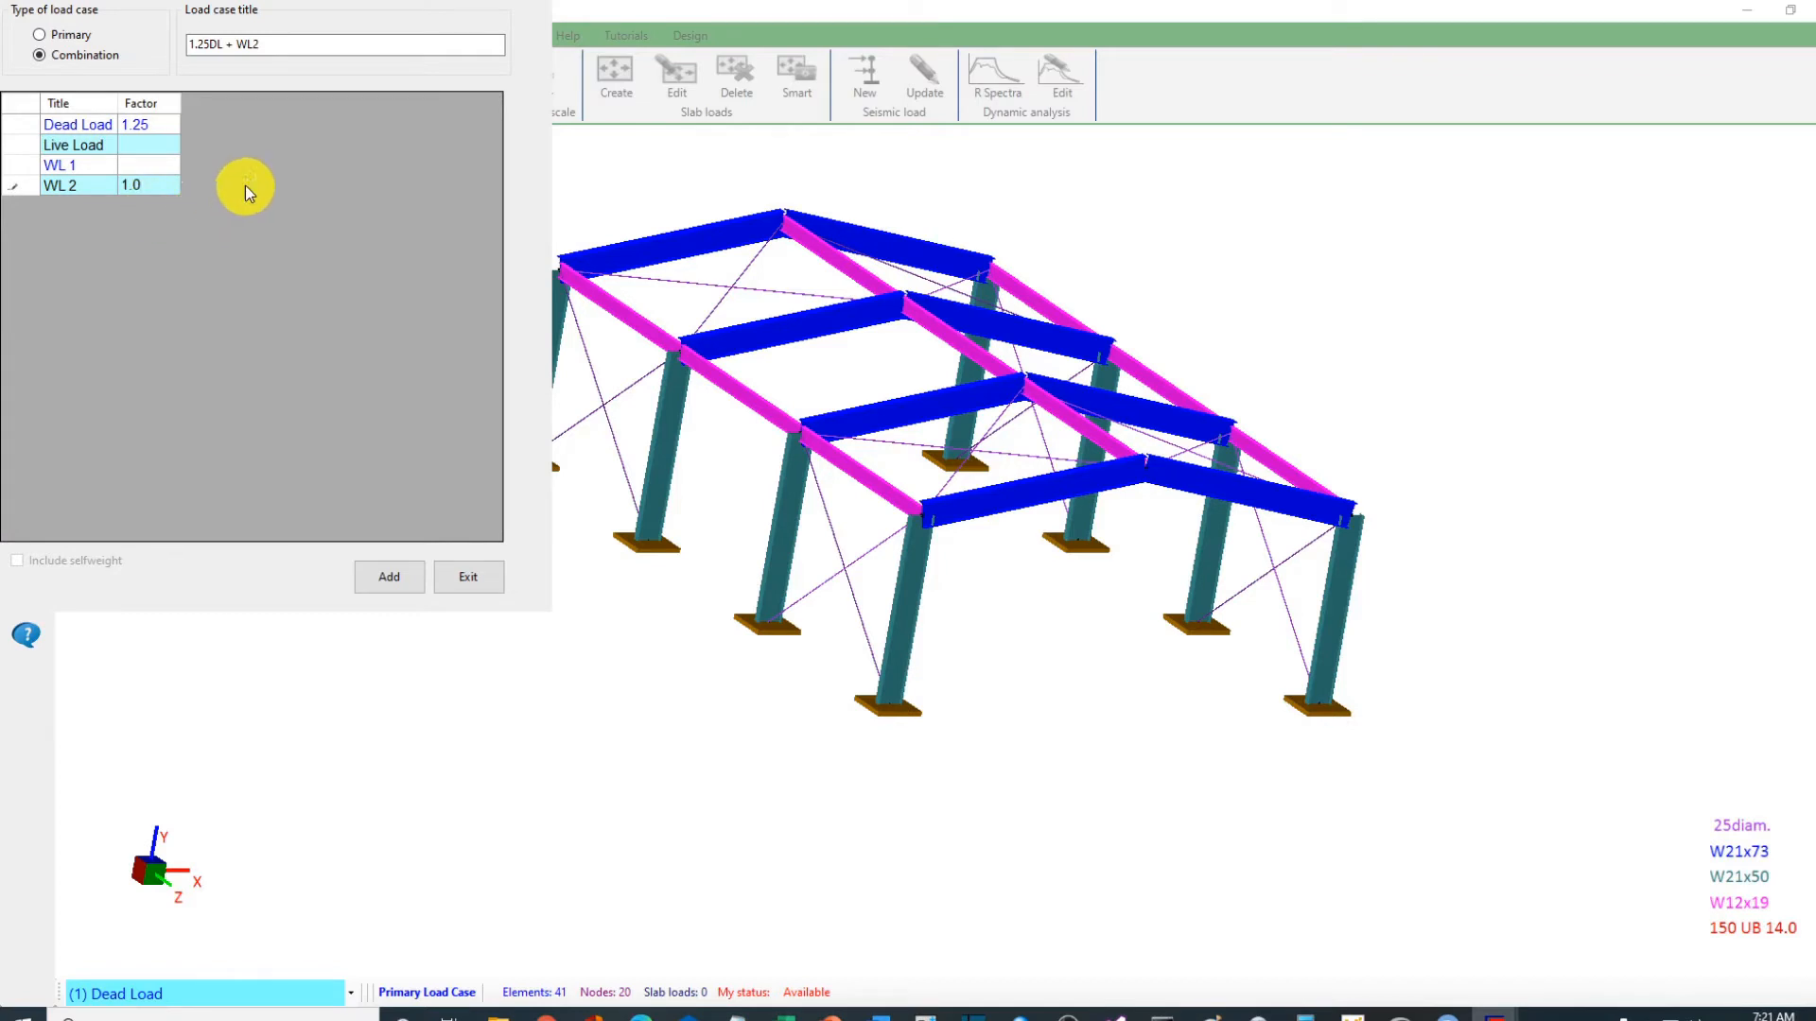
left_click(388, 580)
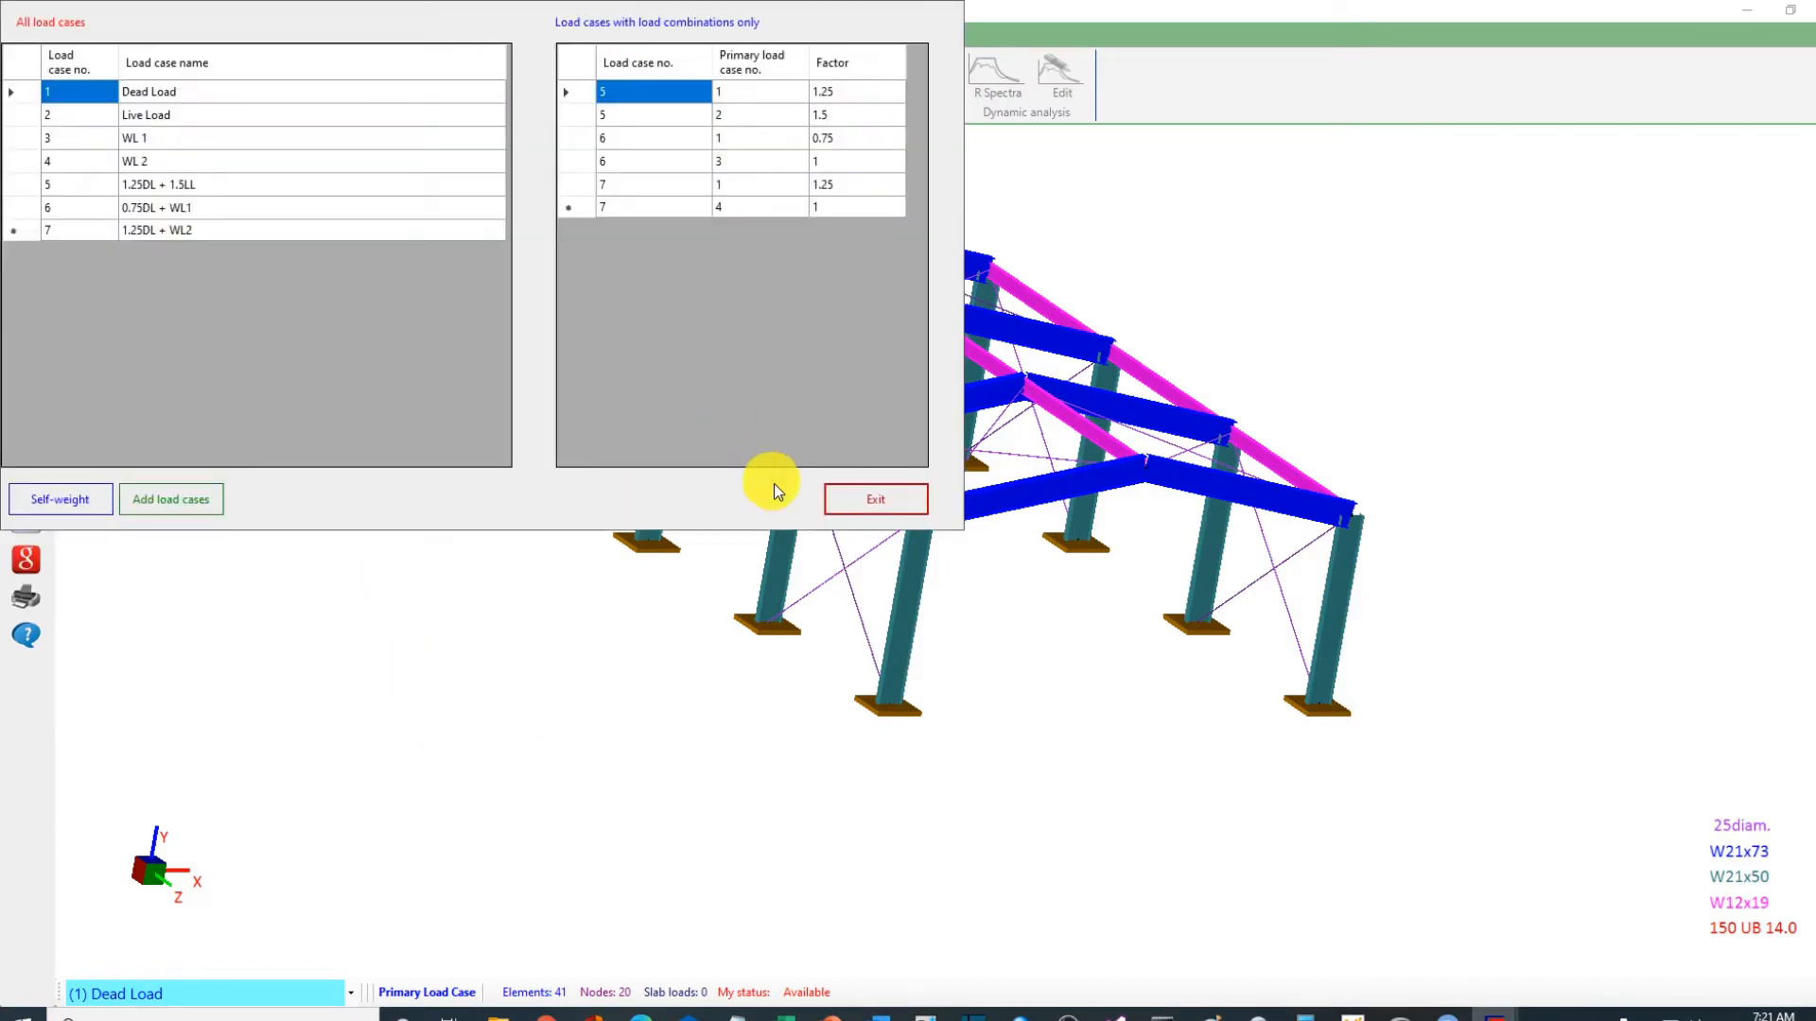
left_click(861, 511)
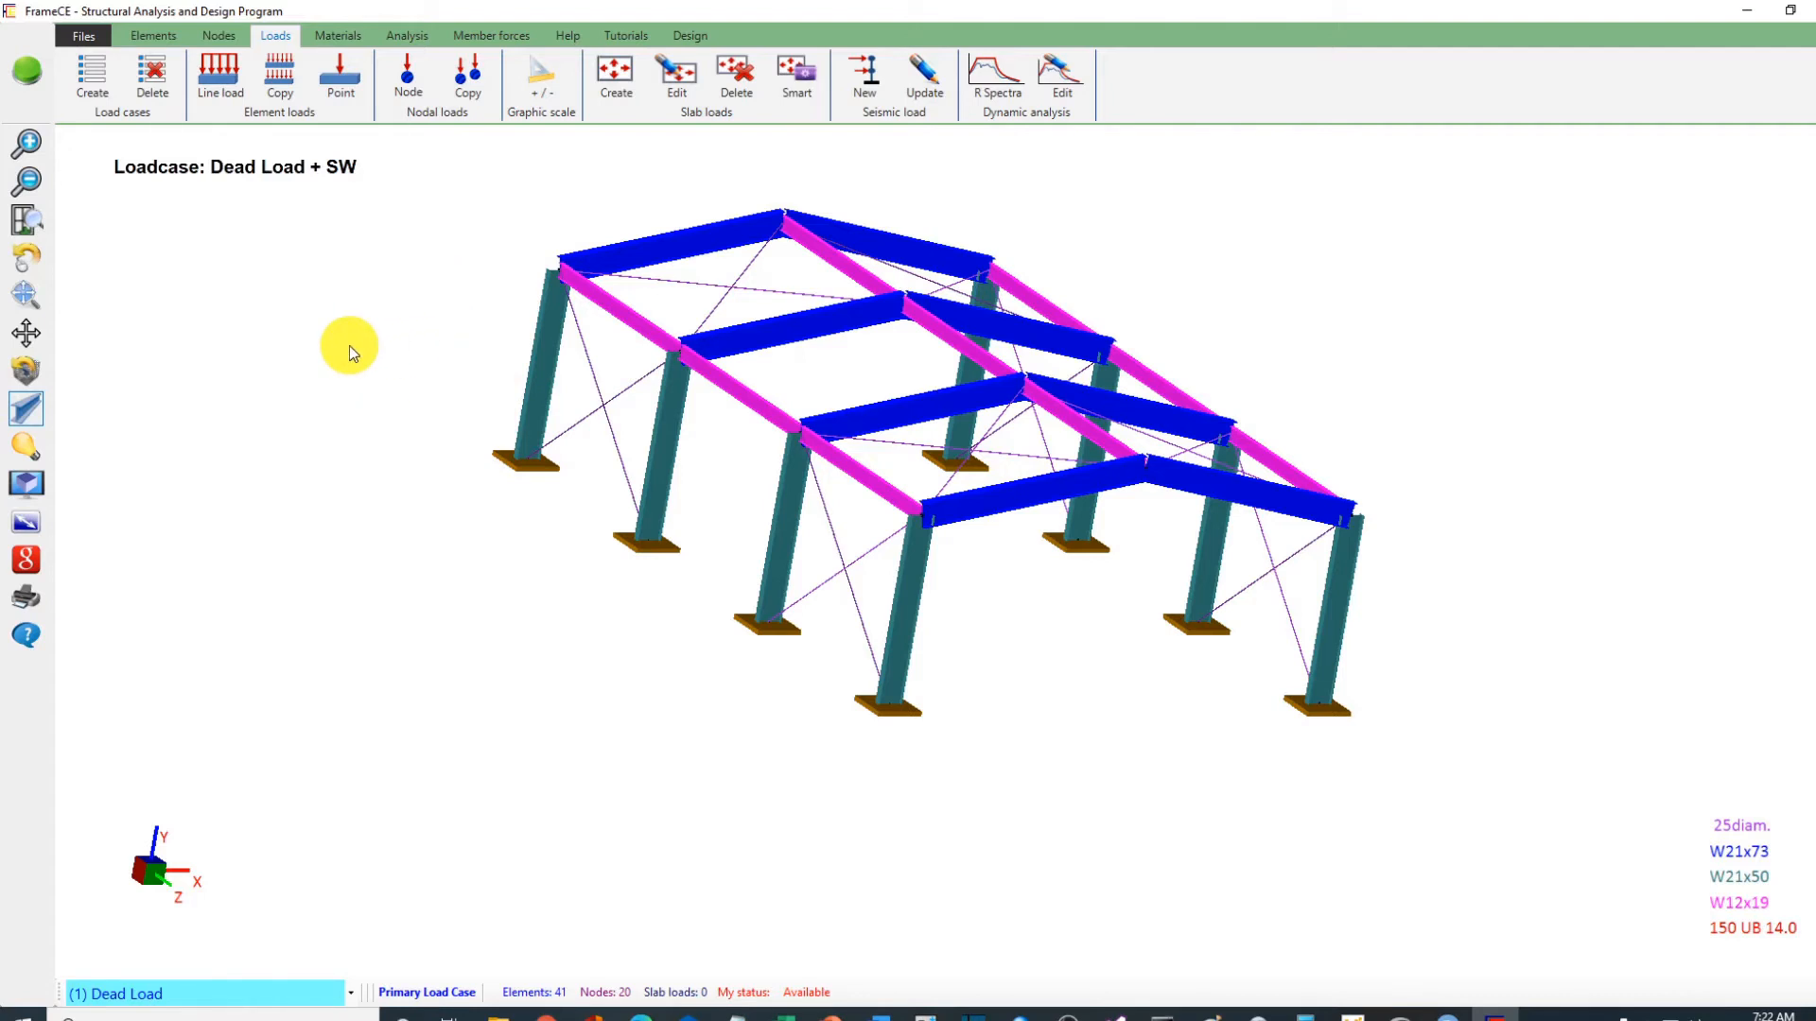
Step: Create two element layers named "Girder" and "Columns"
left_click(144, 38)
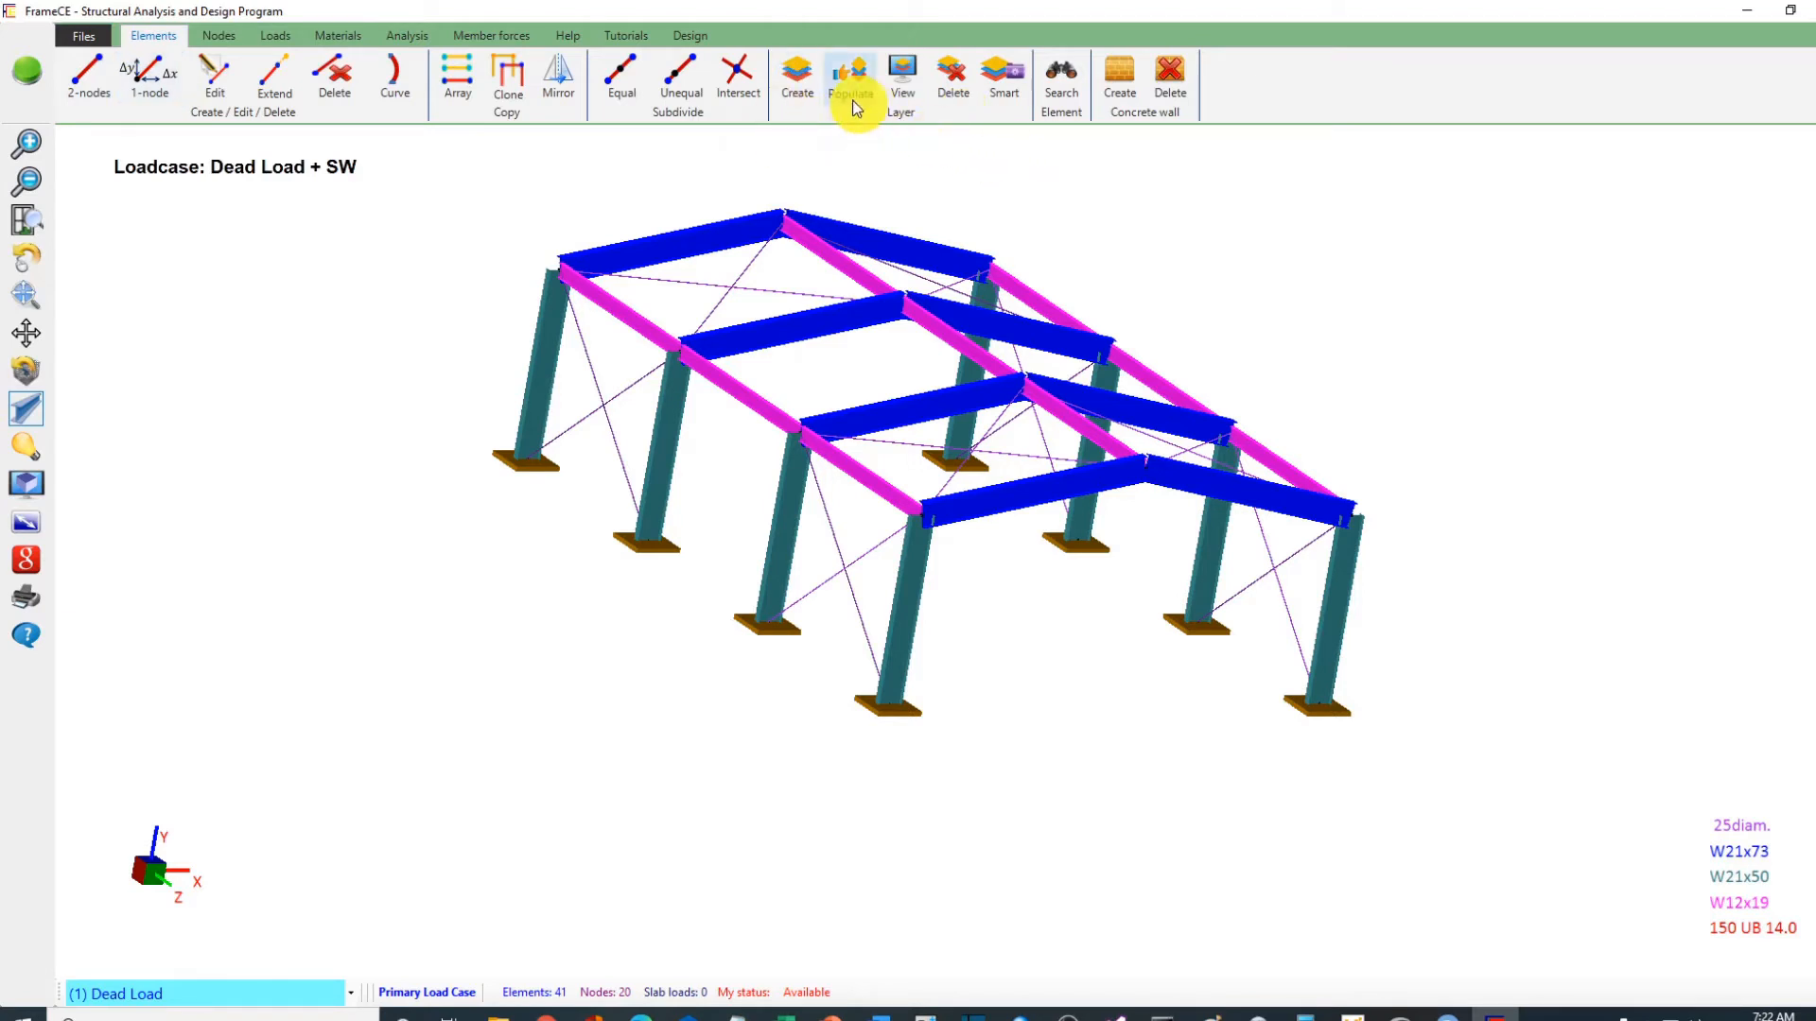
left_click(798, 71)
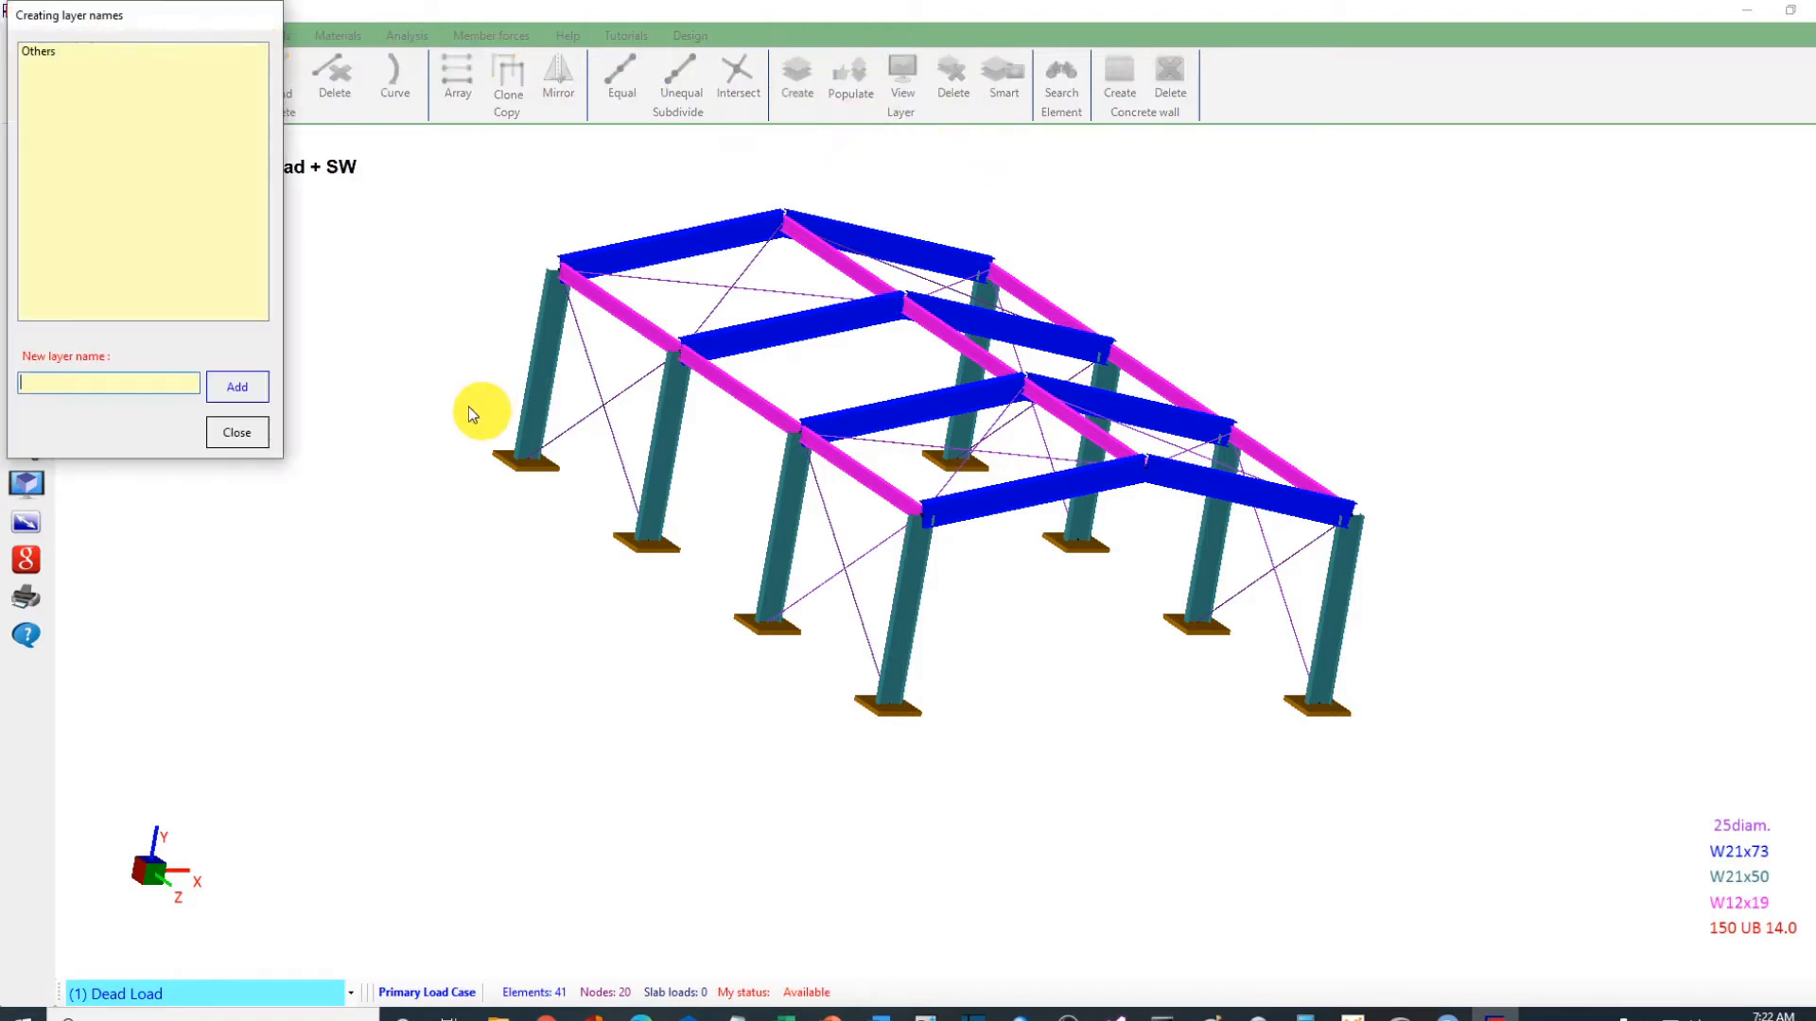
left_click(143, 379)
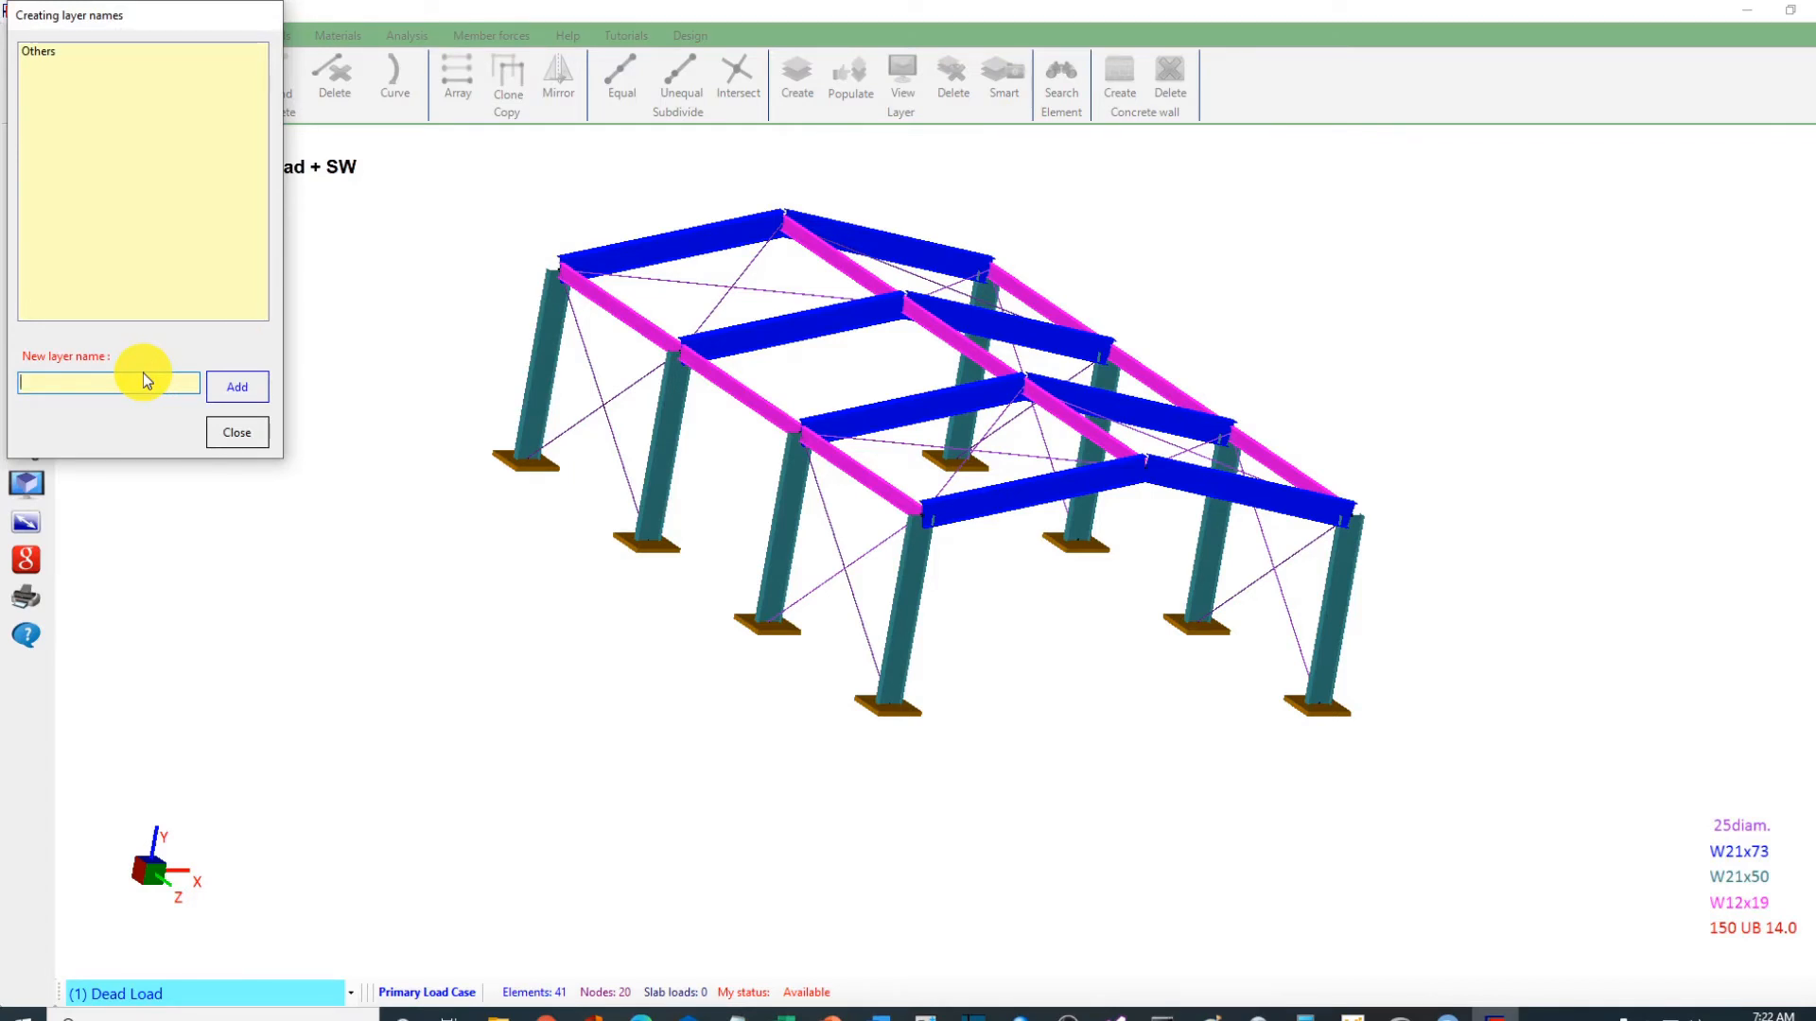
type("Girder")
left_click(238, 386)
left_click(93, 385)
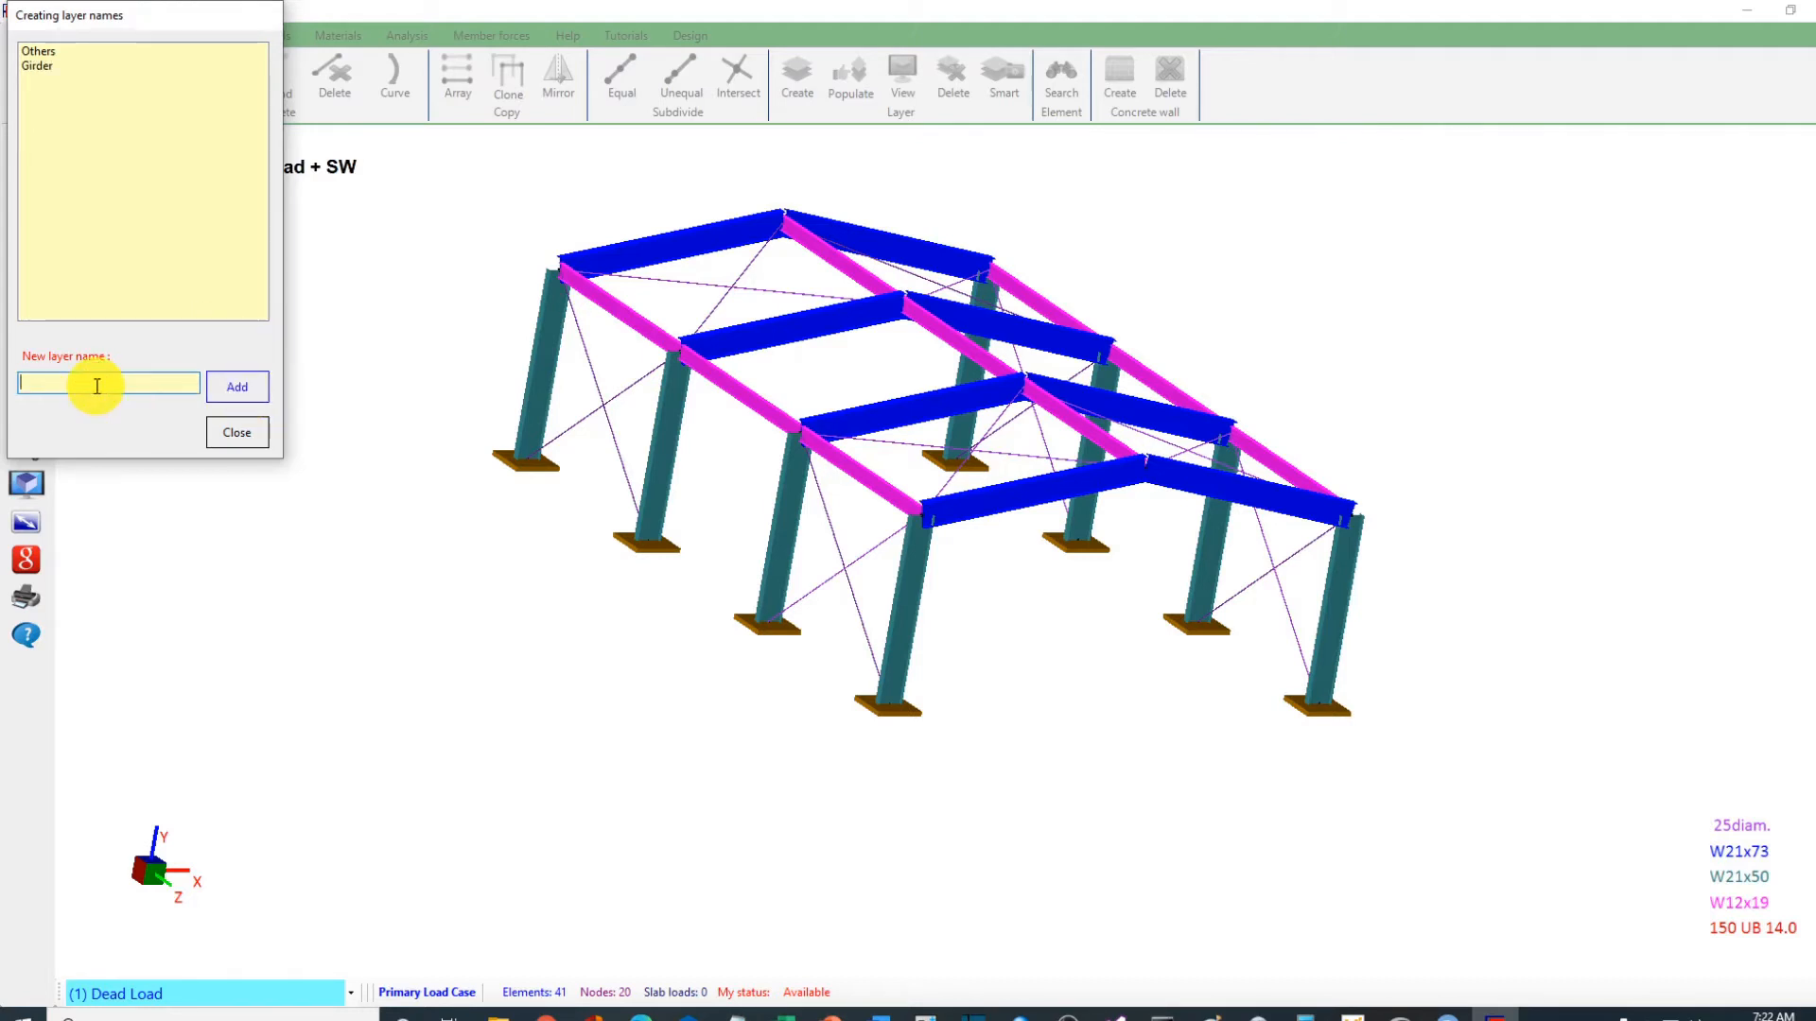
type("Columns")
left_click(238, 386)
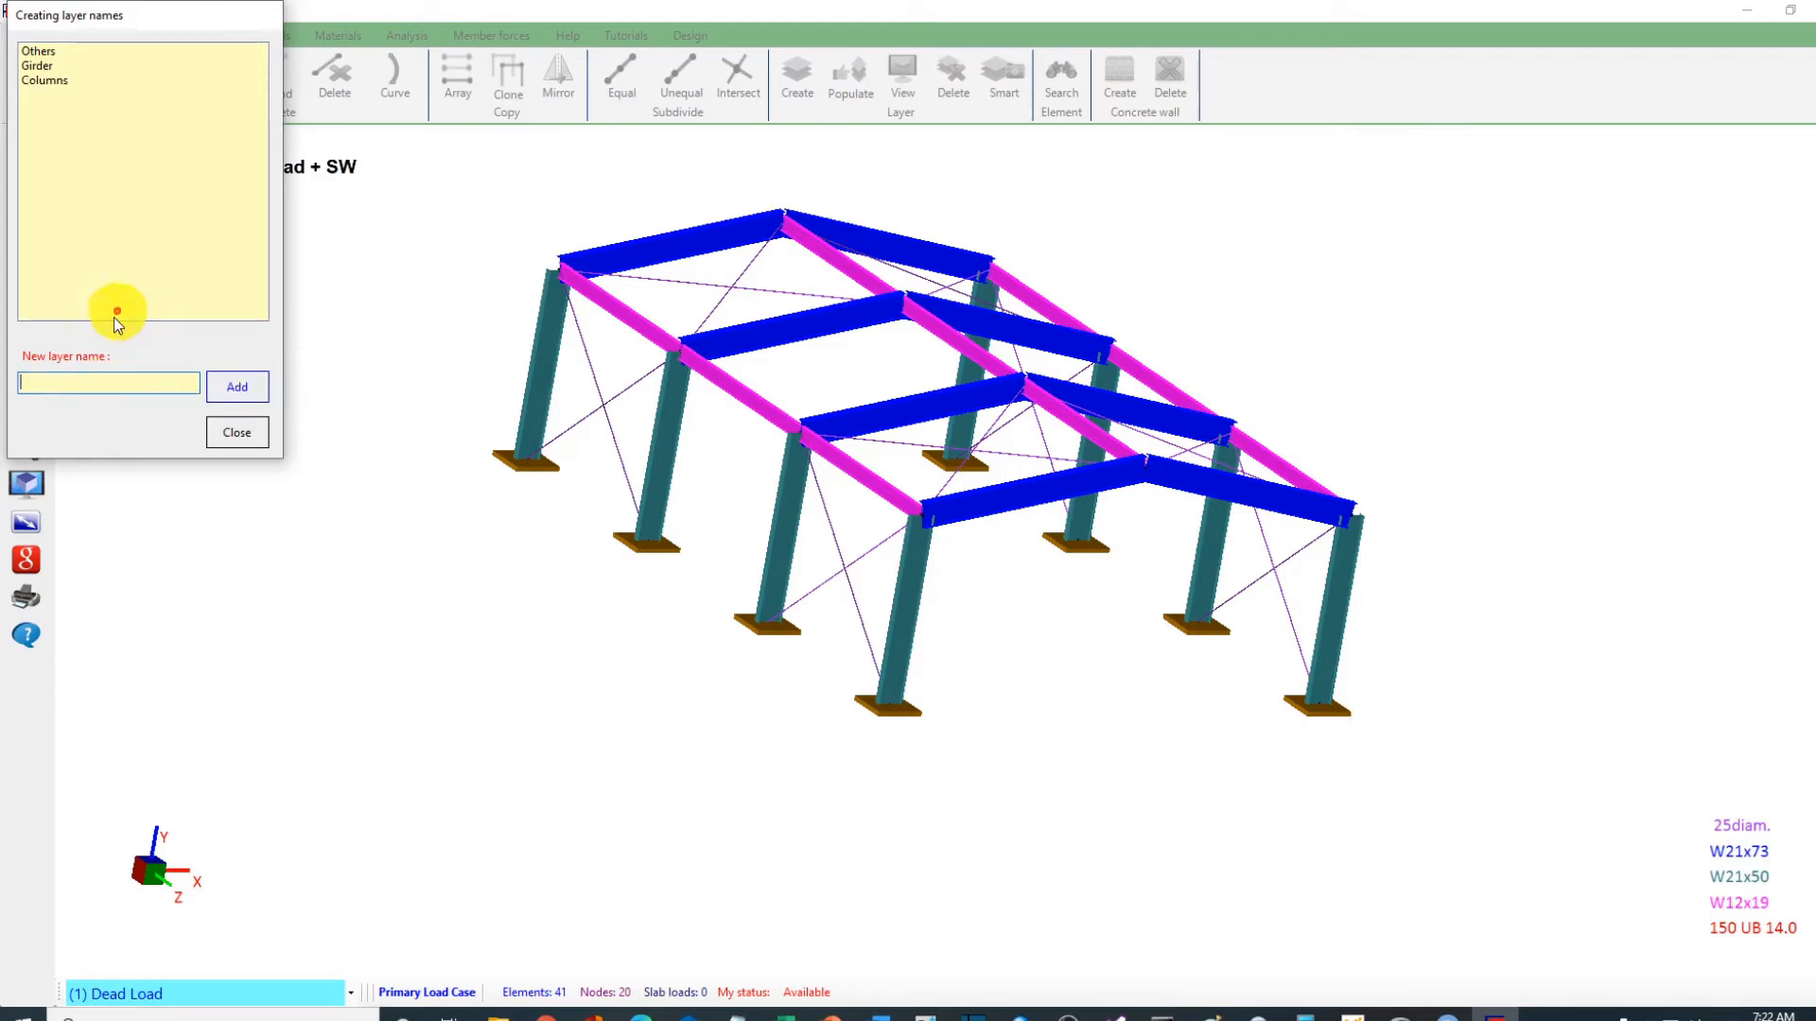
Step: Create a third element layer named "Bracing" and close the layer name list
left_click(117, 380)
type("Brac")
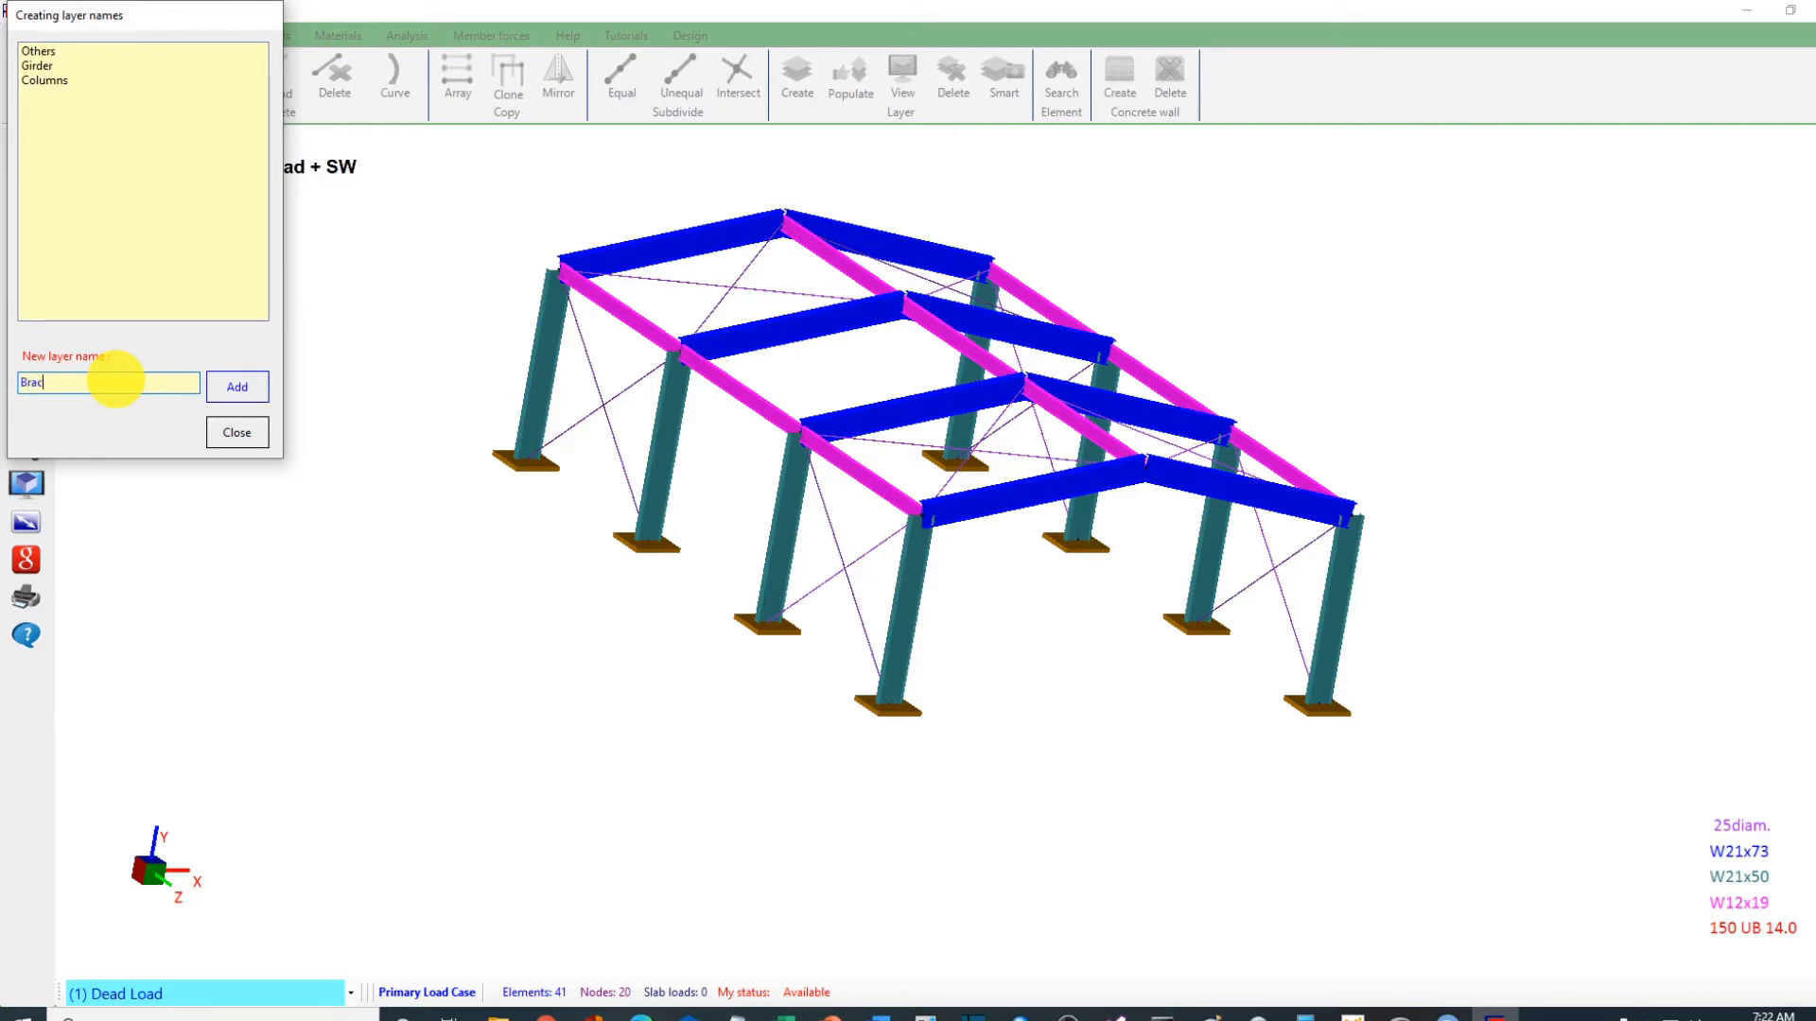
type("ing")
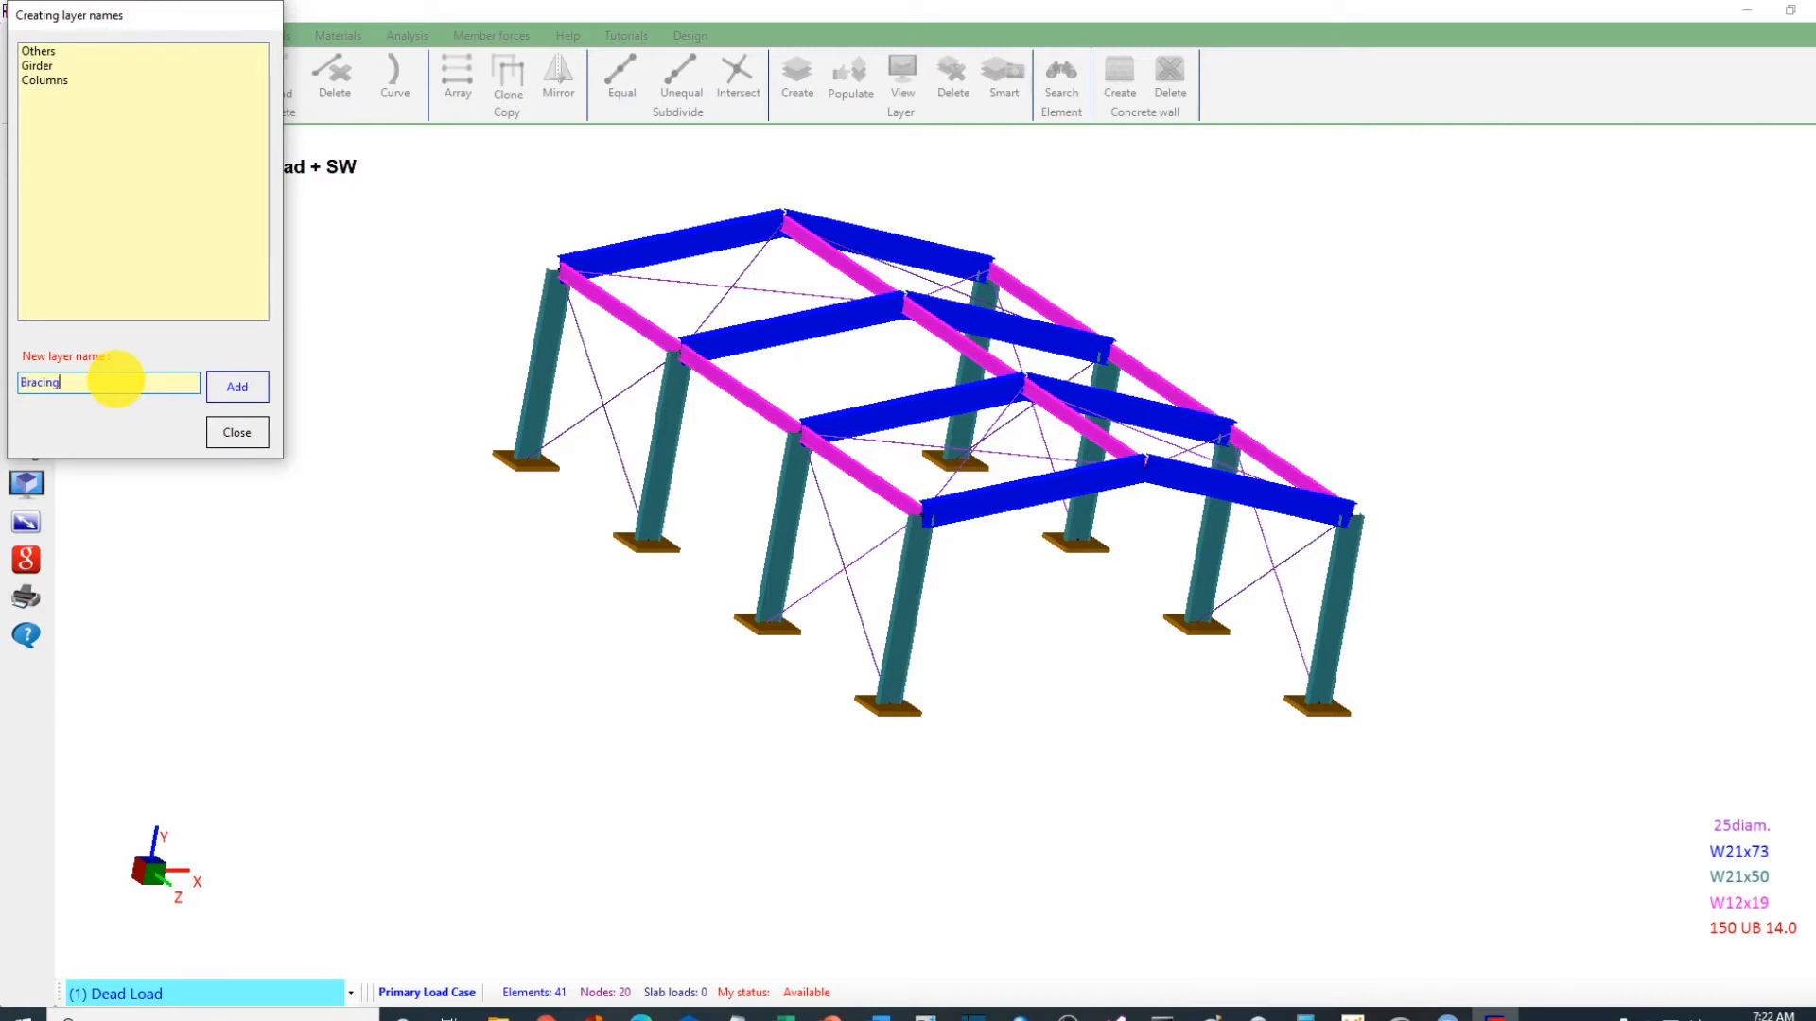
left_click(235, 387)
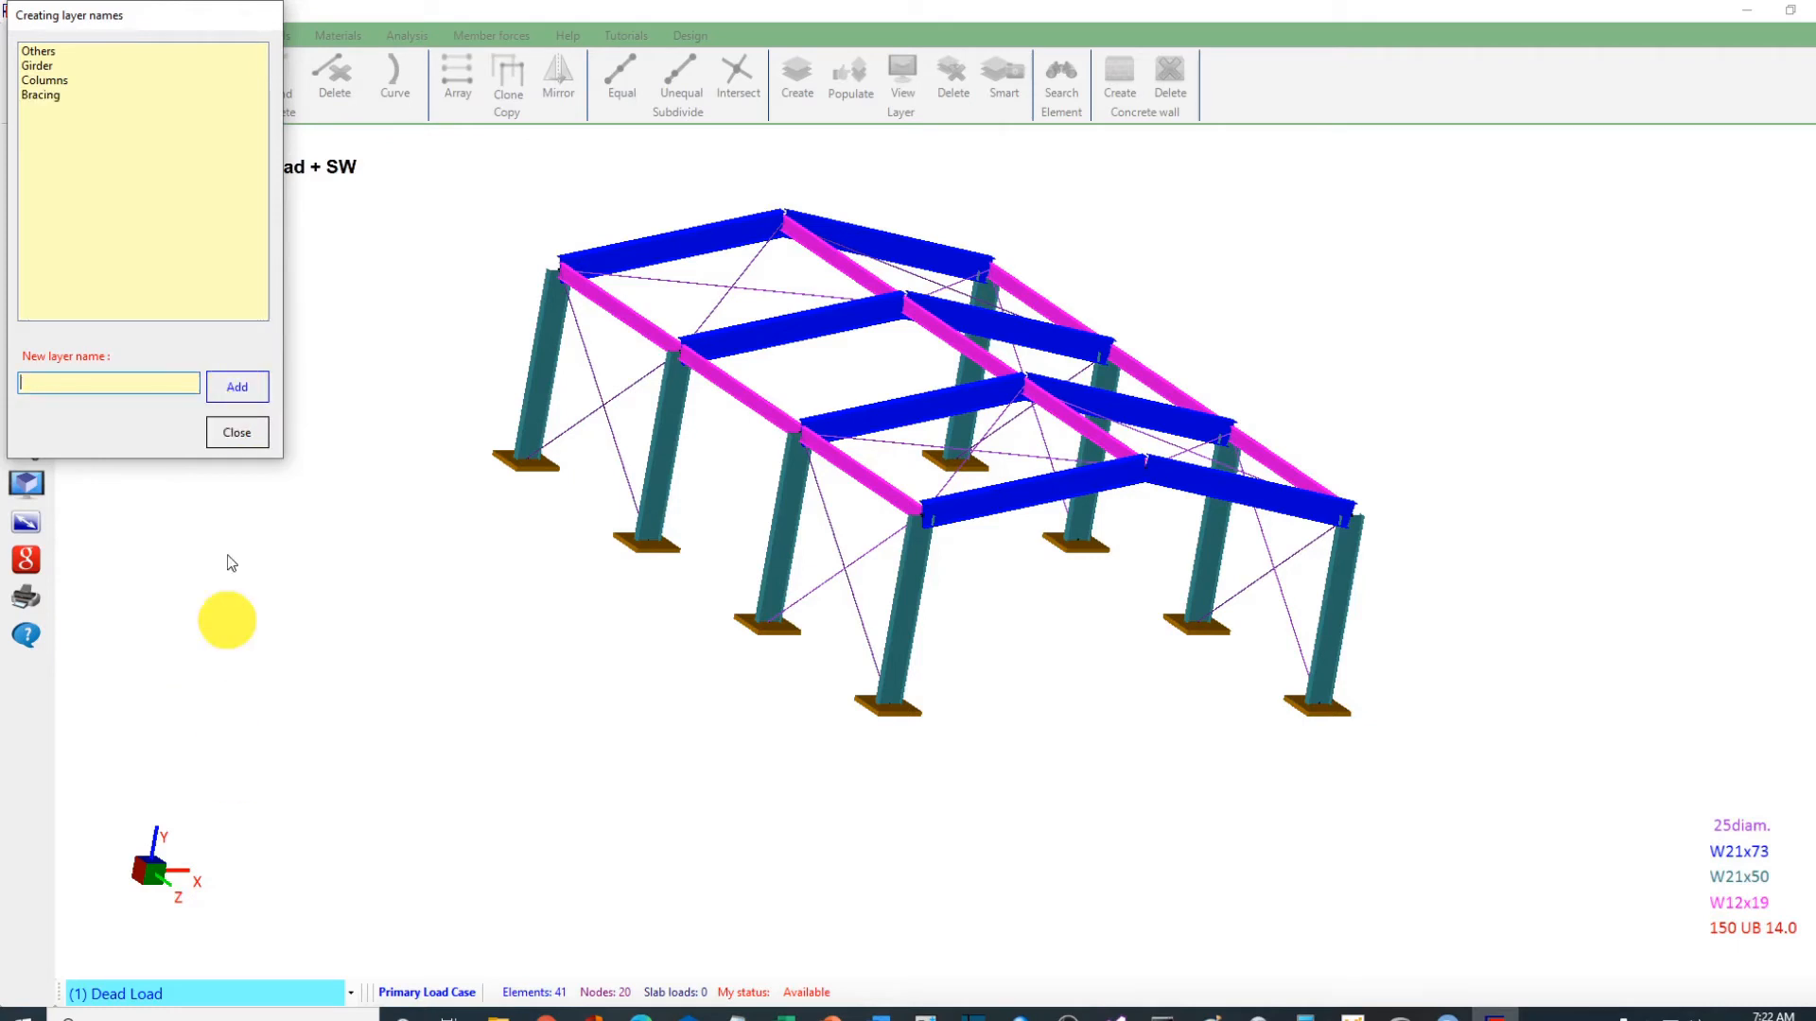
left_click(234, 436)
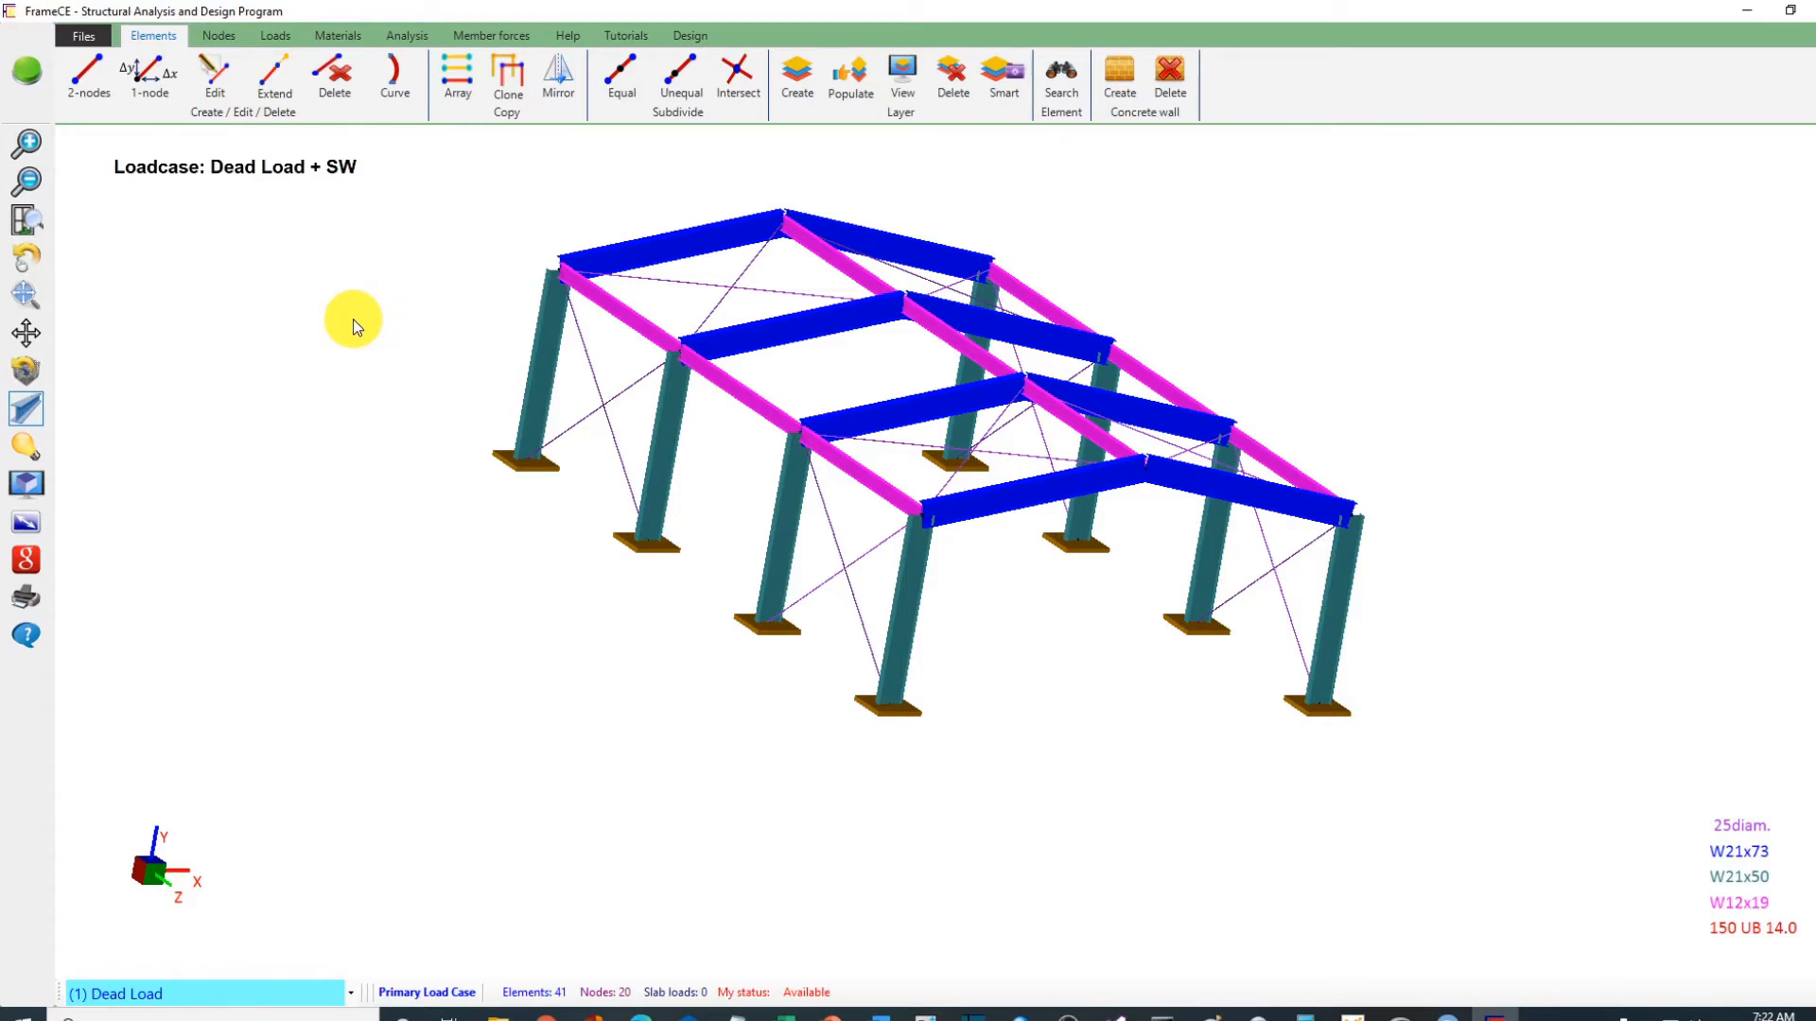
Step: Populate the Girder layer with the eight sloping W21x73 rafters of the four portal frames
left_click(856, 80)
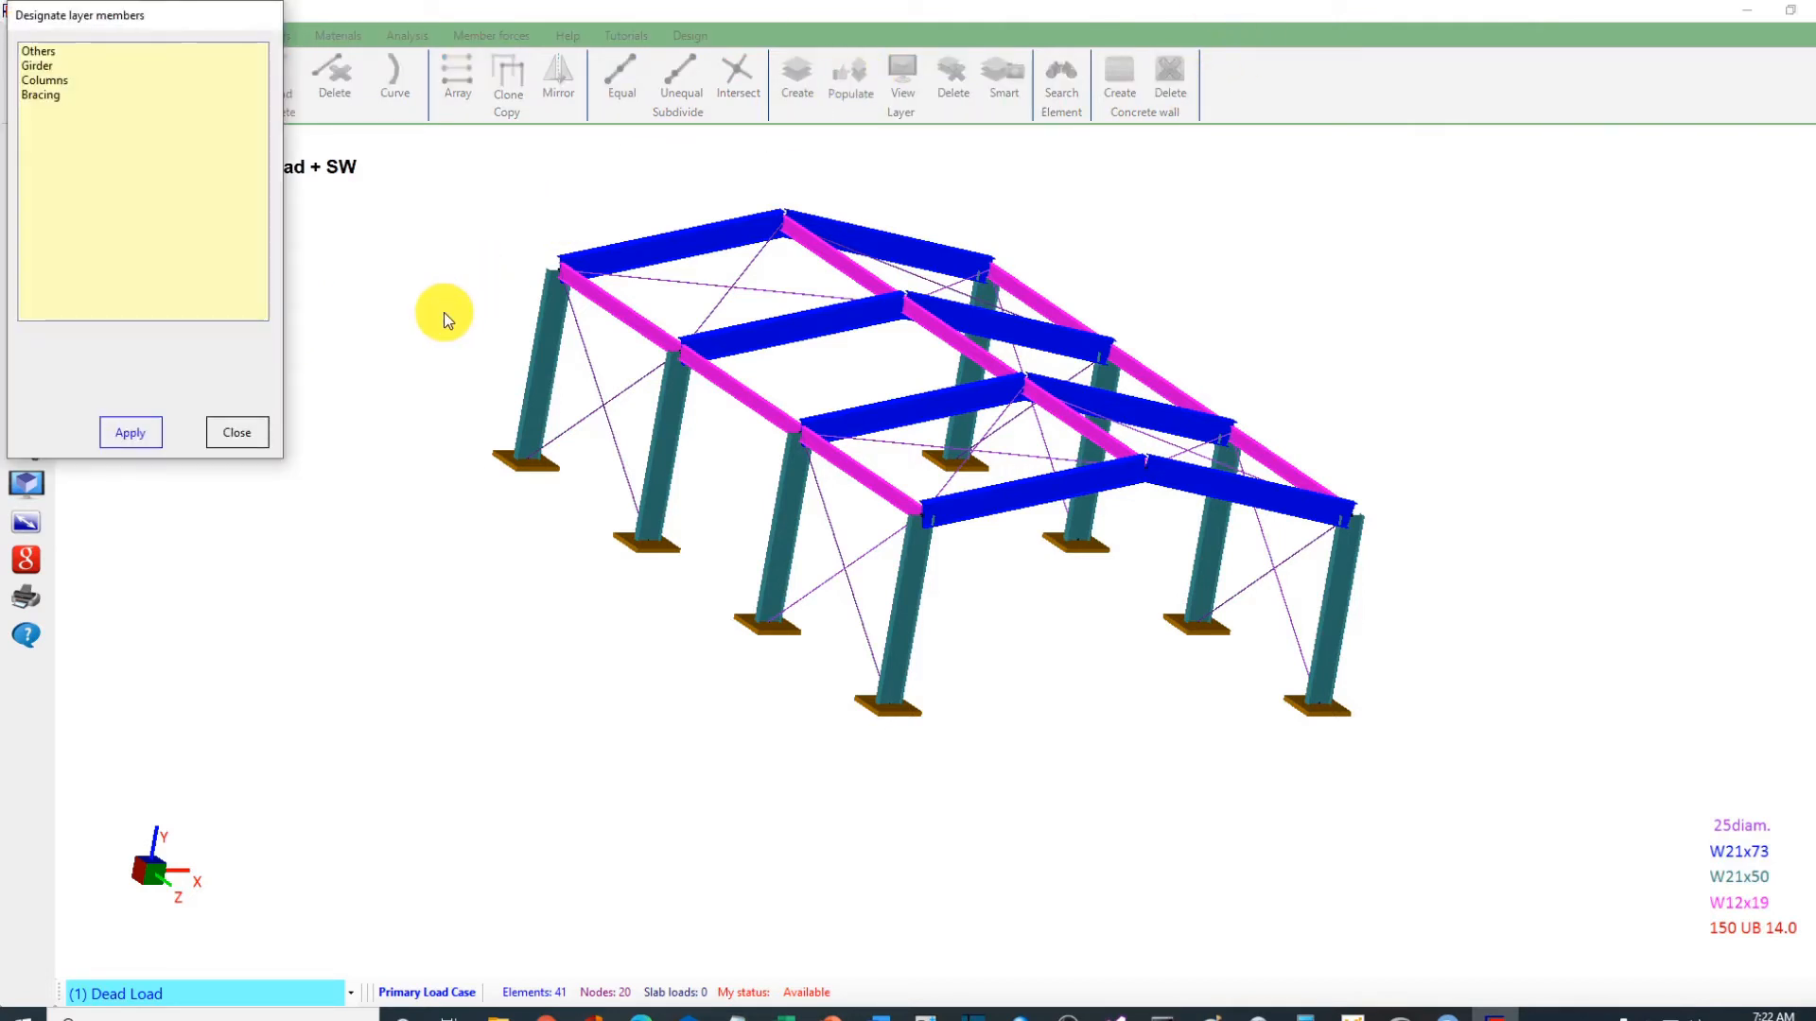
left_click(68, 66)
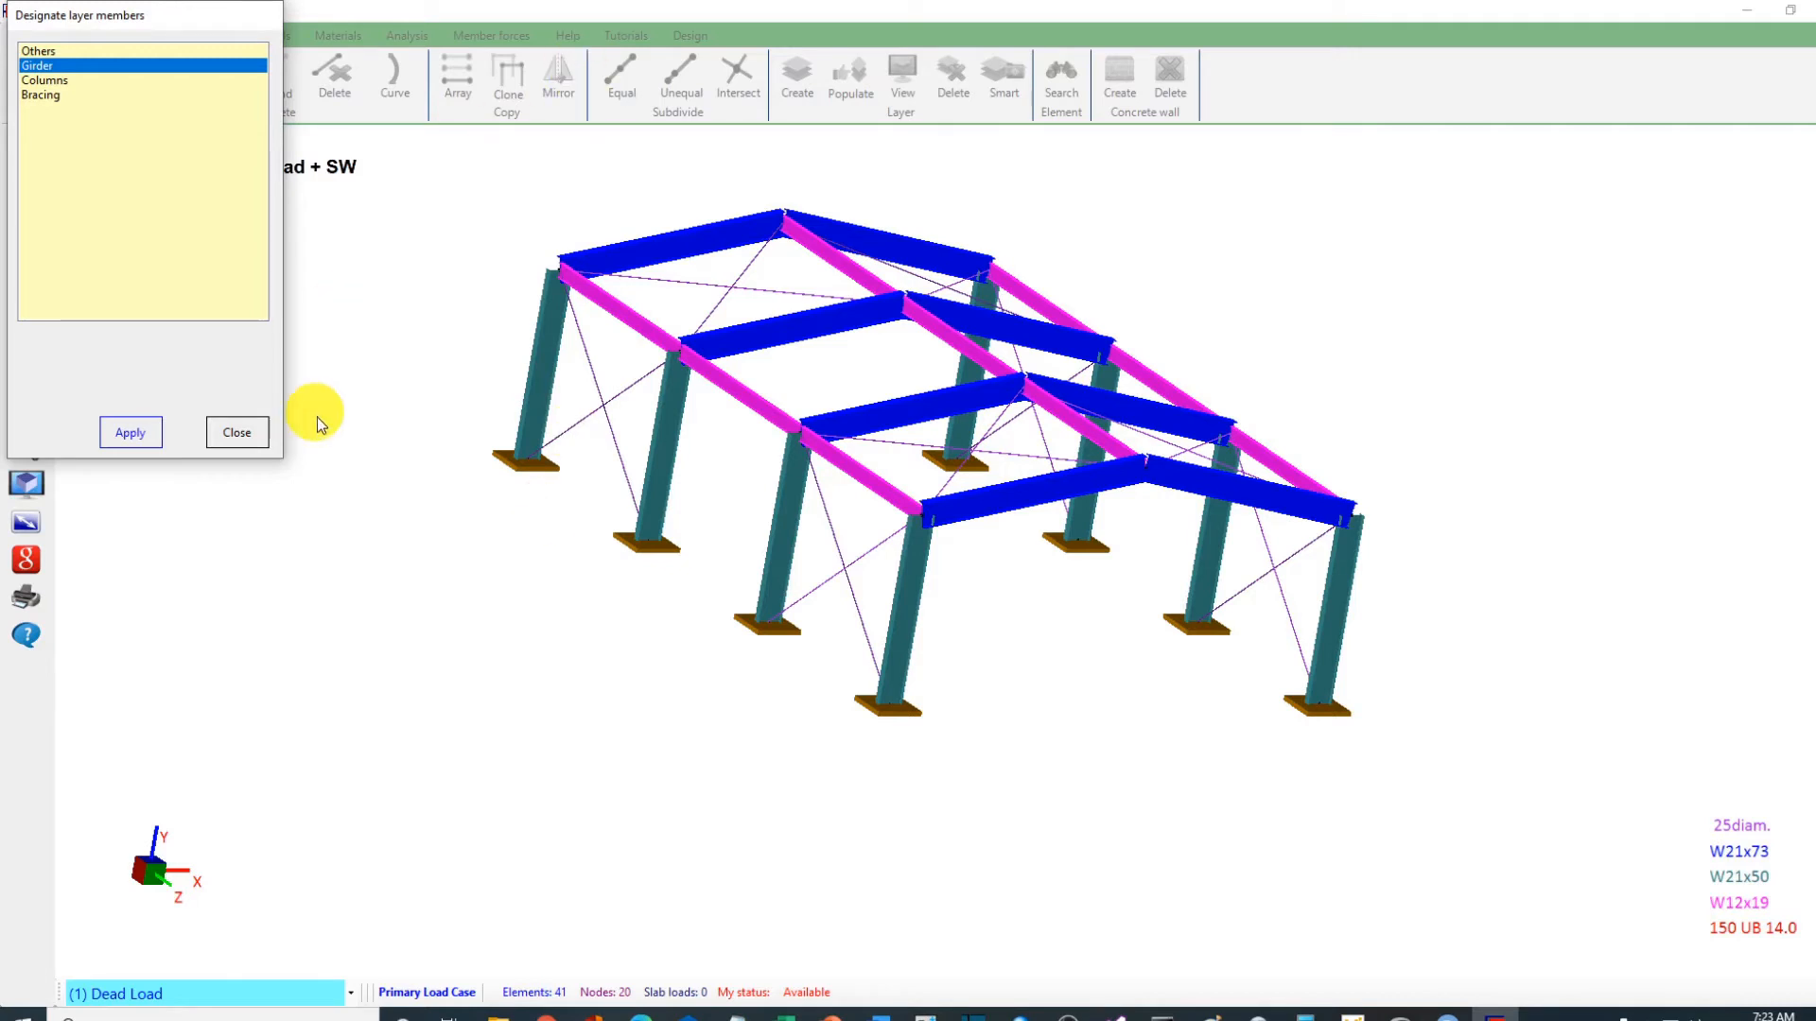
left_click(741, 225)
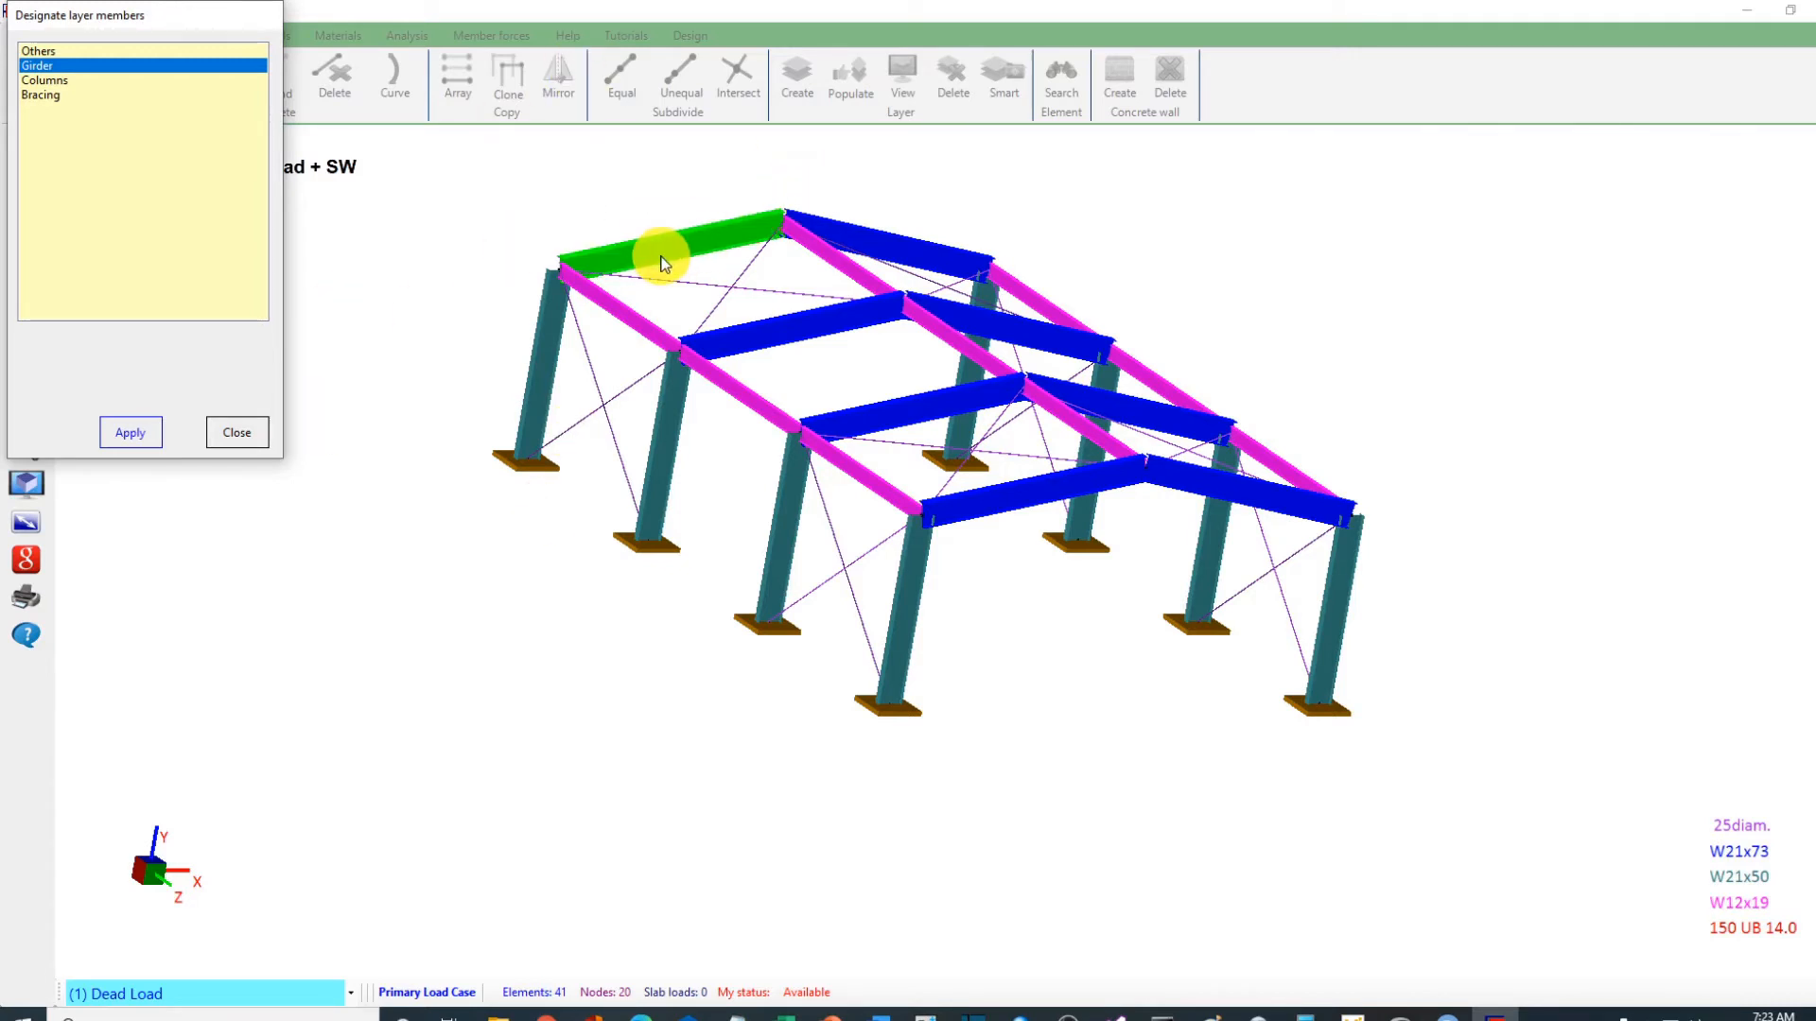
left_click(879, 242)
left_click(838, 339)
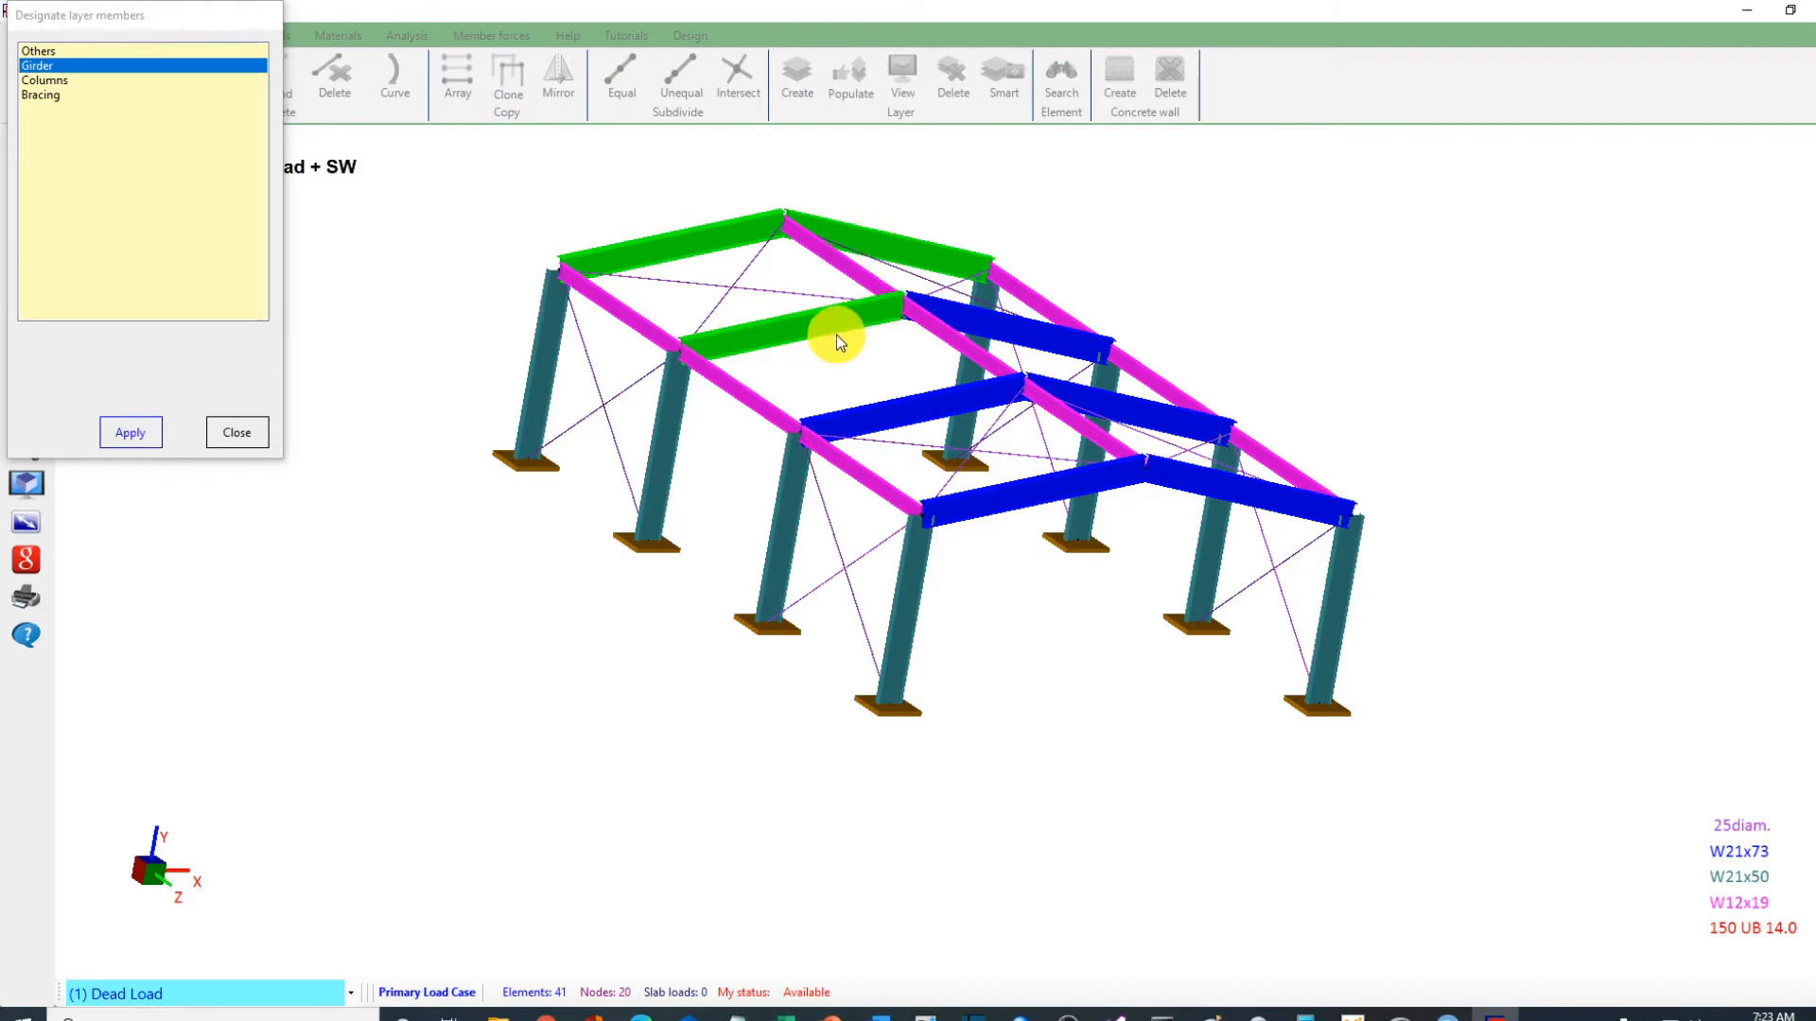
left_click(1040, 336)
left_click(889, 420)
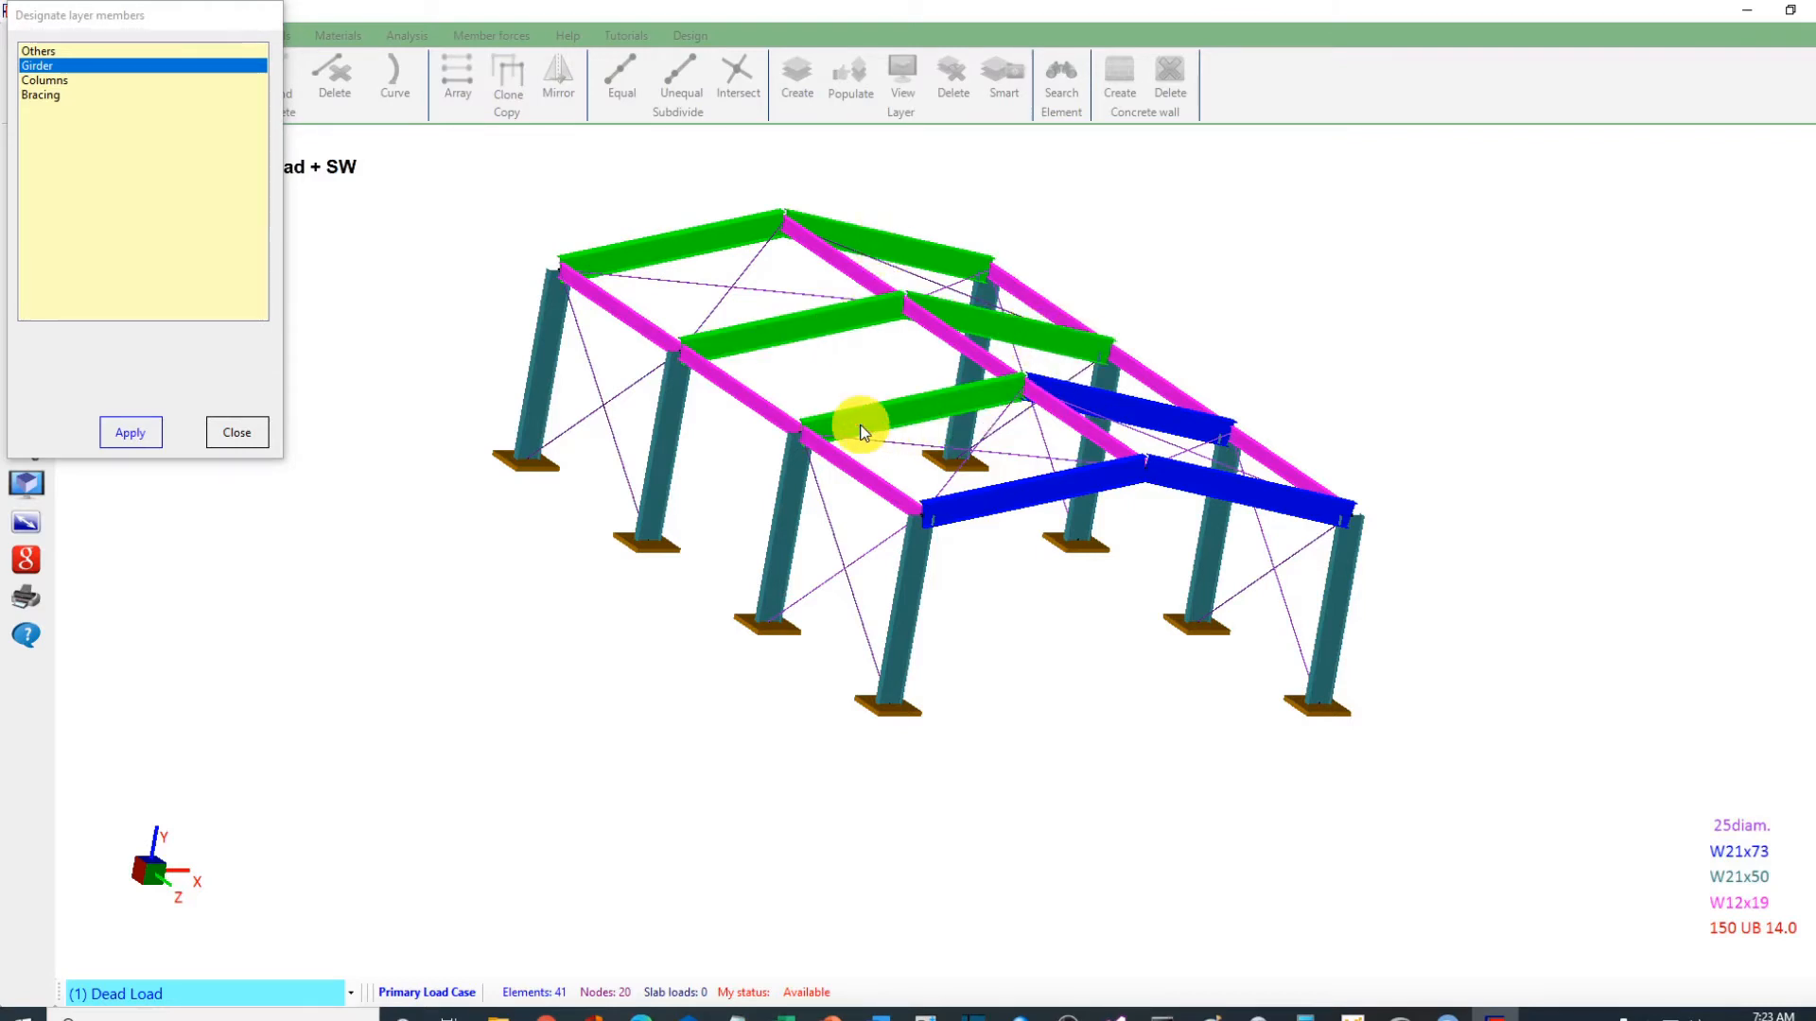
left_click(1154, 432)
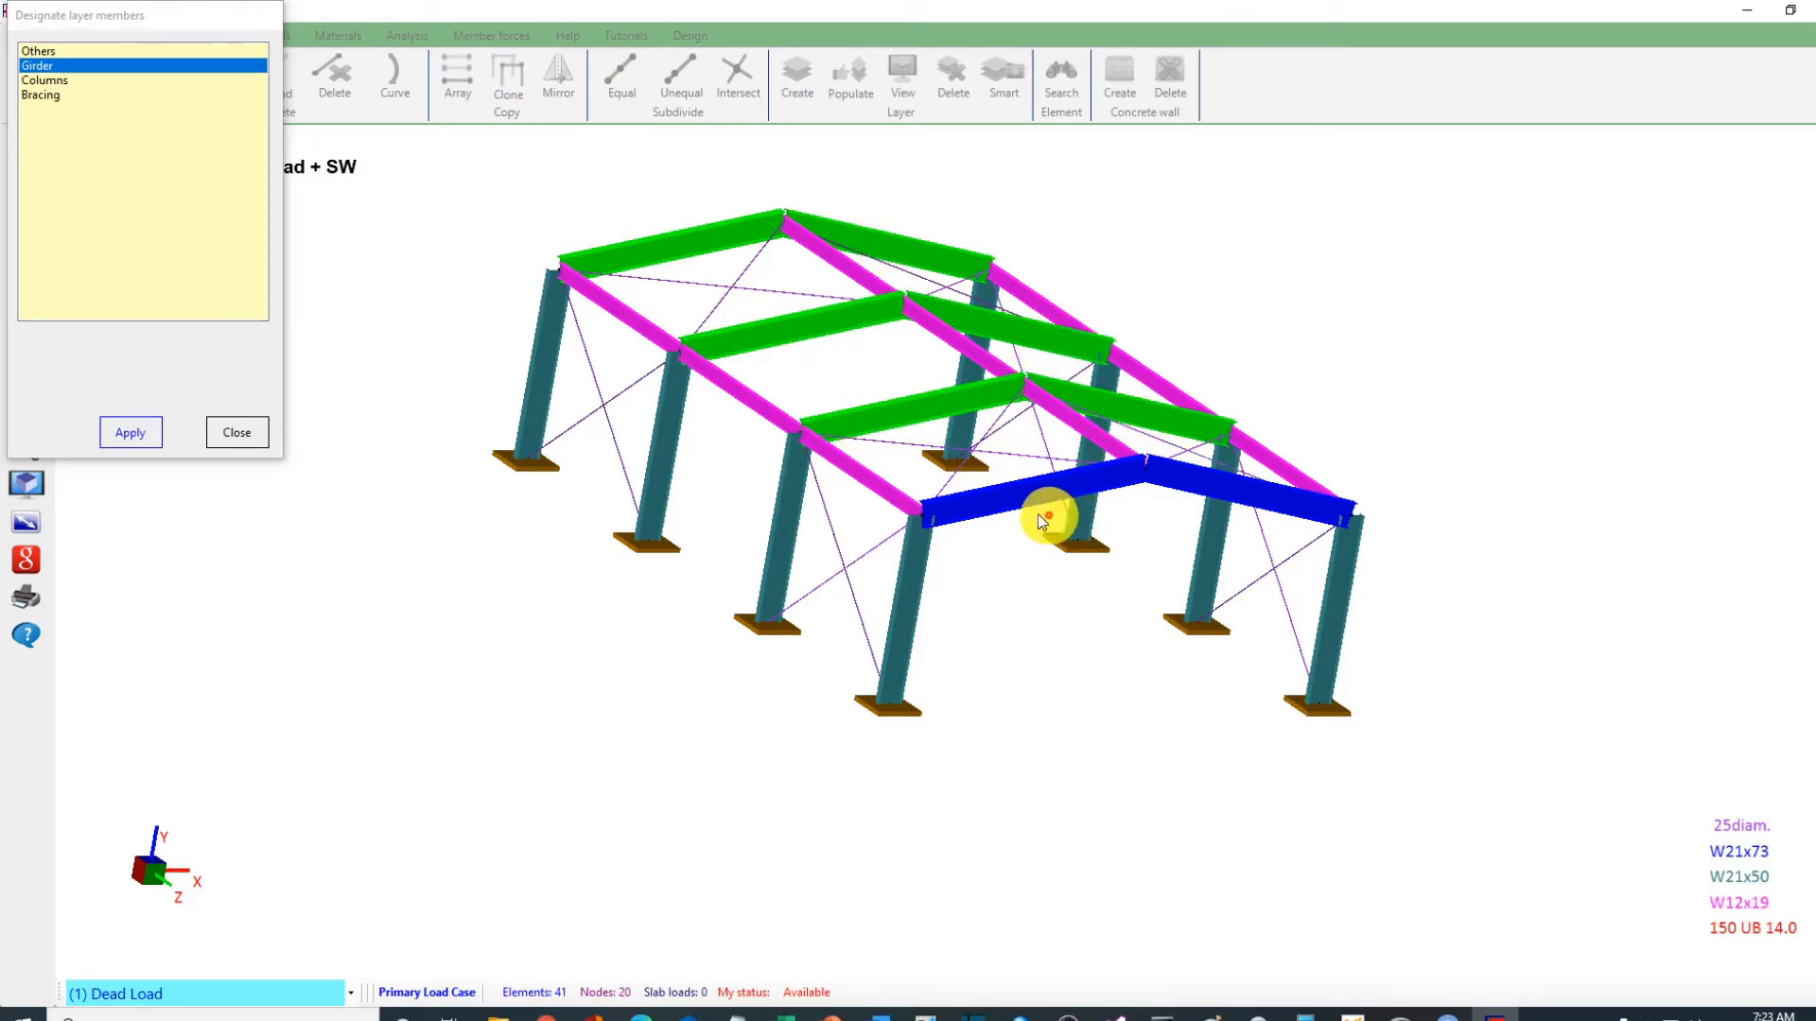
left_click(995, 507)
left_click(1278, 501)
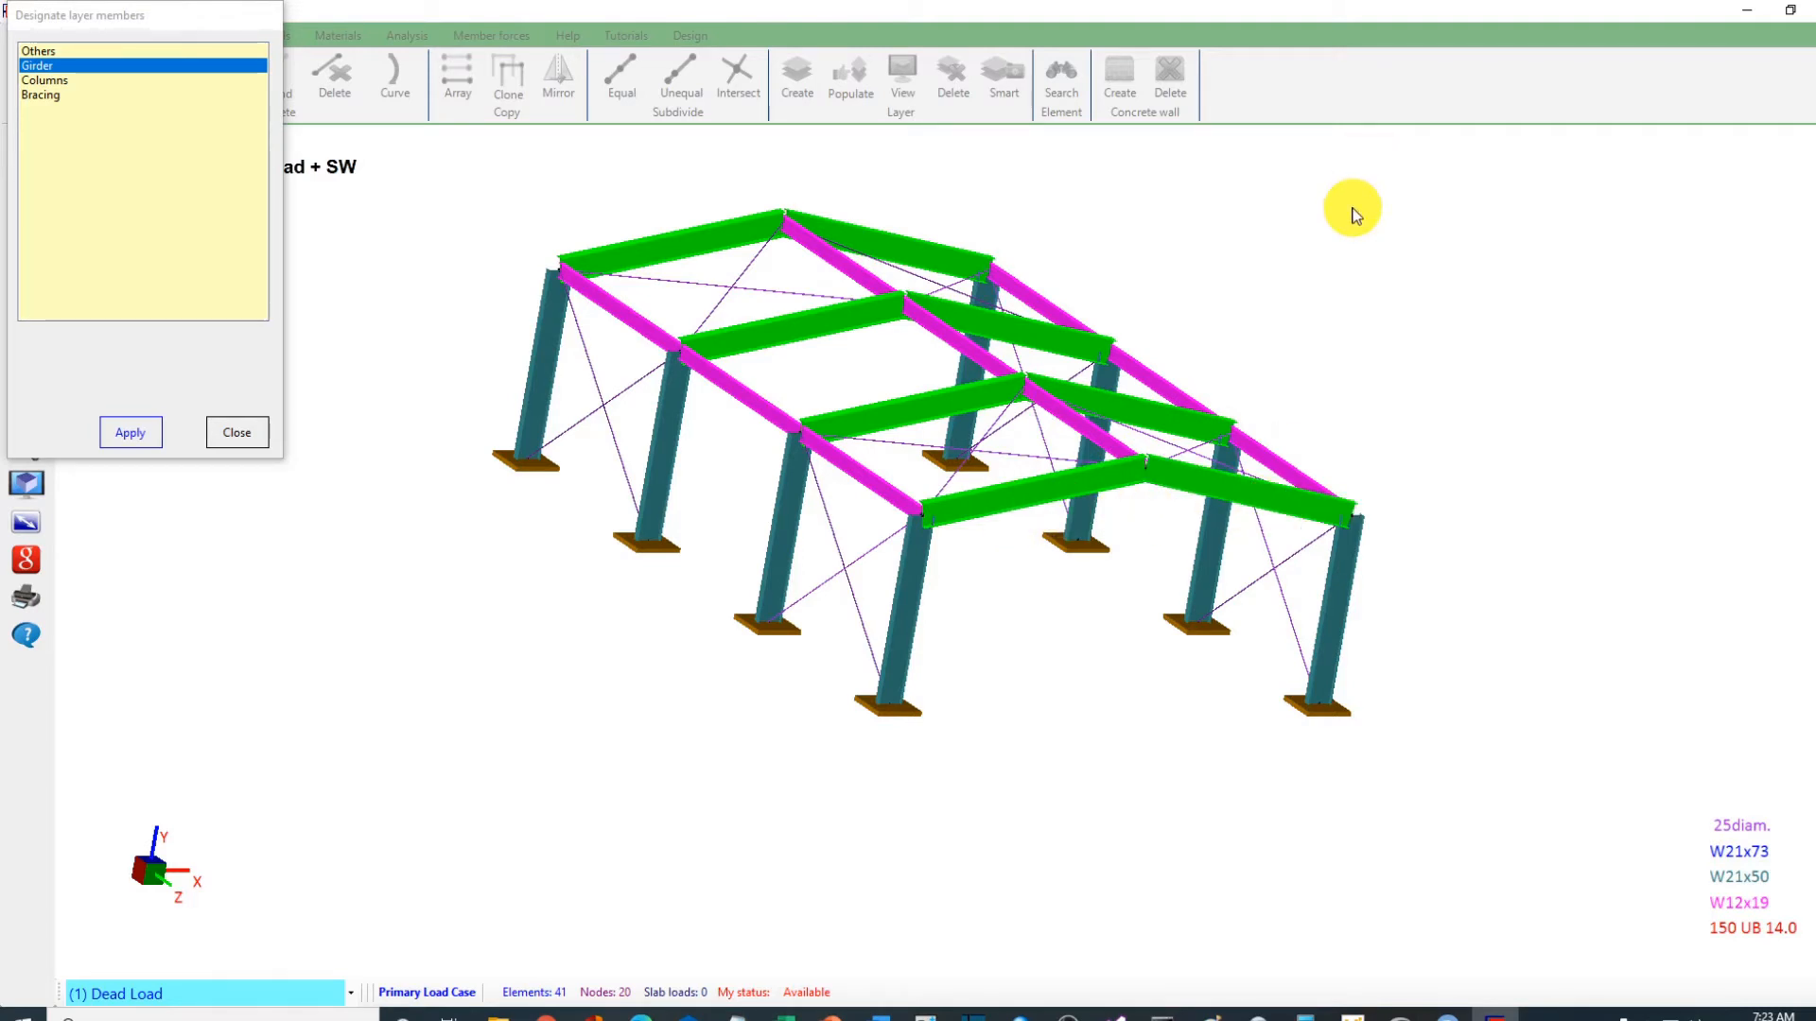
left_click(118, 435)
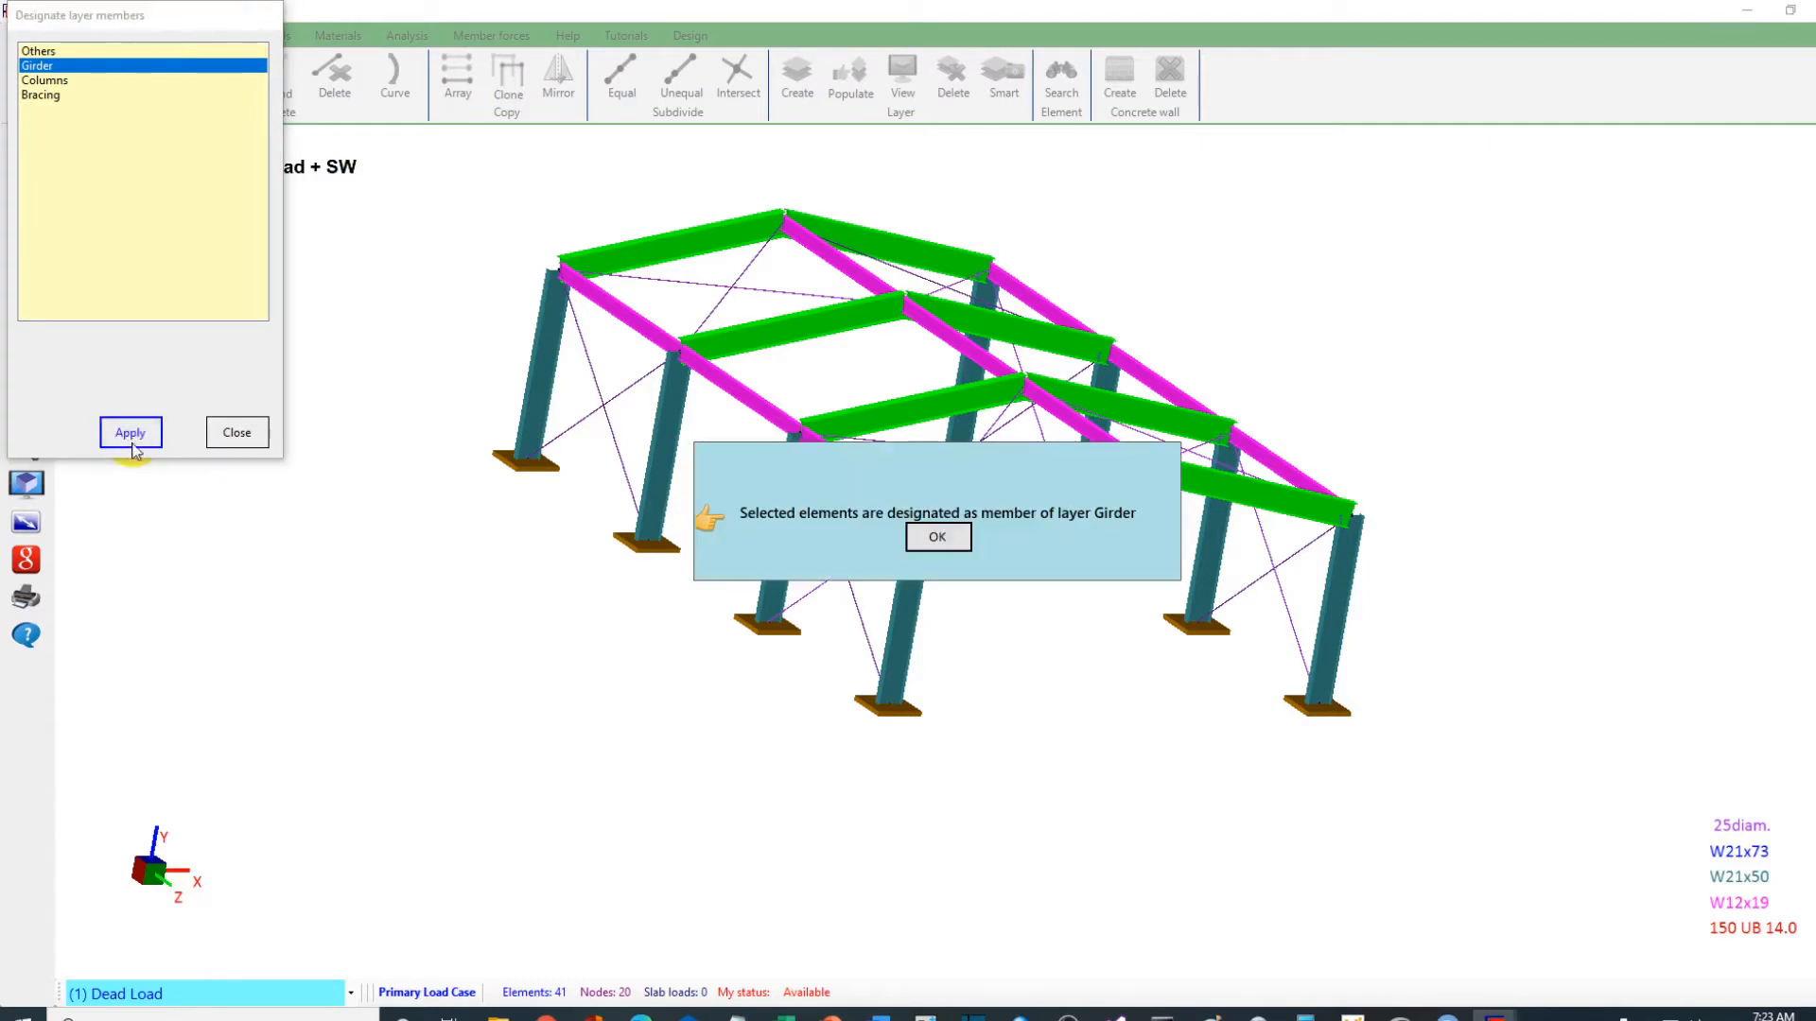
left_click(934, 537)
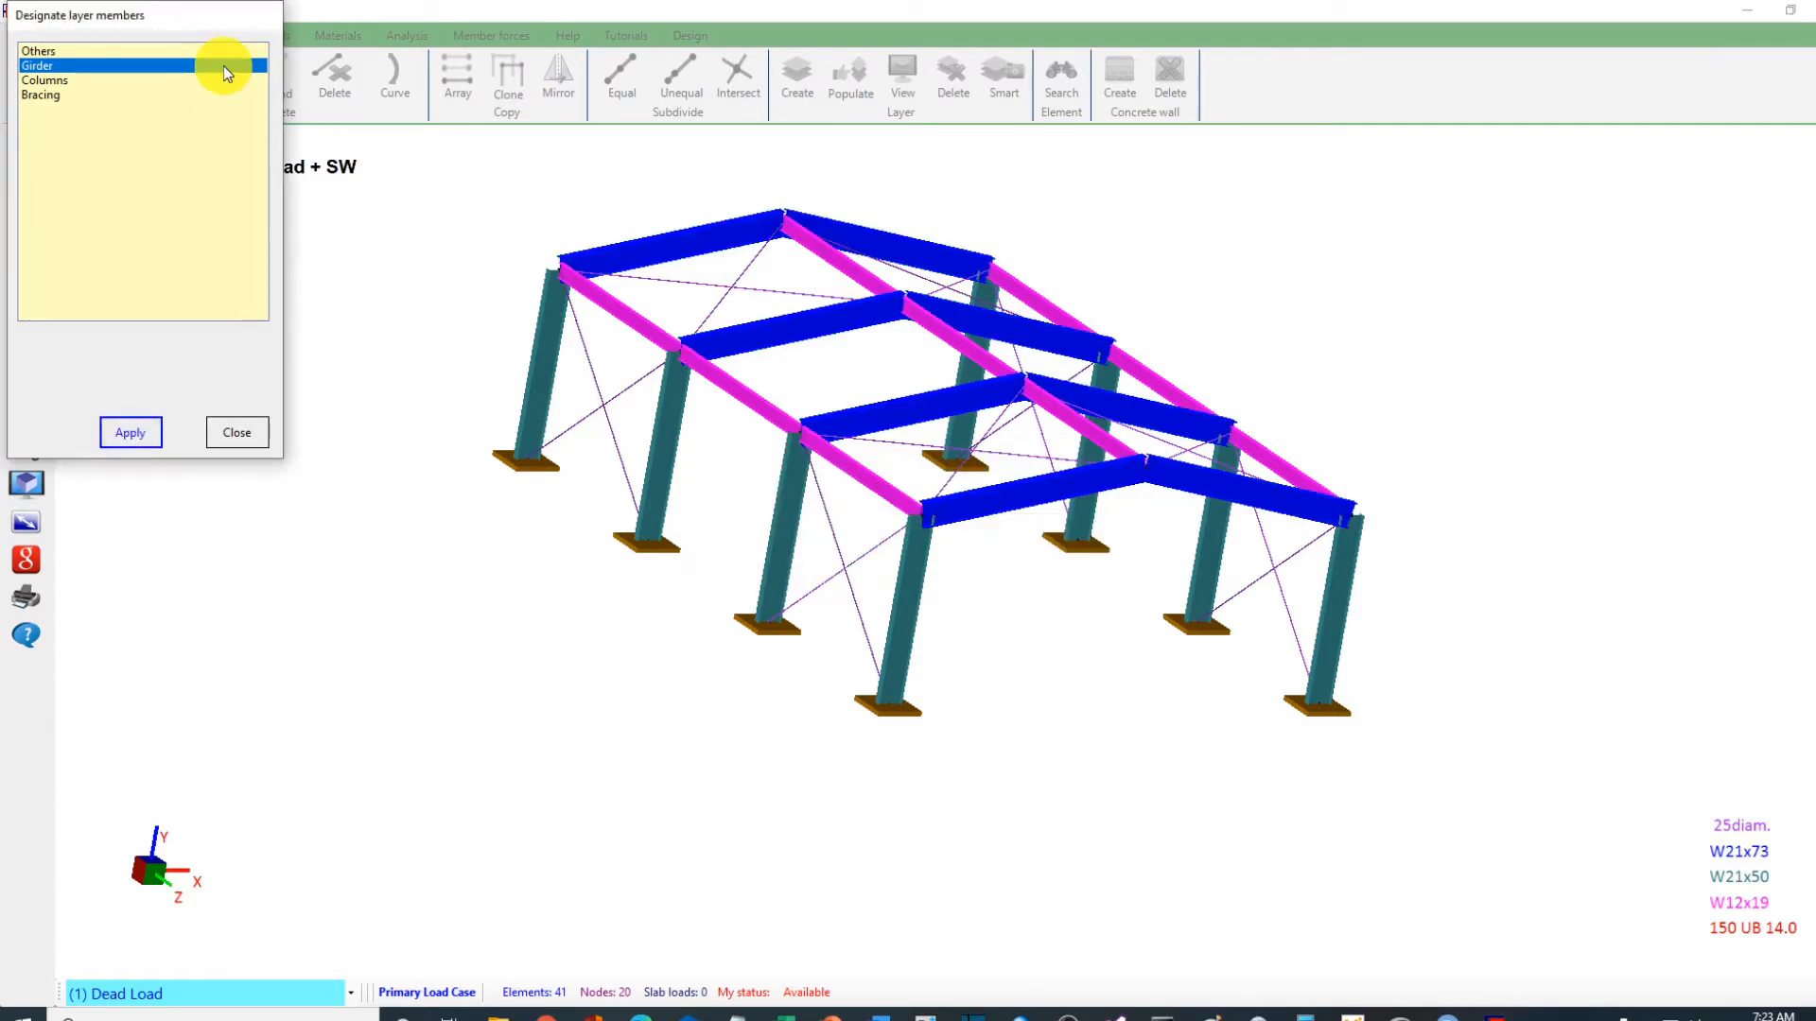
left_click(777, 346)
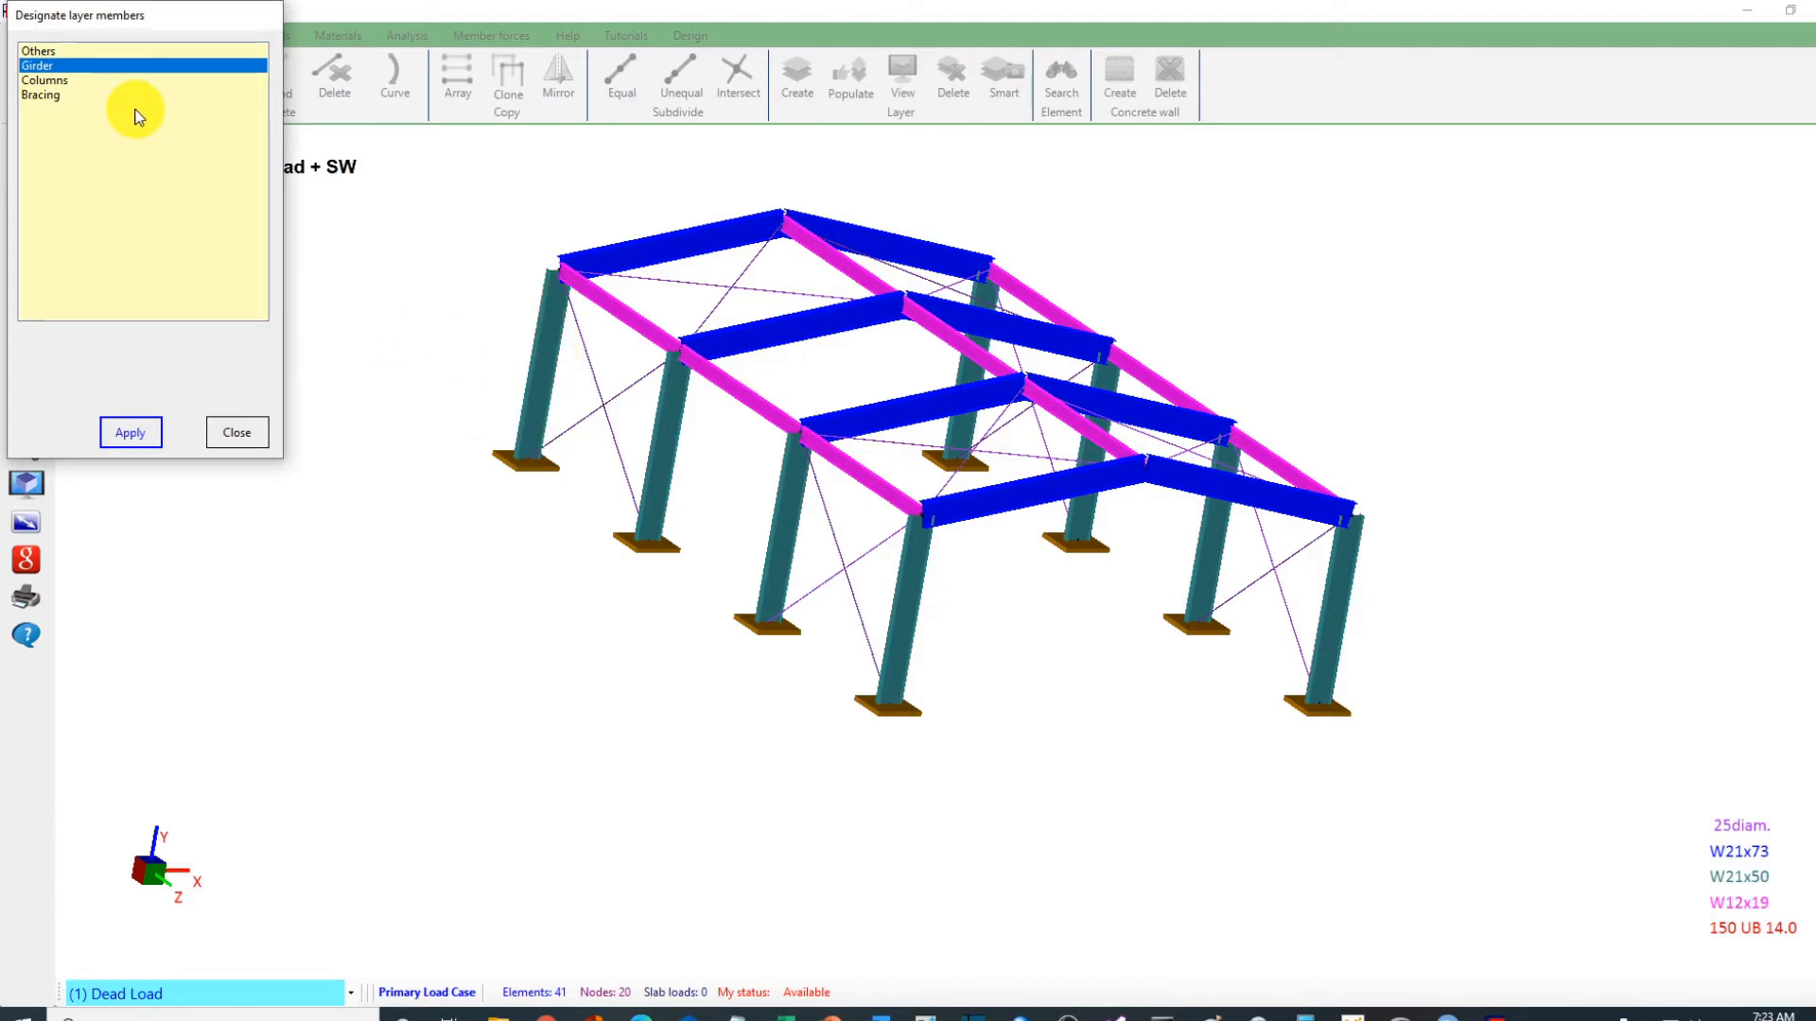
Step: Populate the Columns layer with the eight W21x50 columns of the four portal frames
left_click(48, 81)
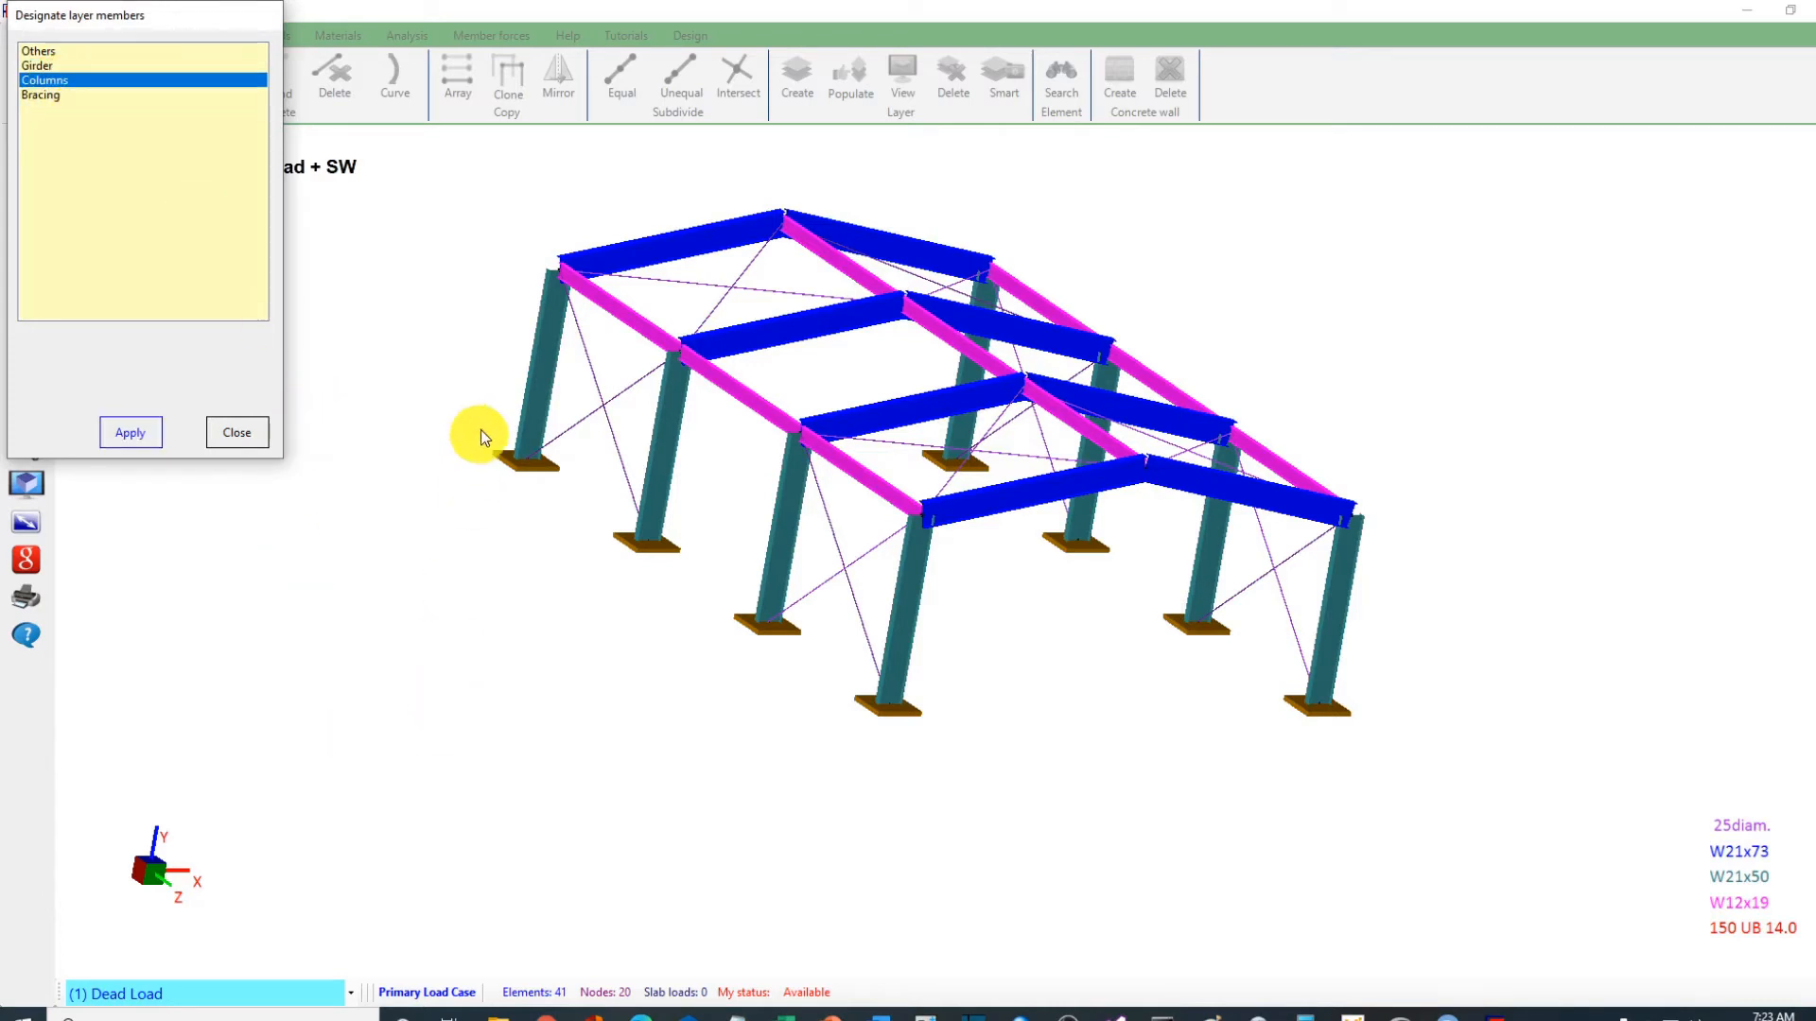
left_click(536, 367)
left_click(669, 446)
left_click(783, 531)
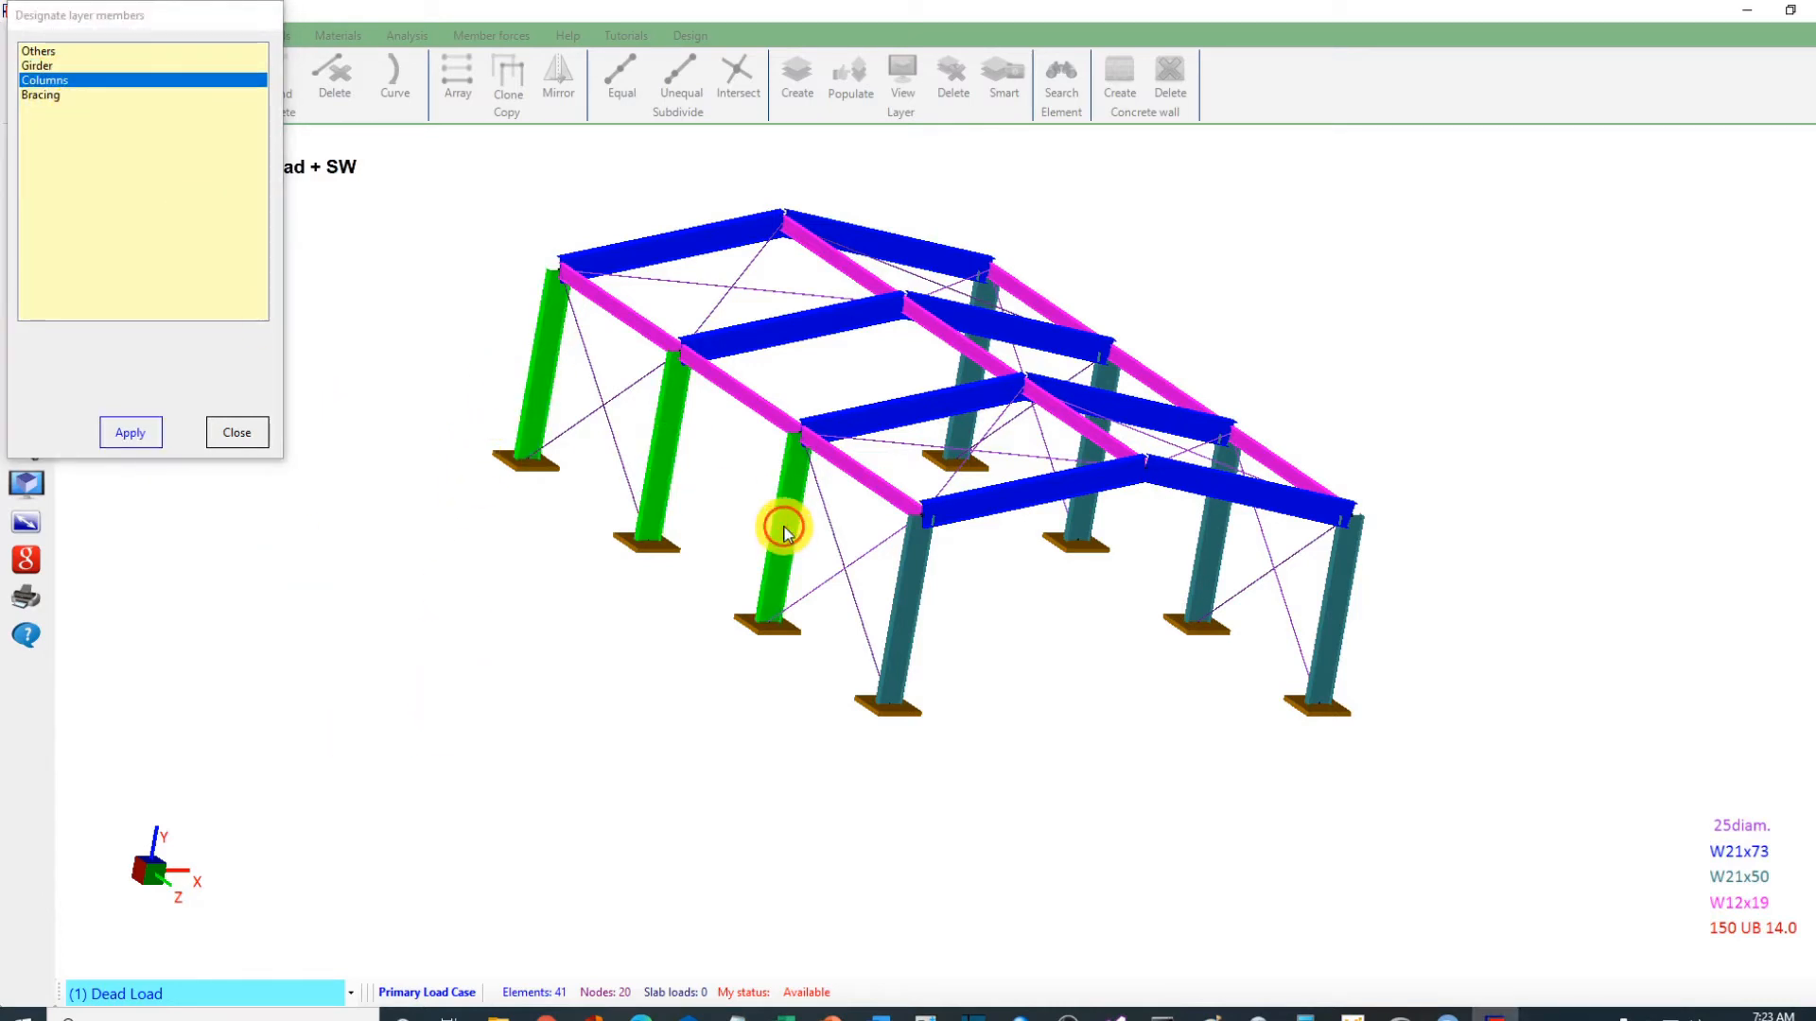
left_click(900, 597)
left_click(958, 422)
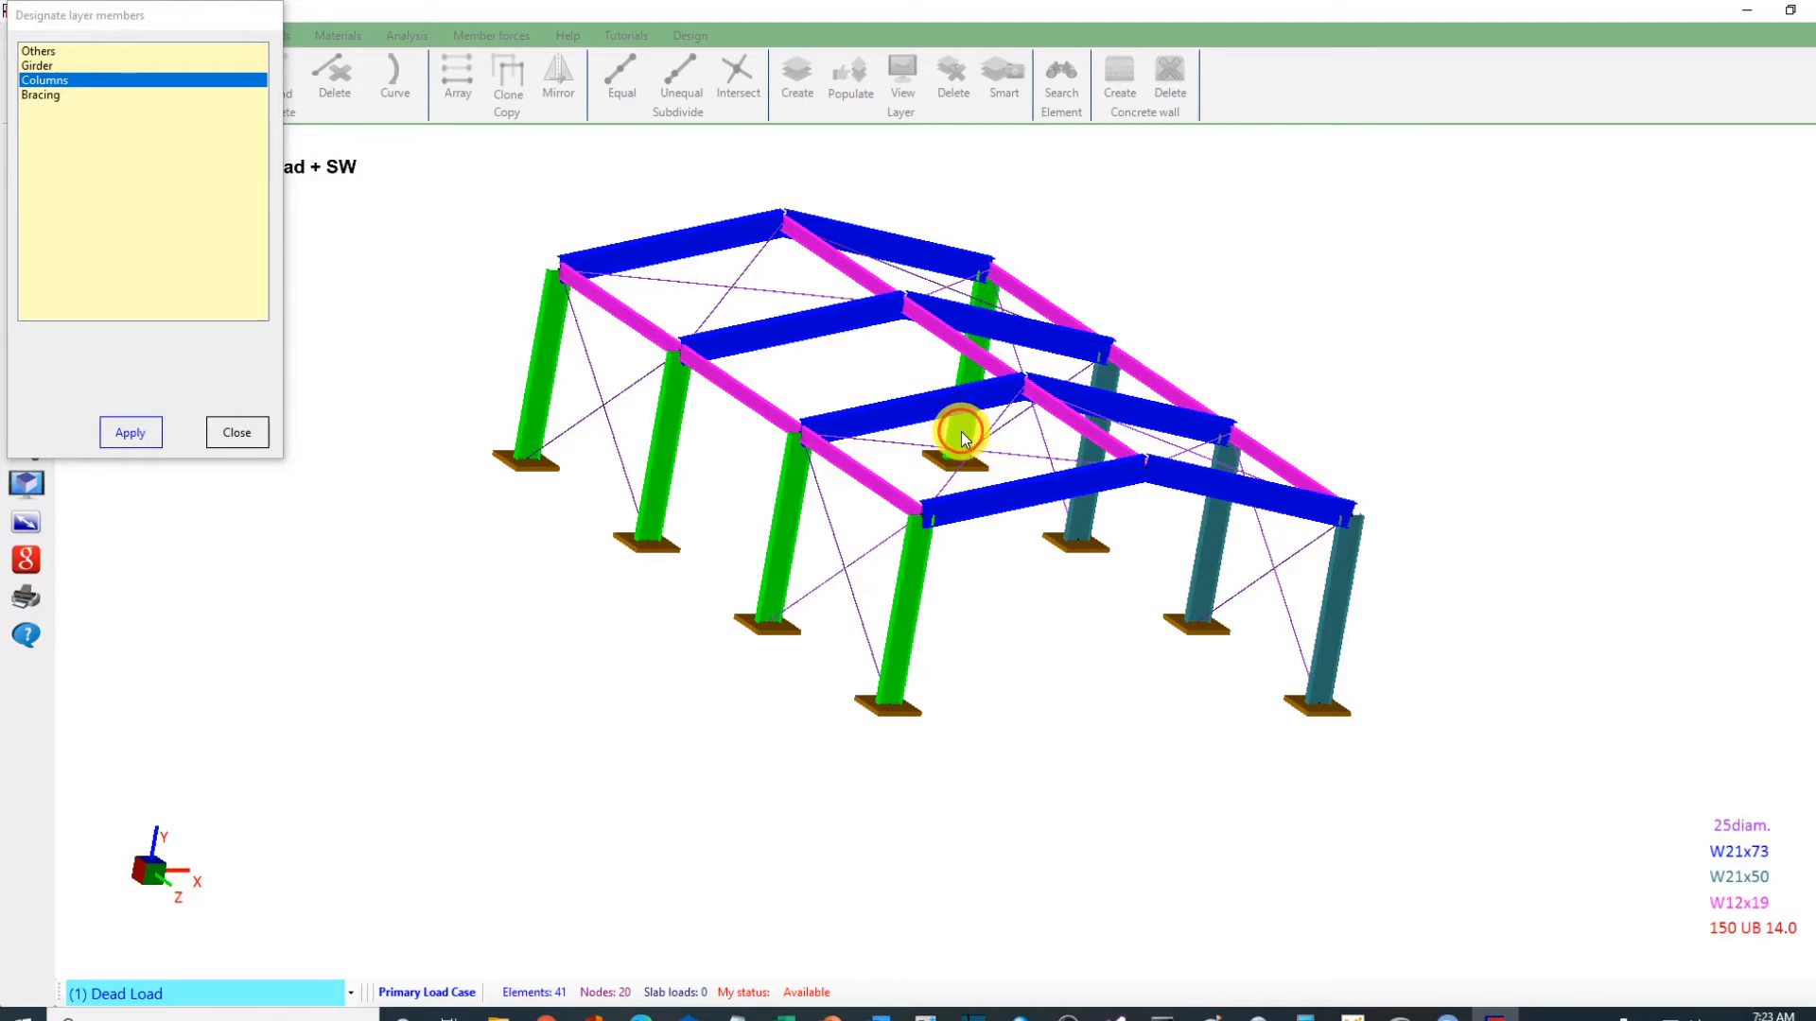
left_click(1075, 519)
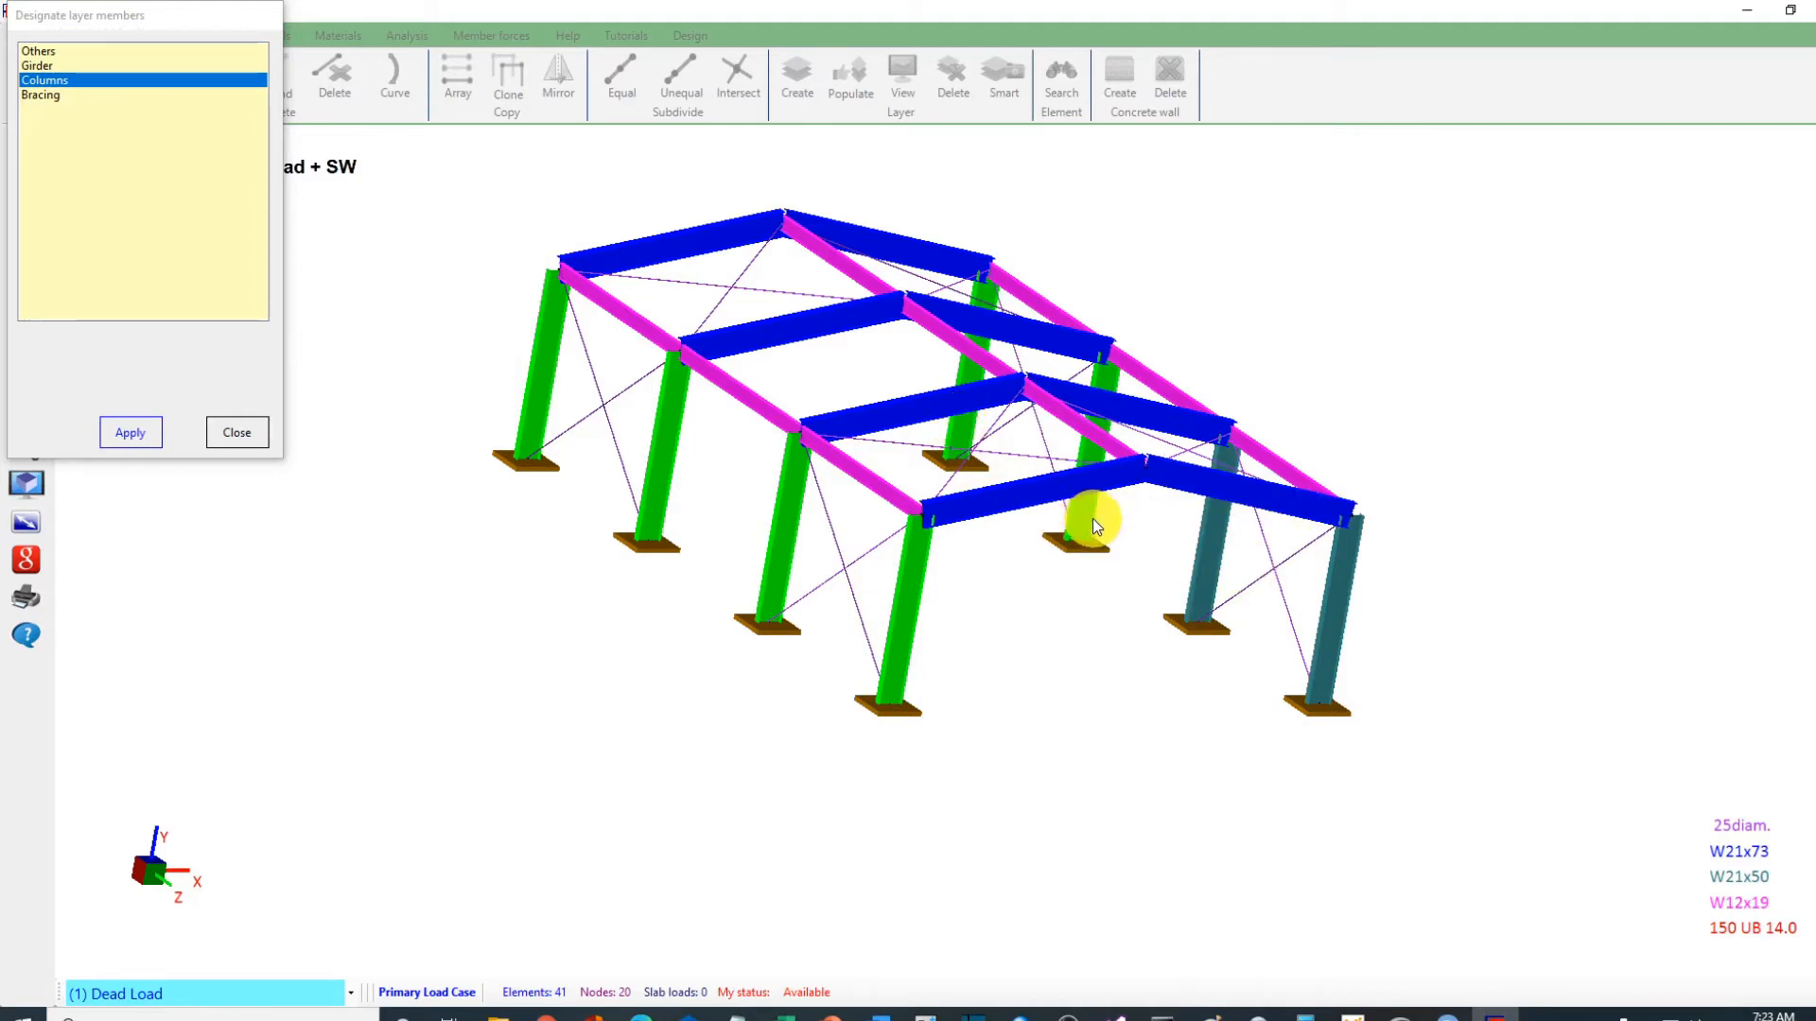
left_click(1211, 551)
left_click(1348, 591)
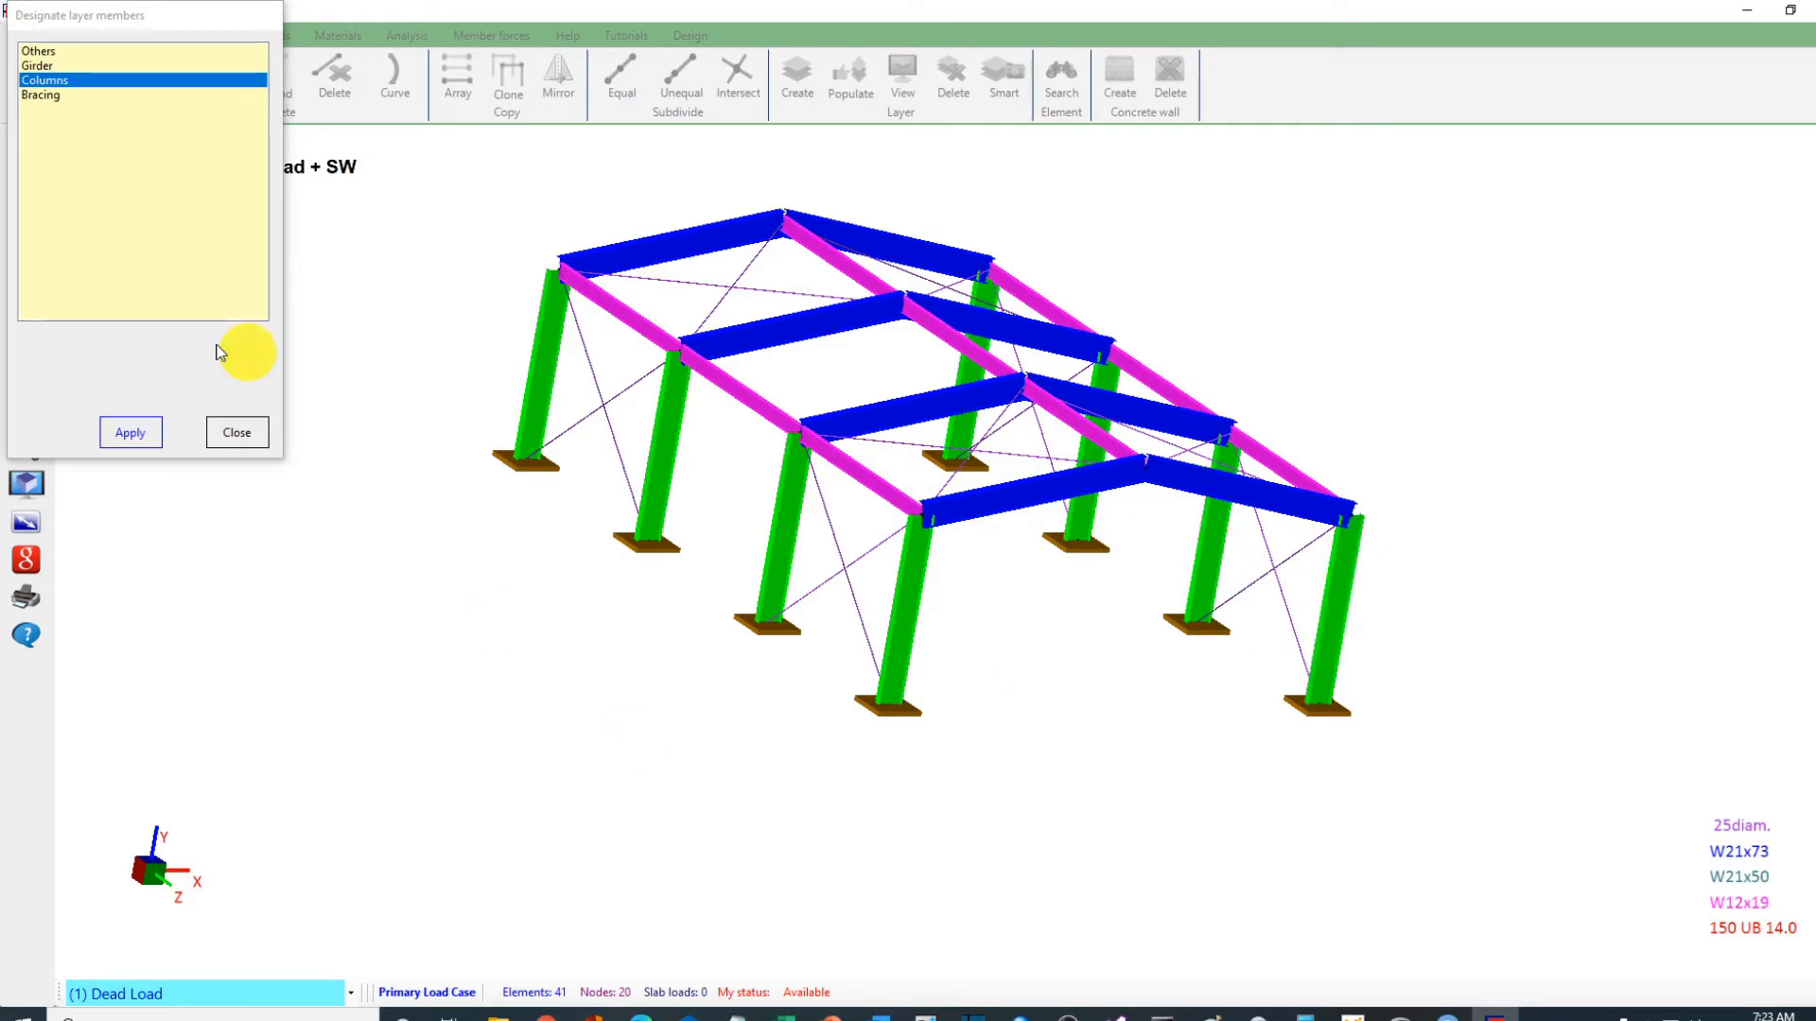
left_click(132, 434)
left_click(938, 539)
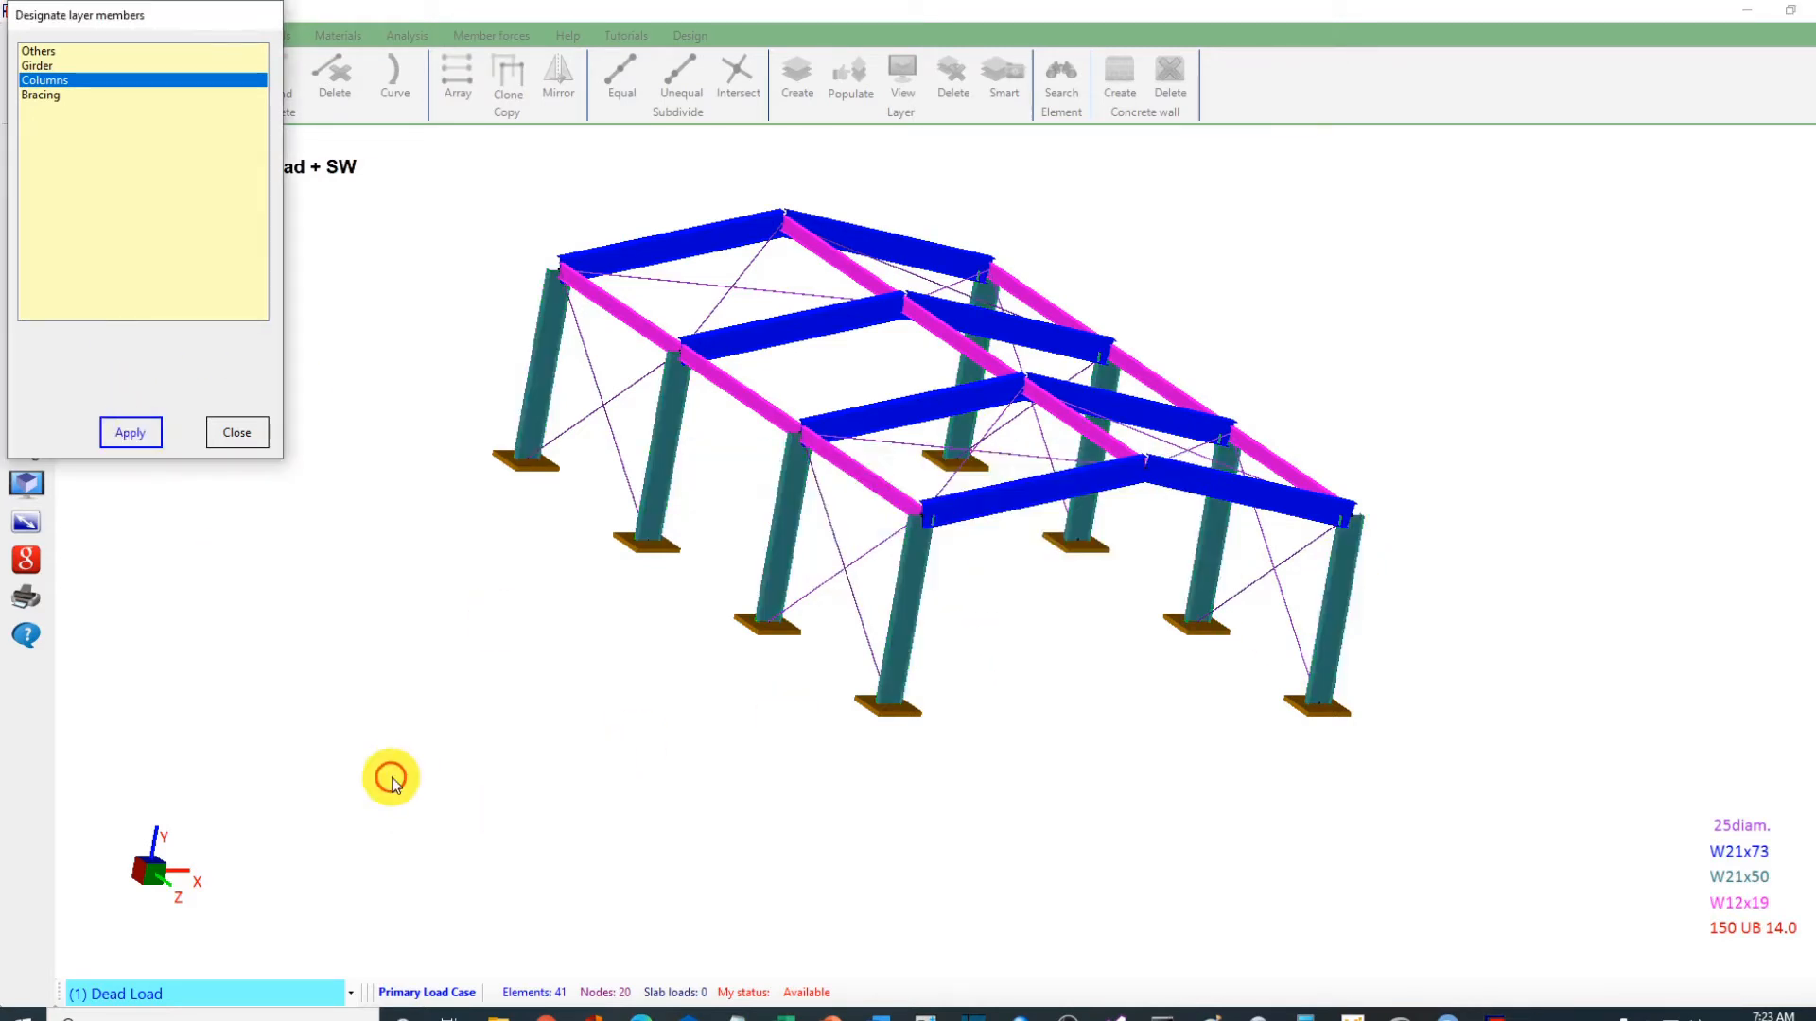
Step: Assign the near side wall's and near roof slope's diagonal braces in both end bays to the Bracing layer and close the layer assignment
left_click(66, 145)
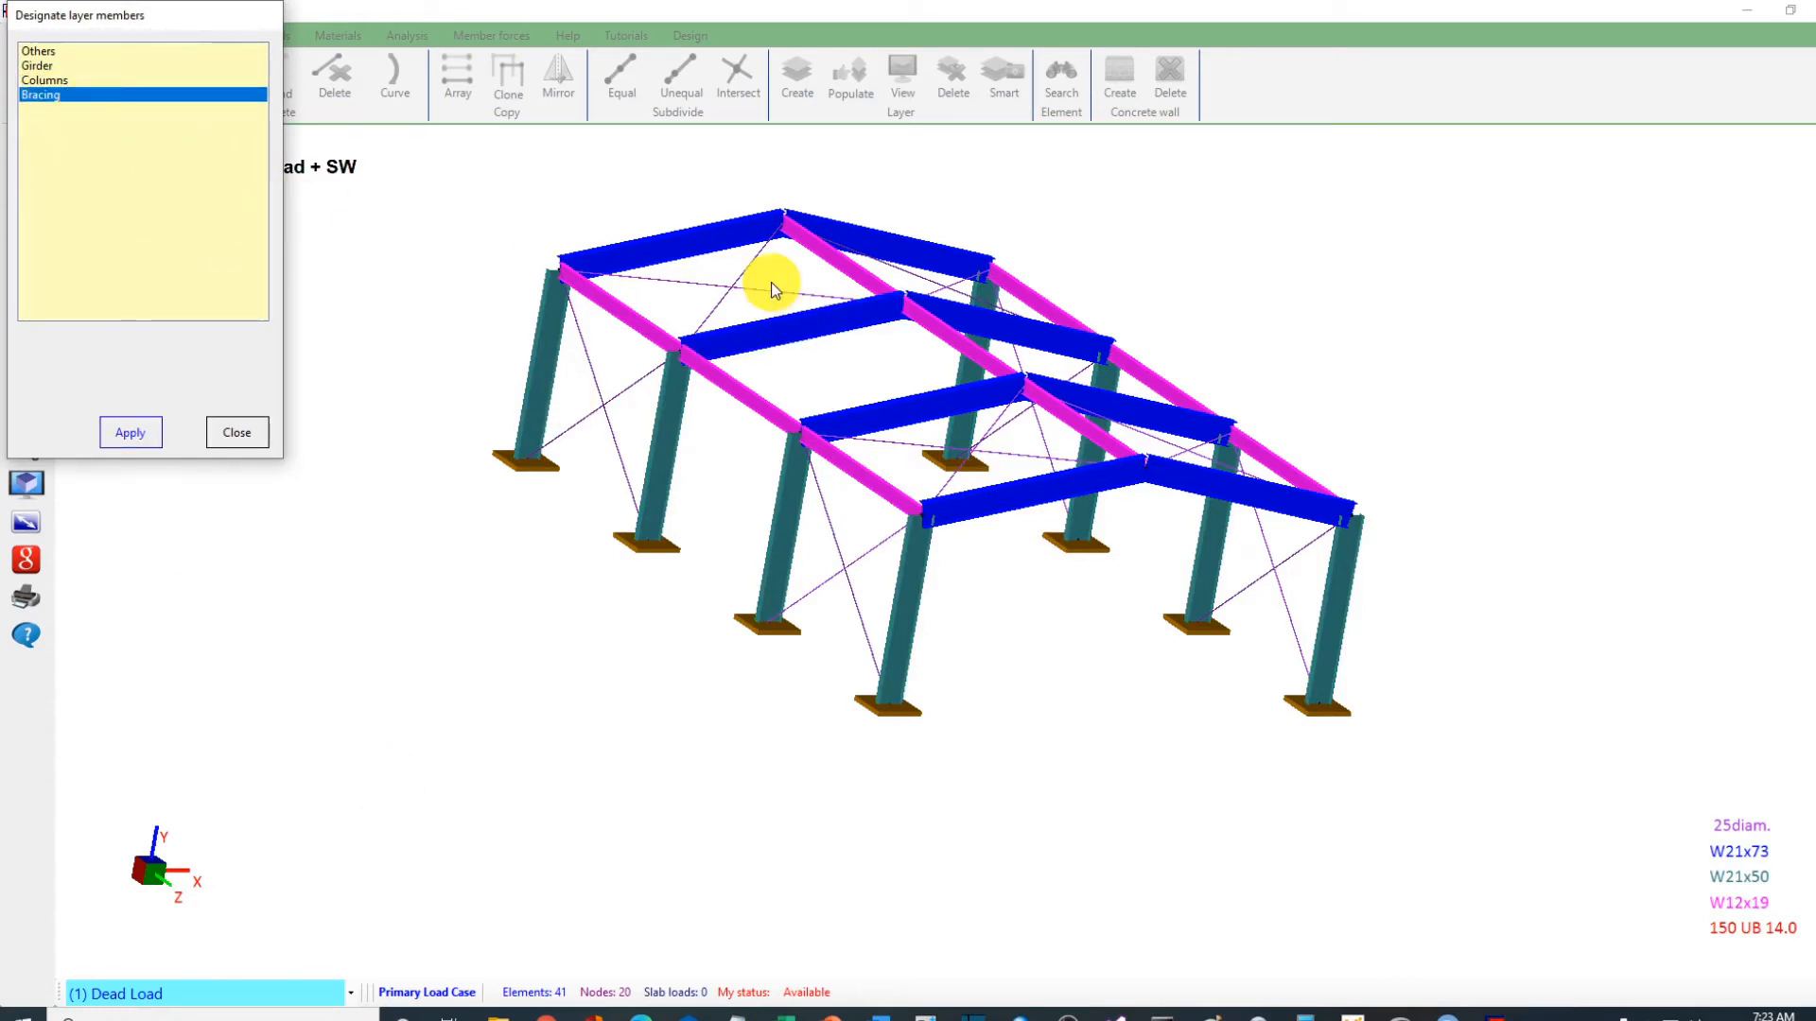
left_click_drag(768, 274, 689, 297)
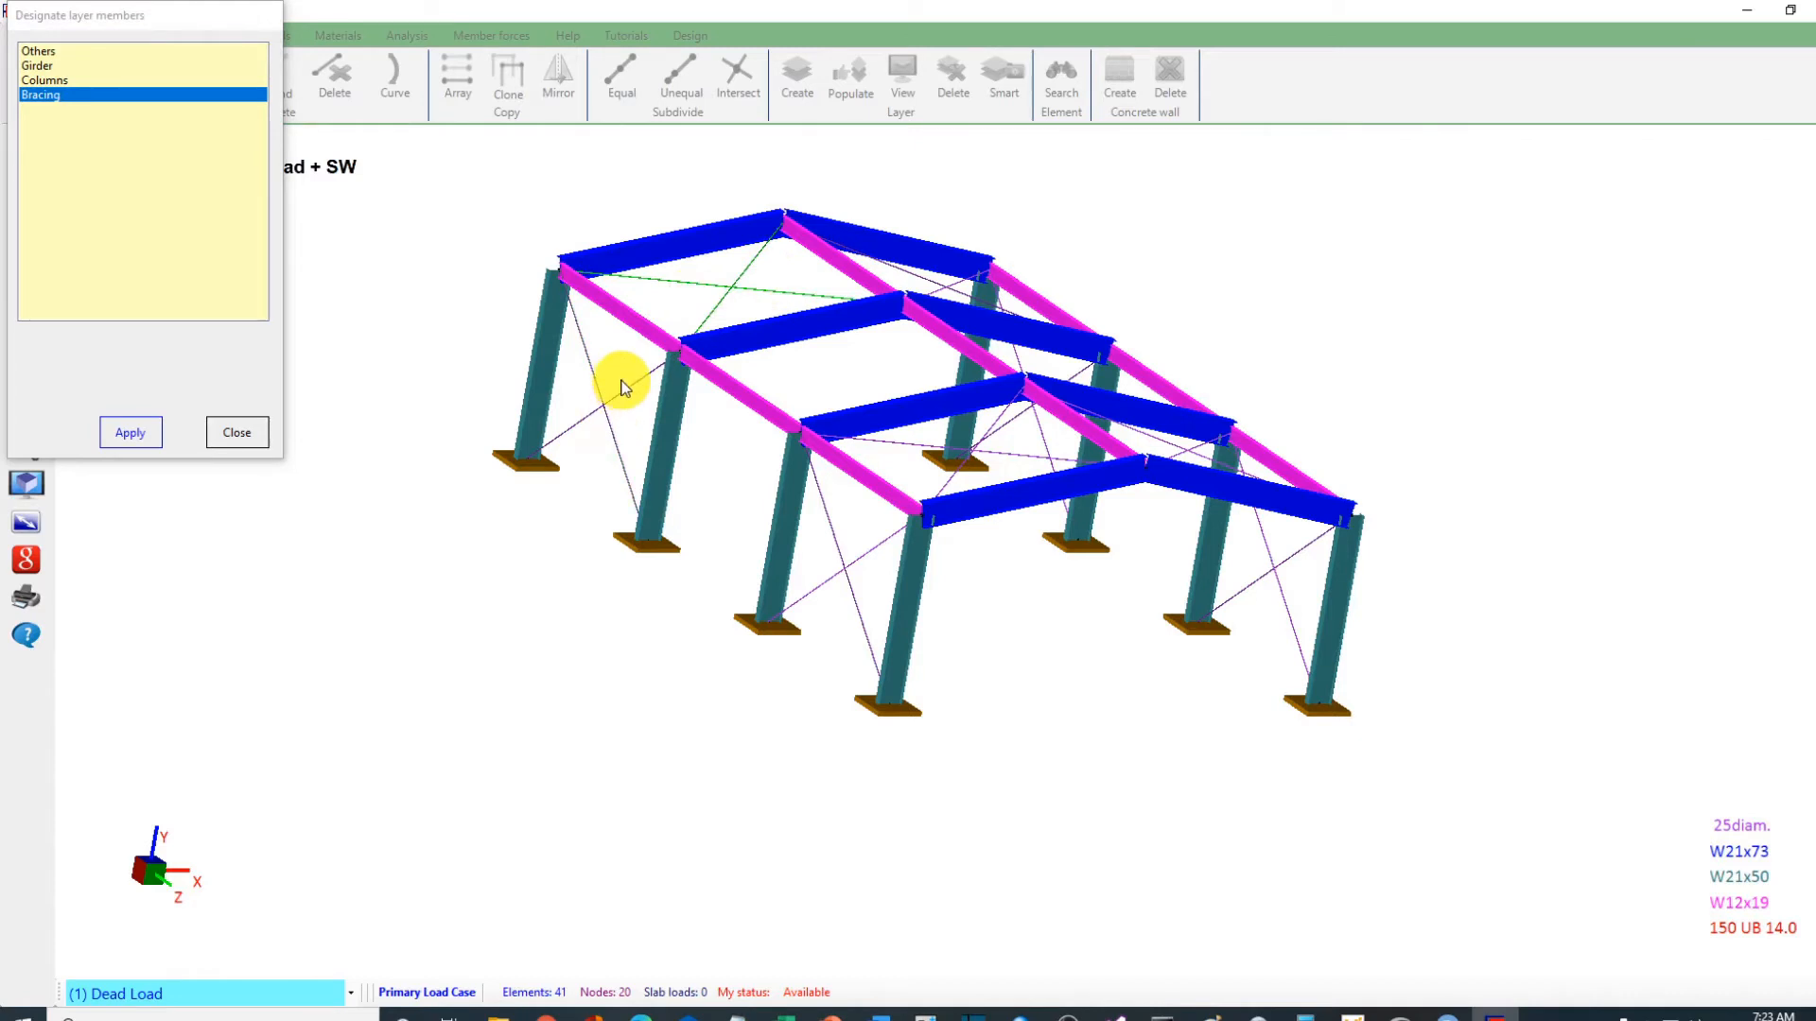
left_click_drag(626, 383, 575, 443)
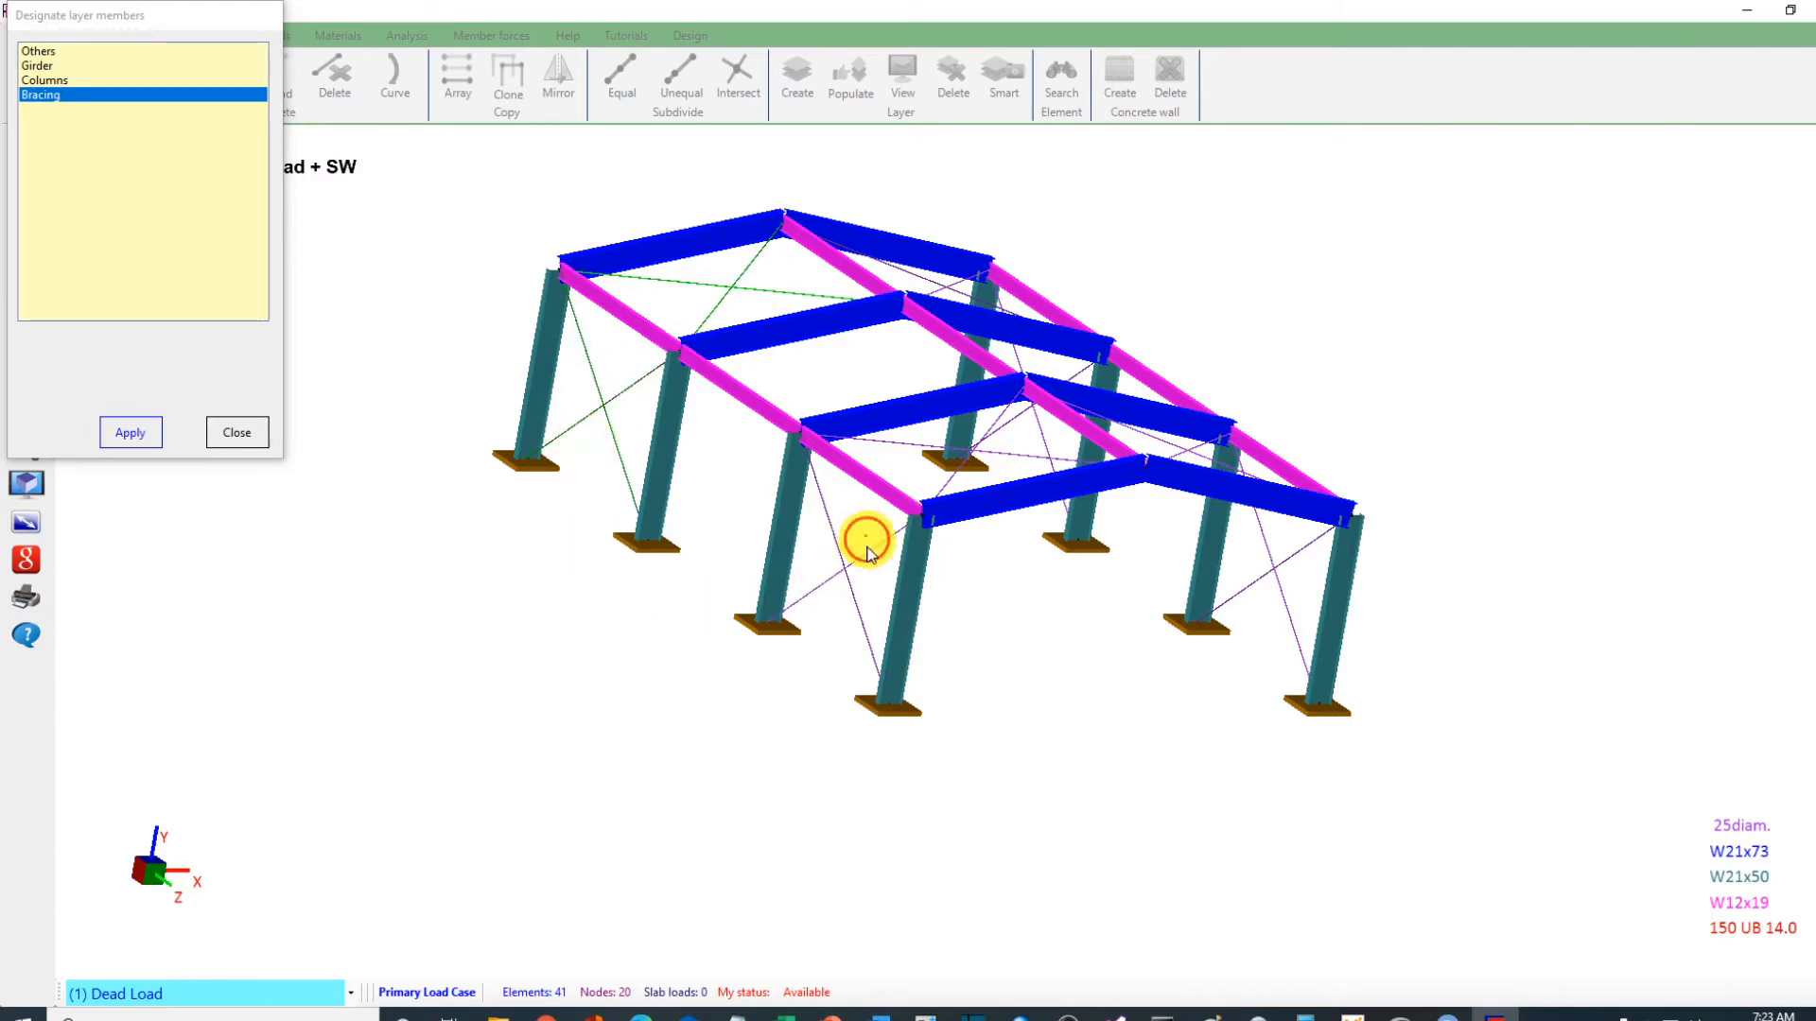
left_click_drag(863, 526, 822, 608)
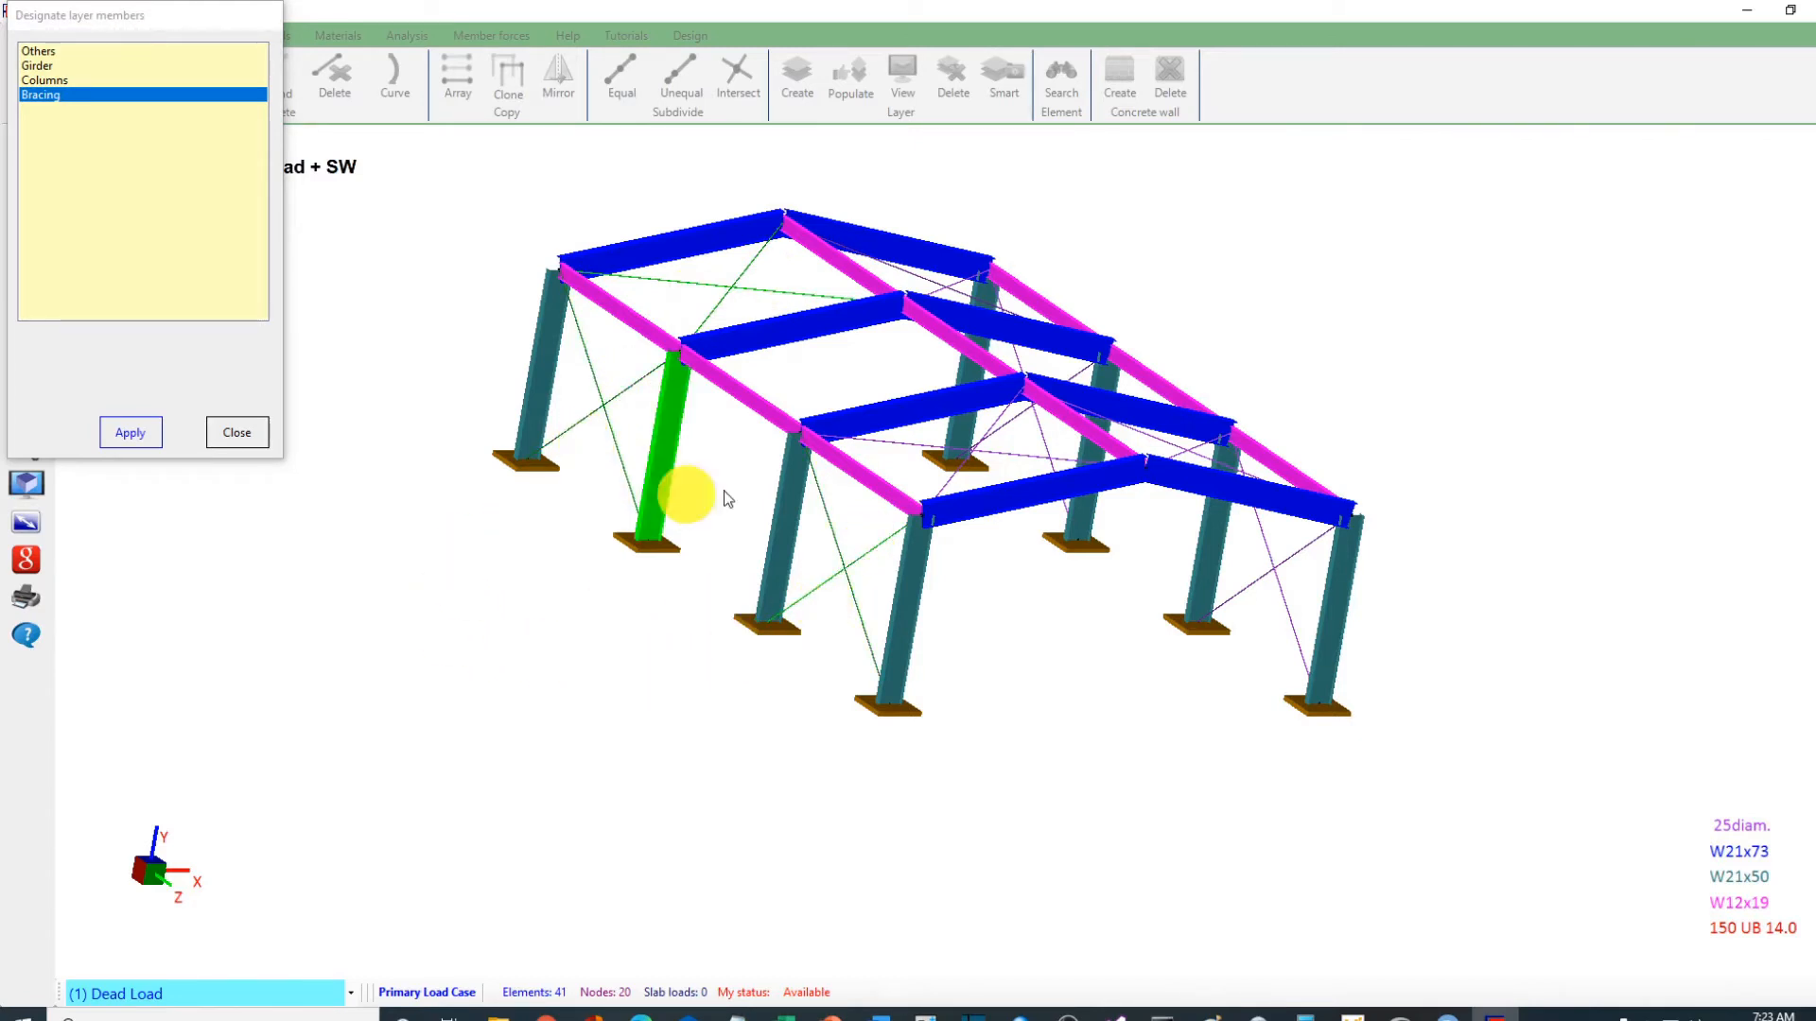
left_click(900, 447)
left_click(957, 475)
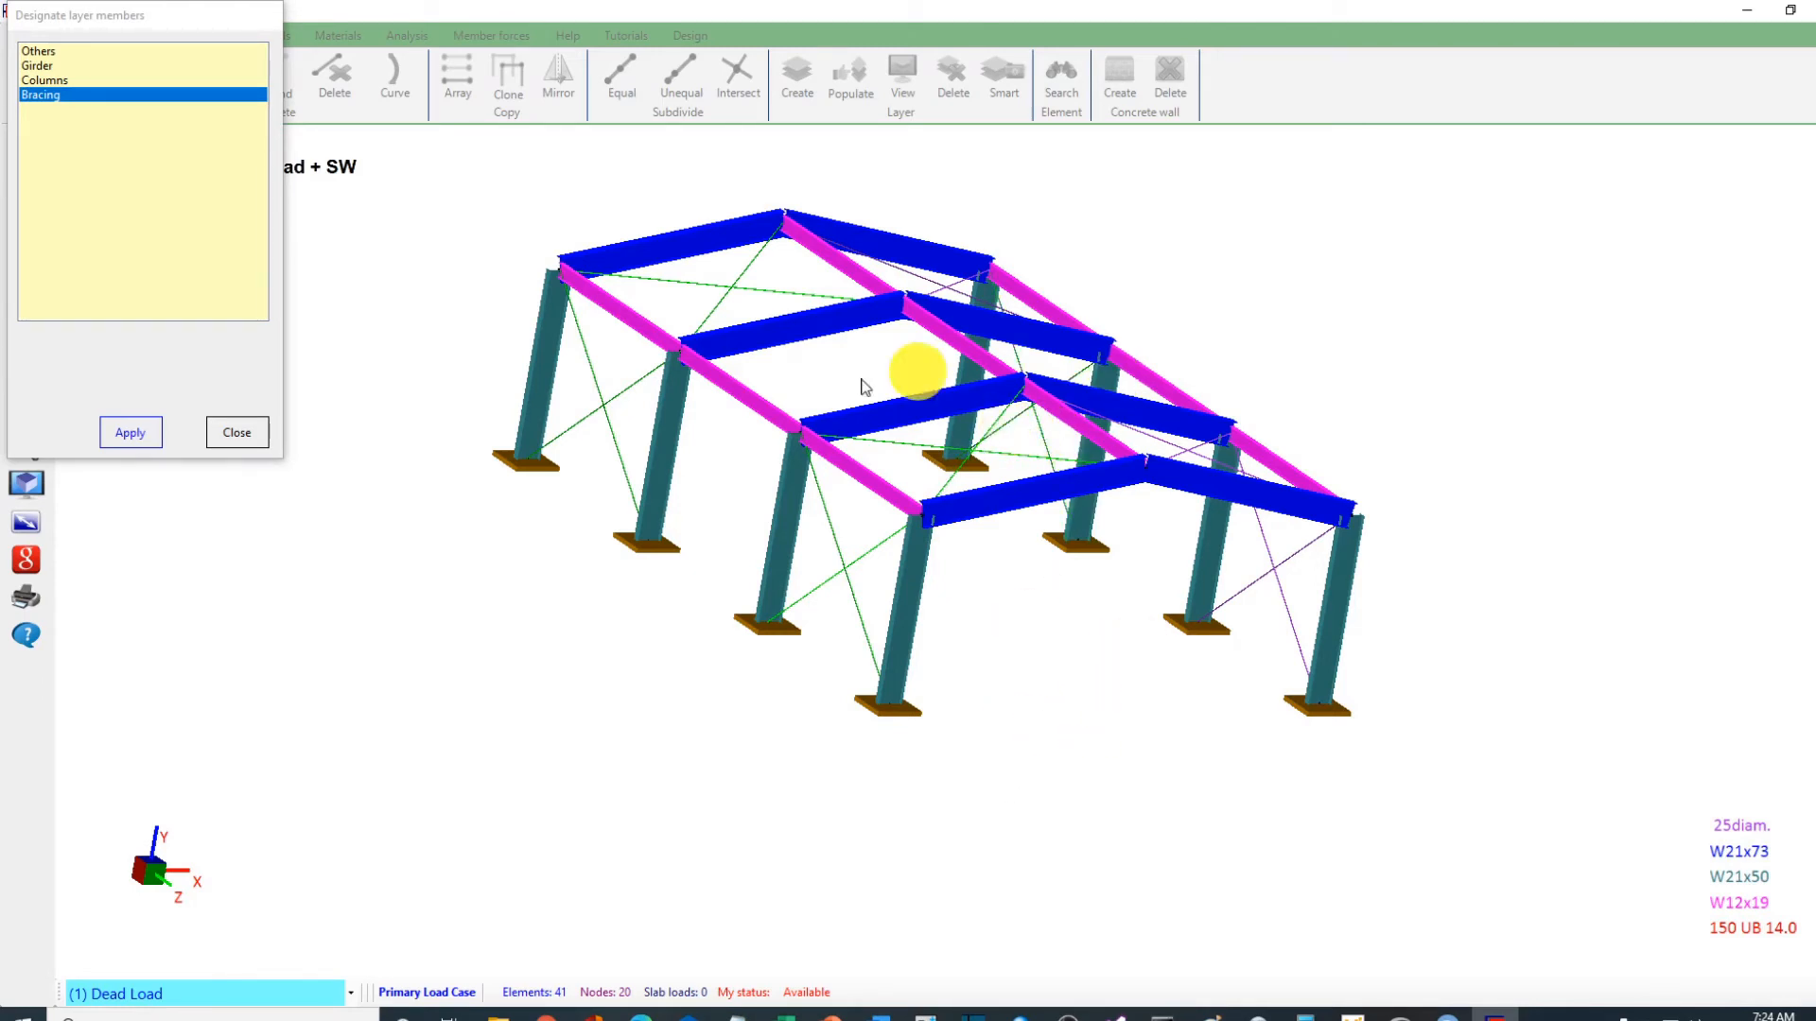
left_click(131, 432)
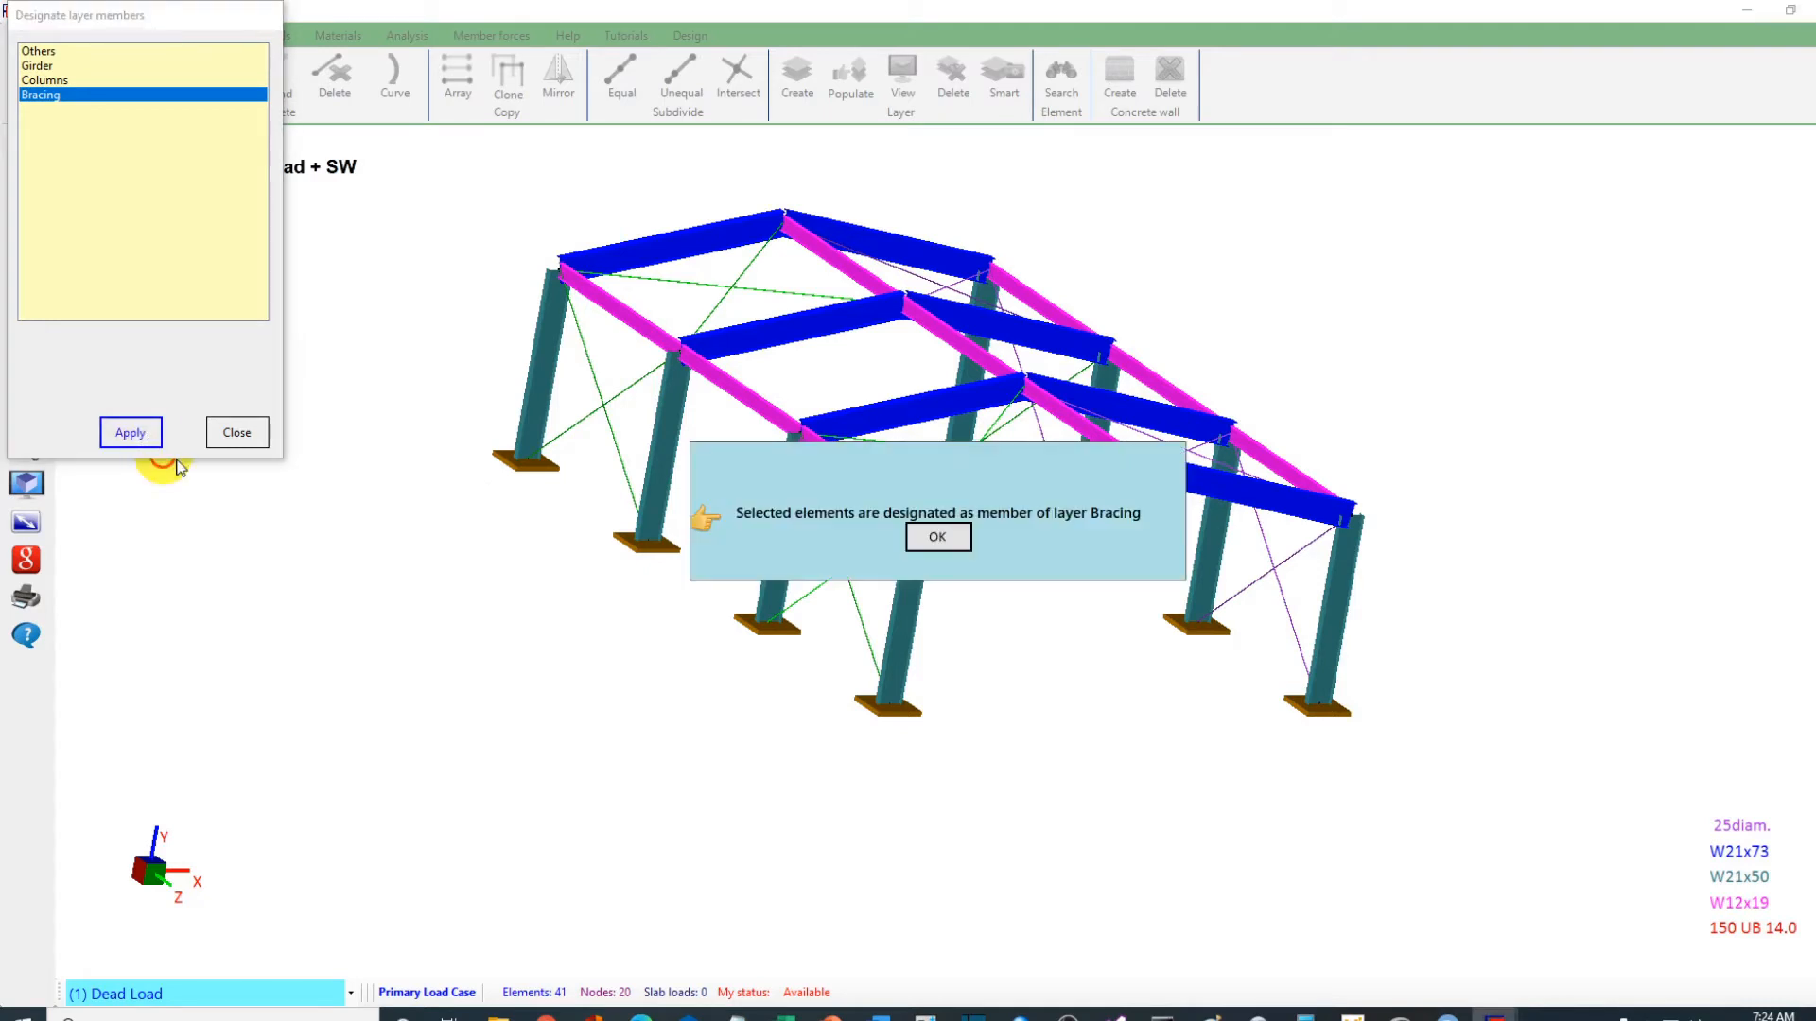
left_click(936, 536)
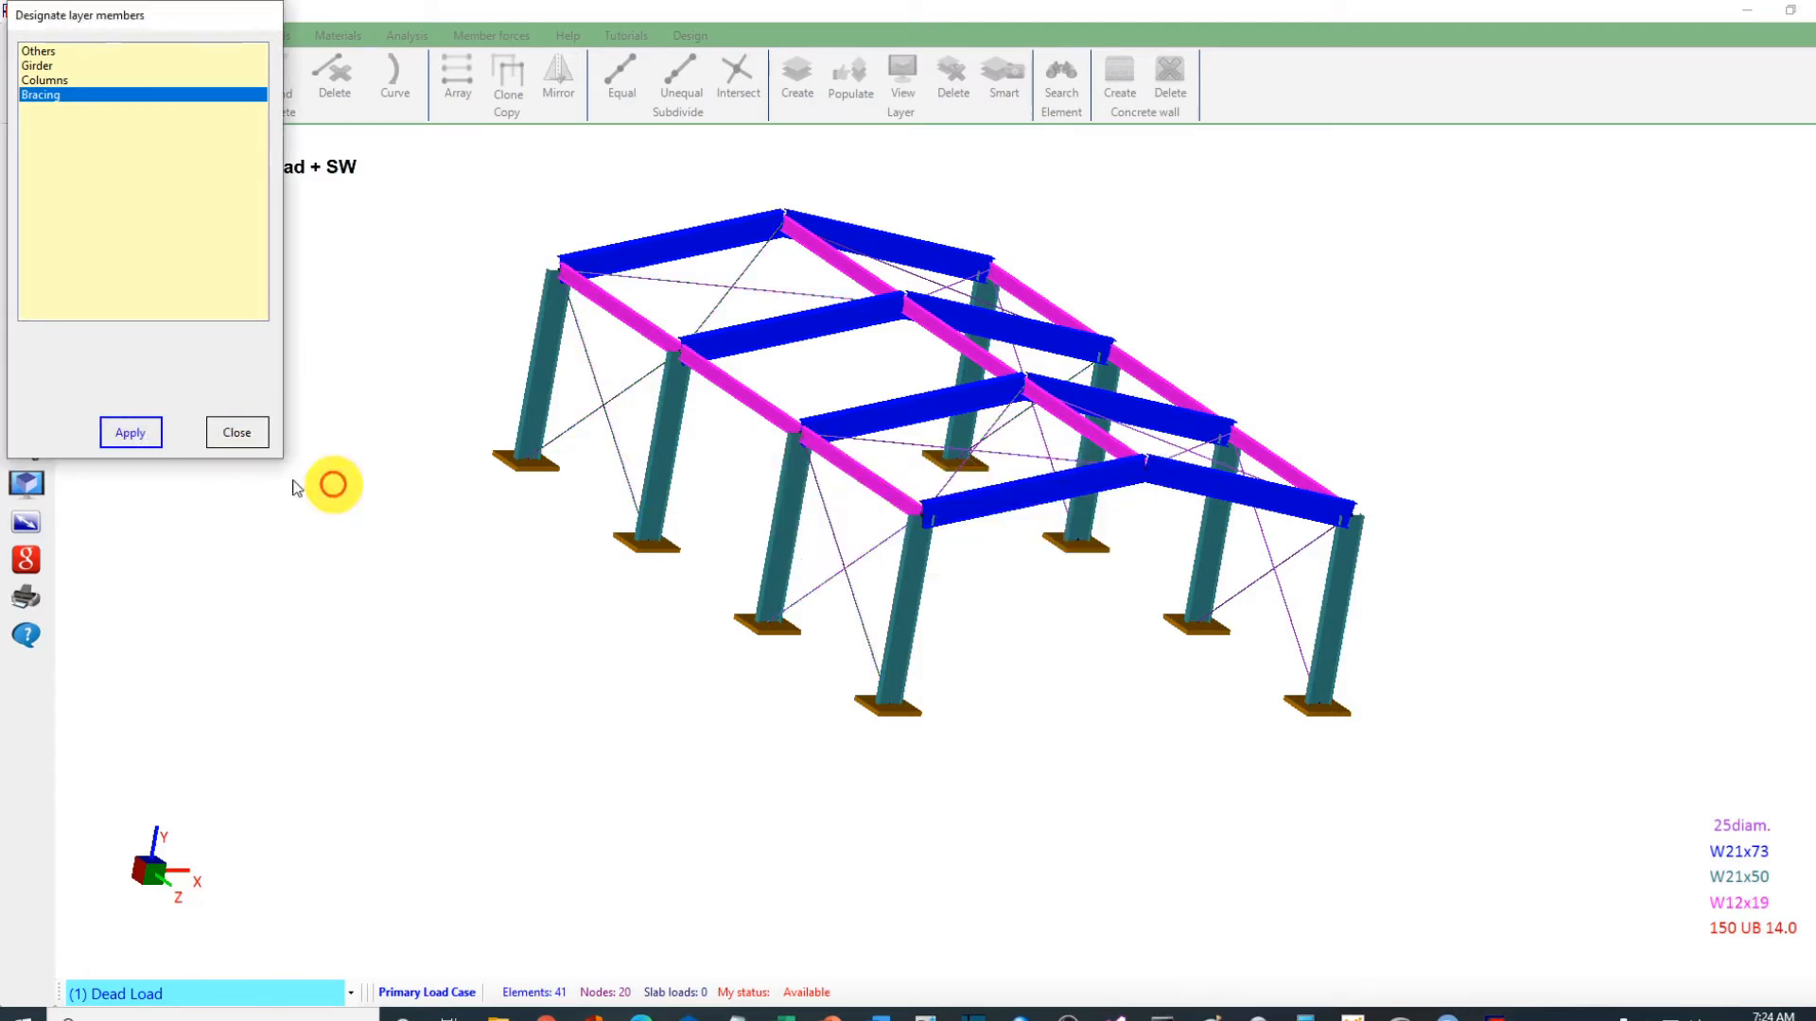
left_click(238, 432)
Step: Switch off 3D member rendering and assign all 25diam. diagonal braces in both side walls and roof slopes to the Bracing layer
left_click(26, 408)
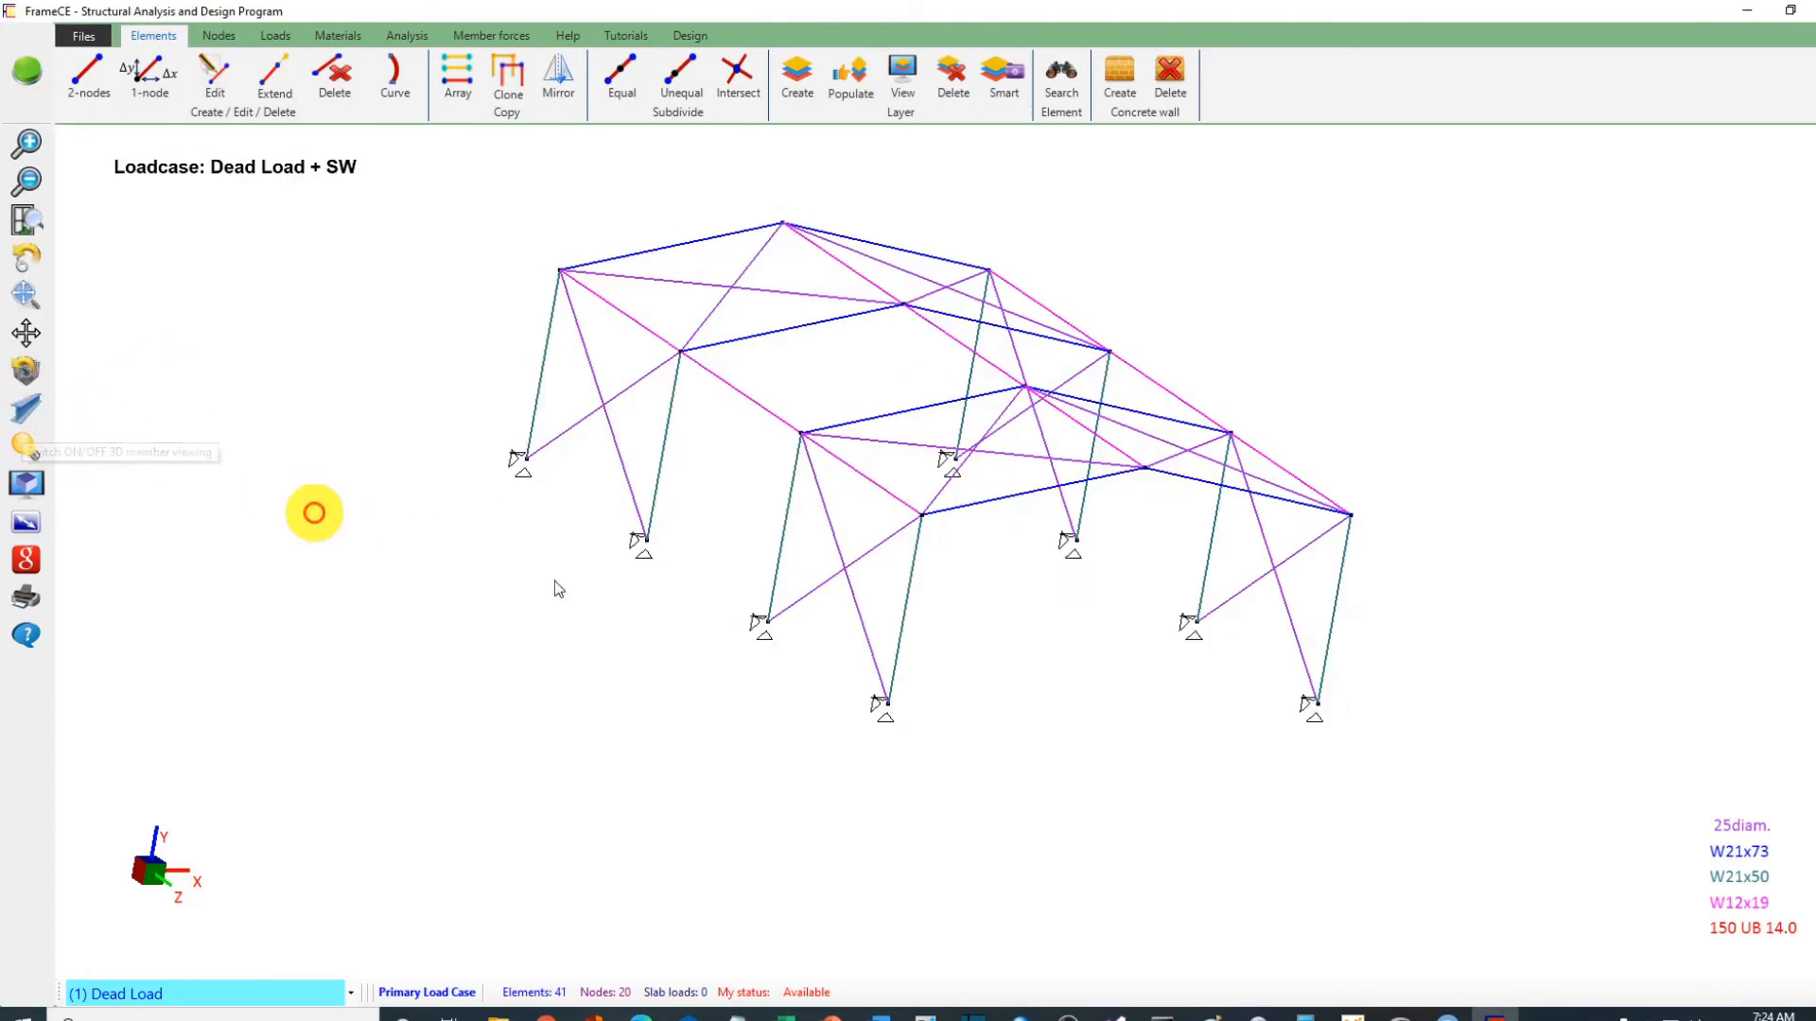
left_click(852, 81)
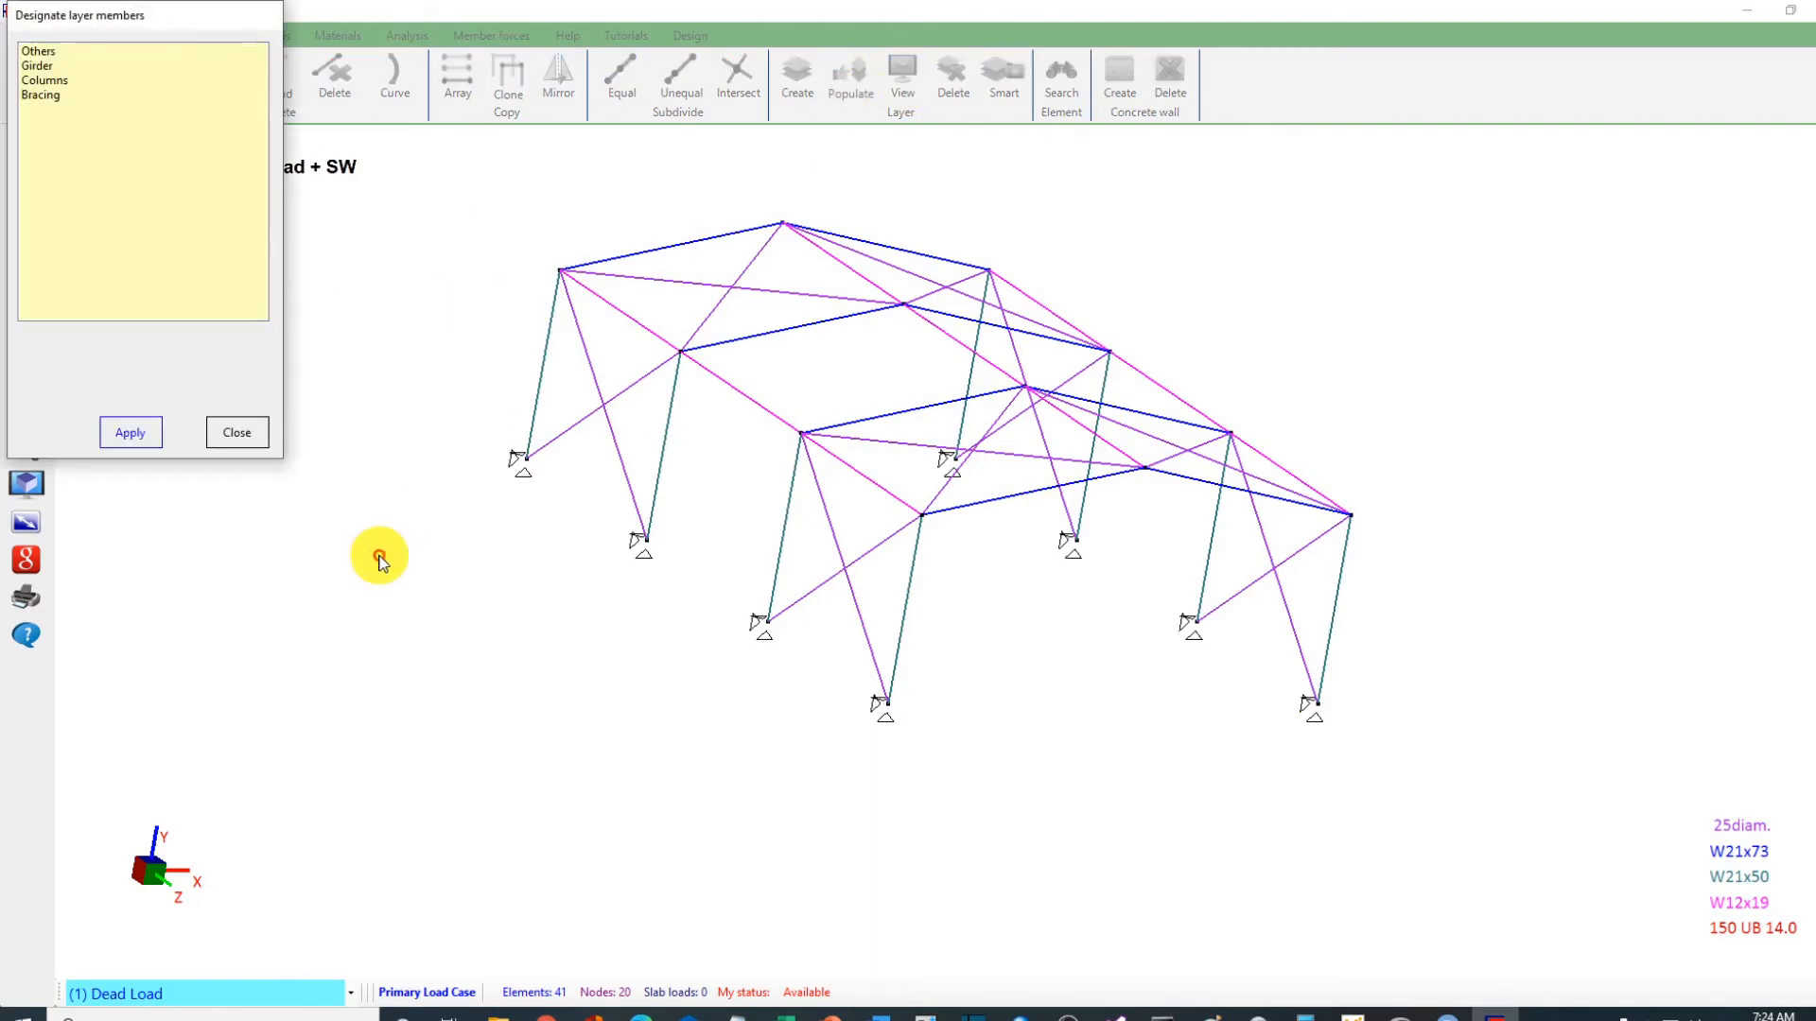
left_click(52, 94)
left_click(132, 440)
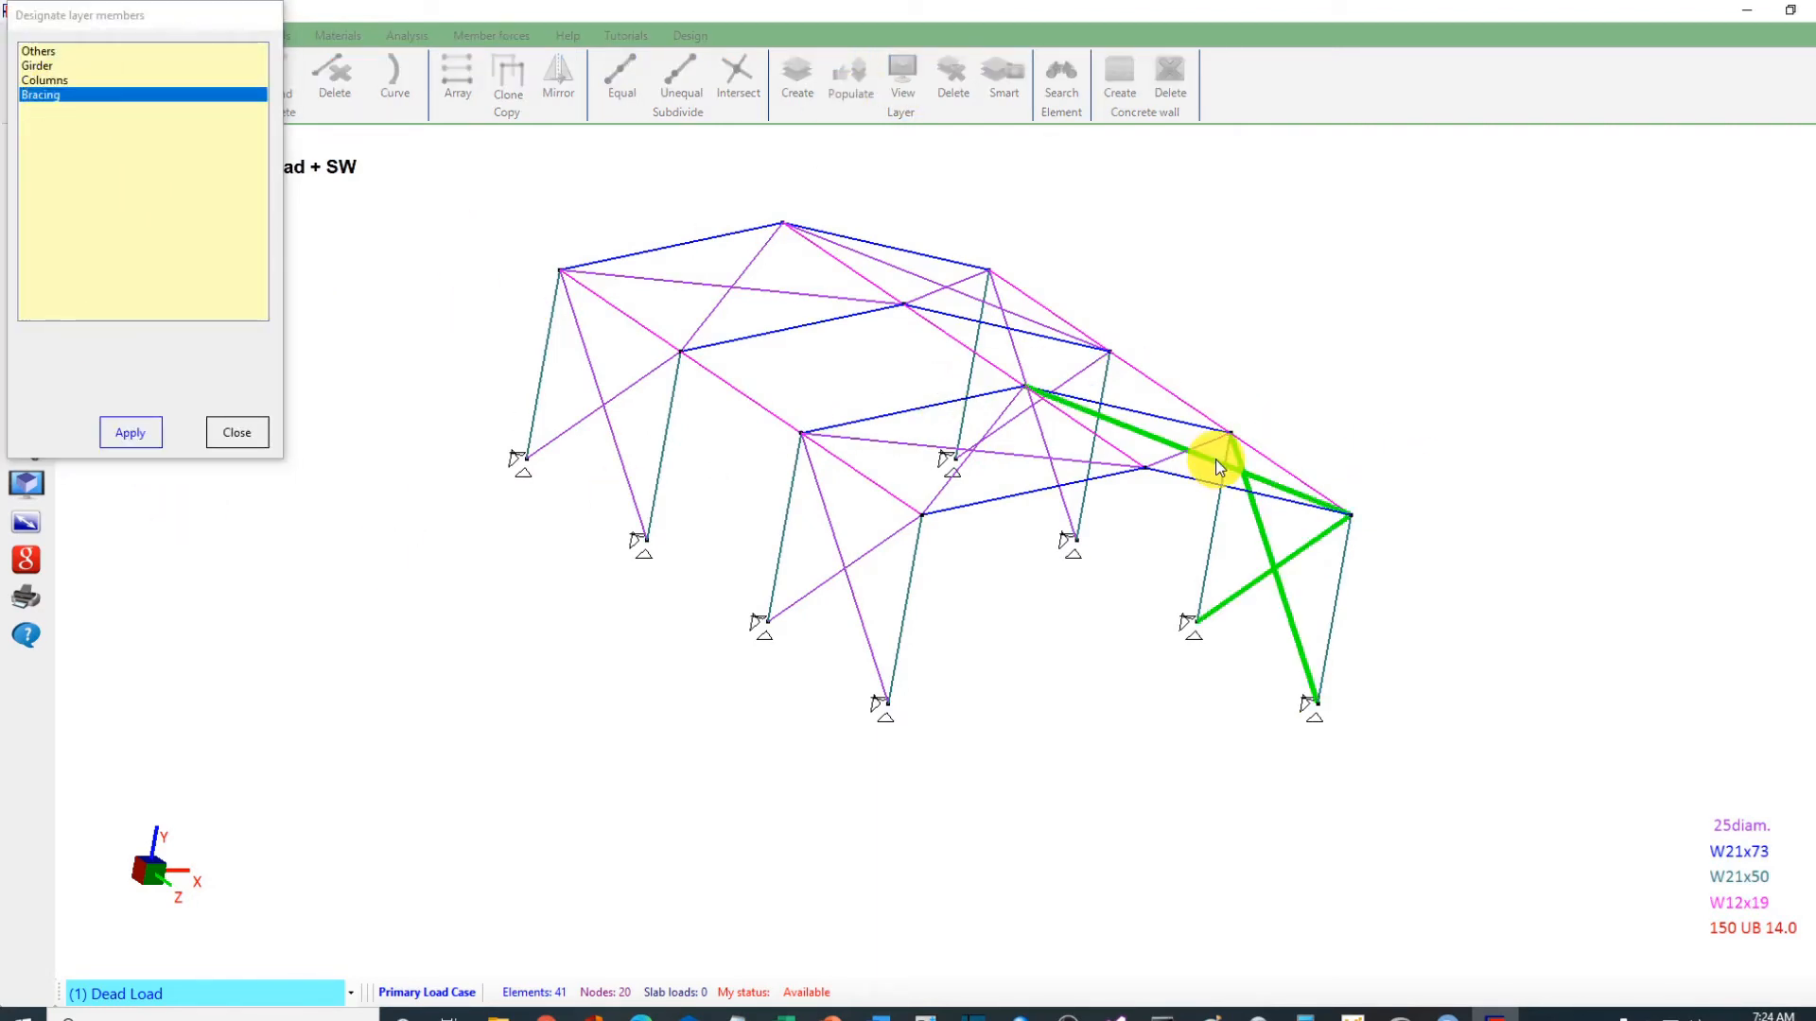
left_click(1183, 461)
left_click(792, 293)
left_click(762, 264)
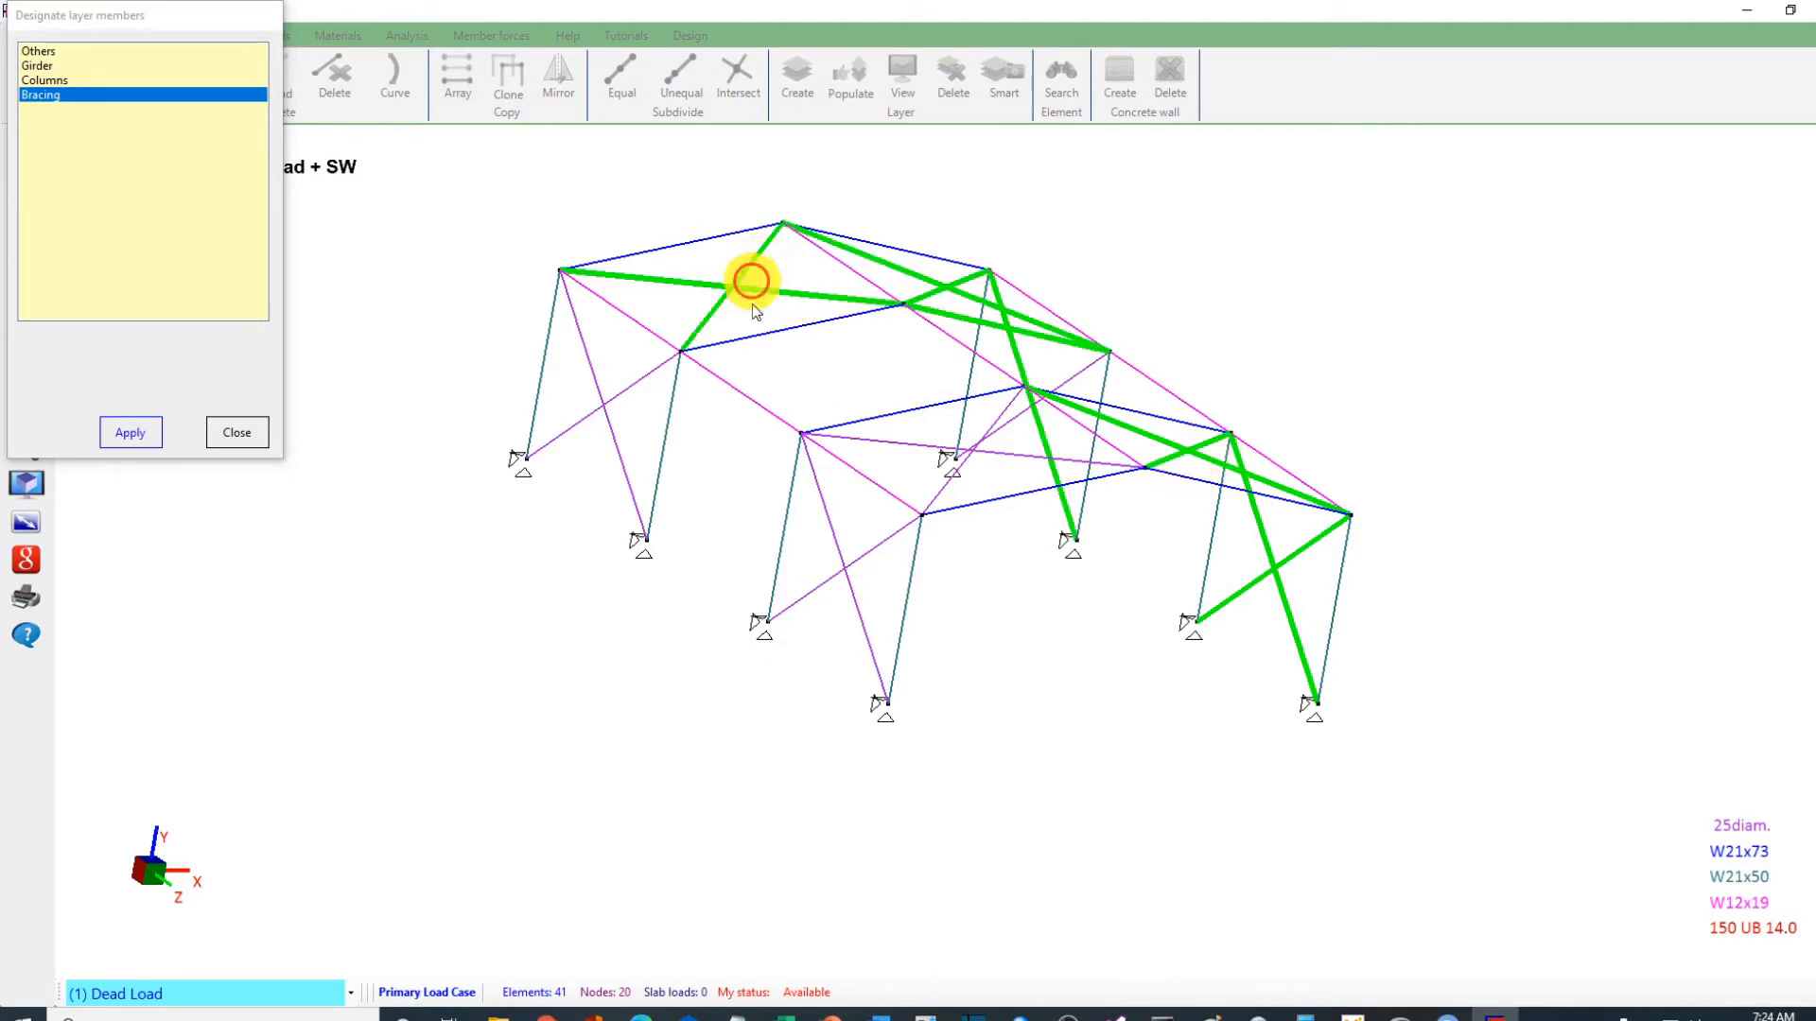
left_click_drag(619, 367, 591, 474)
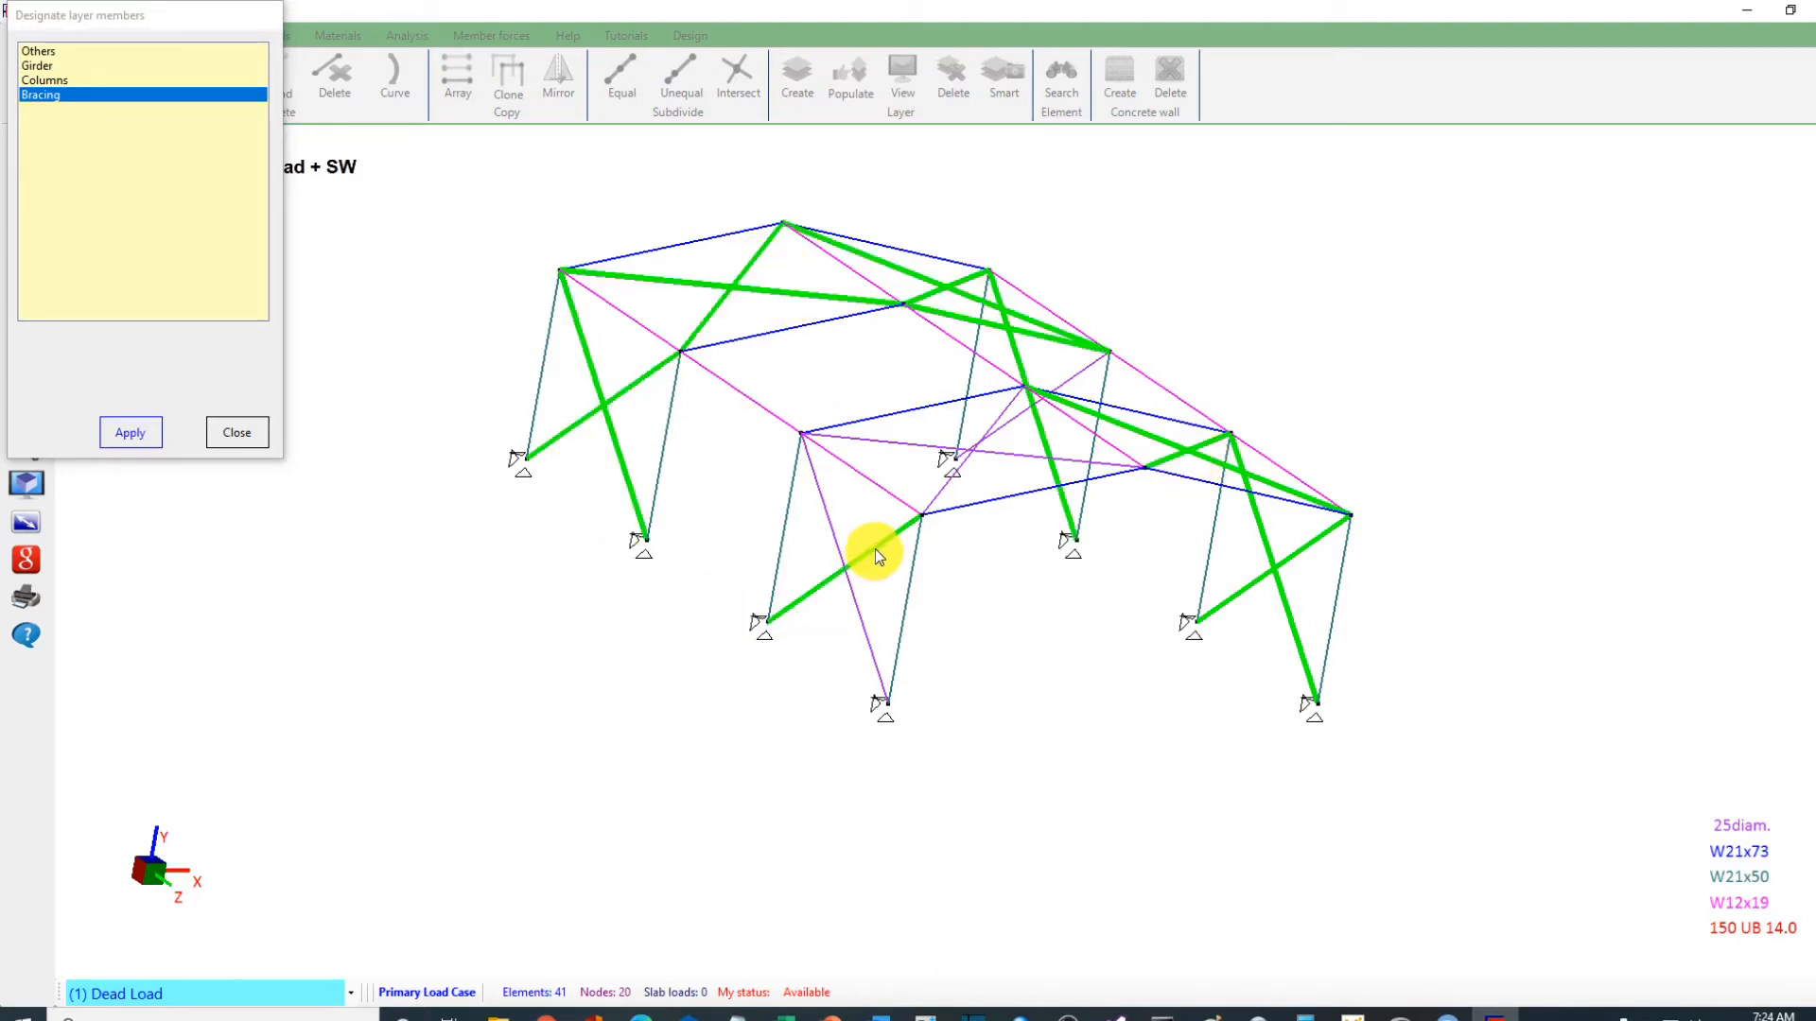
left_click_drag(871, 522, 790, 666)
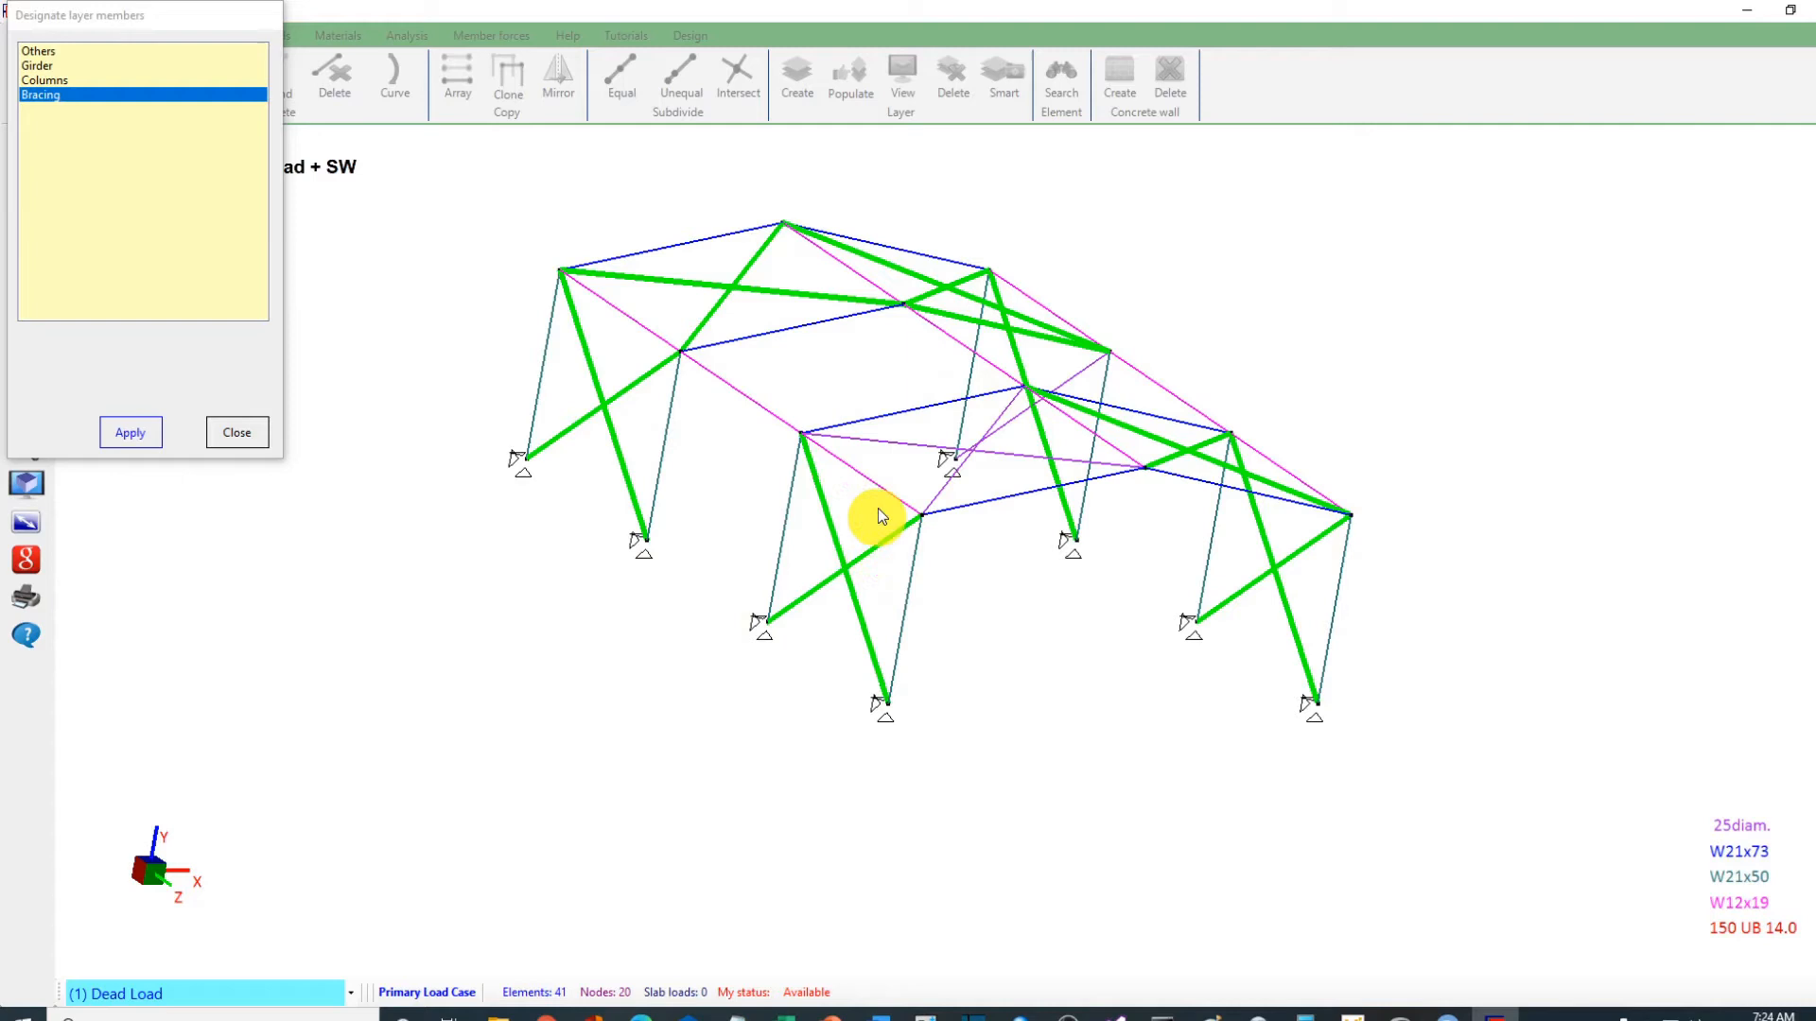
left_click(875, 445)
left_click(952, 484)
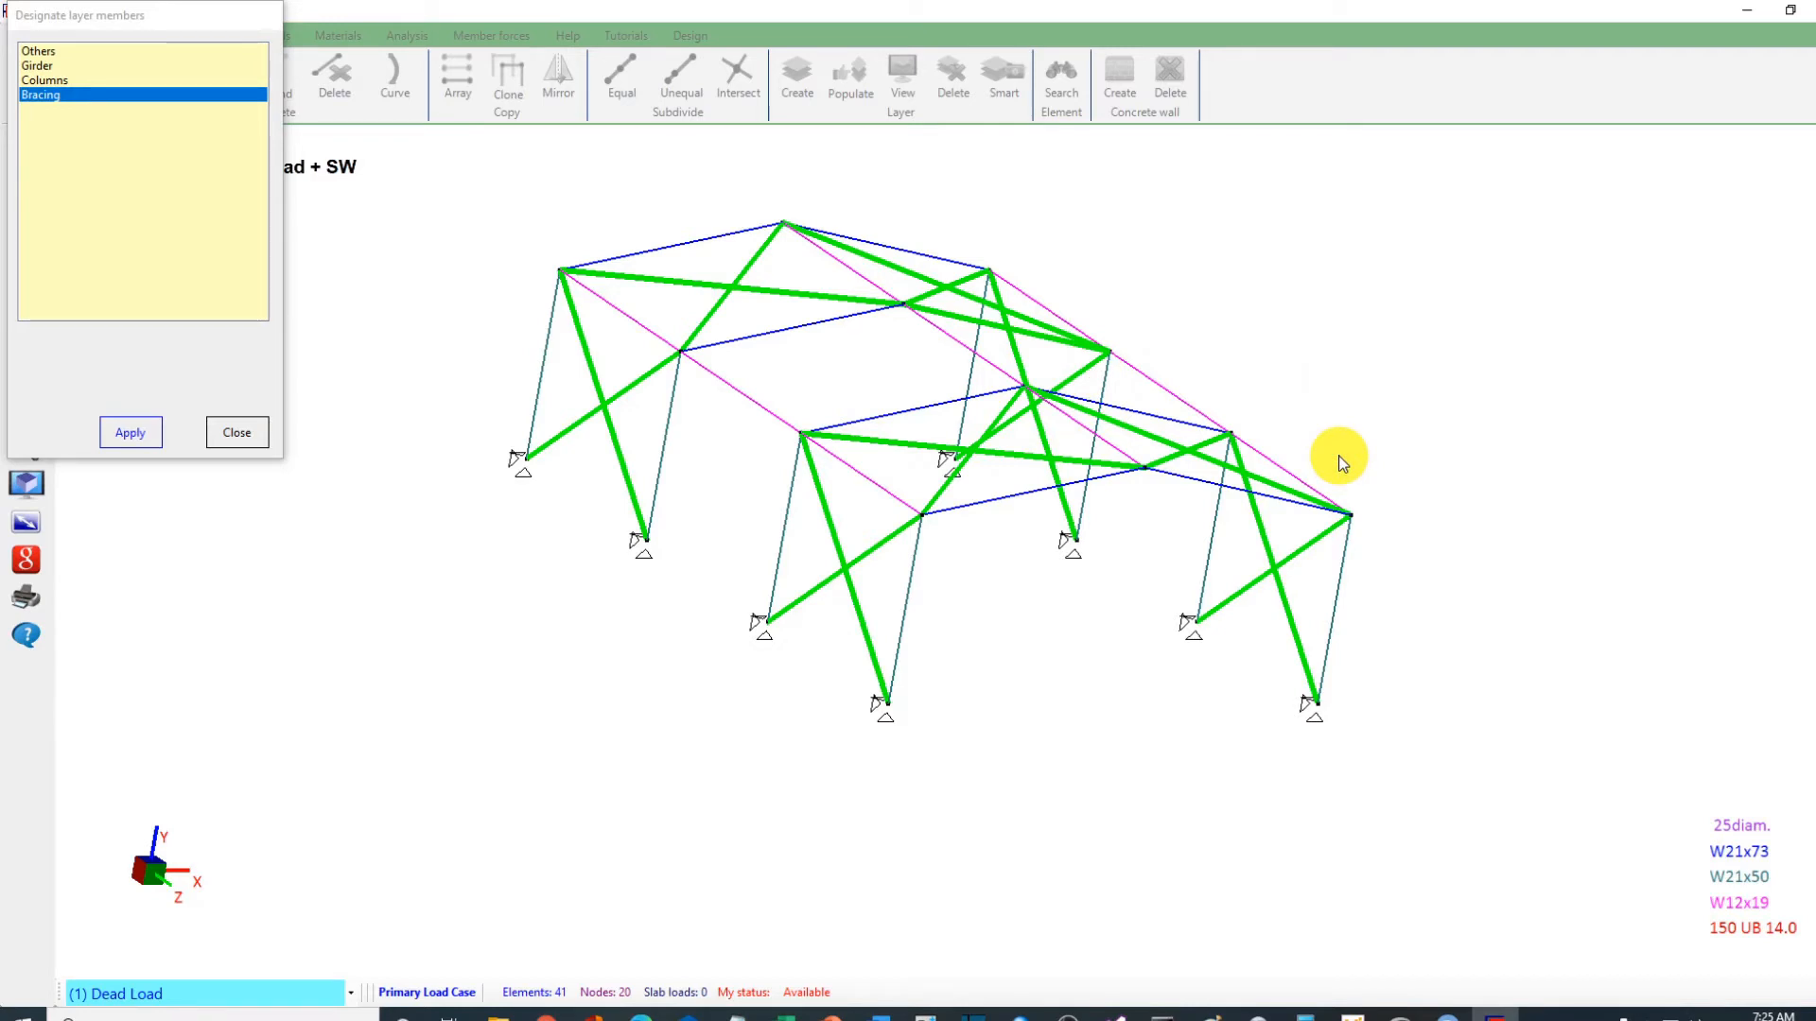
left_click(132, 435)
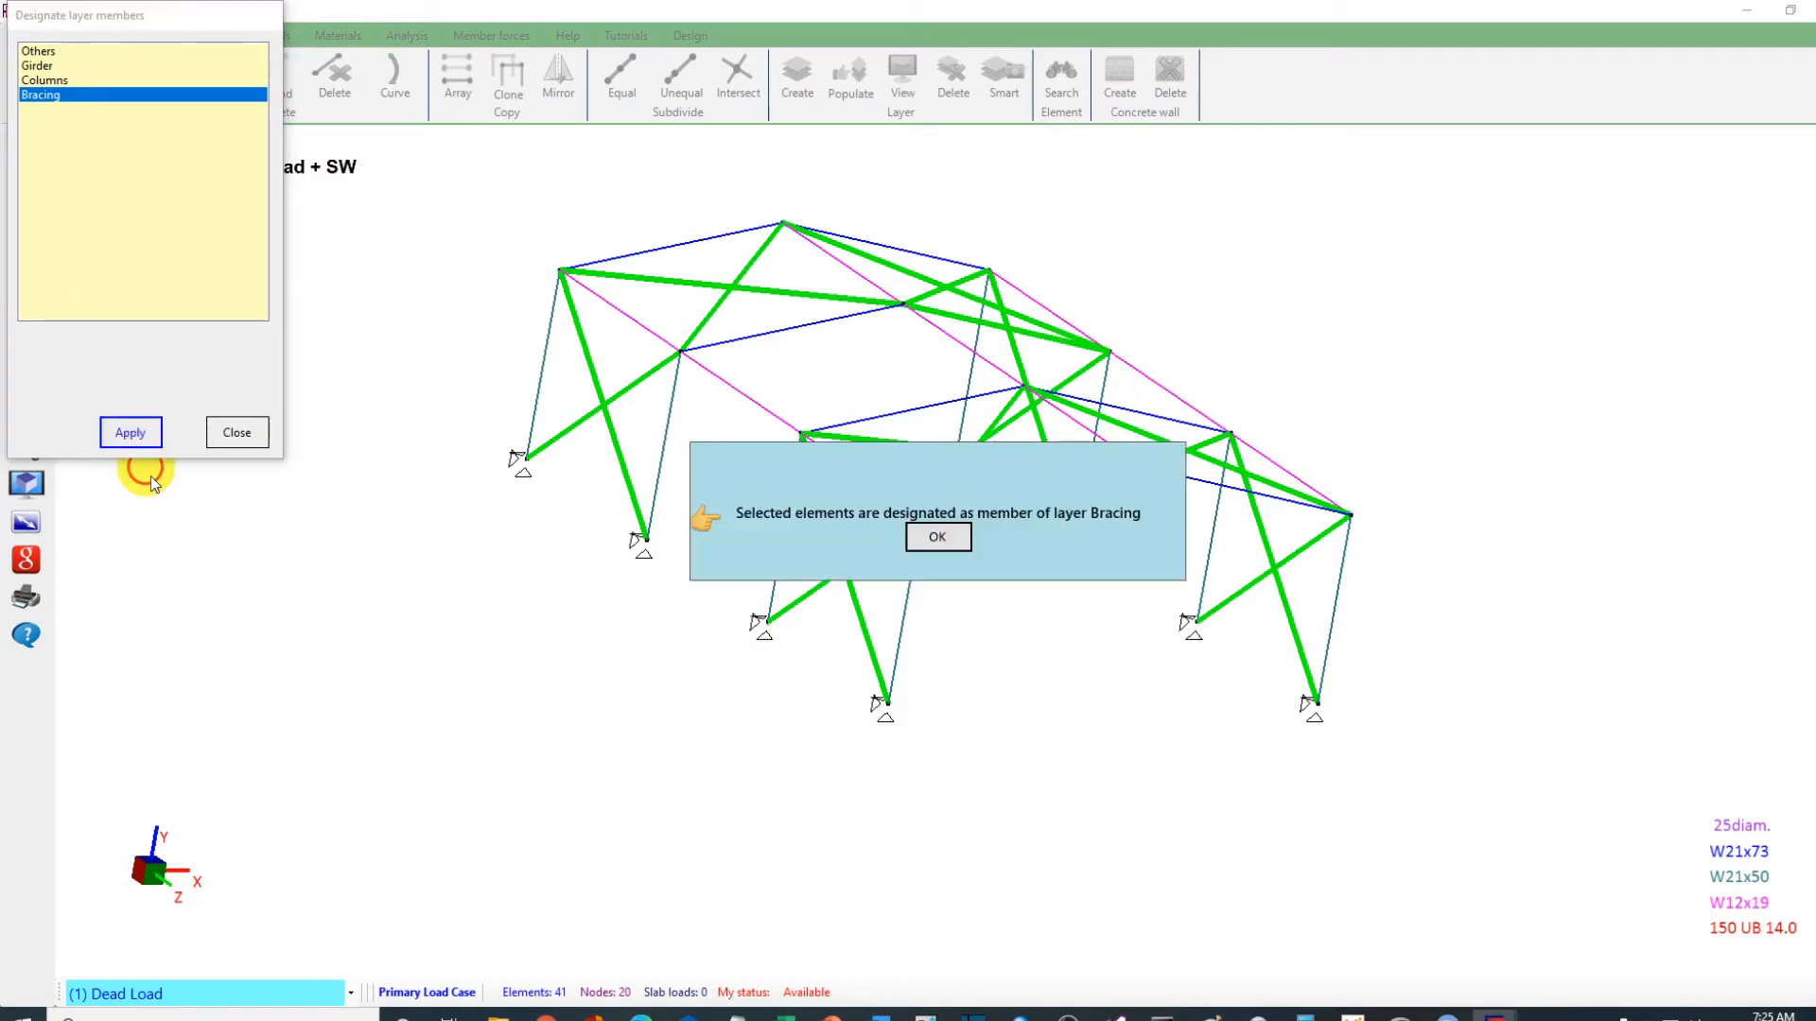
Step: Finish the Bracing layer assignment and switch 3D member rendering back on
left_click(937, 537)
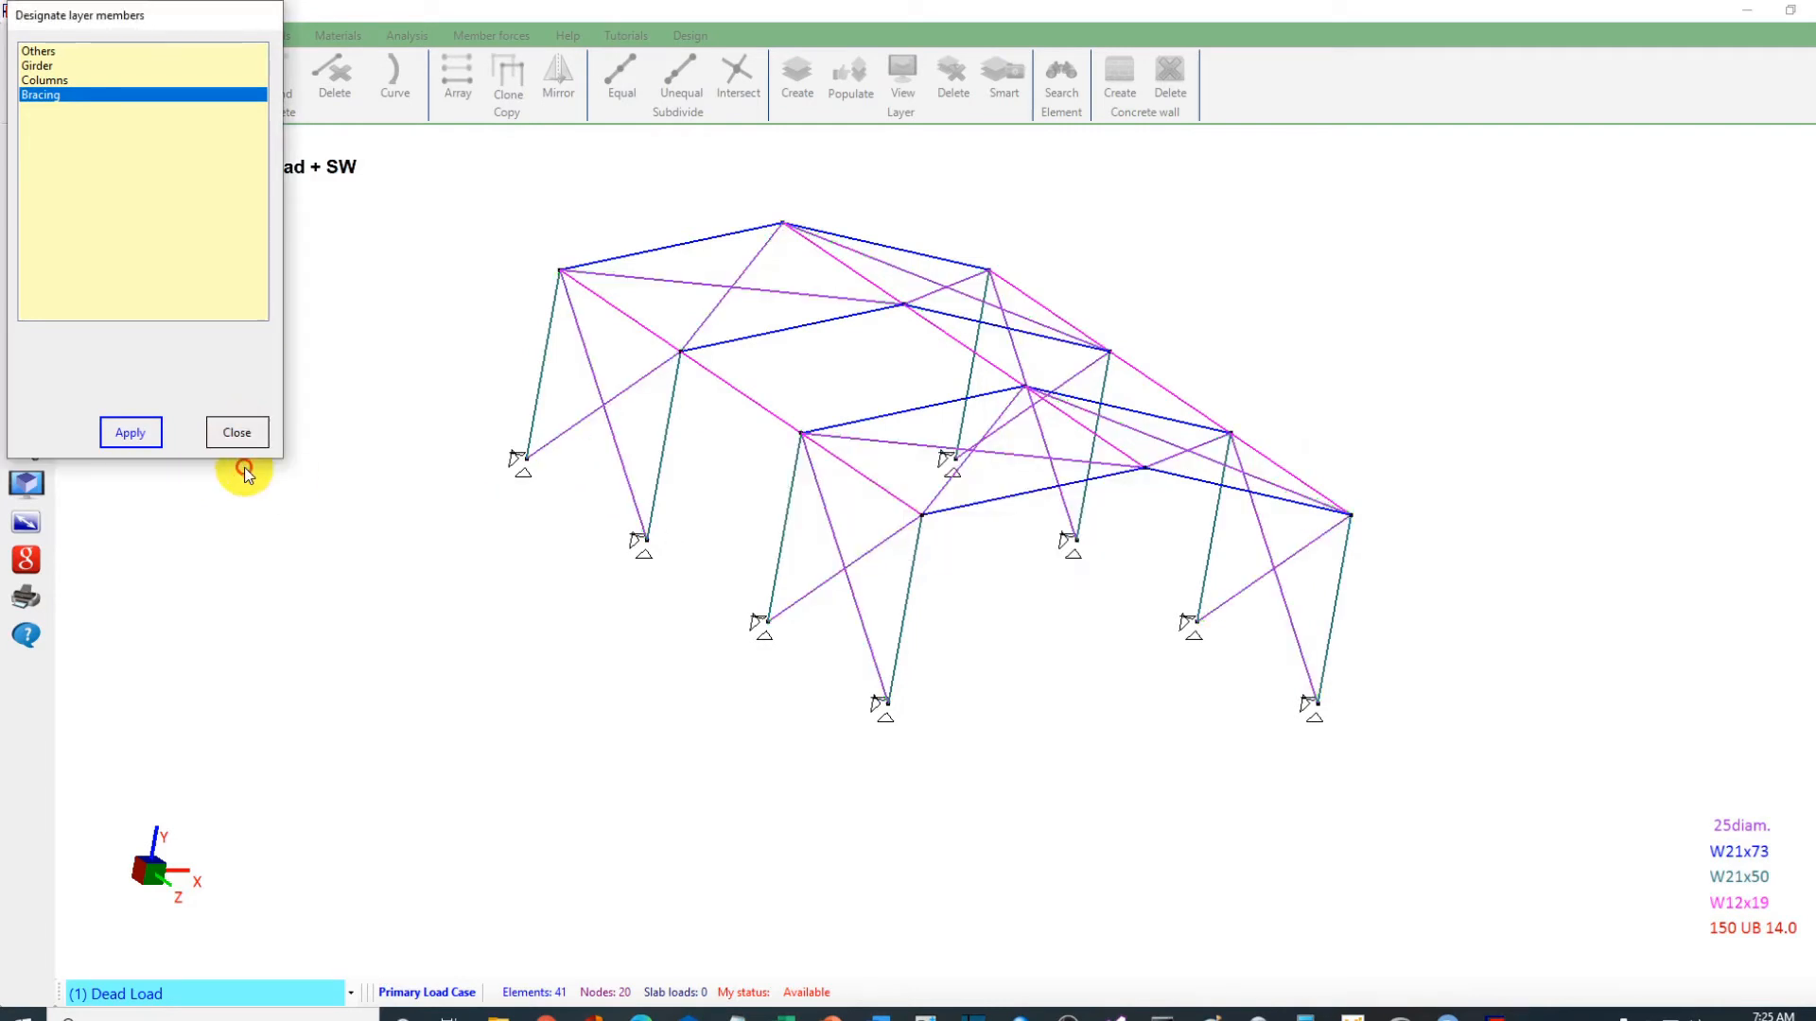
left_click(242, 436)
left_click(25, 409)
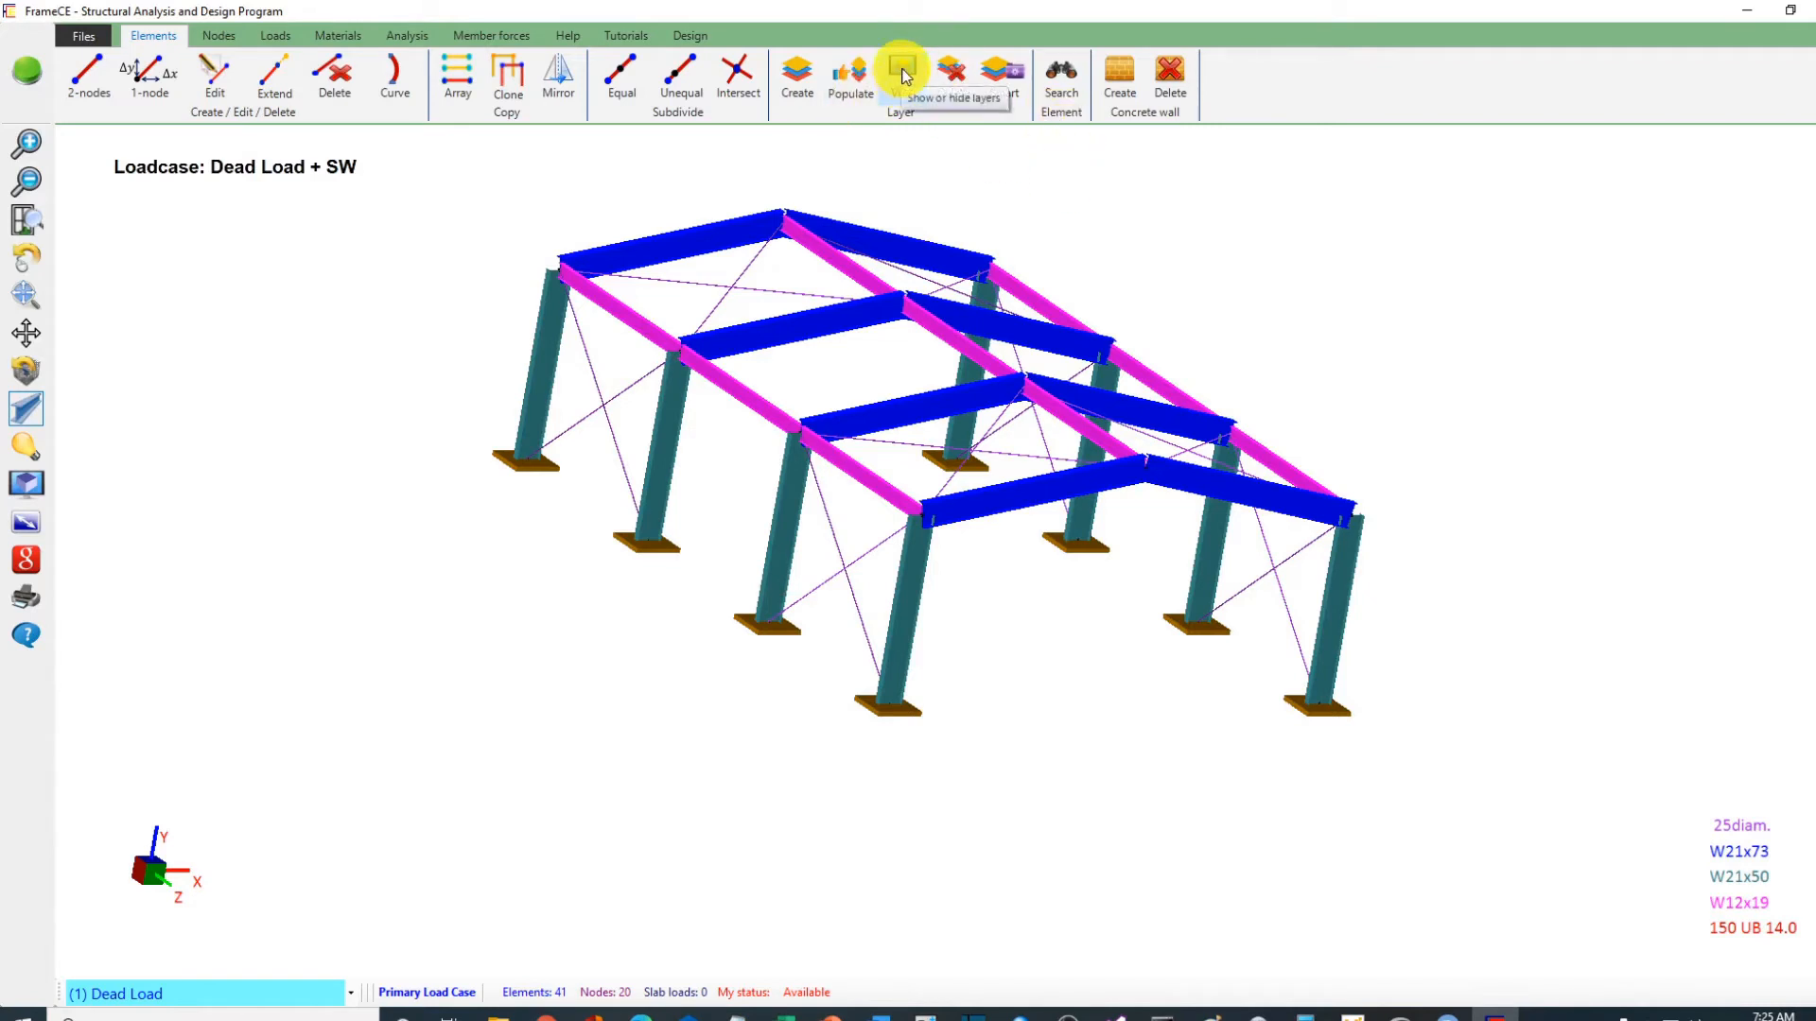
Step: Toggle the Bracing layer's visibility off and on to check which members it contains, leaving it shown
left_click(902, 75)
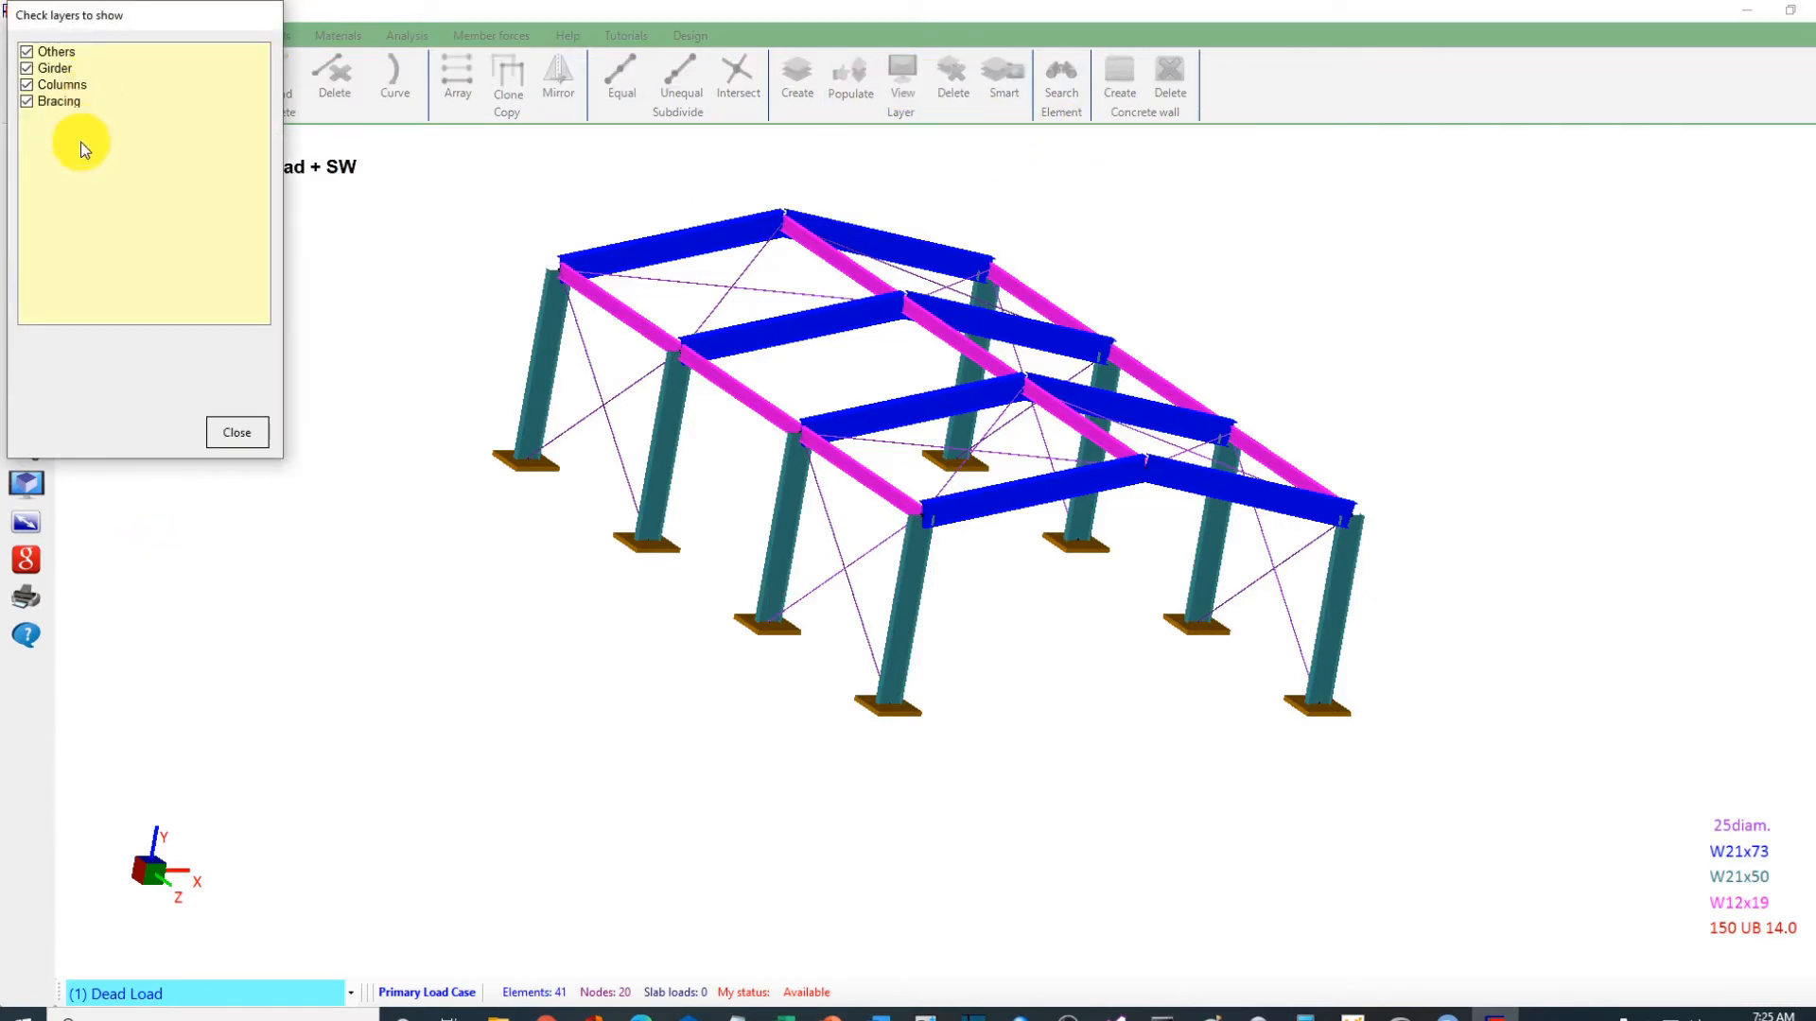
left_click(52, 104)
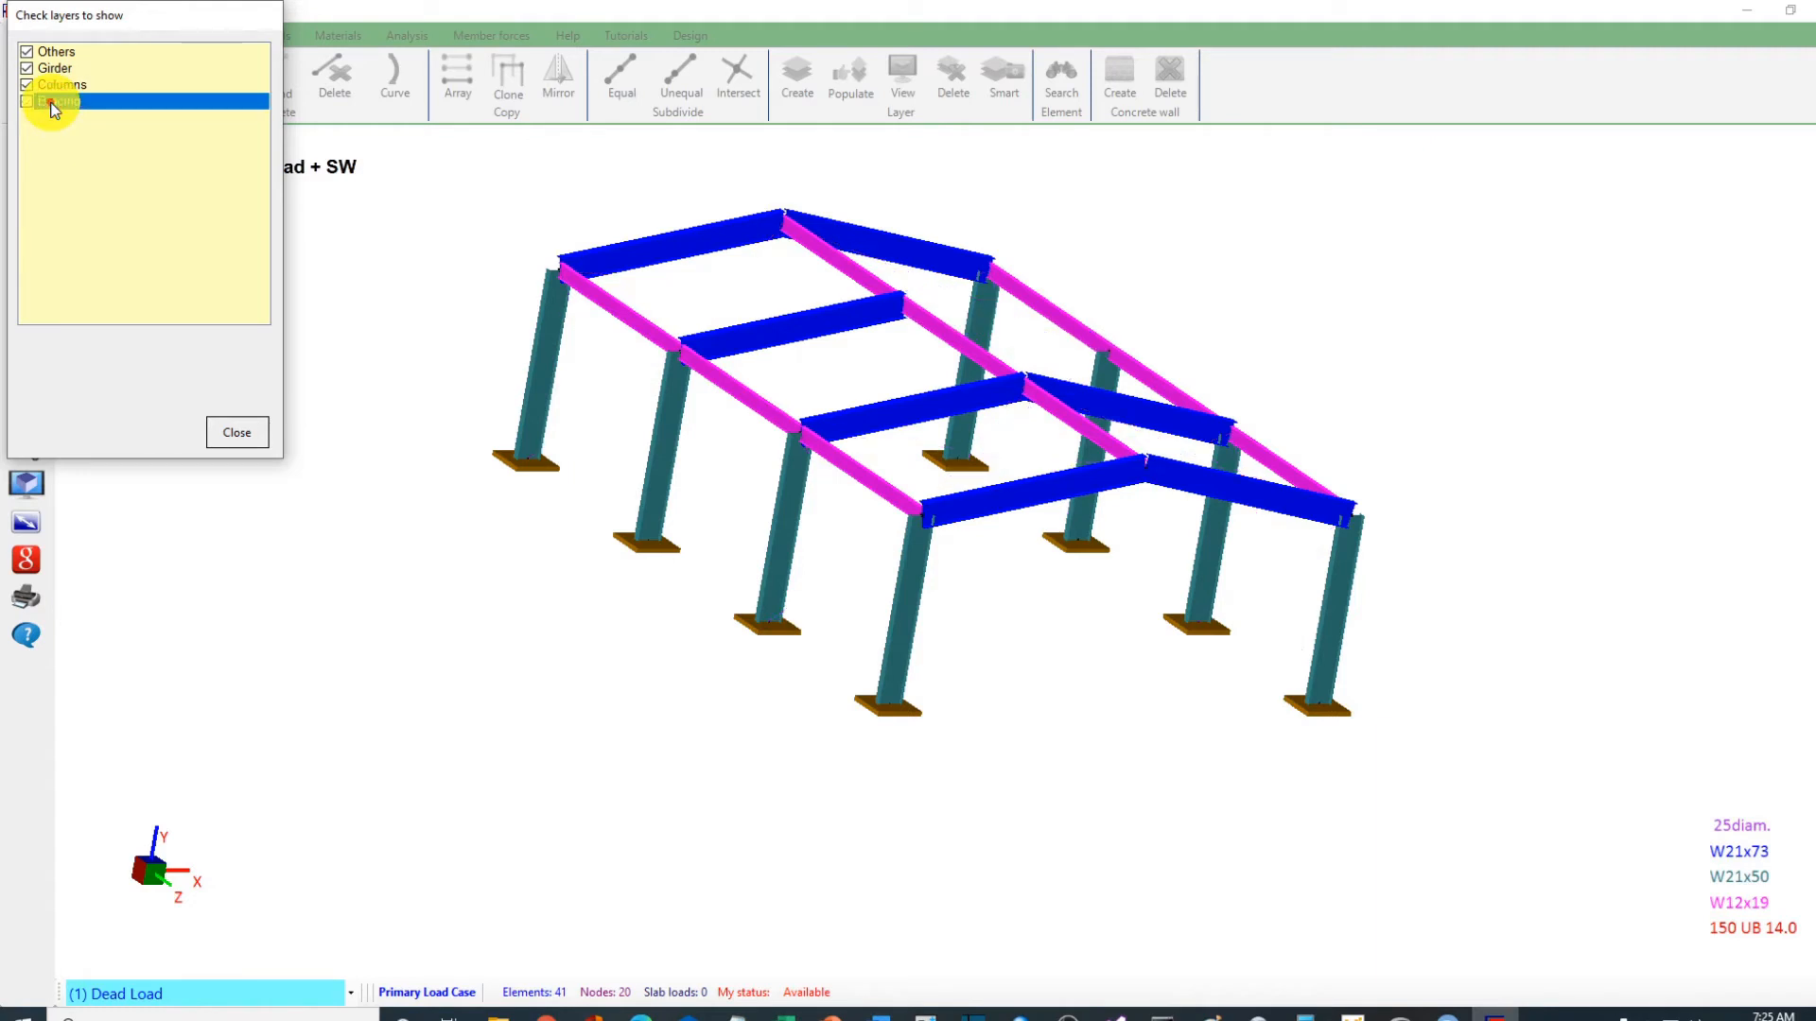
left_click(52, 104)
left_click(52, 104)
left_click(52, 104)
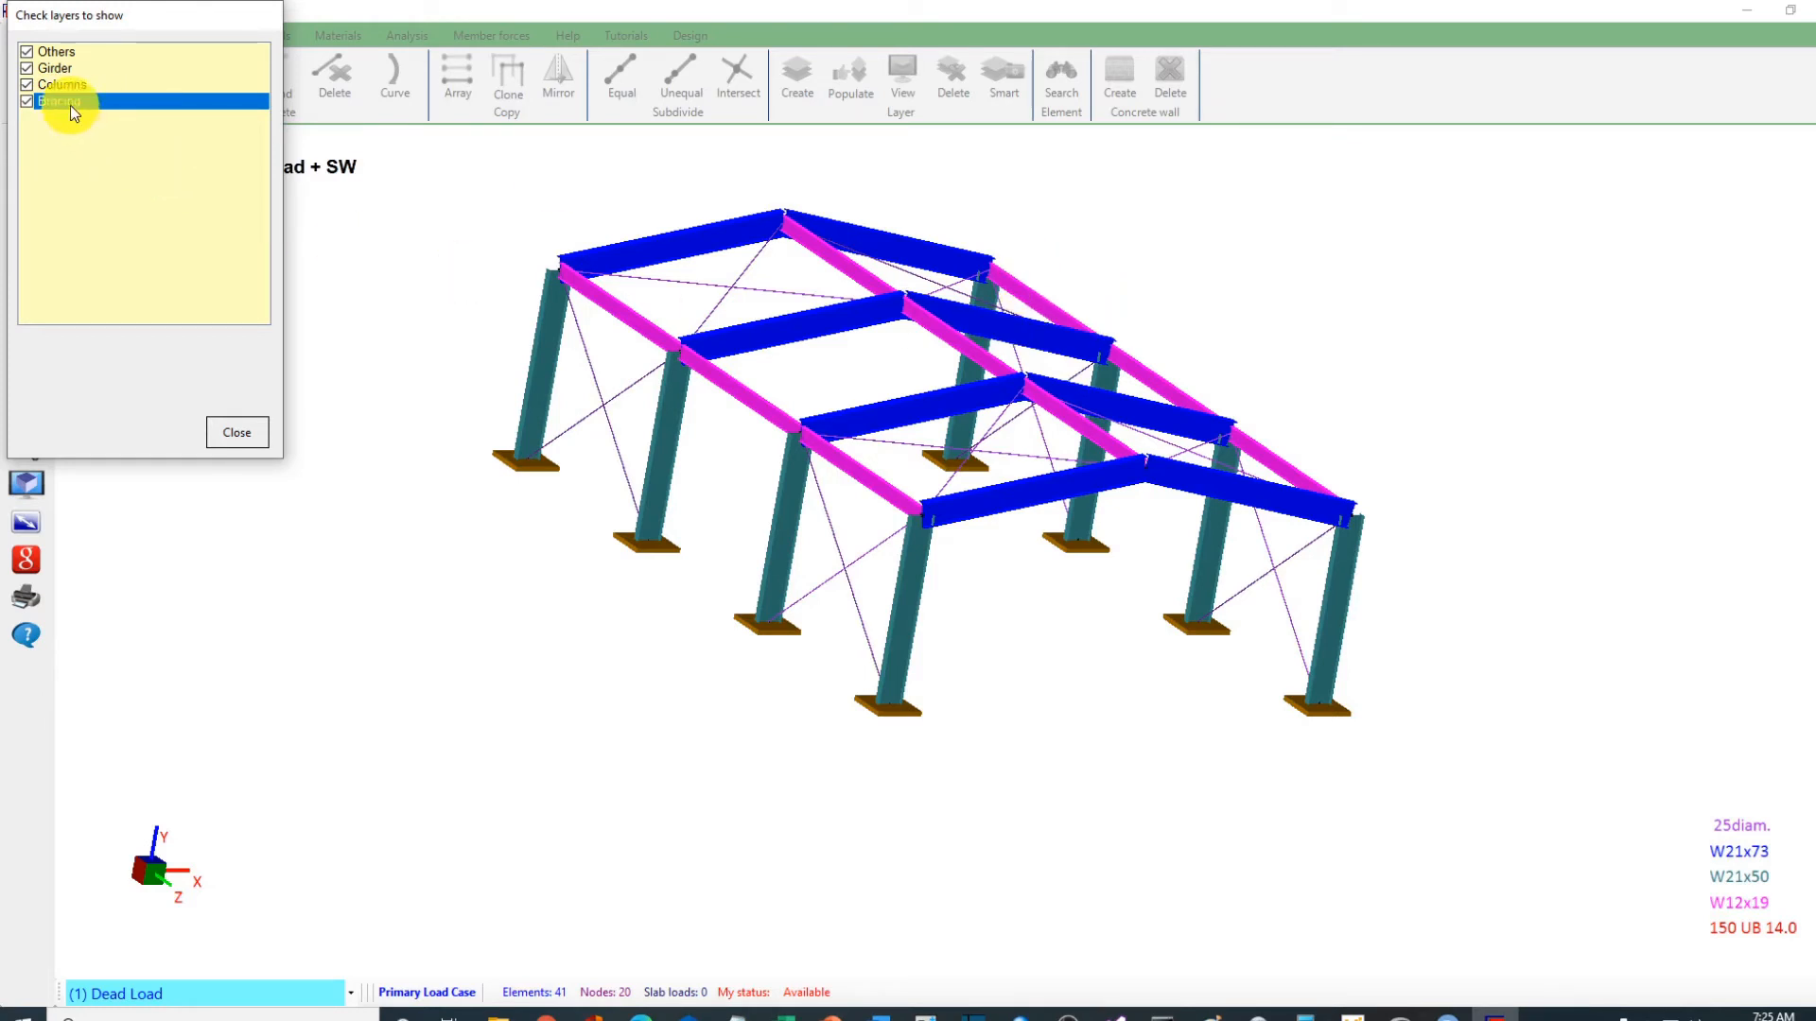
left_click(70, 105)
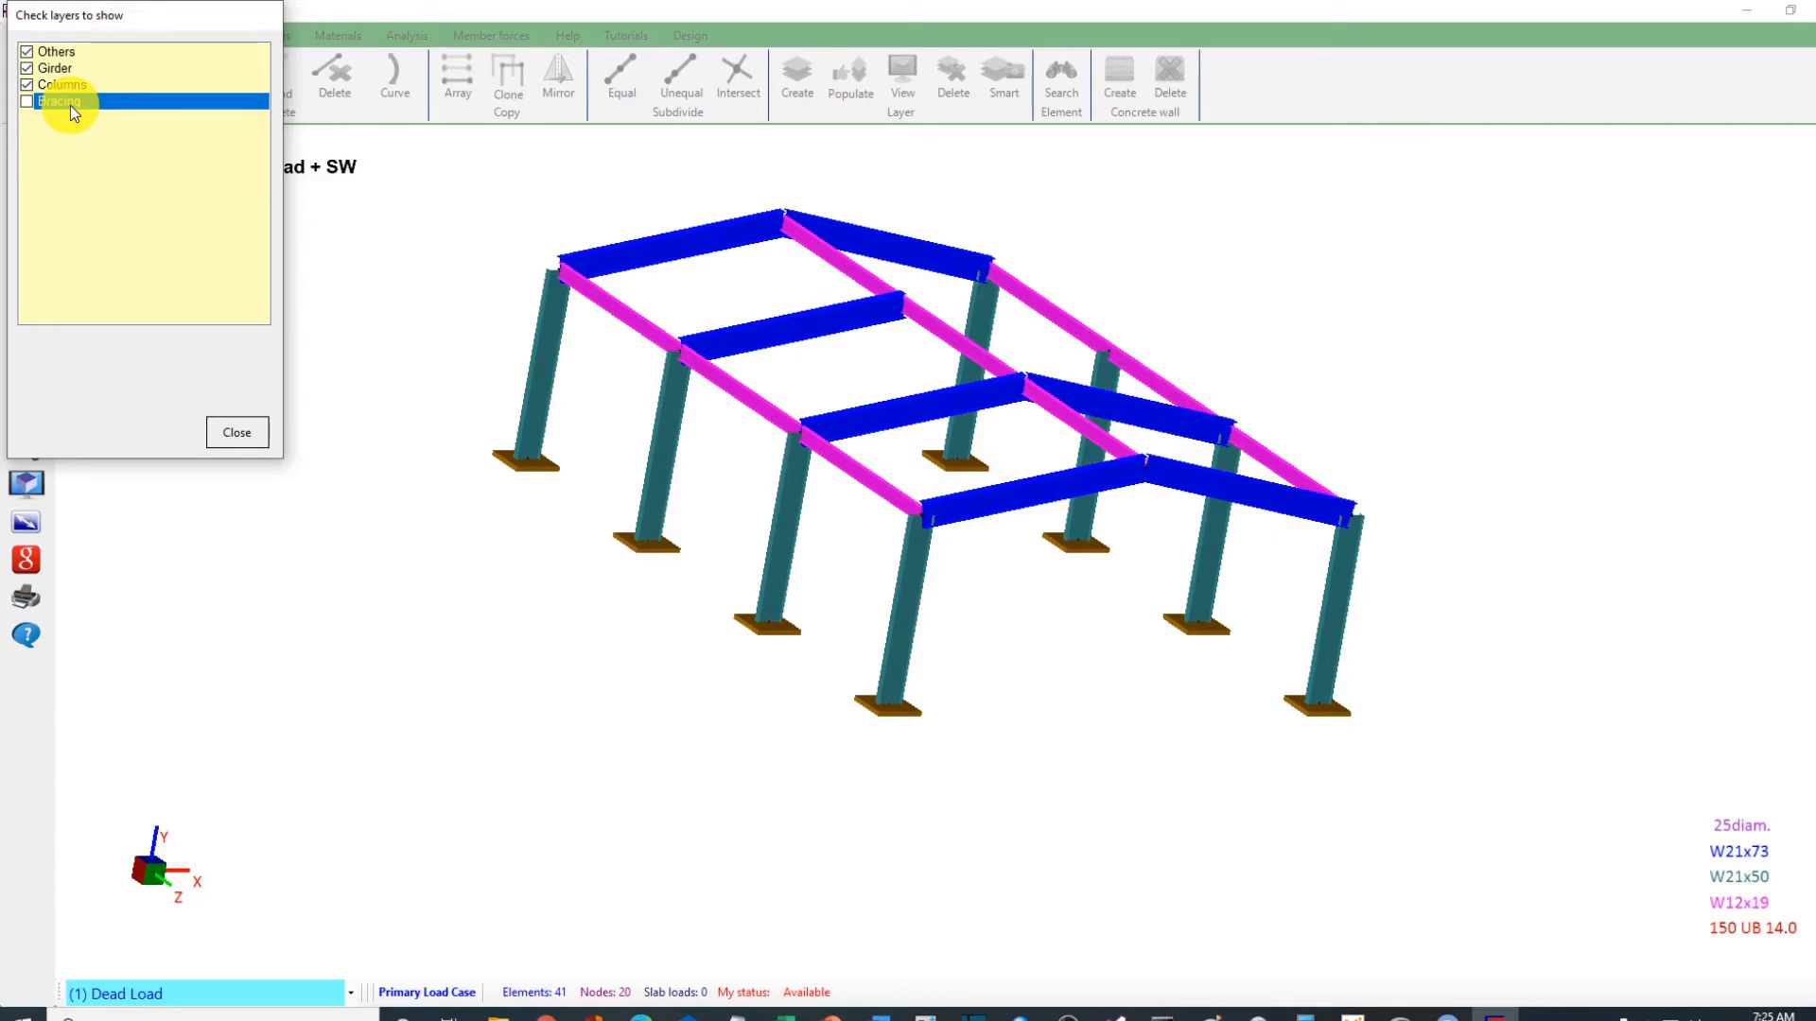
left_click(72, 108)
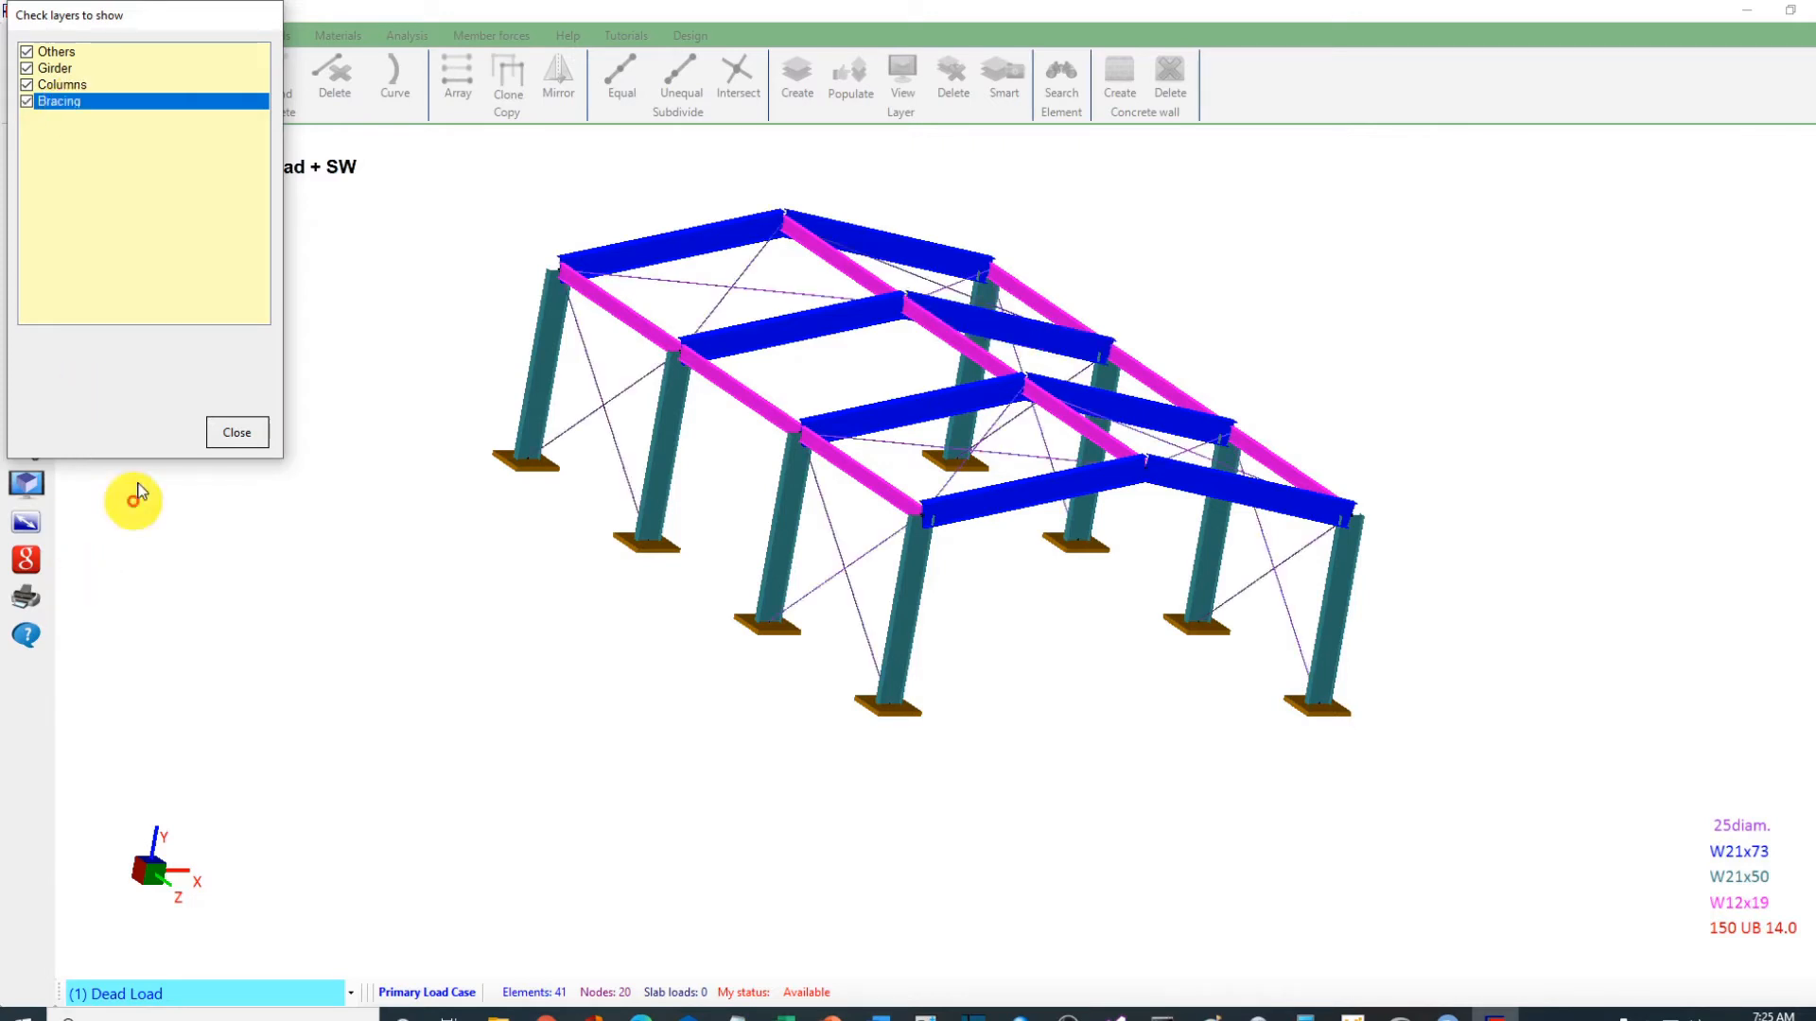
left_click(238, 432)
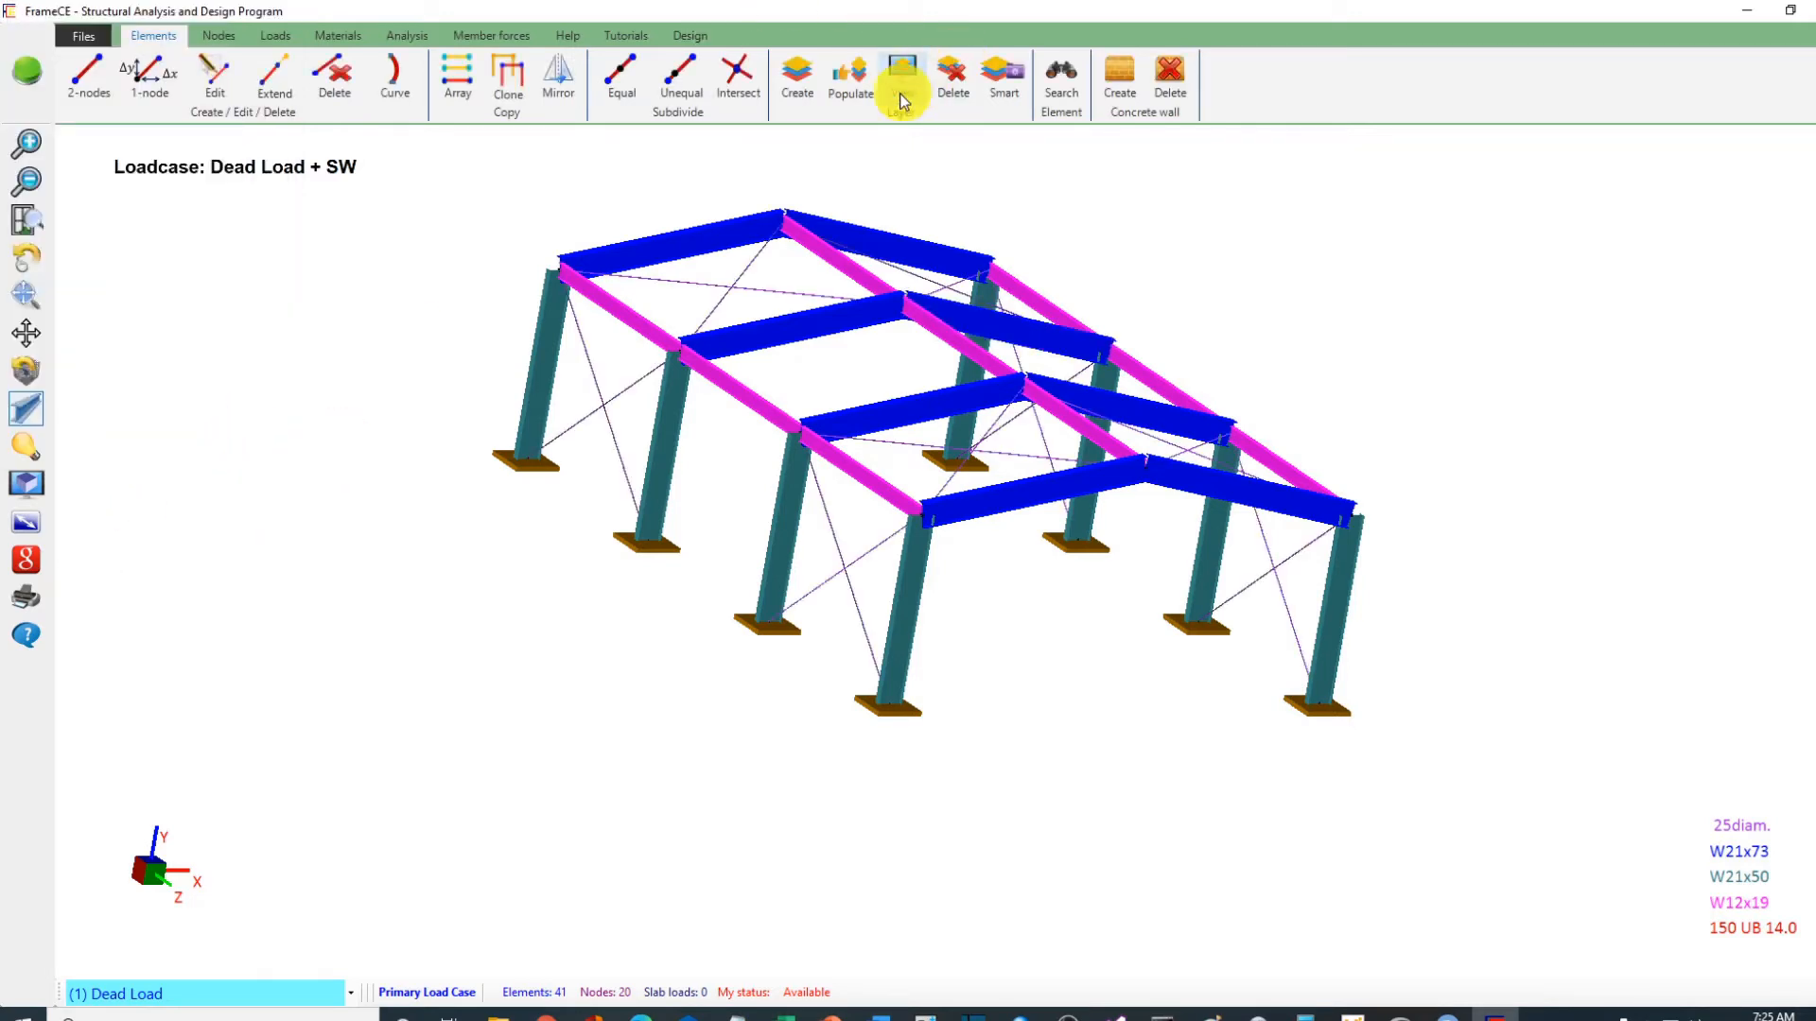
Step: Reassign the far-side sloping W21x73 rafter of the second portal frame from the back to the Girder layer
left_click(846, 76)
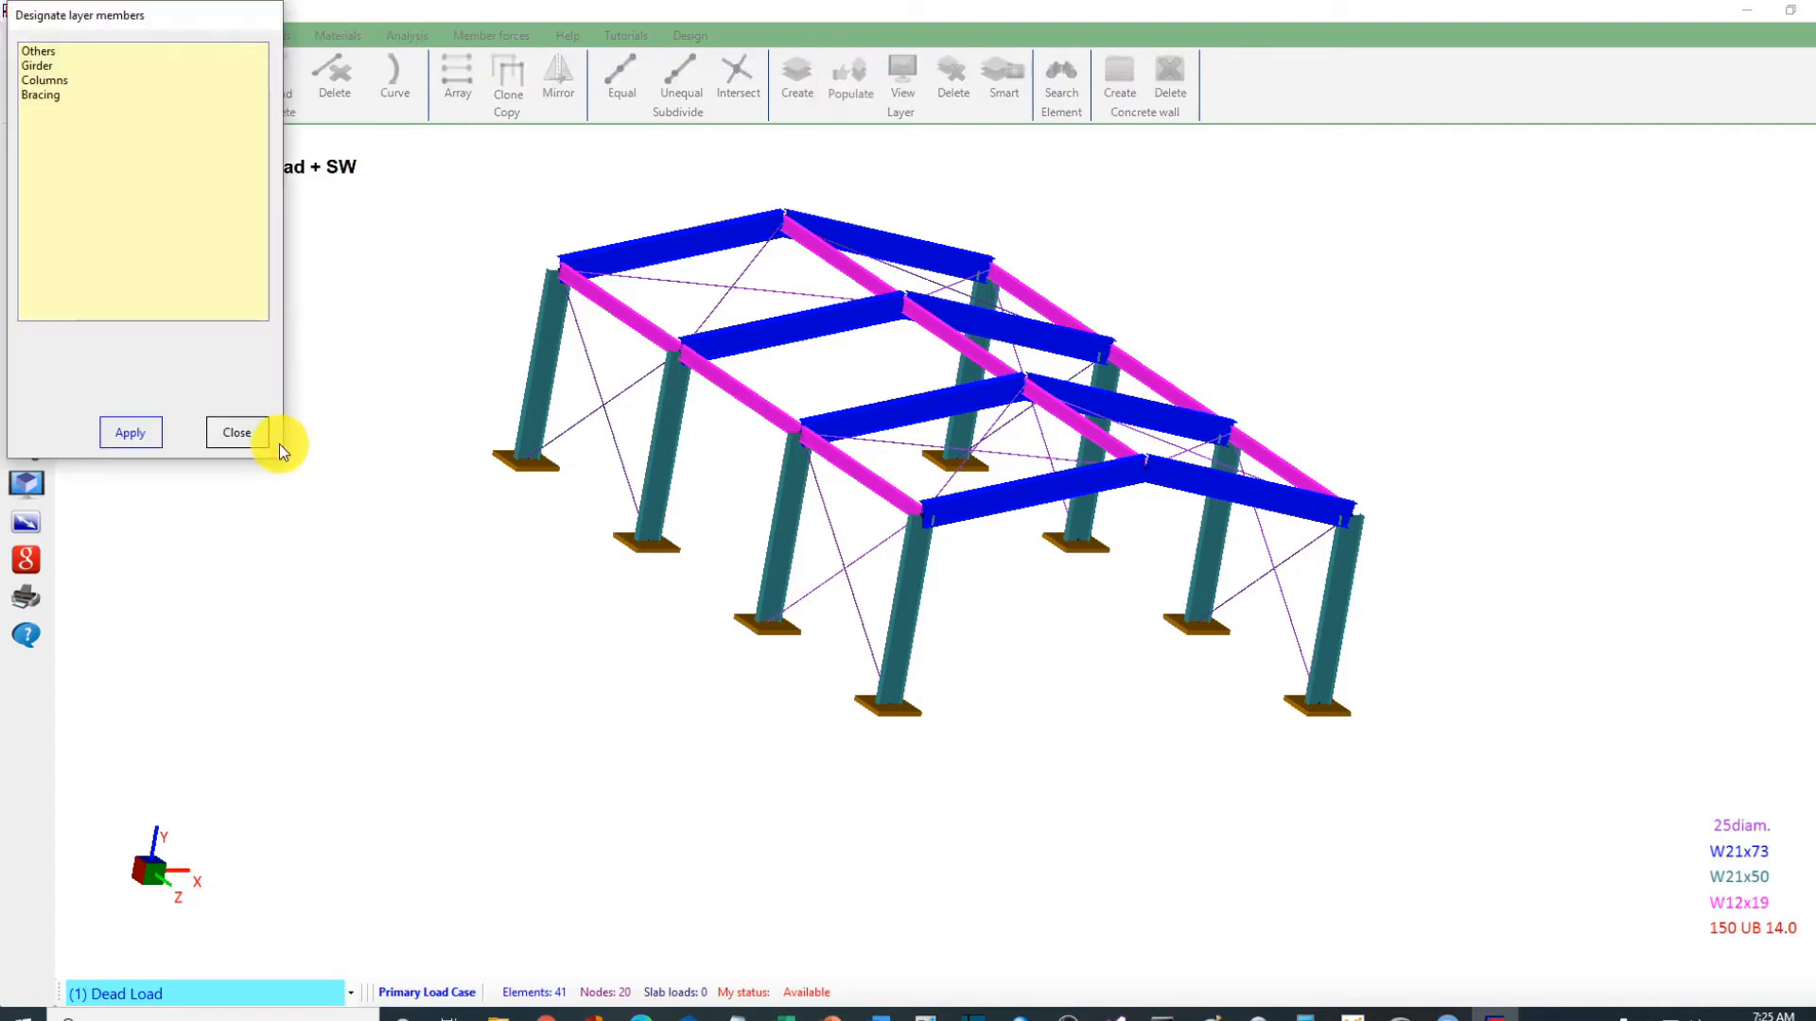
left_click(52, 66)
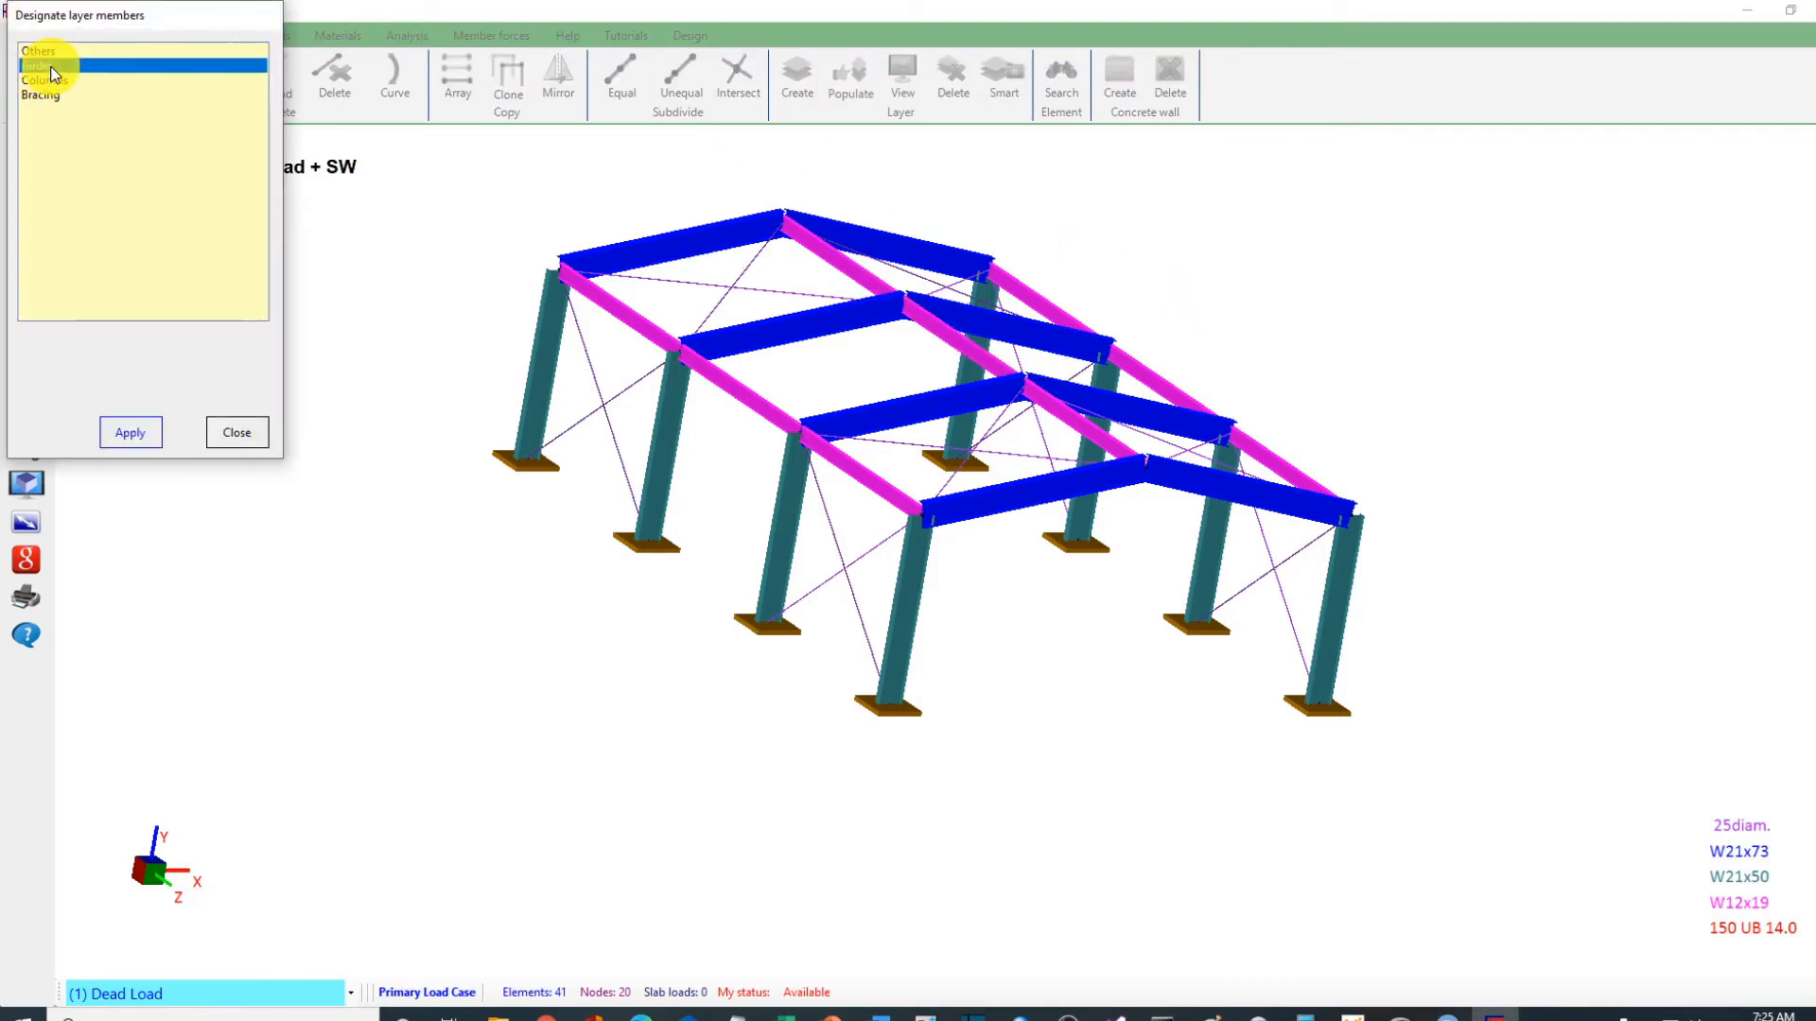
left_click(1057, 350)
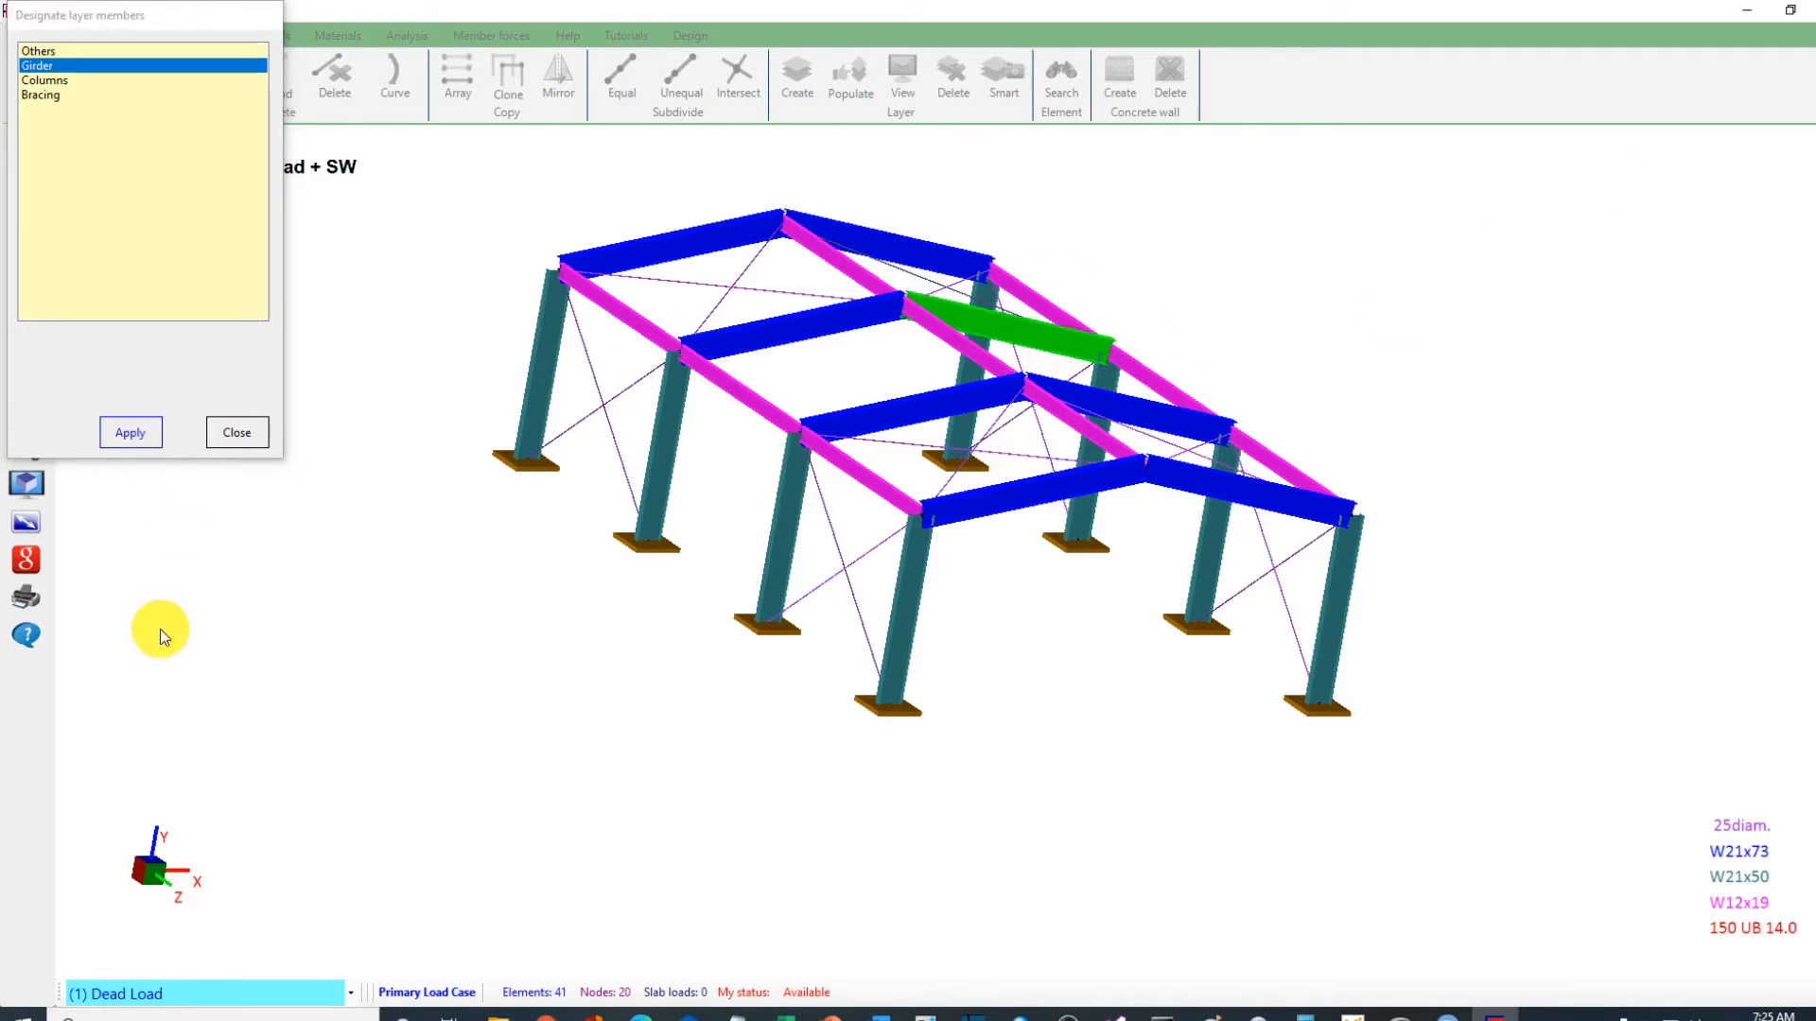
left_click(131, 432)
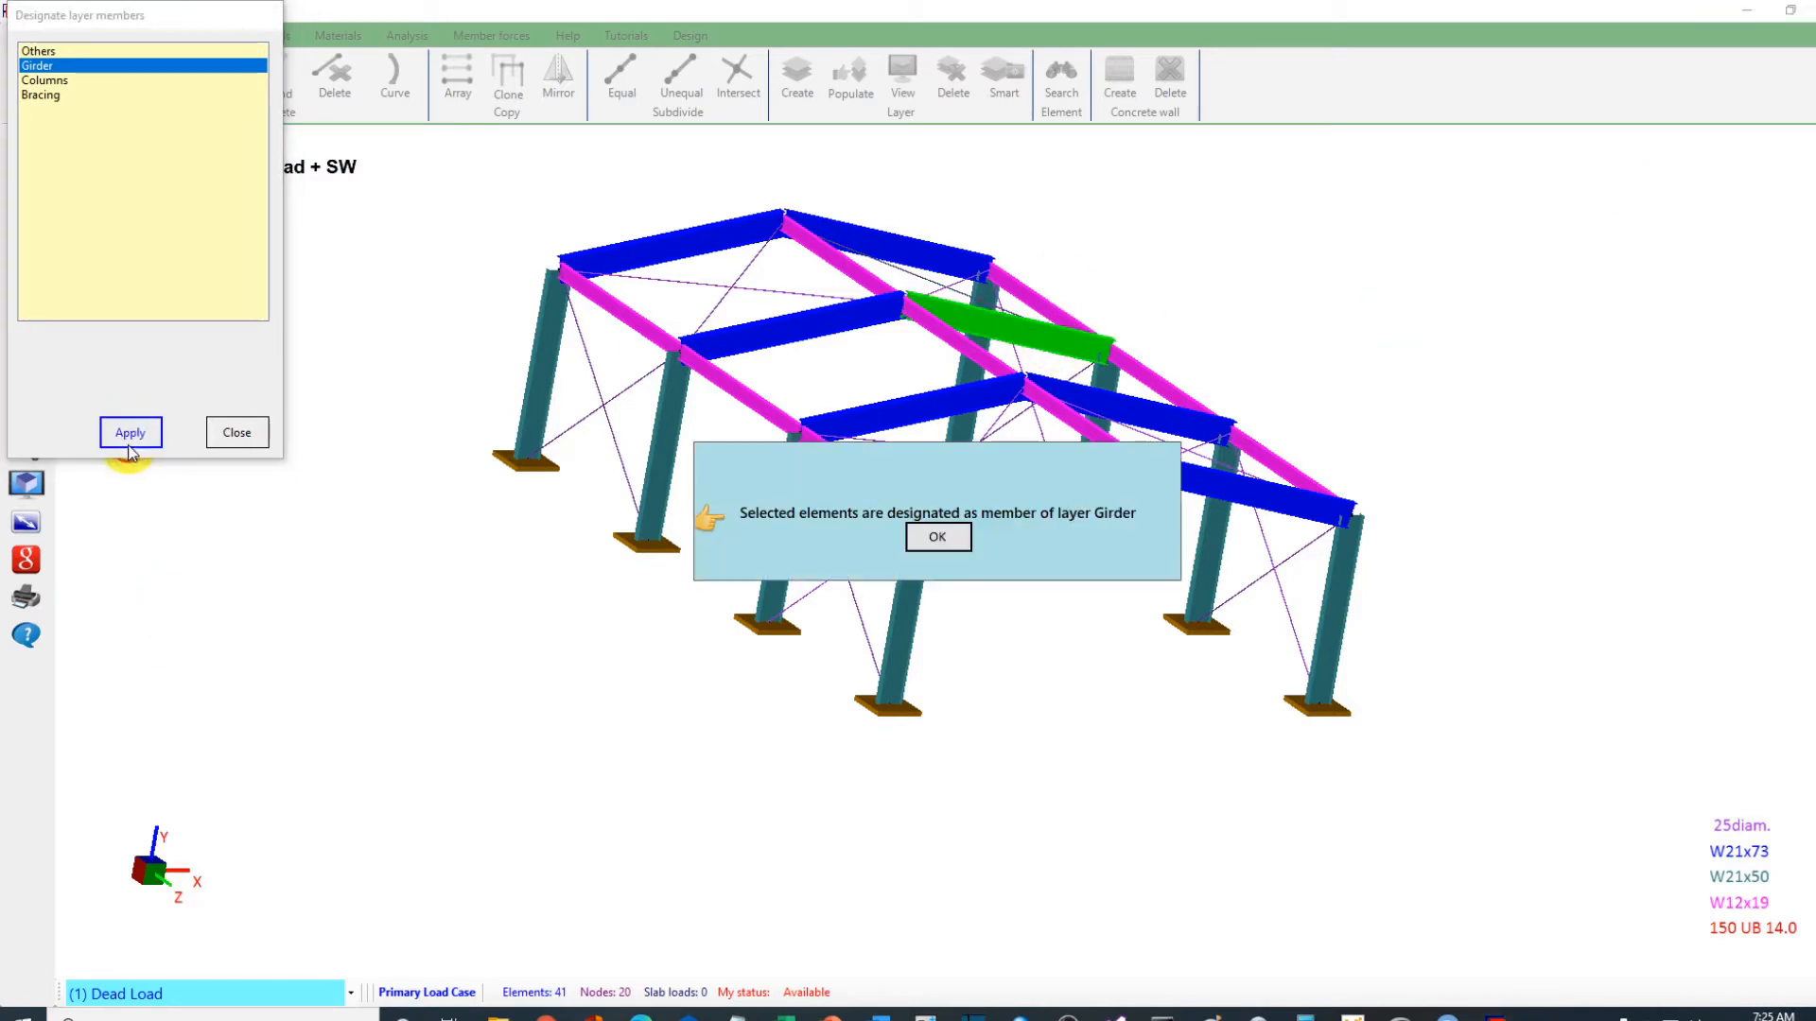
left_click(933, 542)
left_click(244, 433)
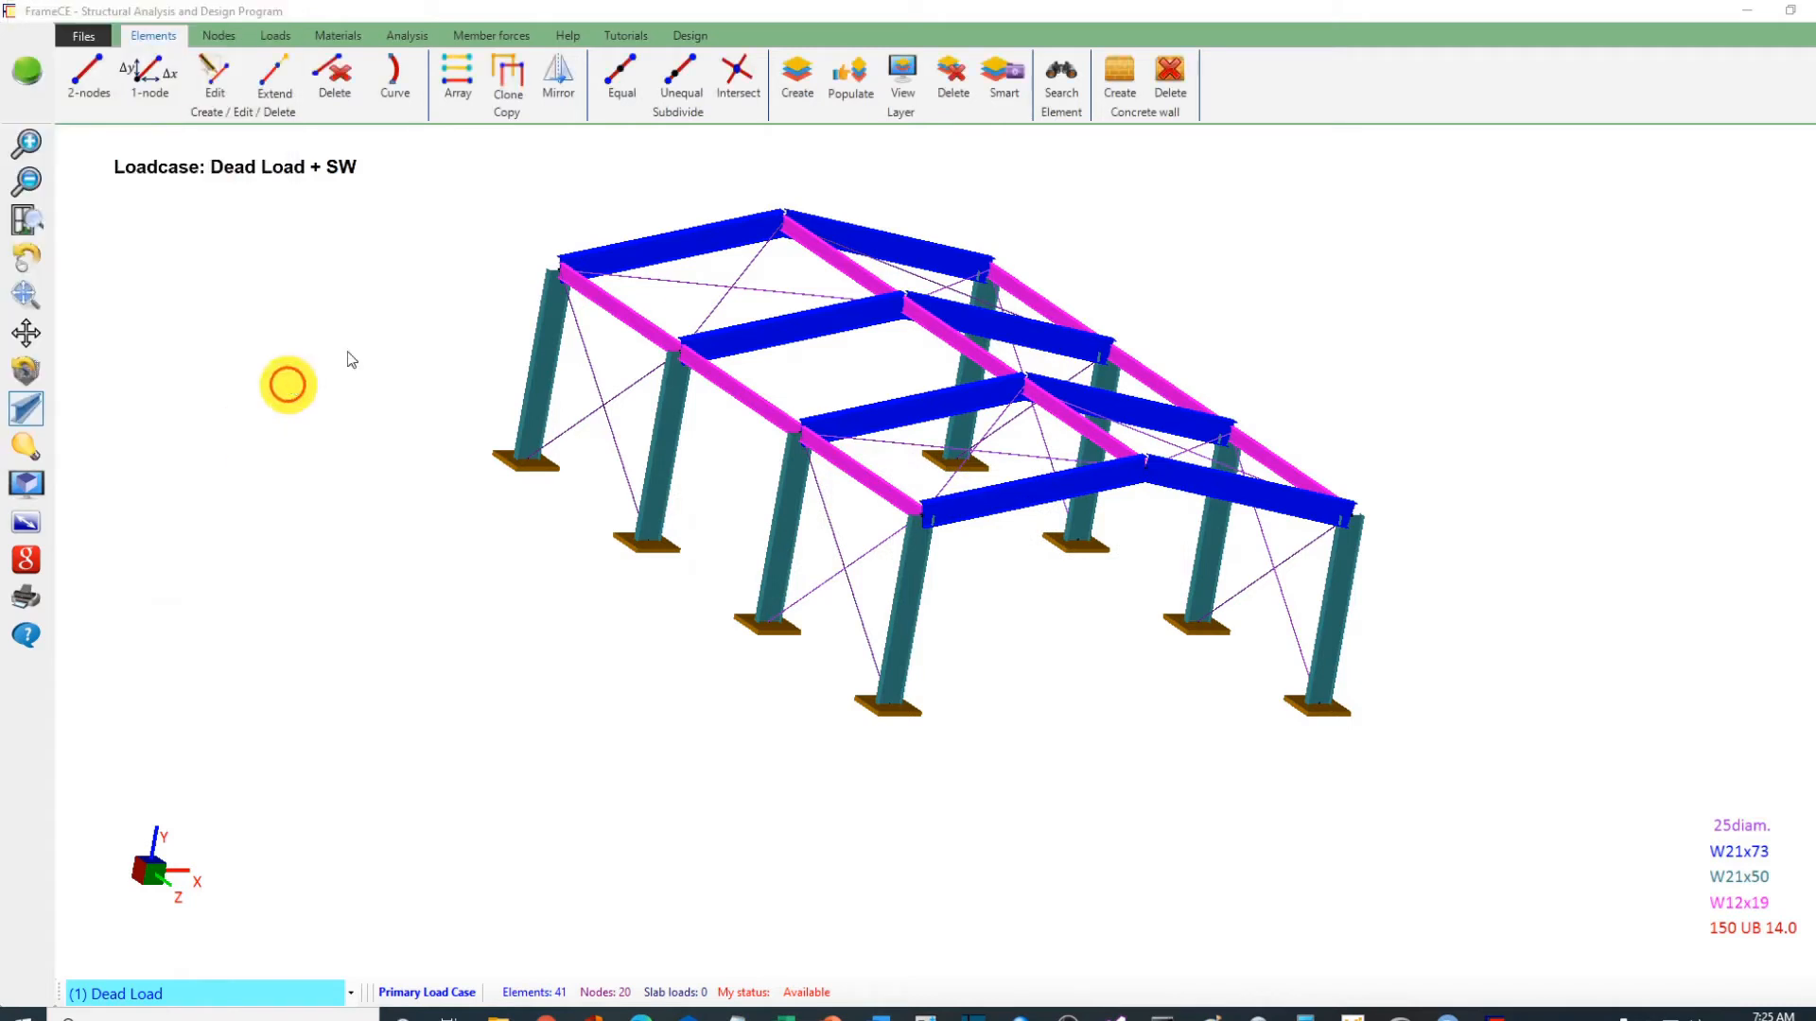
Step: Hide the Others, Columns and Bracing layers so that only the Girder layer is displayed
left_click(916, 74)
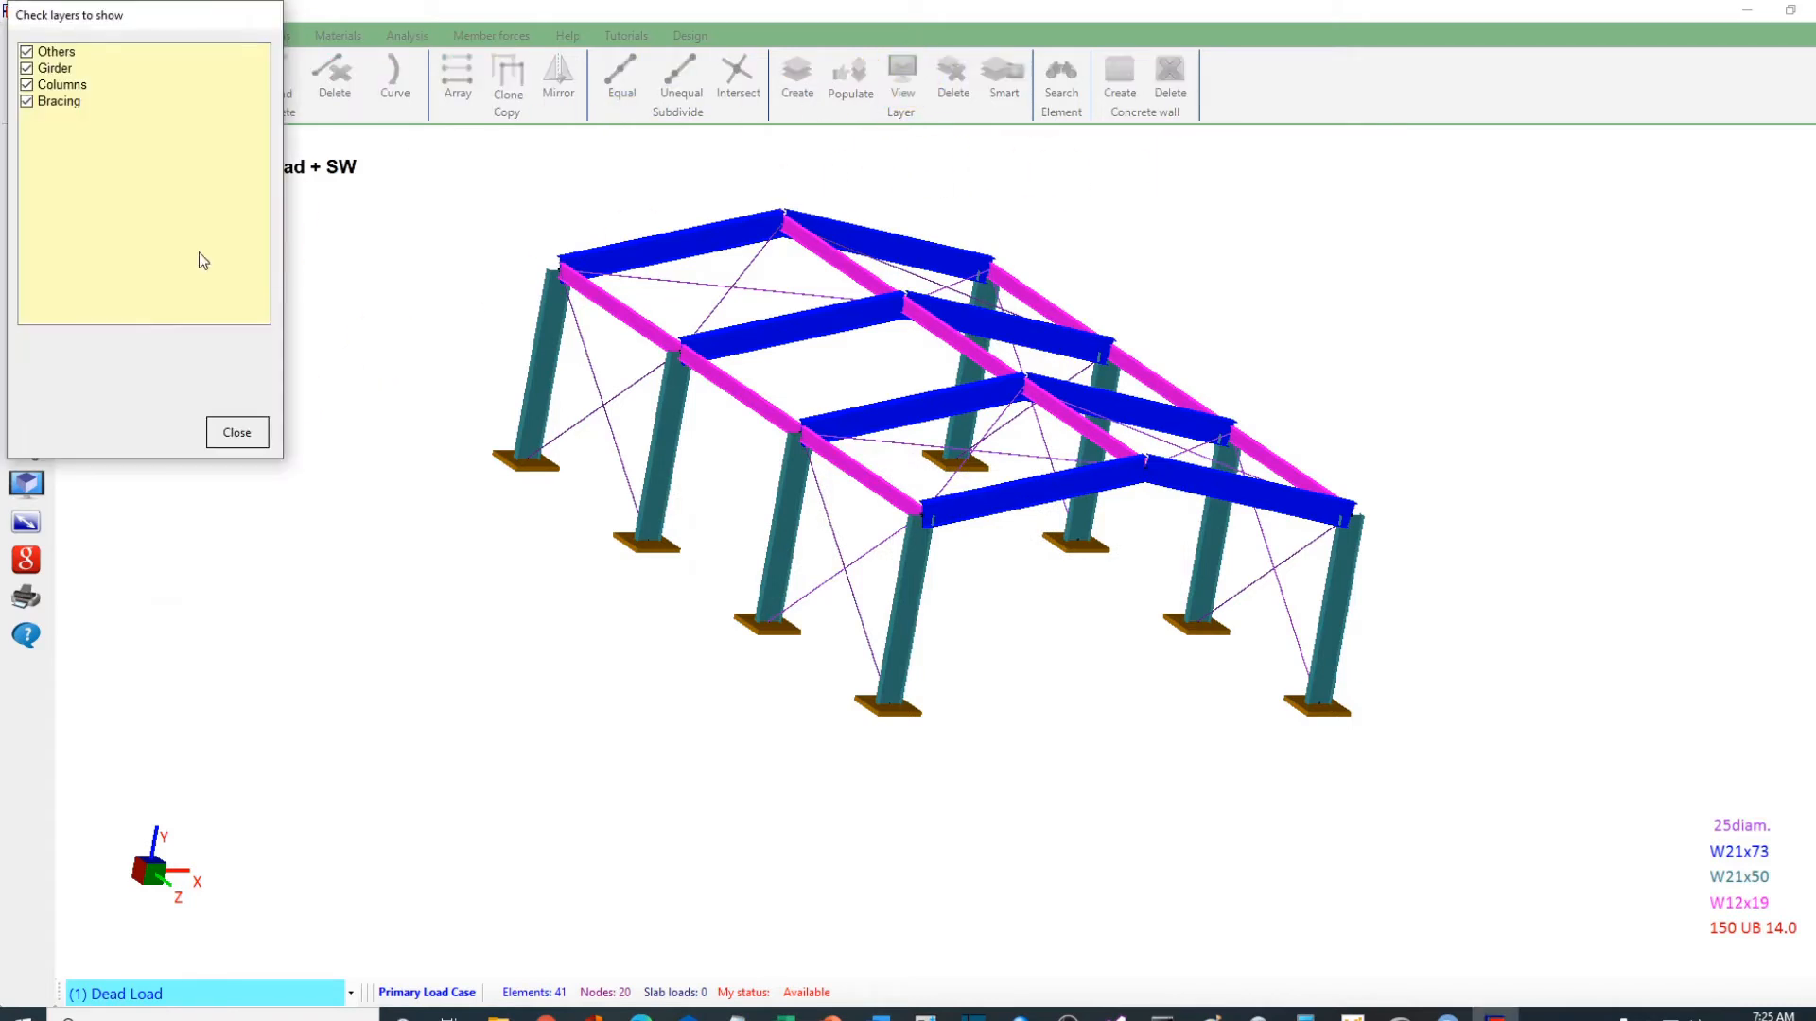
left_click(40, 106)
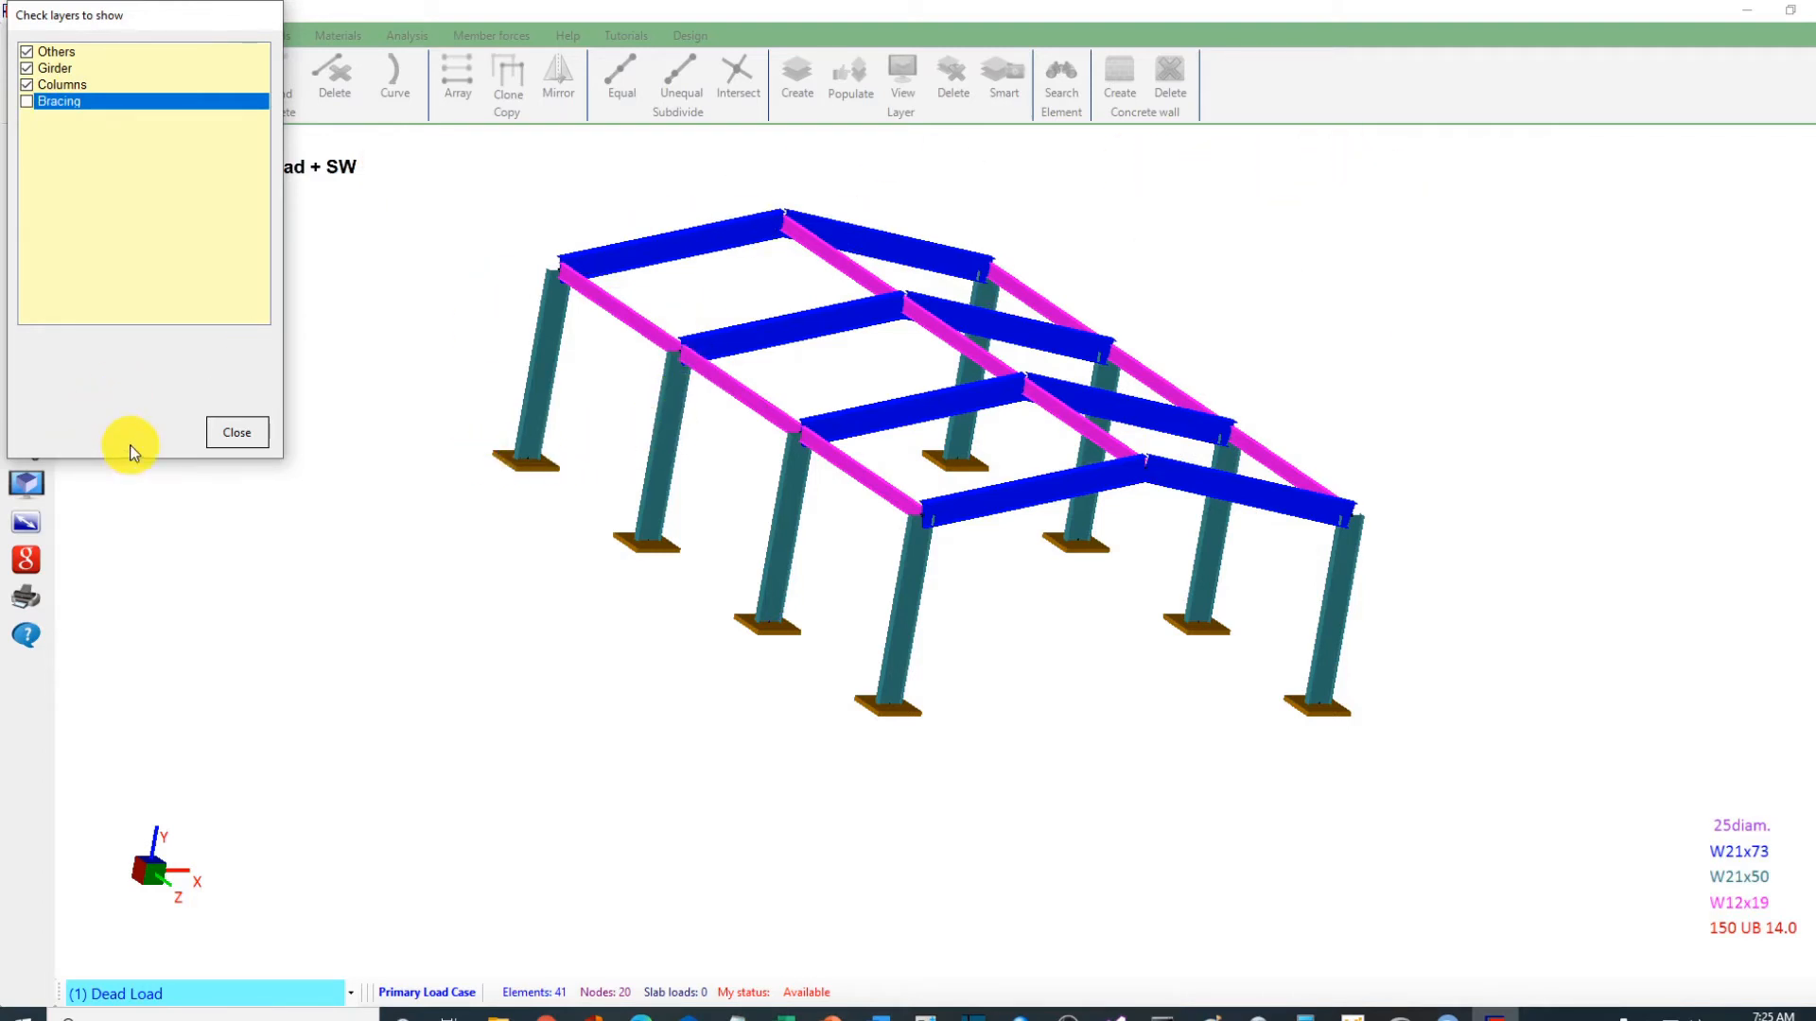
left_click(55, 52)
left_click(55, 68)
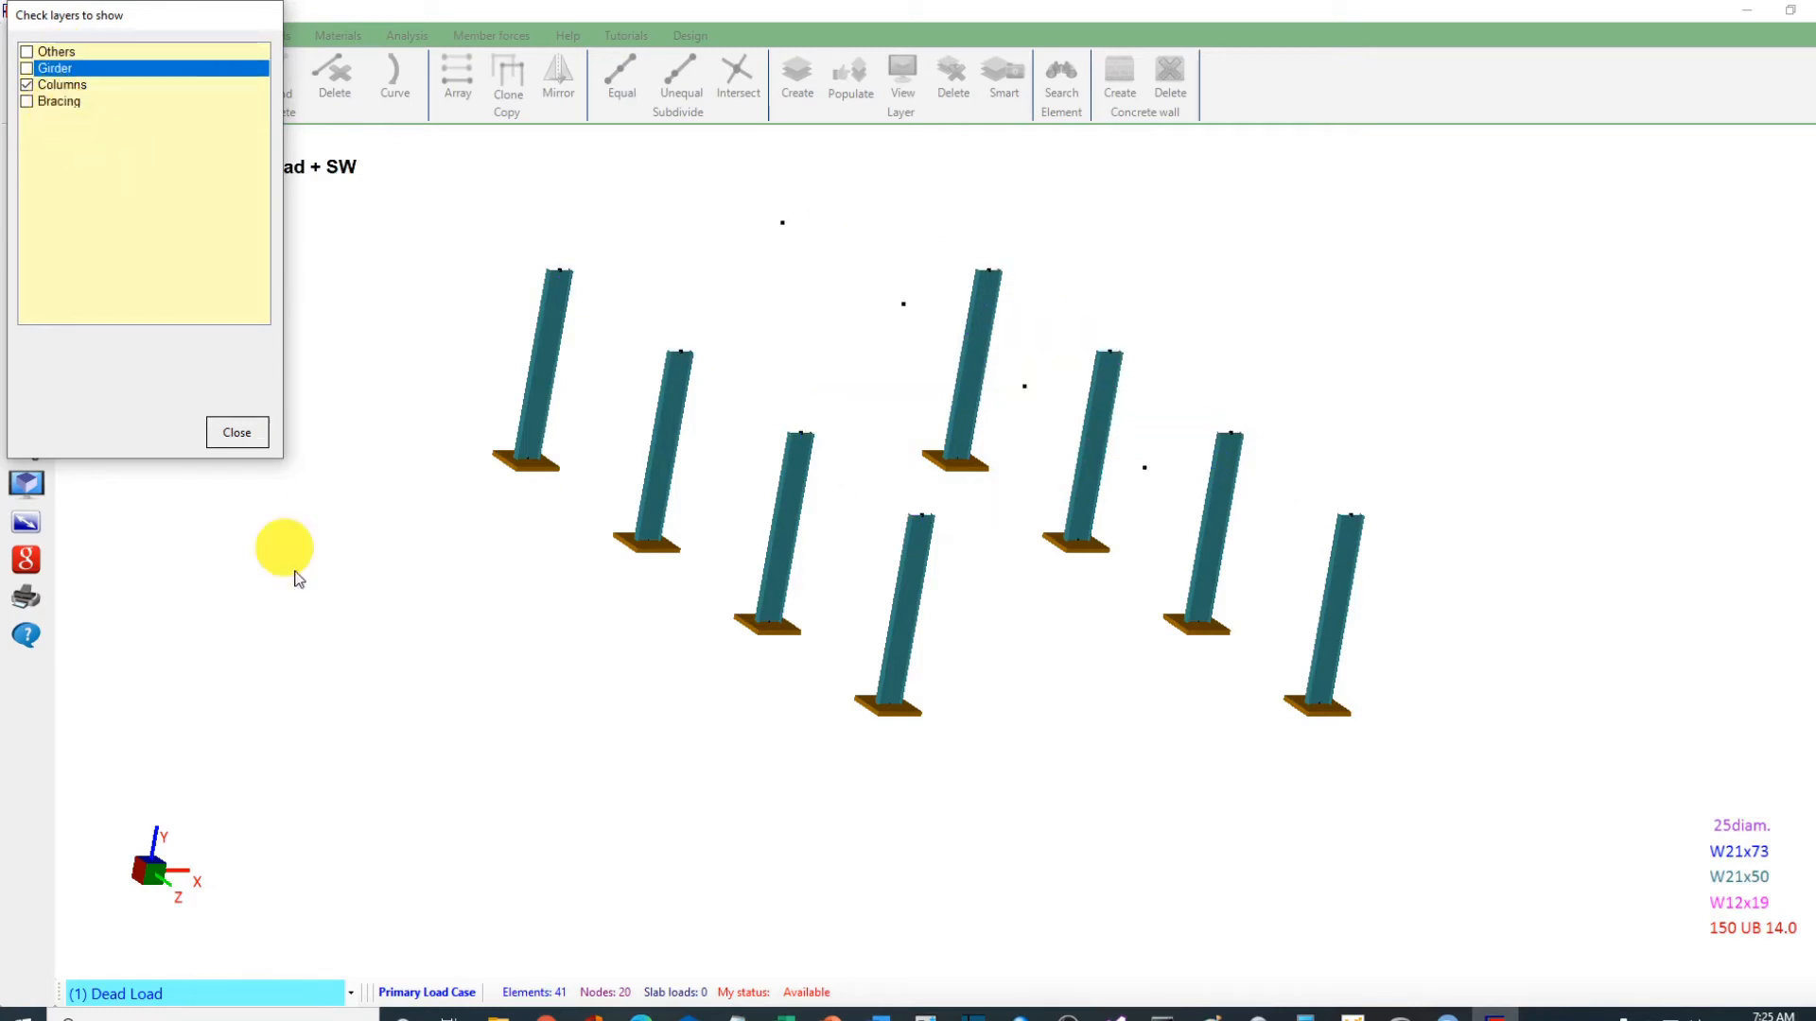
left_click(65, 72)
left_click(65, 84)
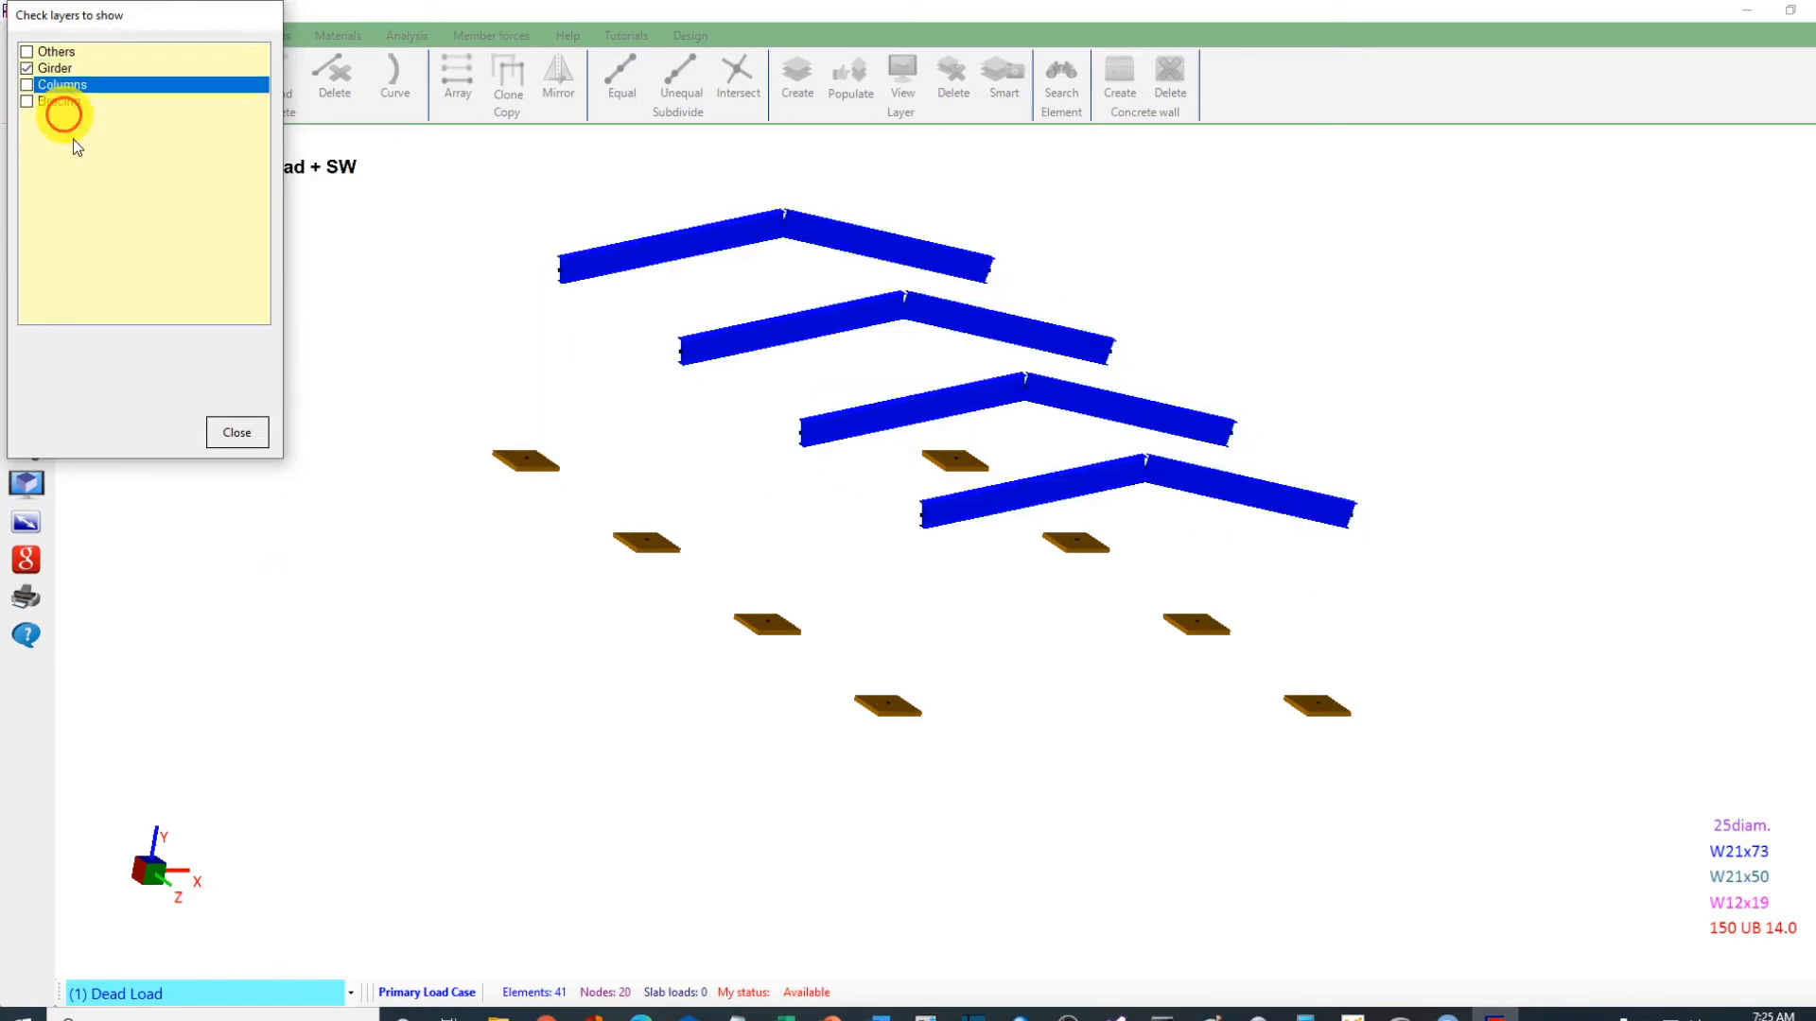
left_click(238, 433)
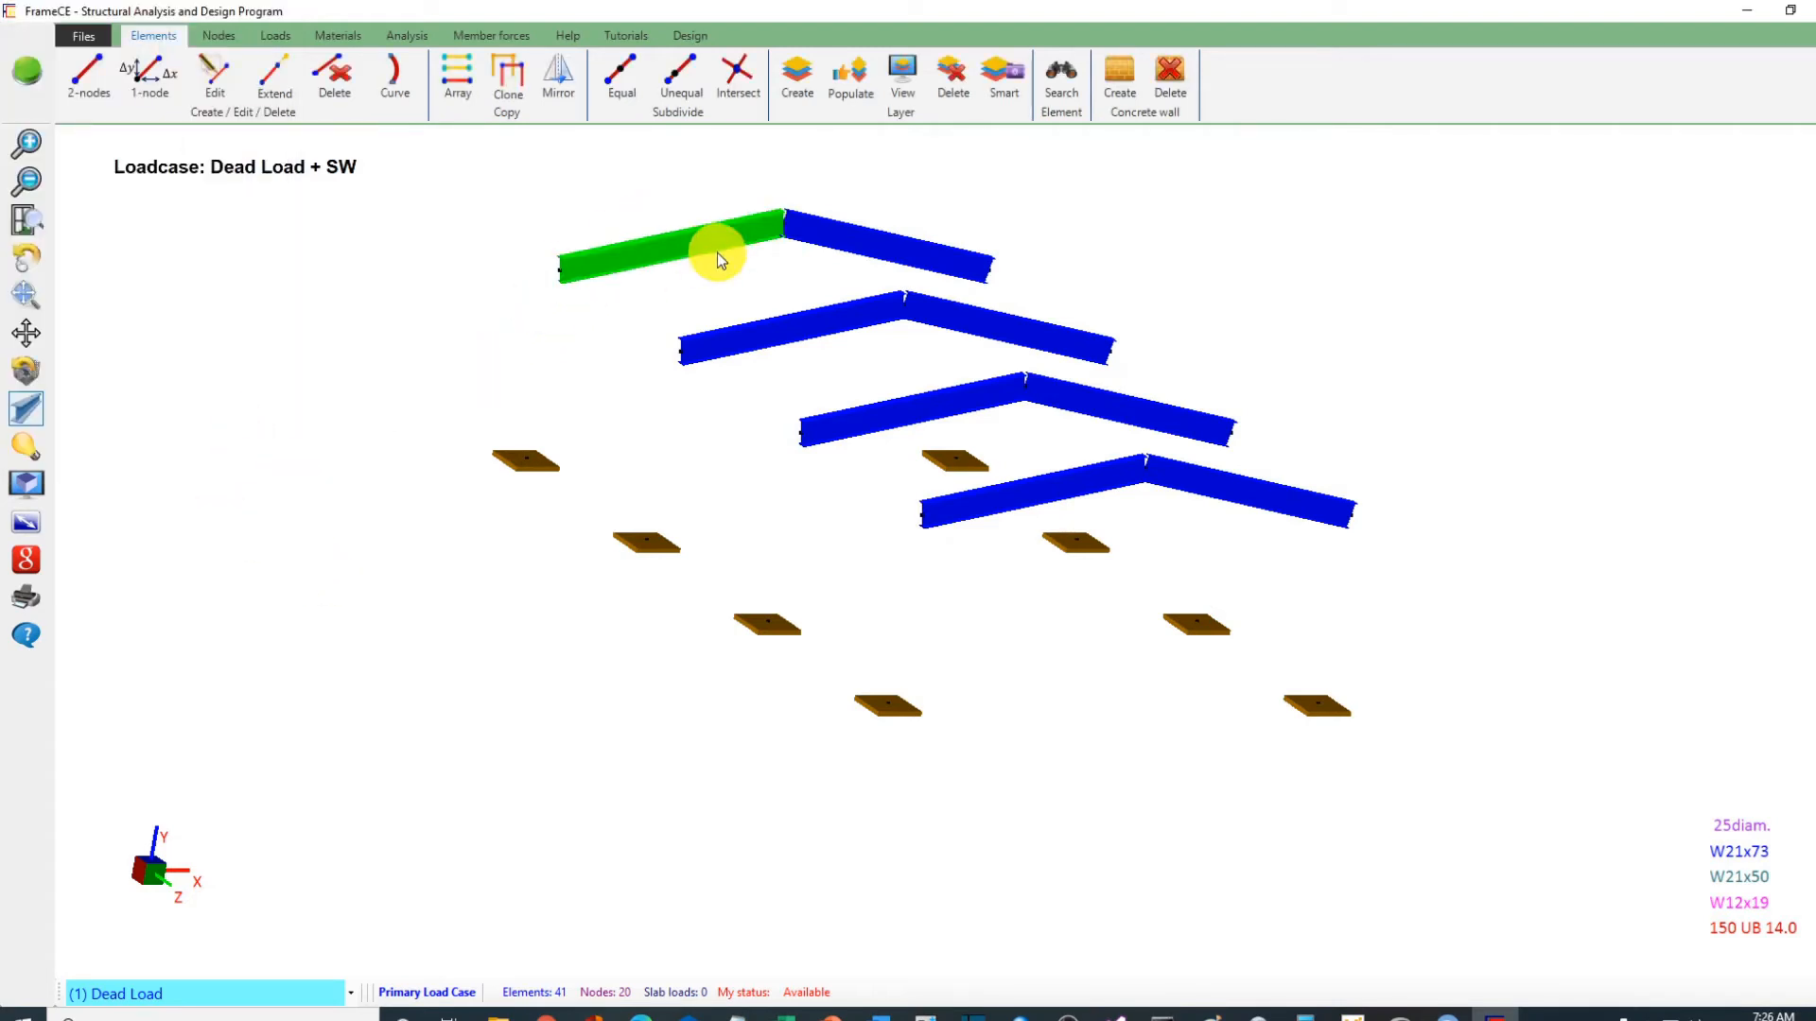
Step: Switch off 3D rendering and apply a global Y-axis distributed load of -25 kN/m to all eight girders in the Dead Load case
left_click(25, 409)
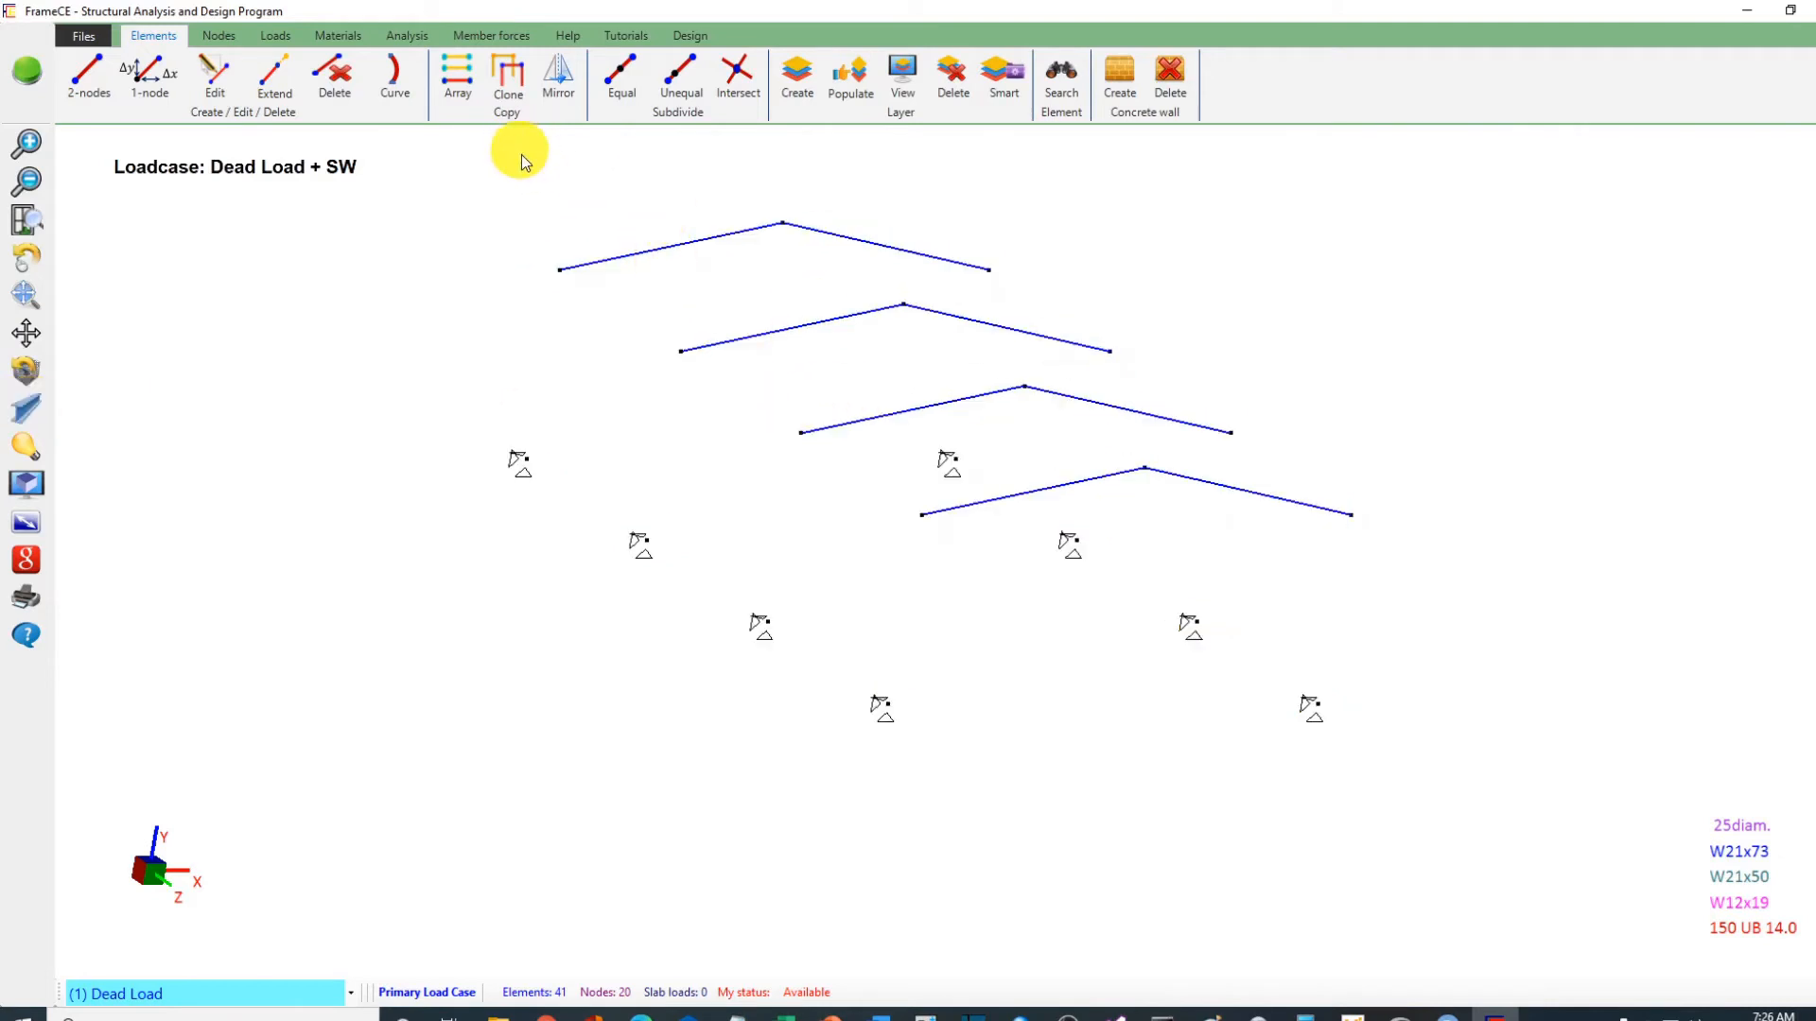
left_click_drag(527, 195, 1518, 629)
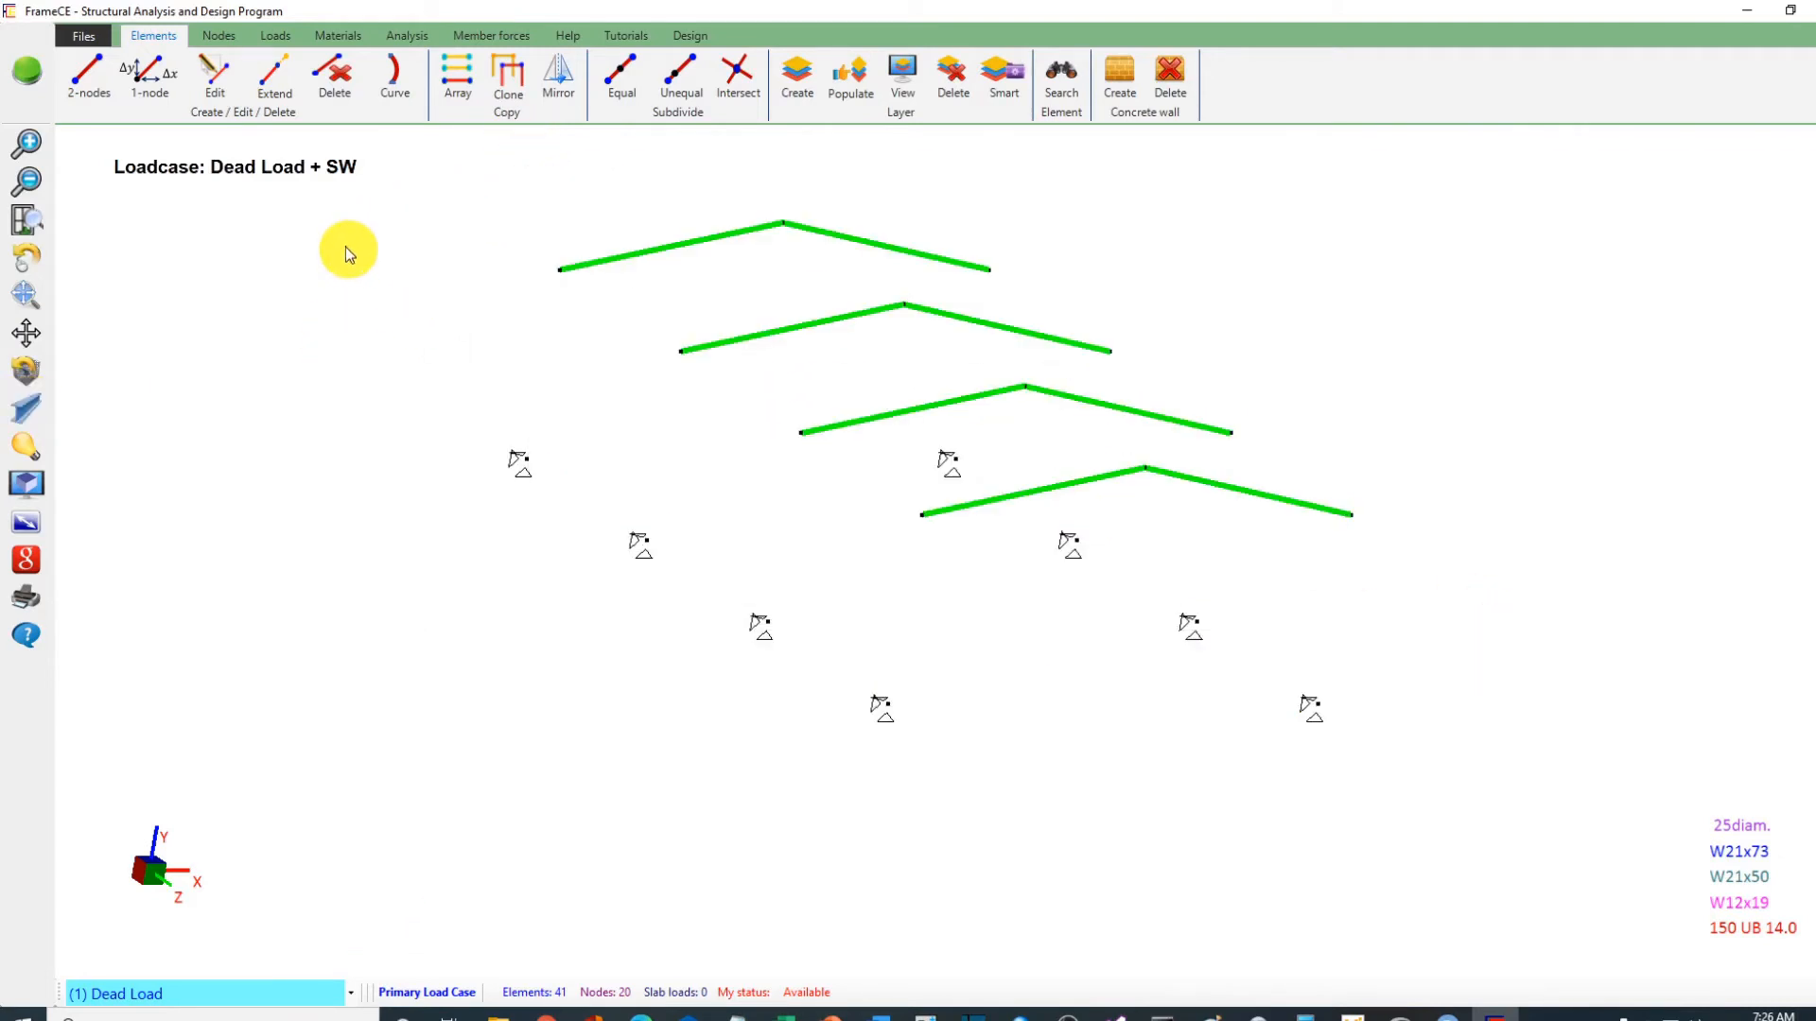
right_click(290, 224)
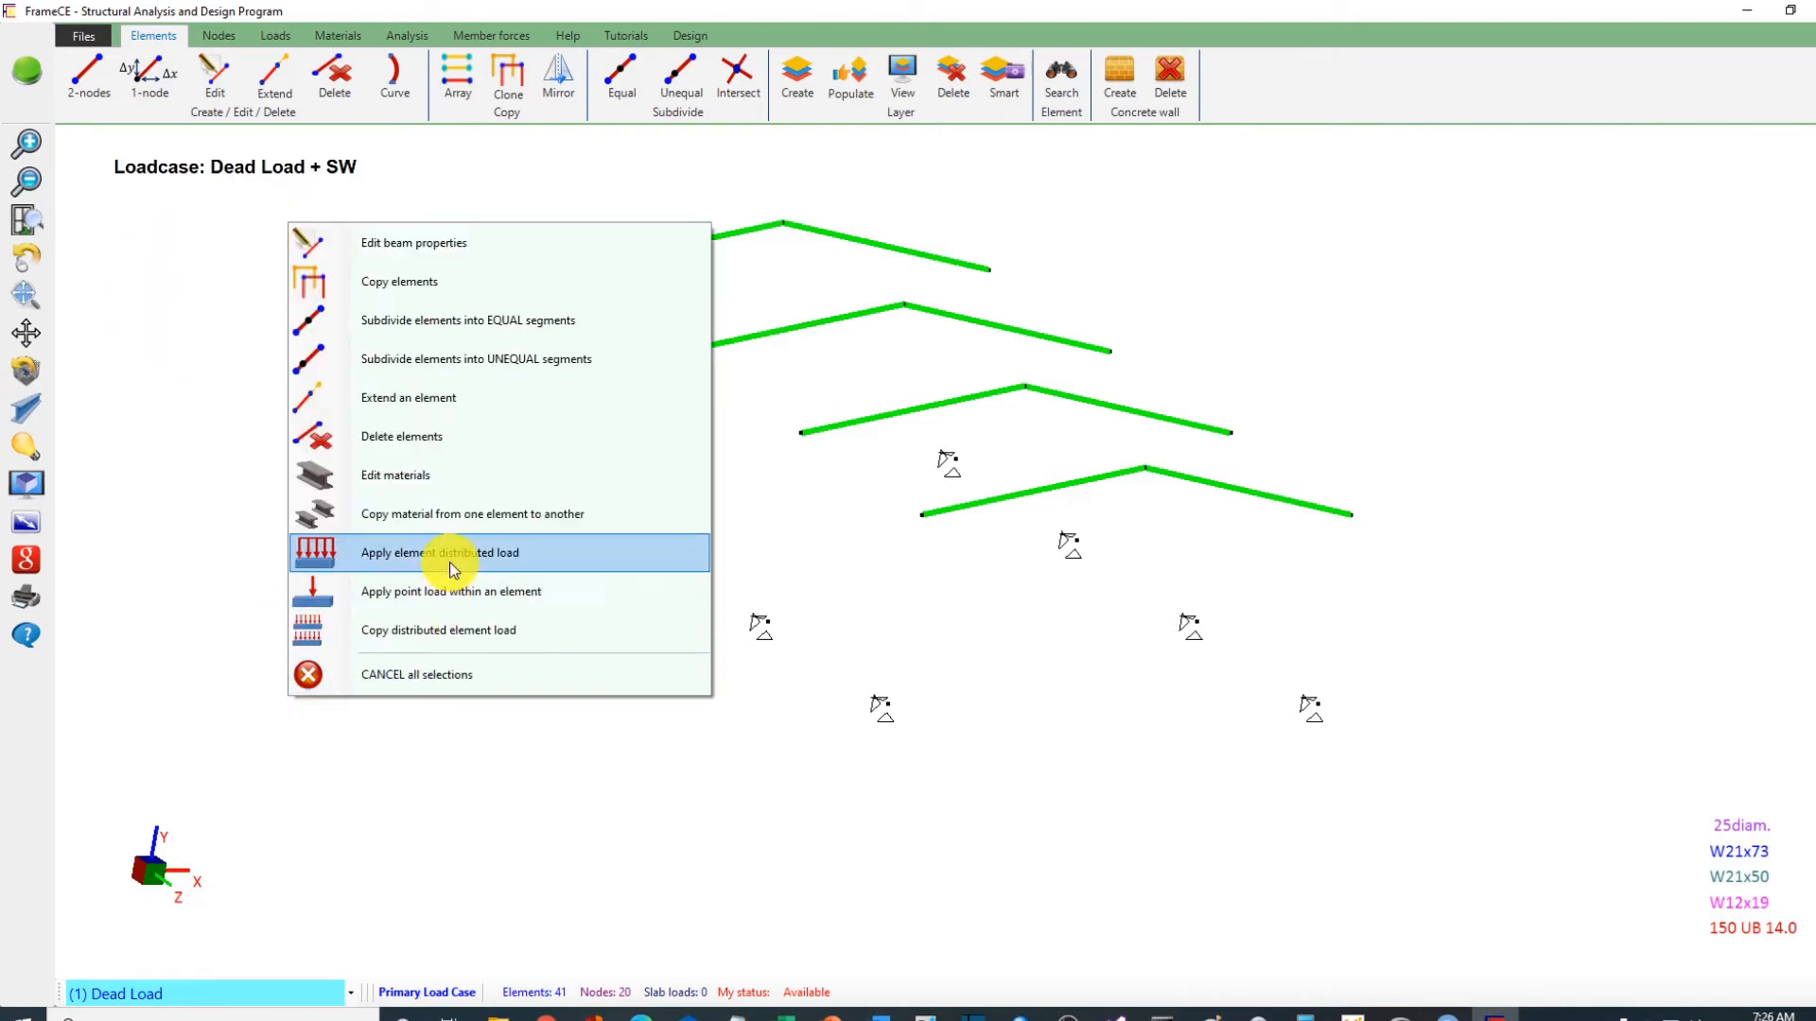
left_click(450, 562)
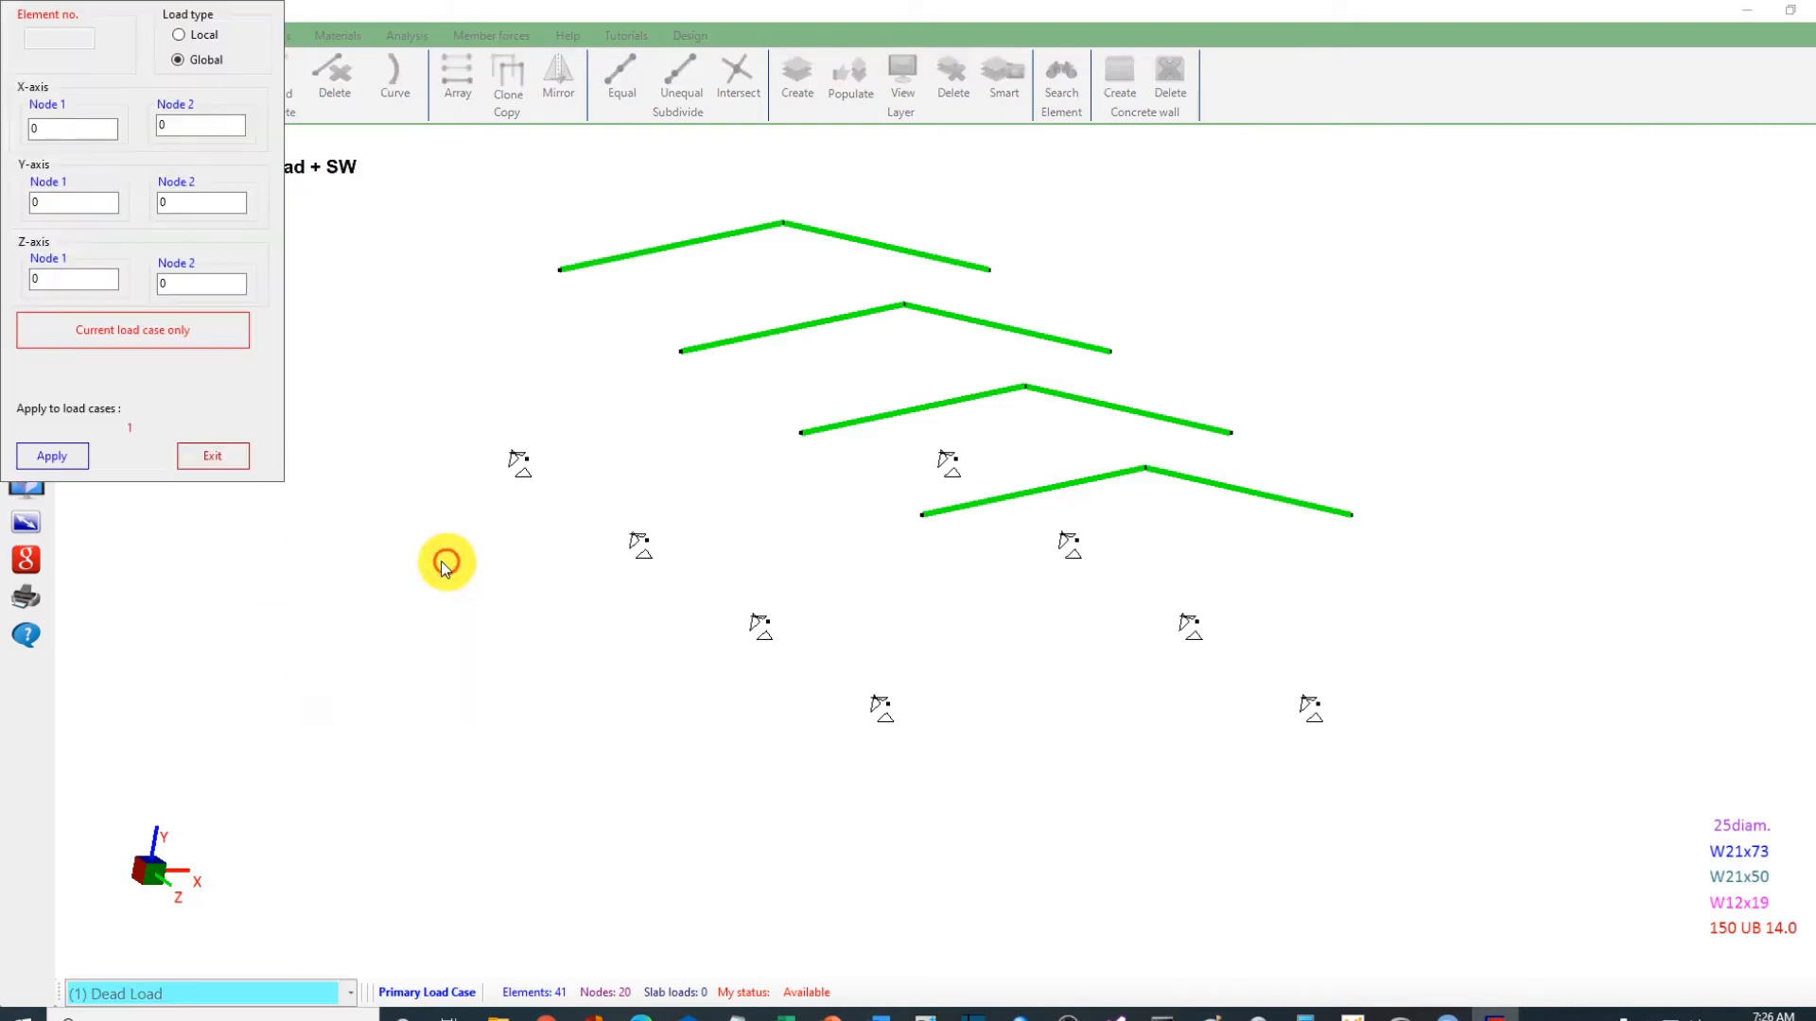
double_click(60, 202)
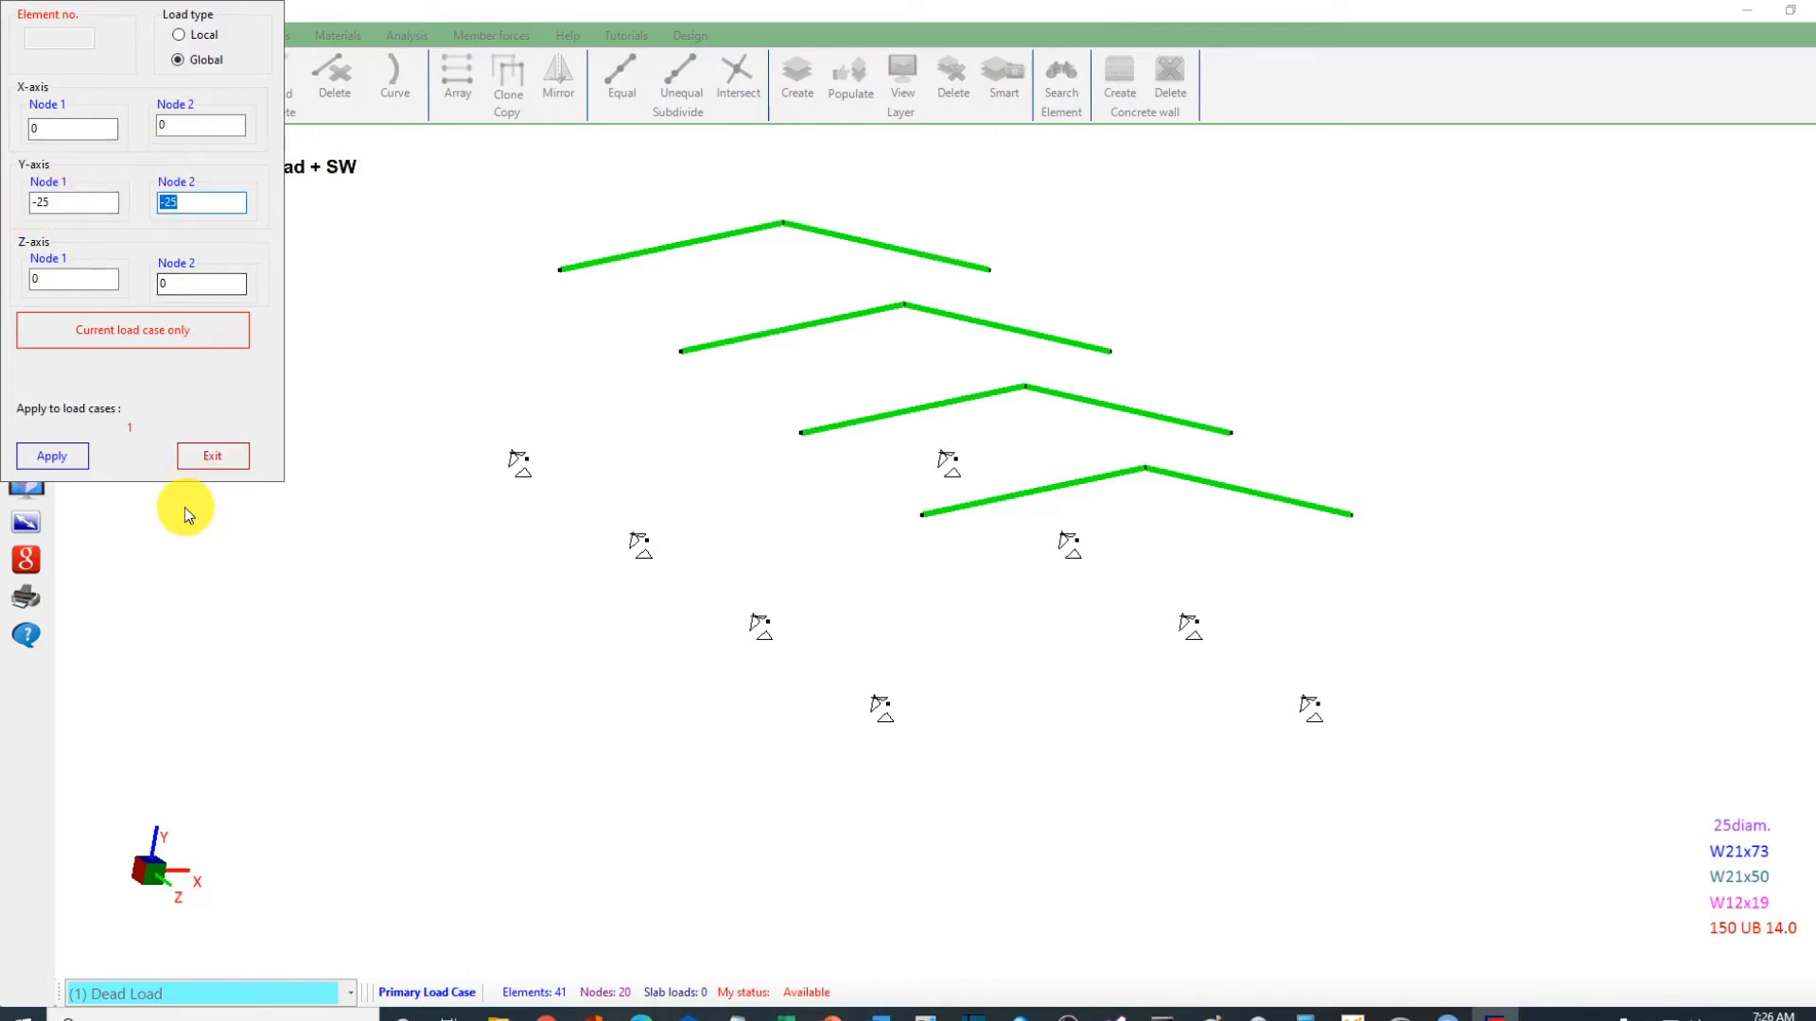
left_click(74, 458)
left_click(204, 455)
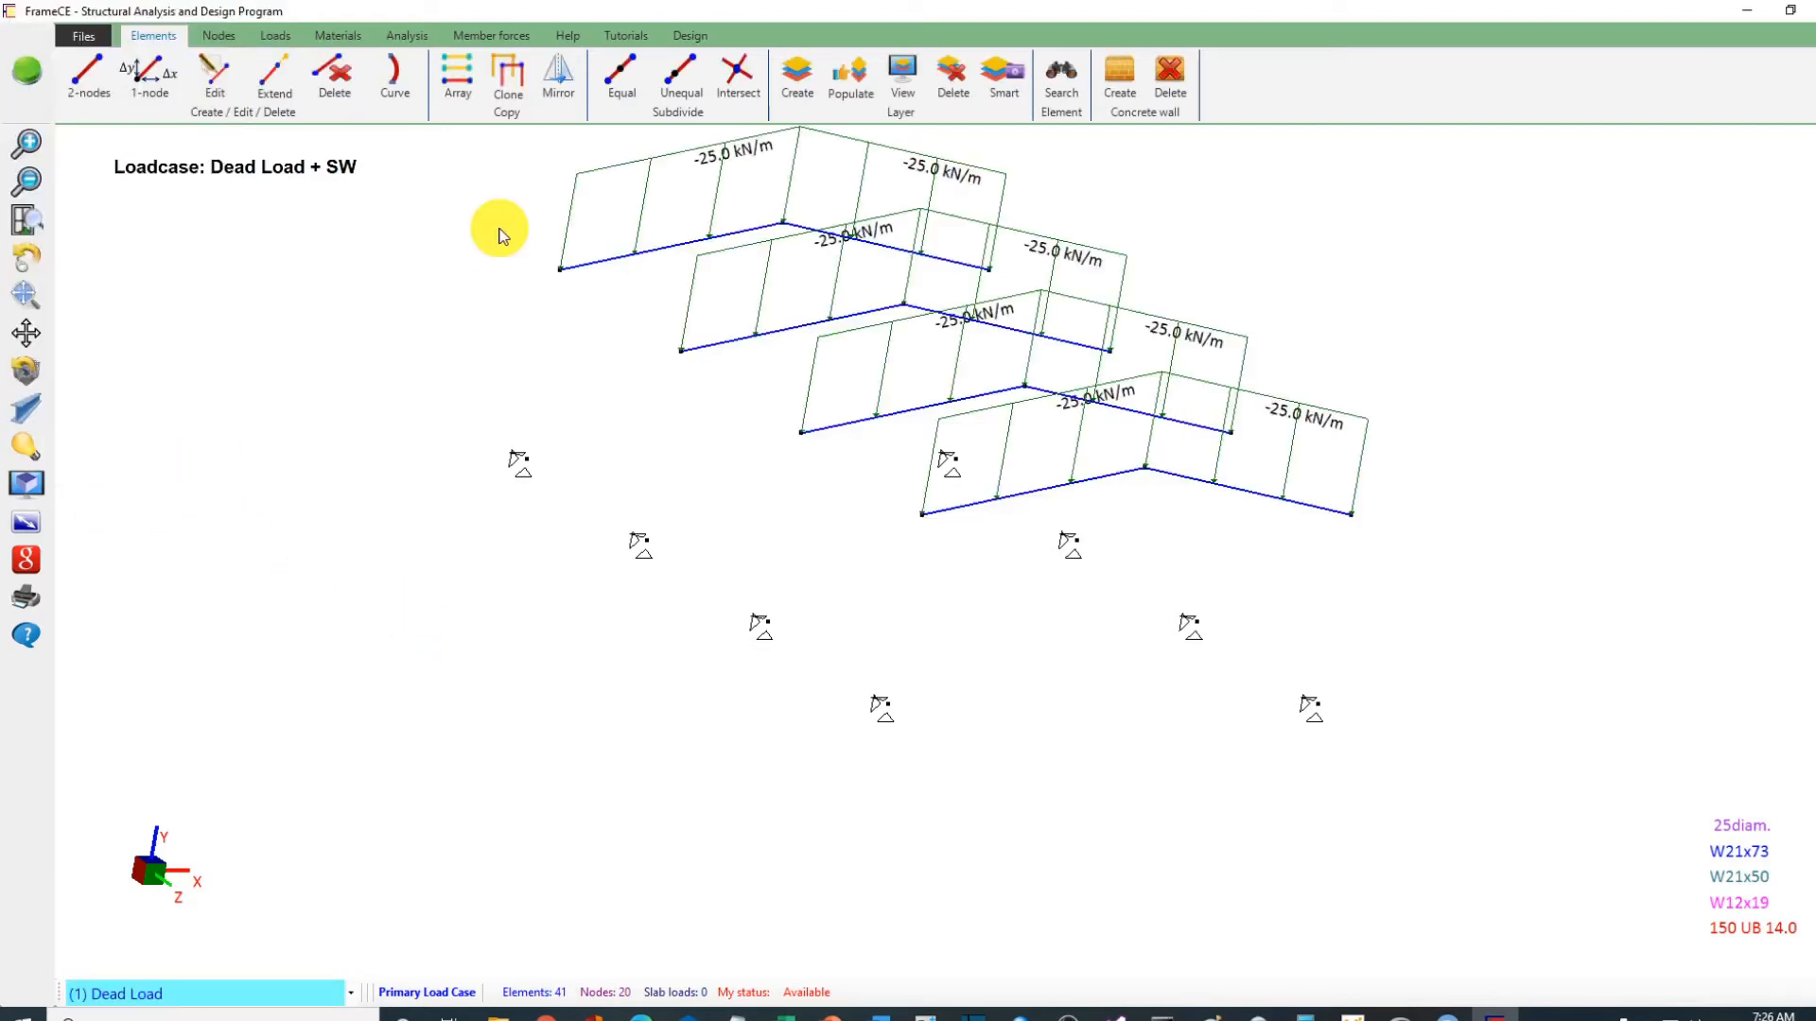
Step: Reduce the graphic scale of the element loads so the girder load diagrams are drawn smaller
left_click(275, 35)
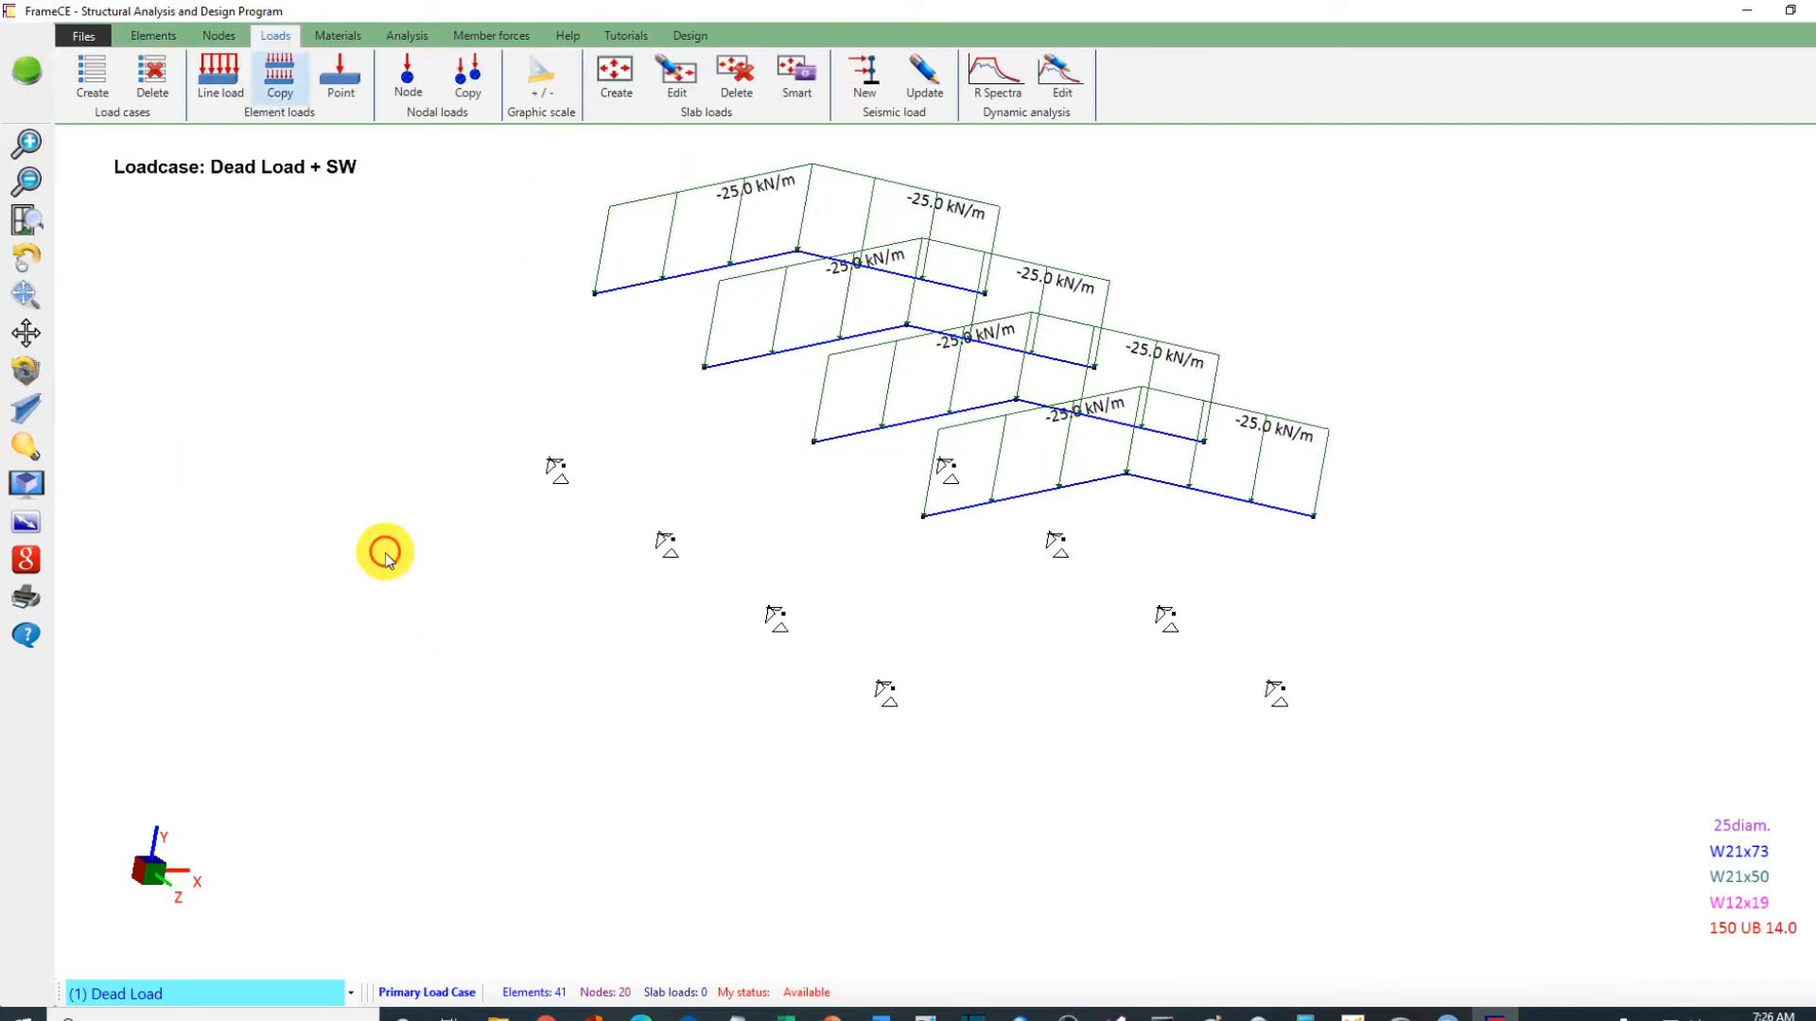
left_click(539, 85)
left_click(345, 87)
left_click(344, 87)
left_click(344, 87)
left_click(344, 87)
left_click(344, 87)
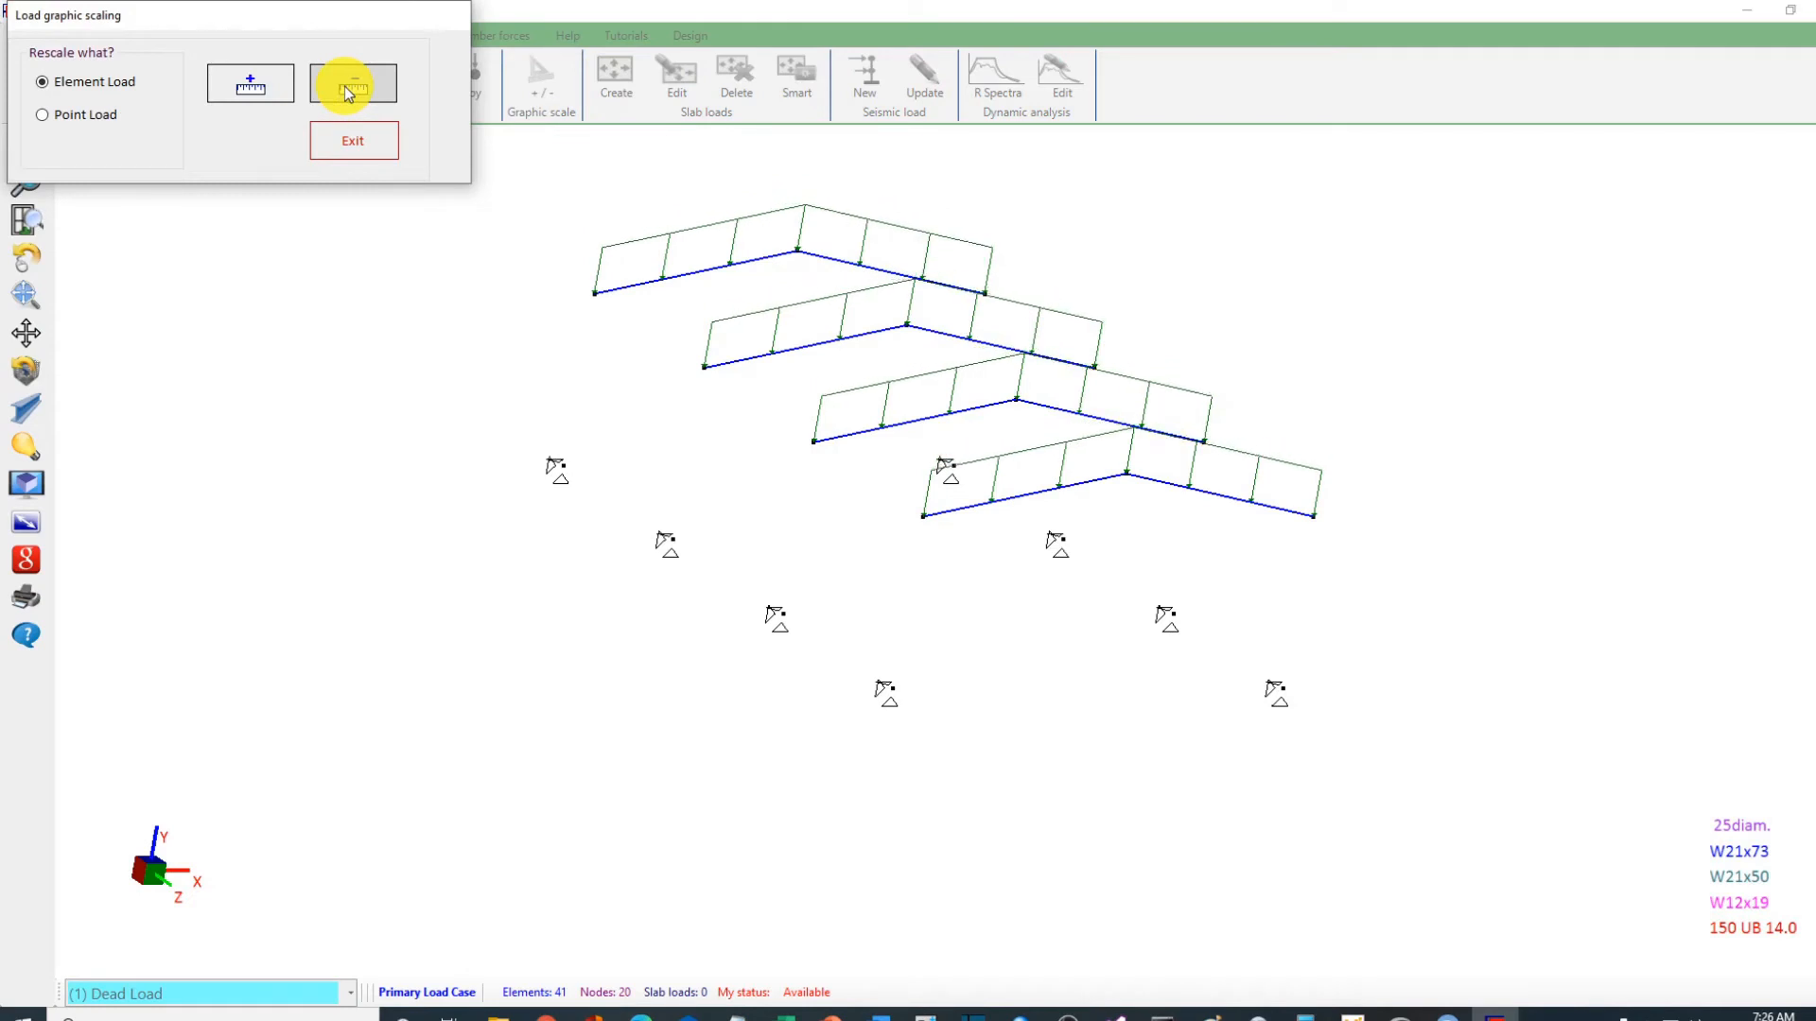
left_click(344, 87)
left_click(354, 142)
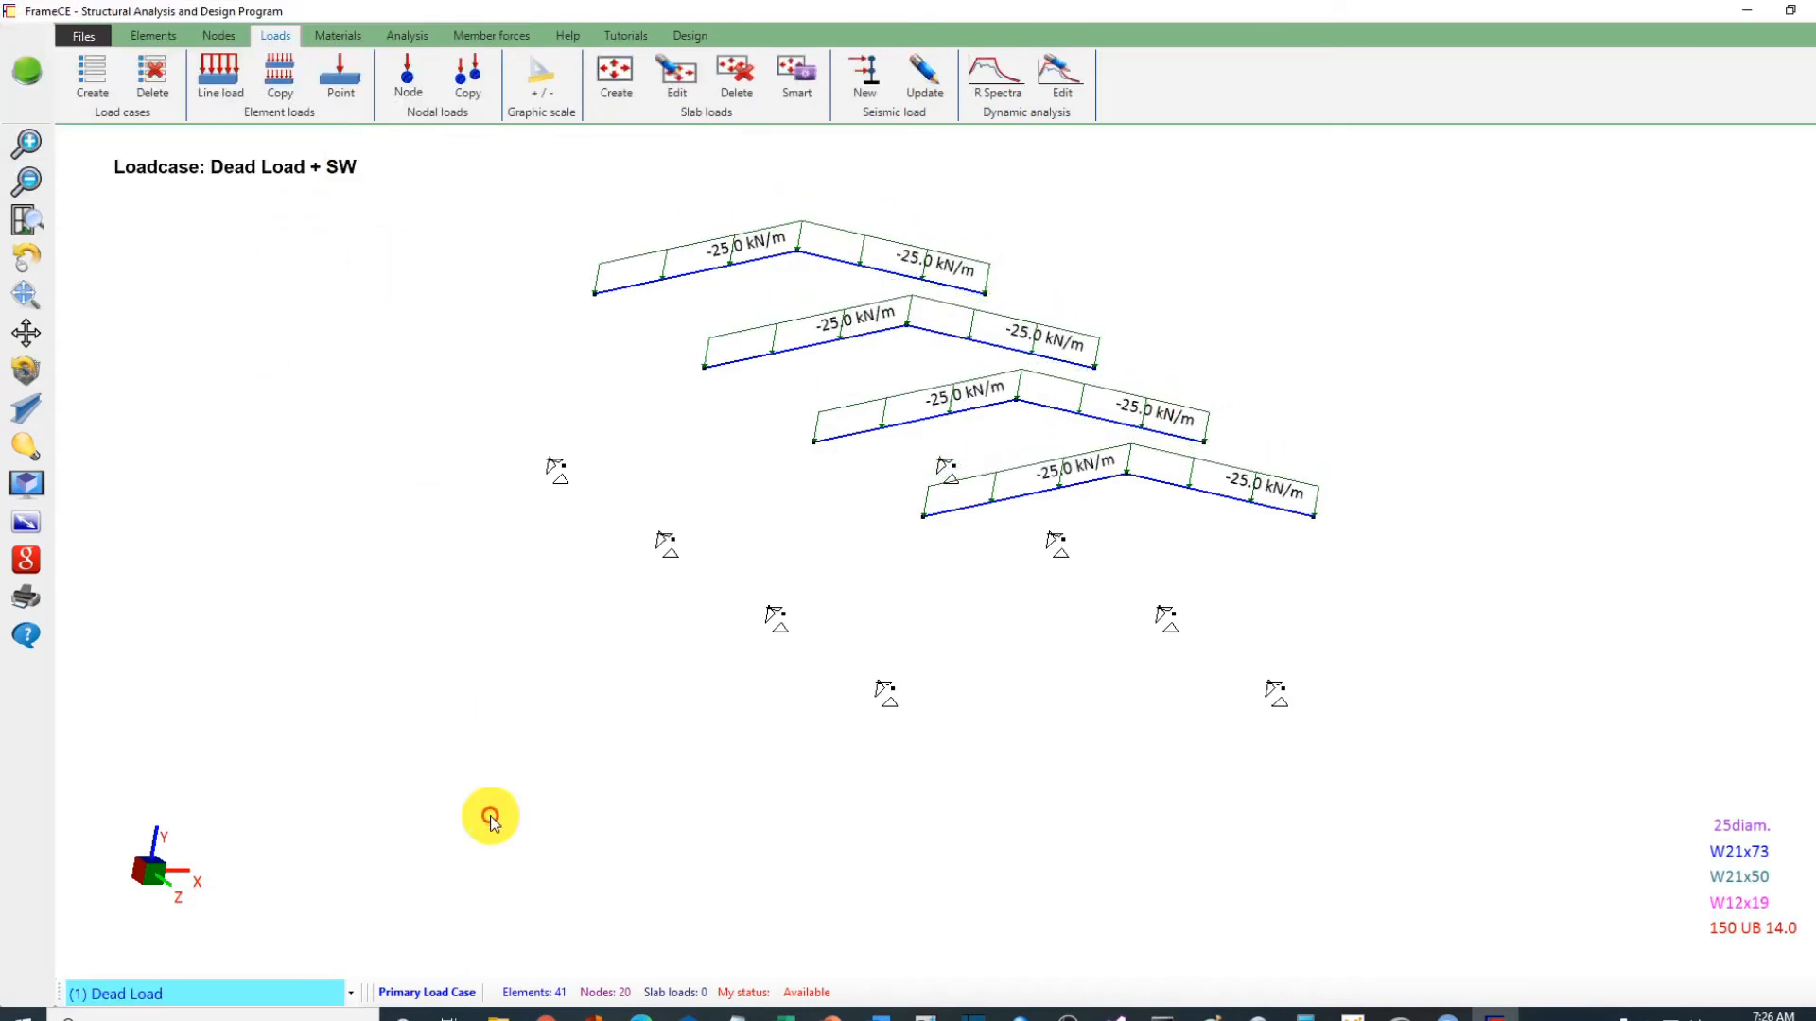
Step: Switch to the Live Load case and apply a global Y-axis distributed load of -30 kN/m to all eight girders
left_click(344, 994)
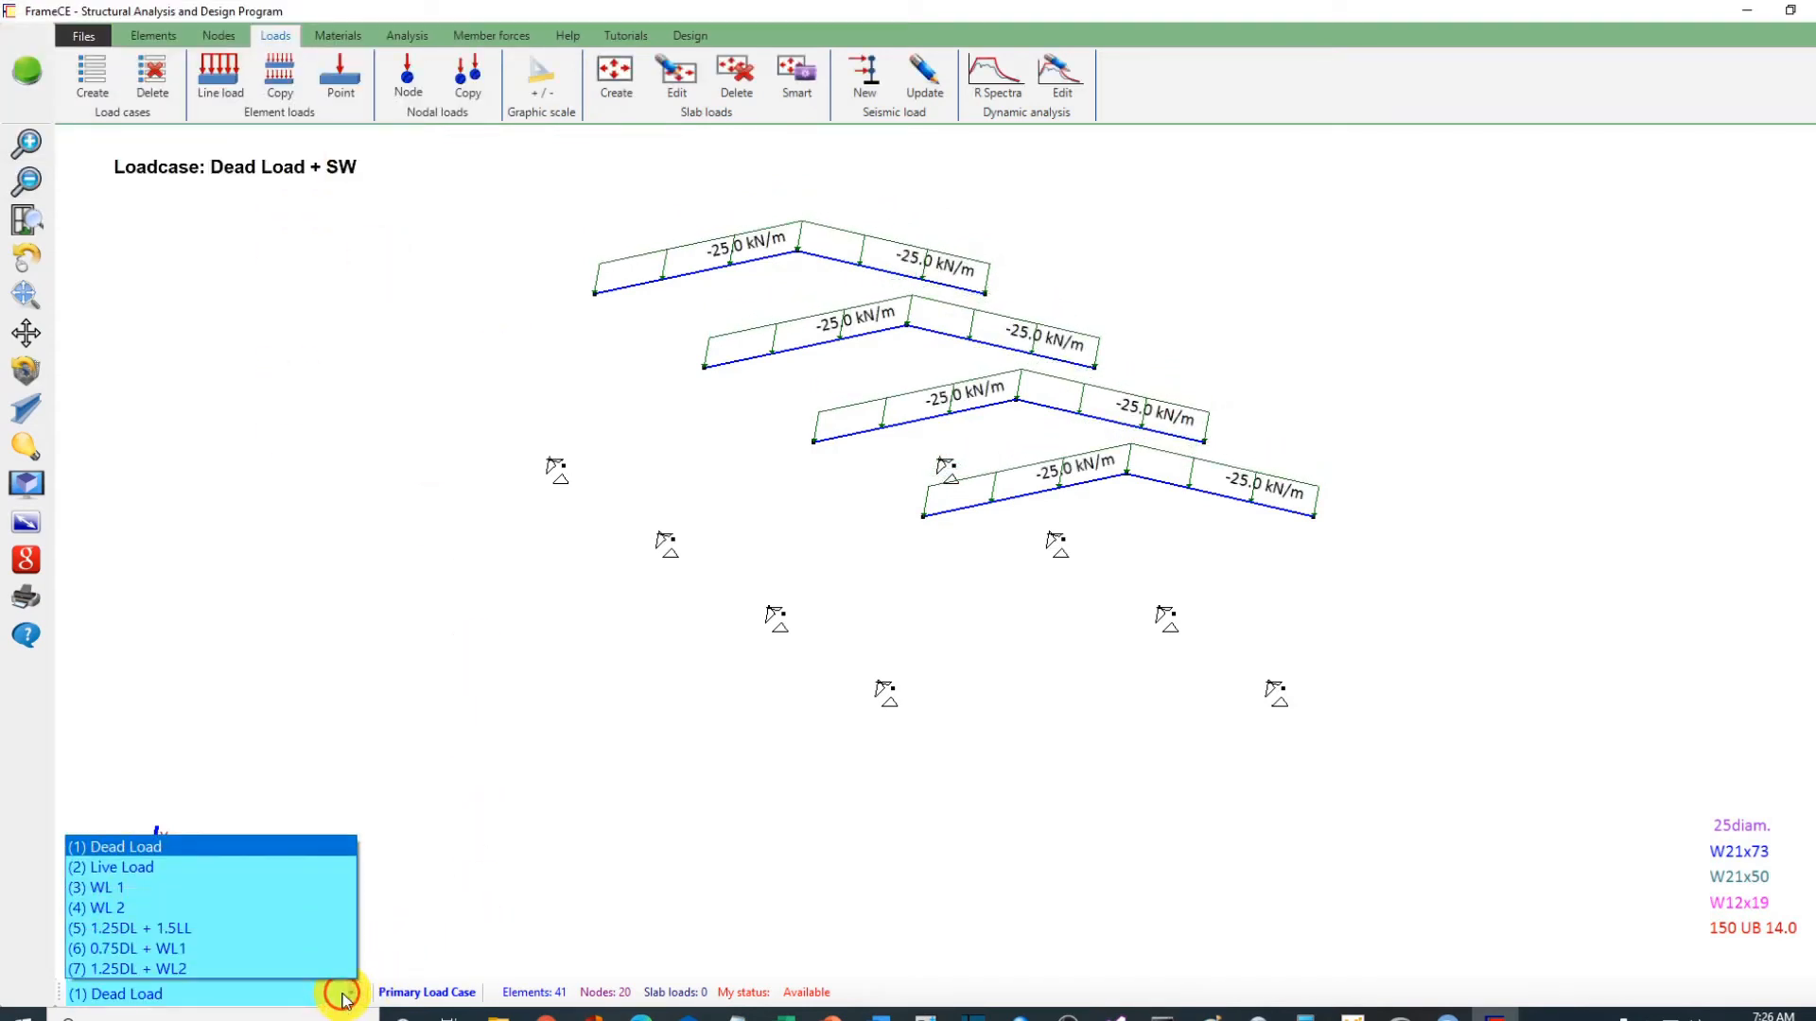
left_click(141, 867)
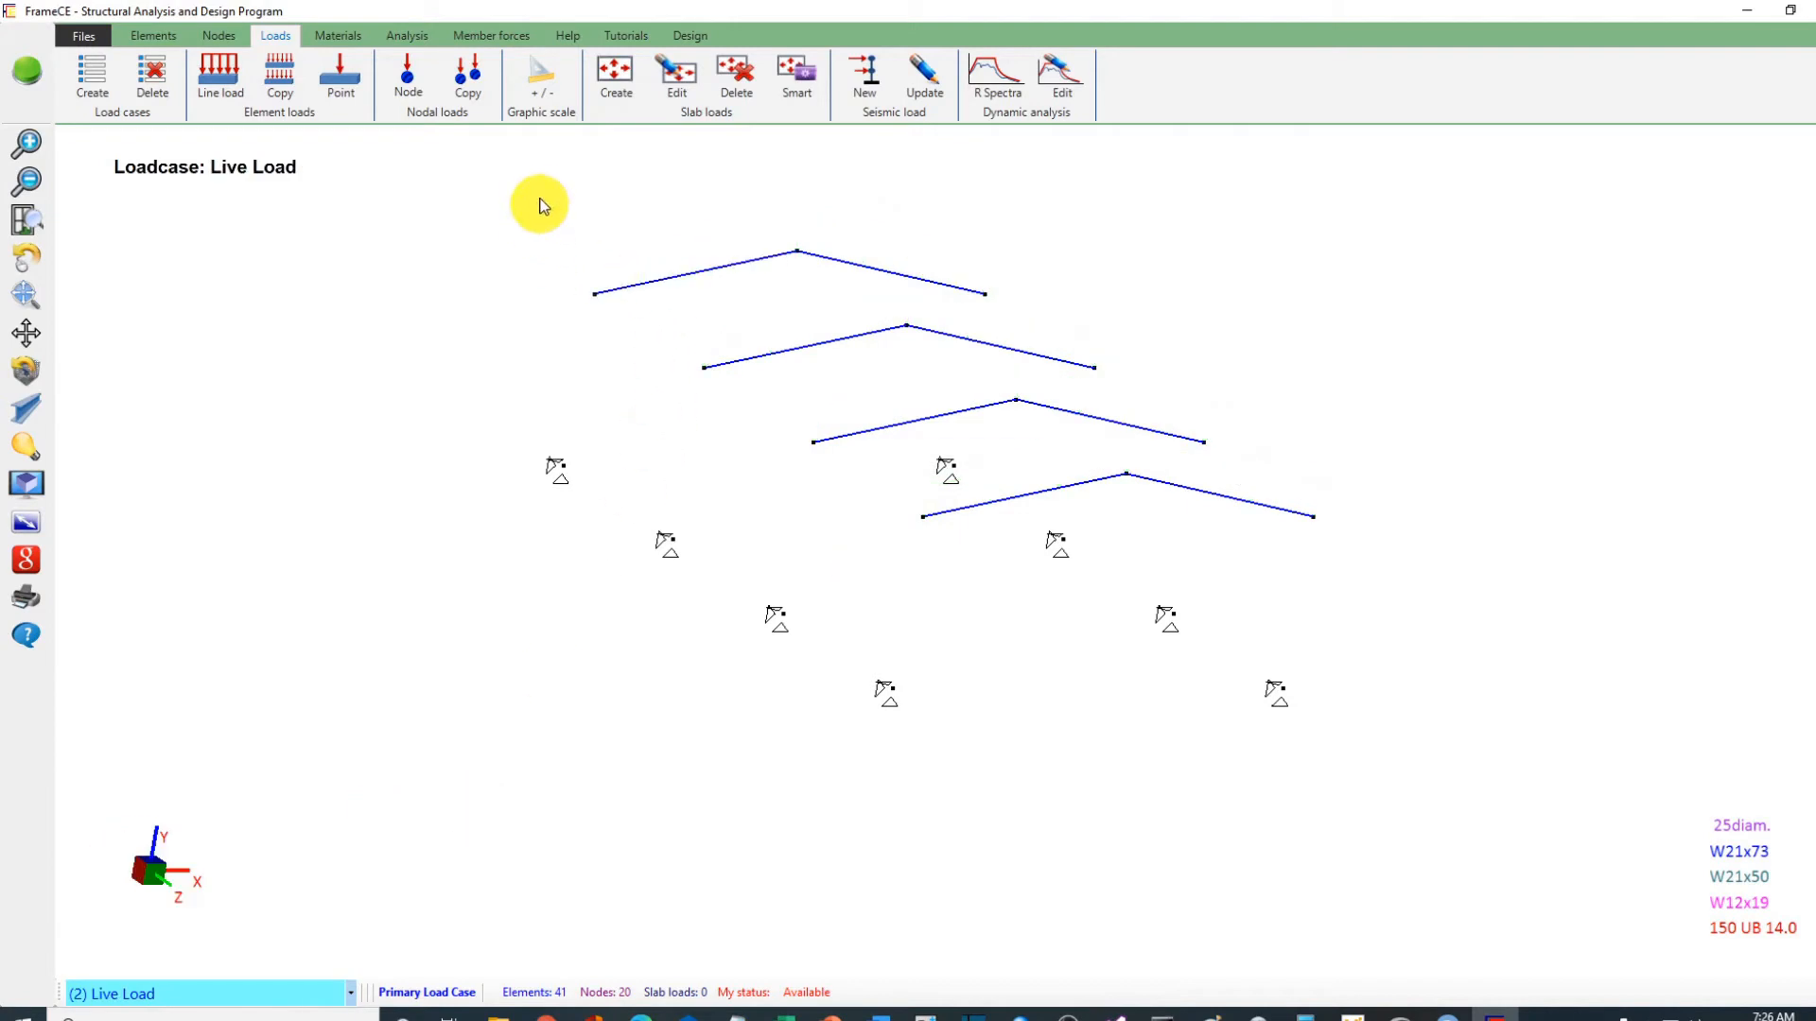
left_click_drag(539, 203, 1457, 743)
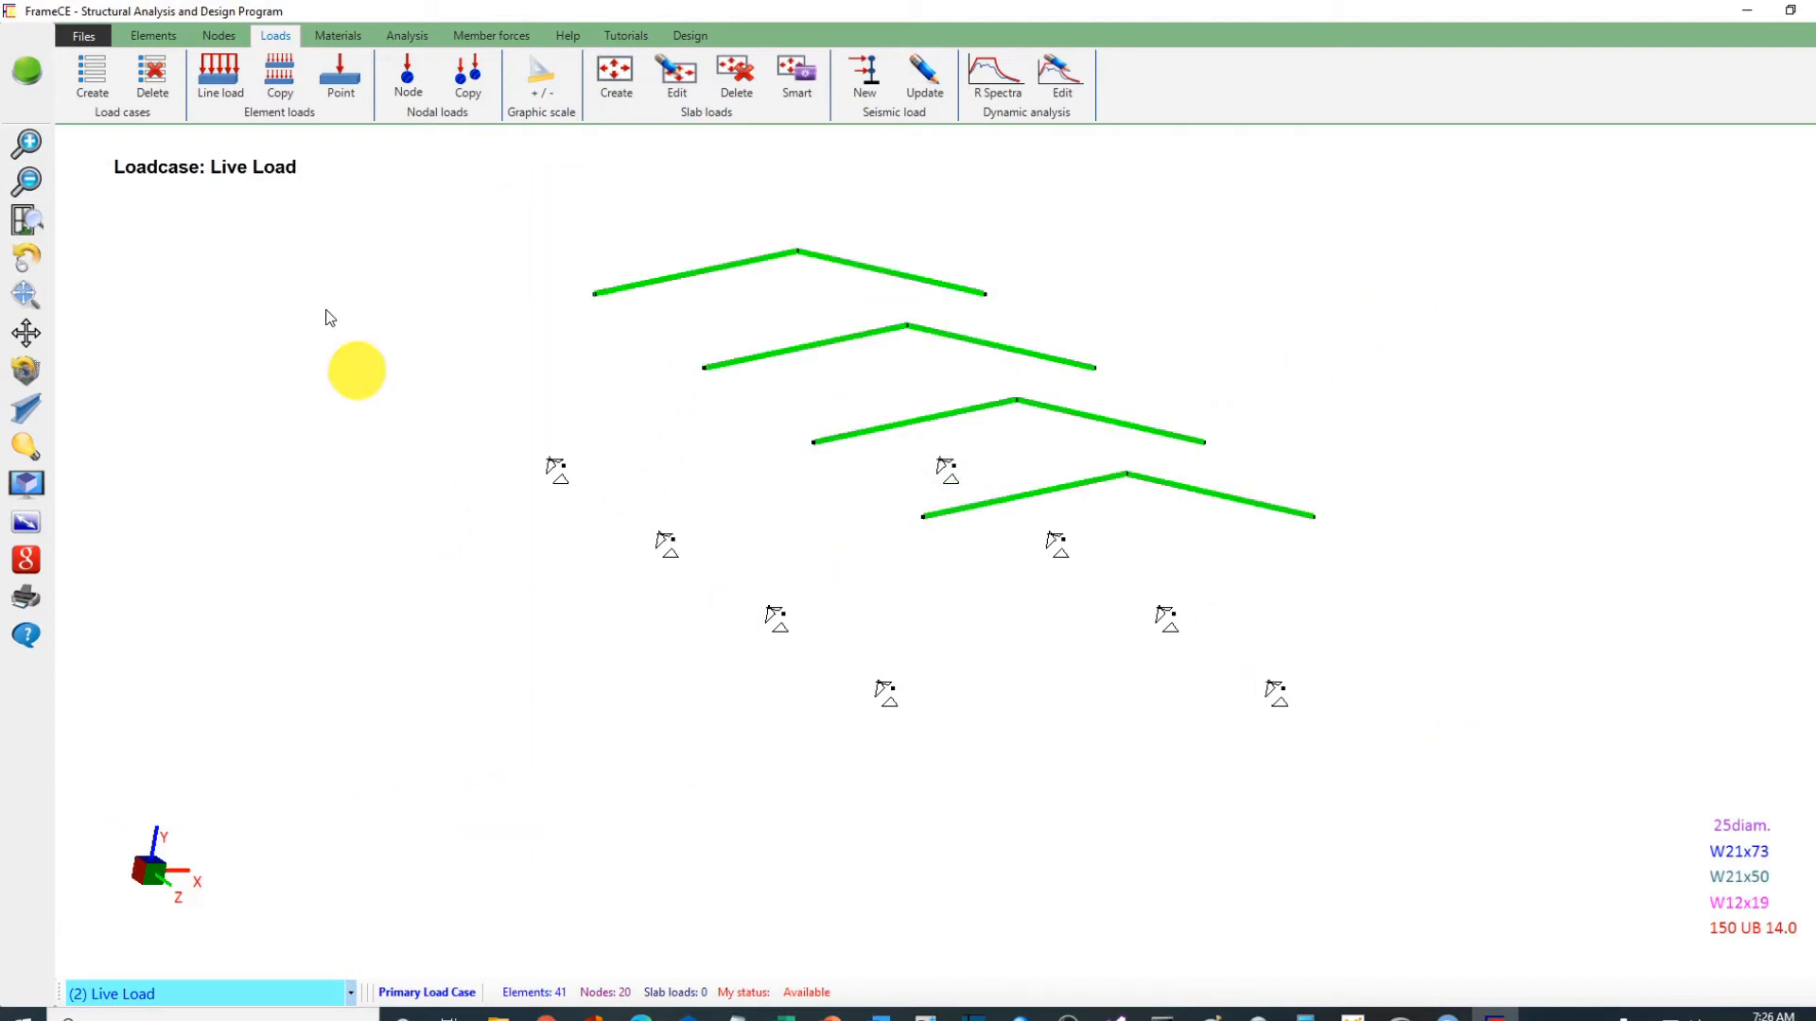
right_click(326, 256)
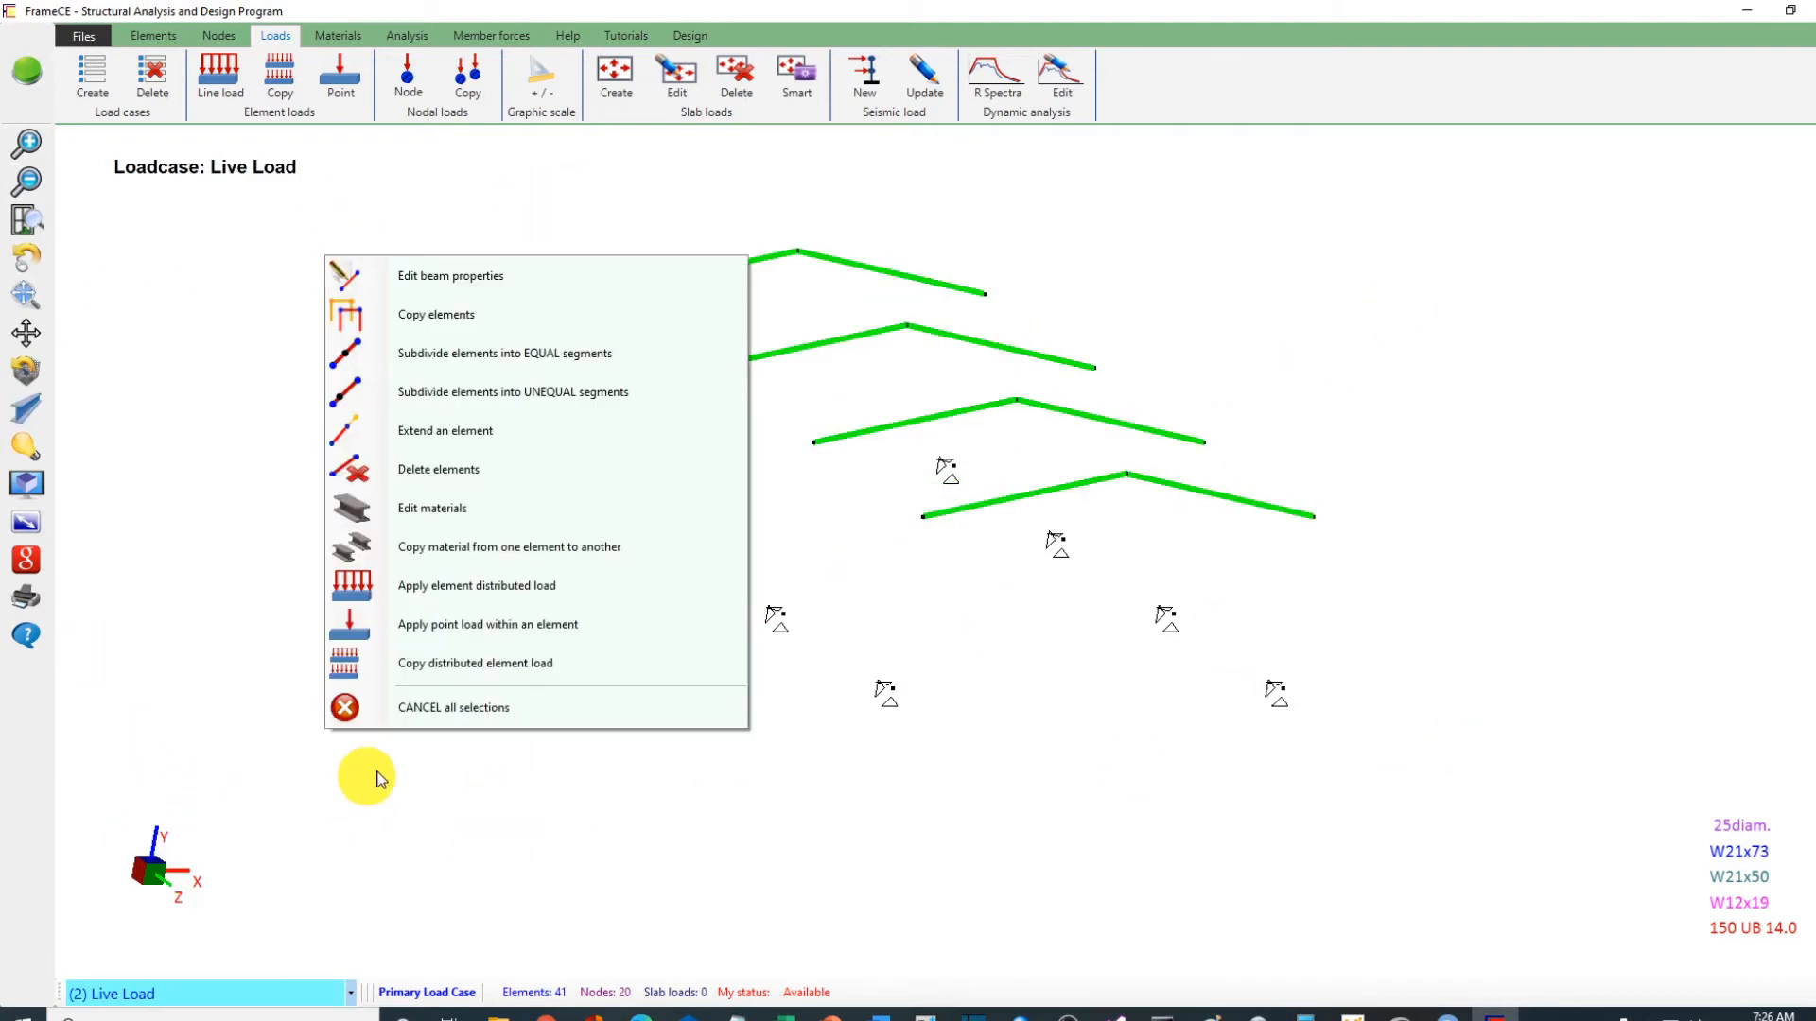
left_click(481, 588)
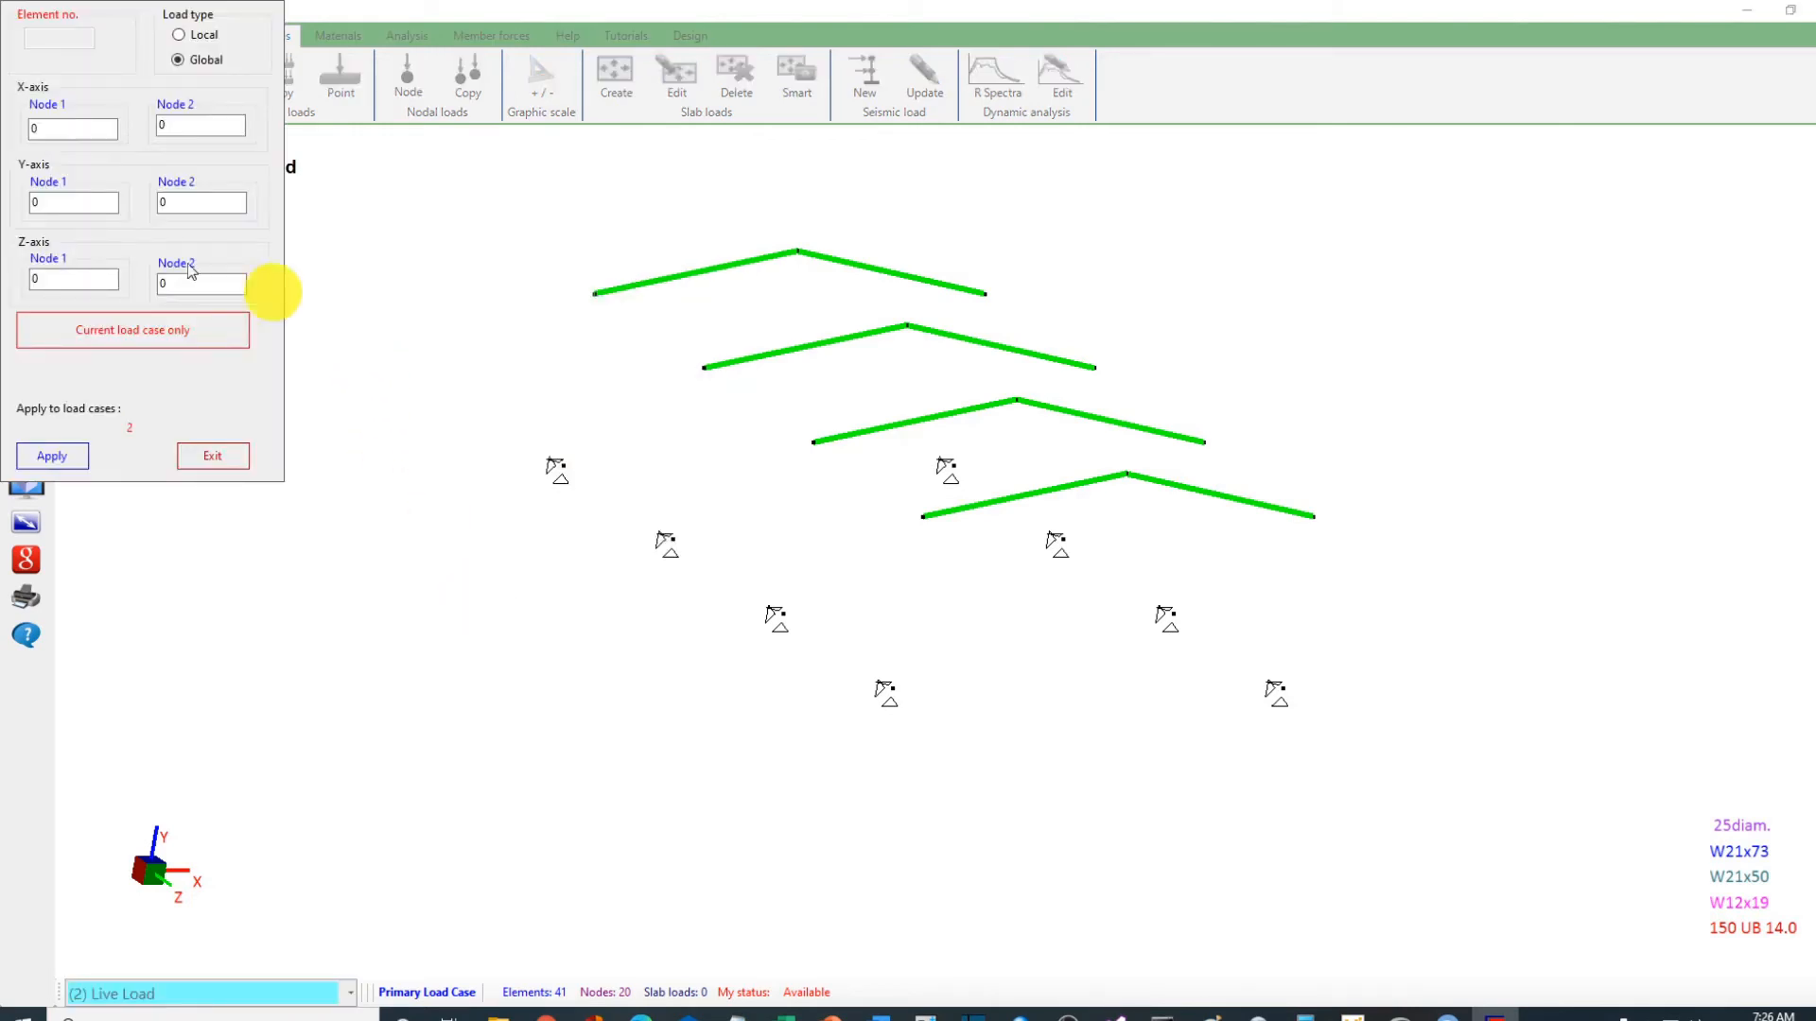
left_click(47, 201)
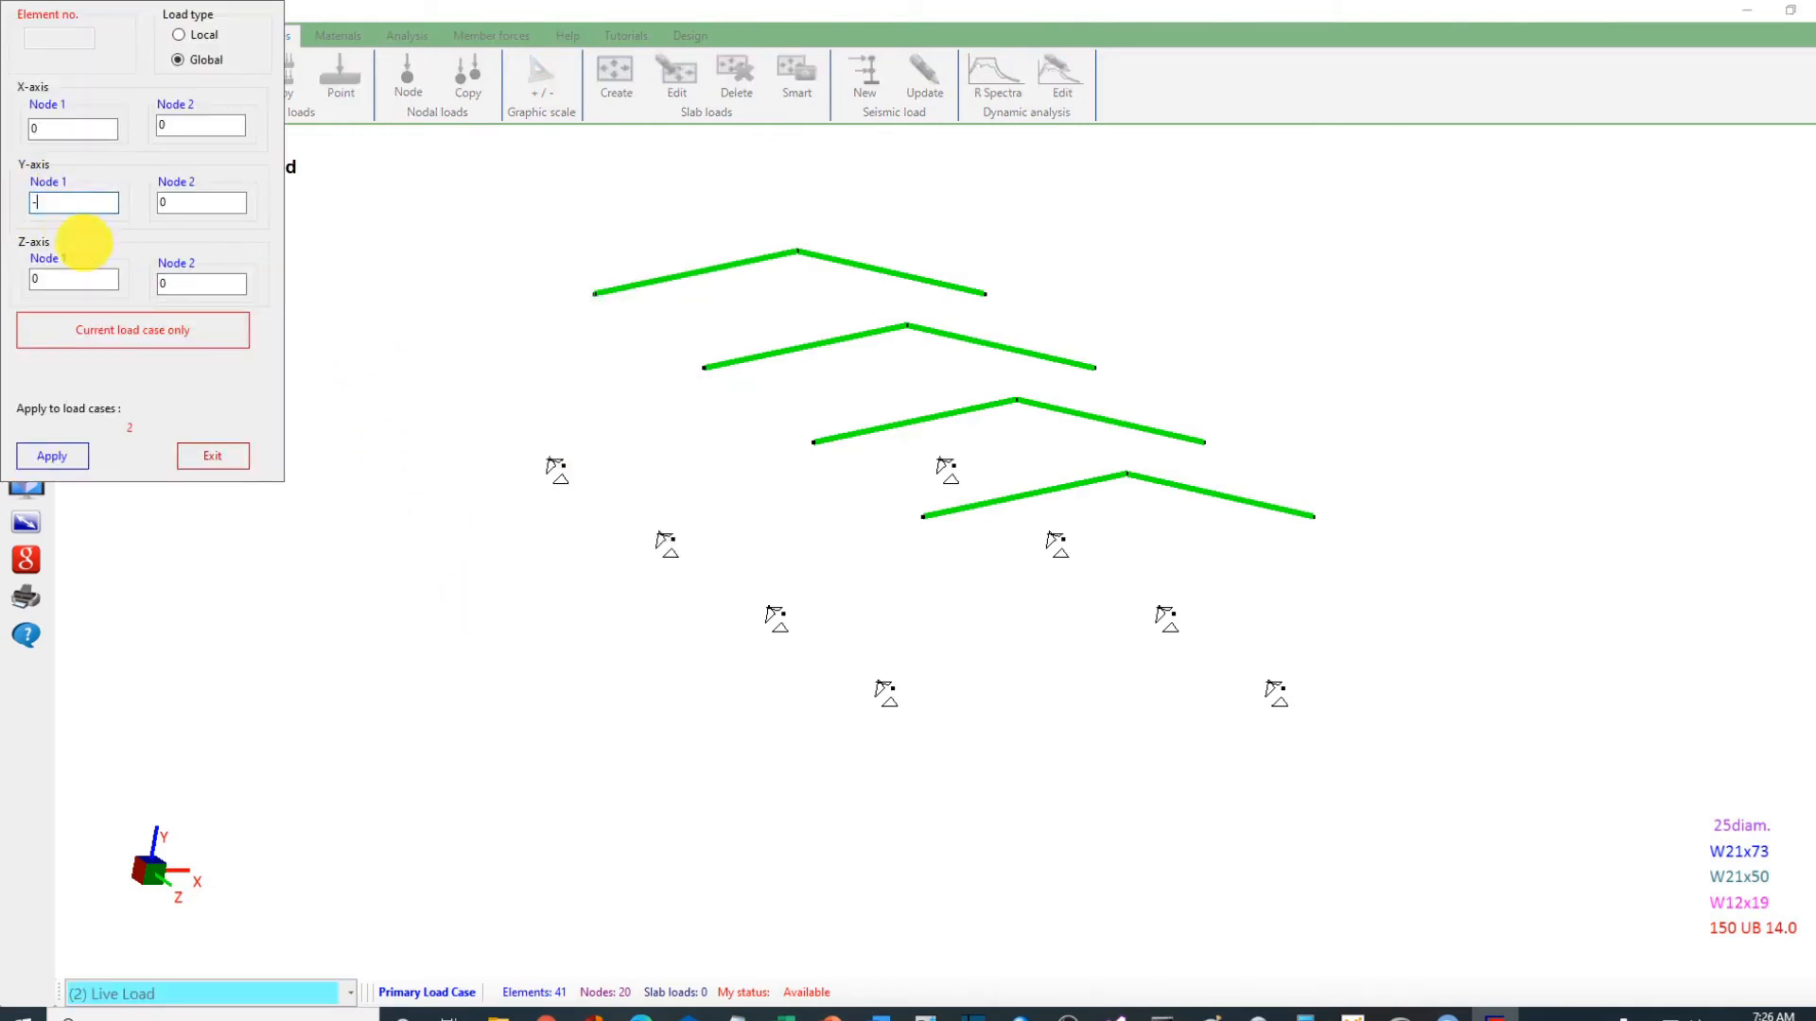
key("Tab")
type("-30")
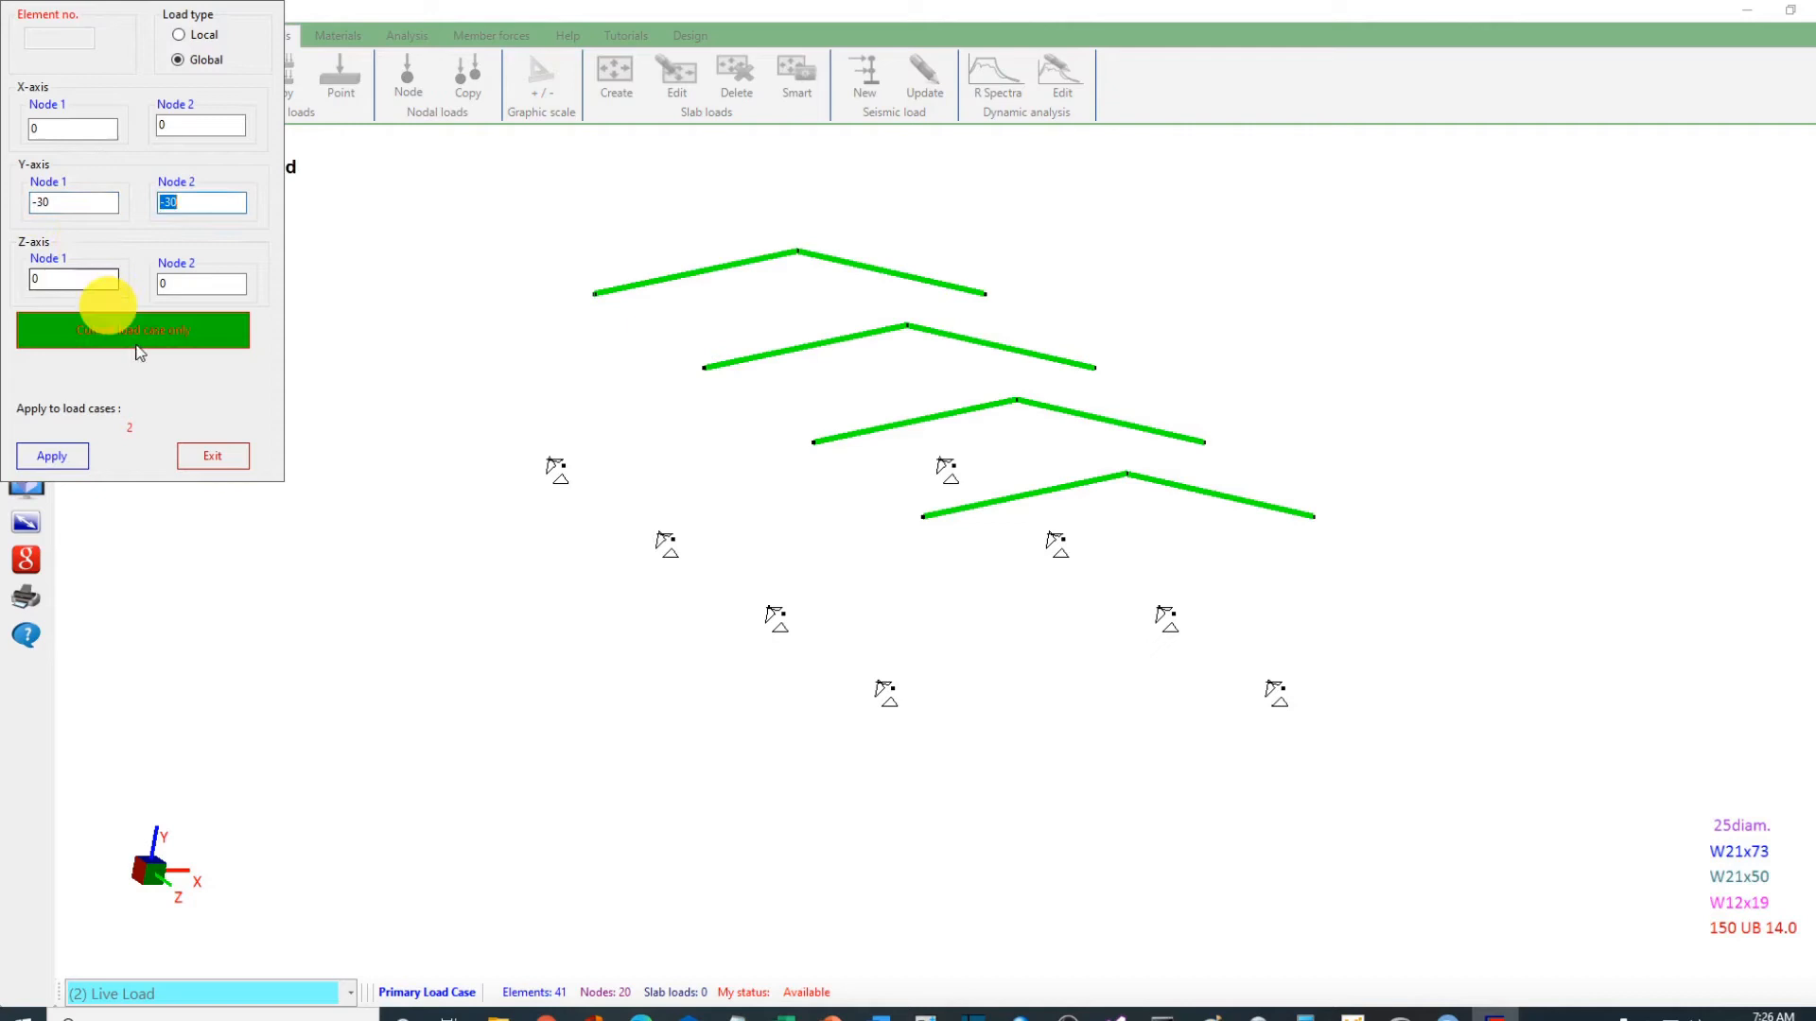
left_click(54, 454)
left_click(212, 456)
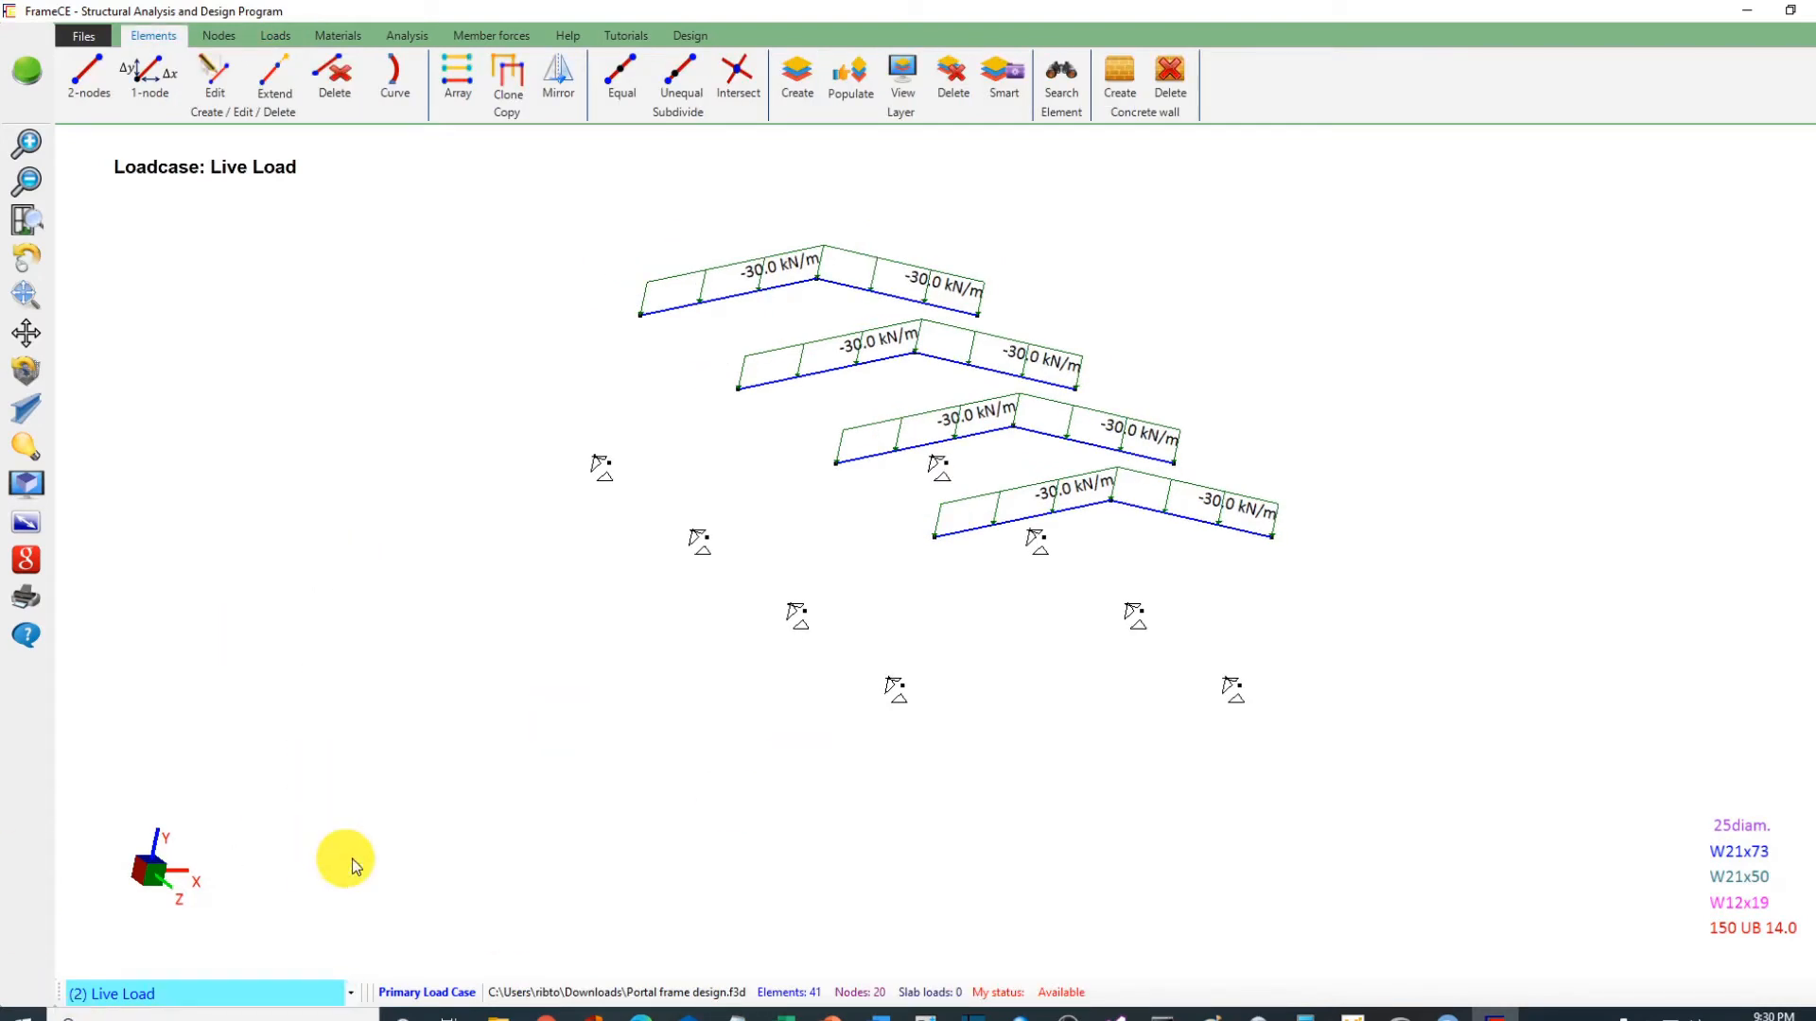
Step: Switch to the WL1 load case and show the Columns layer together with the Girders layer
left_click(252, 992)
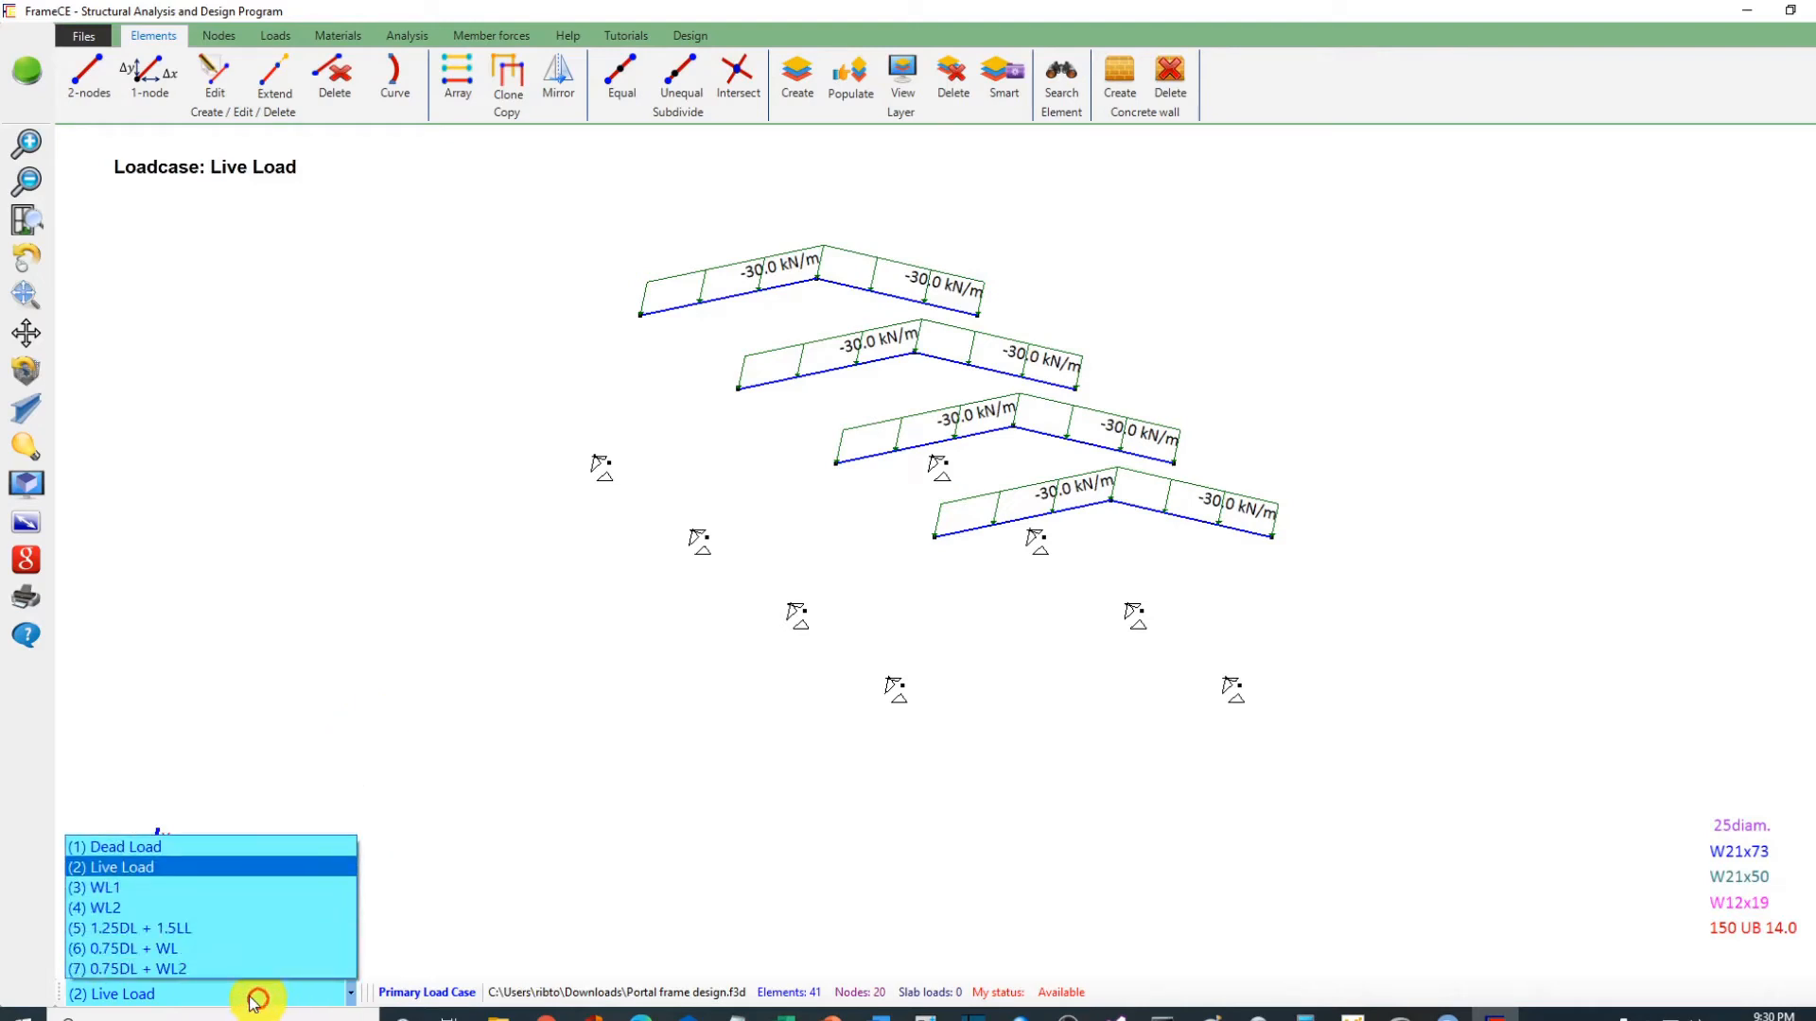
left_click(179, 889)
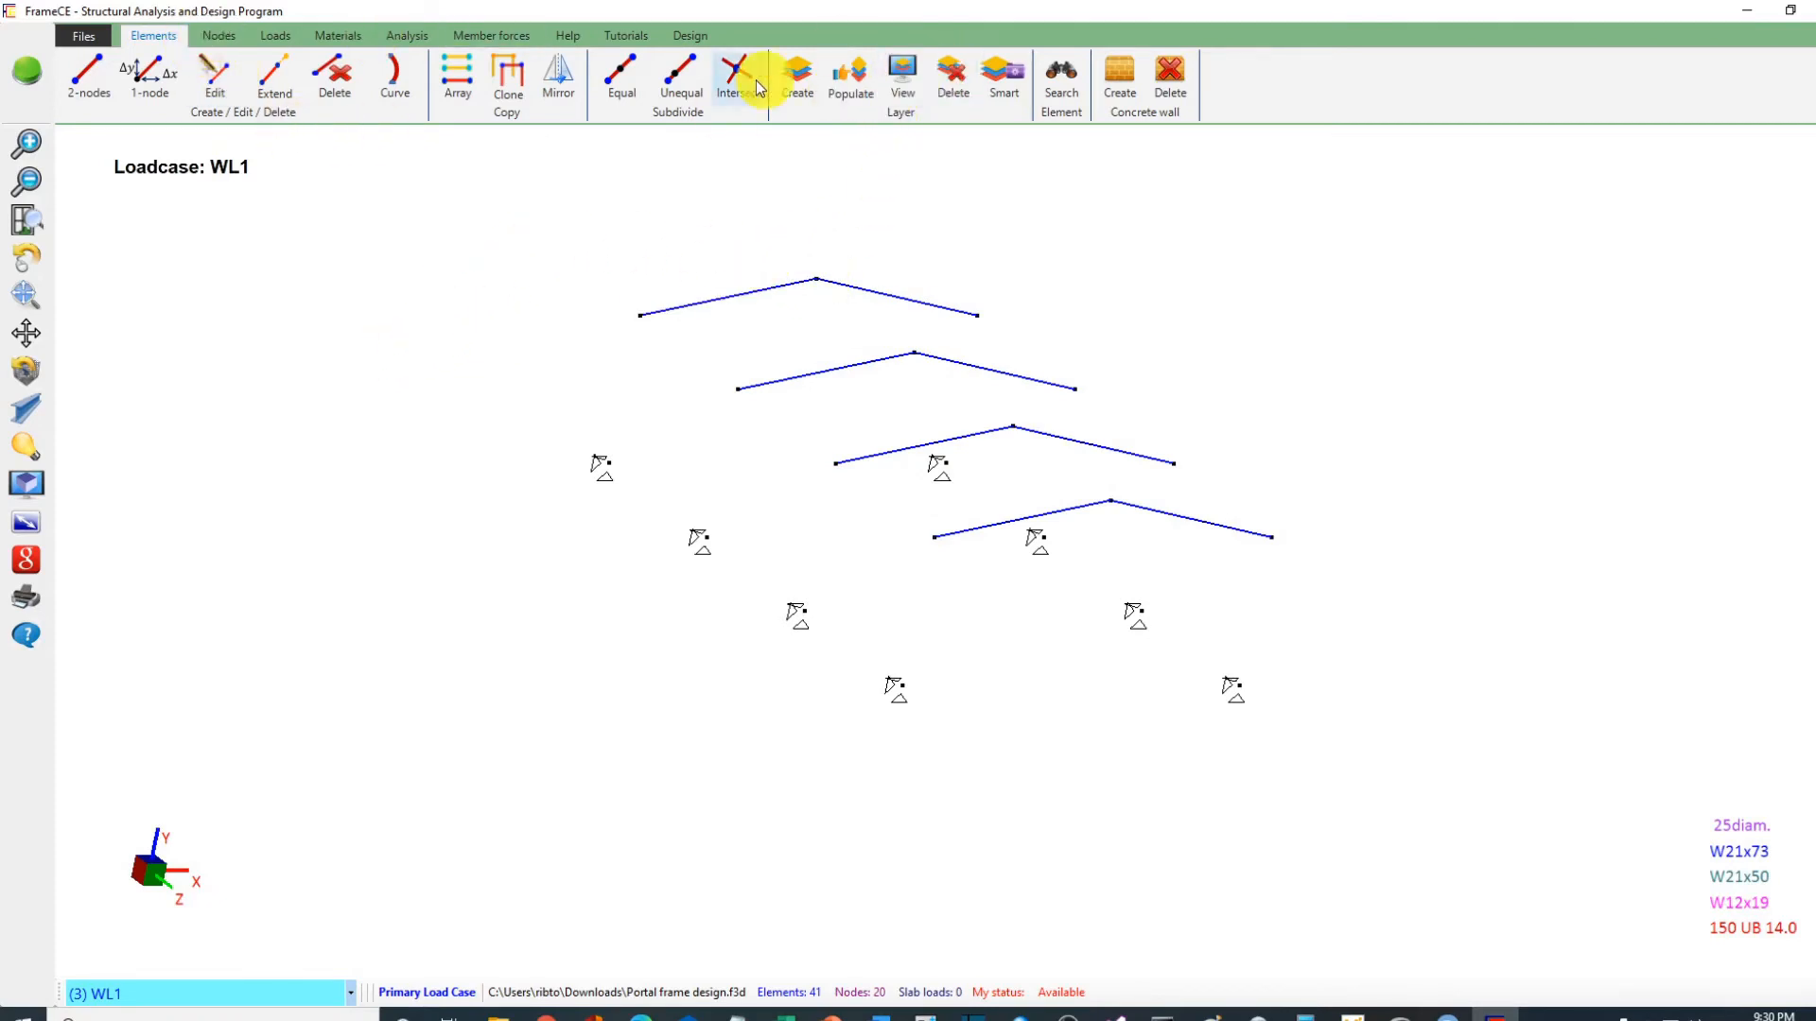
left_click(897, 87)
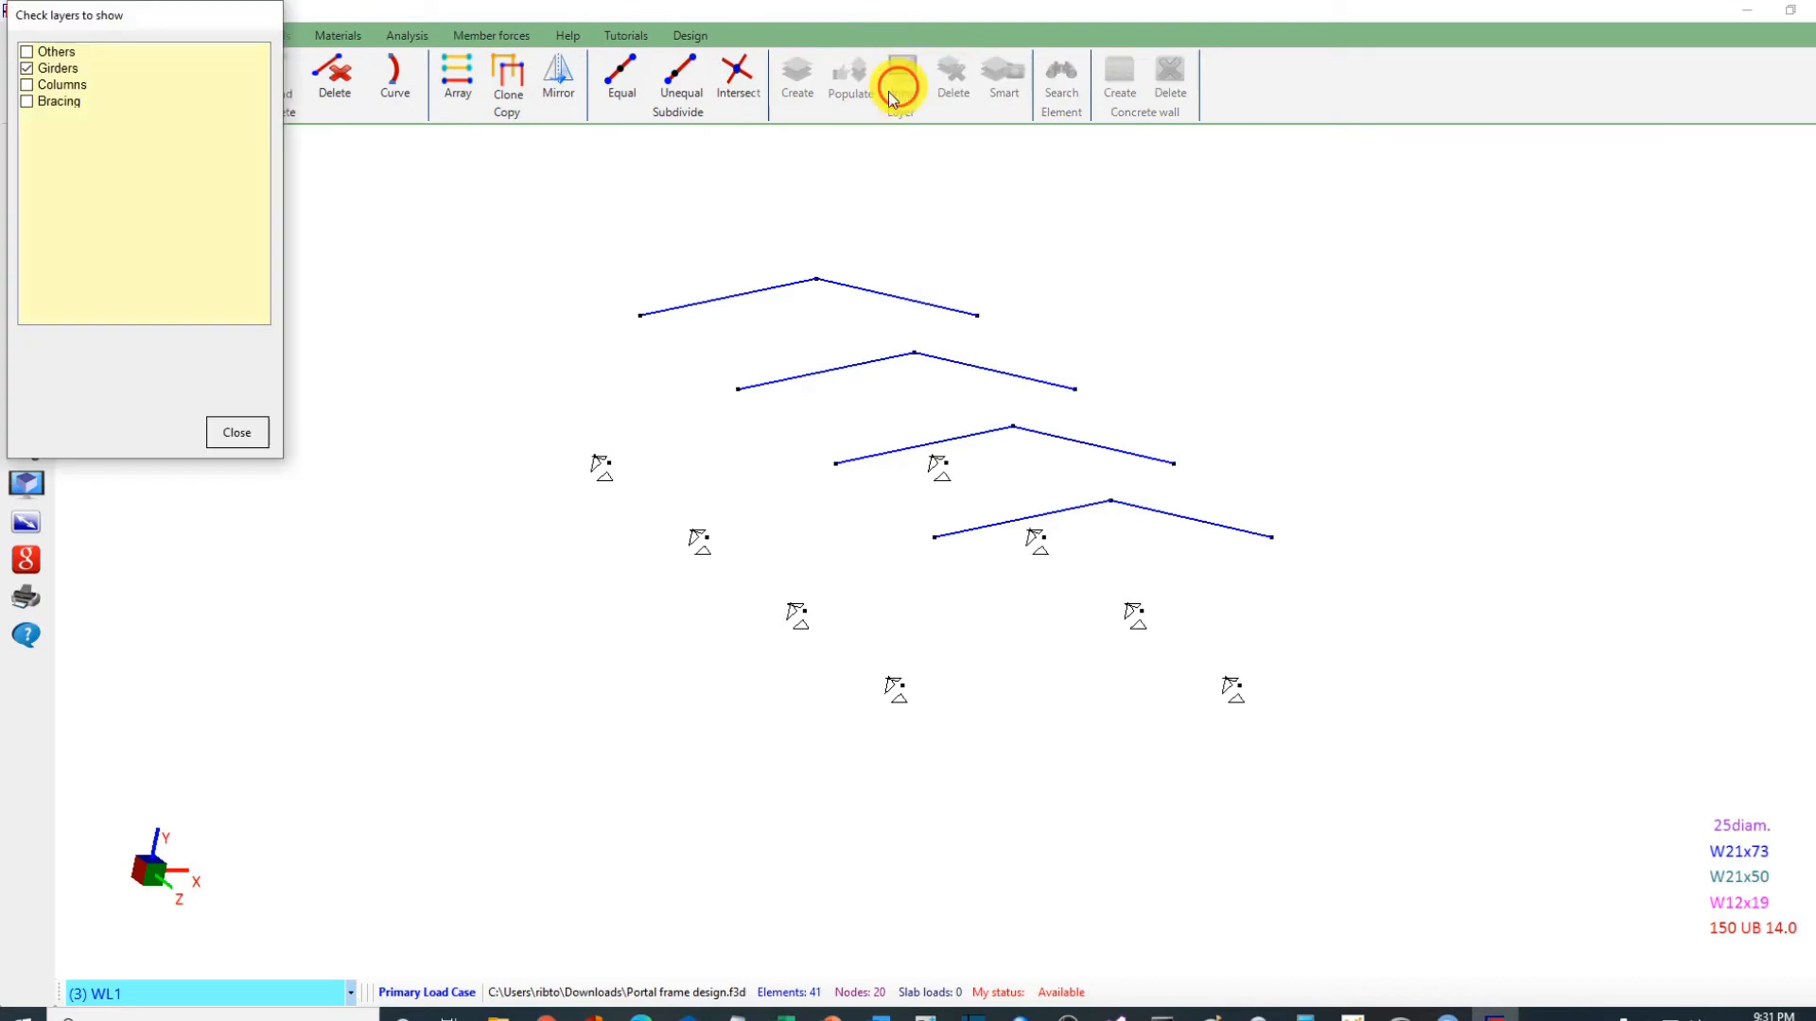
left_click(76, 87)
left_click(247, 437)
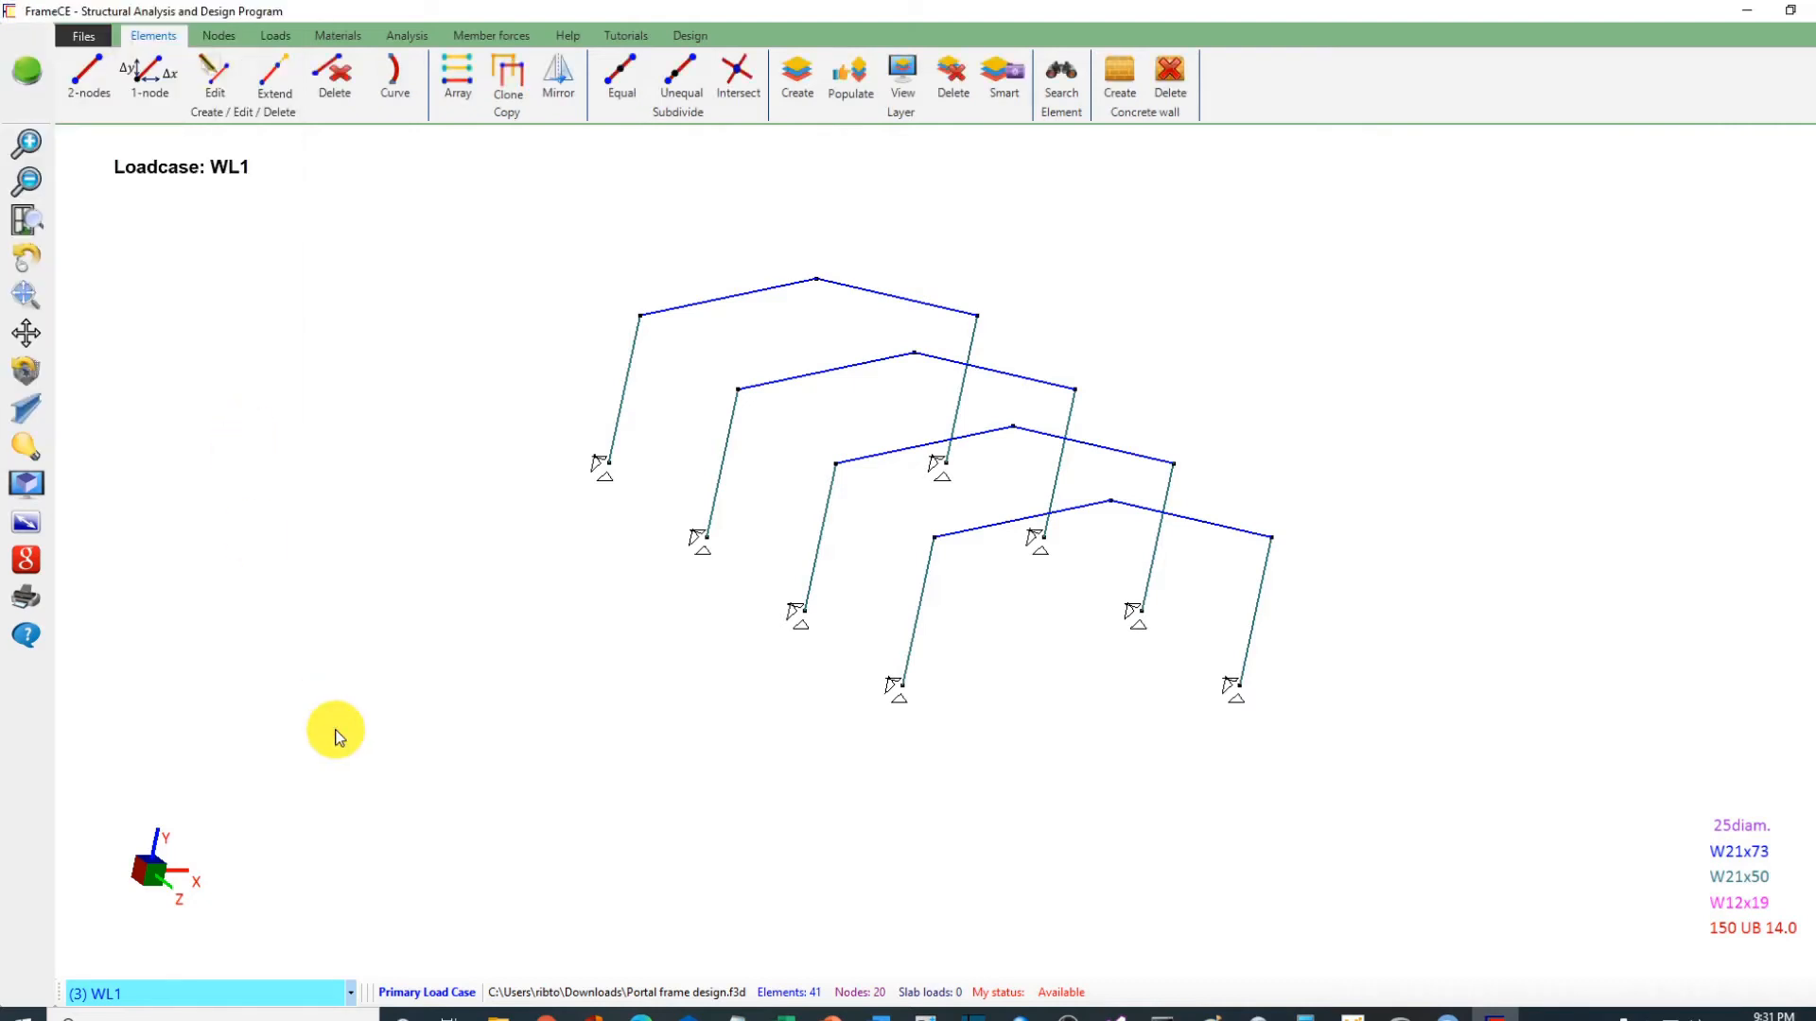
Step: Select the four columns along the building's negative X side and enter a global X-axis distributed load of -25 kN/m at both nodes
left_click(628, 373)
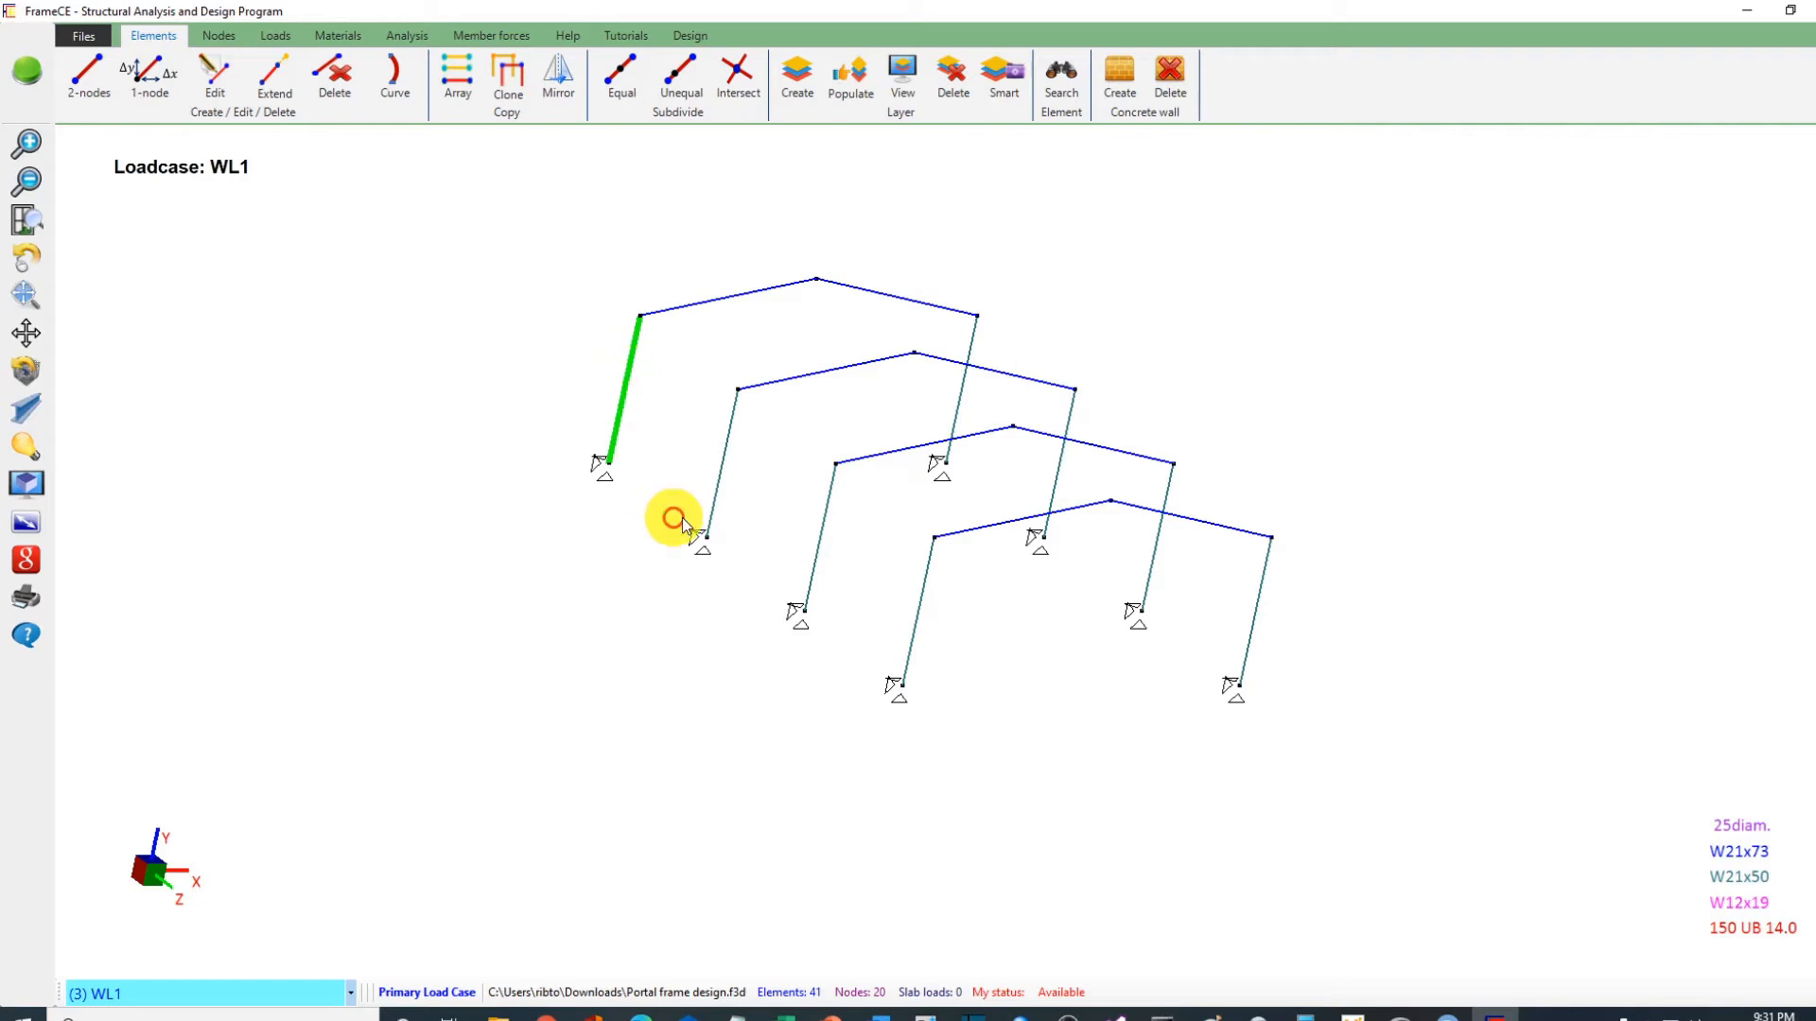
left_click(721, 466)
left_click(818, 546)
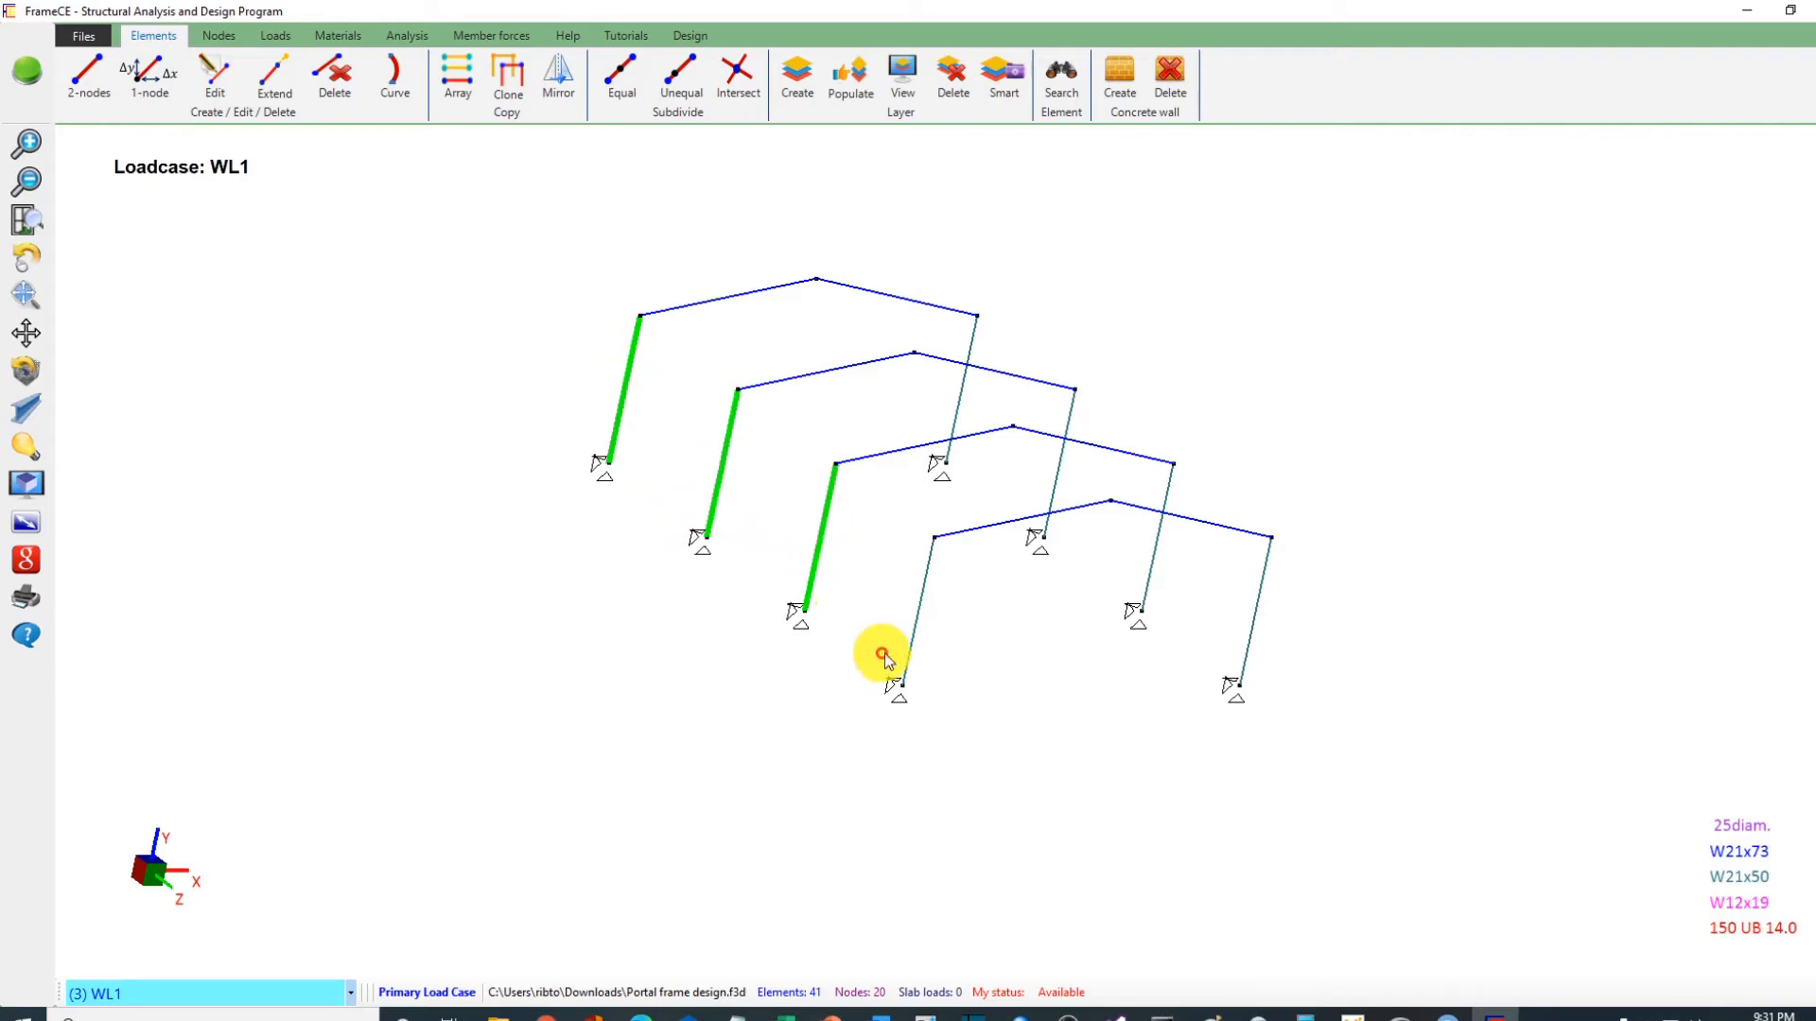
left_click(911, 639)
left_click(26, 256)
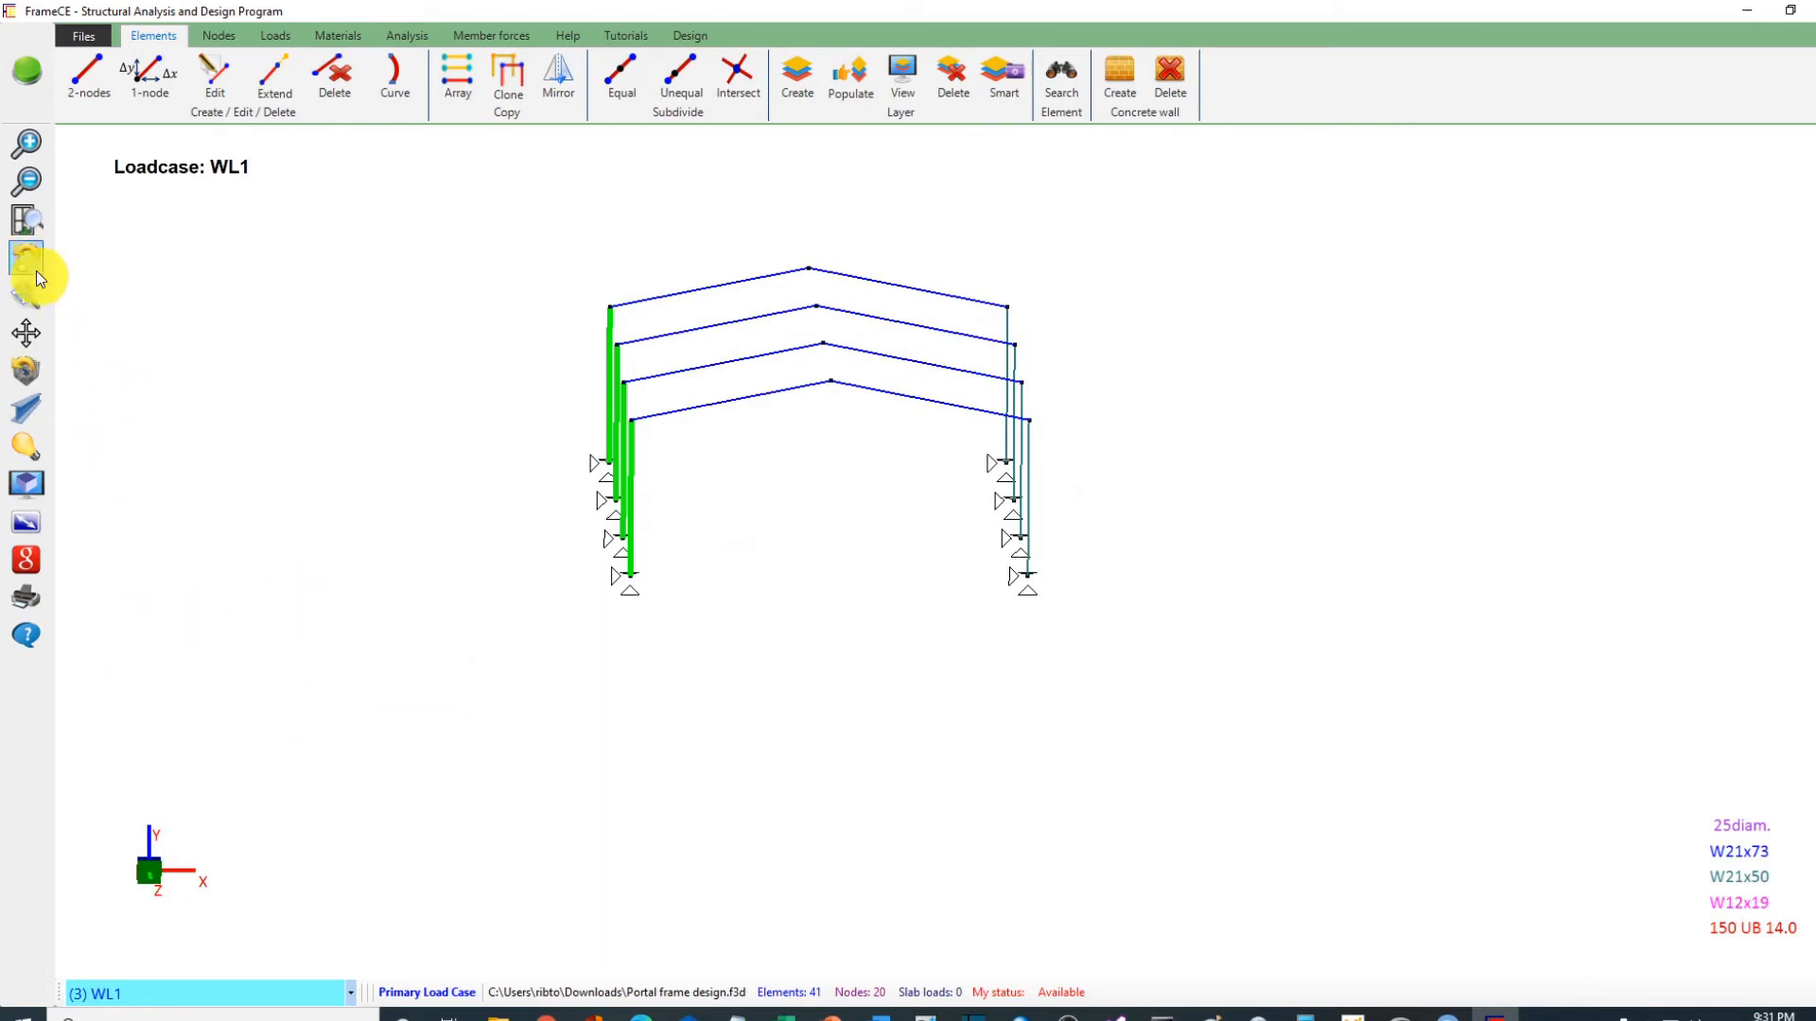
left_click(13, 251)
left_click_drag(76, 343, 121, 359)
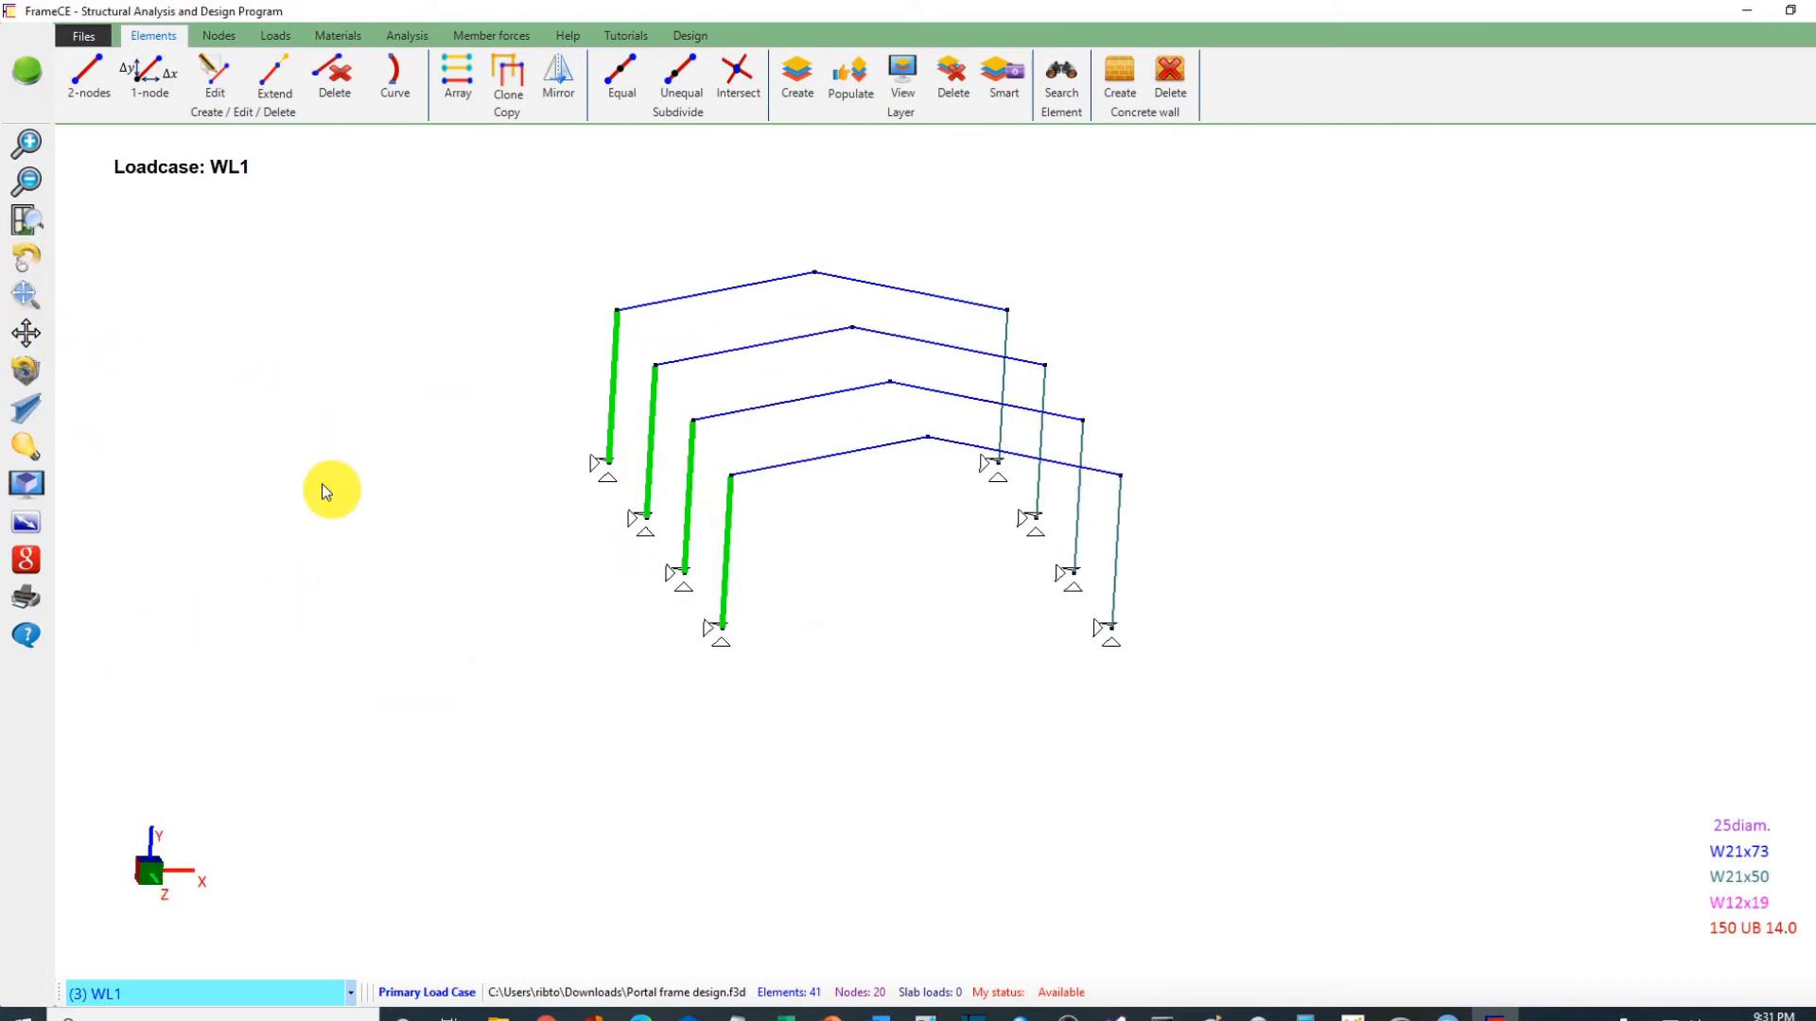
right_click(388, 409)
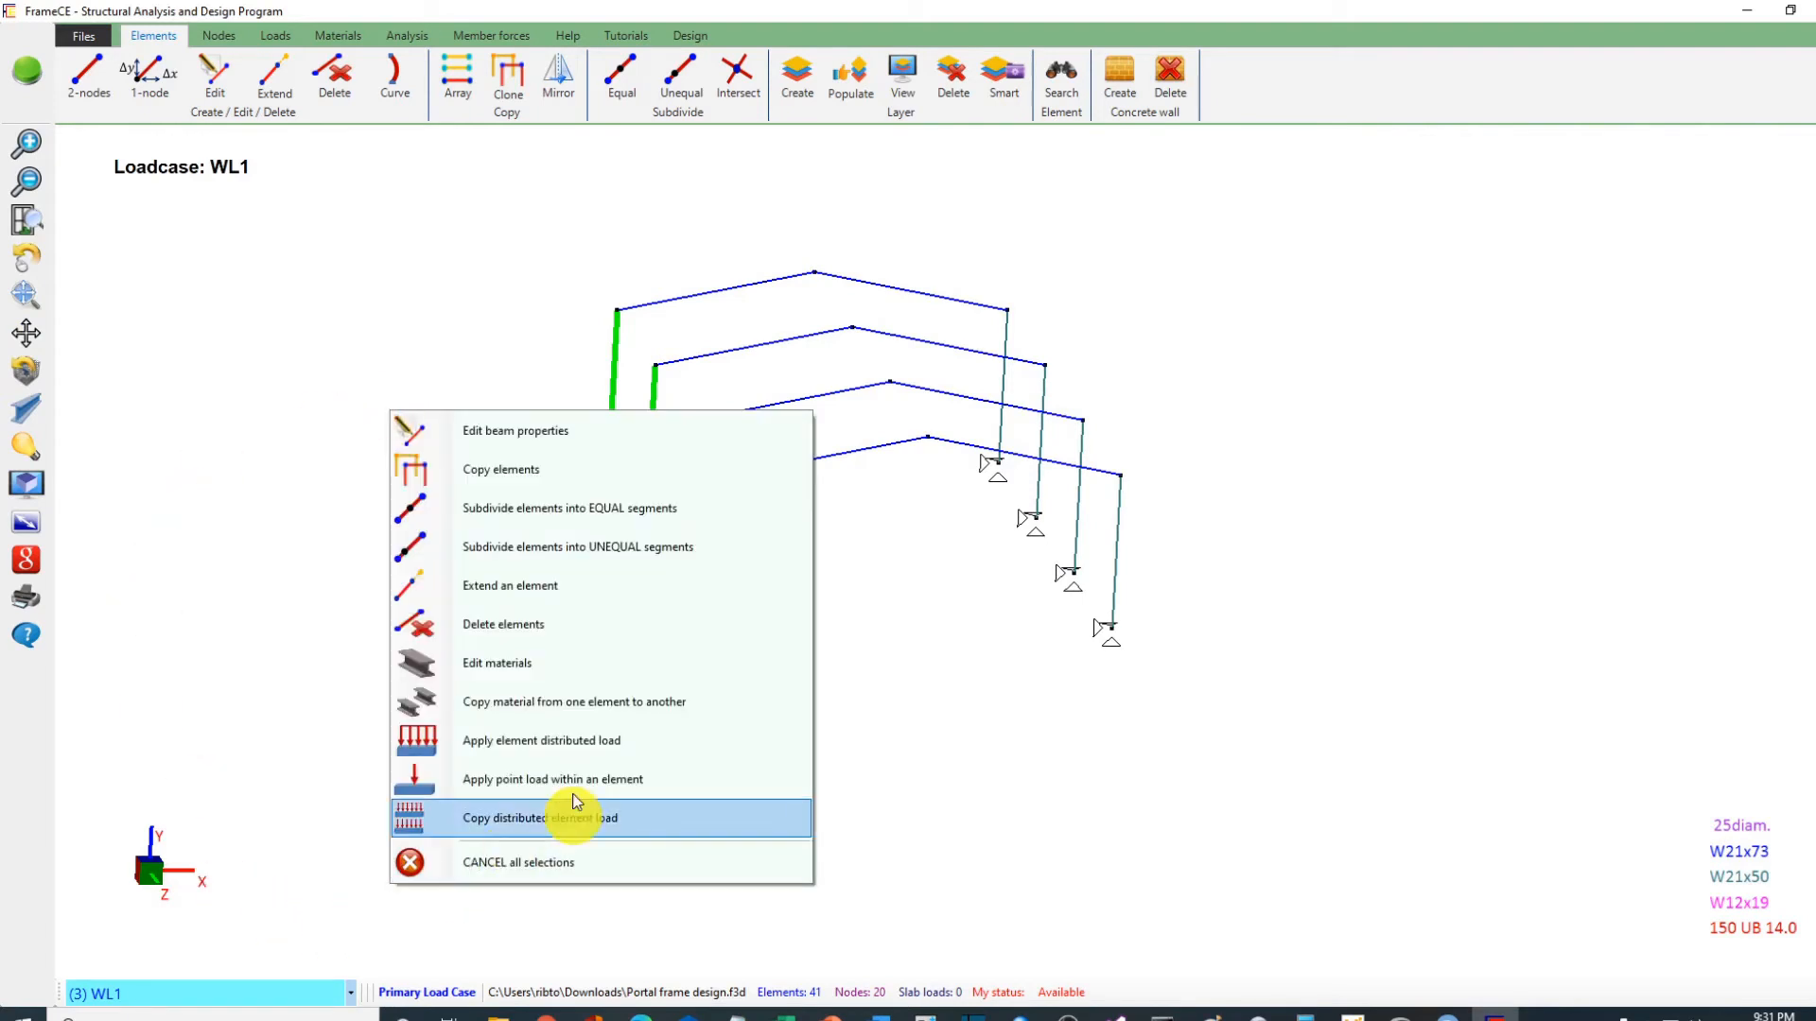
left_click(565, 754)
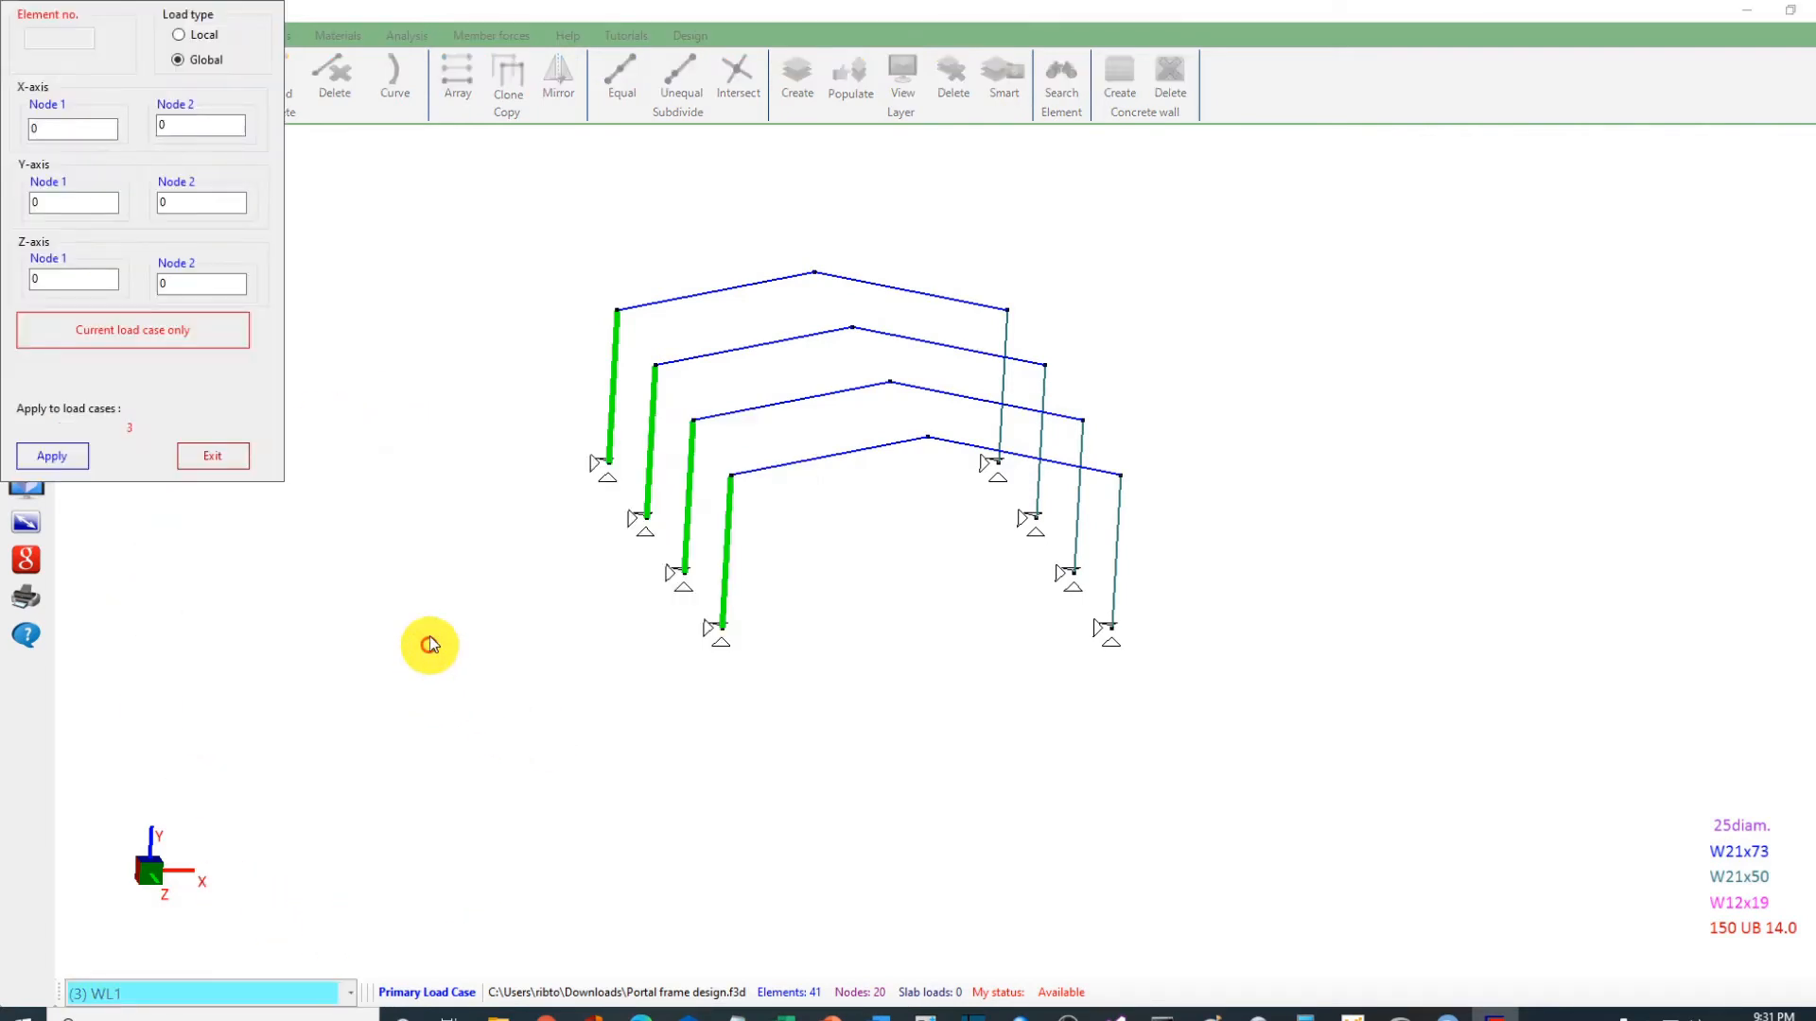
left_click(68, 130)
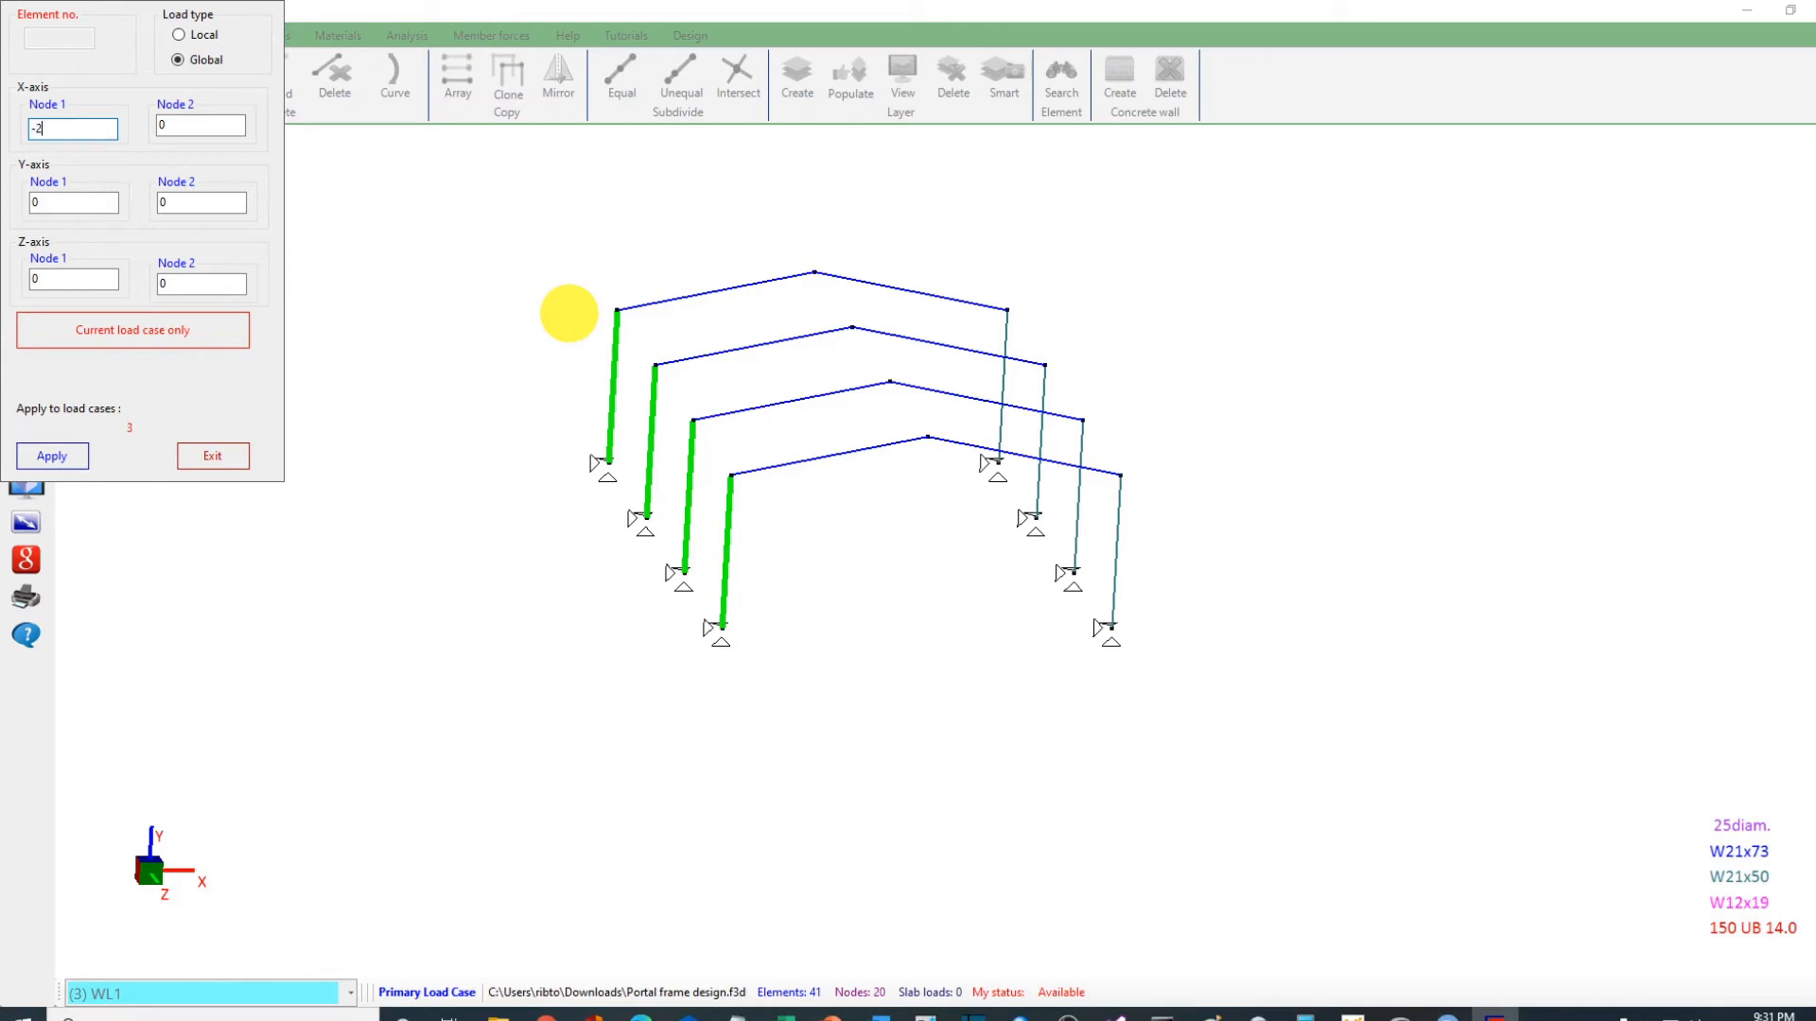
key("Tab")
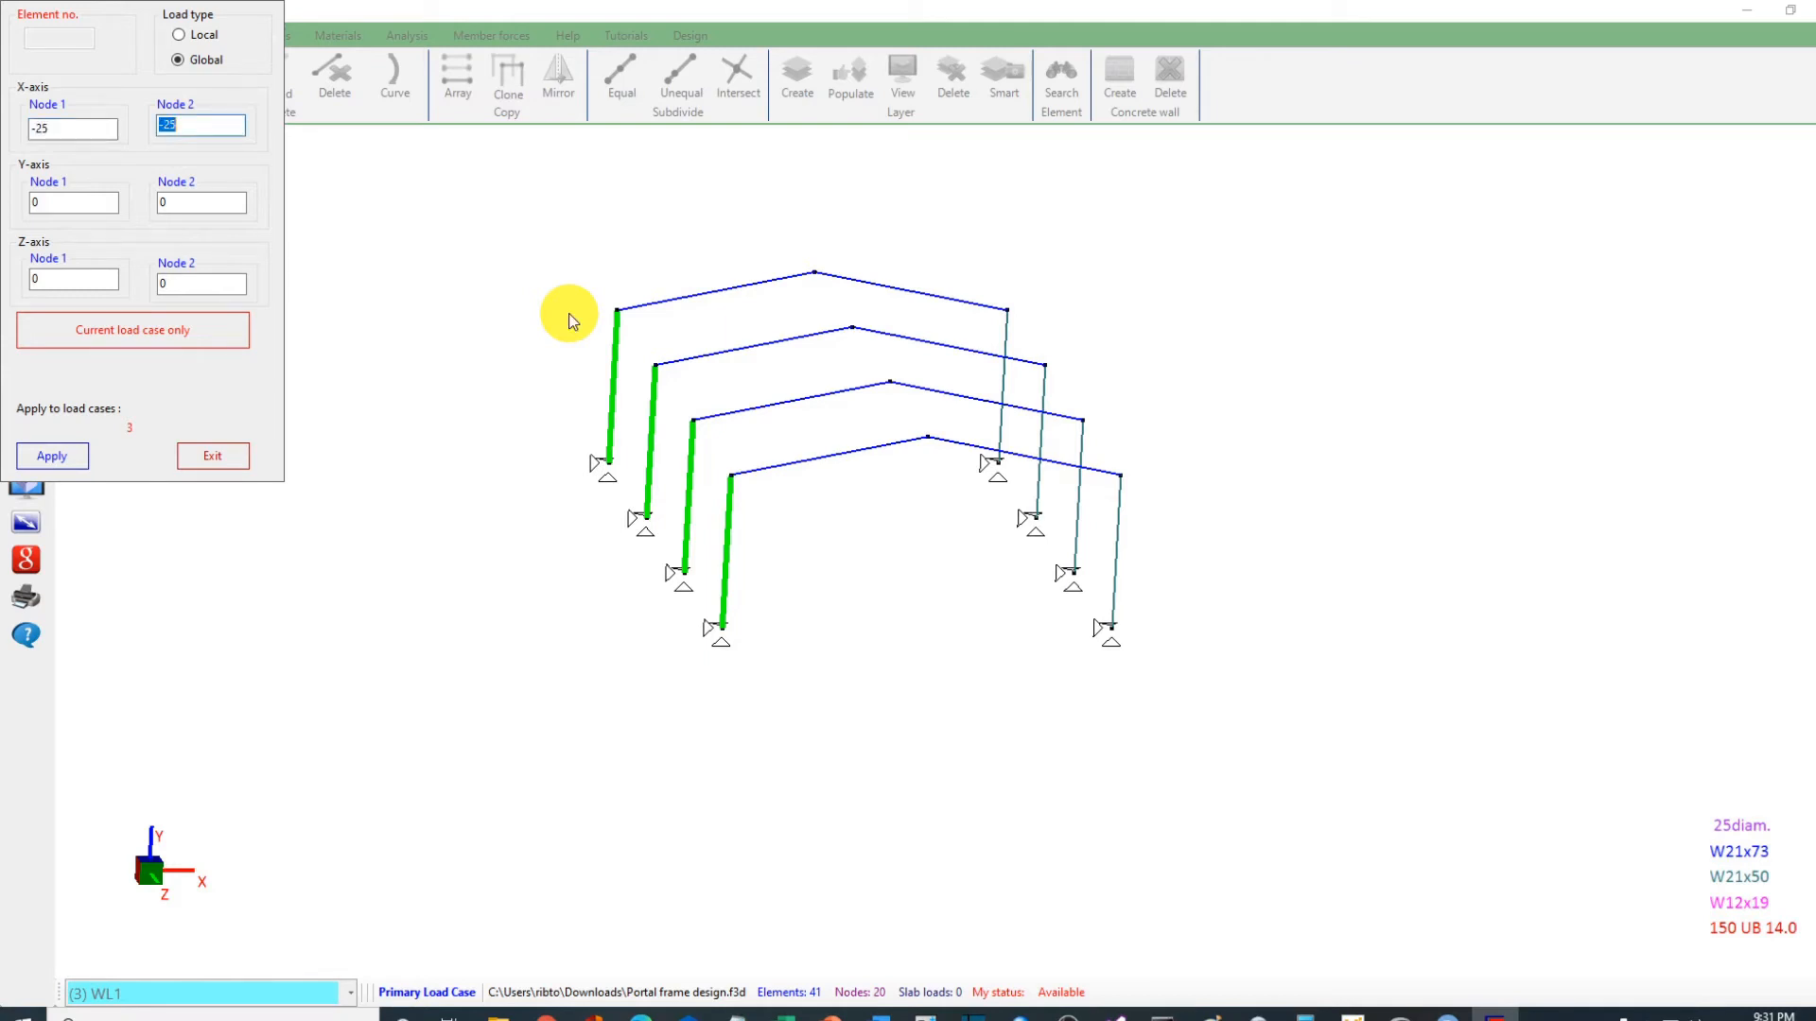
Step: Apply global X-axis distributed loads in WL1: -25 kN/m on the four left-hand columns and 25 kN/m on the four right-hand columns
type("-25")
left_click(57, 457)
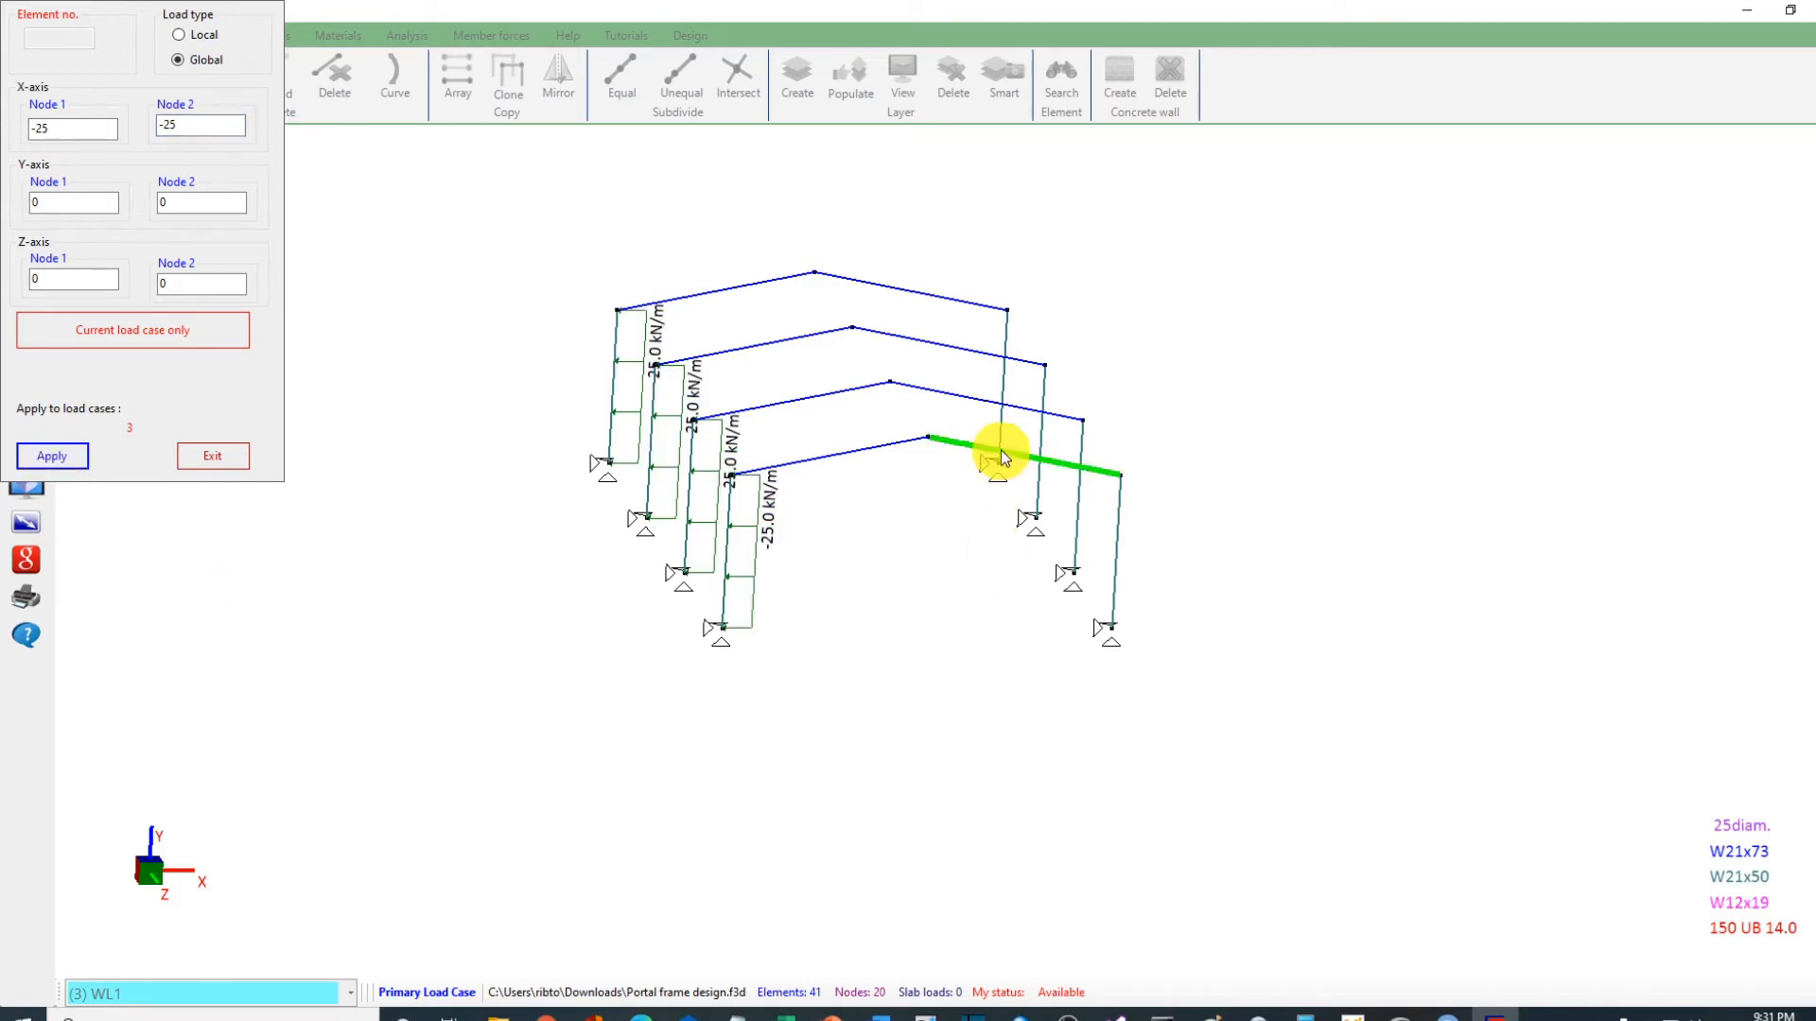
left_click(1000, 444)
left_click(1040, 492)
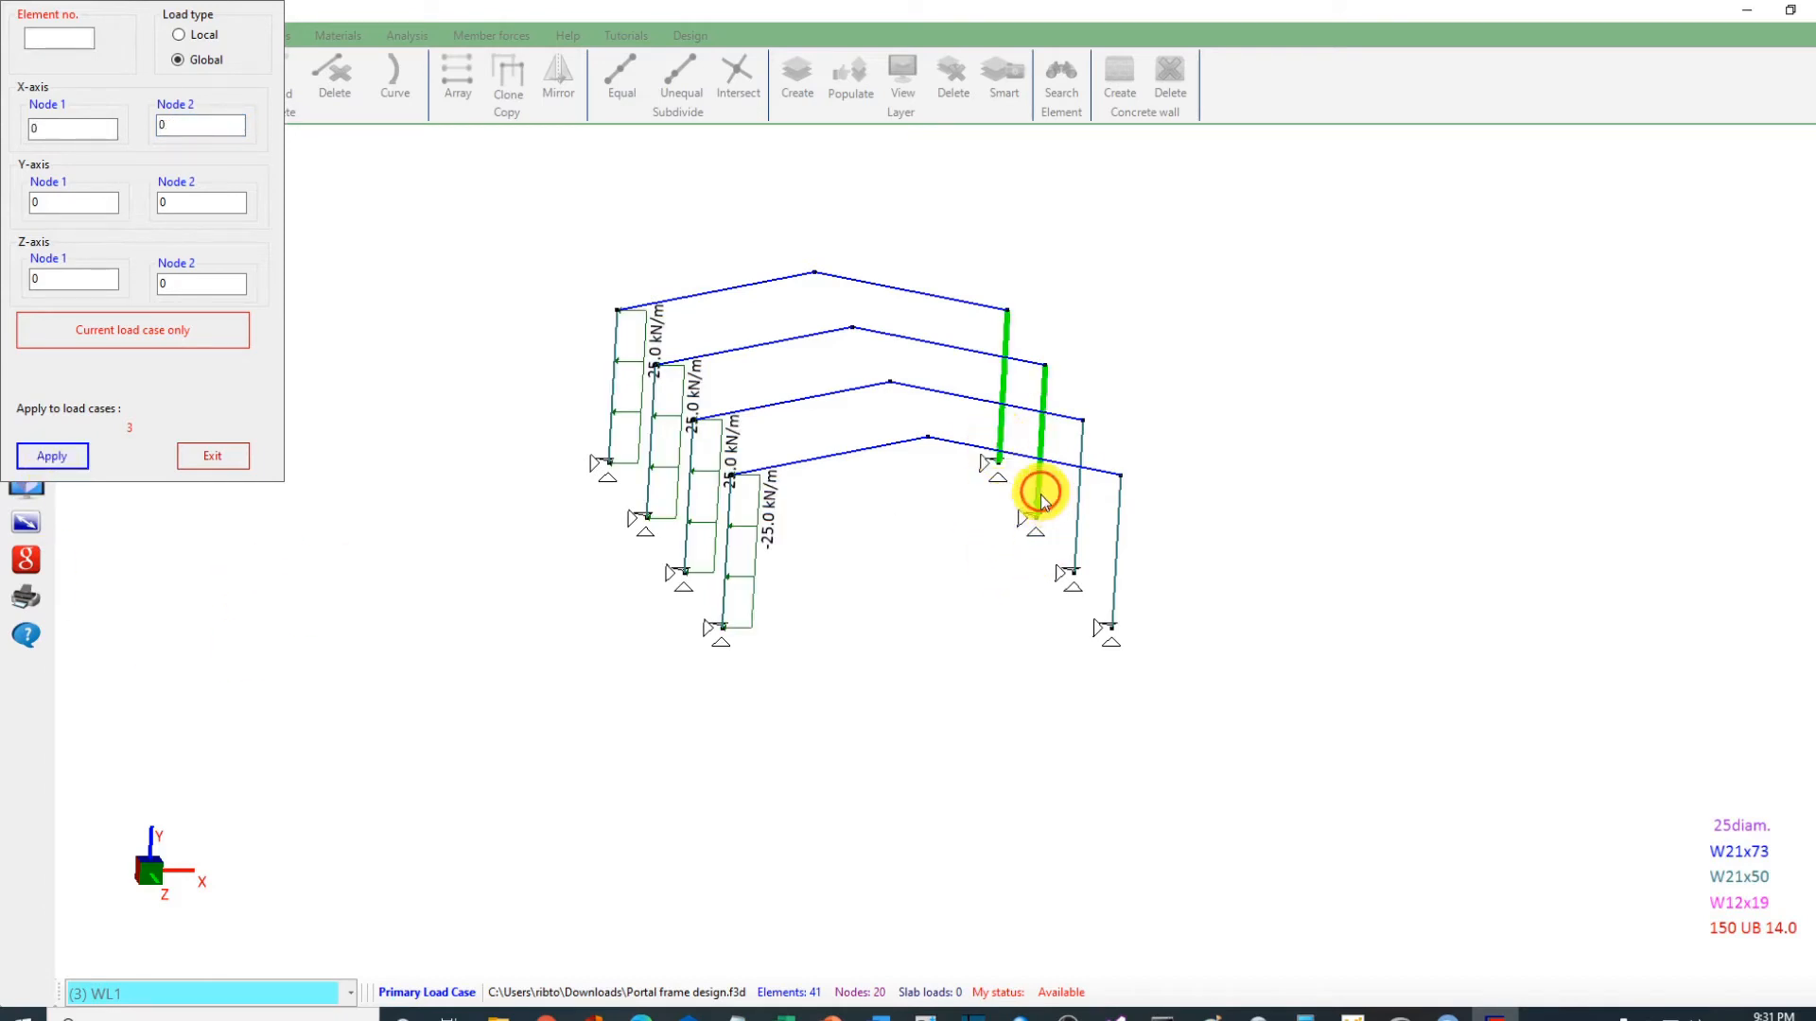
left_click(1079, 526)
left_click(1109, 580)
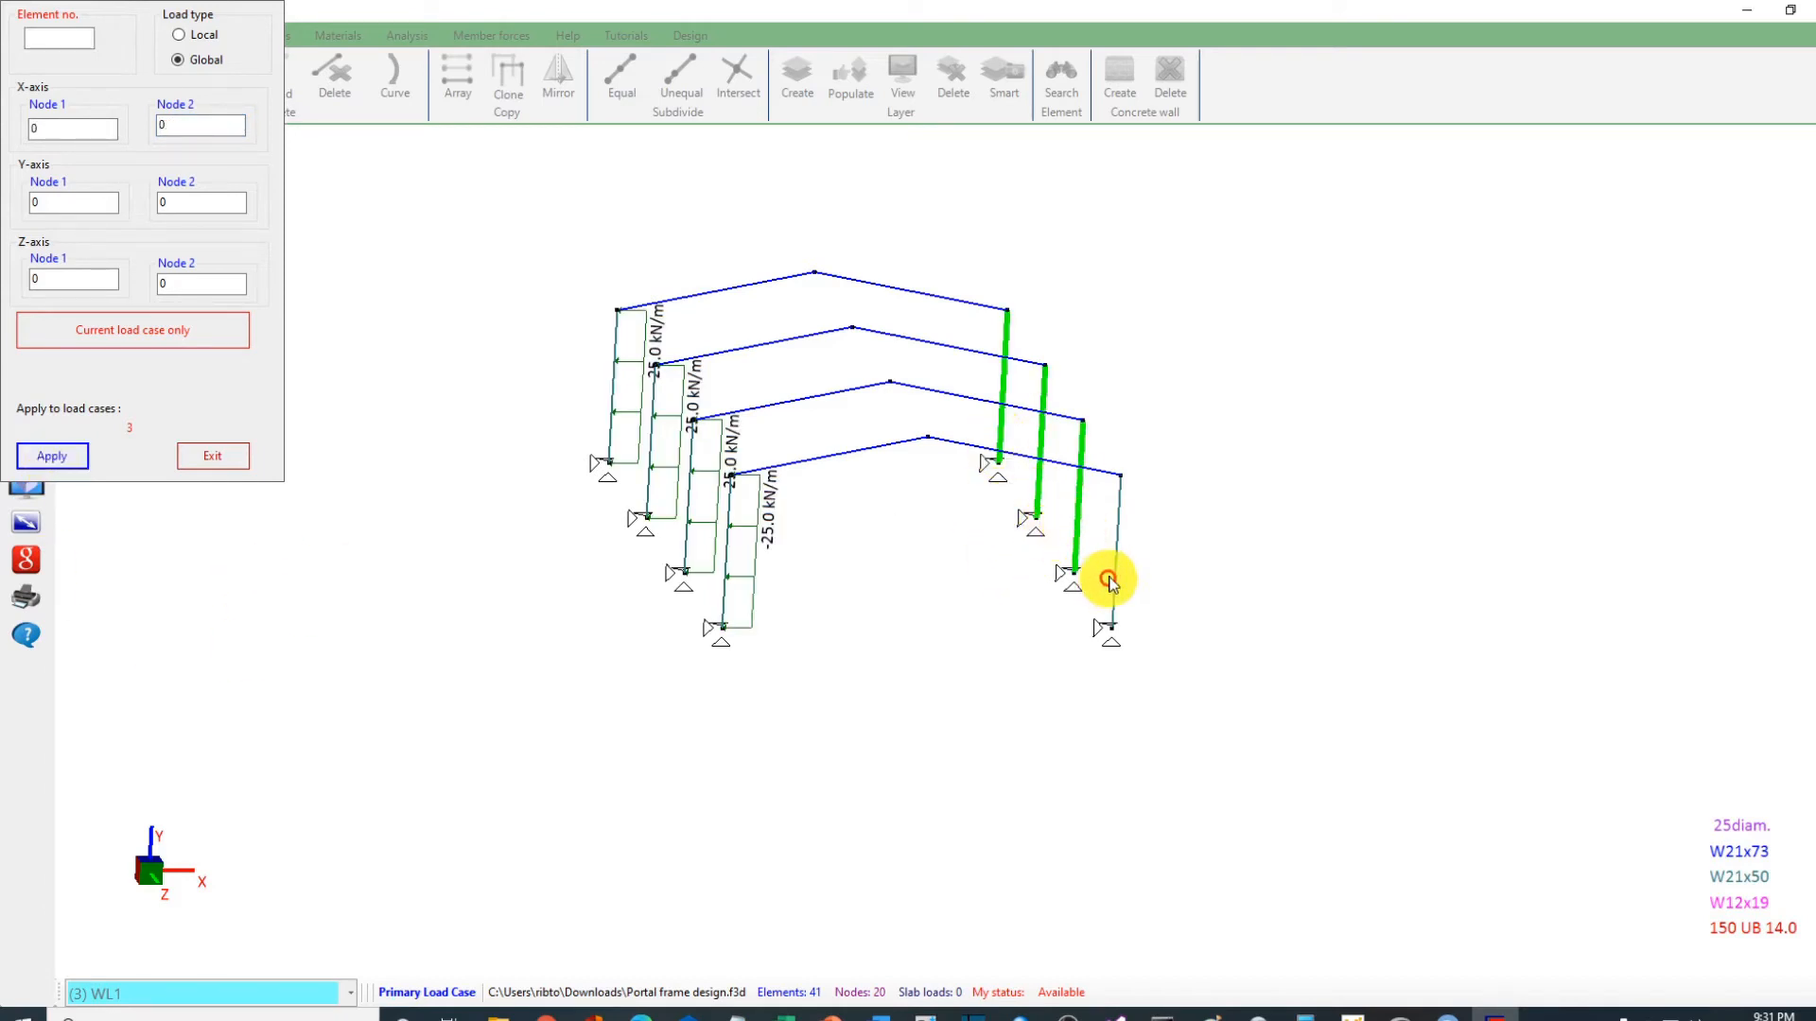
left_click(47, 128)
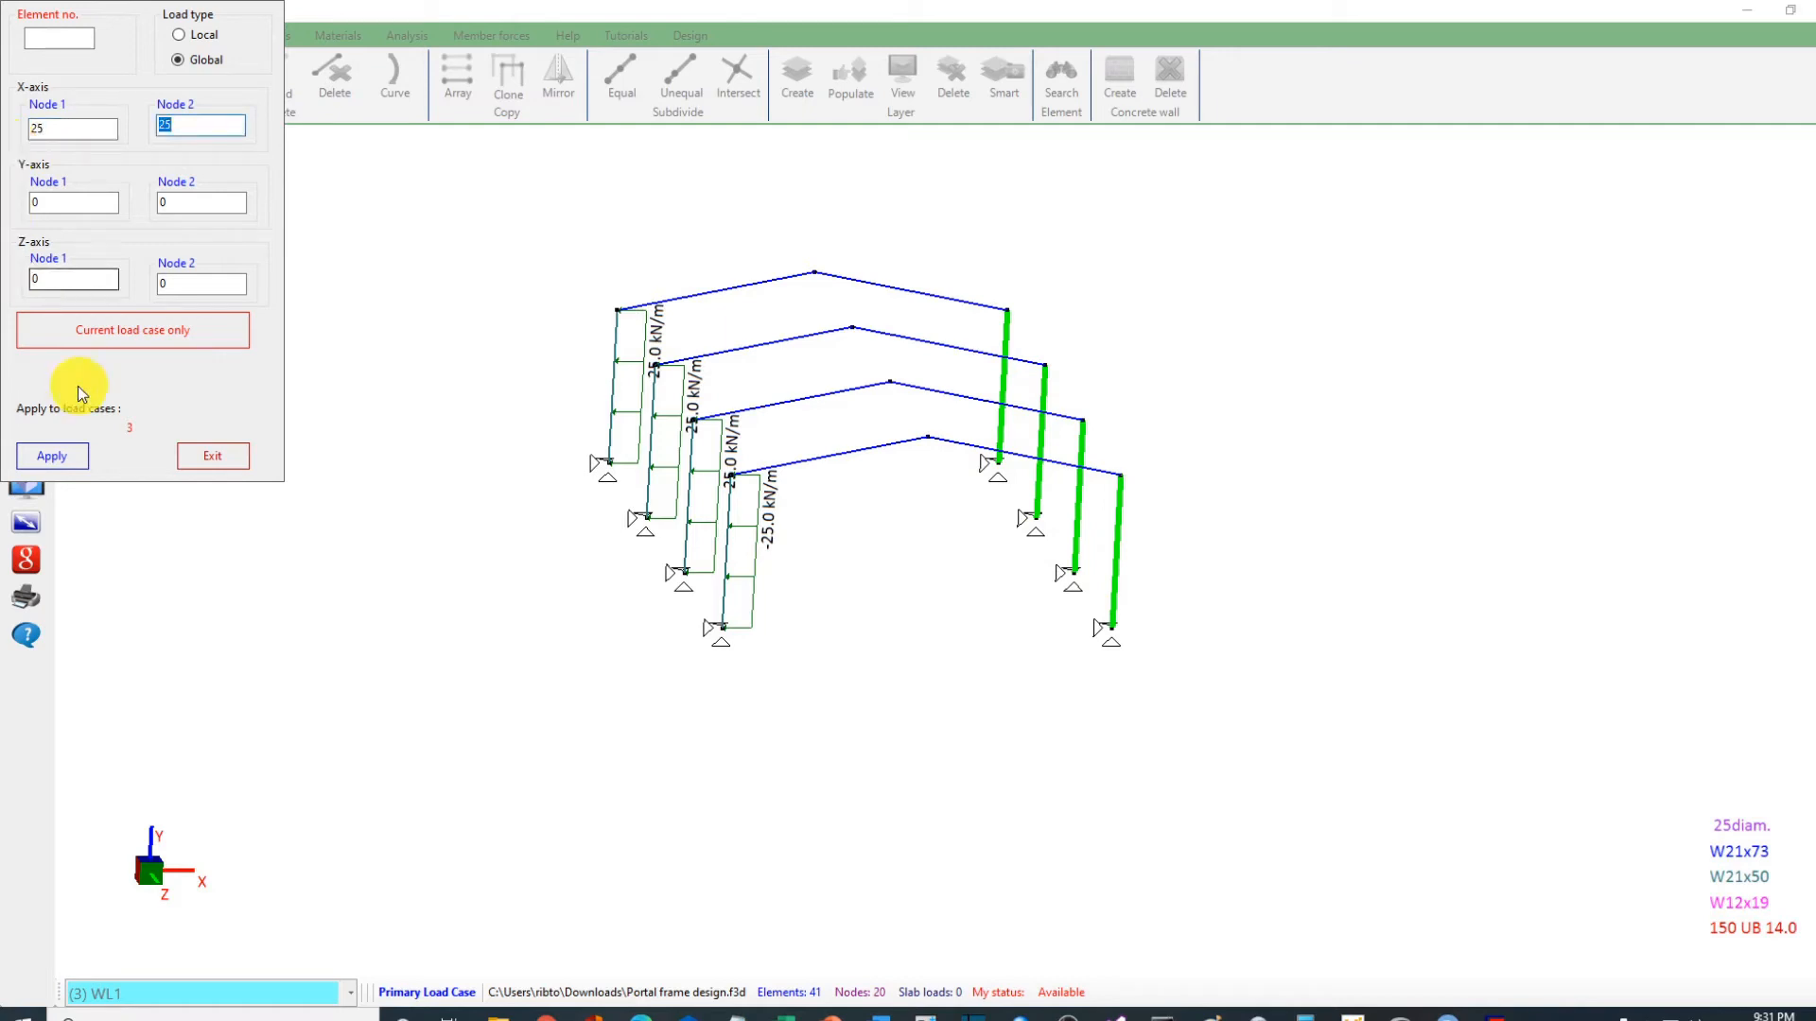
left_click(70, 467)
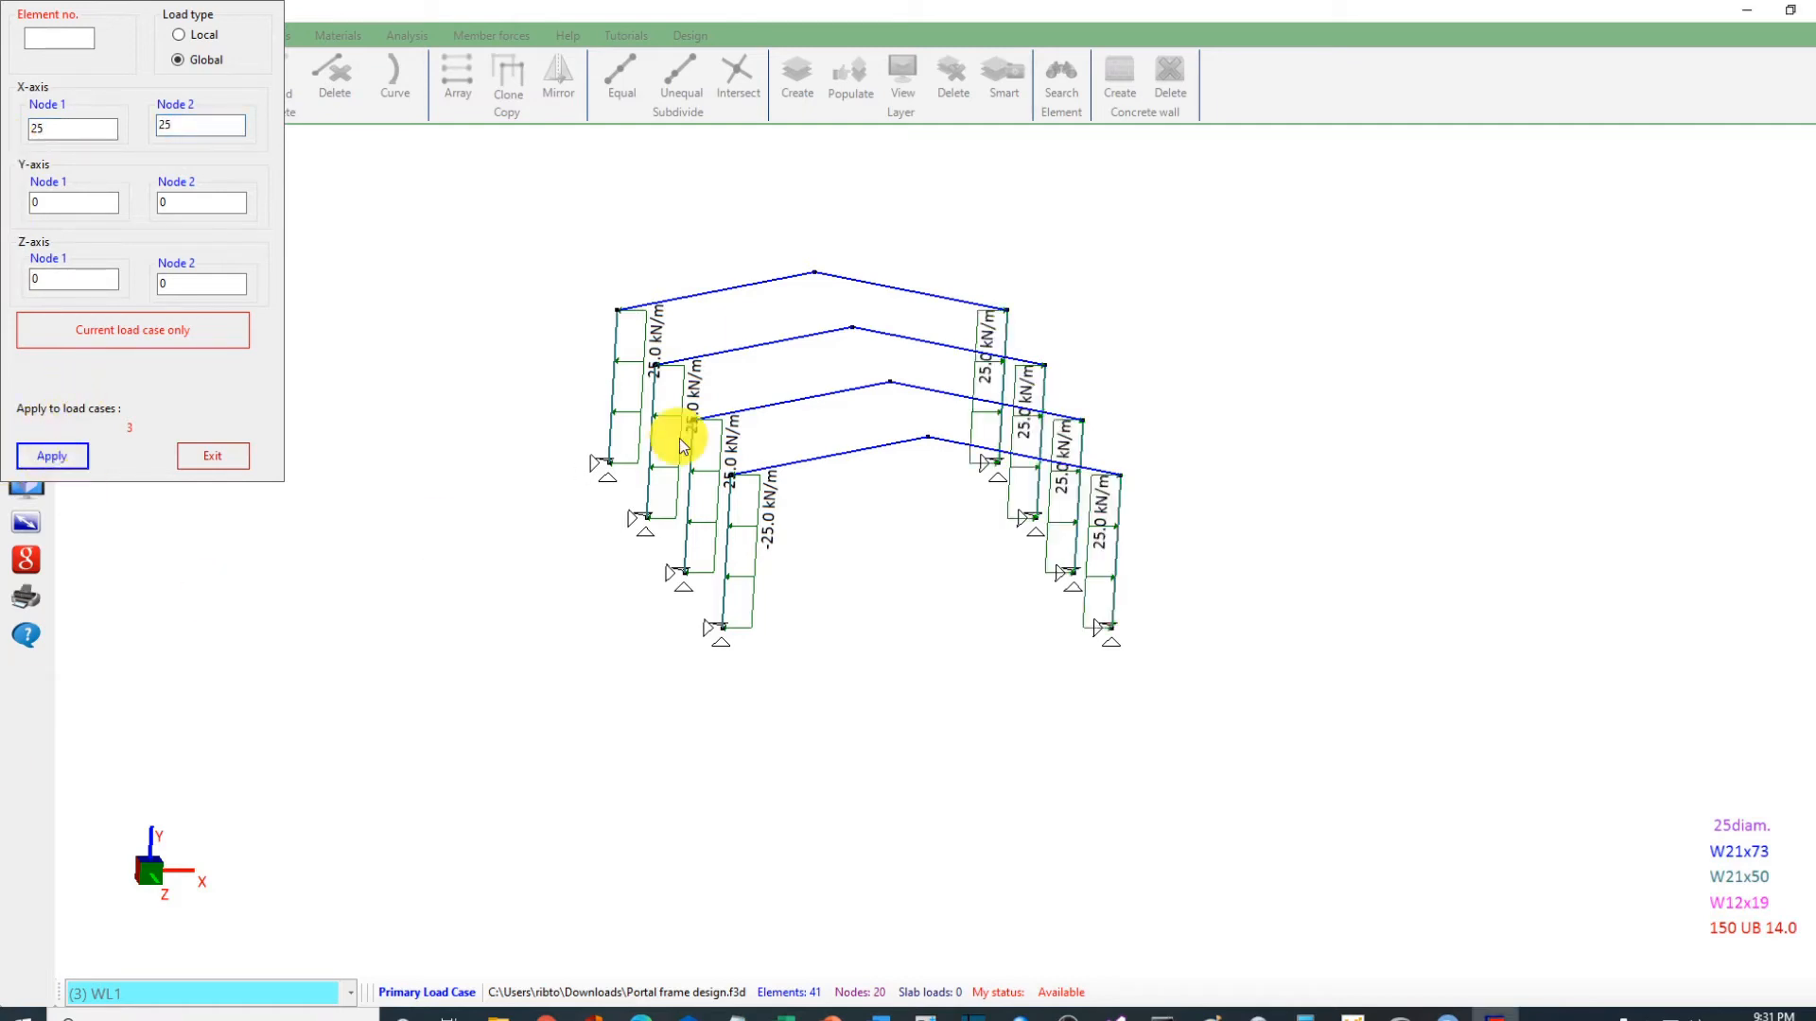
Step: Apply a local major-axis distributed load of 25 kN/m at both nodes to the four left-hand rafters in WL1
left_click(747, 285)
left_click(779, 348)
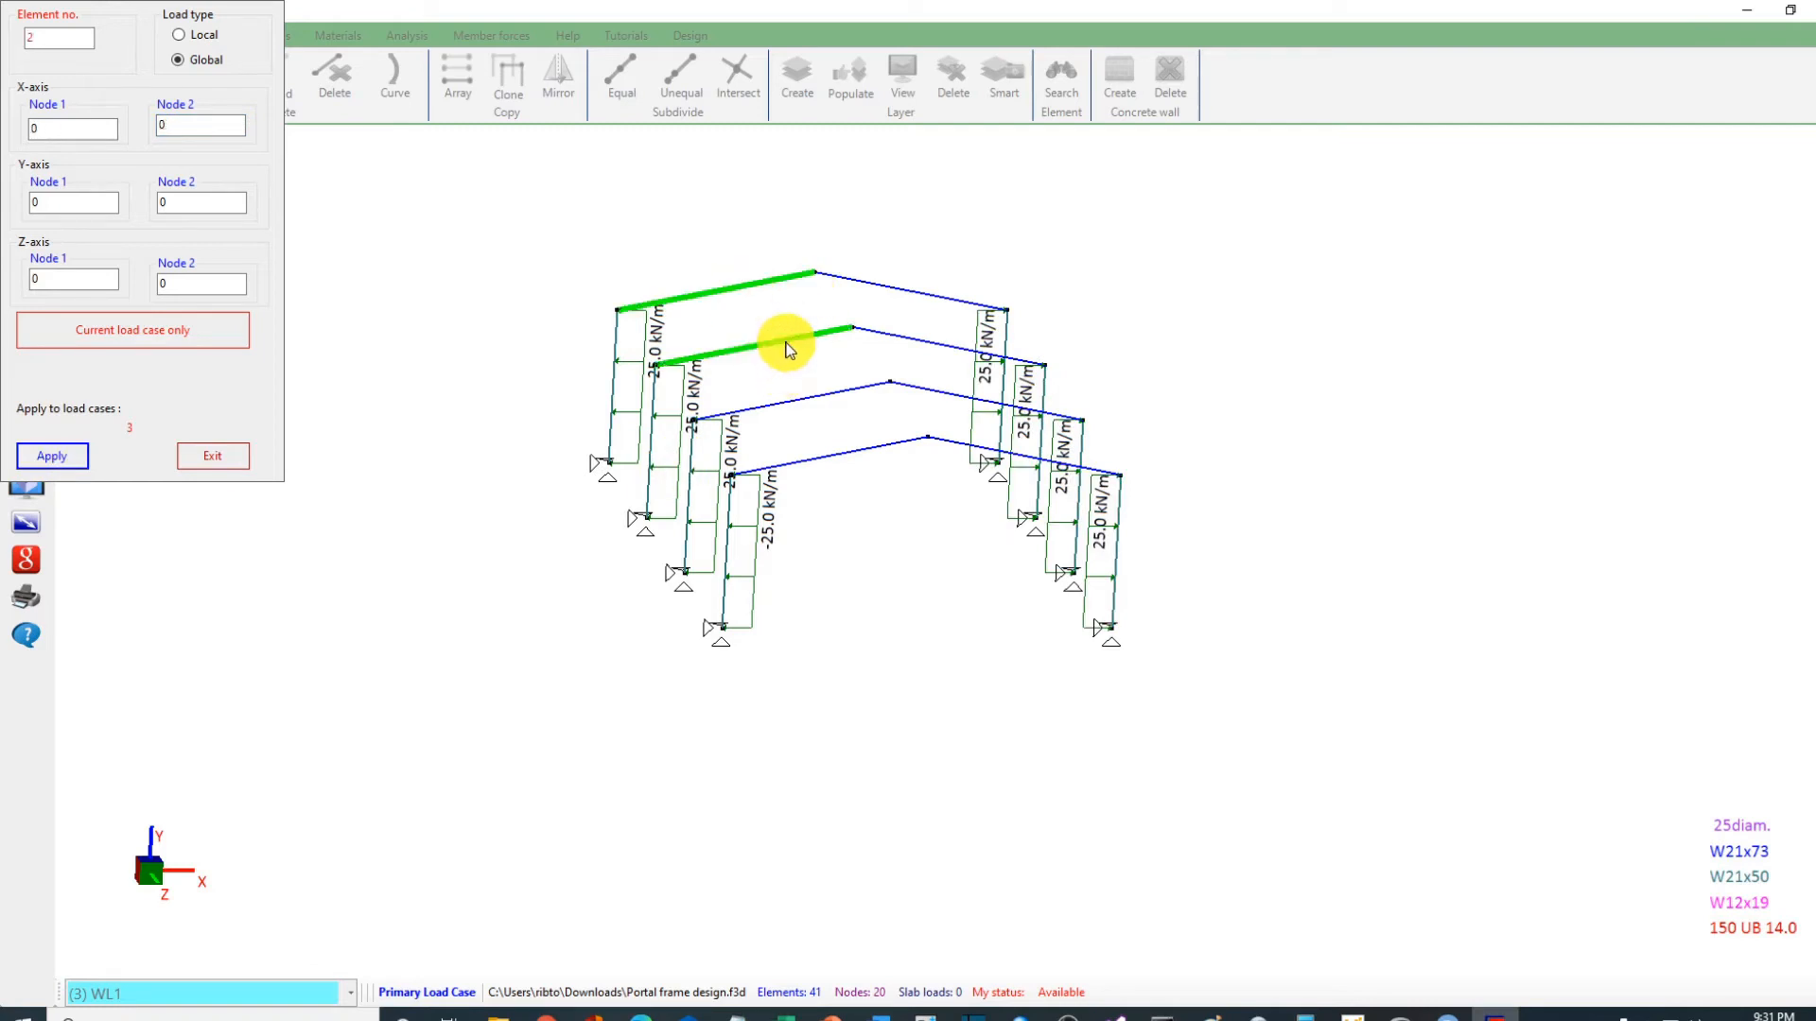
left_click(796, 401)
left_click(802, 457)
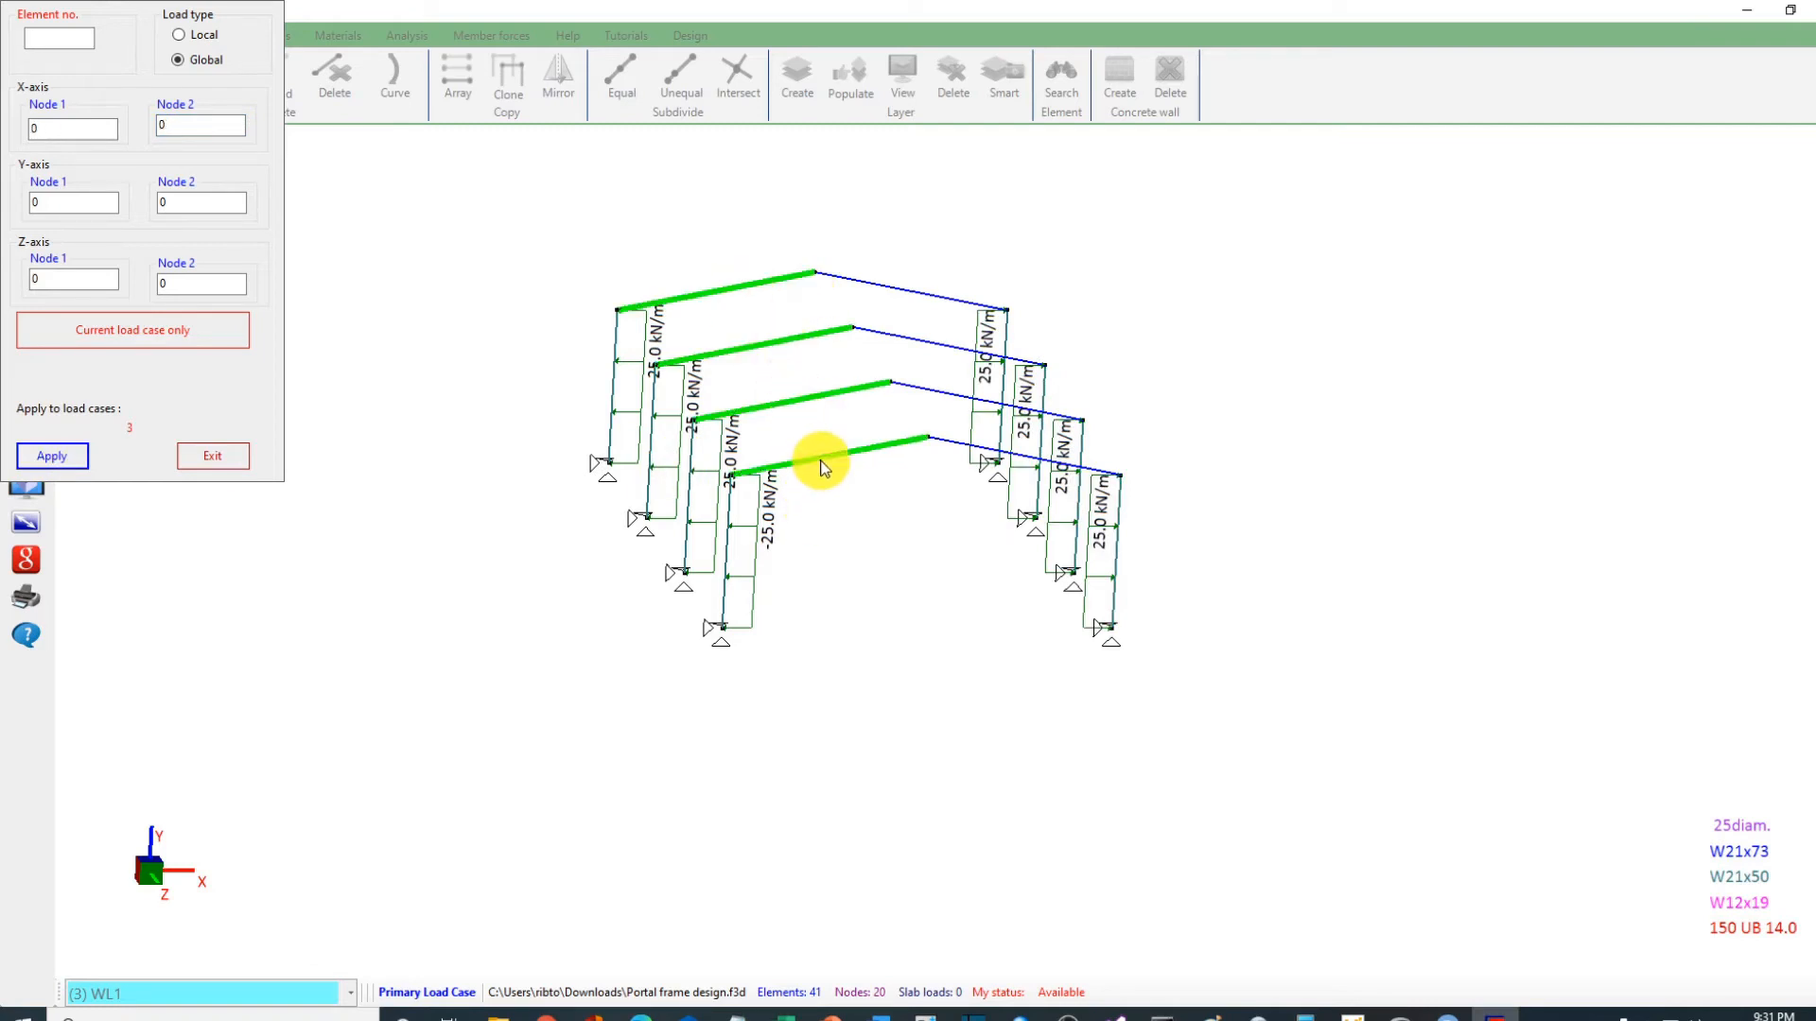
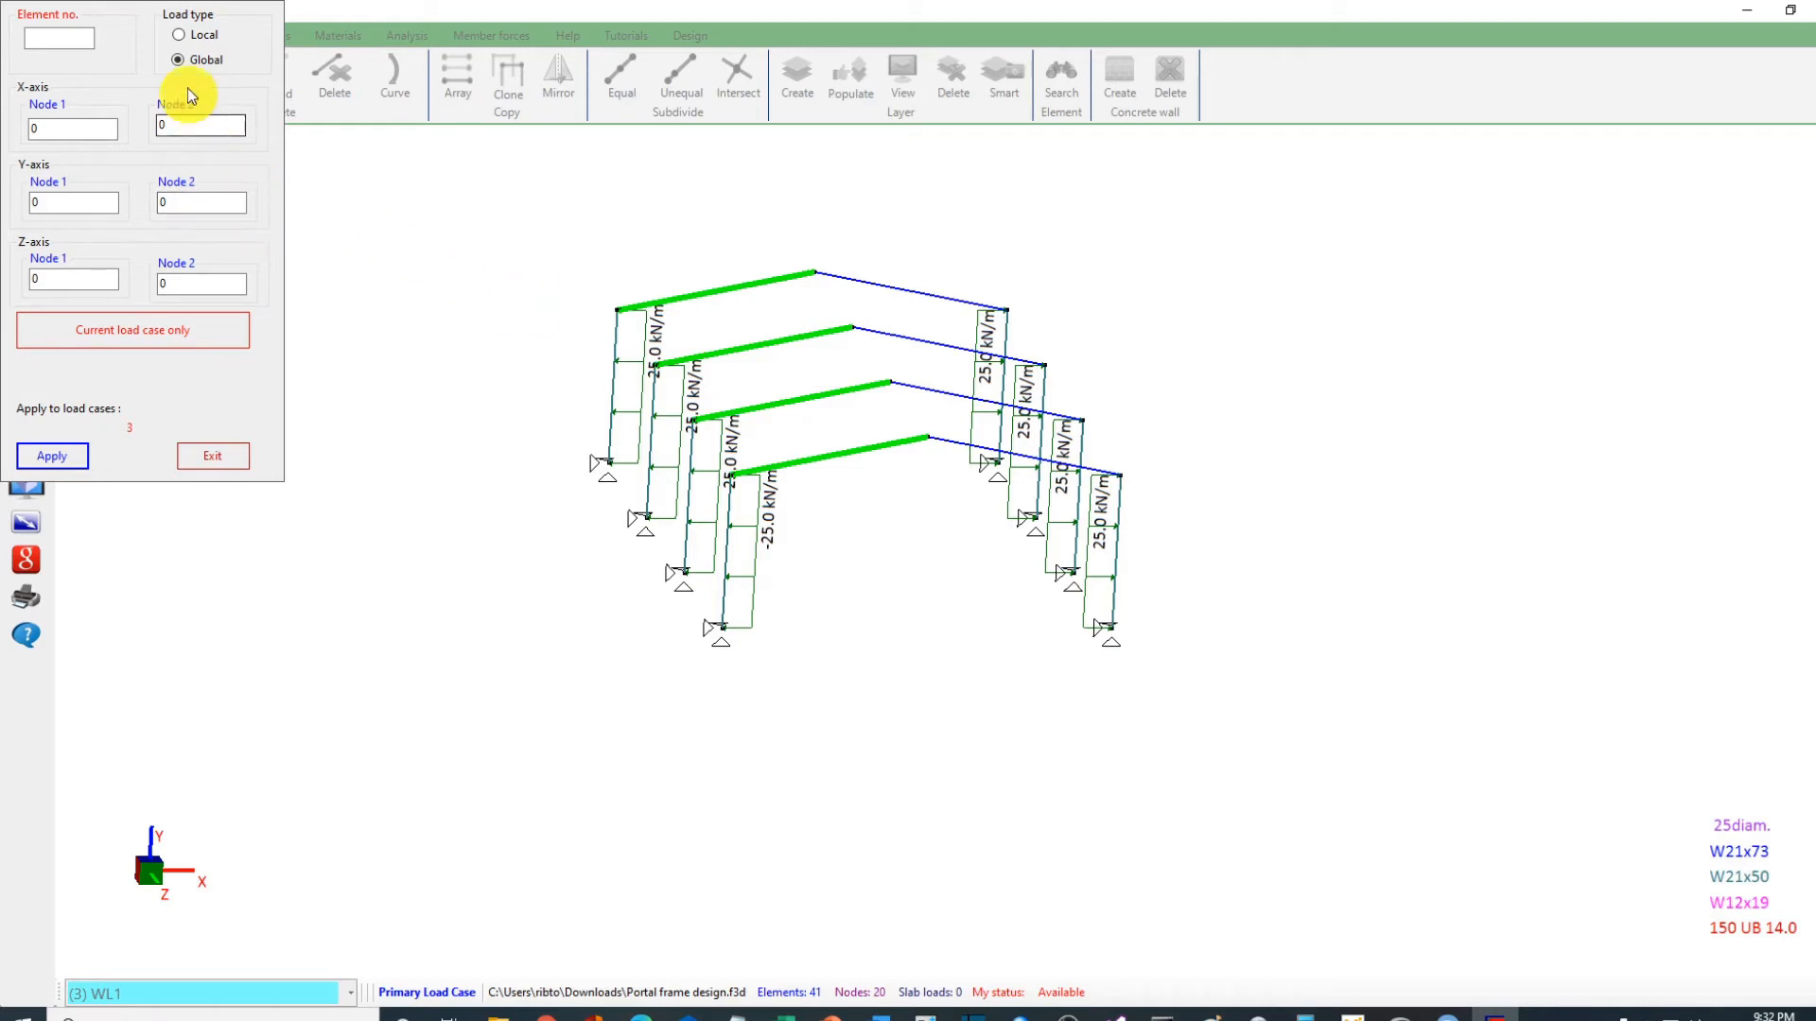
left_click(193, 39)
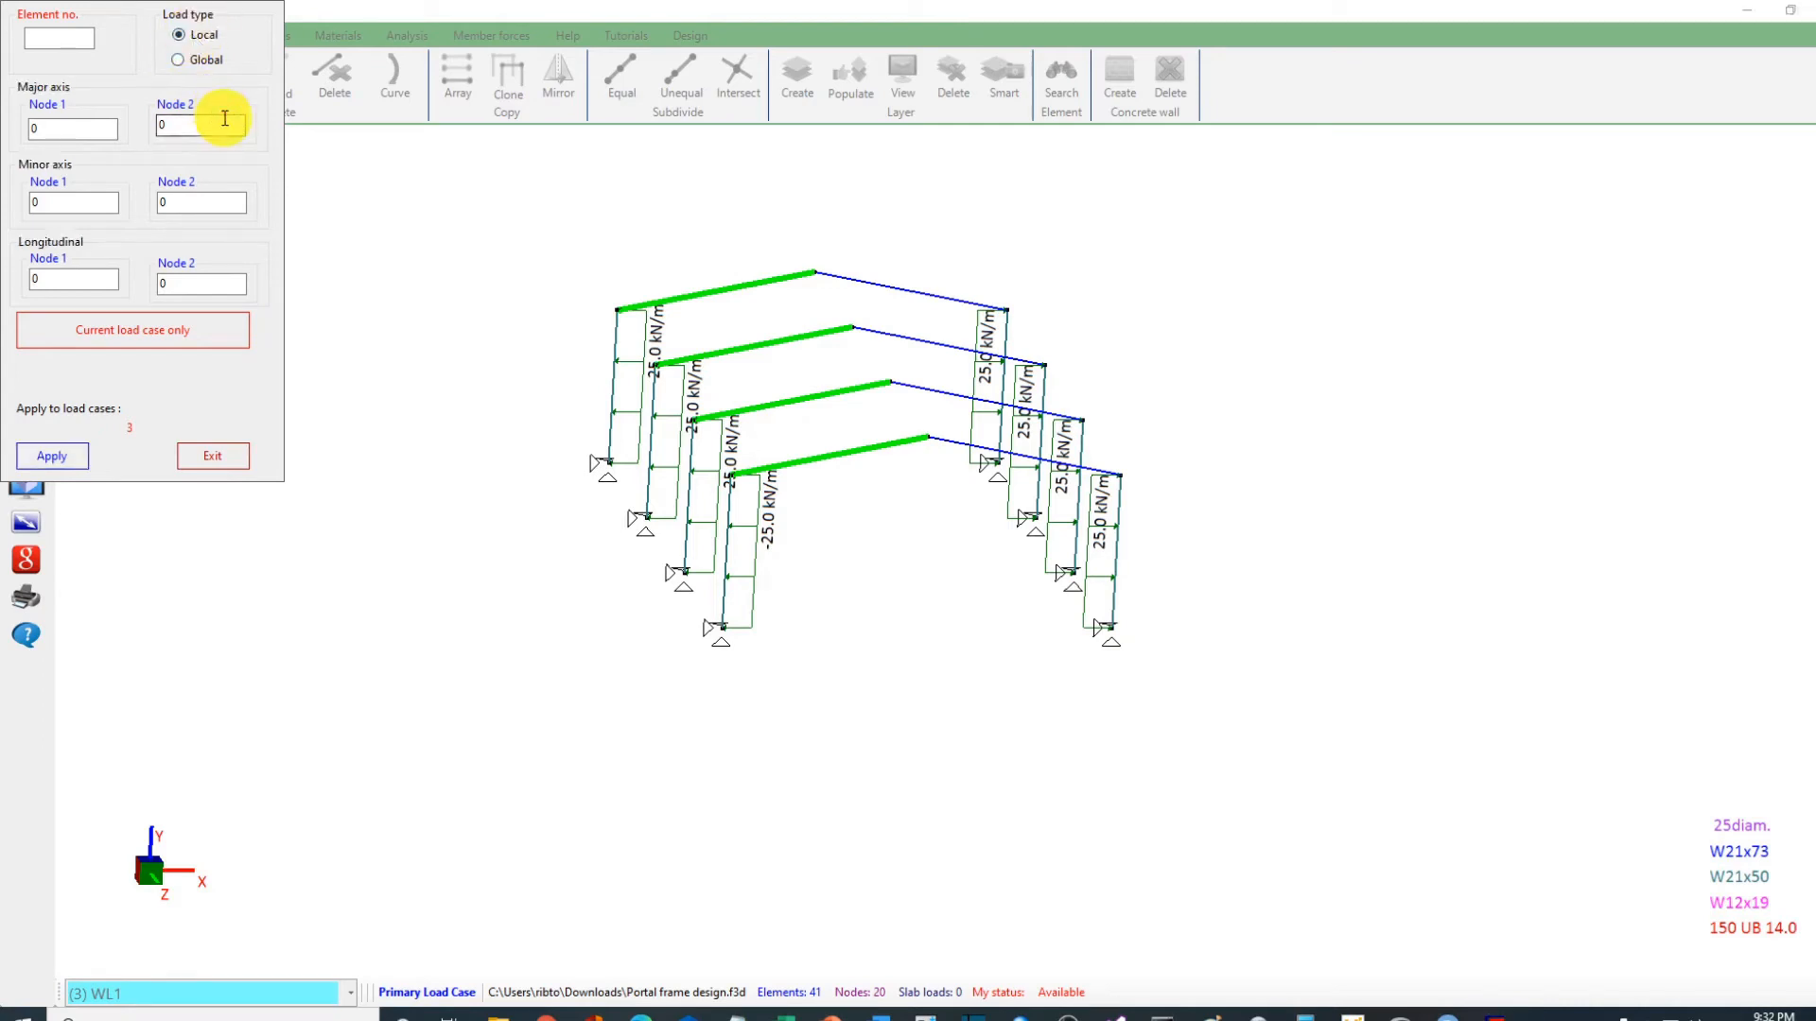
left_click(54, 133)
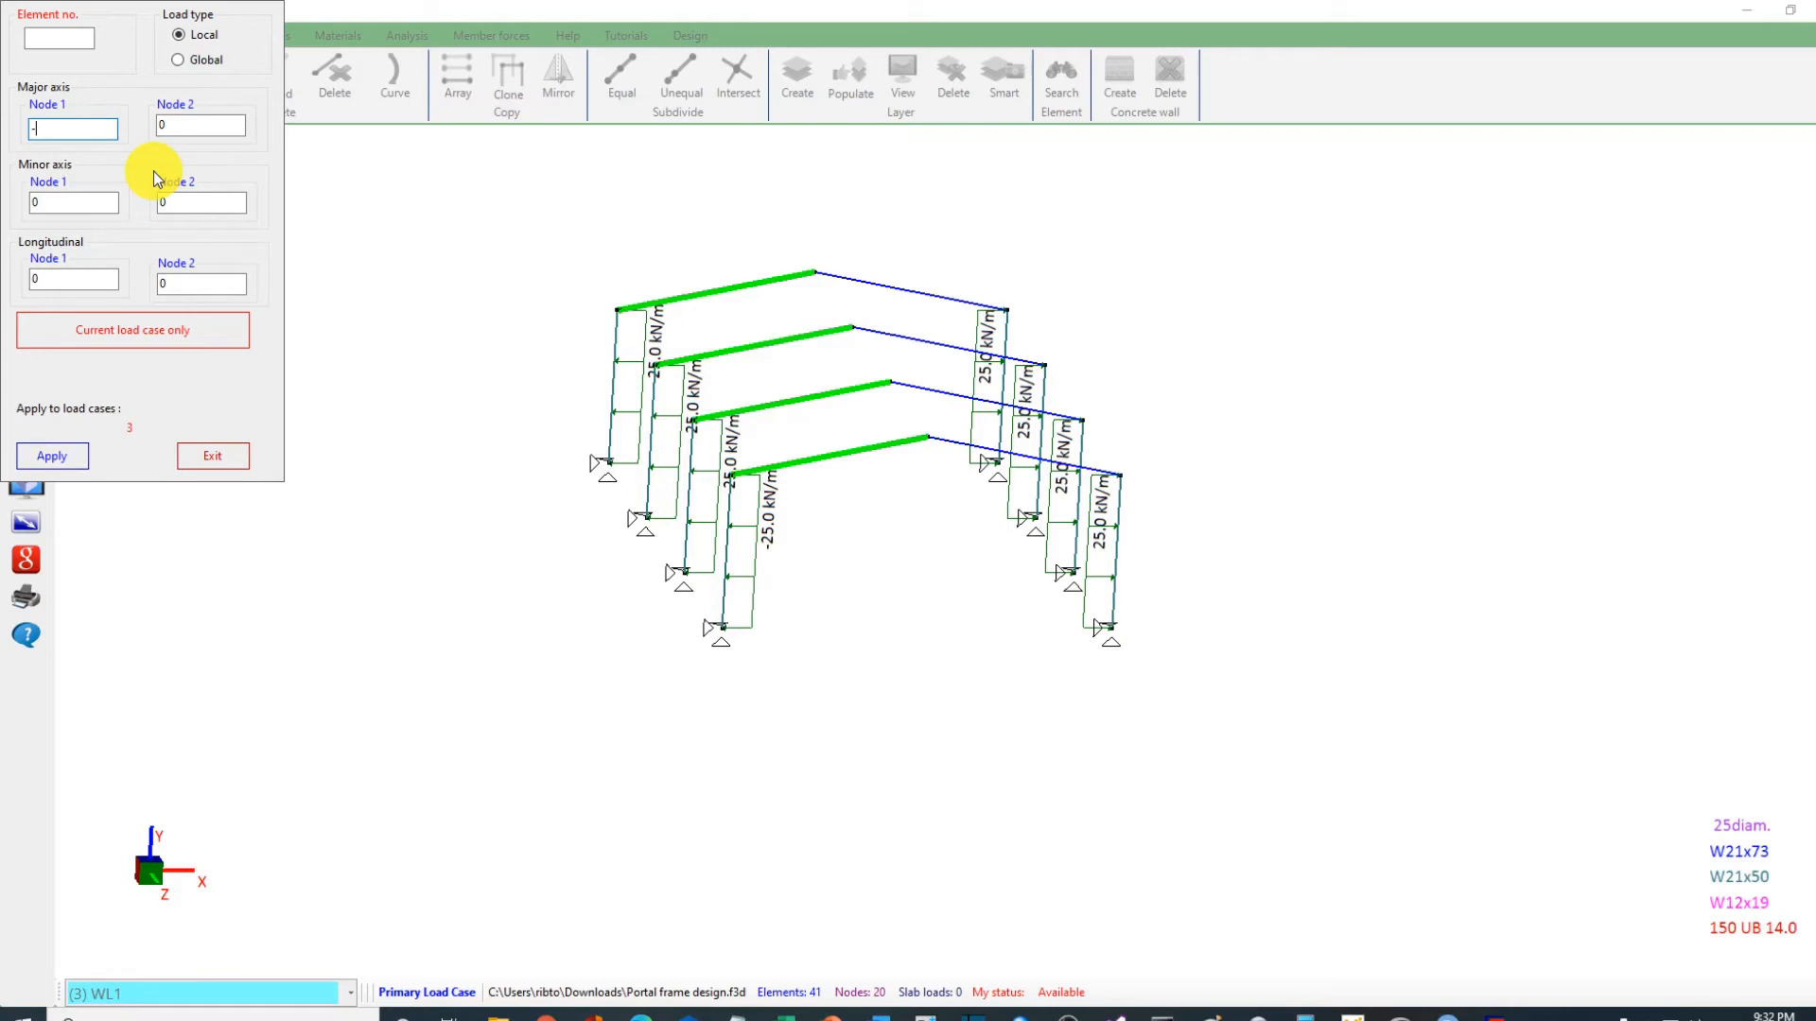
key("BackSpace")
type("25")
left_click(52, 455)
Step: Apply a local major-axis distributed load of 25 kN/m to the four right-hand rafters in WL1 and finish load entry
left_click(908, 296)
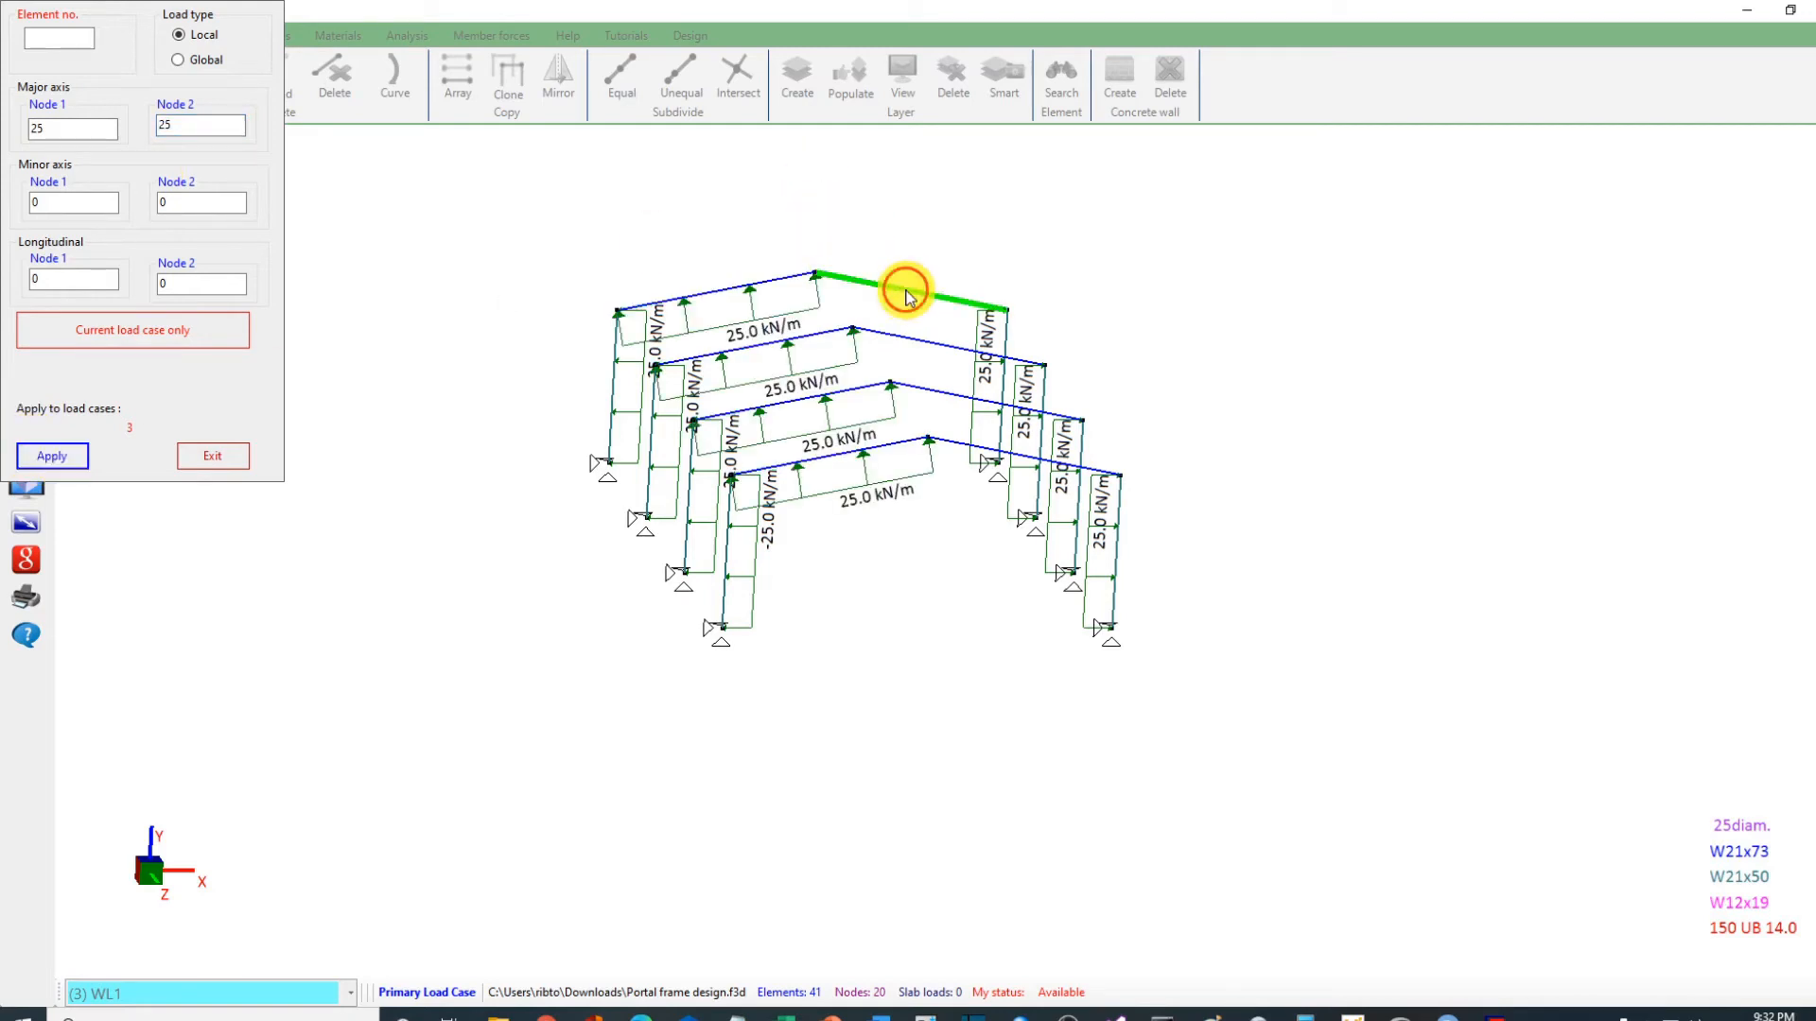
left_click(900, 337)
left_click(932, 391)
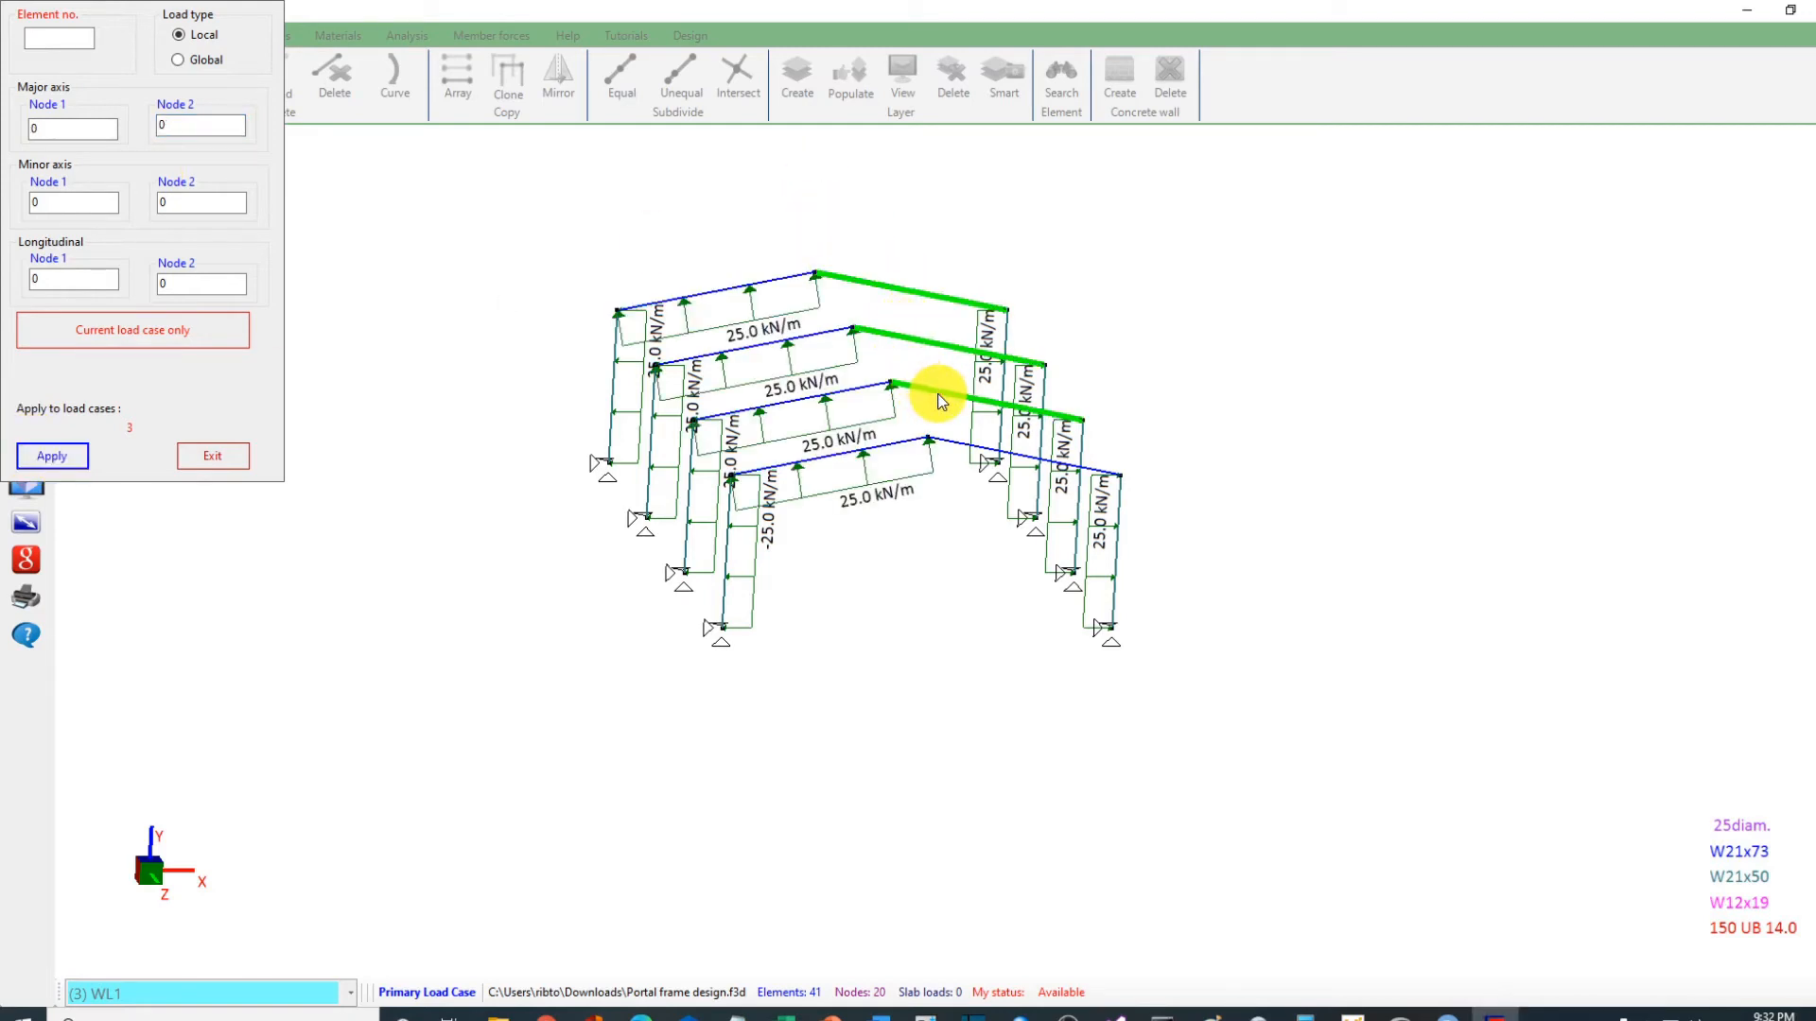
left_click(947, 449)
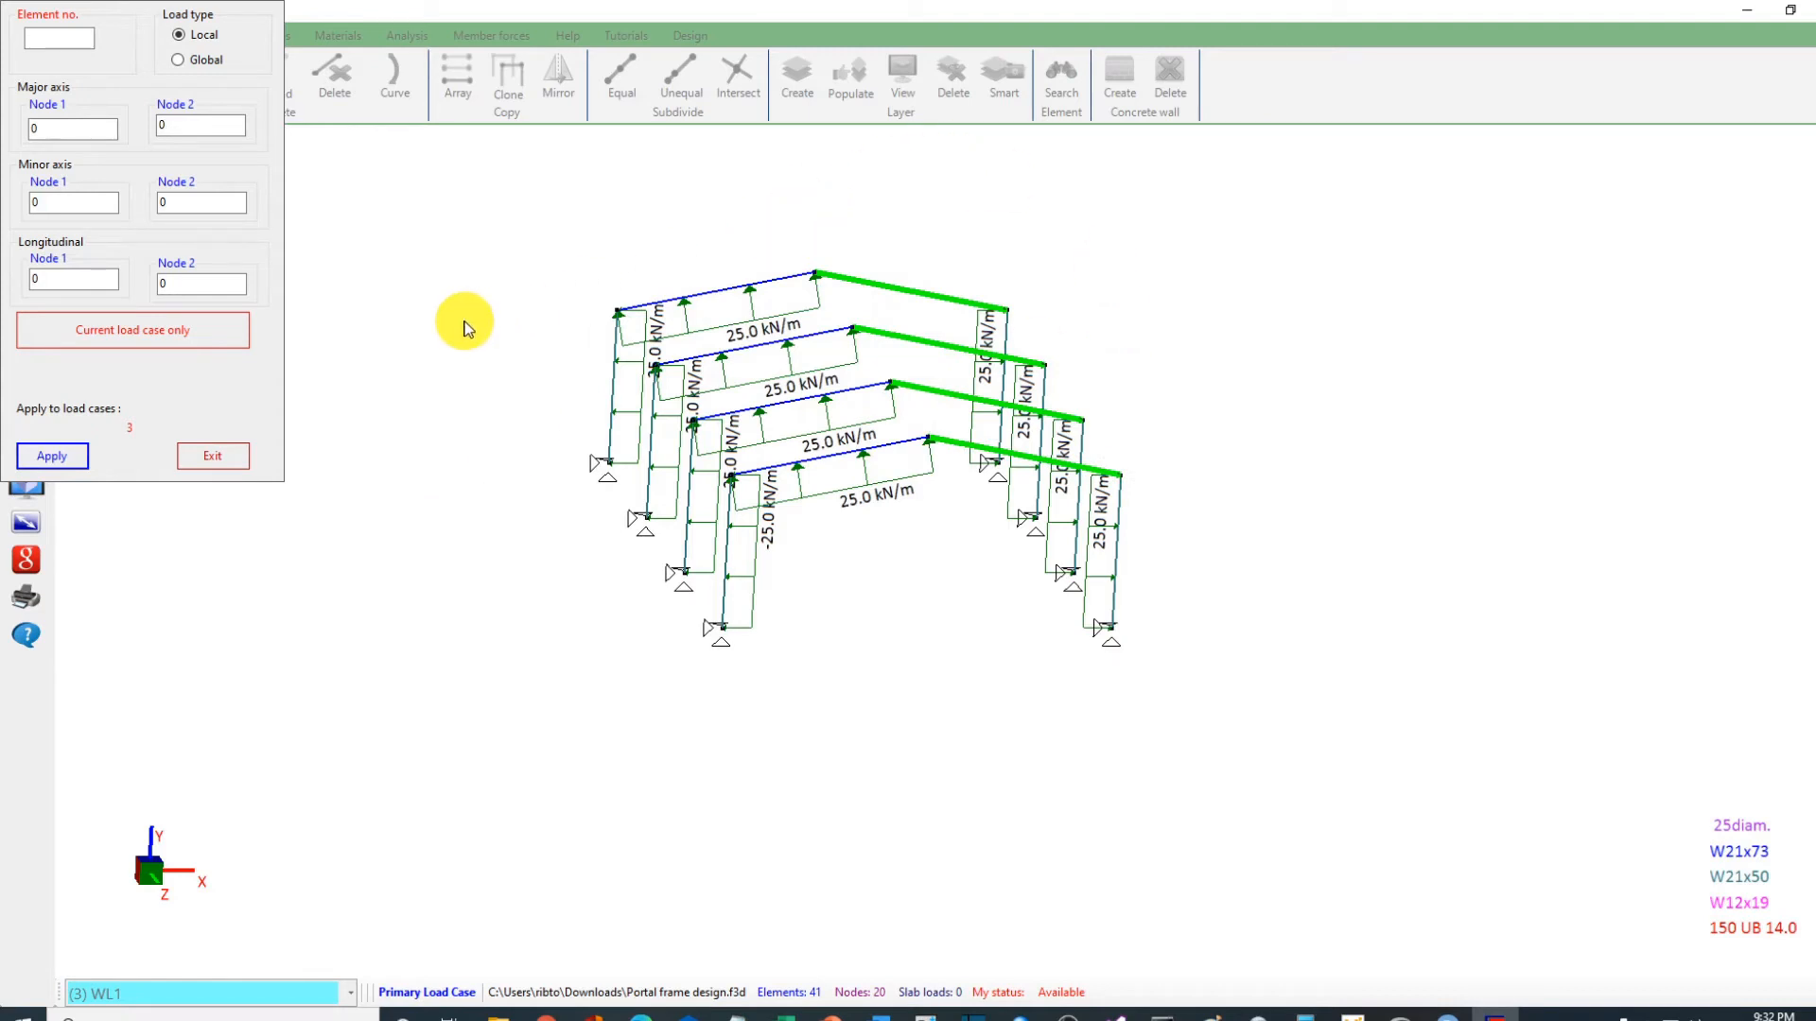
double_click(43, 128)
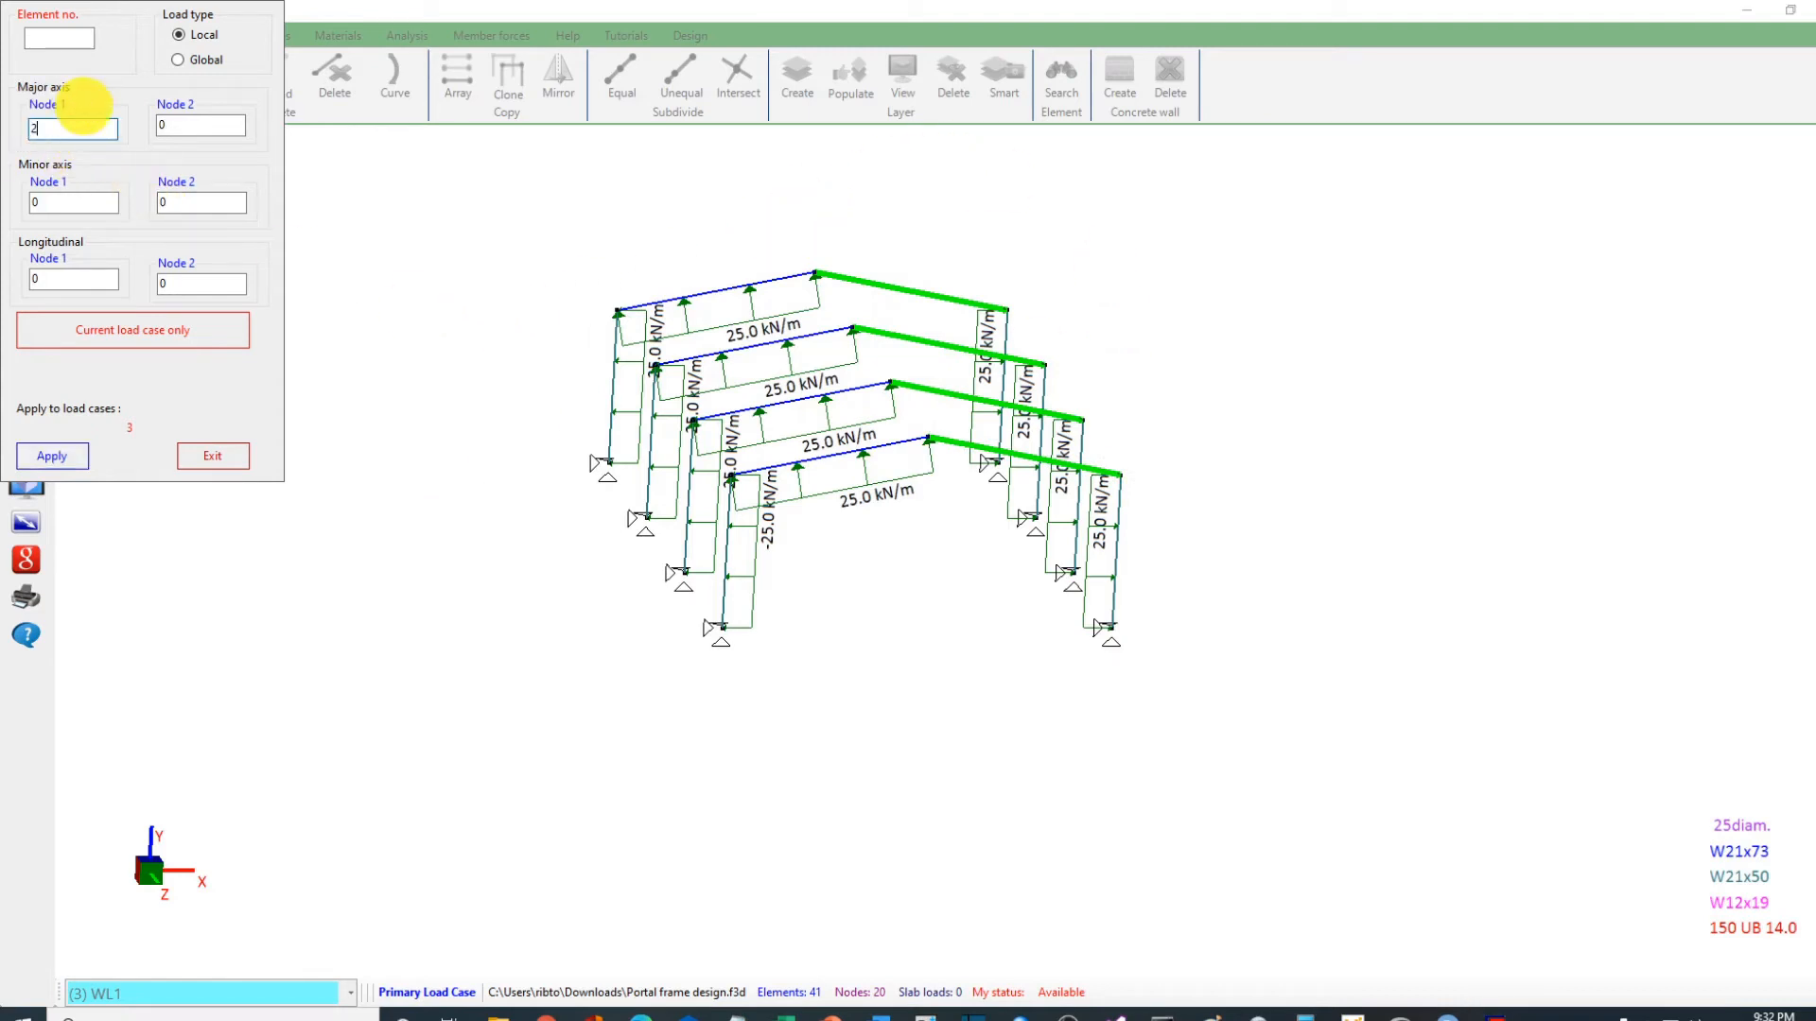
left_click(50, 456)
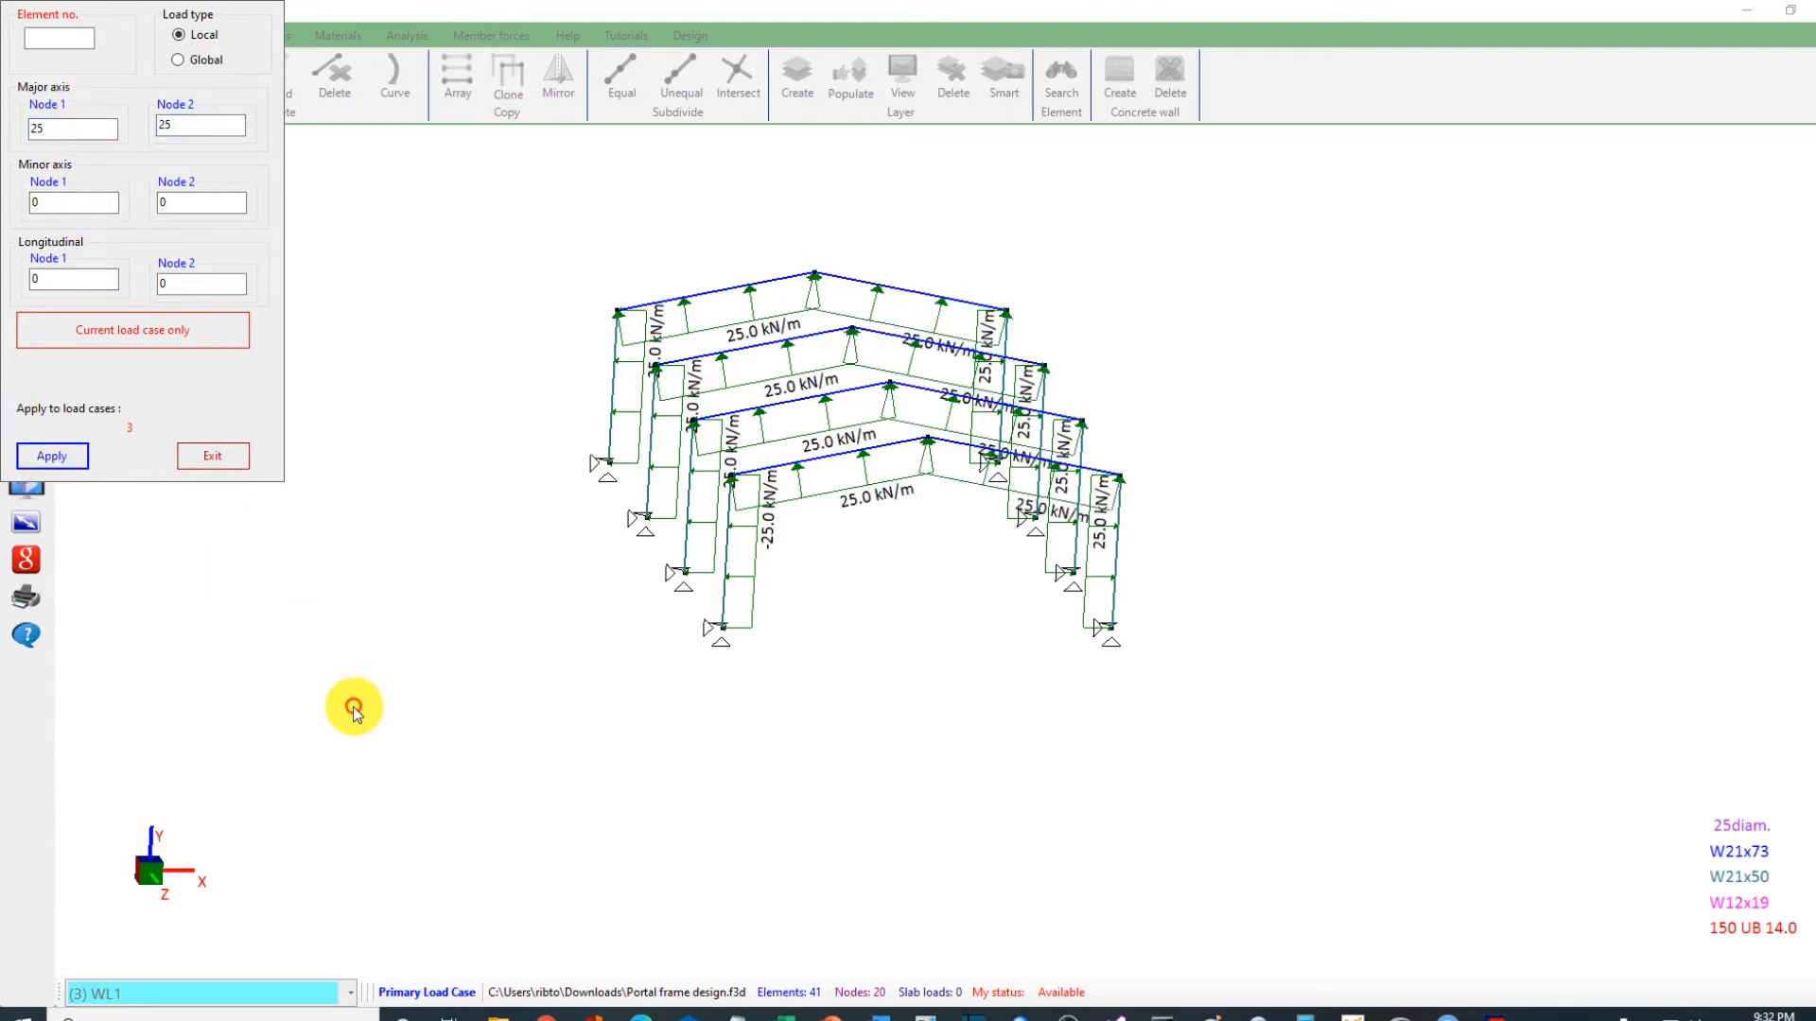
left_click(225, 456)
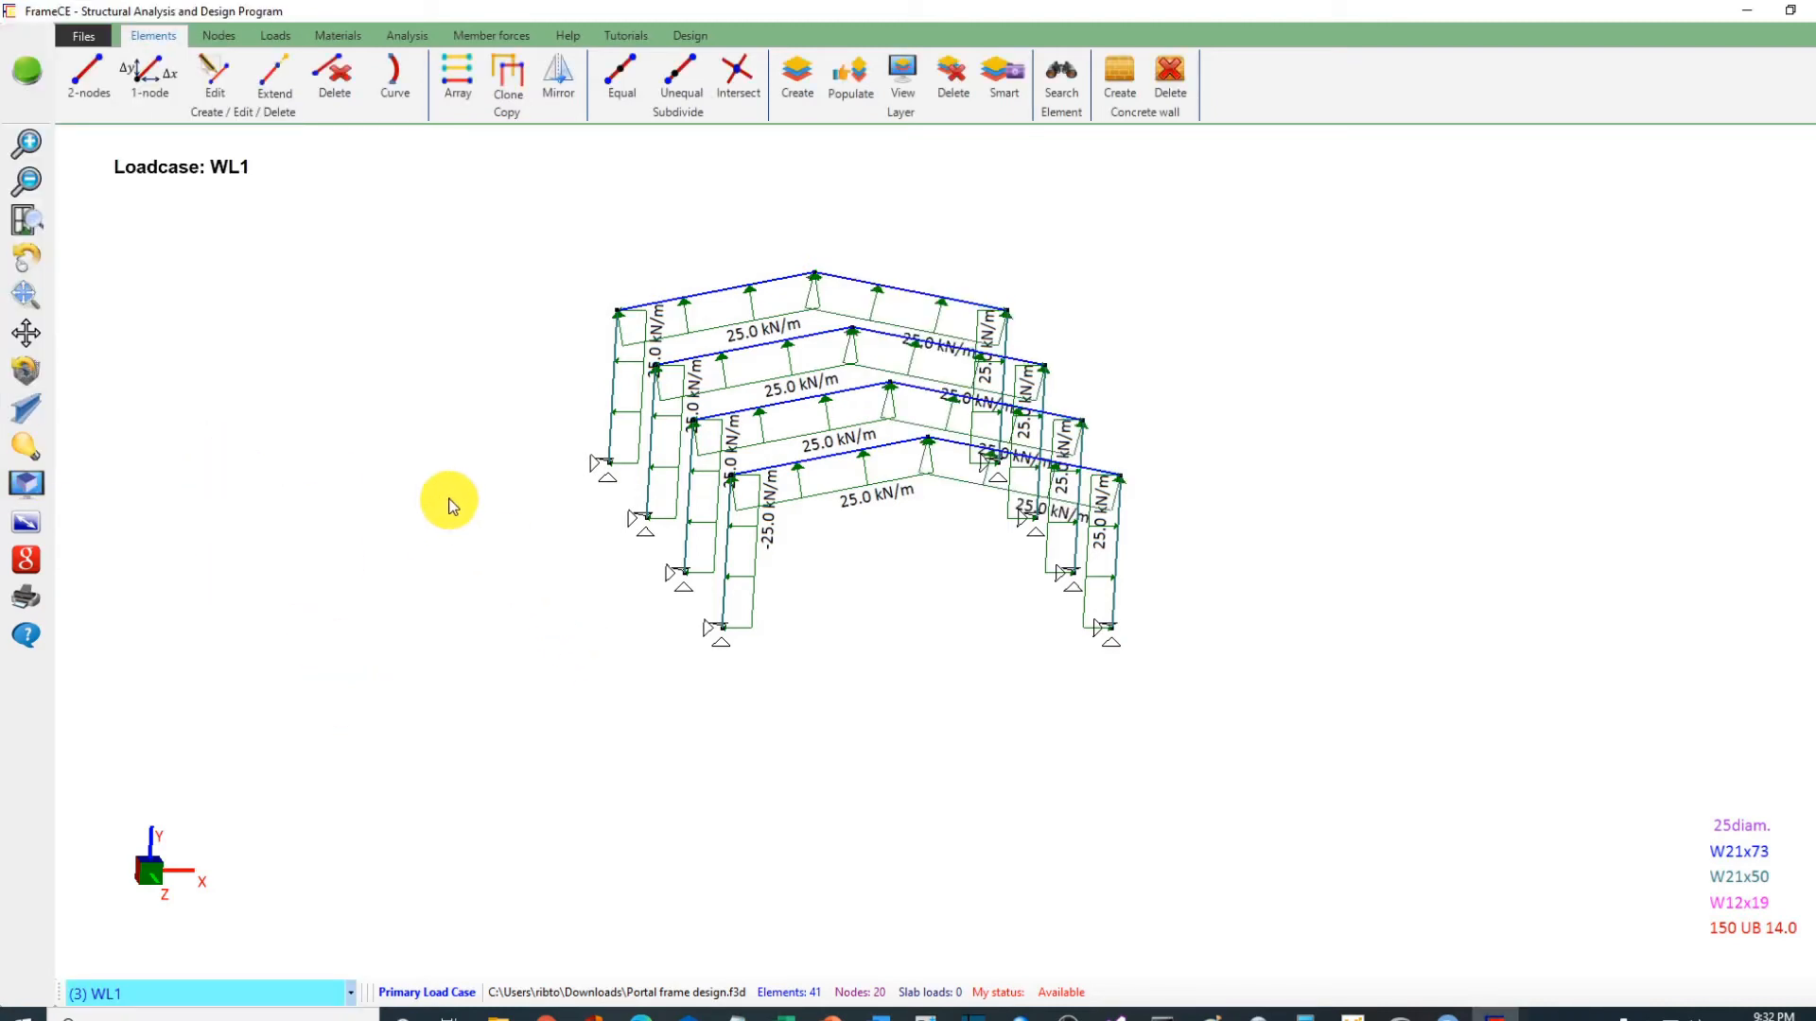
Step: In load case WL2, apply a global X-axis distributed load of 25 kN/m to the four left-hand columns
scroll(449, 501, "up", 4)
scroll(222, 507, "down", 3)
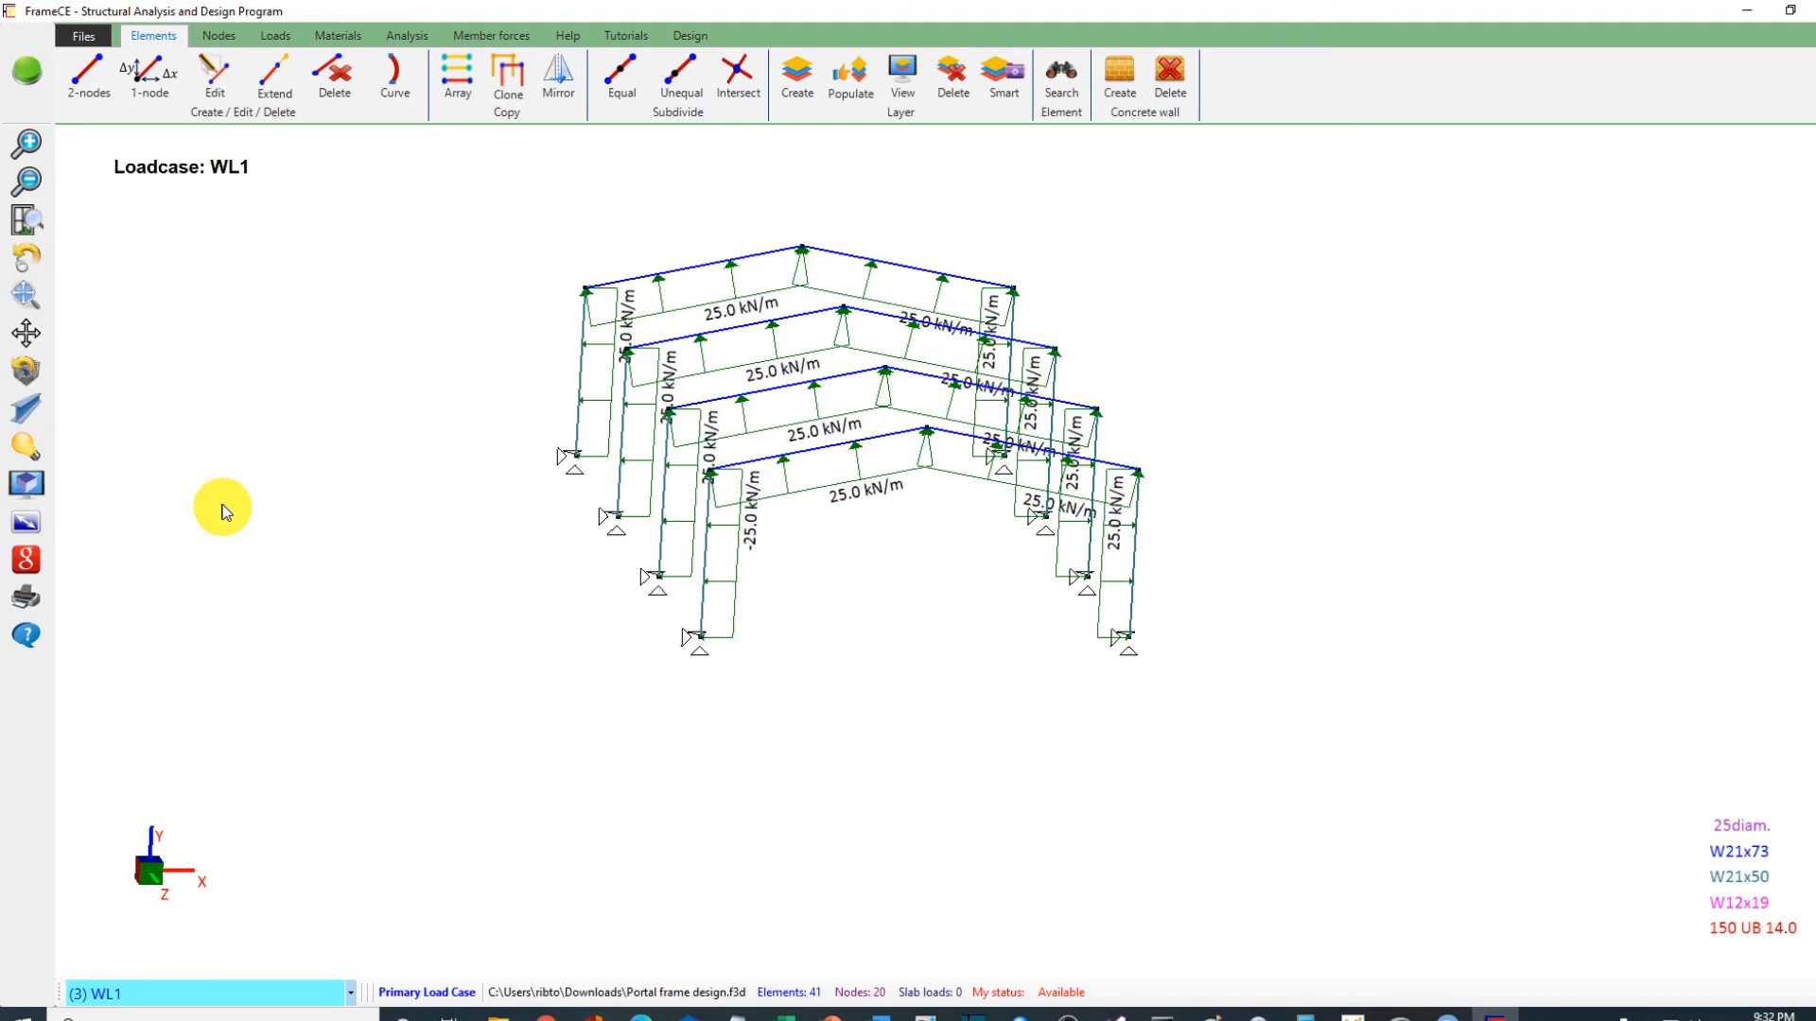
left_click(222, 994)
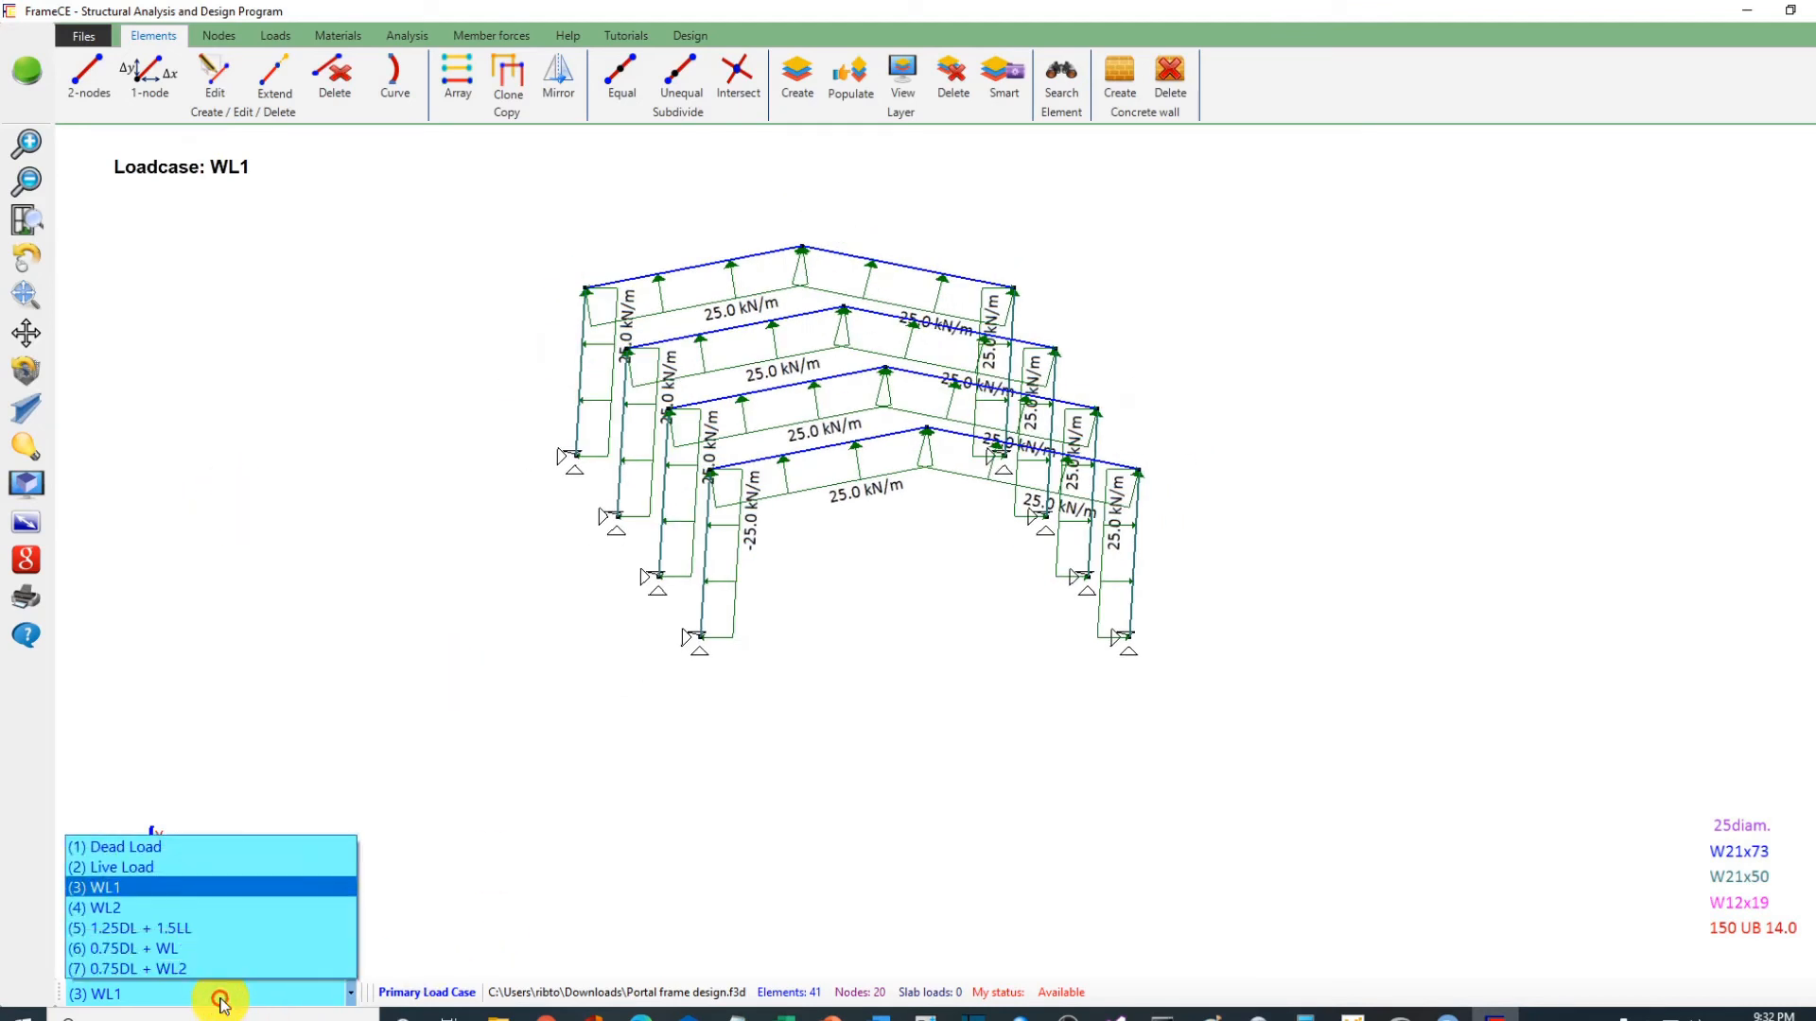
left_click(151, 911)
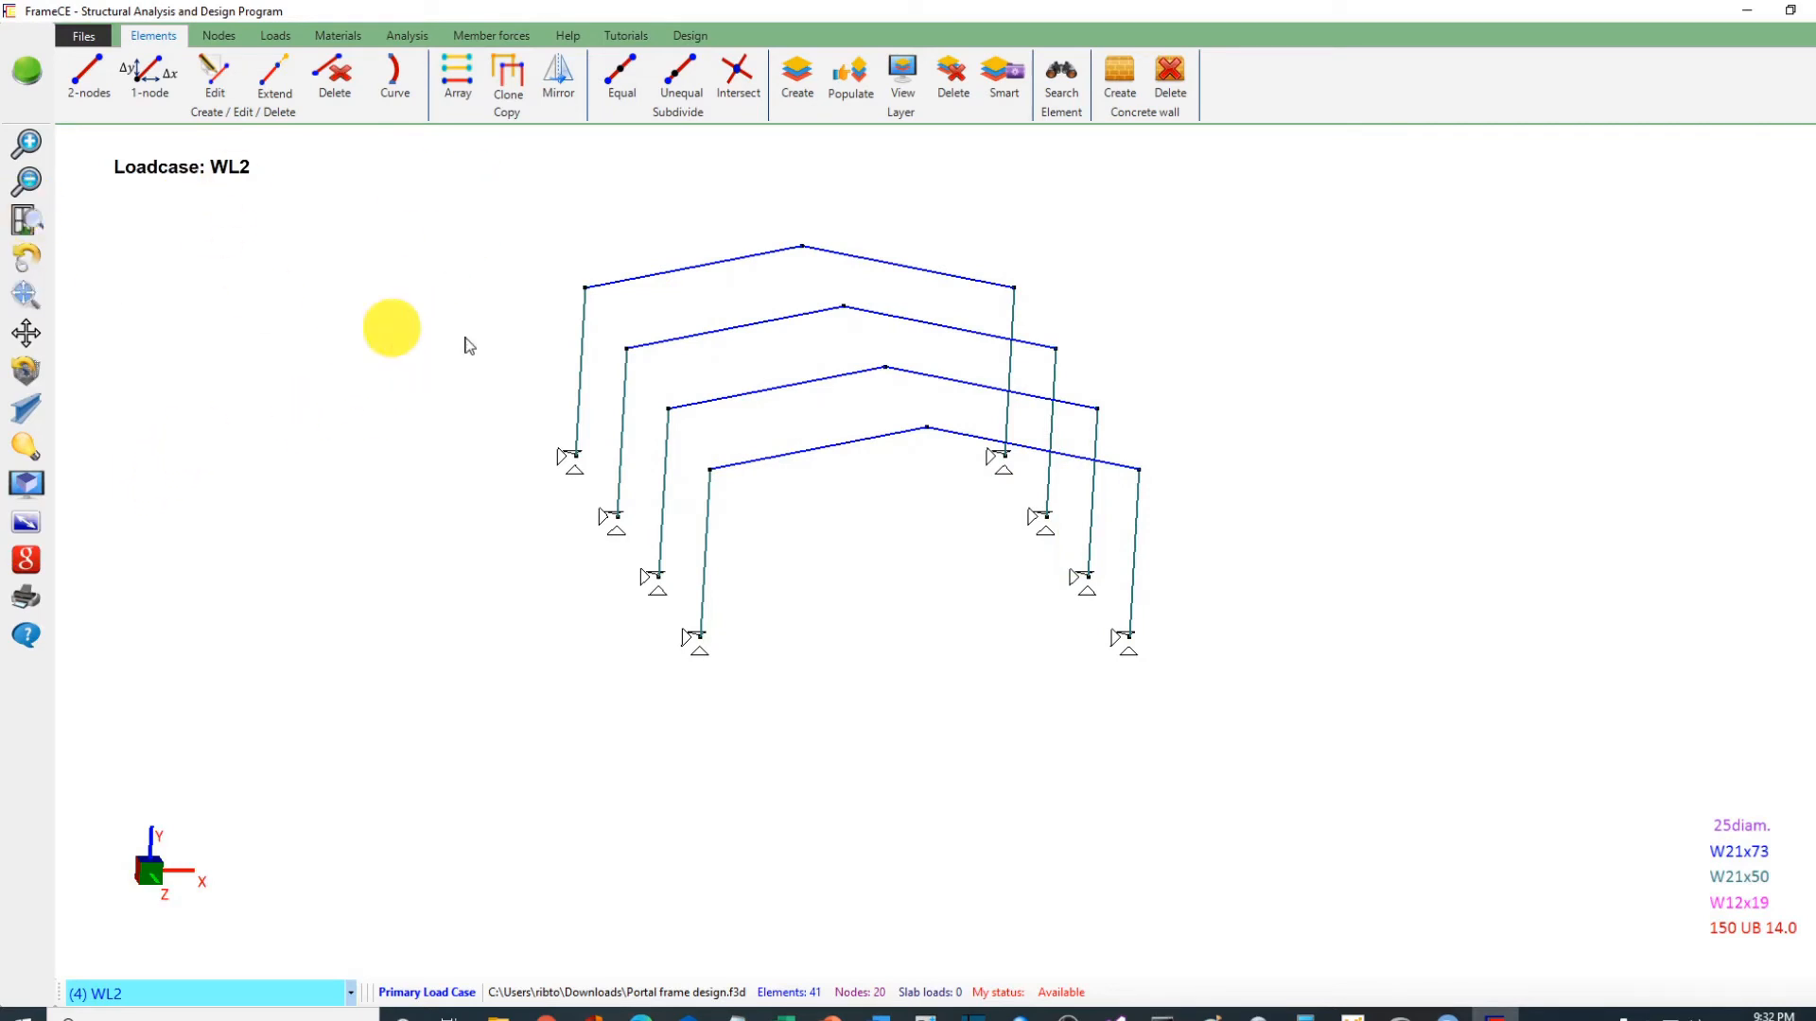
left_click(579, 352)
left_click(621, 444)
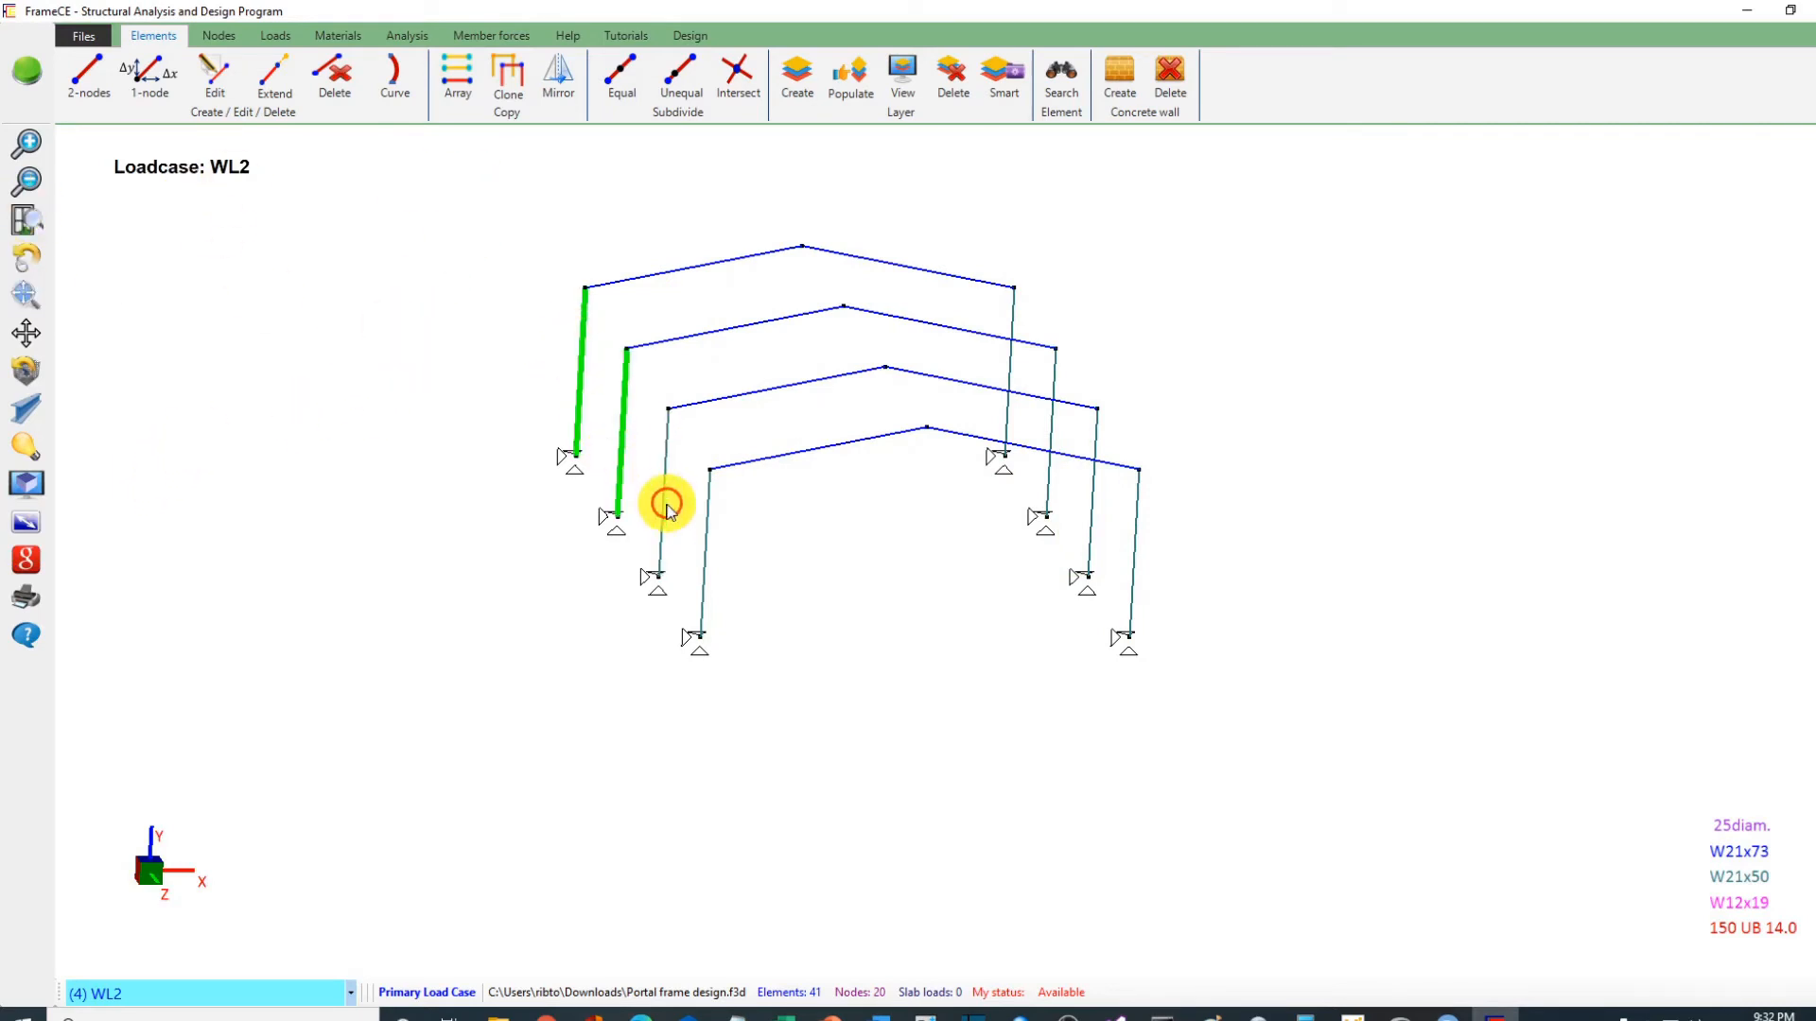
left_click(663, 501)
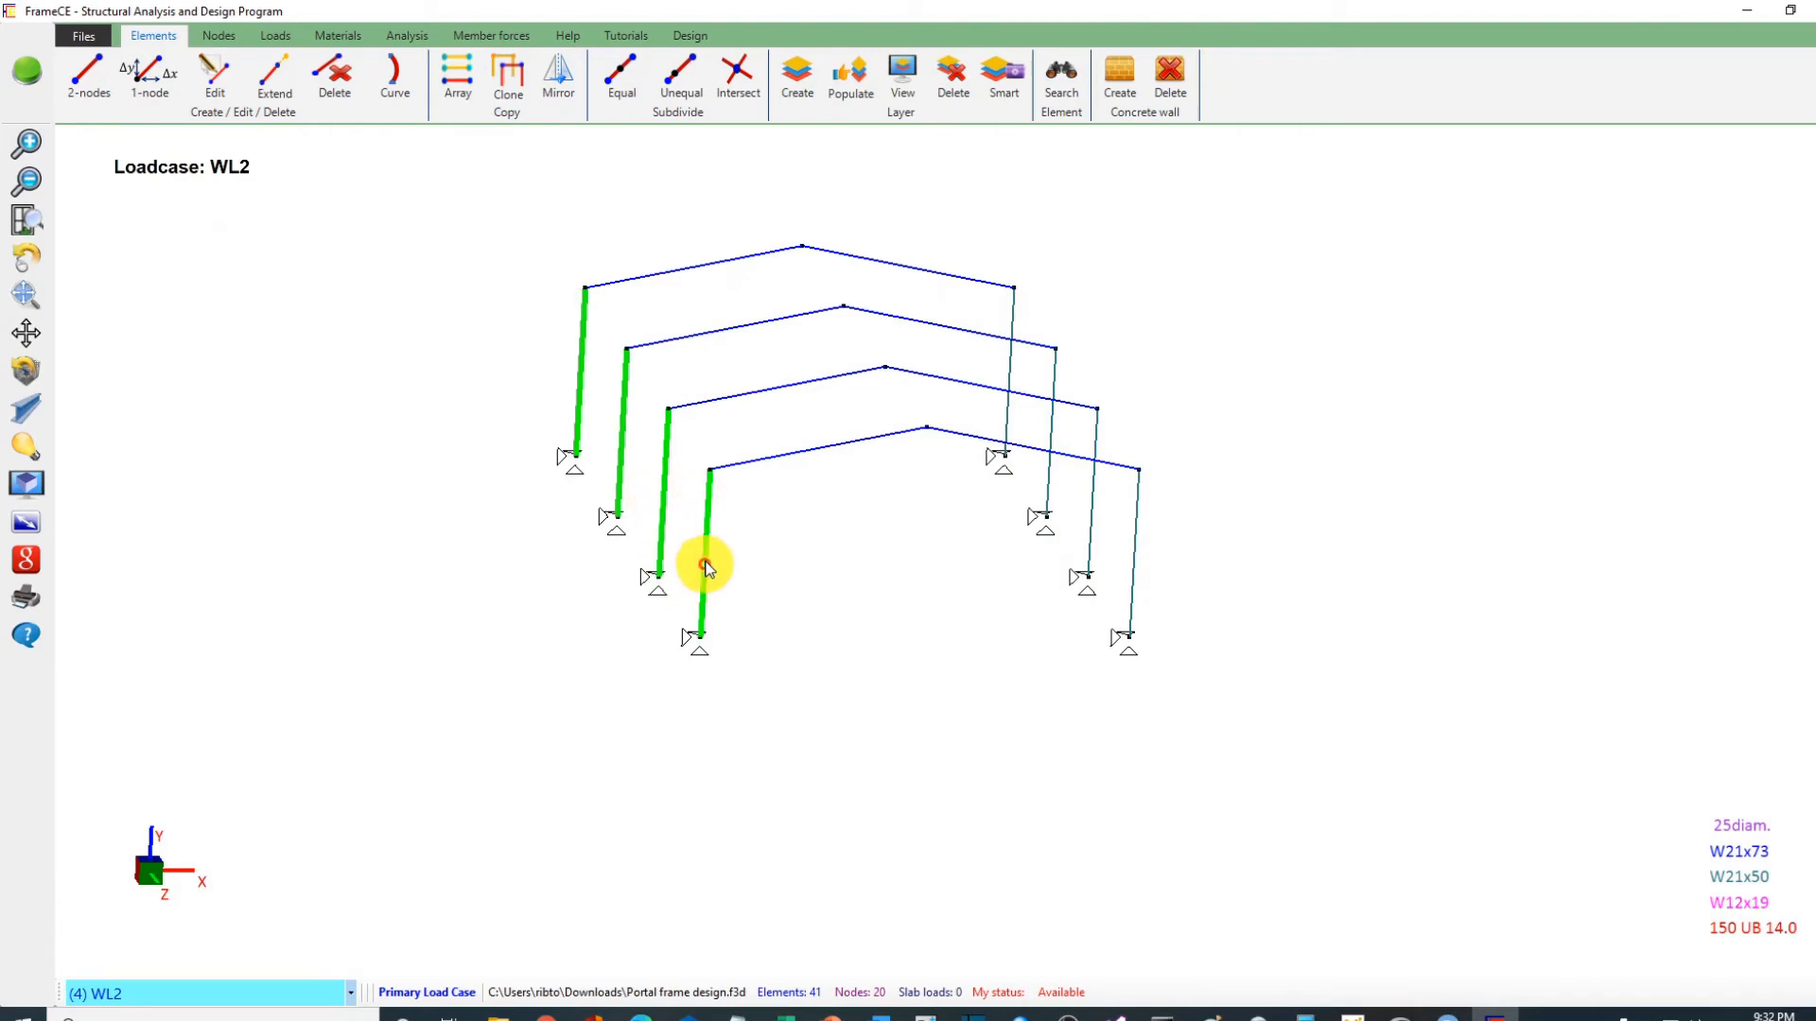
left_click(705, 543)
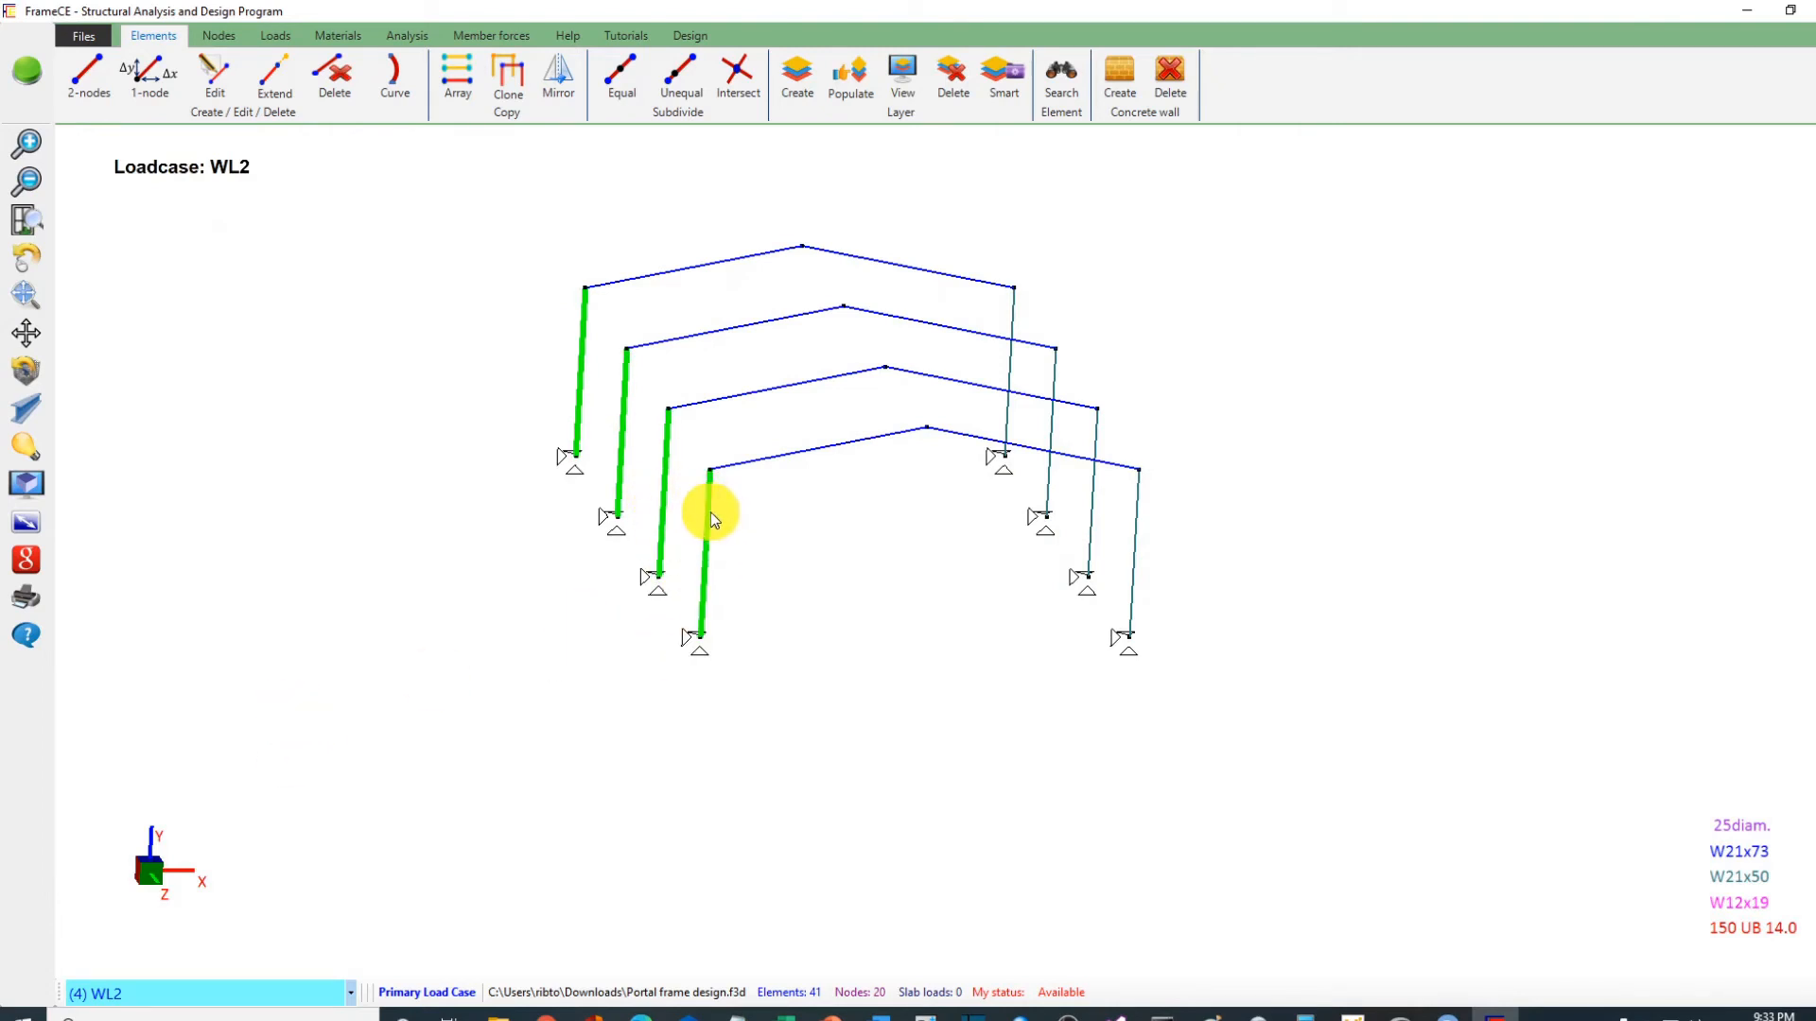
right_click(242, 336)
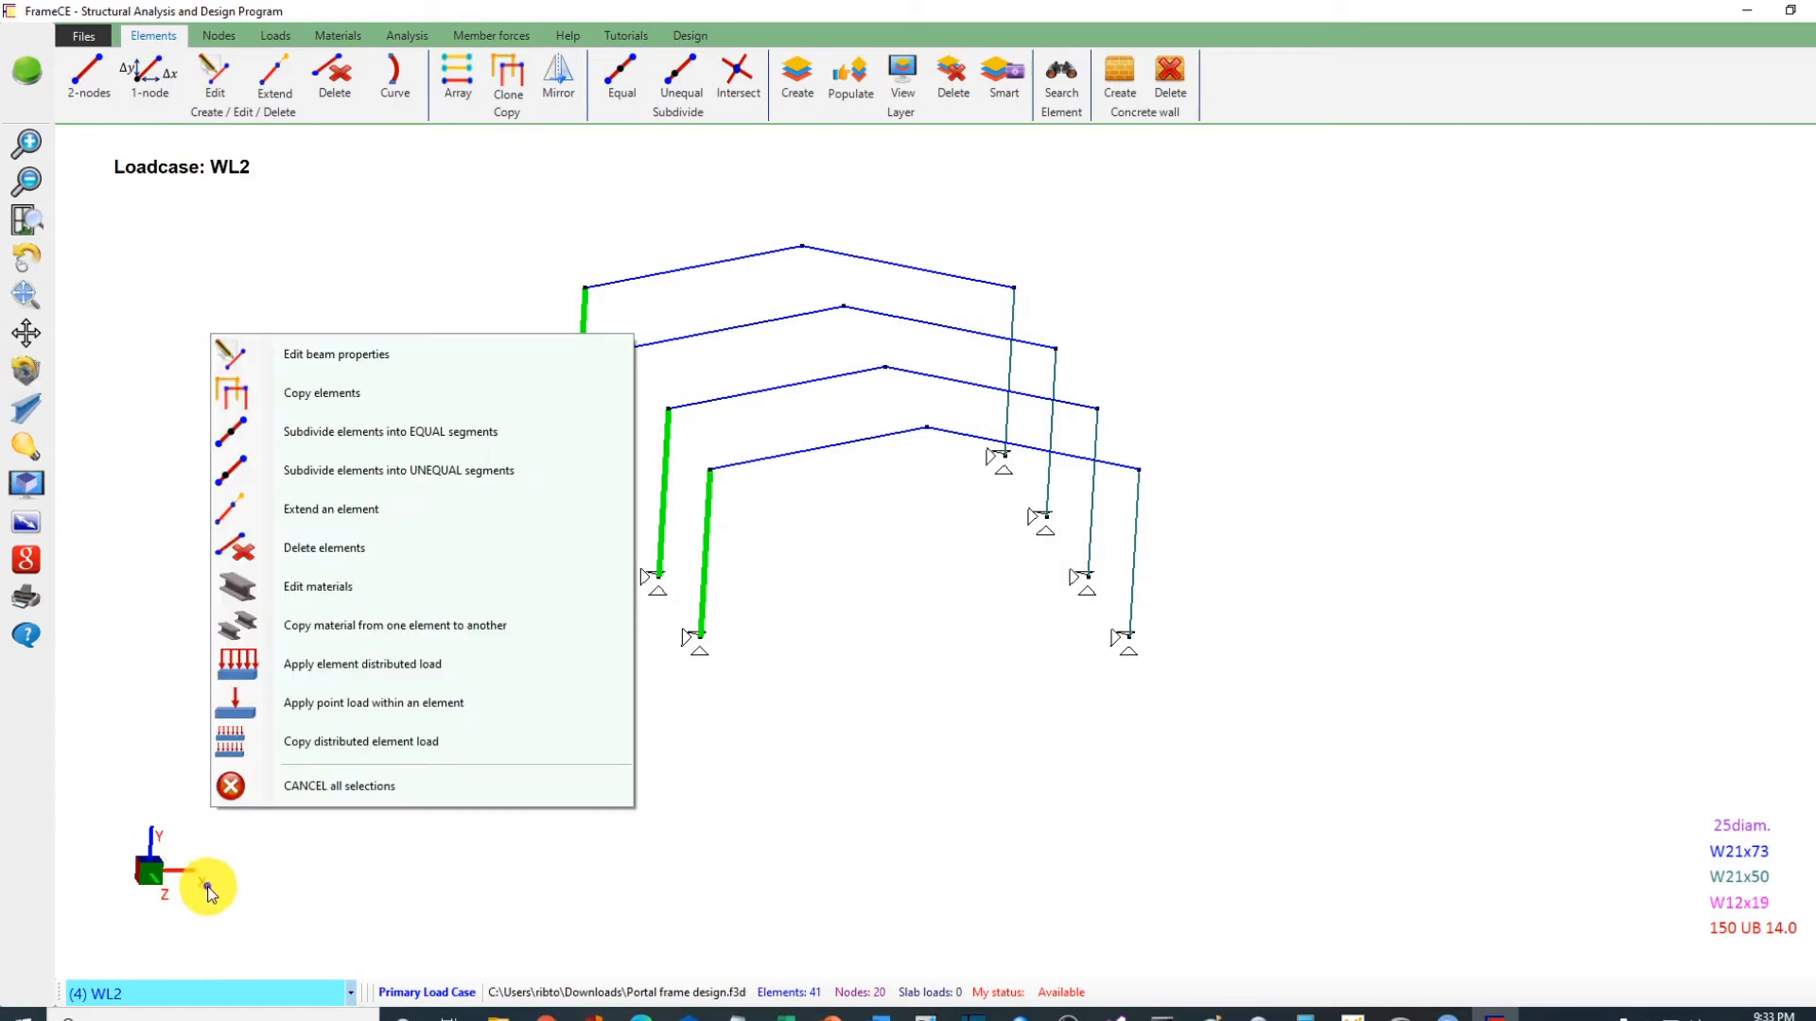
left_click(367, 679)
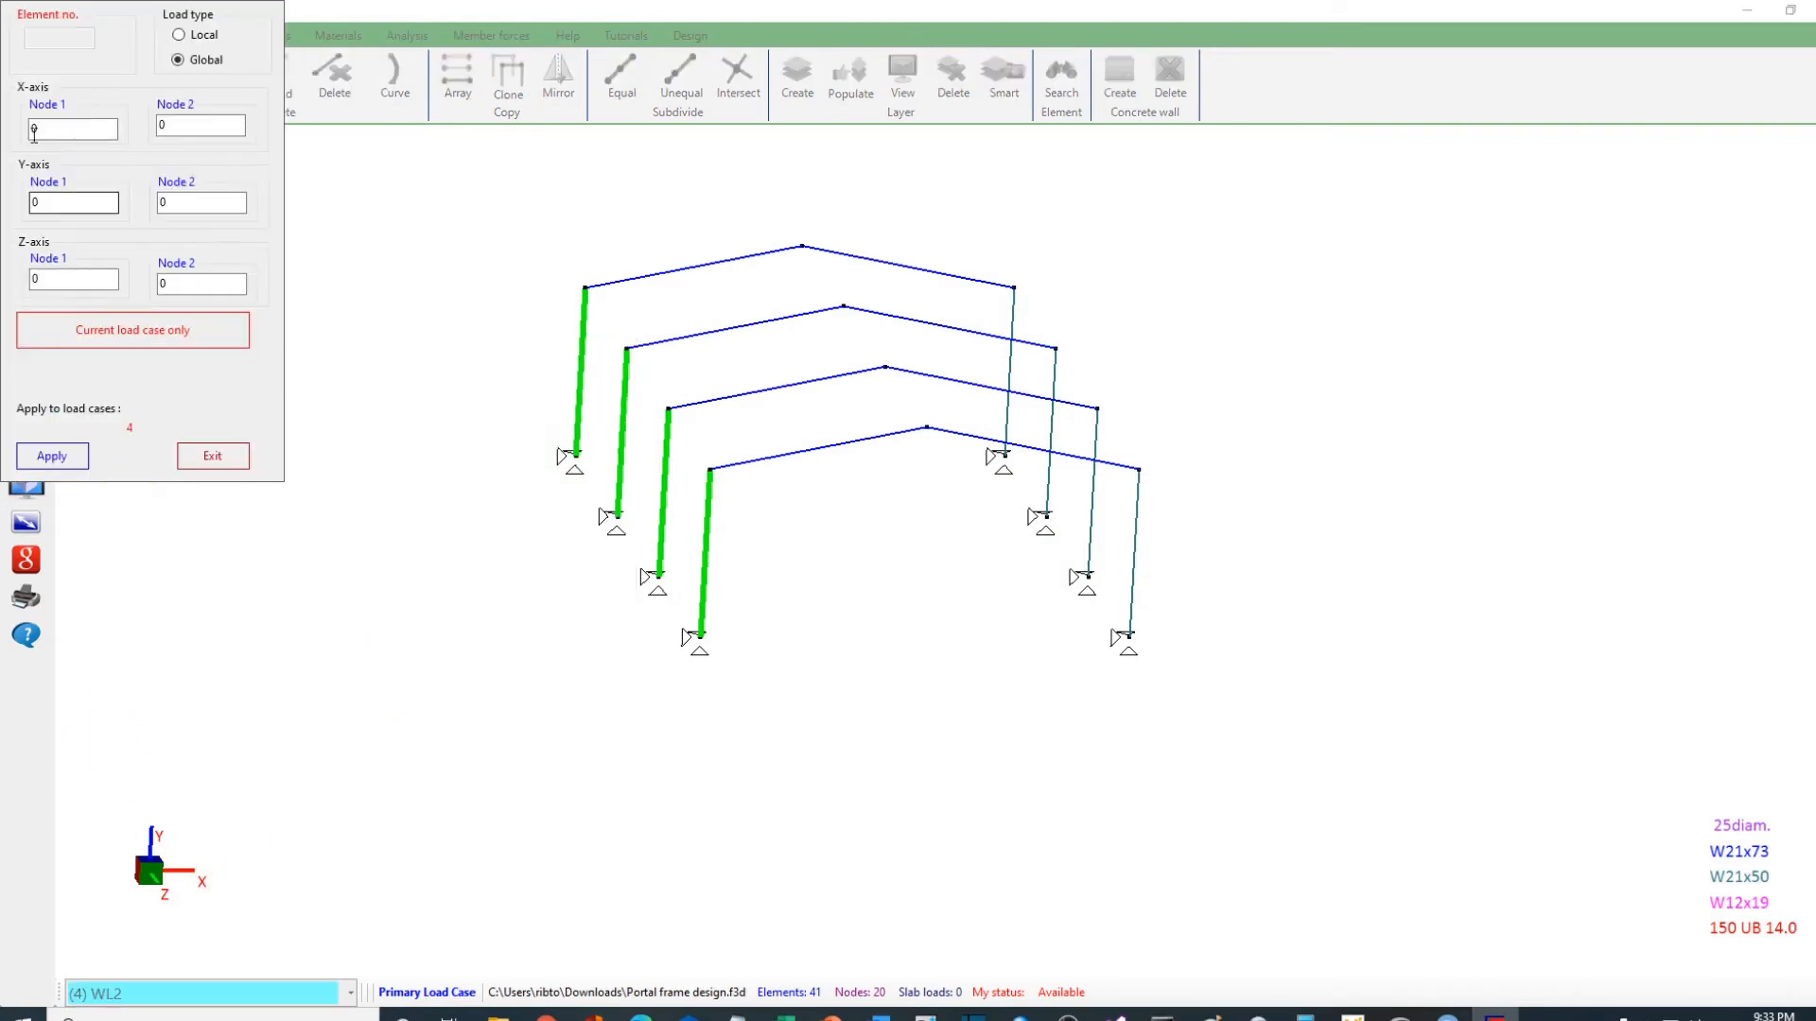
double_click(91, 126)
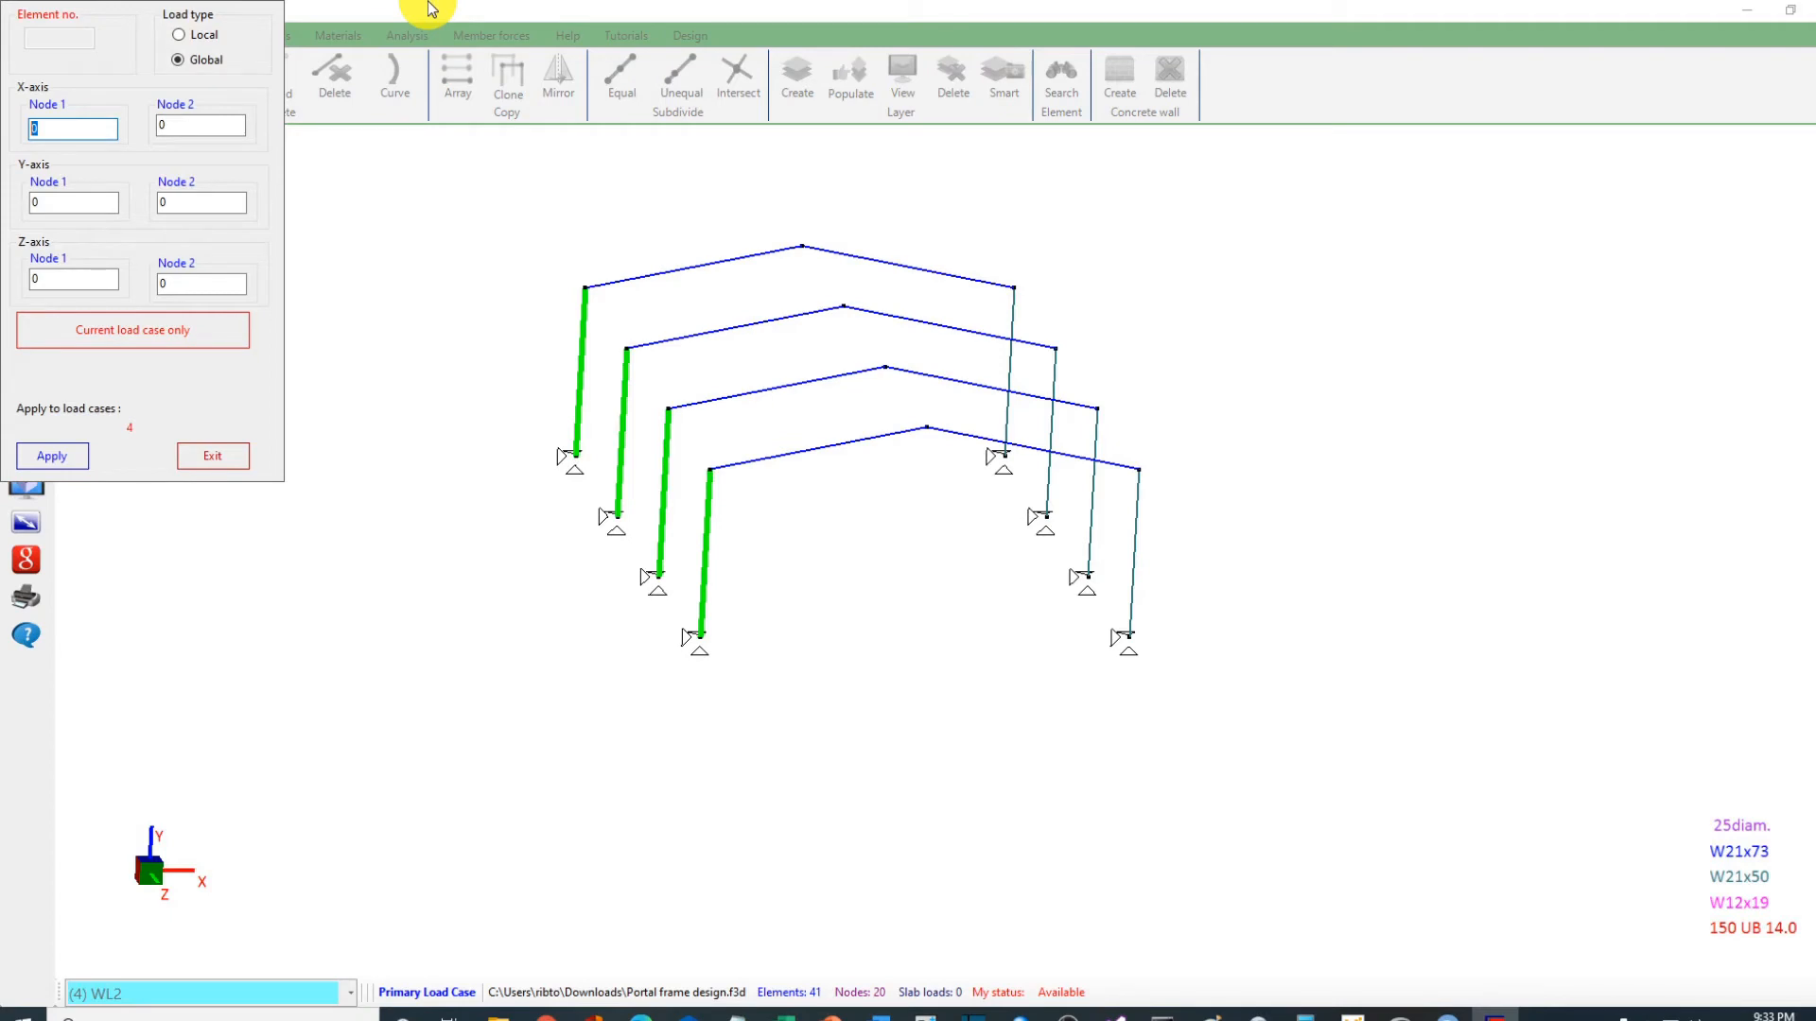
left_click(40, 457)
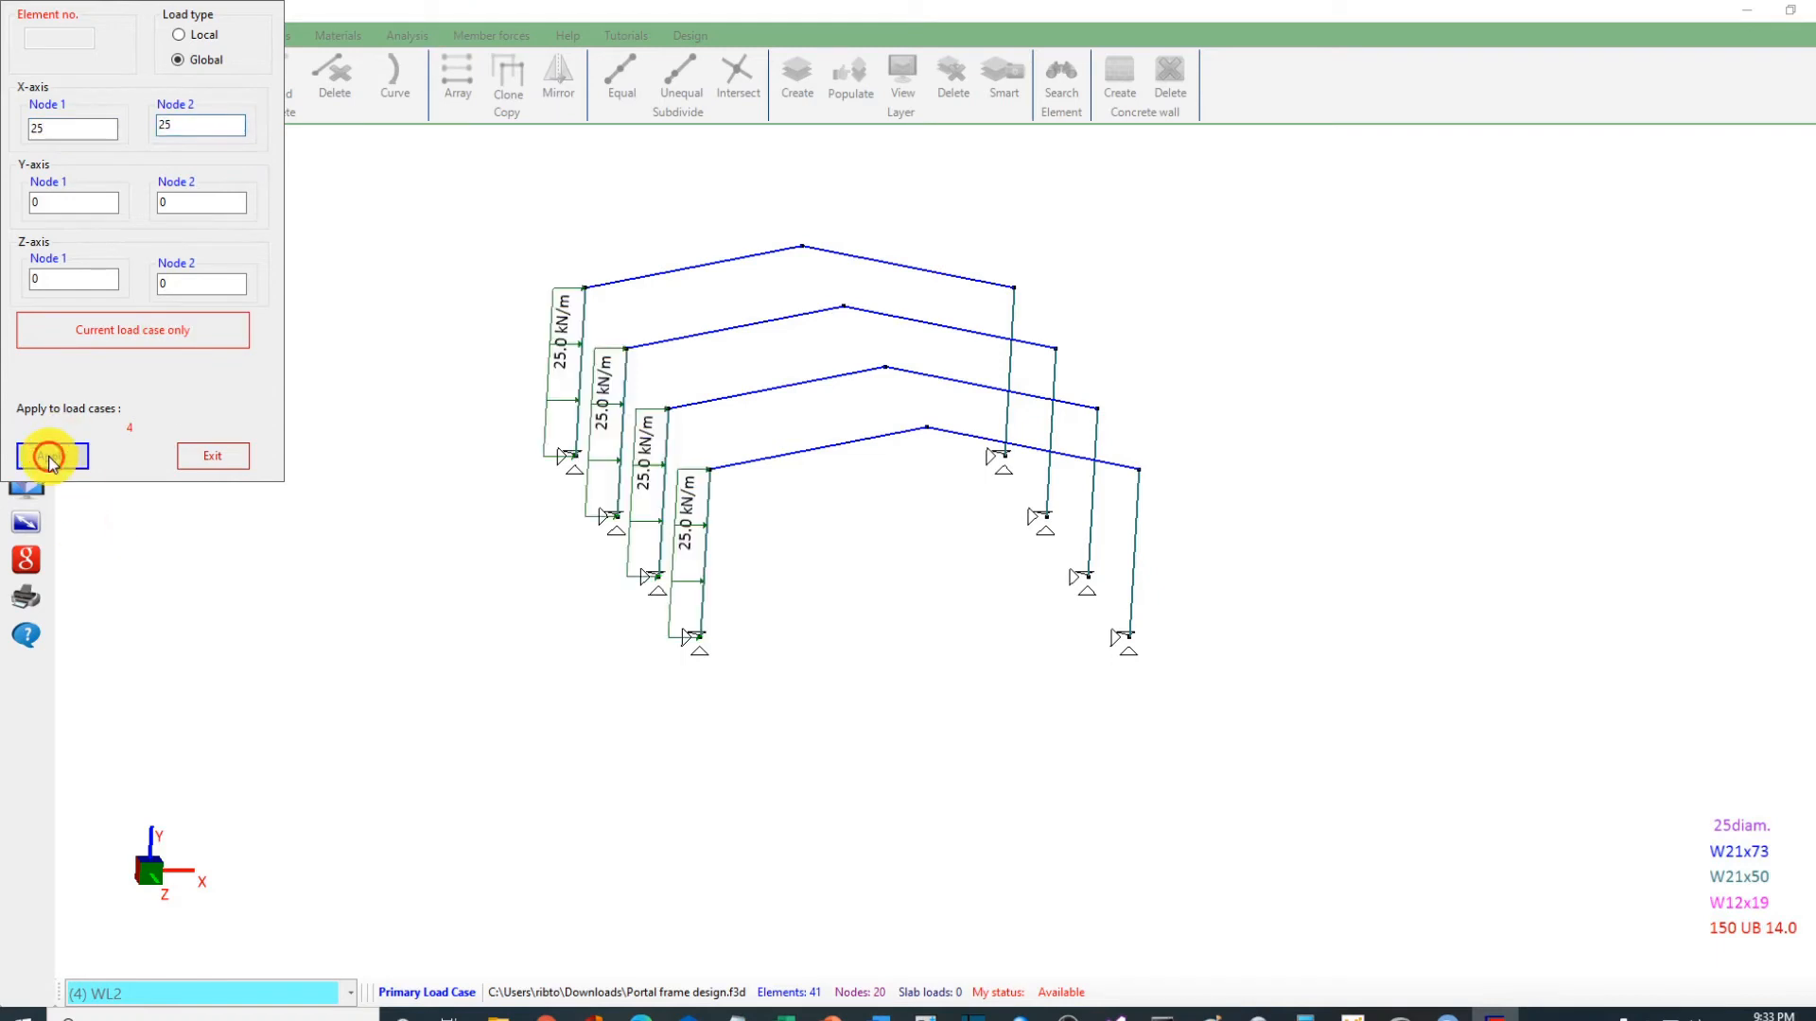
Step: Apply a global X-axis distributed load of -25 kN/m to the four right-hand columns in WL2
left_click(1005, 412)
left_click(1046, 504)
left_click(1087, 535)
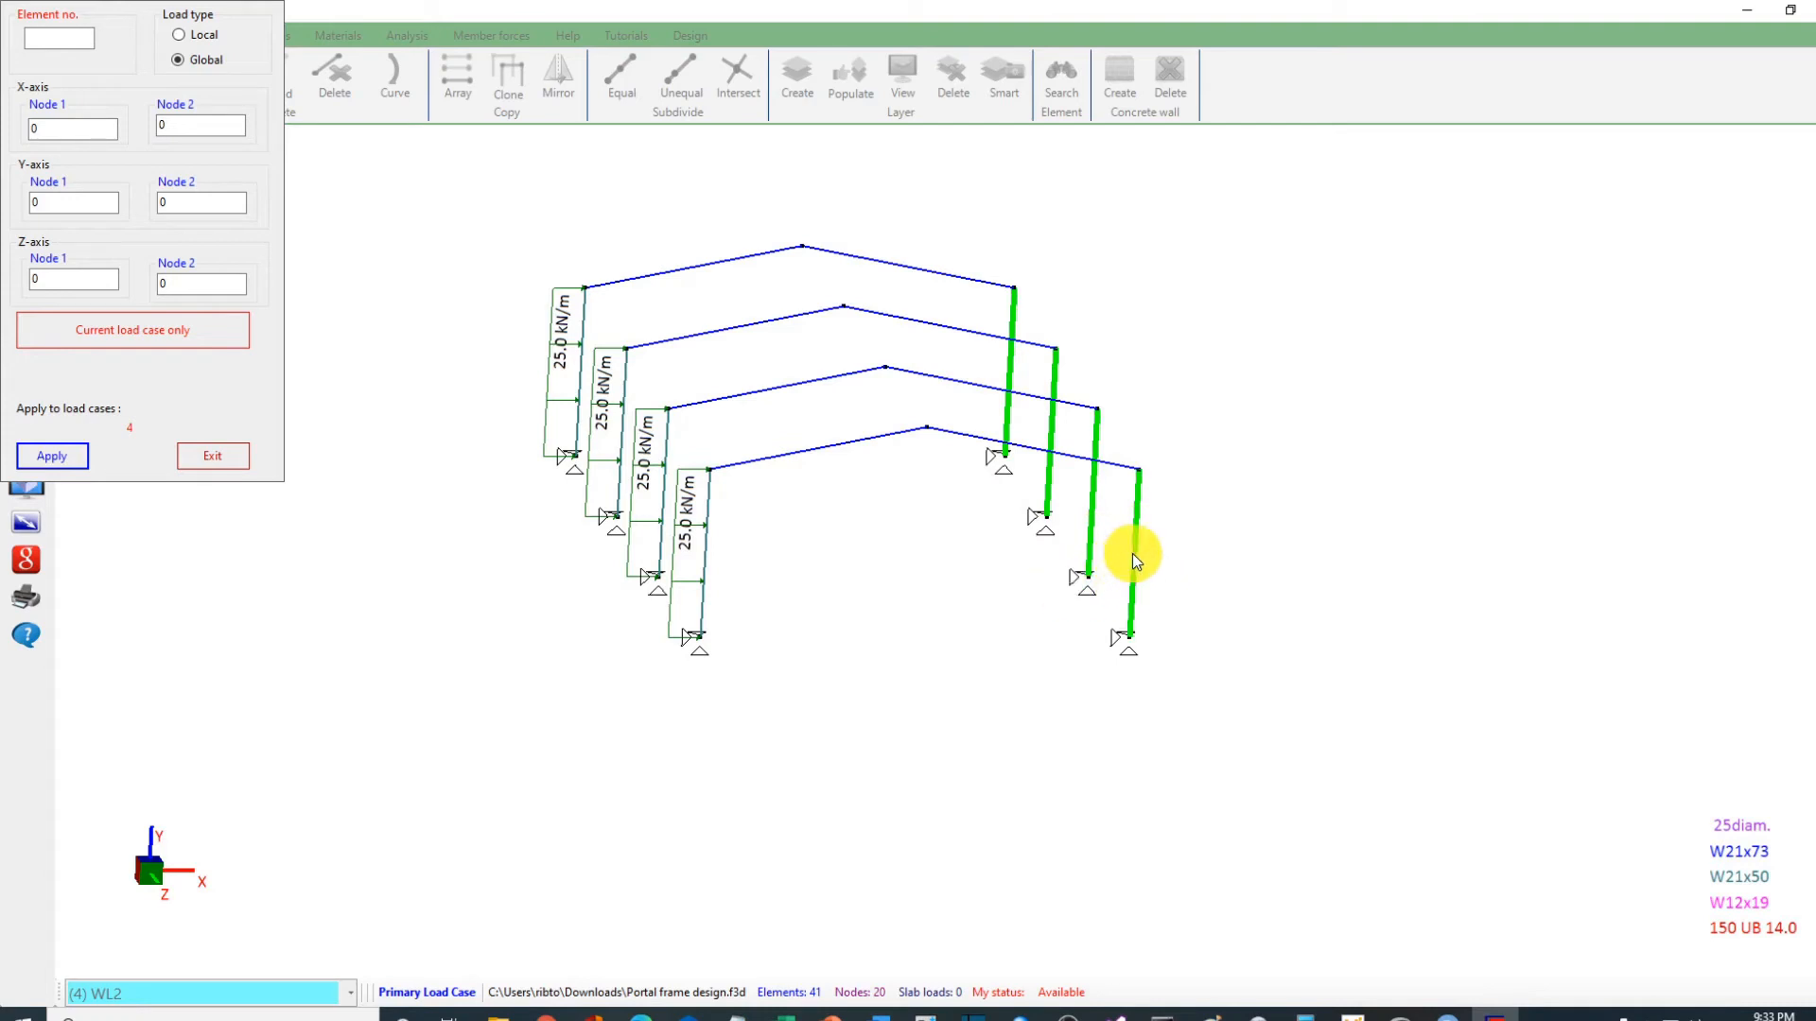
left_click(52, 128)
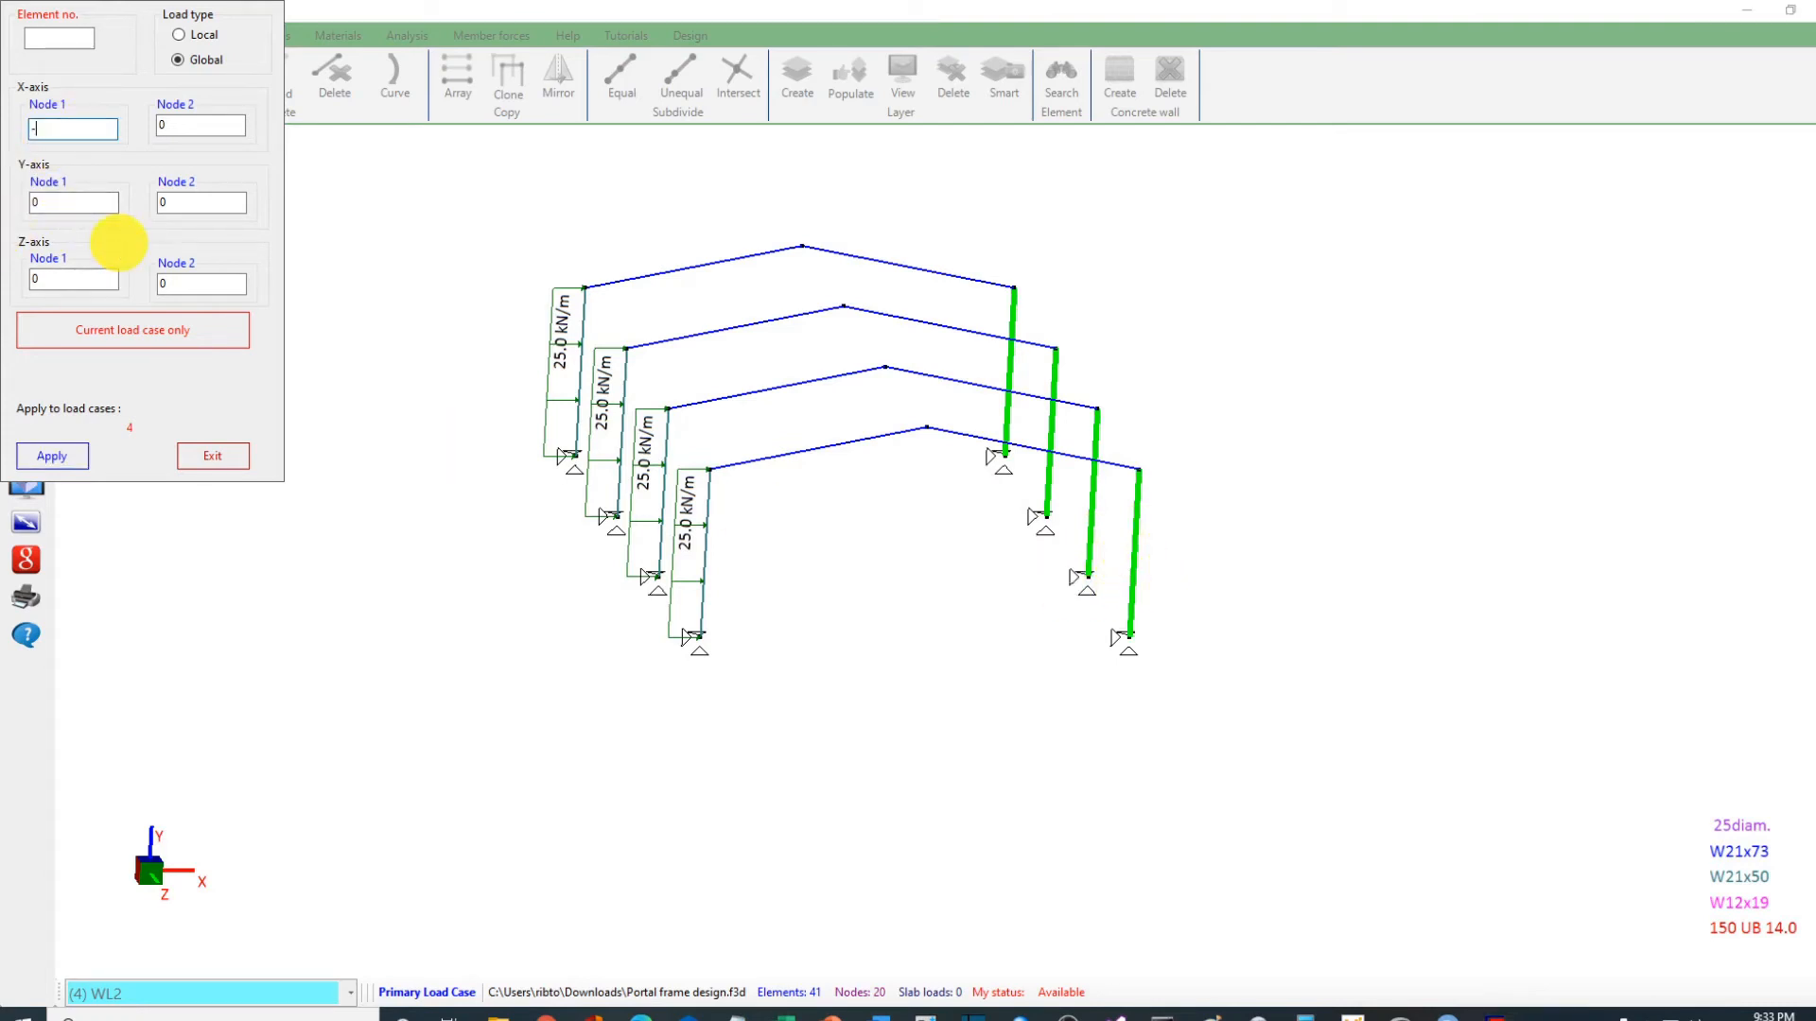
key("Tab")
left_click(50, 458)
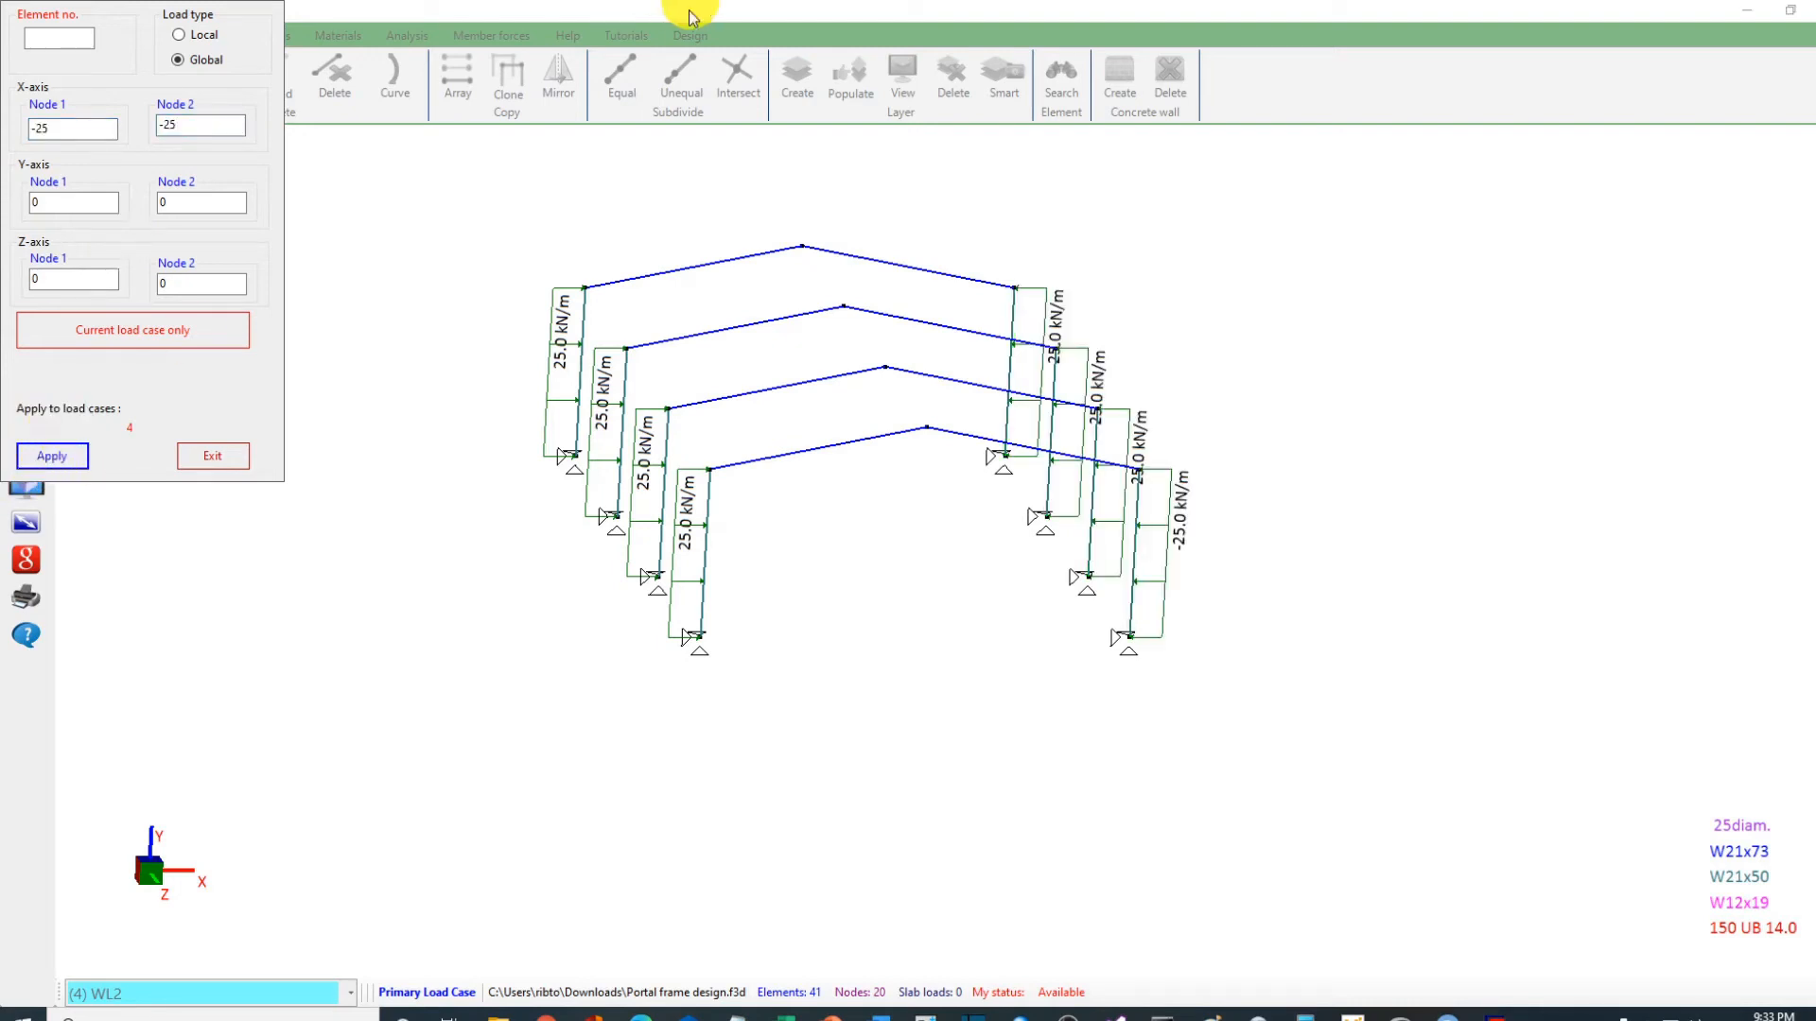
Step: Apply a local major-axis distributed load of -25 kN/m to all rafters on both roof slopes in WL2 and finish load entry
mouse_move(746, 197)
left_mouse_down()
mouse_move(722, 559)
mouse_move(756, 548)
left_mouse_up()
left_click_drag(951, 227, 932, 510)
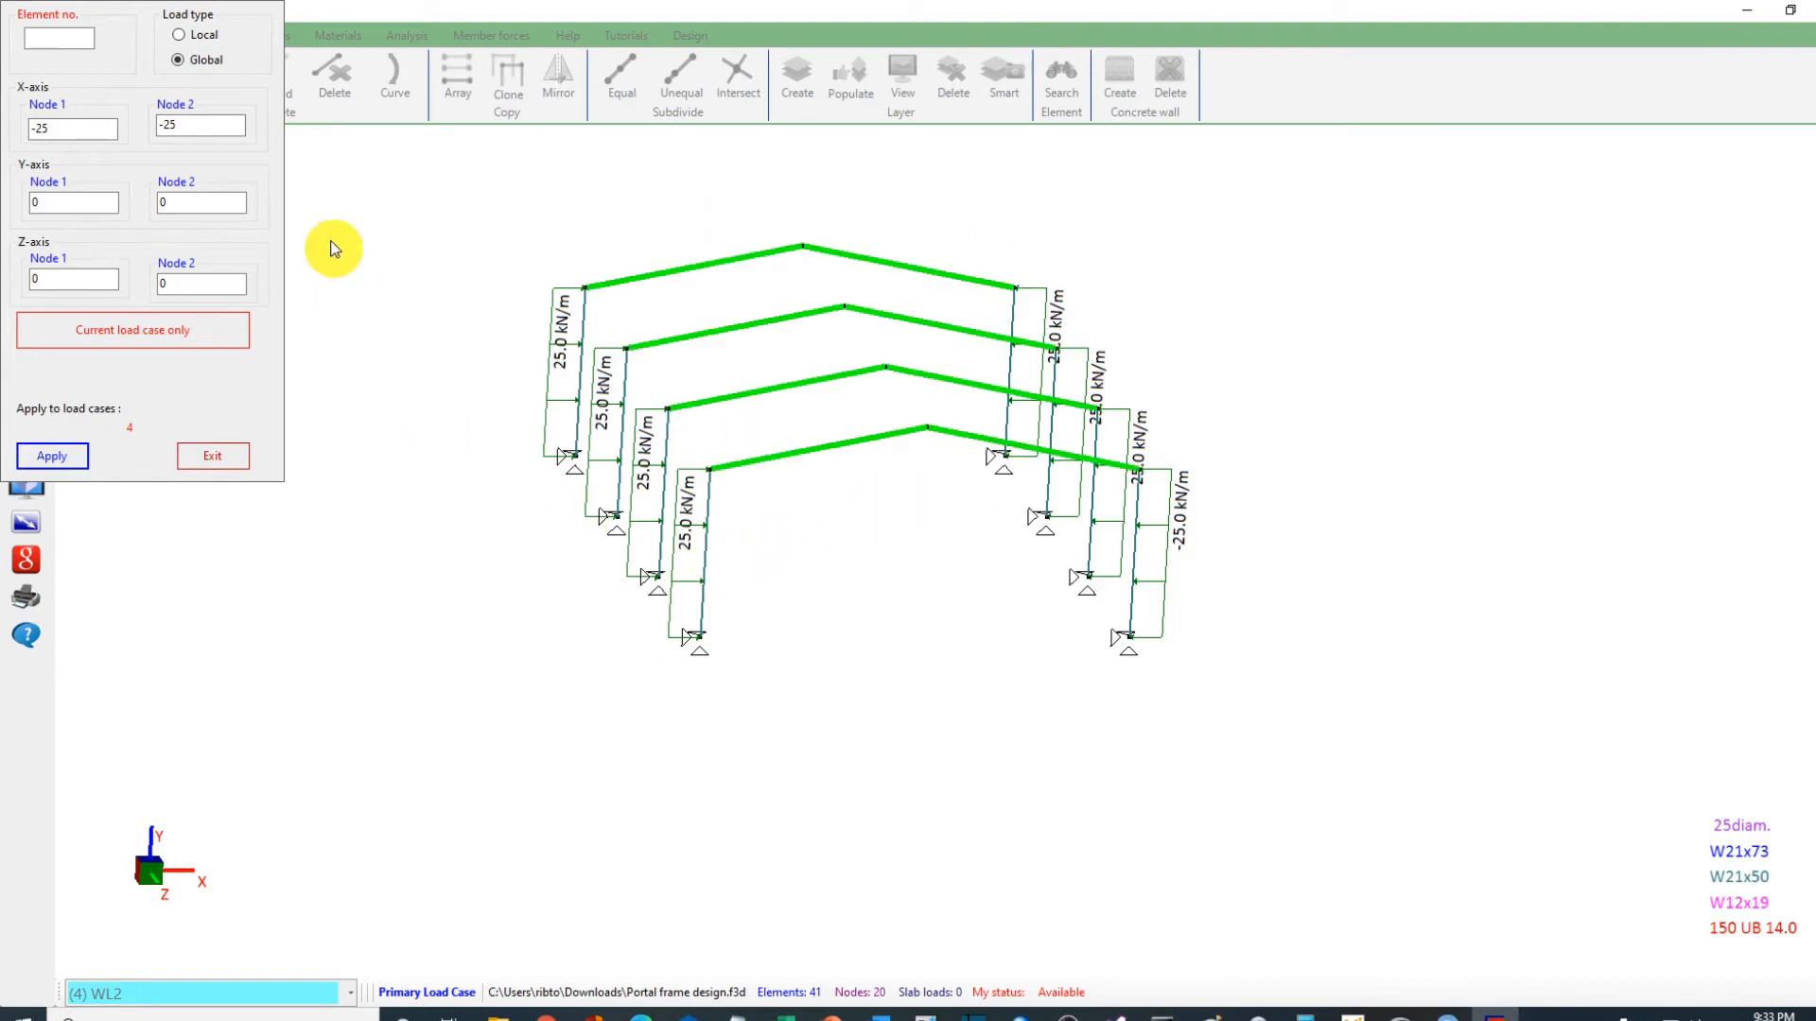
left_click(83, 130)
double_click(82, 129)
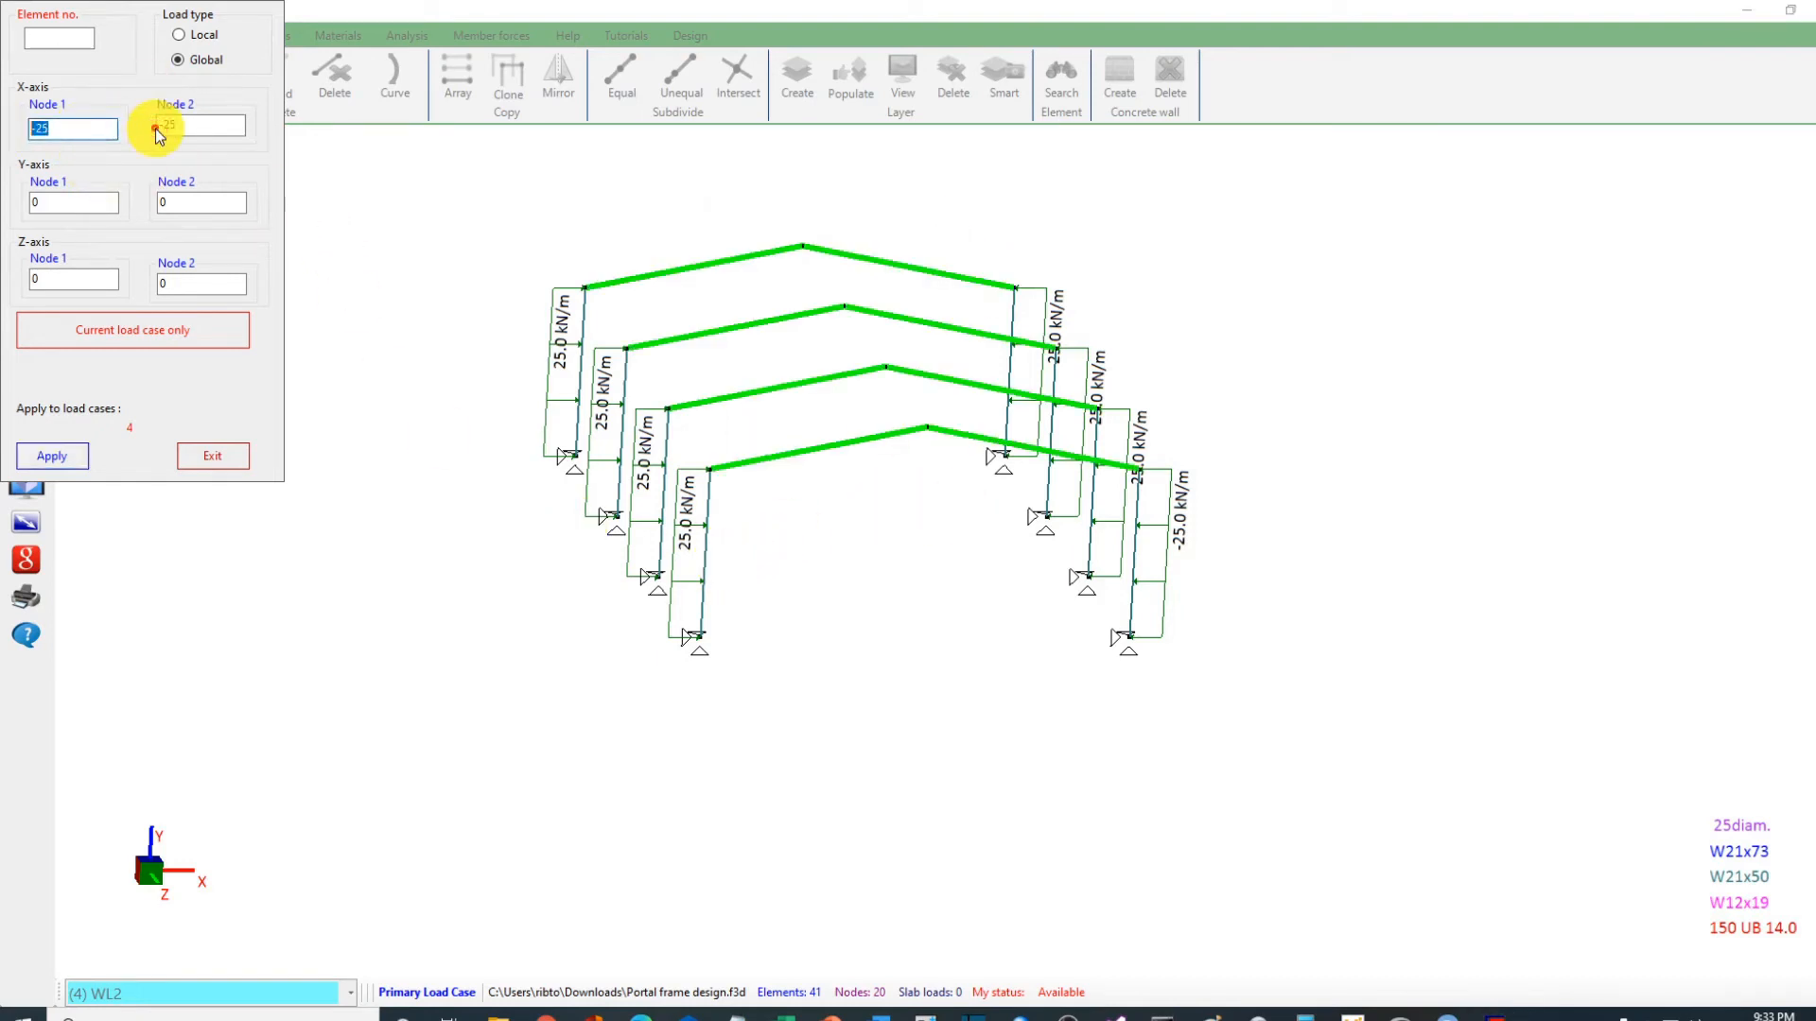
left_click(204, 37)
double_click(57, 130)
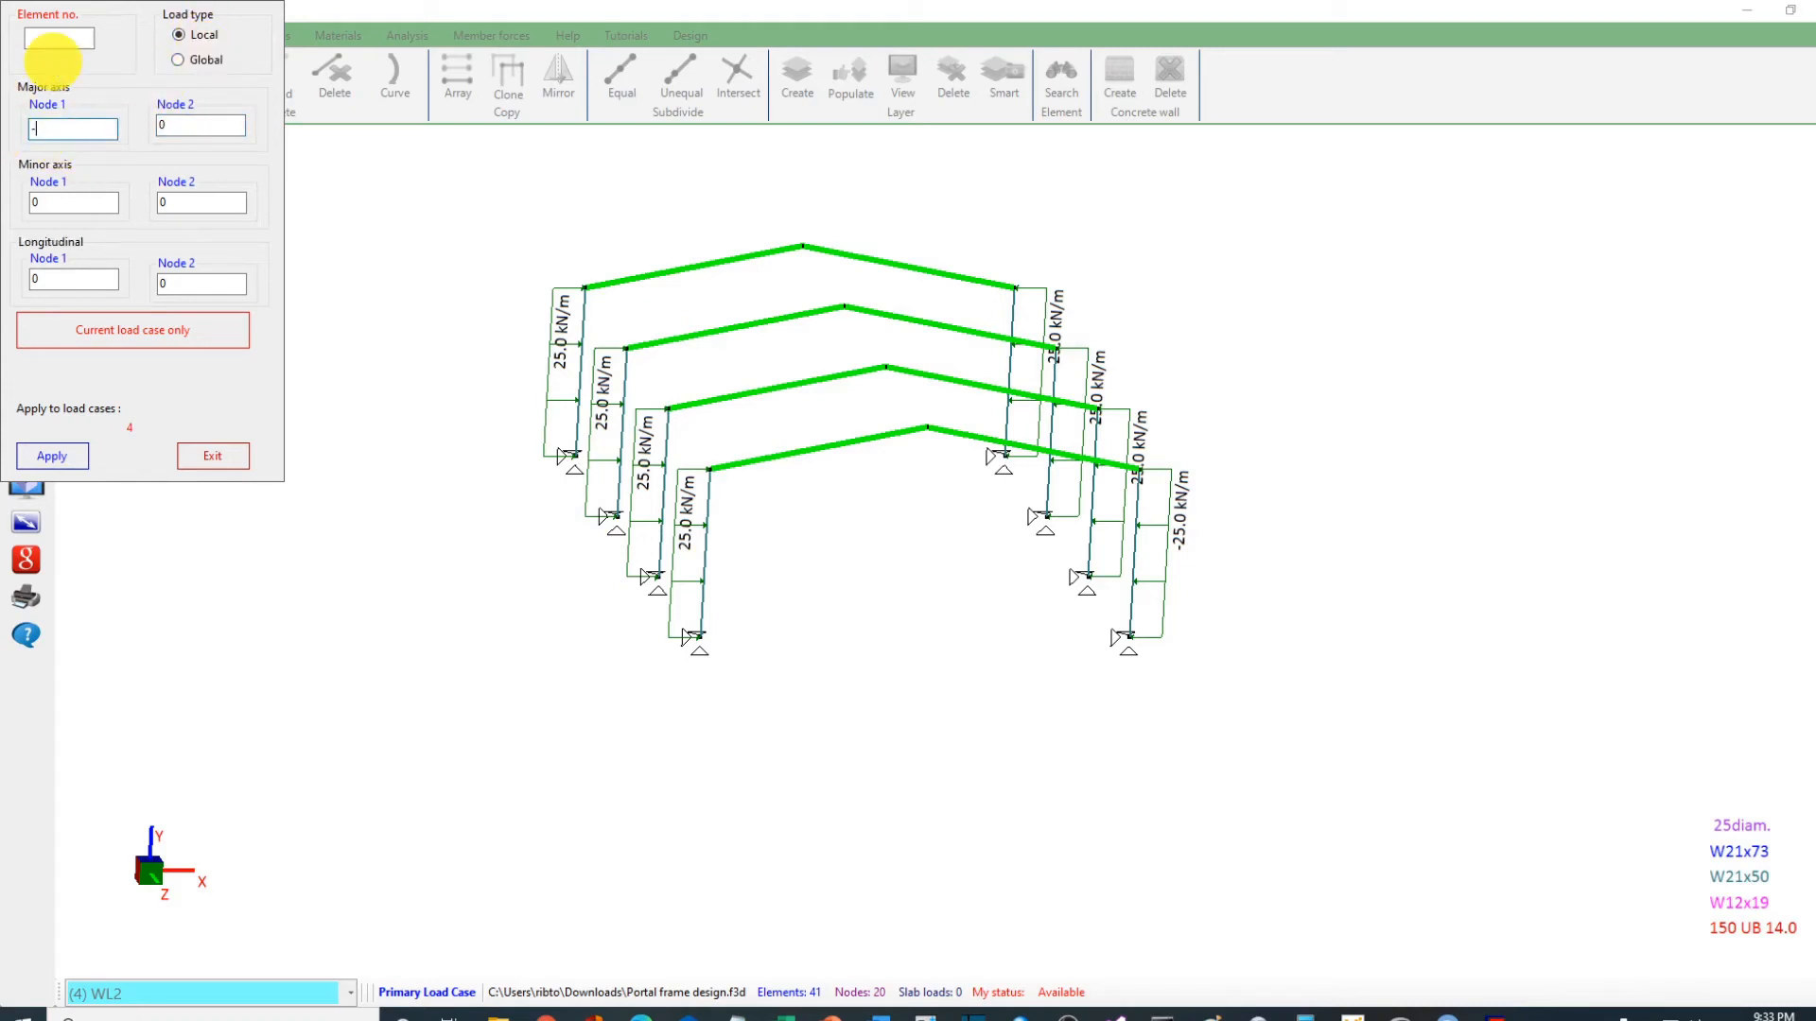
left_click(68, 457)
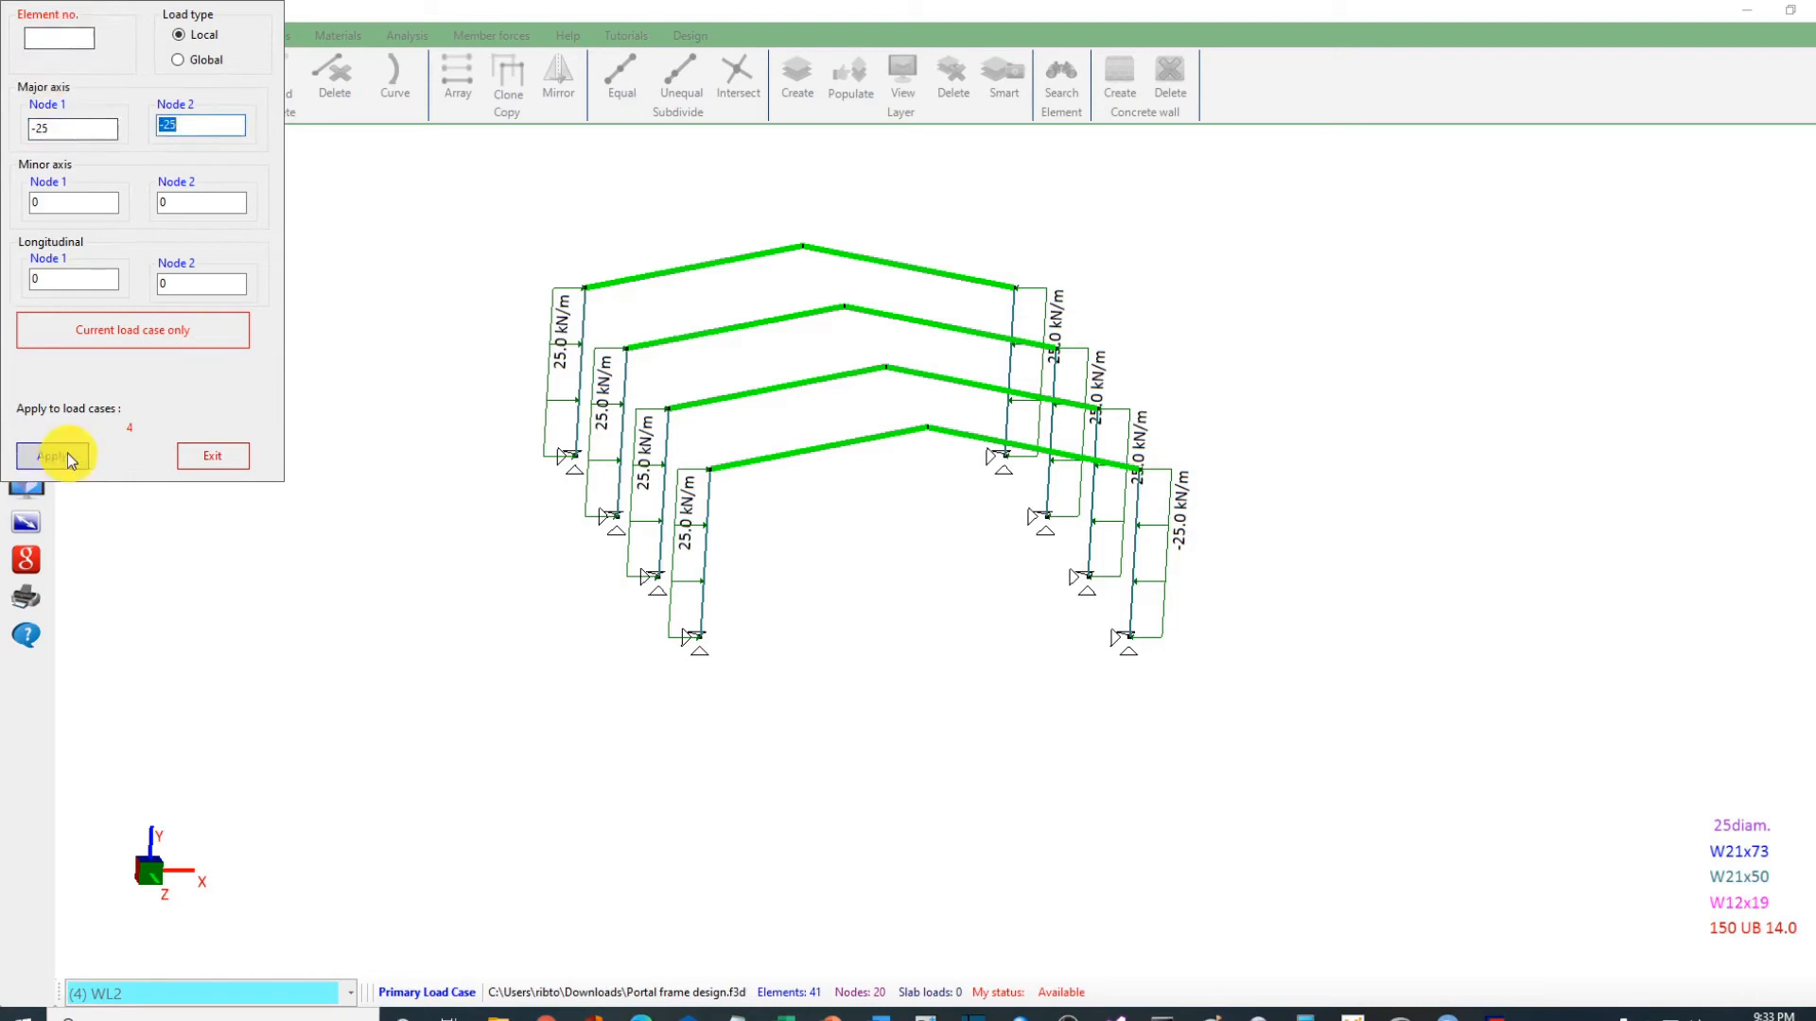
left_click(213, 456)
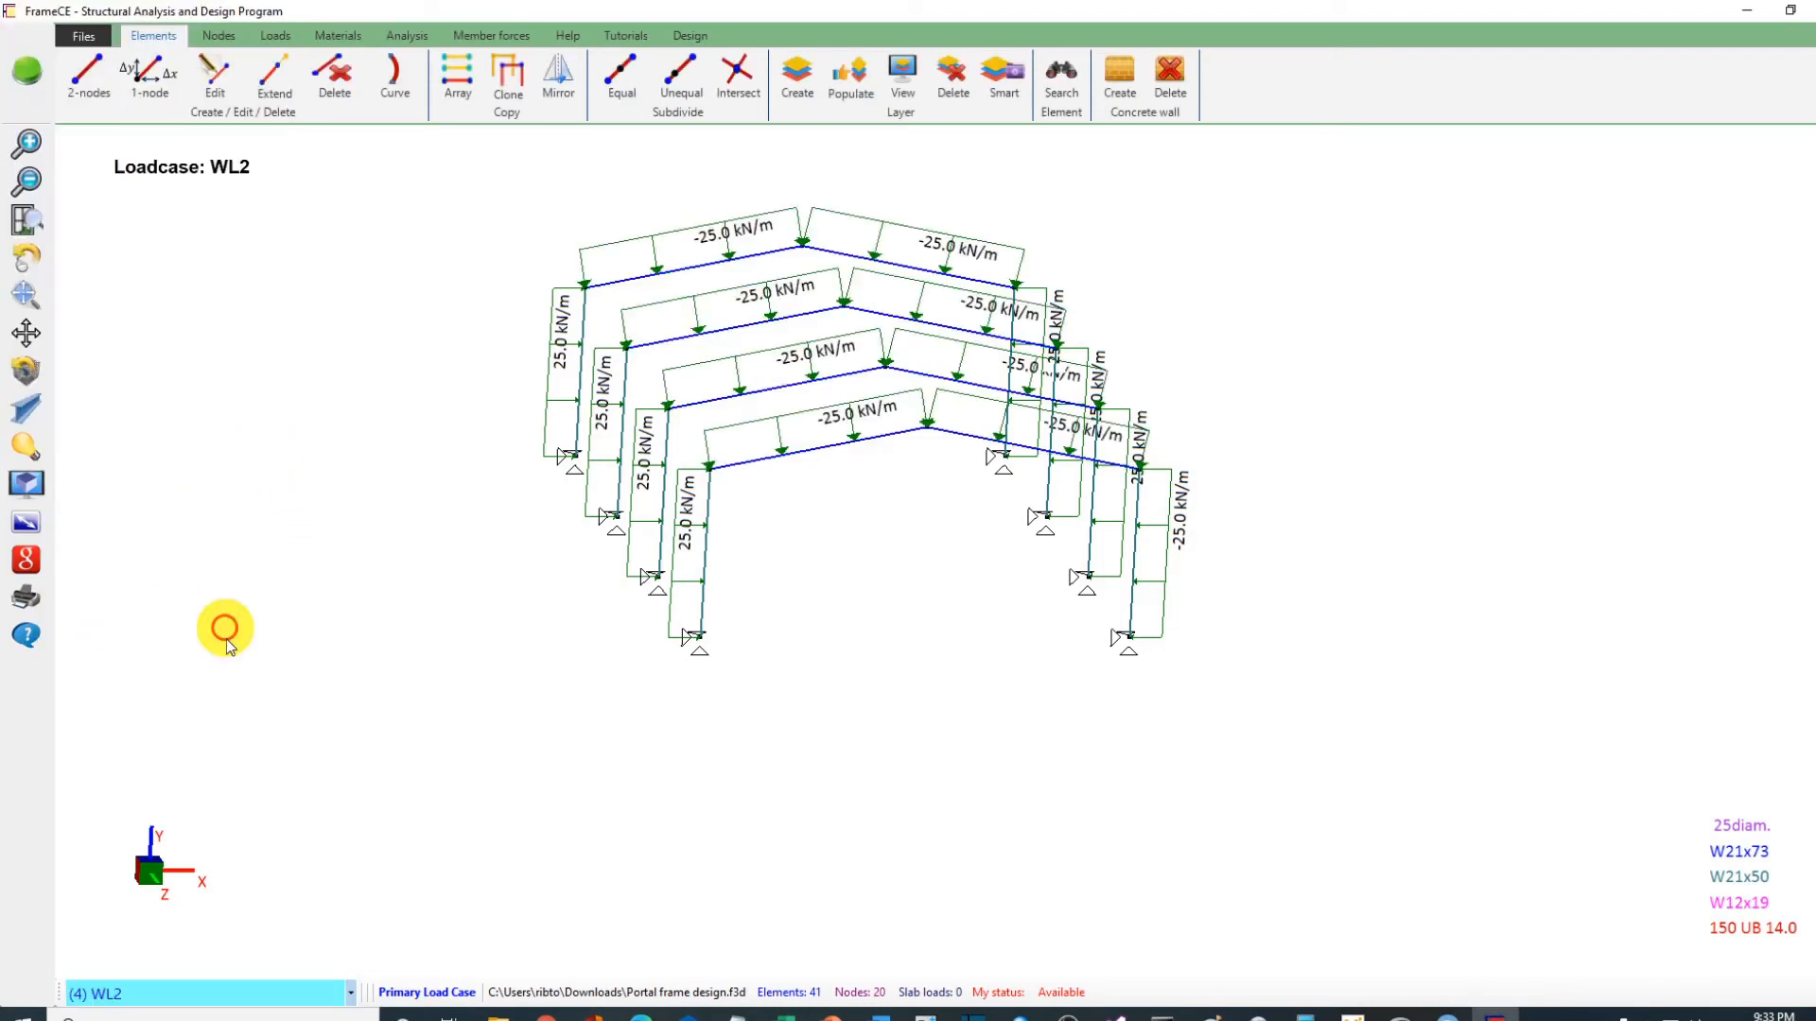
Step: Review the applied loads of the Dead Load, Live Load, WL1 and WL2 load cases one after another
left_click(258, 989)
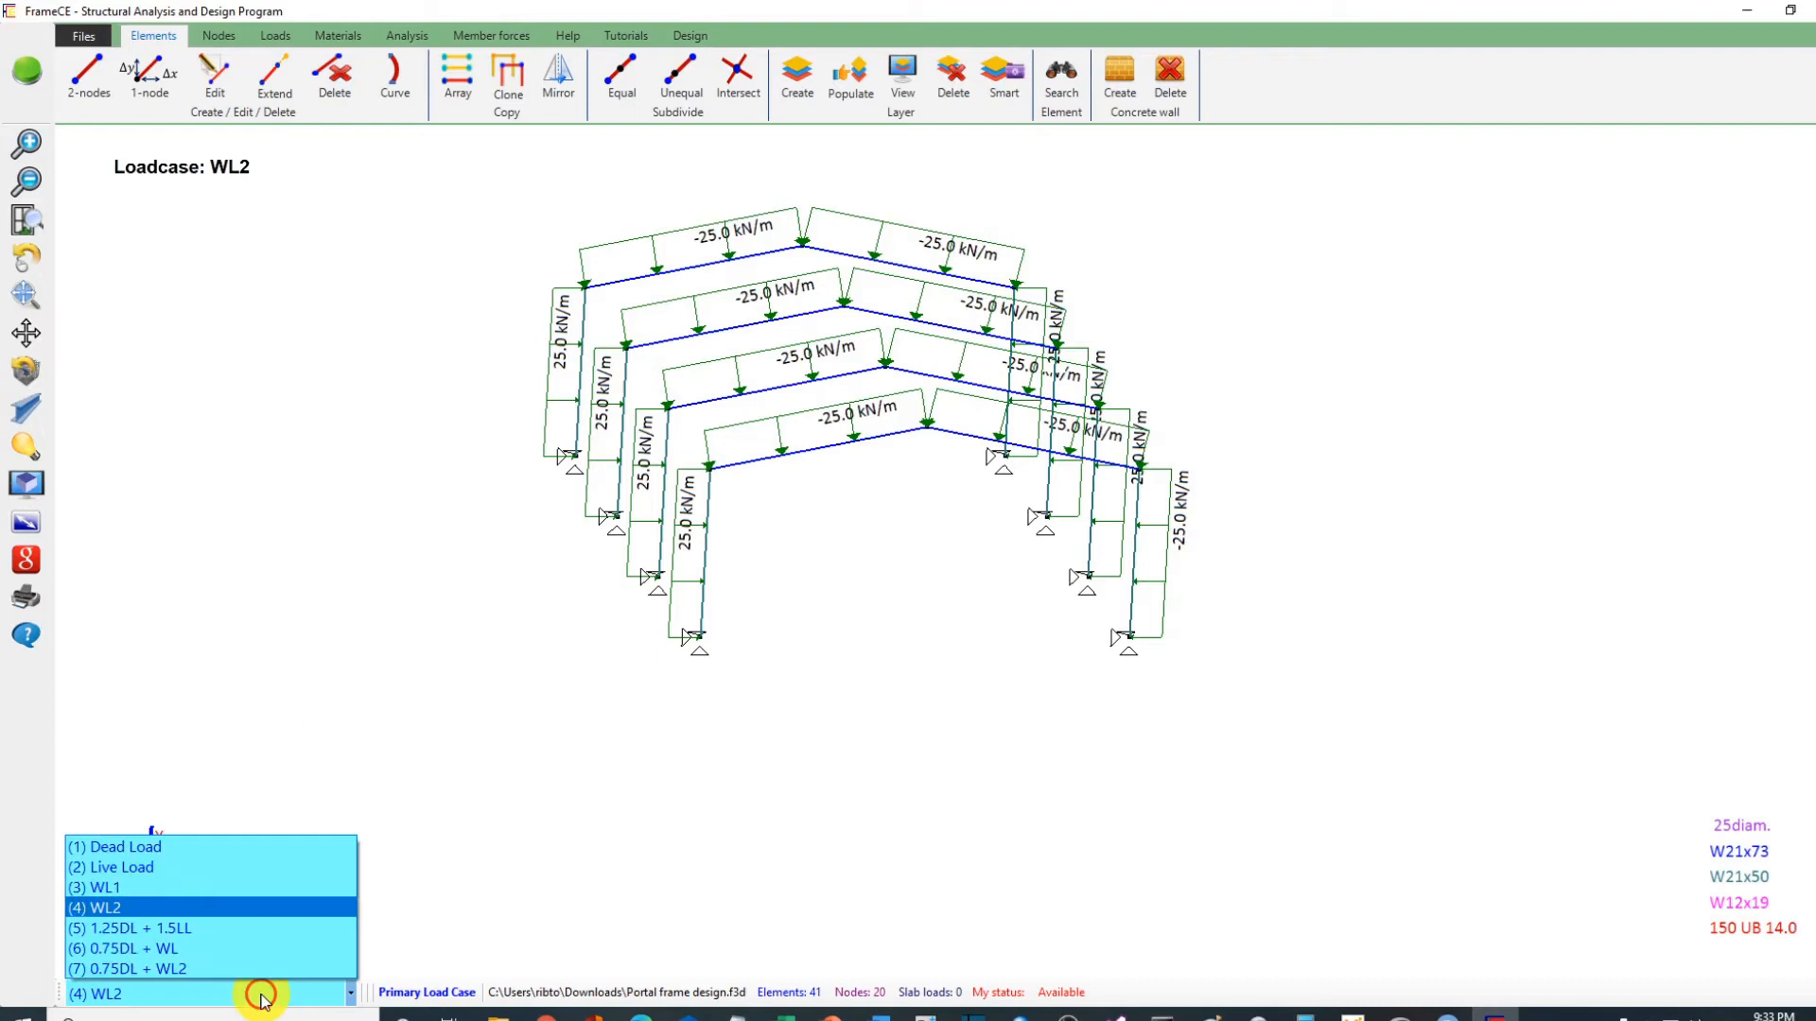
left_click(187, 846)
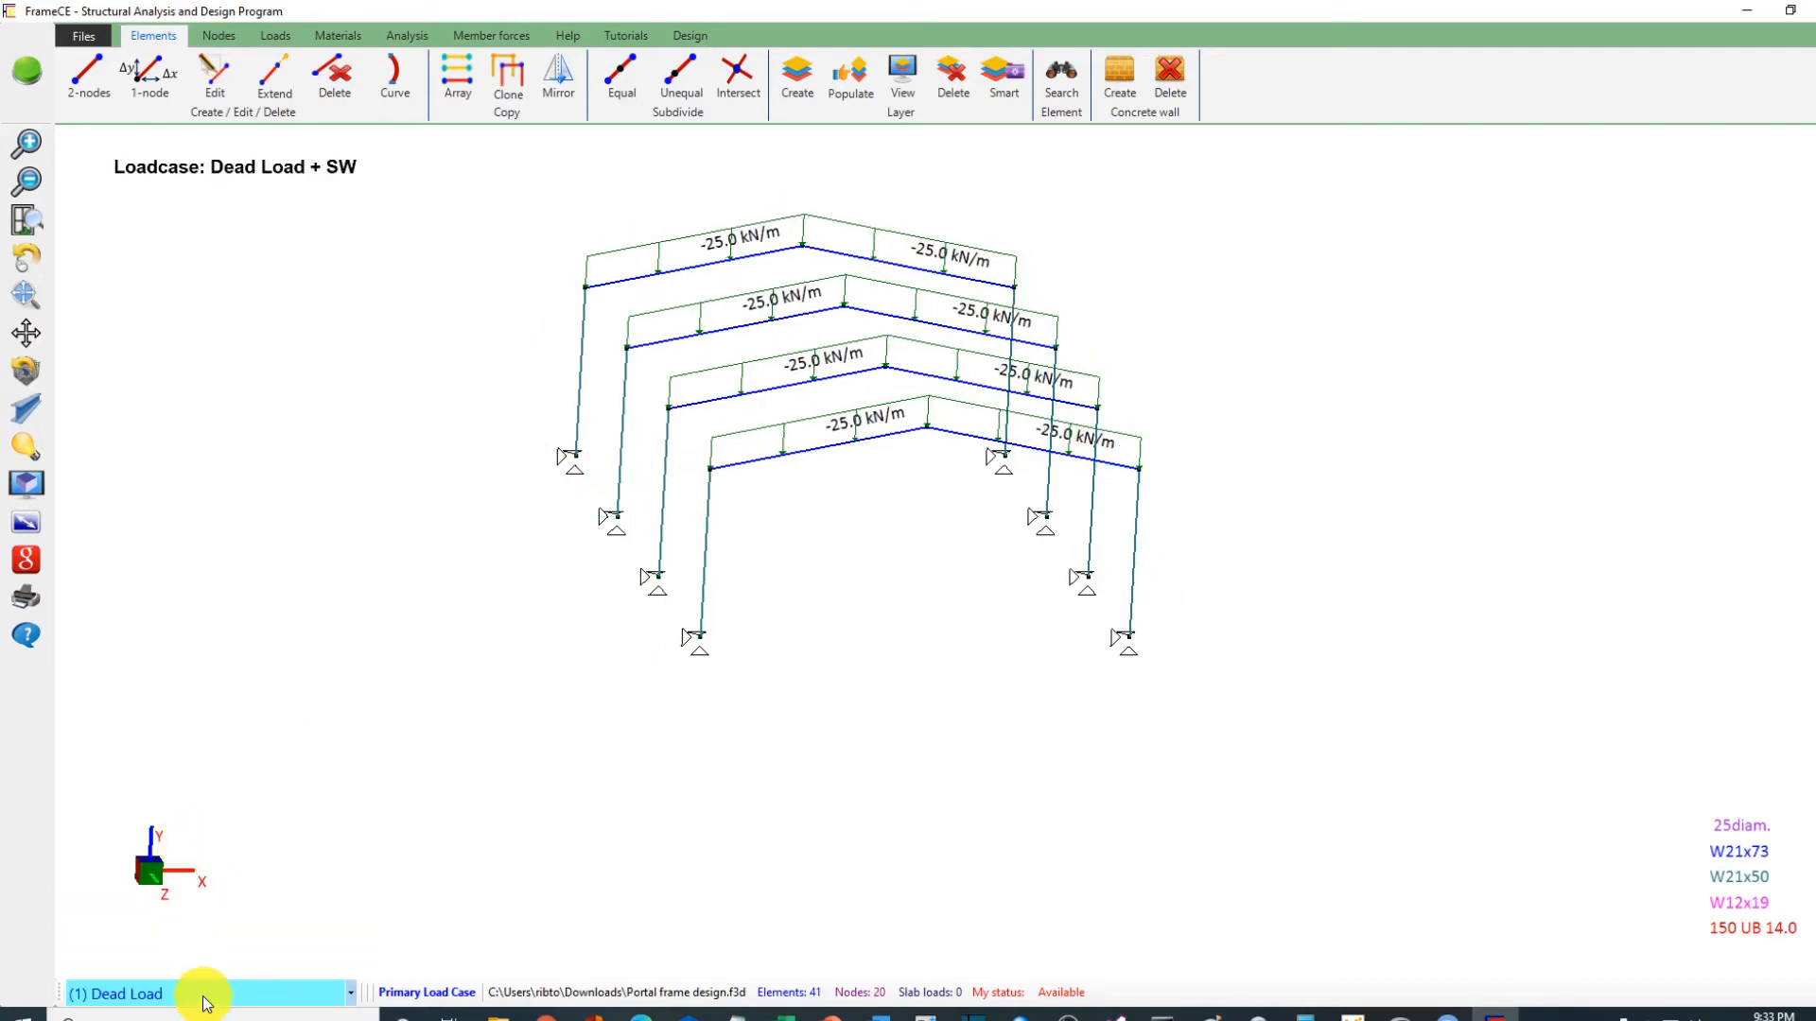
left_click(203, 995)
left_click(185, 868)
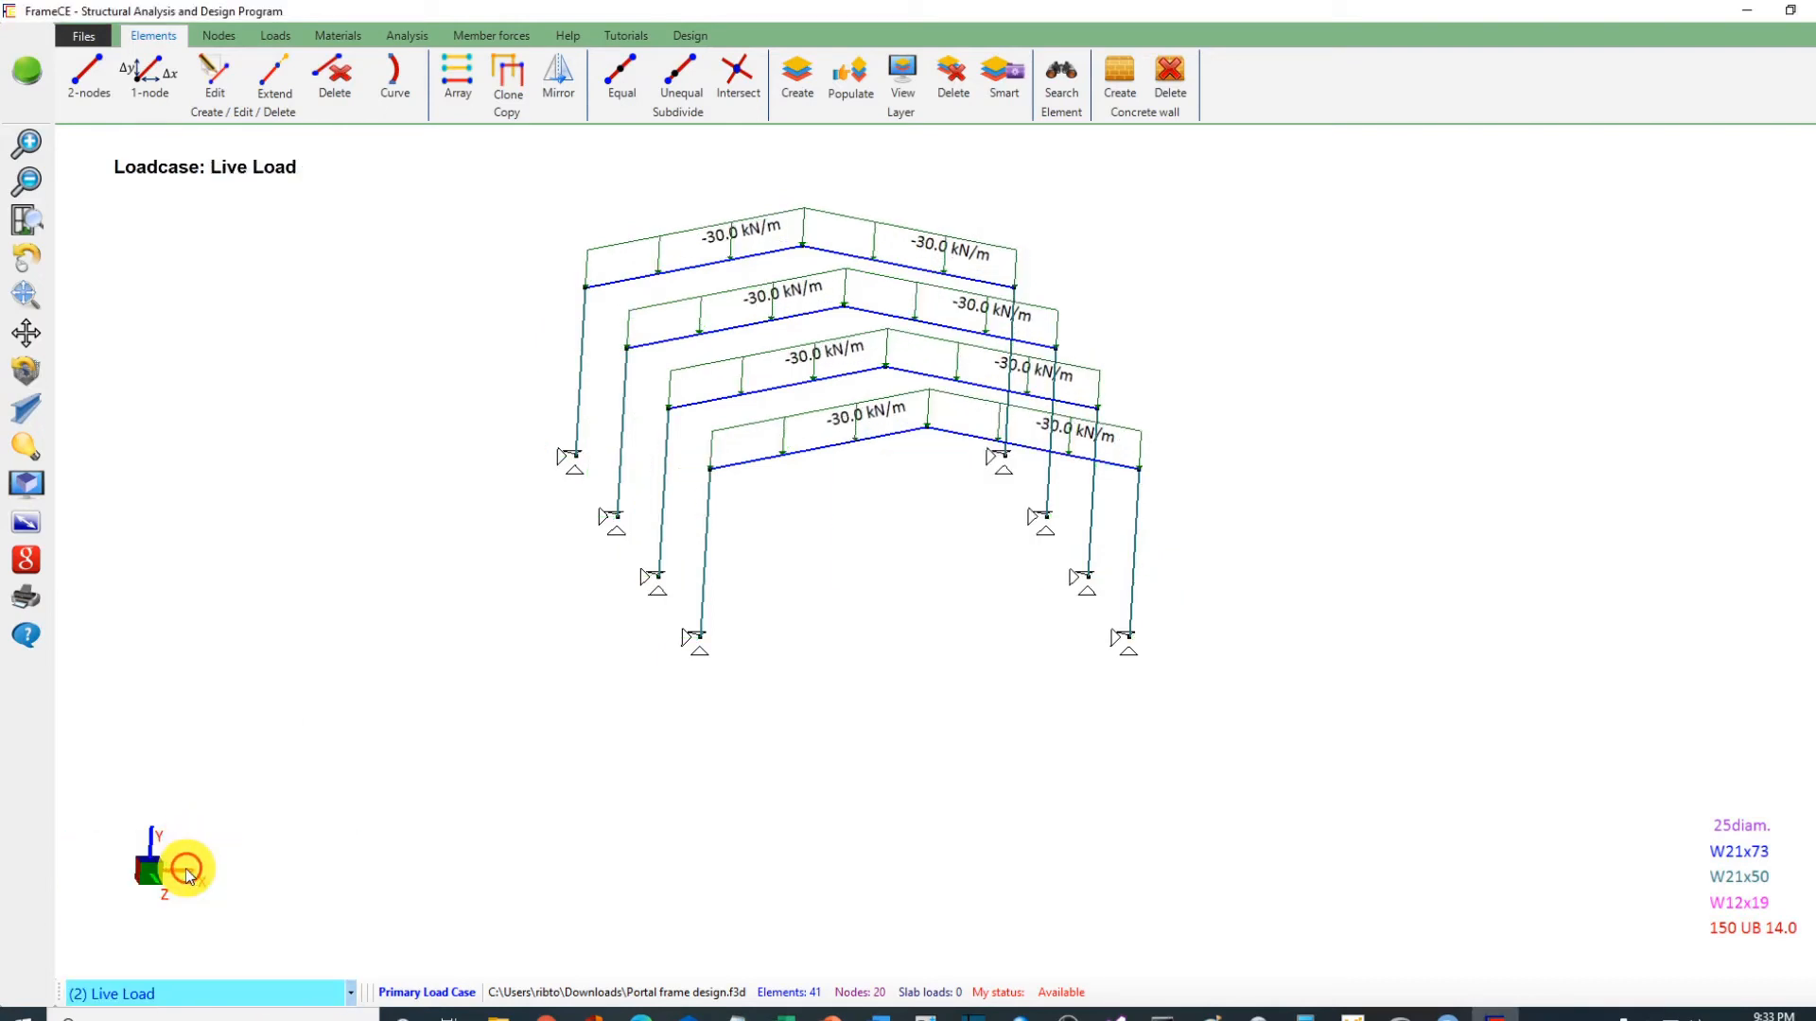
left_click(178, 988)
left_click(133, 887)
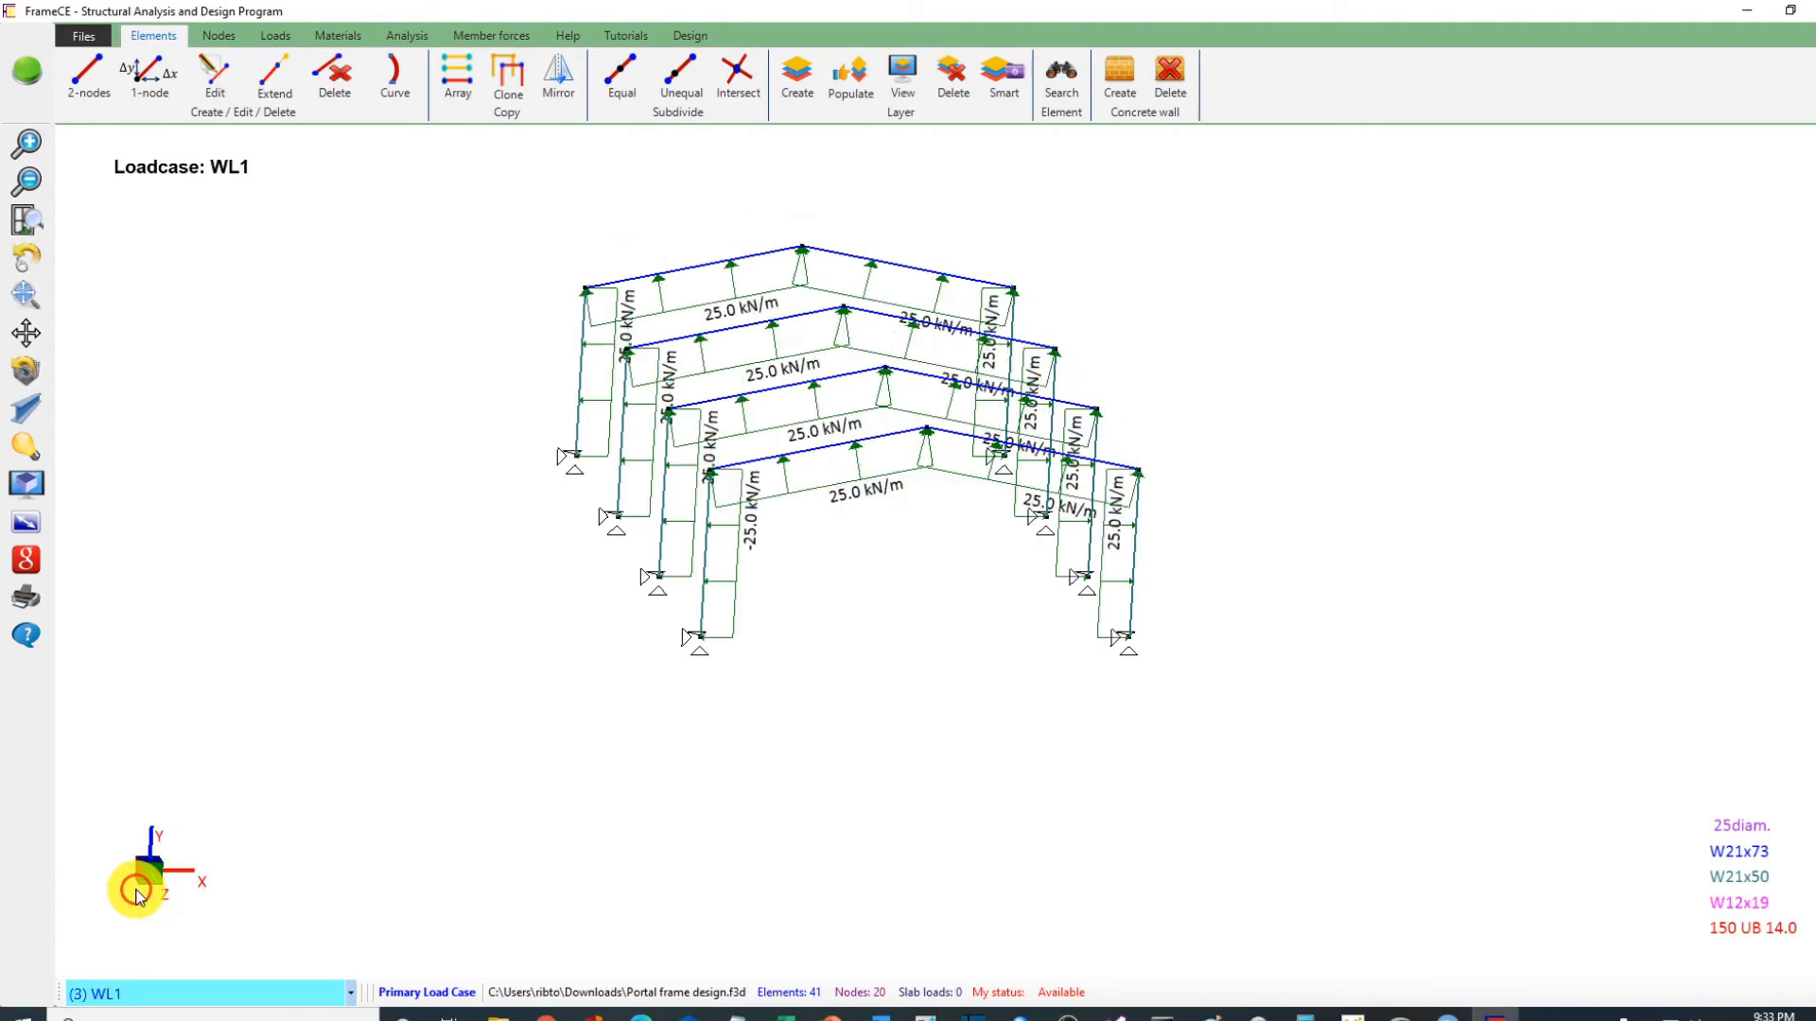
left_click(162, 990)
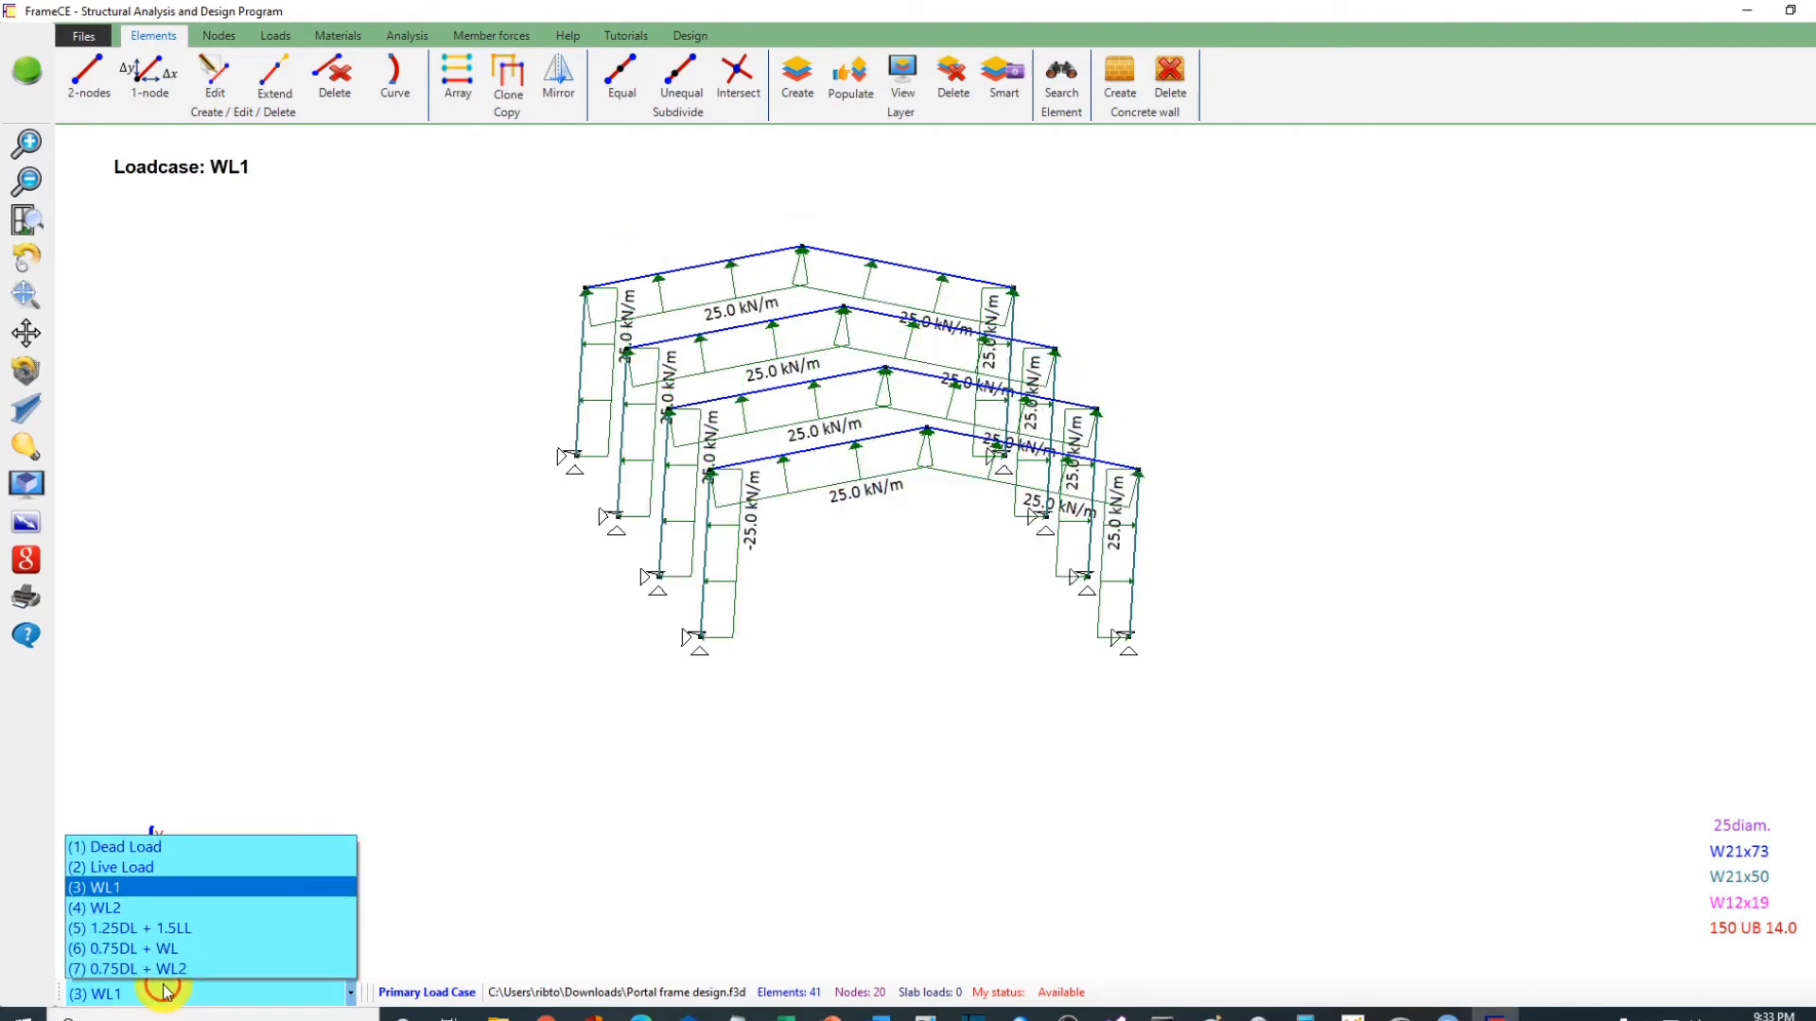
left_click(139, 909)
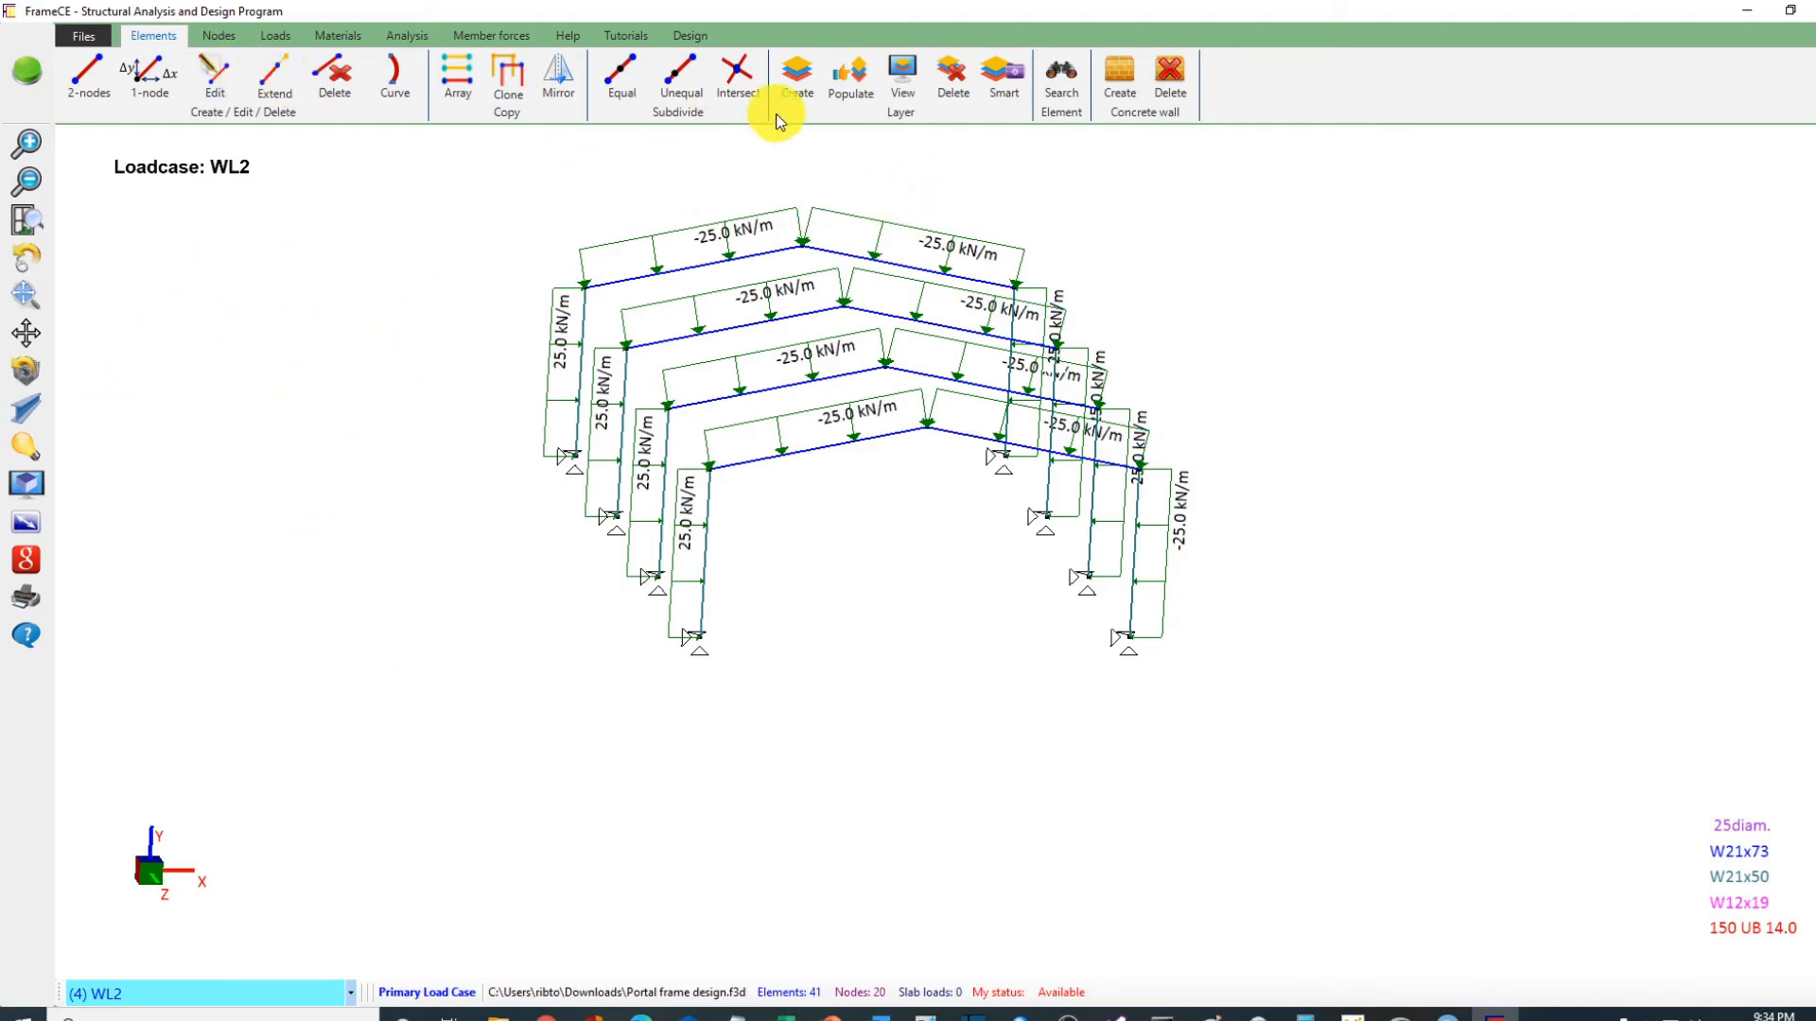
Step: Show the Others and Bracing layers along with the girders and columns
left_click(901, 71)
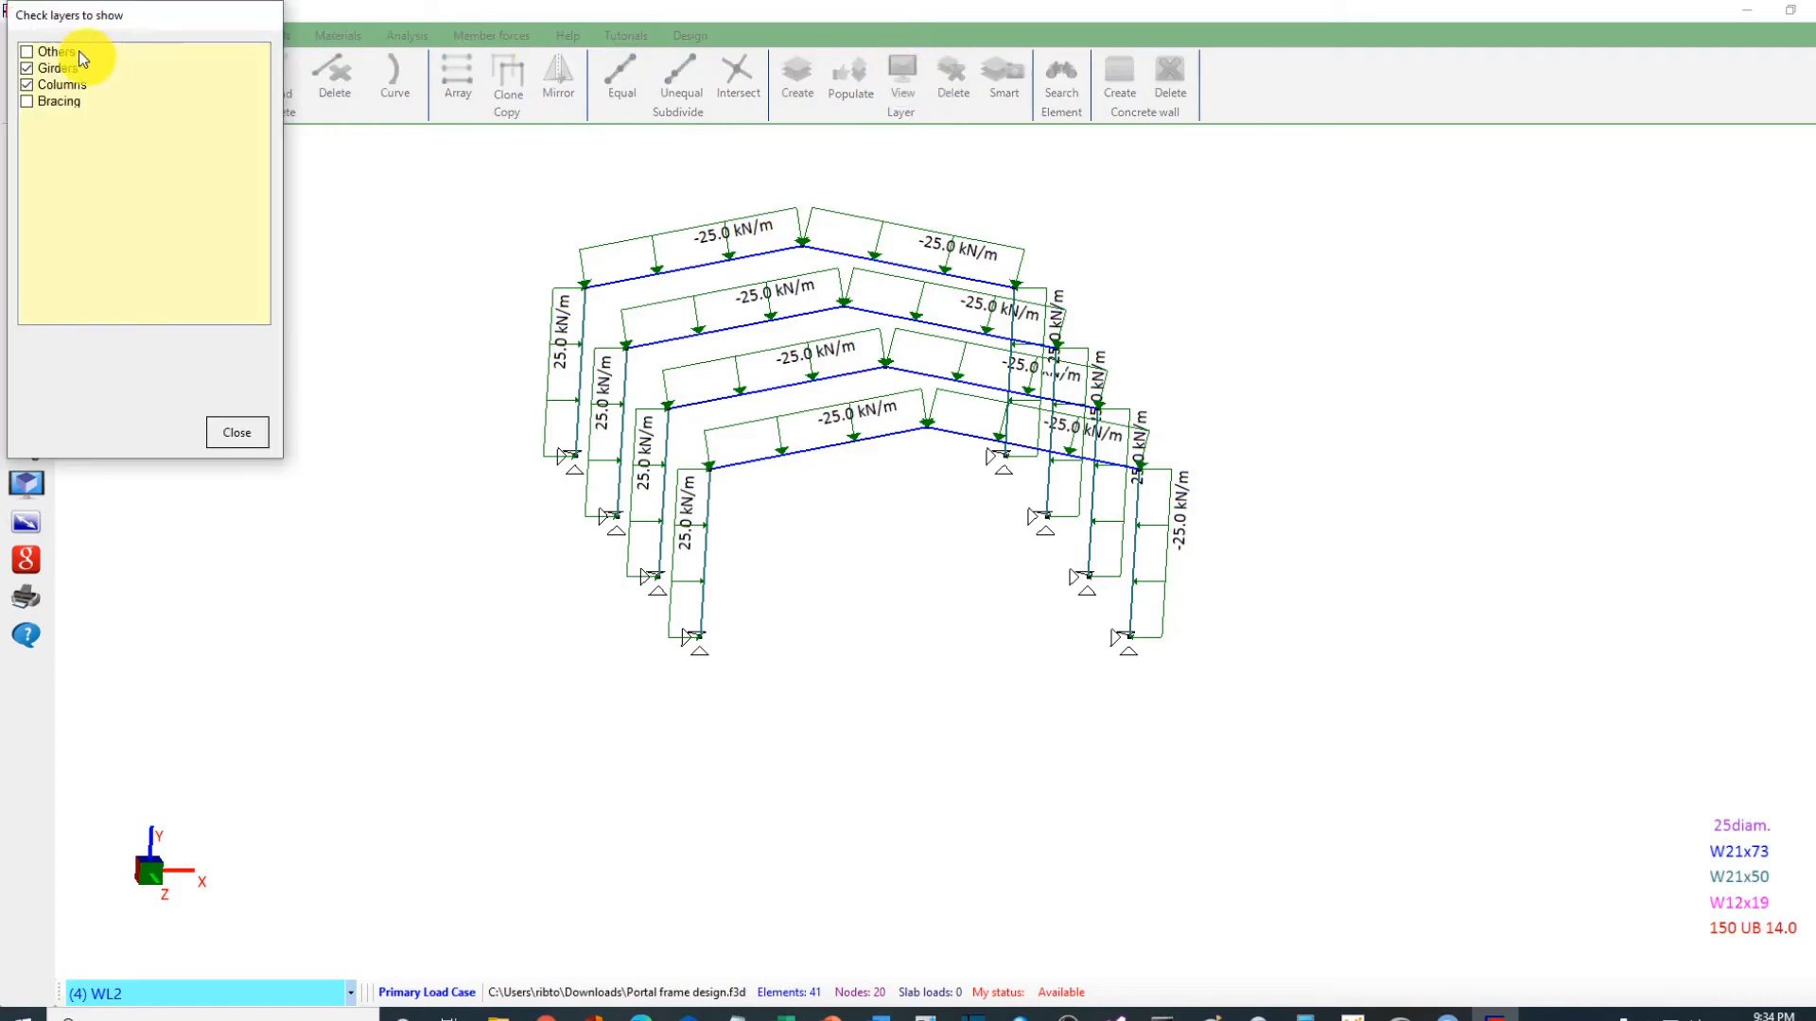
left_click(28, 52)
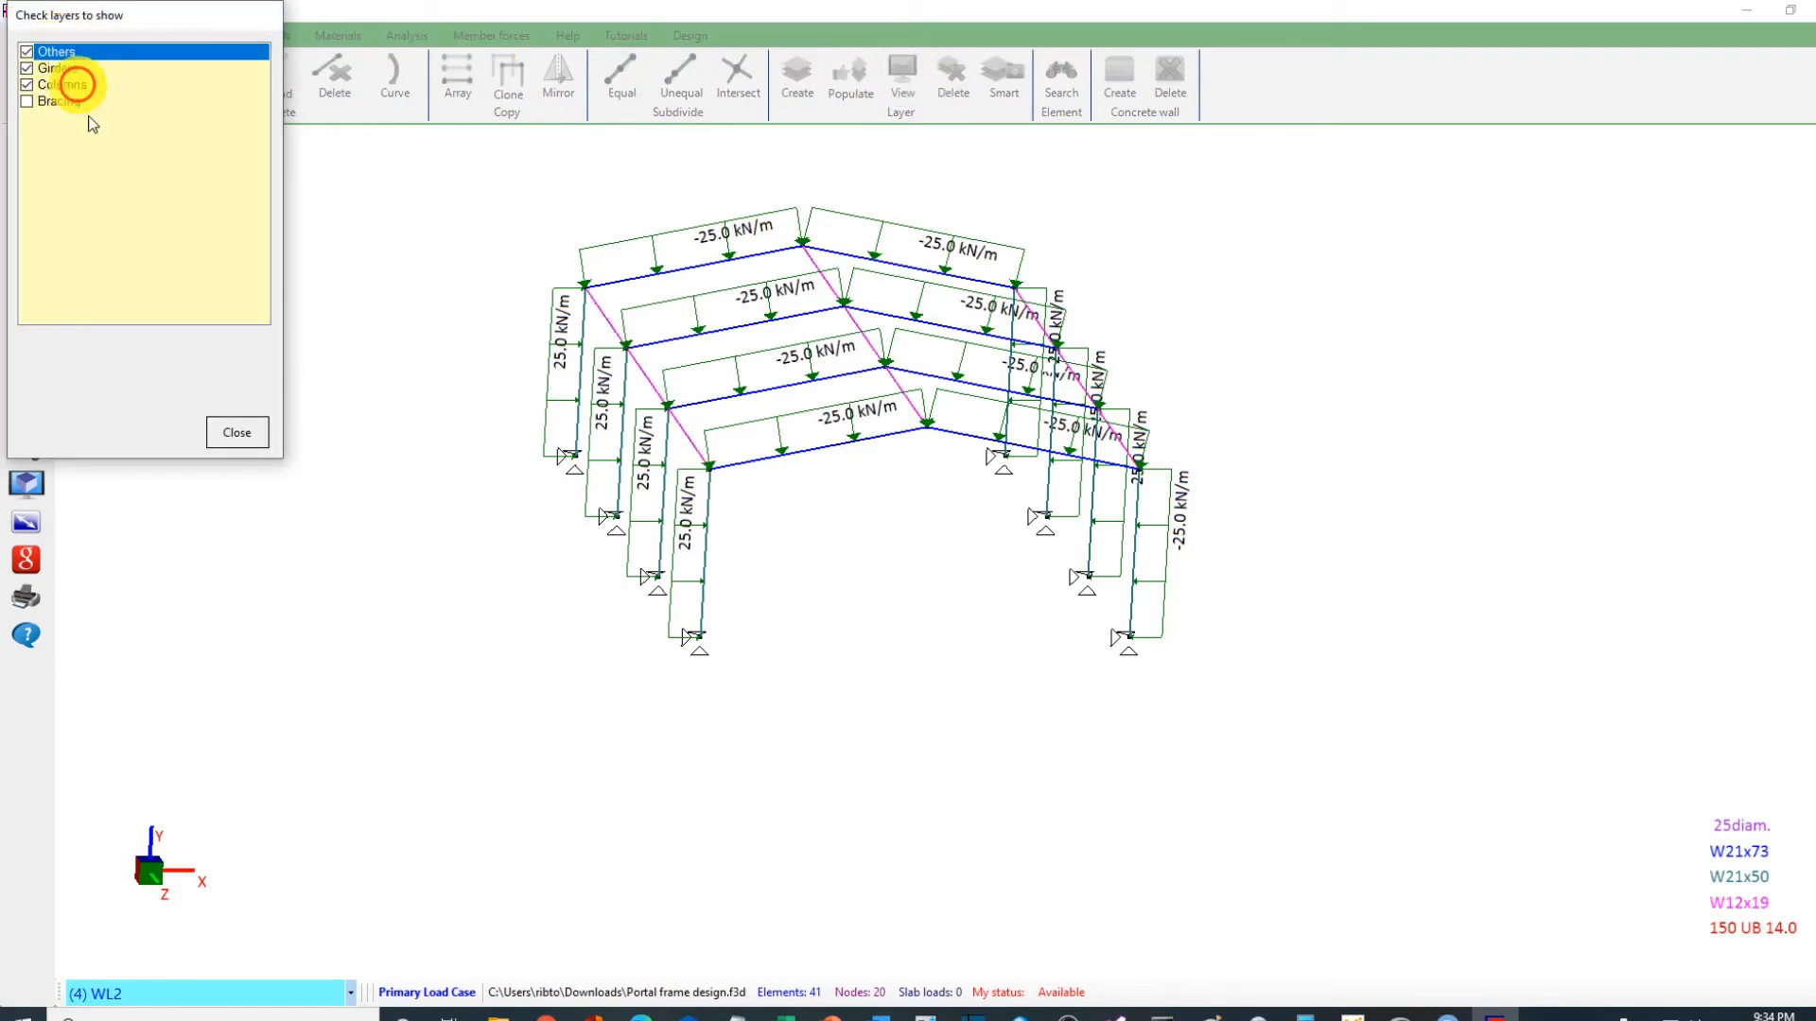
left_click(28, 101)
left_click(236, 437)
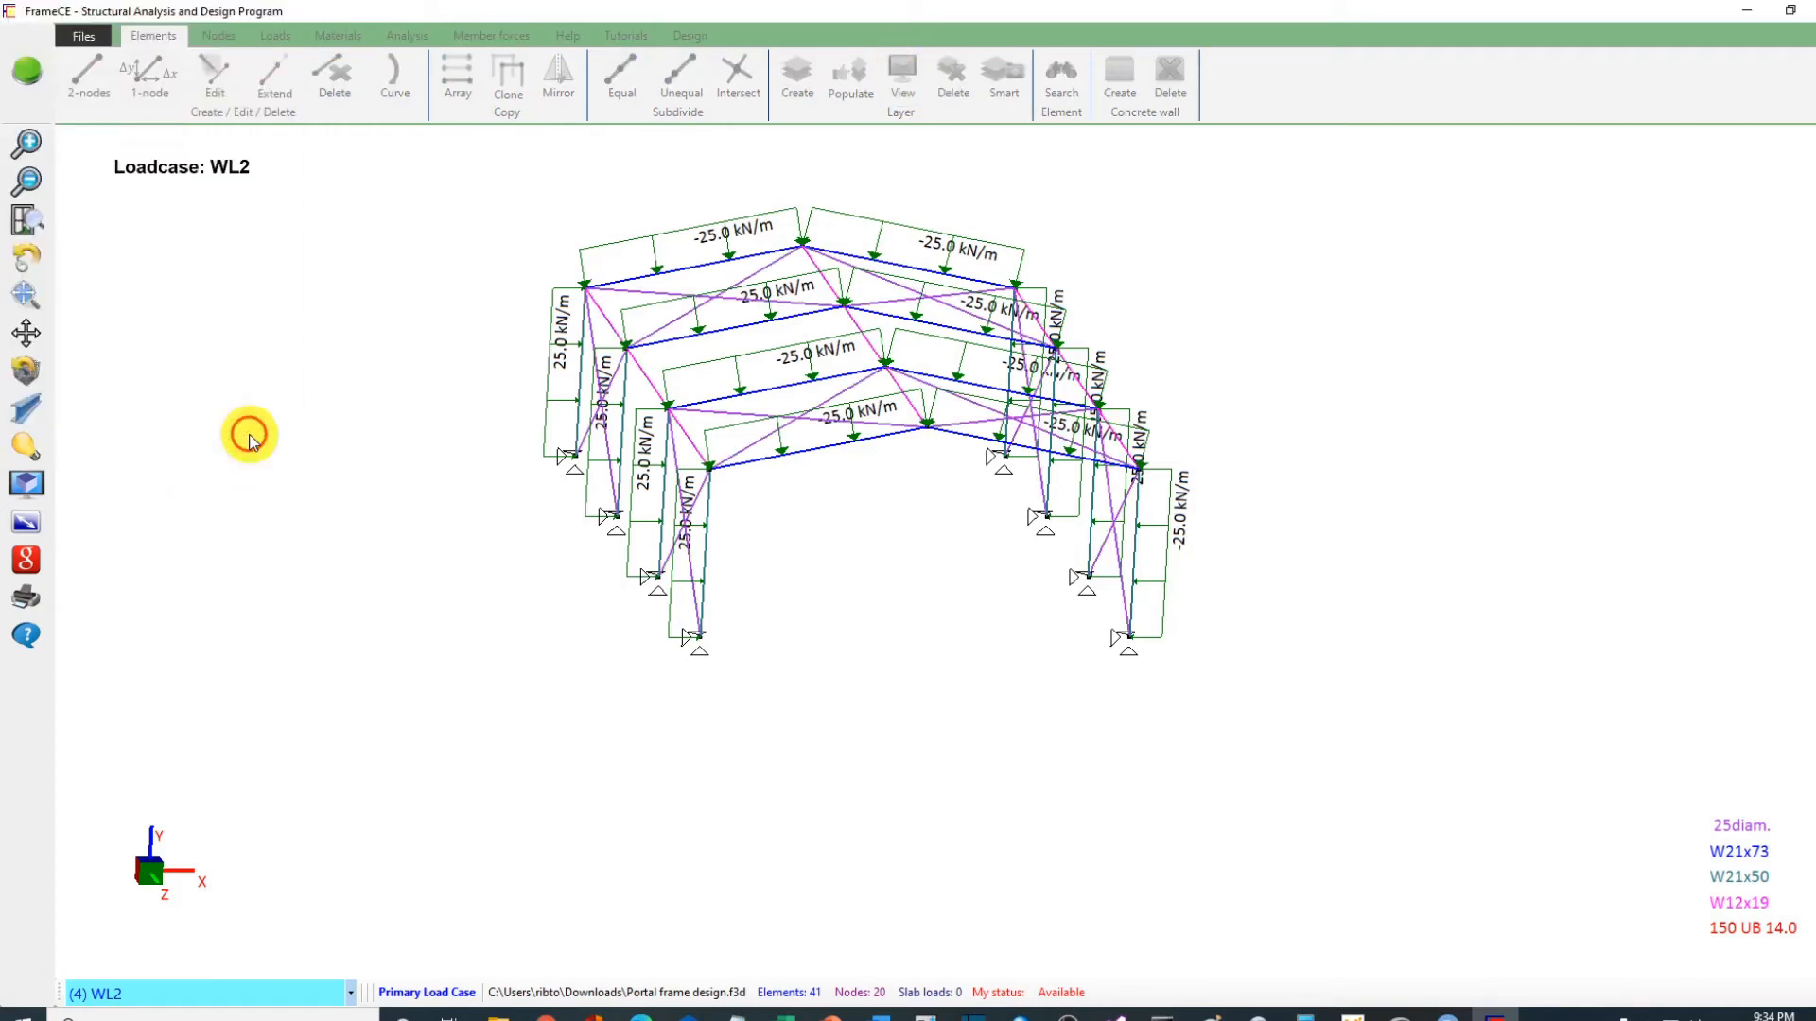
Step: Display the members as rendered 3D sections and examine the whole frame up close
left_click(26, 410)
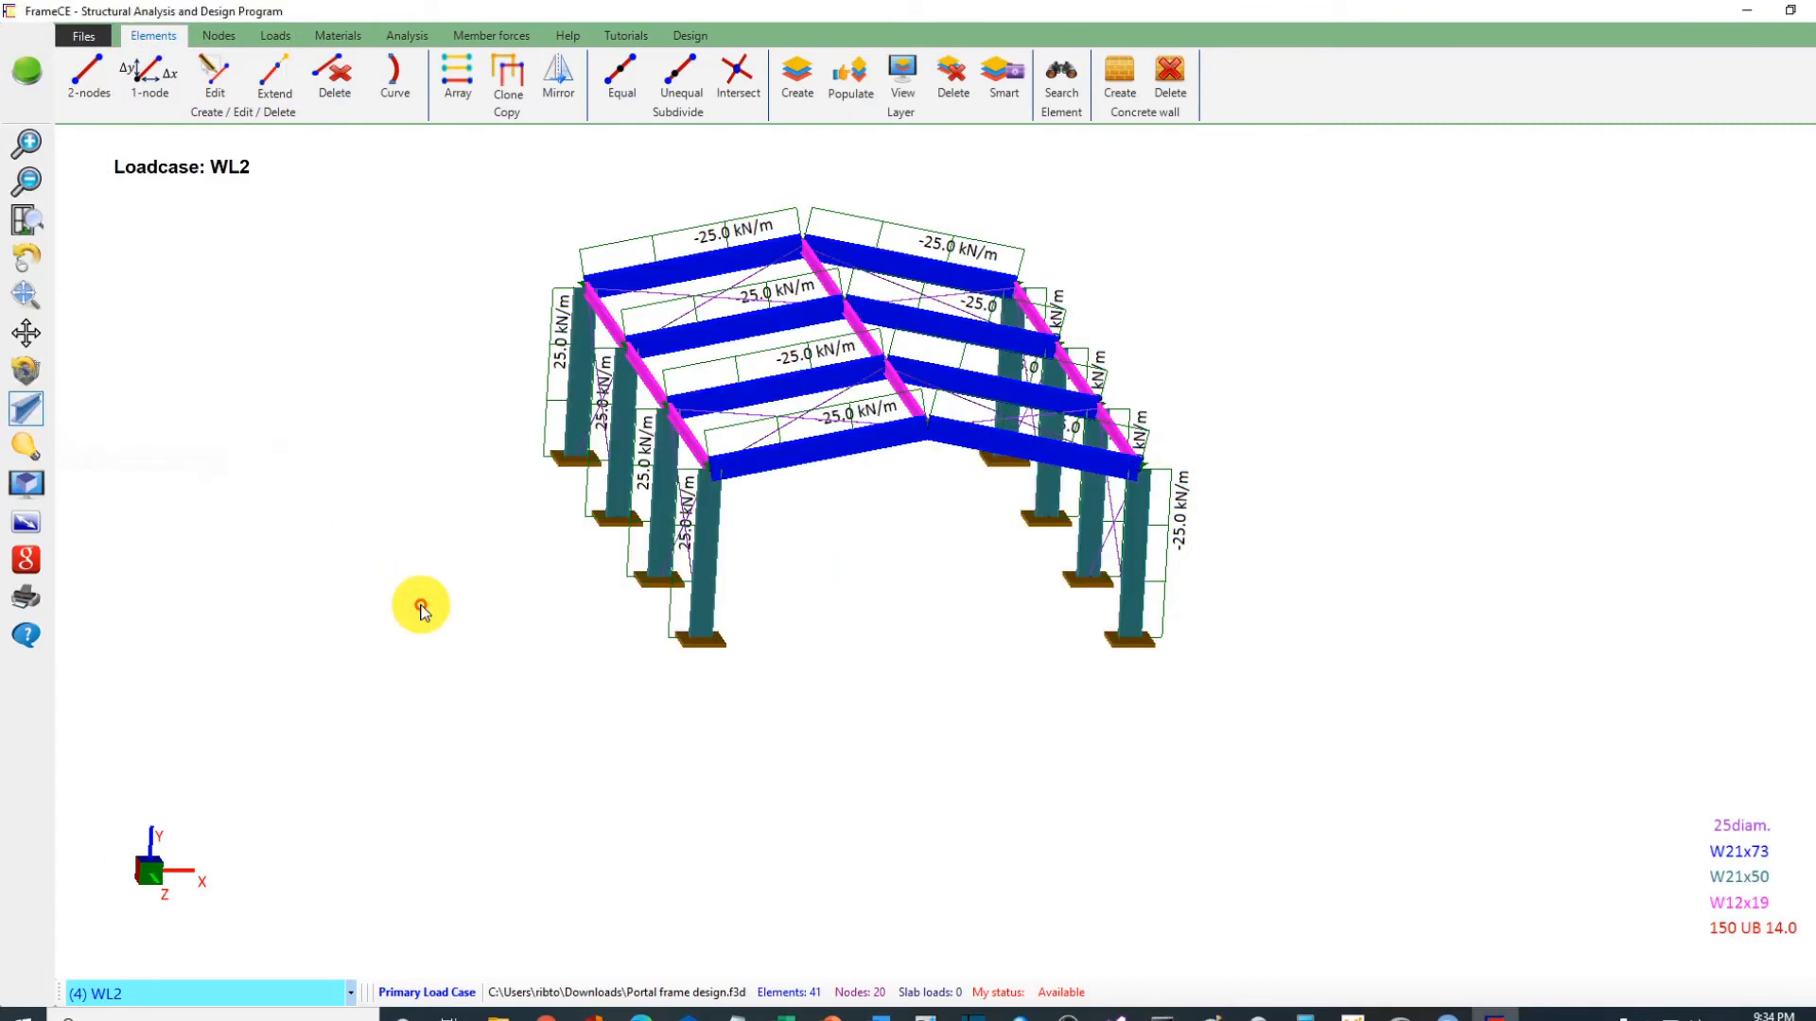
left_click(36, 297)
left_click_drag(410, 315, 113, 341)
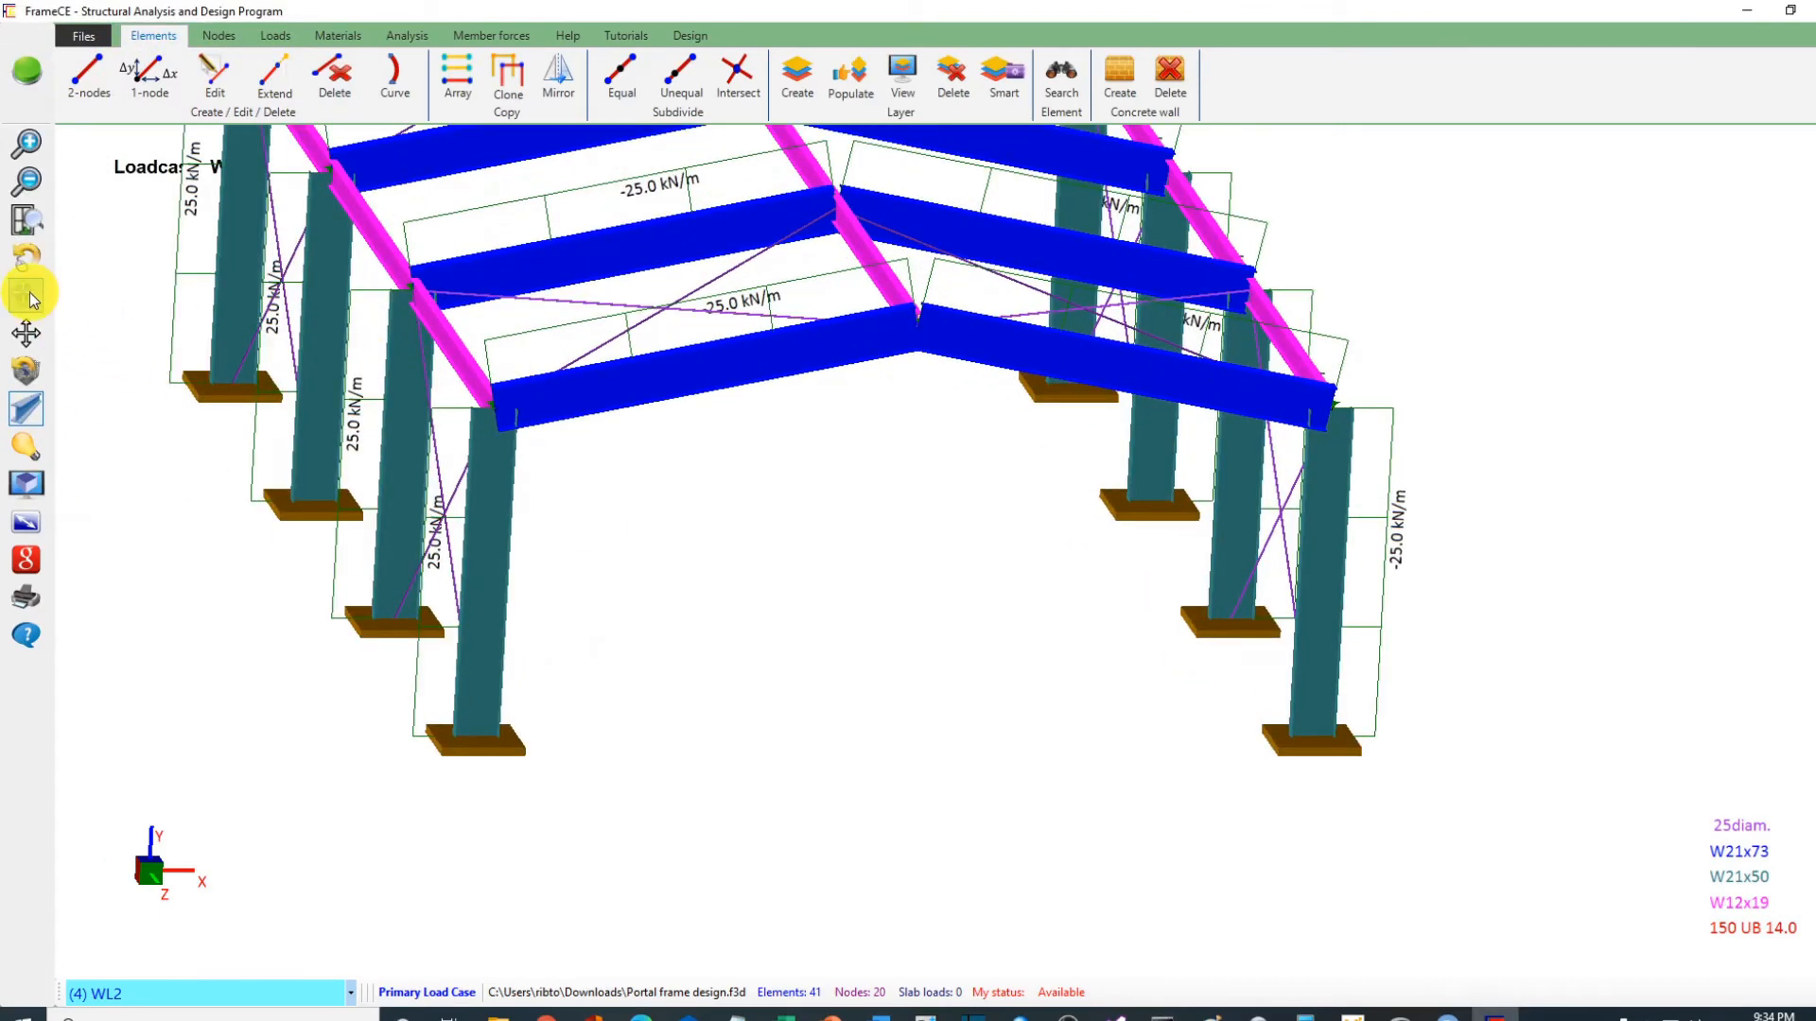
middle_click_drag(190, 357, 478, 579)
scroll(448, 564, "down", 3)
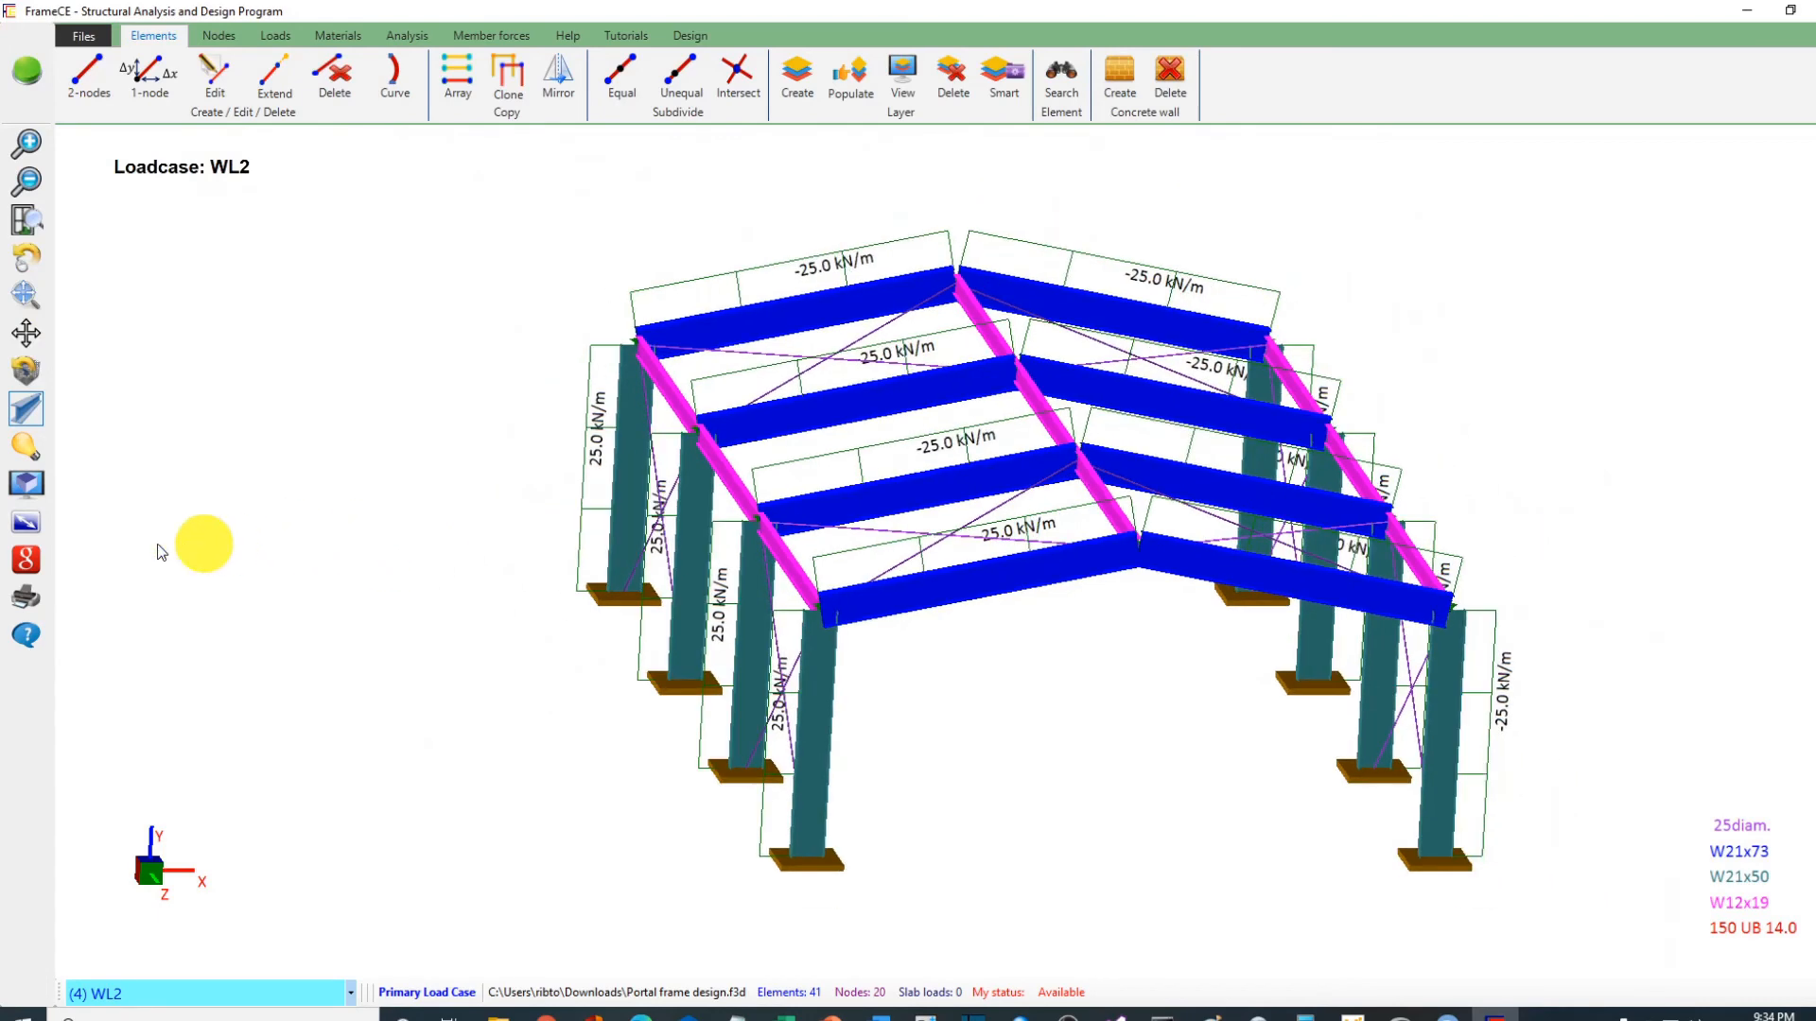
Step: Hide the element loads from the model display
left_click(25, 446)
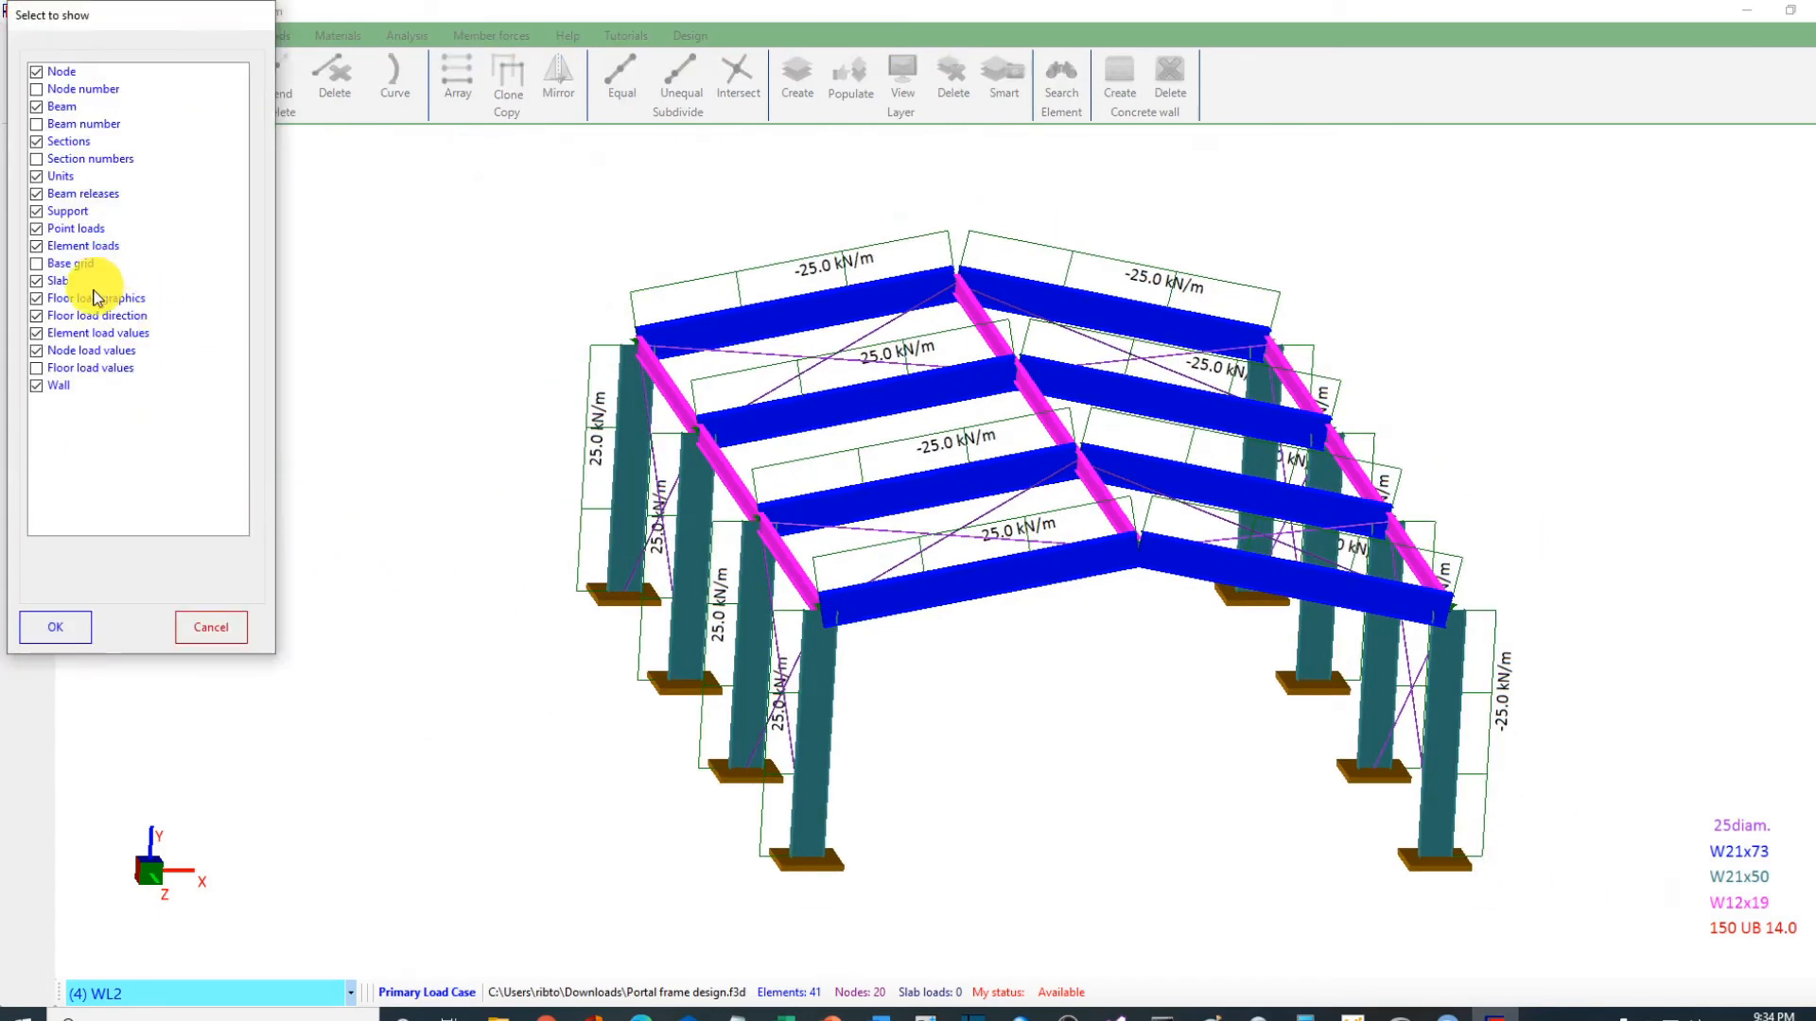
left_click(82, 248)
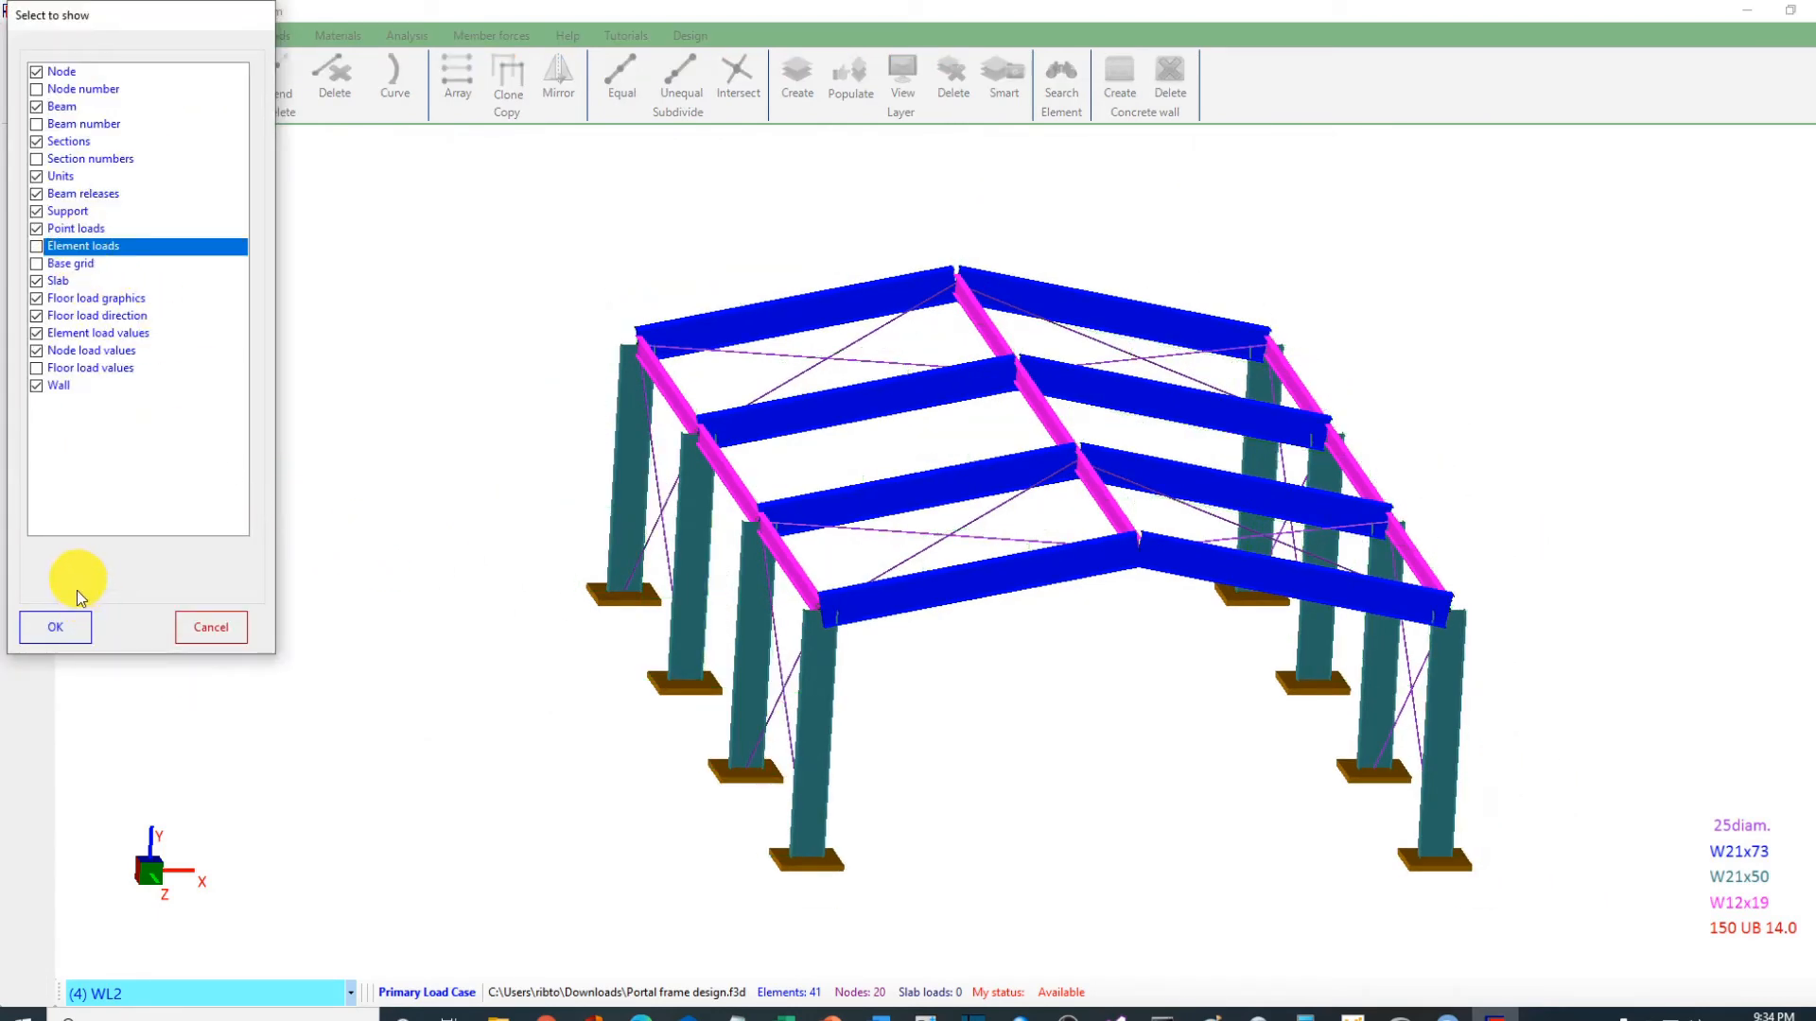
left_click(59, 624)
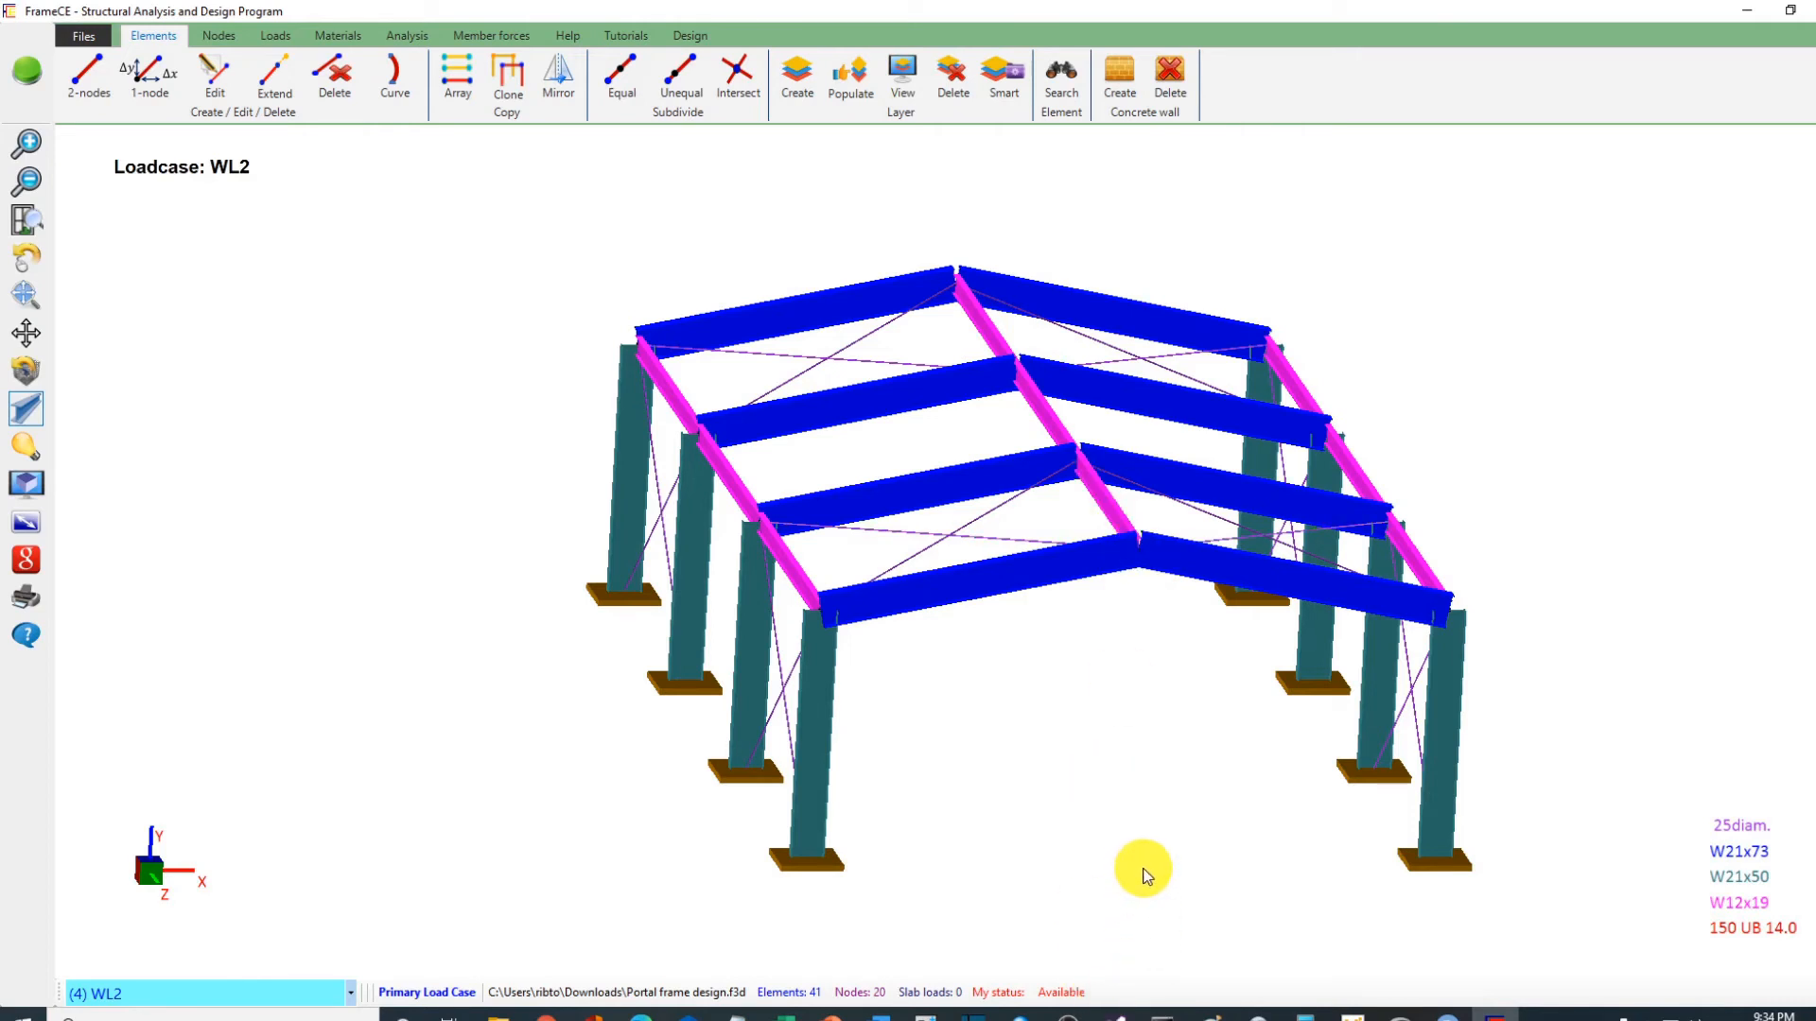
Step: Return to the wireframe display and create a 150 UB 14.0 element between the two column base nodes of the front frame
left_click(27, 408)
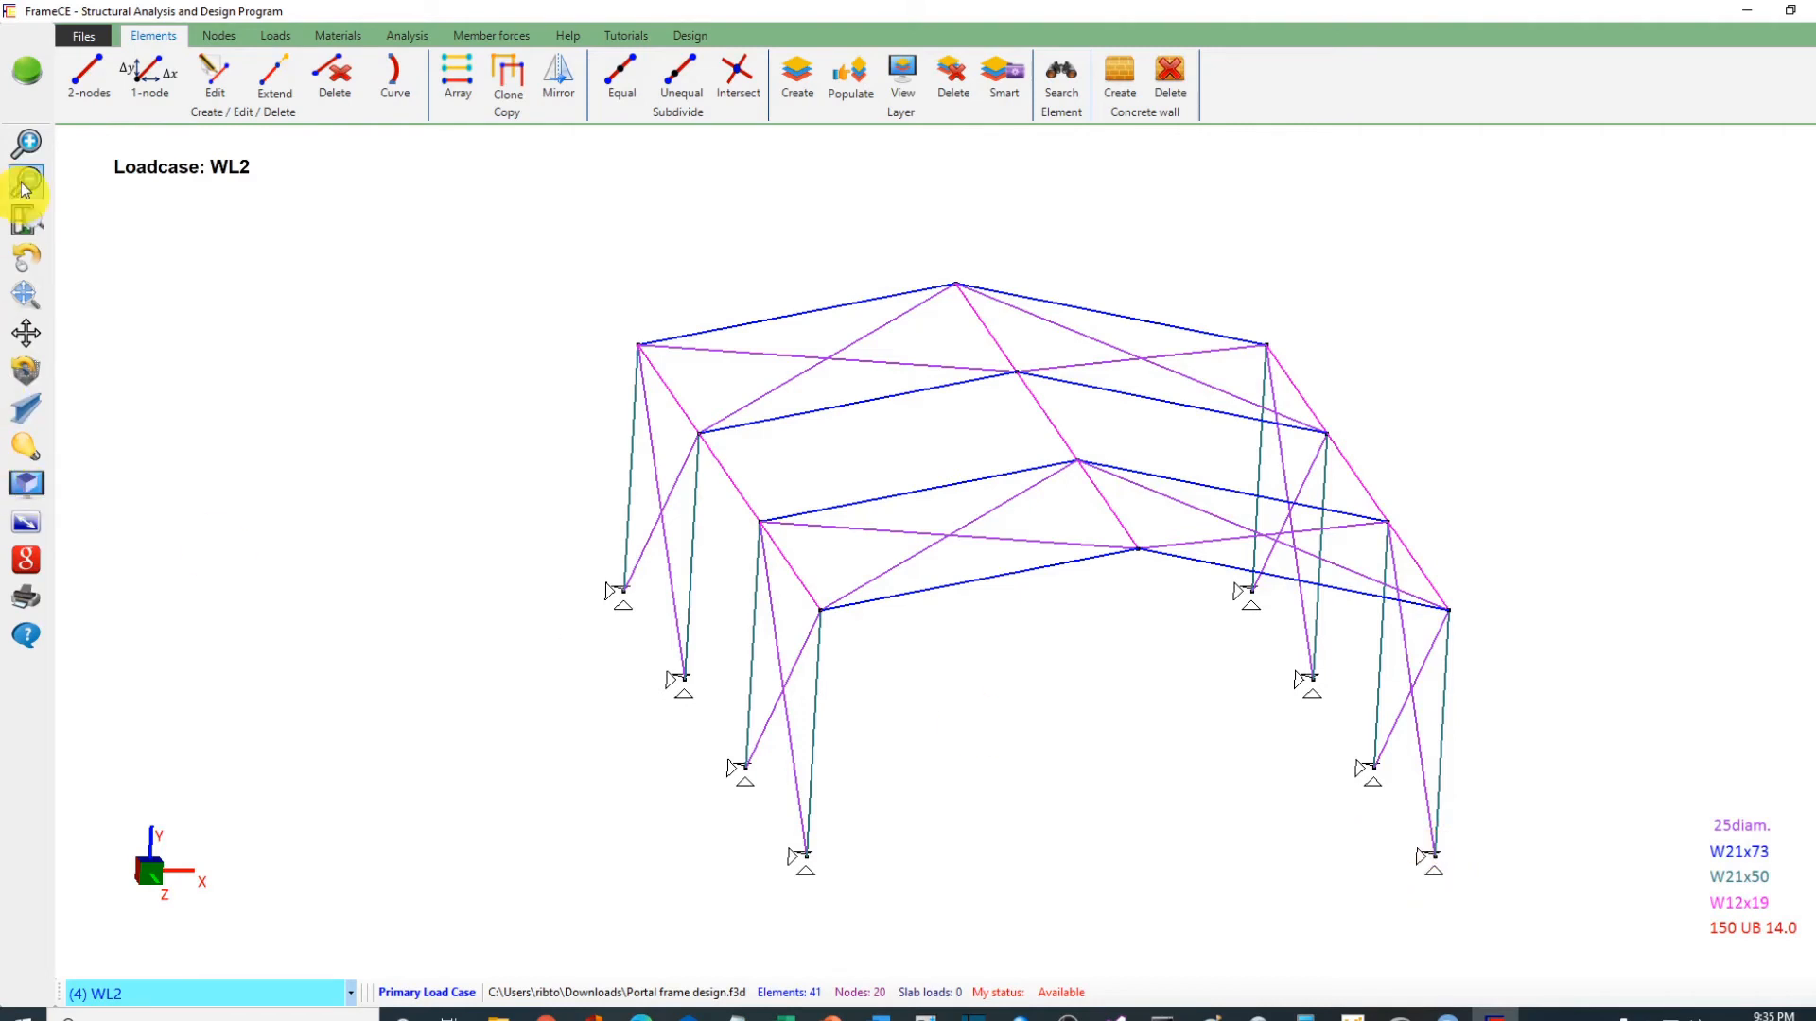
left_click(89, 76)
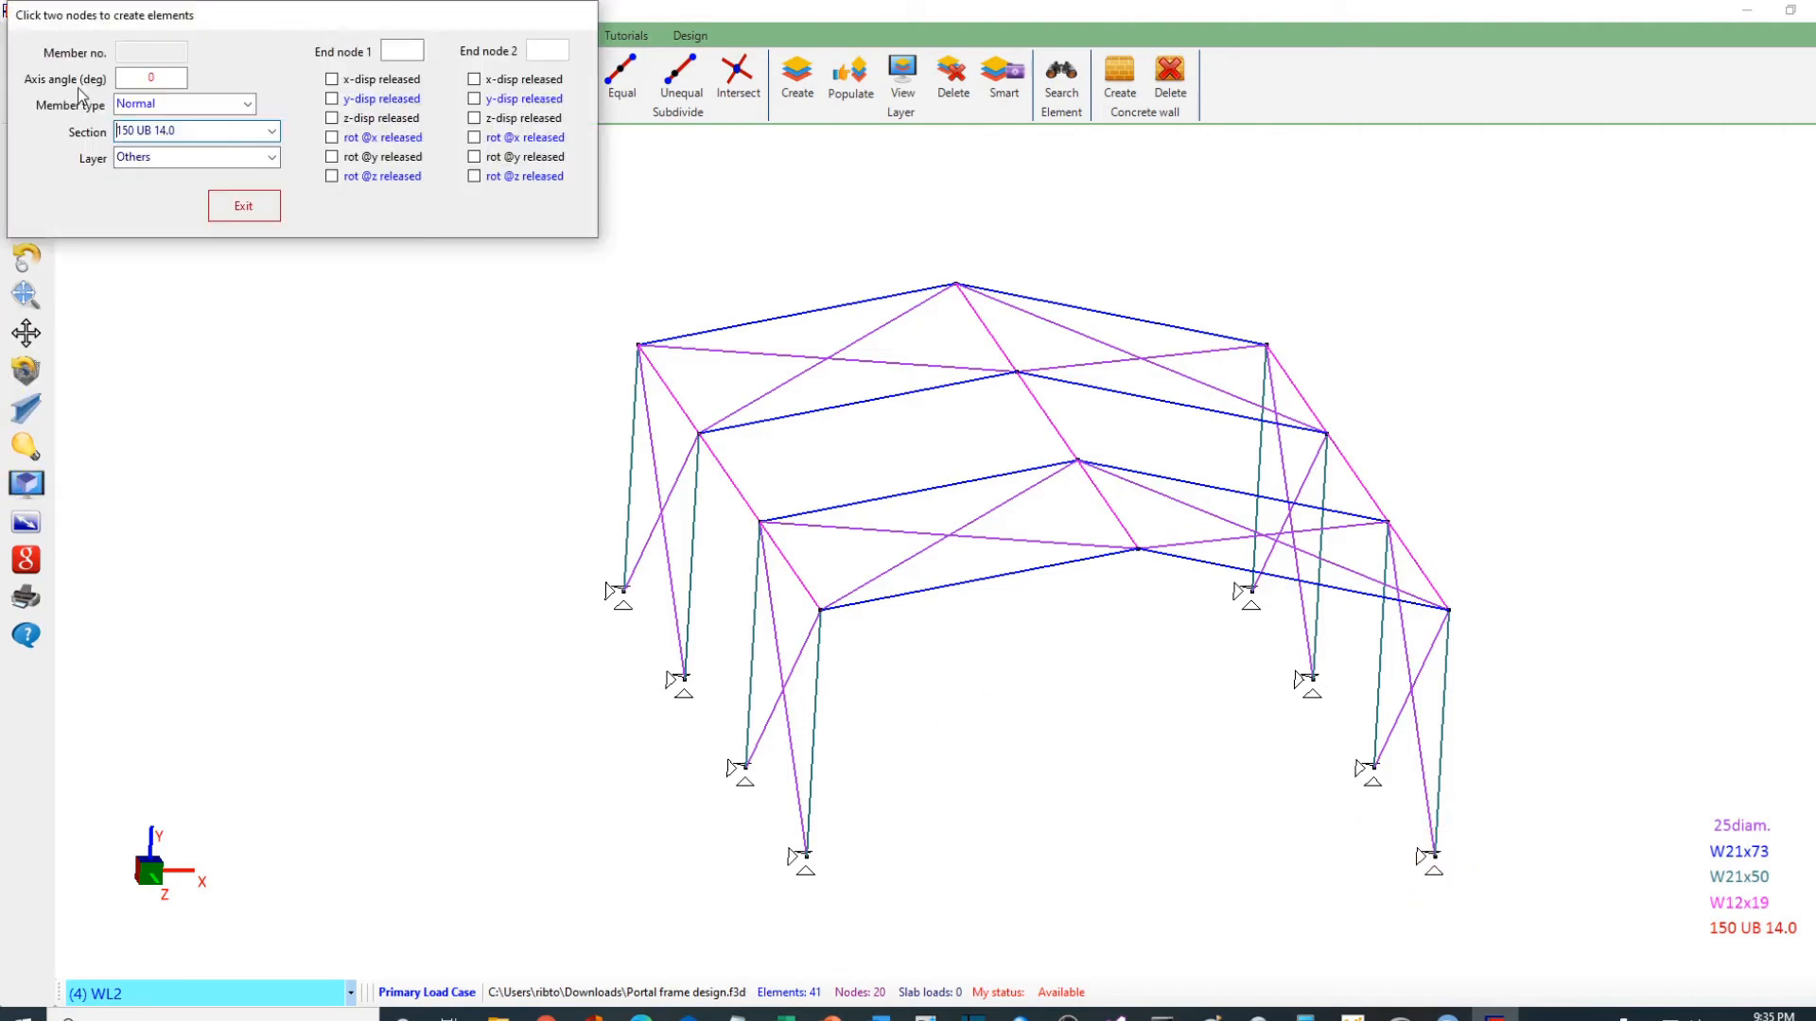
left_click(807, 858)
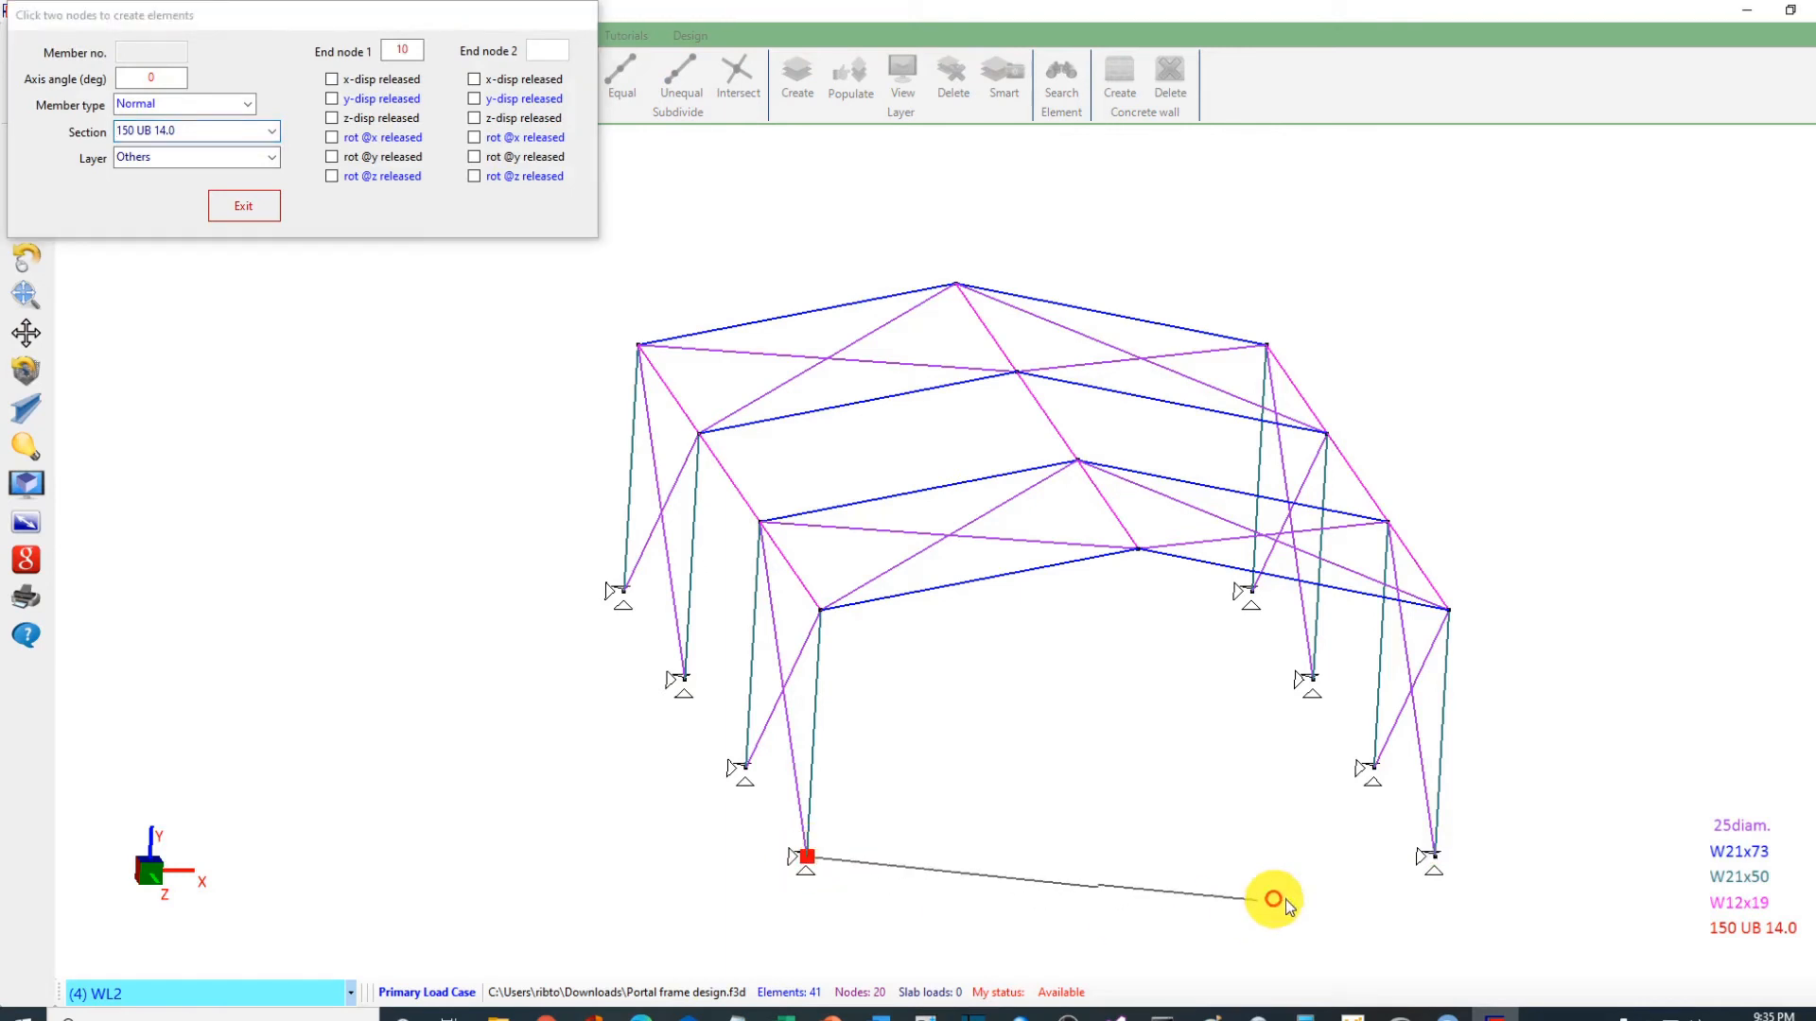
left_click(1434, 859)
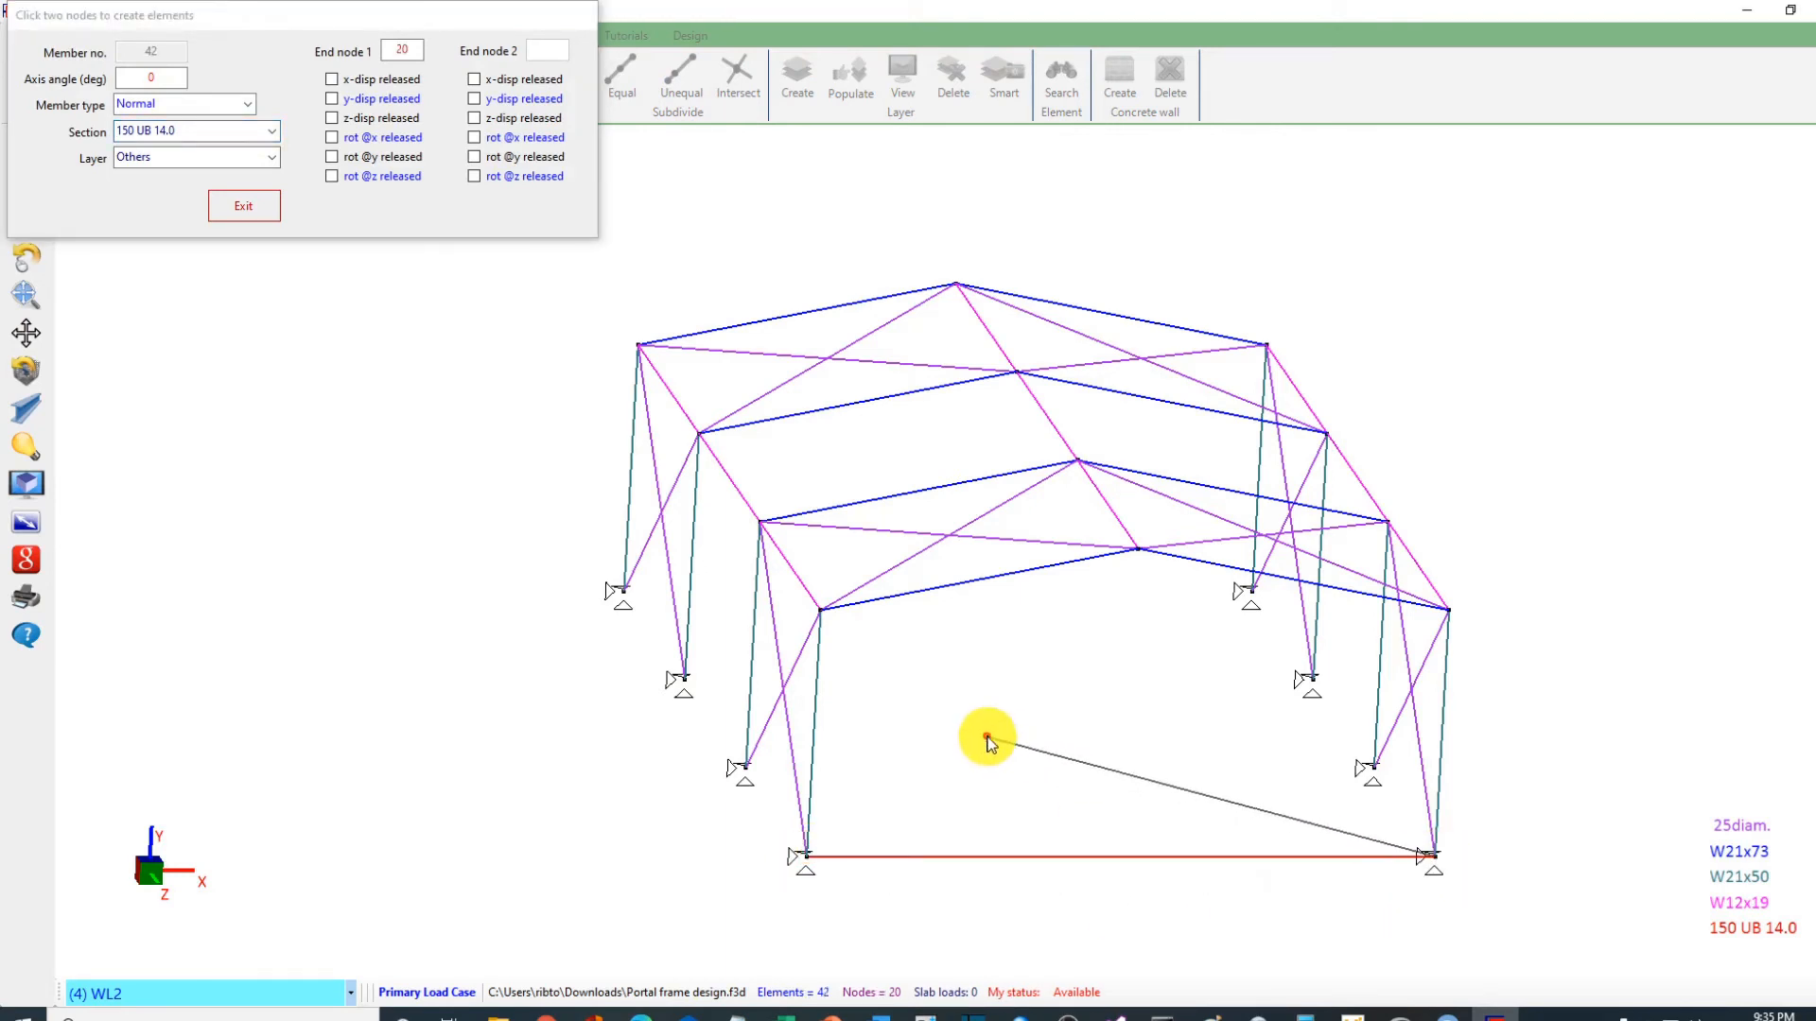
left_click(244, 206)
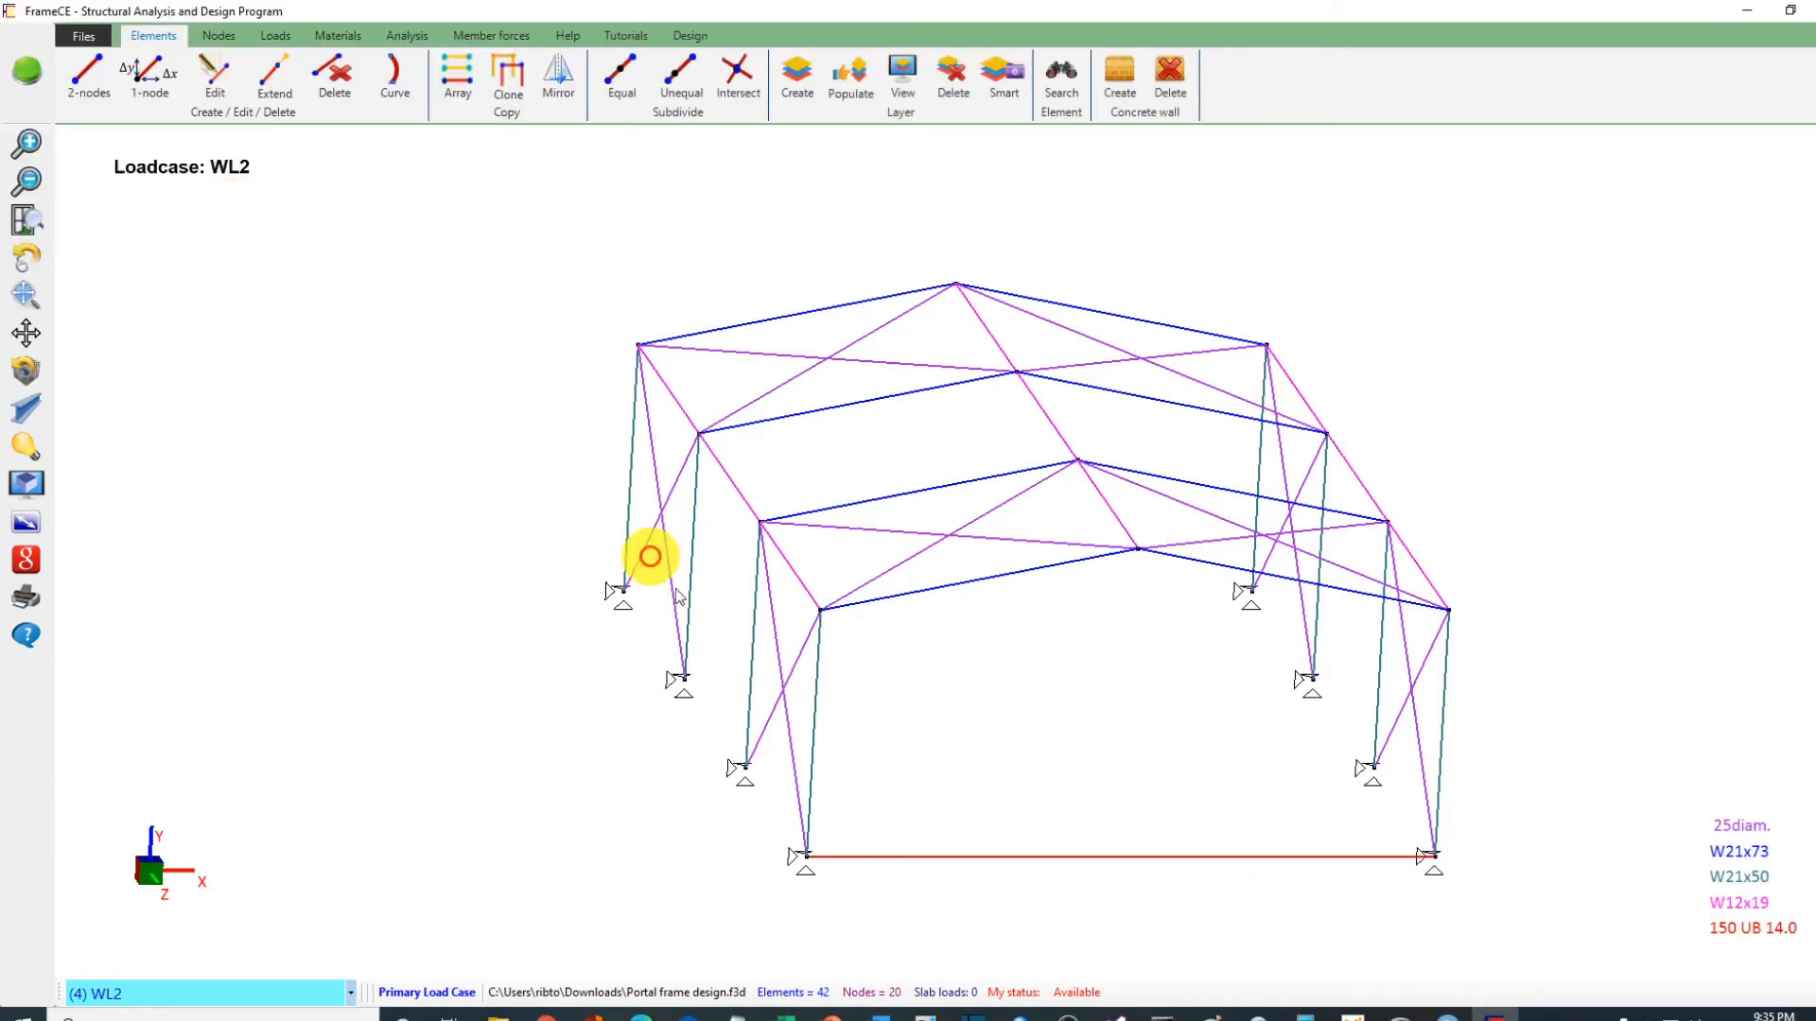
Step: Subdivide the front frame's base element into 2 equal segments
left_click(1061, 857)
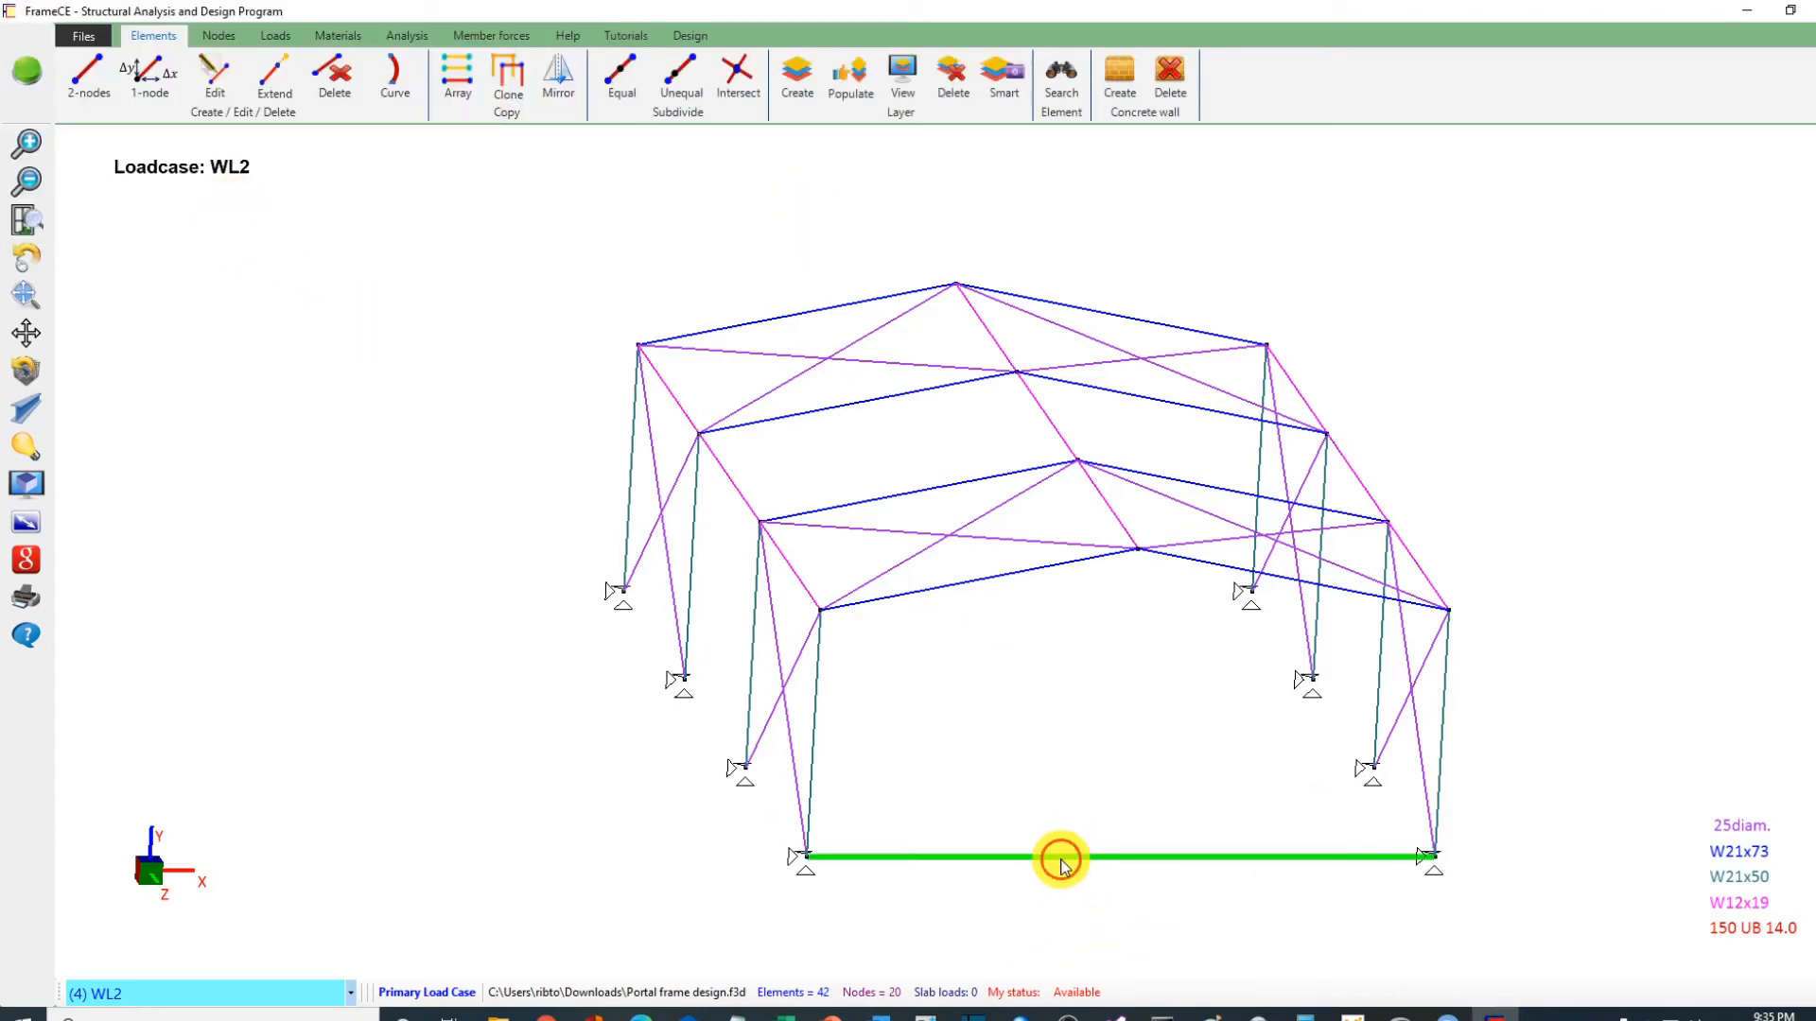
left_click(611, 75)
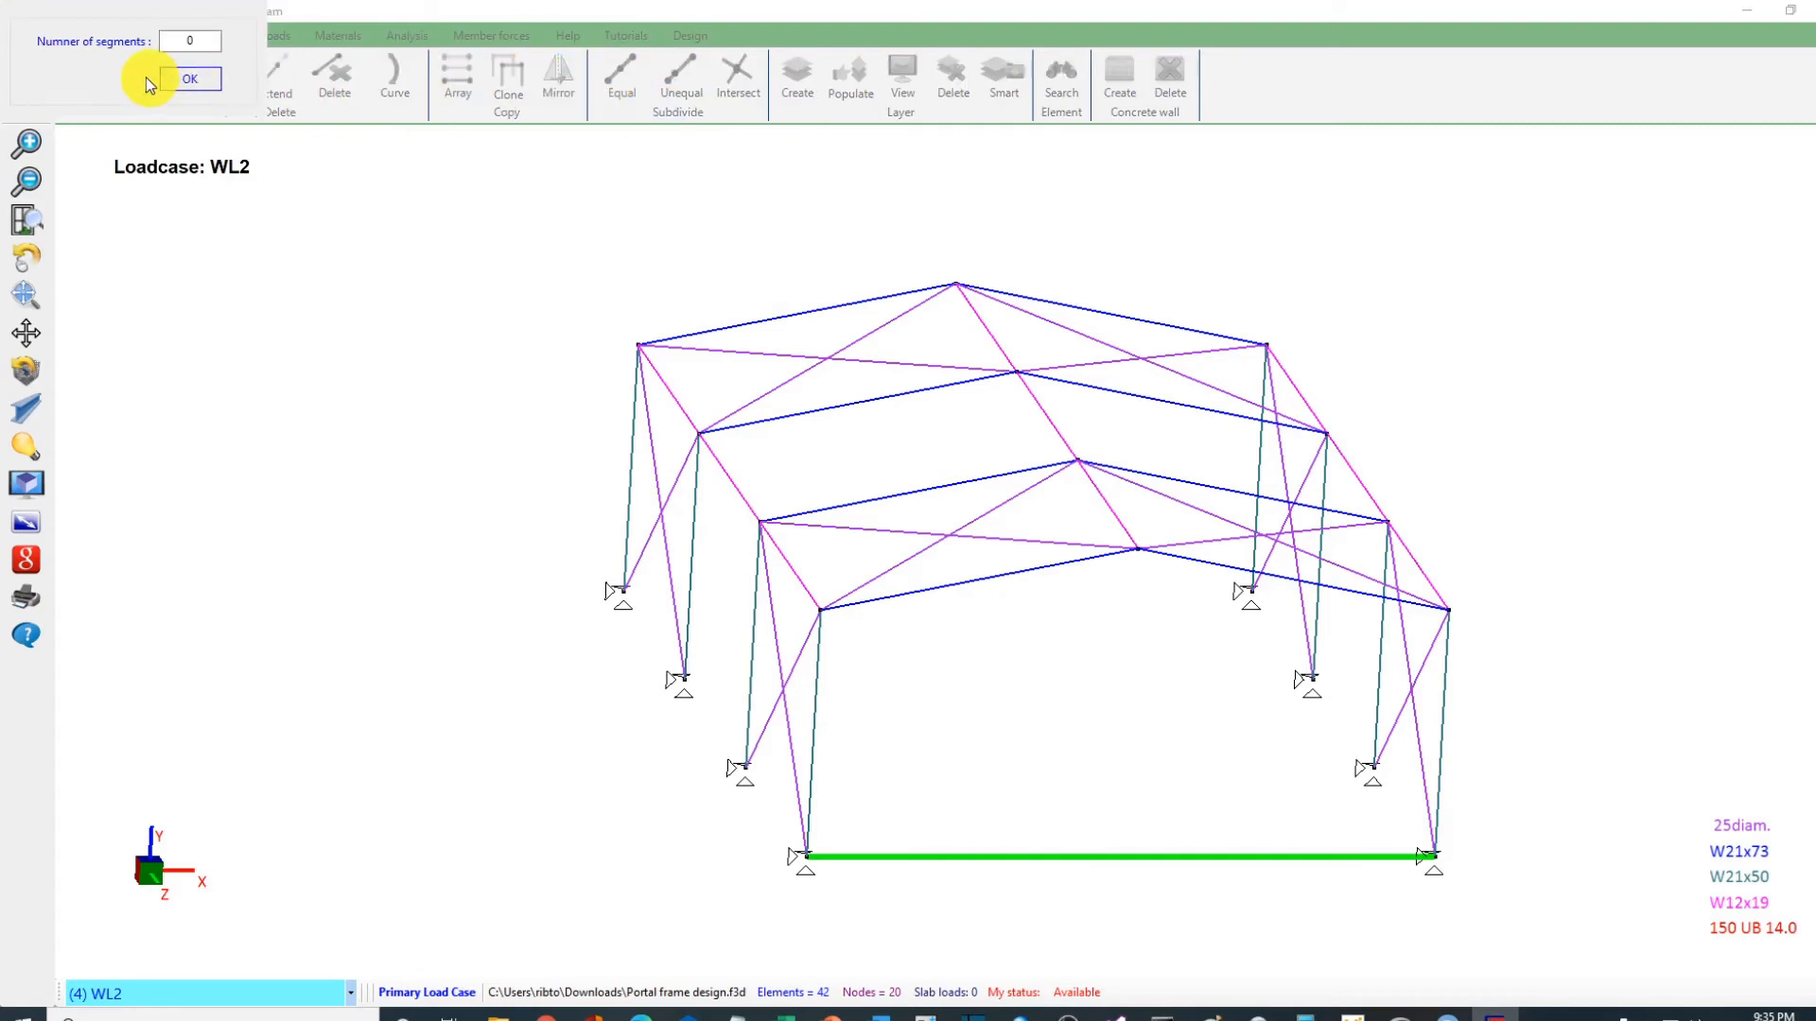
double_click(194, 42)
type("2")
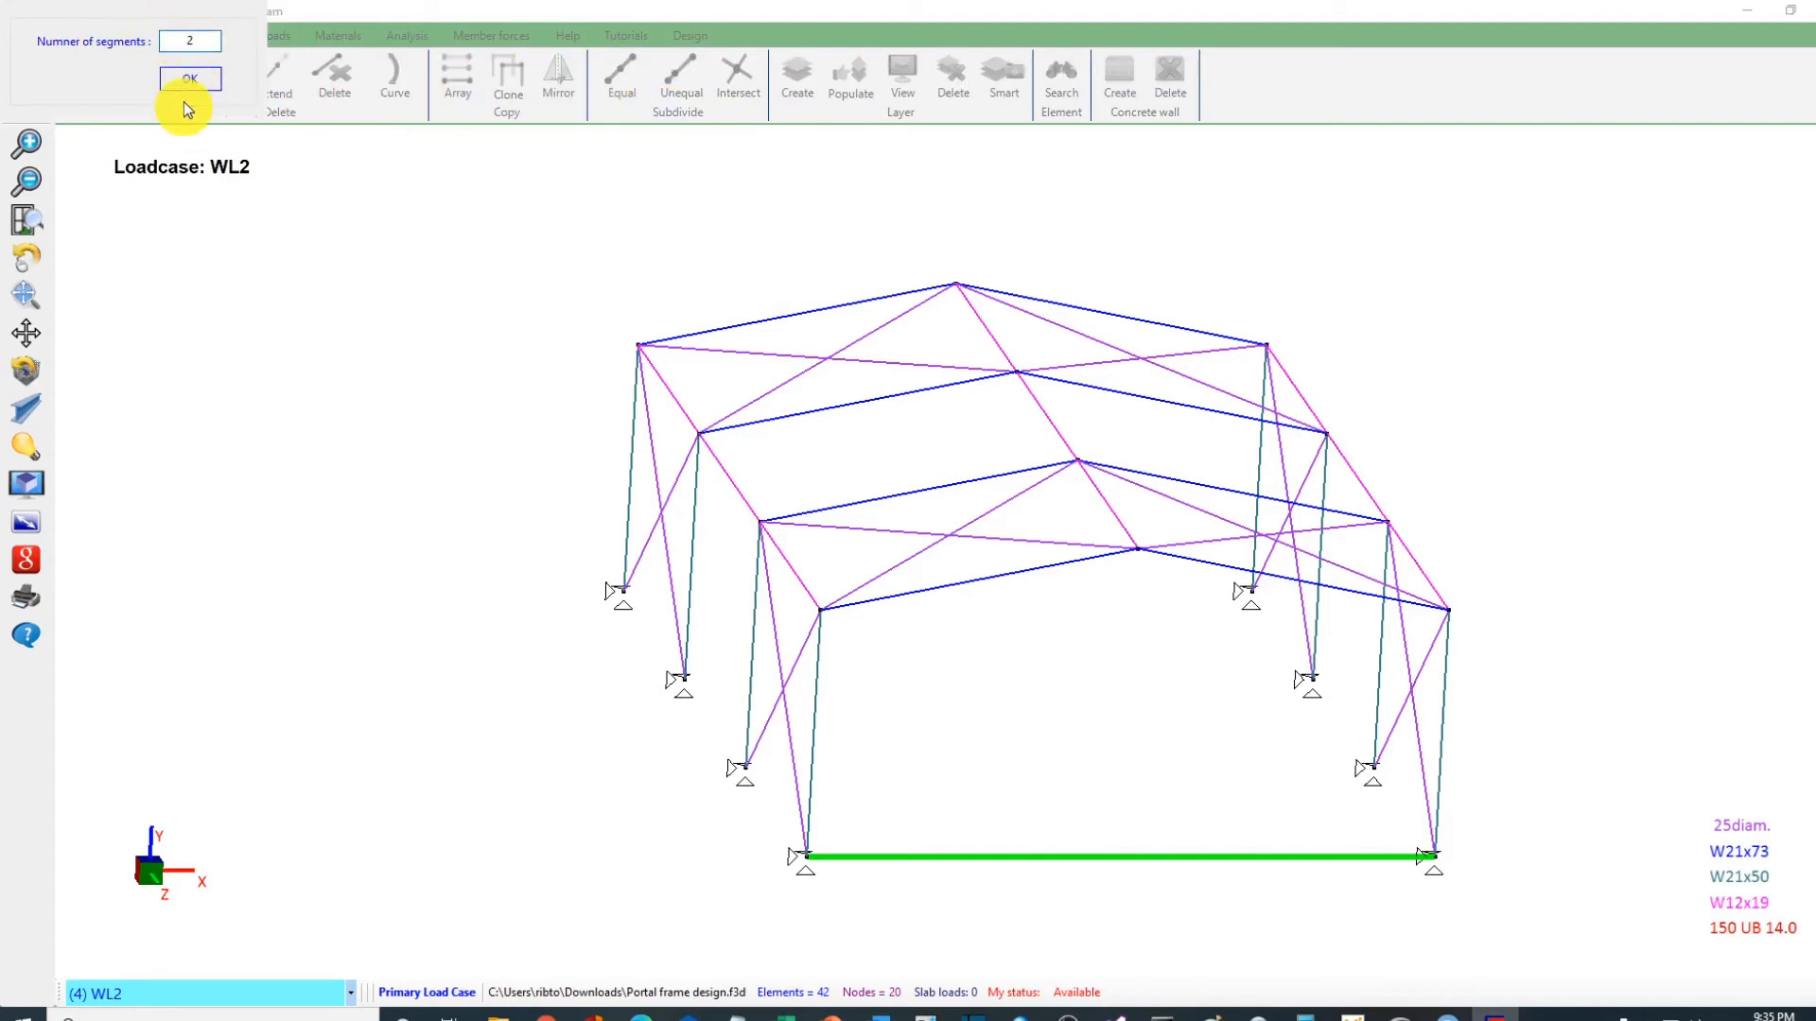
left_click(191, 78)
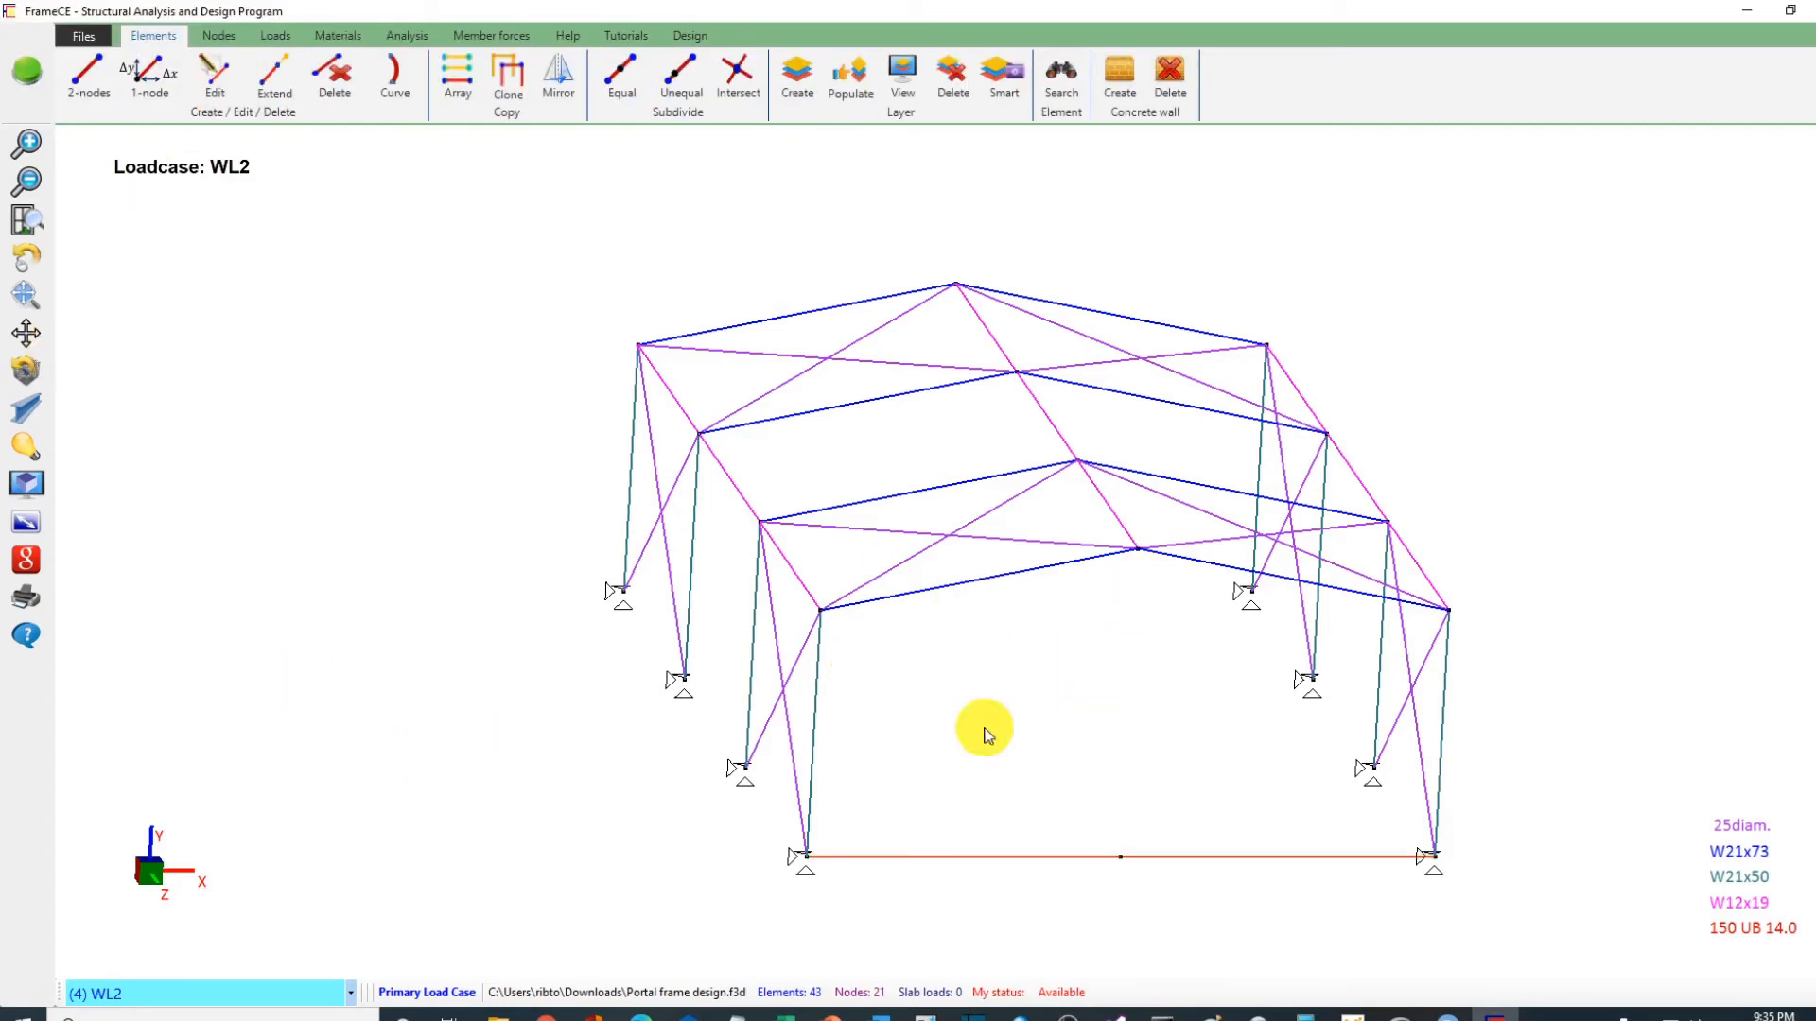
Step: Create a W21x50 column from the front frame's apex node down to the midpoint node of the base element
left_click(88, 83)
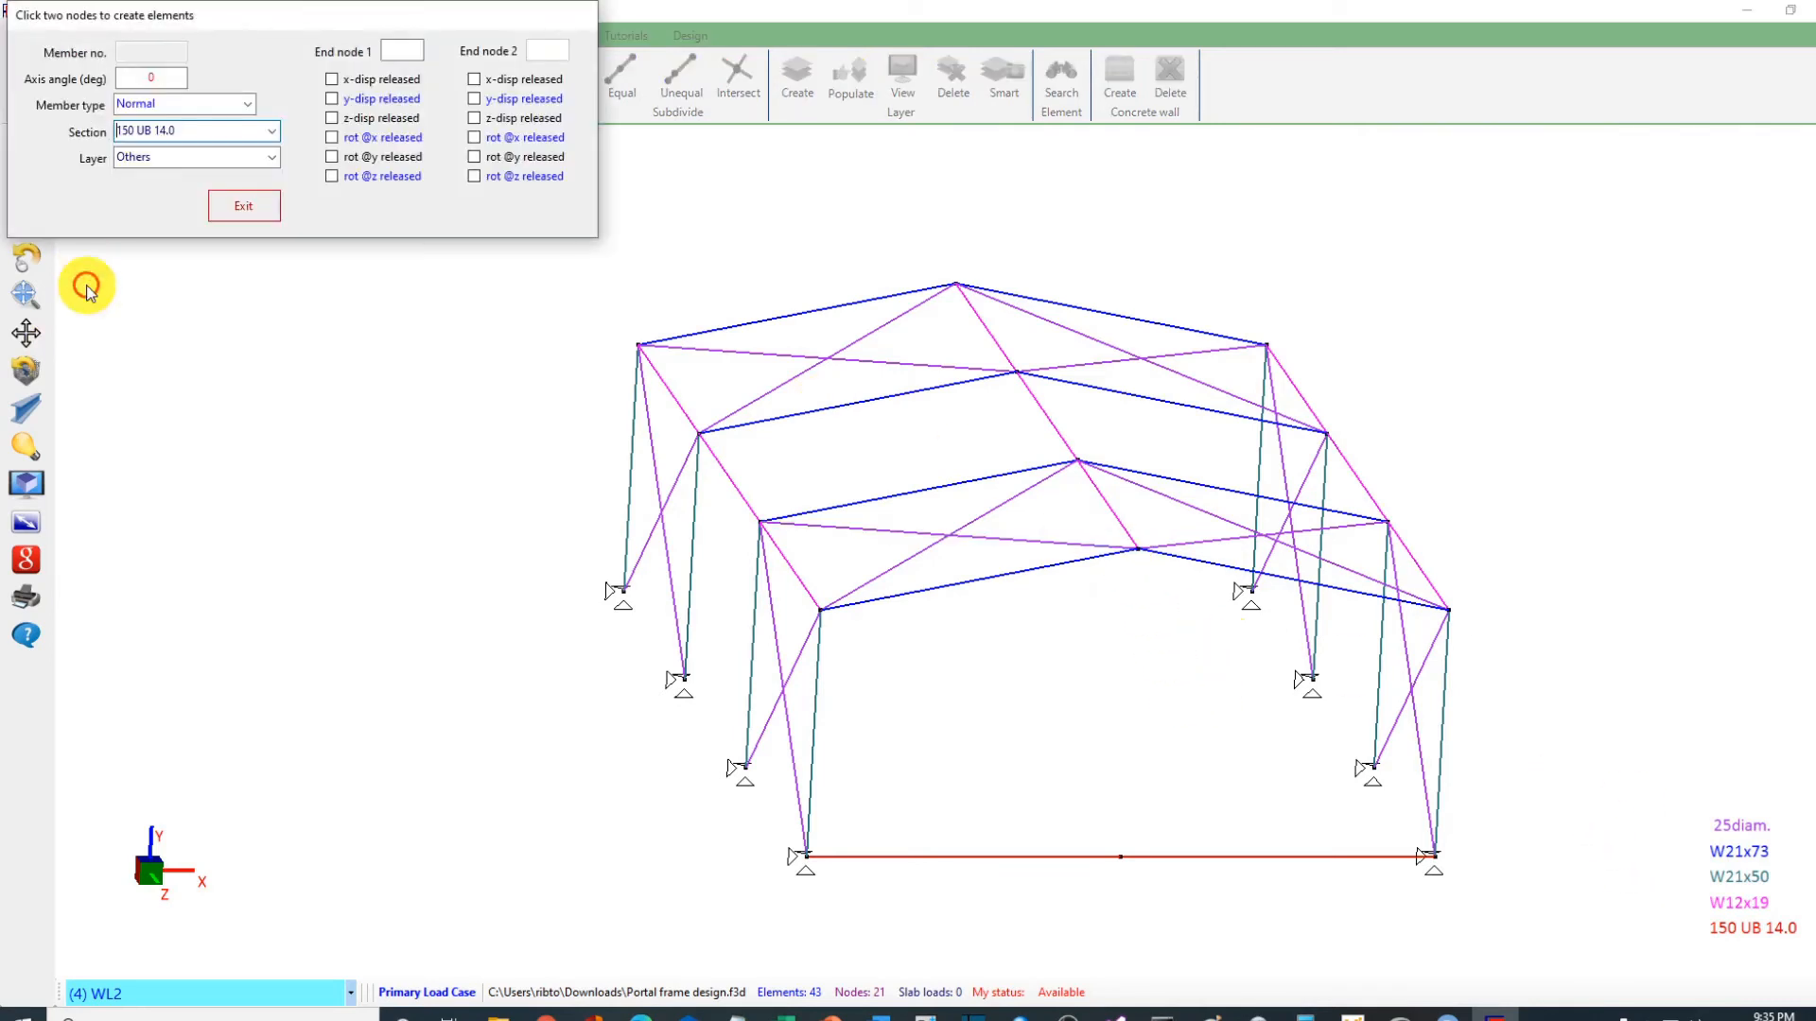
left_click(1139, 550)
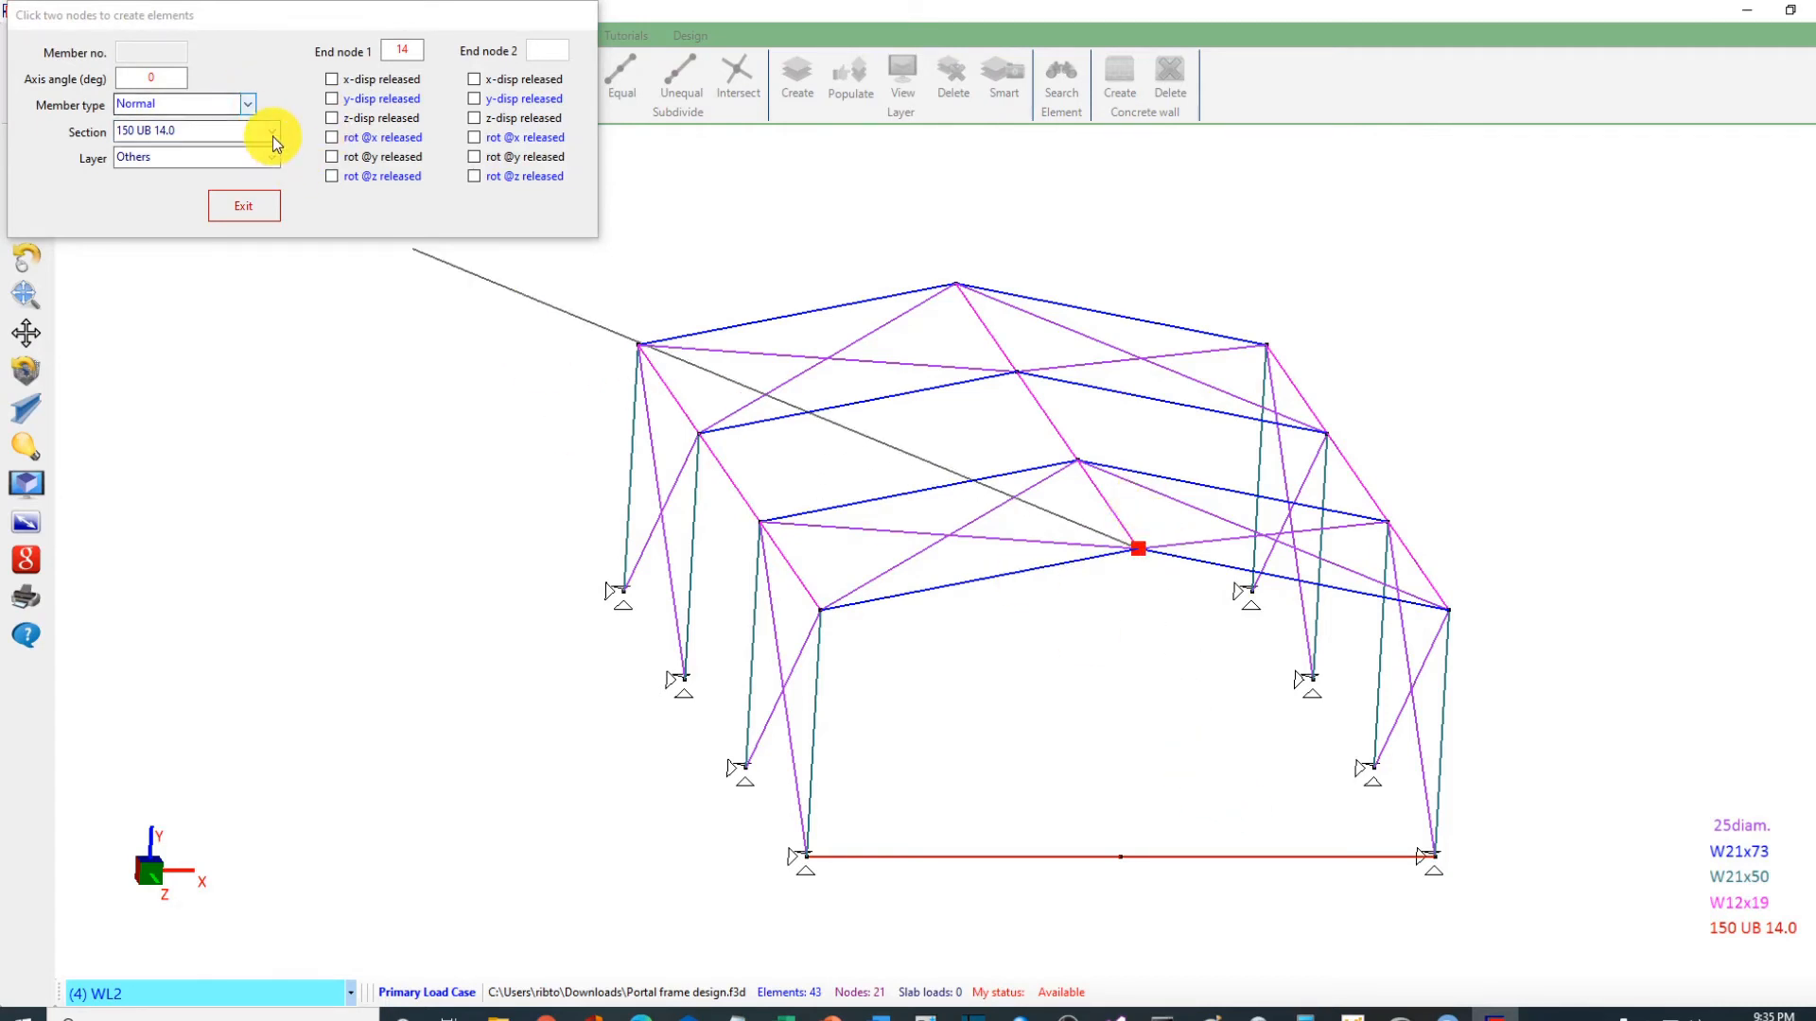
left_click(257, 131)
left_click(175, 196)
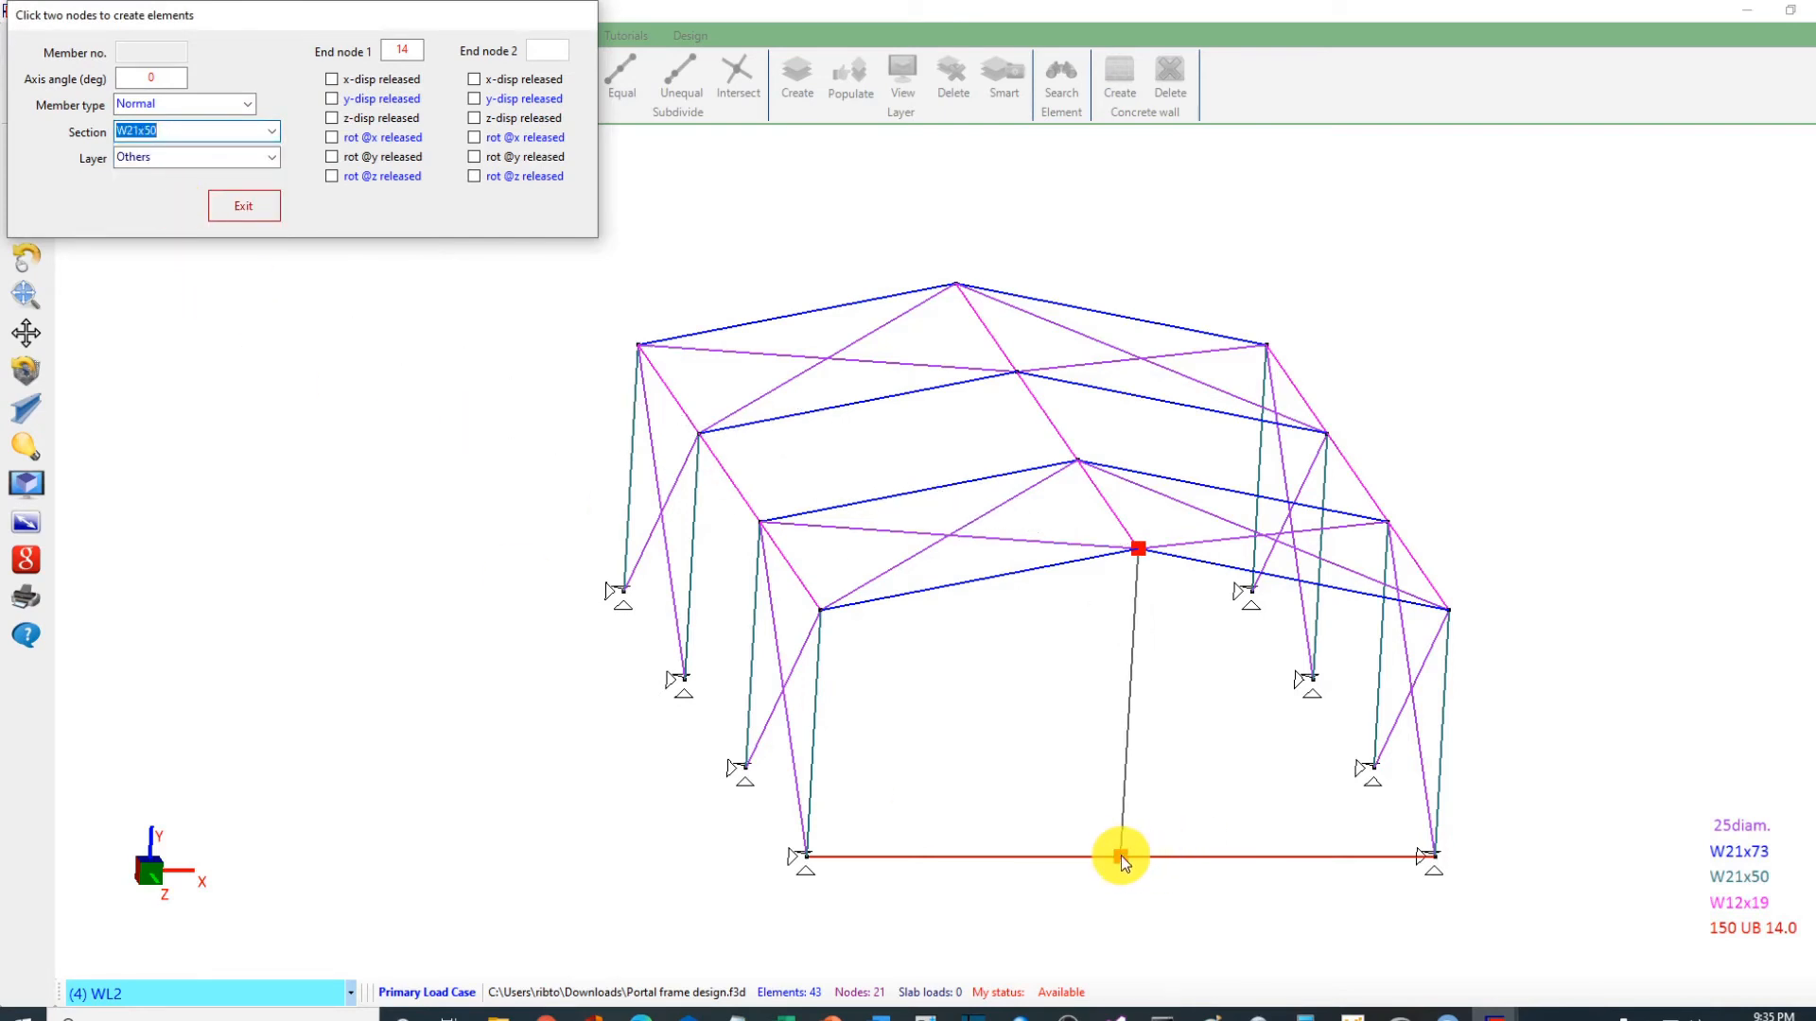
left_click(1120, 856)
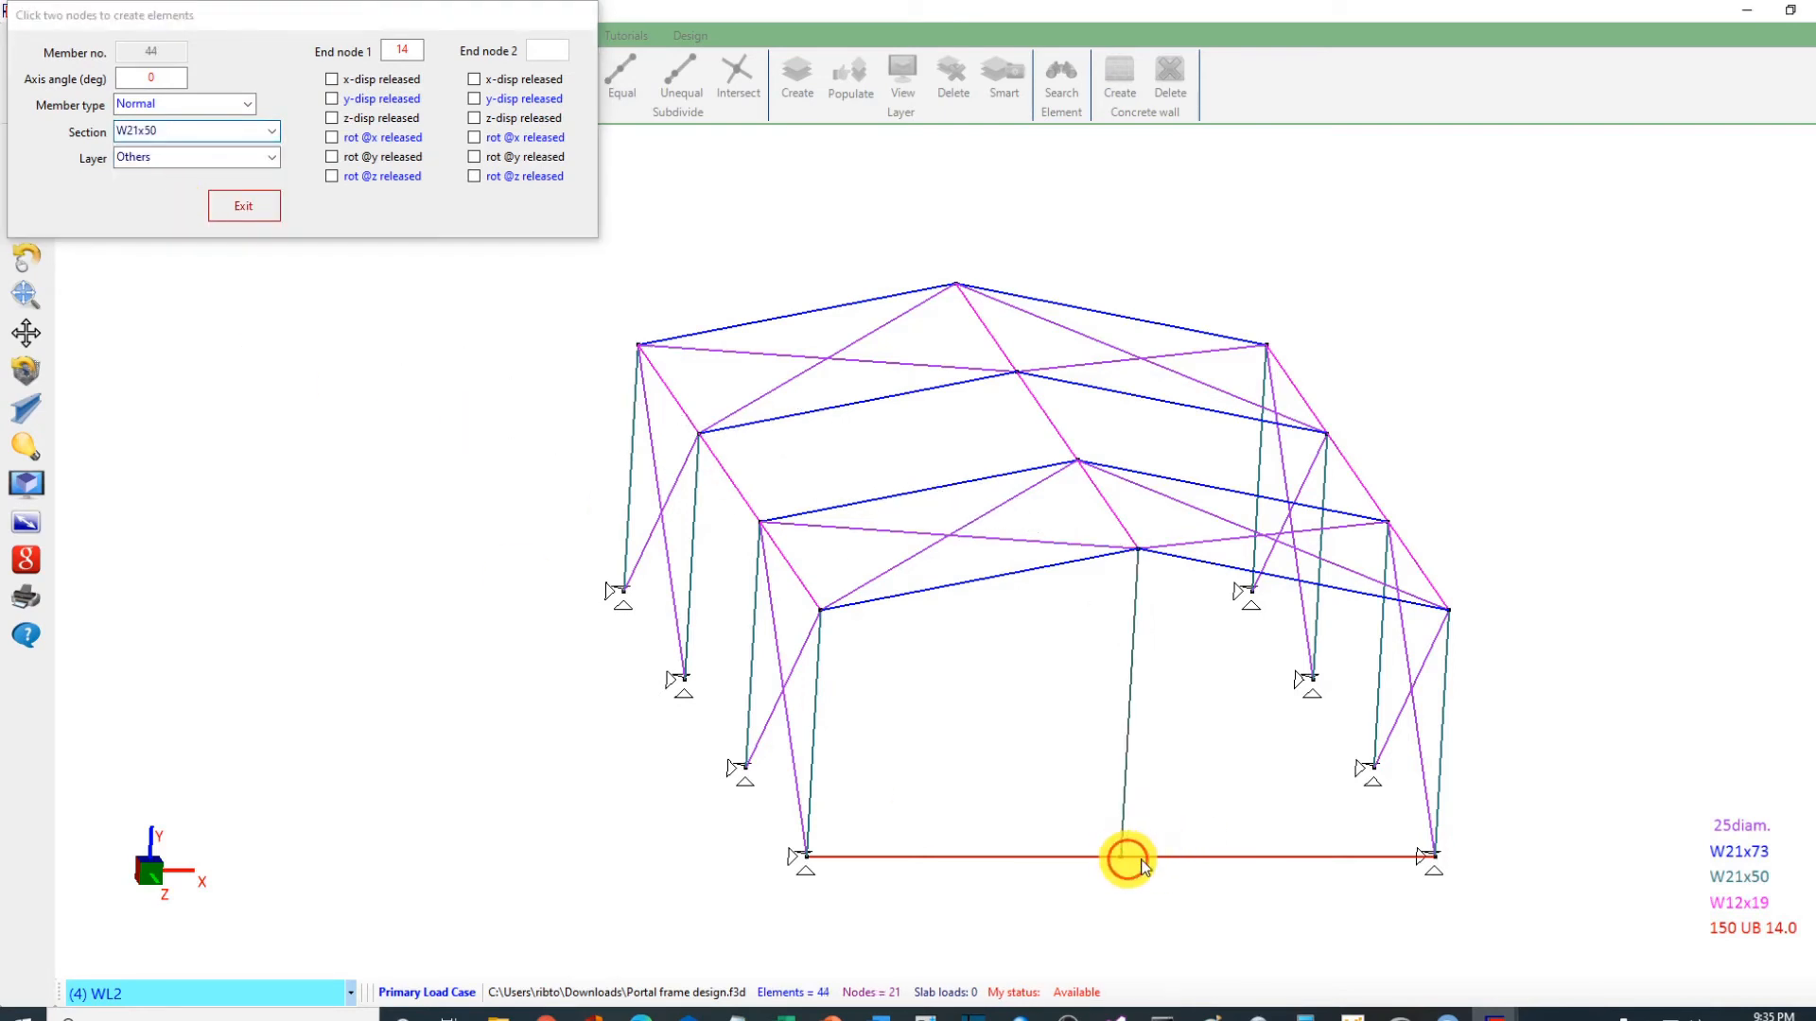
right_click(1193, 722)
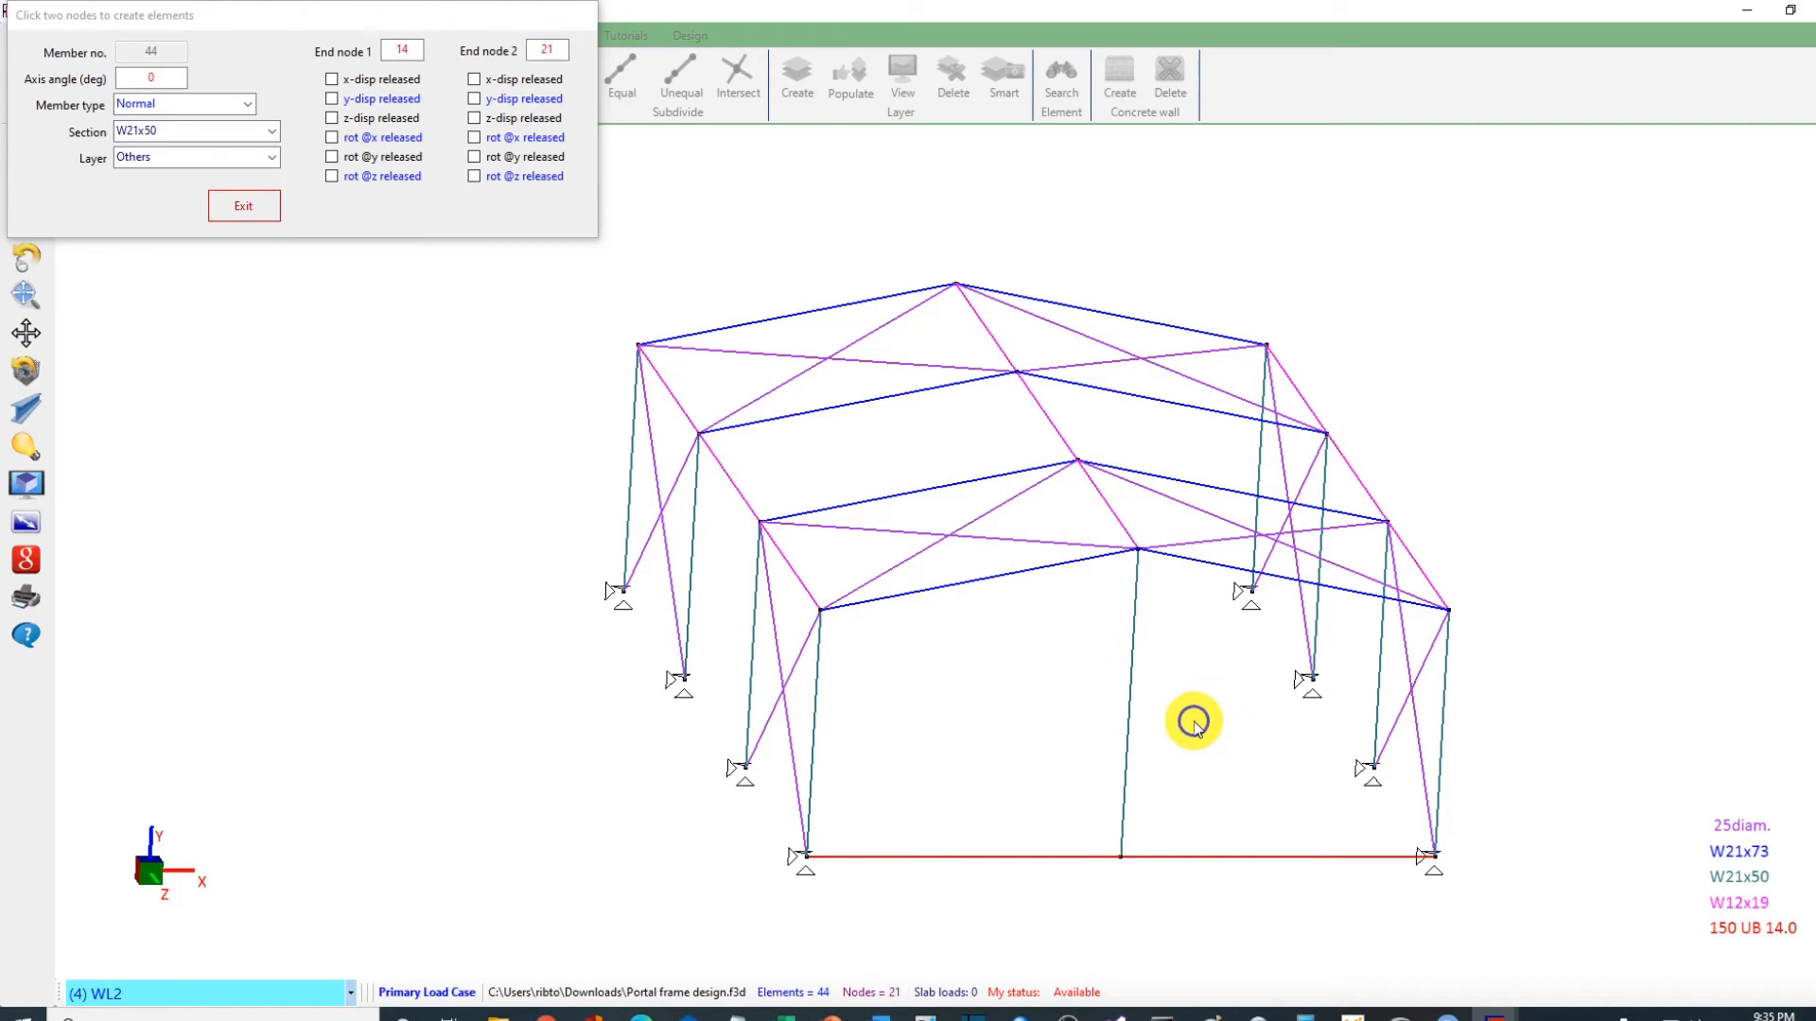
left_click(253, 203)
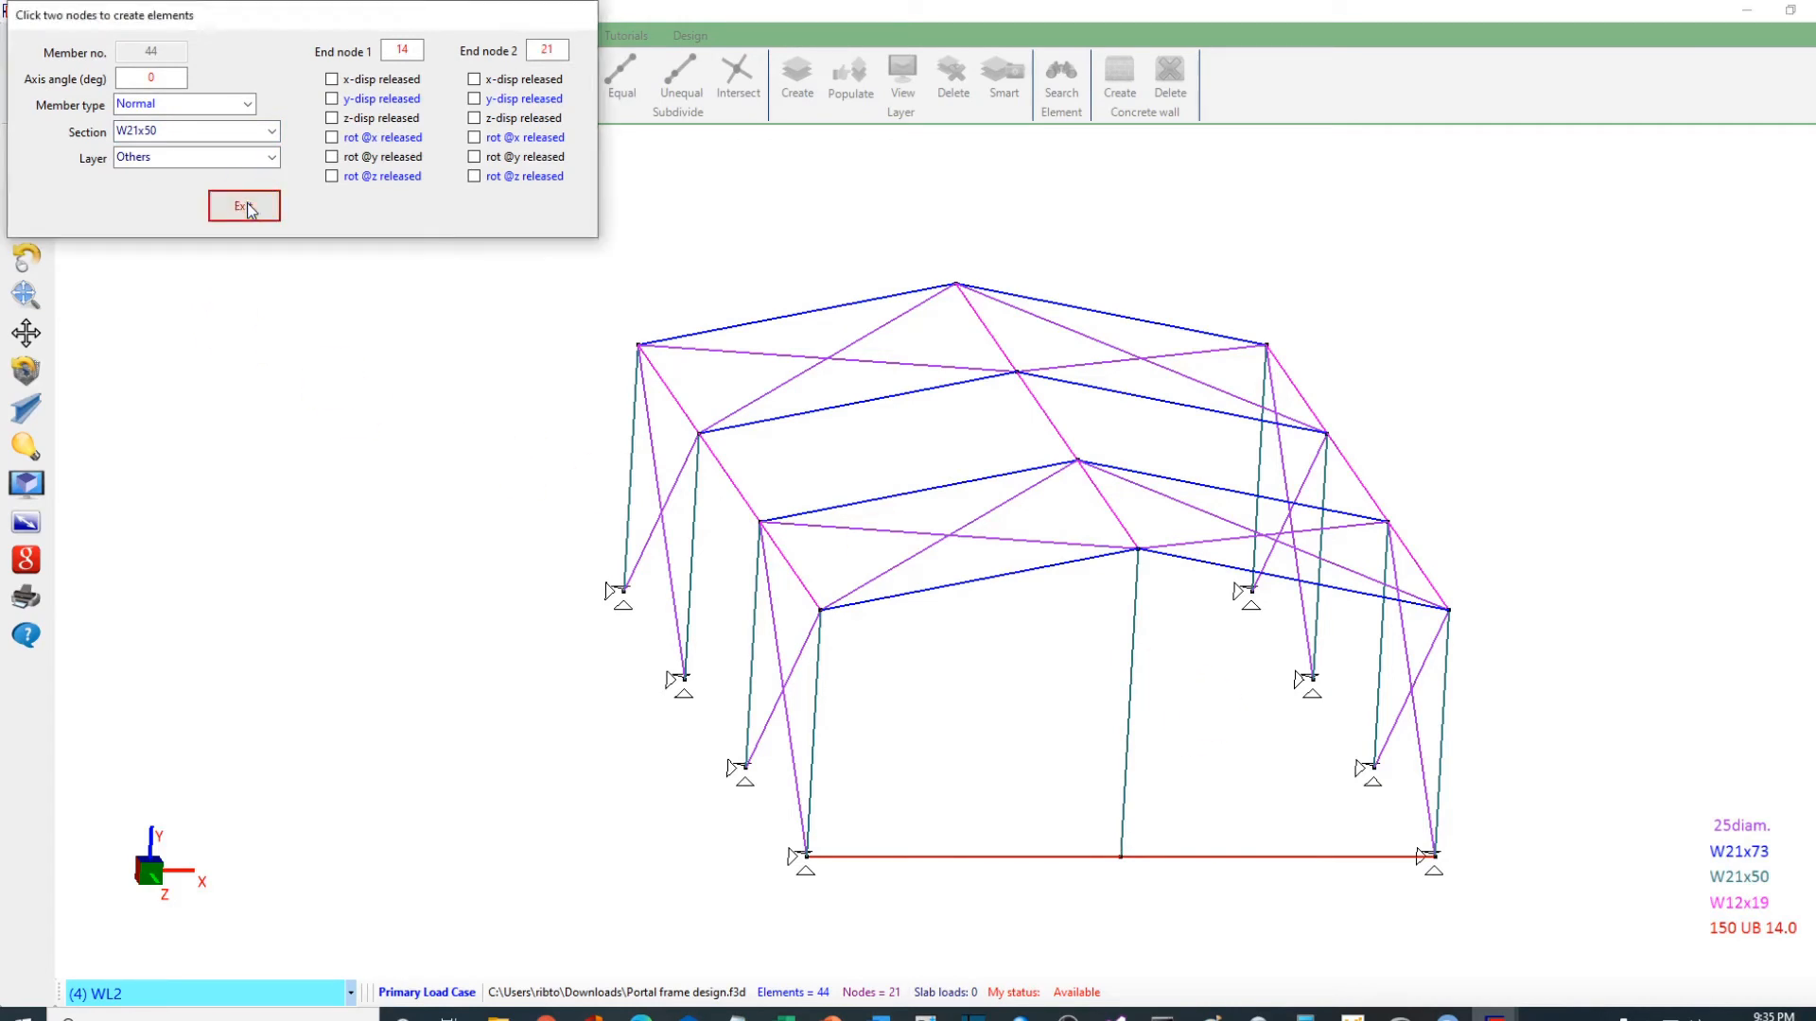
Step: Delete both halves of the front frame's base element and save the current file
left_click(1023, 858)
left_click(1217, 857)
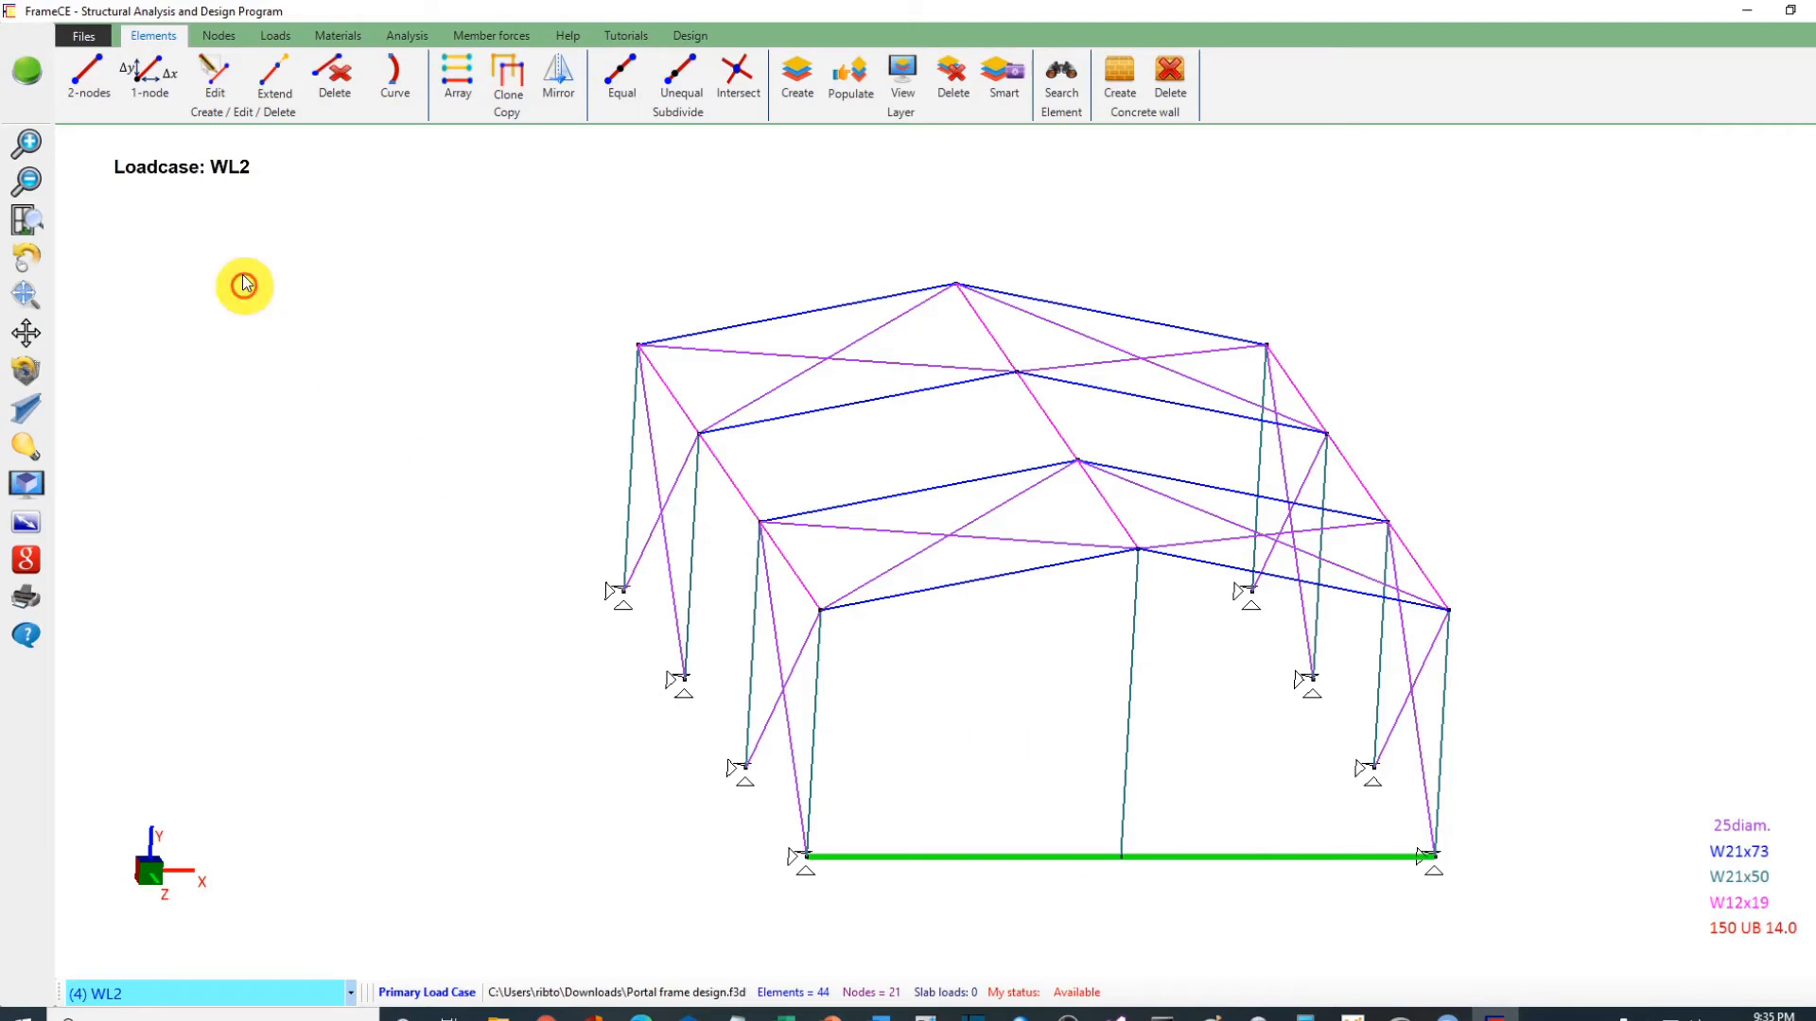
left_click(336, 76)
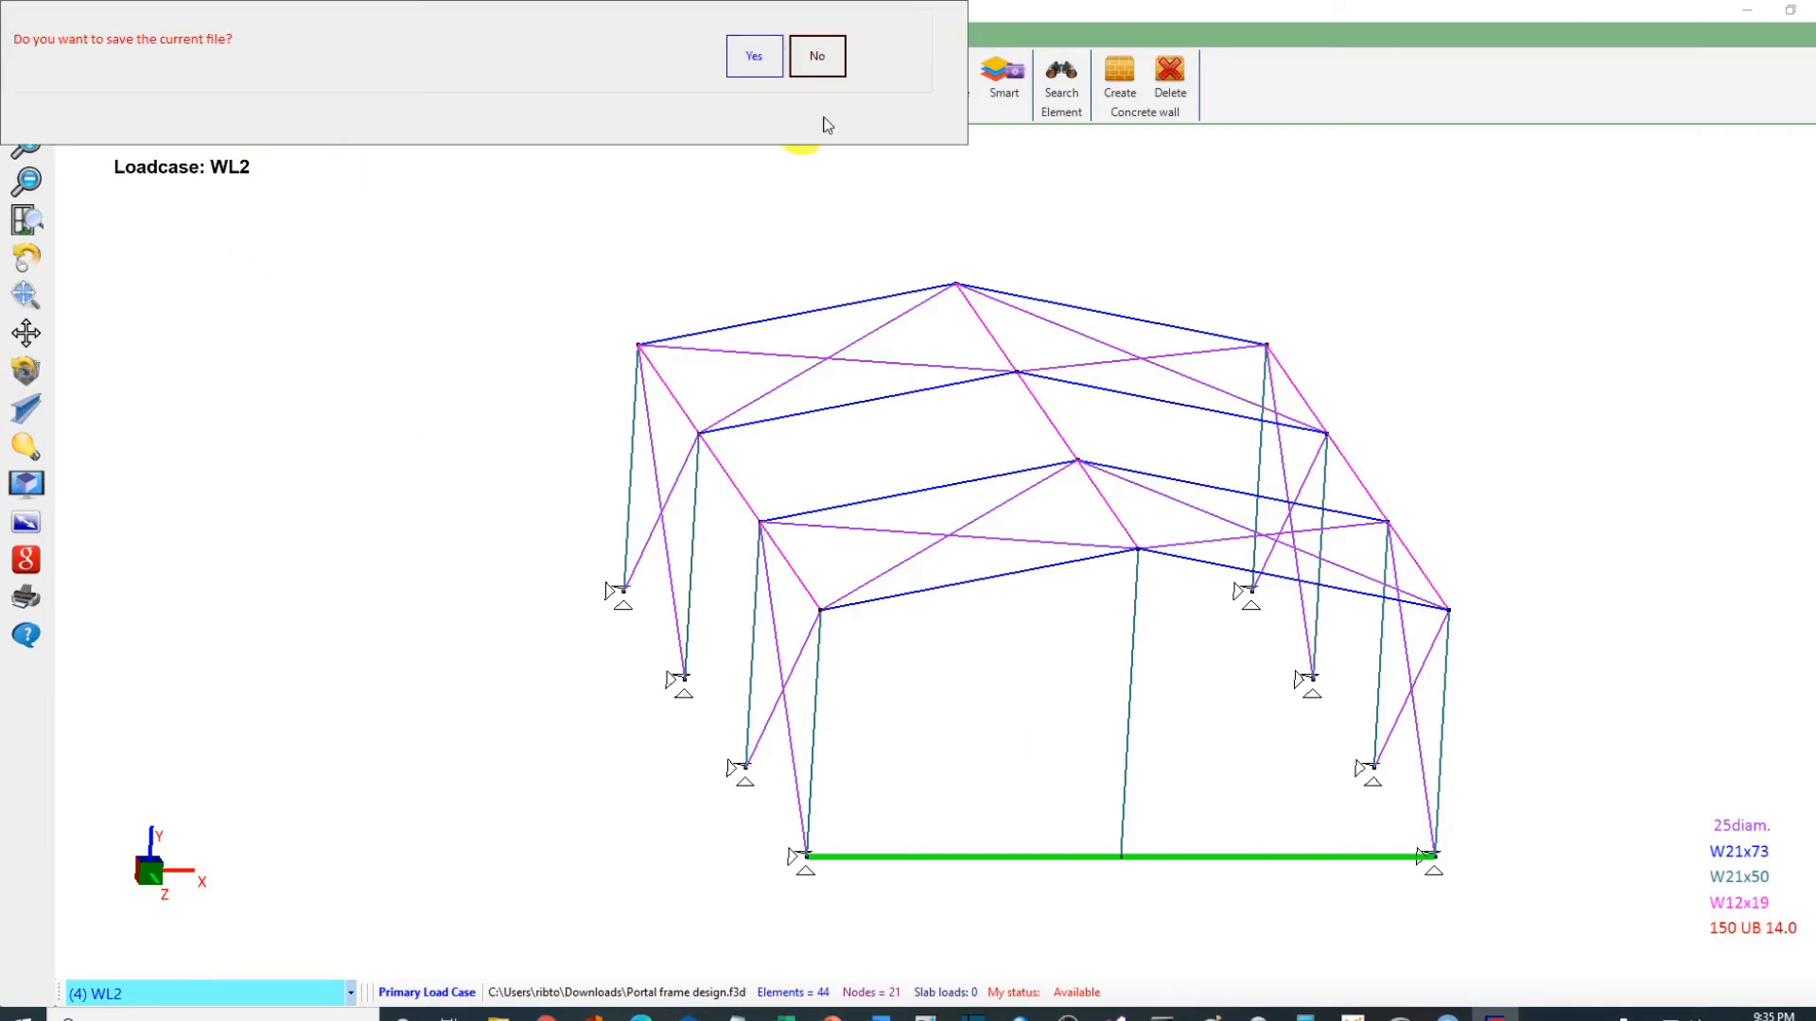
left_click(751, 53)
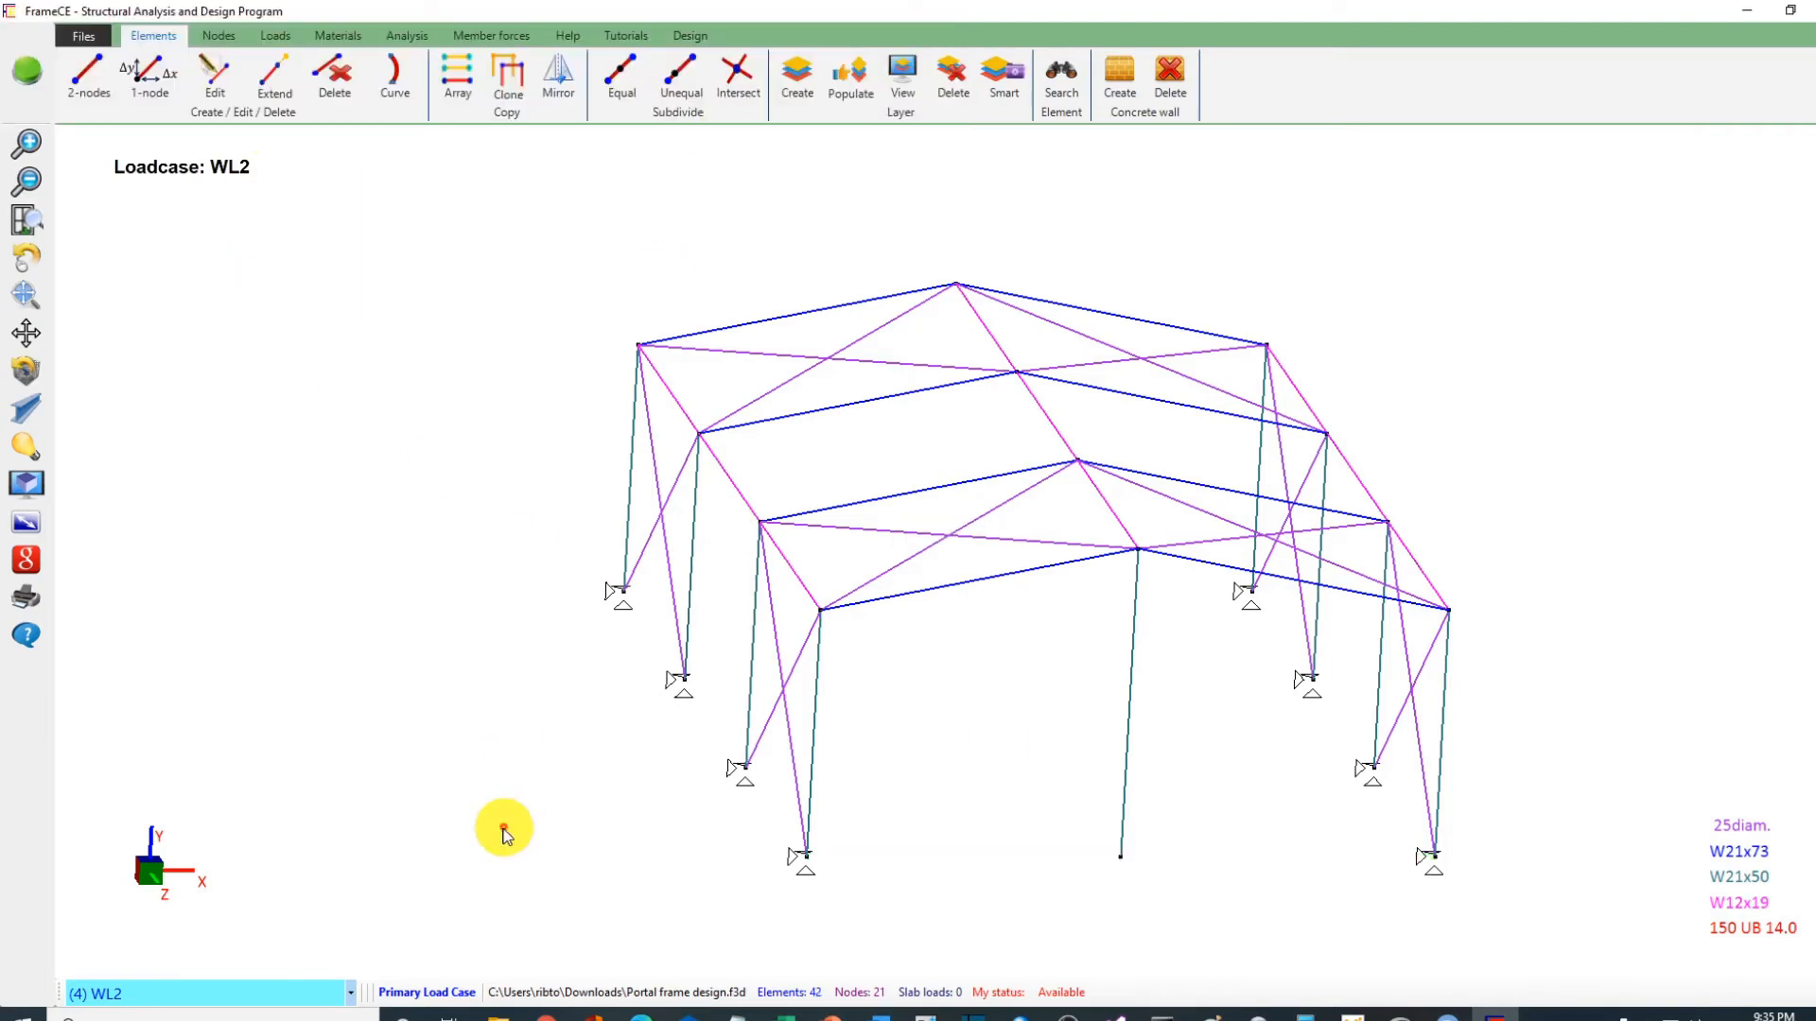
Step: Assign a hinge support of type Footing to the base node of the front frame's middle column
left_click(1121, 860)
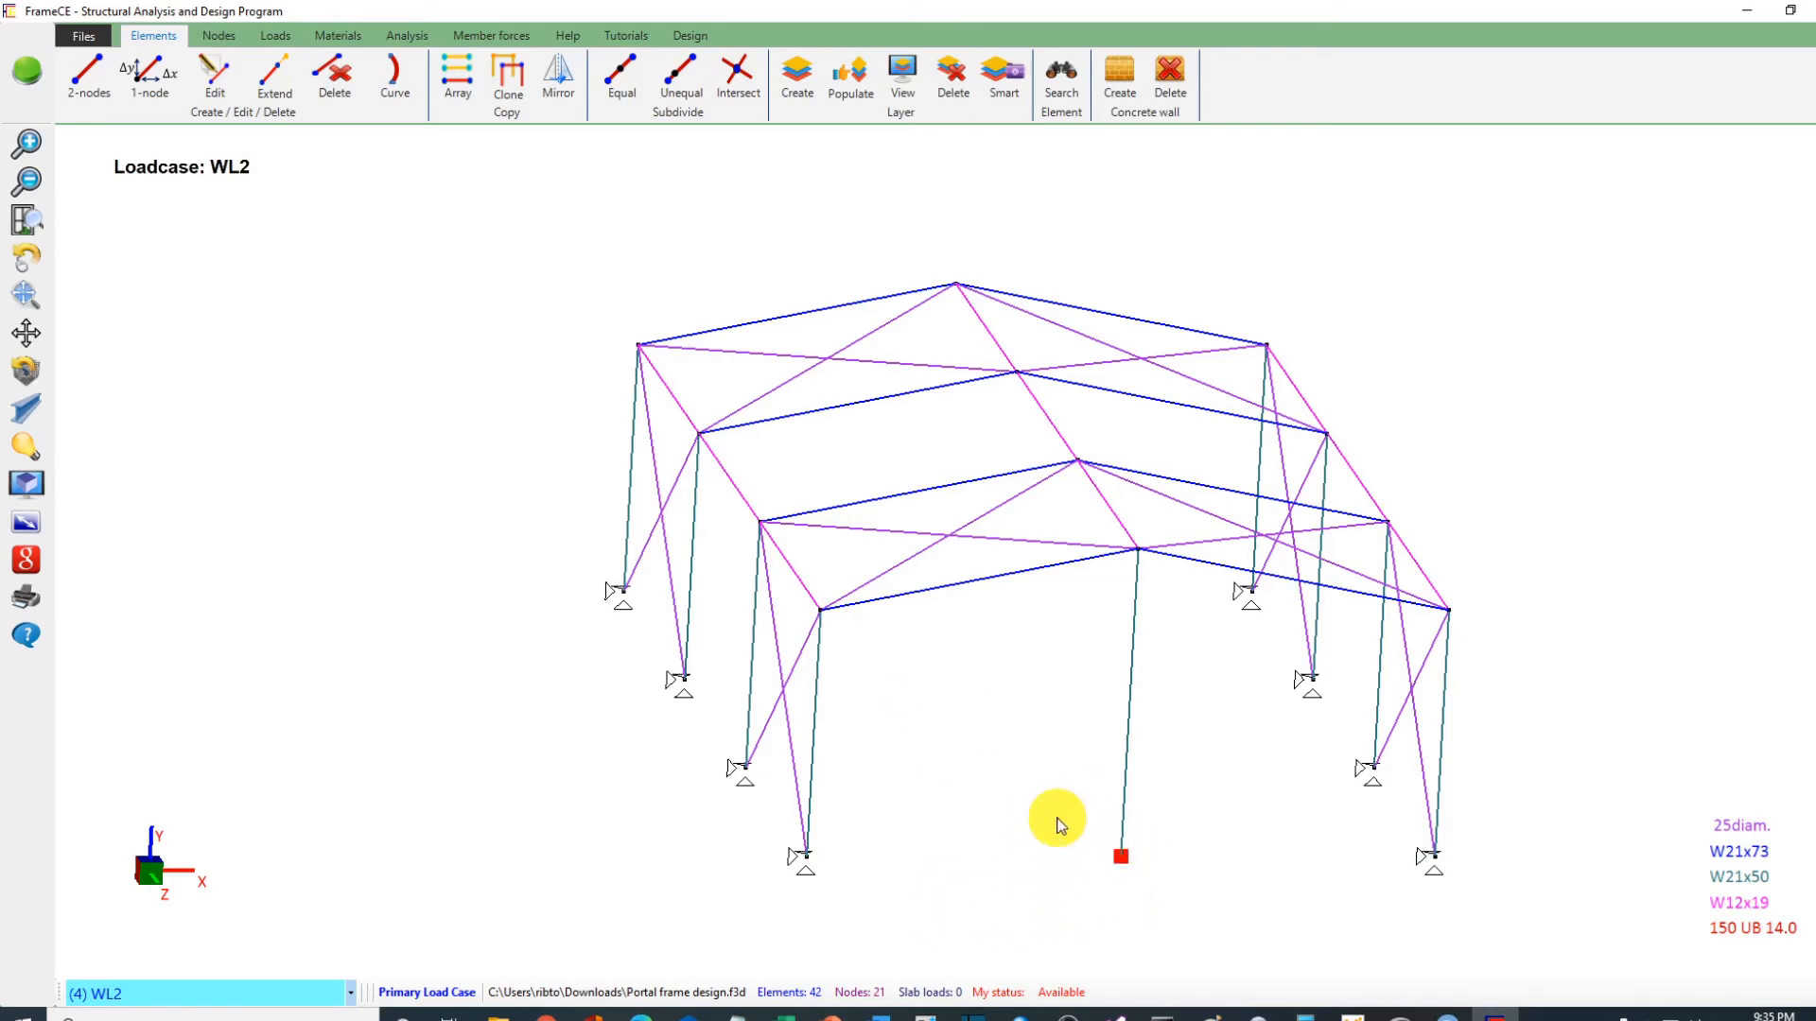
right_click(945, 644)
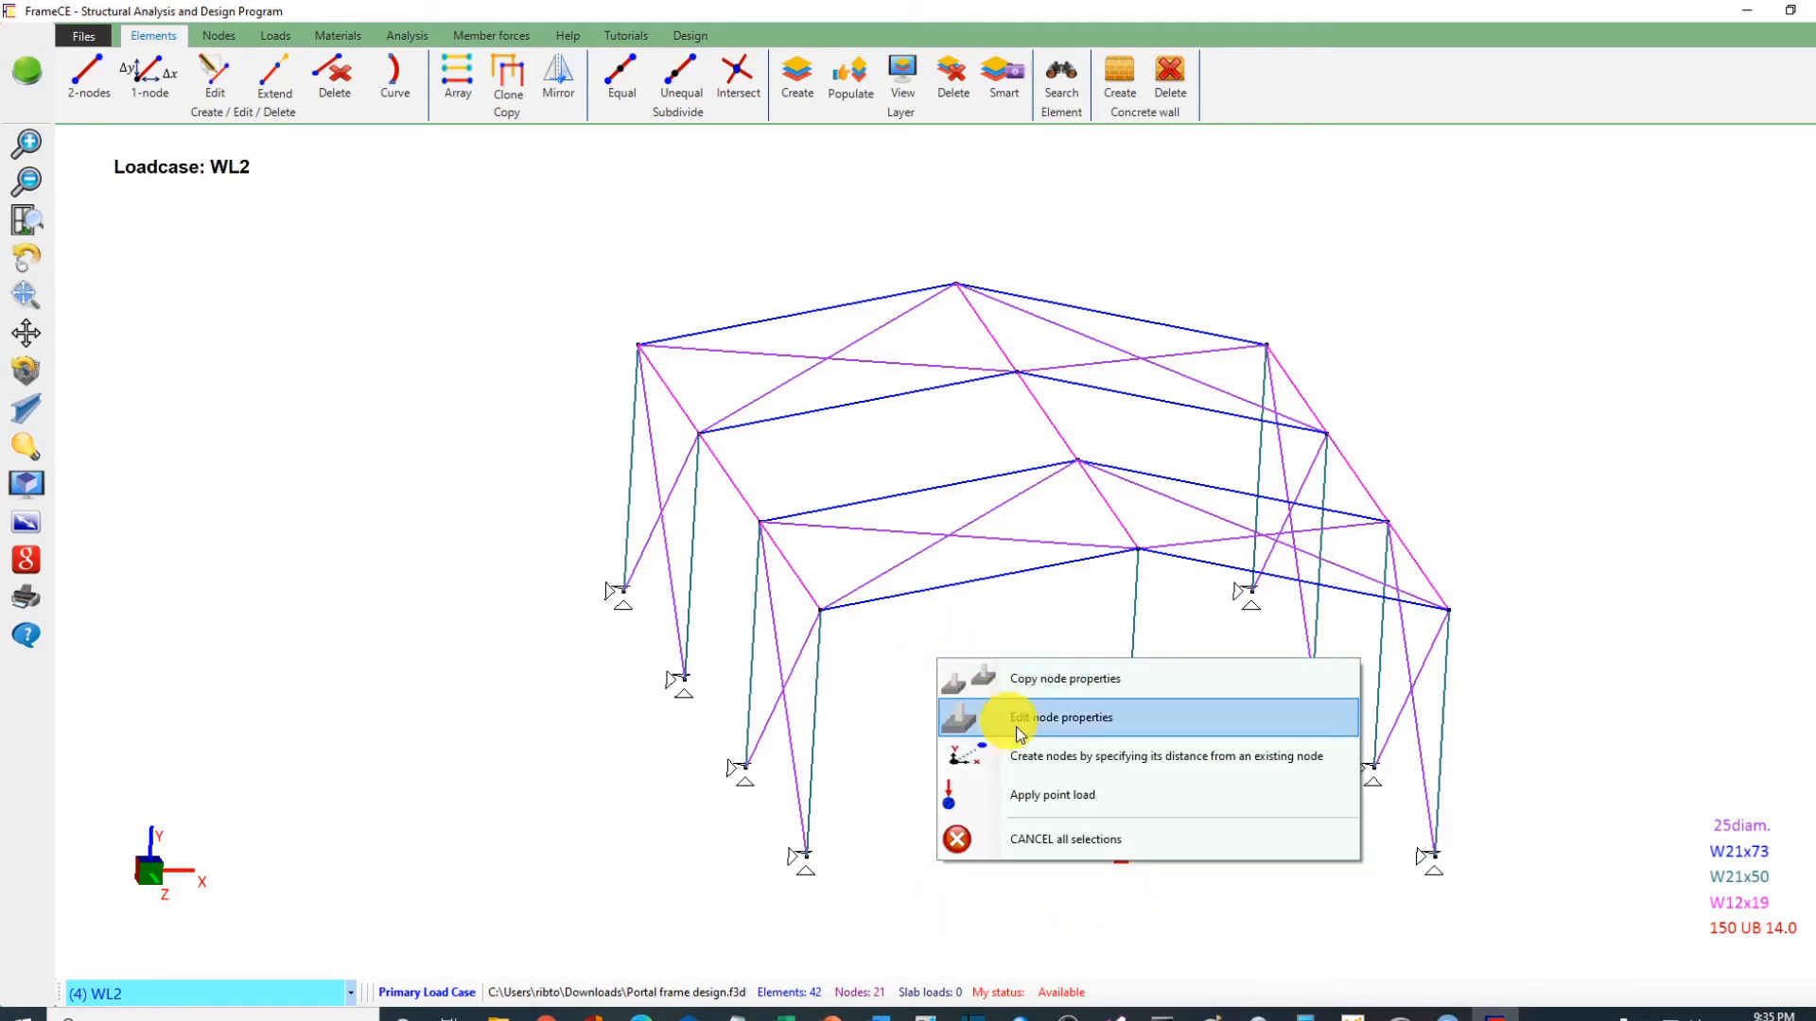
left_click(989, 718)
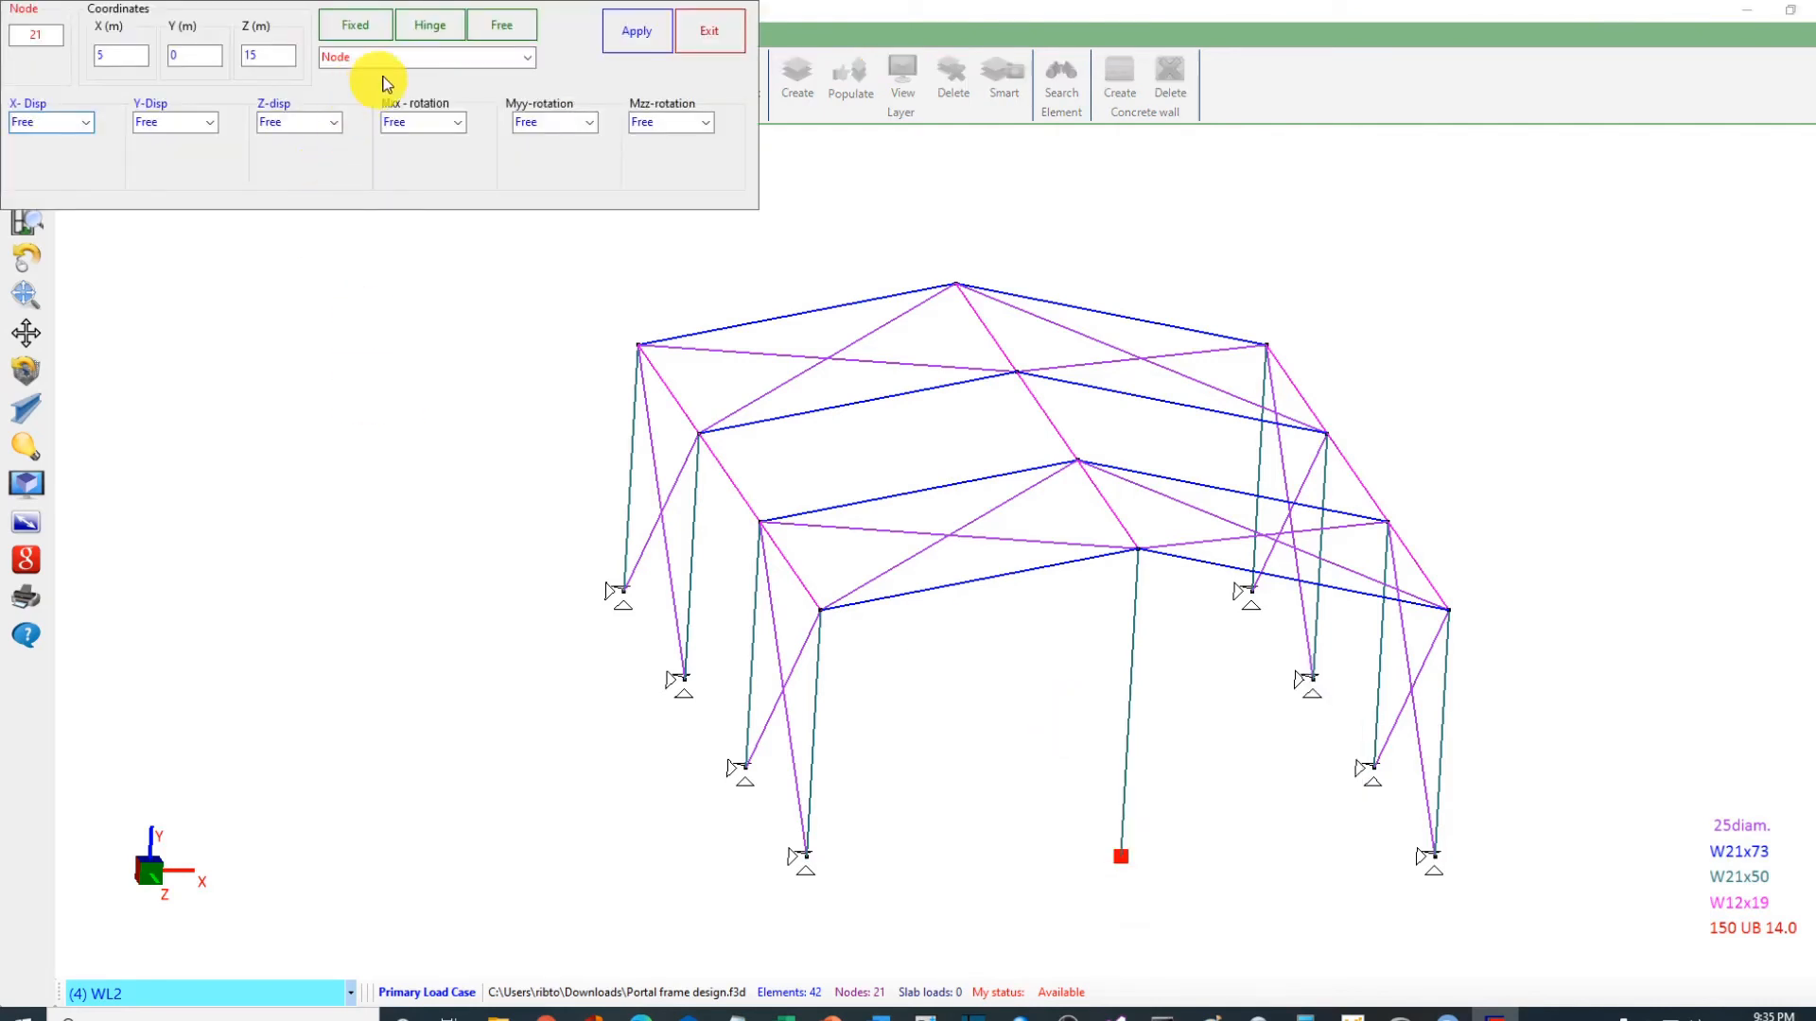
left_click(428, 27)
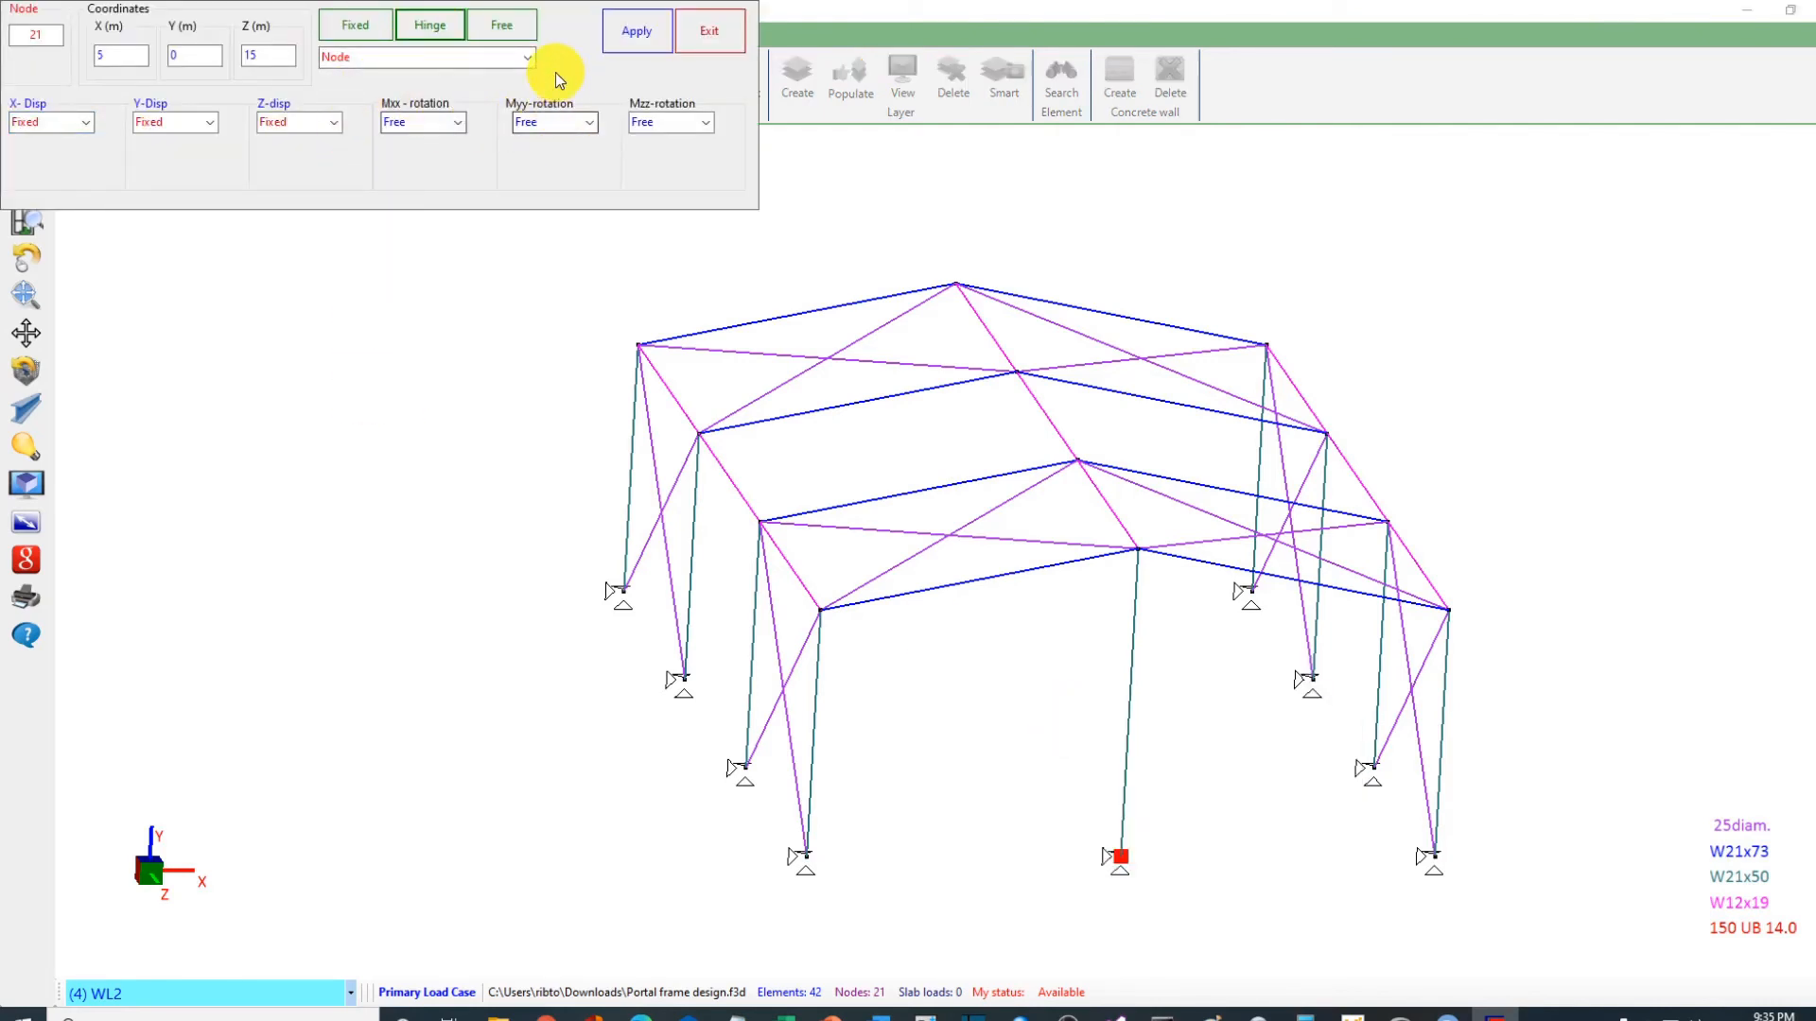
left_click(526, 57)
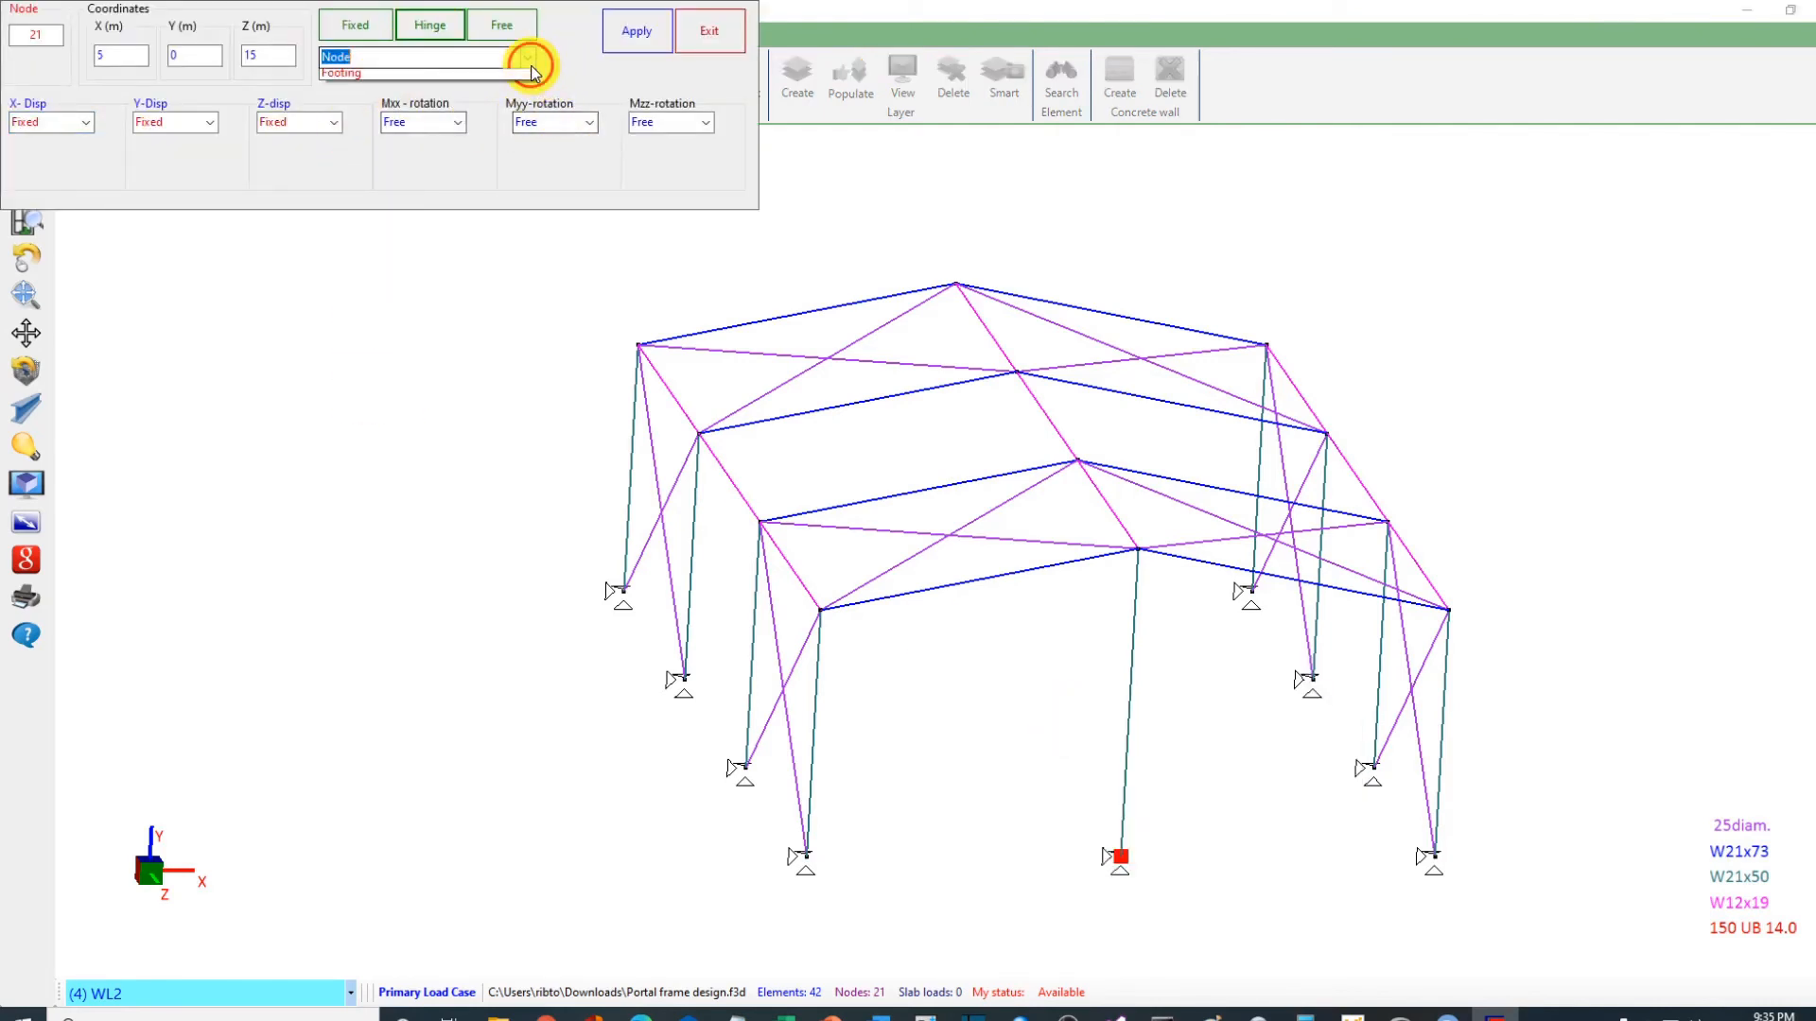
left_click(619, 36)
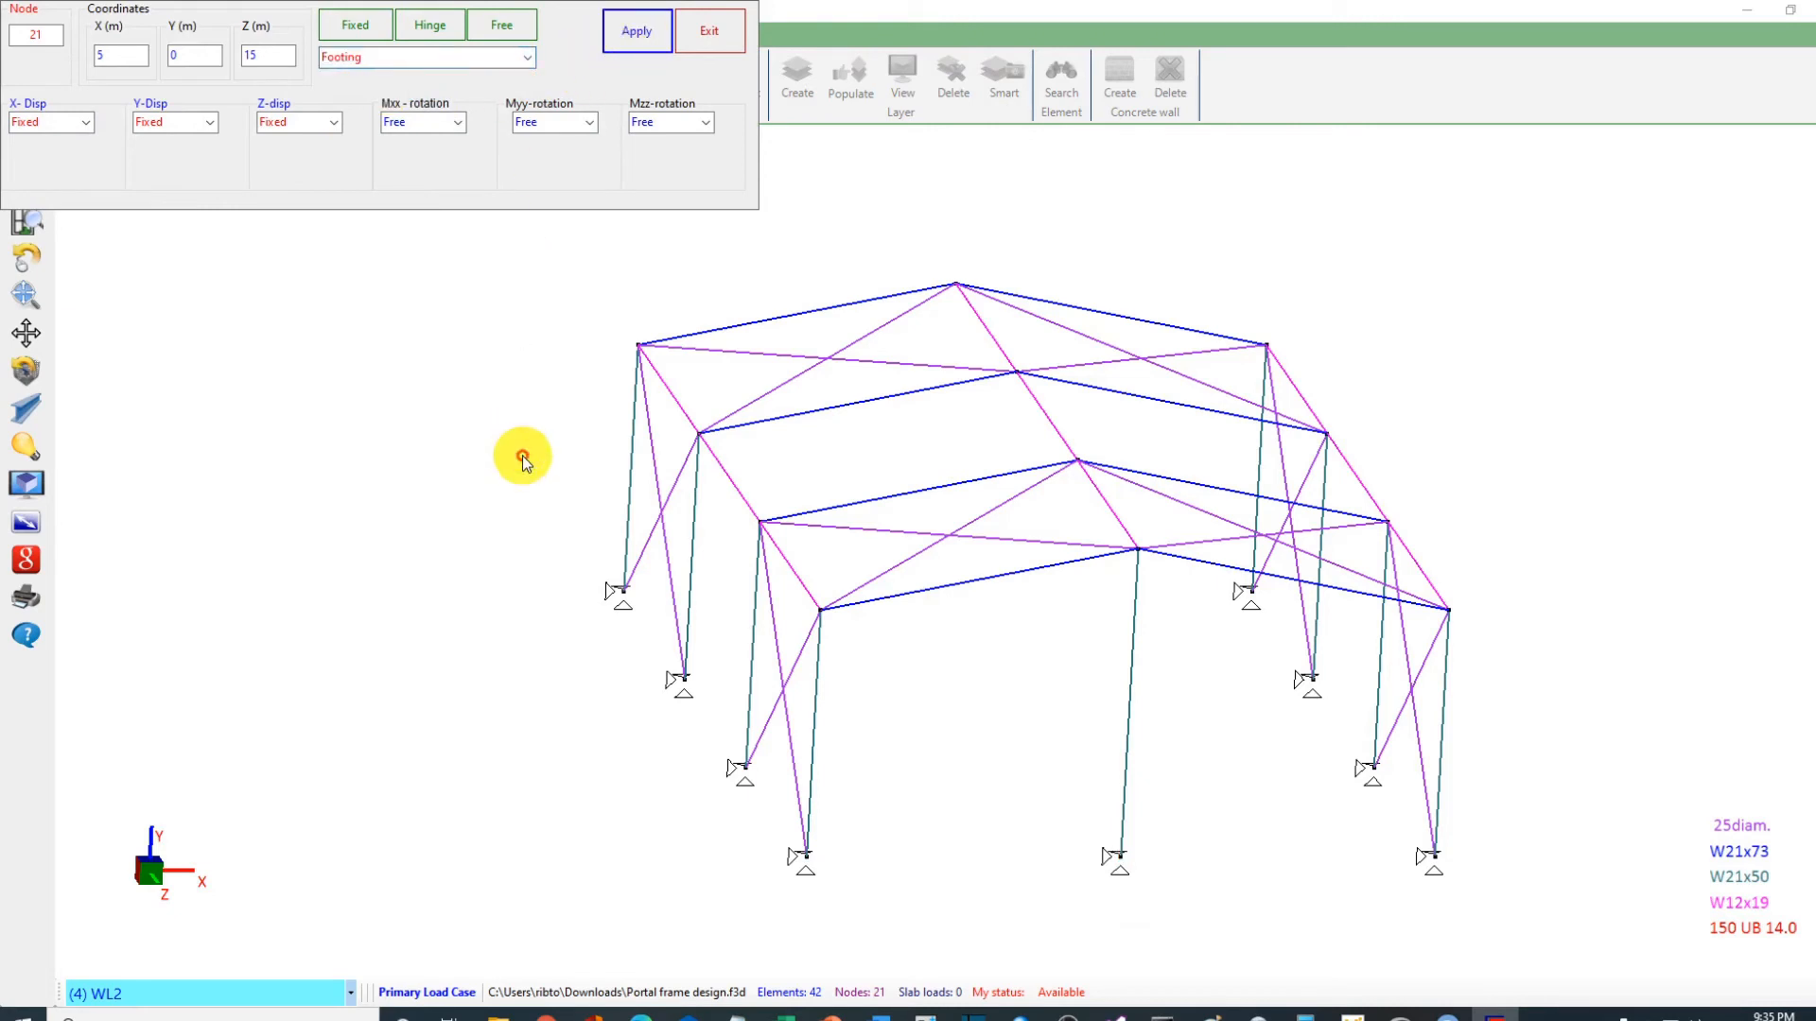
left_click(699, 40)
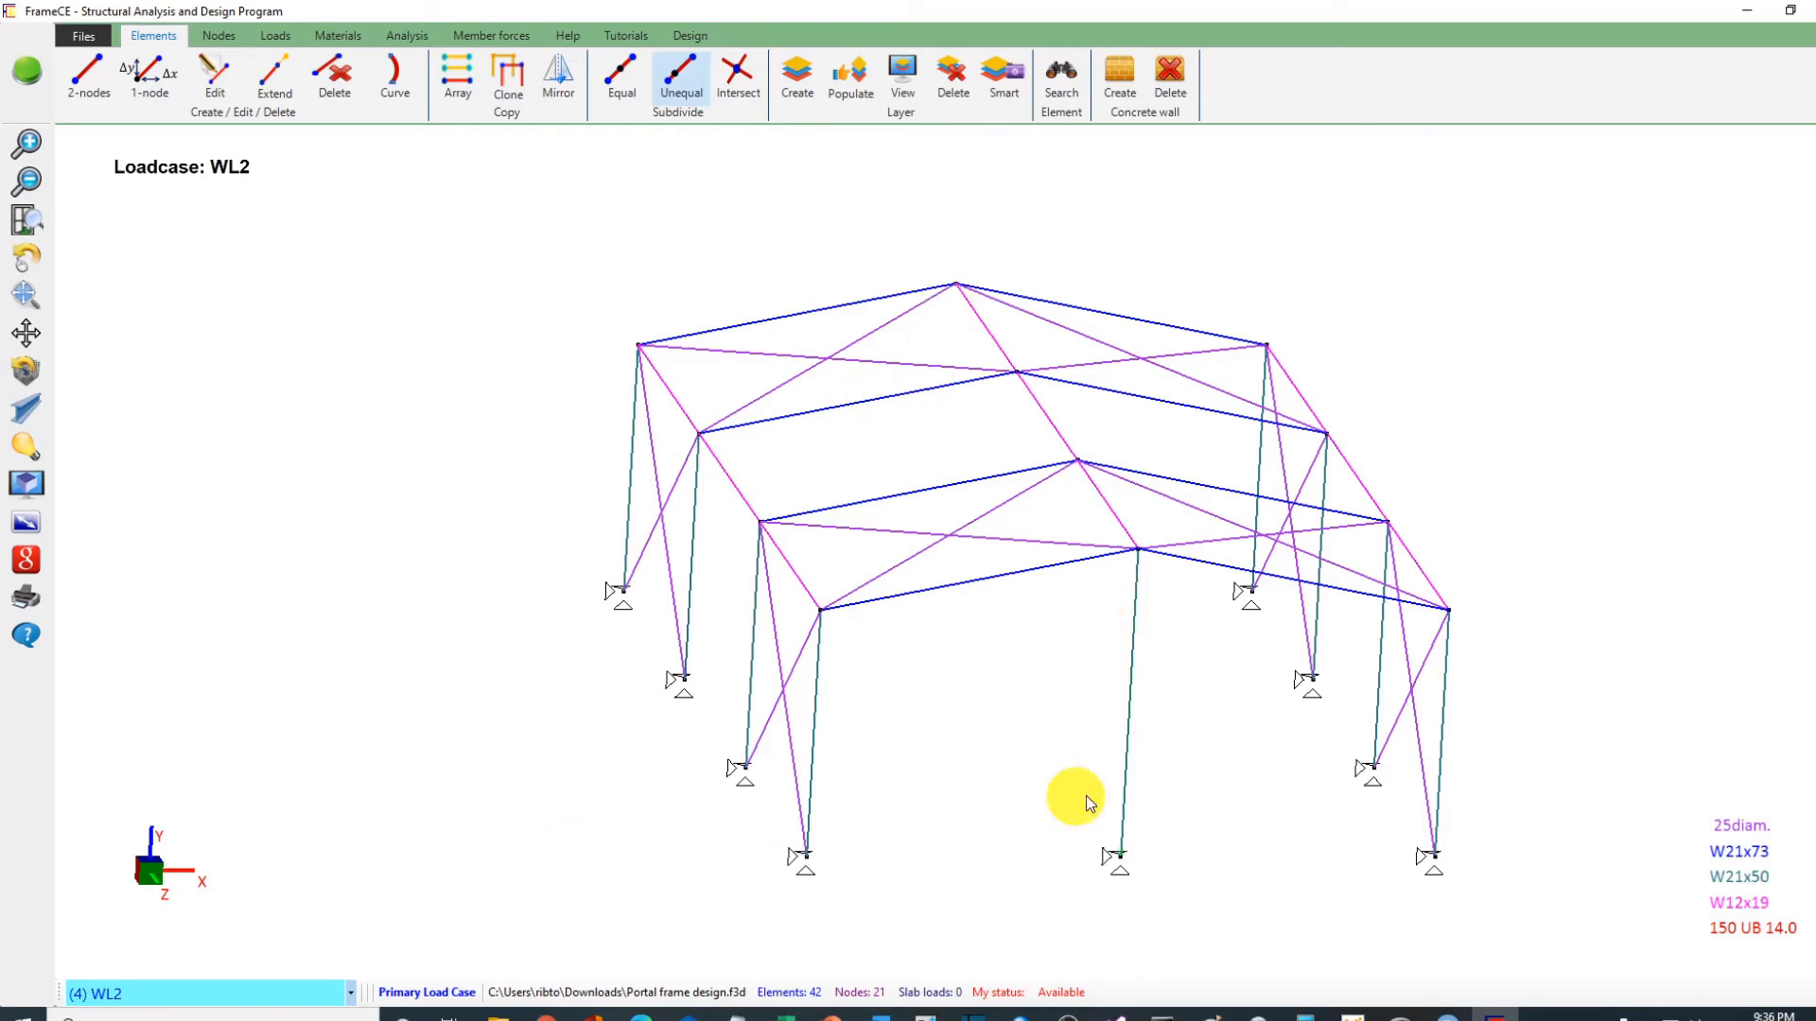
Step: Clone the front frame's middle column to the rear frame, using its apex node as reference and the rear apex node as destination
left_click(1129, 703)
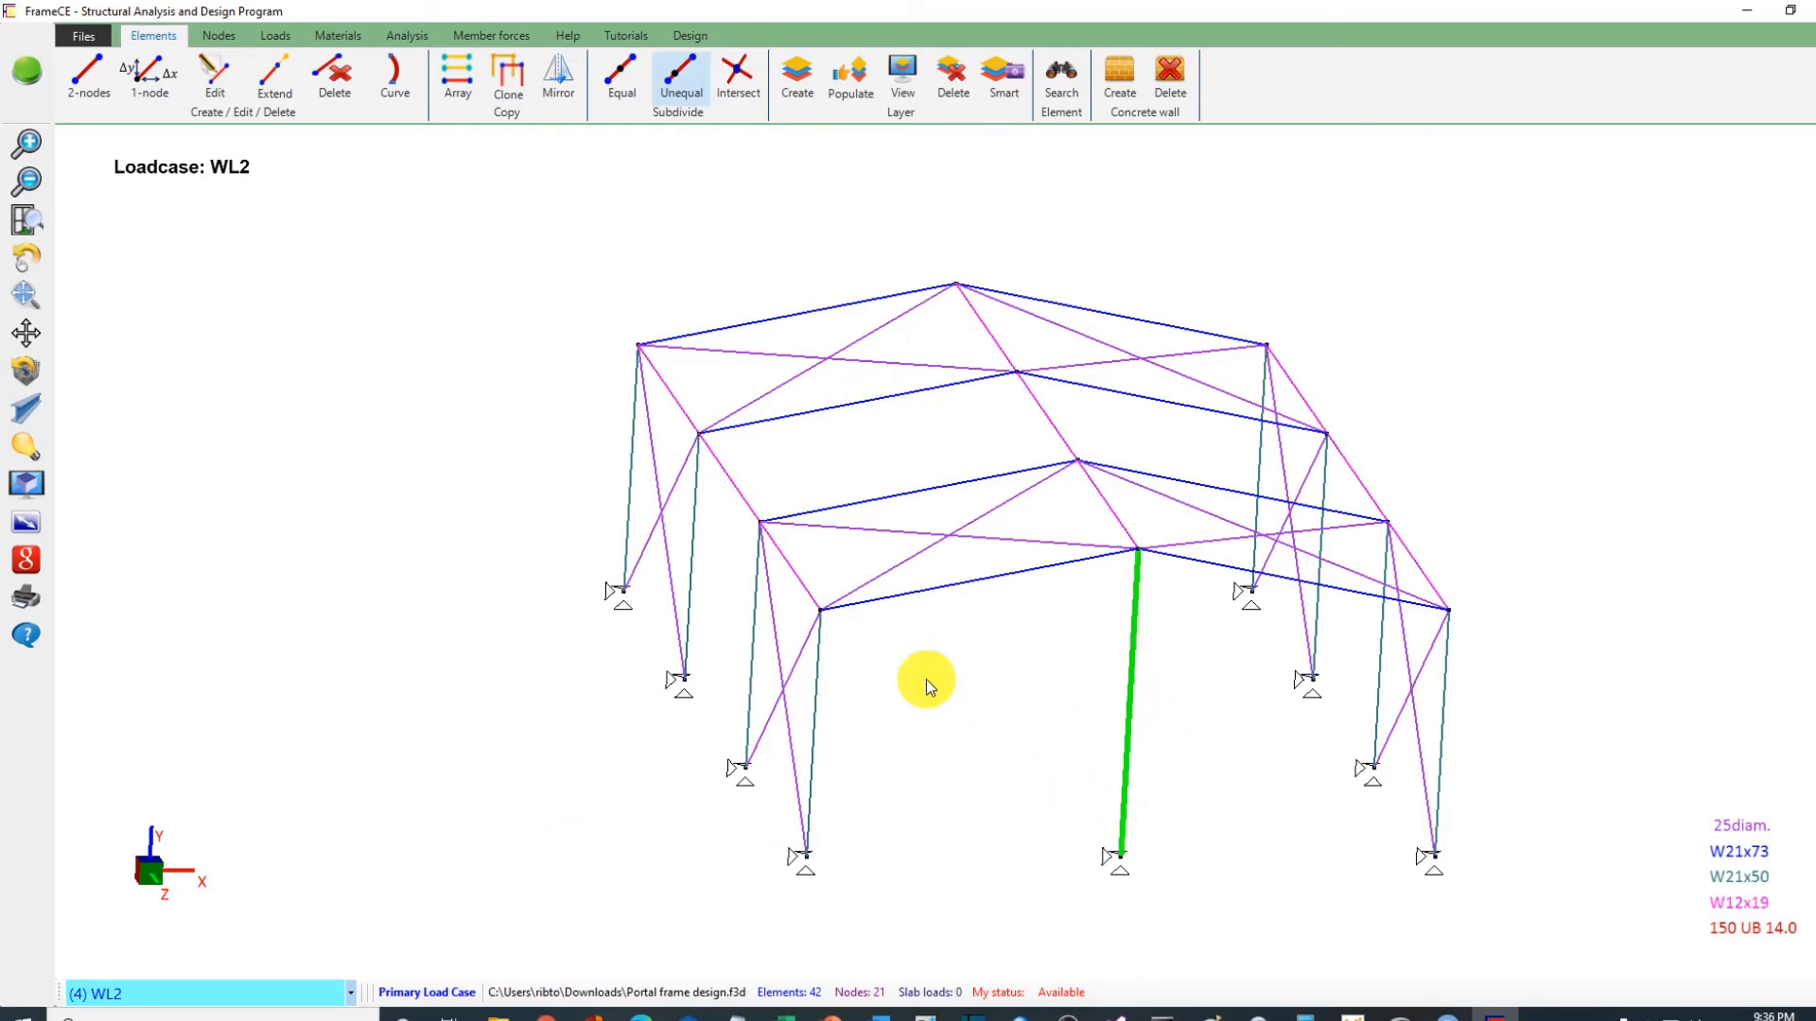
right_click(927, 679)
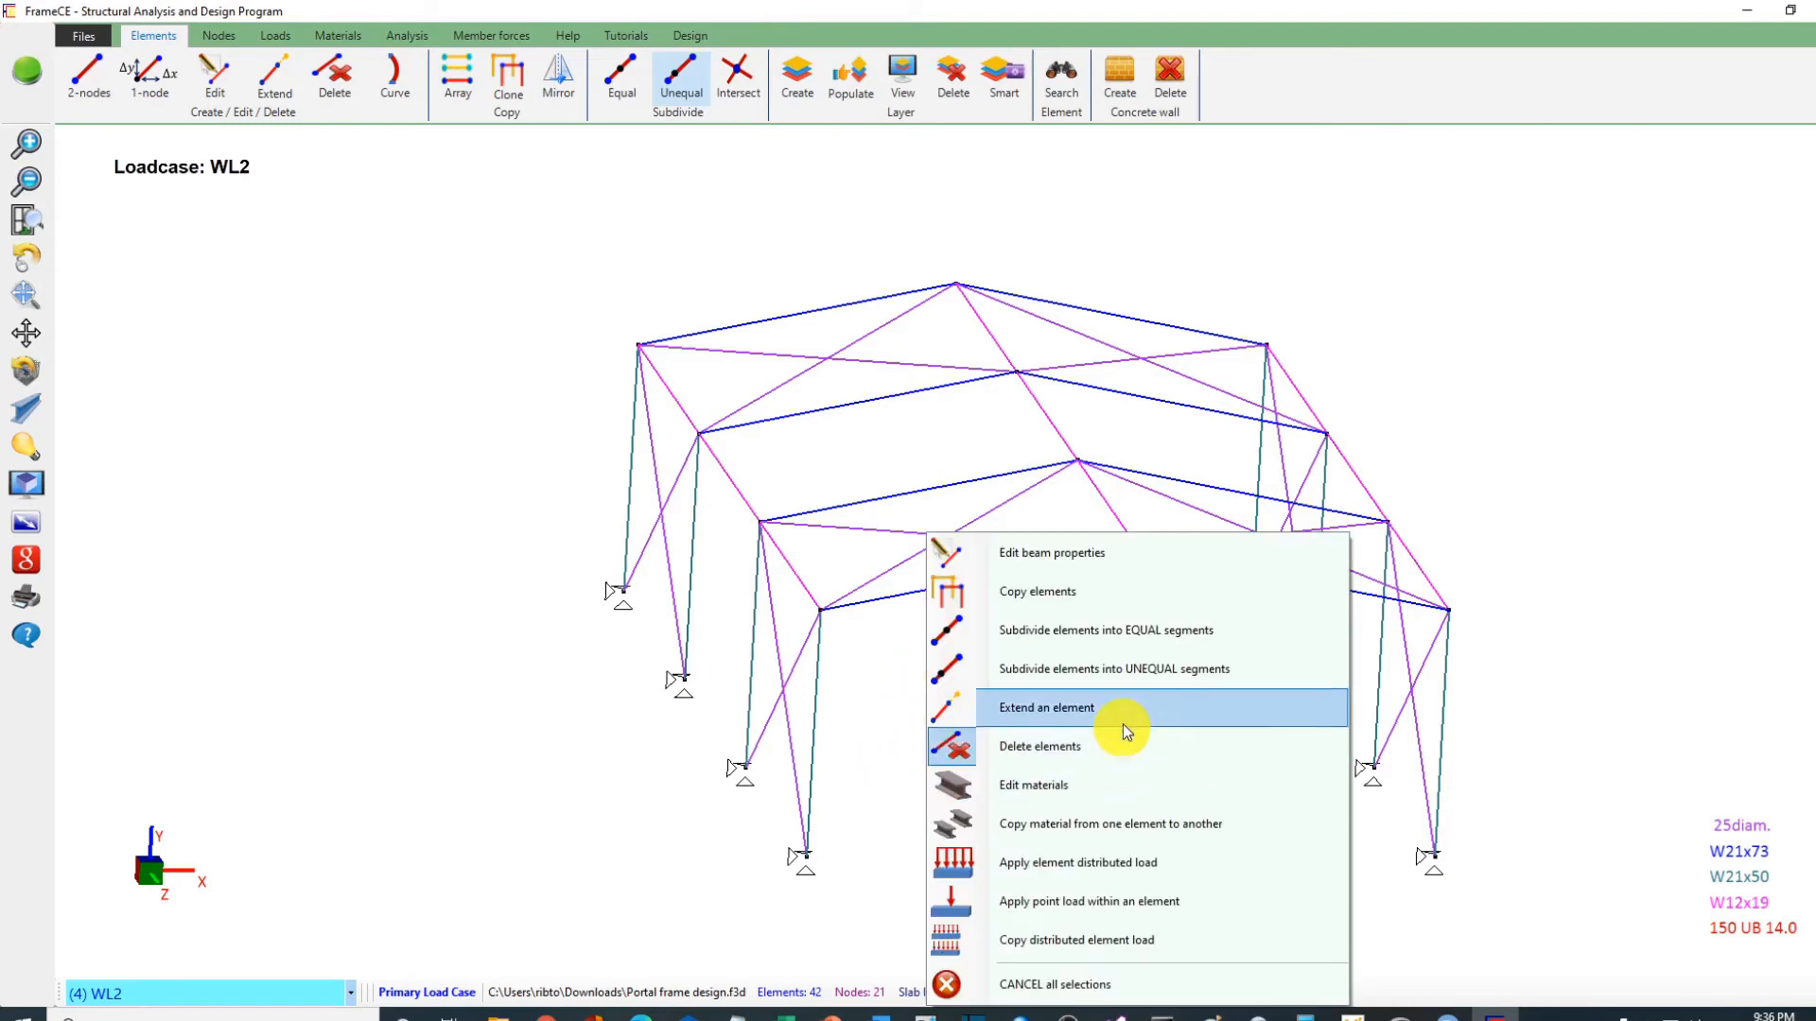
left_click(1031, 602)
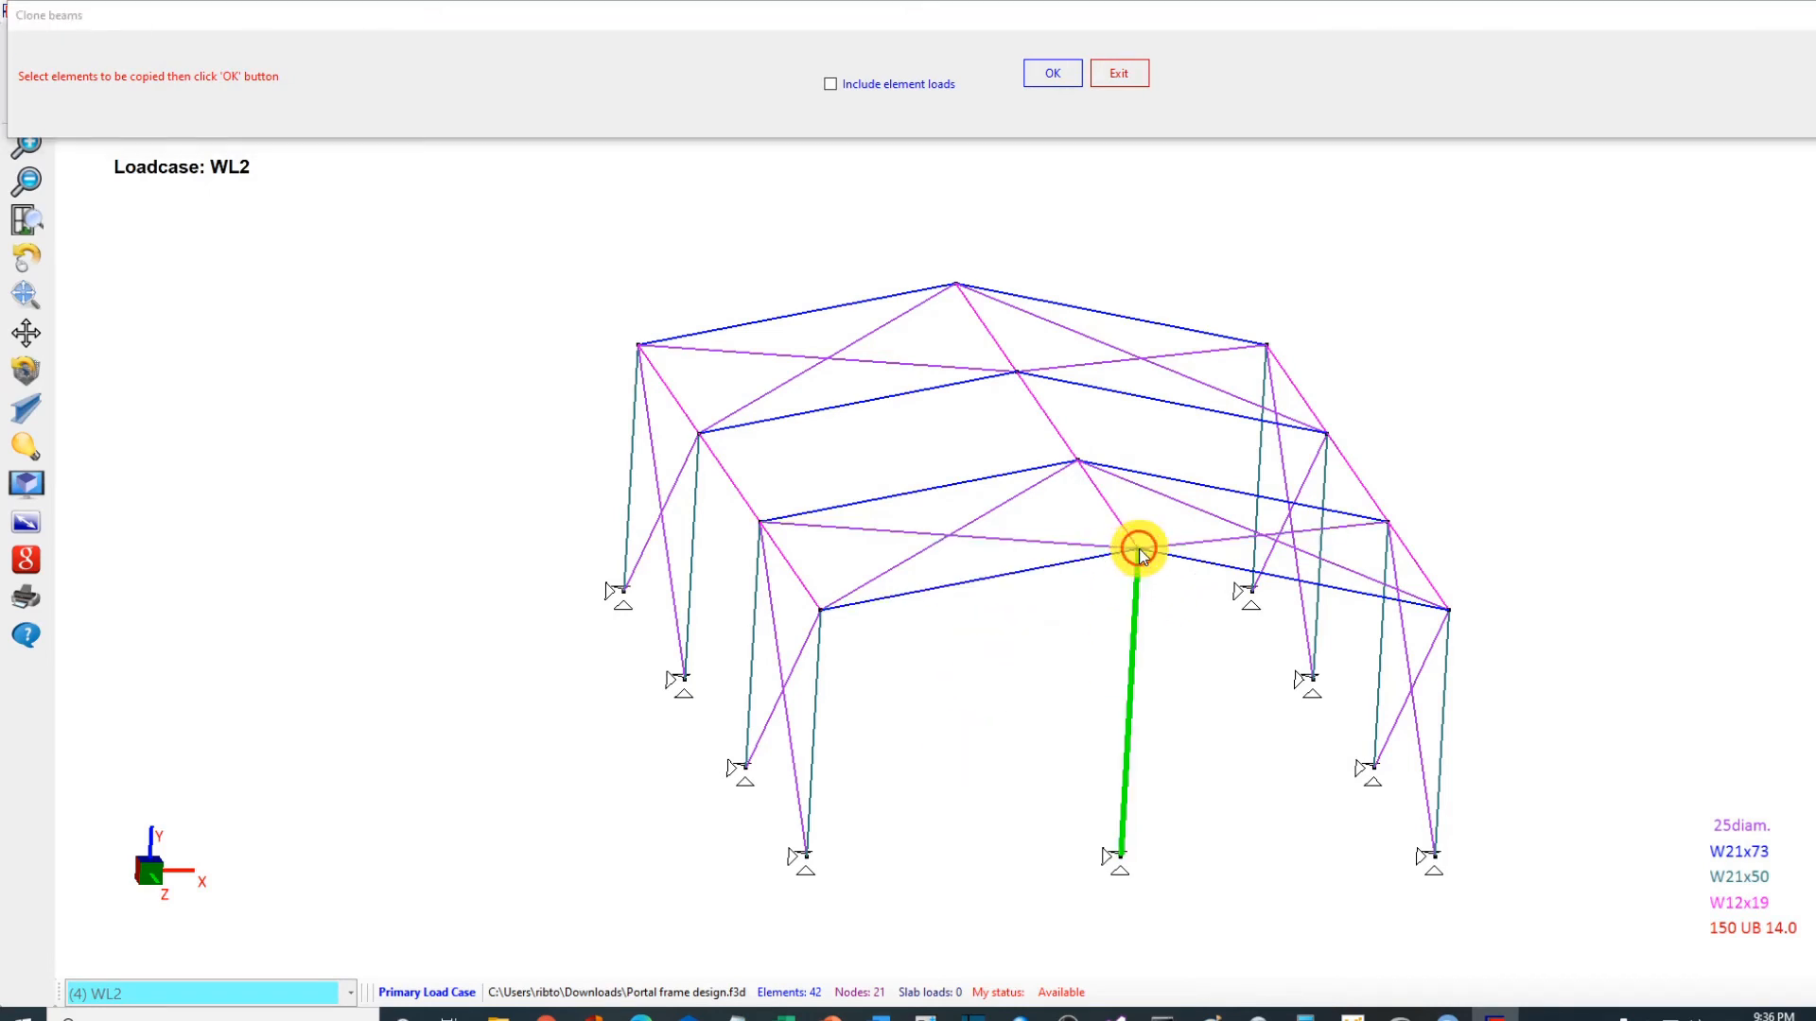
left_click(1047, 73)
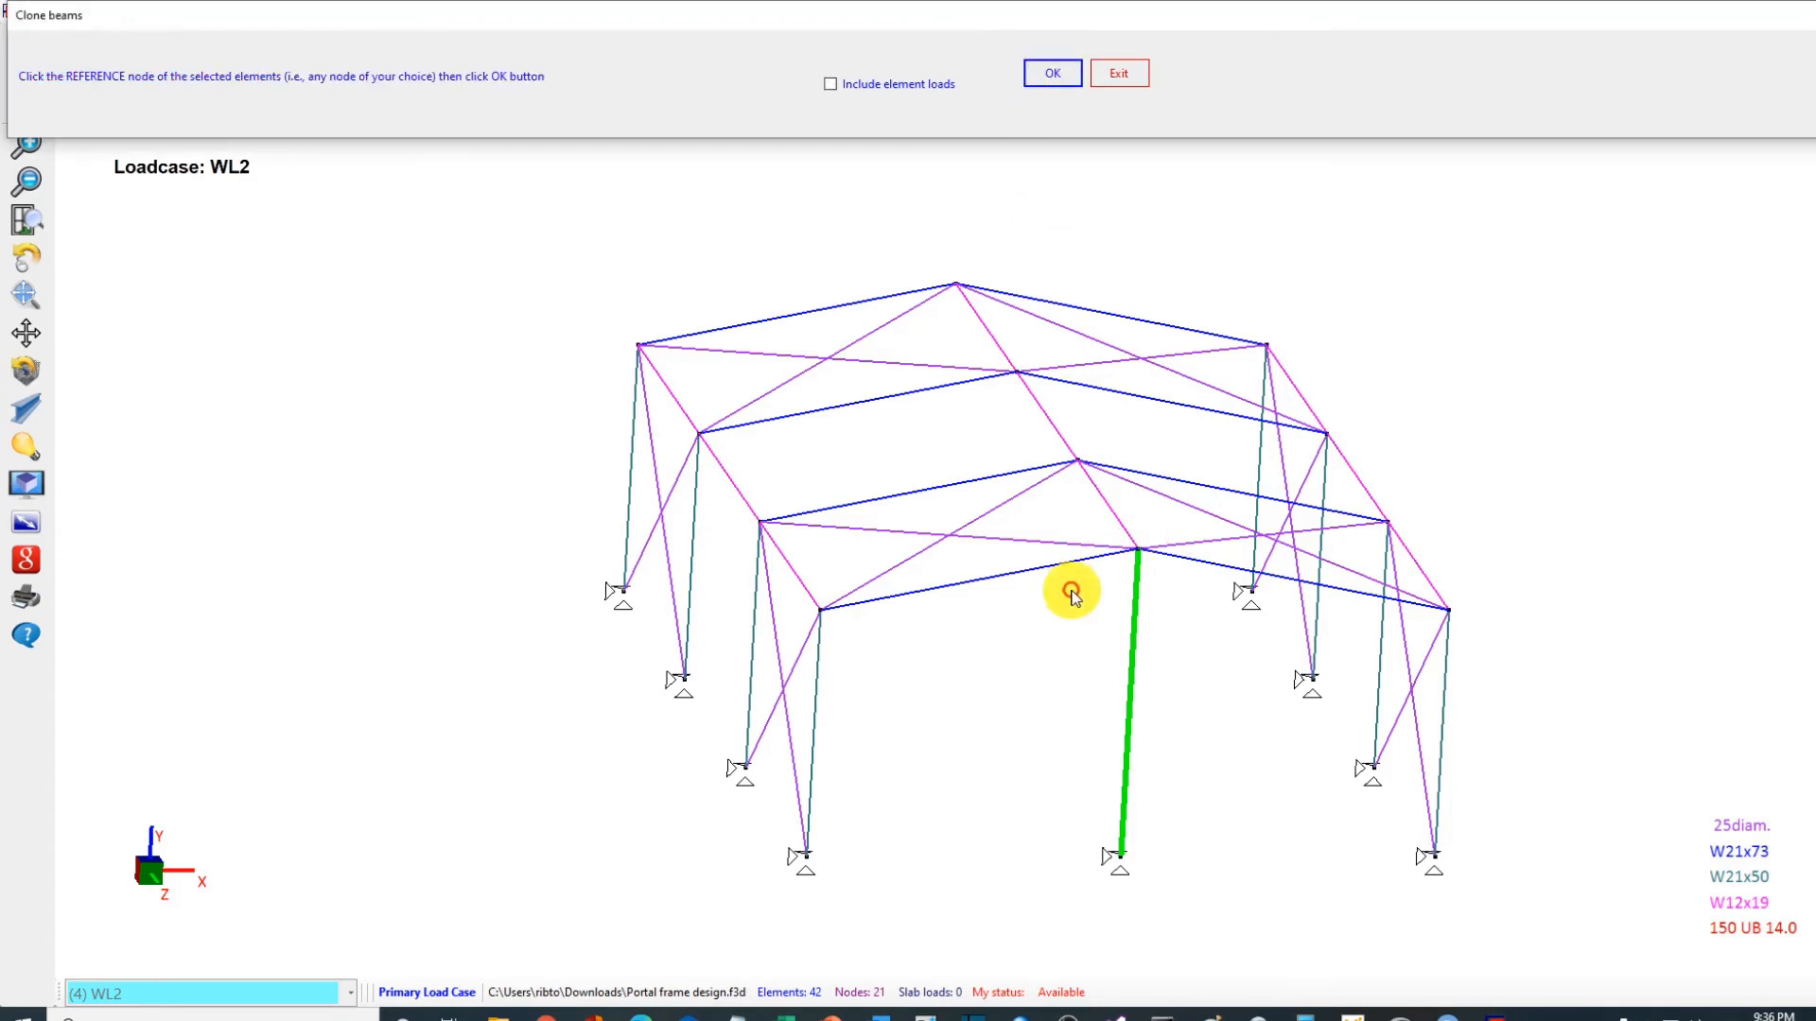
left_click(1138, 550)
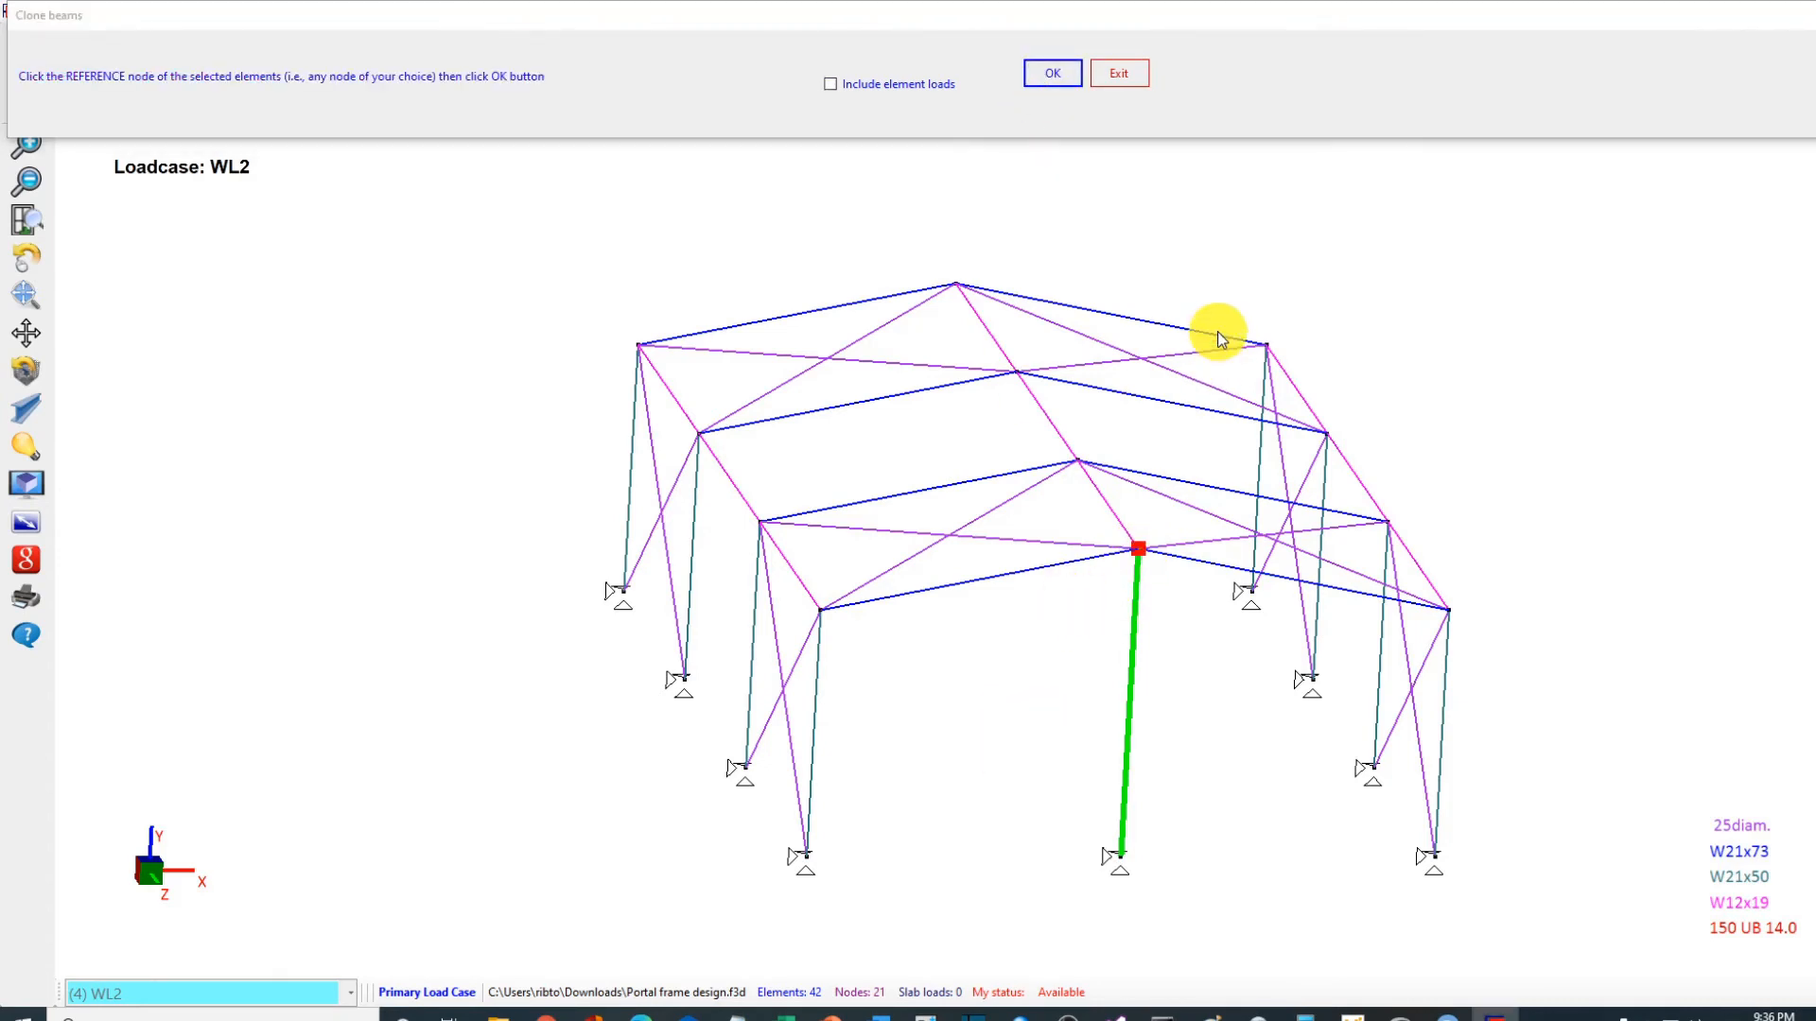
left_click(1039, 76)
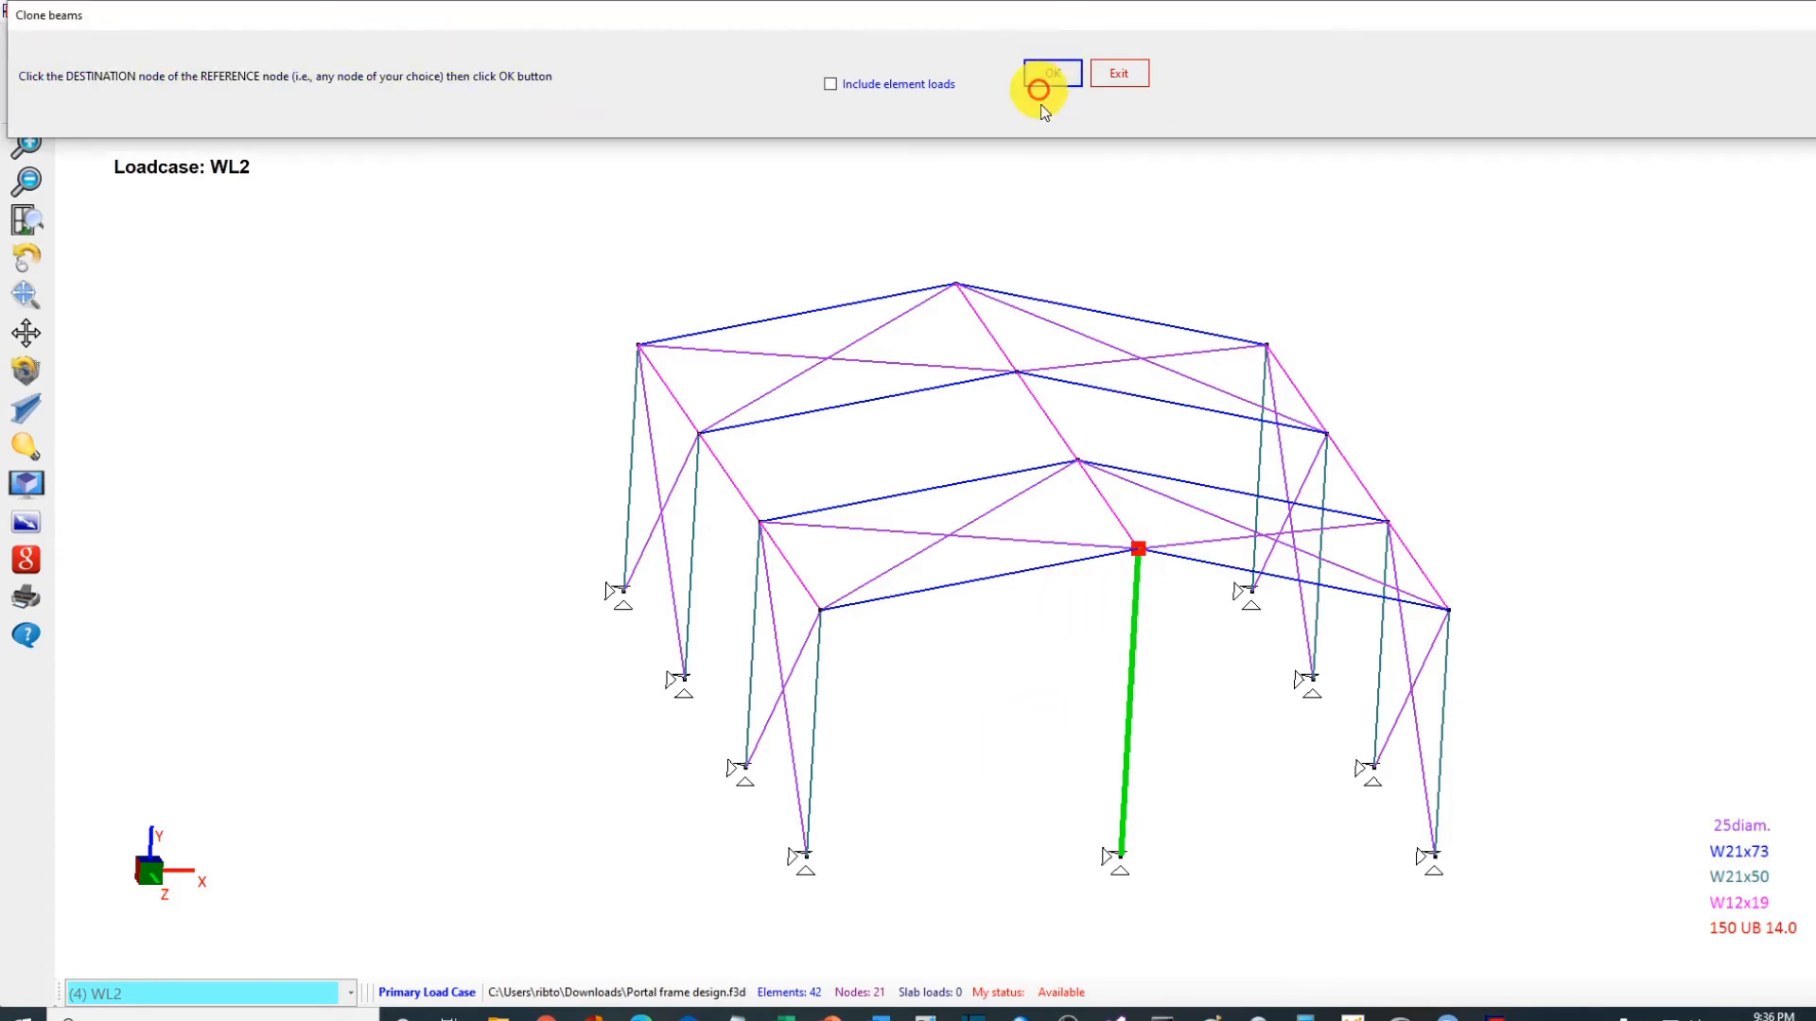
left_click(951, 282)
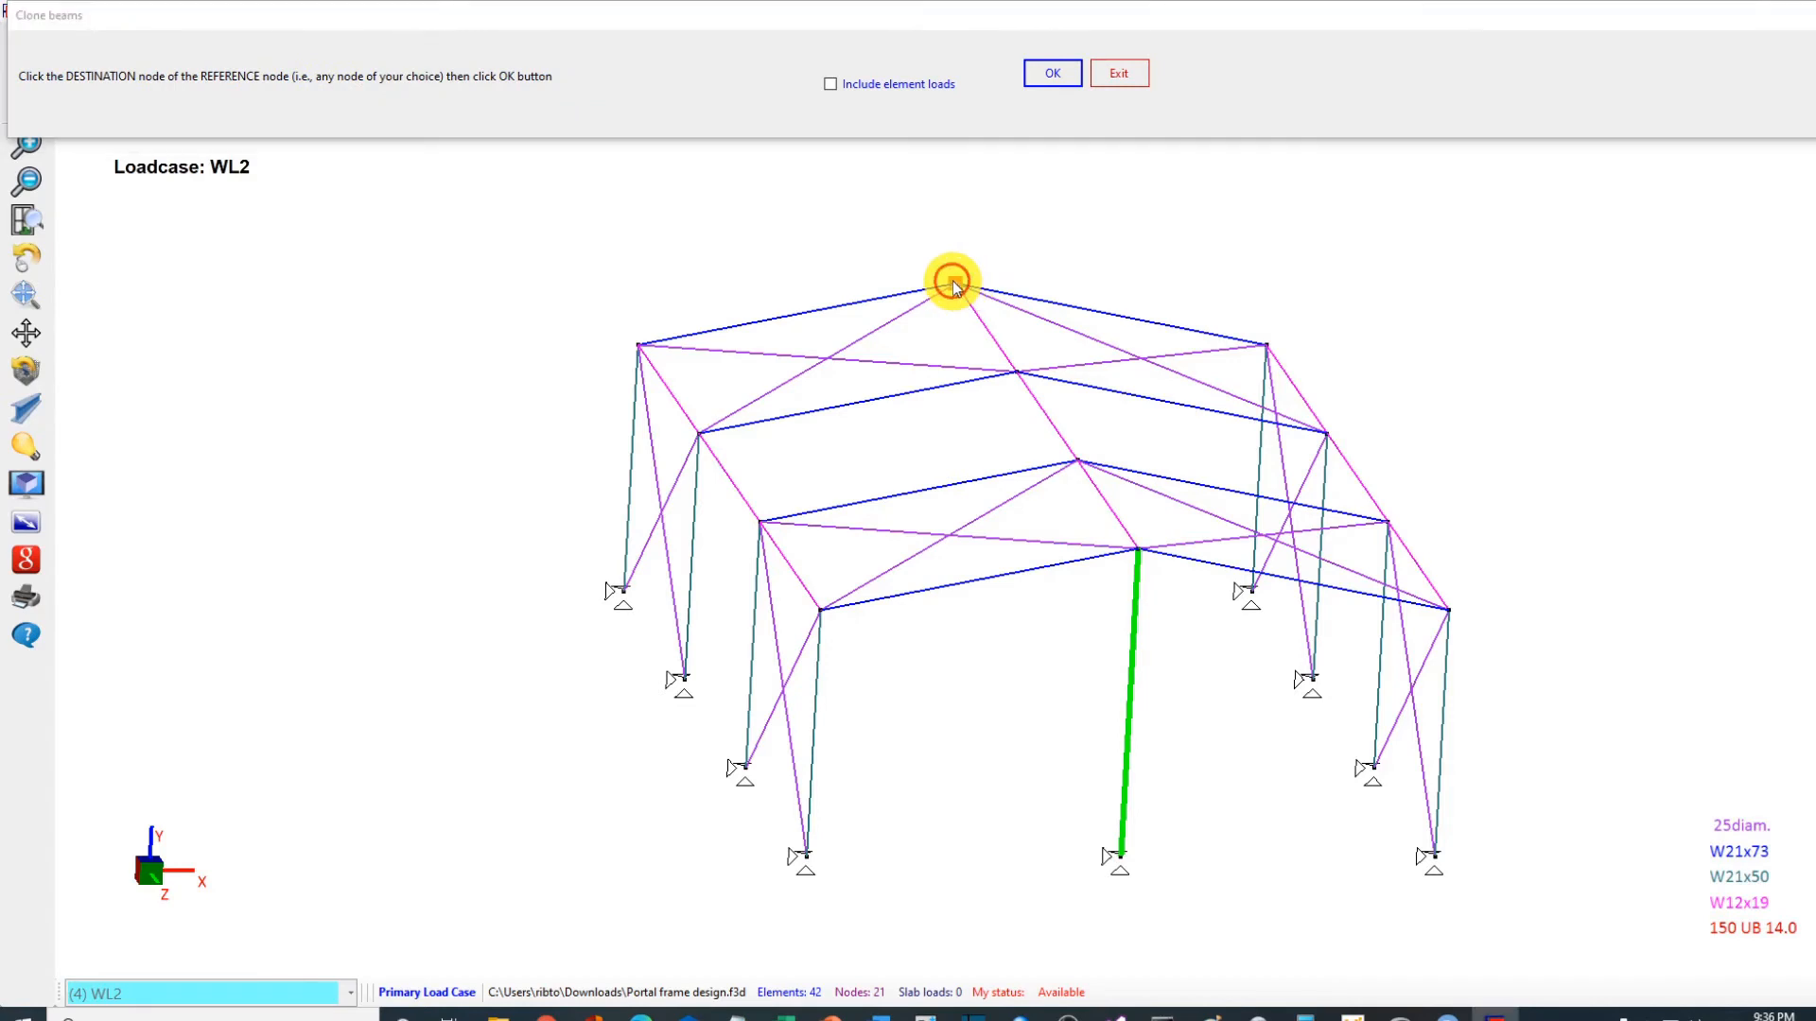
left_click(1046, 73)
left_click(937, 537)
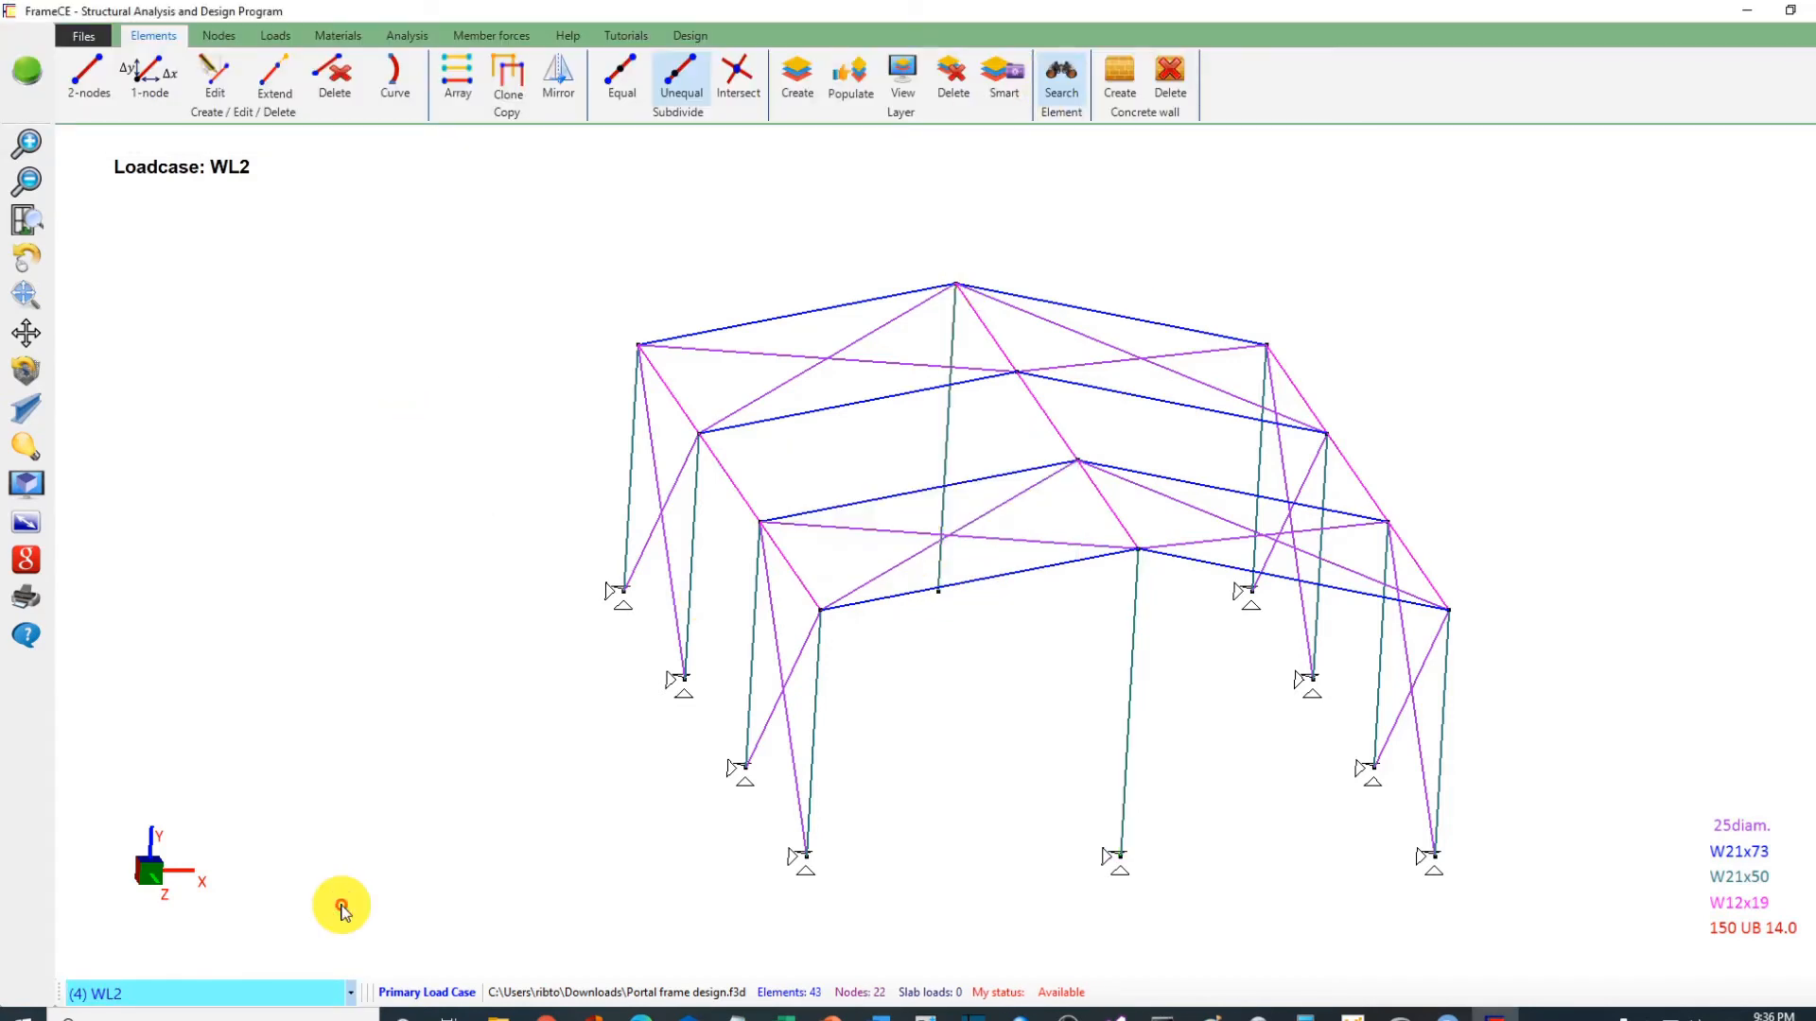
Step: Assign a hinge support of type Footing to the base node of the rear frame's middle column
left_click(25, 256)
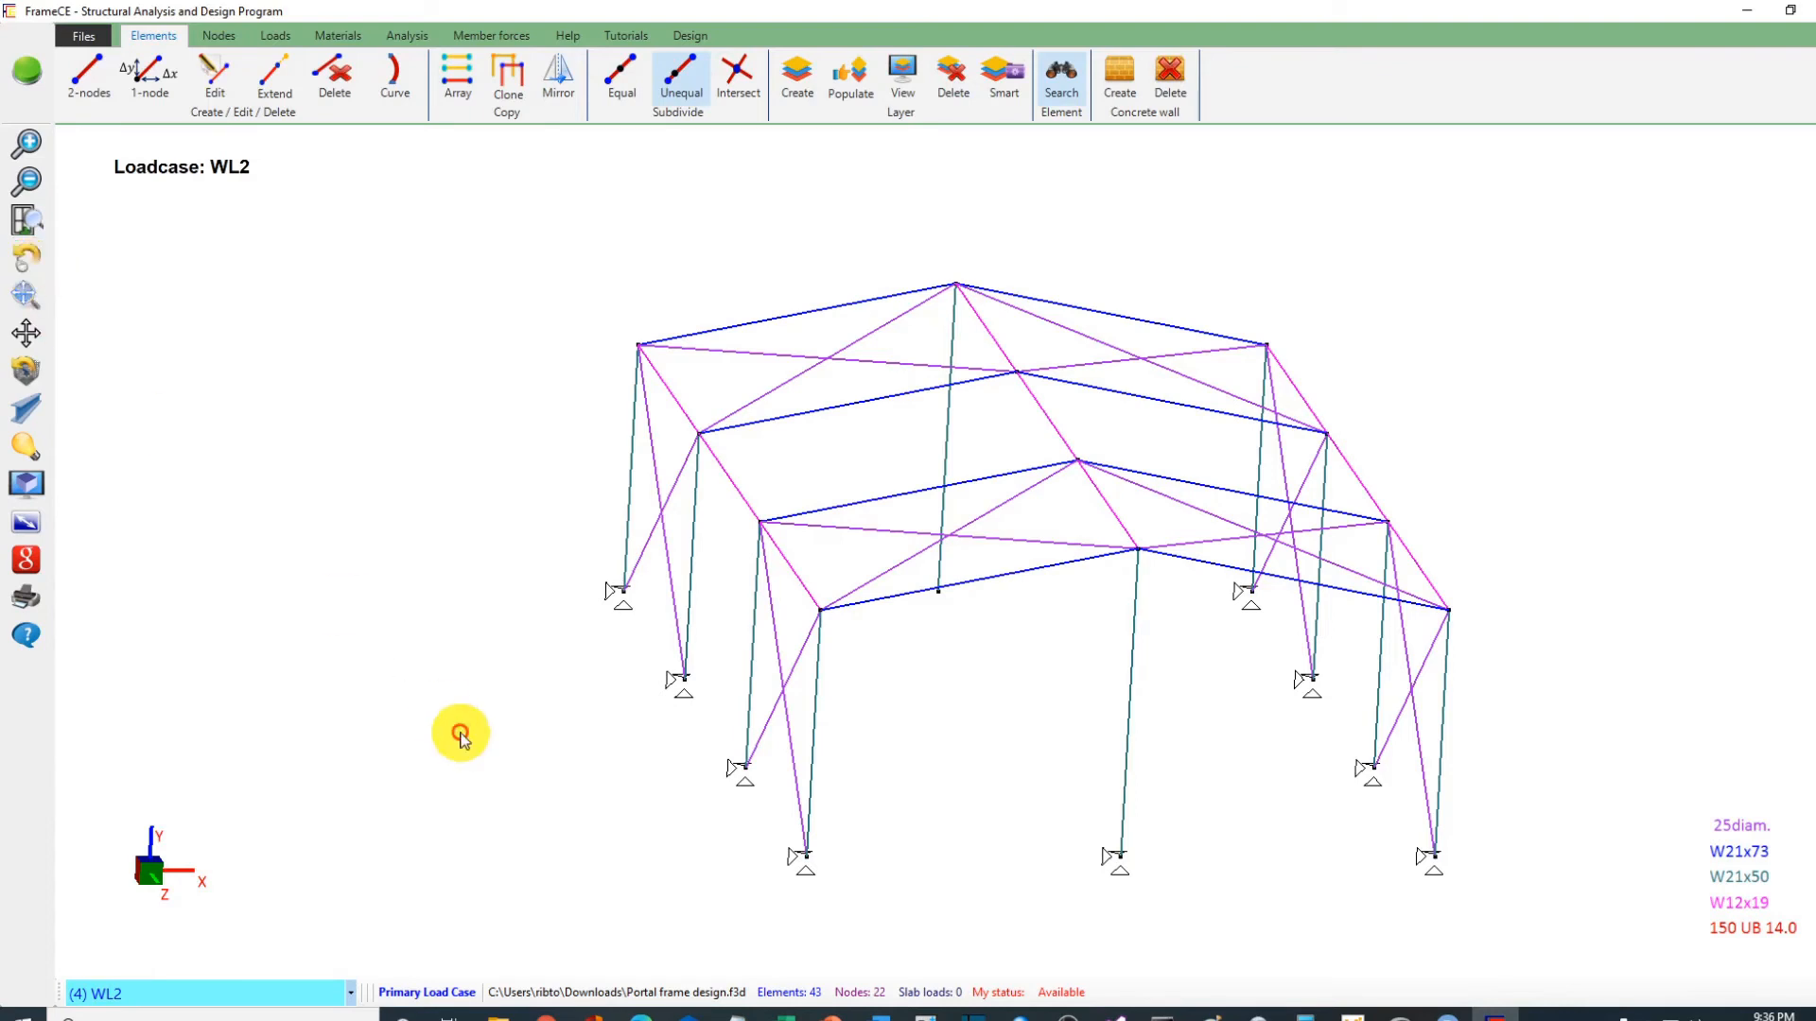
mouse_move(458, 734)
left_mouse_down()
mouse_move(471, 711)
mouse_move(450, 715)
left_mouse_up()
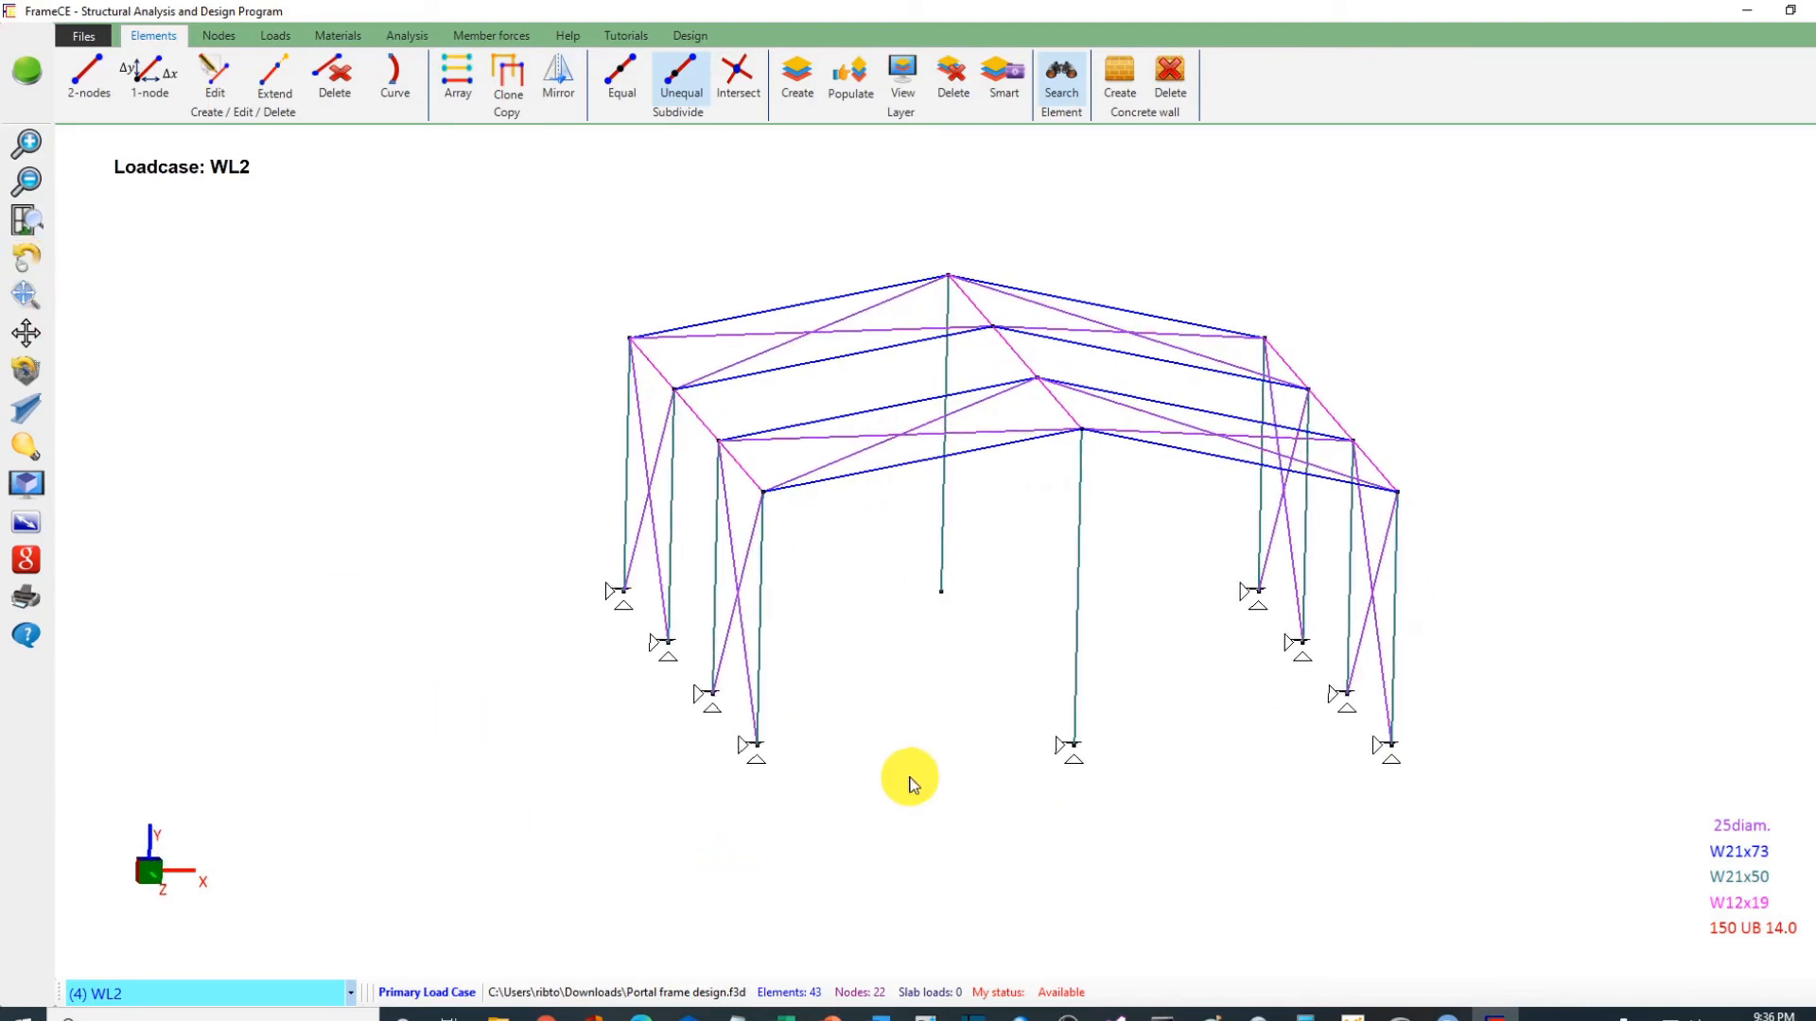
left_click(942, 594)
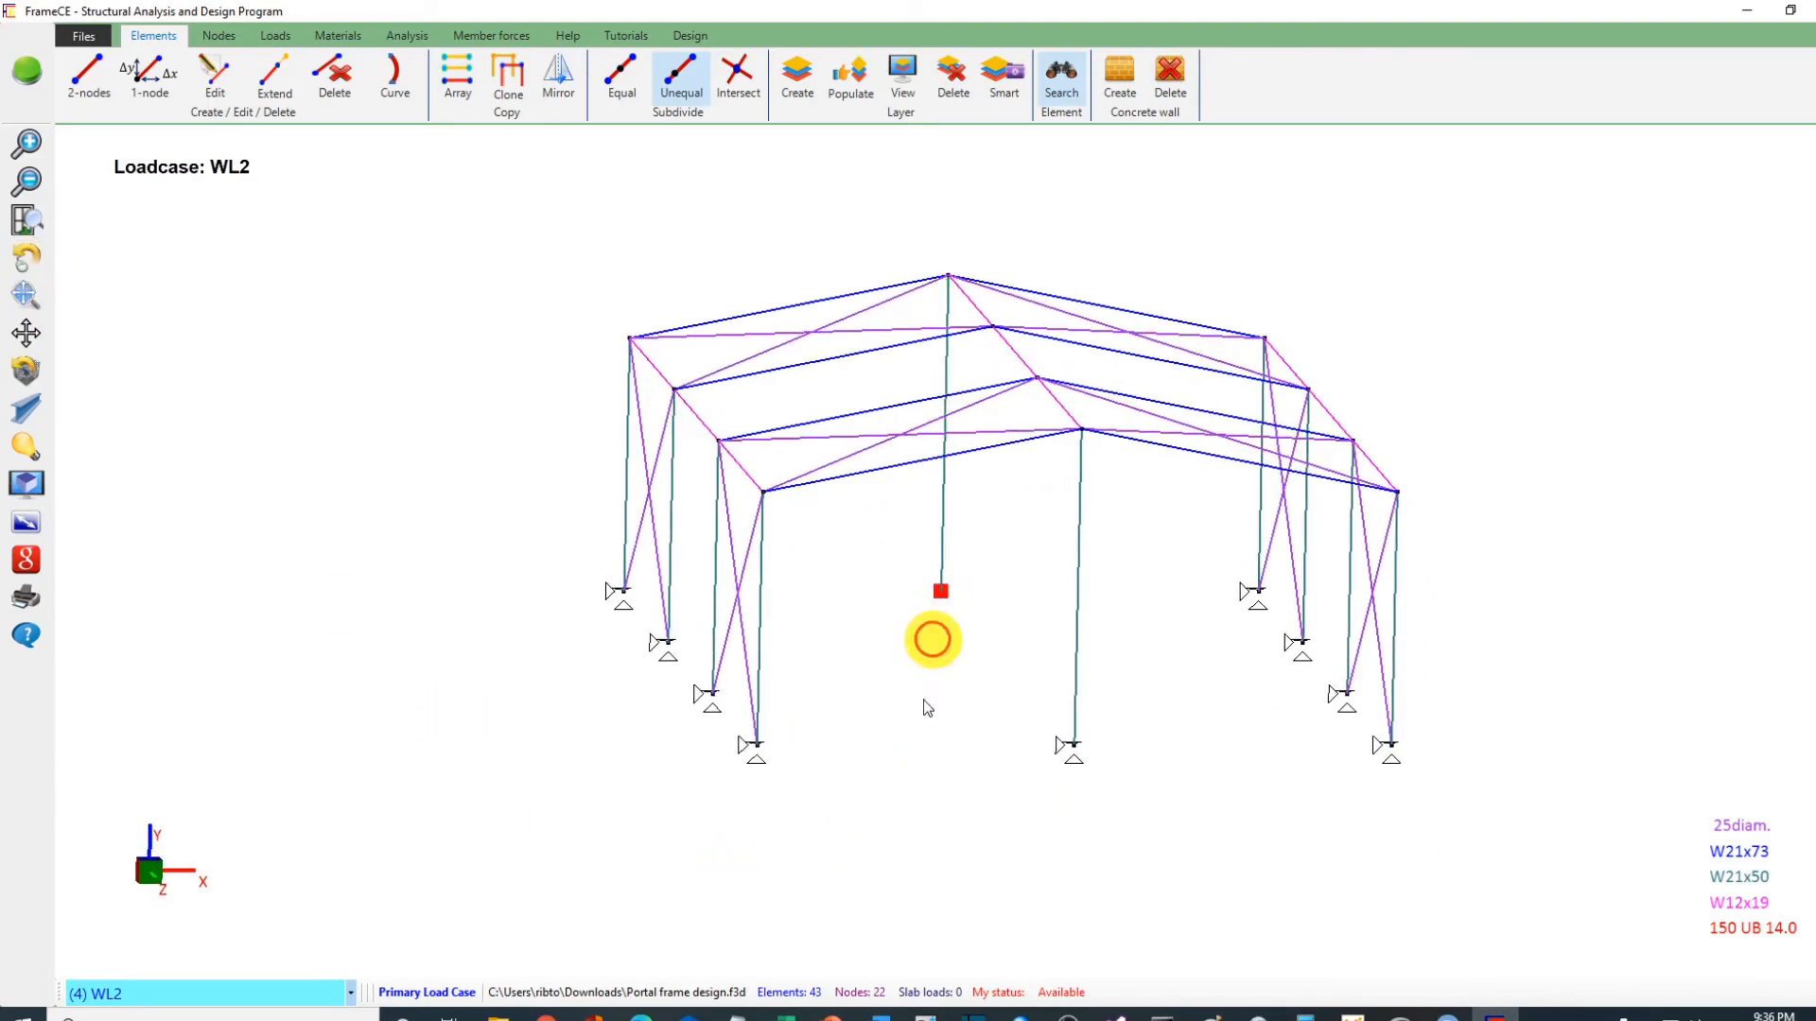
right_click(870, 651)
left_click(972, 700)
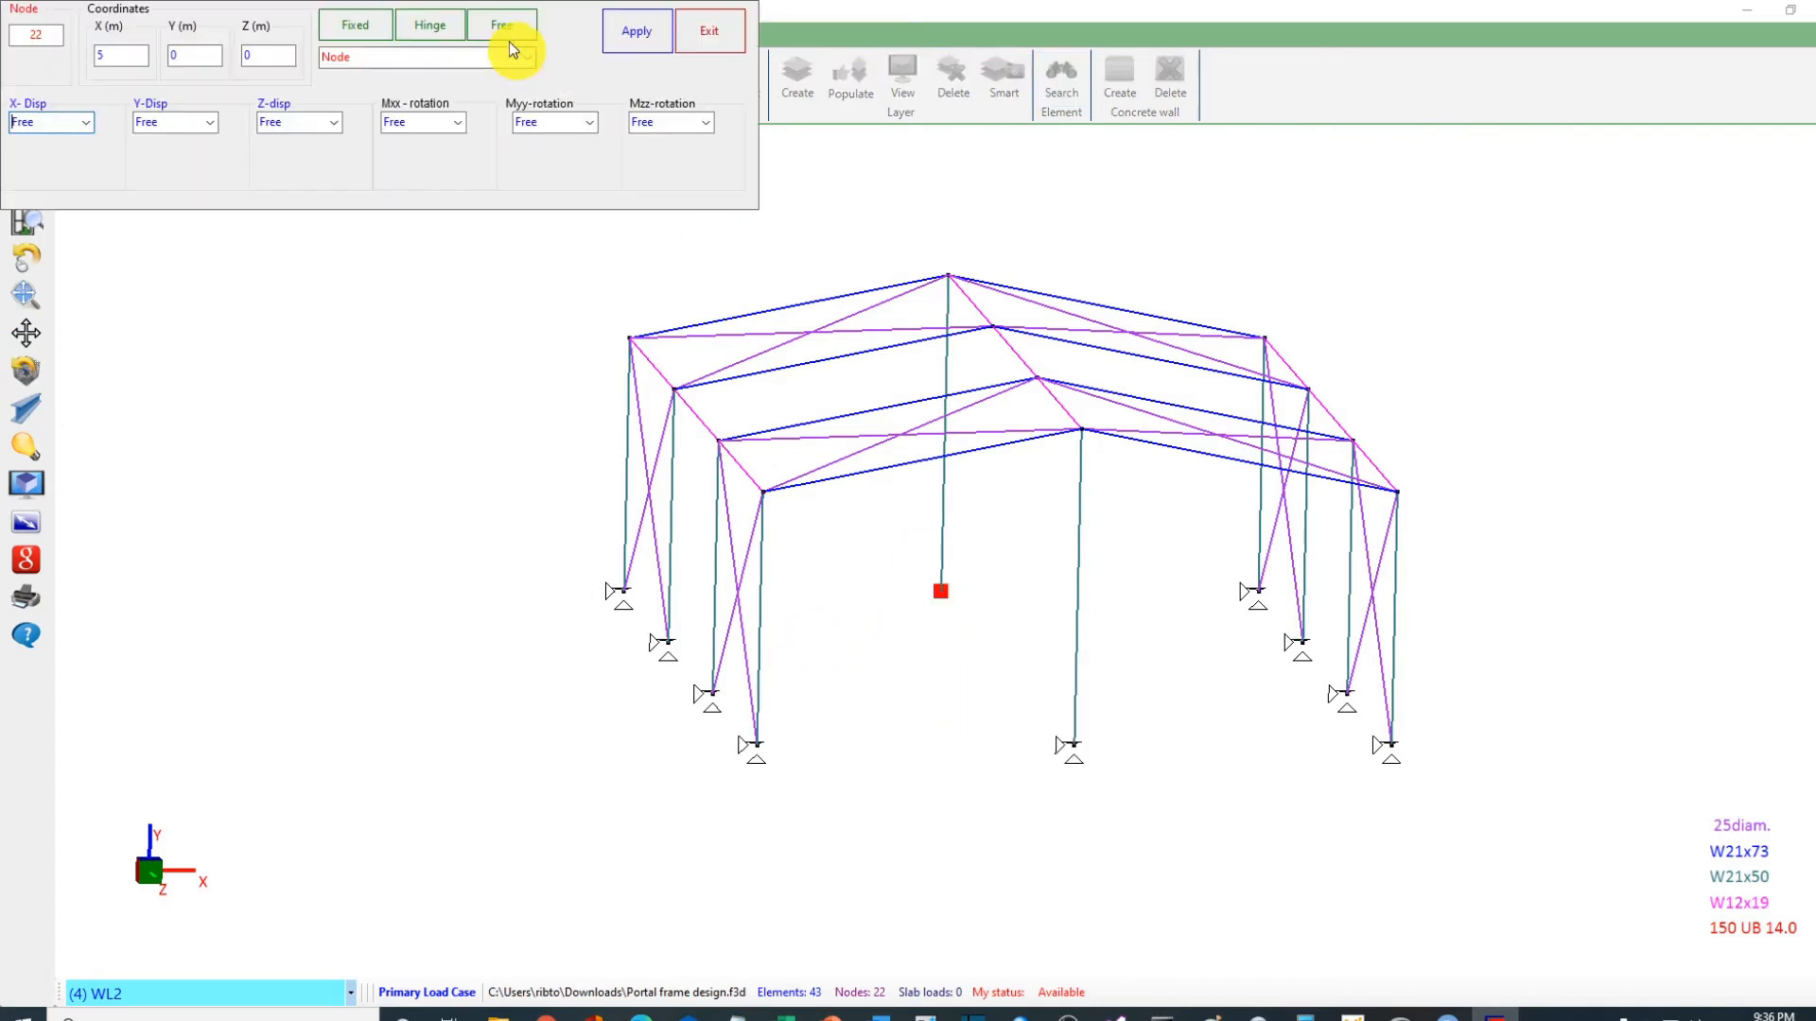
left_click(492, 58)
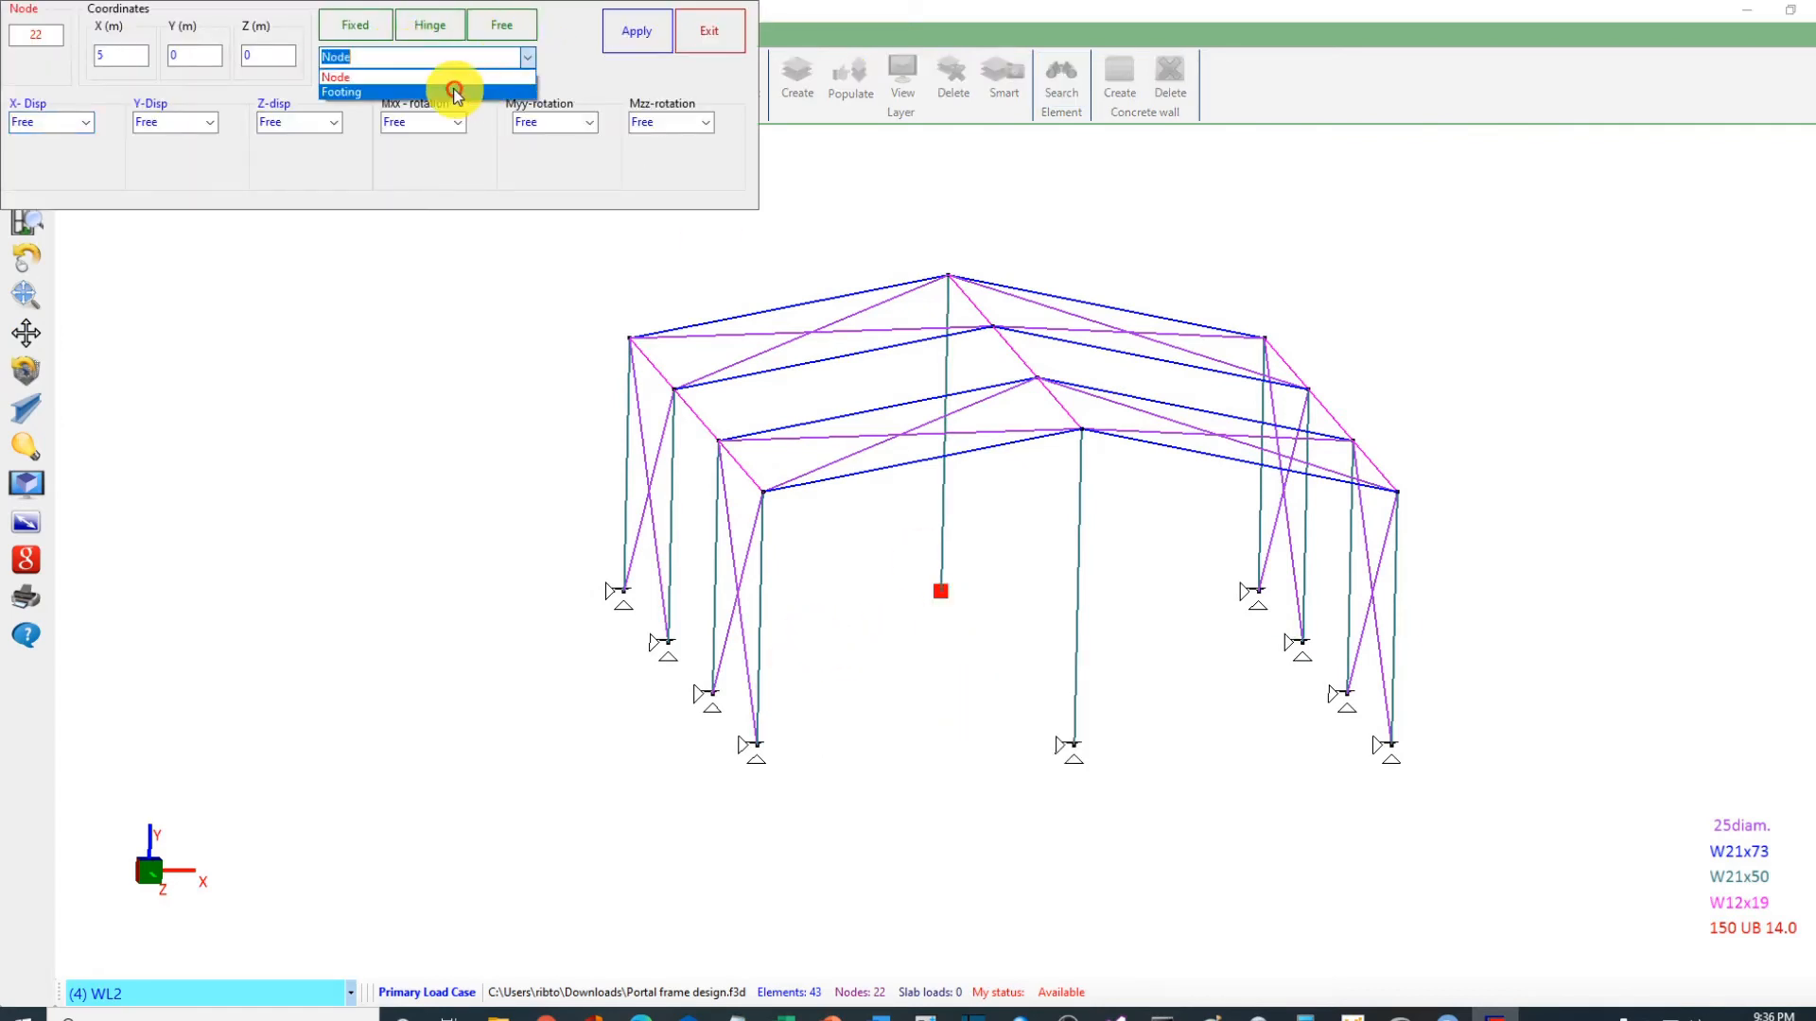
left_click(455, 92)
left_click(433, 28)
left_click(659, 44)
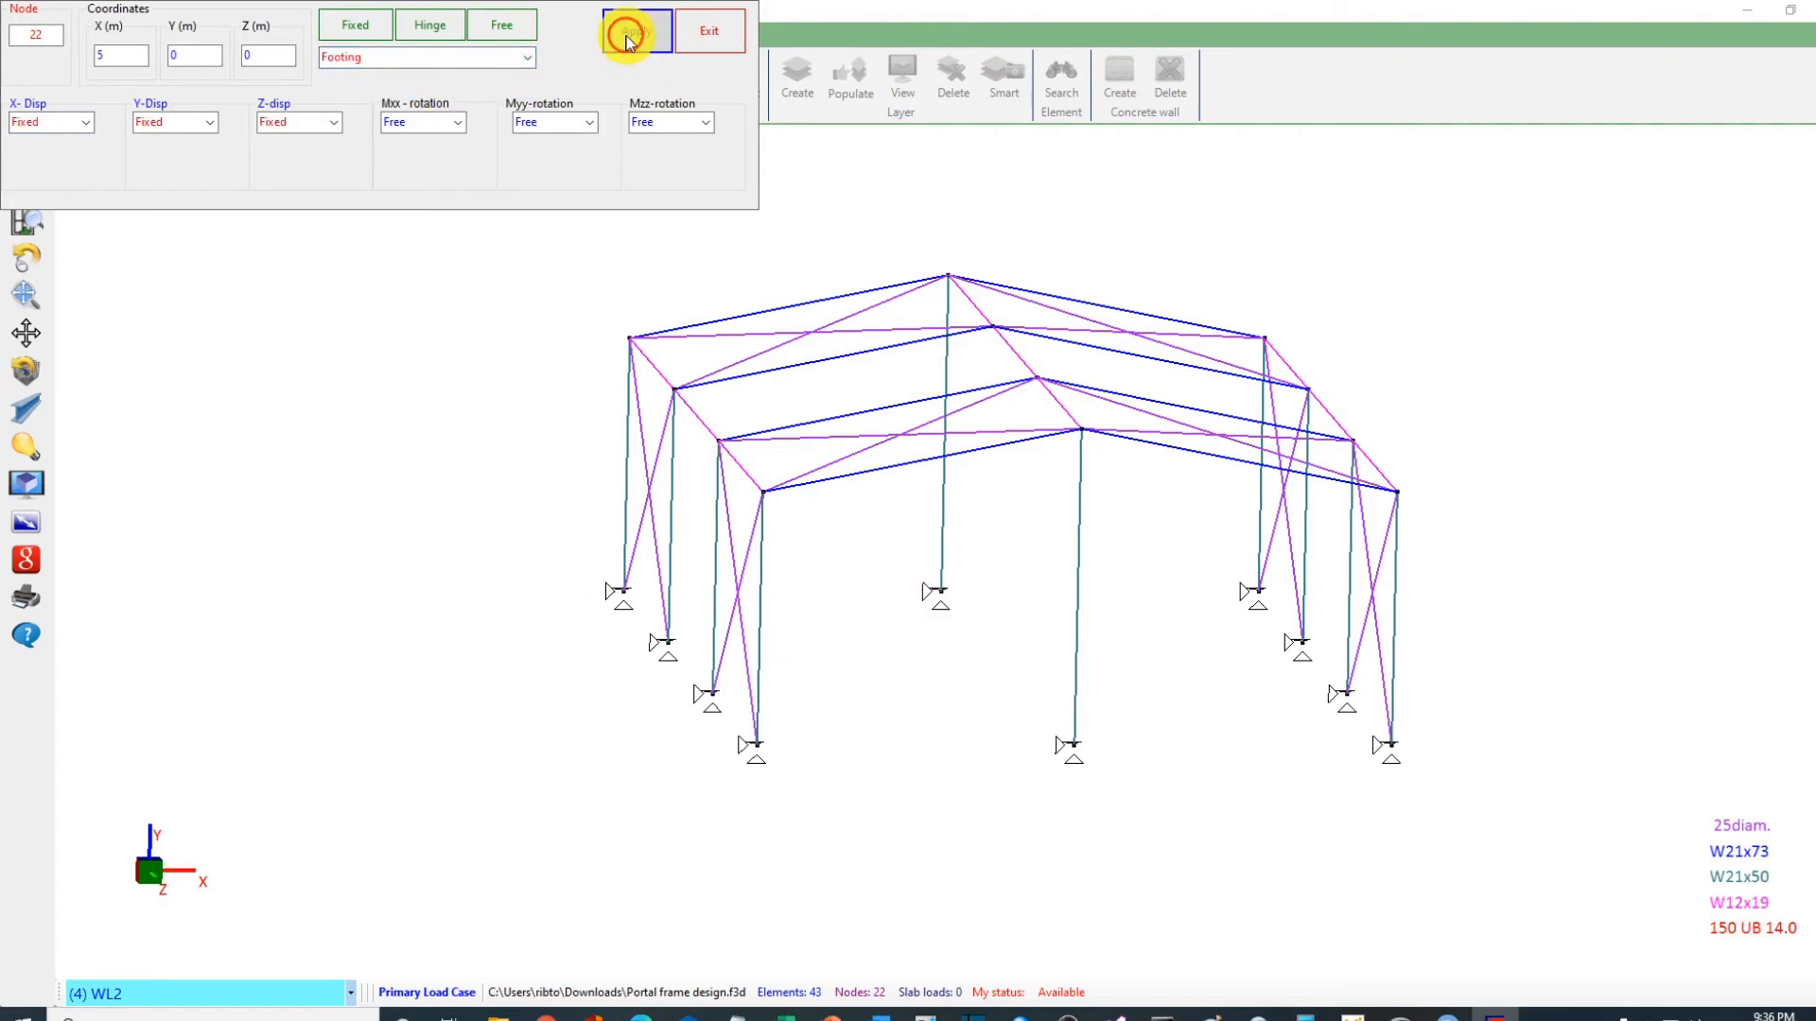
left_click(709, 32)
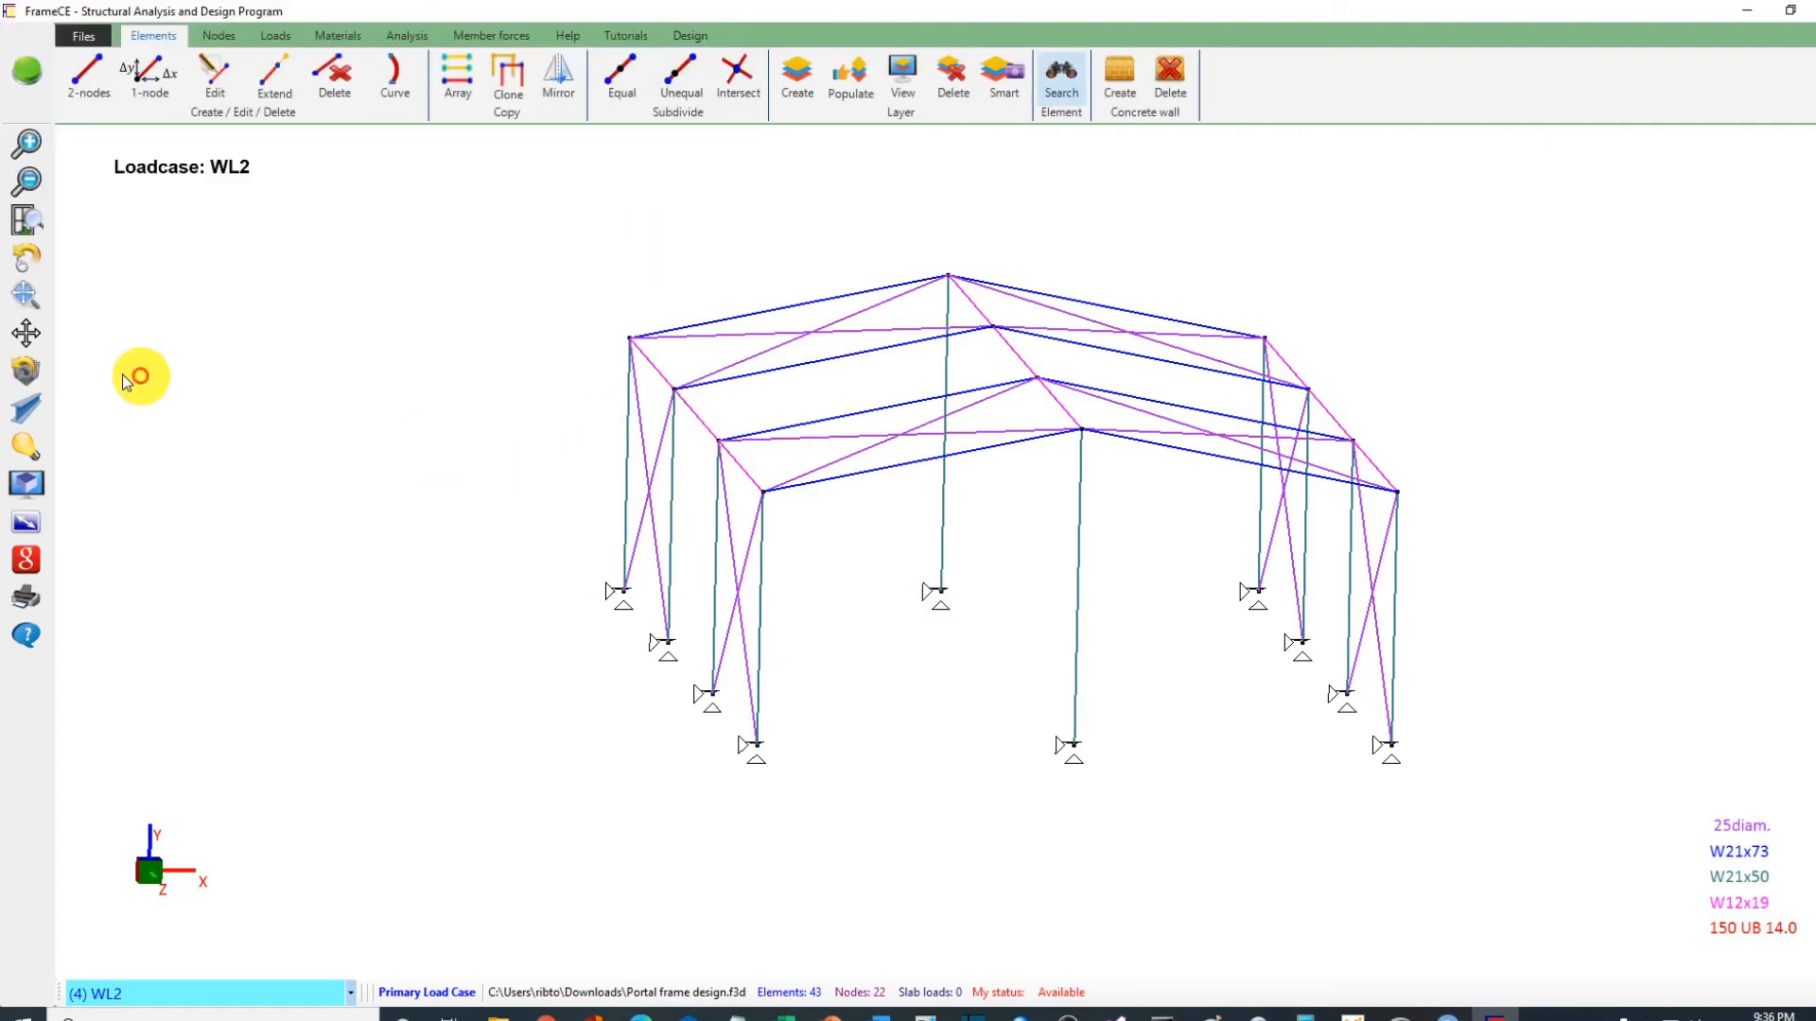
Step: Inspect the middle columns and their footings in 3D member view and return to the wireframe display
left_click(34, 414)
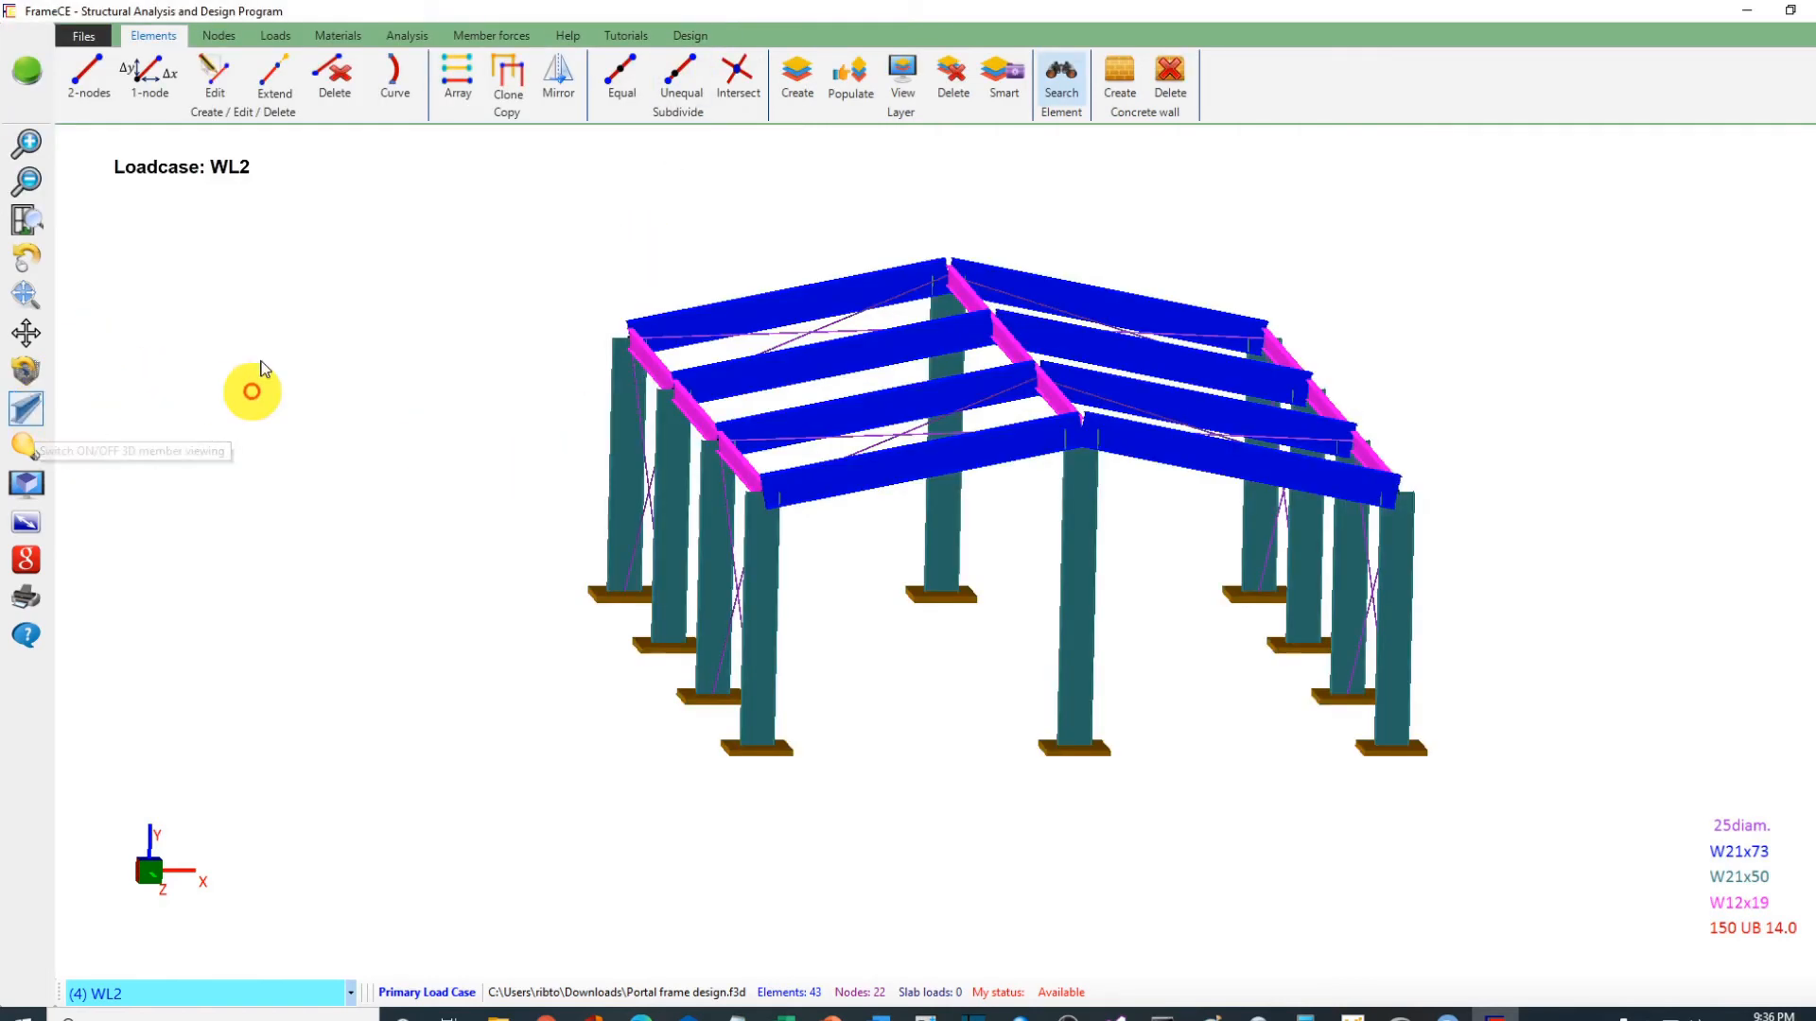
left_click(29, 261)
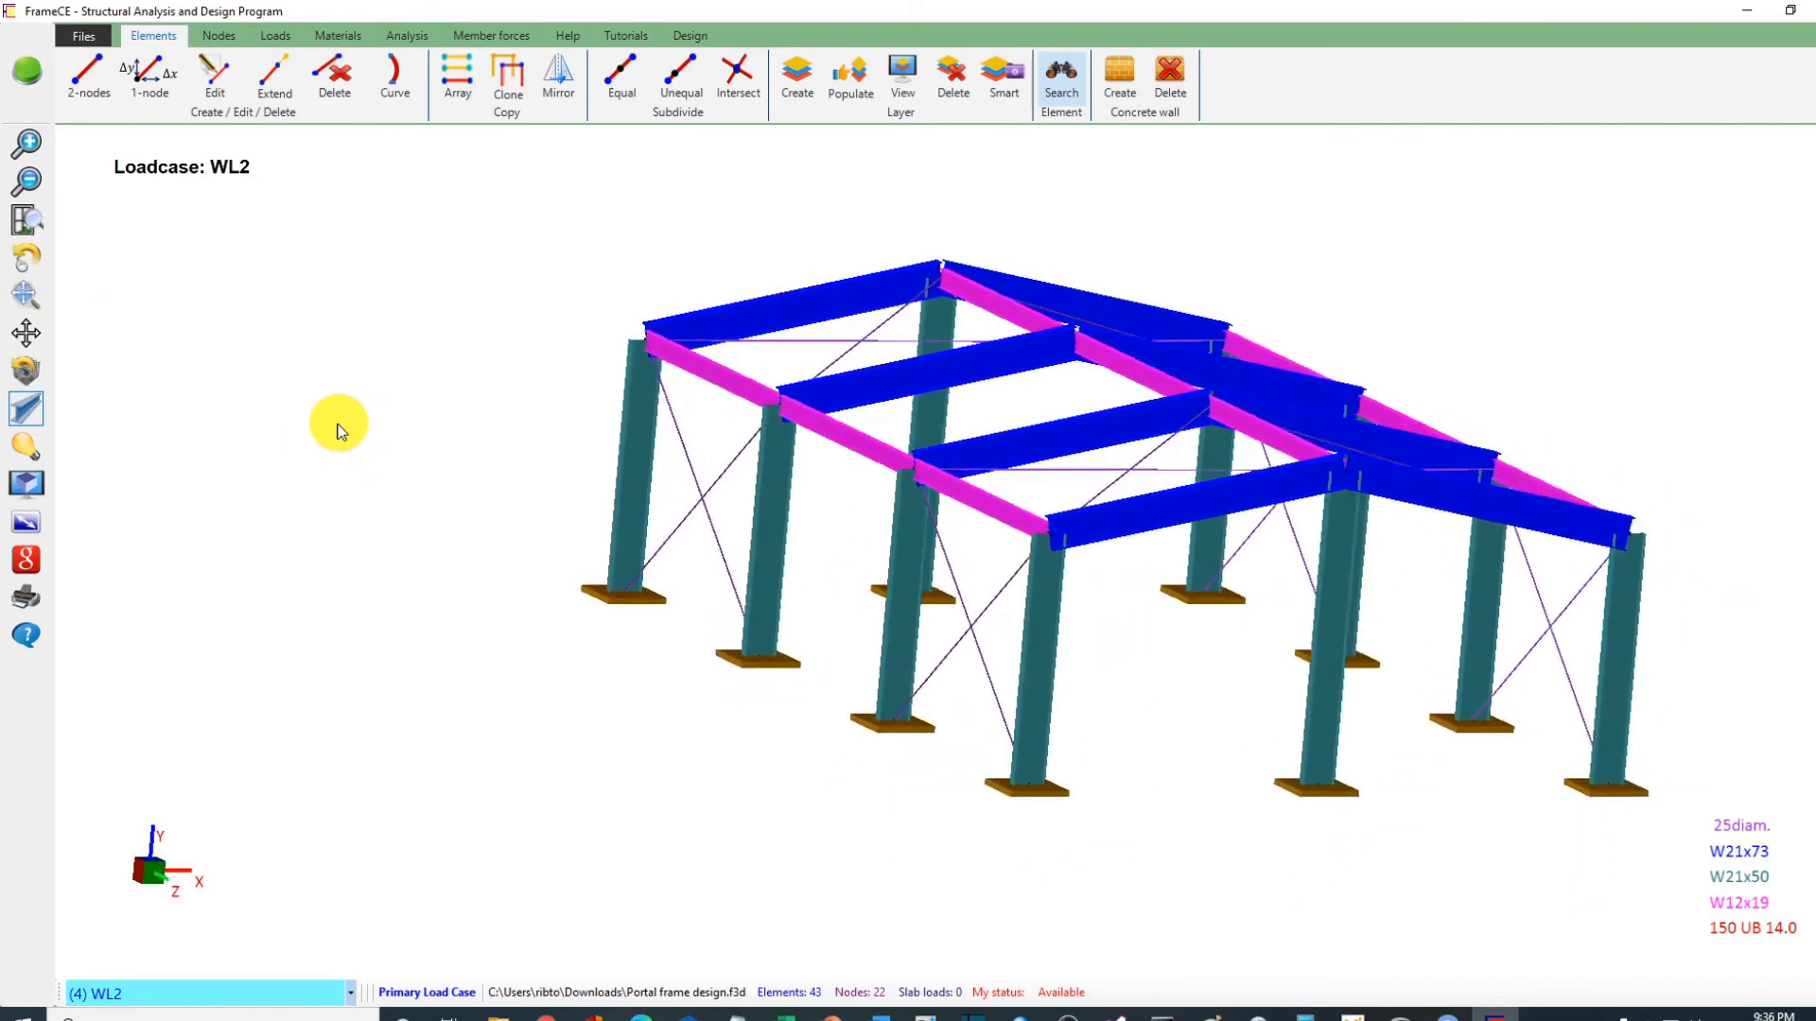
left_click_drag(338, 430, 243, 417)
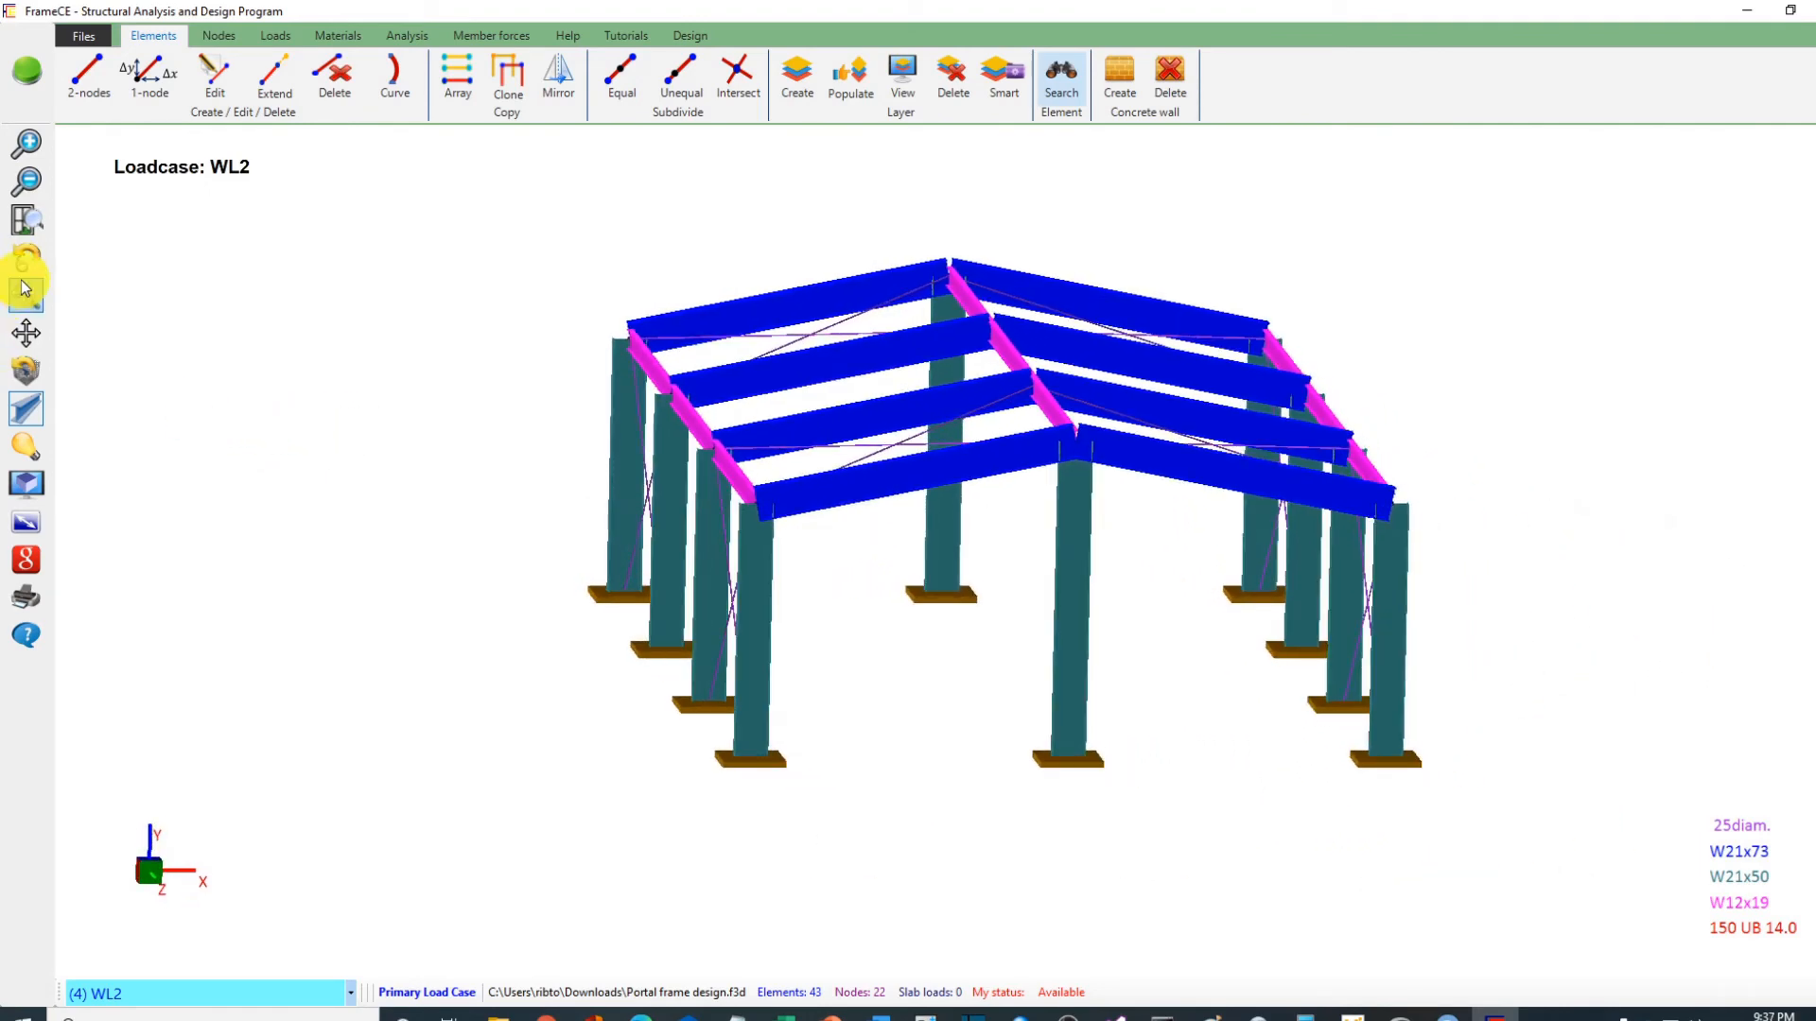
left_click(26, 408)
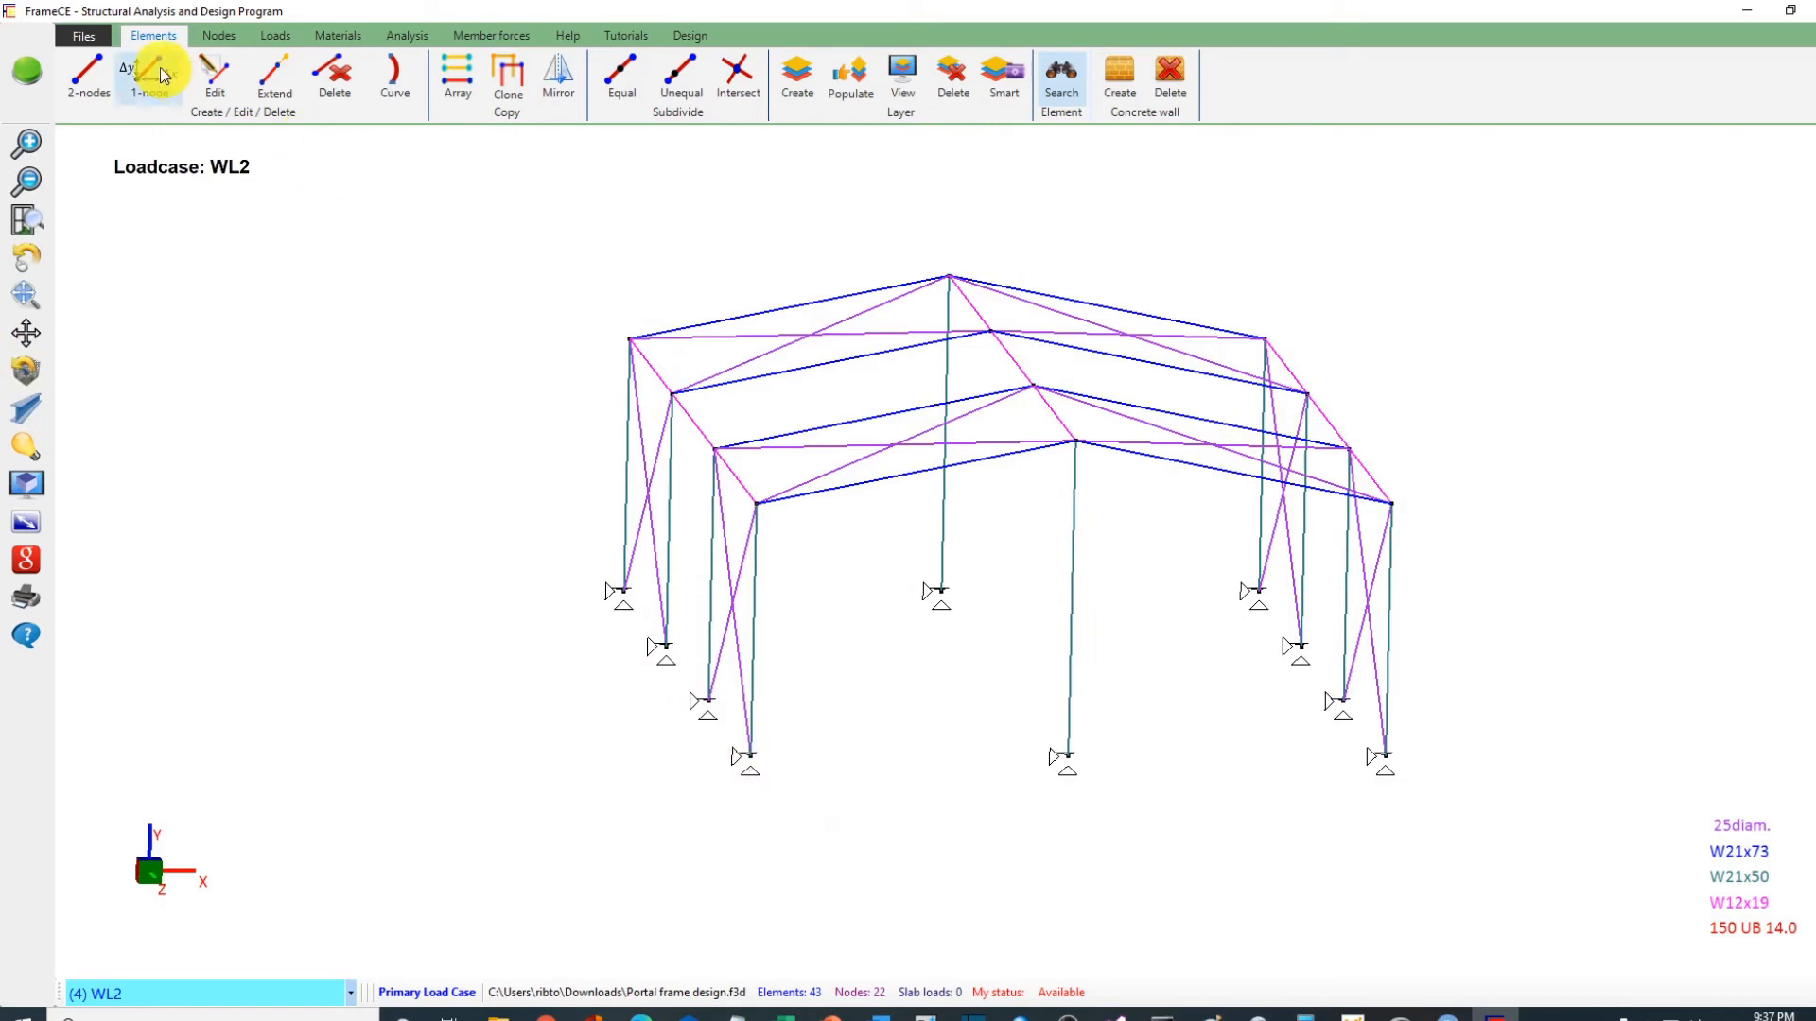
Step: Create 25diam. Tension cross-bracing in both bays of the front frame, joining outer column bases to the apex and eaves nodes to the middle column base
left_click(89, 81)
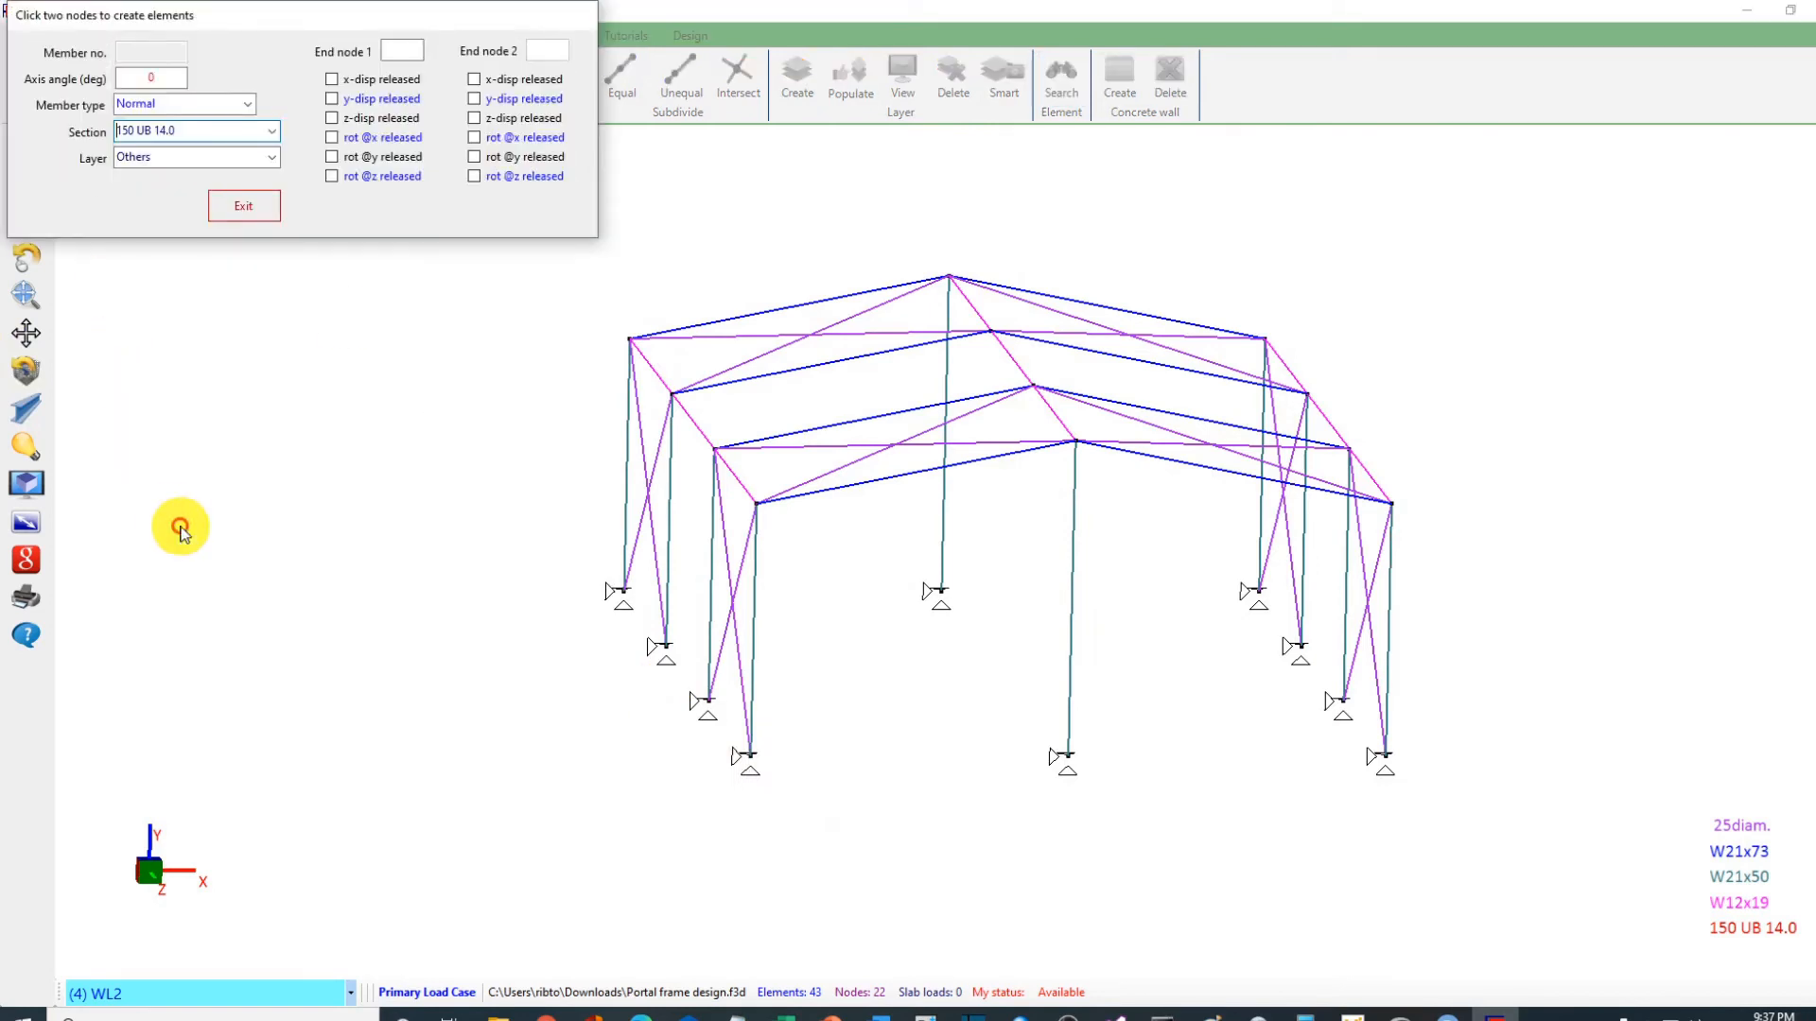
left_click(249, 103)
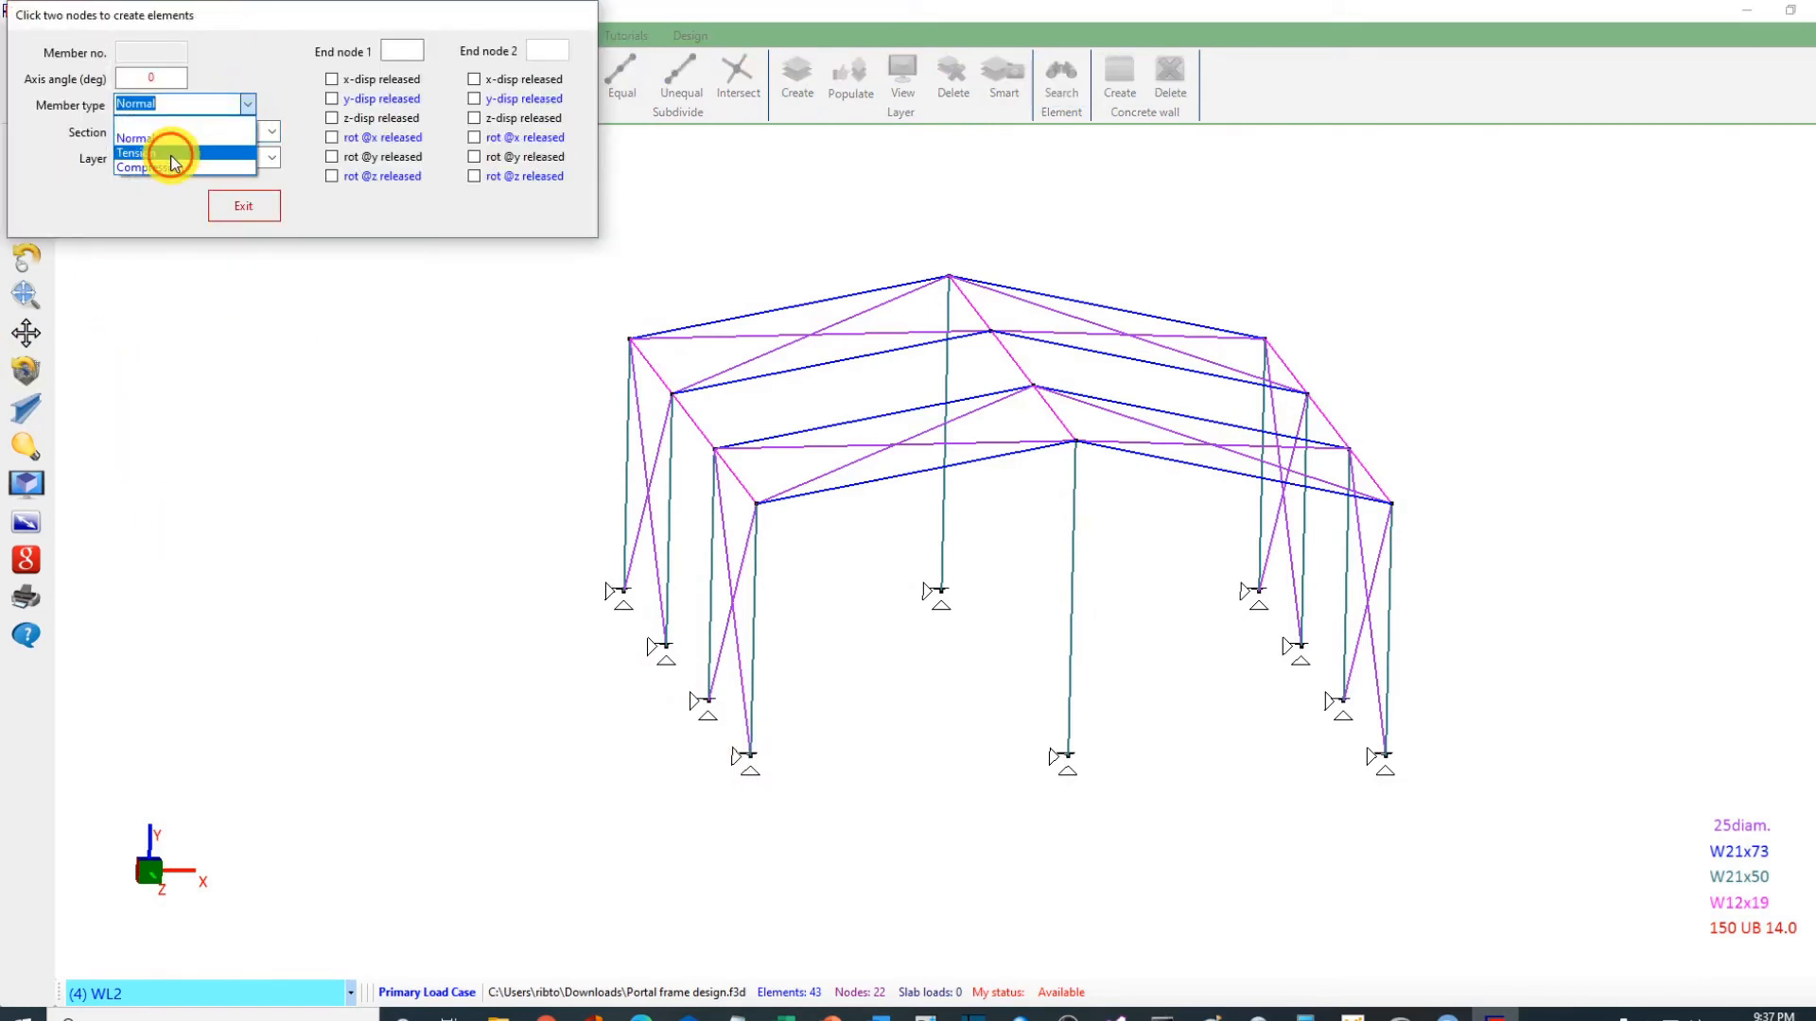
left_click(172, 154)
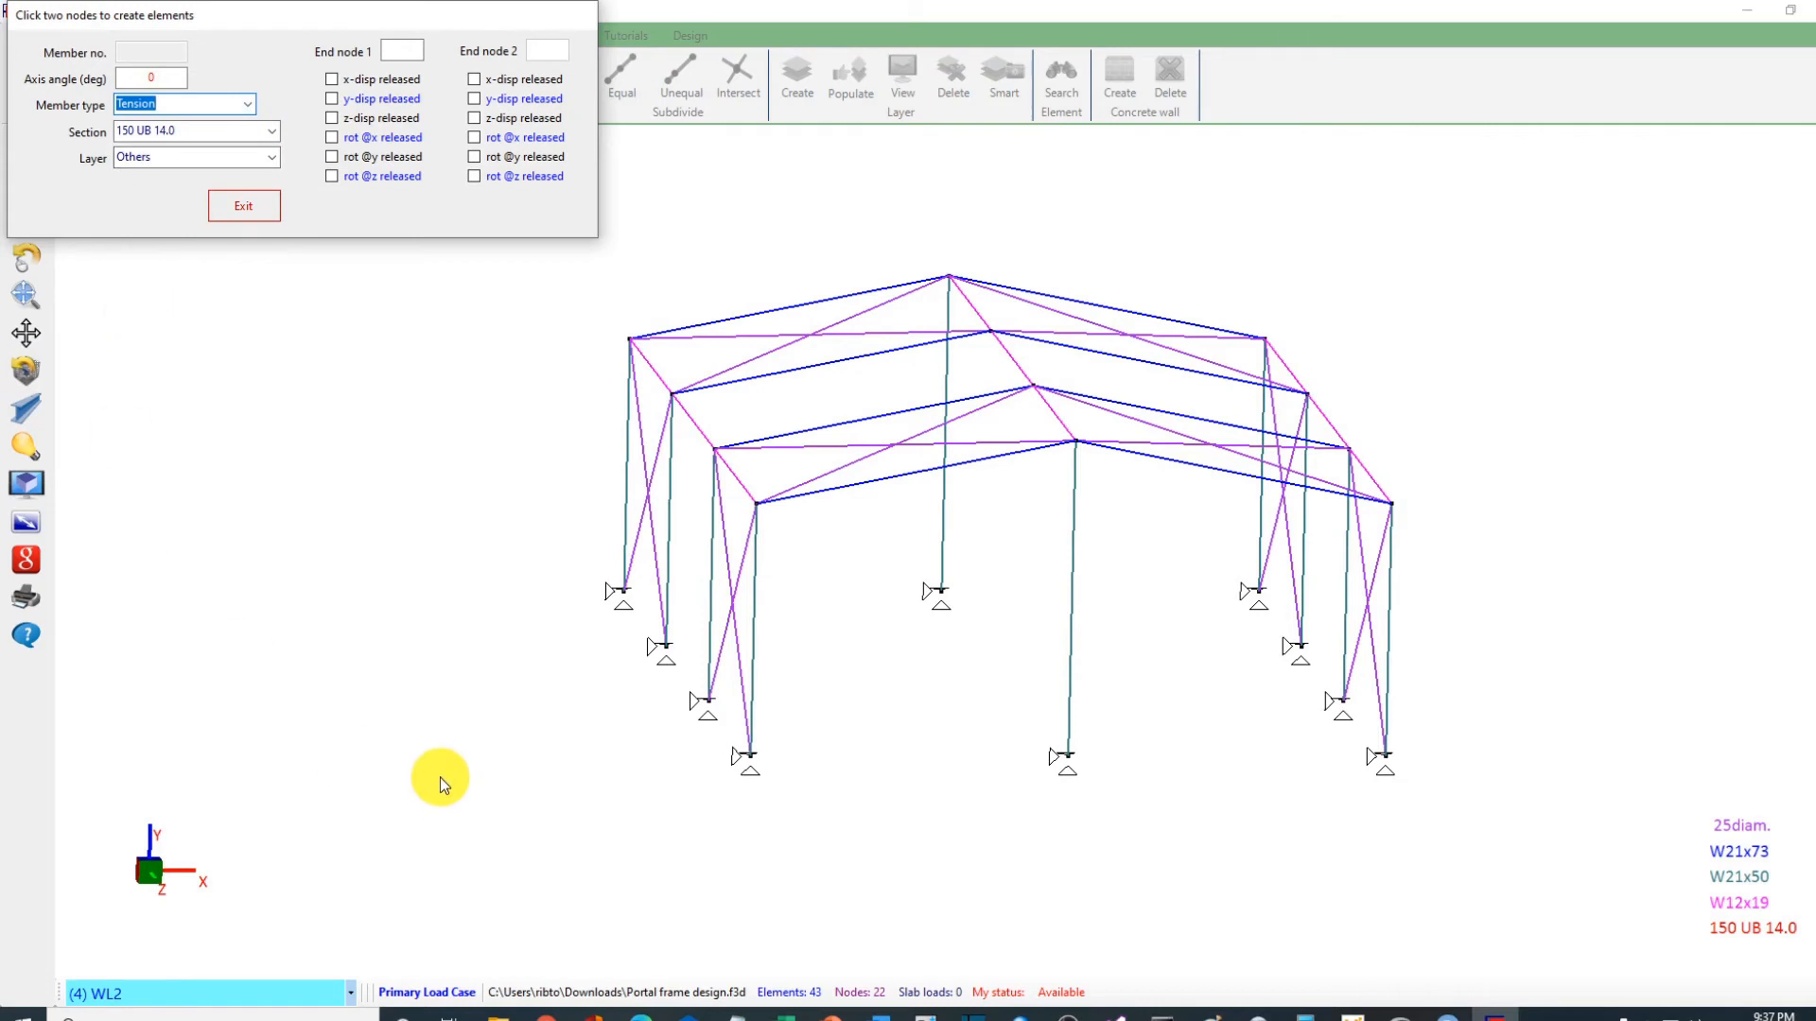
left_click(271, 130)
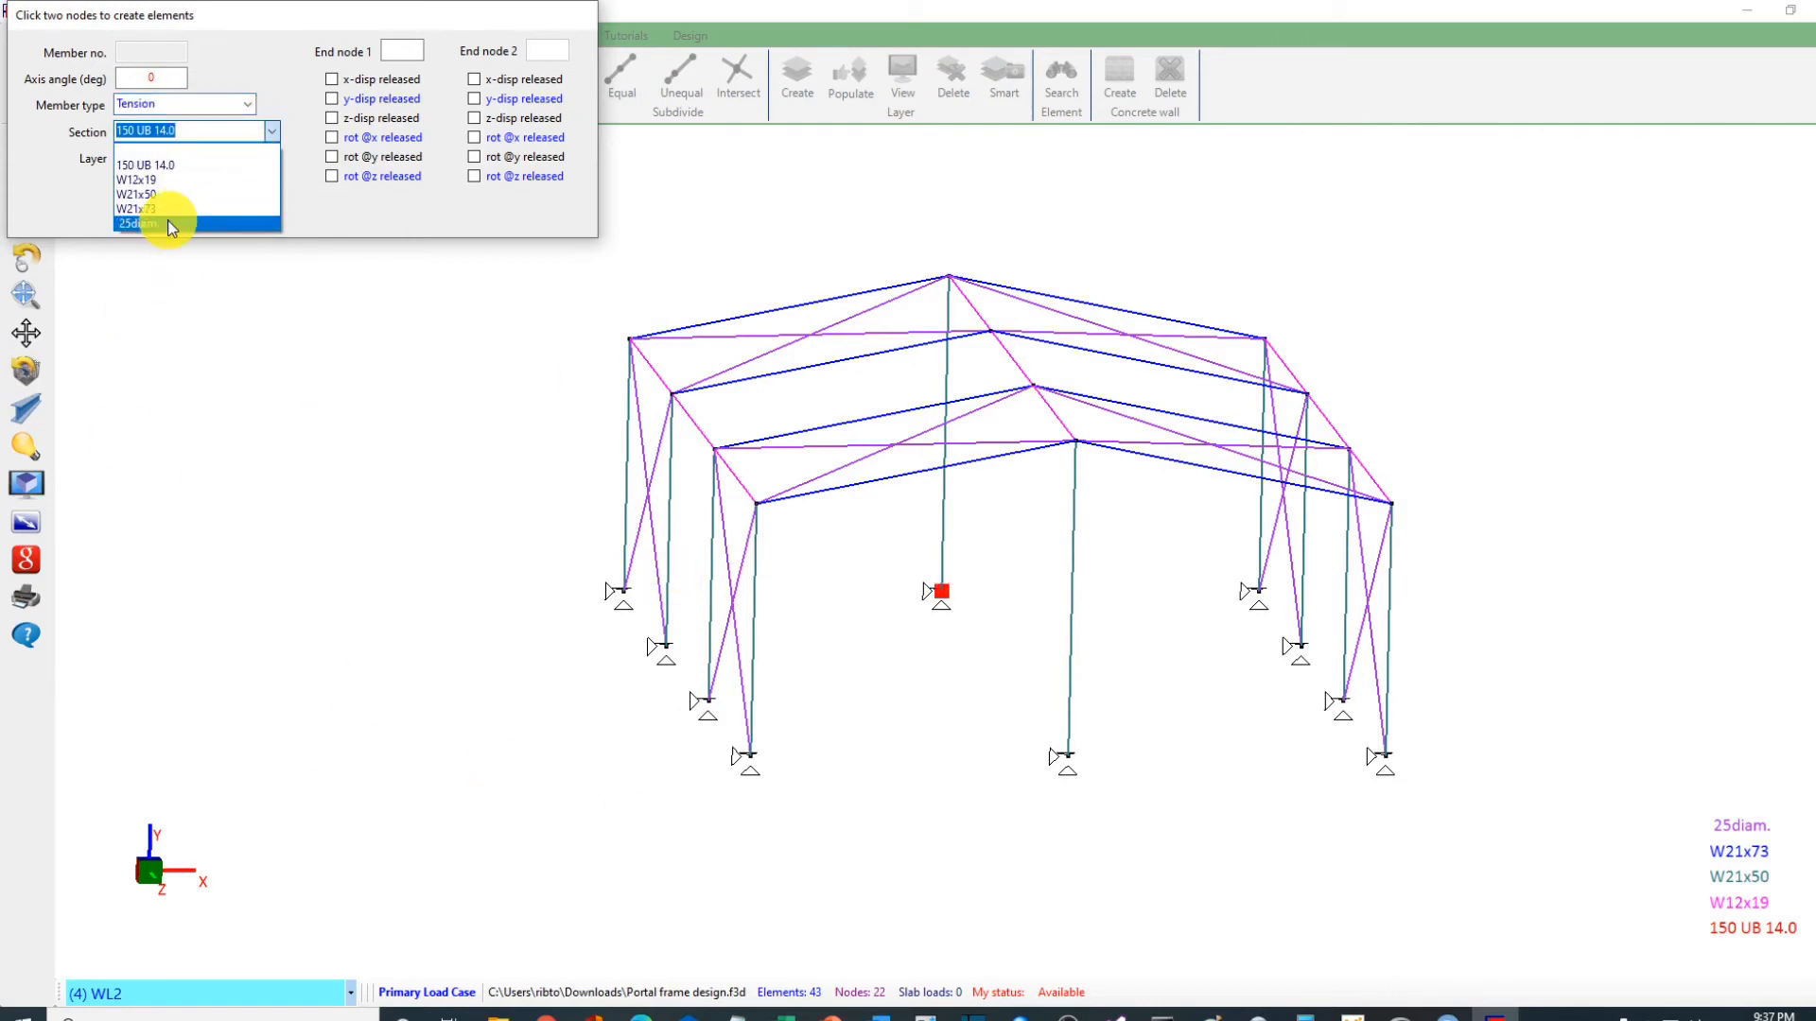
left_click(171, 224)
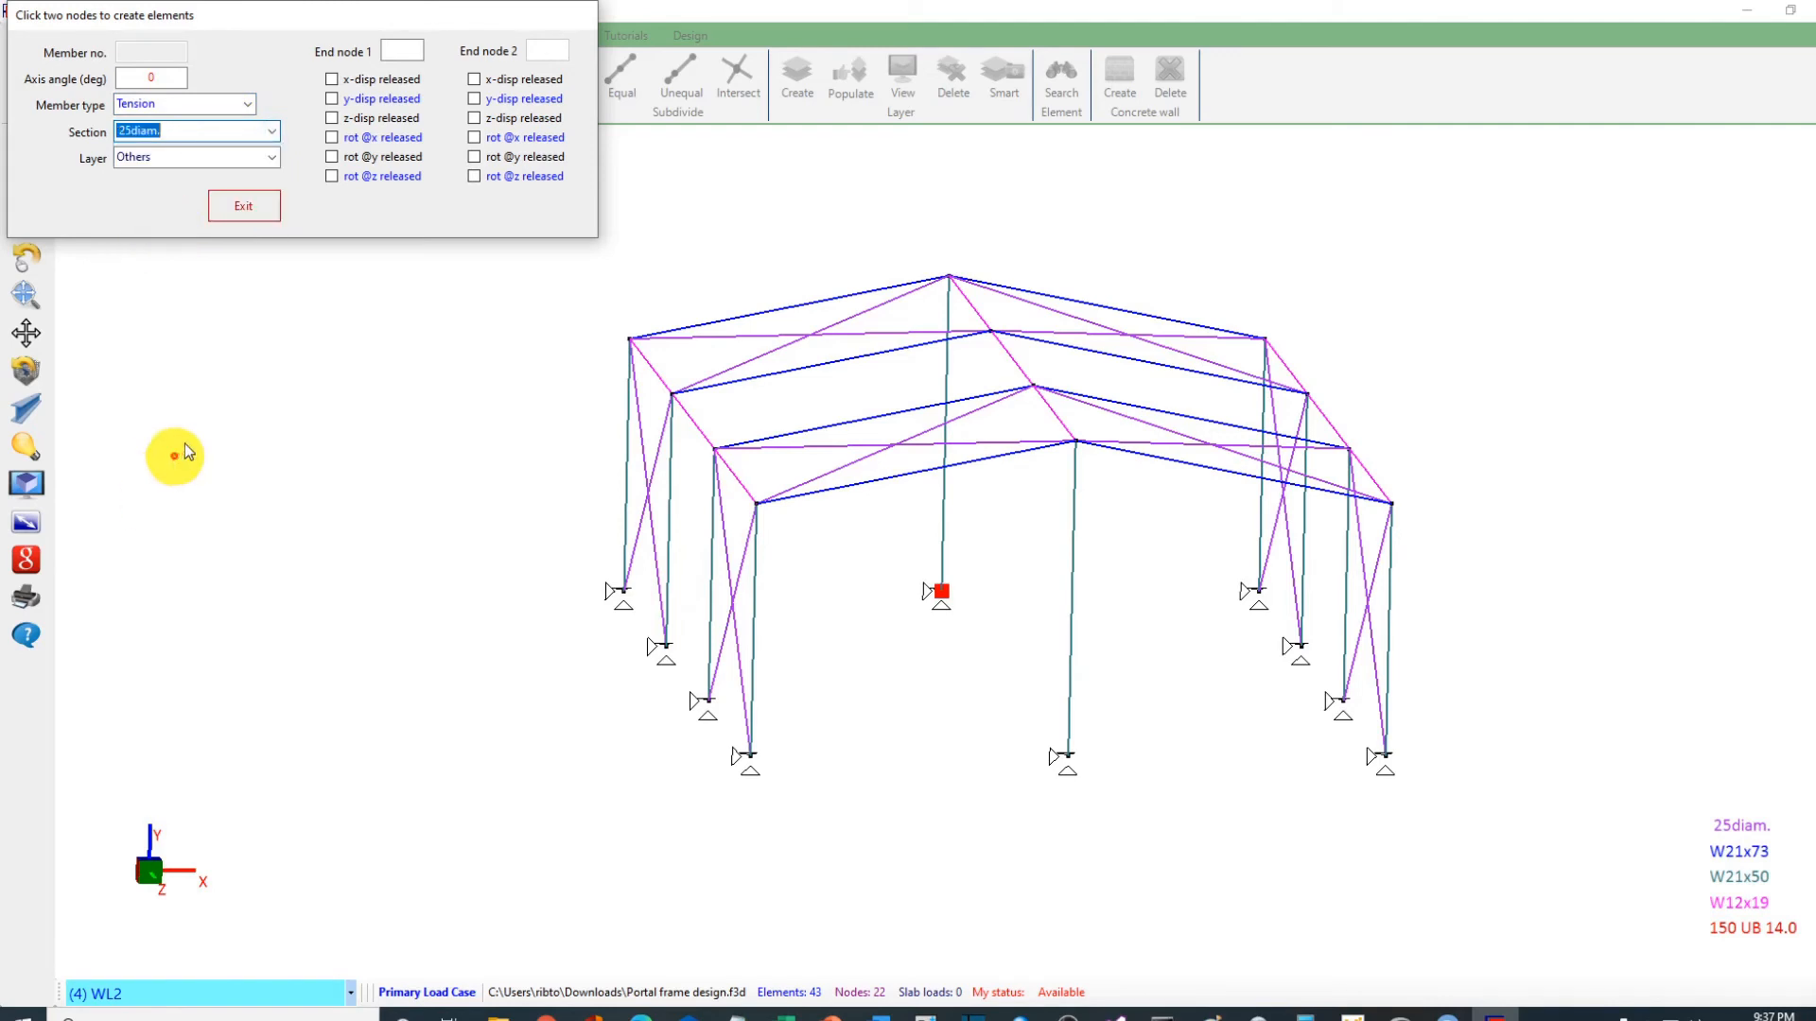
left_click(753, 755)
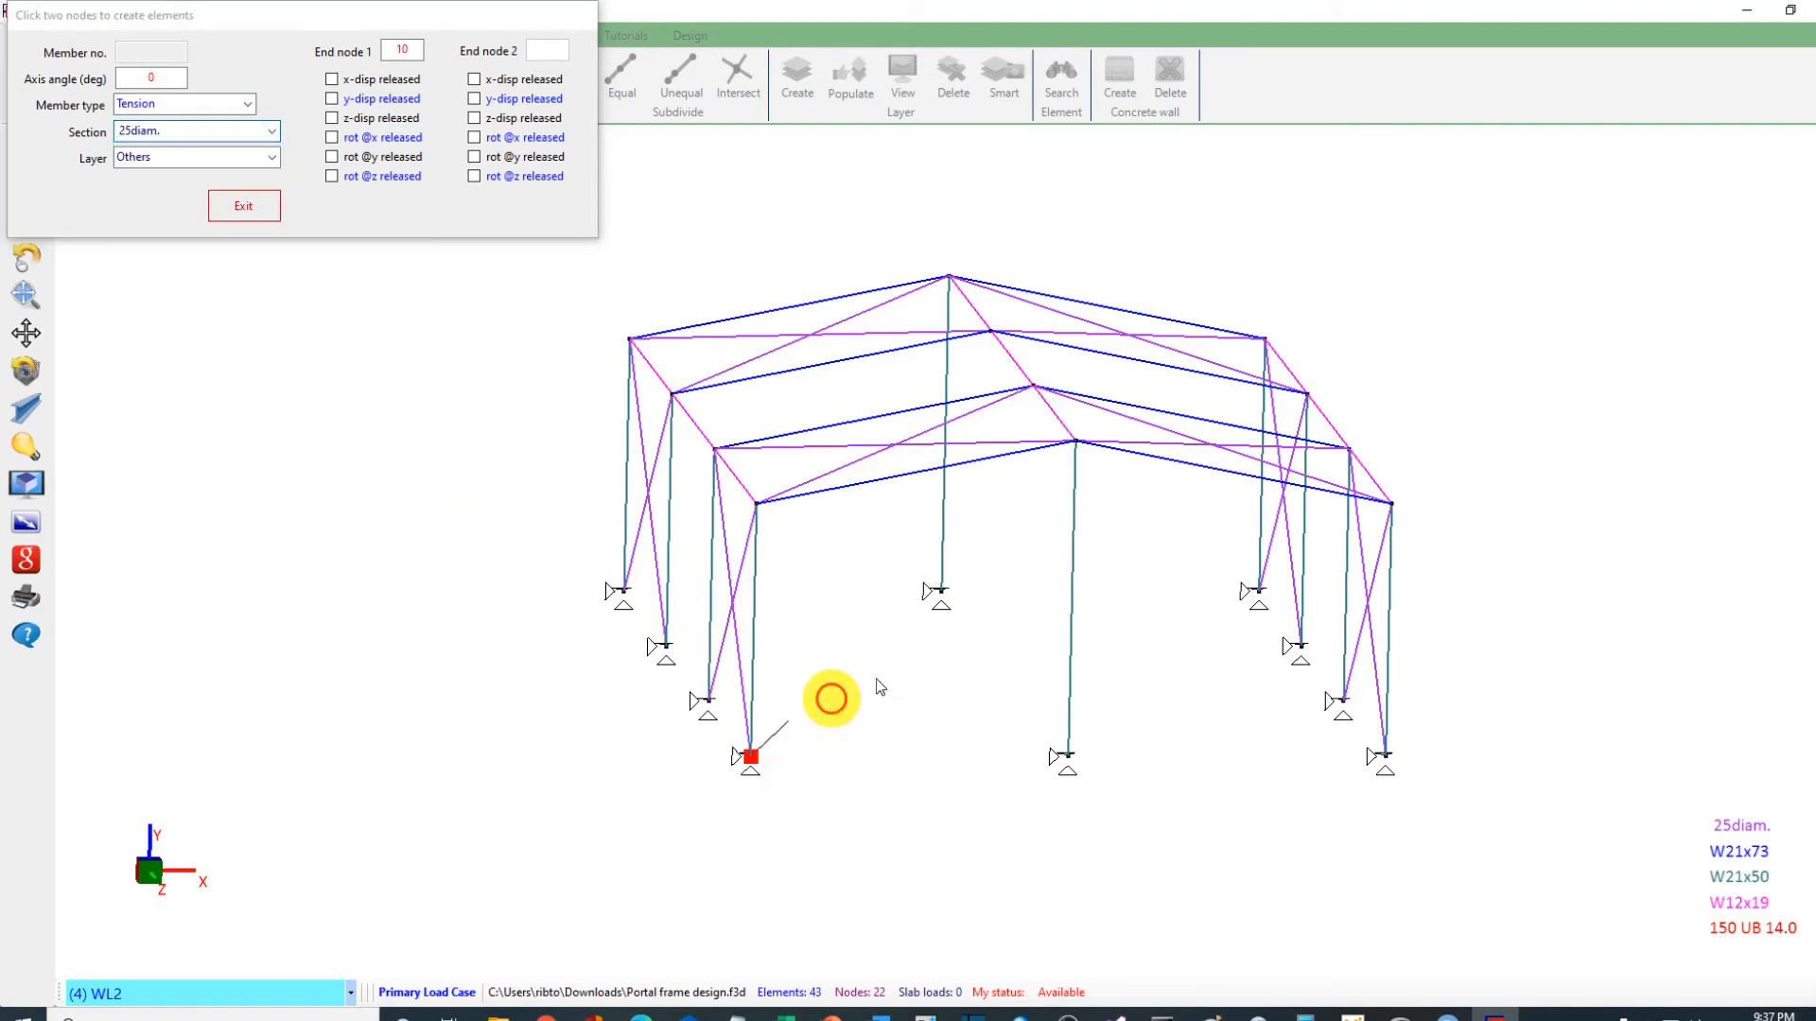
left_click(1076, 442)
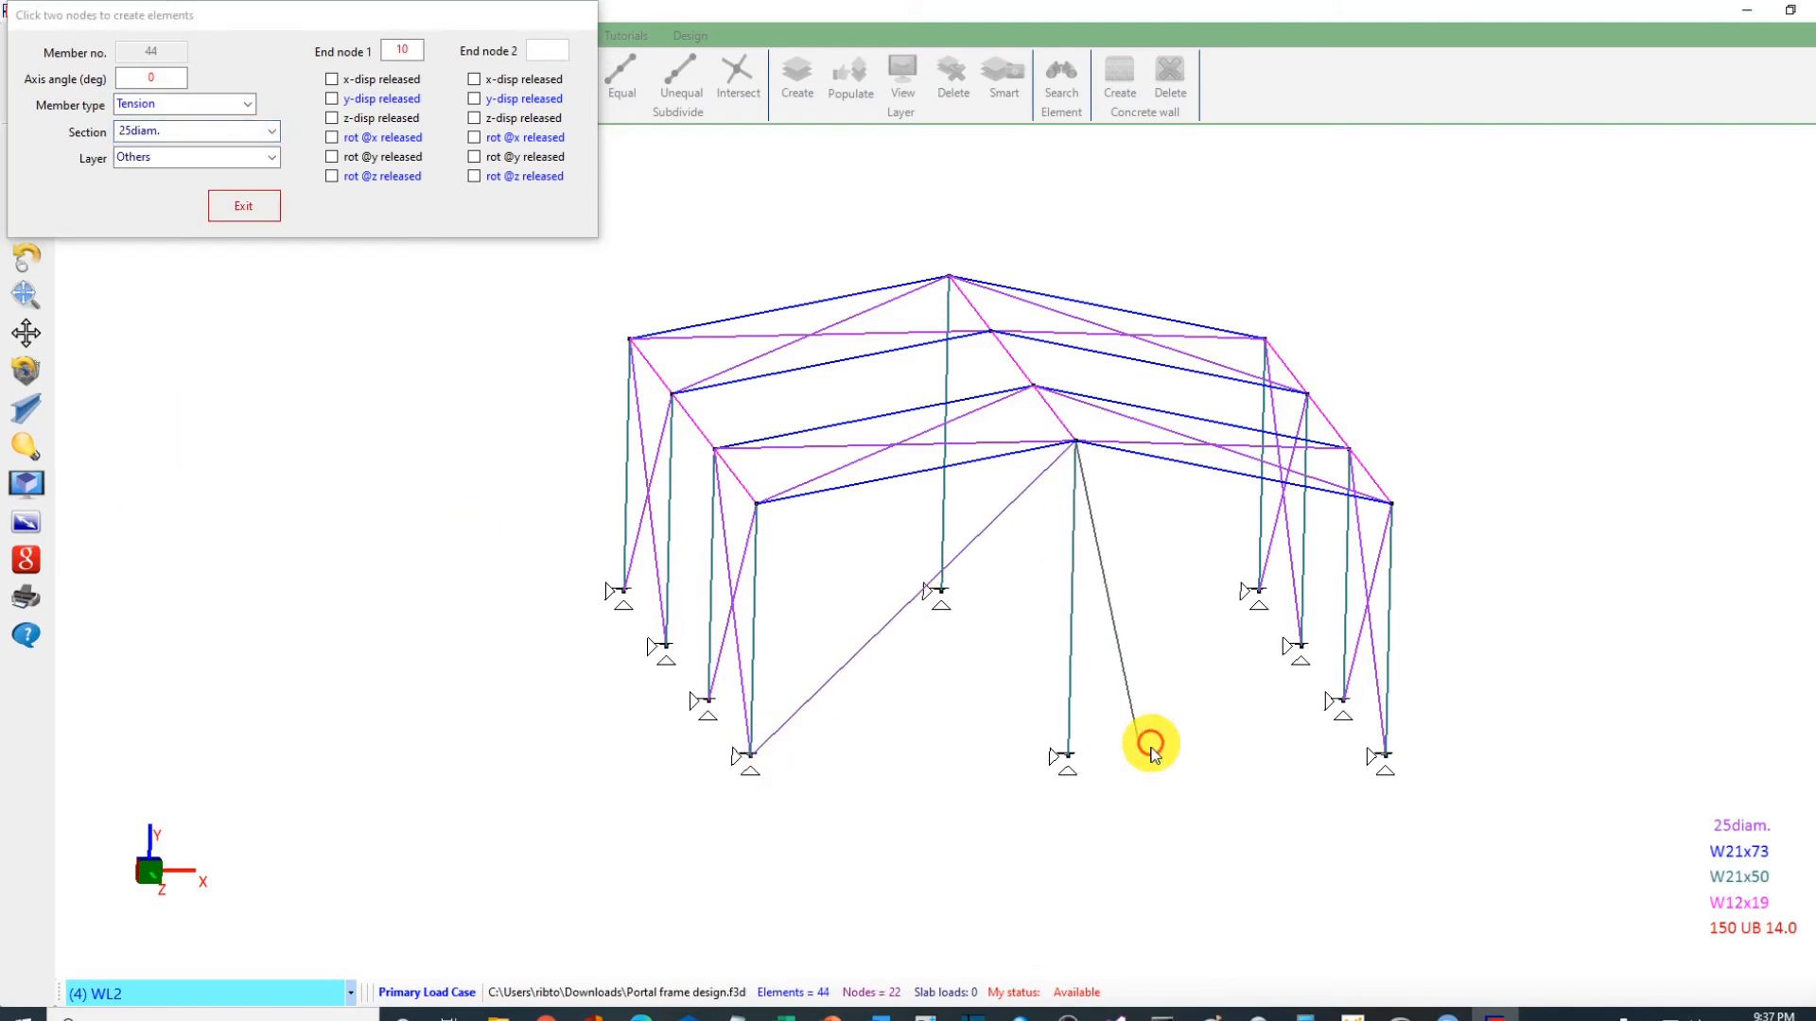
left_click(1384, 757)
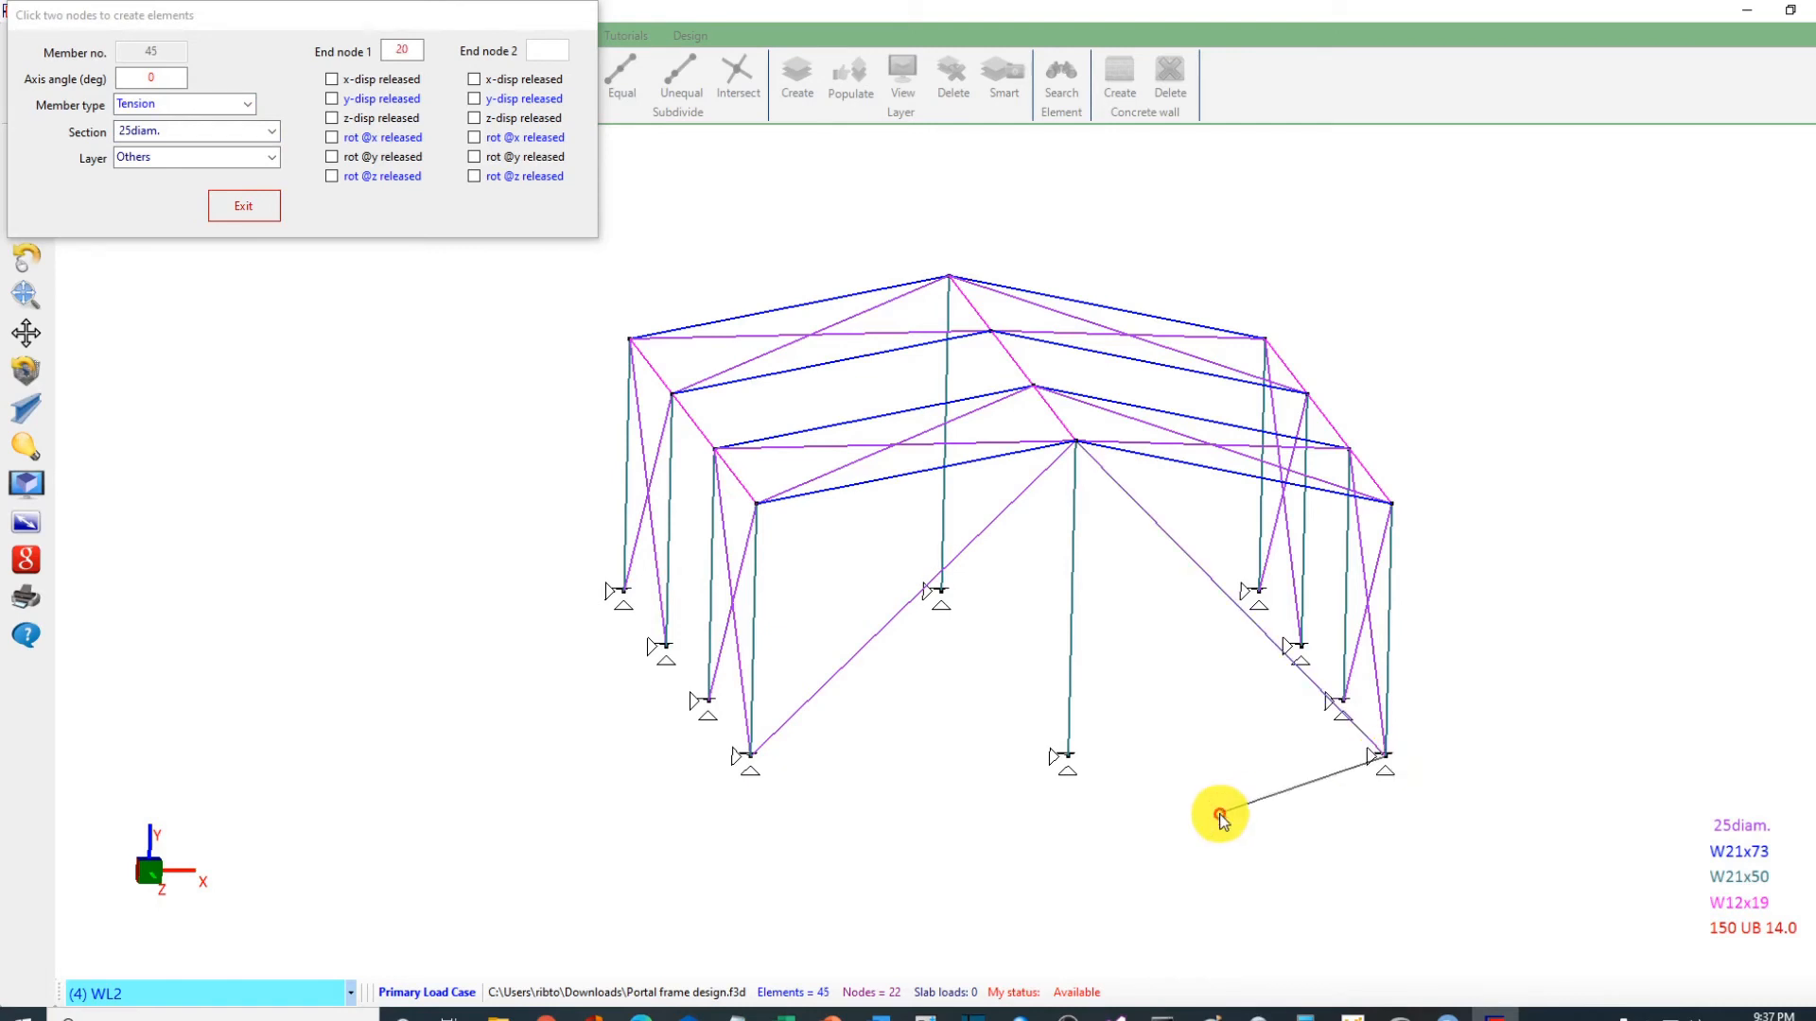
left_click(758, 507)
left_click(1067, 757)
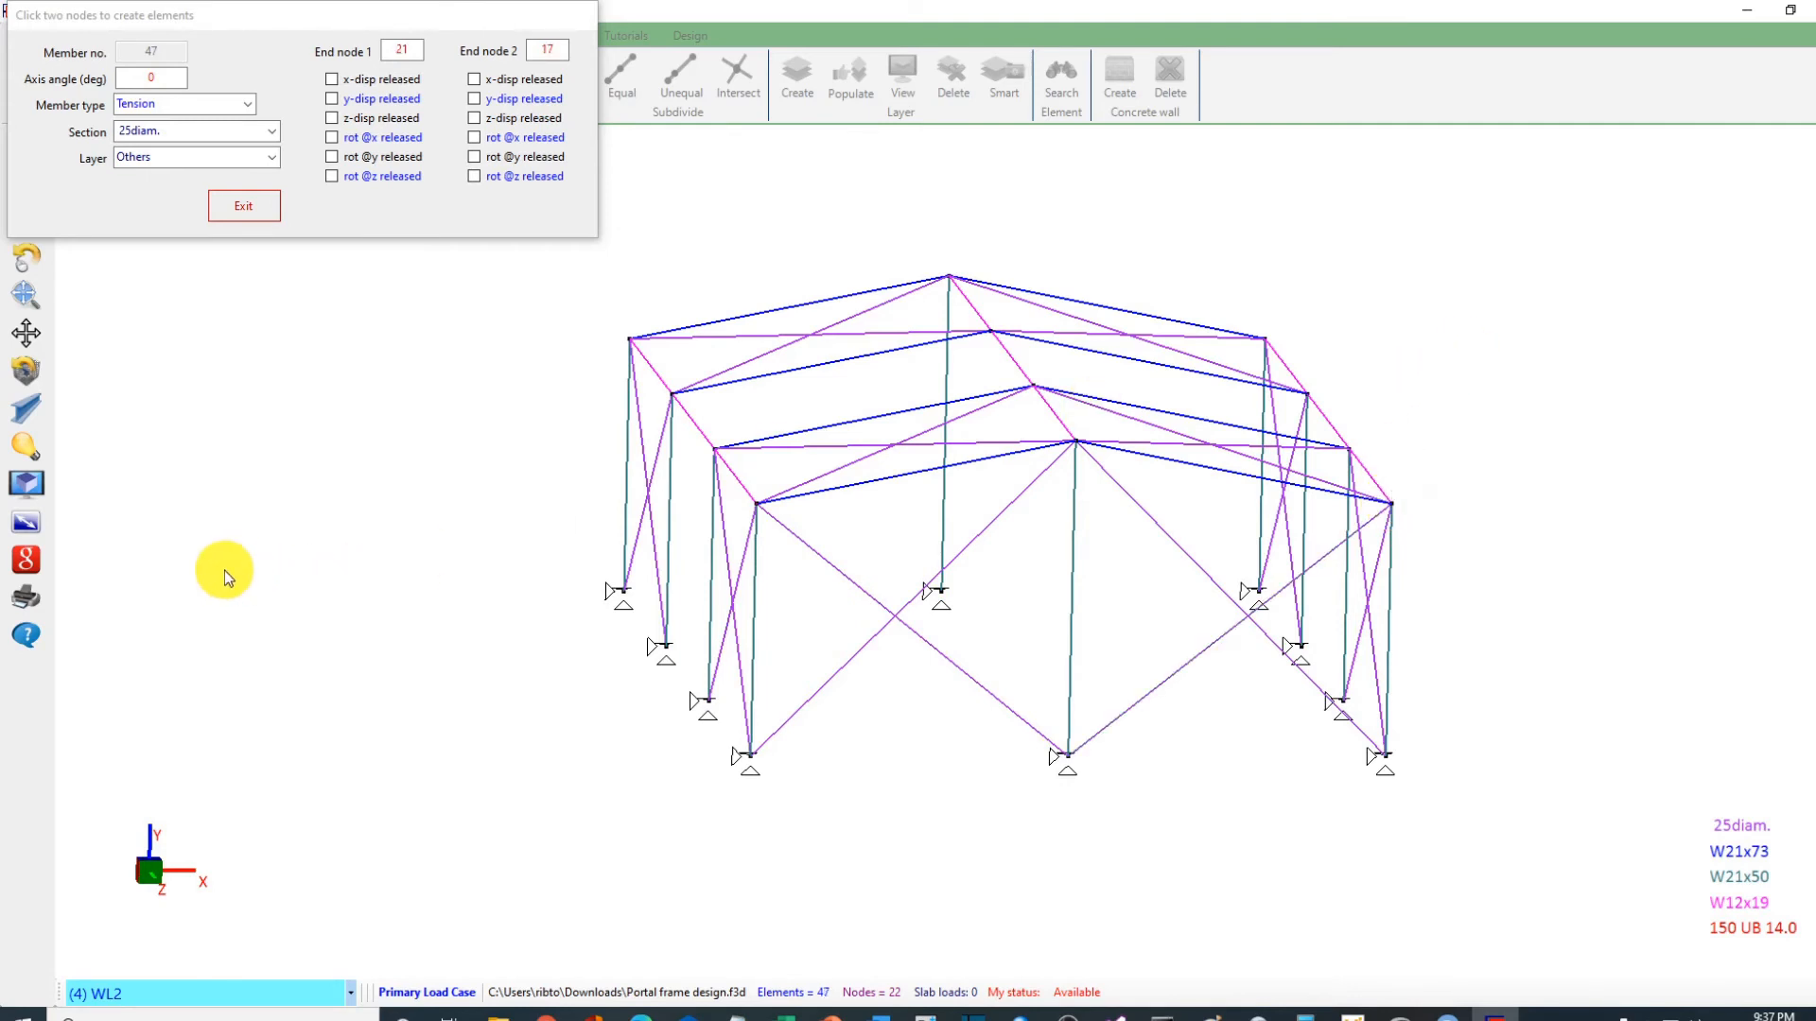
Step: Create 25diam. Tension cross-bracing in both bays of the rear frame, joining outer column bases to the apex and eaves nodes to the middle column base
left_click(26, 294)
left_click(379, 579)
left_click_drag(381, 584, 373, 600)
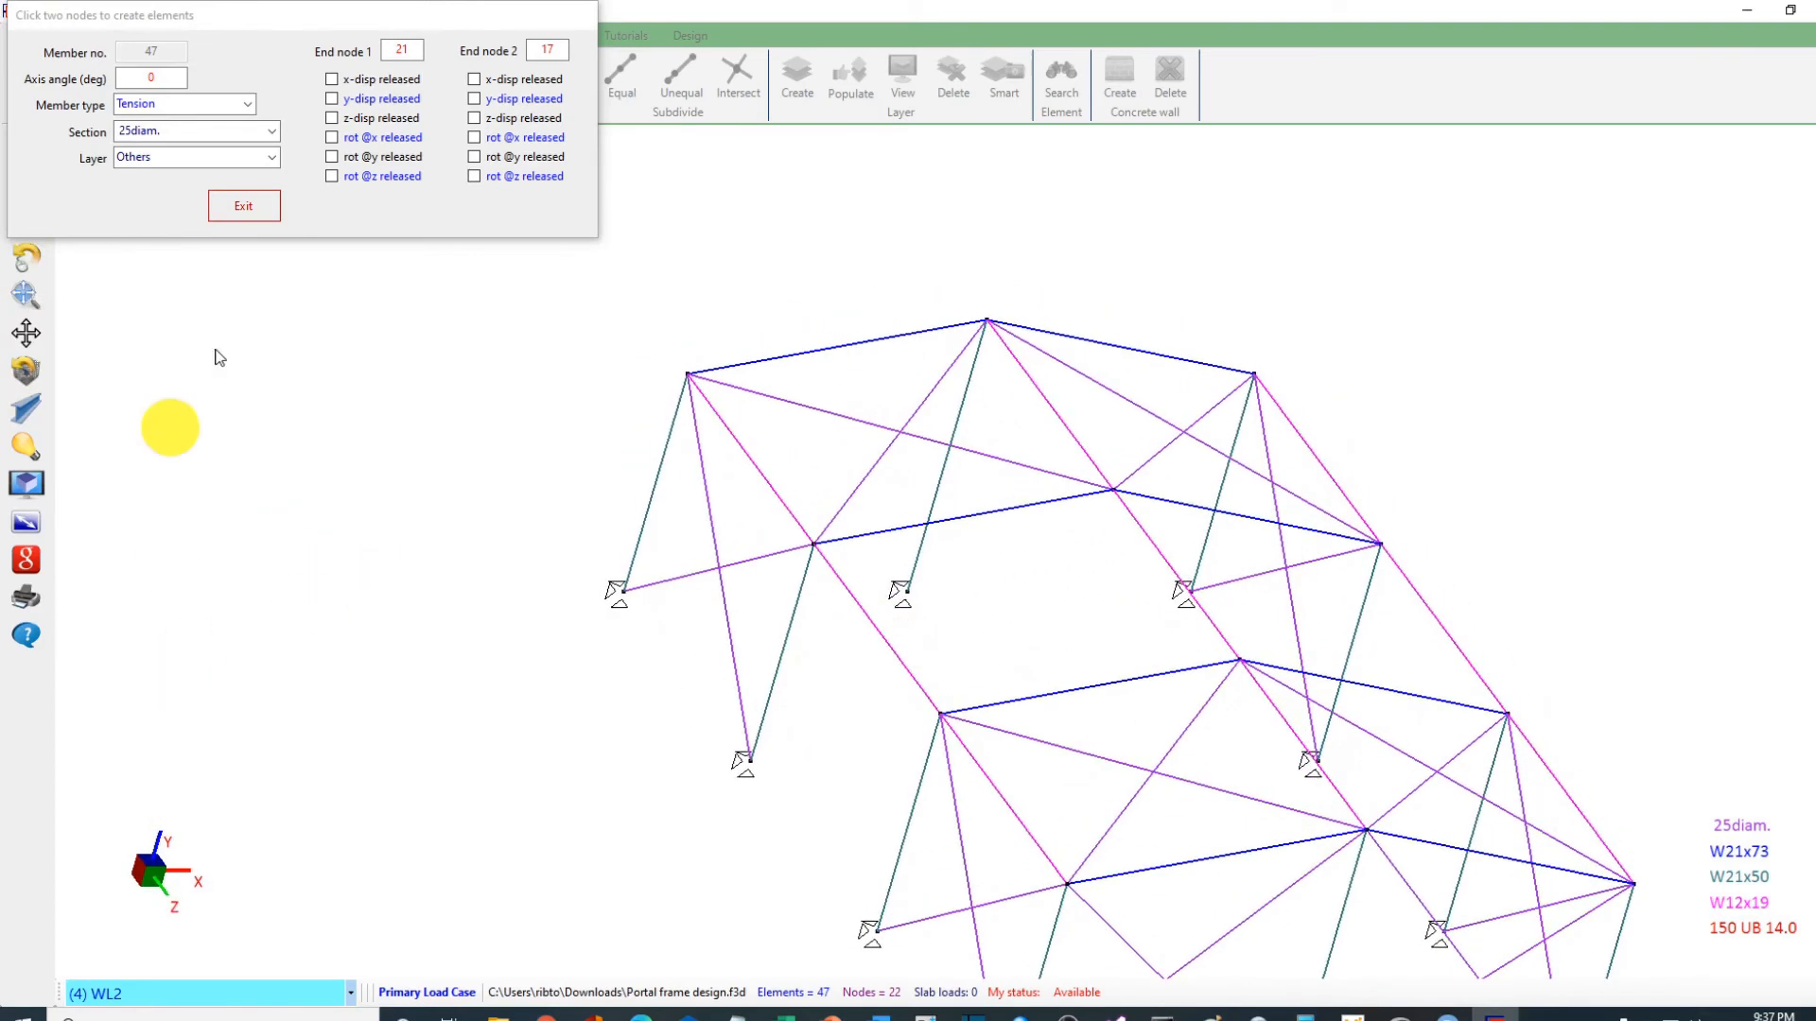
left_click(622, 594)
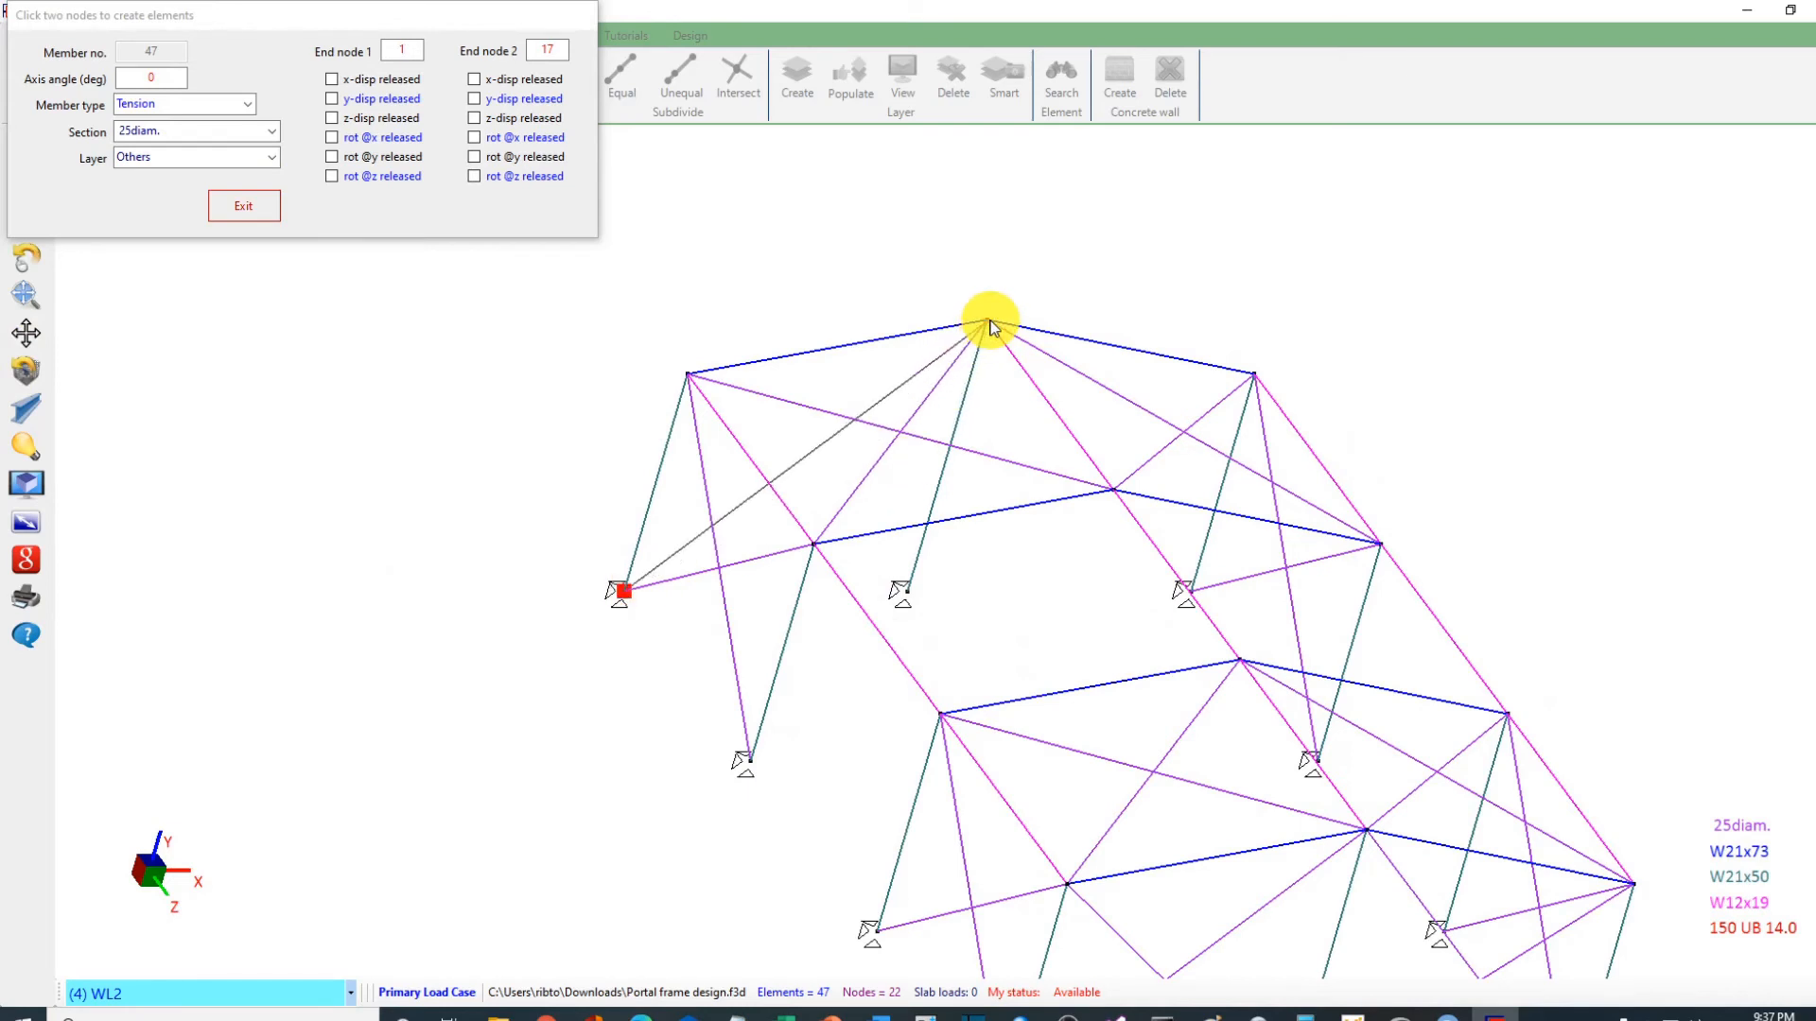
left_click(990, 326)
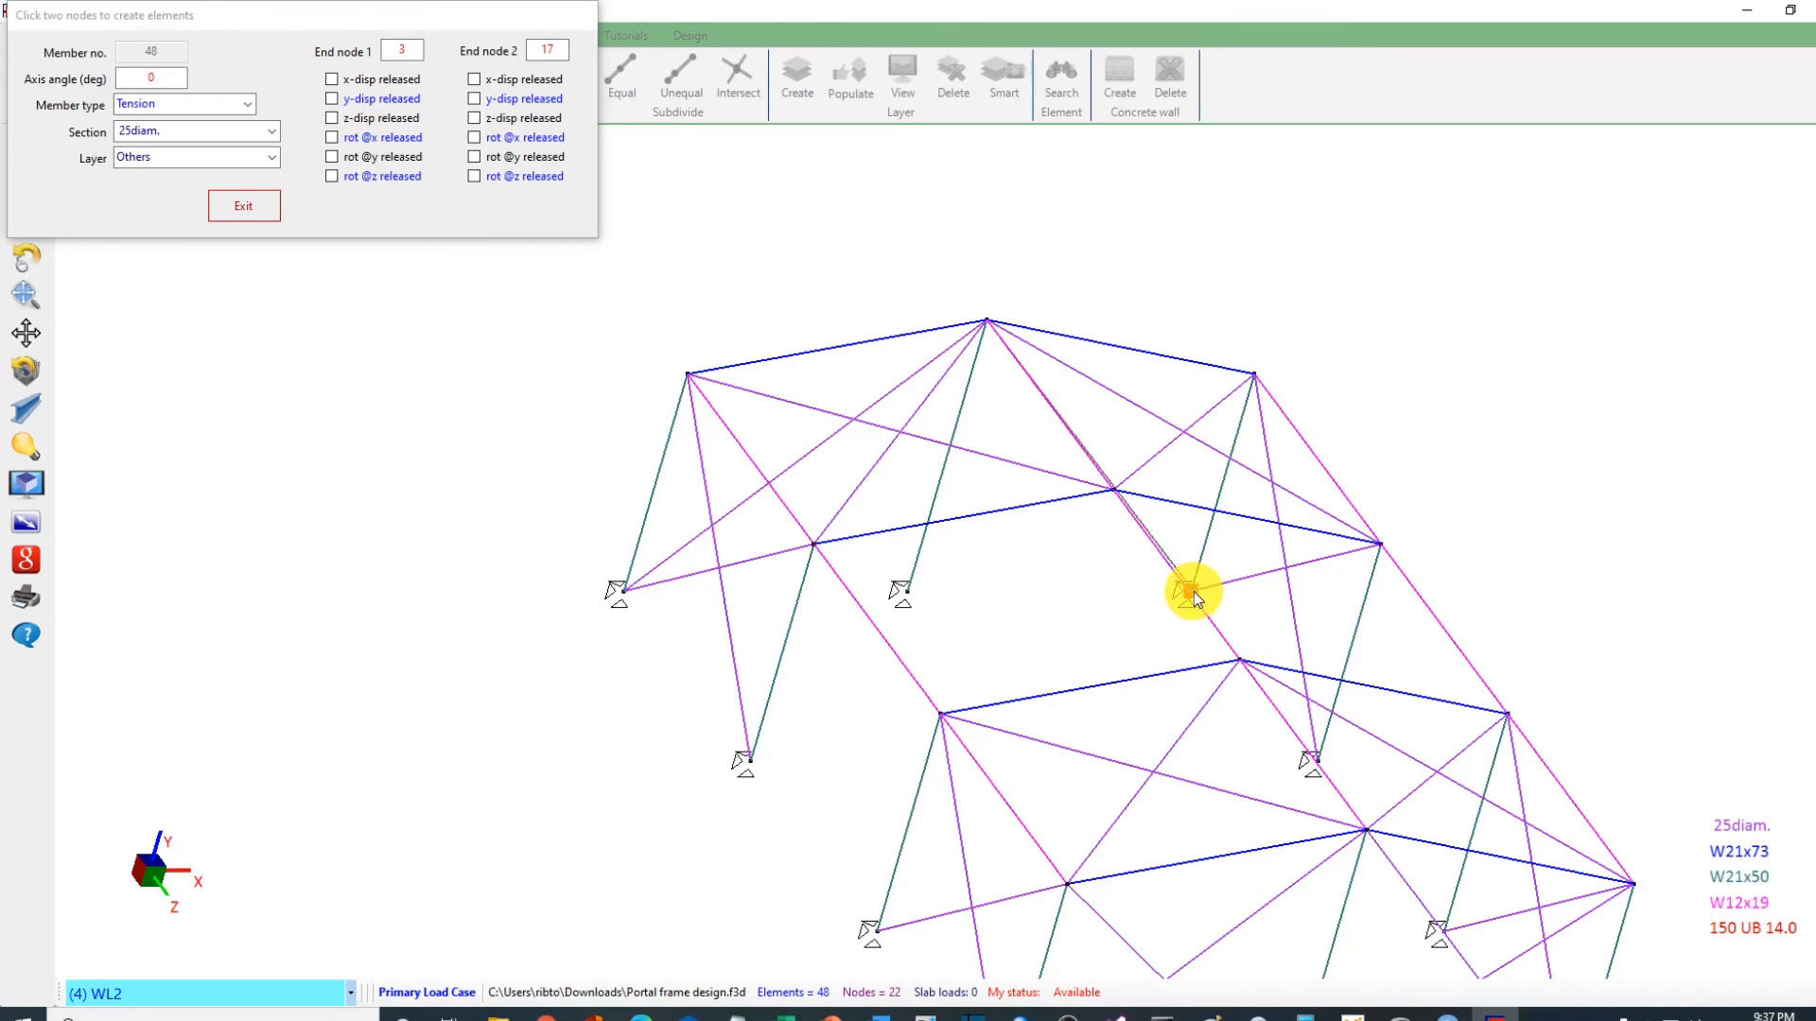
left_click(1191, 592)
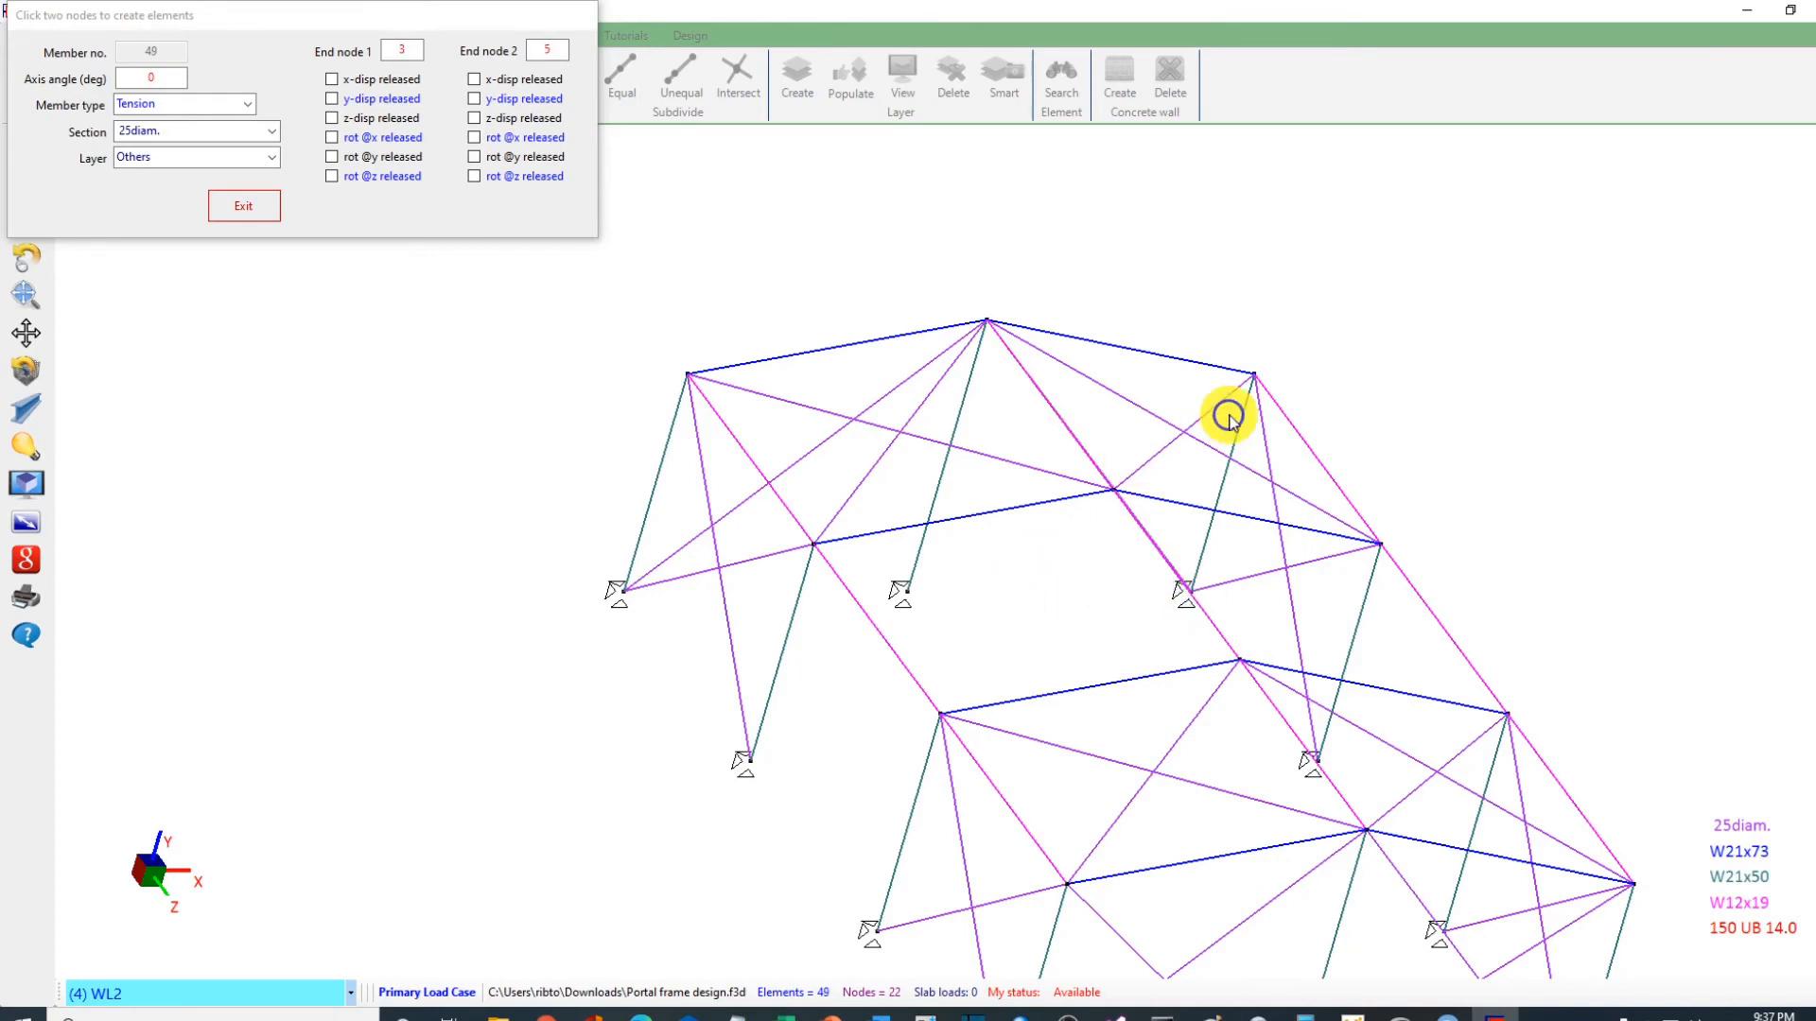
left_click(1253, 374)
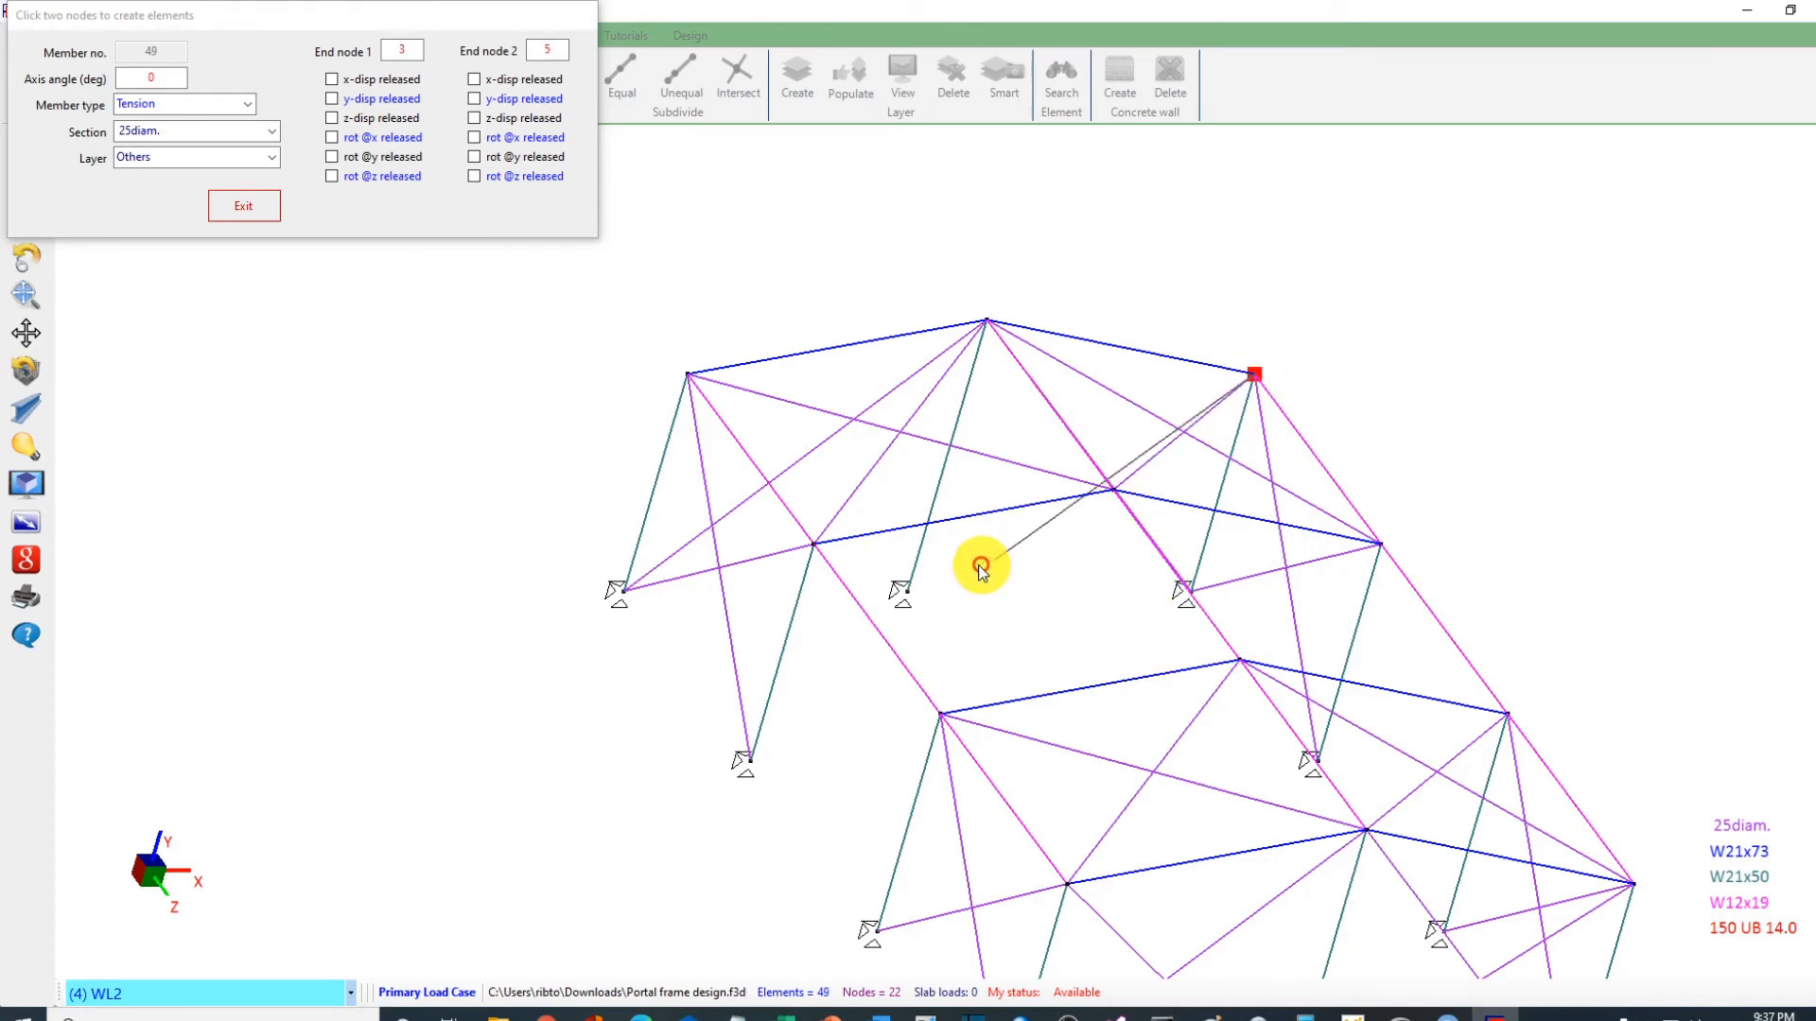
left_click(905, 591)
left_click(689, 375)
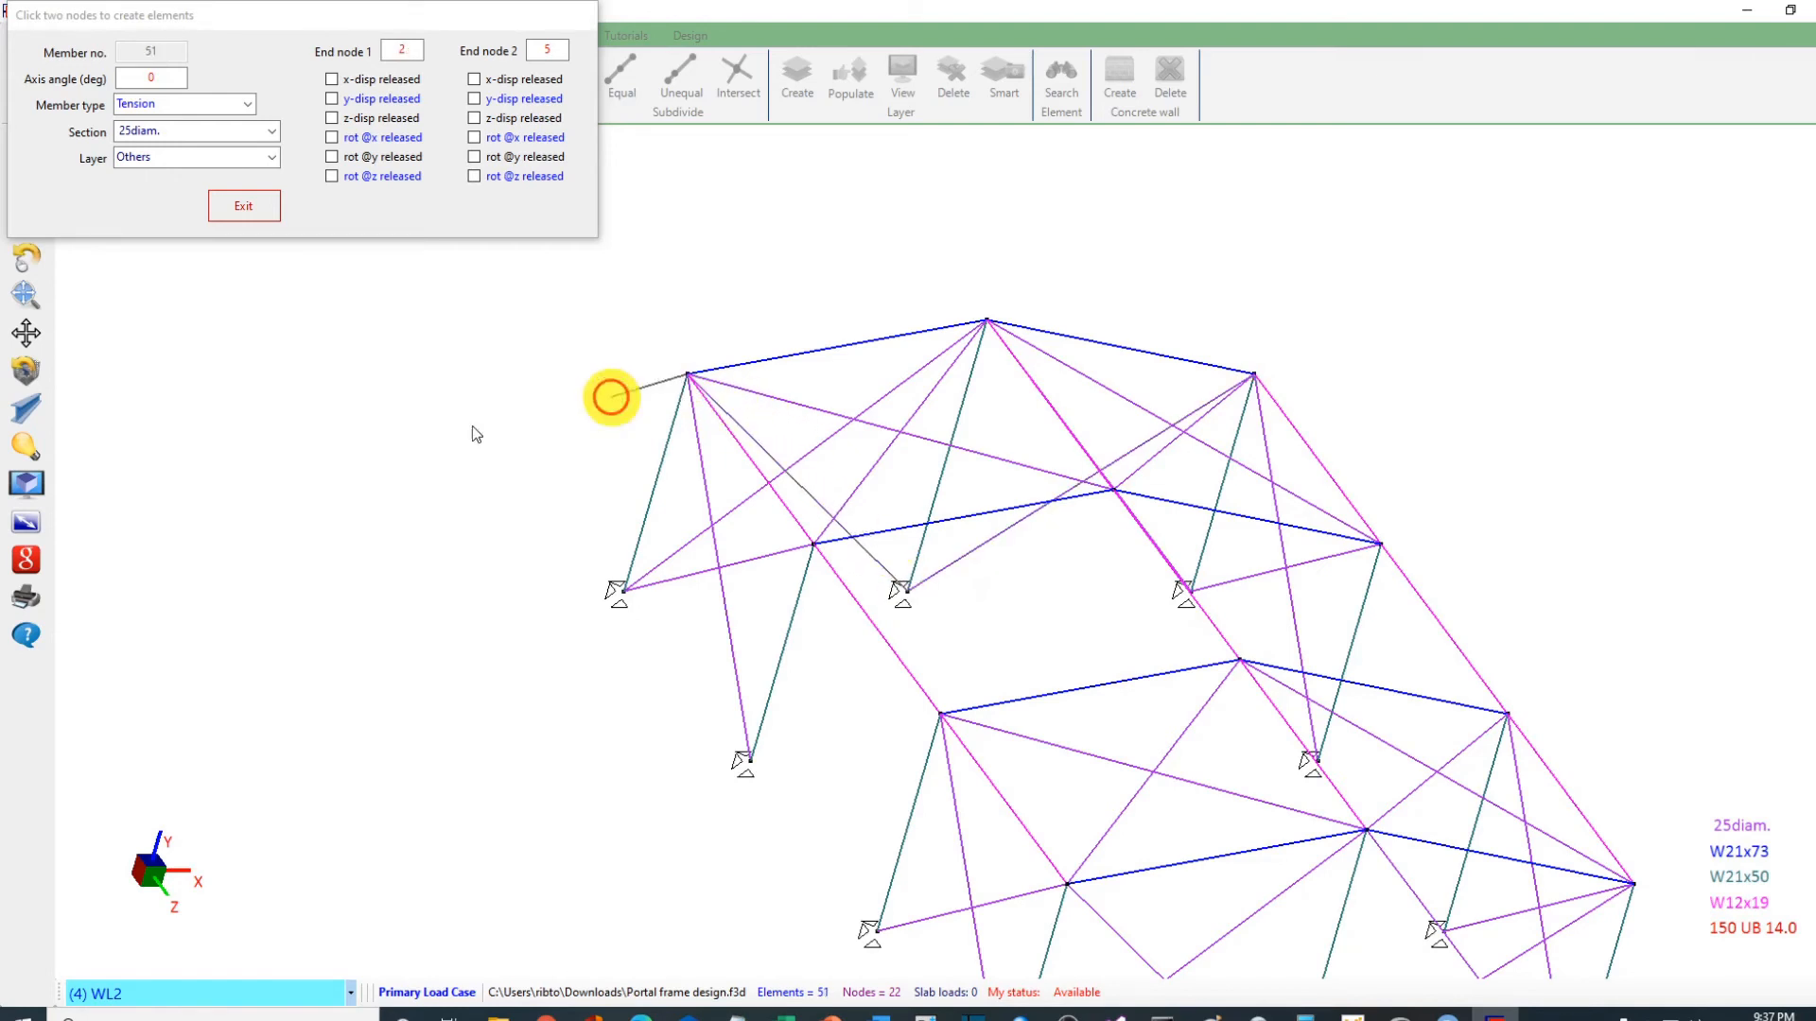
right_click(335, 433)
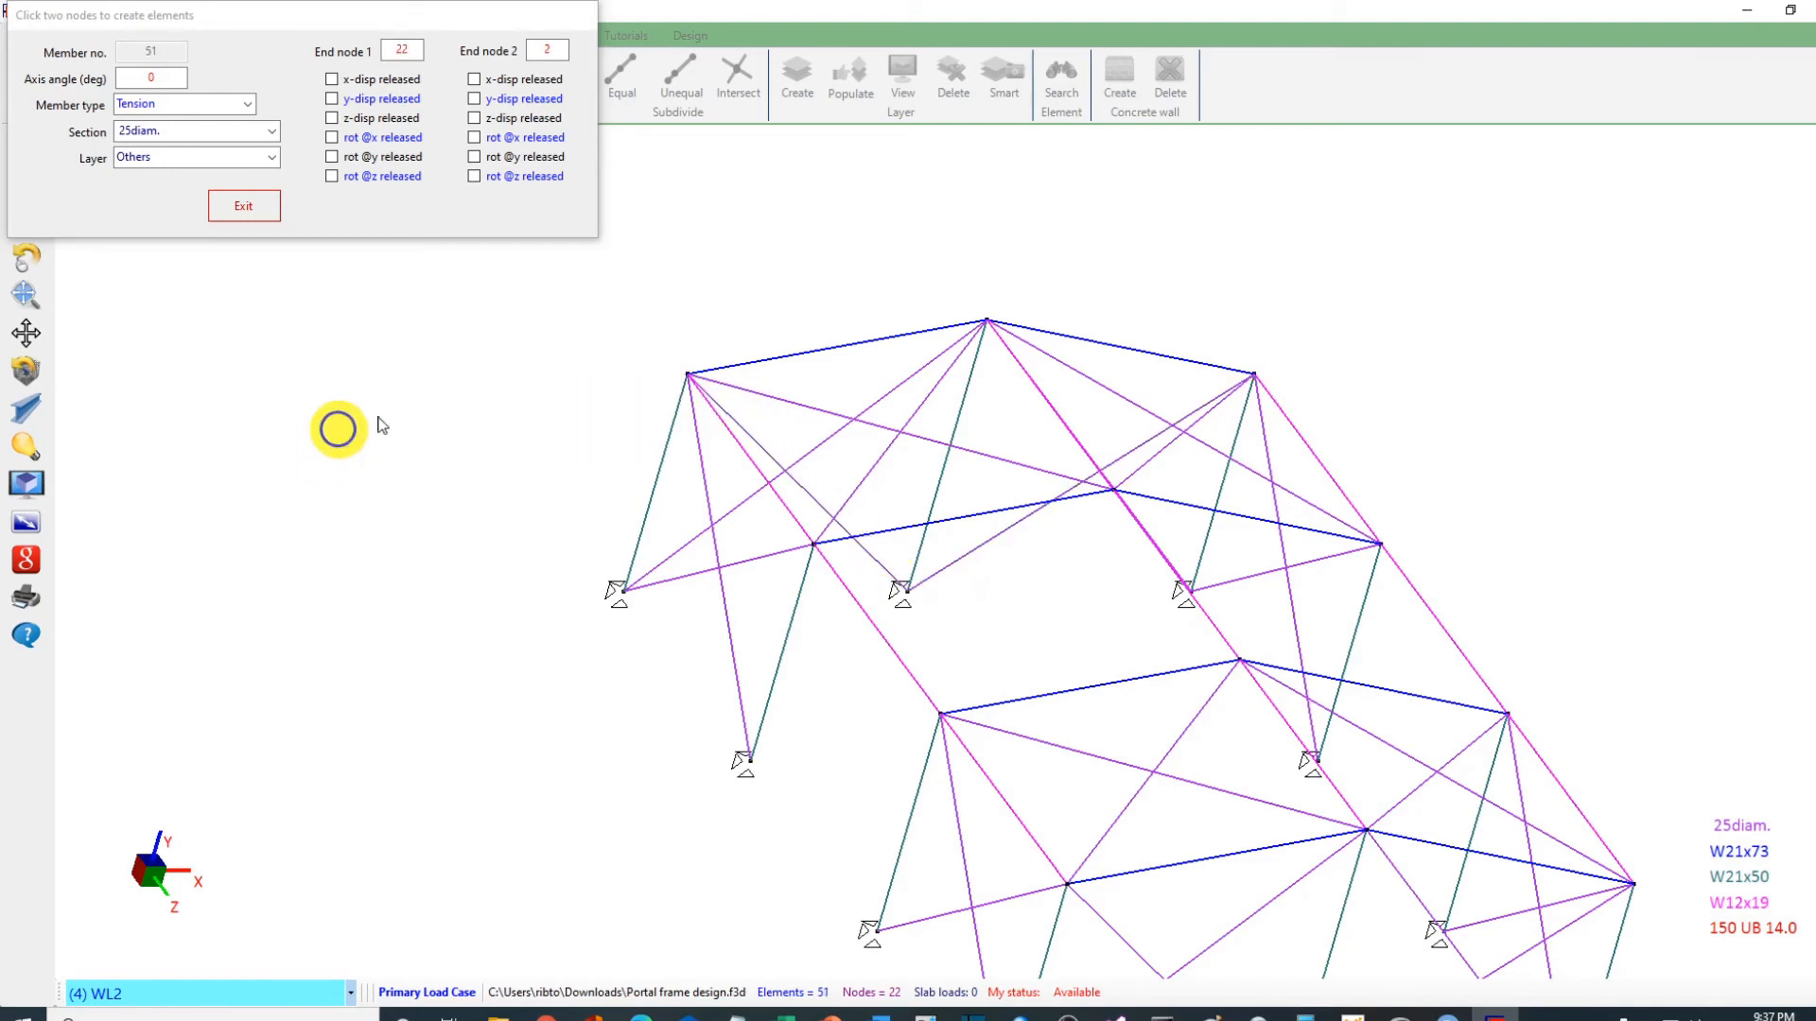
left_click(243, 206)
Step: Inspect the braced end frames and their footings in 3D member view
left_click(25, 408)
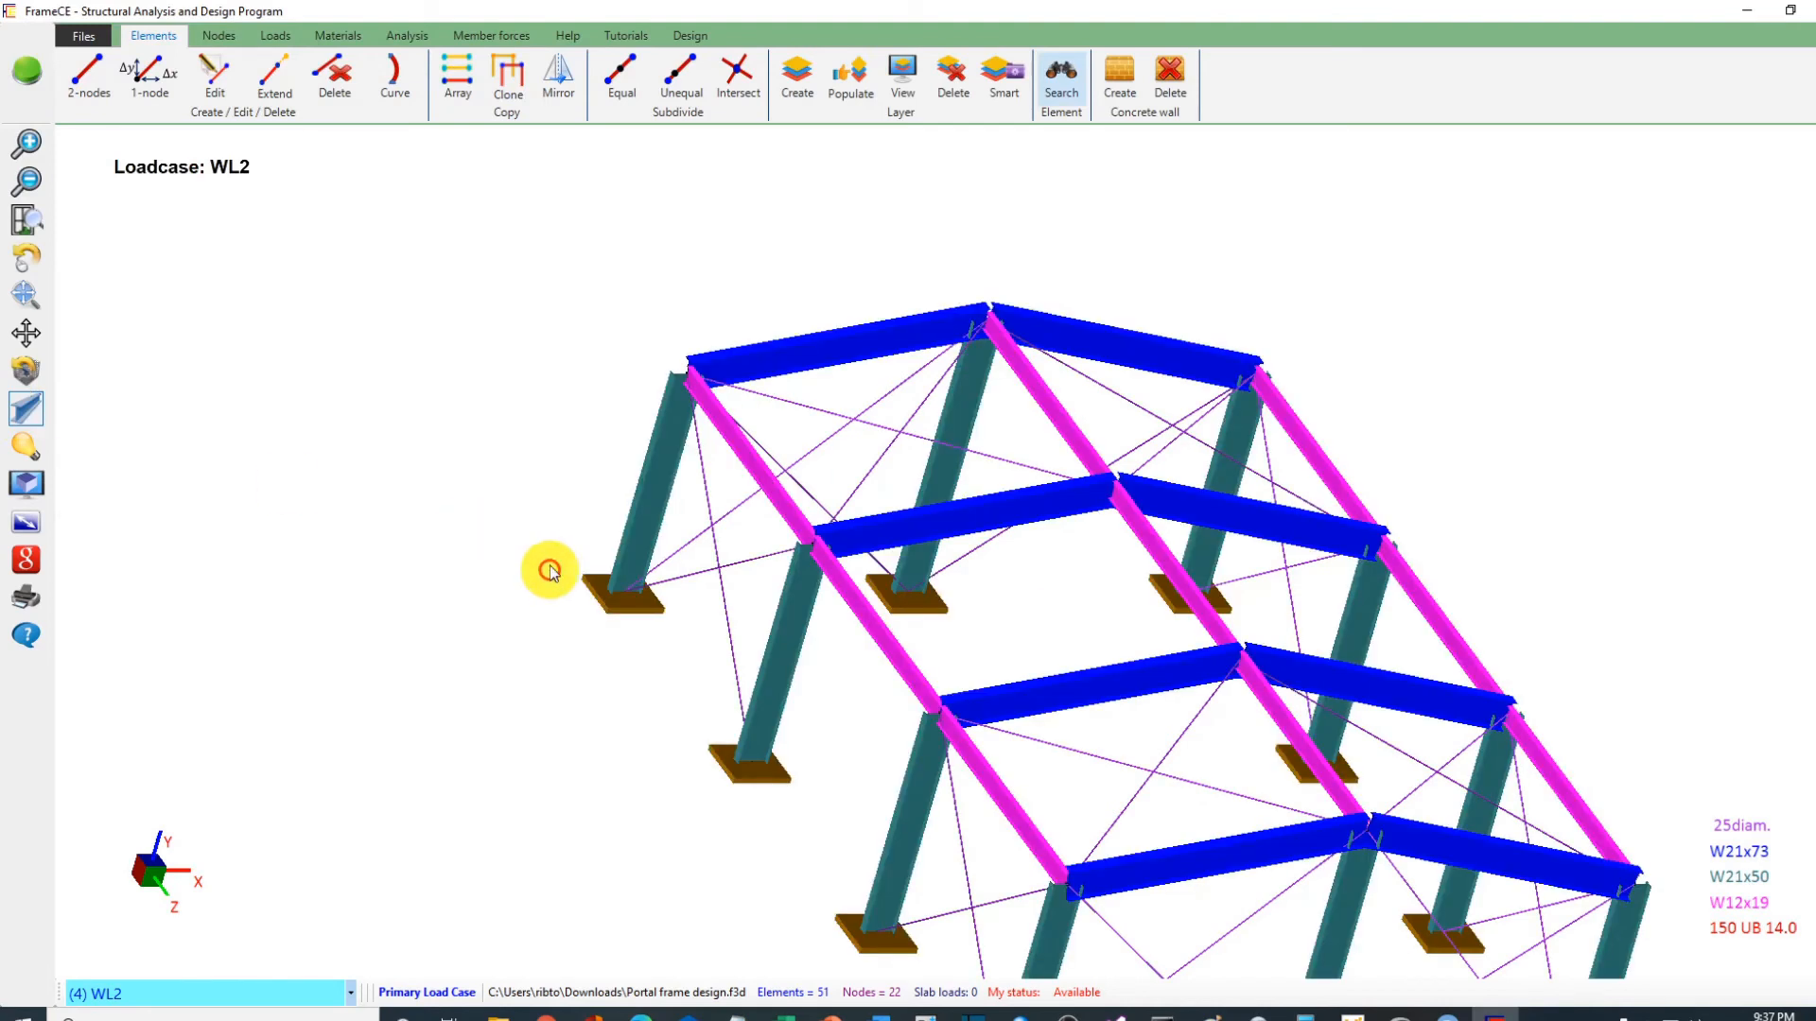
scroll(550, 570, "down", 3)
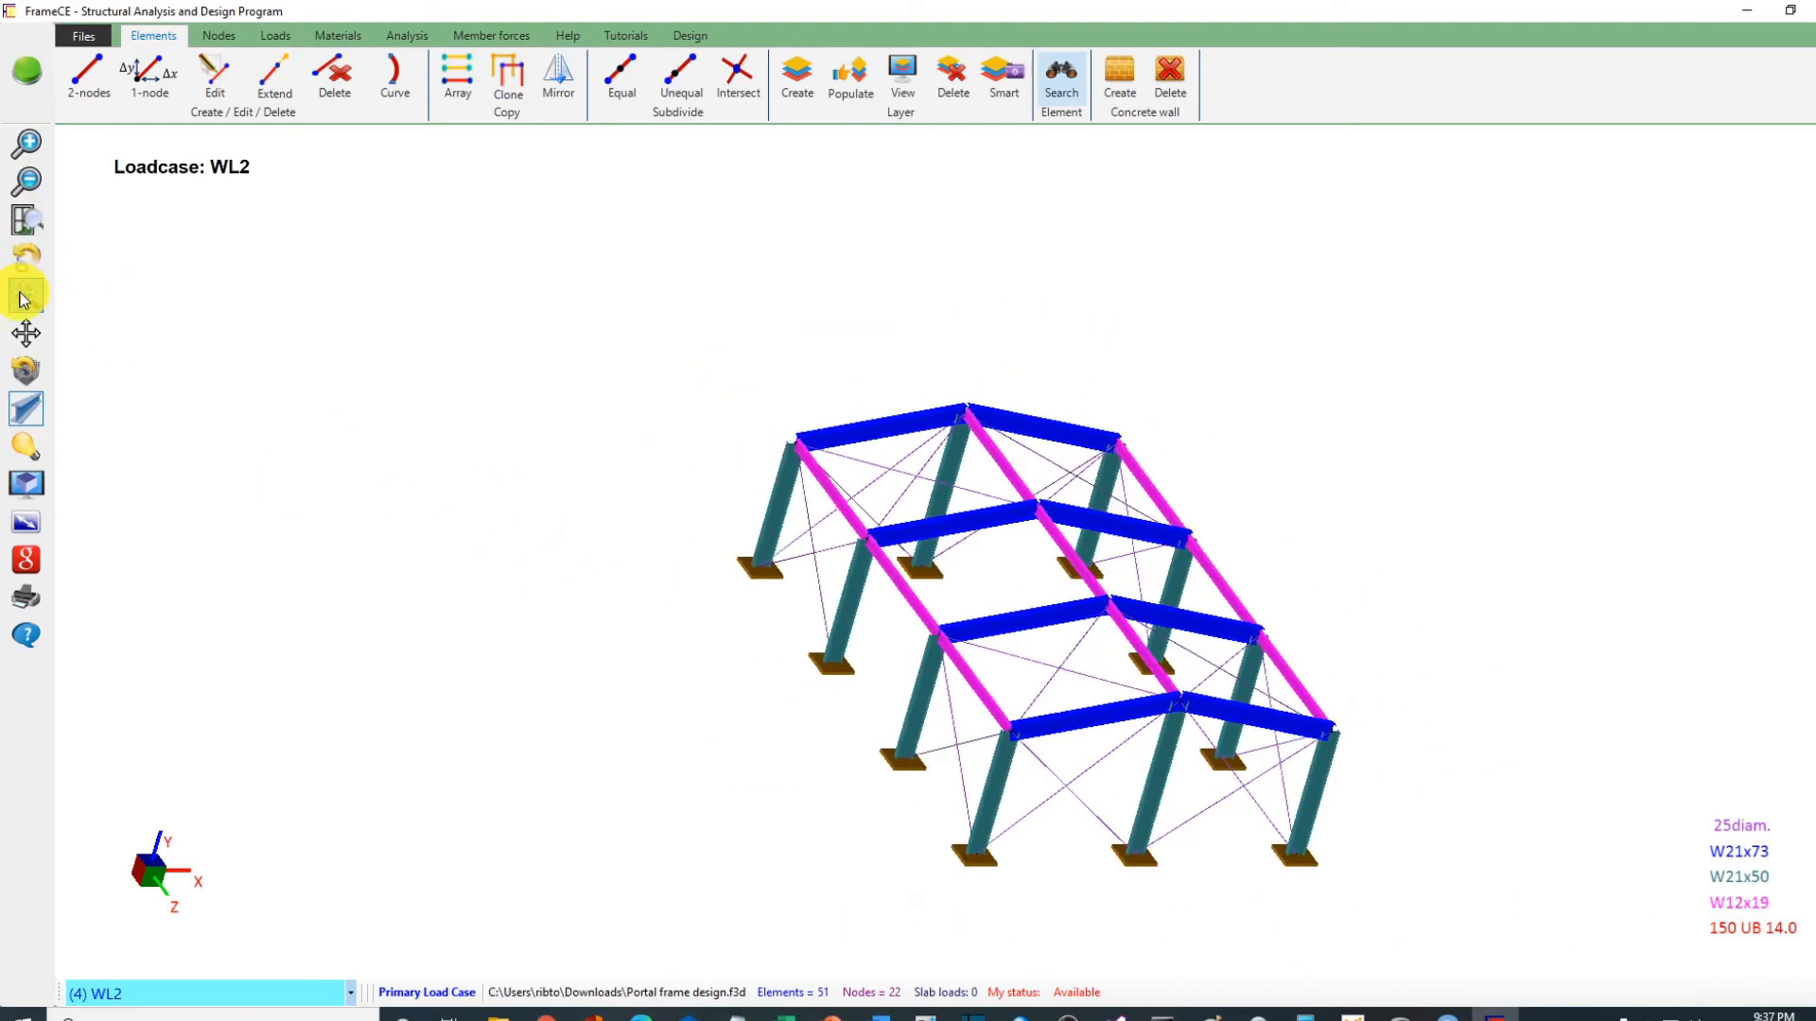
middle_click_drag(742, 768, 632, 607)
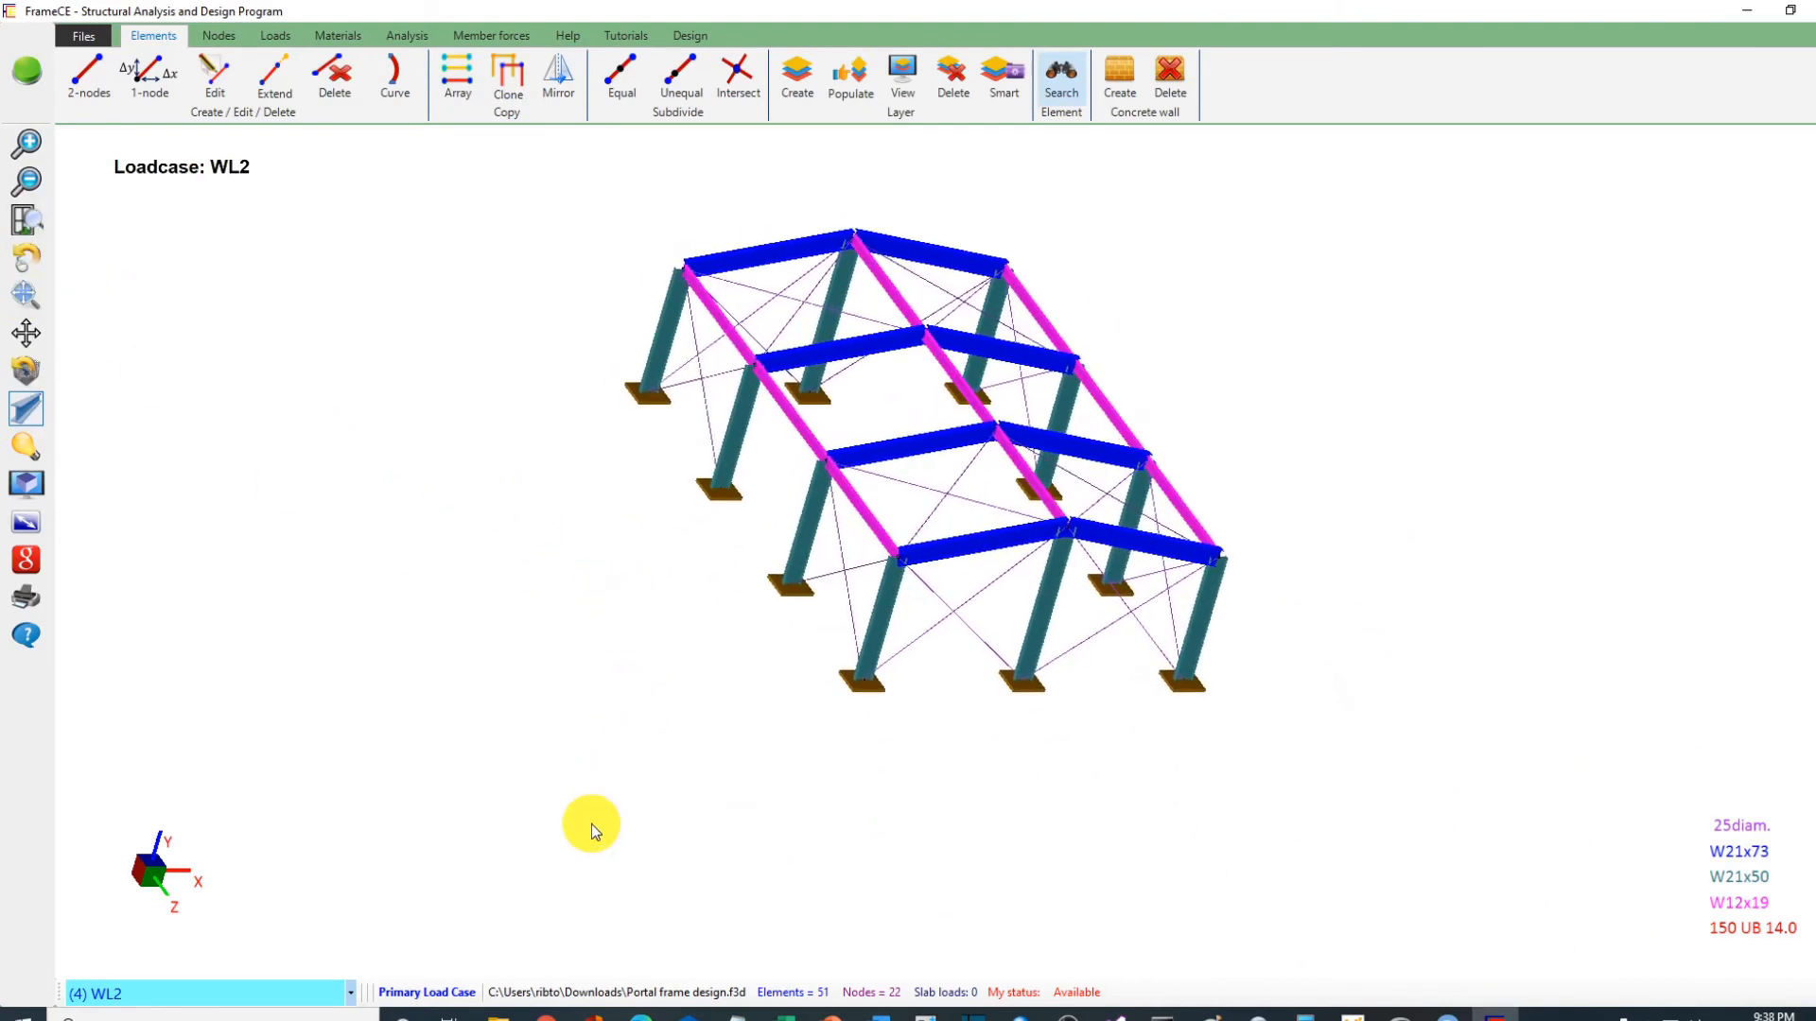
scroll(567, 653, "up", 3)
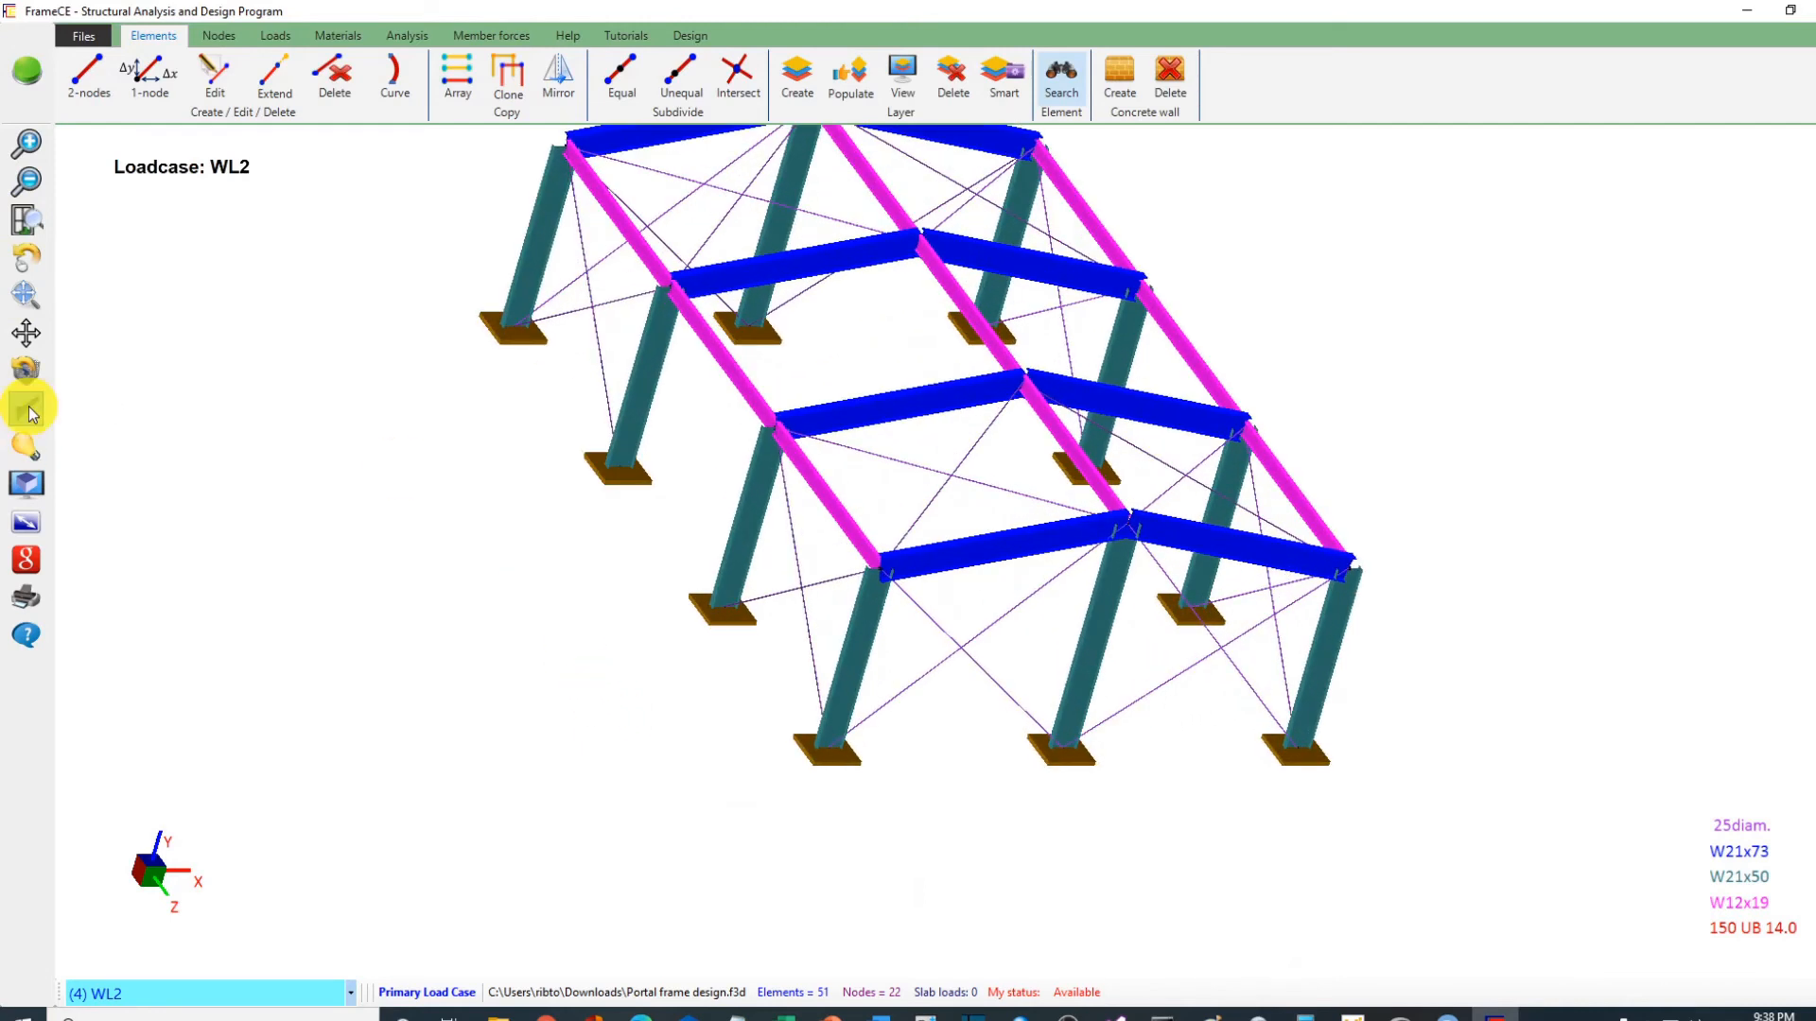
left_click(27, 489)
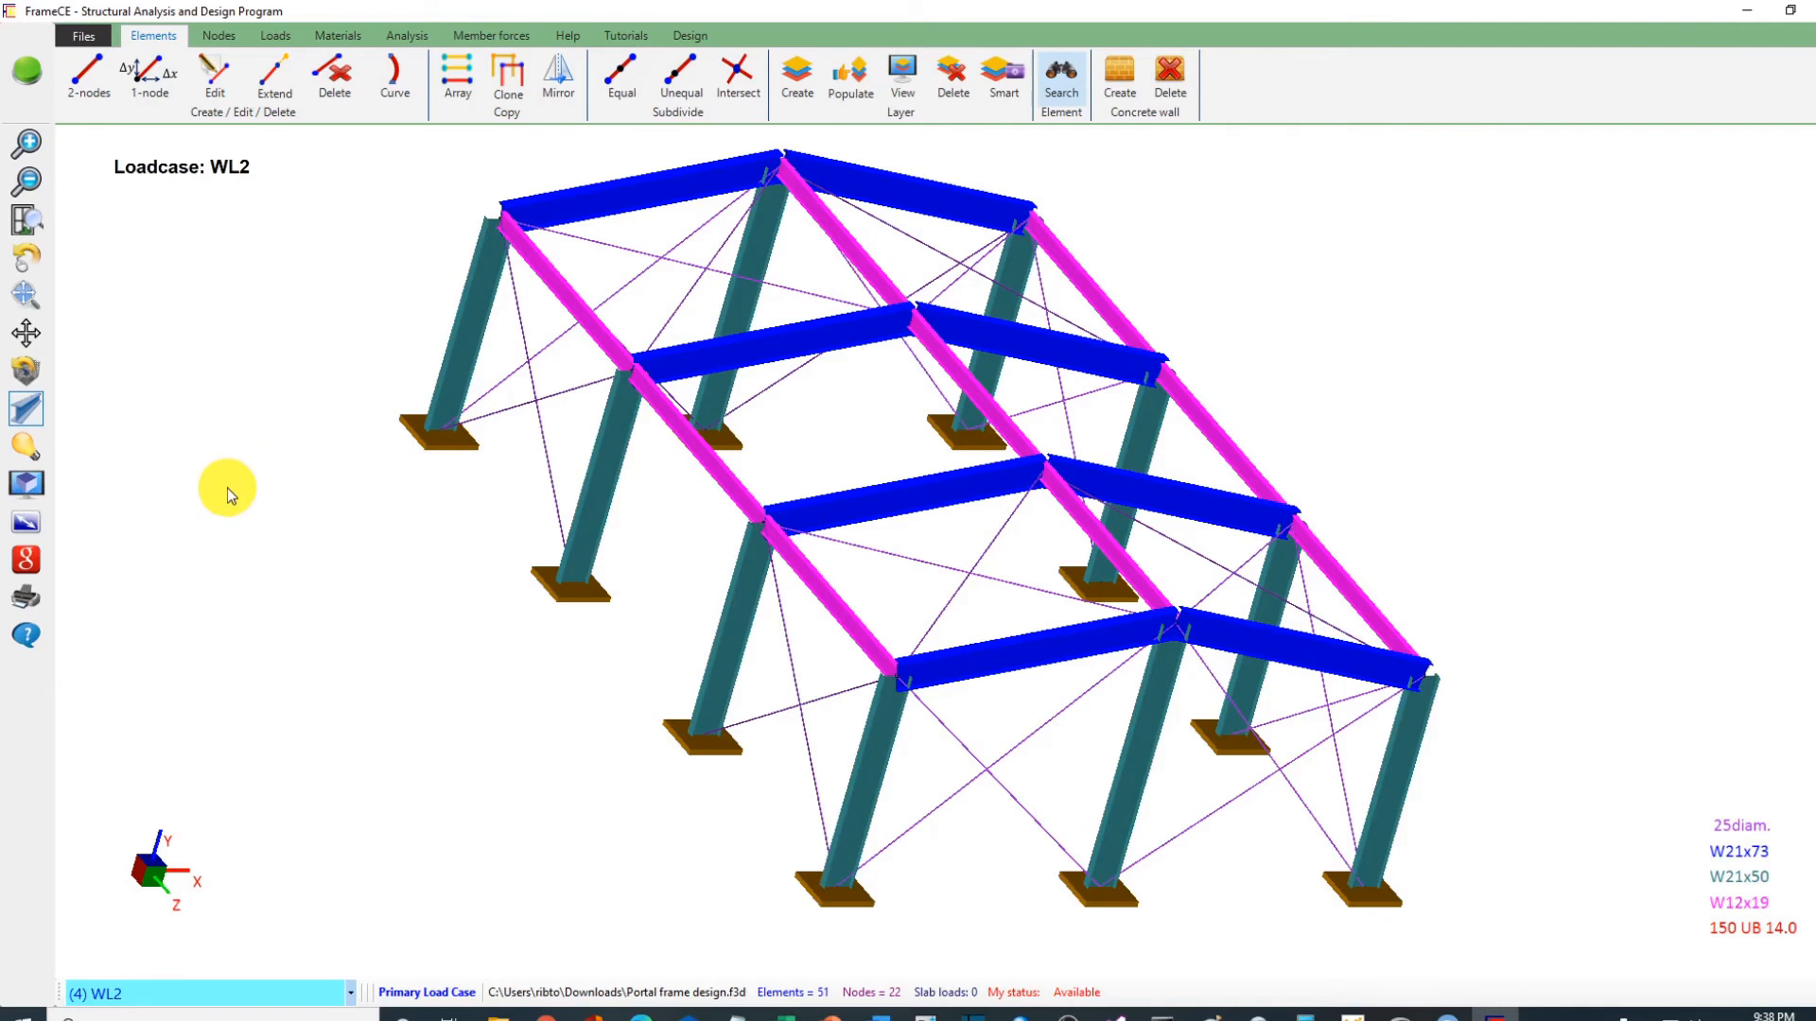
Step: Run the linear analysis and display the Y displacements for the Dead Load case
left_click(29, 85)
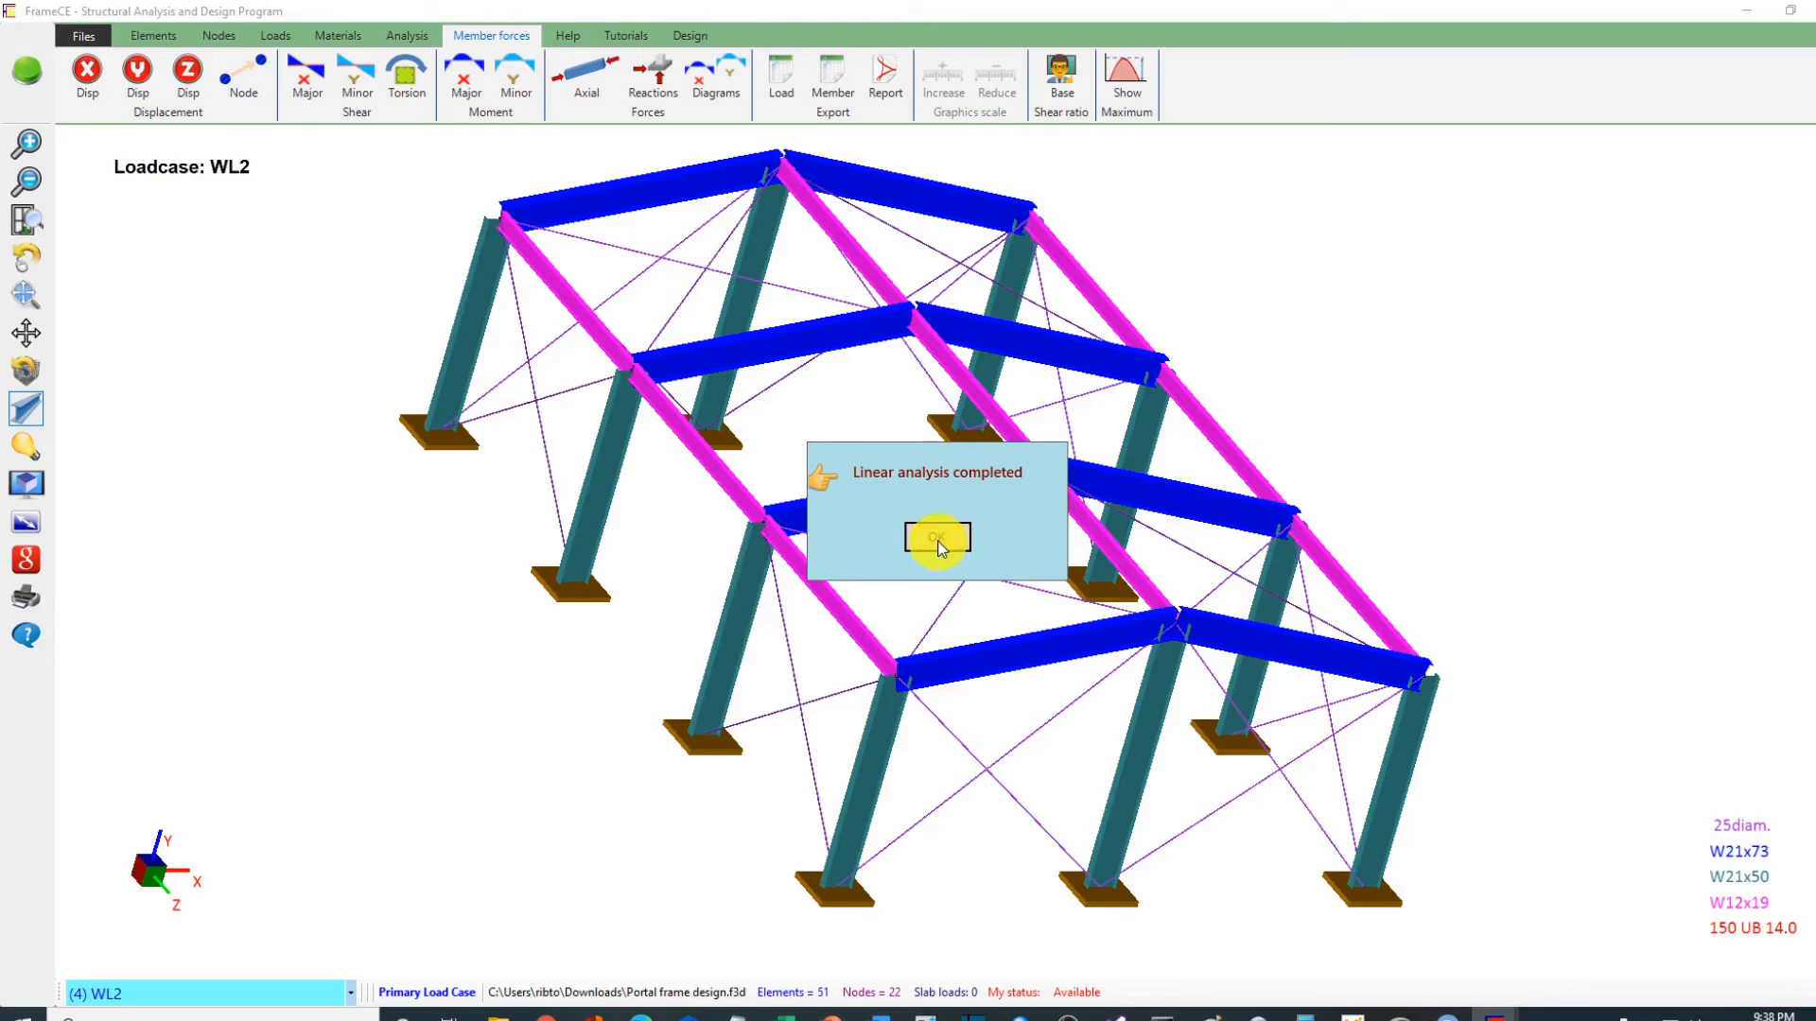
left_click(936, 539)
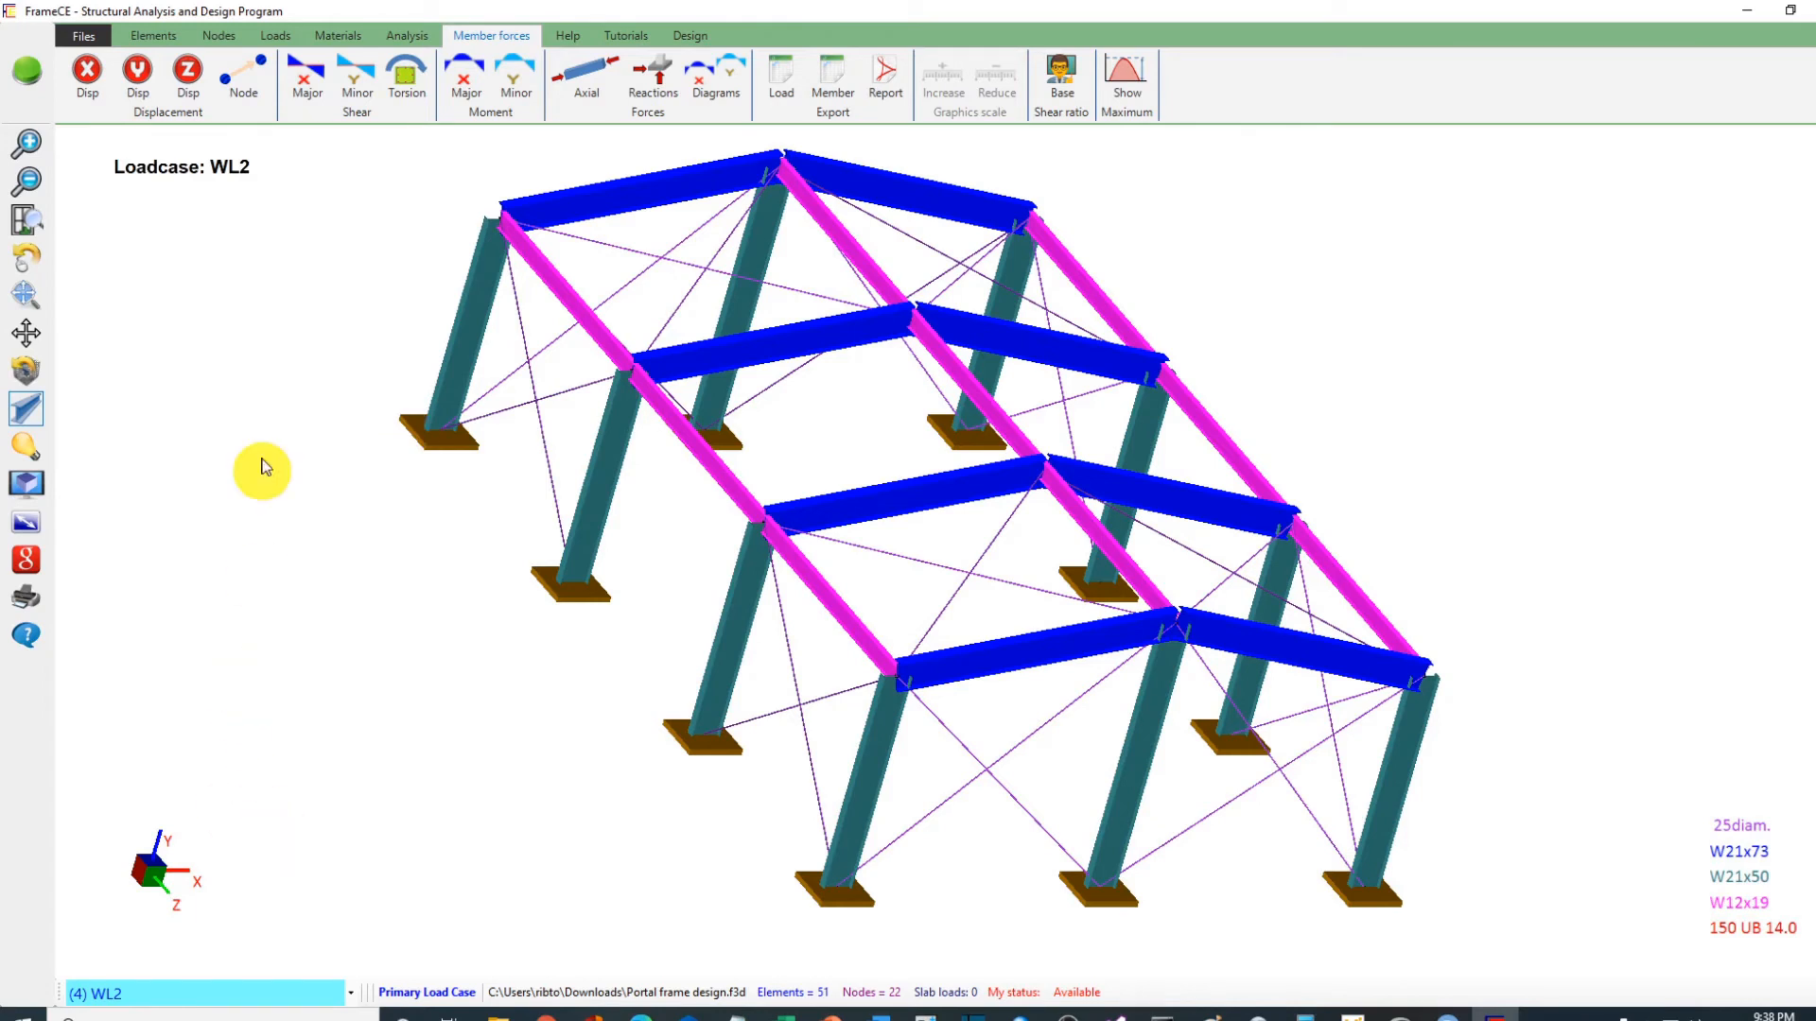
left_click(272, 991)
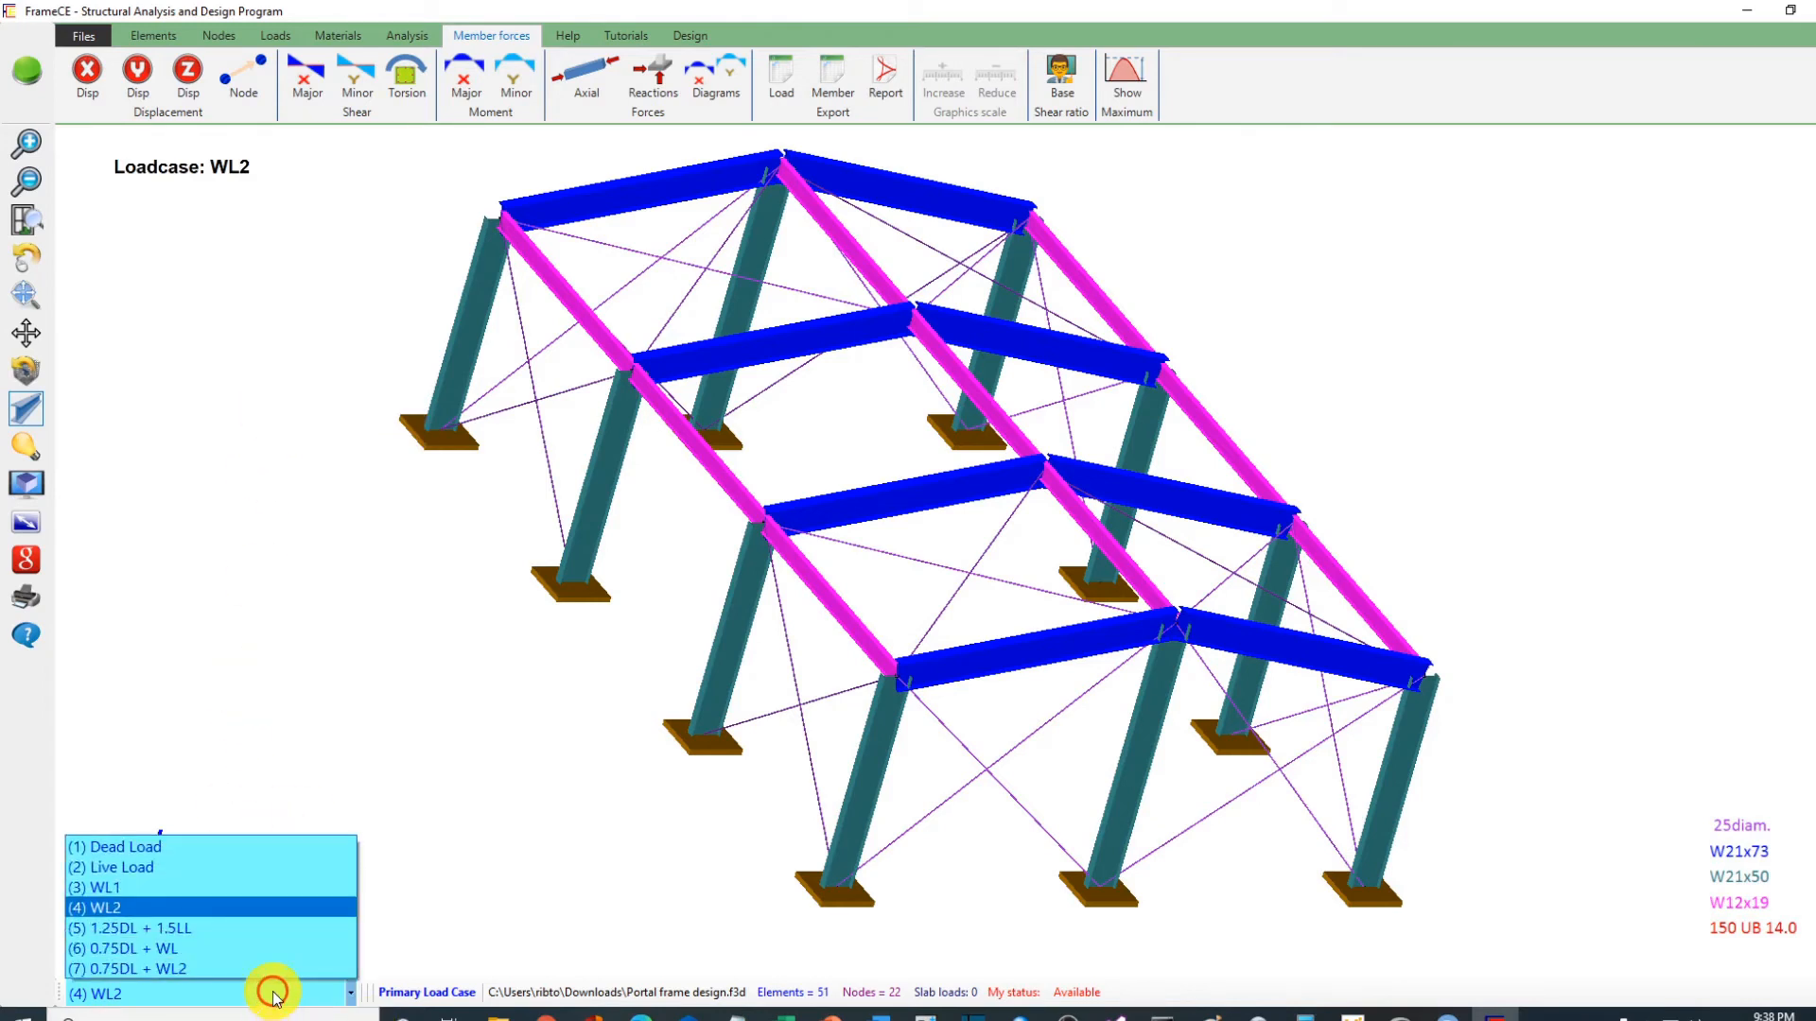
left_click(179, 842)
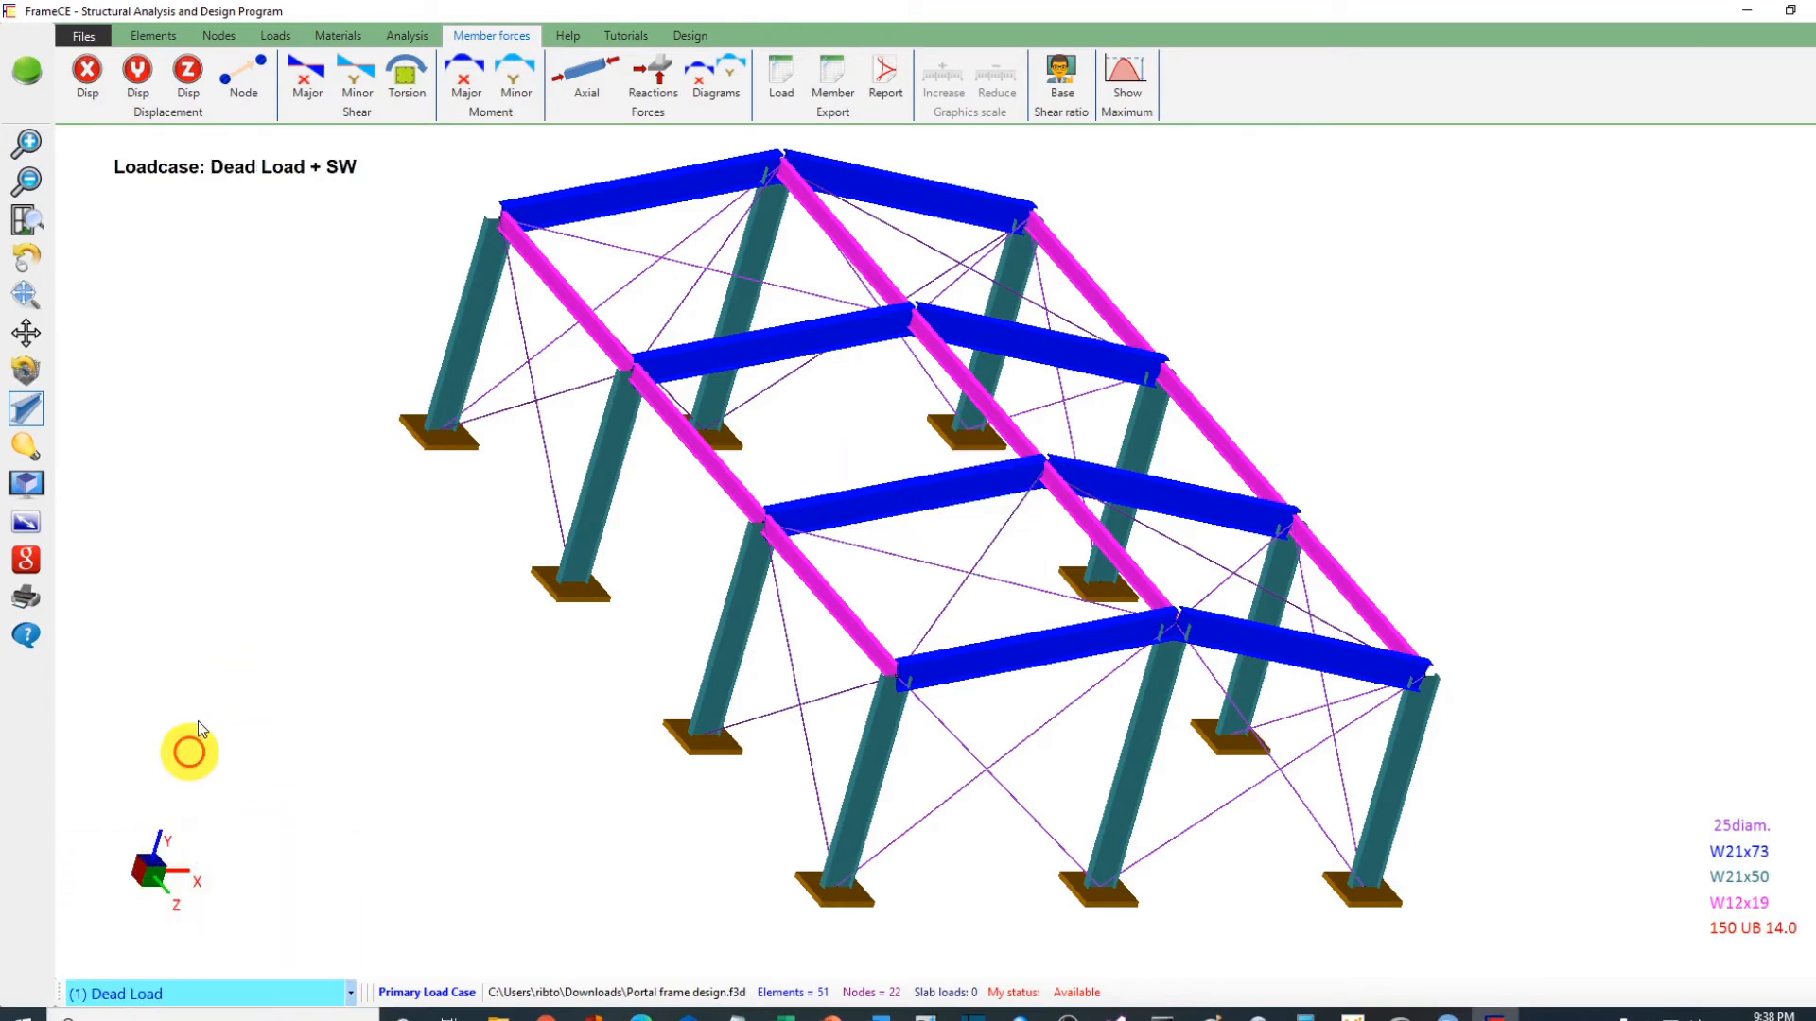
left_click(134, 82)
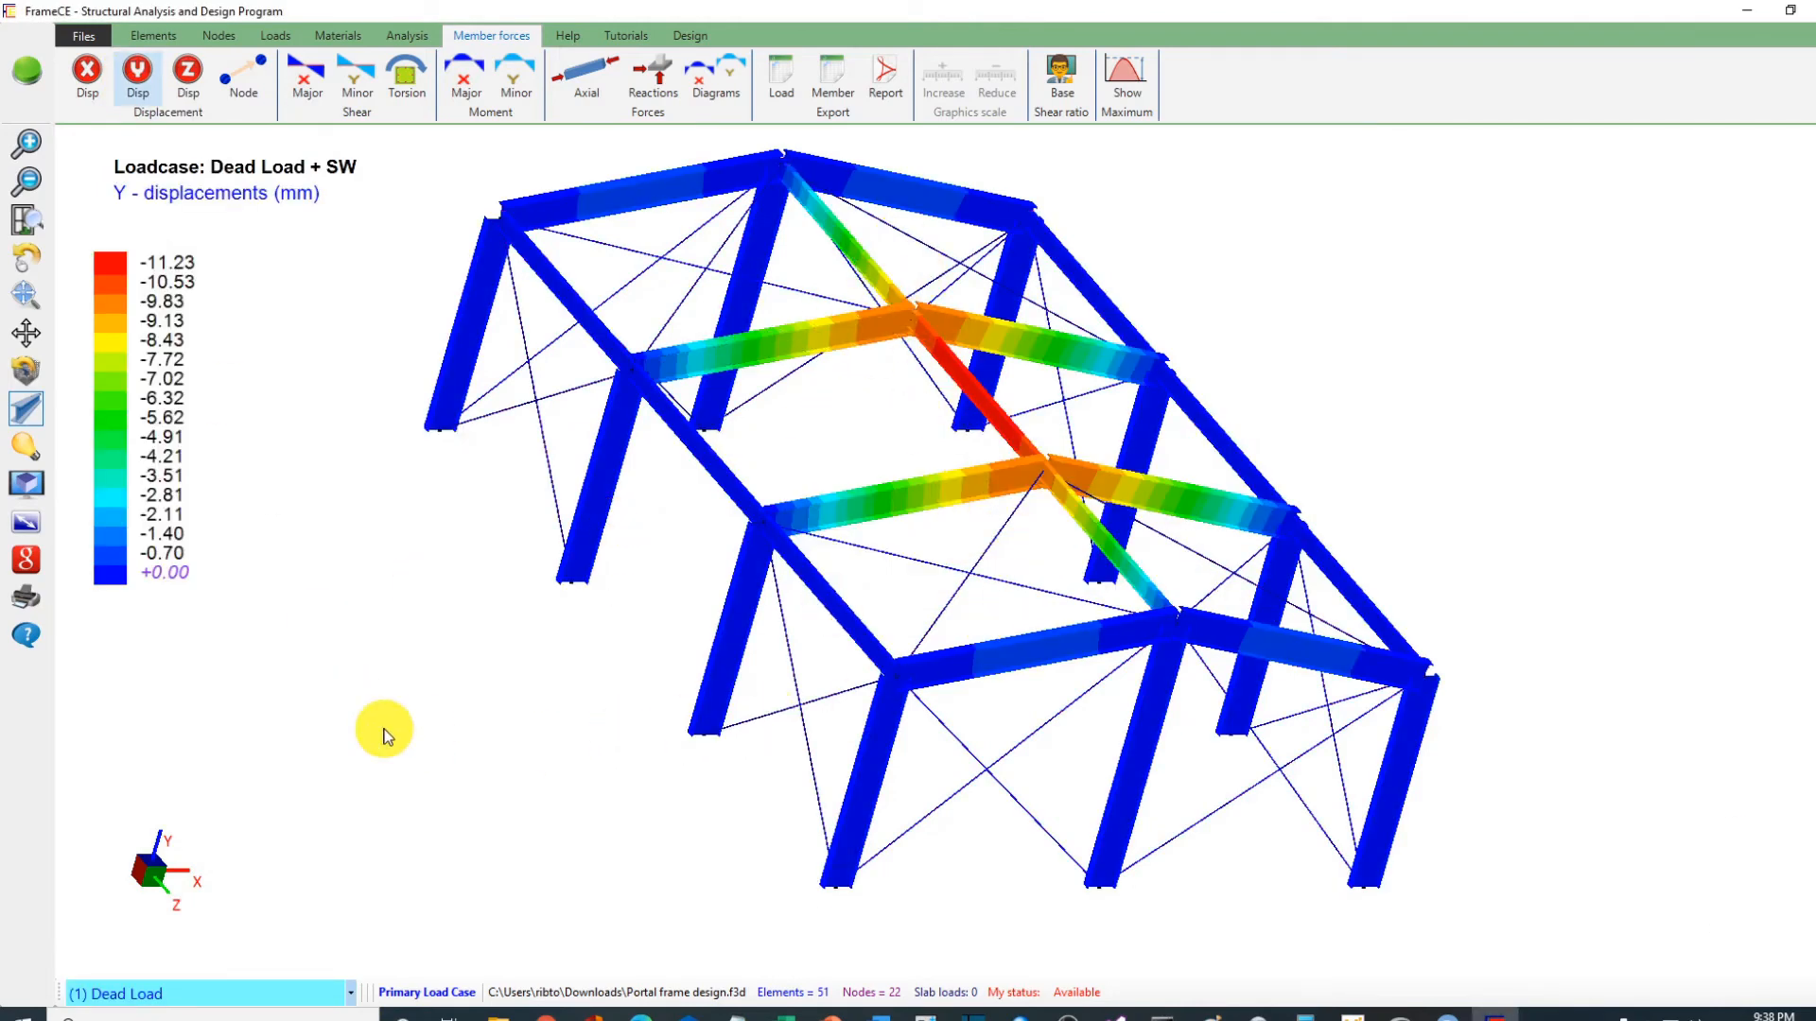
Step: Examine the Y and X displacements for load case WL1, and close the displacement display
left_click(255, 994)
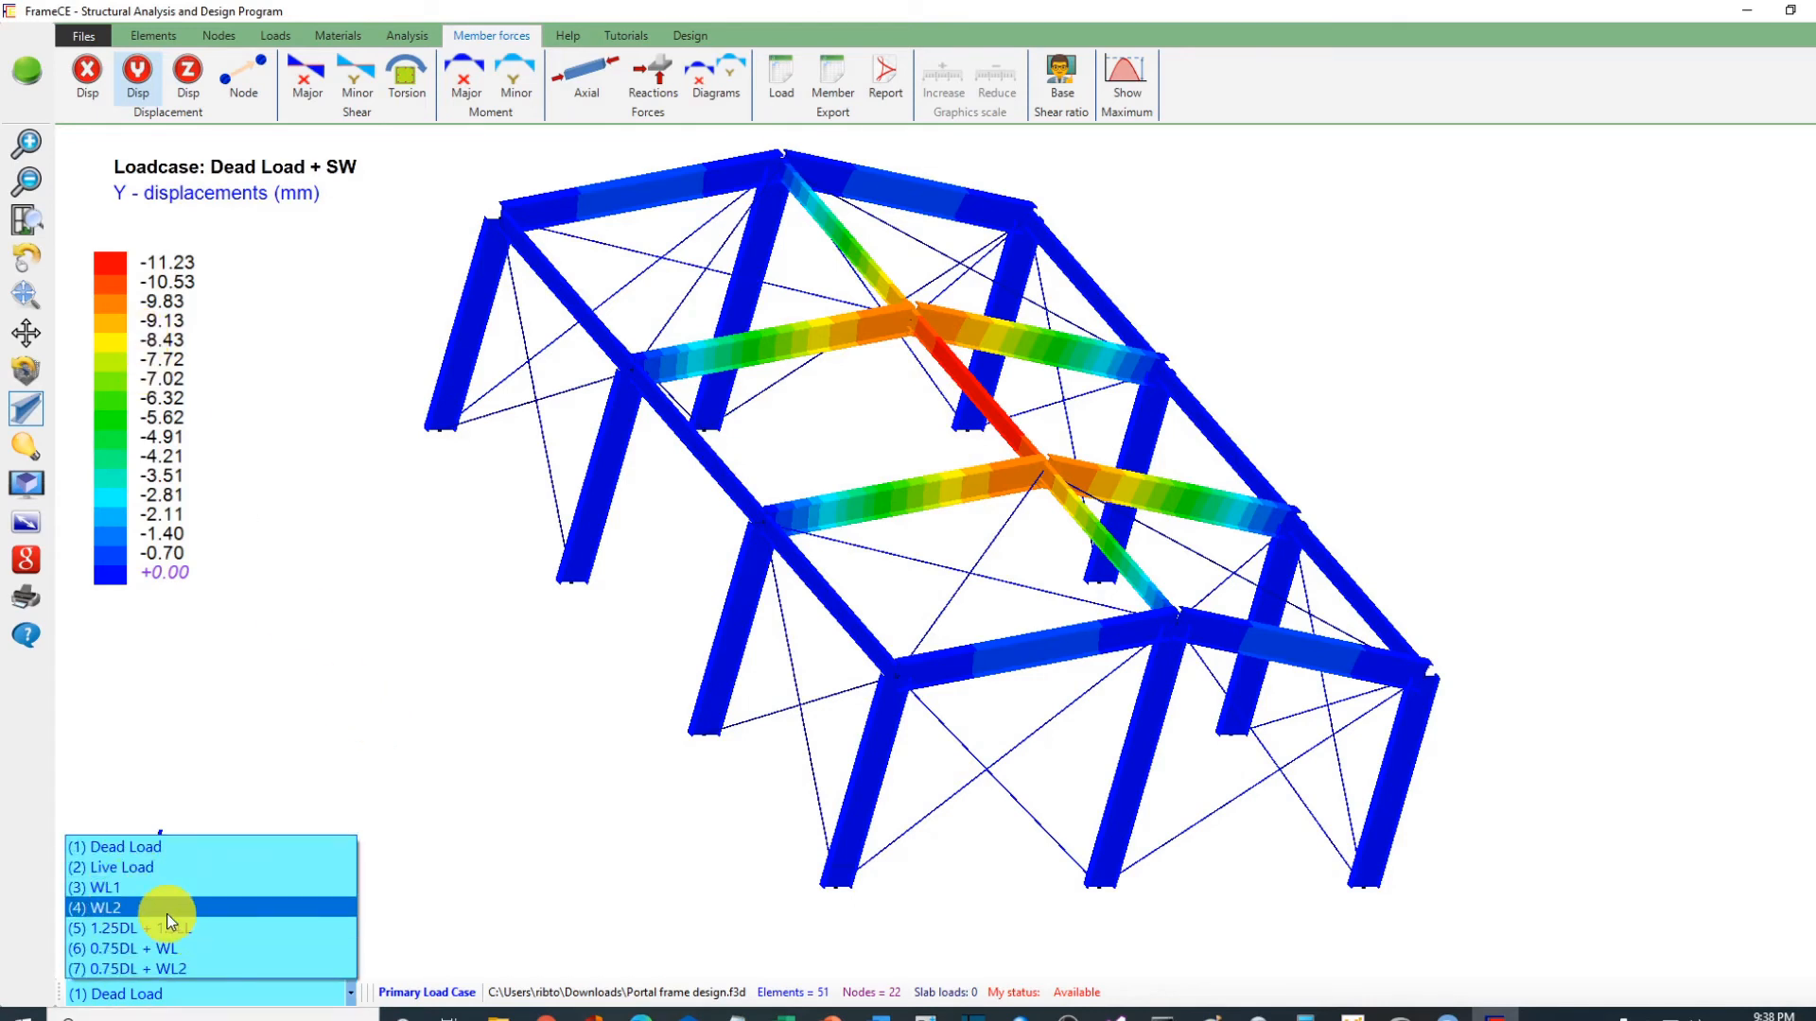
left_click(168, 889)
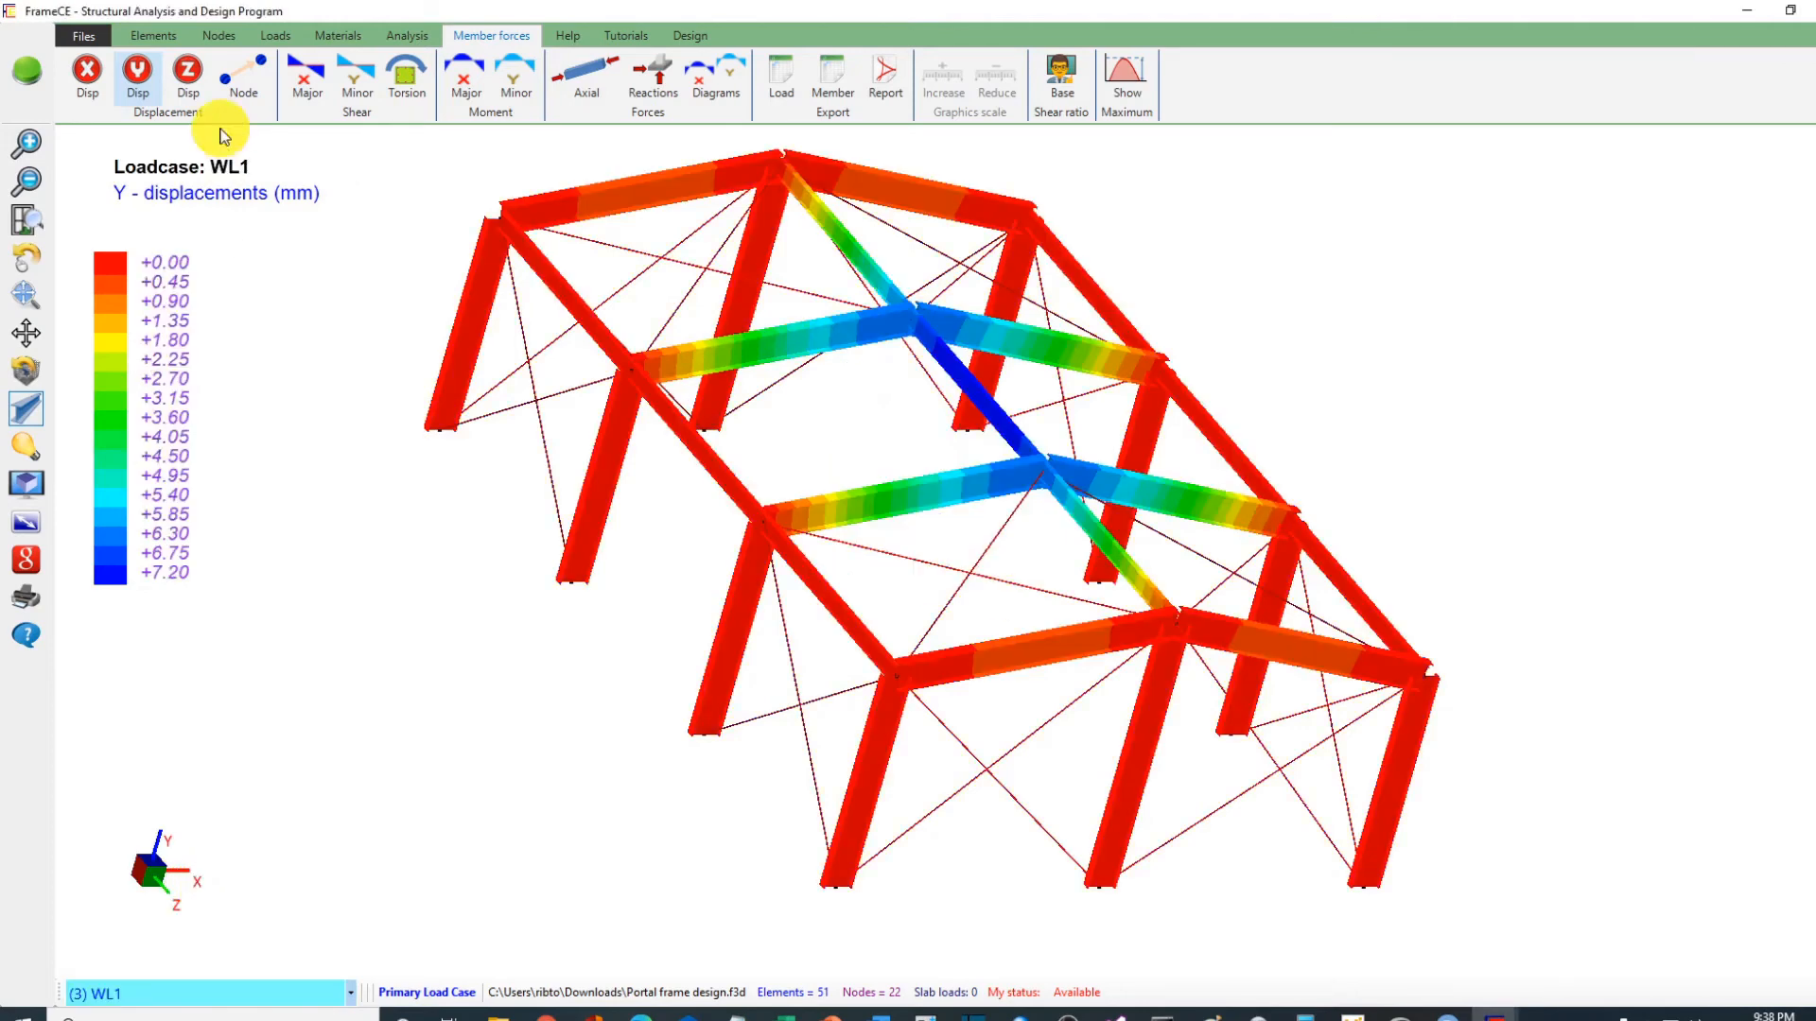
left_click(83, 76)
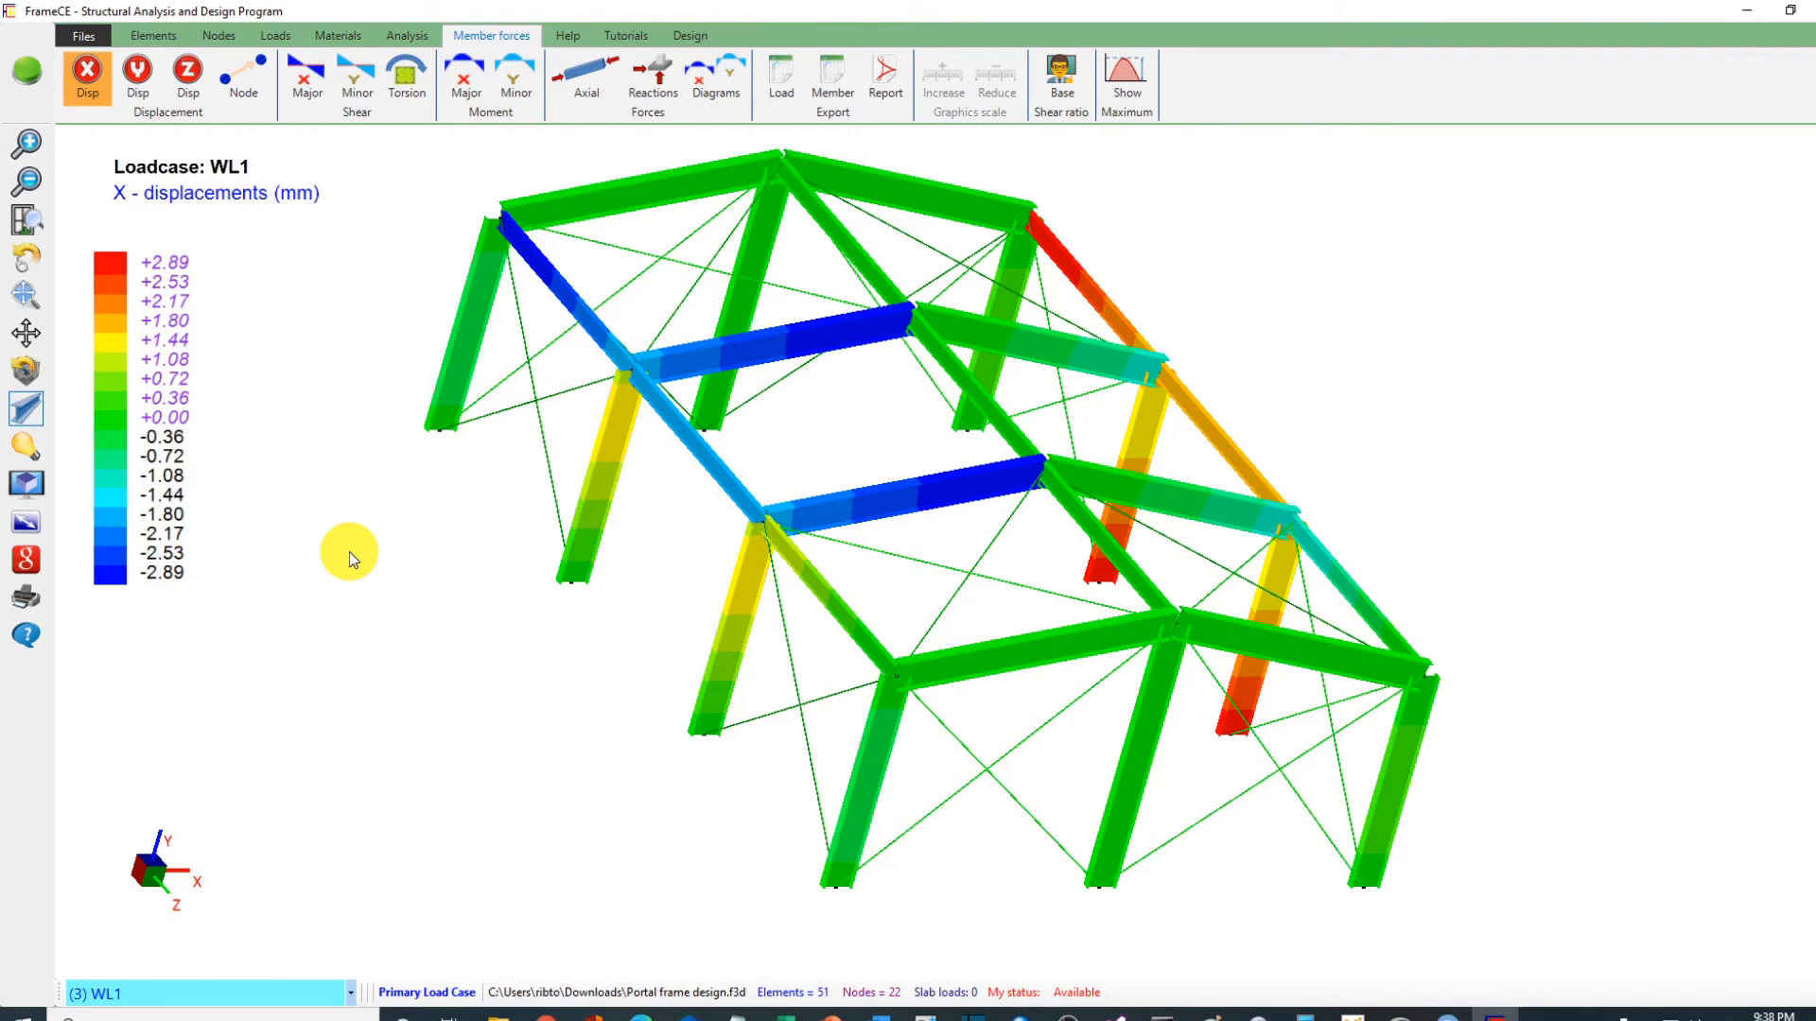
left_click(24, 257)
left_click_drag(641, 689, 621, 831)
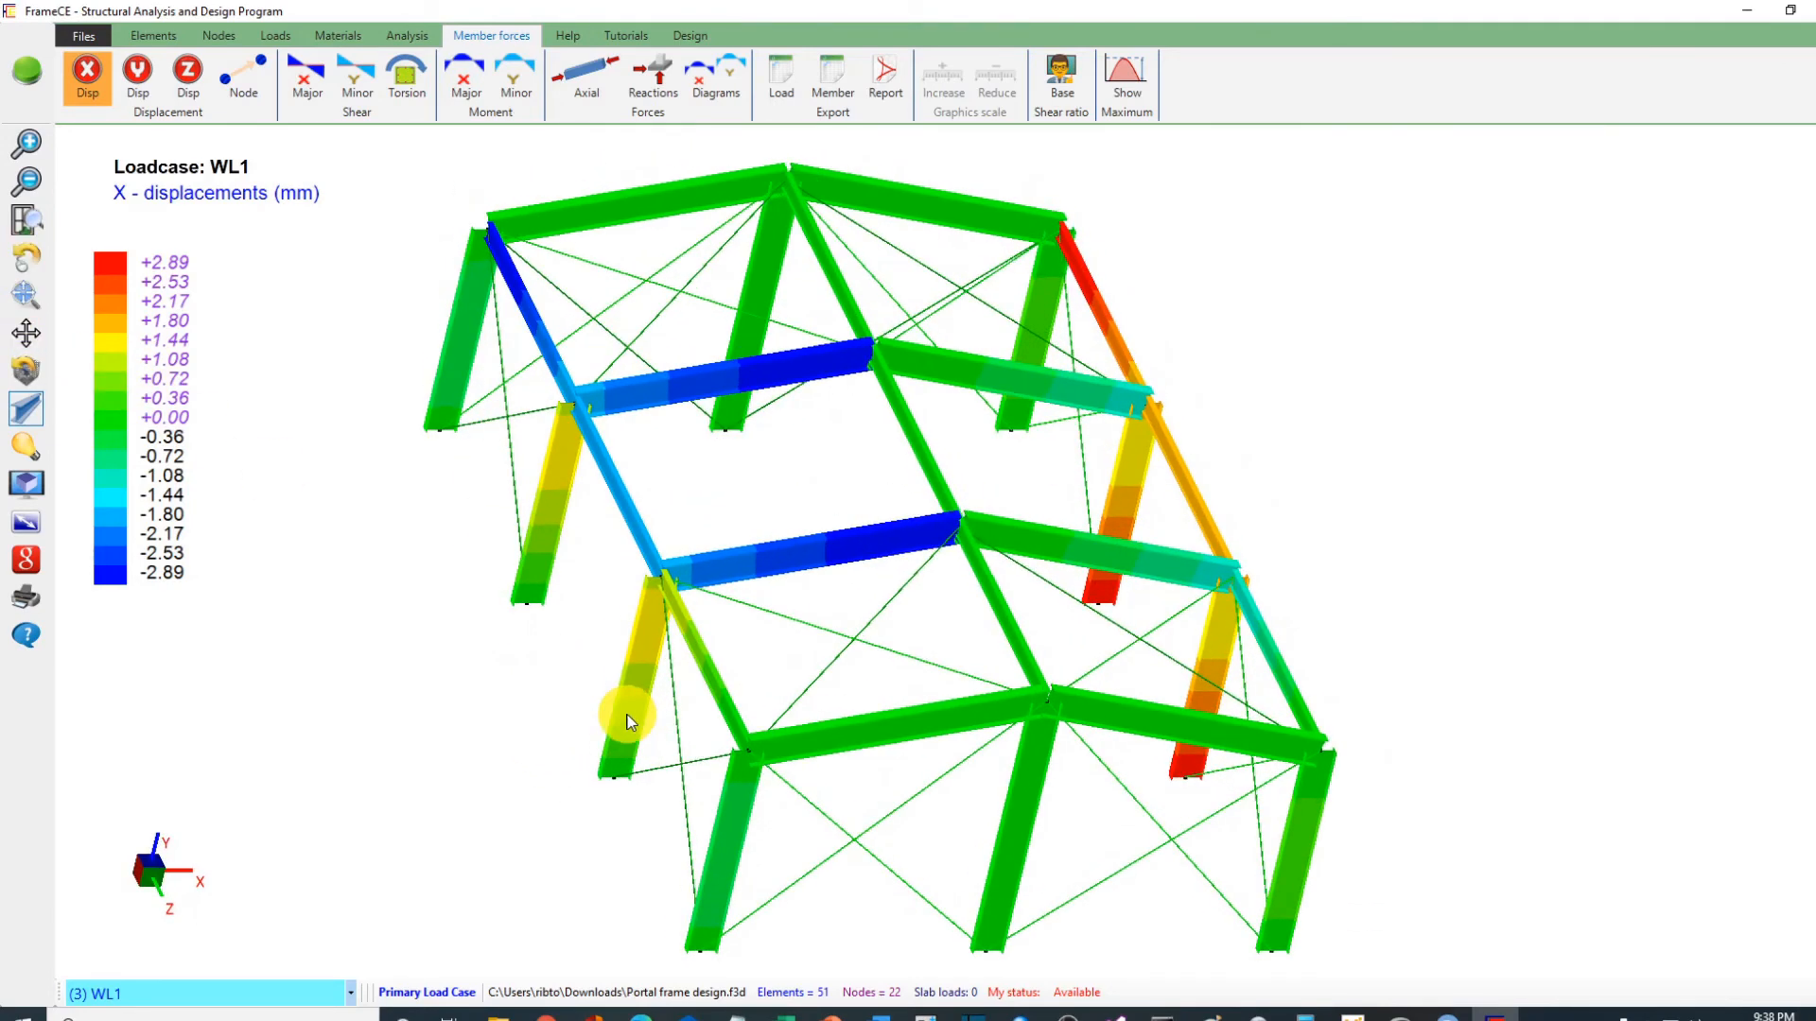
left_click(44, 87)
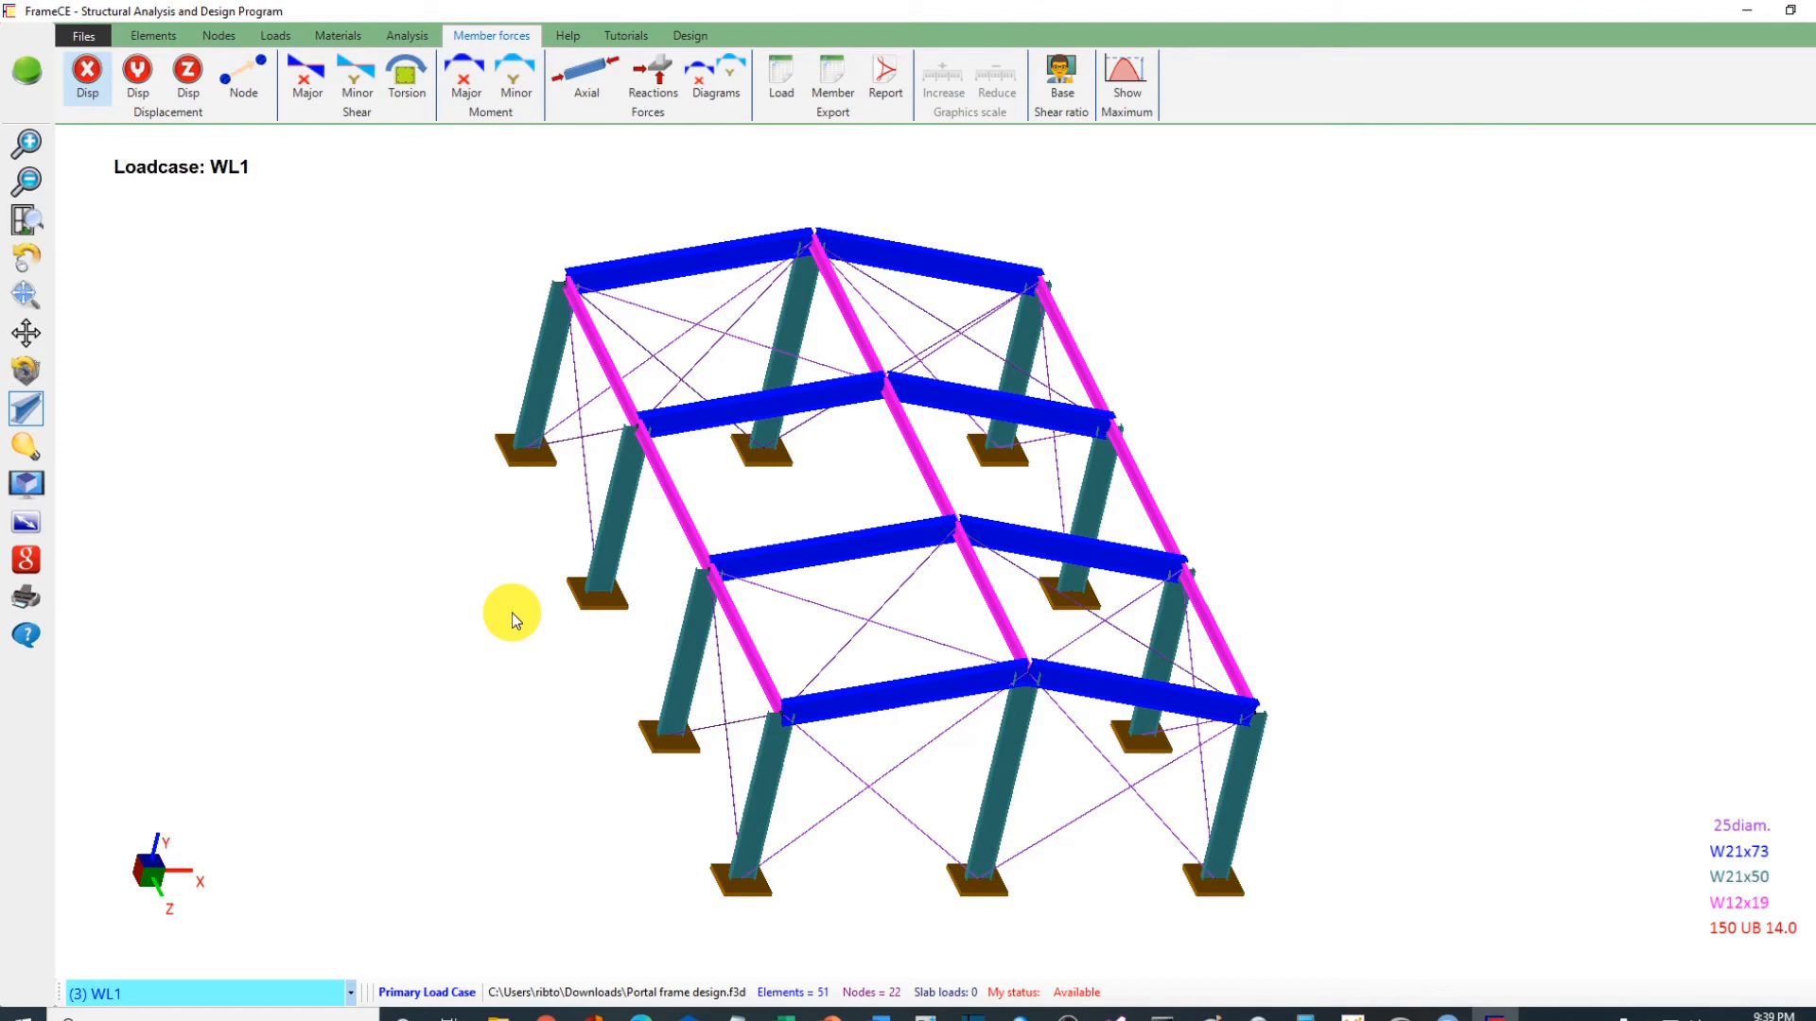
Step: Set up an analysis report covering load cases 1.25DL + 1.5LL, 0.75DL + WL and 0.75DL + WL2
left_click(889, 104)
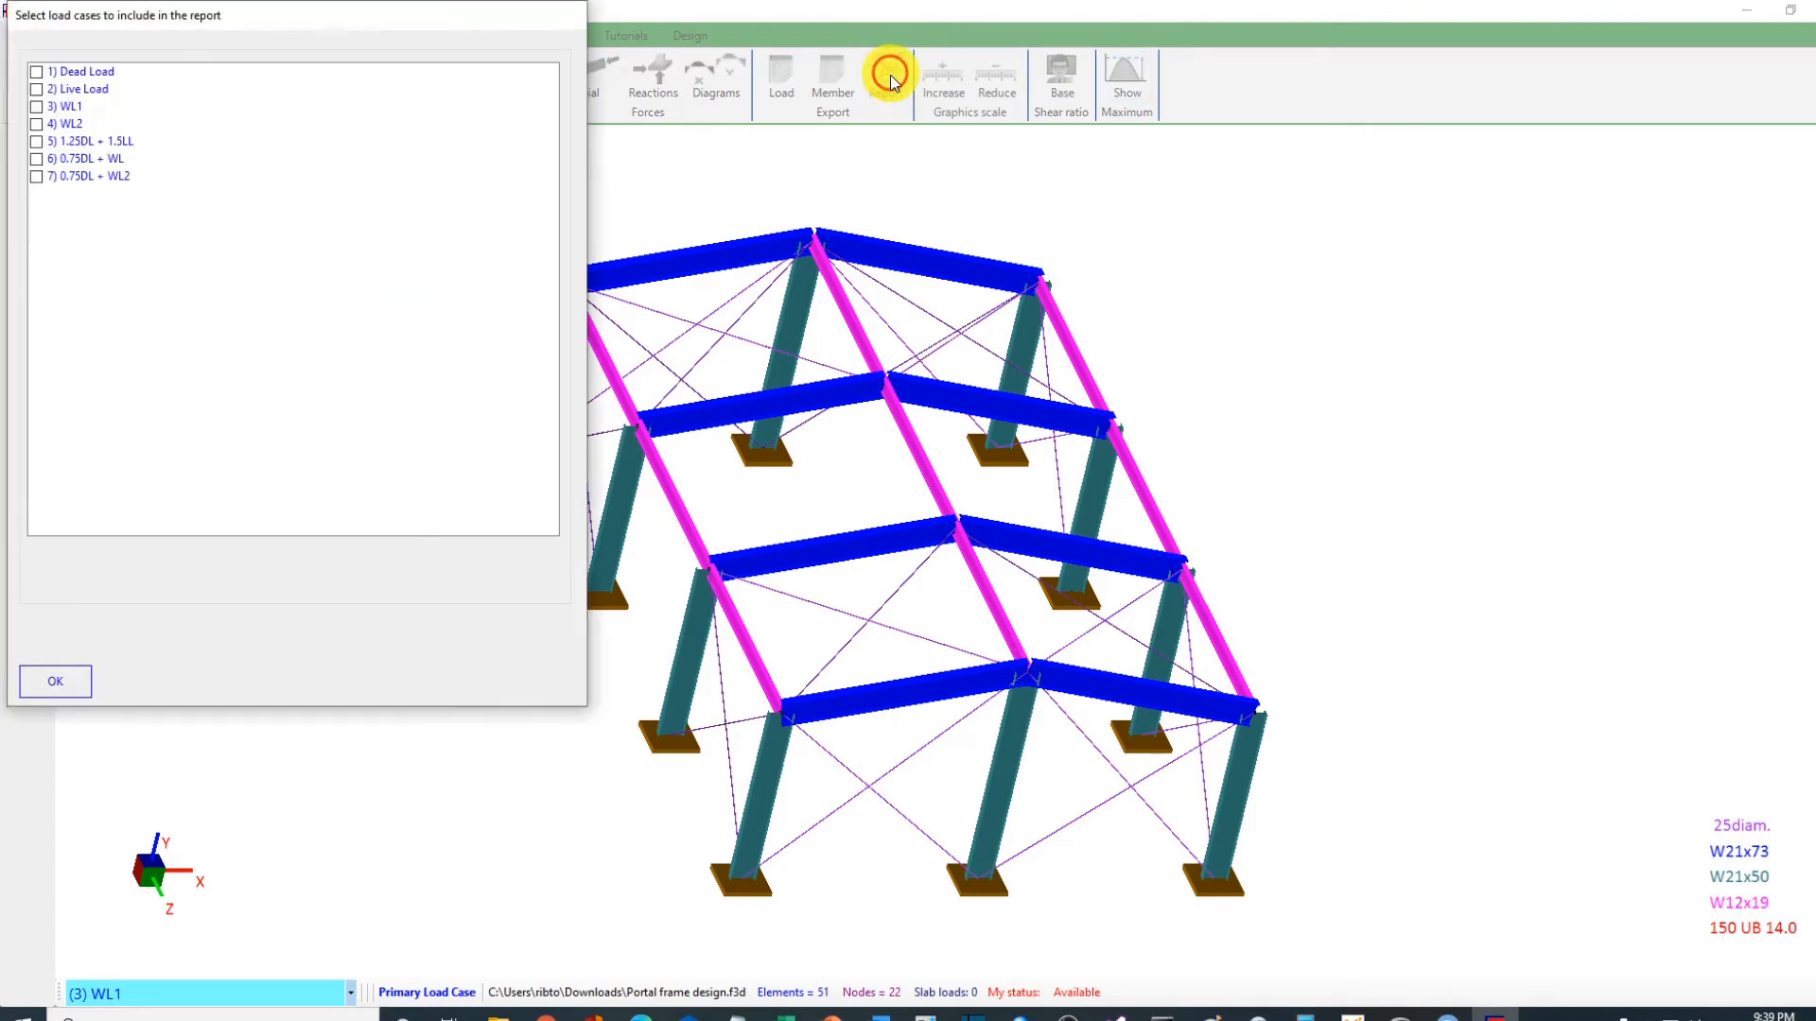
left_click(79, 142)
left_click(71, 159)
left_click(102, 236)
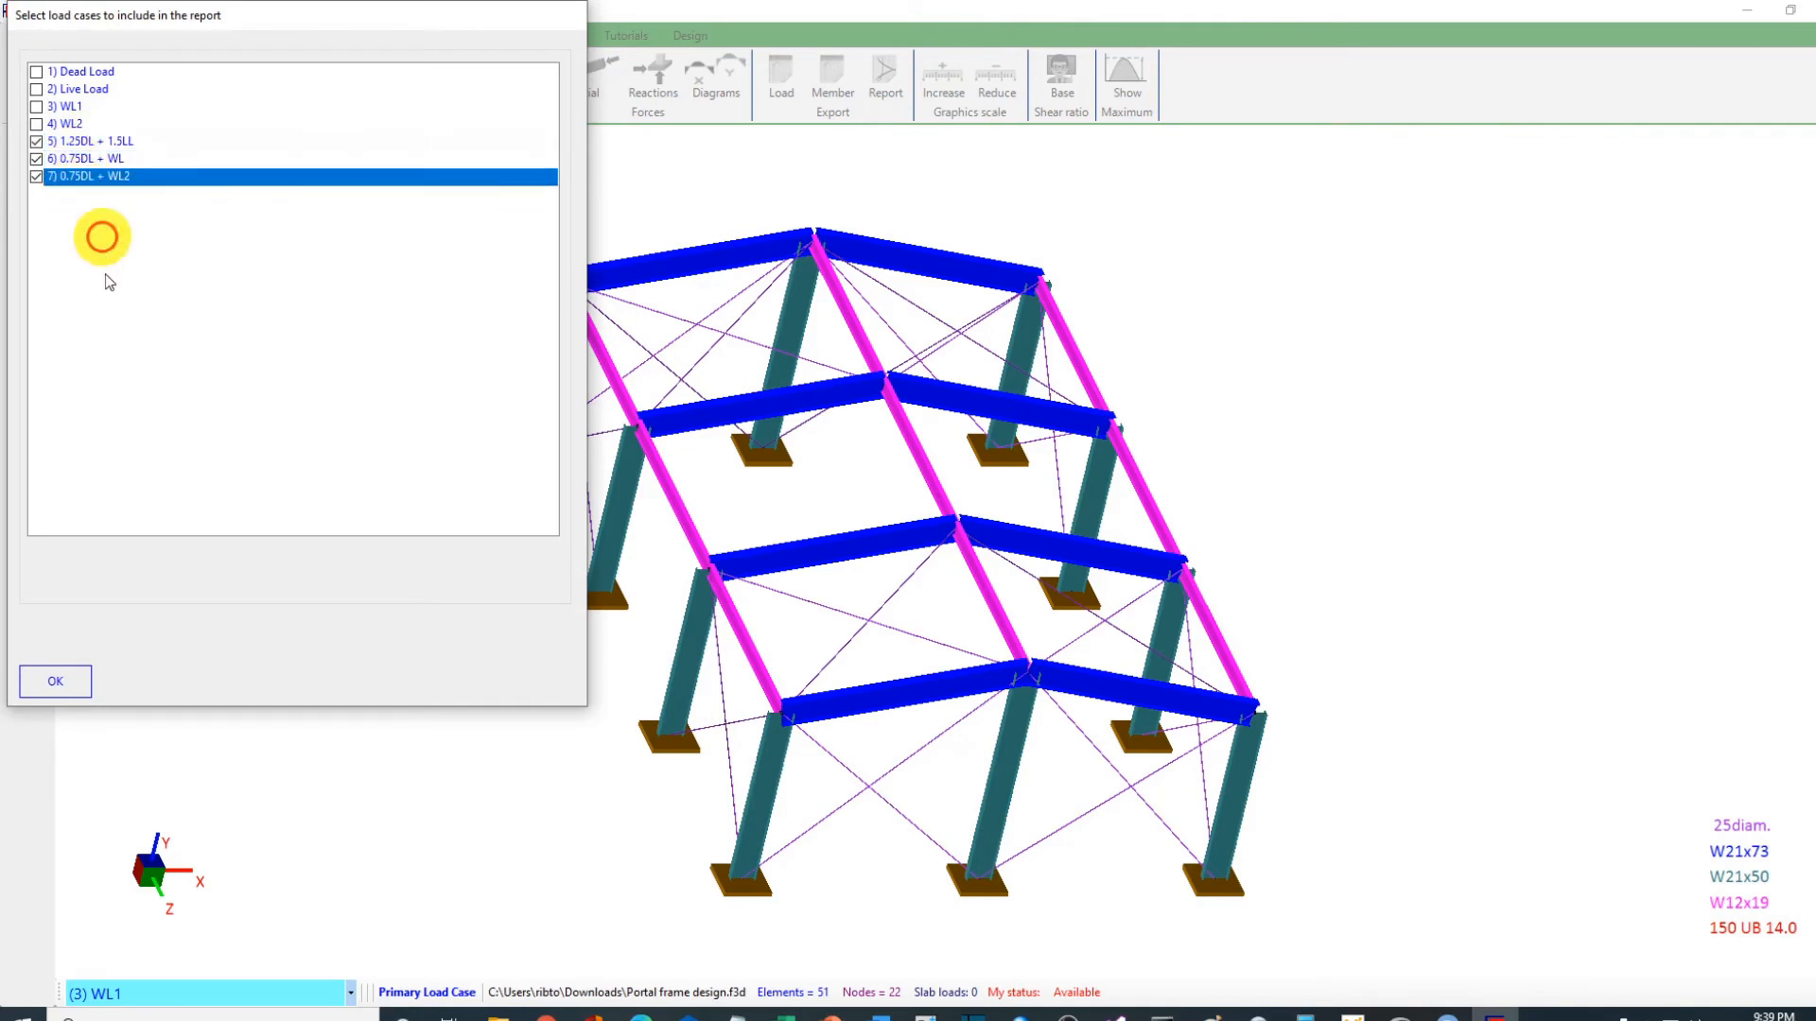
left_click(55, 683)
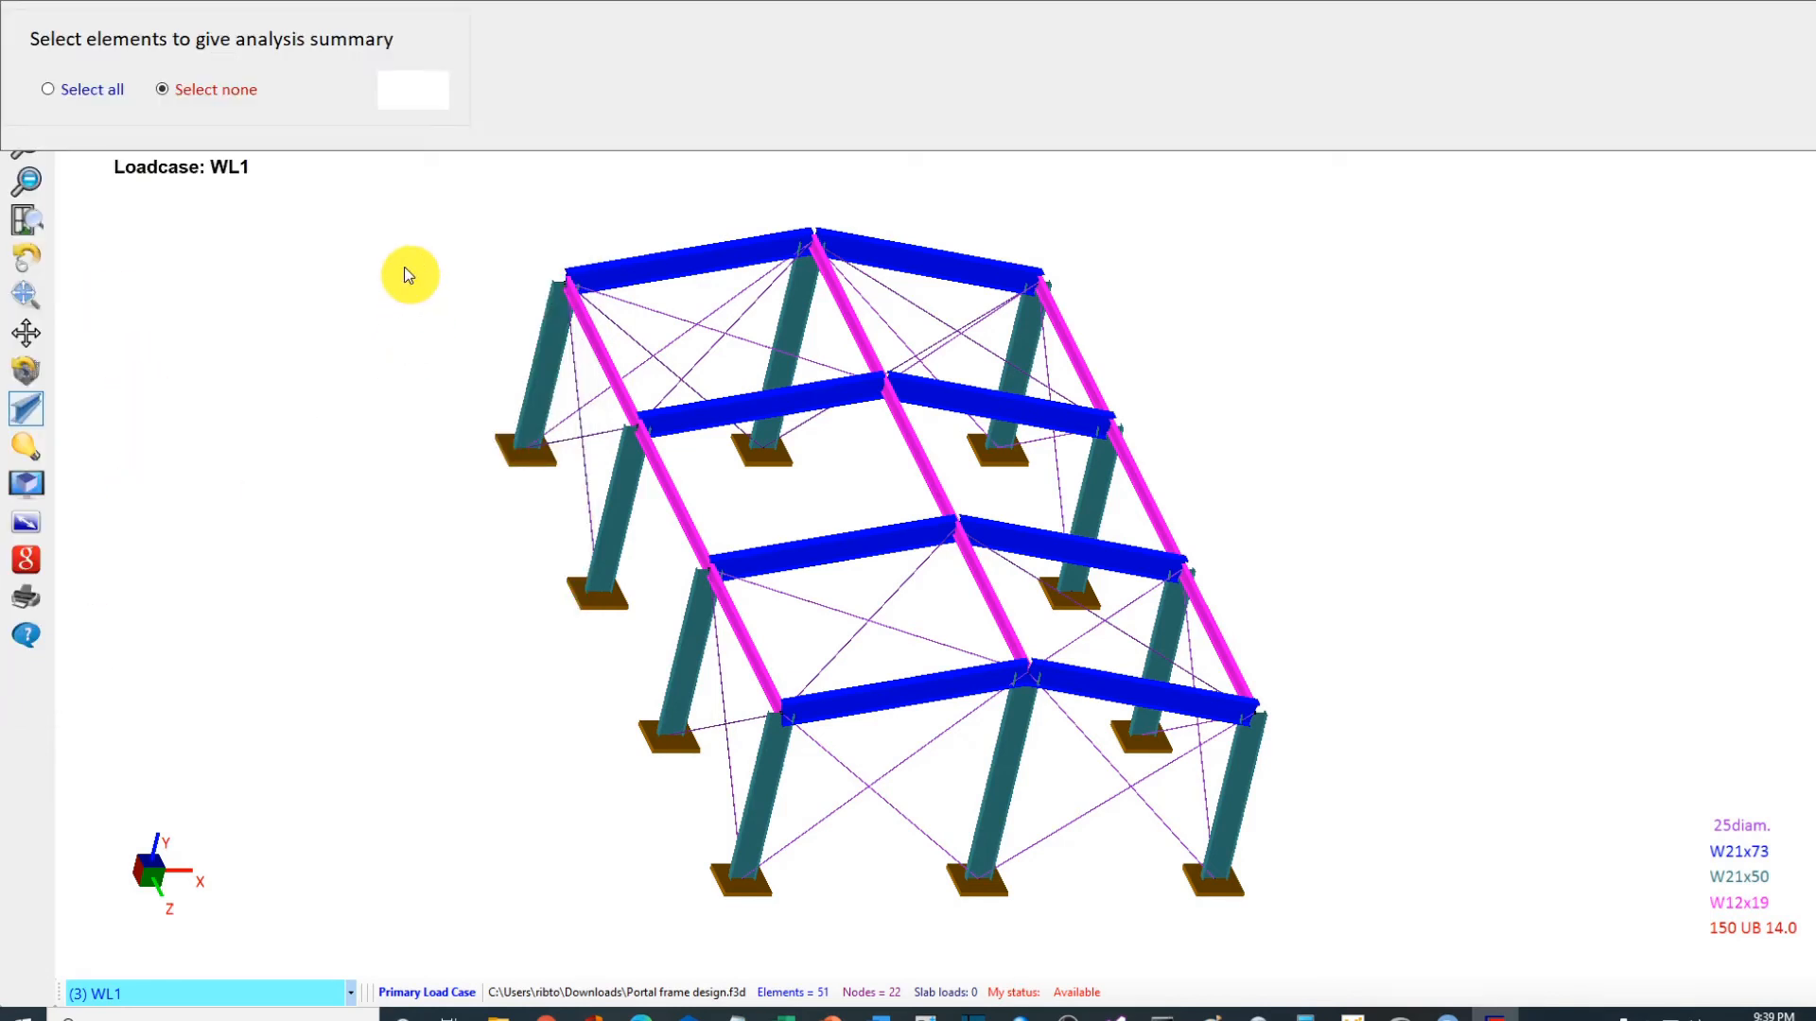
Step: Include all elements in the analysis summary and generate the report
left_click(66, 91)
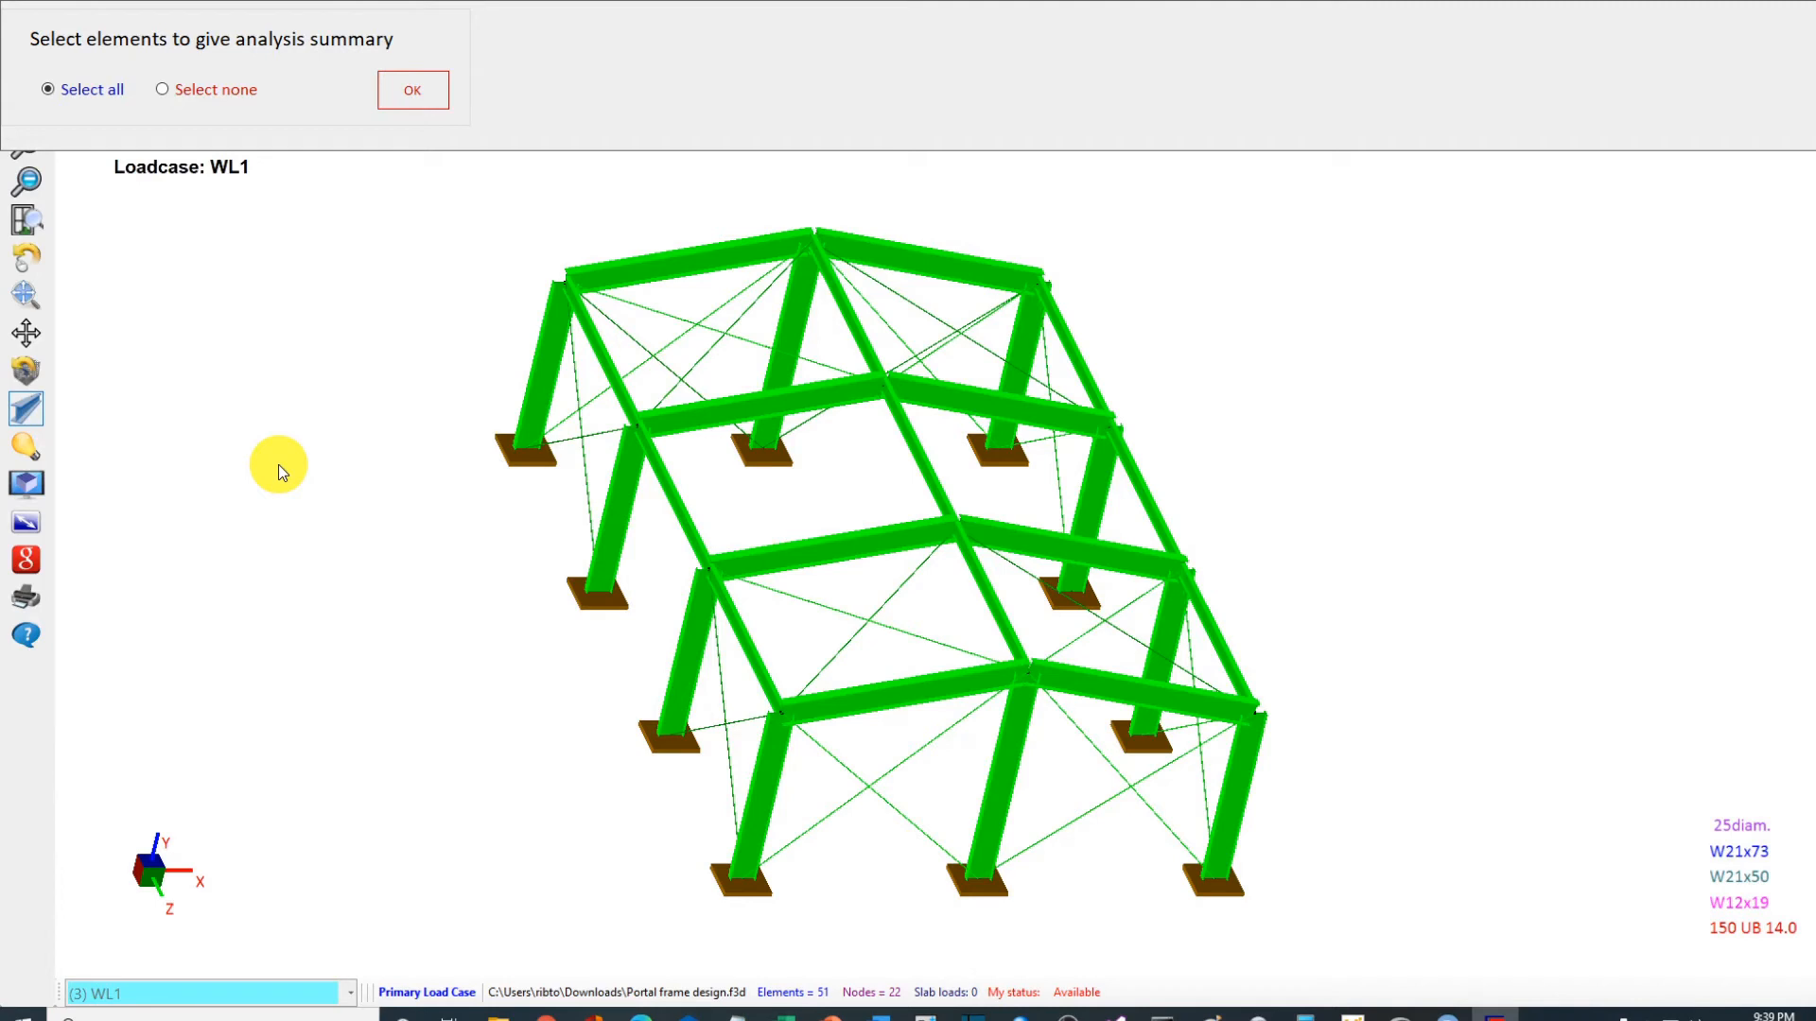
left_click_drag(734, 281, 681, 369)
left_click(702, 261)
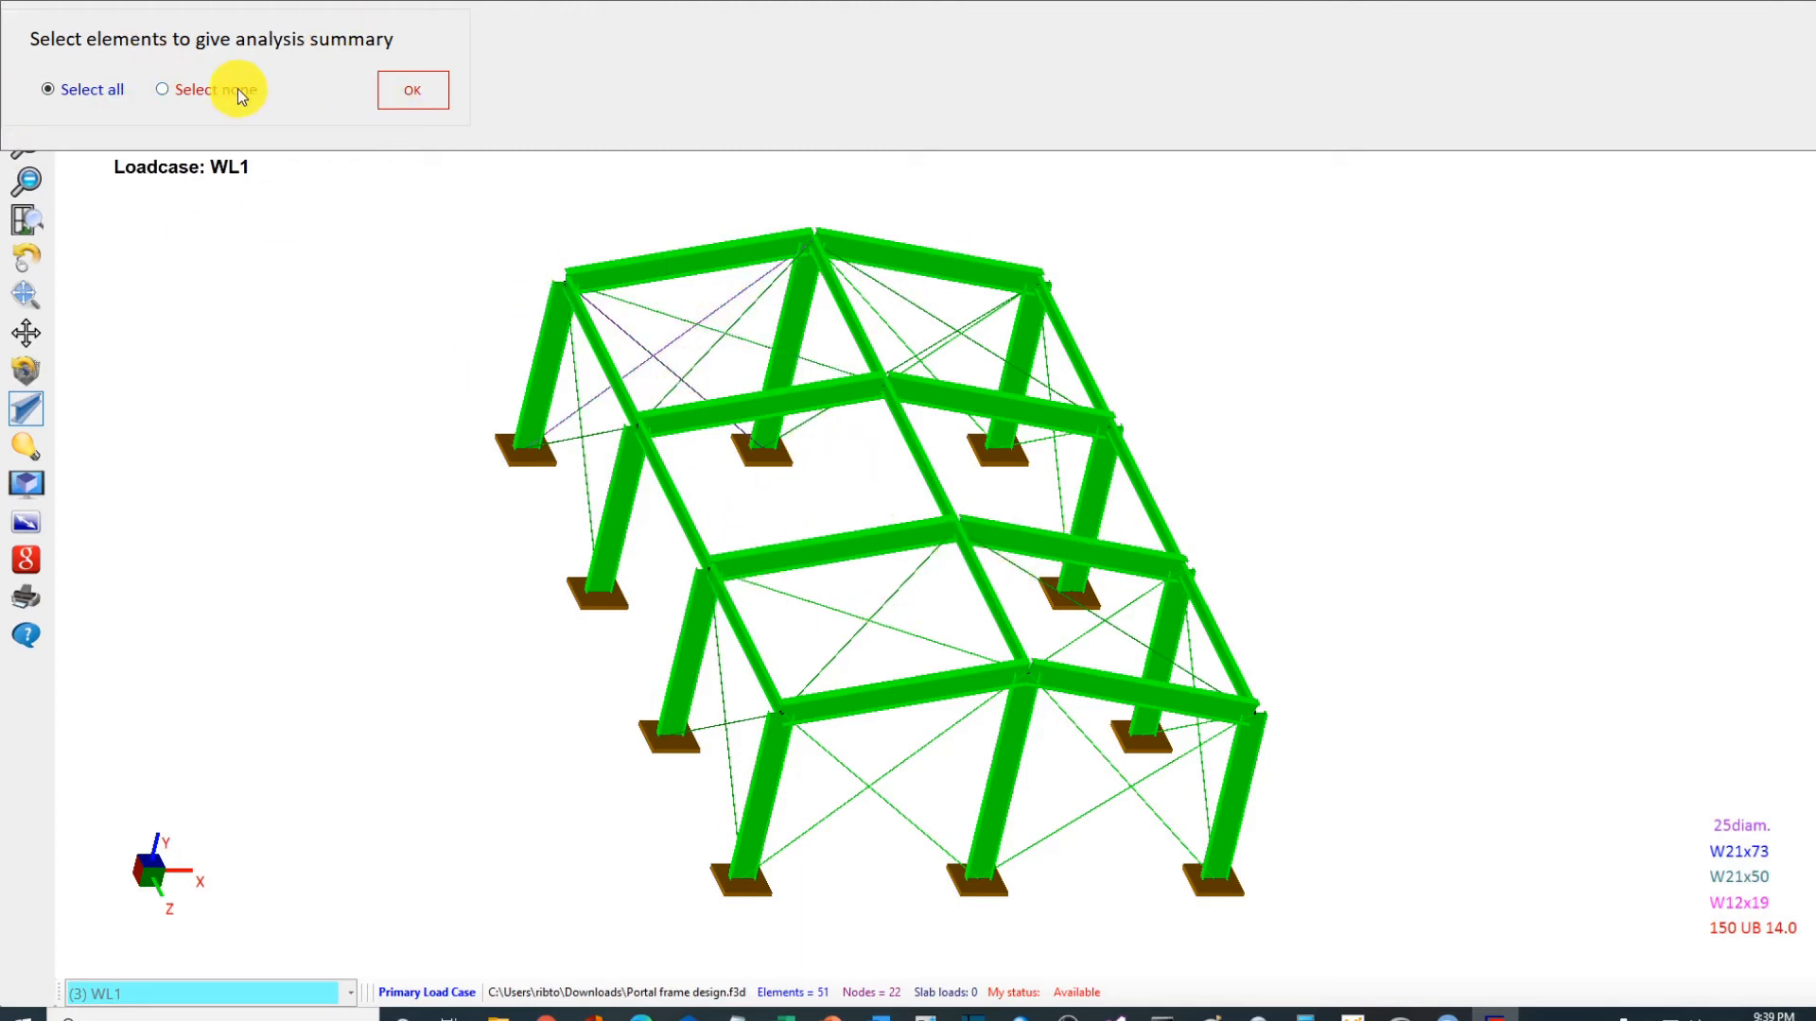
left_click(162, 89)
left_click(47, 89)
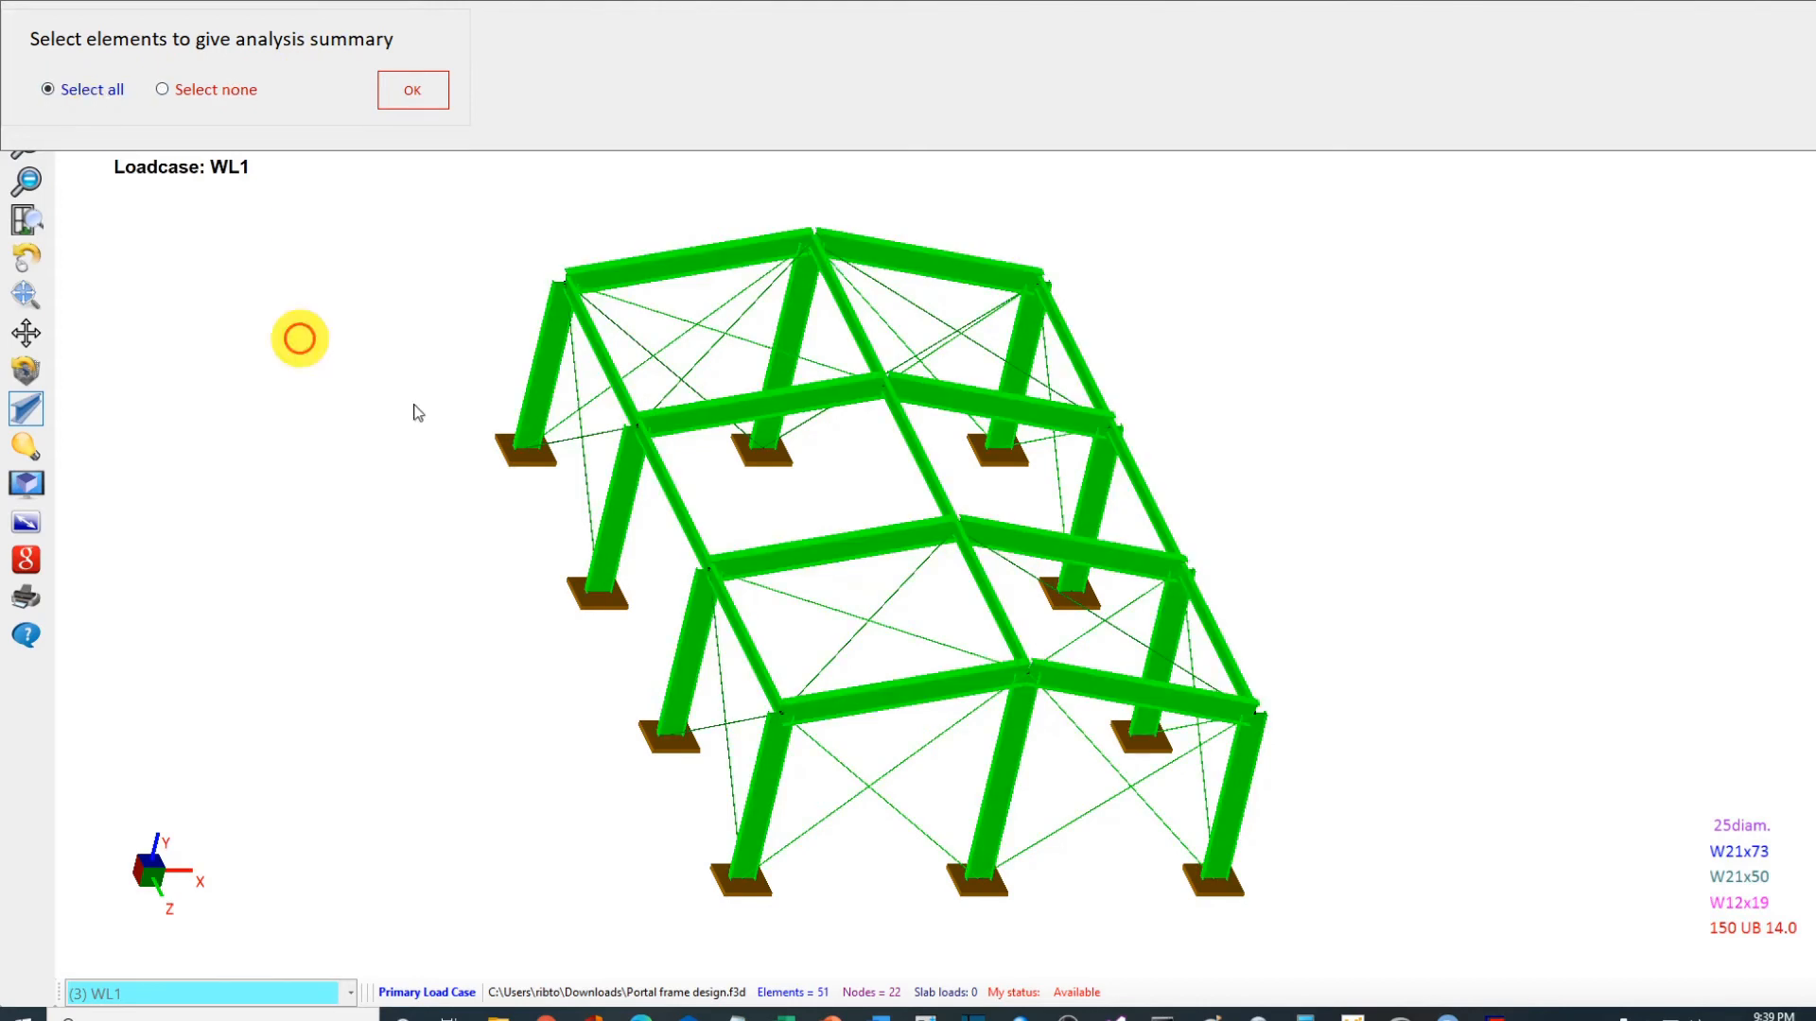
left_click(416, 93)
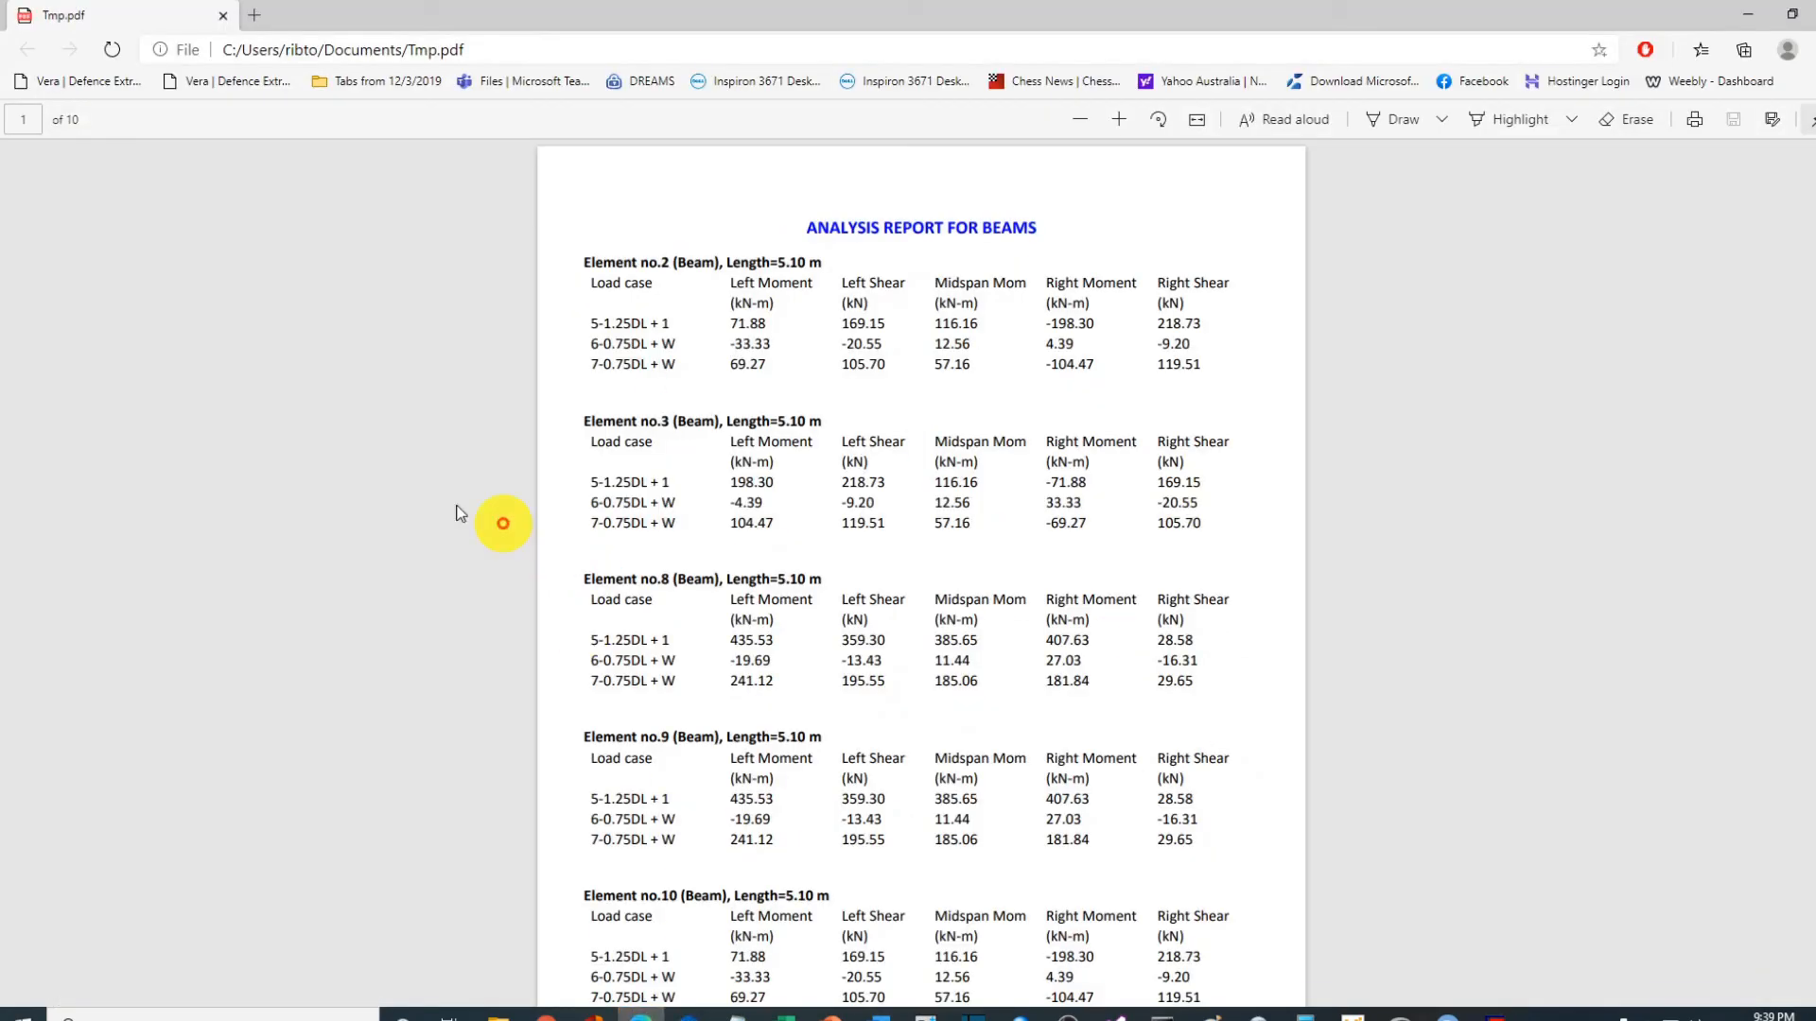
Step: Review the beam moments and shears in the PDF analysis report and close it
scroll(1154, 393, "down", 10)
scroll(1167, 388, "up", 5)
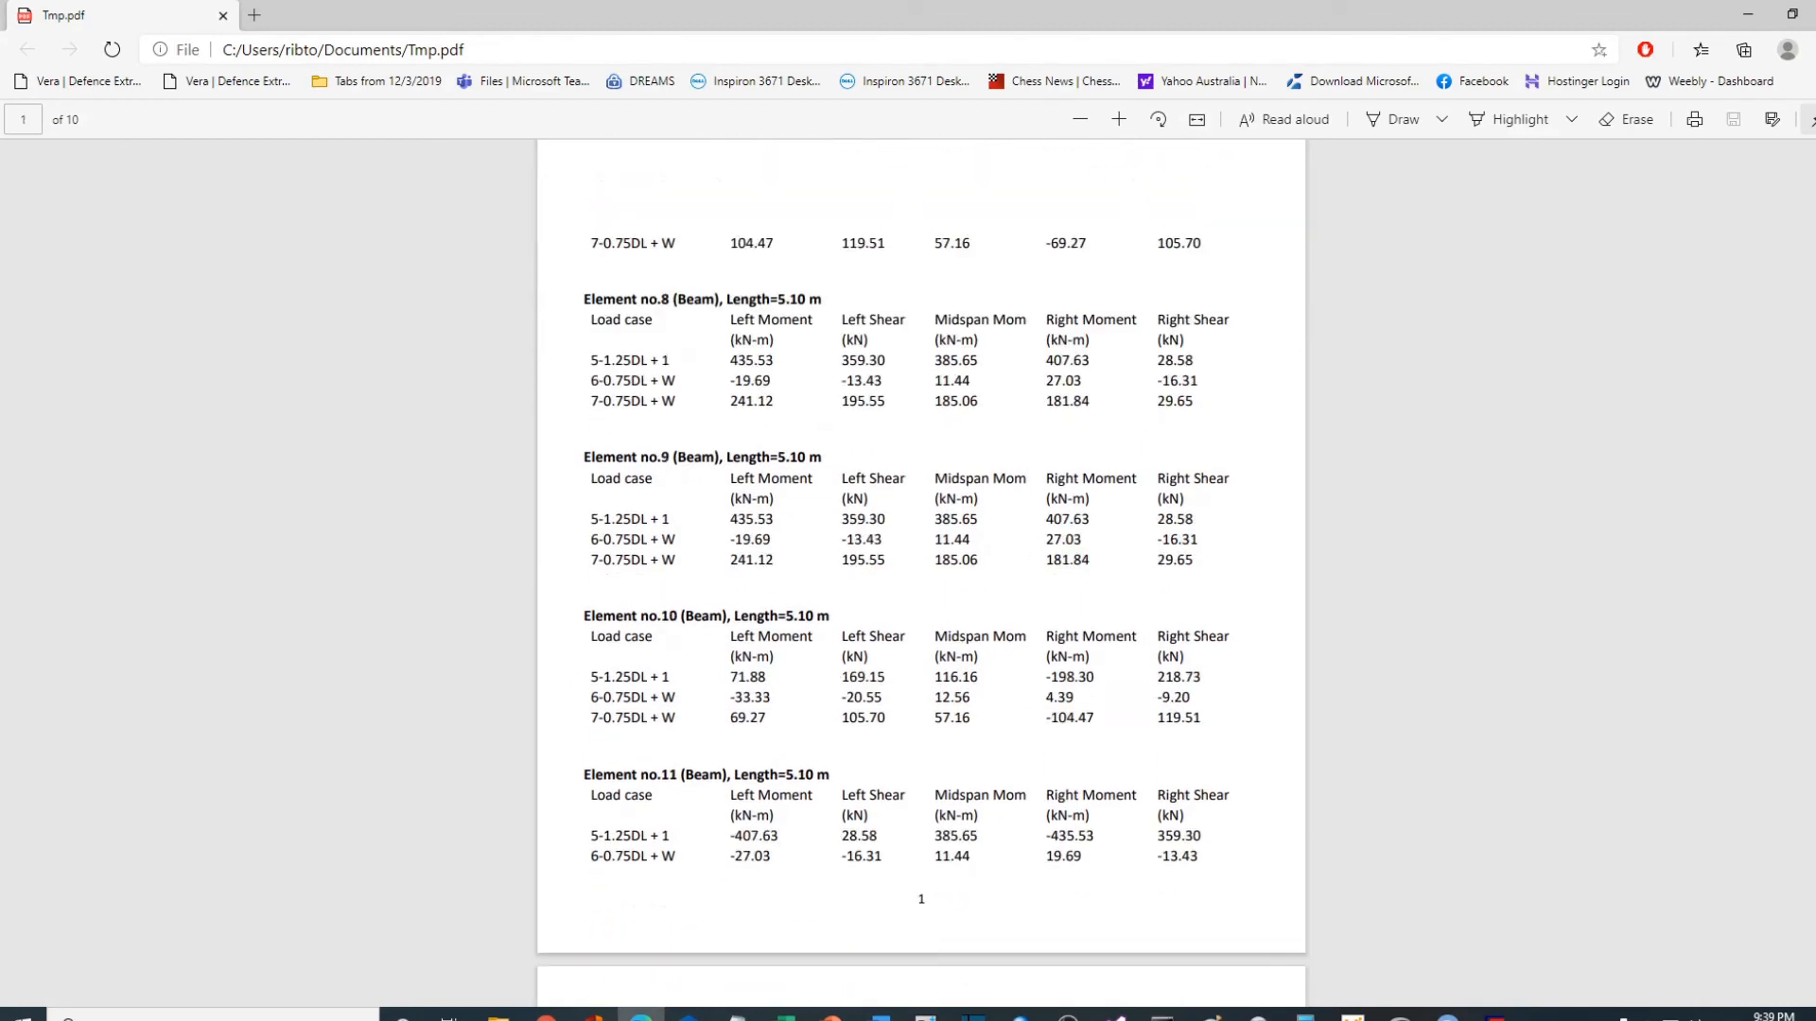
left_click_drag(1809, 199, 1809, 137)
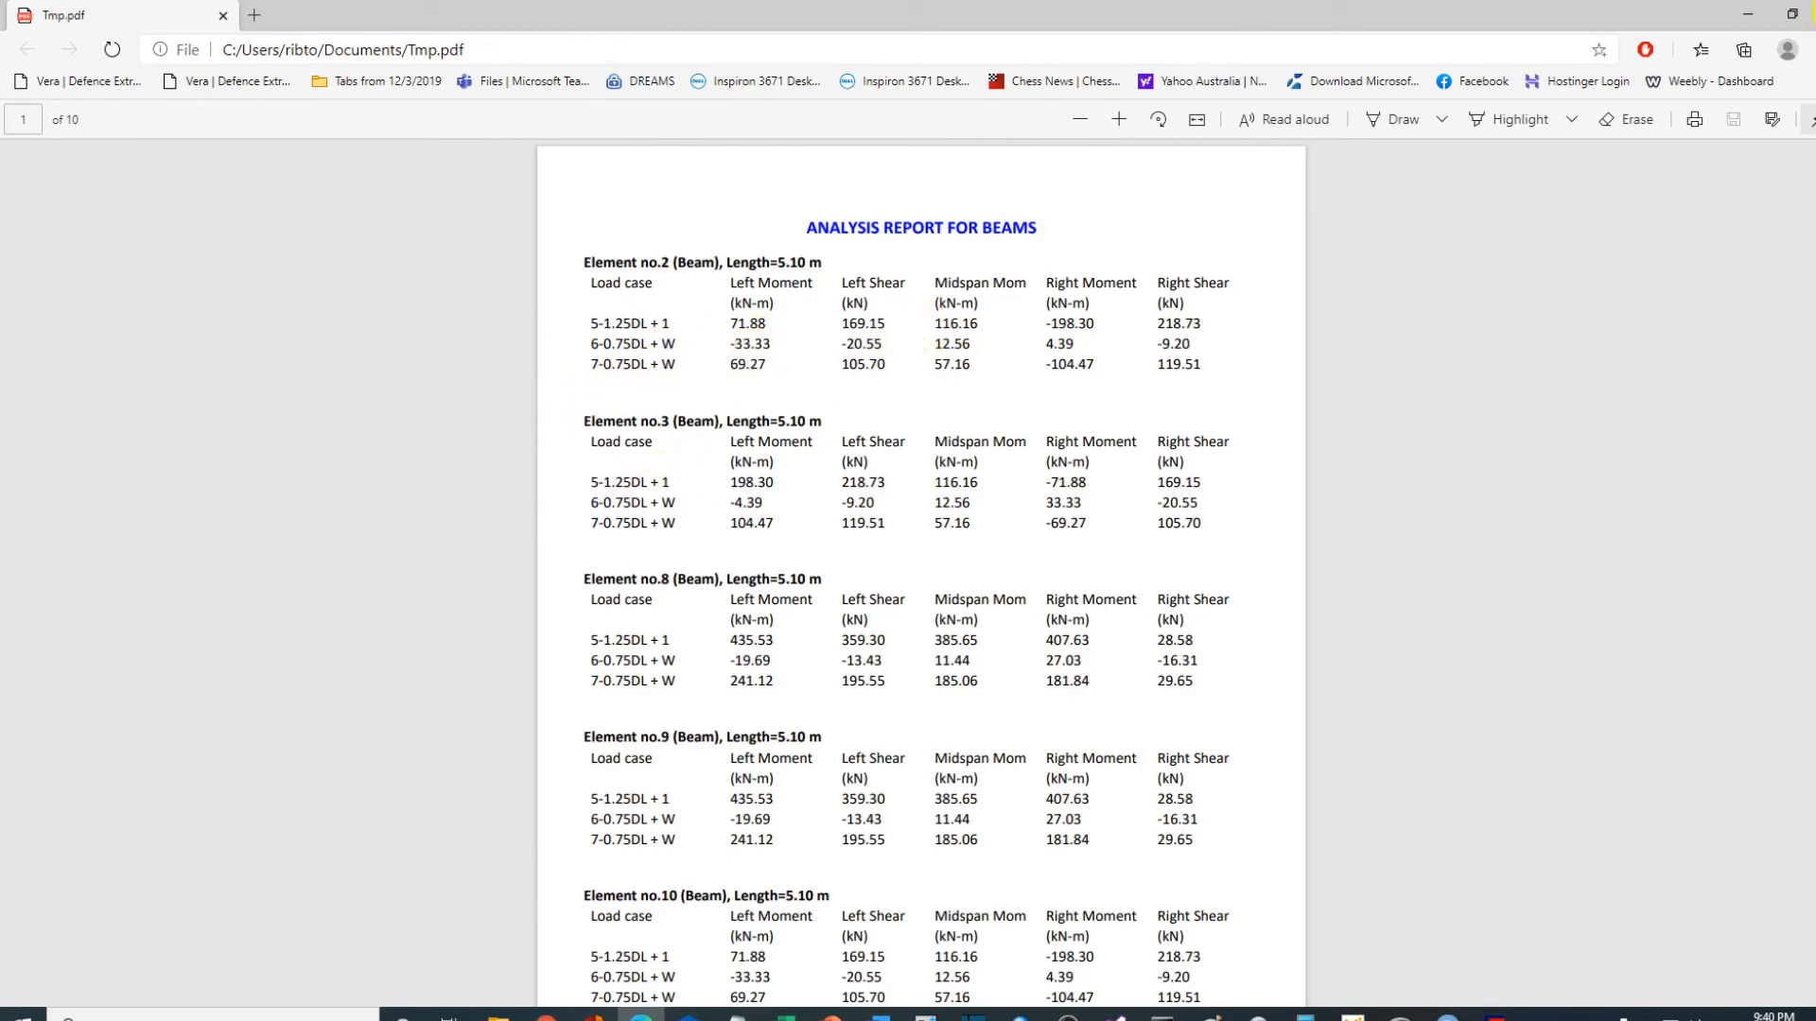
left_click(1815, 11)
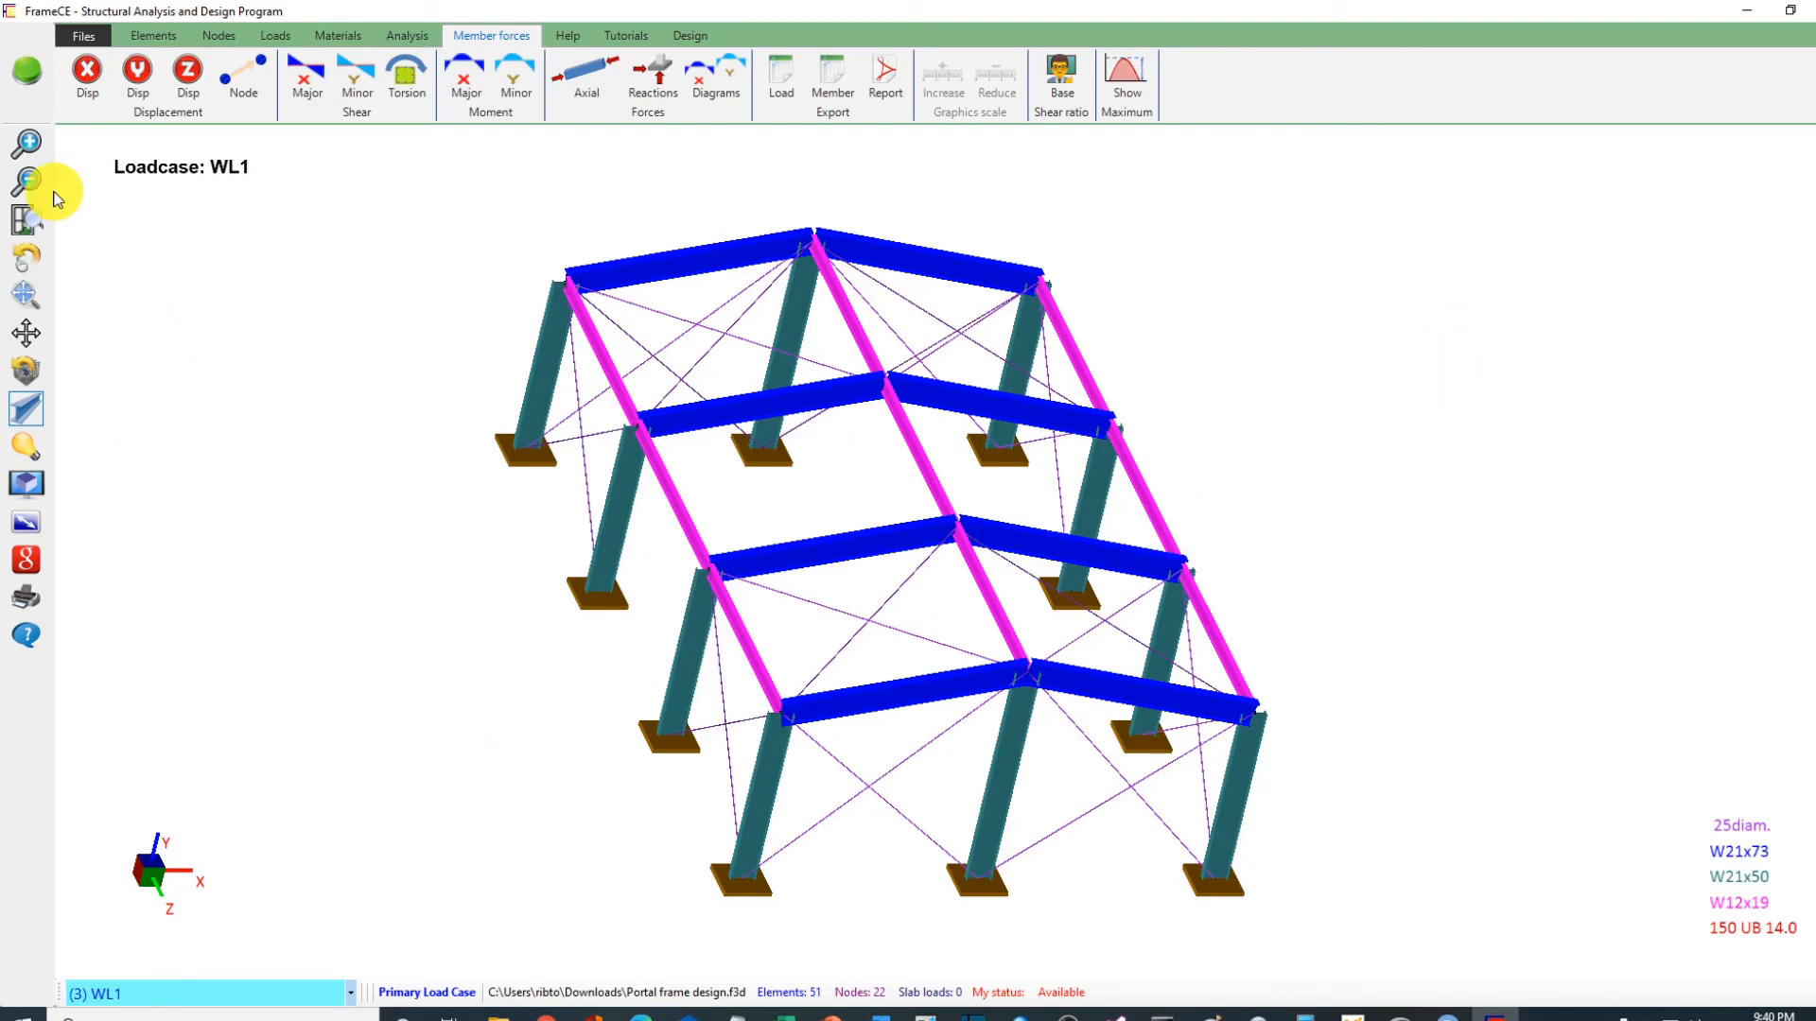
Step: Start a linear elastic design, checking strength for load cases 1.25DL + 1.5LL, 0.75DL + WL and 0.75DL + WL2
left_click(698, 37)
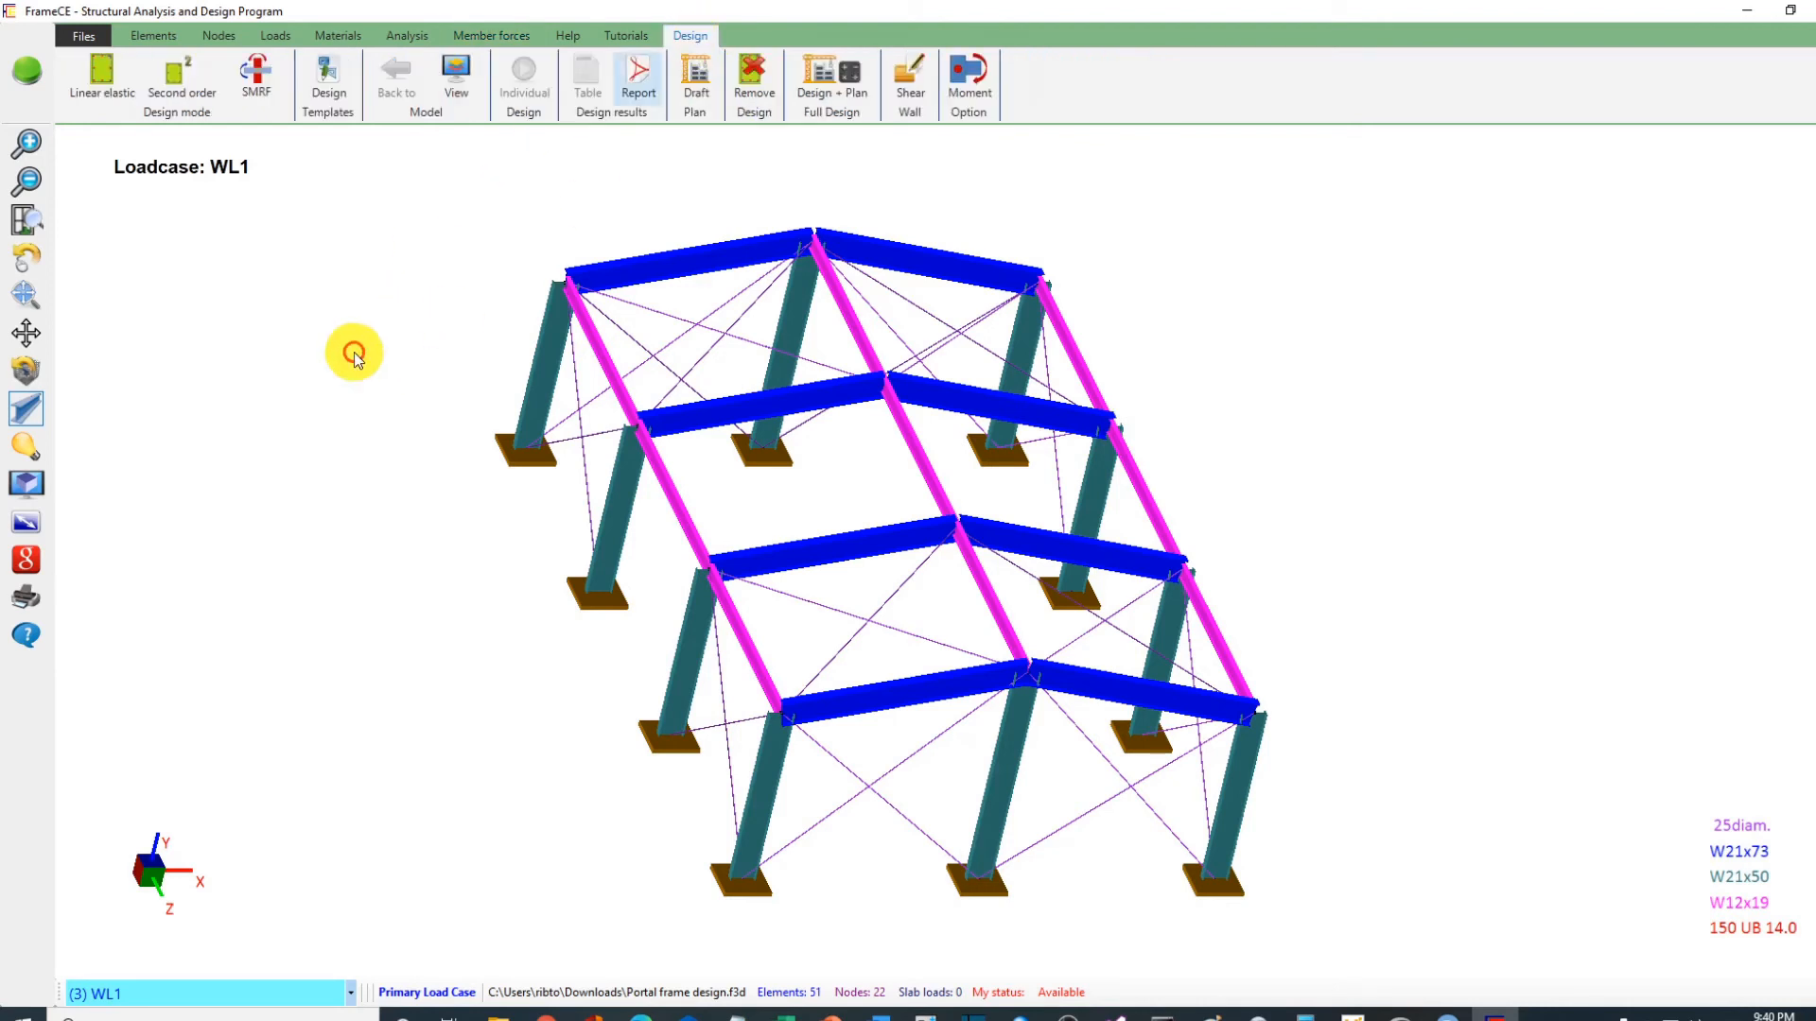
left_click(94, 91)
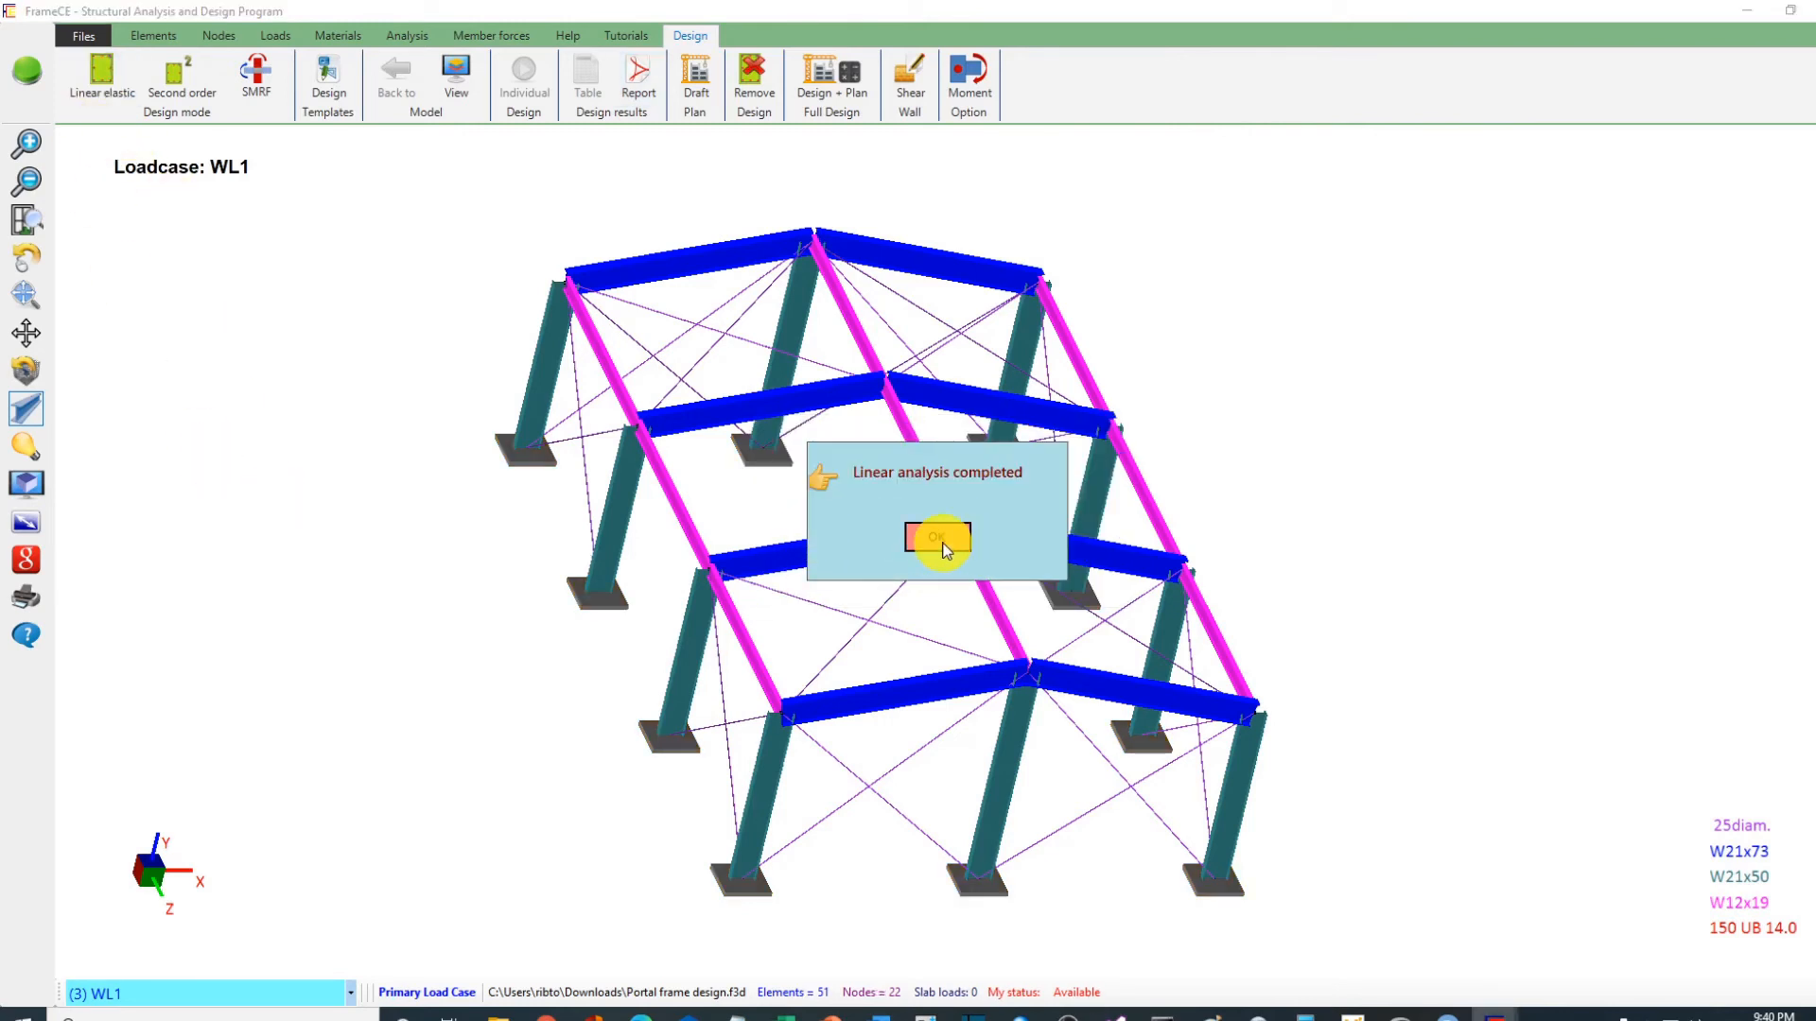
left_click(938, 537)
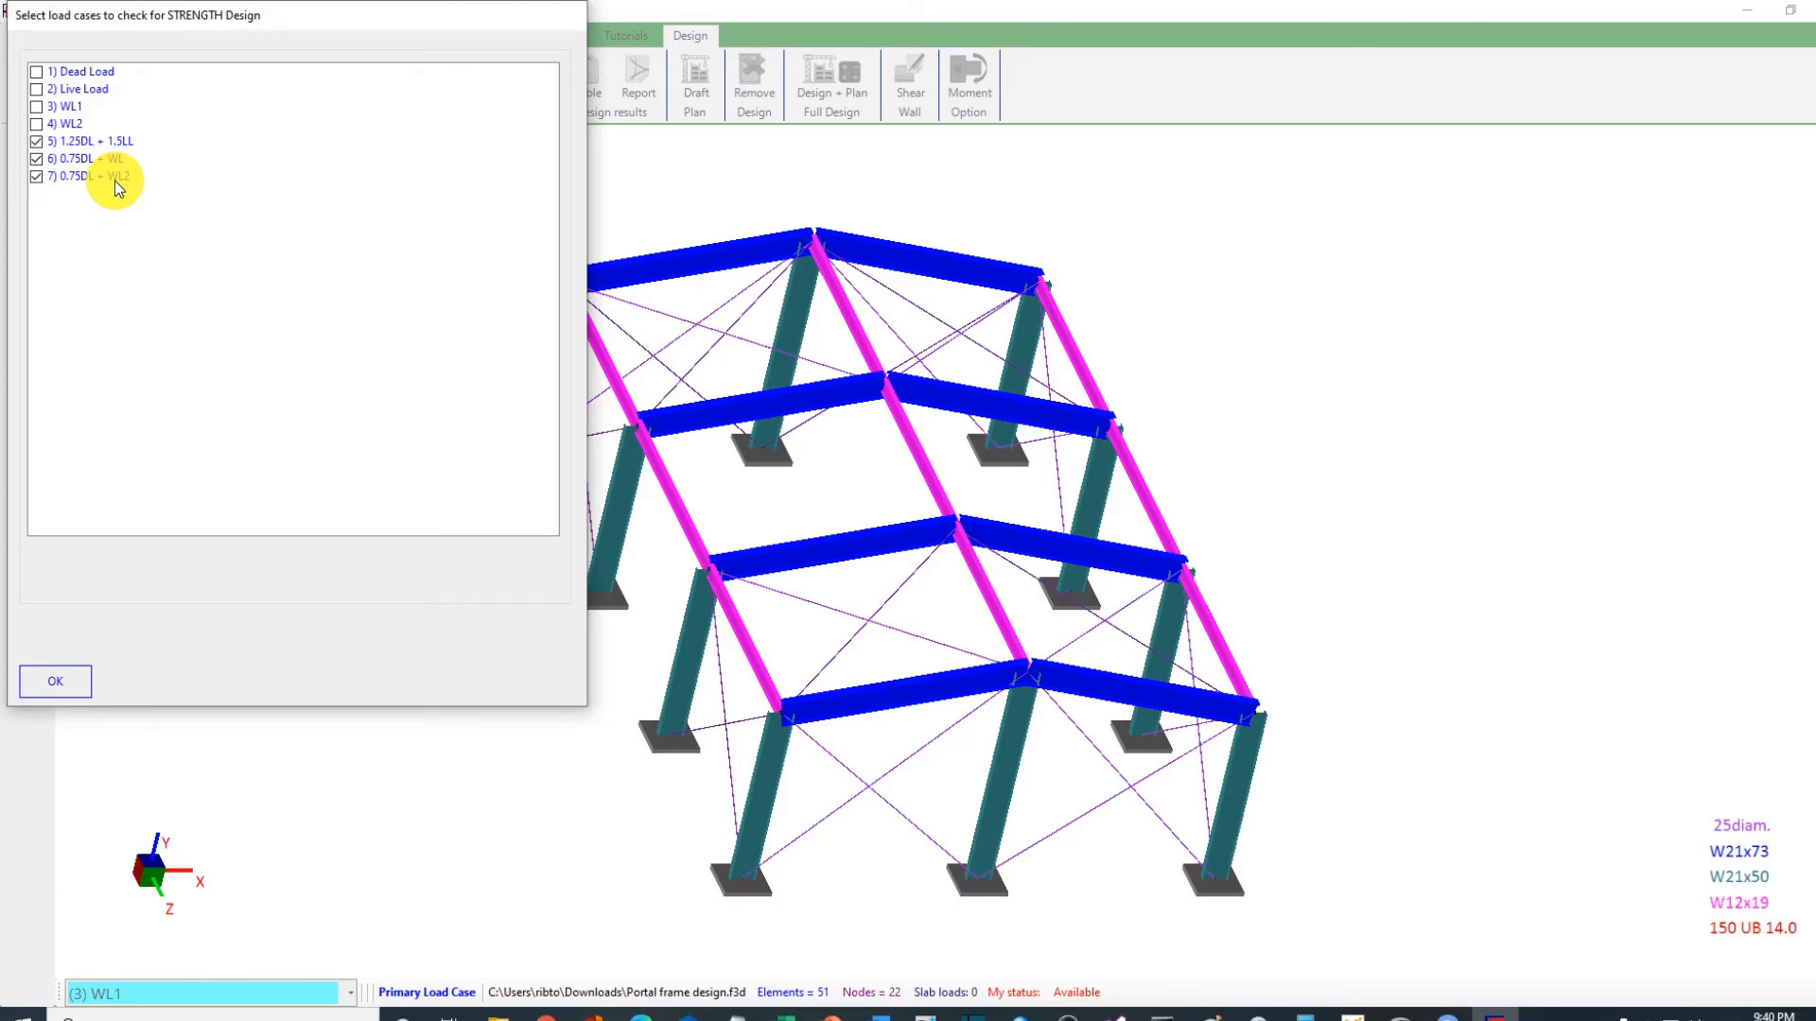
left_click(64, 685)
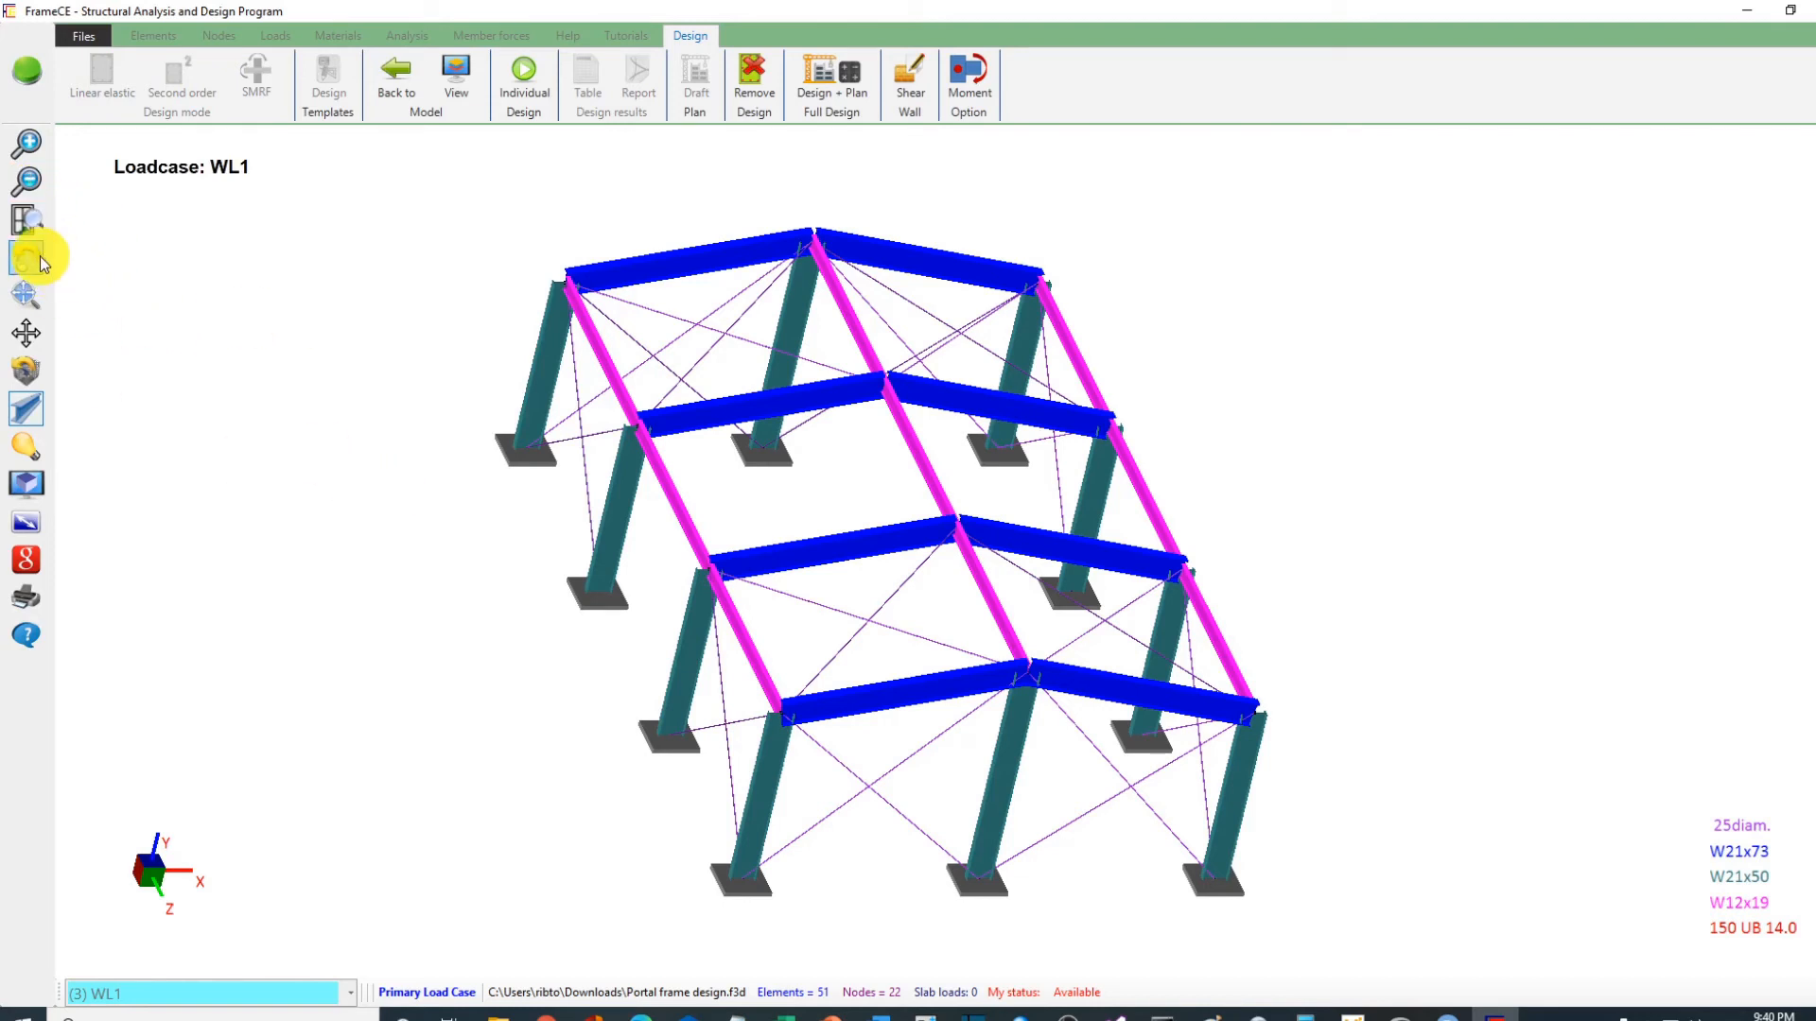
Step: Select all eight sloping W21x73 roof girders across the four portal frames
left_click_drag(430, 606, 397, 579)
left_click(661, 243)
left_click(876, 243)
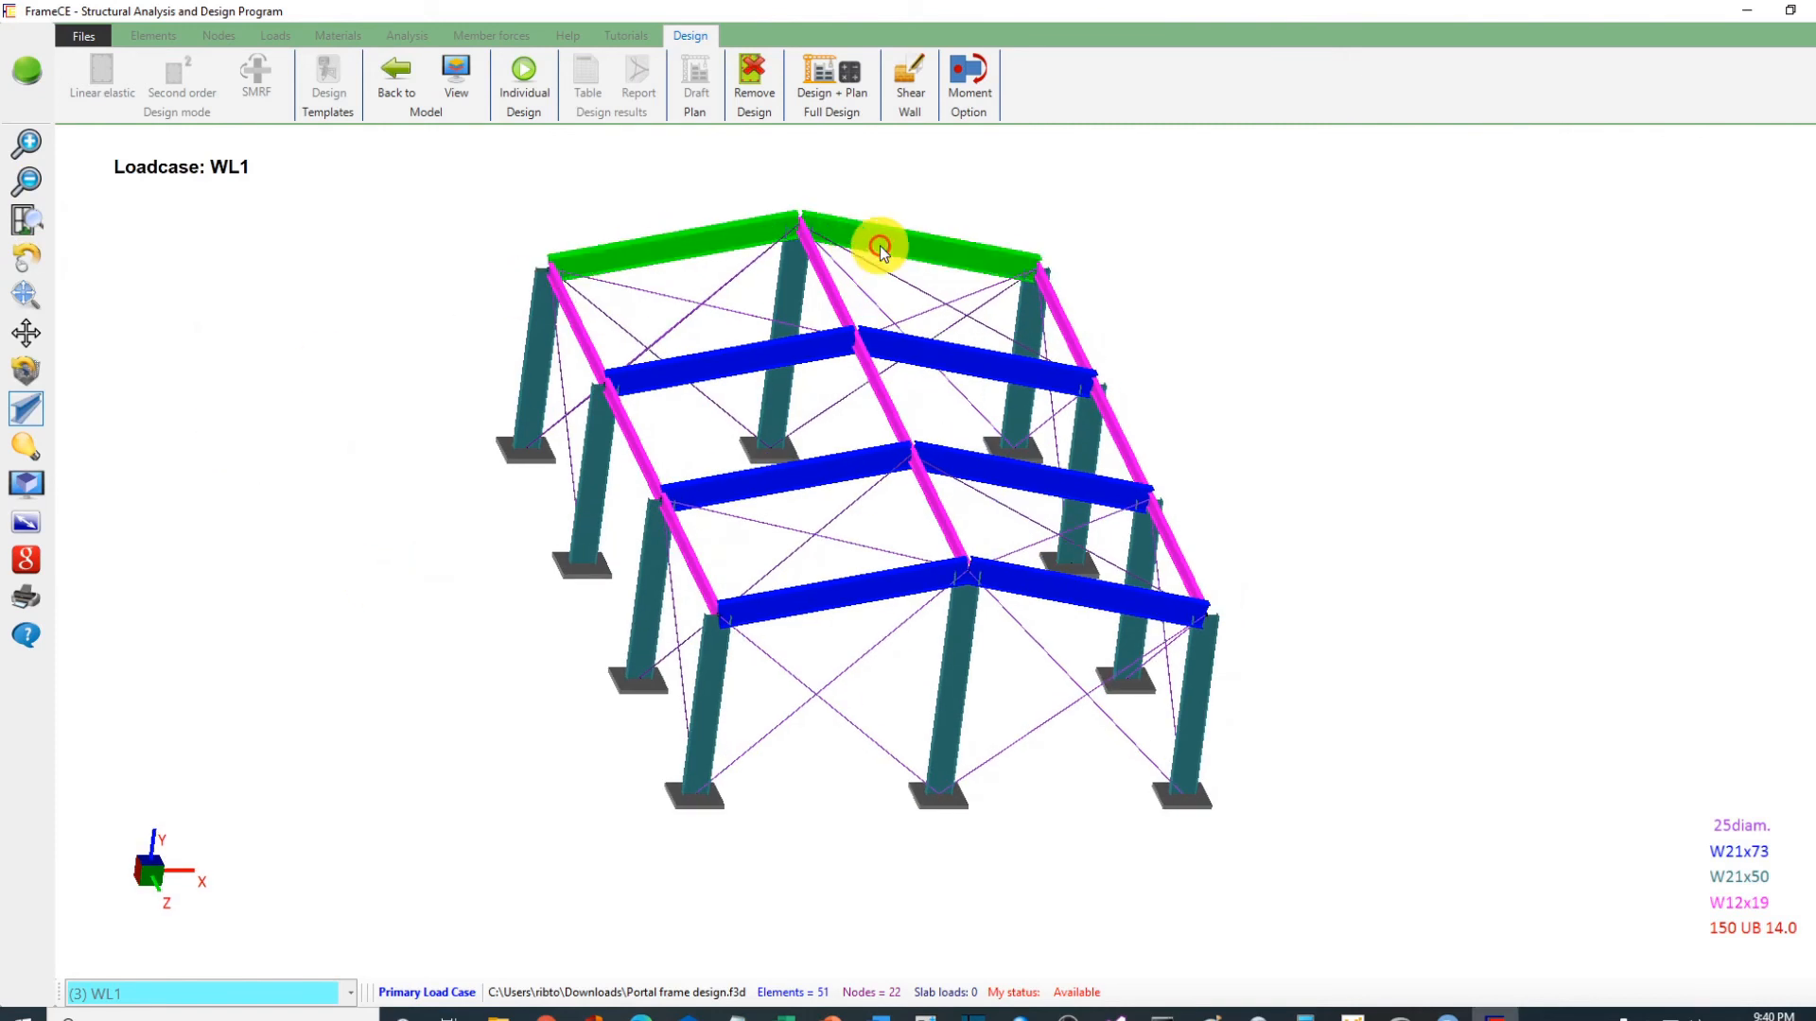
left_click(711, 381)
left_click(937, 375)
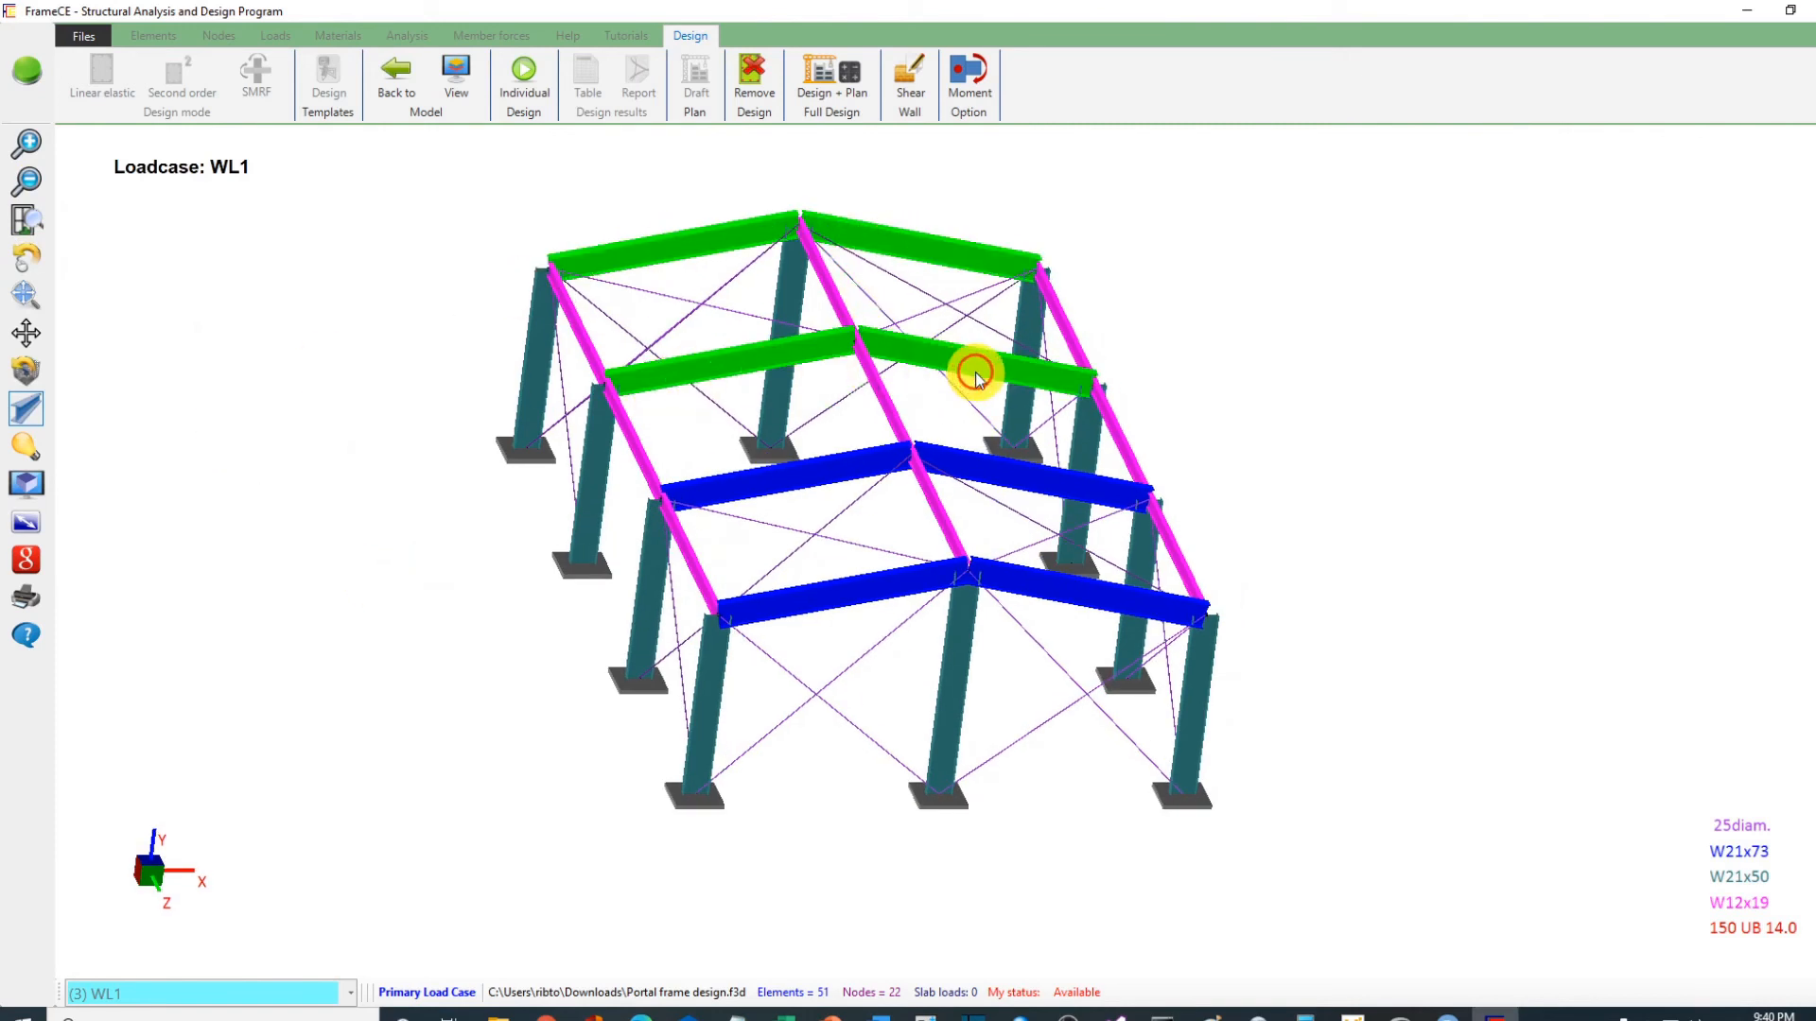
left_click(741, 496)
left_click(944, 482)
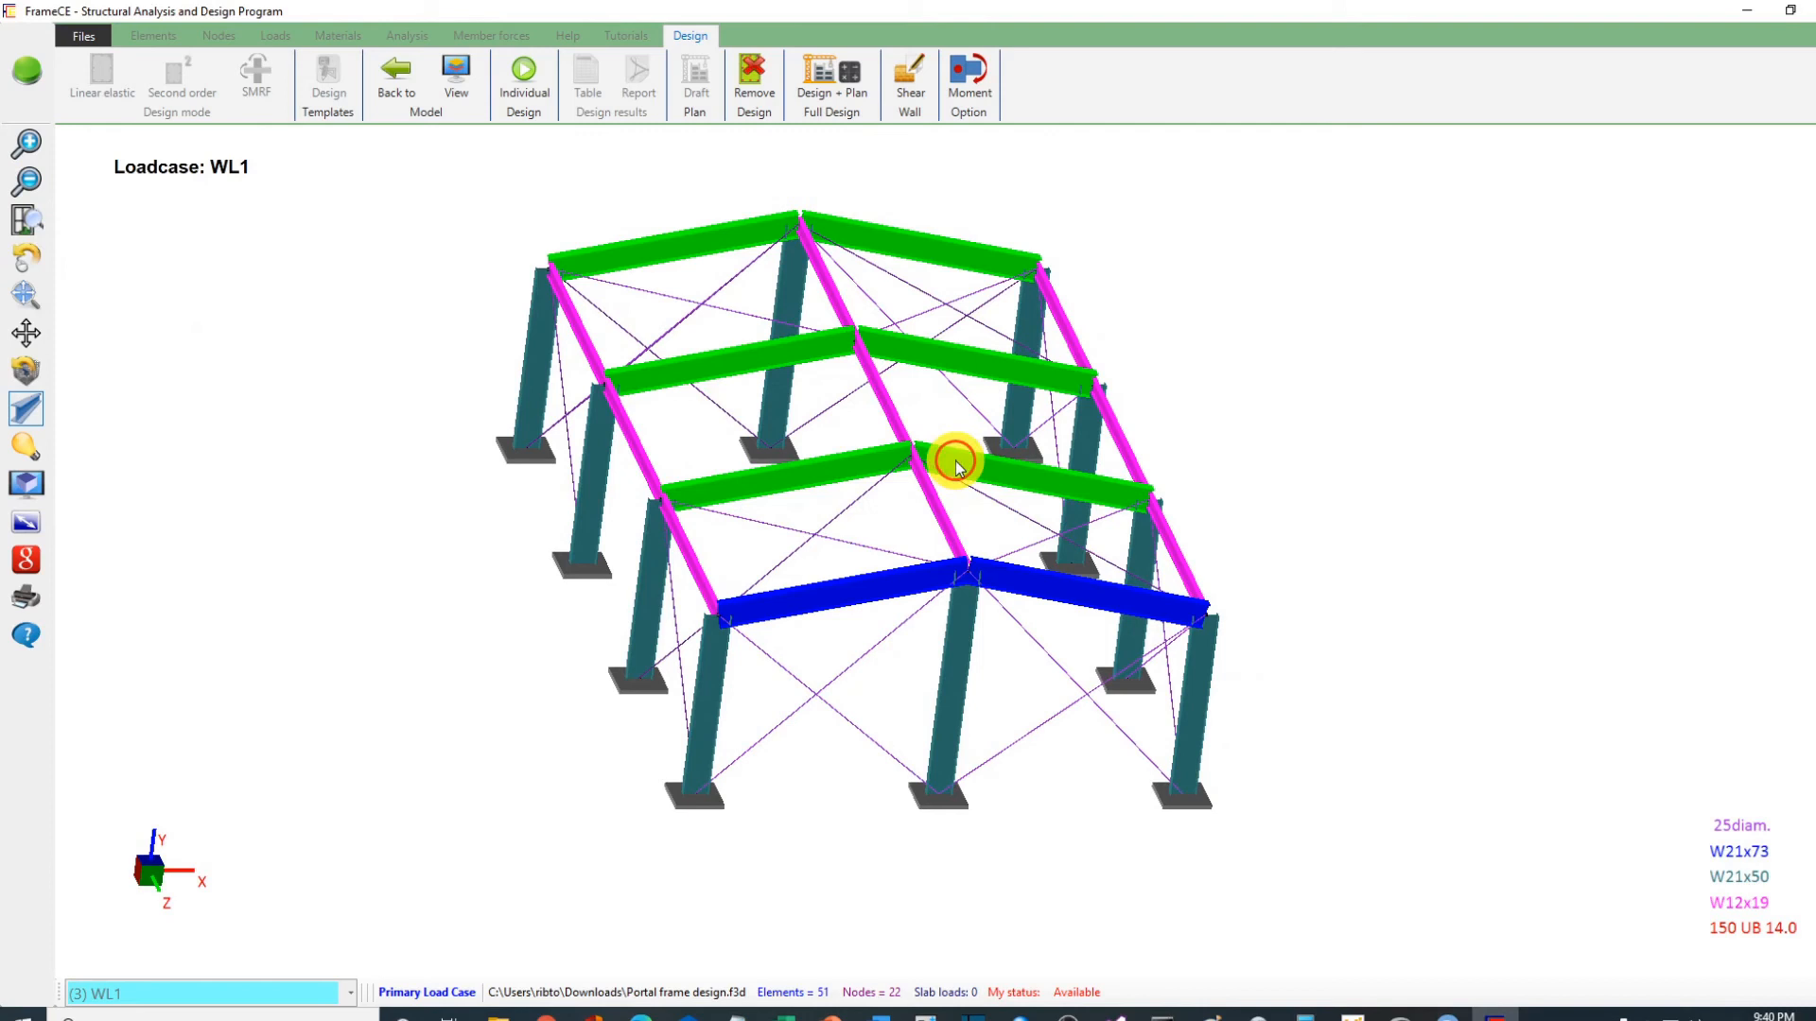
left_click(793, 622)
left_click(1078, 594)
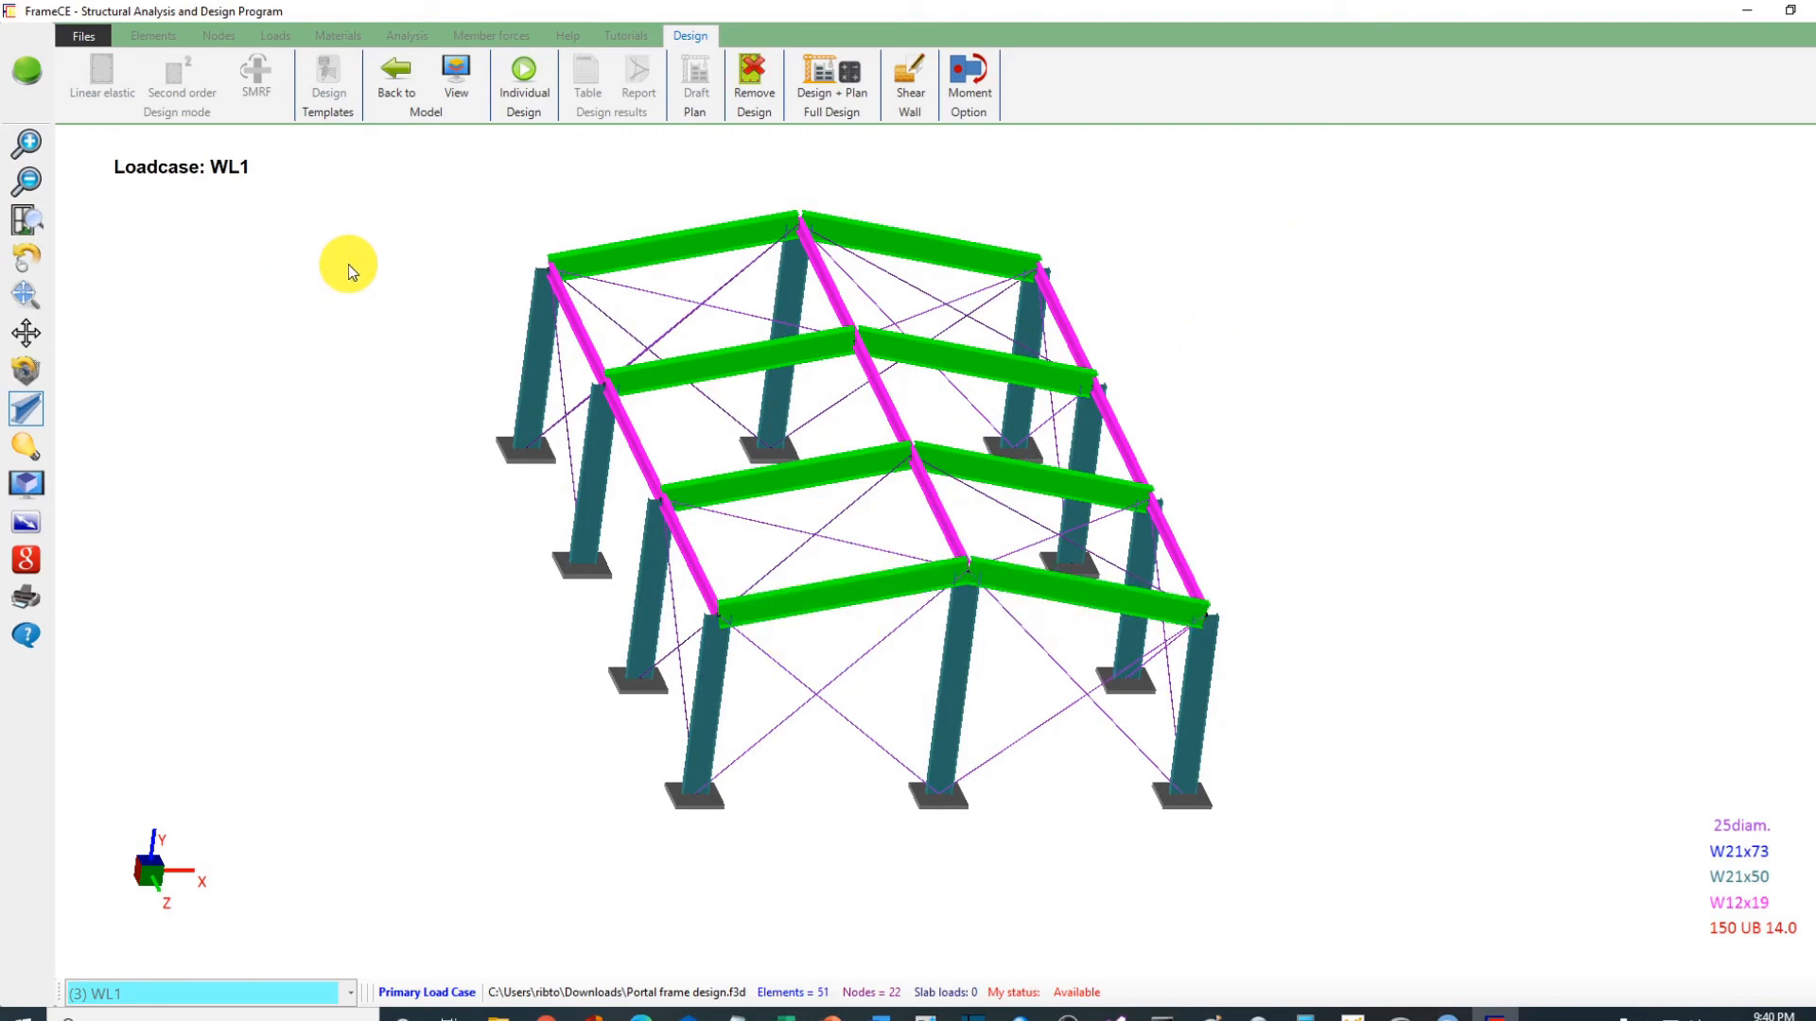
Step: Start an individual design of the selected girders with 16 mm, 20 mm and 22 mm bar diameters and choose the design beam moment
left_click(523, 80)
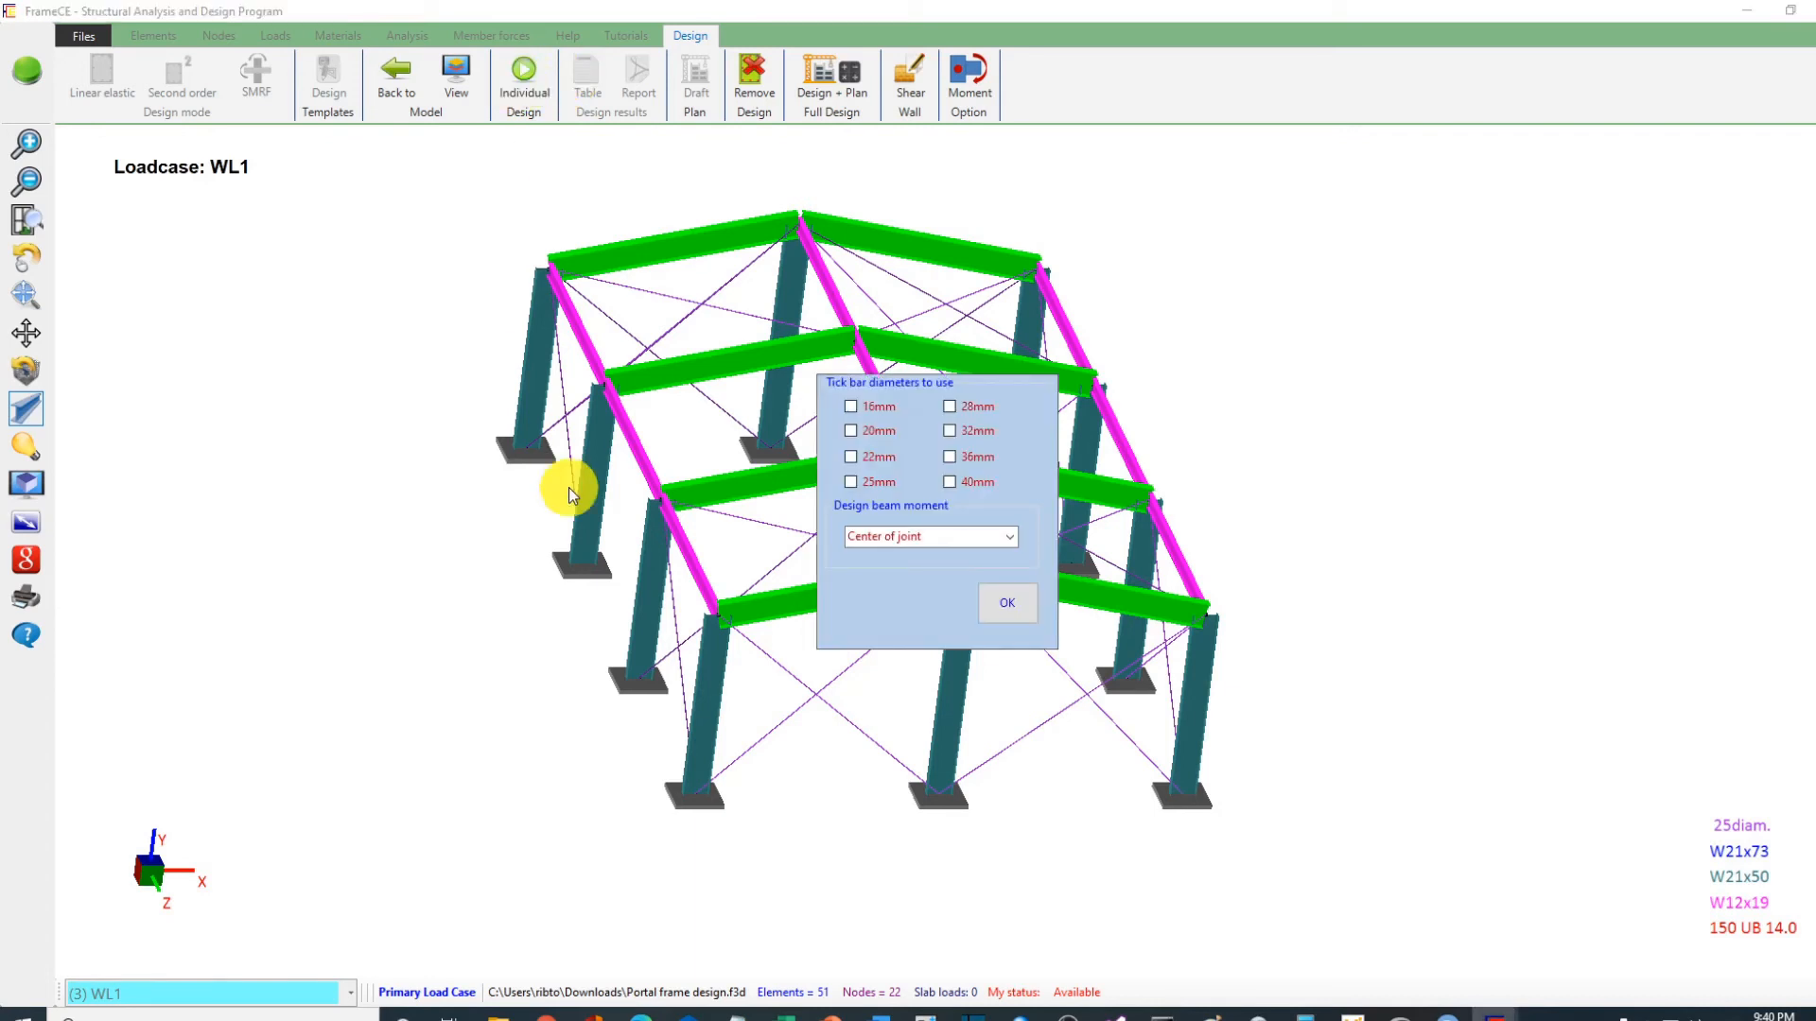
left_click(851, 406)
left_click(851, 431)
left_click(851, 456)
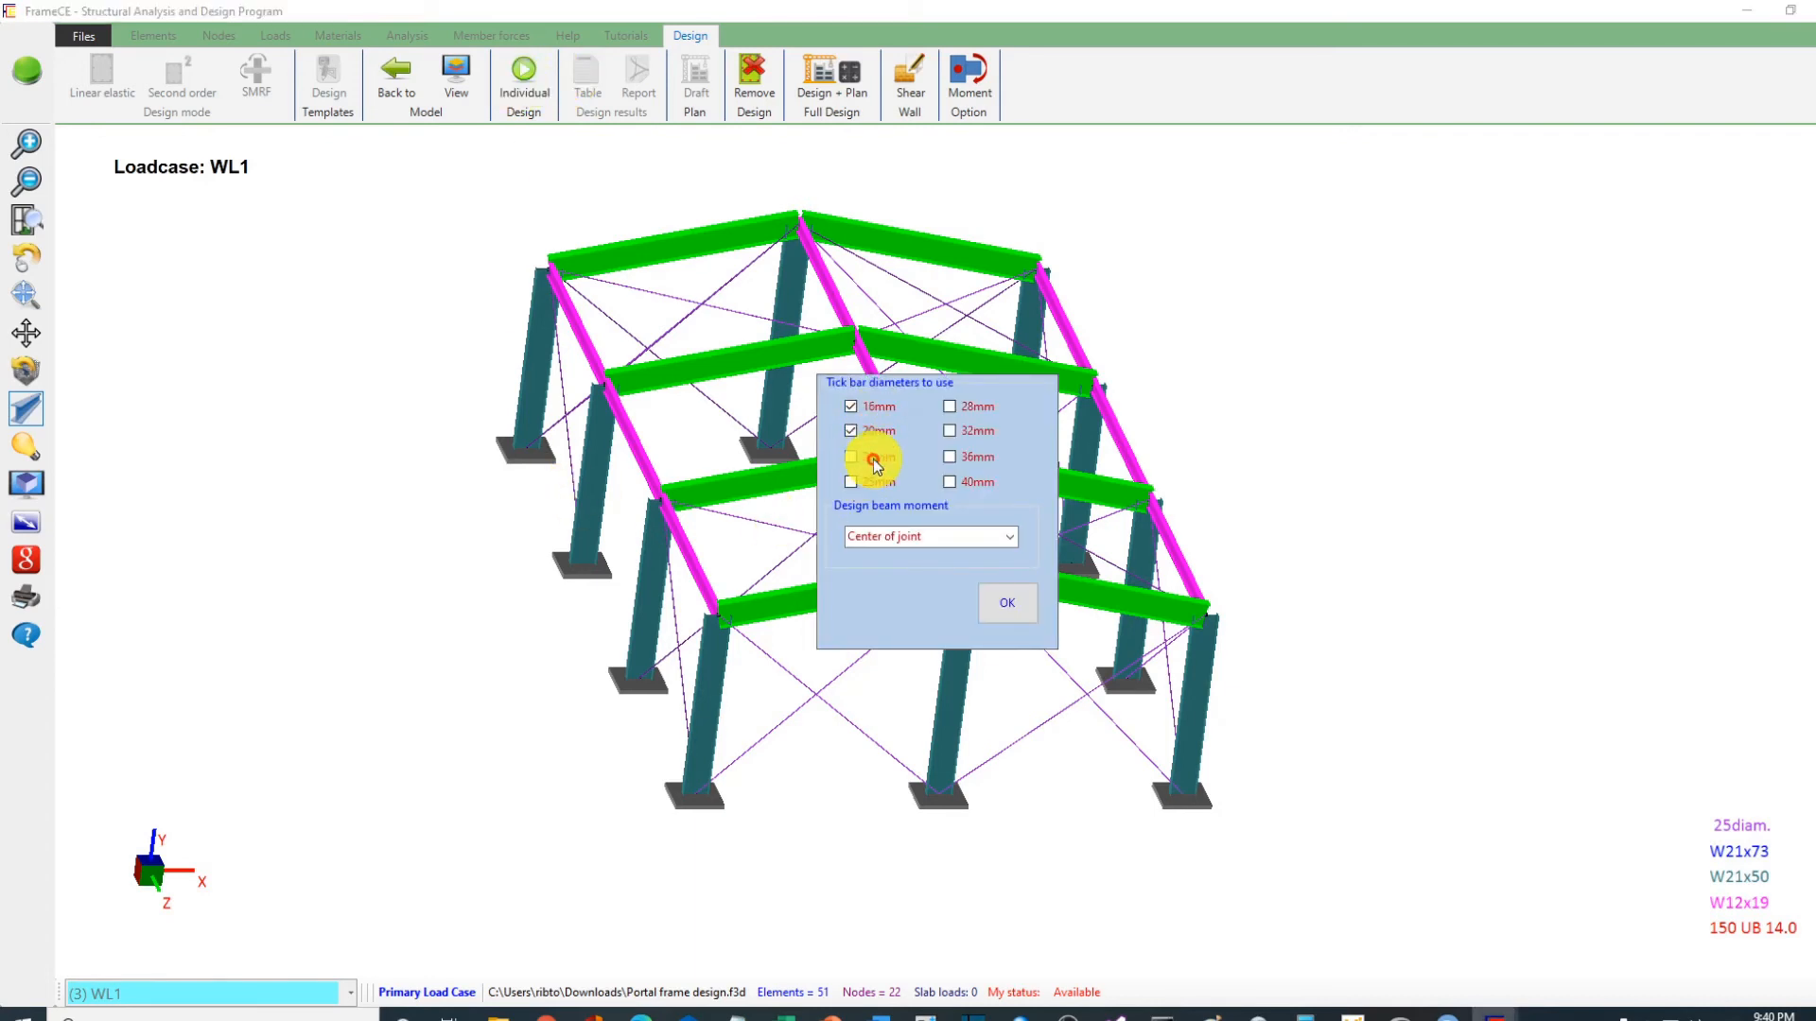
left_click(1006, 556)
left_click(933, 575)
left_click(1007, 602)
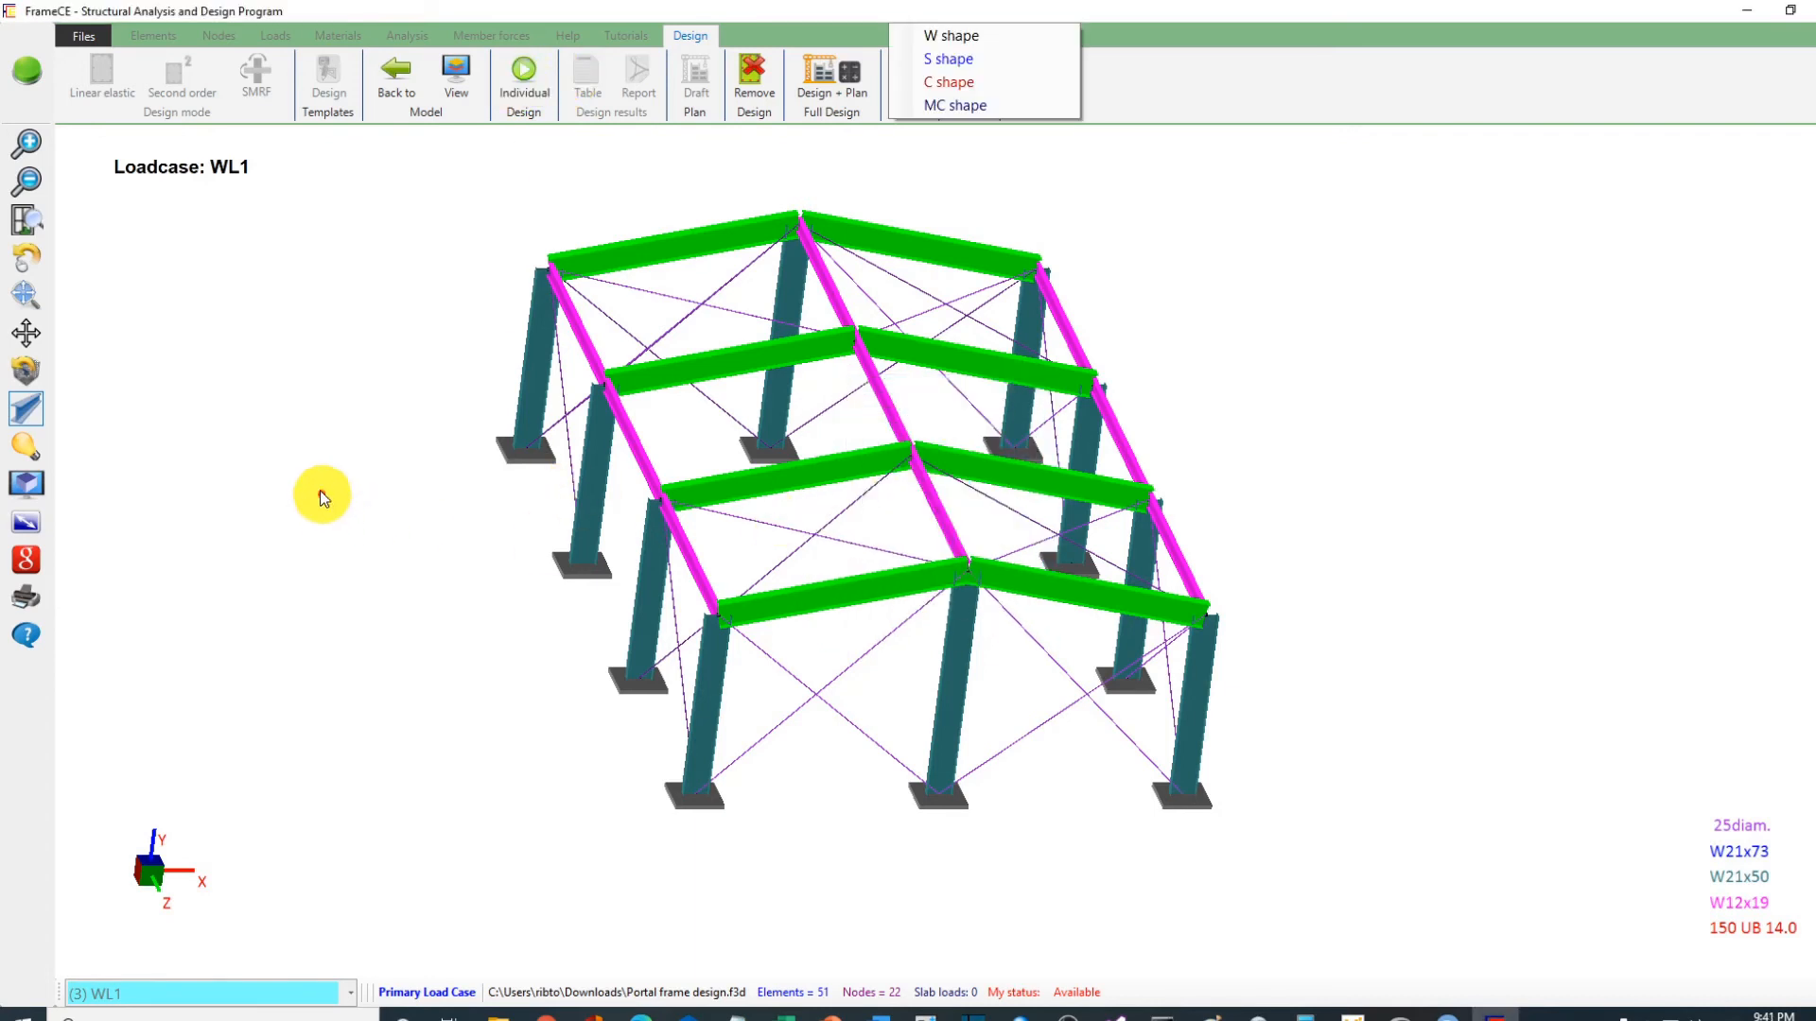
Step: Design the girders as W shapes with lateral support and close the check message for the initial section
left_click(989, 36)
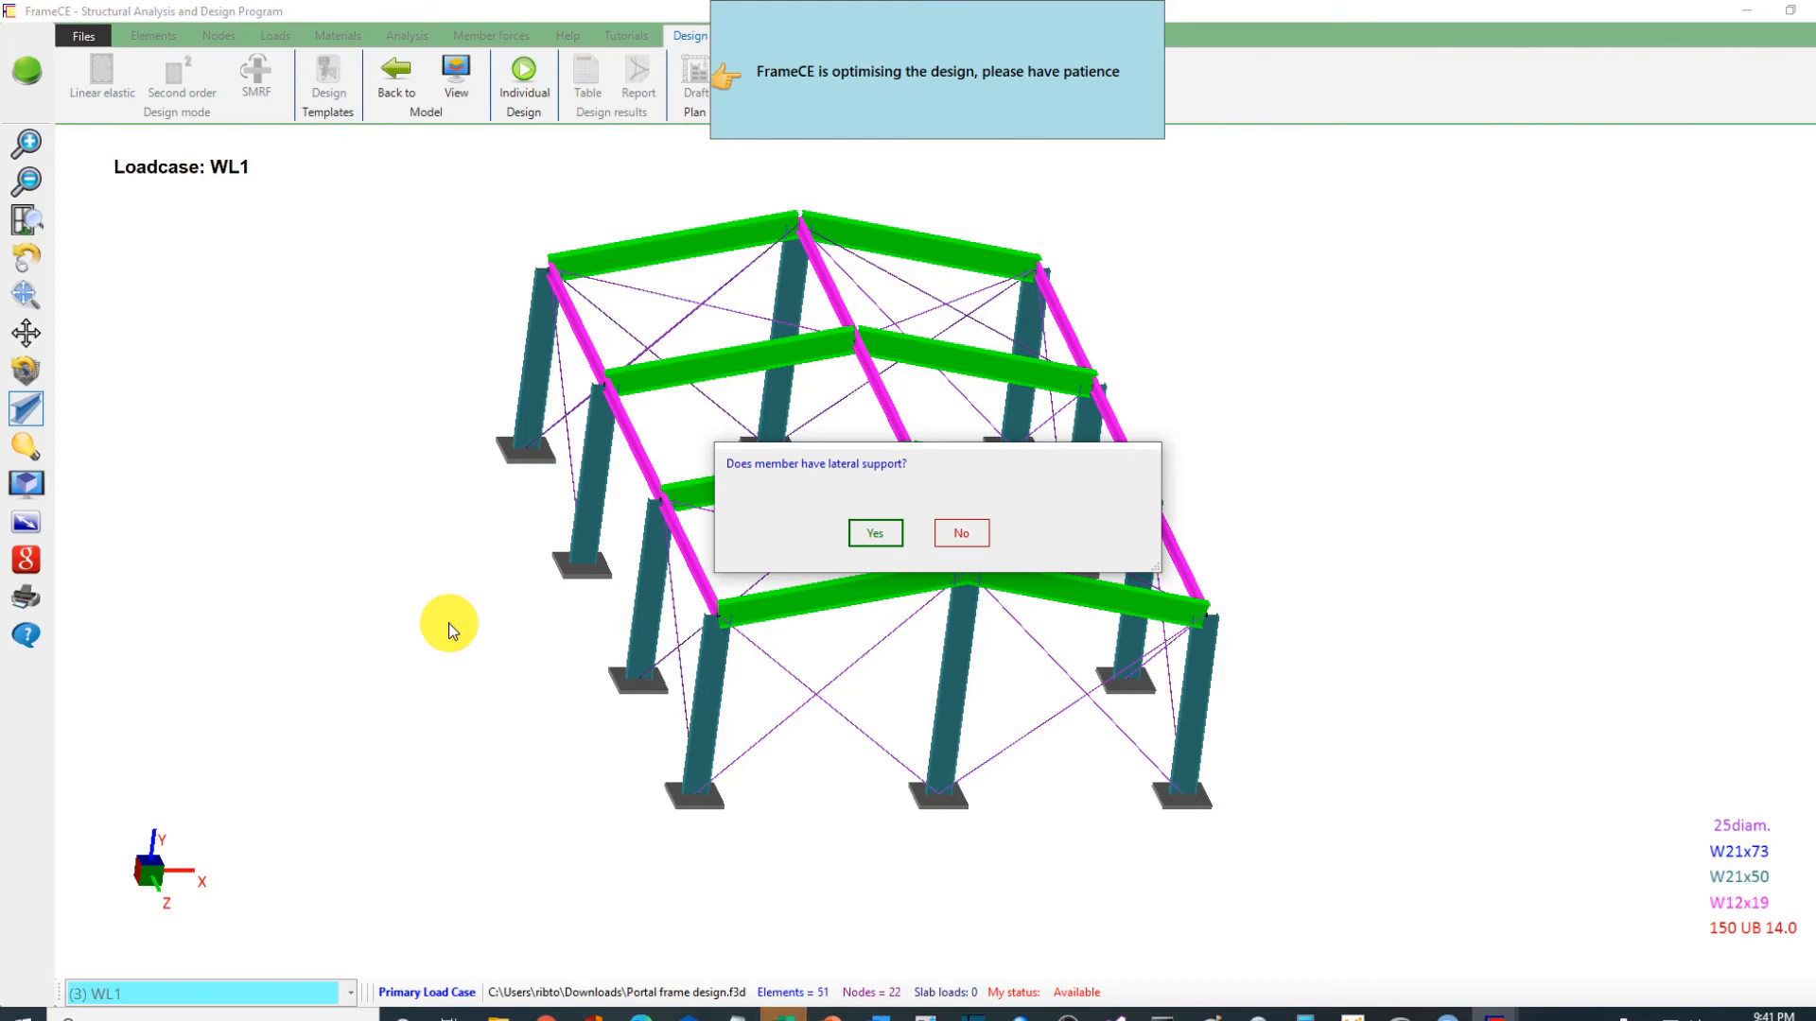
left_click(875, 536)
left_click(876, 536)
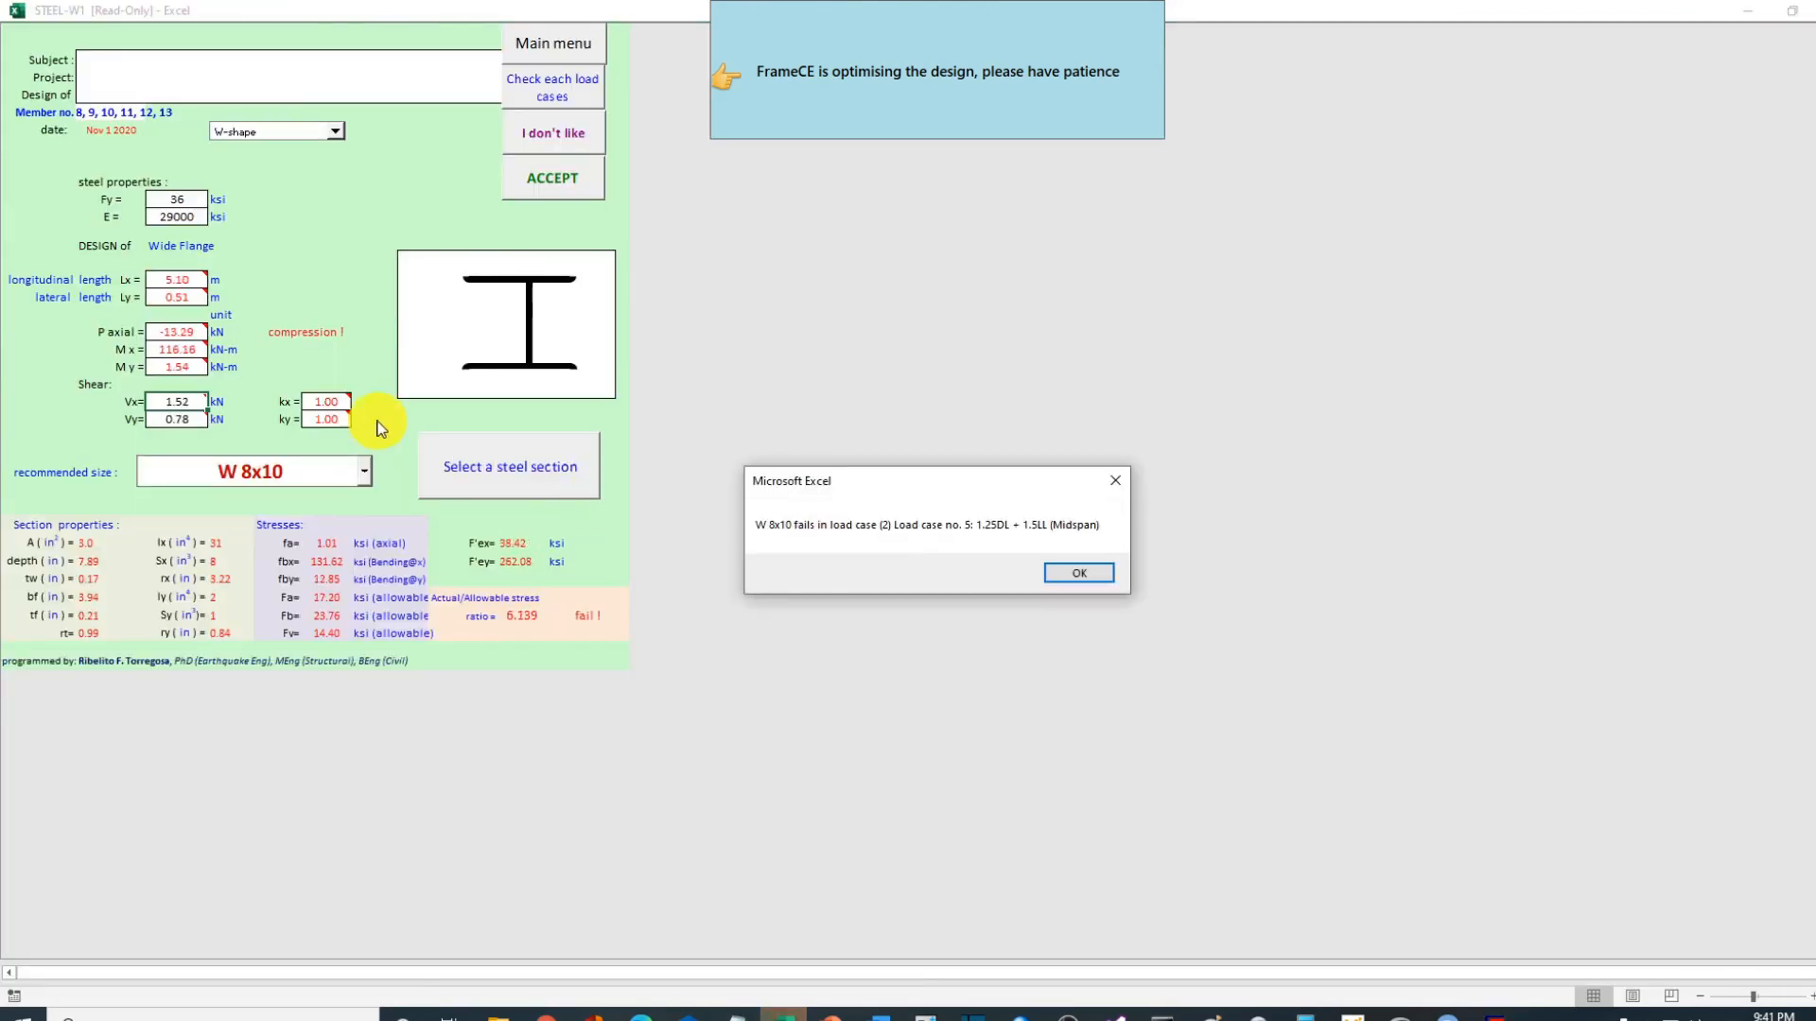
left_click(1096, 570)
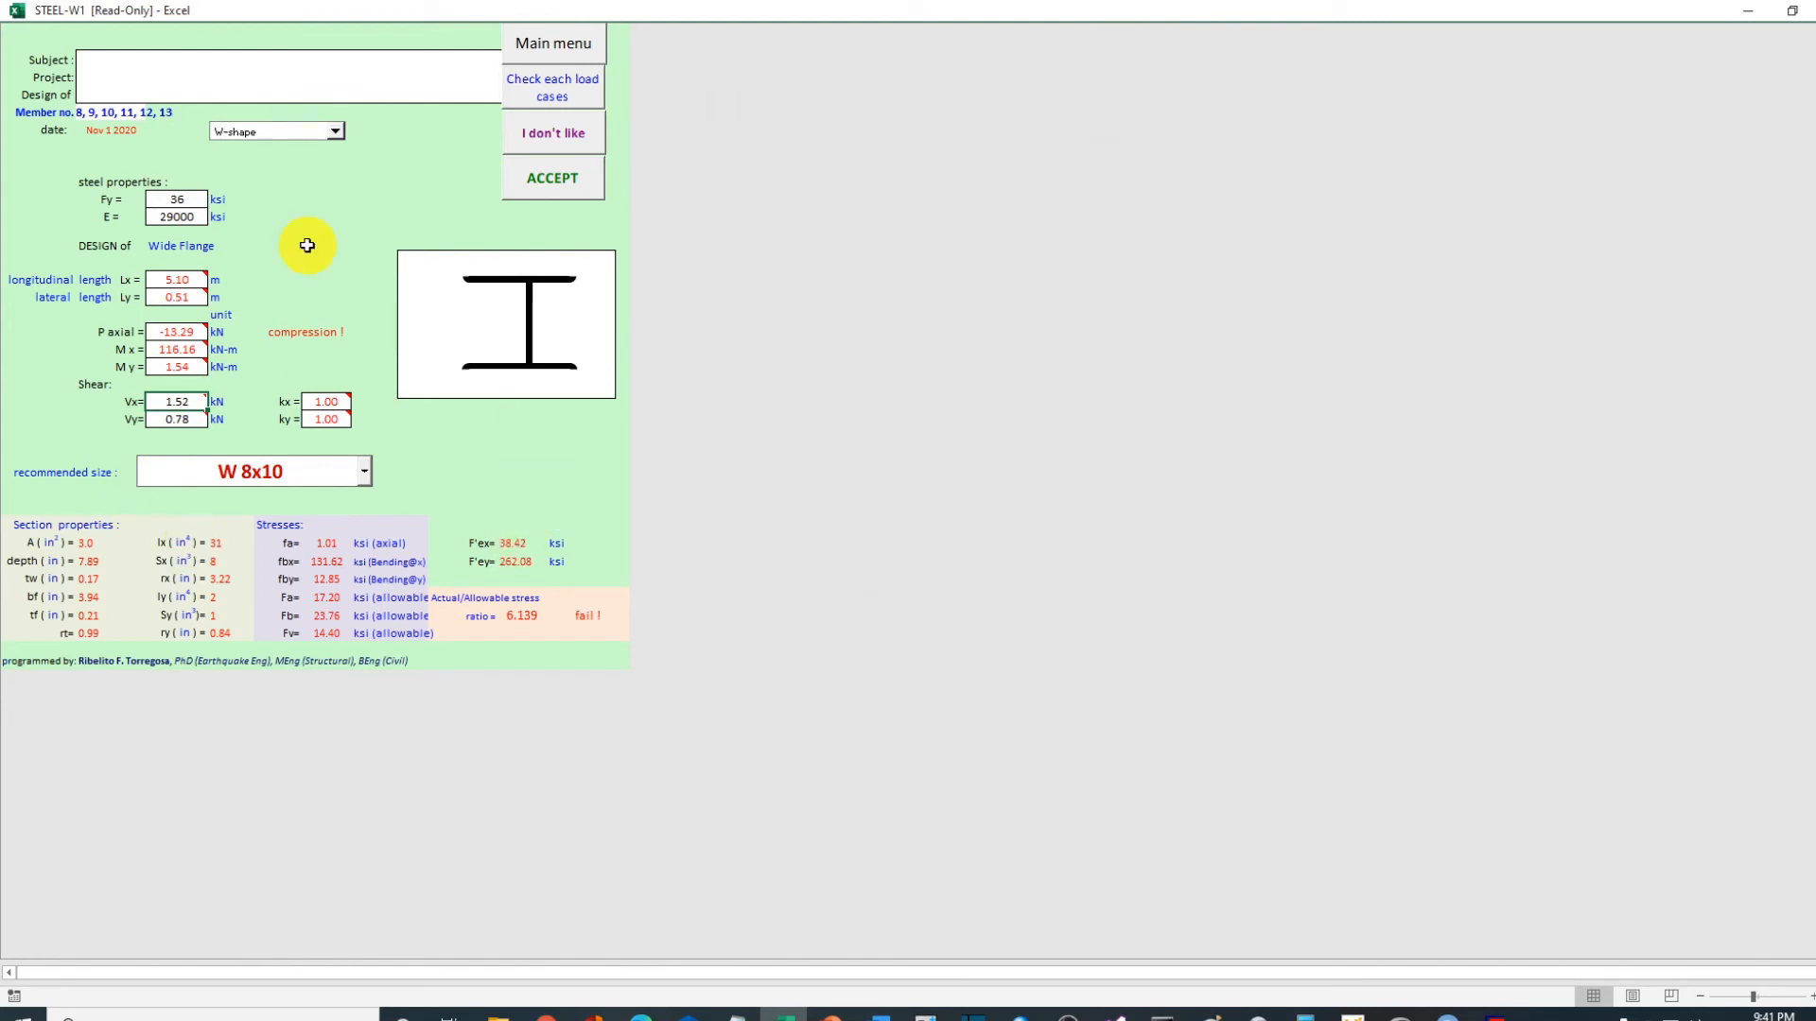
Step: Try W 24x76 as the girder section and check it against the load cases
left_click(364, 470)
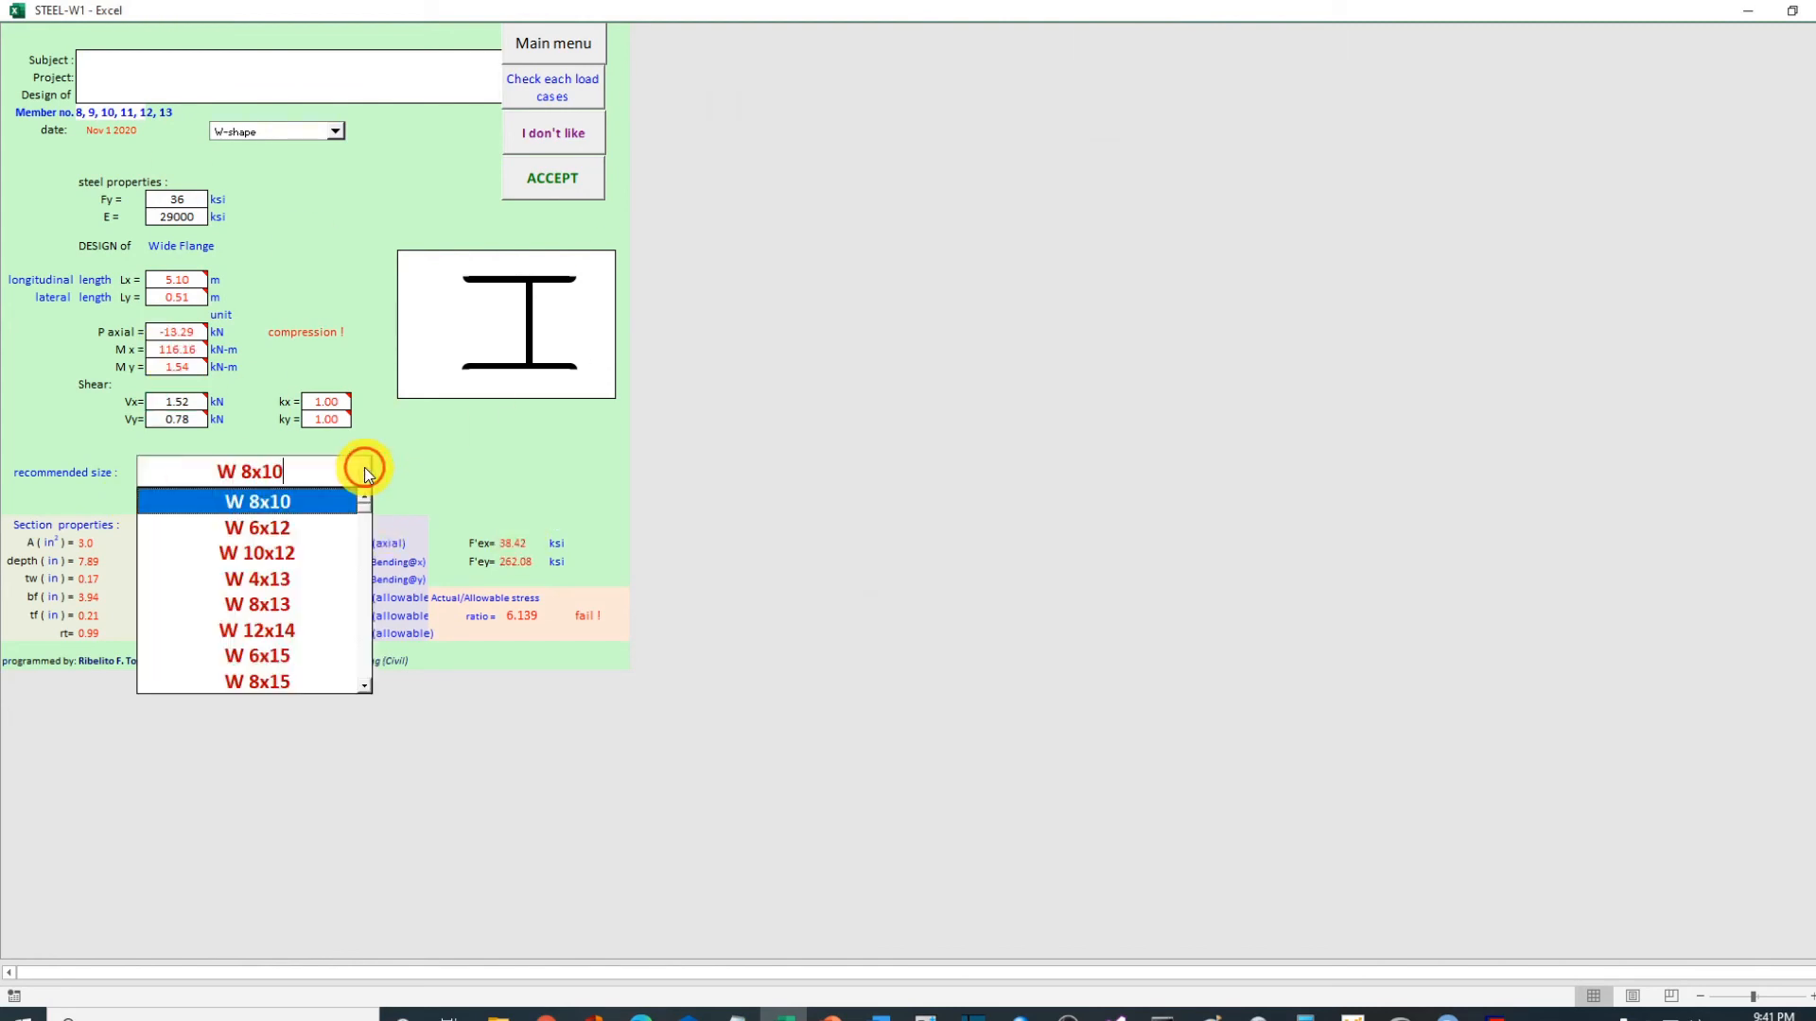
left_click_drag(365, 507, 365, 582)
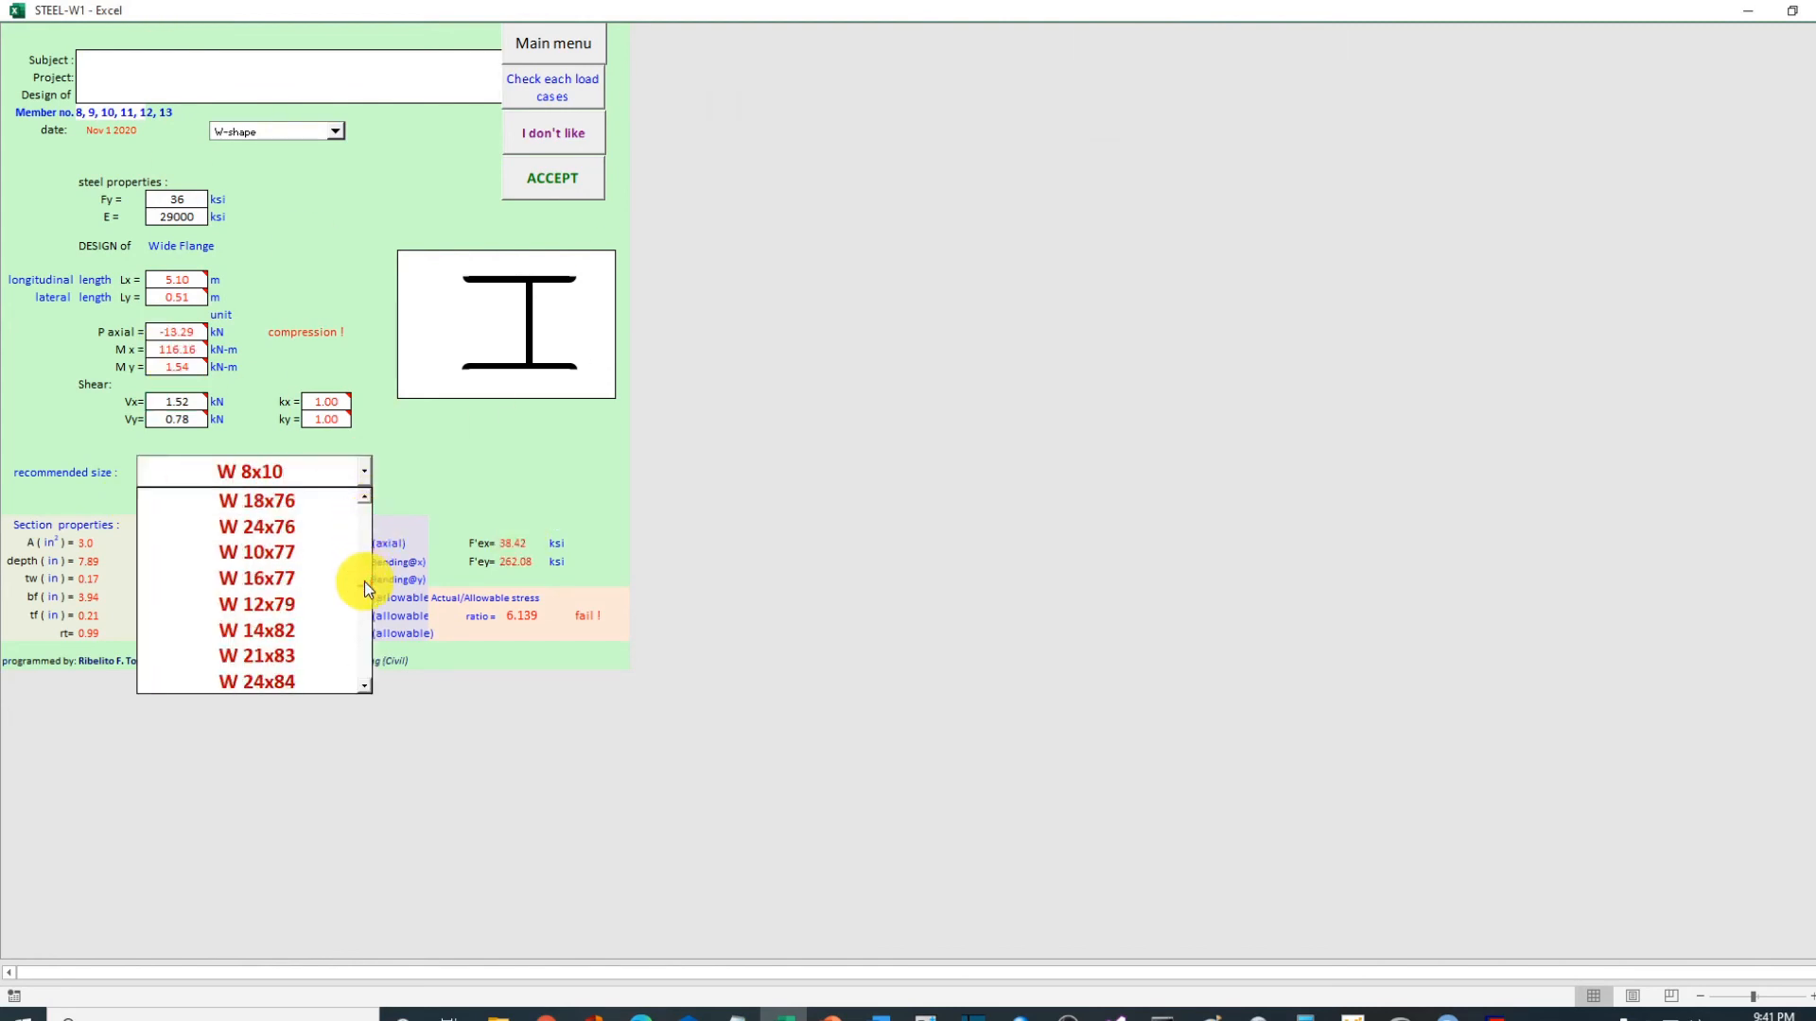
left_click(255, 534)
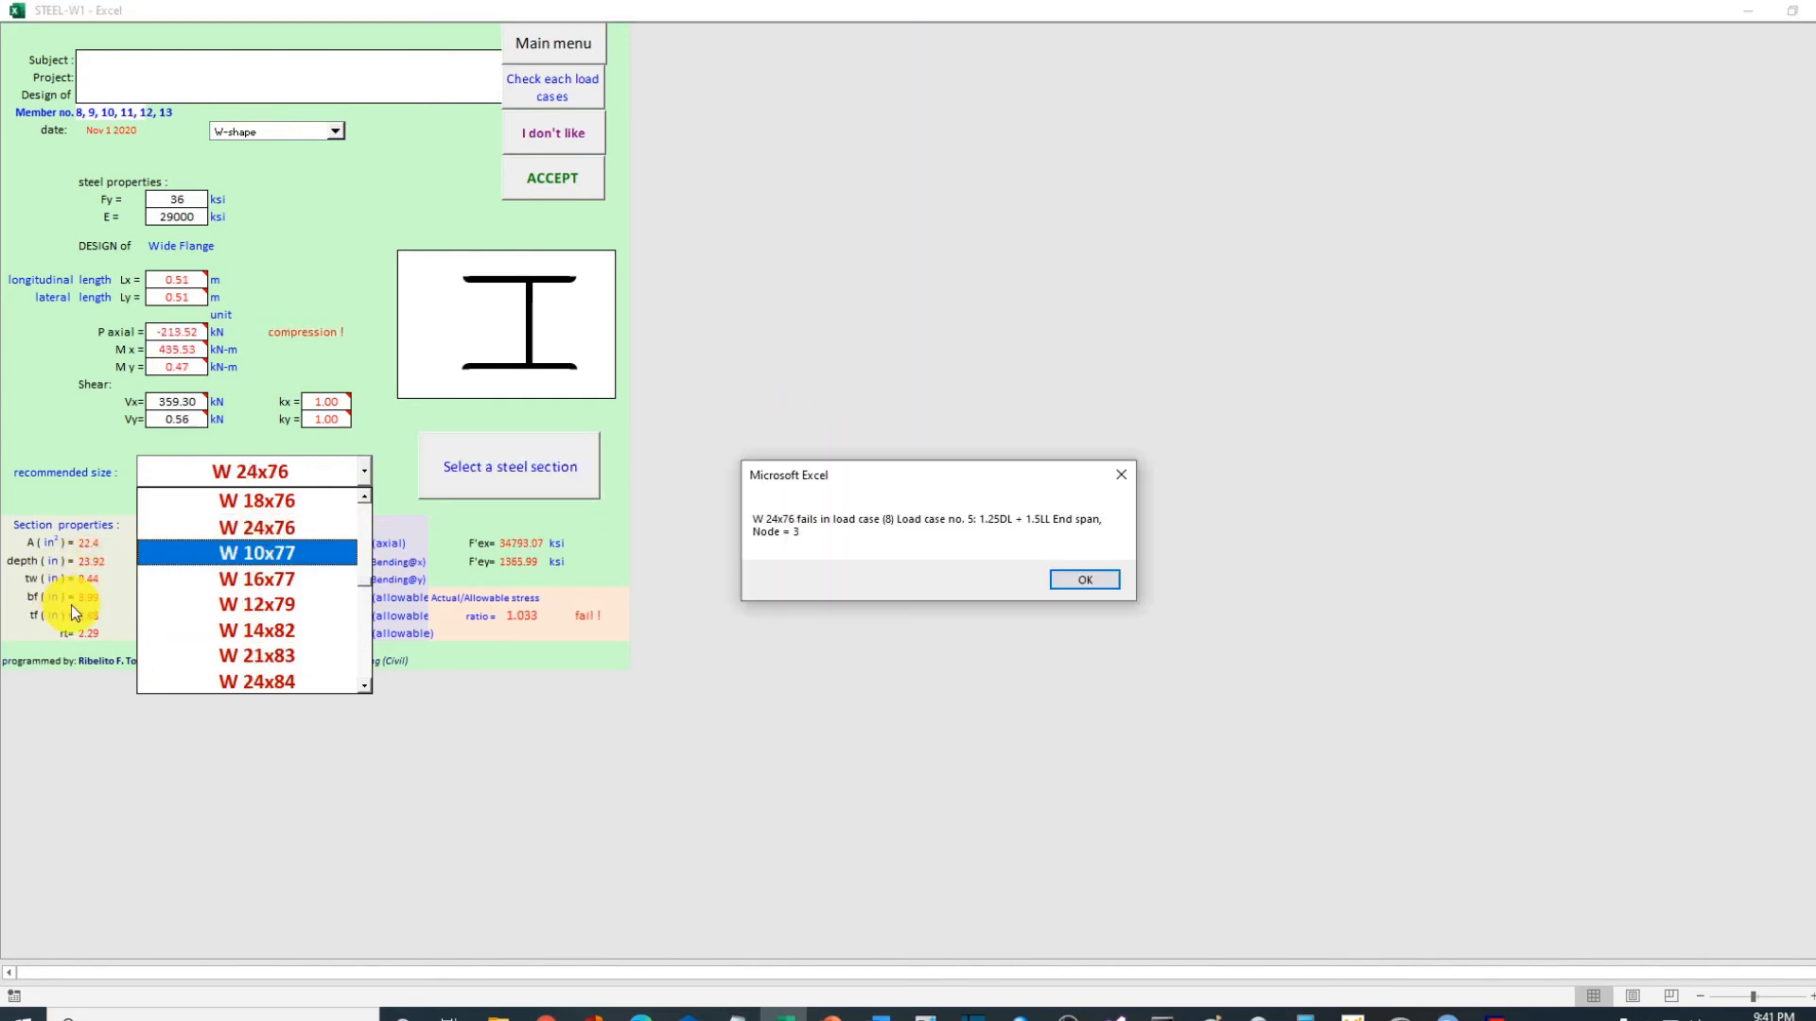
left_click(1084, 581)
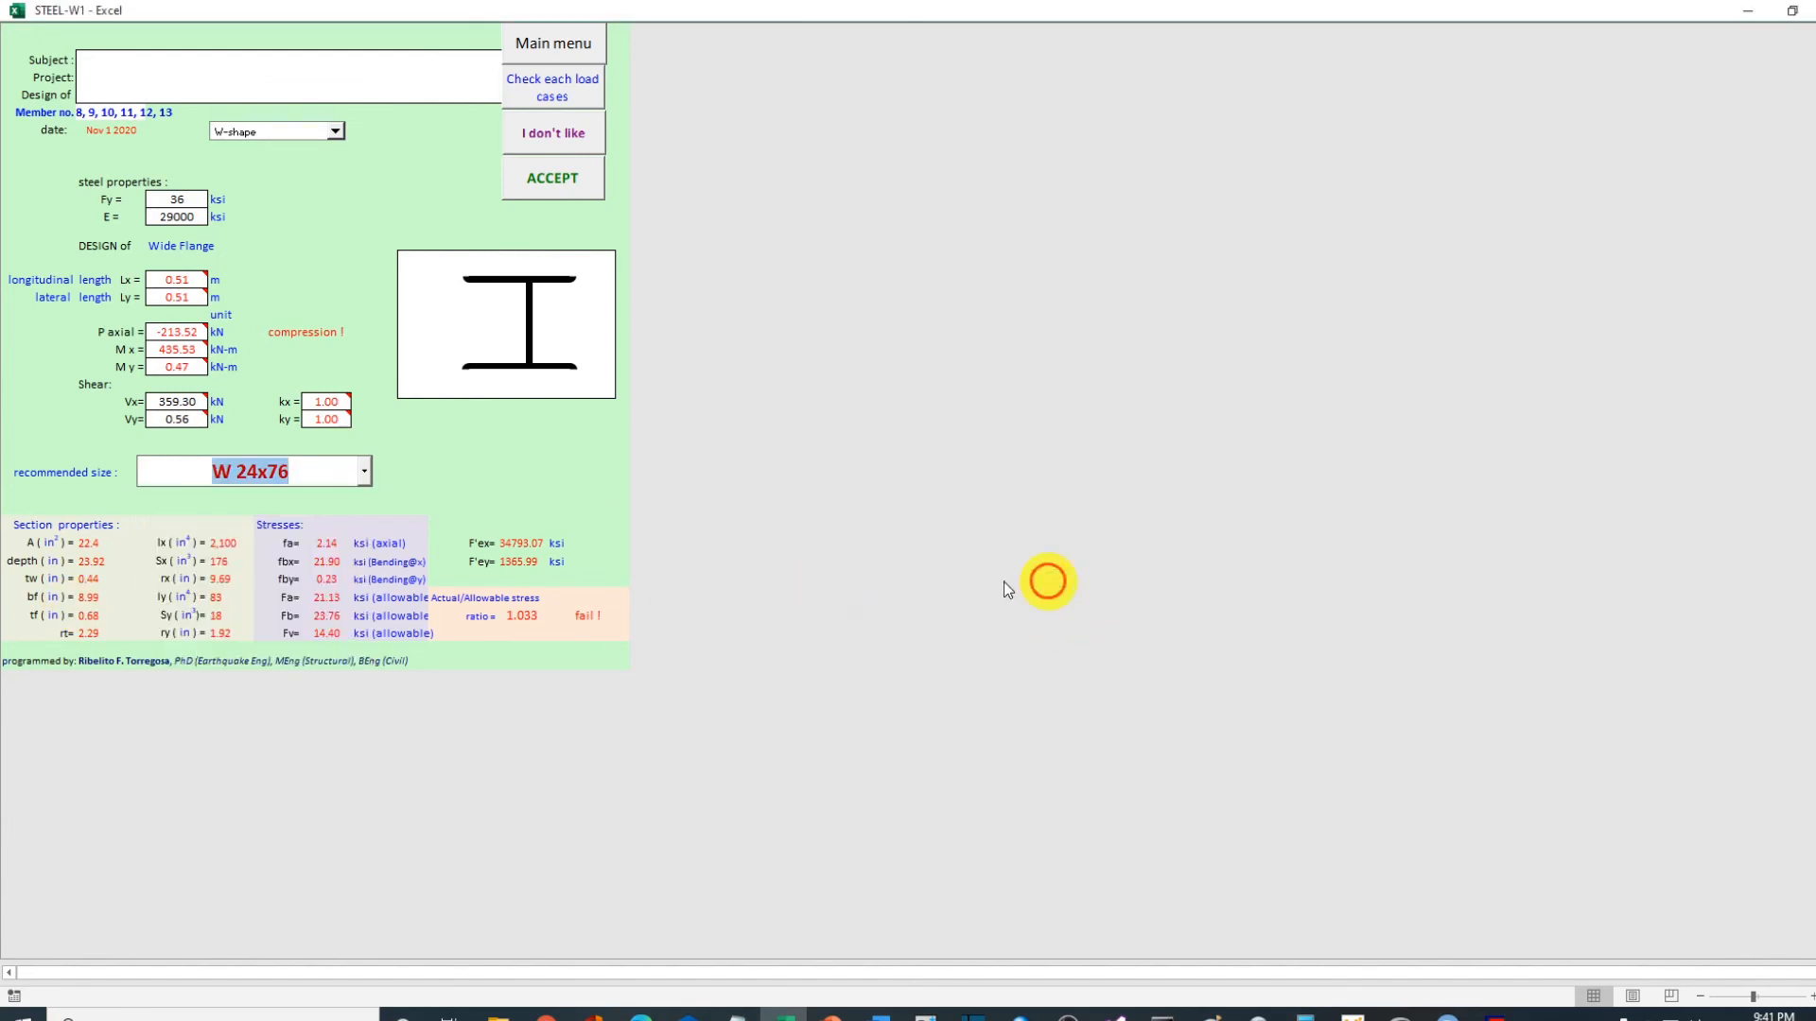
Step: Set the girder section to W 24x84 and check it against the load cases
left_click(364, 471)
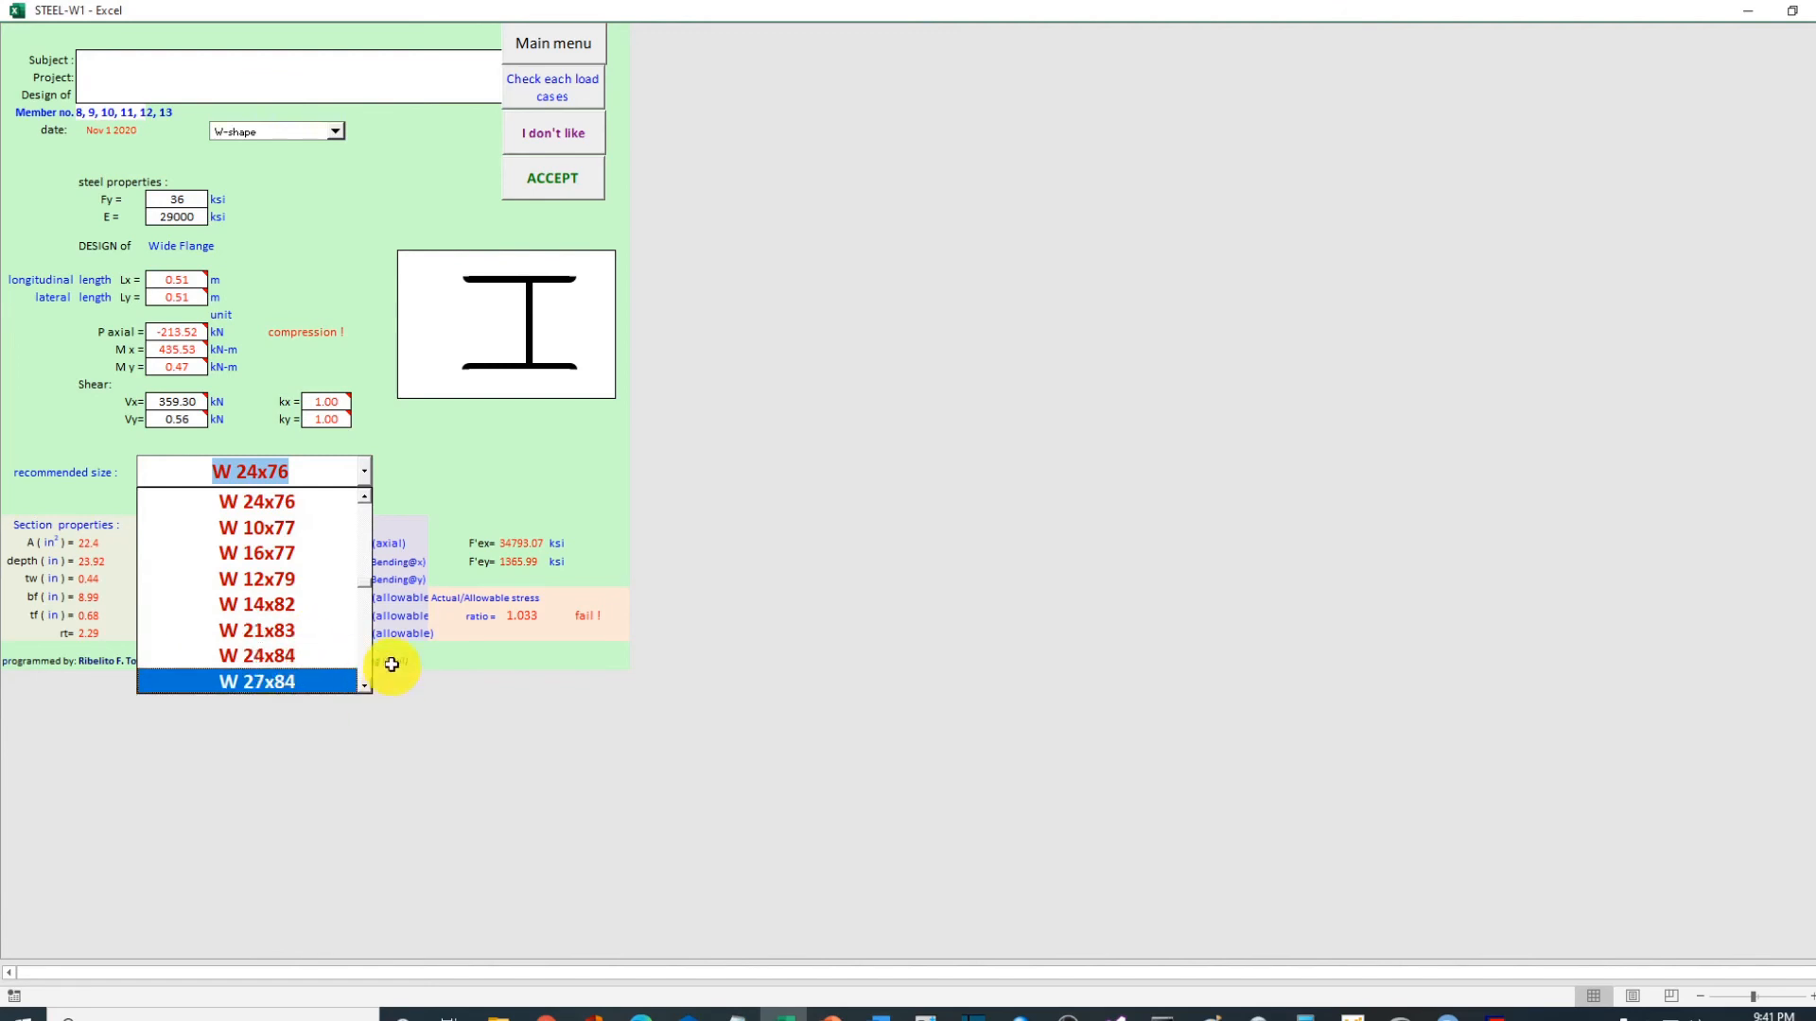
left_click(280, 658)
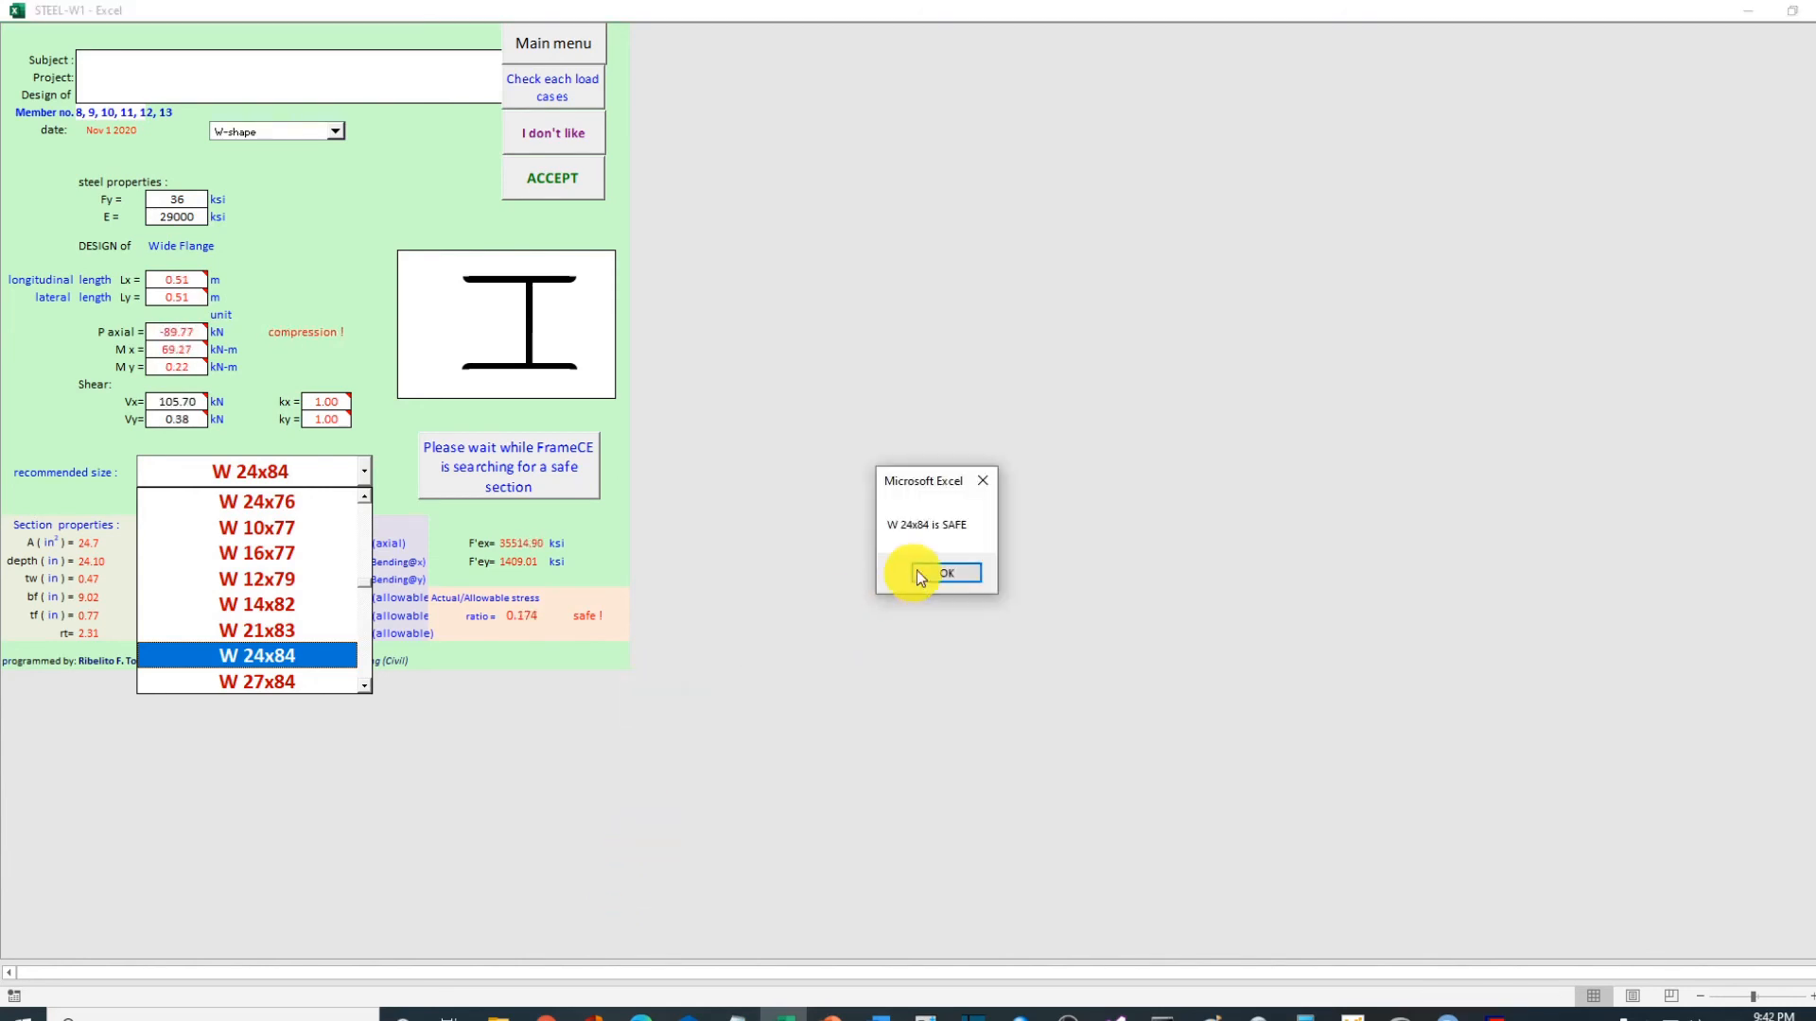
left_click(943, 574)
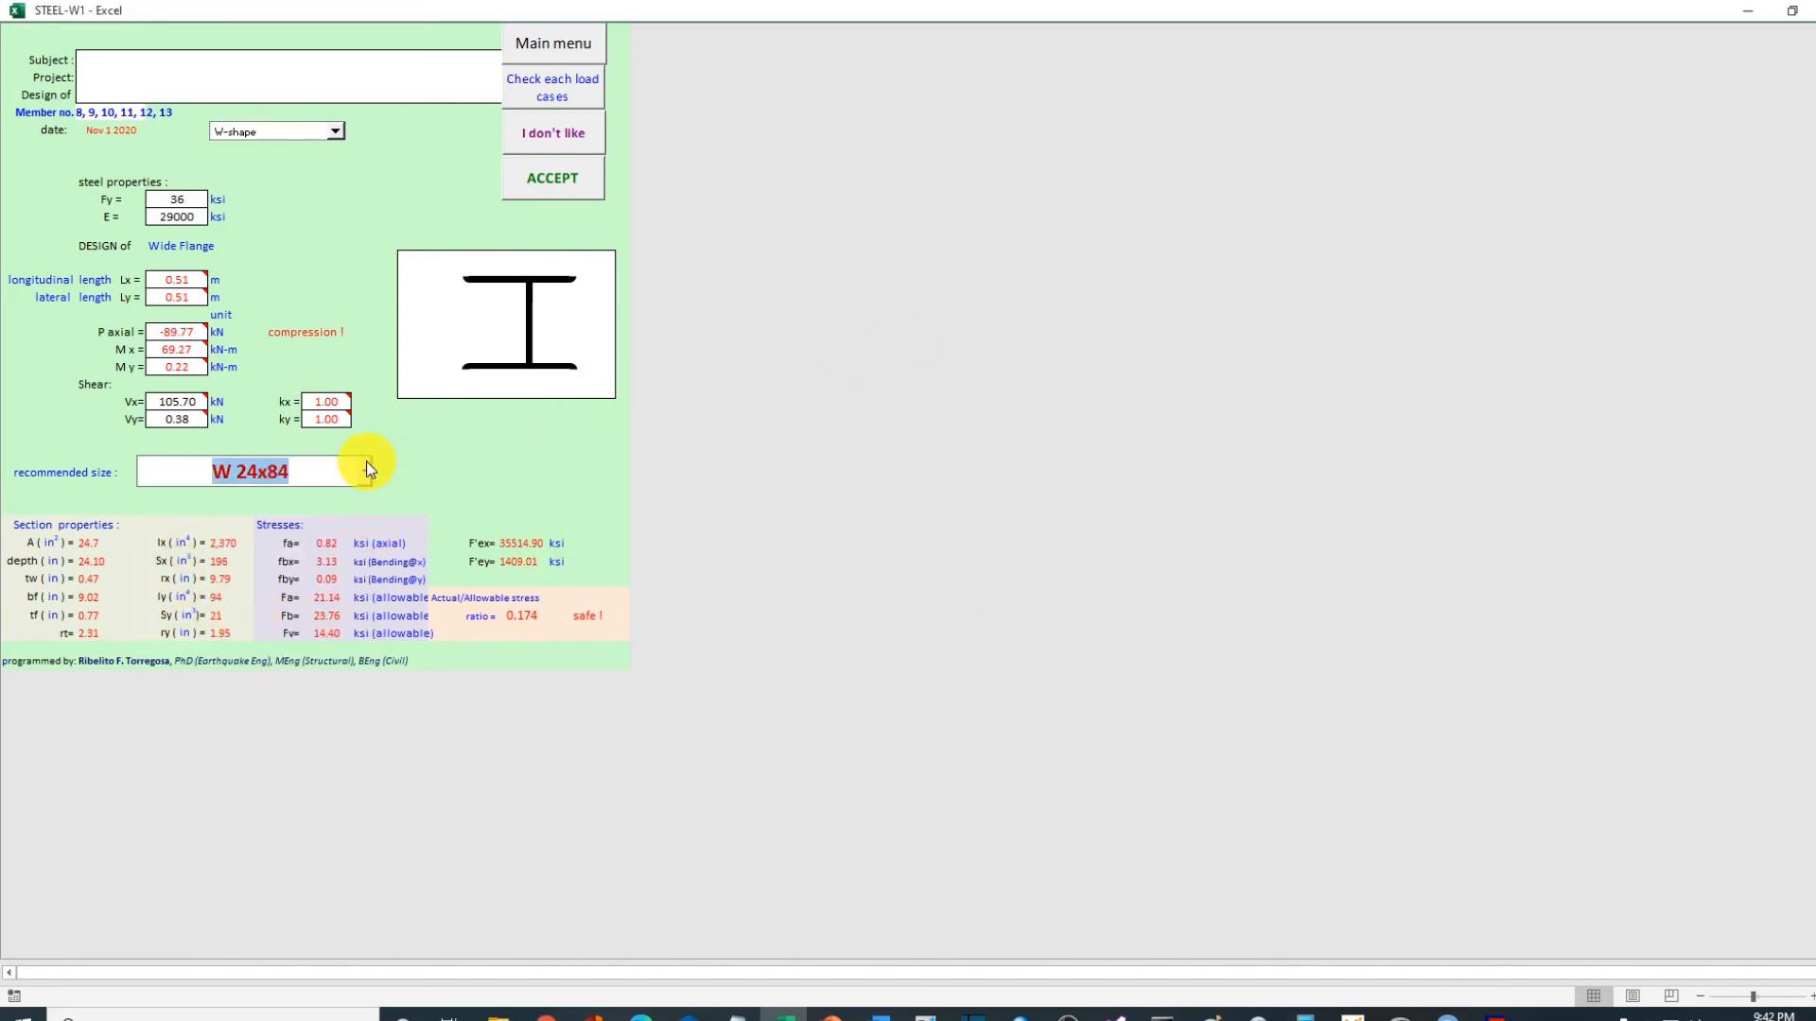
Step: Save the girder design as a PDF named Girder in Documents and accept the design
left_click(558, 46)
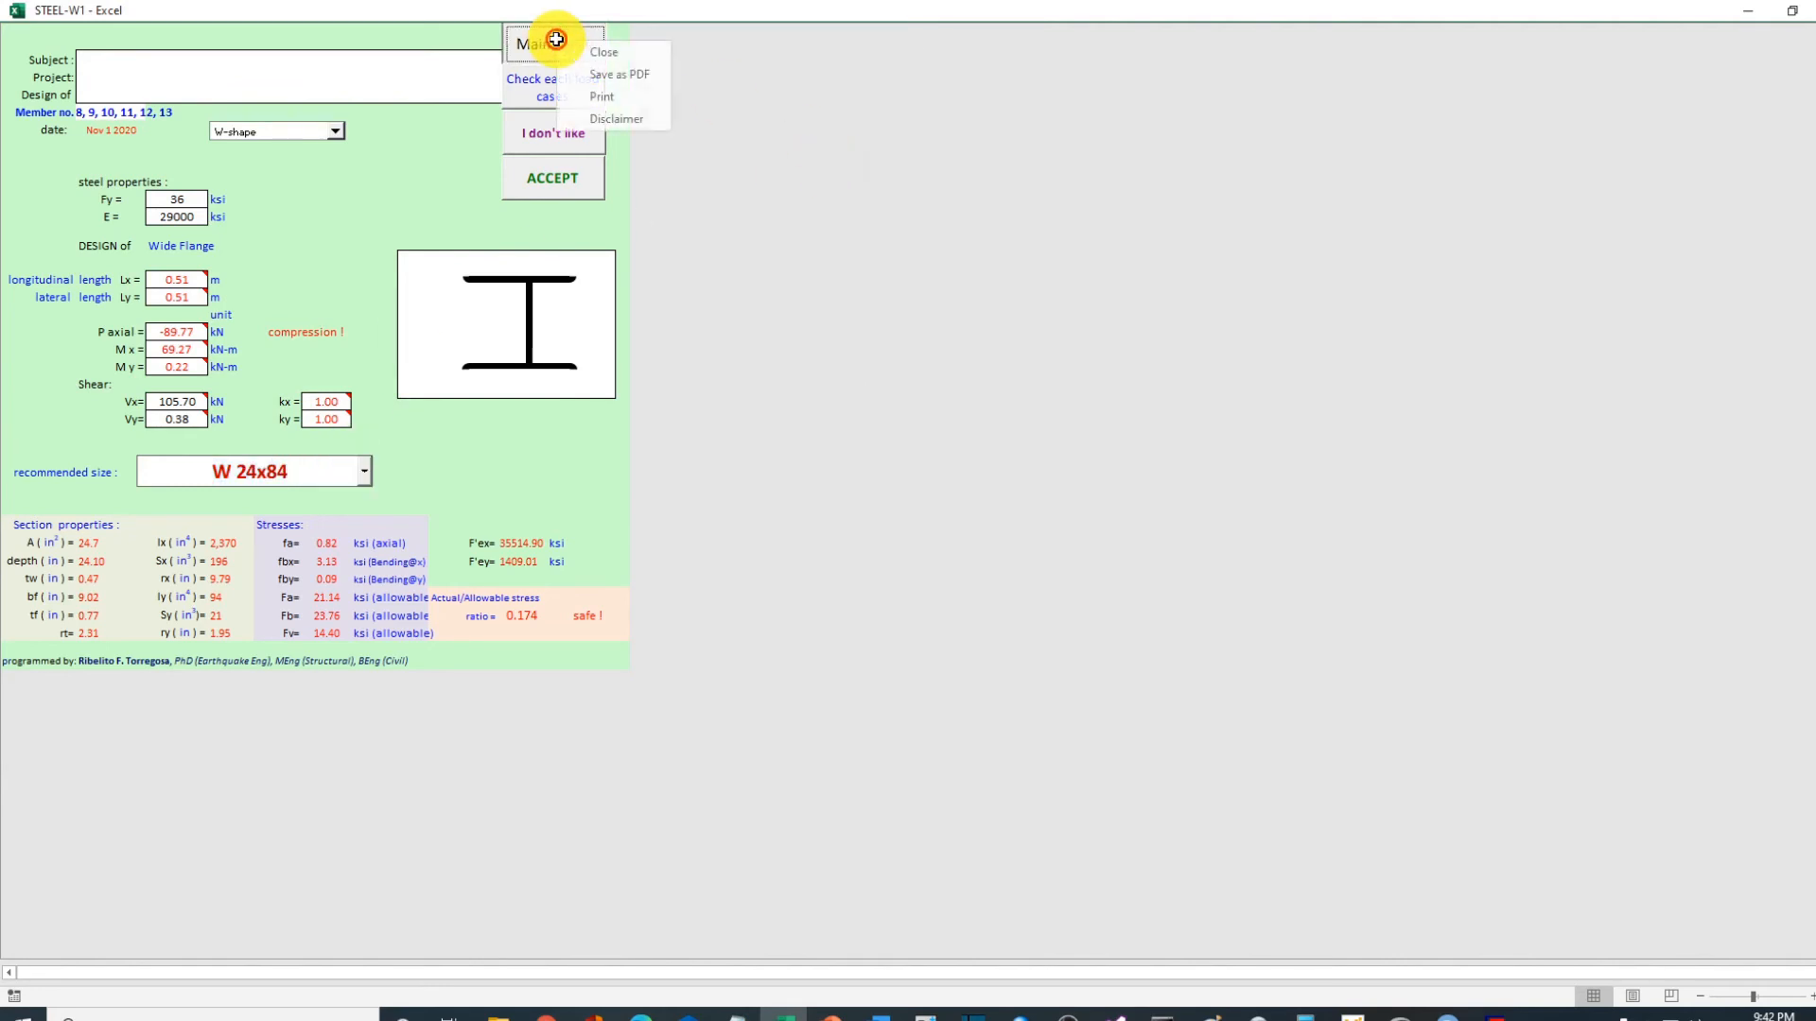
left_click(619, 75)
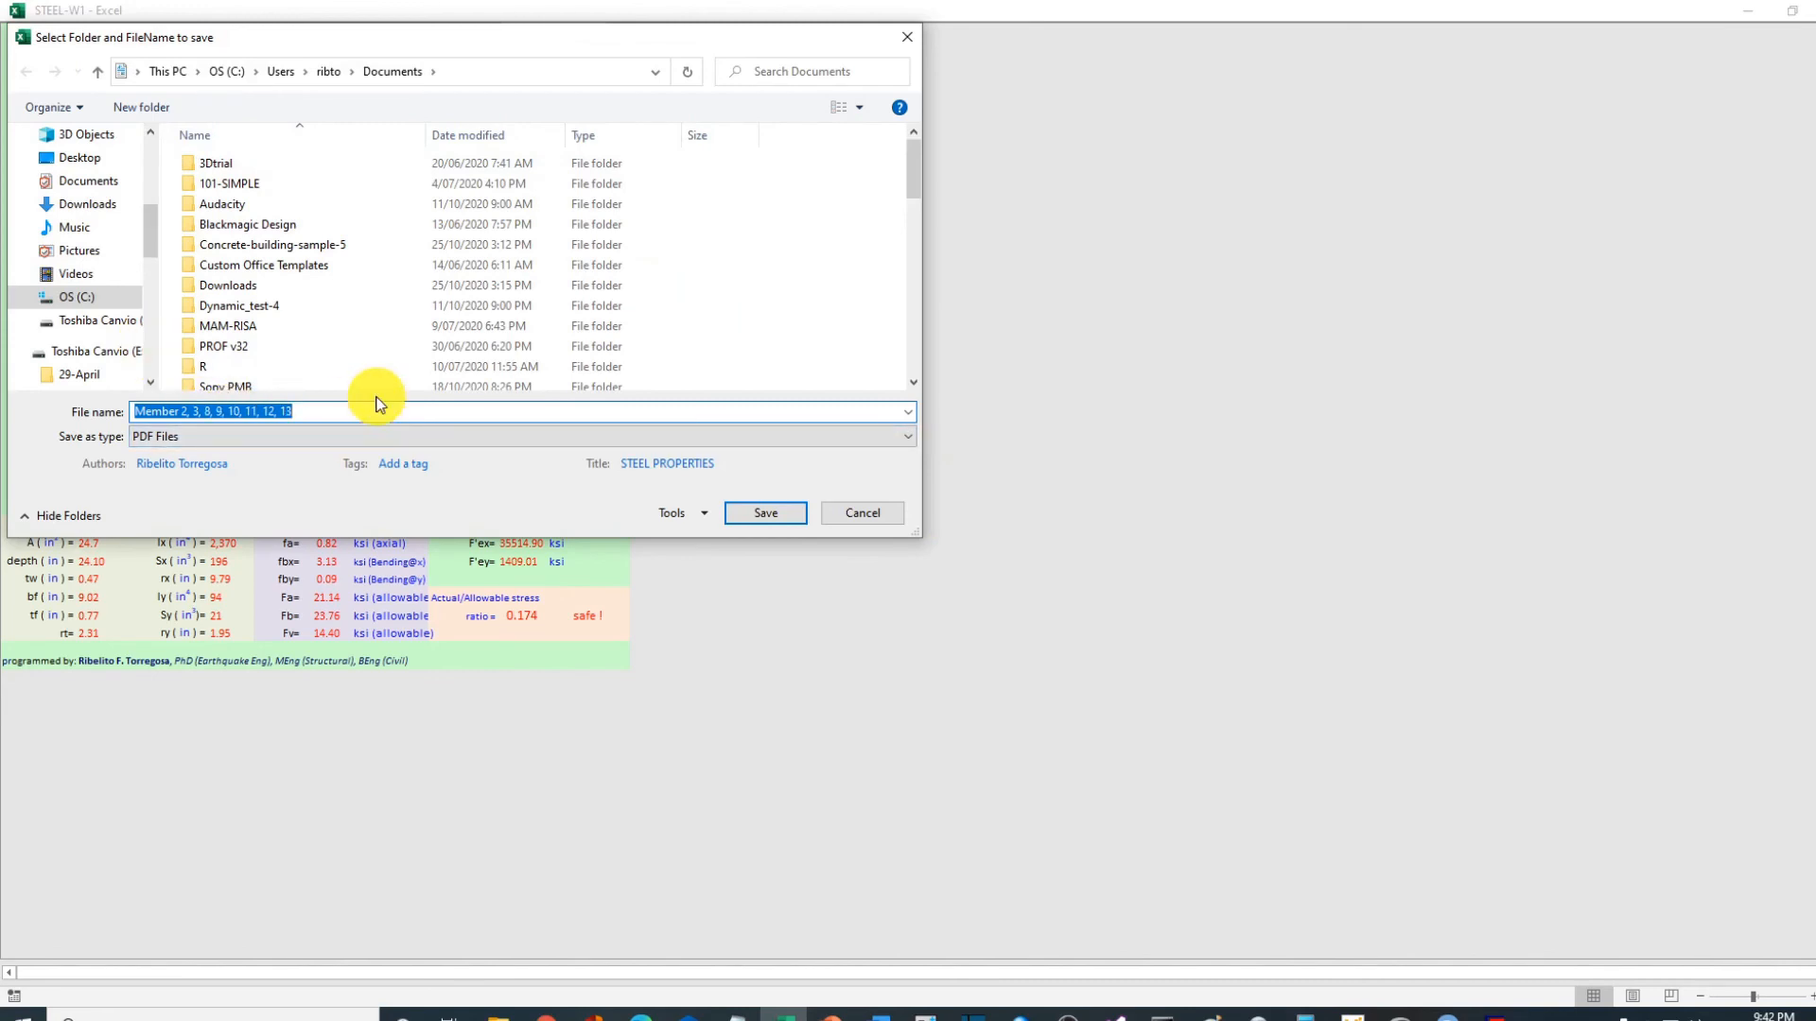
type("Girder")
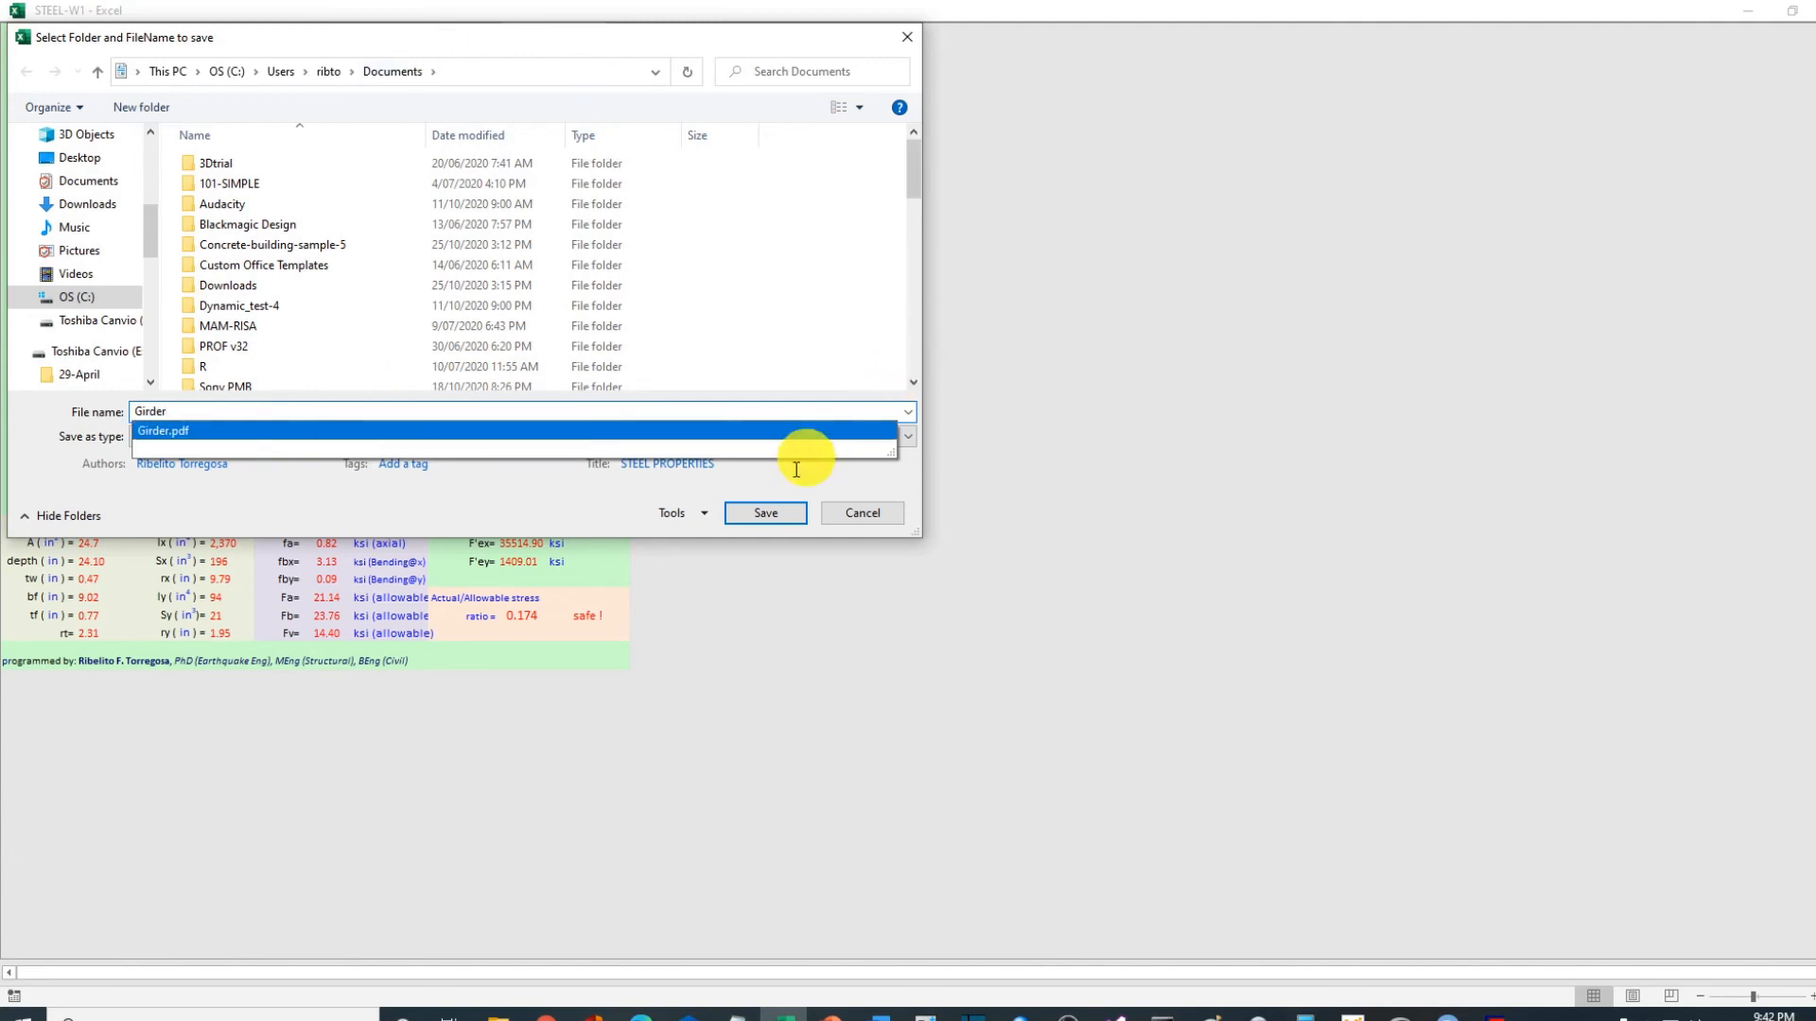
left_click(779, 525)
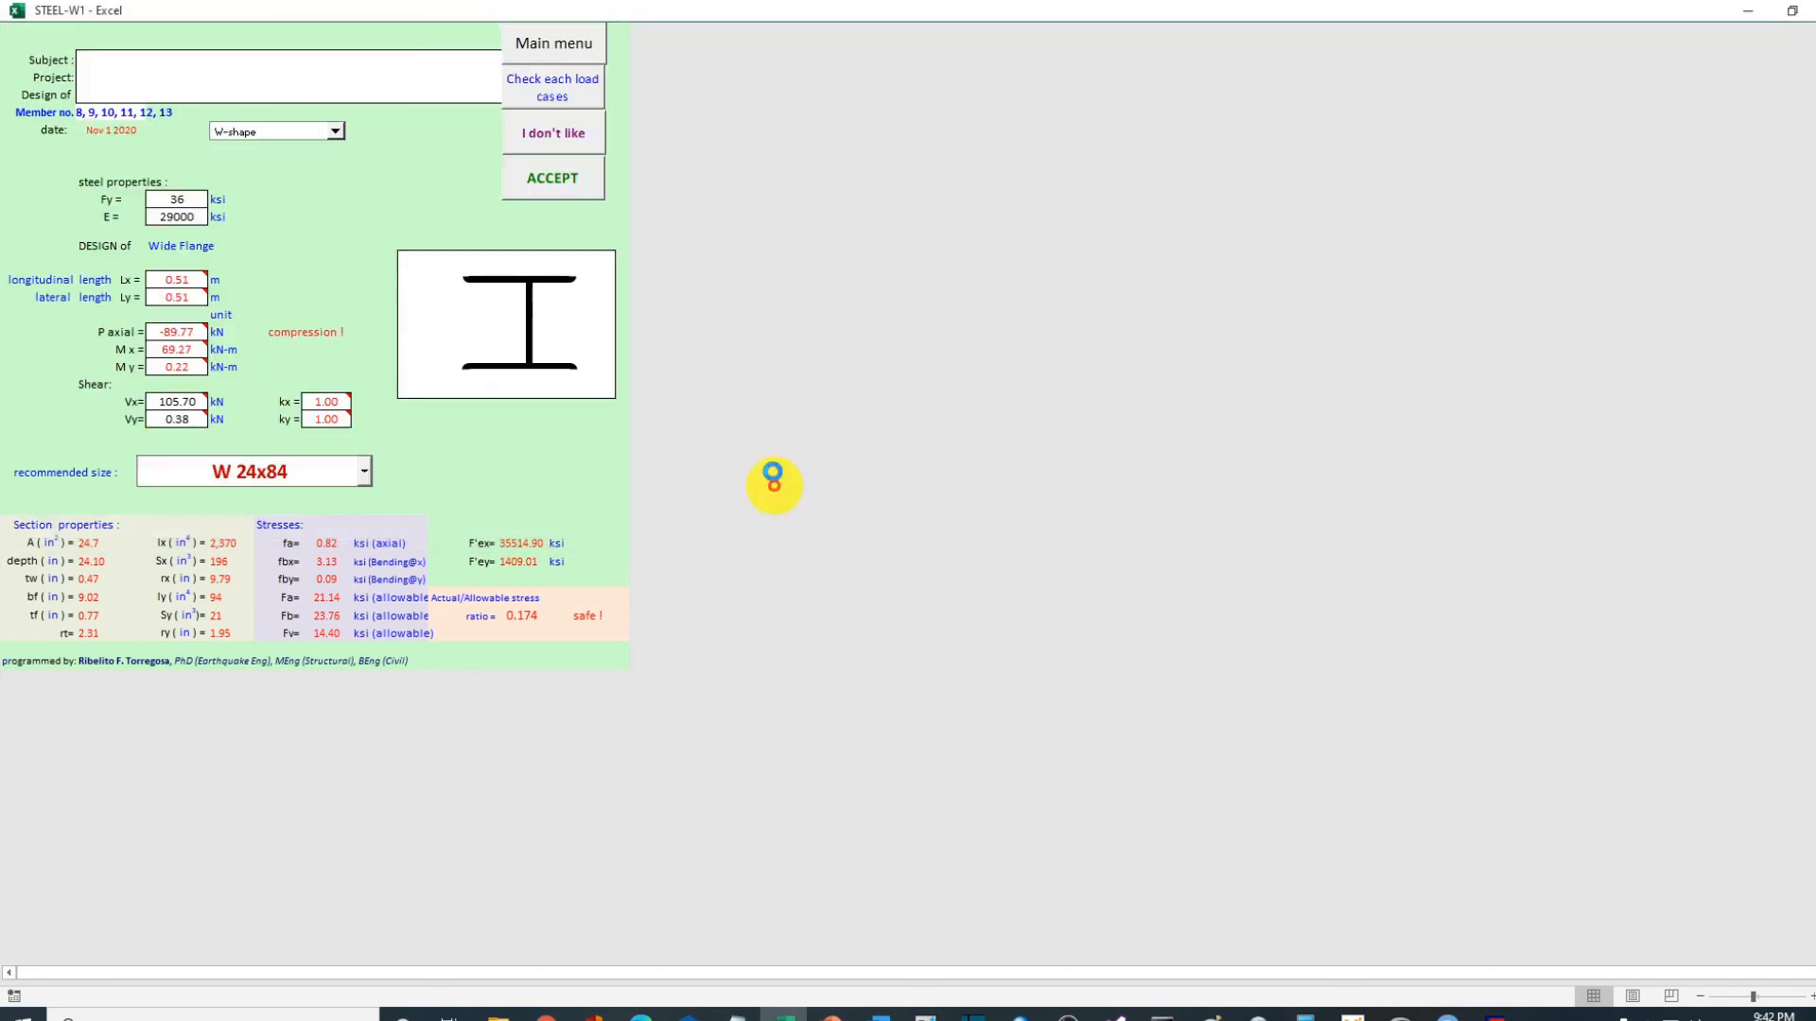
left_click(1007, 587)
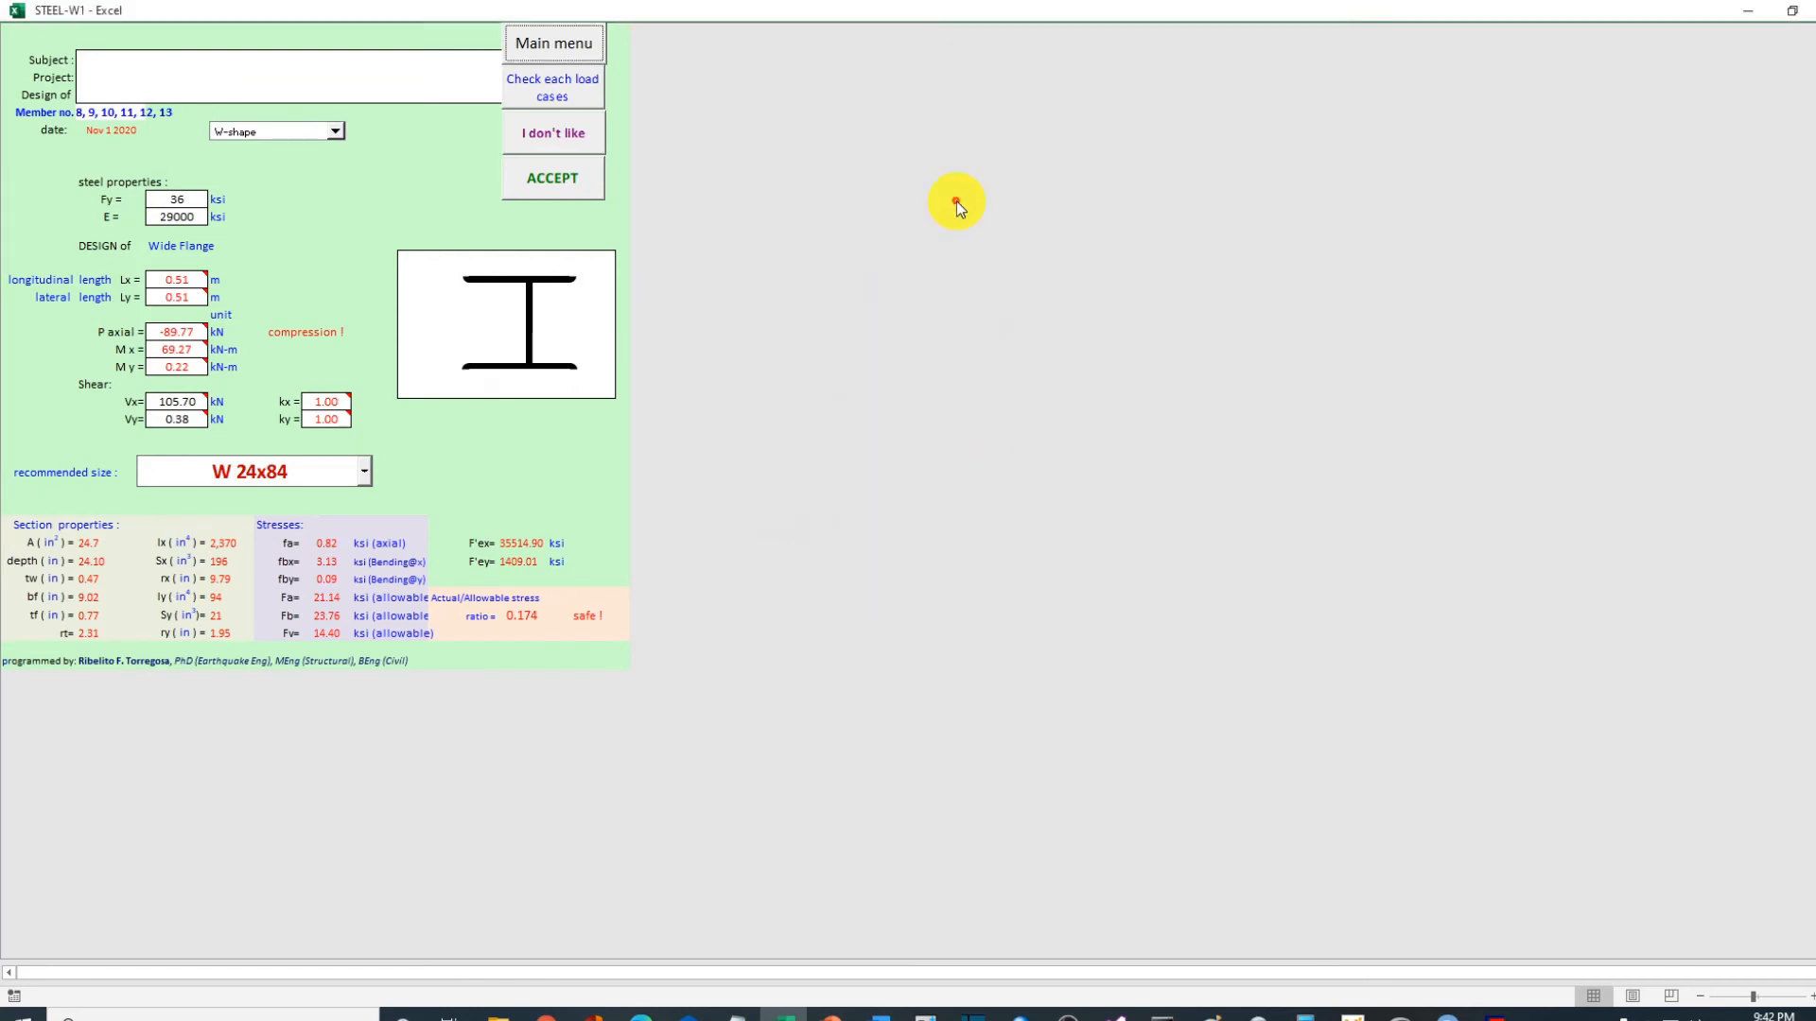
left_click(552, 178)
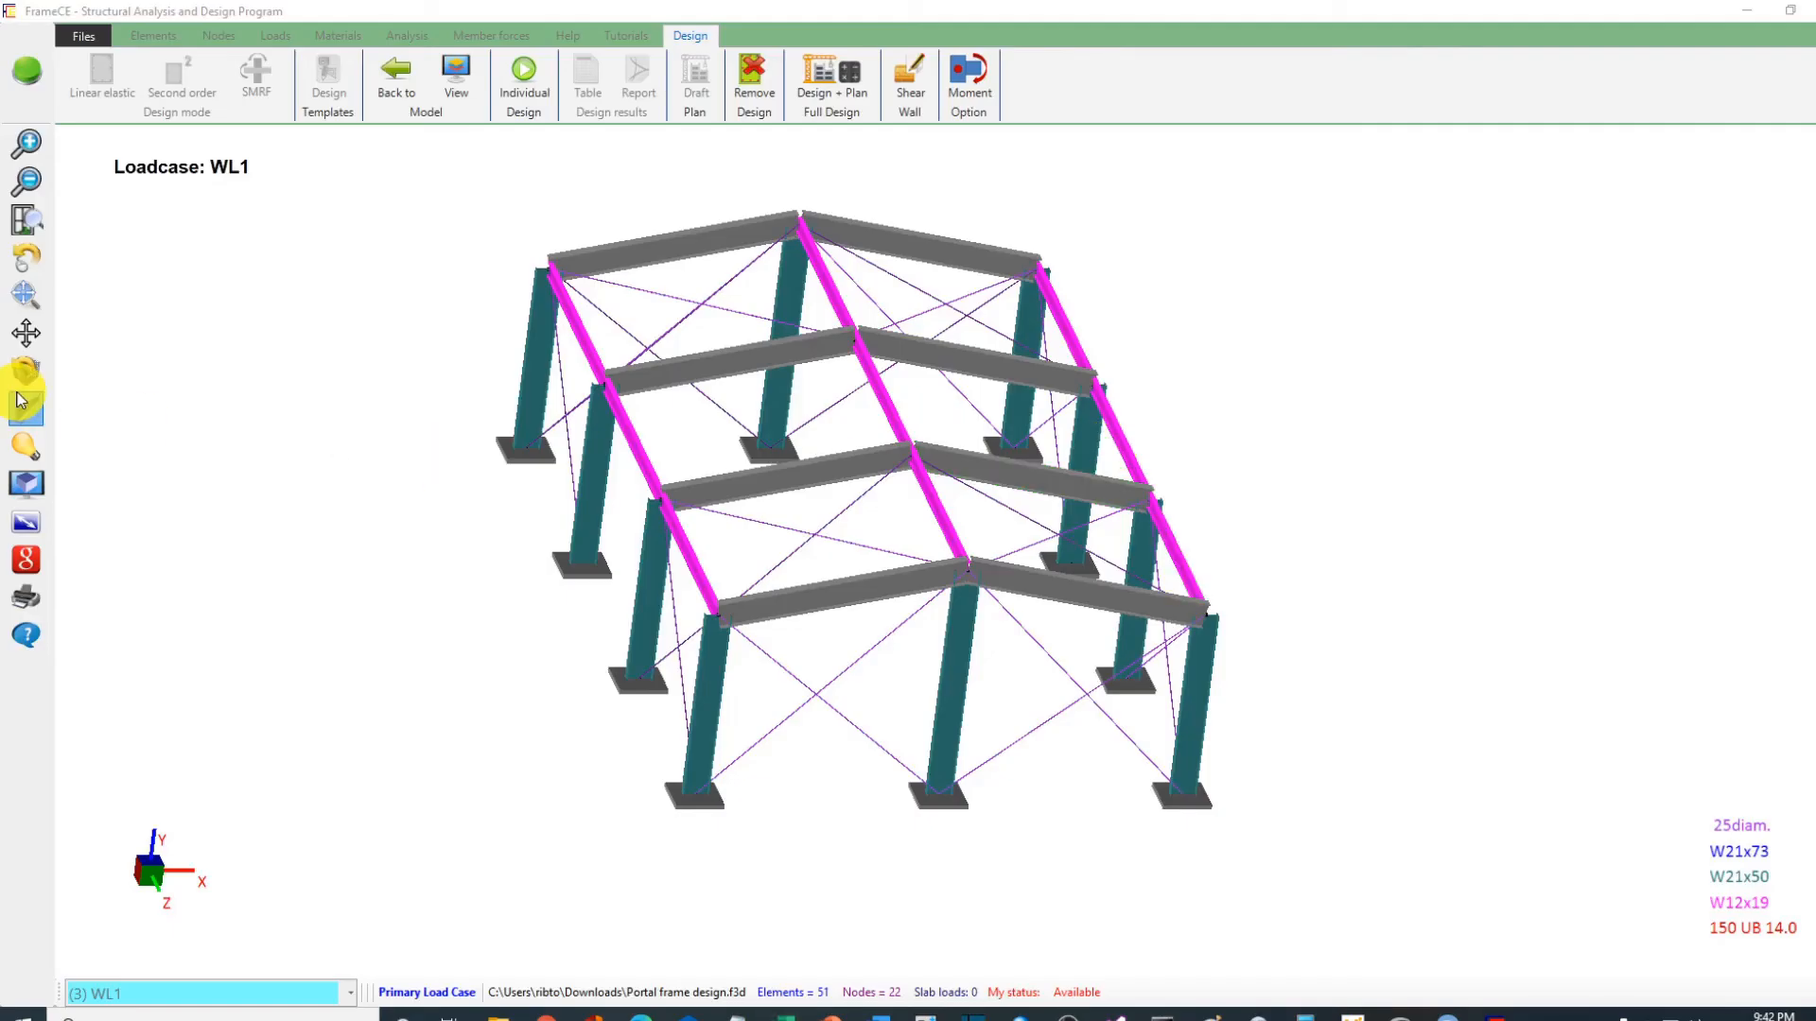
Step: Select the eight outer columns along both sides of the frame, leaving out the two middle end columns
left_click(21, 267)
mouse_move(253, 450)
left_mouse_down()
mouse_move(288, 435)
mouse_move(272, 404)
mouse_move(223, 405)
mouse_move(261, 449)
left_mouse_up()
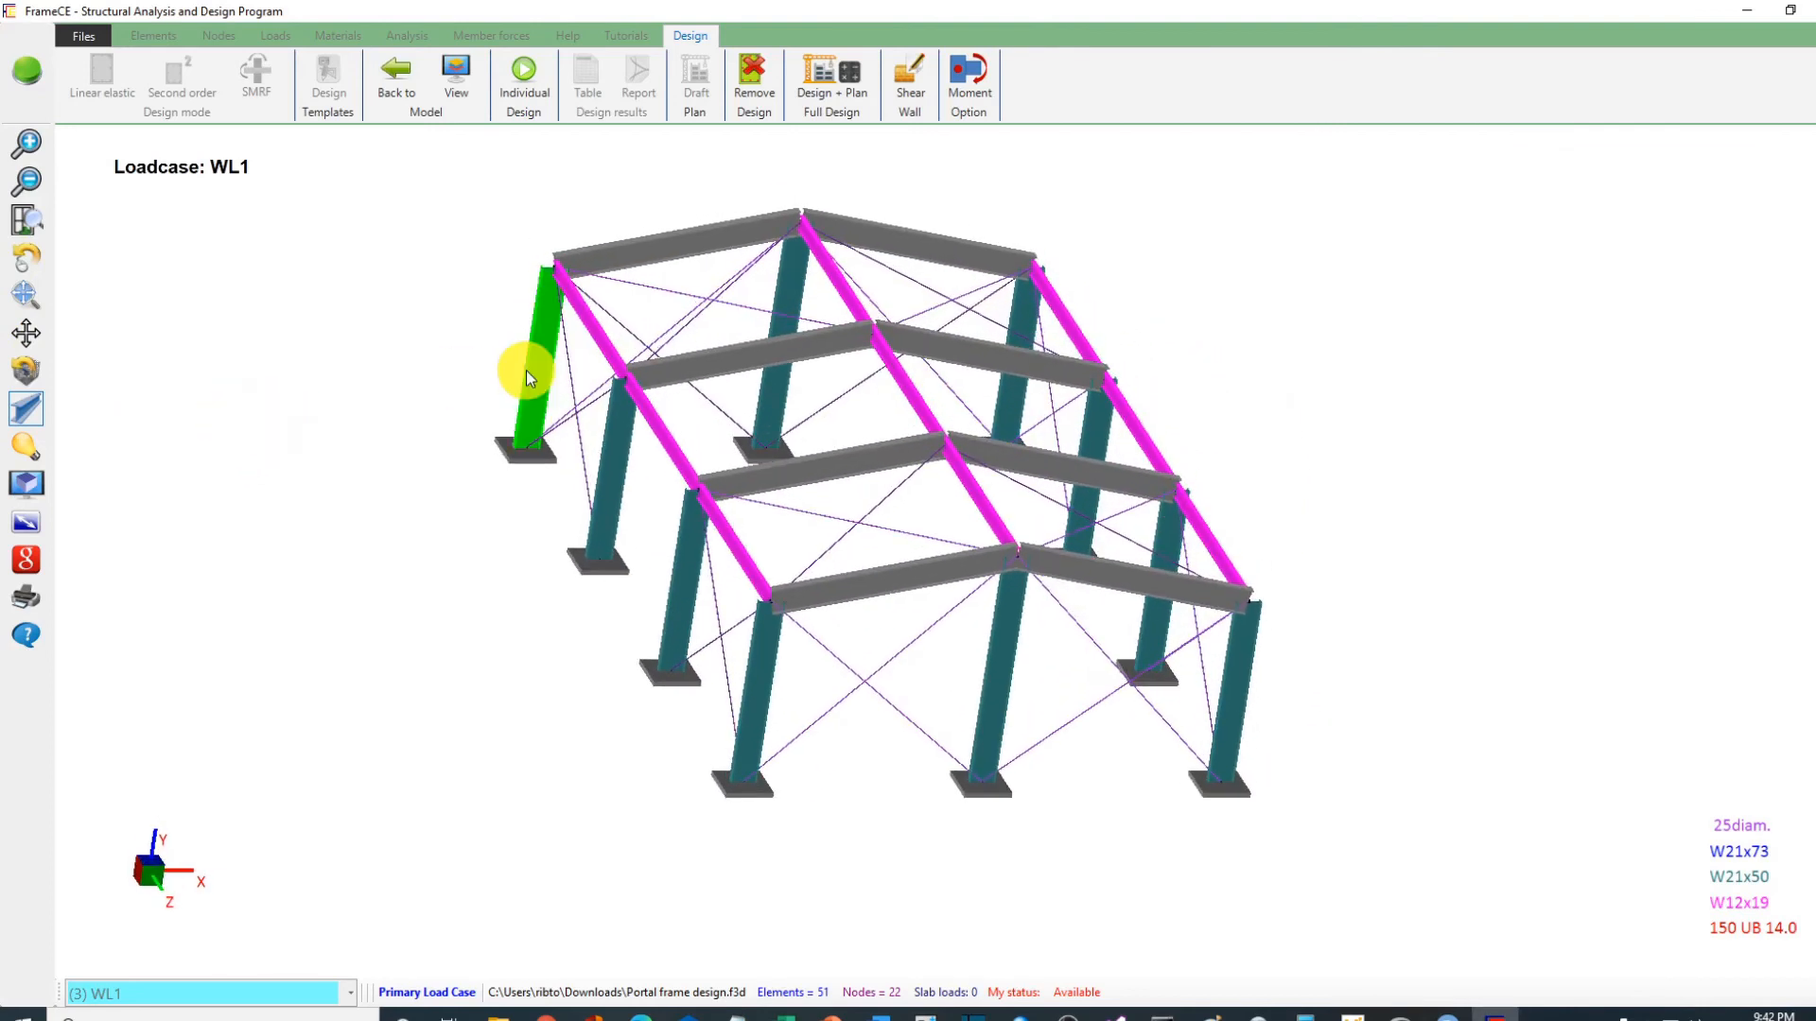
left_click(605, 469)
left_click(666, 614)
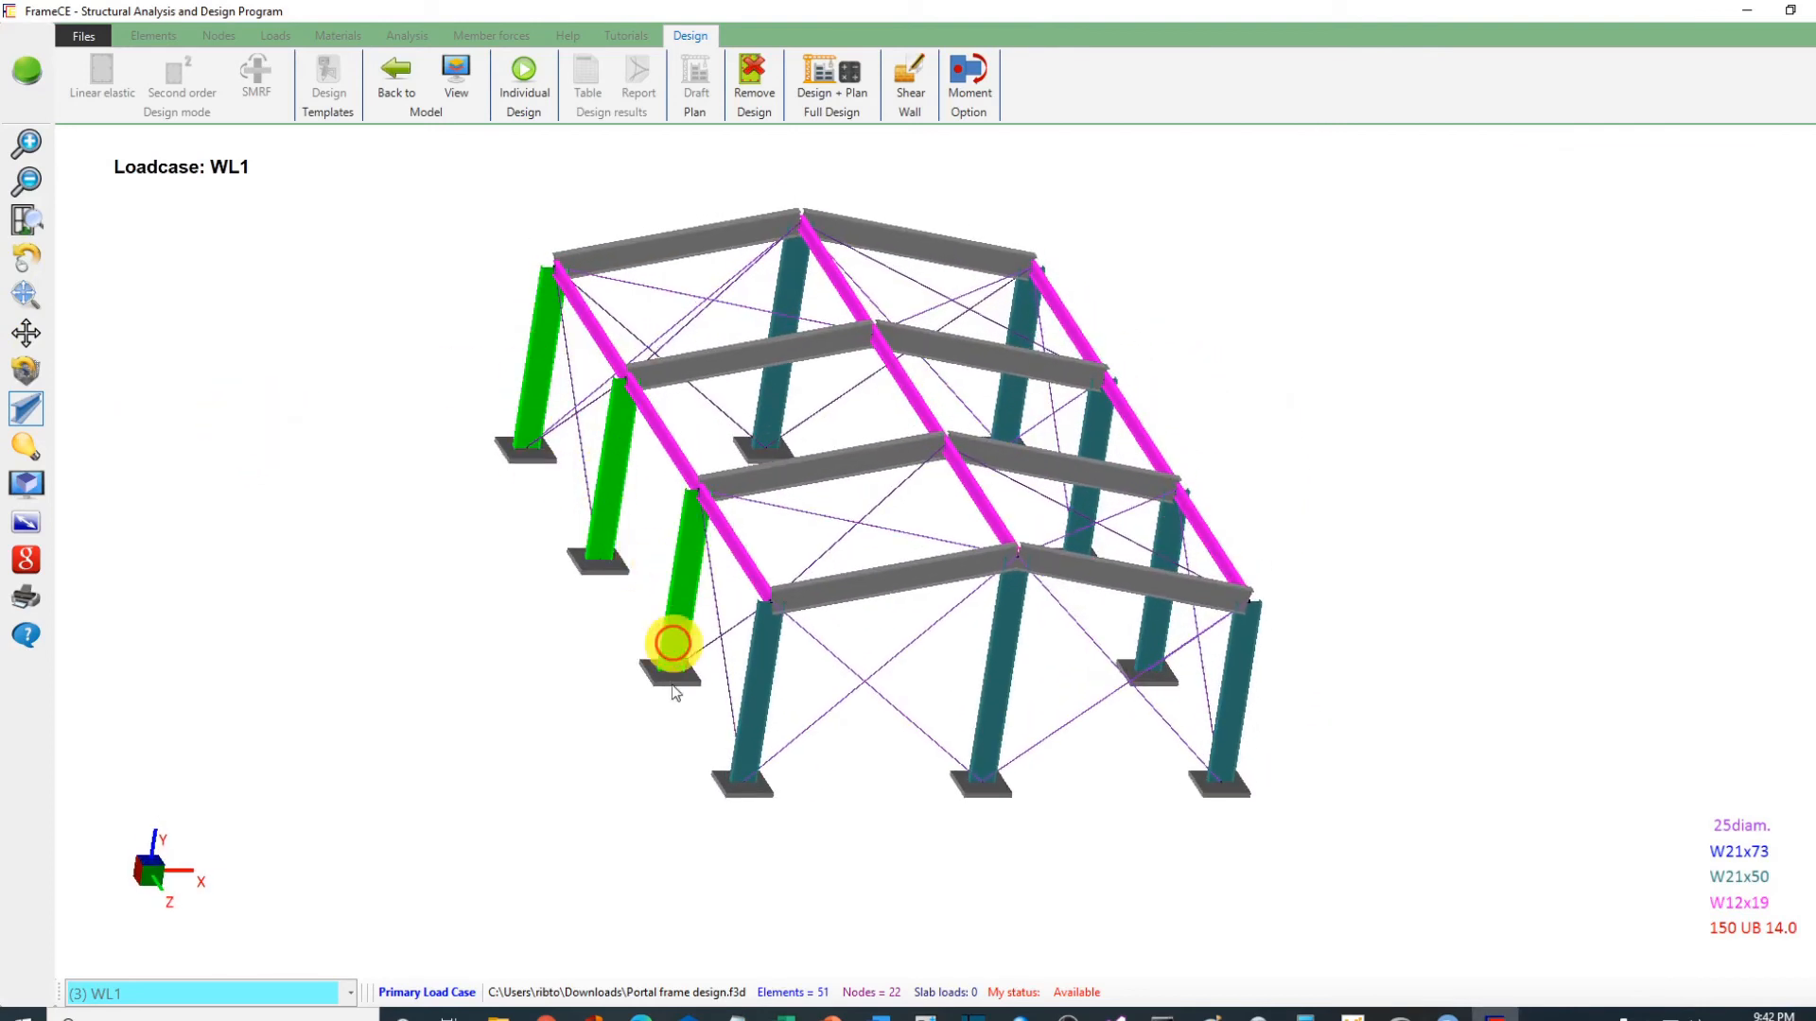
left_click(764, 721)
left_click(1246, 690)
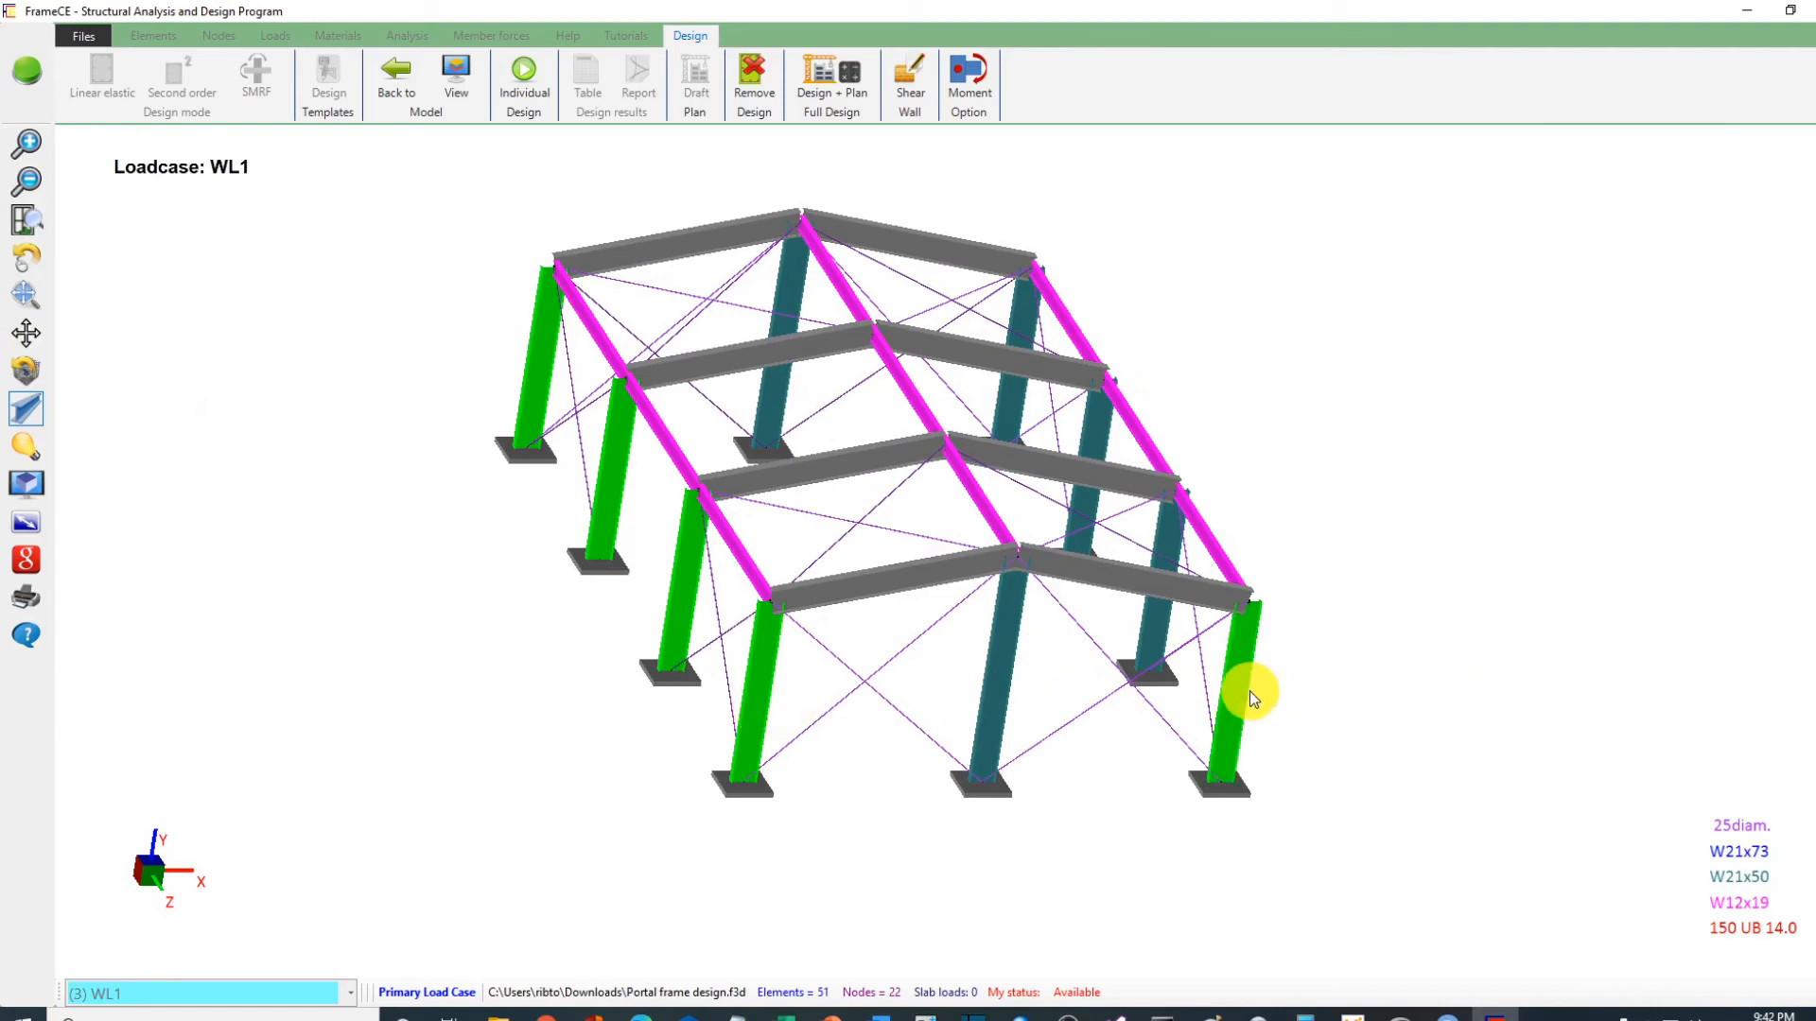
left_click(1156, 631)
left_click(1094, 422)
left_click(1009, 393)
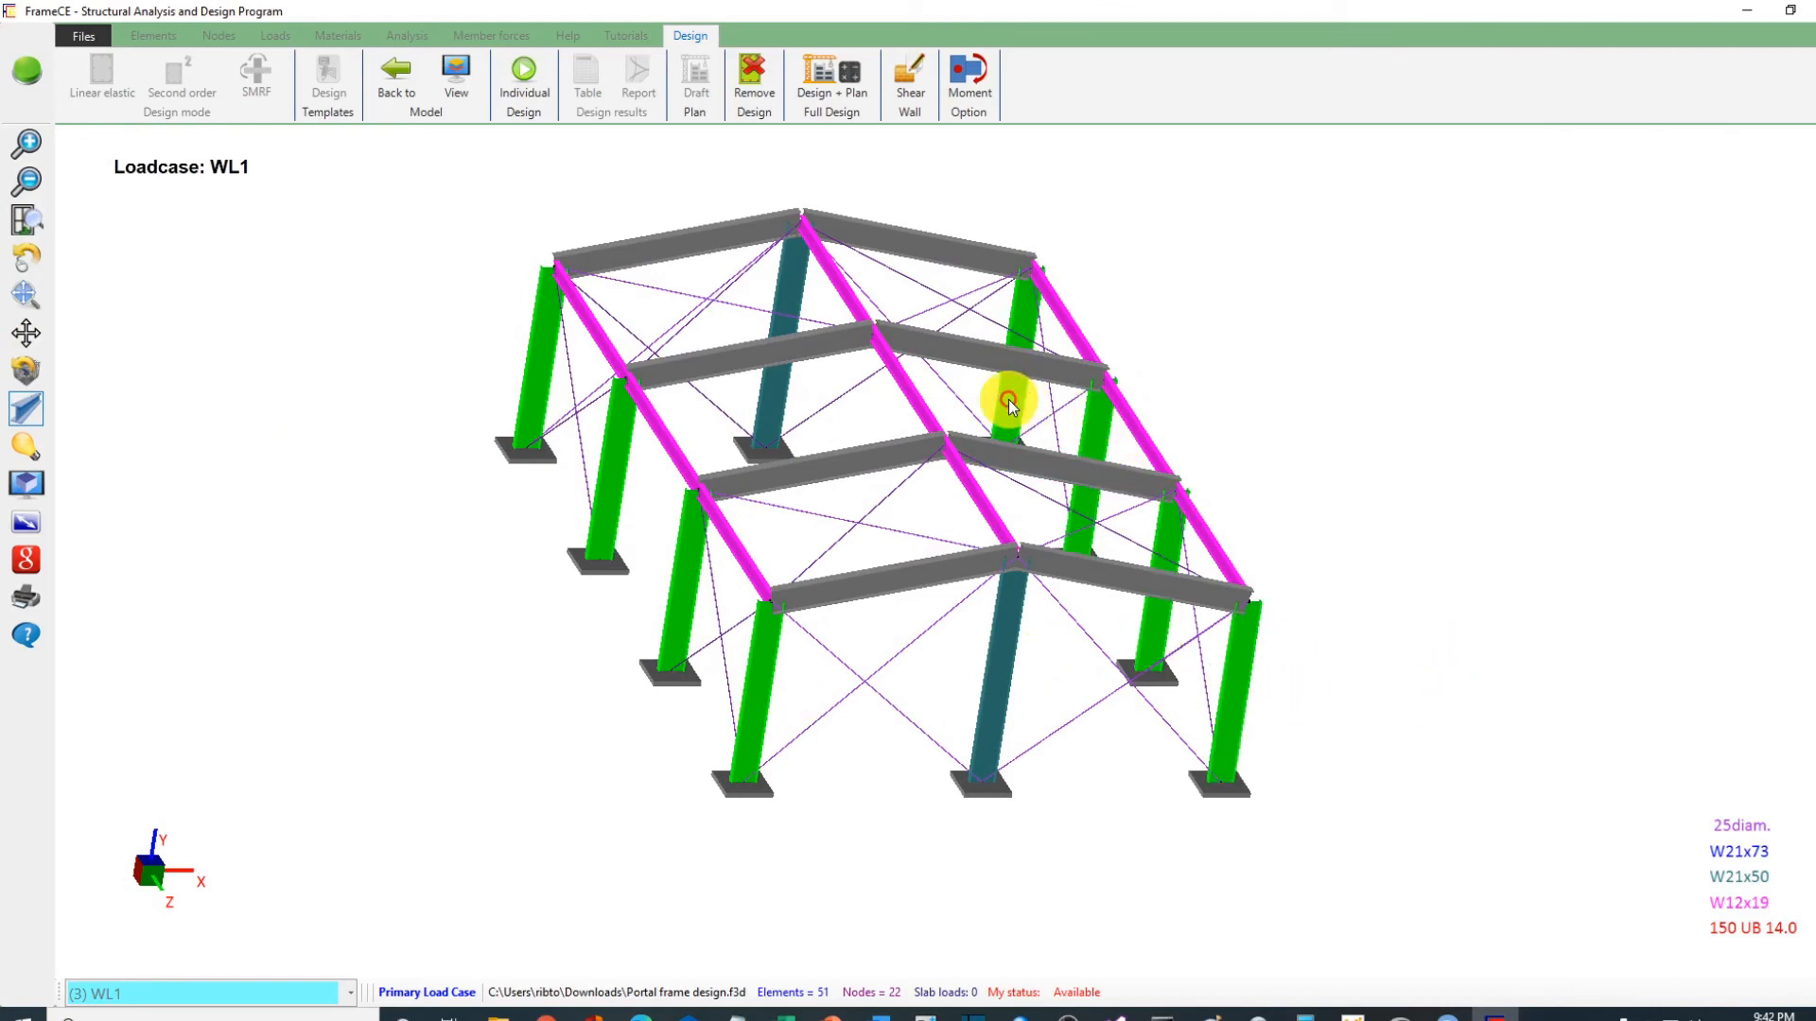
Step: Run an individual W-shape design of the selected outer columns with lateral support and dismiss the load case result for the initial section
left_click(517, 83)
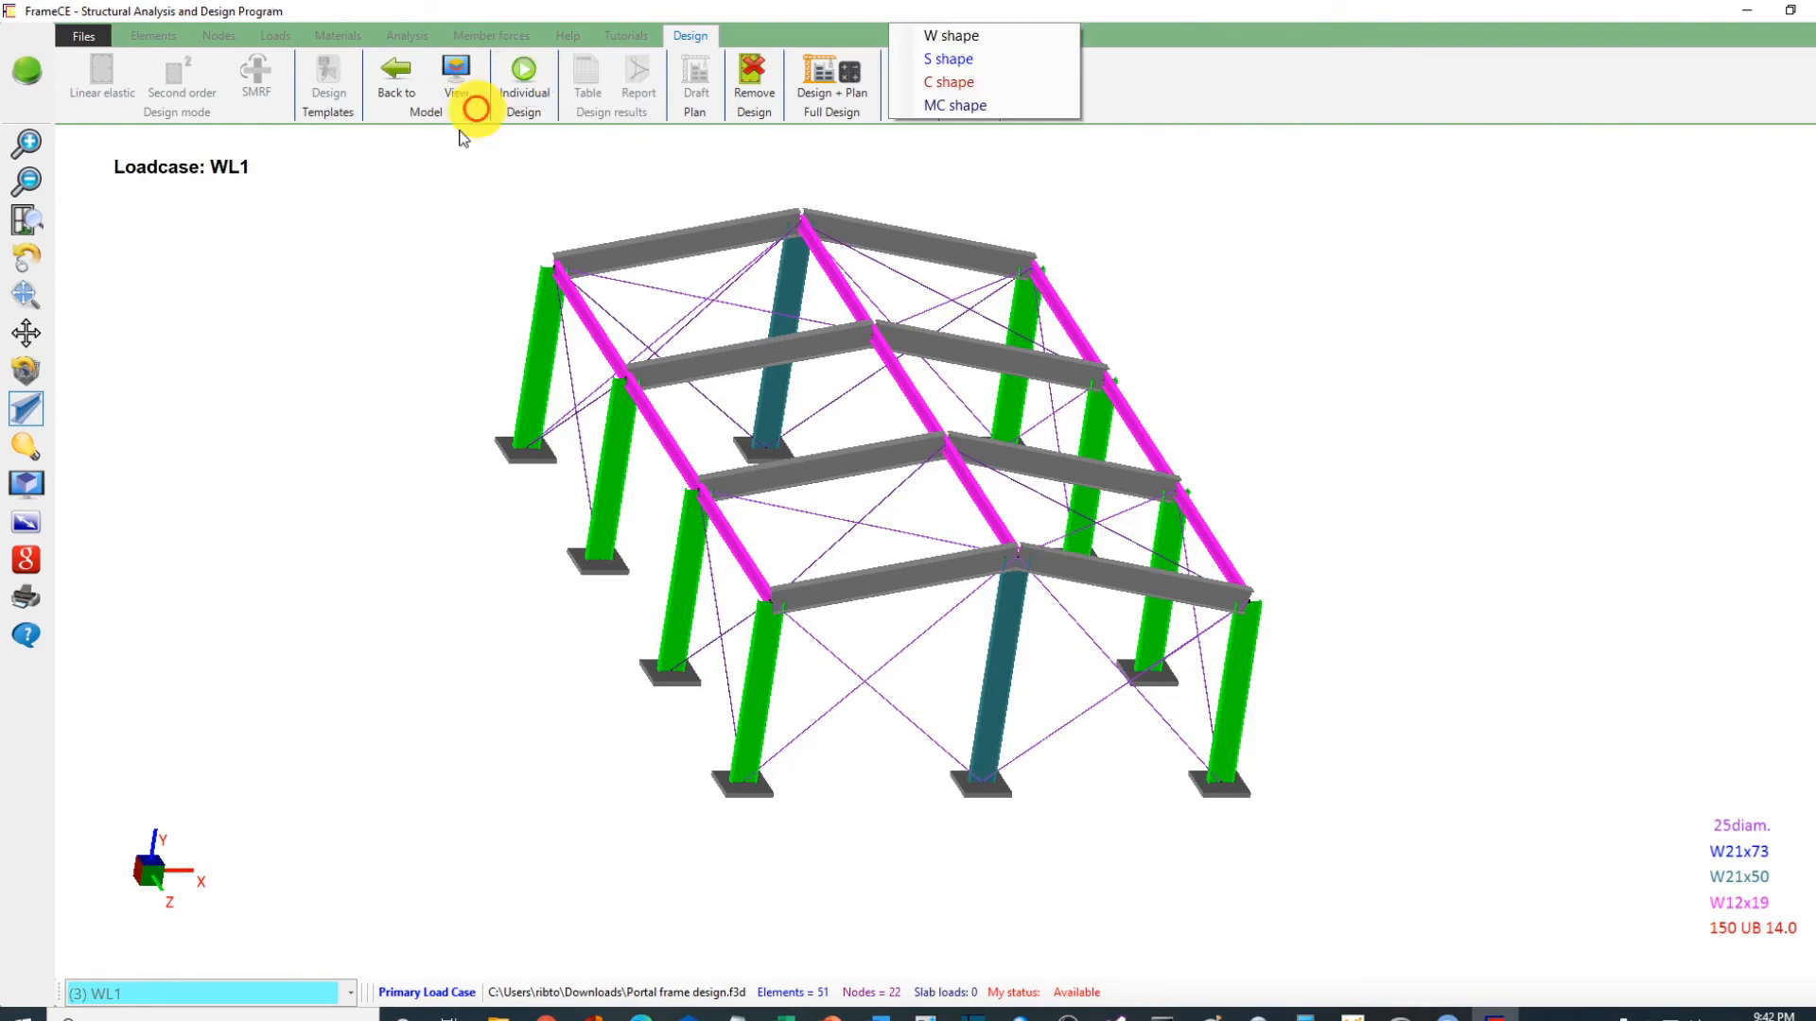
left_click(946, 55)
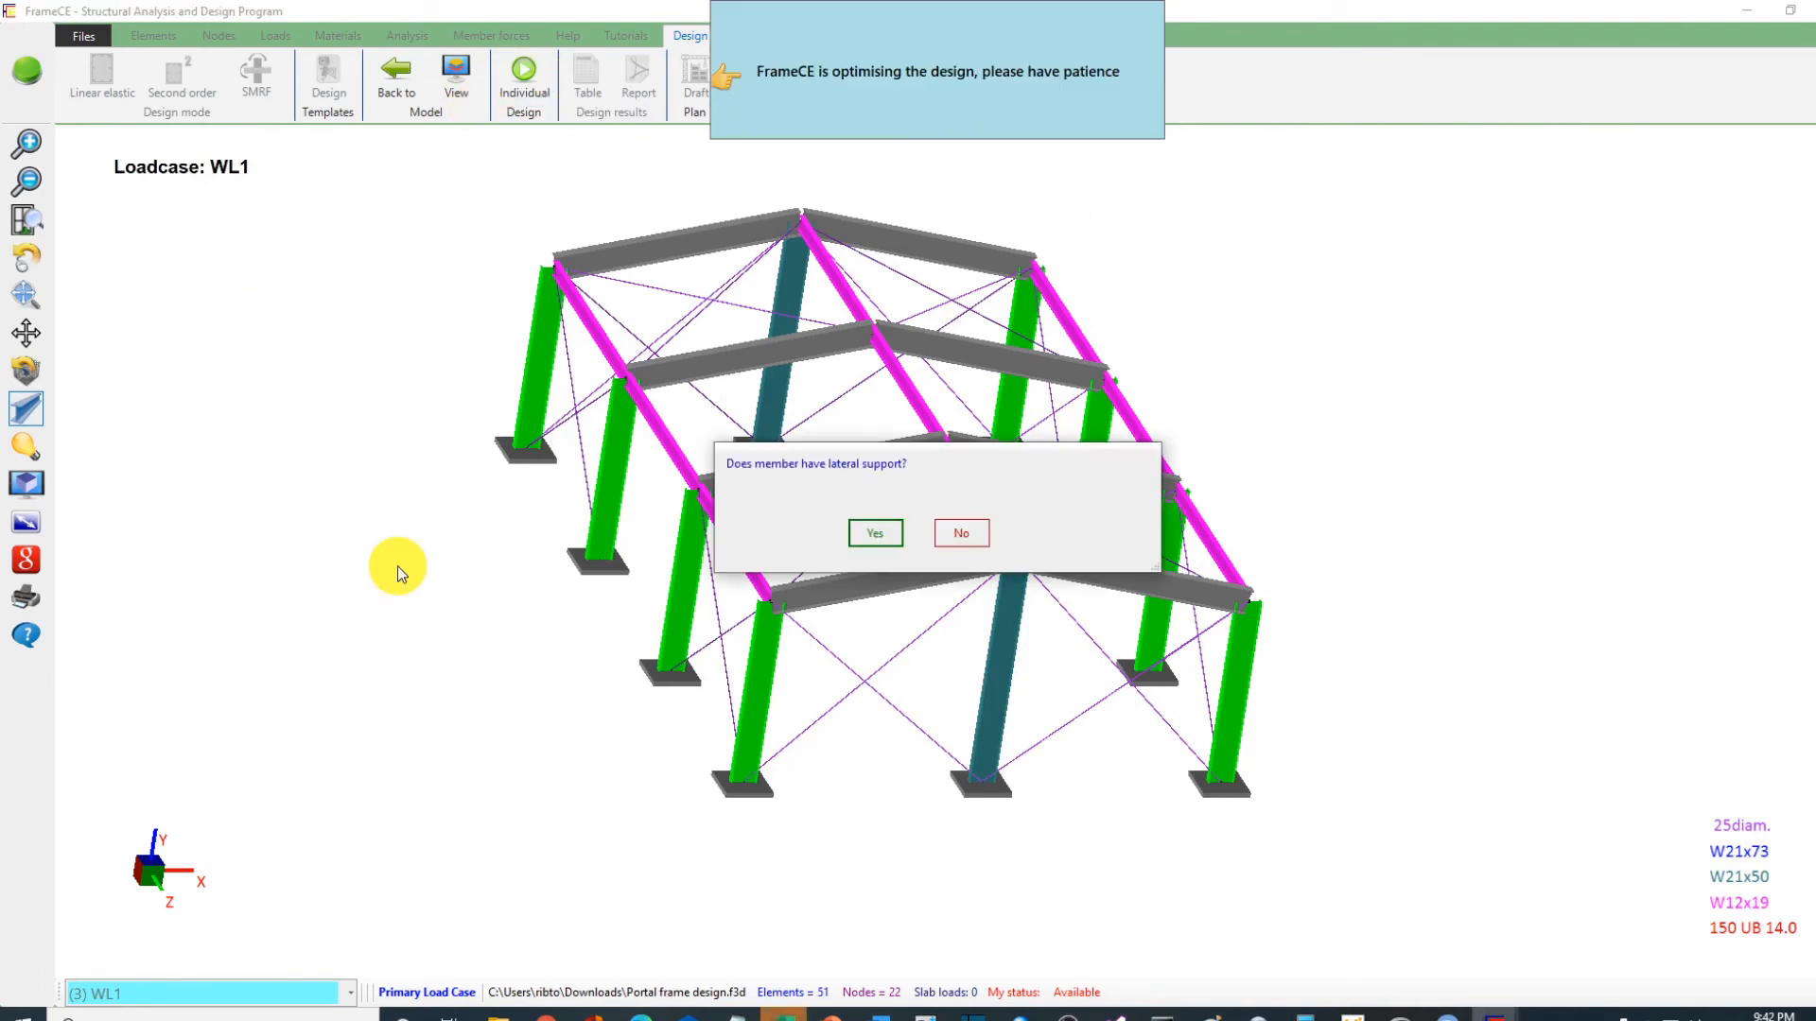
left_click(870, 536)
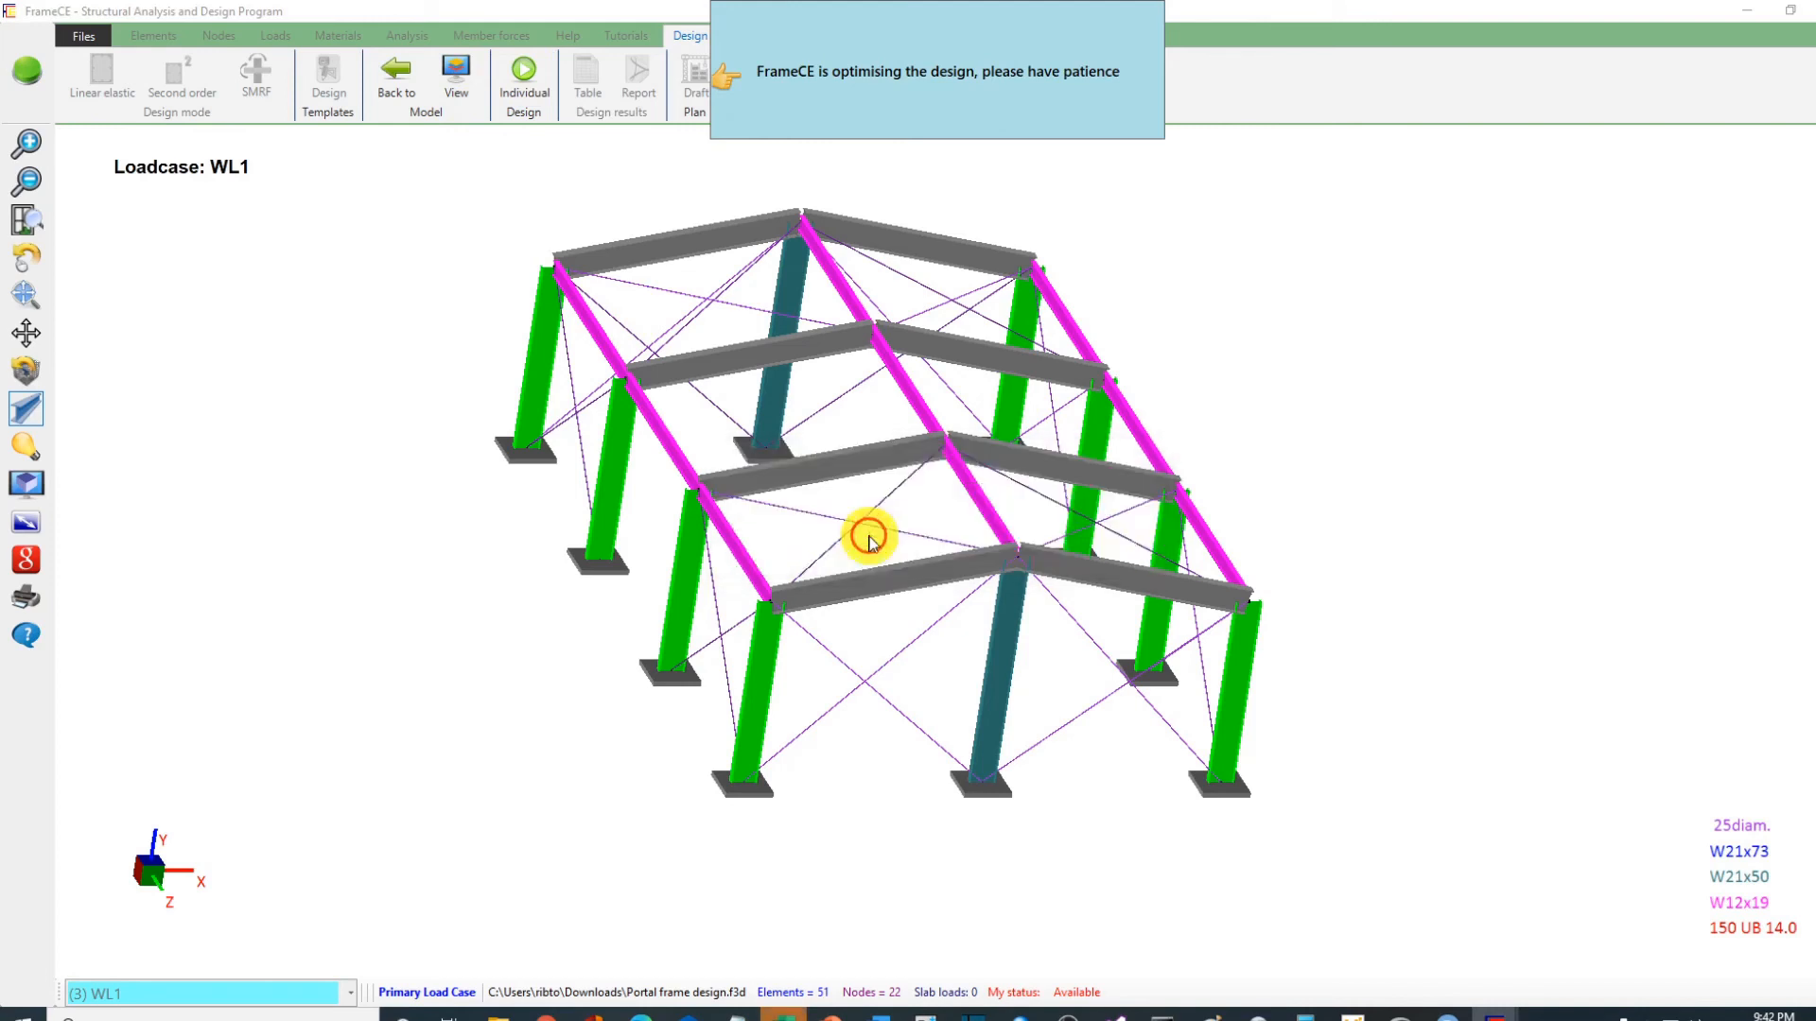
left_click(873, 539)
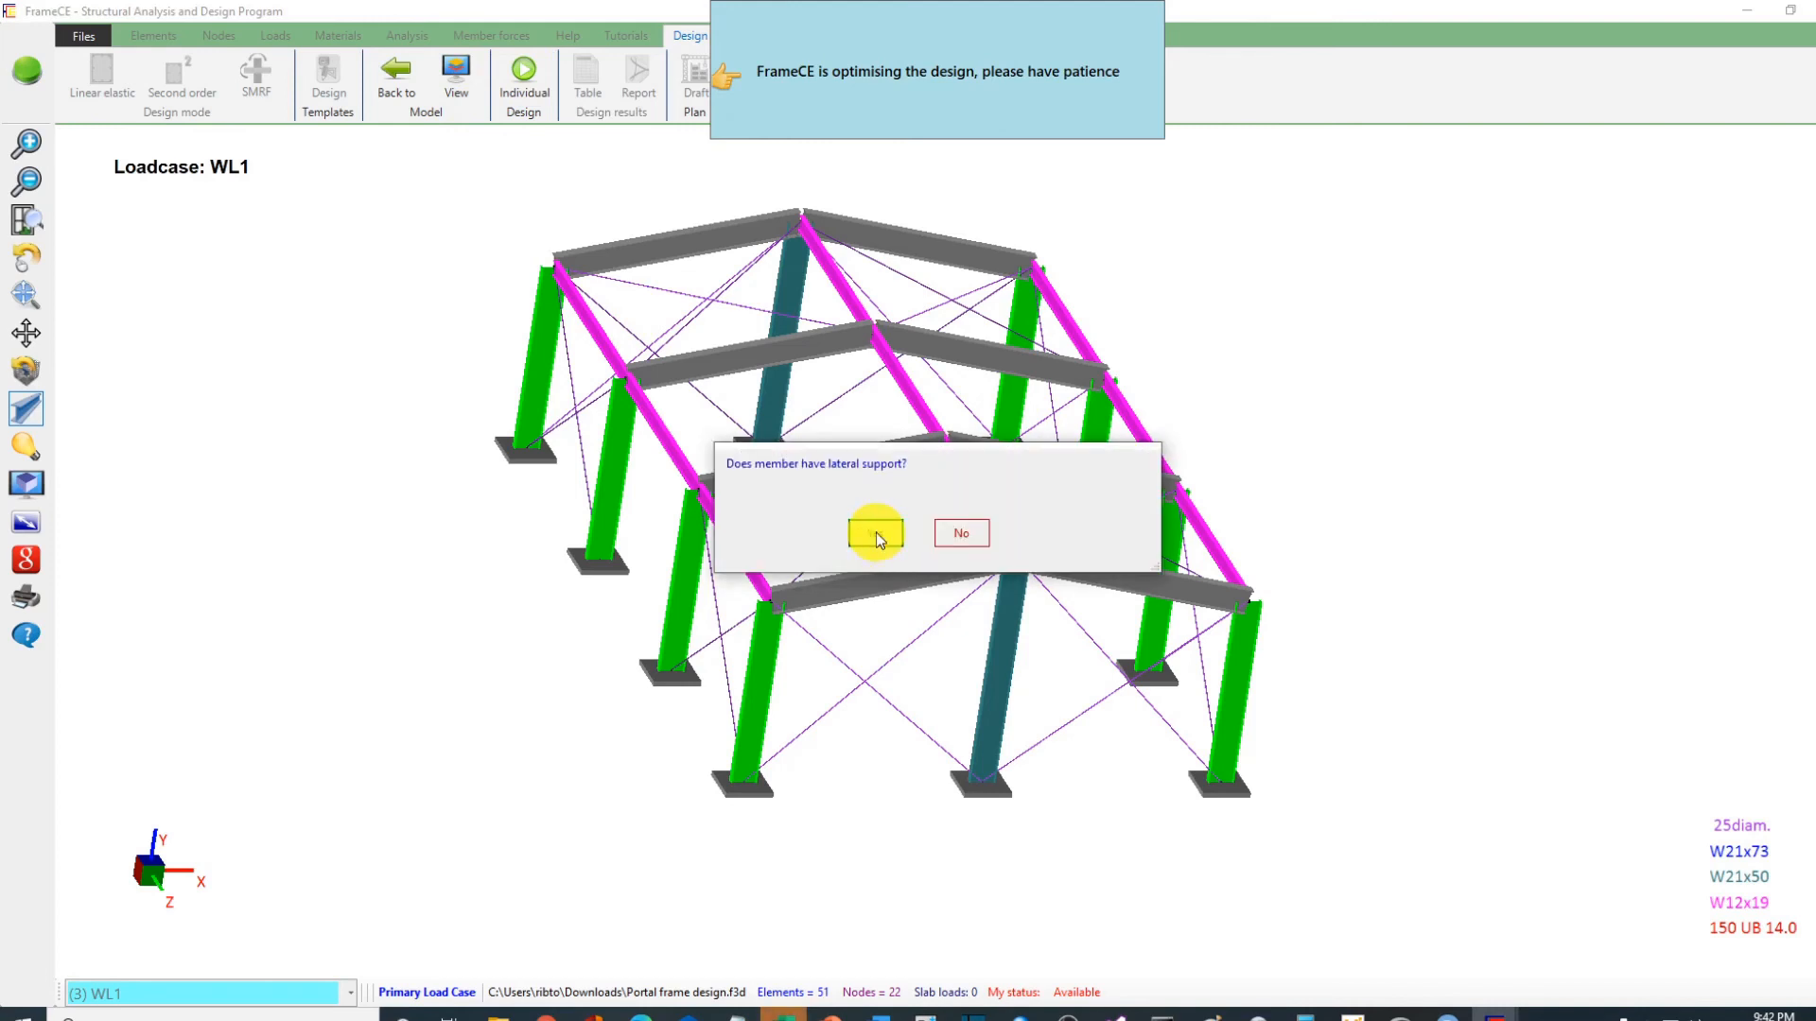
left_click(876, 532)
left_click(884, 537)
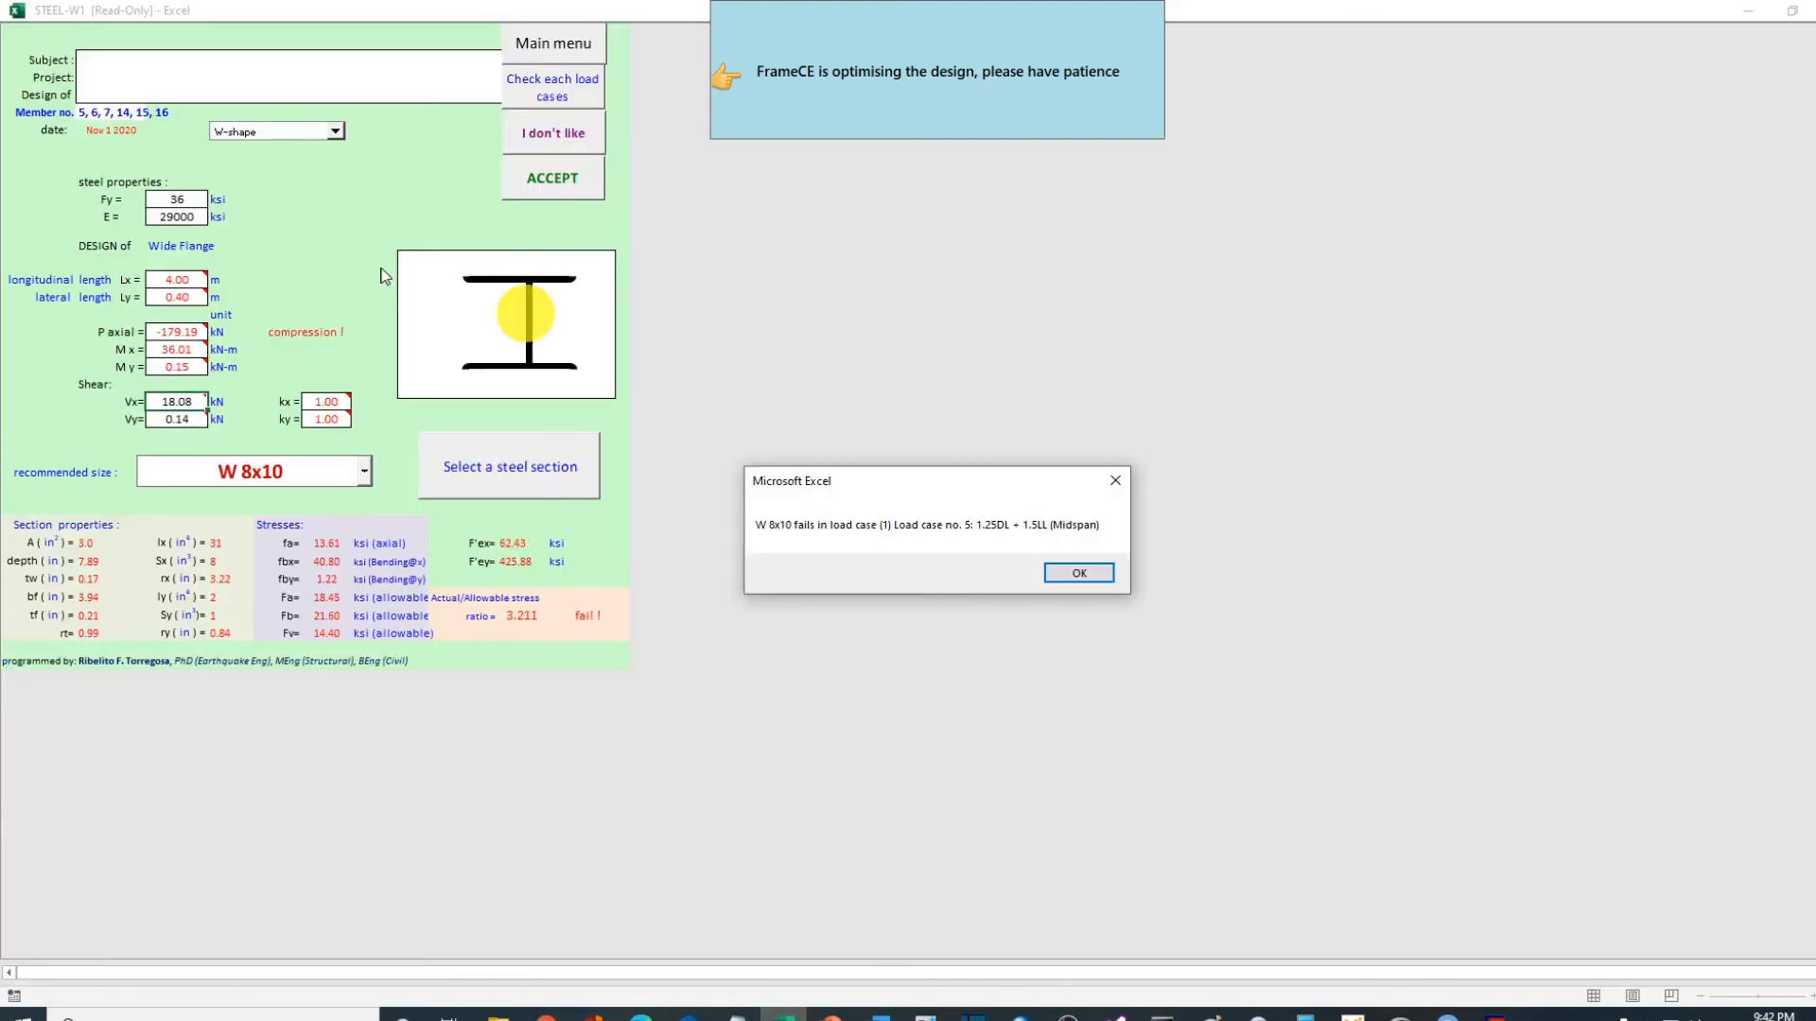
left_click(1078, 573)
Step: Try W 21x83 as the outer column section and check it against the load cases
left_click(364, 470)
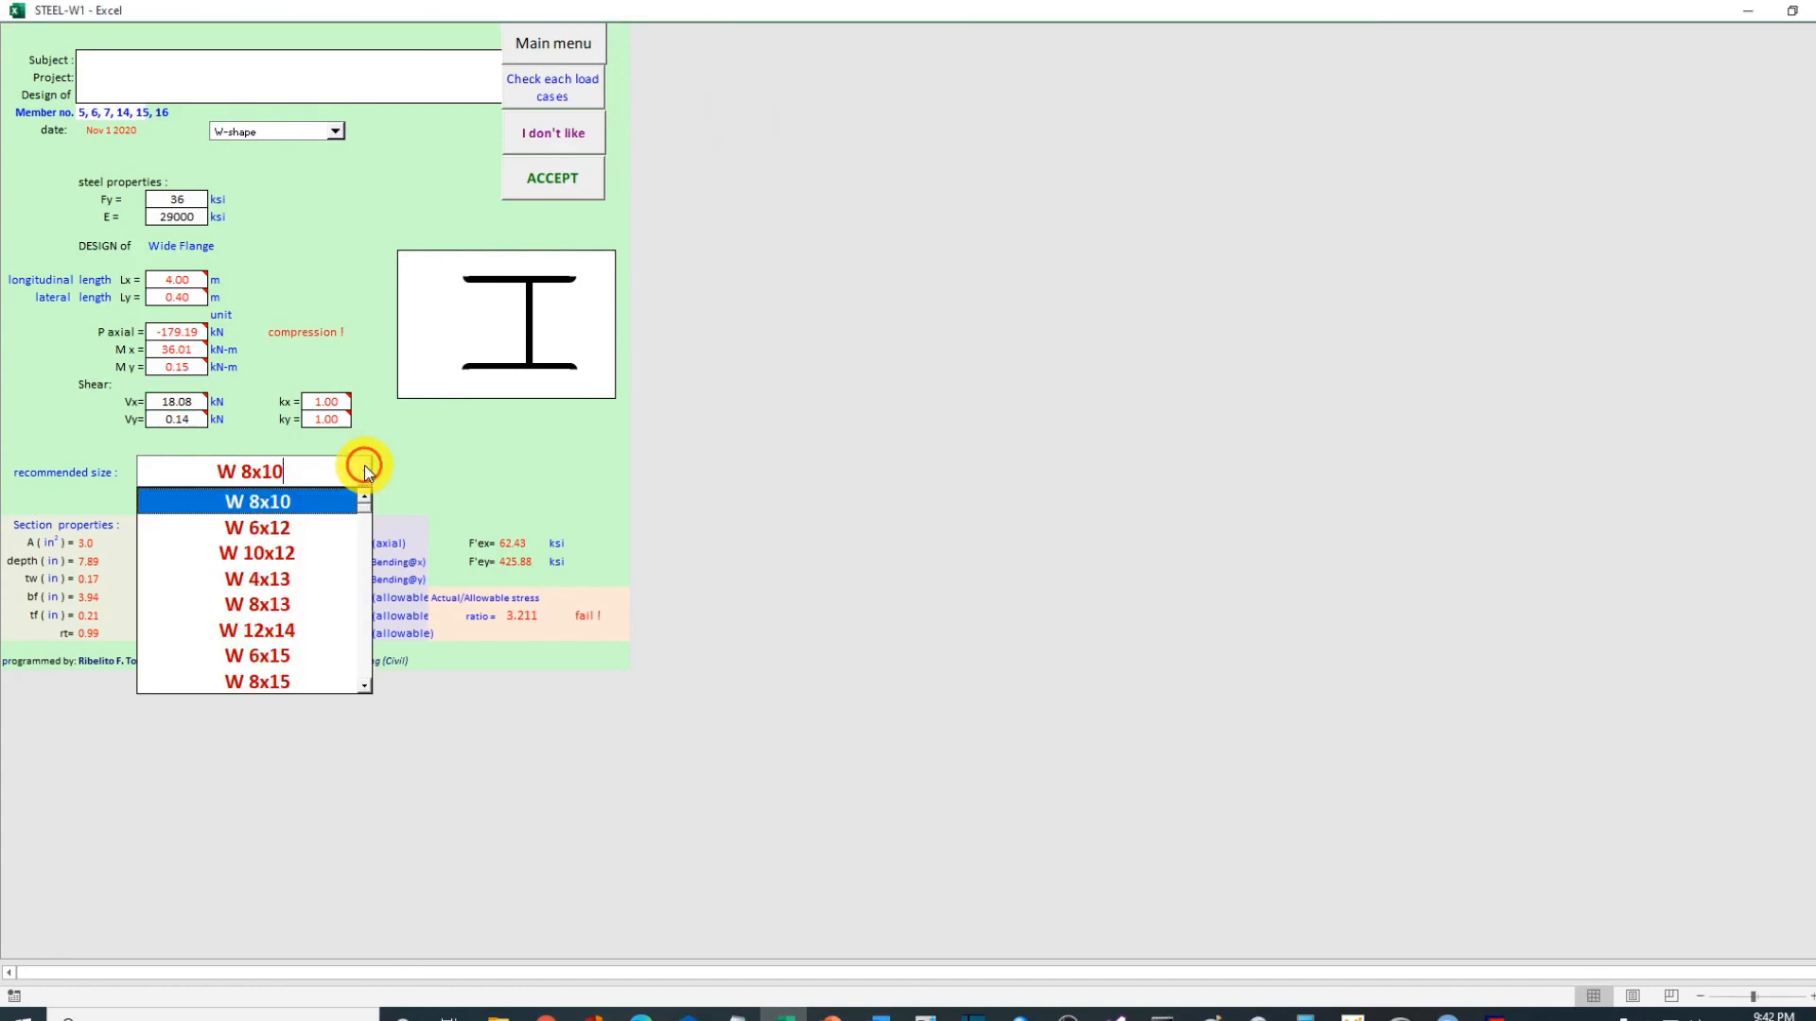
left_click_drag(365, 513, 367, 598)
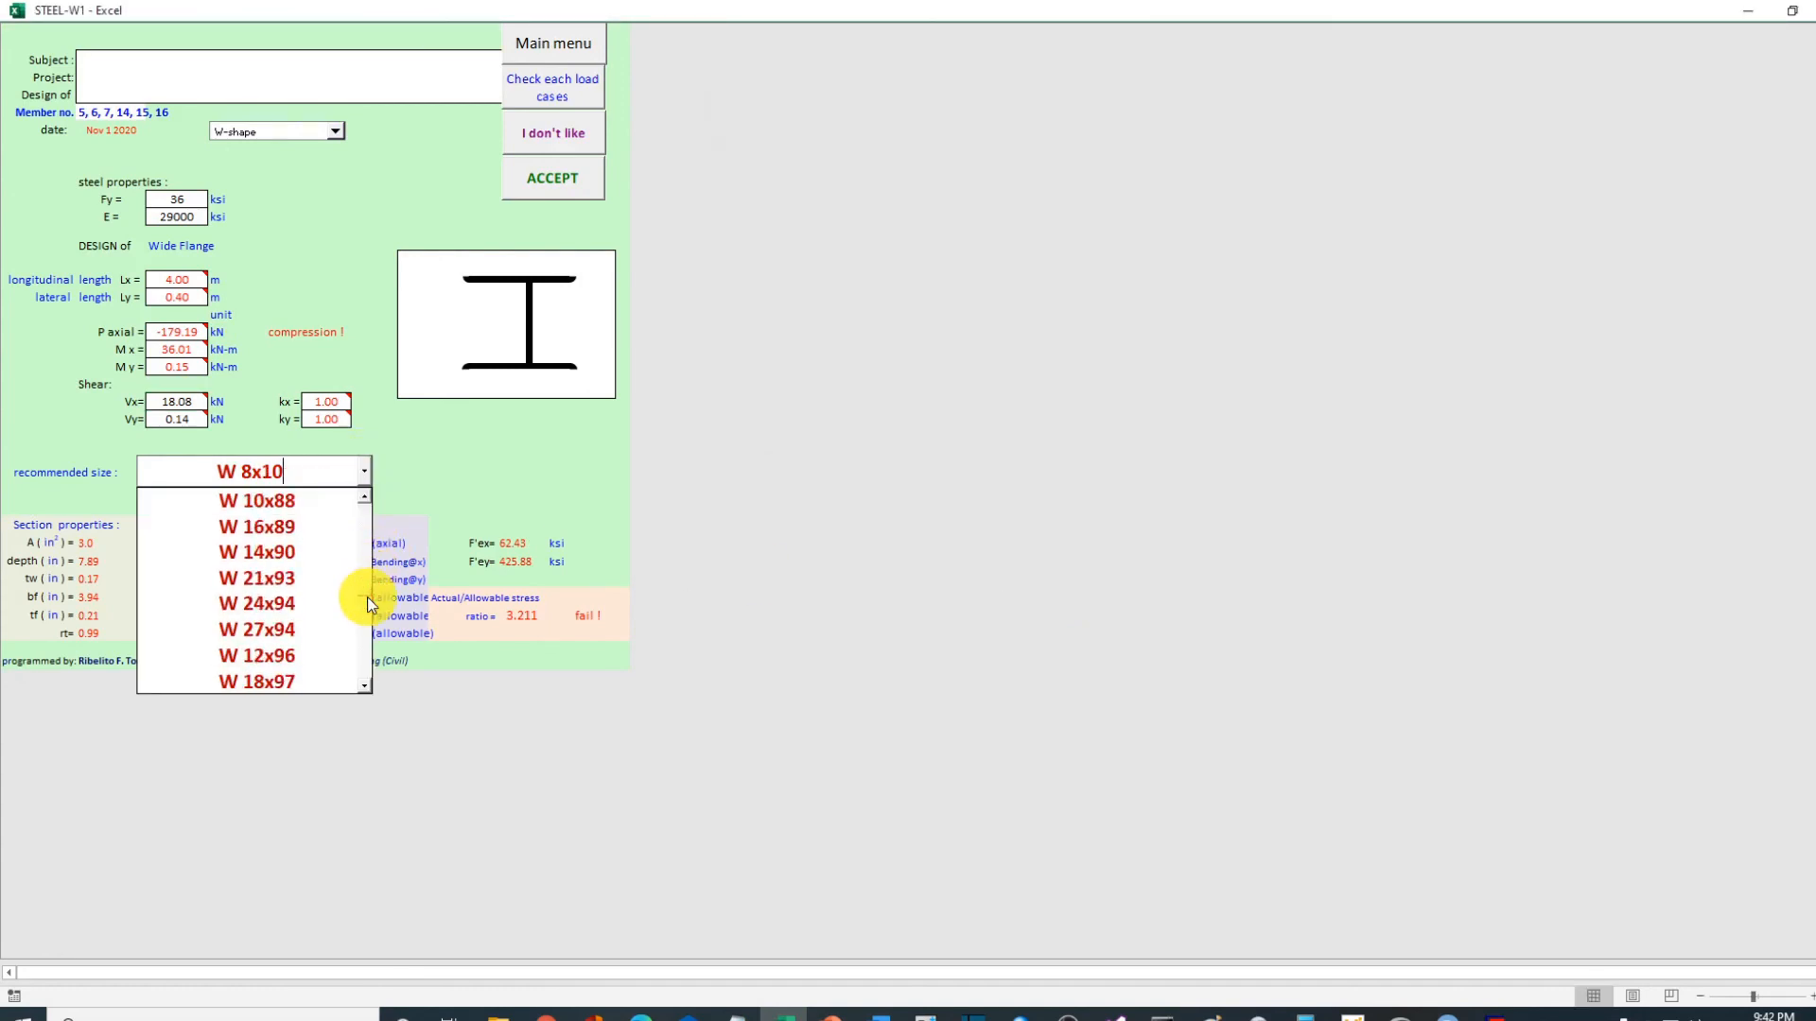
left_click(366, 530)
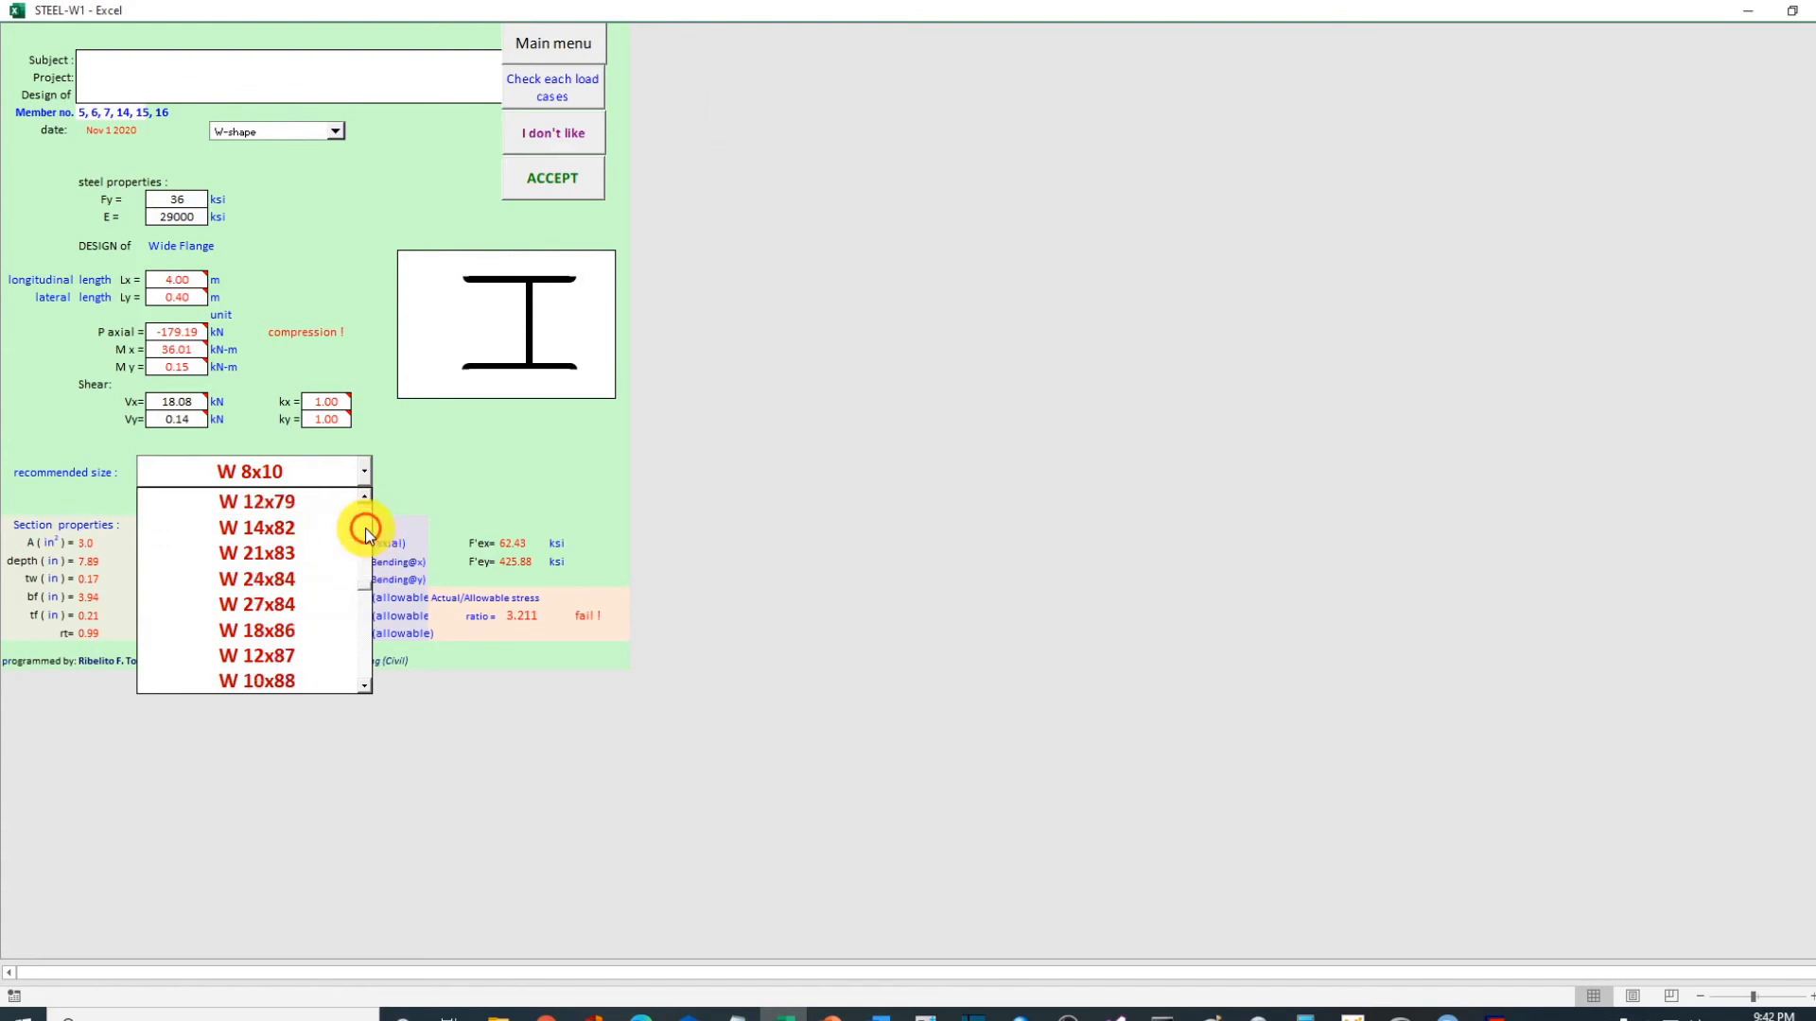
left_click(280, 553)
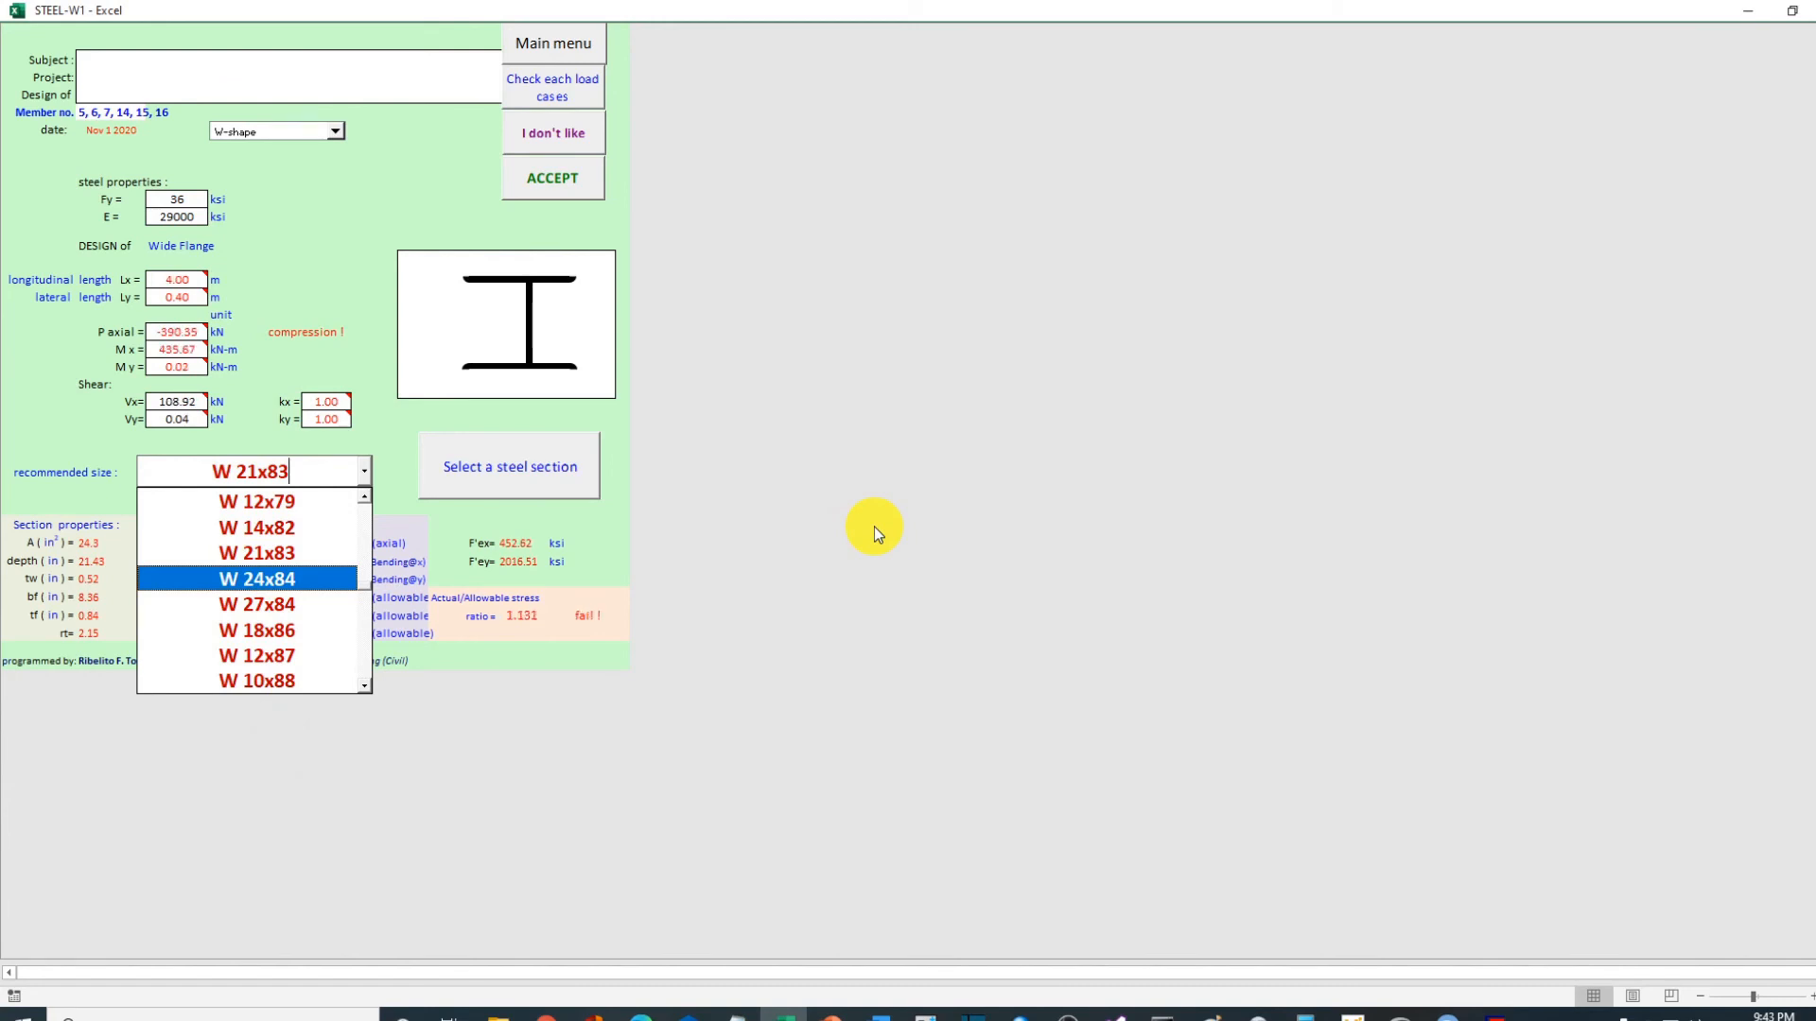
left_click(1080, 580)
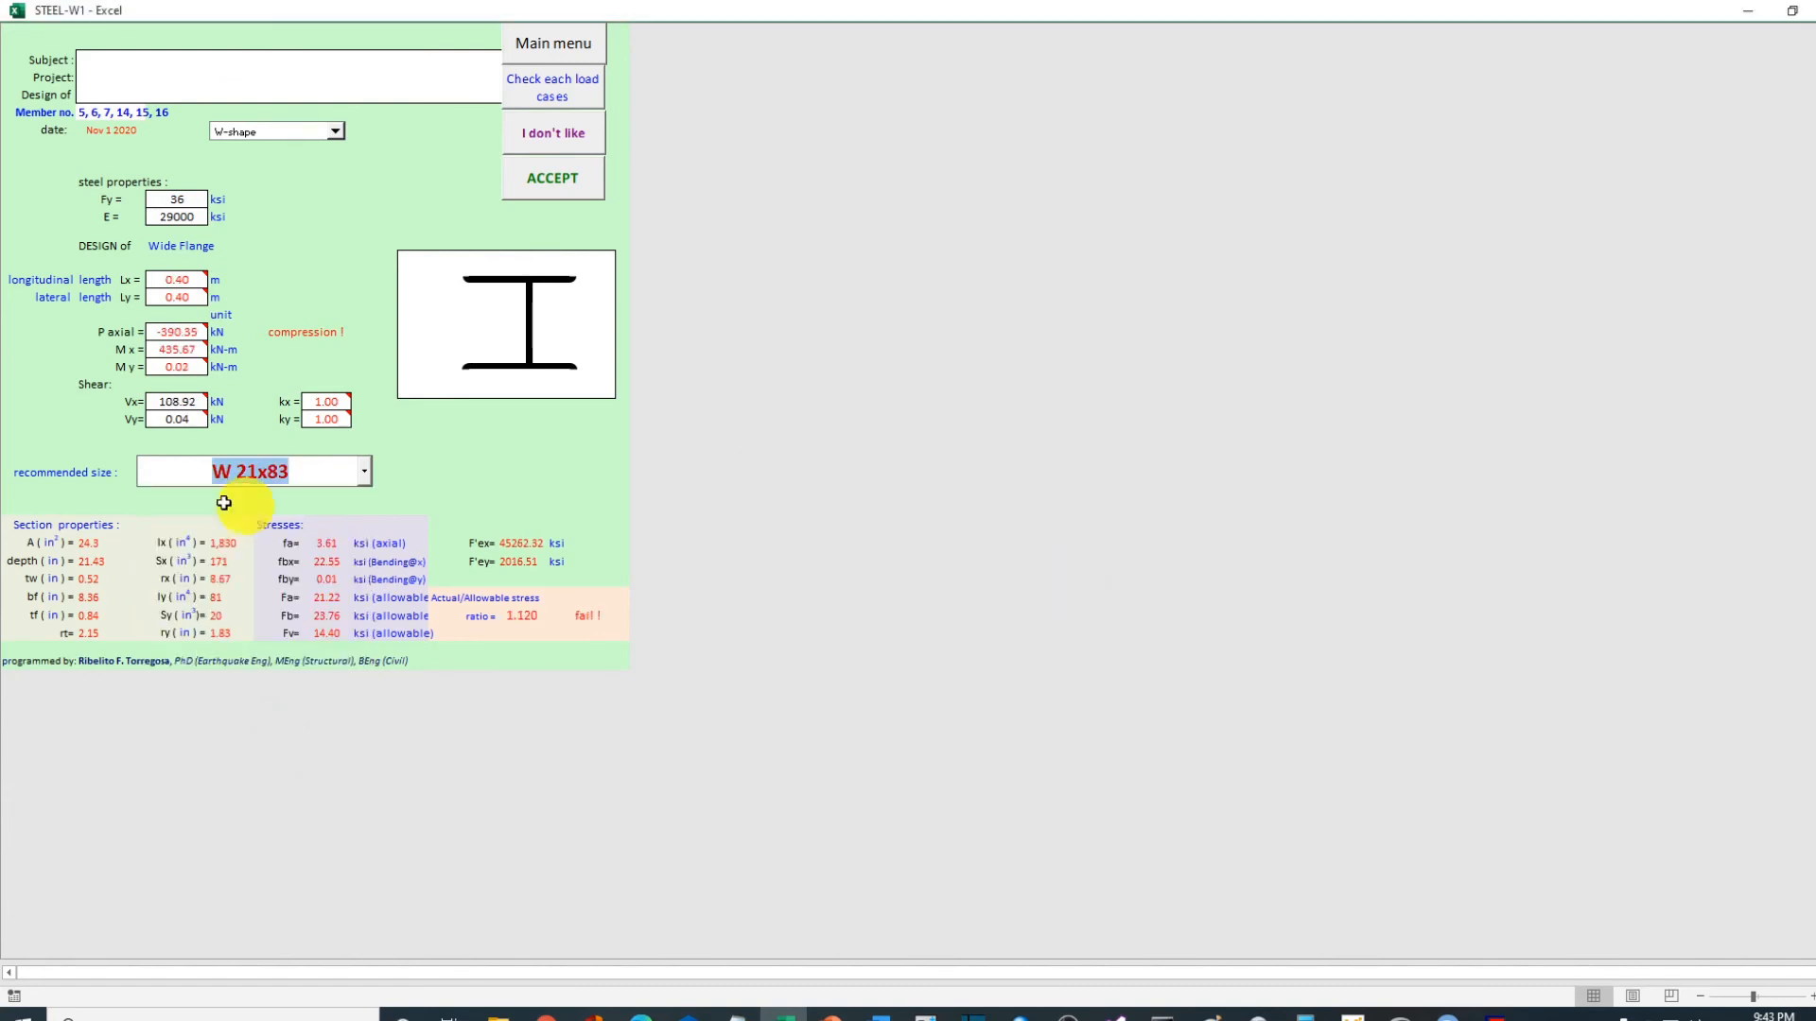
Step: Set the outer column section to W 27x84 and check it against the load cases
left_click(364, 471)
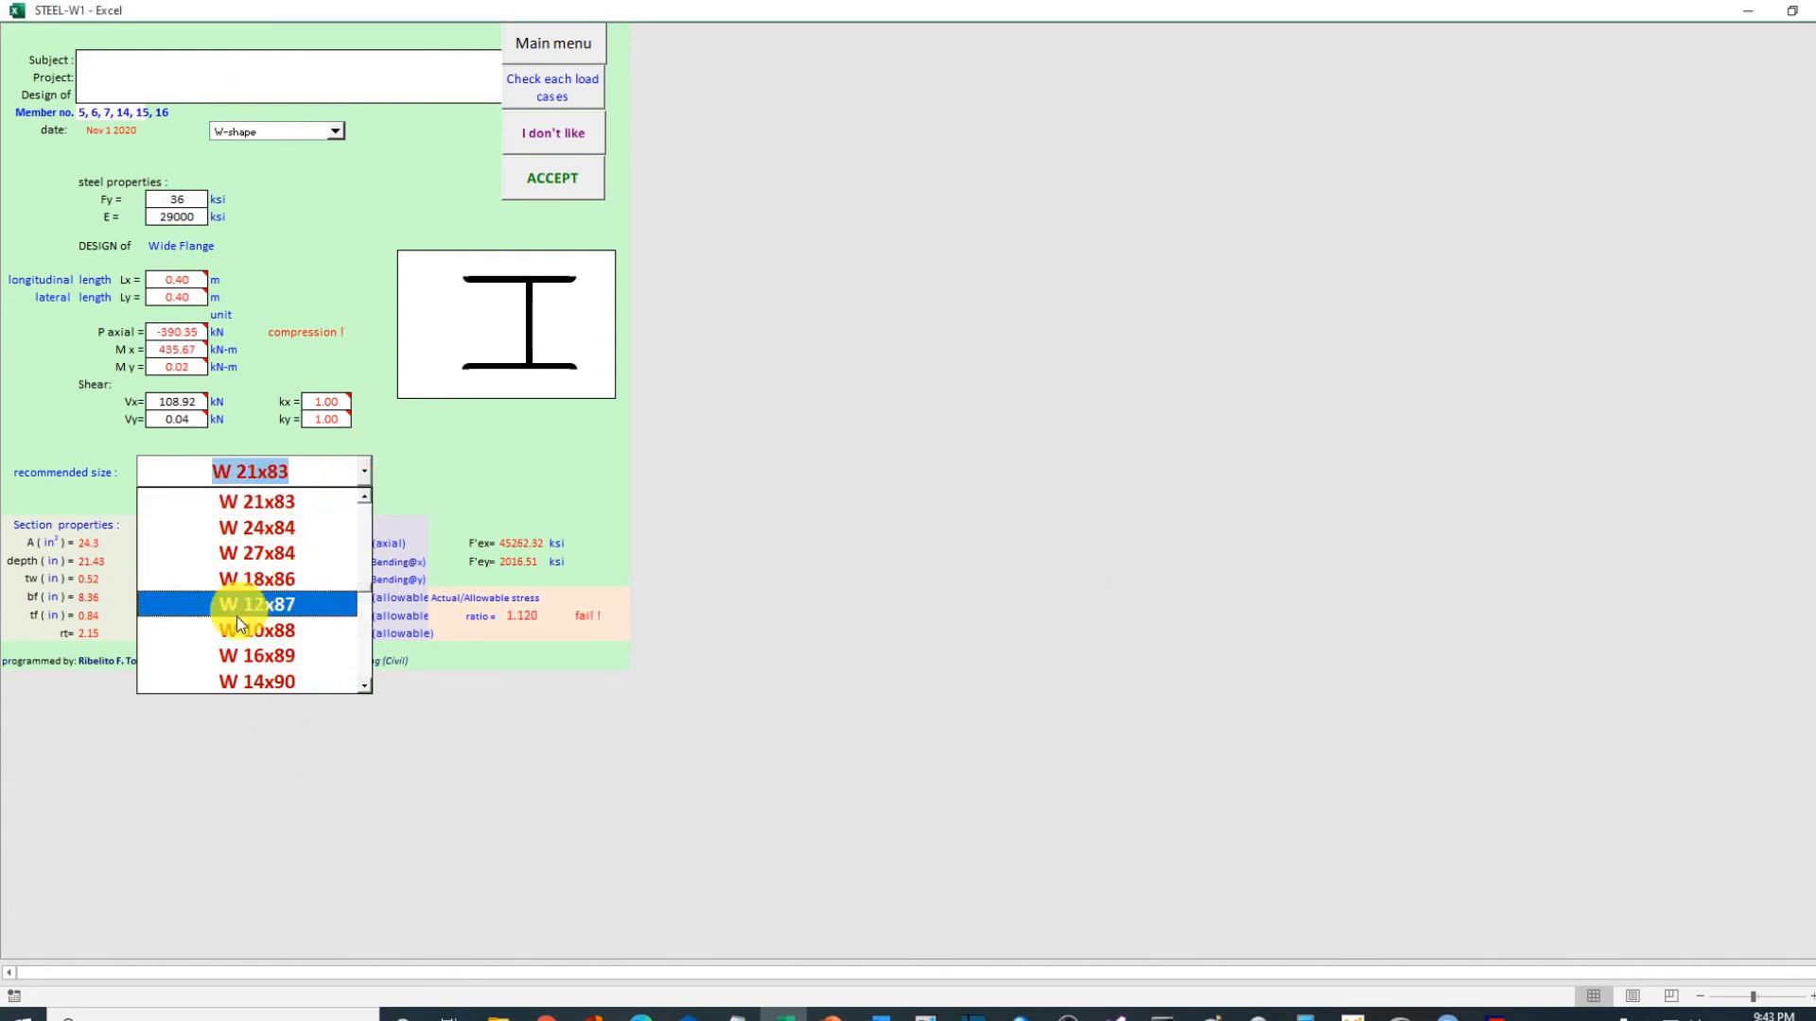
left_click(273, 554)
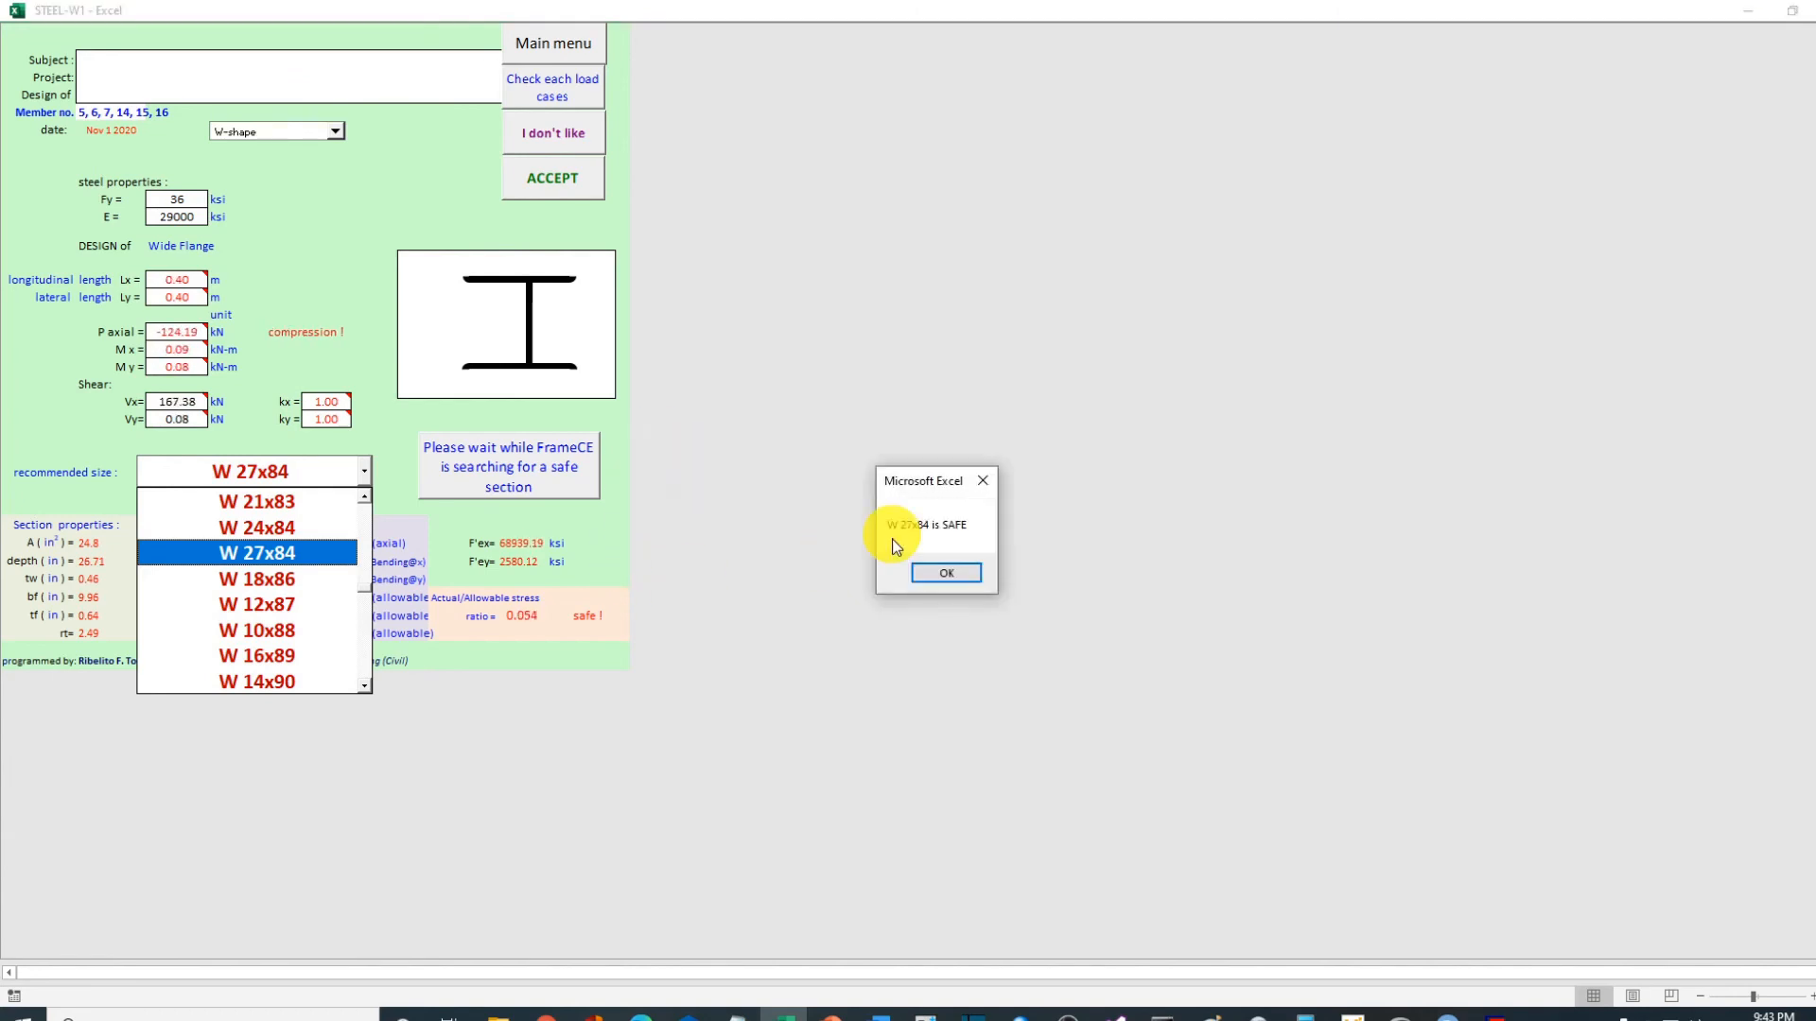
left_click(947, 574)
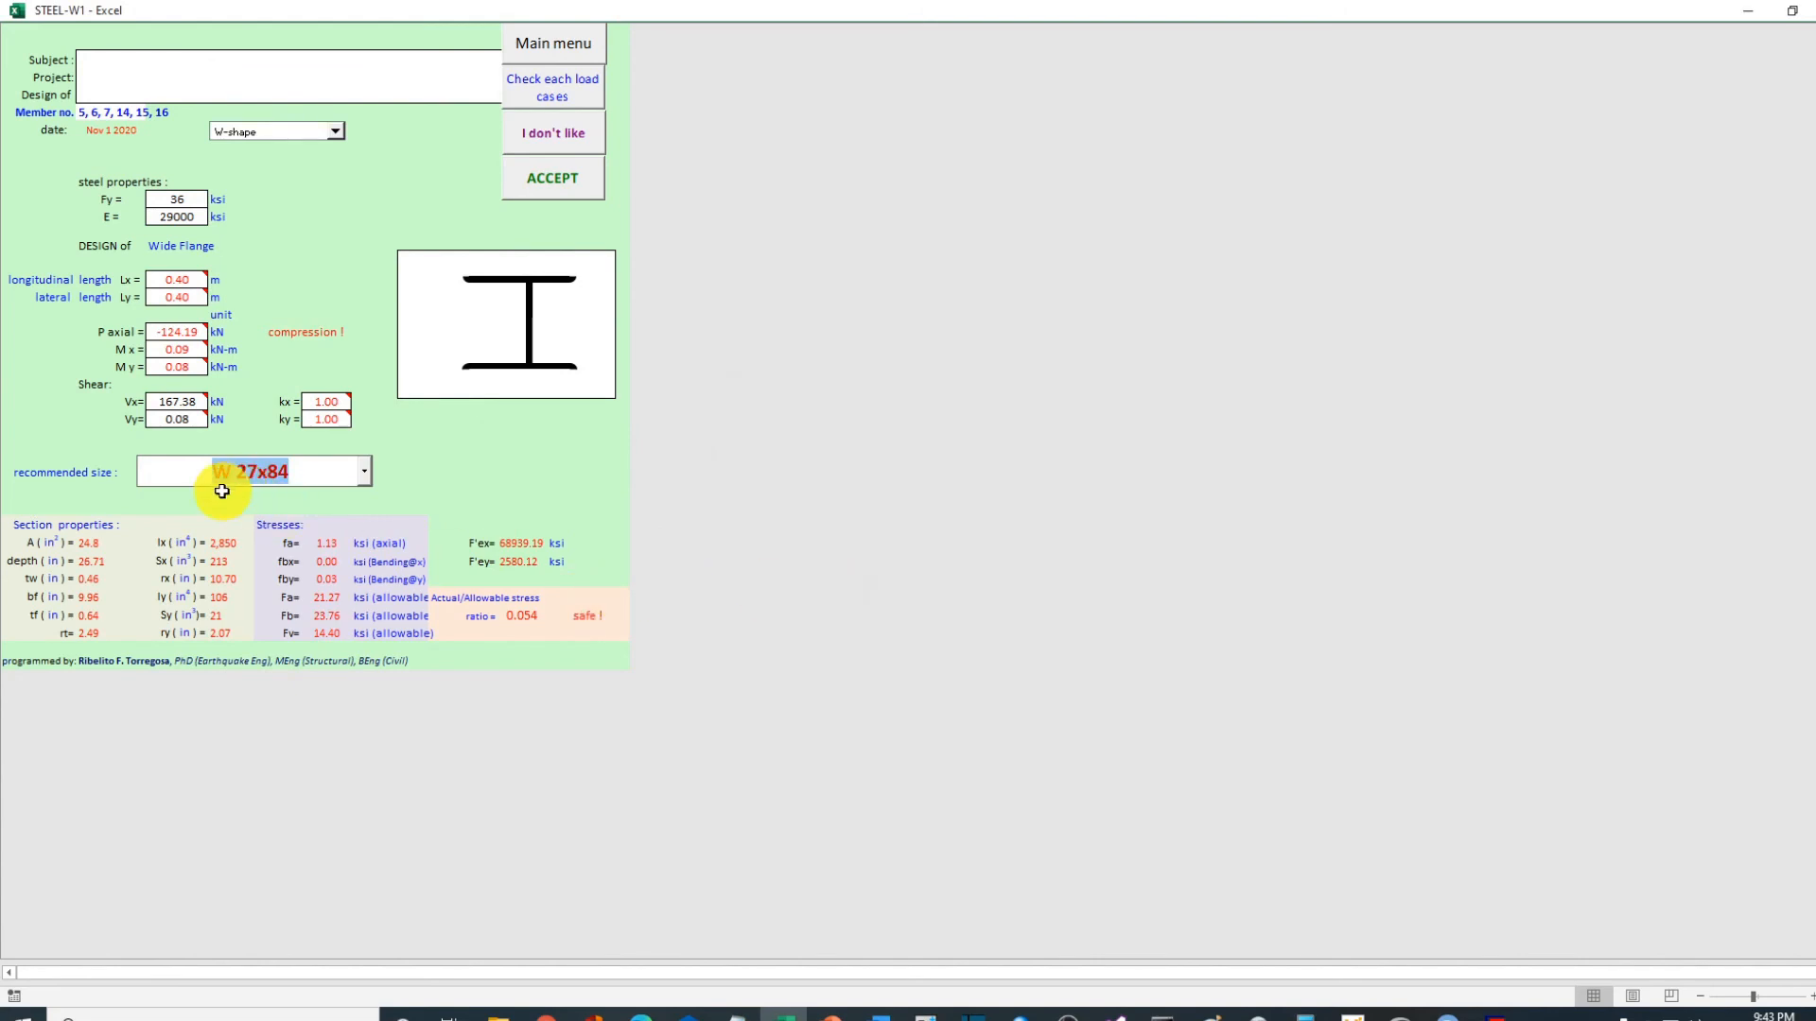
Step: Save the column design as a PDF named Column in Documents and accept the design
left_click(560, 42)
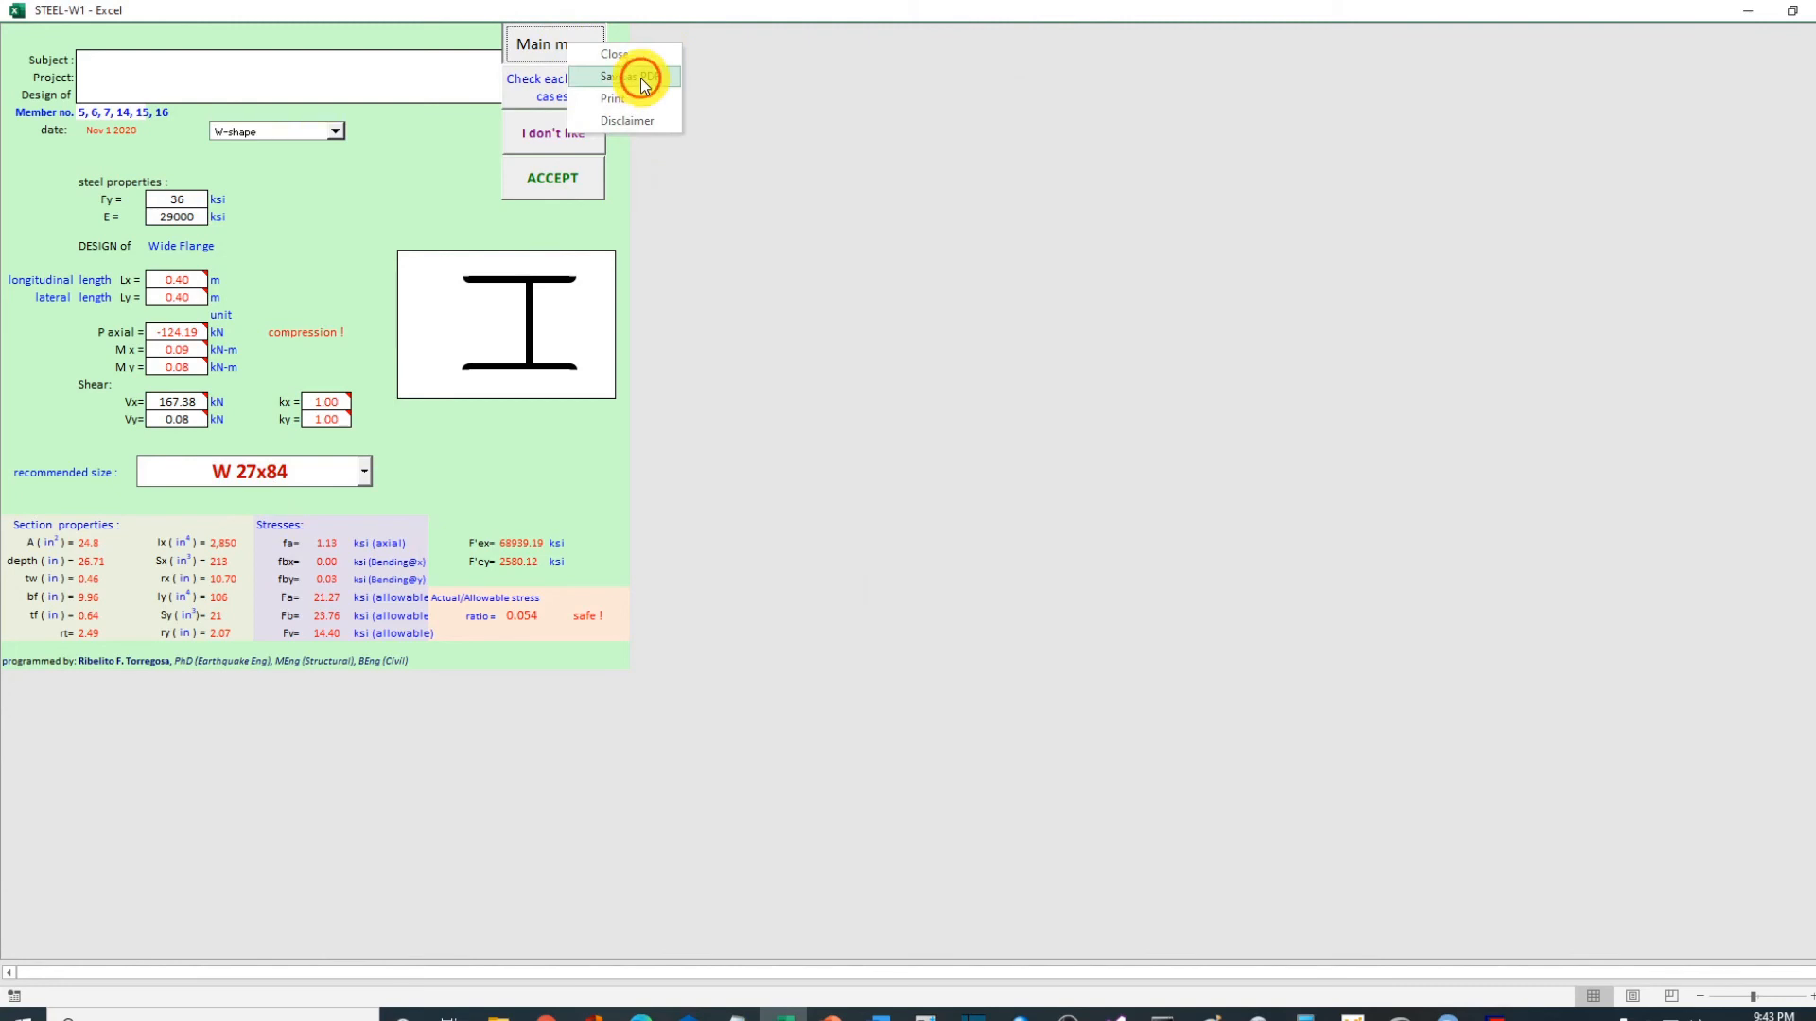
left_click(634, 77)
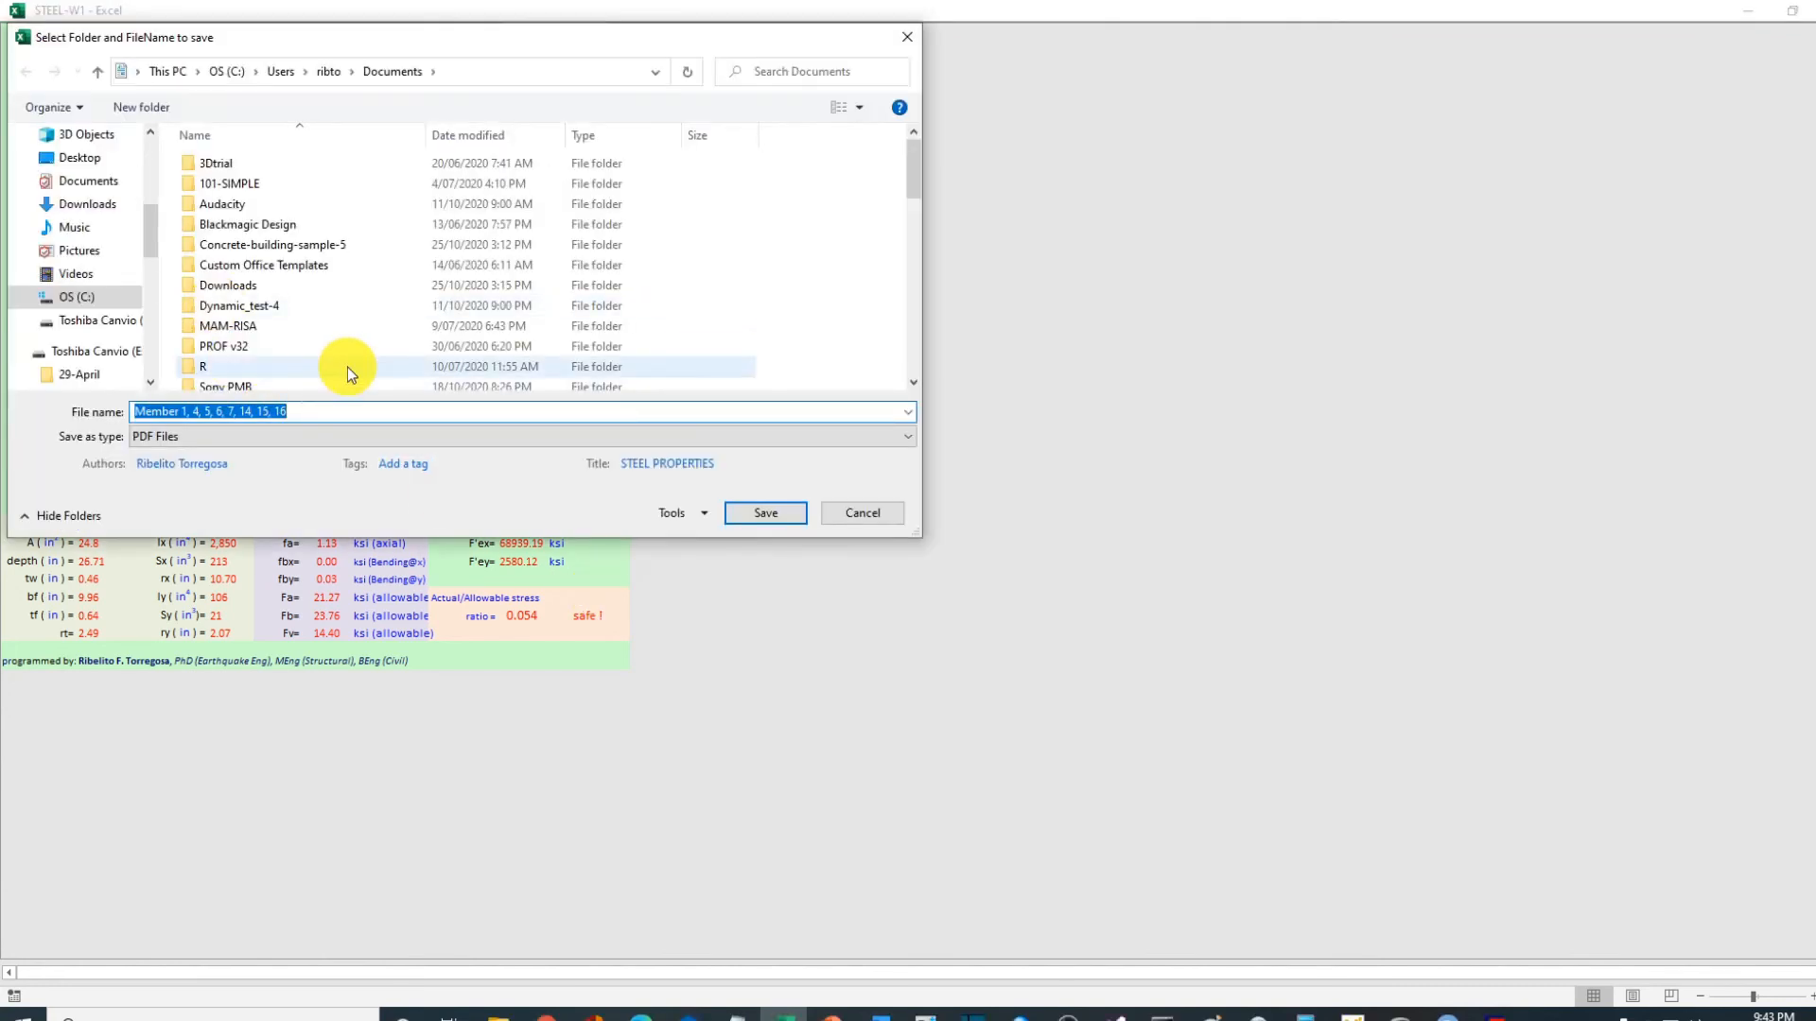
type("Column")
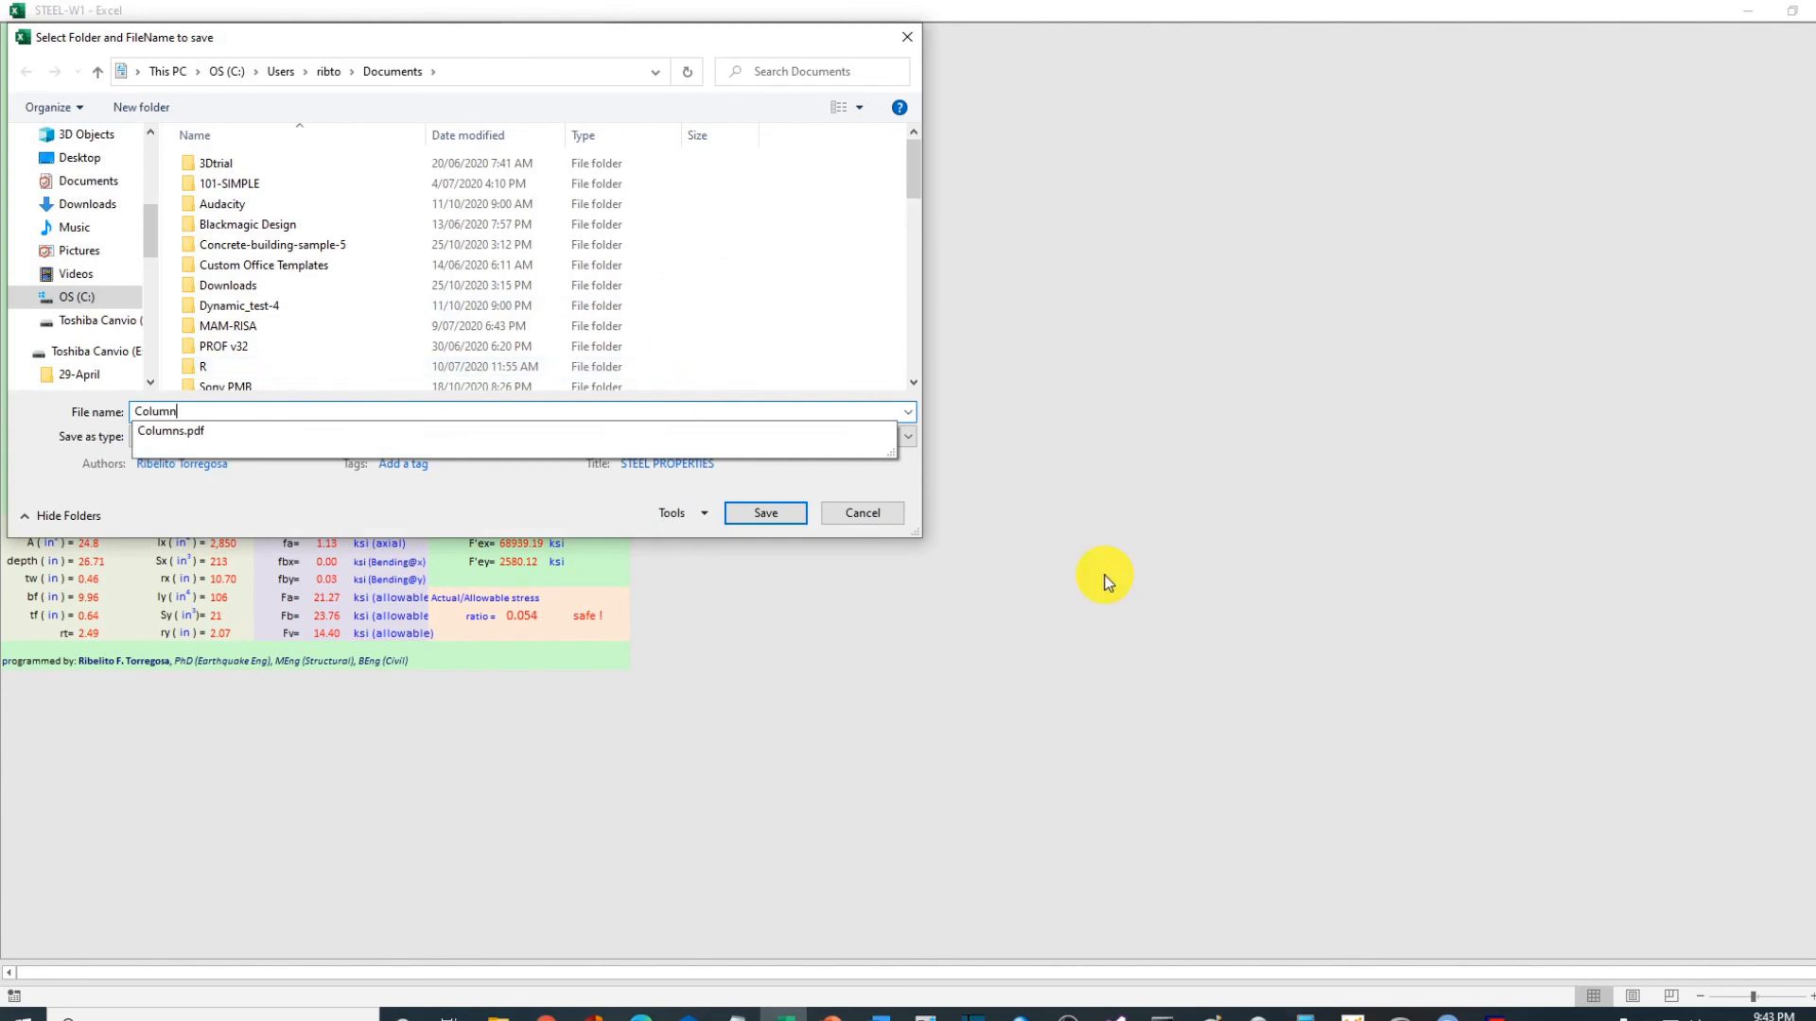
left_click(790, 514)
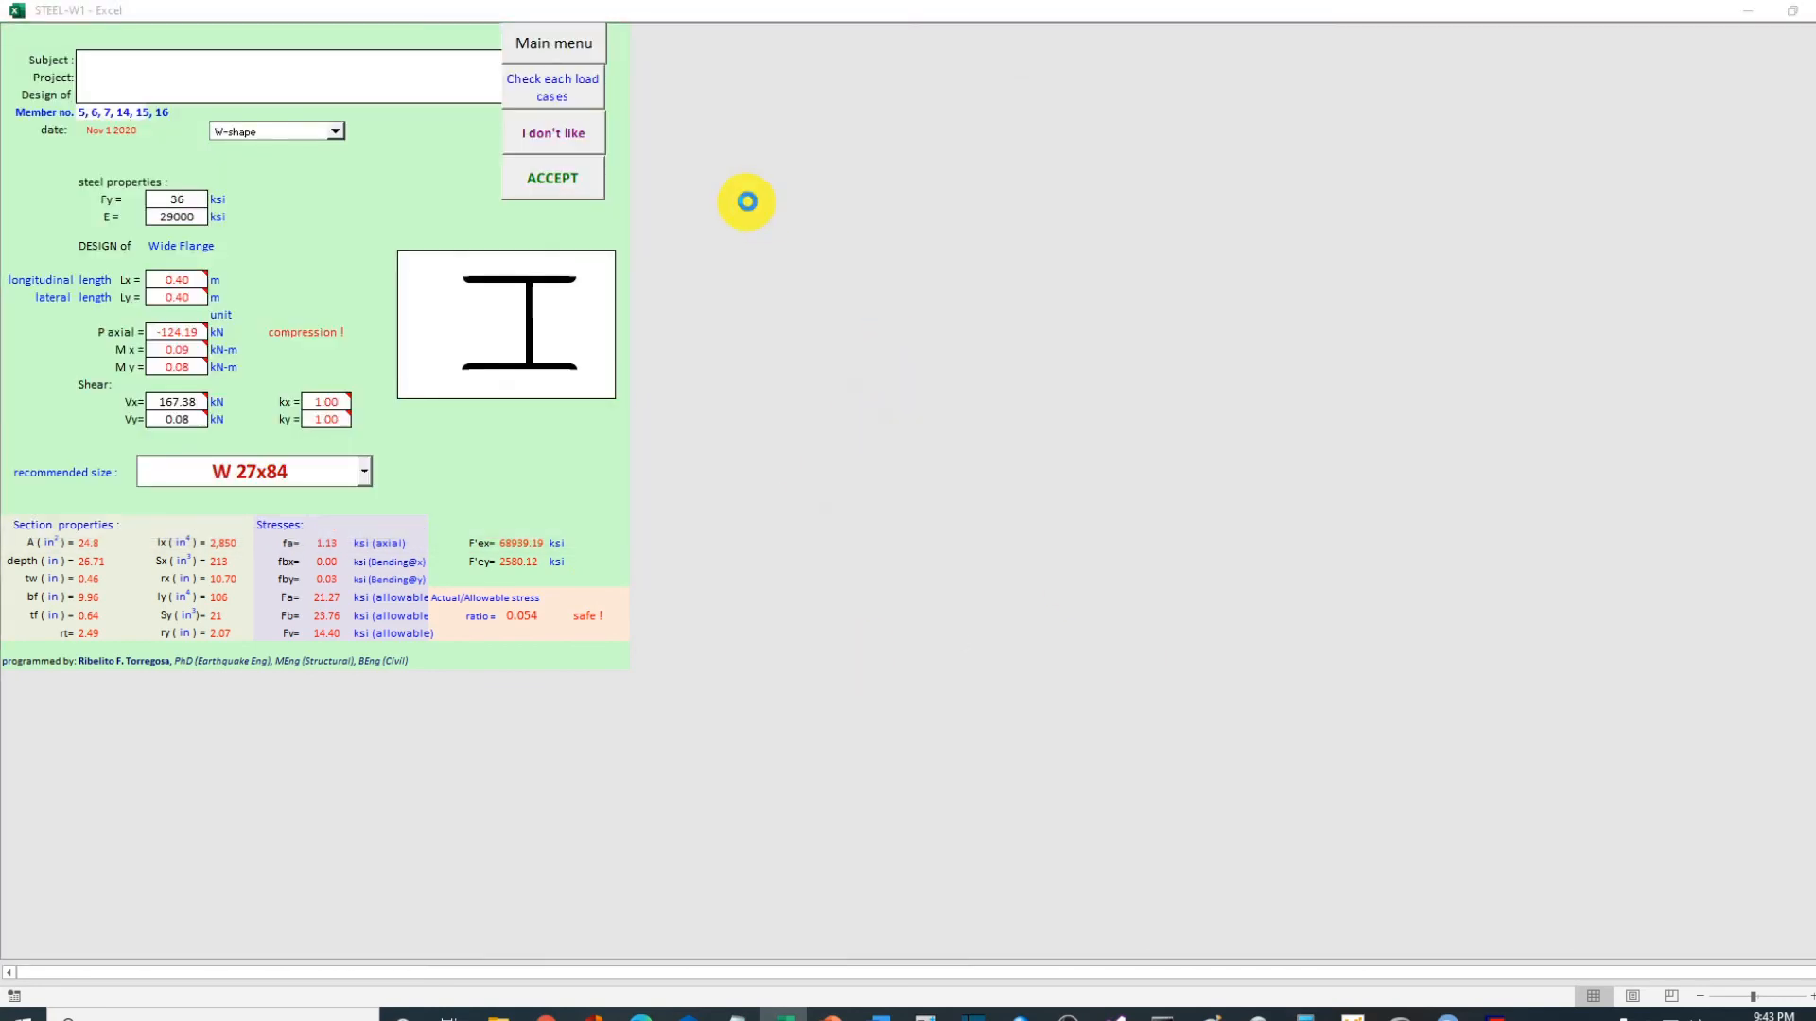
left_click(1001, 580)
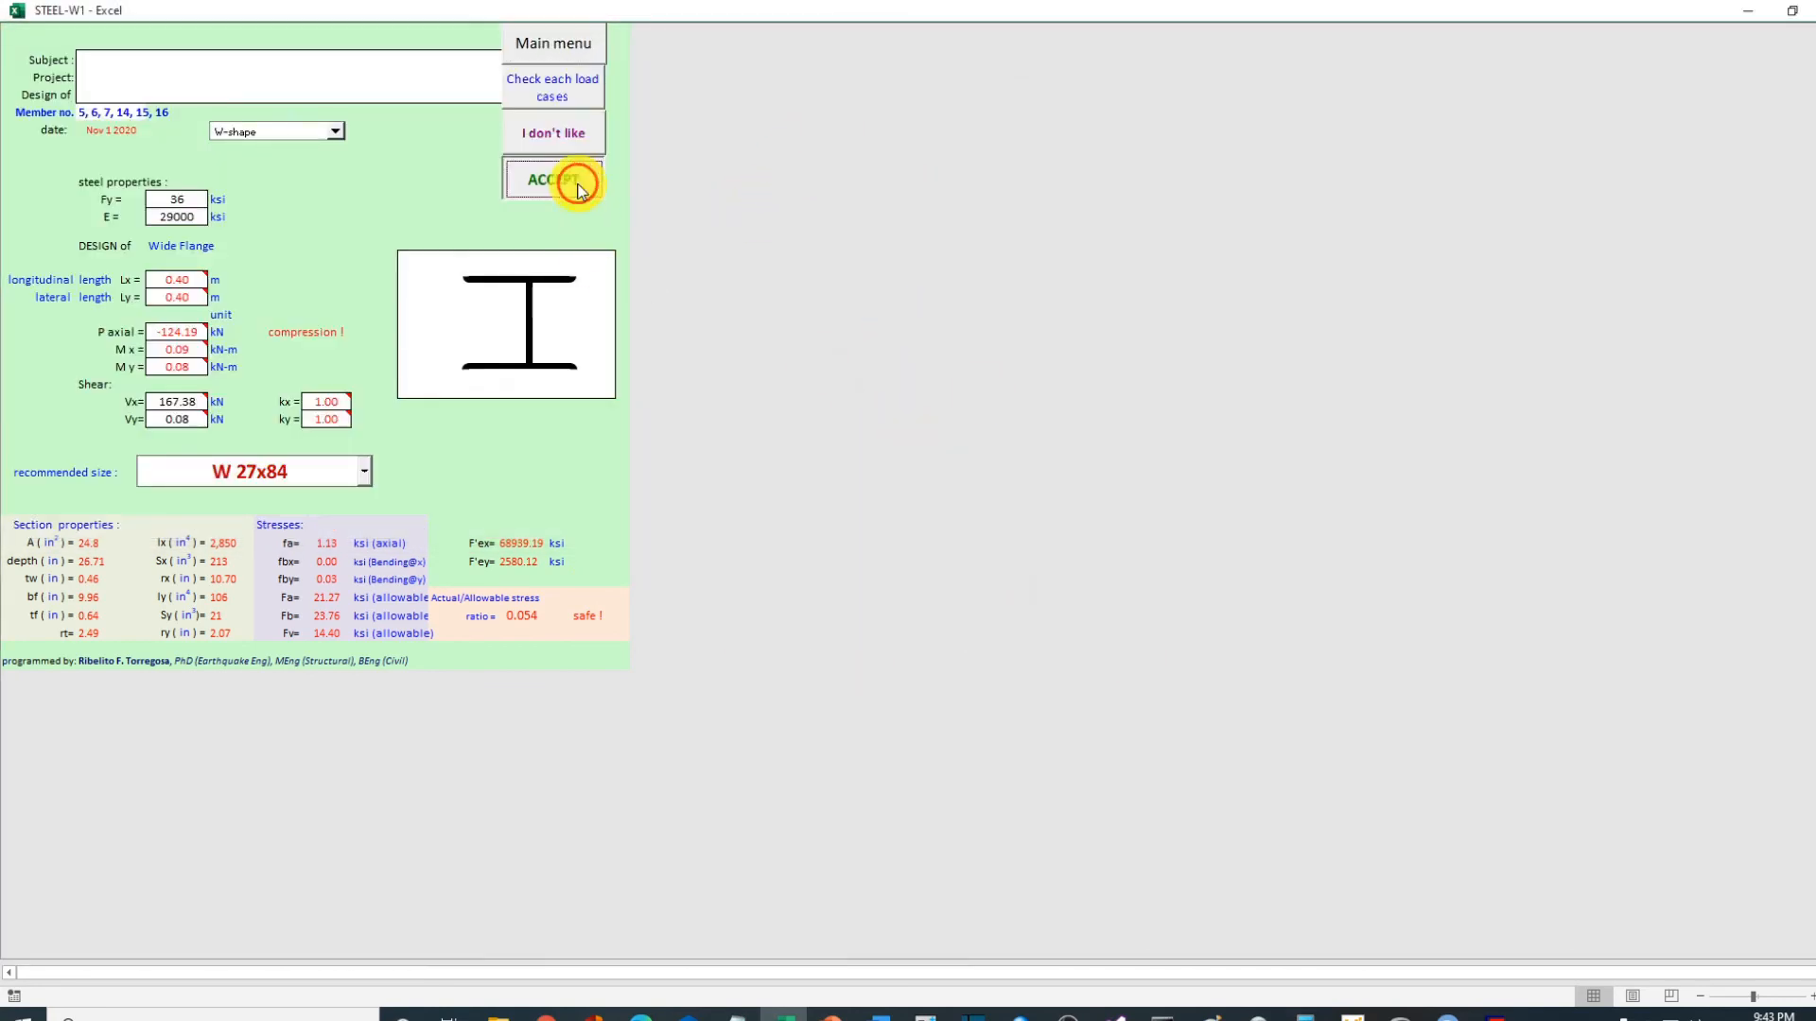
left_click(576, 179)
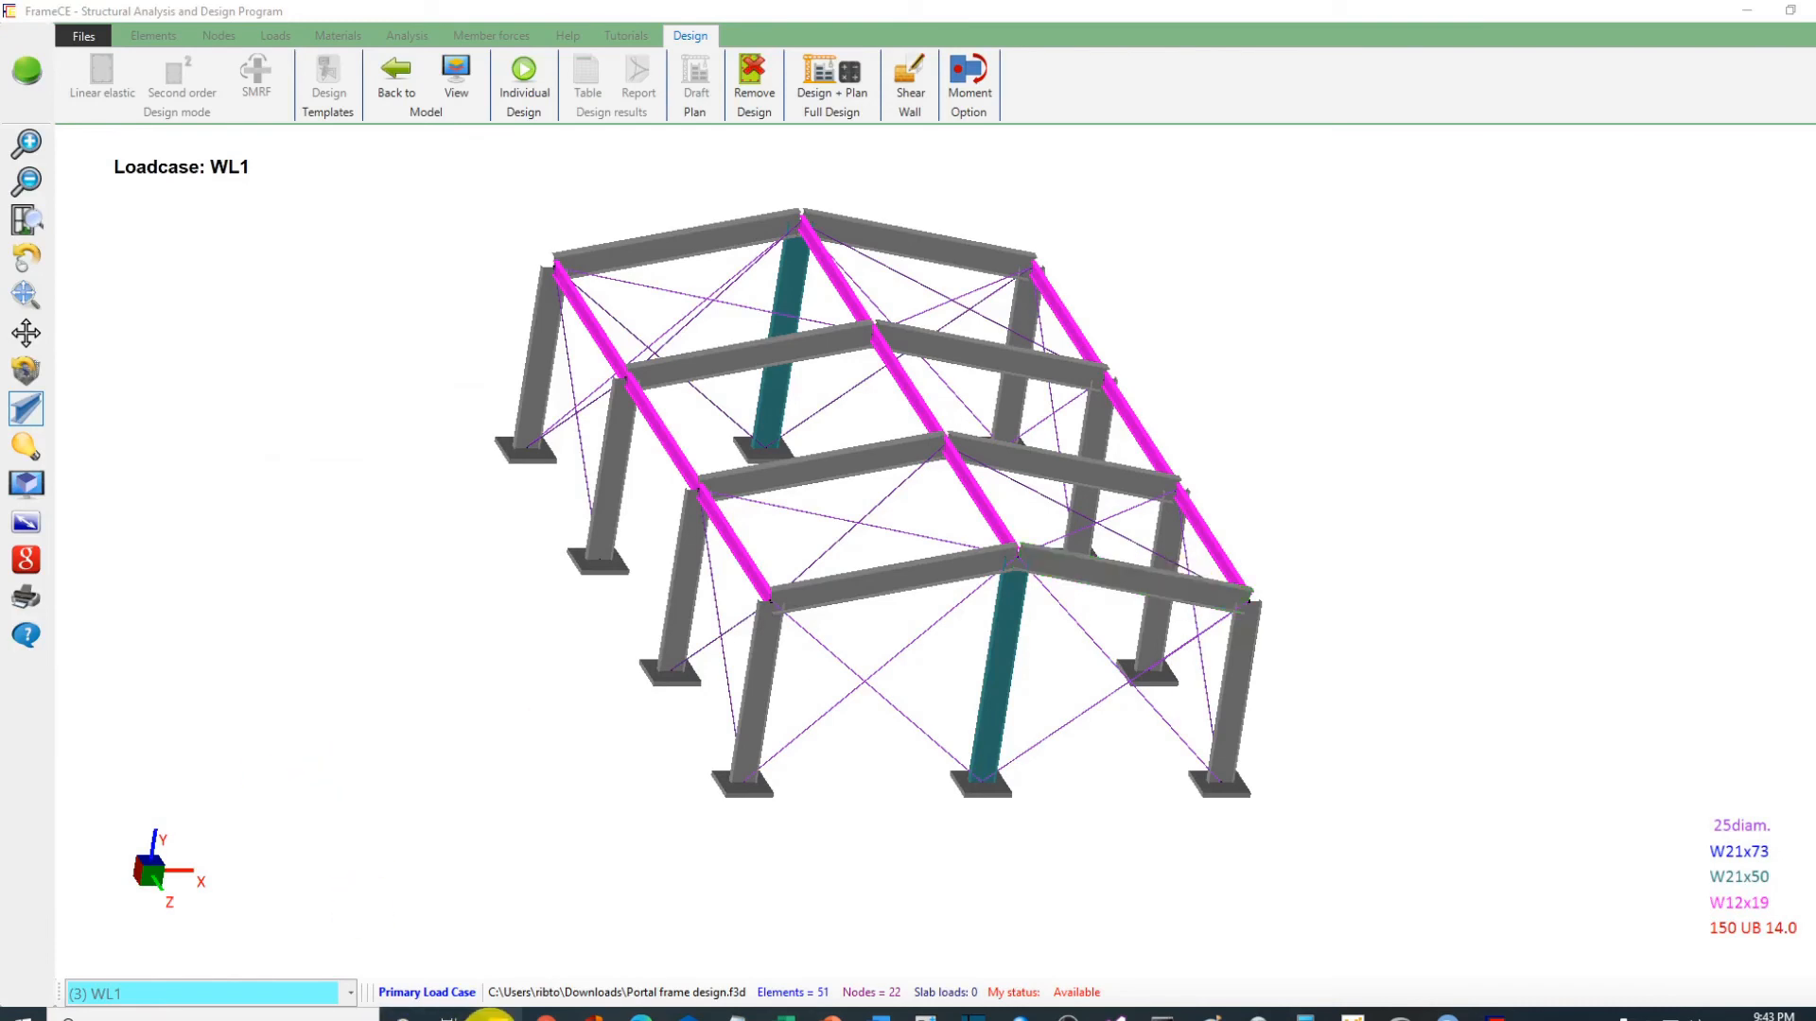
Step: Open Column.pdf from the recent files in File Explorer, review the saved column design sheet, and close the file windows
left_click(496, 1016)
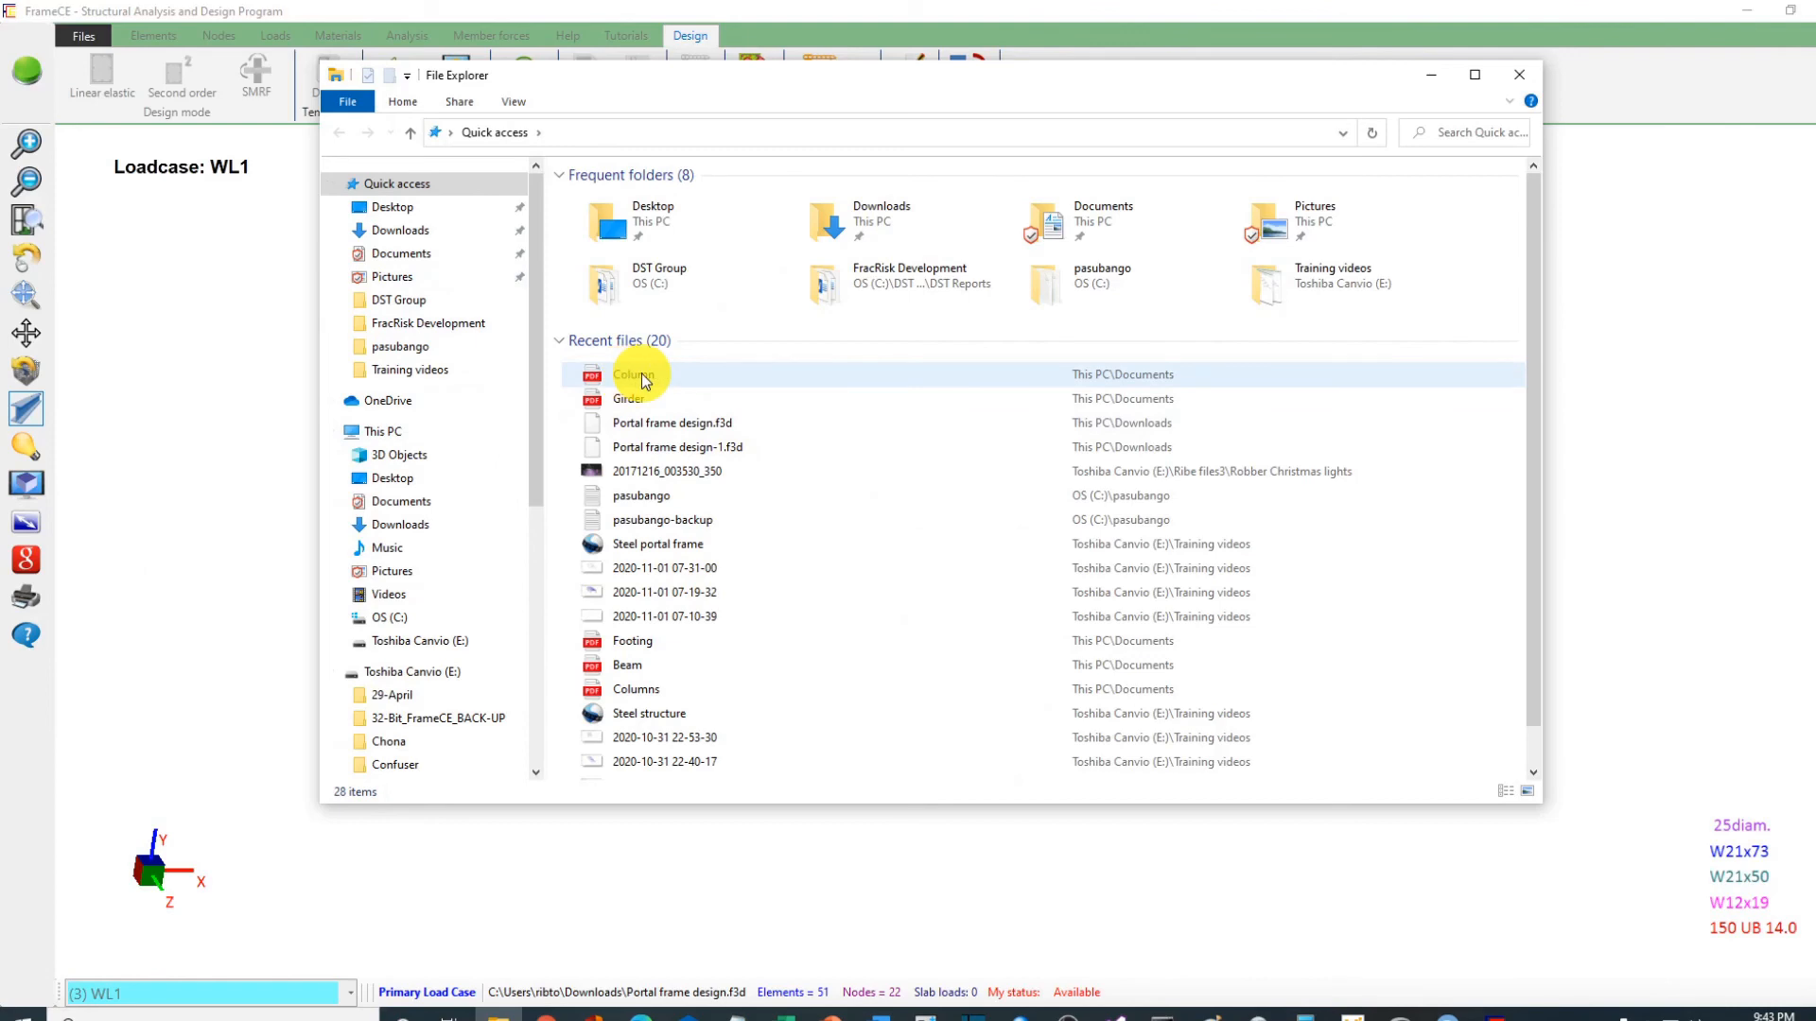
left_click(680, 381)
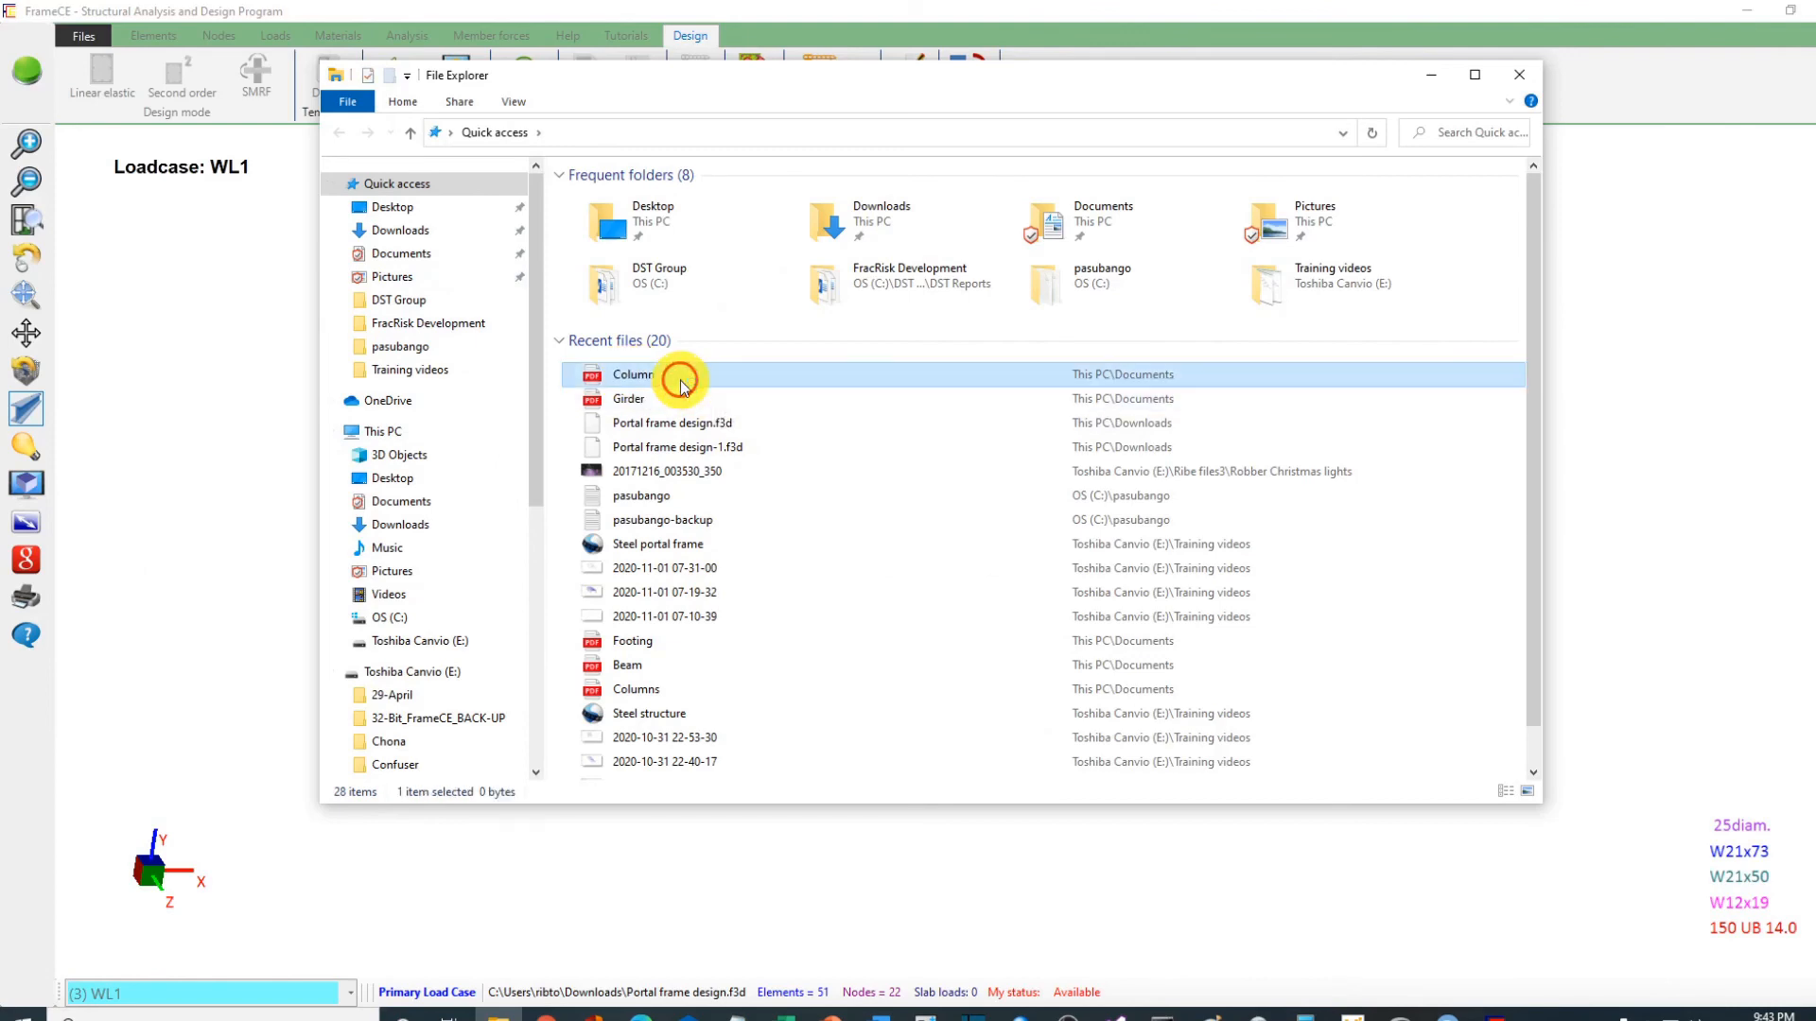
double_click(680, 382)
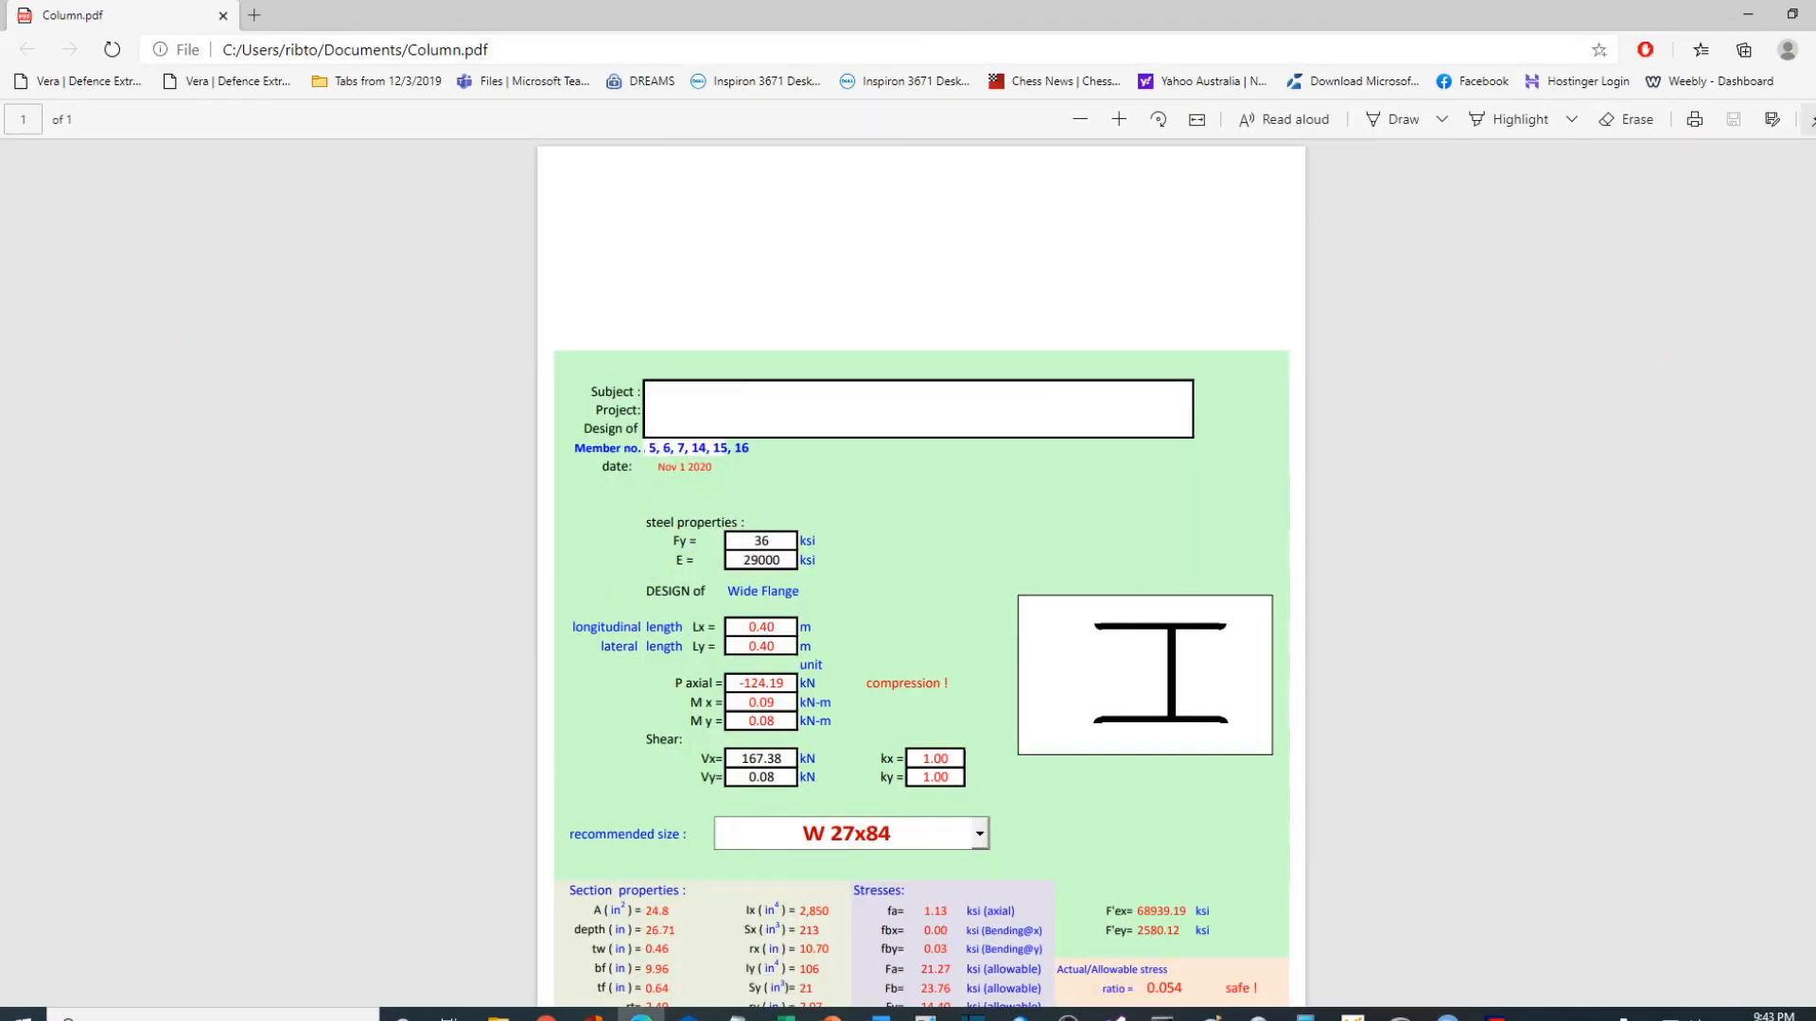
scroll(921, 567, "down", 3)
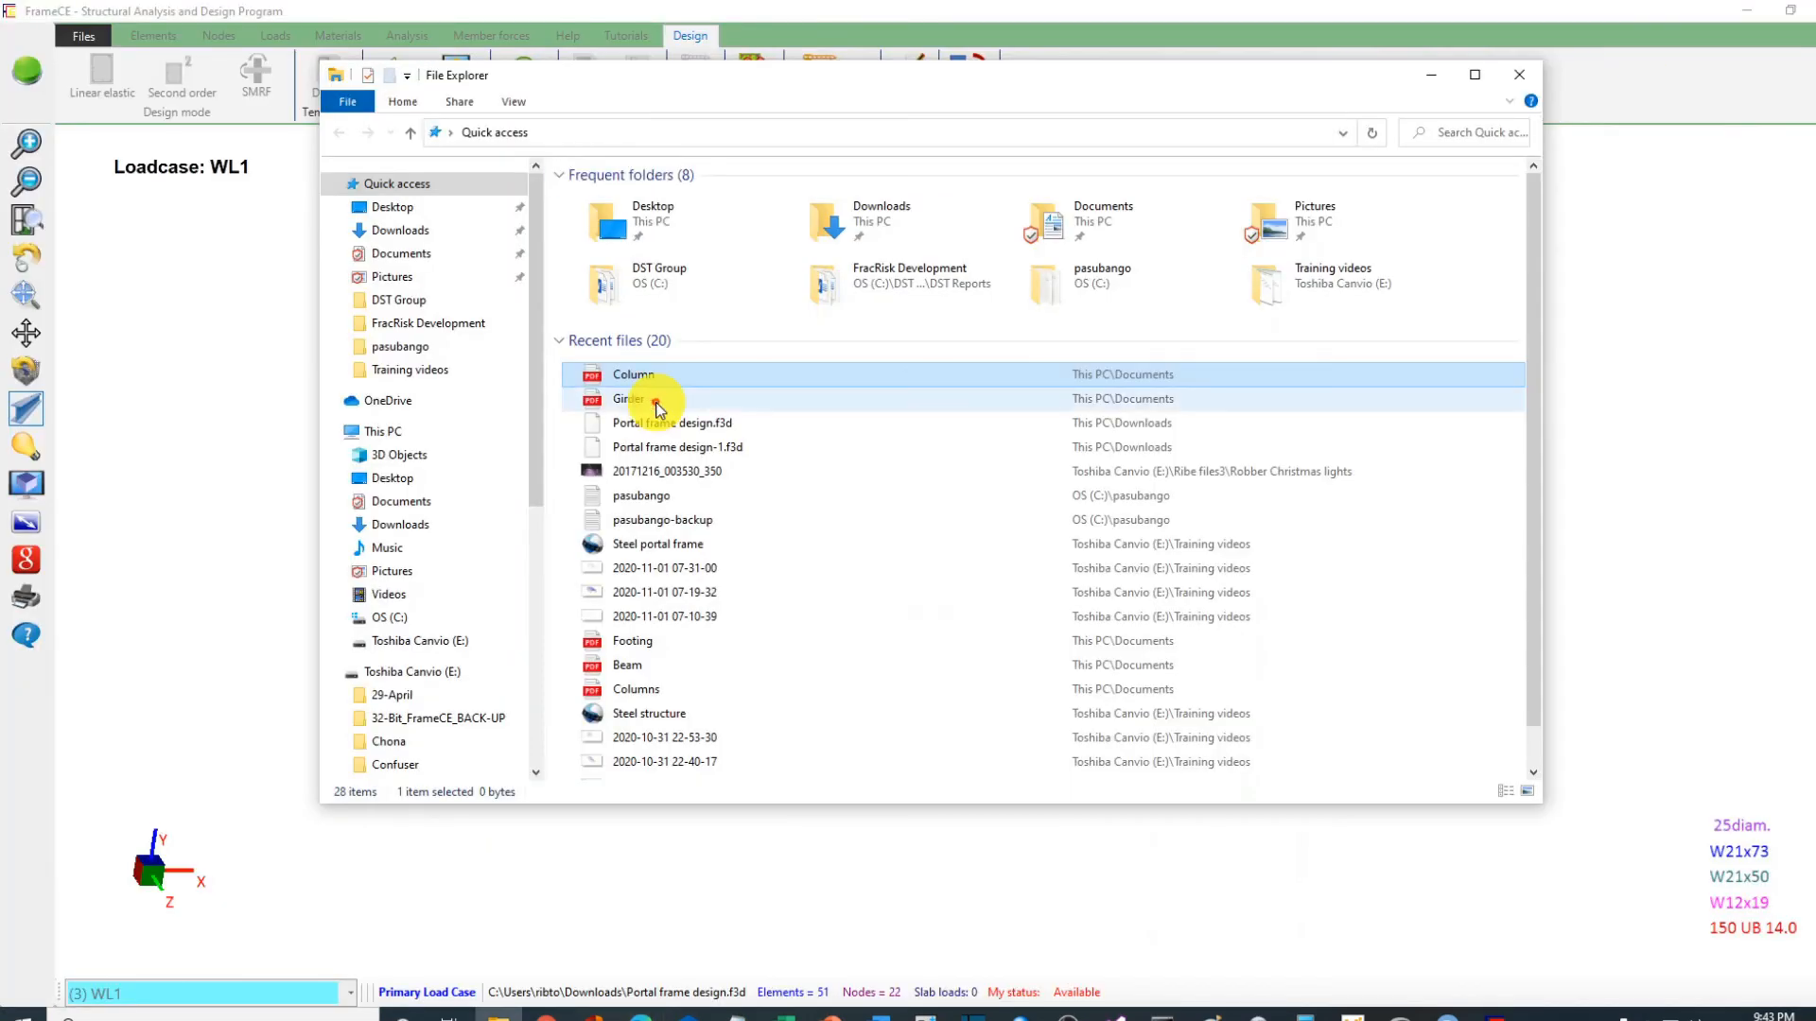
left_click(1518, 74)
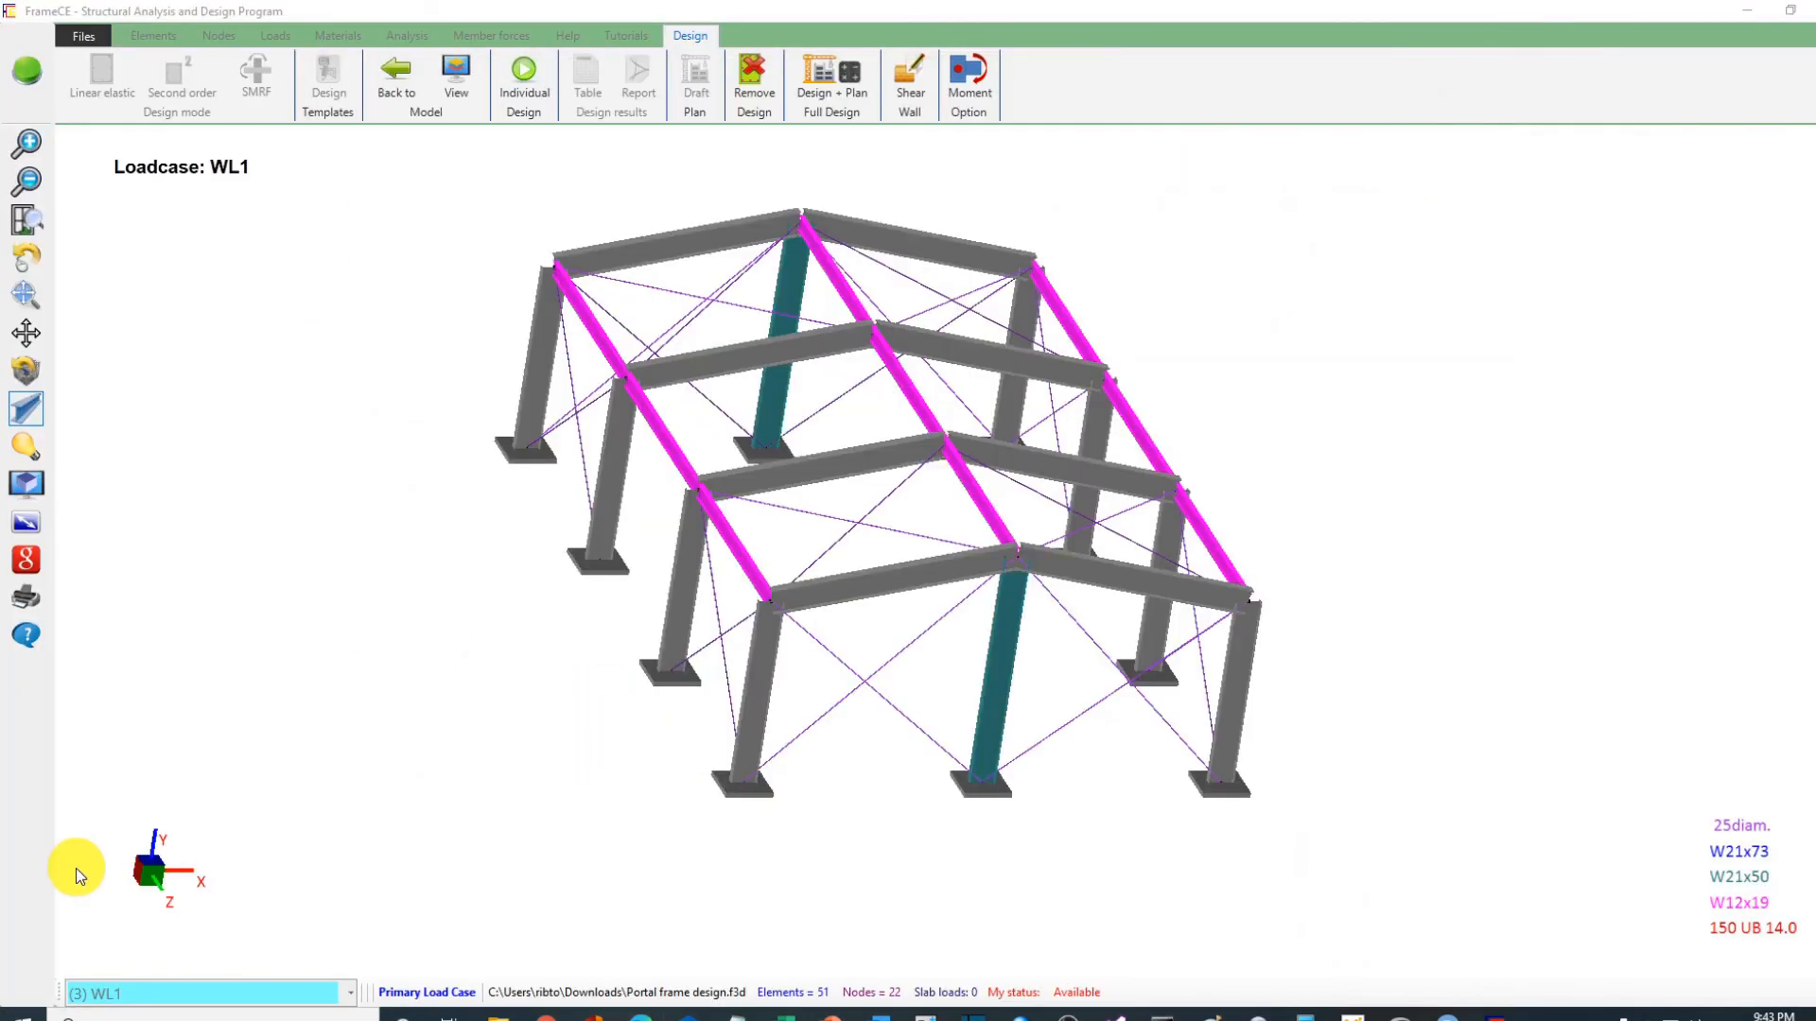
Step: Select the two middle end columns and run an individual W-shape design for them with lateral support
left_click(780, 291)
left_click(993, 700)
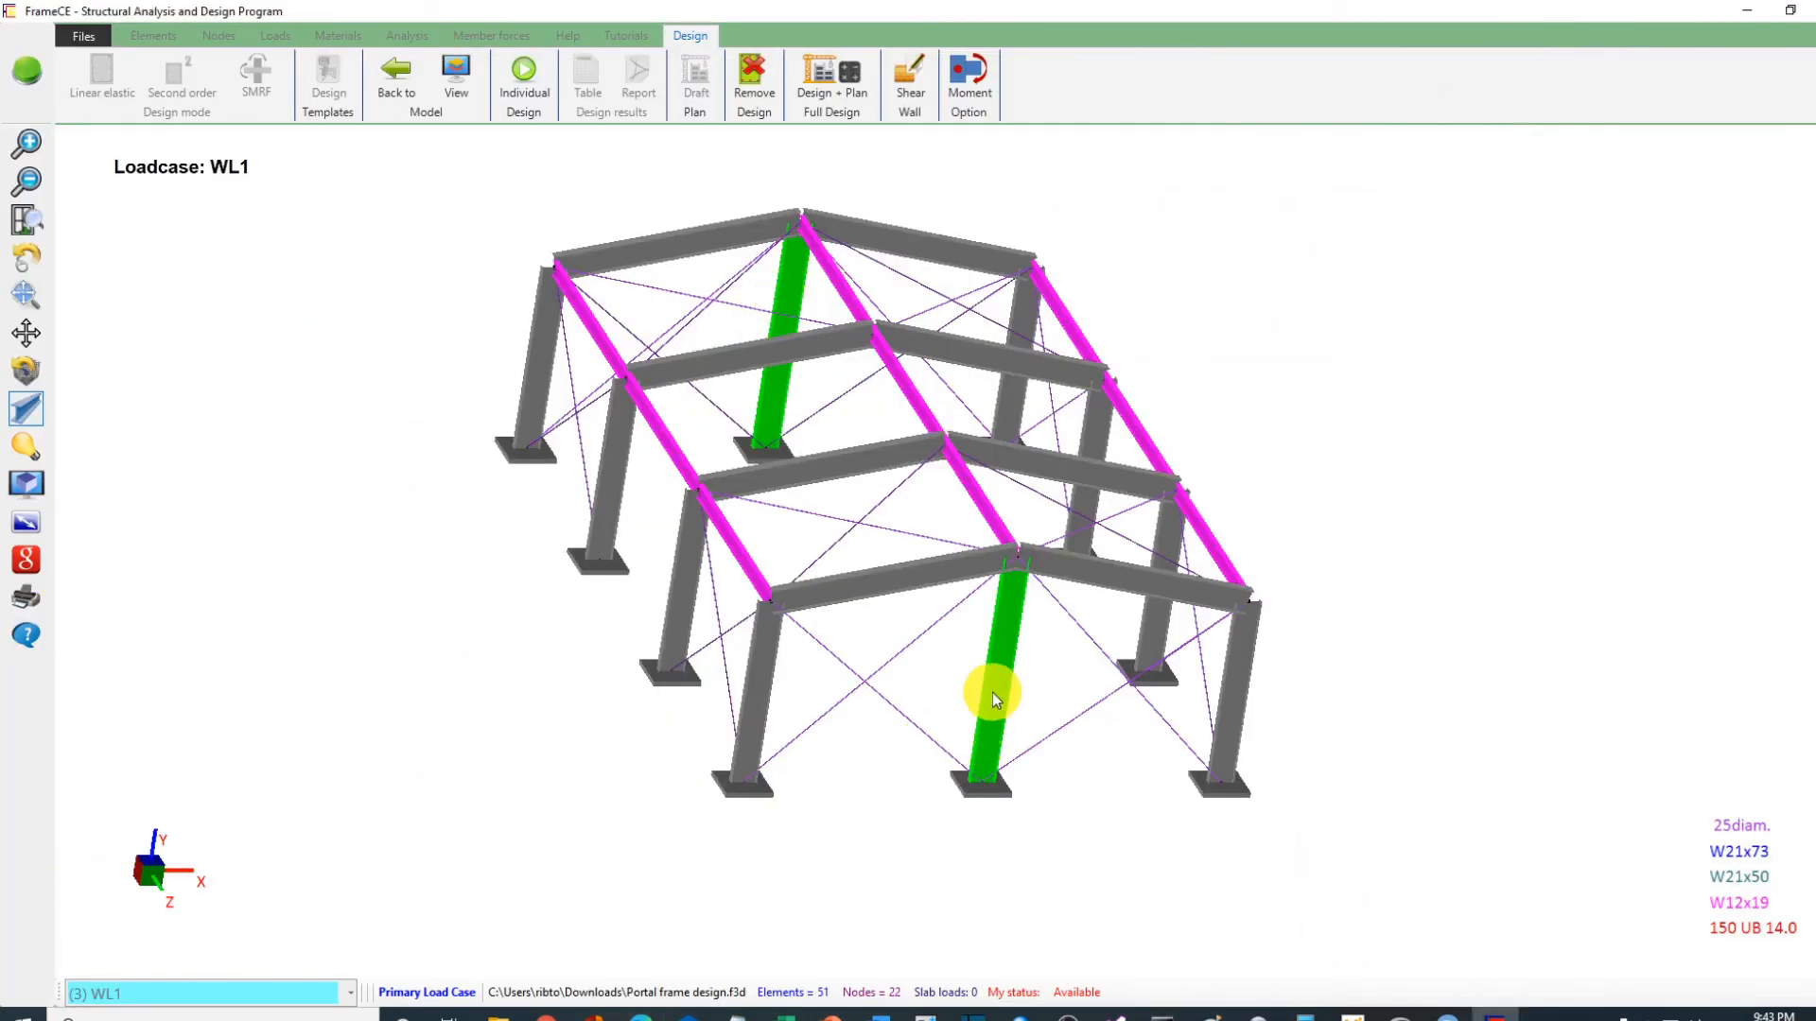
left_click(523, 76)
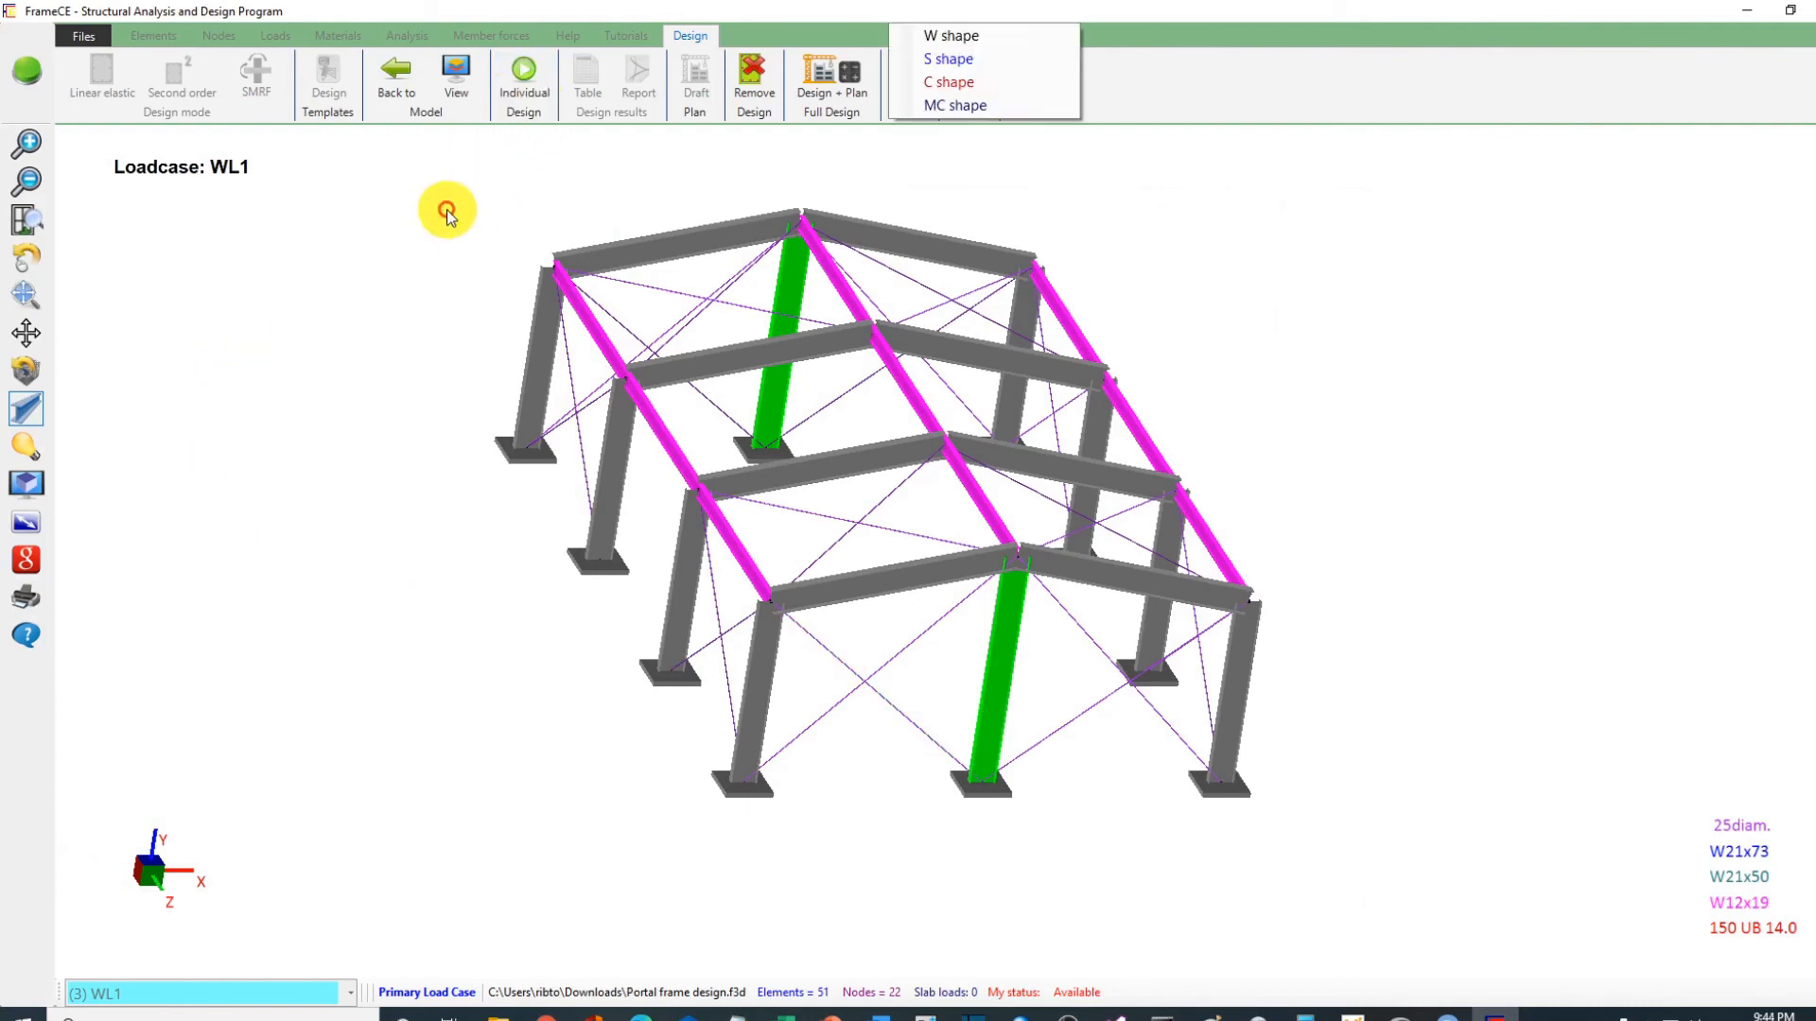
left_click(955, 35)
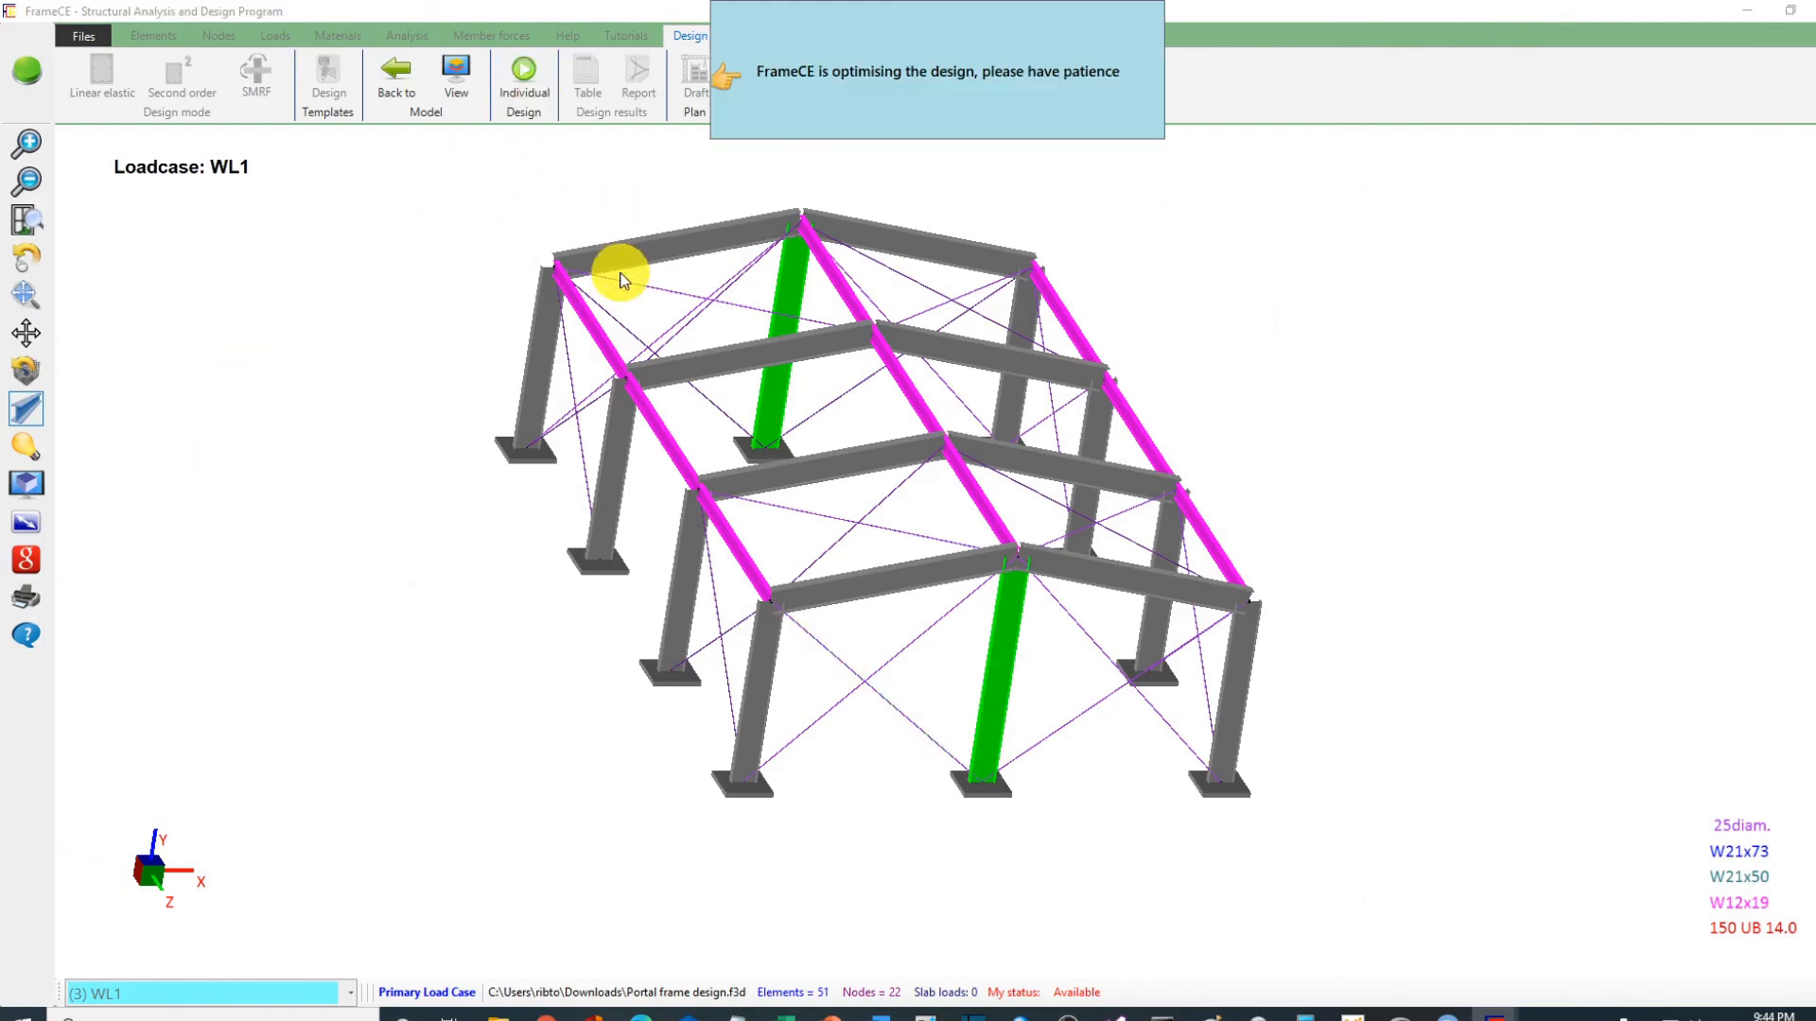
left_click(881, 535)
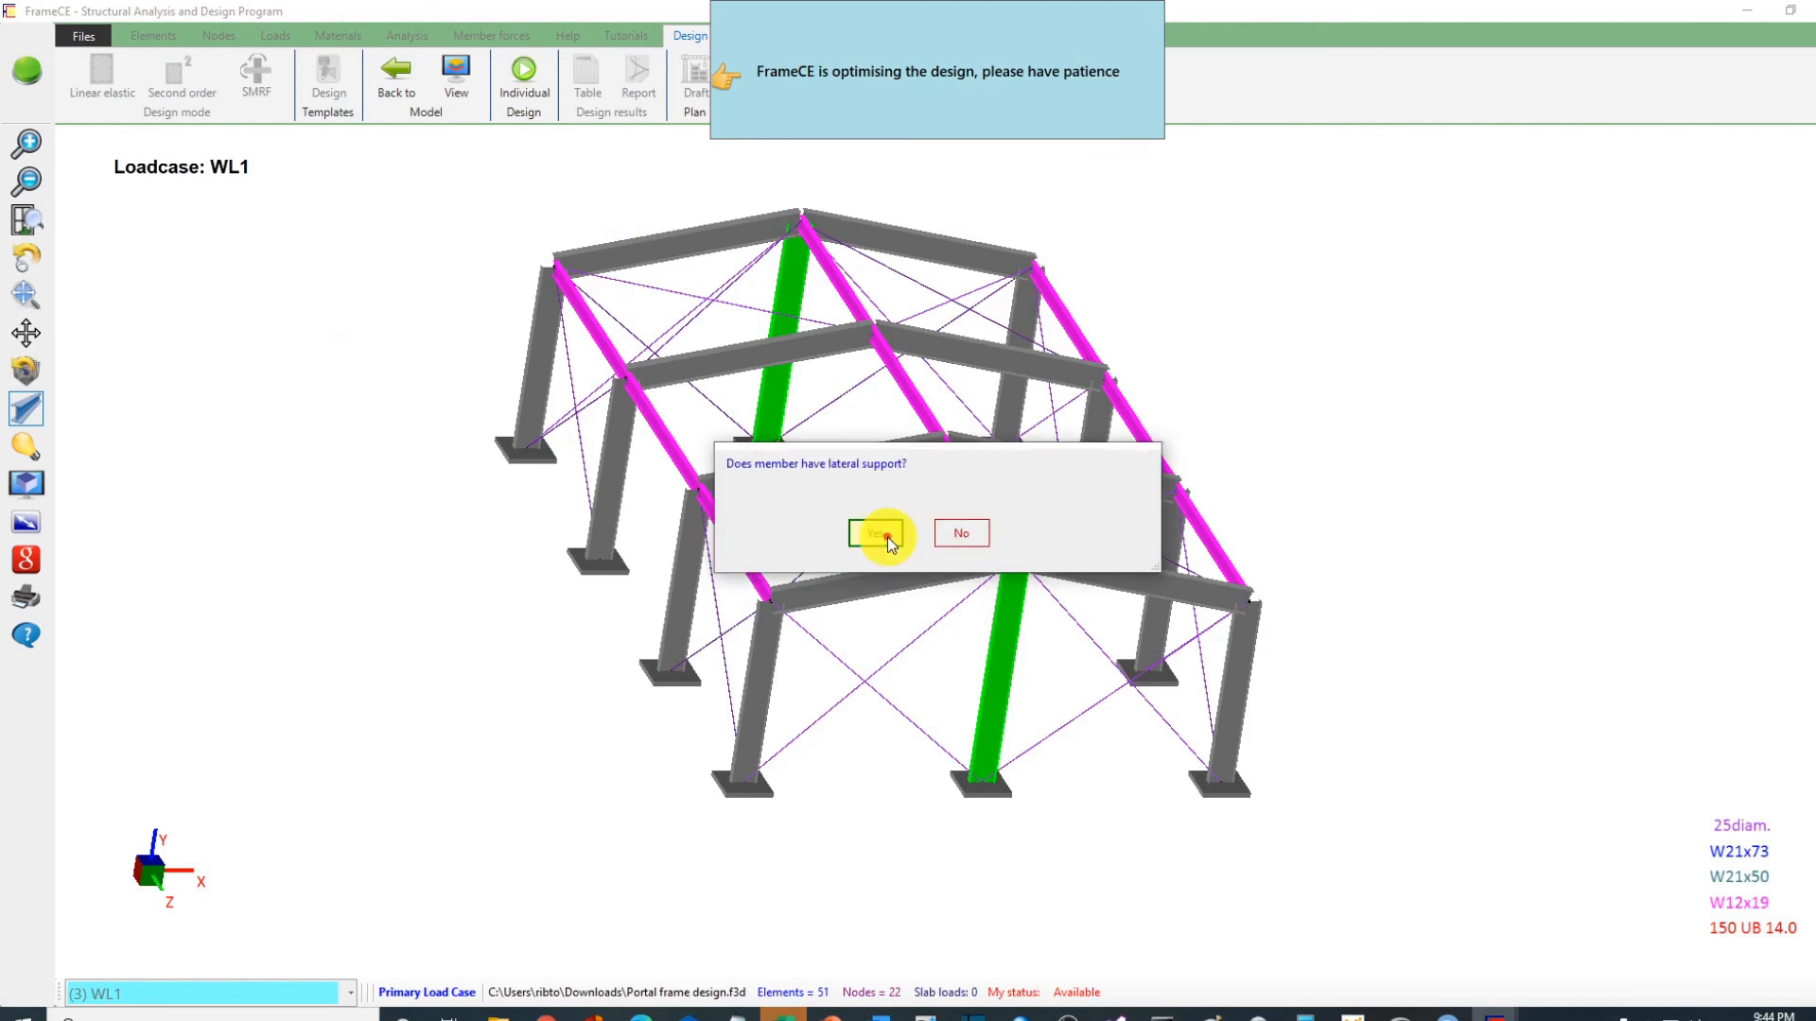
left_click(879, 536)
left_click(1085, 580)
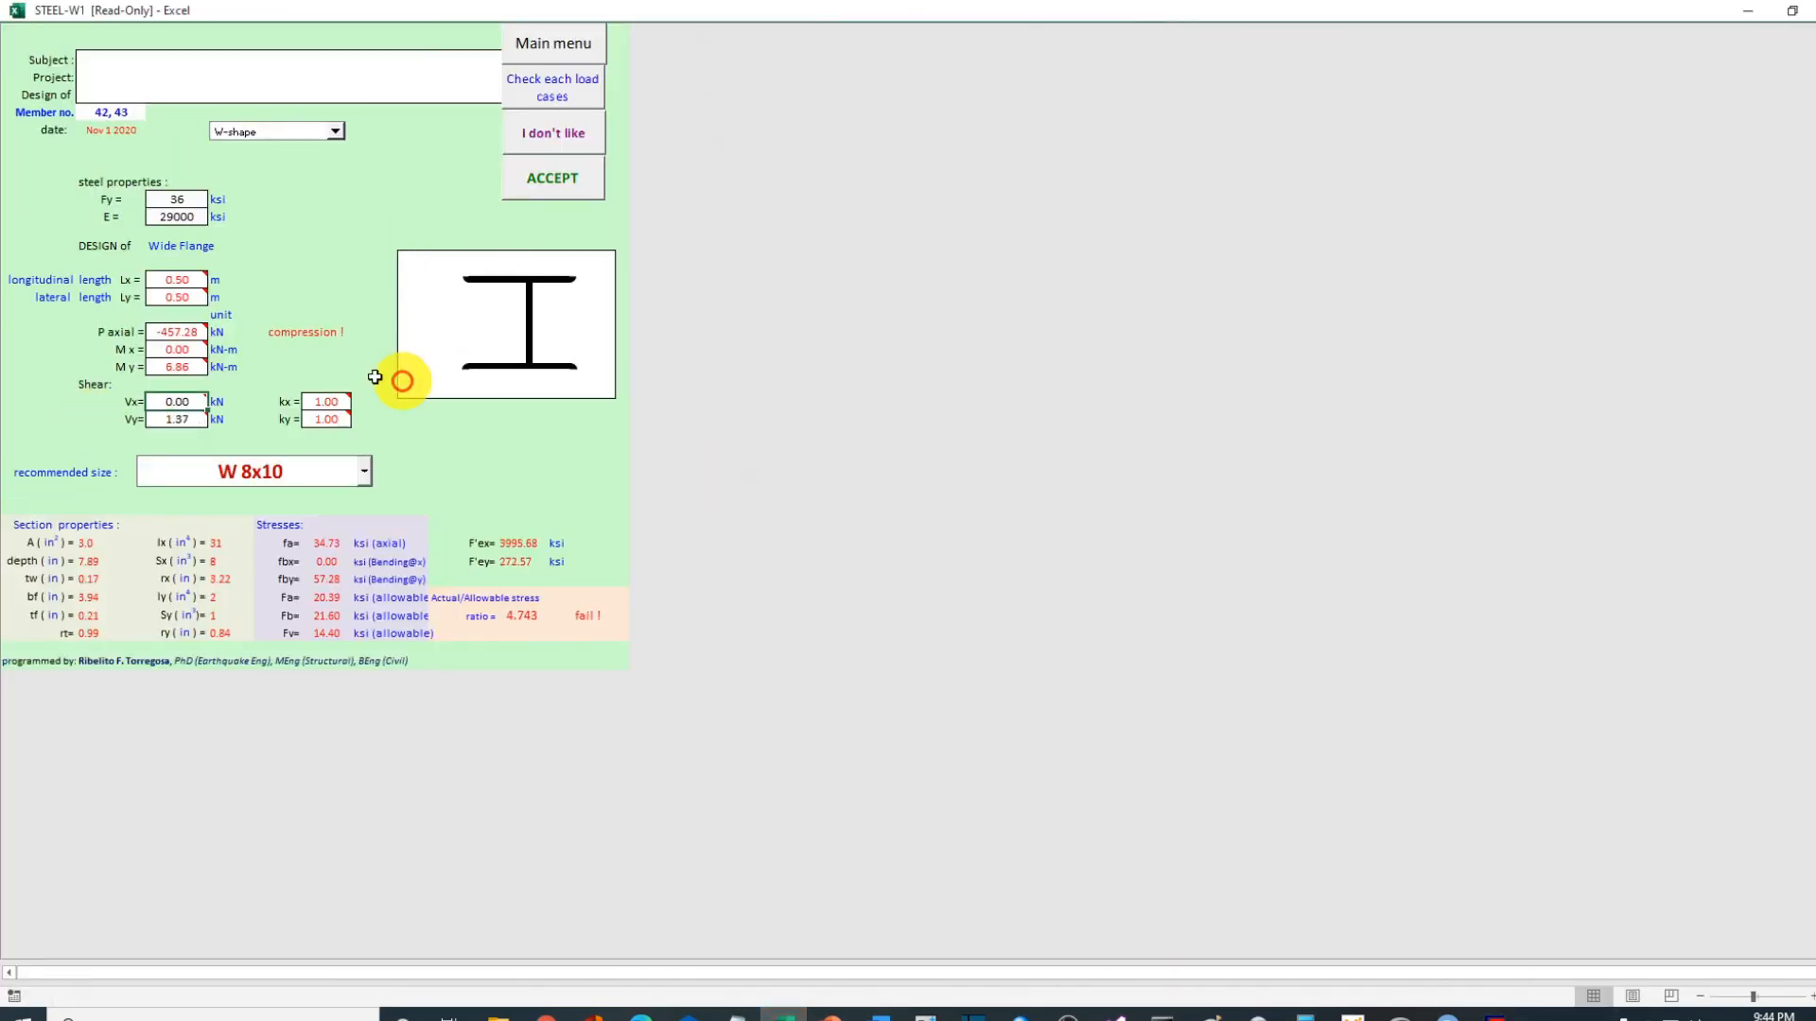
Step: Set the middle end column section to W 24x62, check it against the load cases, and accept the design
left_click(364, 471)
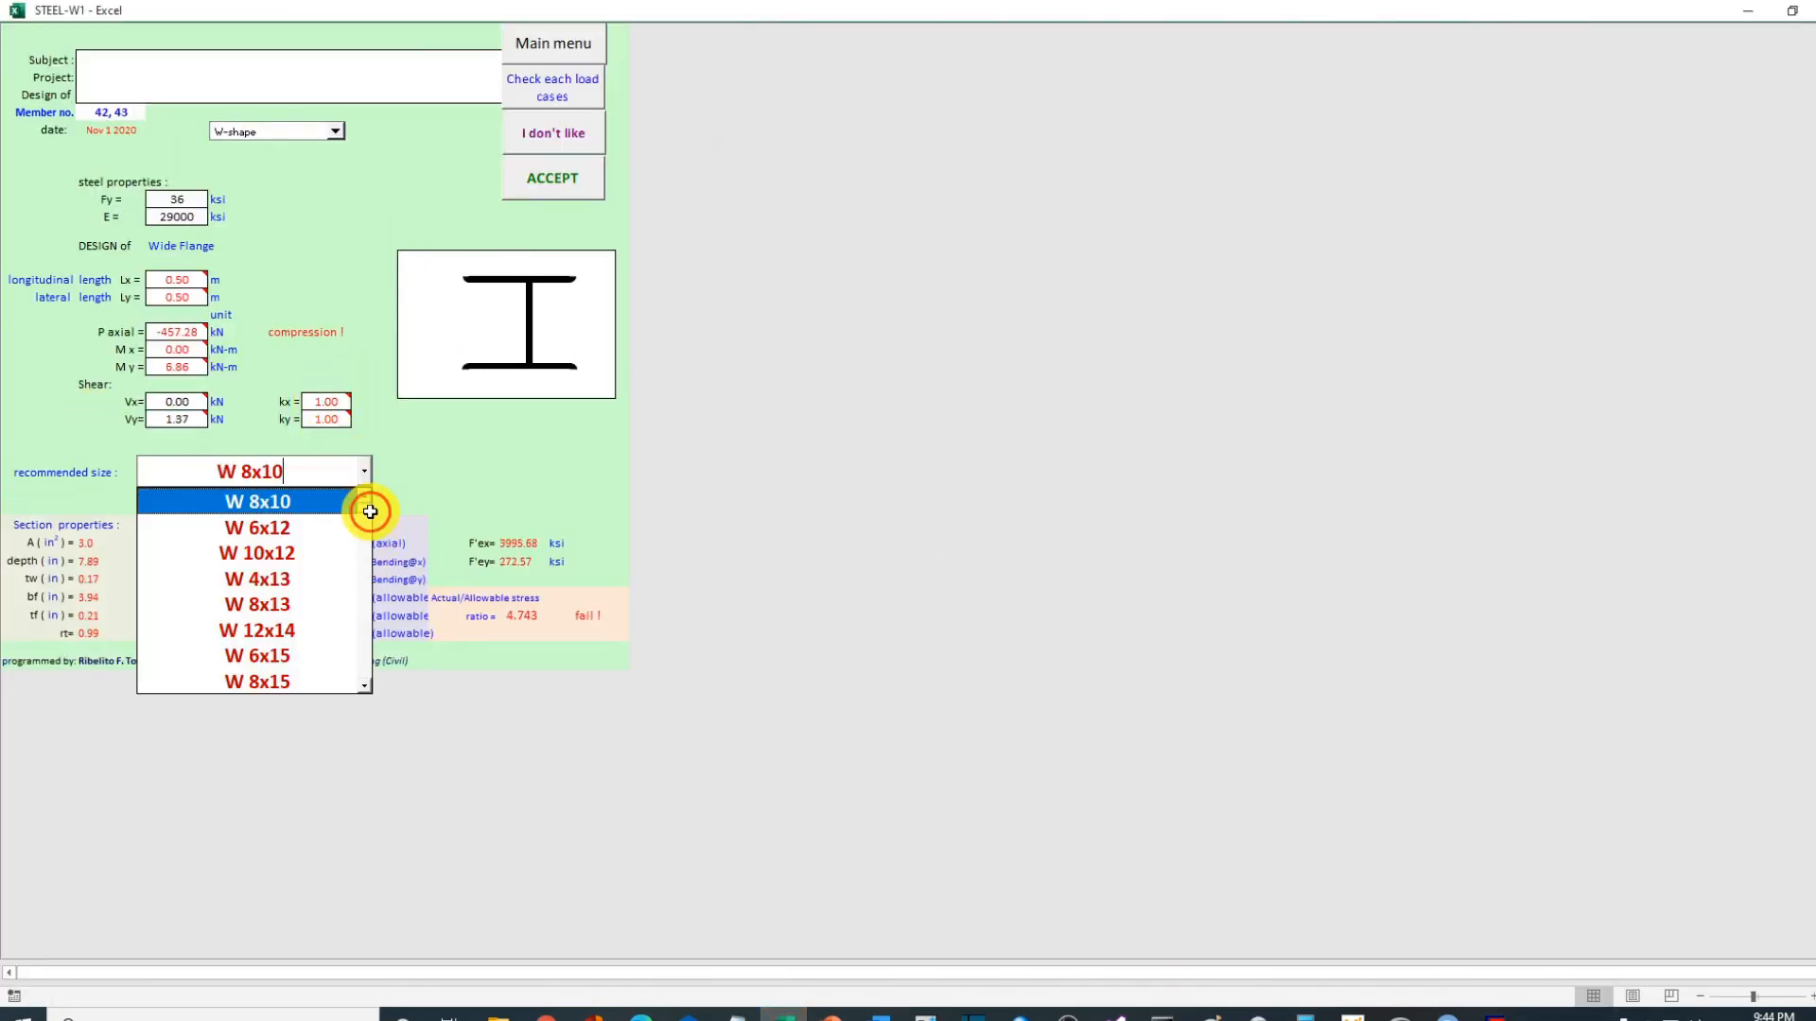
left_click_drag(369, 510, 357, 575)
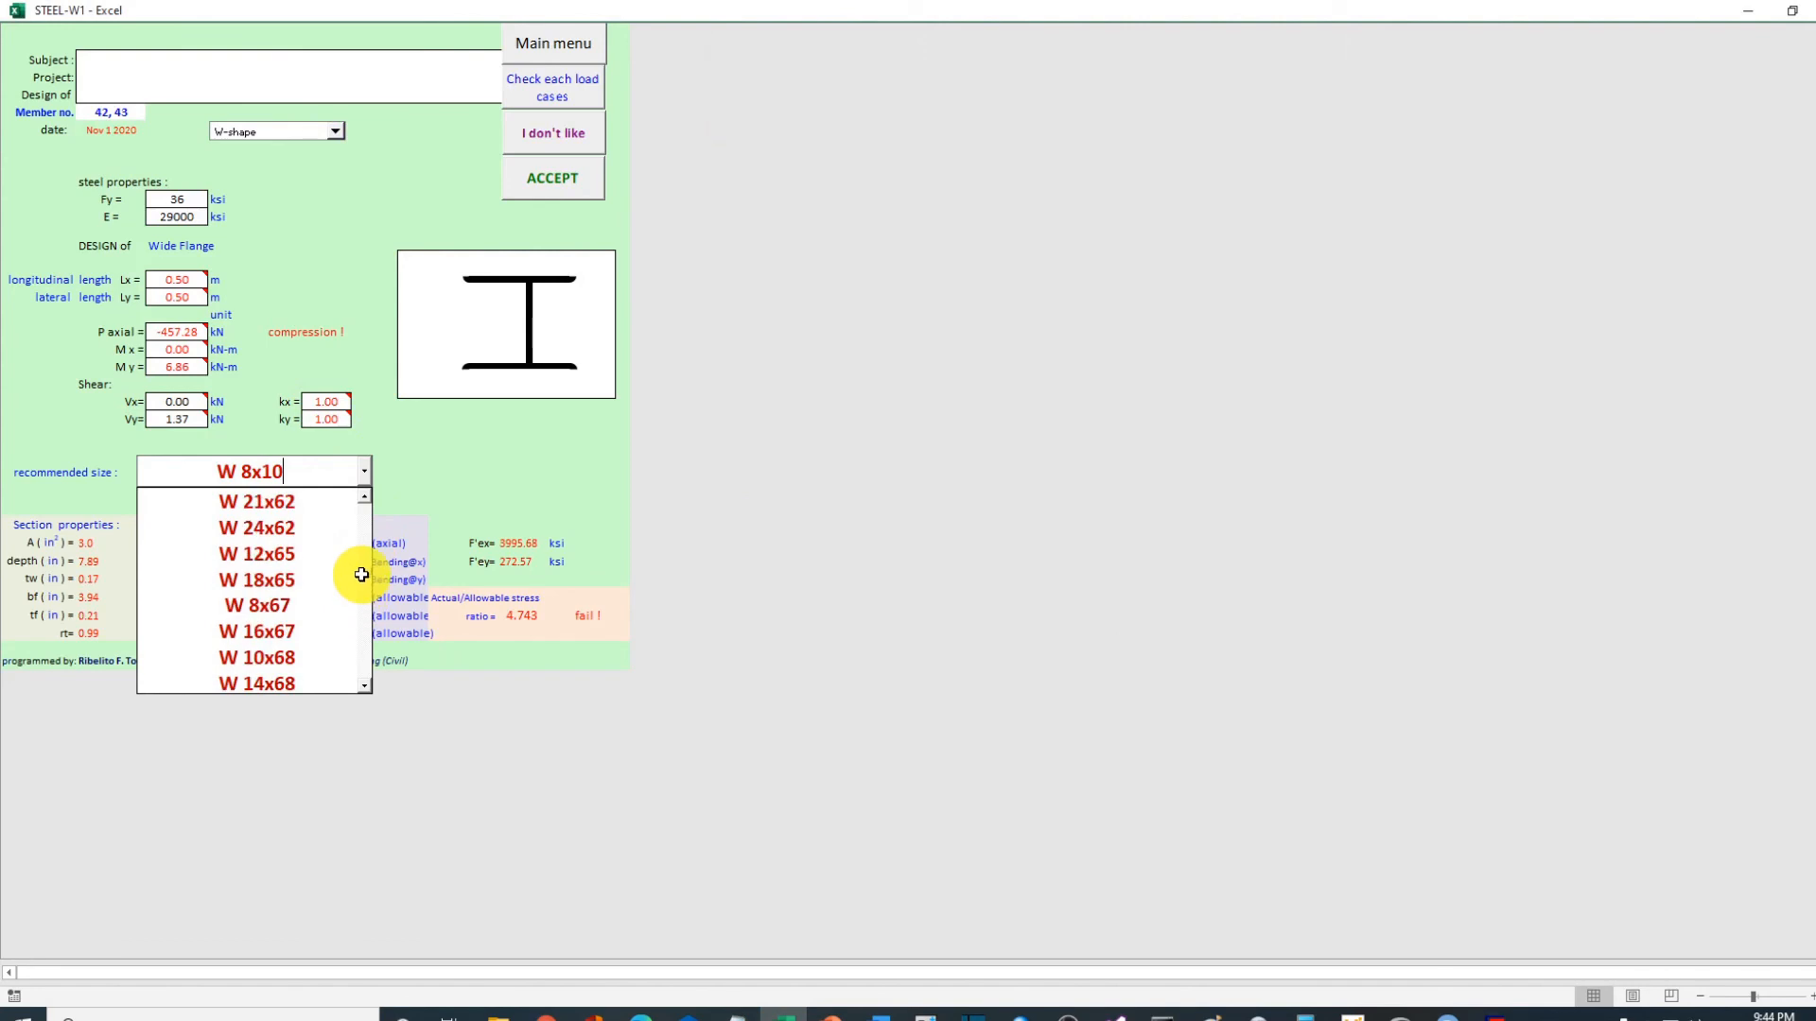
left_click(273, 528)
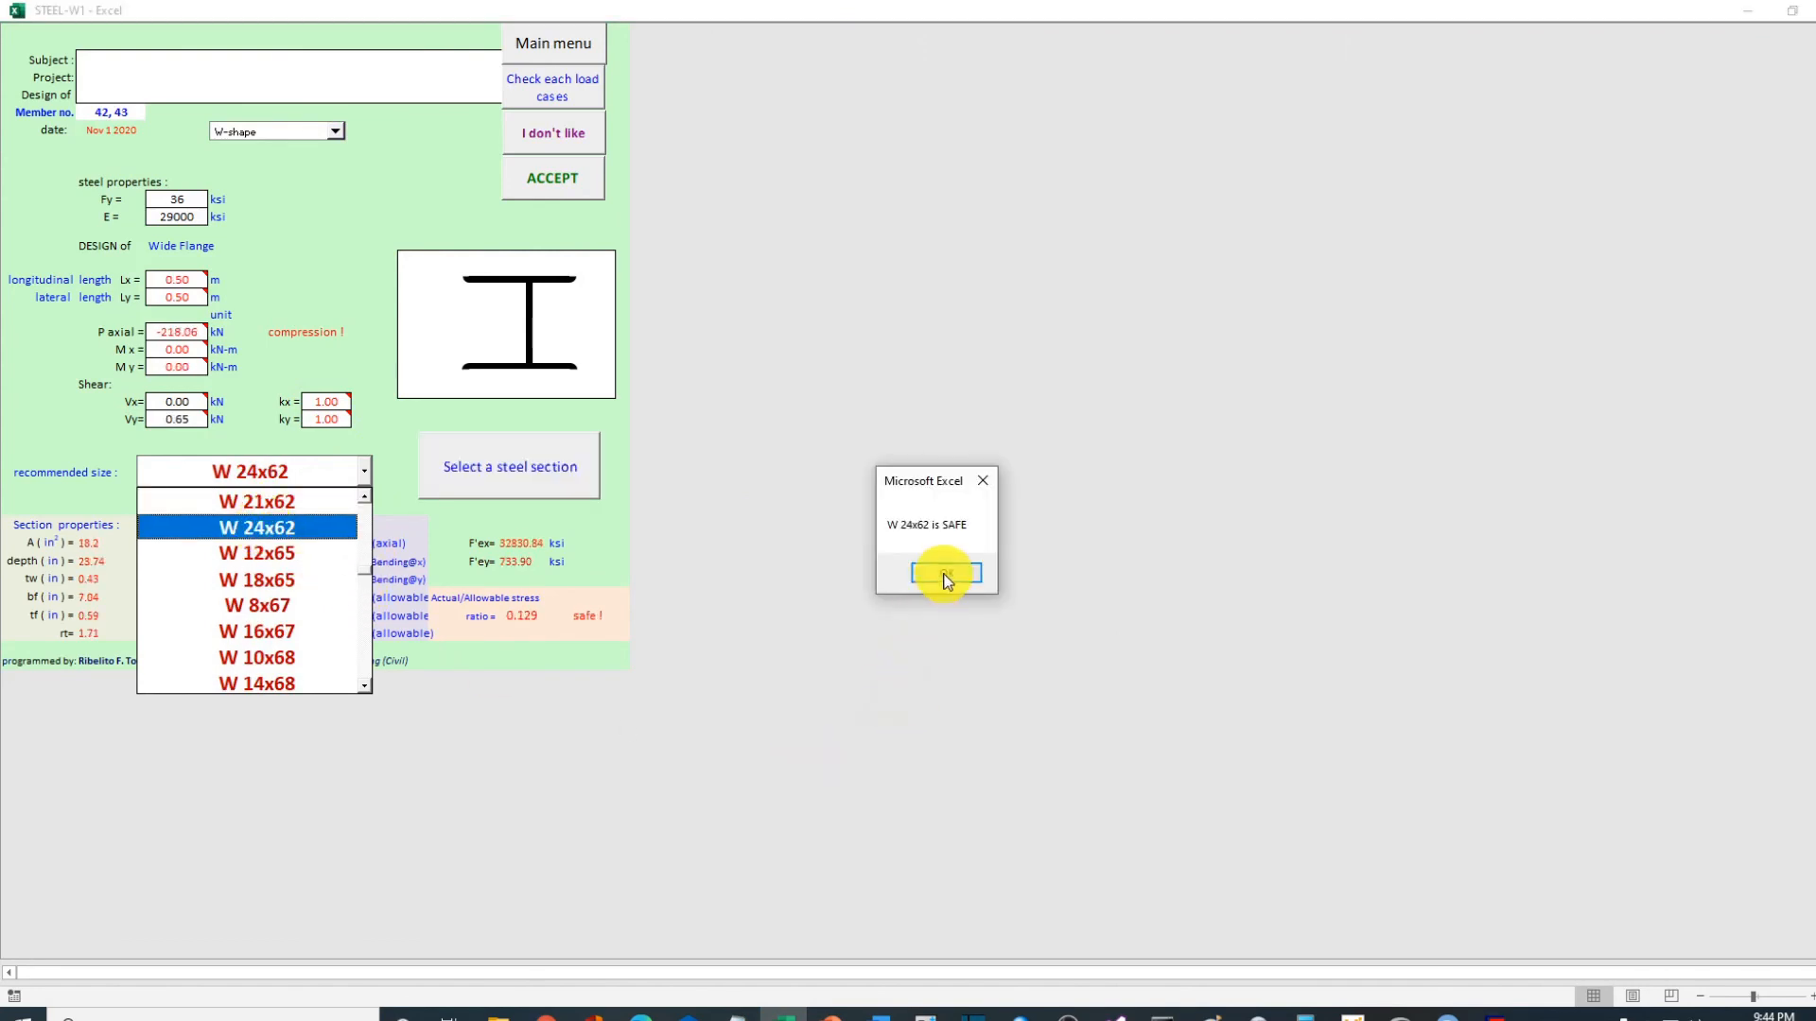
left_click(945, 574)
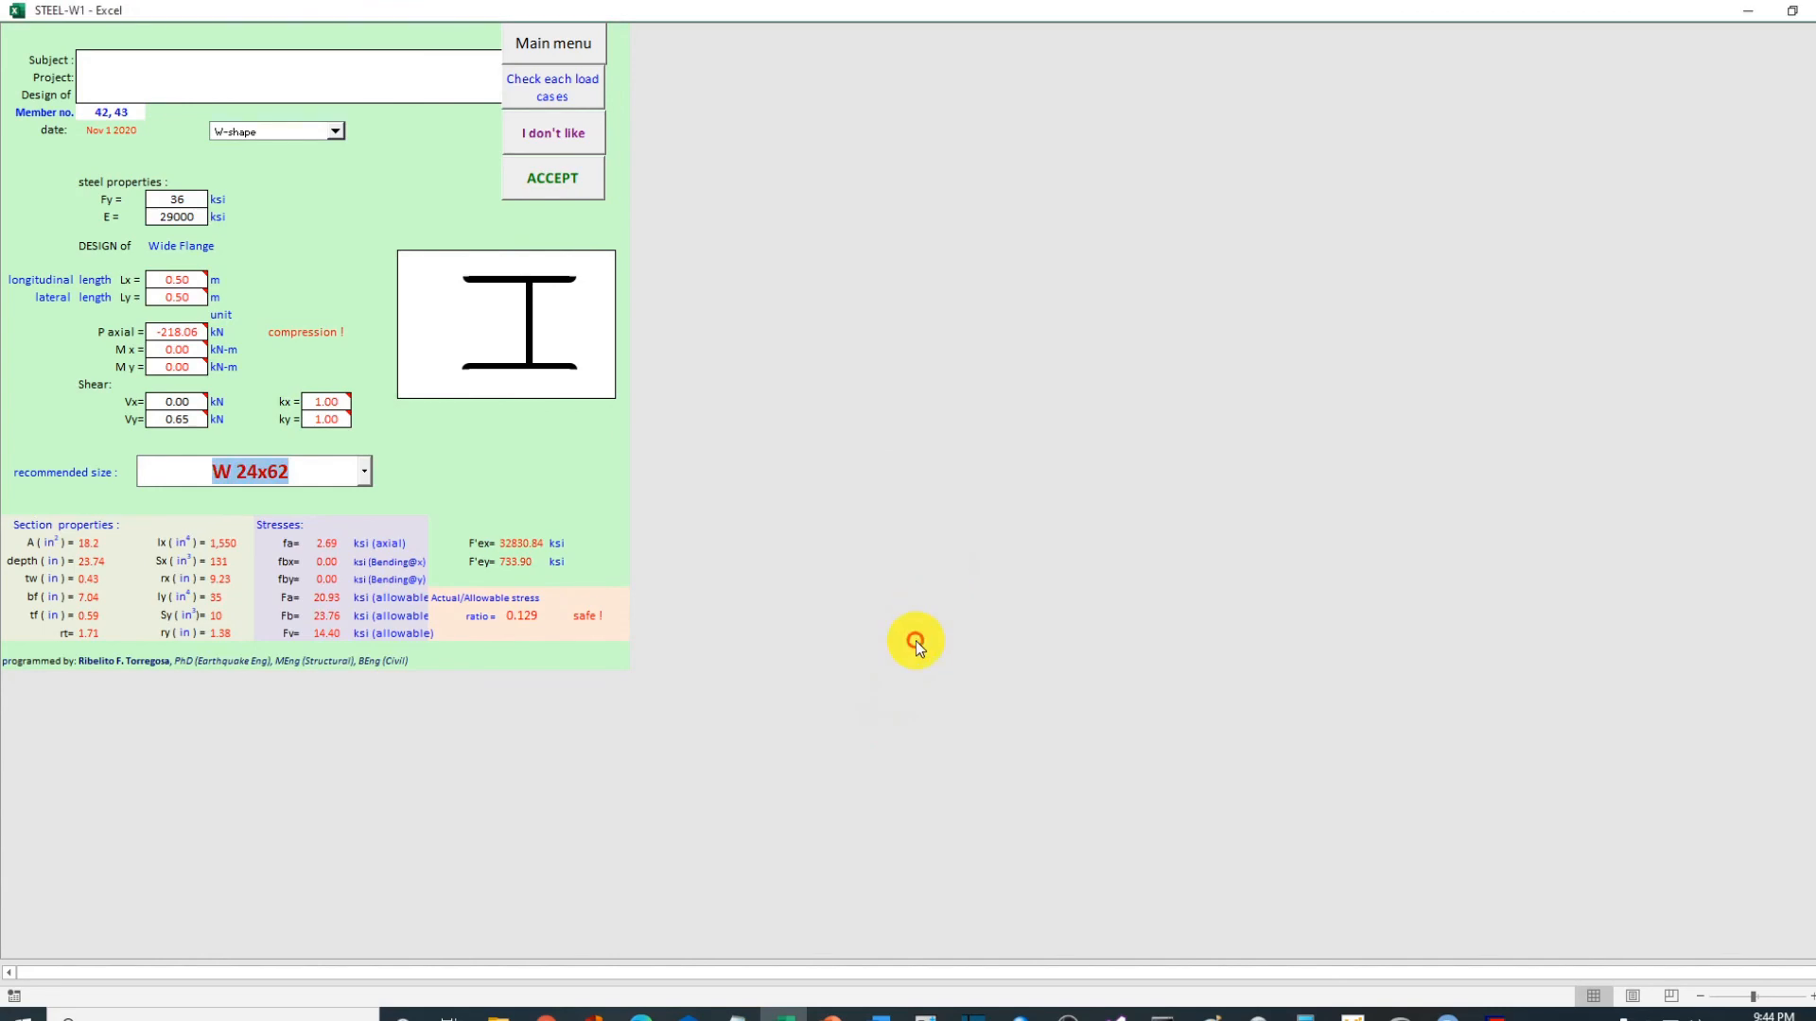
left_click(547, 180)
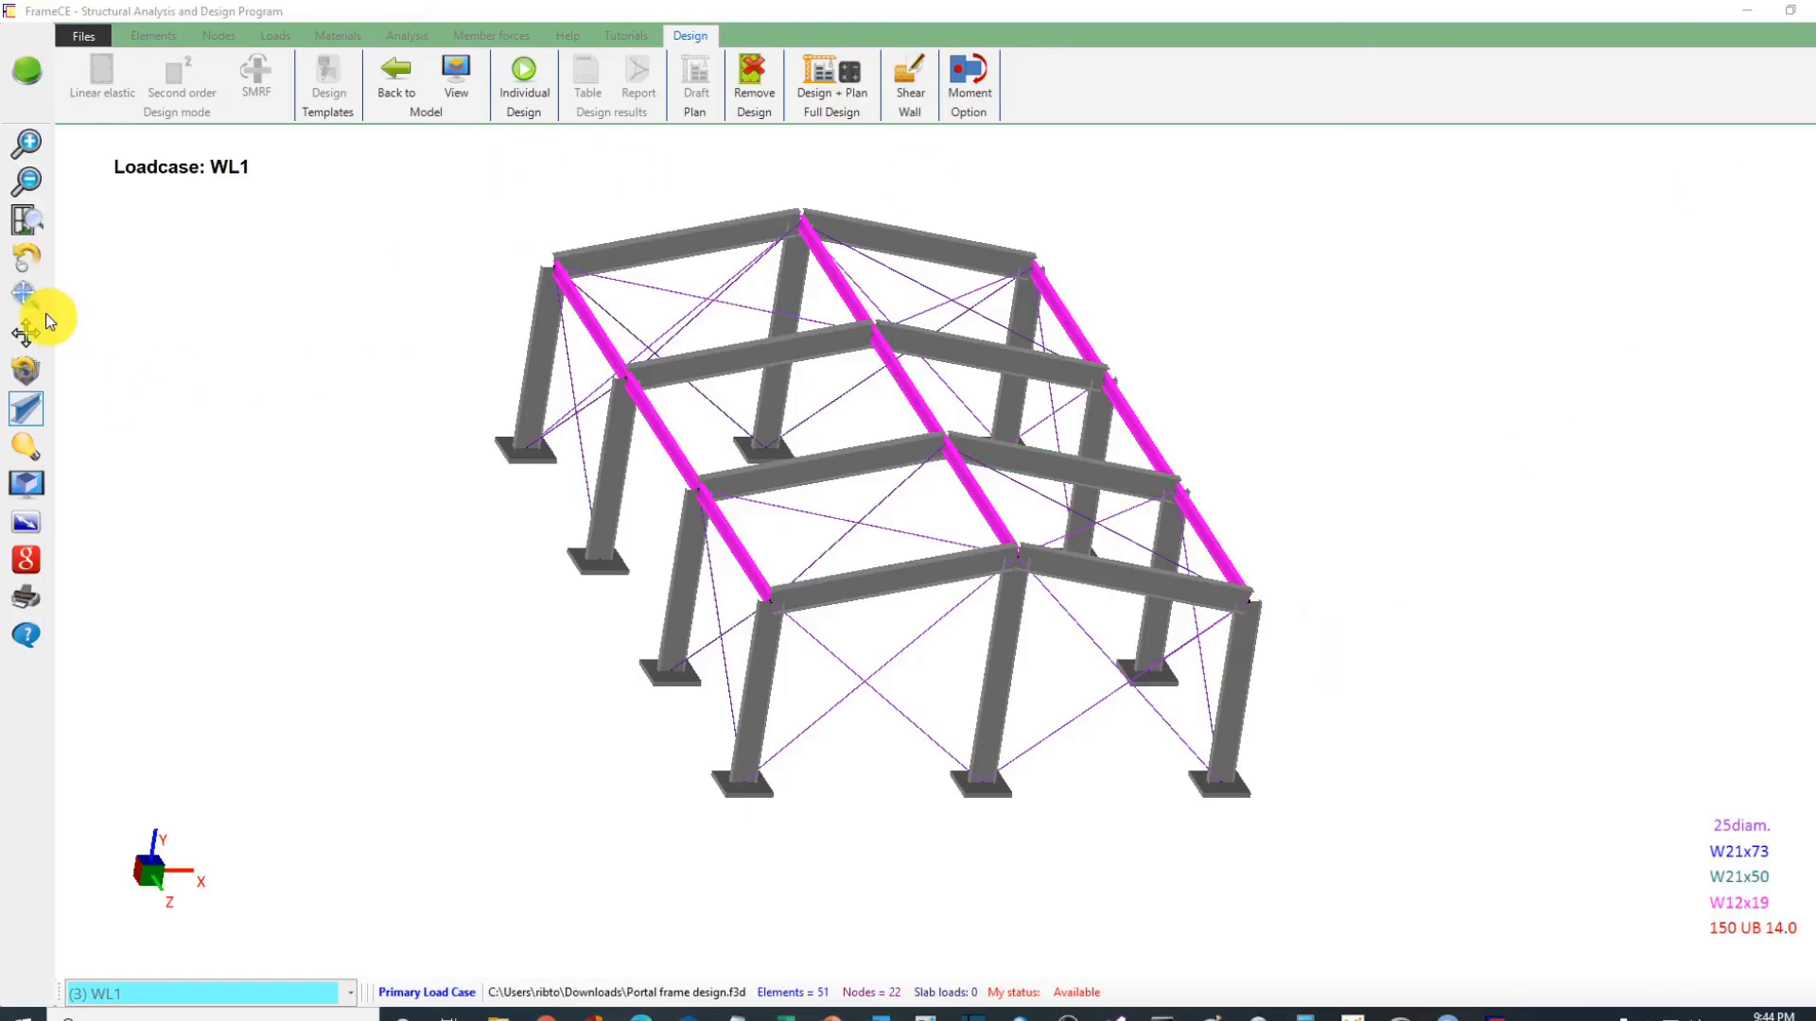
left_click(33, 250)
left_click_drag(184, 326, 269, 366)
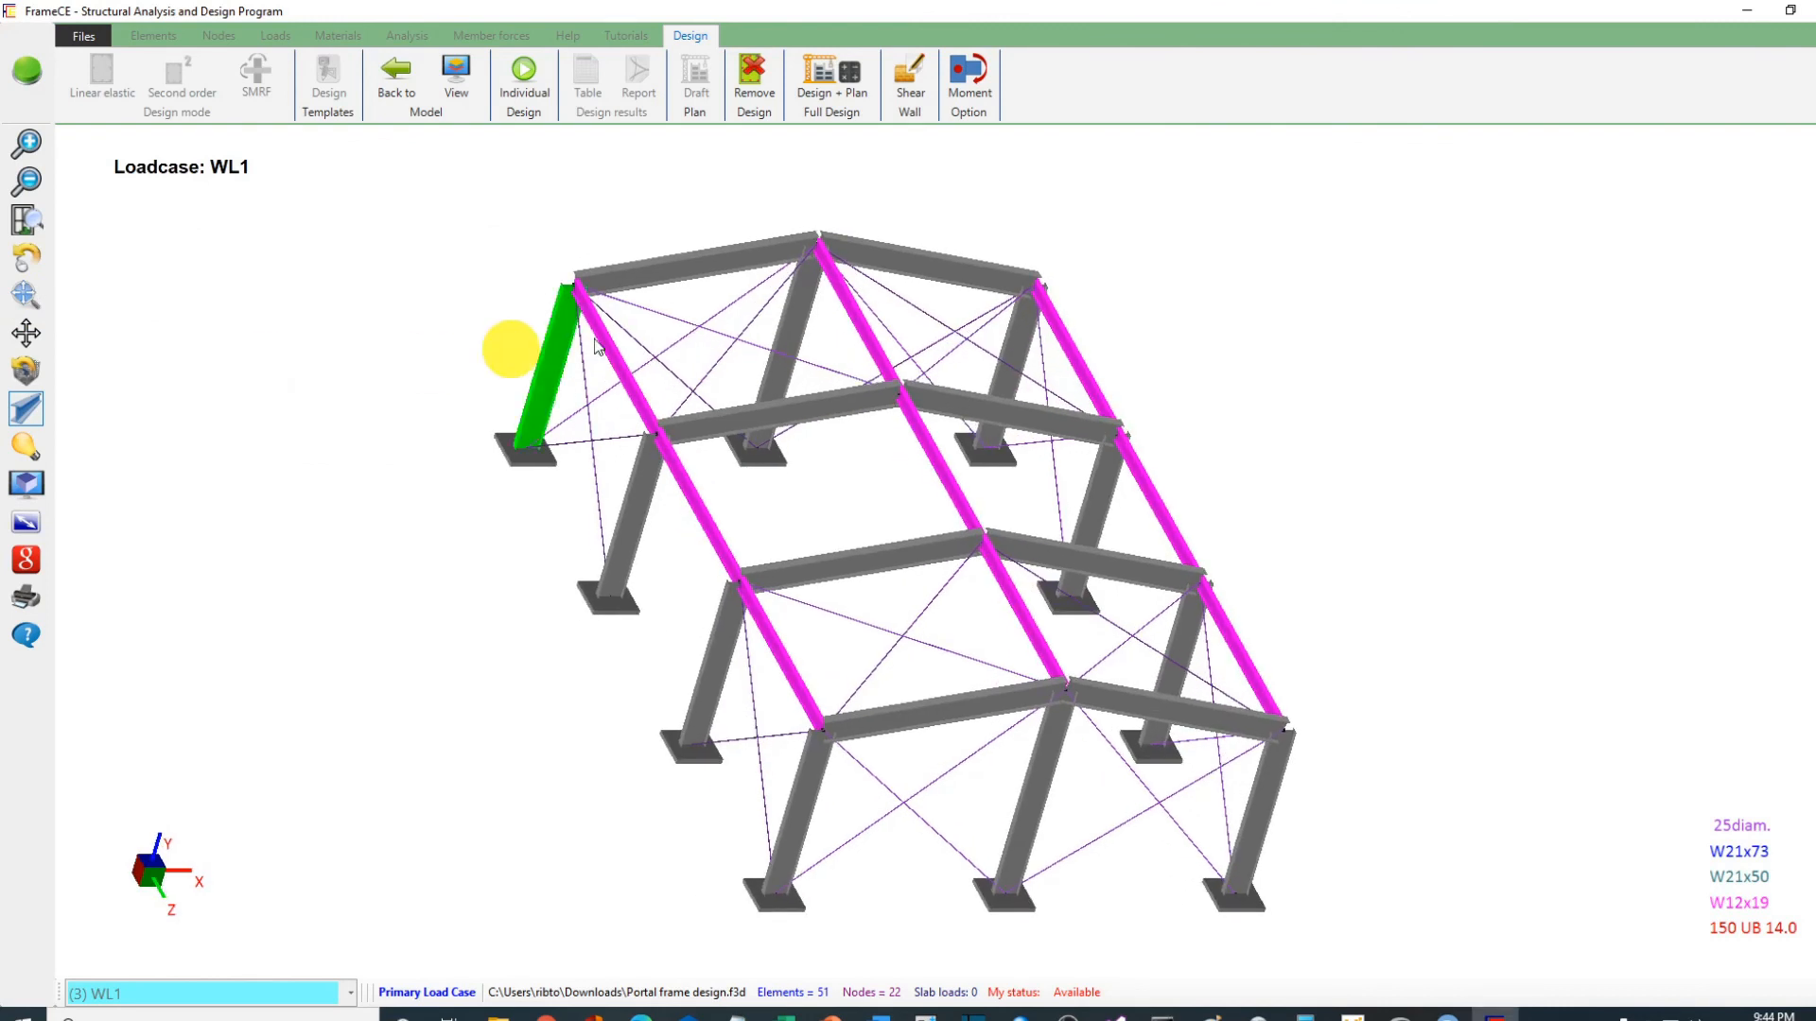
Step: Select all nine longitudinal beams along both eaves and the ridge of the portal frame
left_click(612, 339)
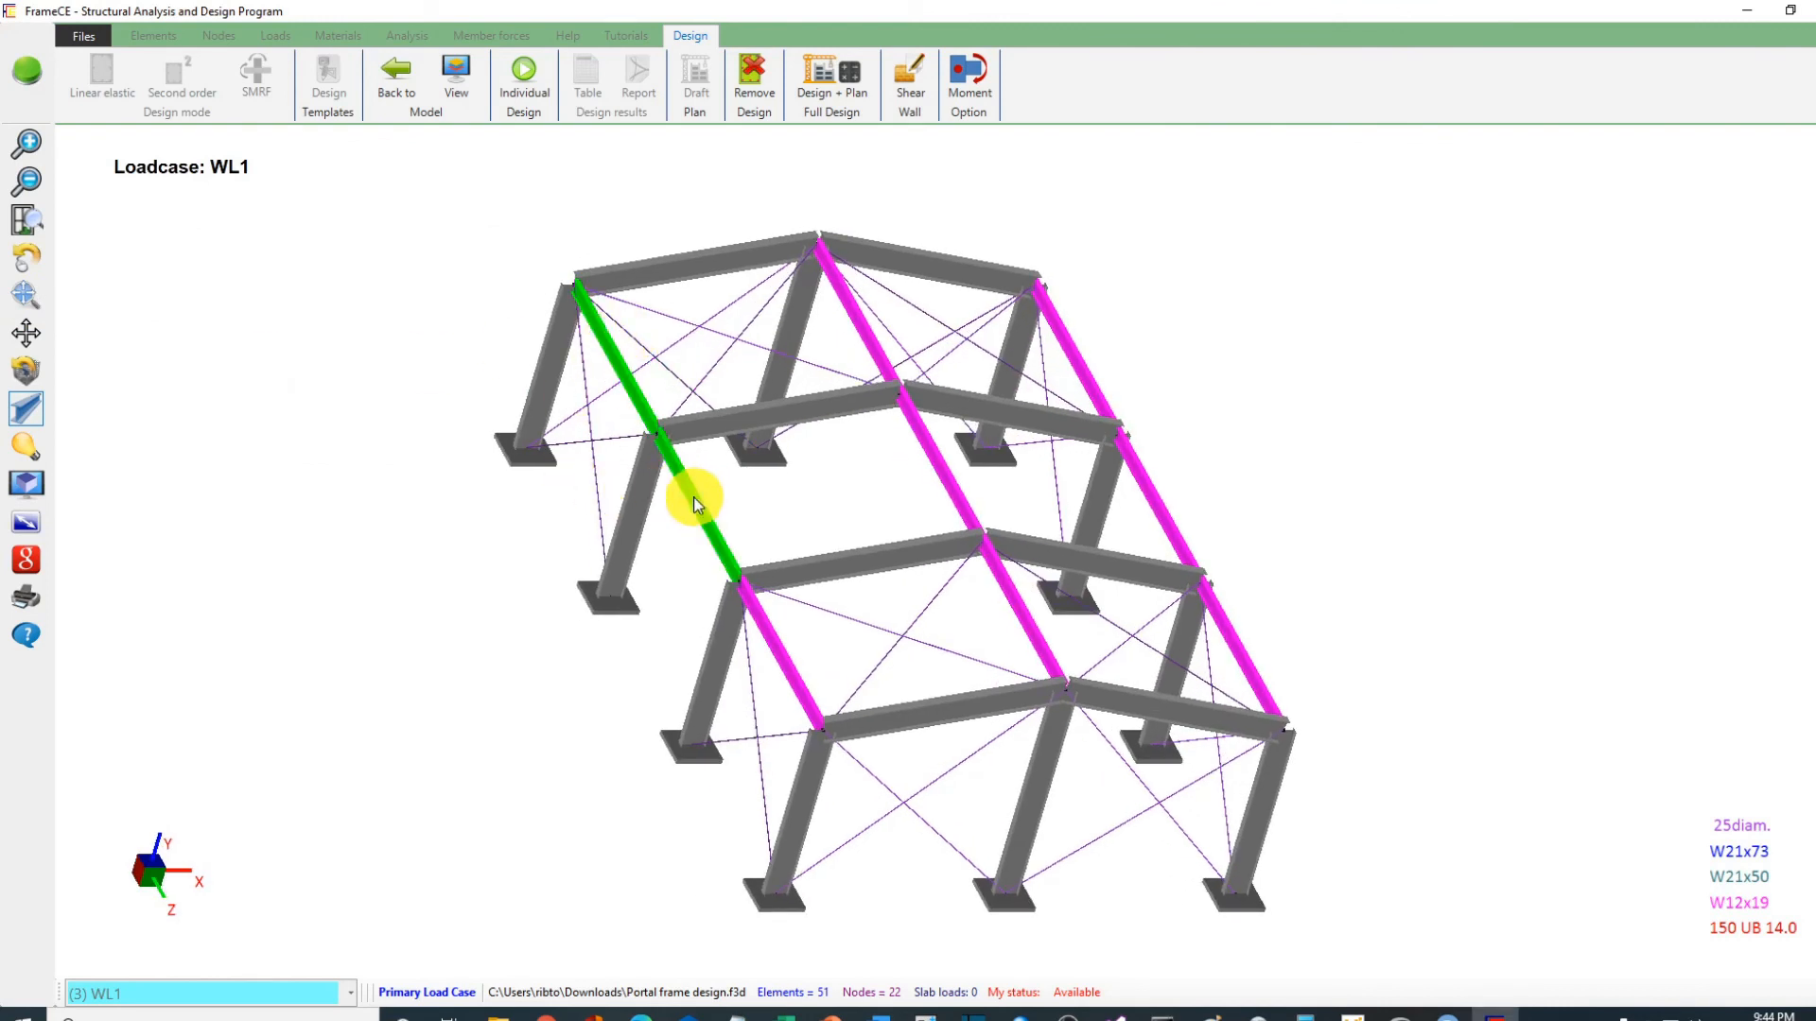
left_click(765, 629)
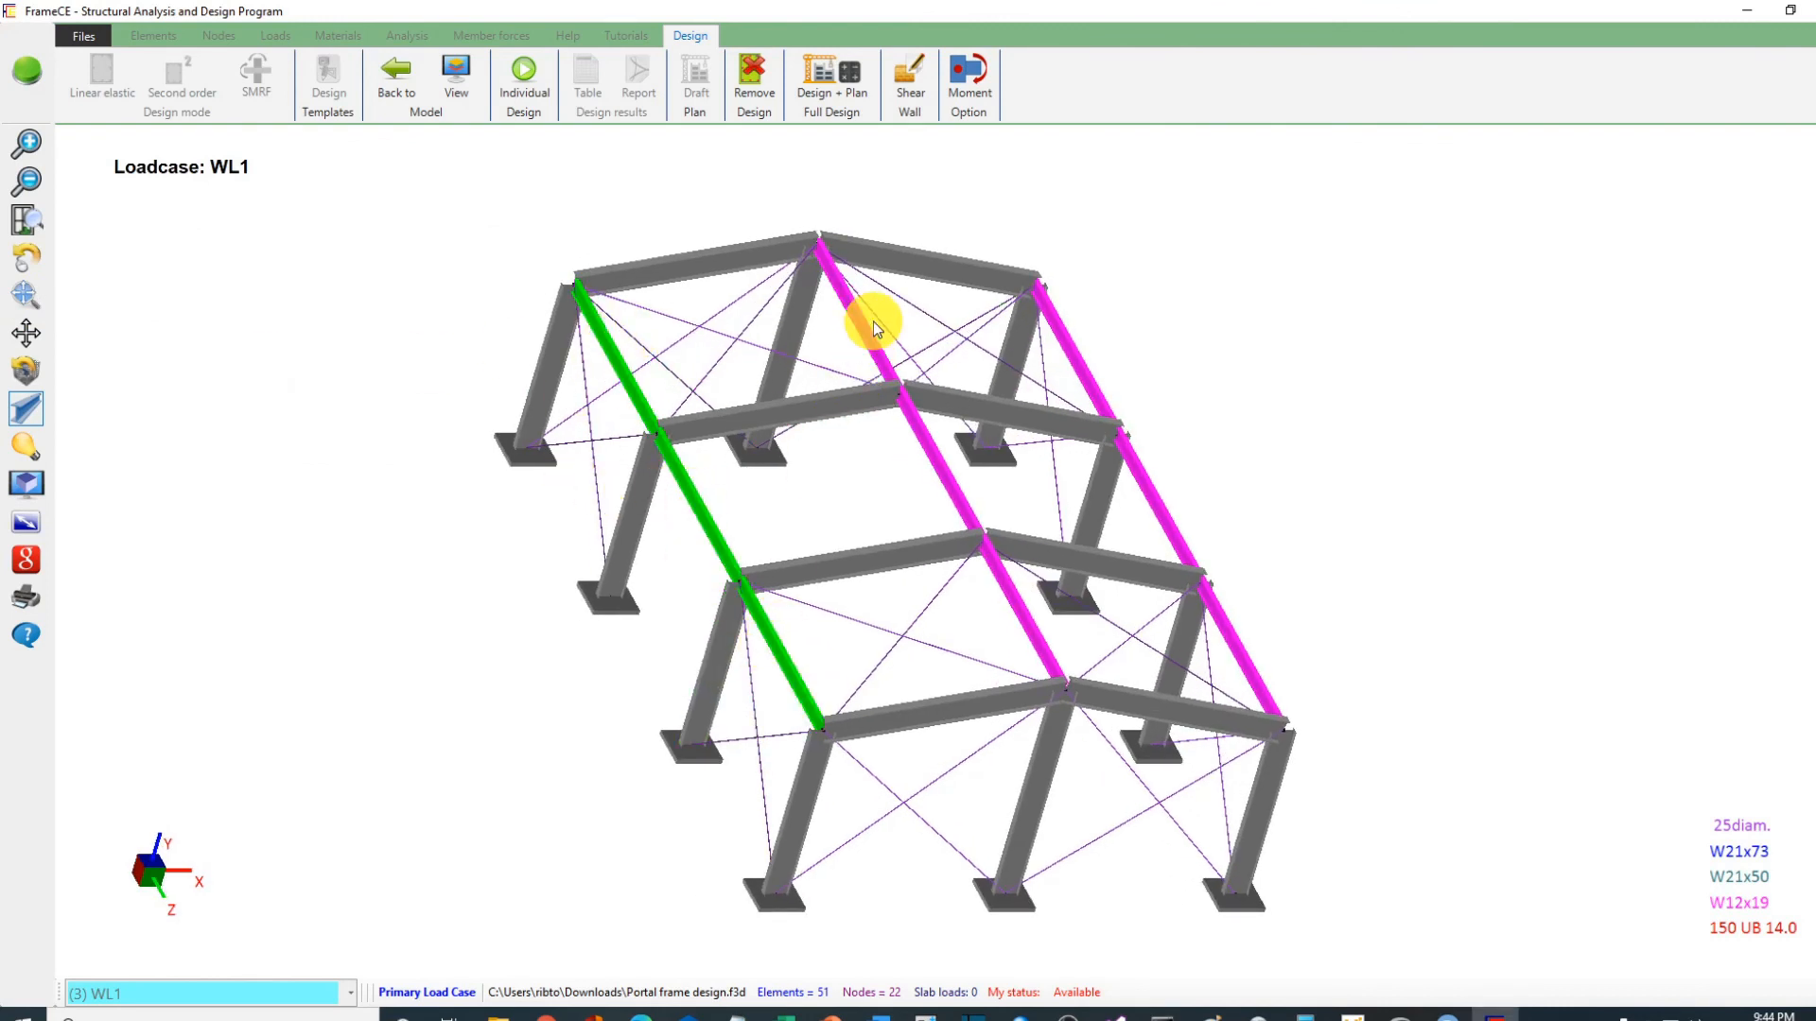
left_click(936, 445)
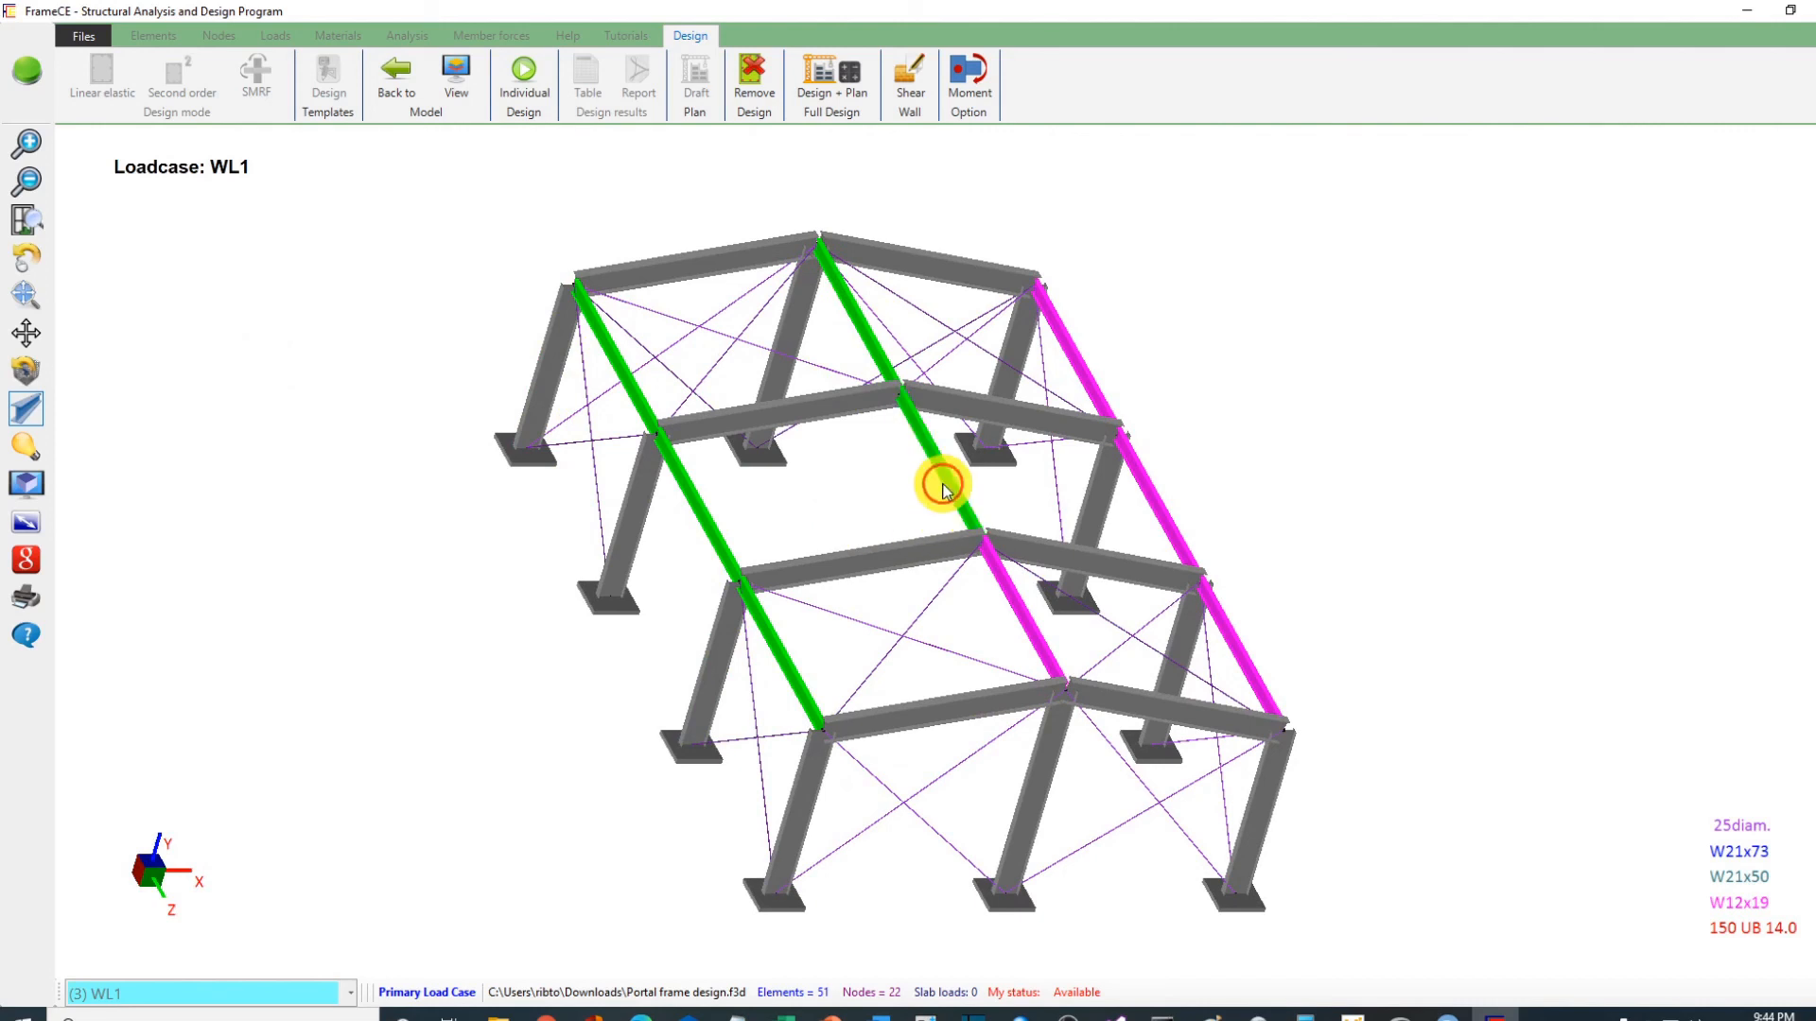
left_click(1010, 611)
left_click(1086, 366)
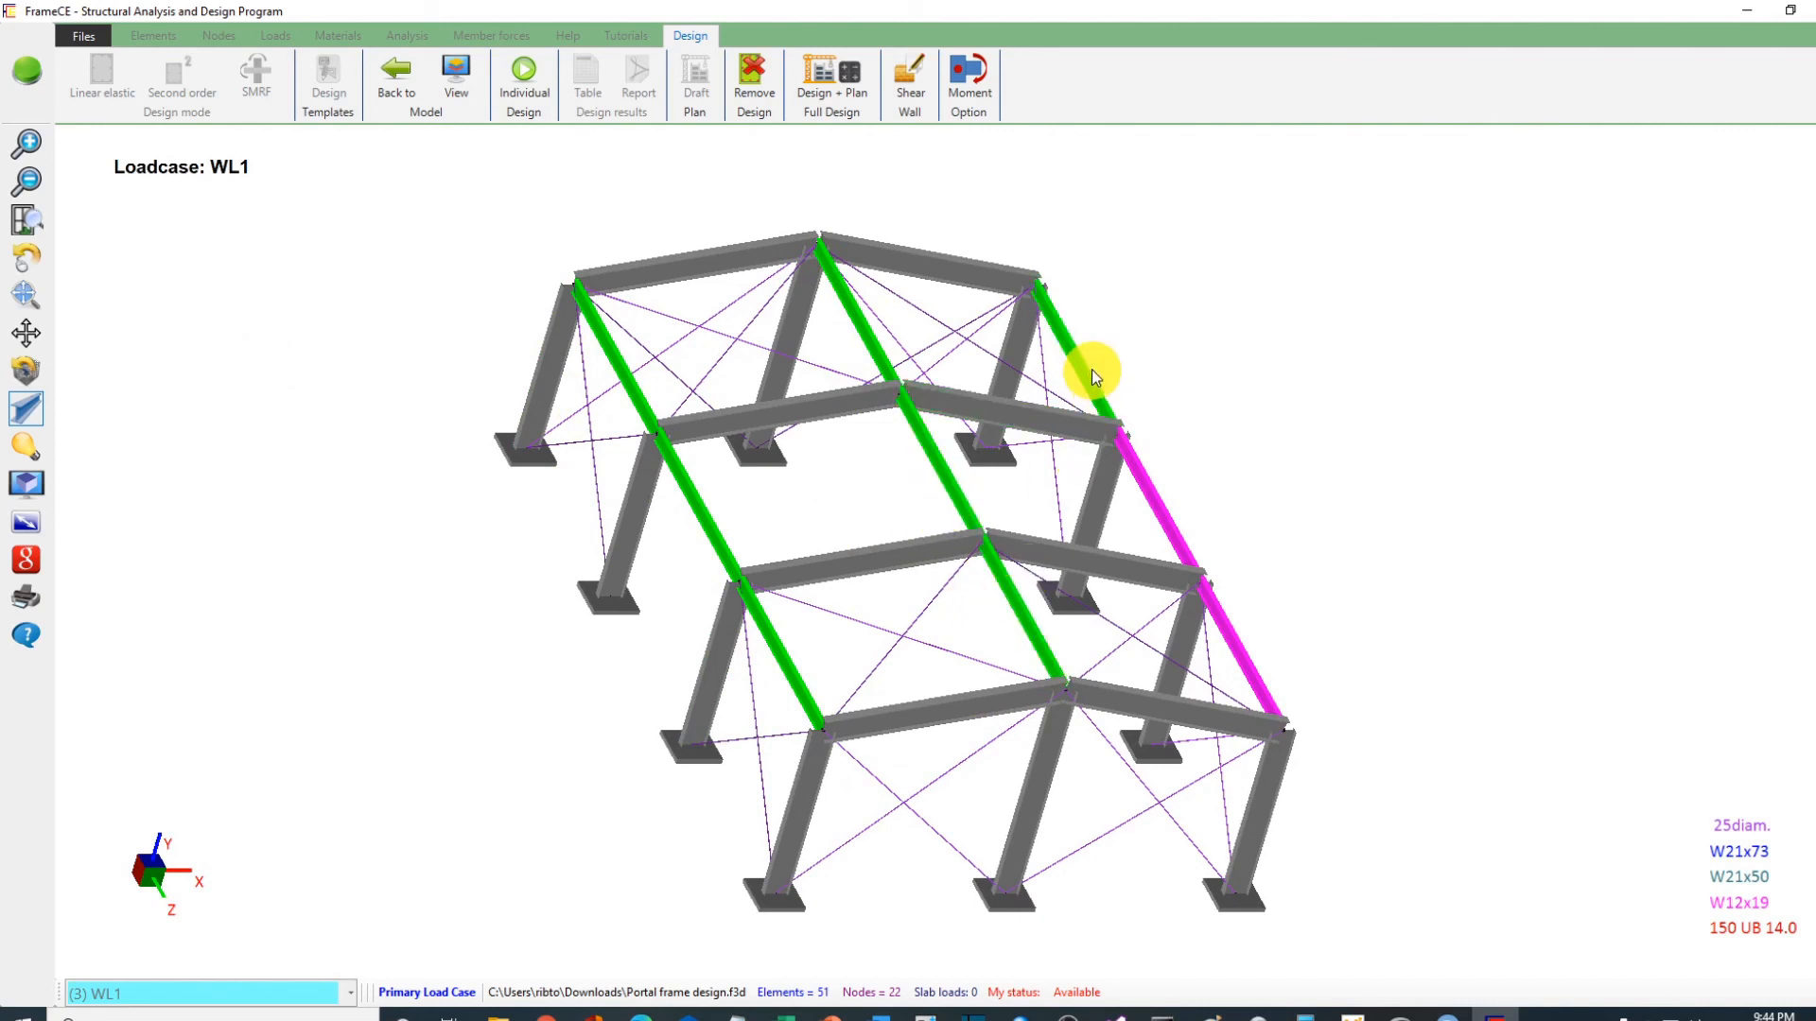
left_click(1158, 501)
left_click(1220, 631)
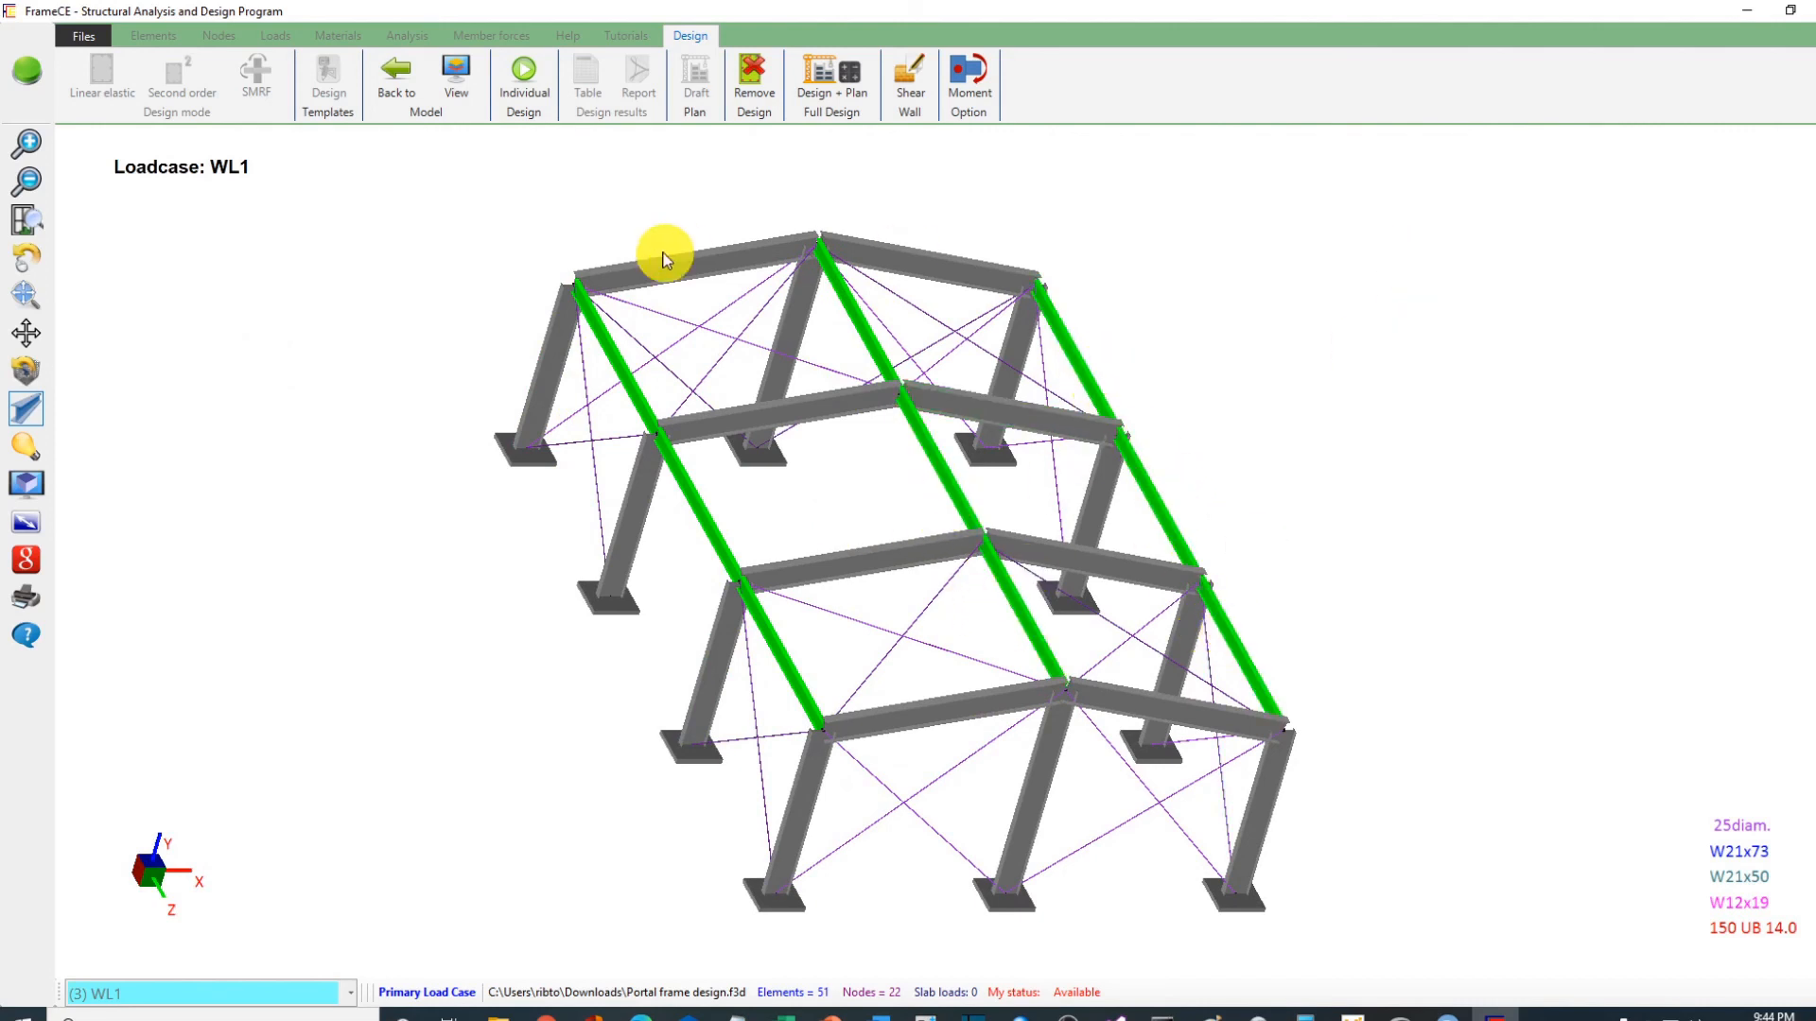
Step: Run an individual W-shape design for the selected beams, specifying that they have lateral support
left_click(529, 80)
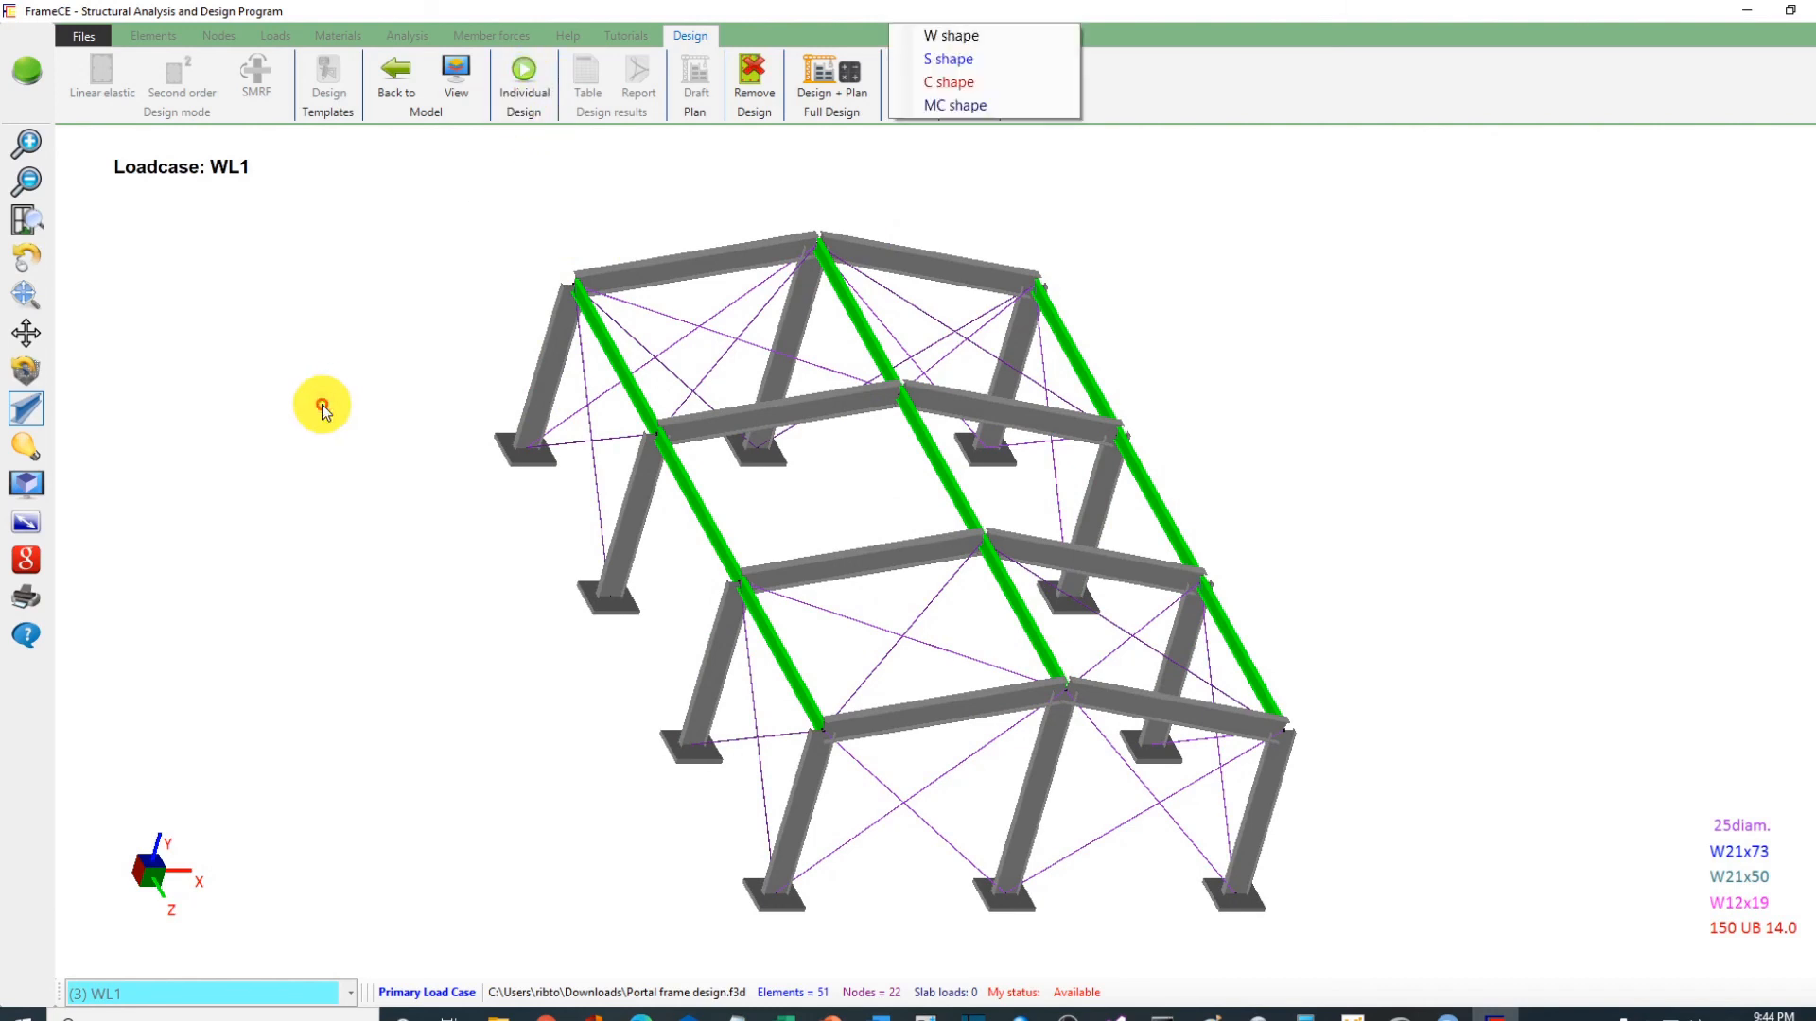
left_click(972, 55)
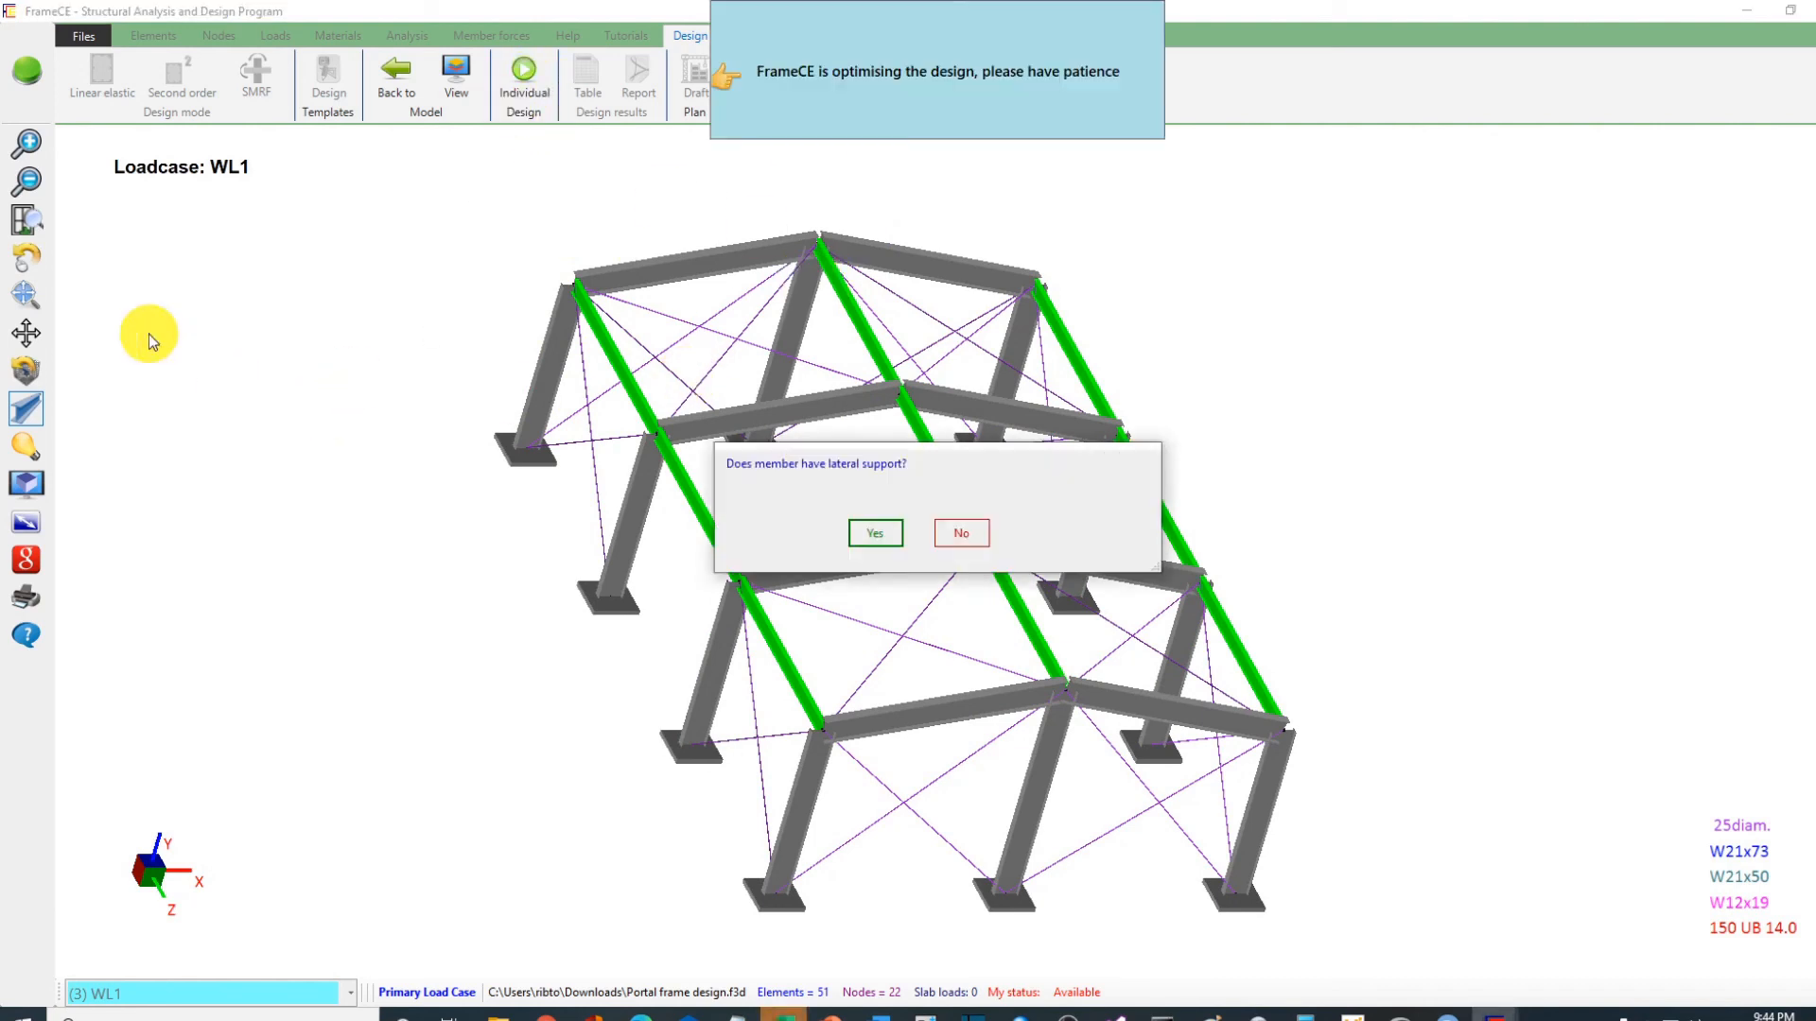
left_click(862, 536)
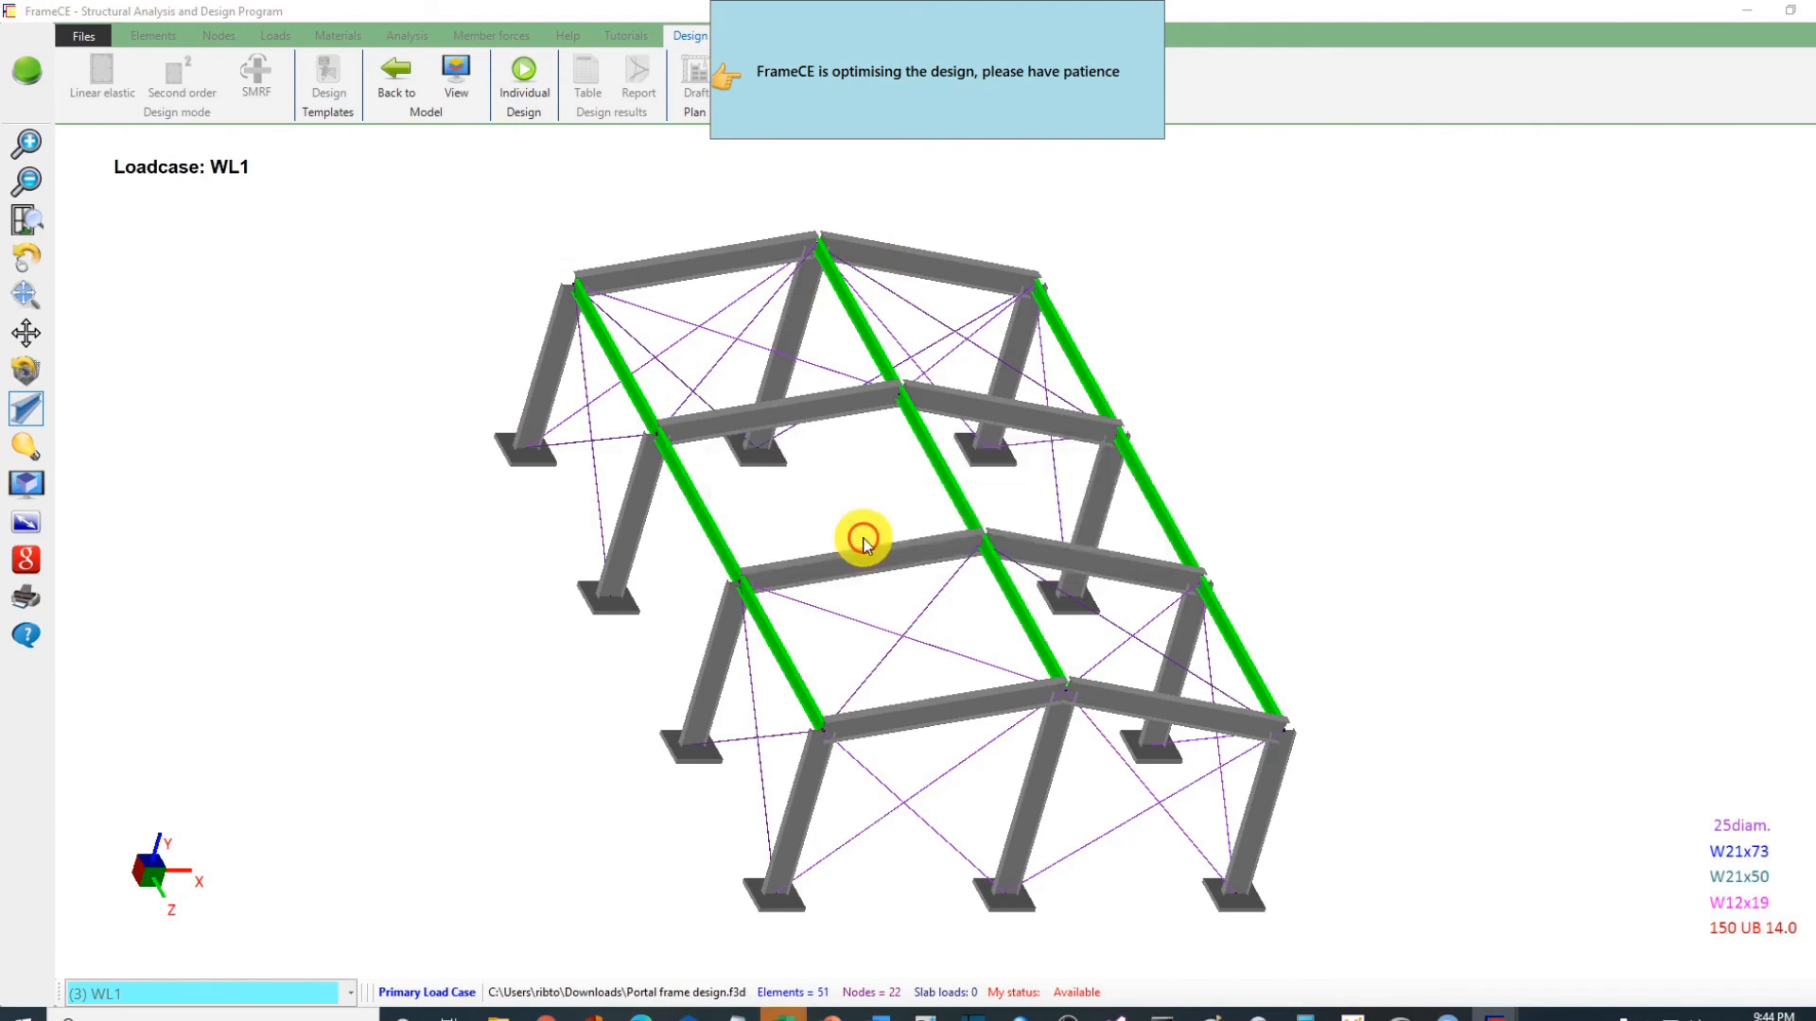
left_click(872, 536)
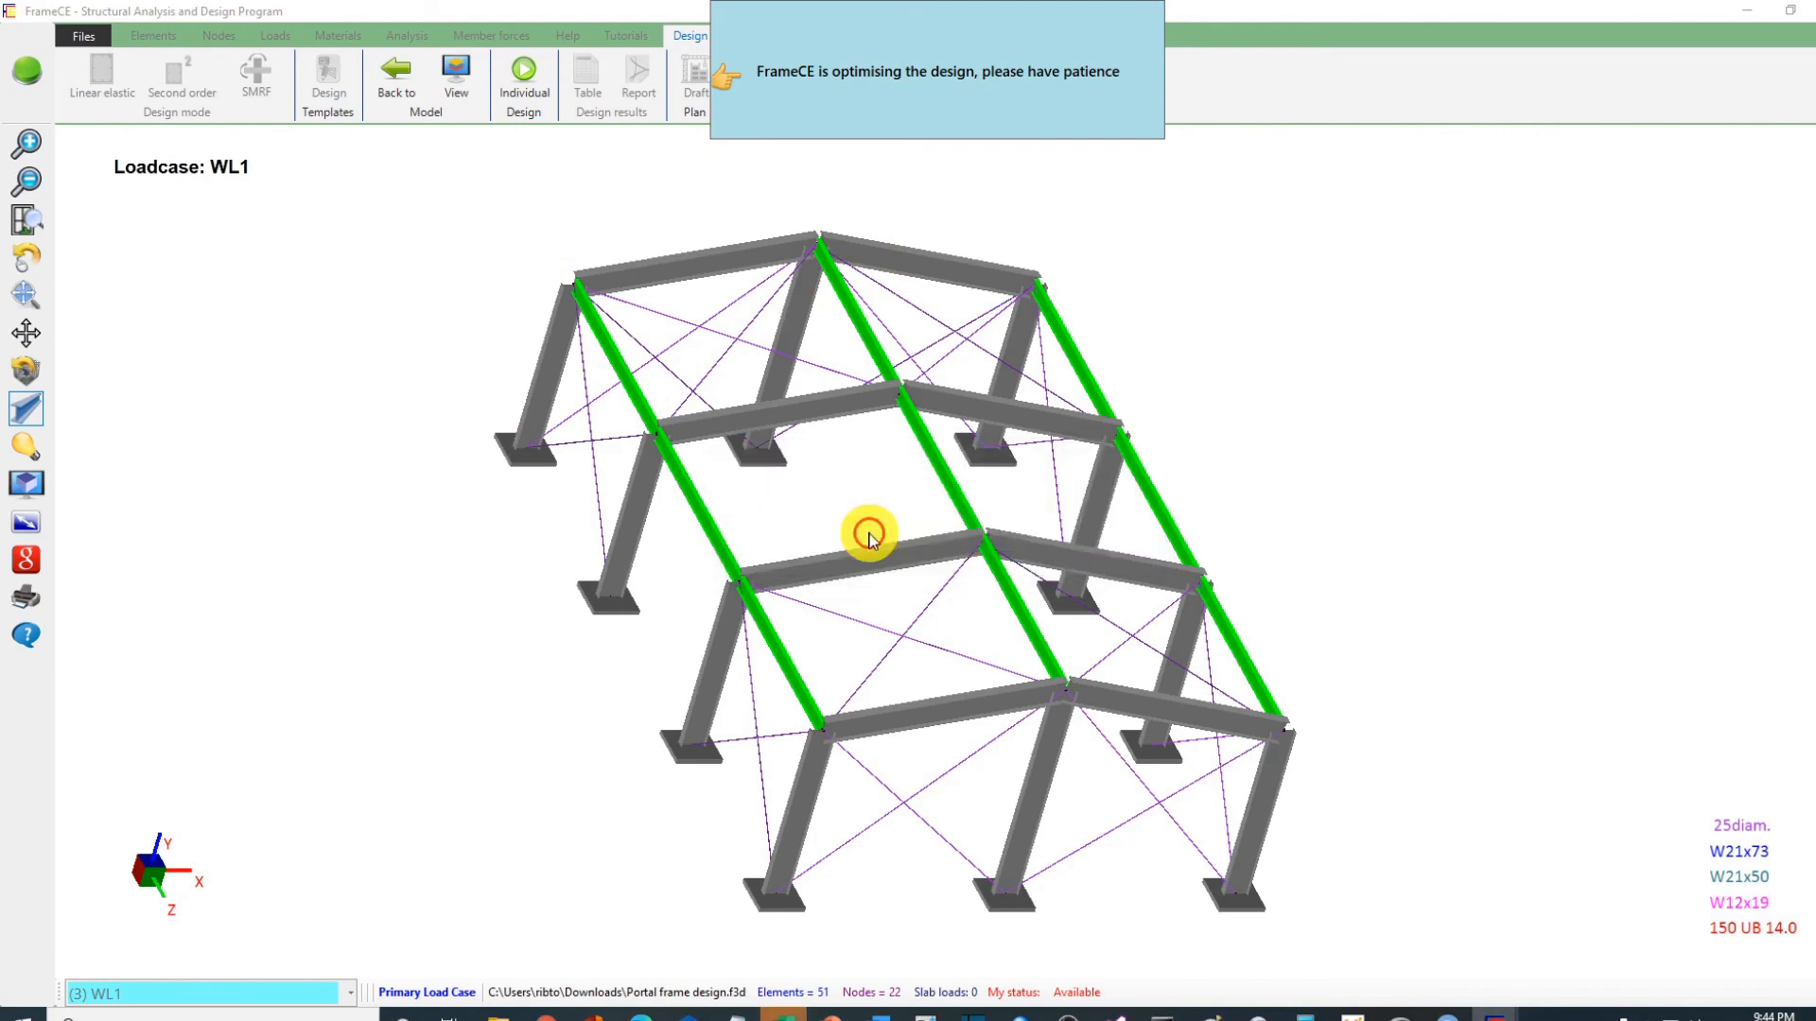
left_click(872, 535)
left_click(872, 535)
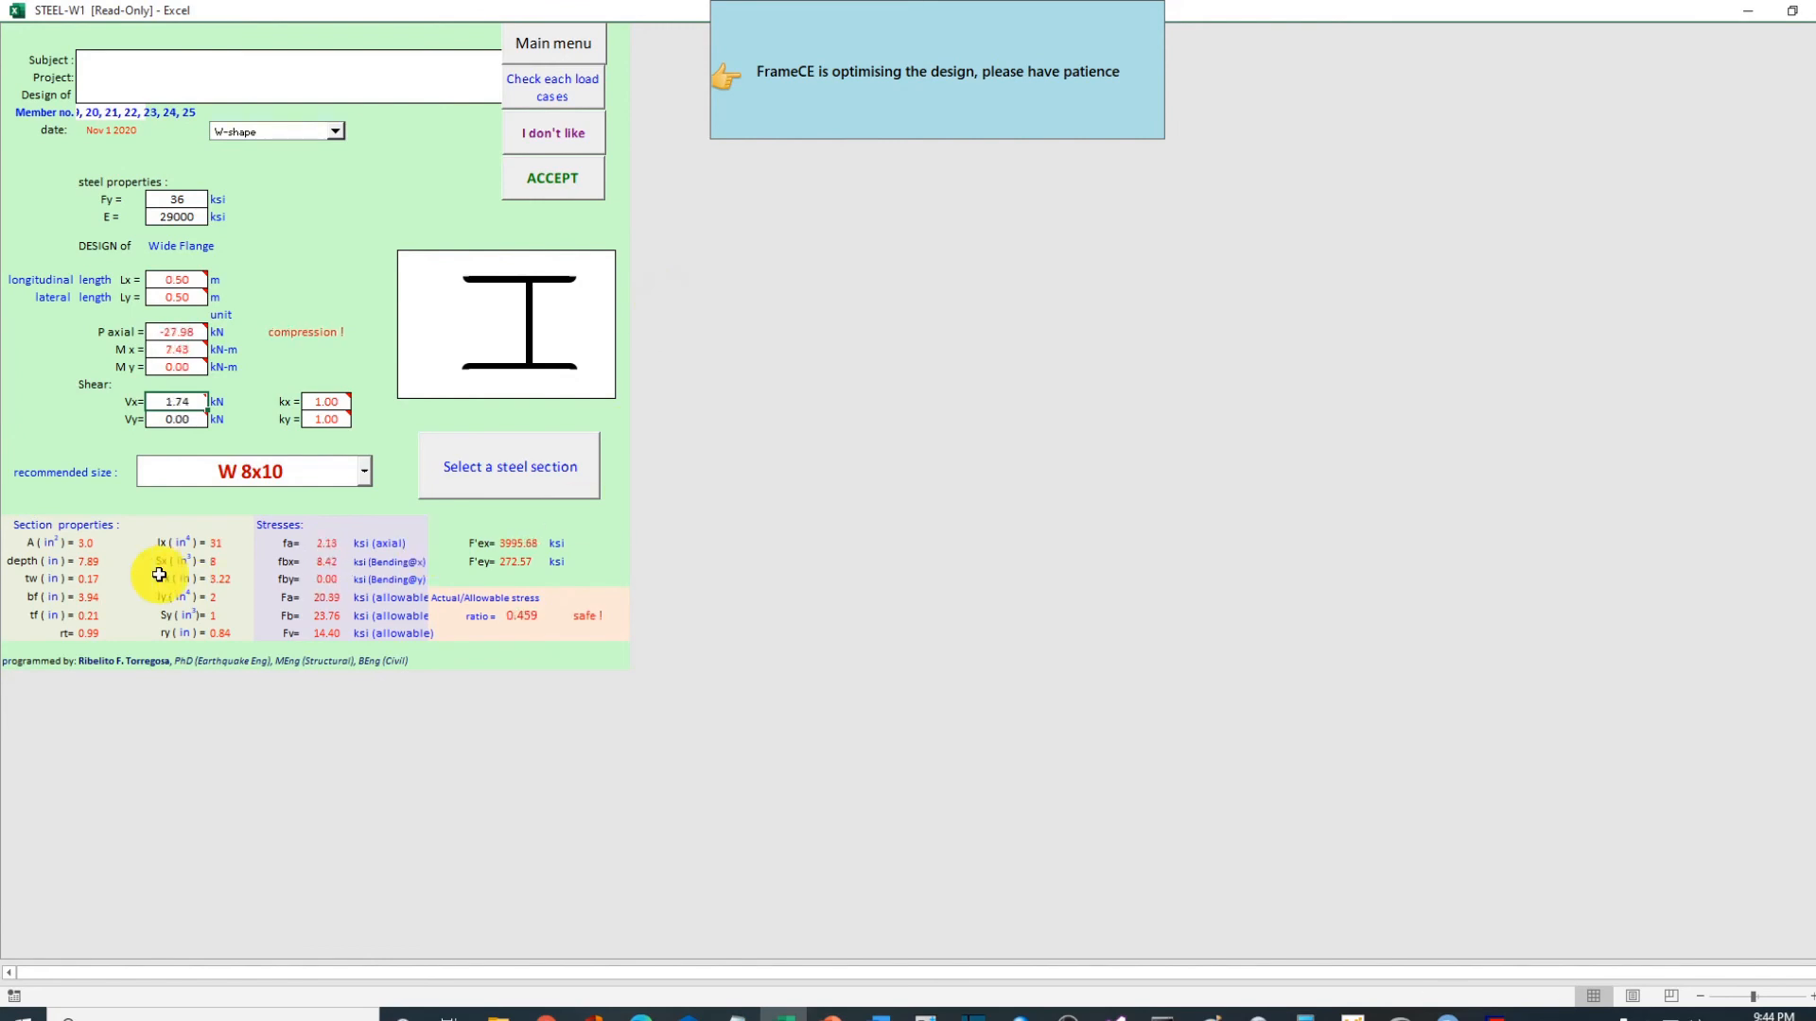
Step: Set the longitudinal beam section to W 10x12 and check it against the load cases
left_click(1072, 575)
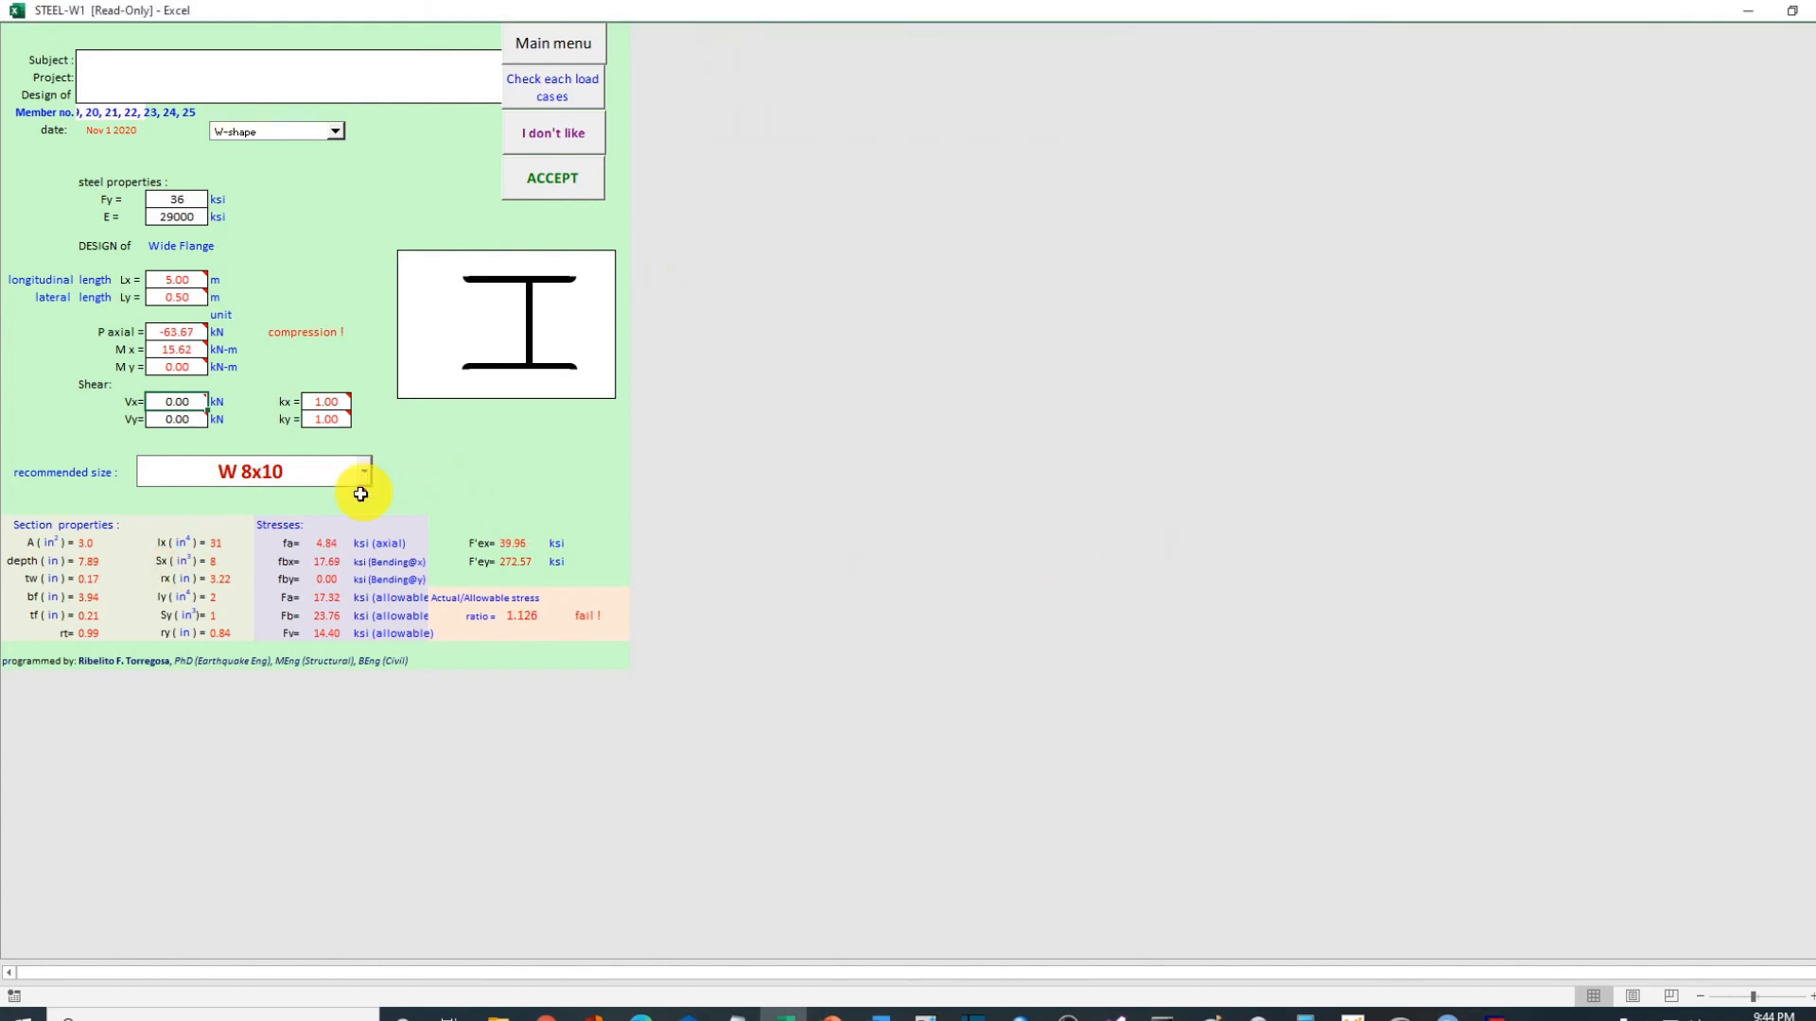
left_click(361, 468)
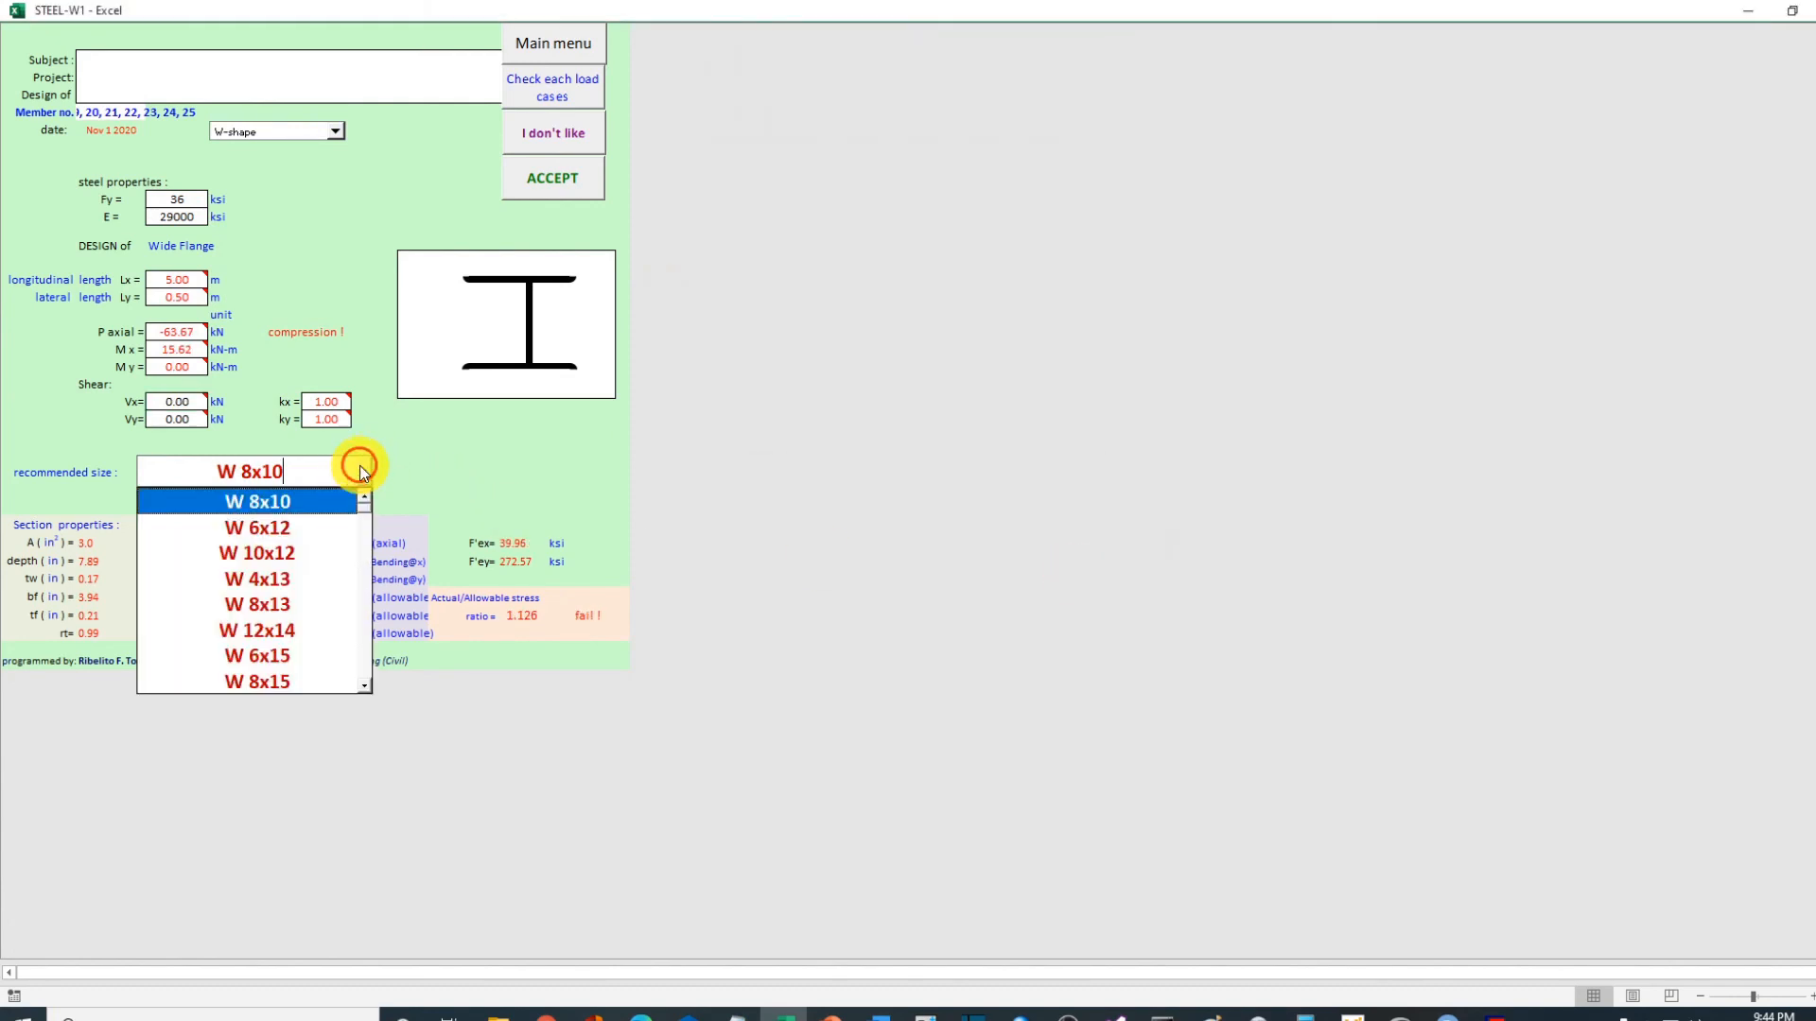
left_click(314, 552)
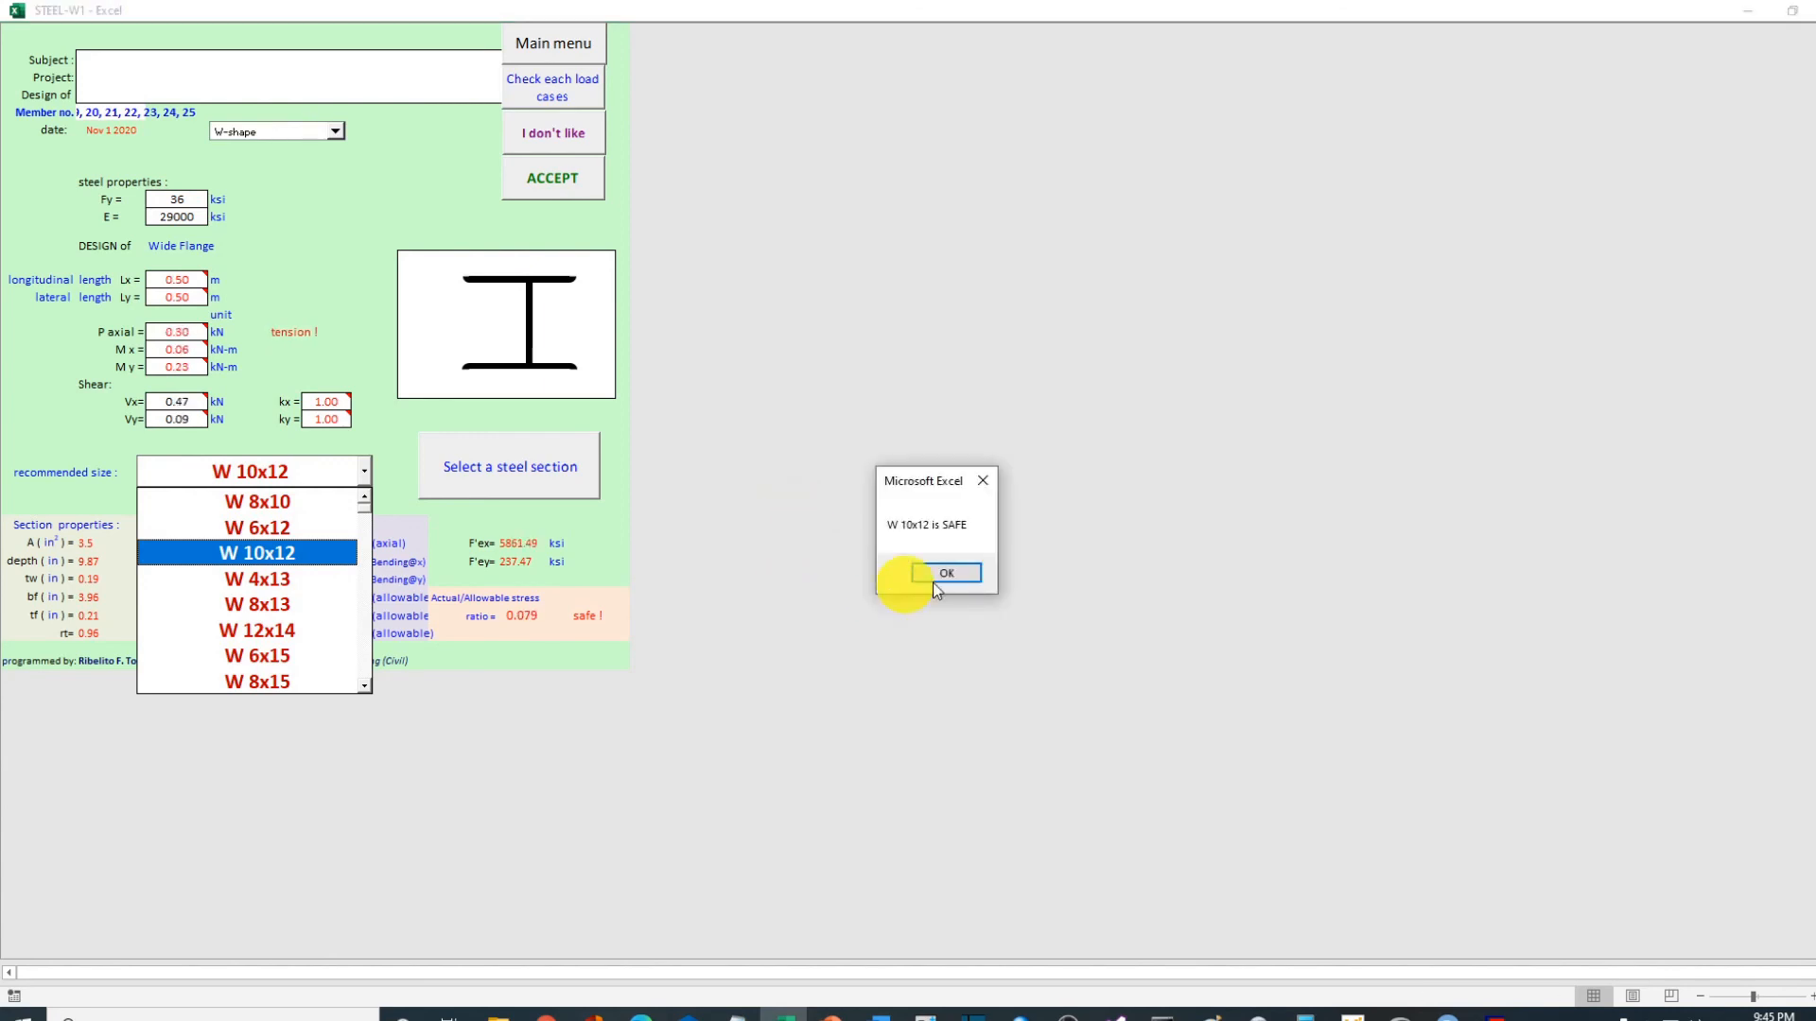
left_click(938, 573)
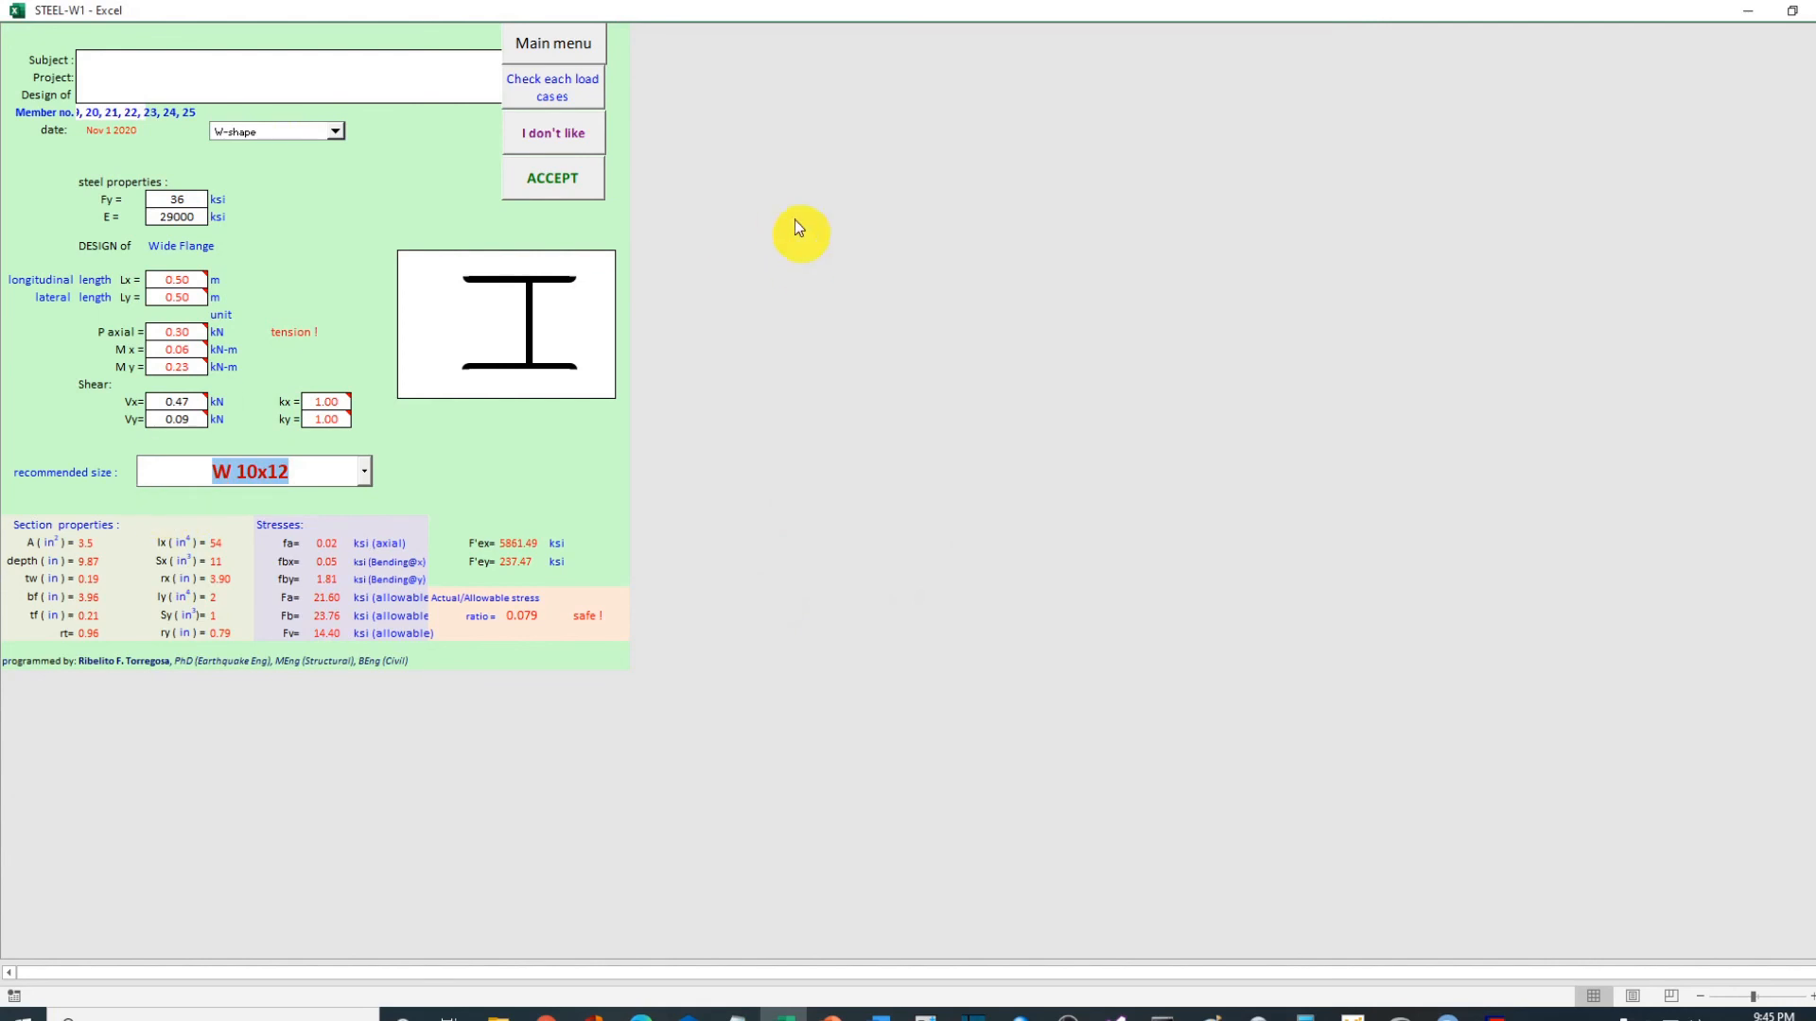
Step: Save the beam design as a PDF named Beam in Documents and accept the design
left_click(544, 38)
left_click(592, 73)
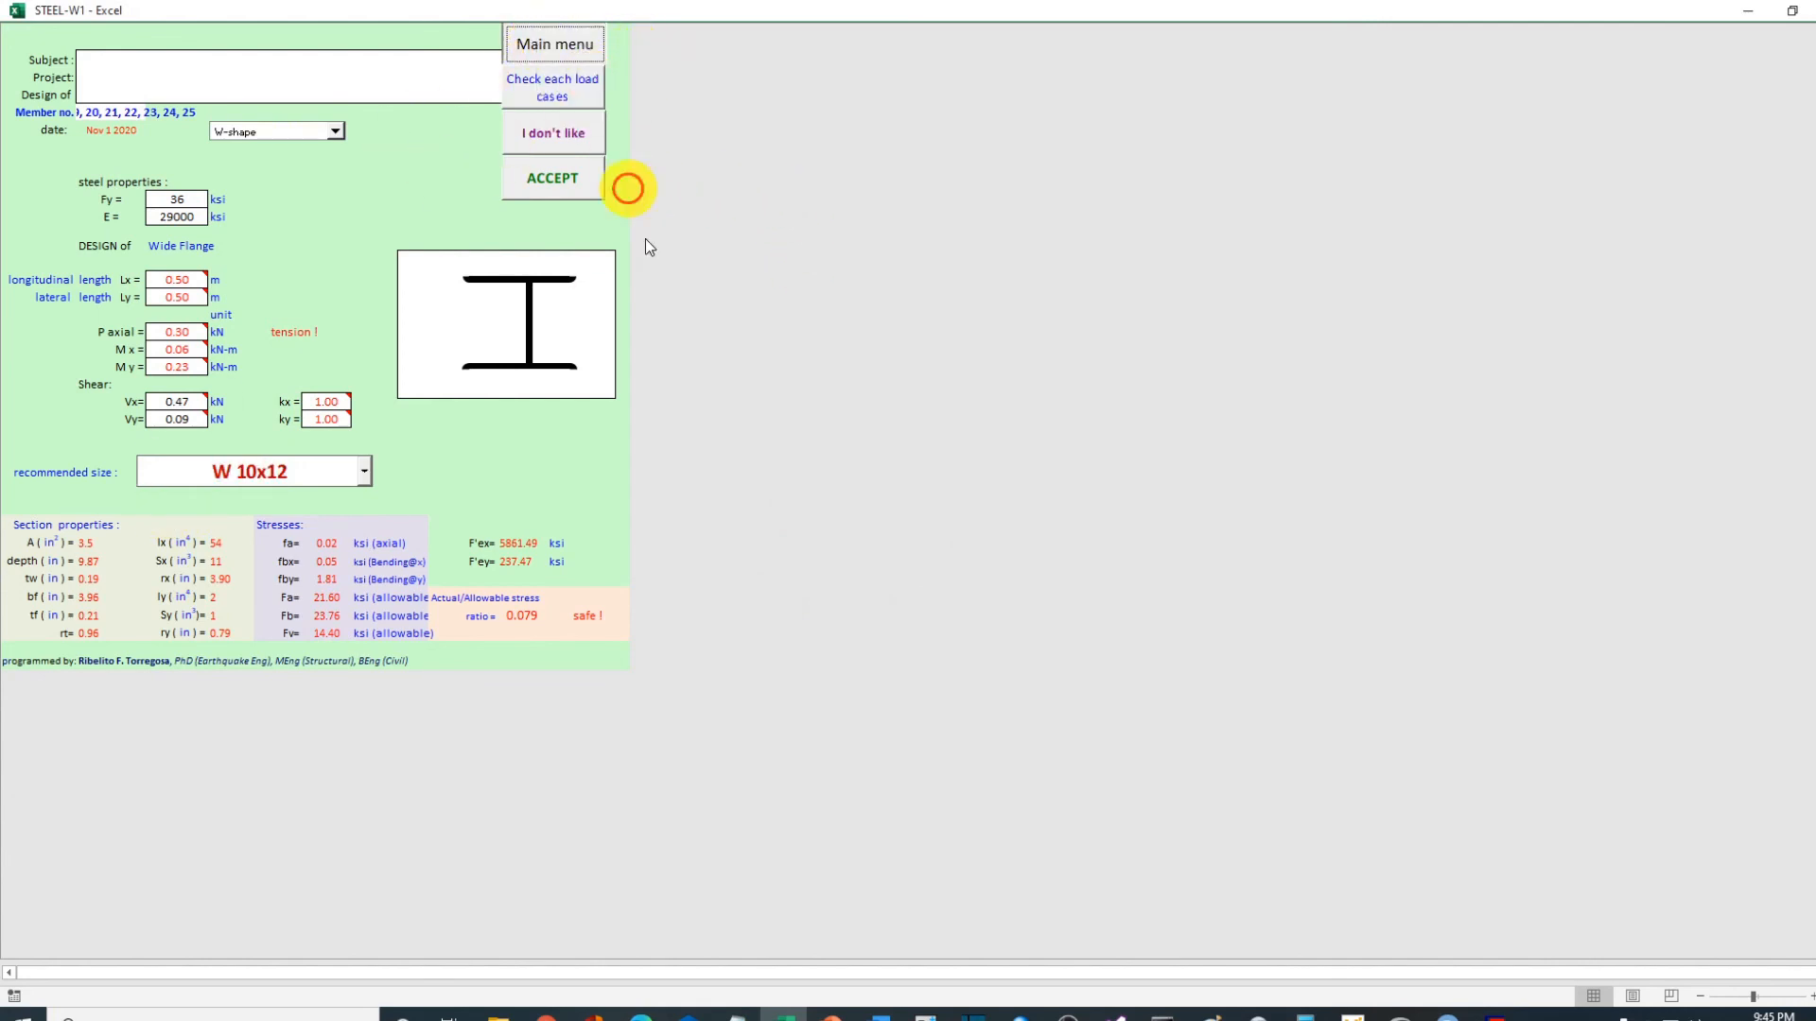
type("Beam")
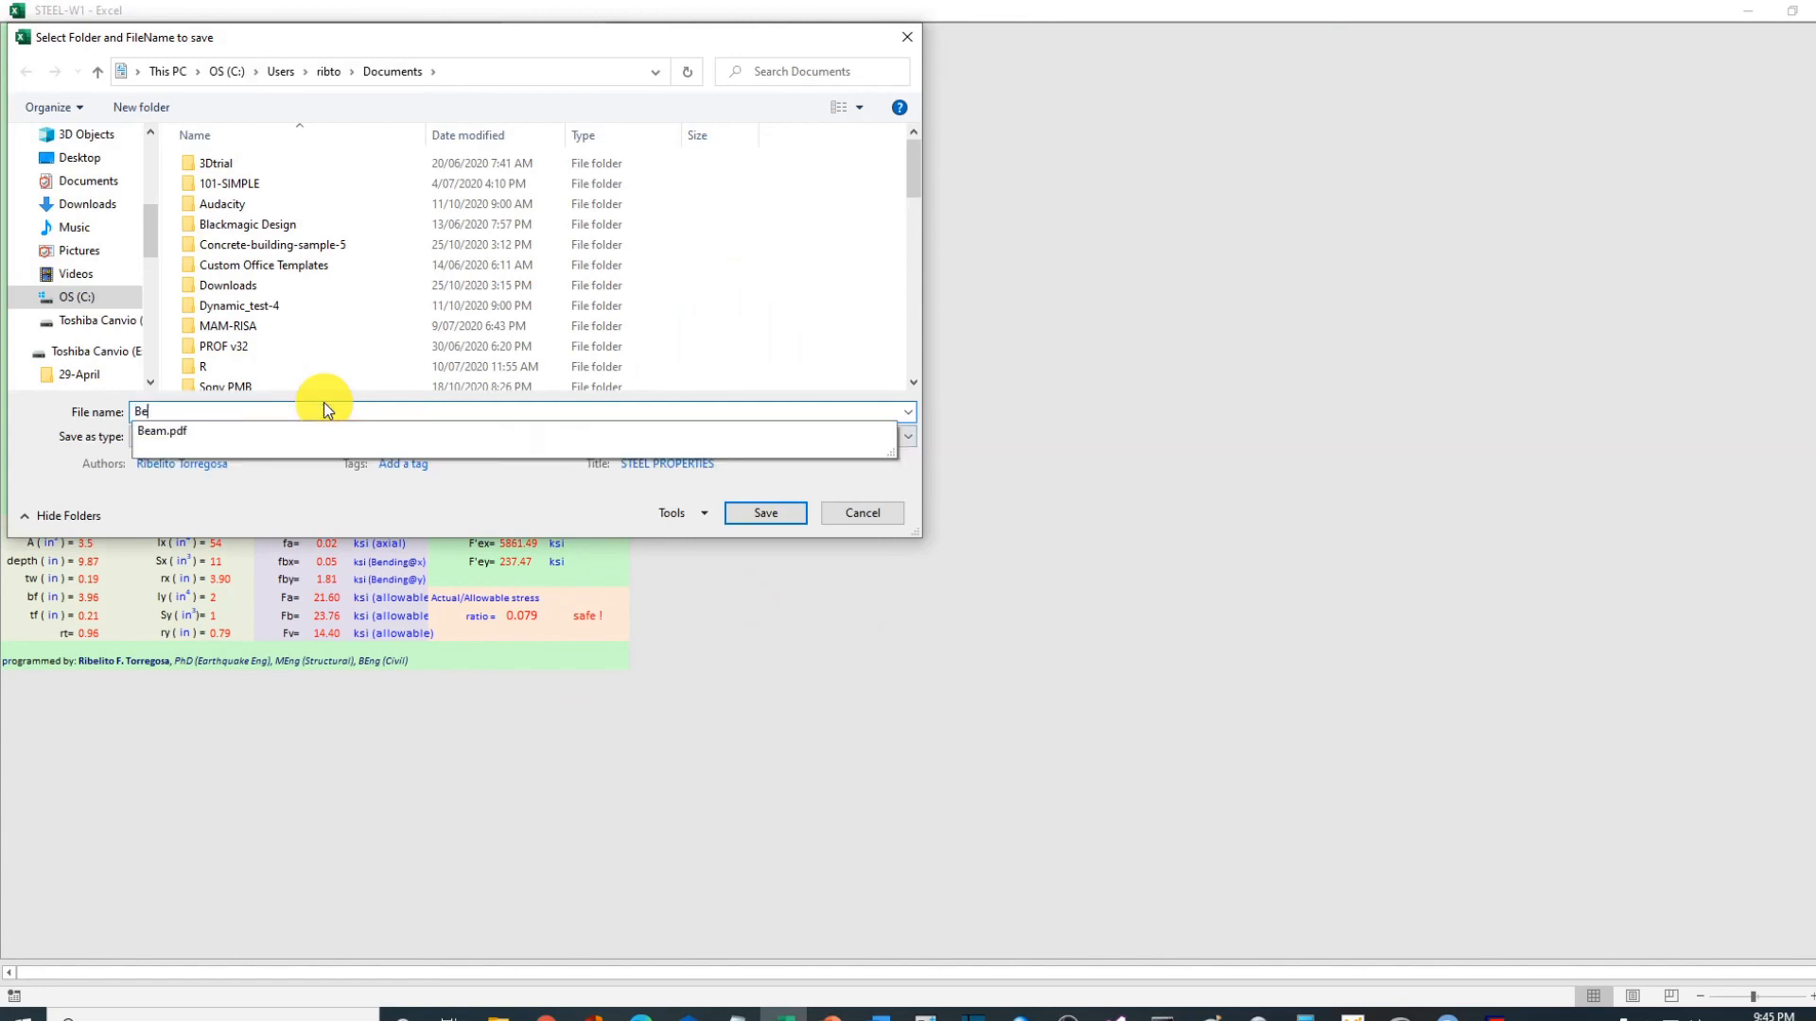
left_click(774, 519)
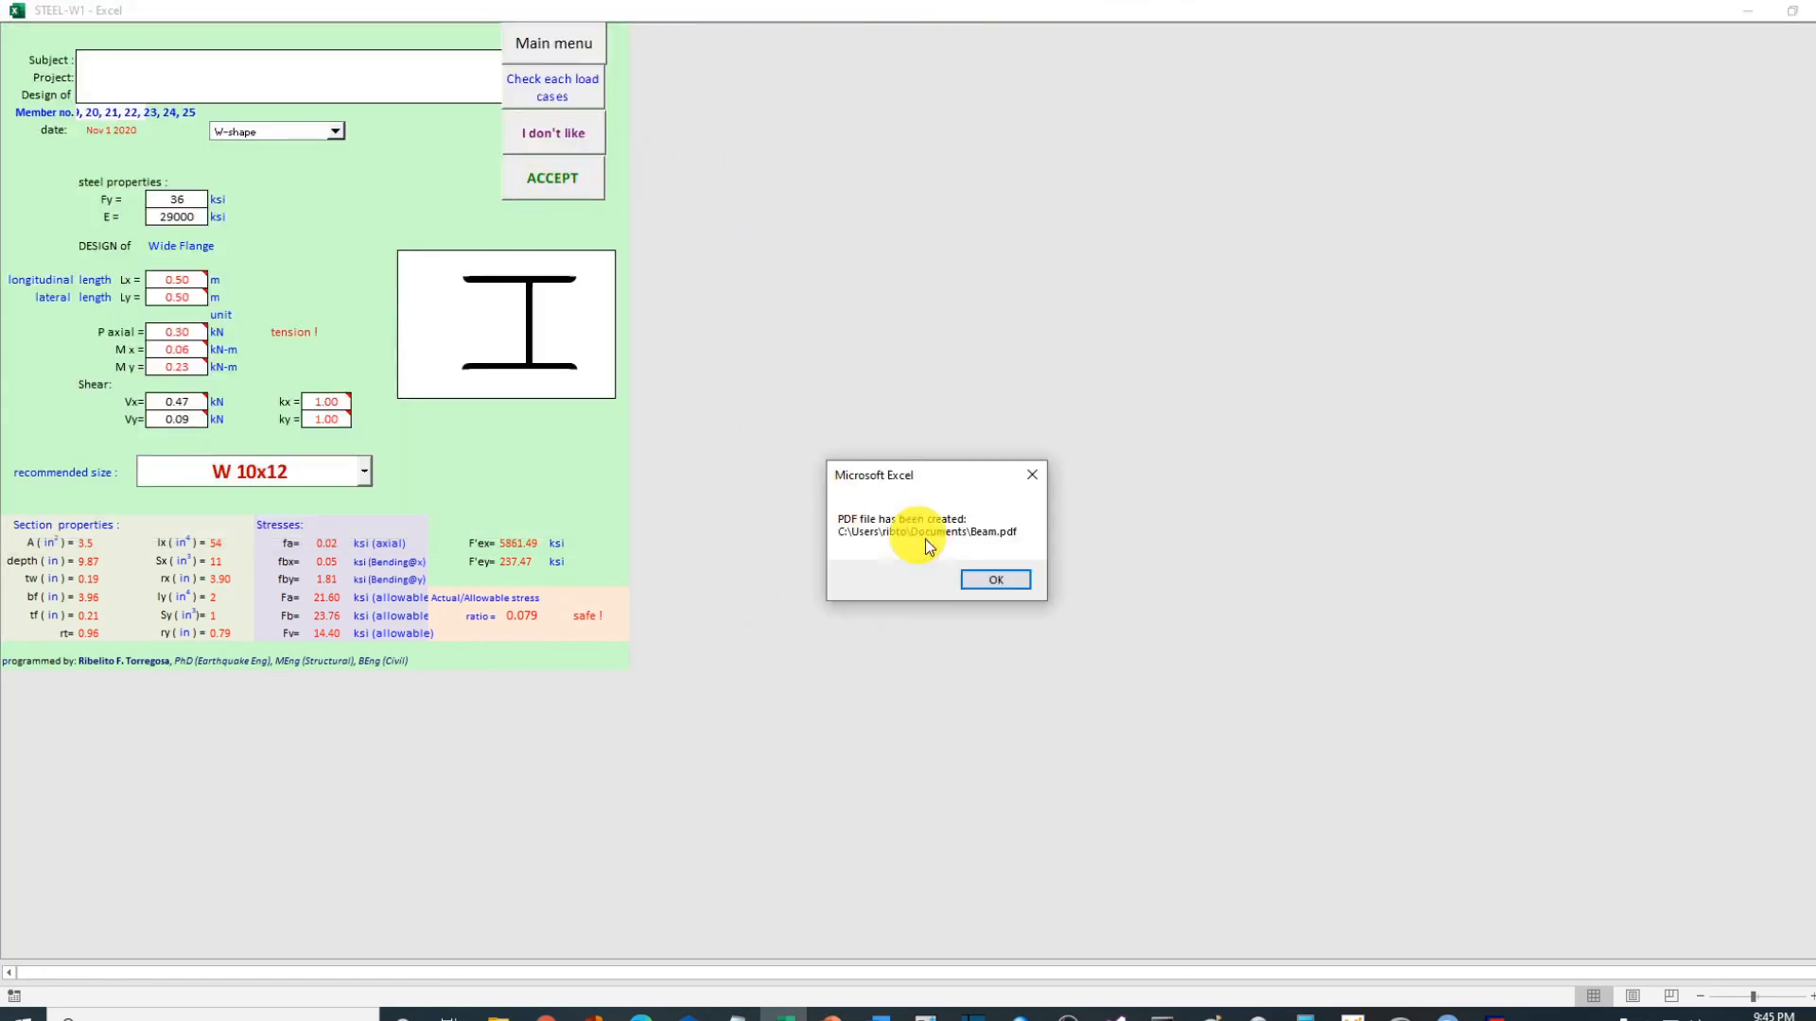
left_click(974, 588)
left_click(572, 180)
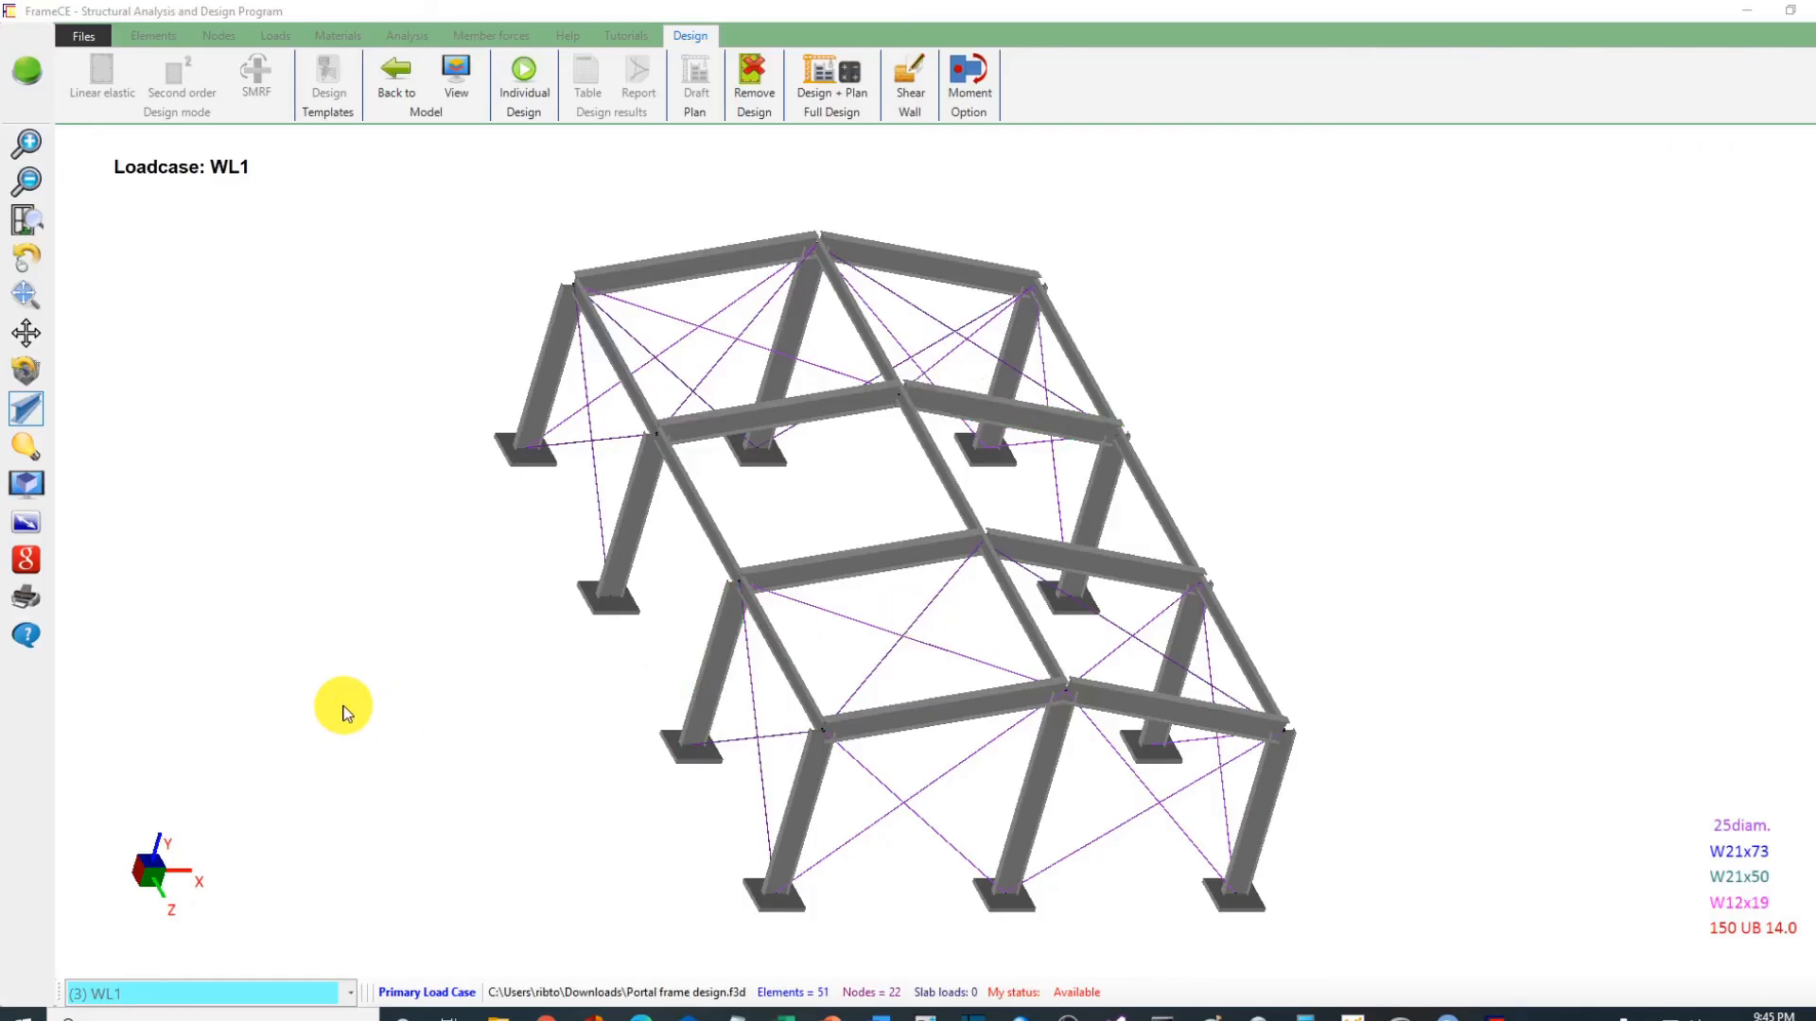
Step: Select the eight footings under the outer columns and run their individual design with a soil bearing capacity of 300 kPa
left_click(25, 256)
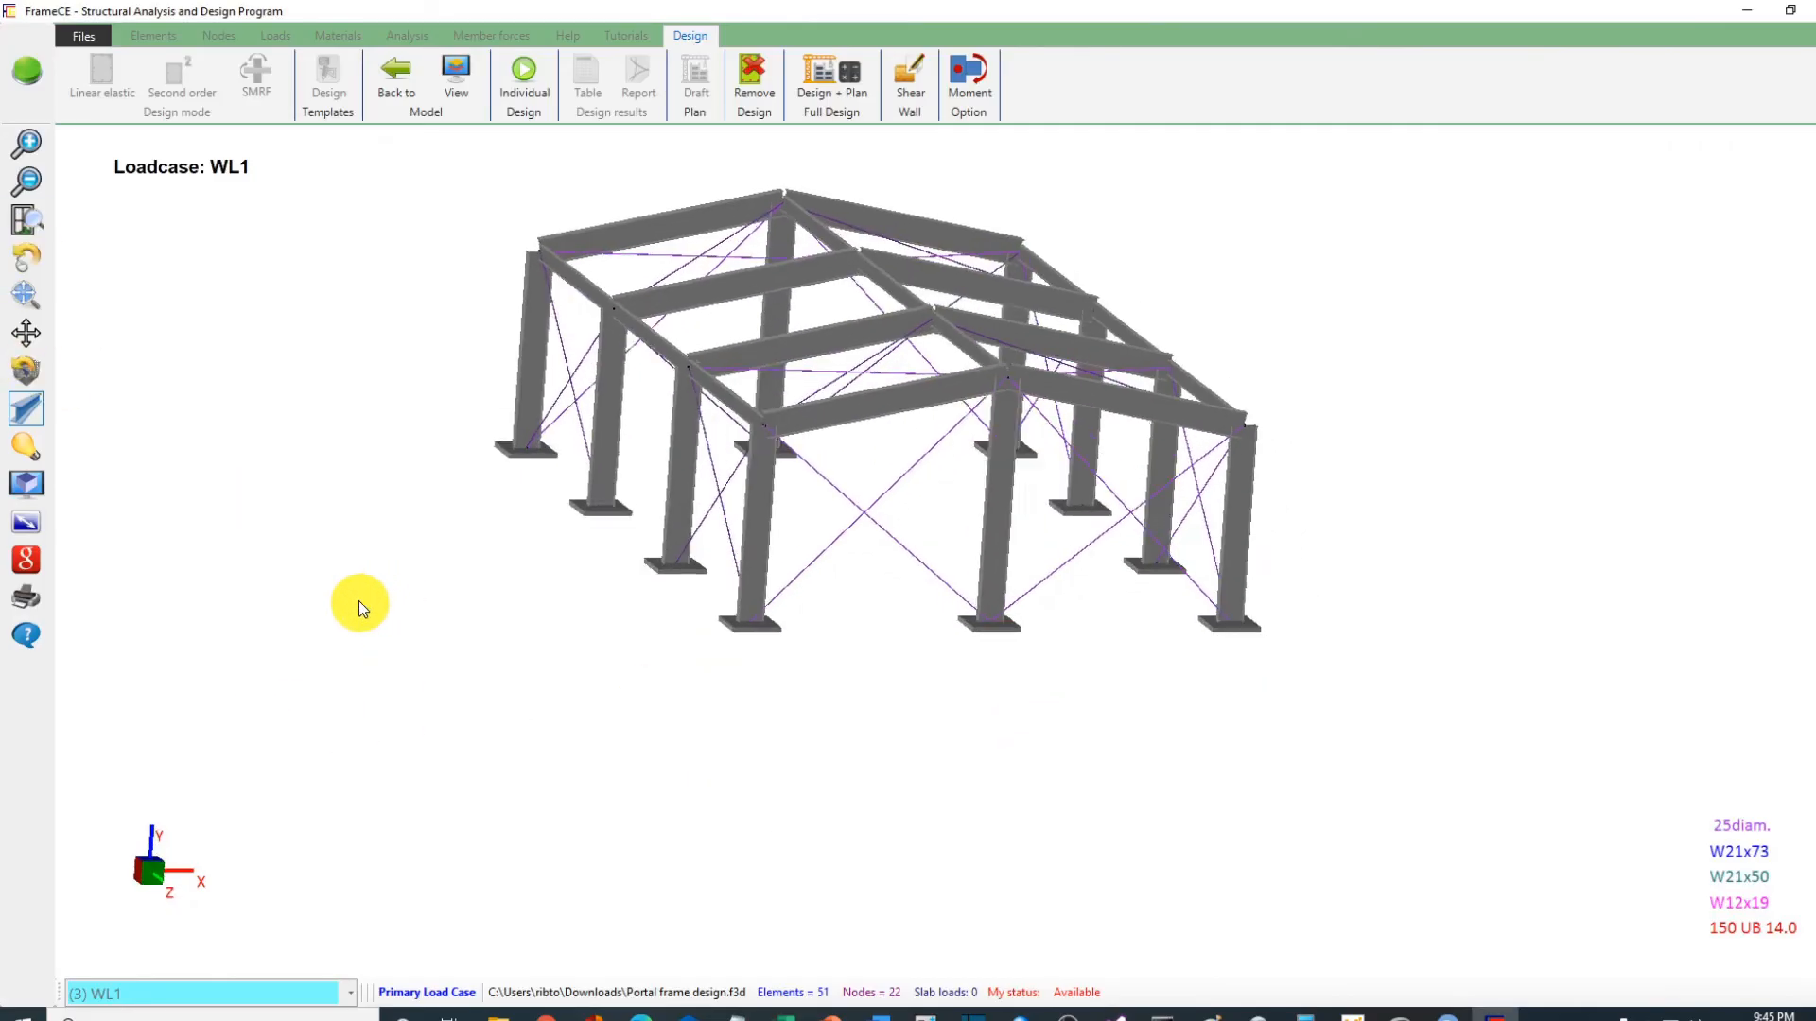
middle_click_drag(354, 593, 340, 593)
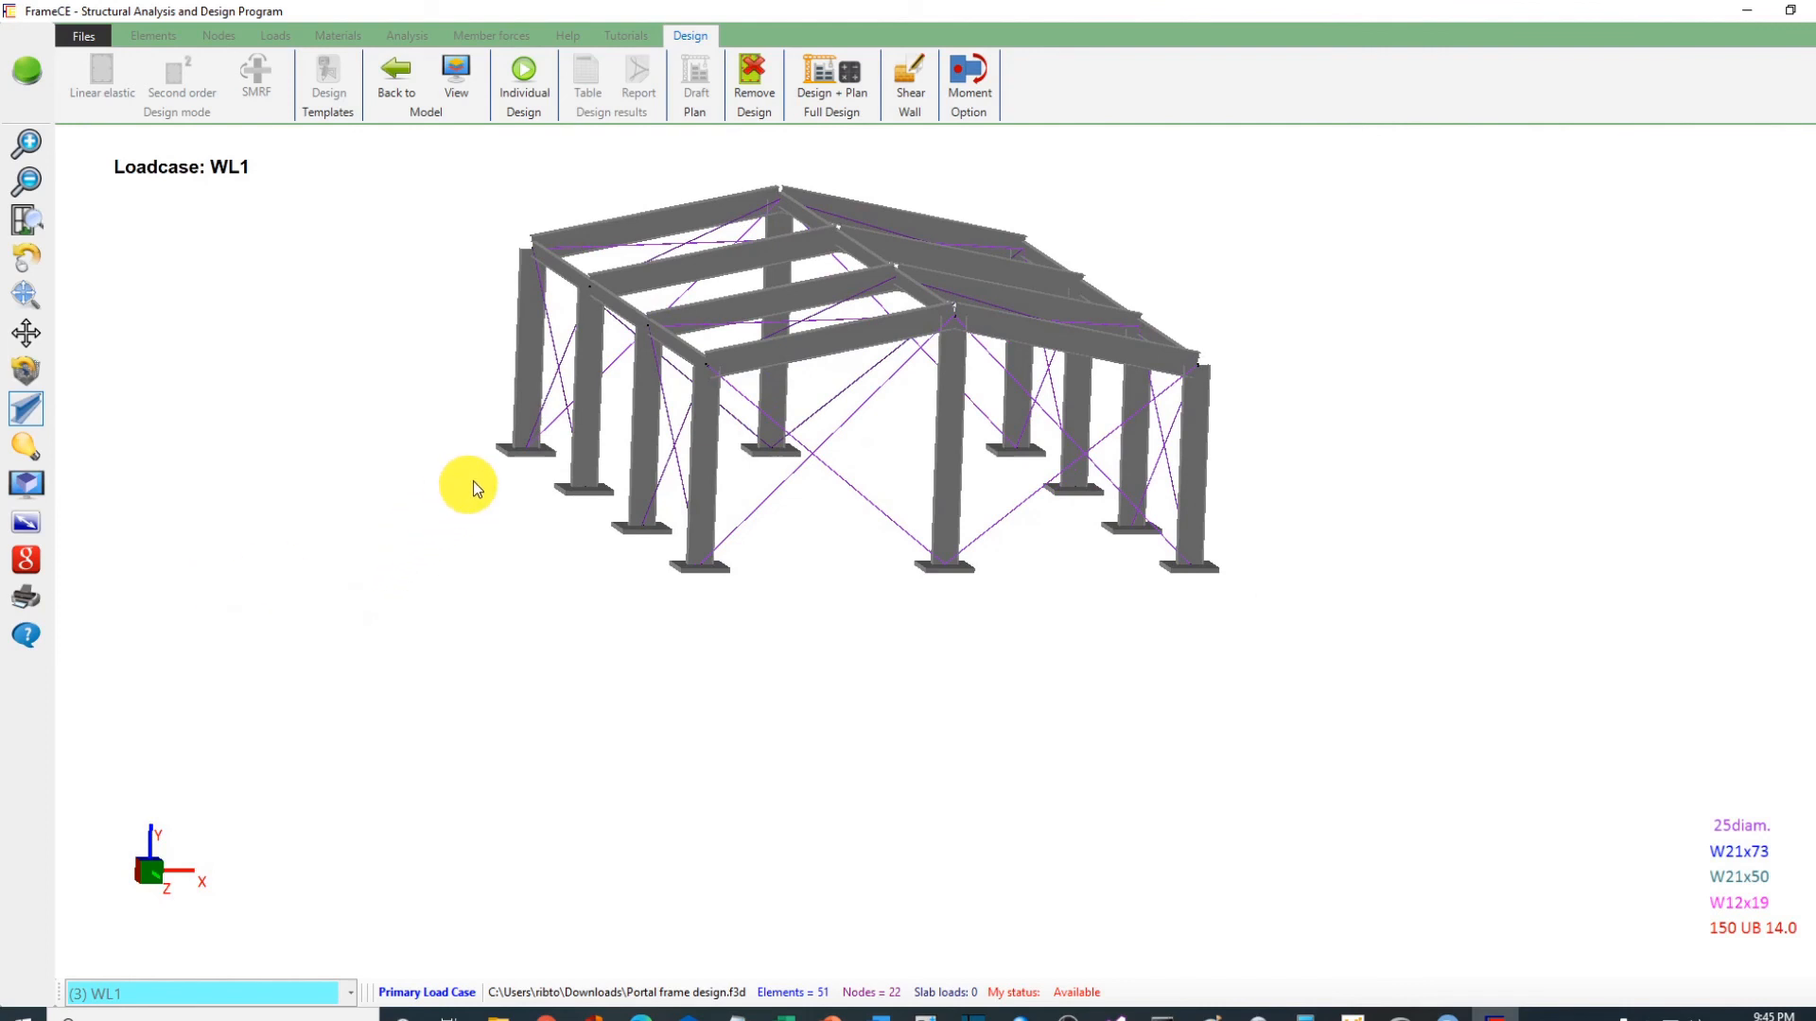
left_click_drag(538, 487, 785, 645)
left_click_drag(987, 432, 1278, 691)
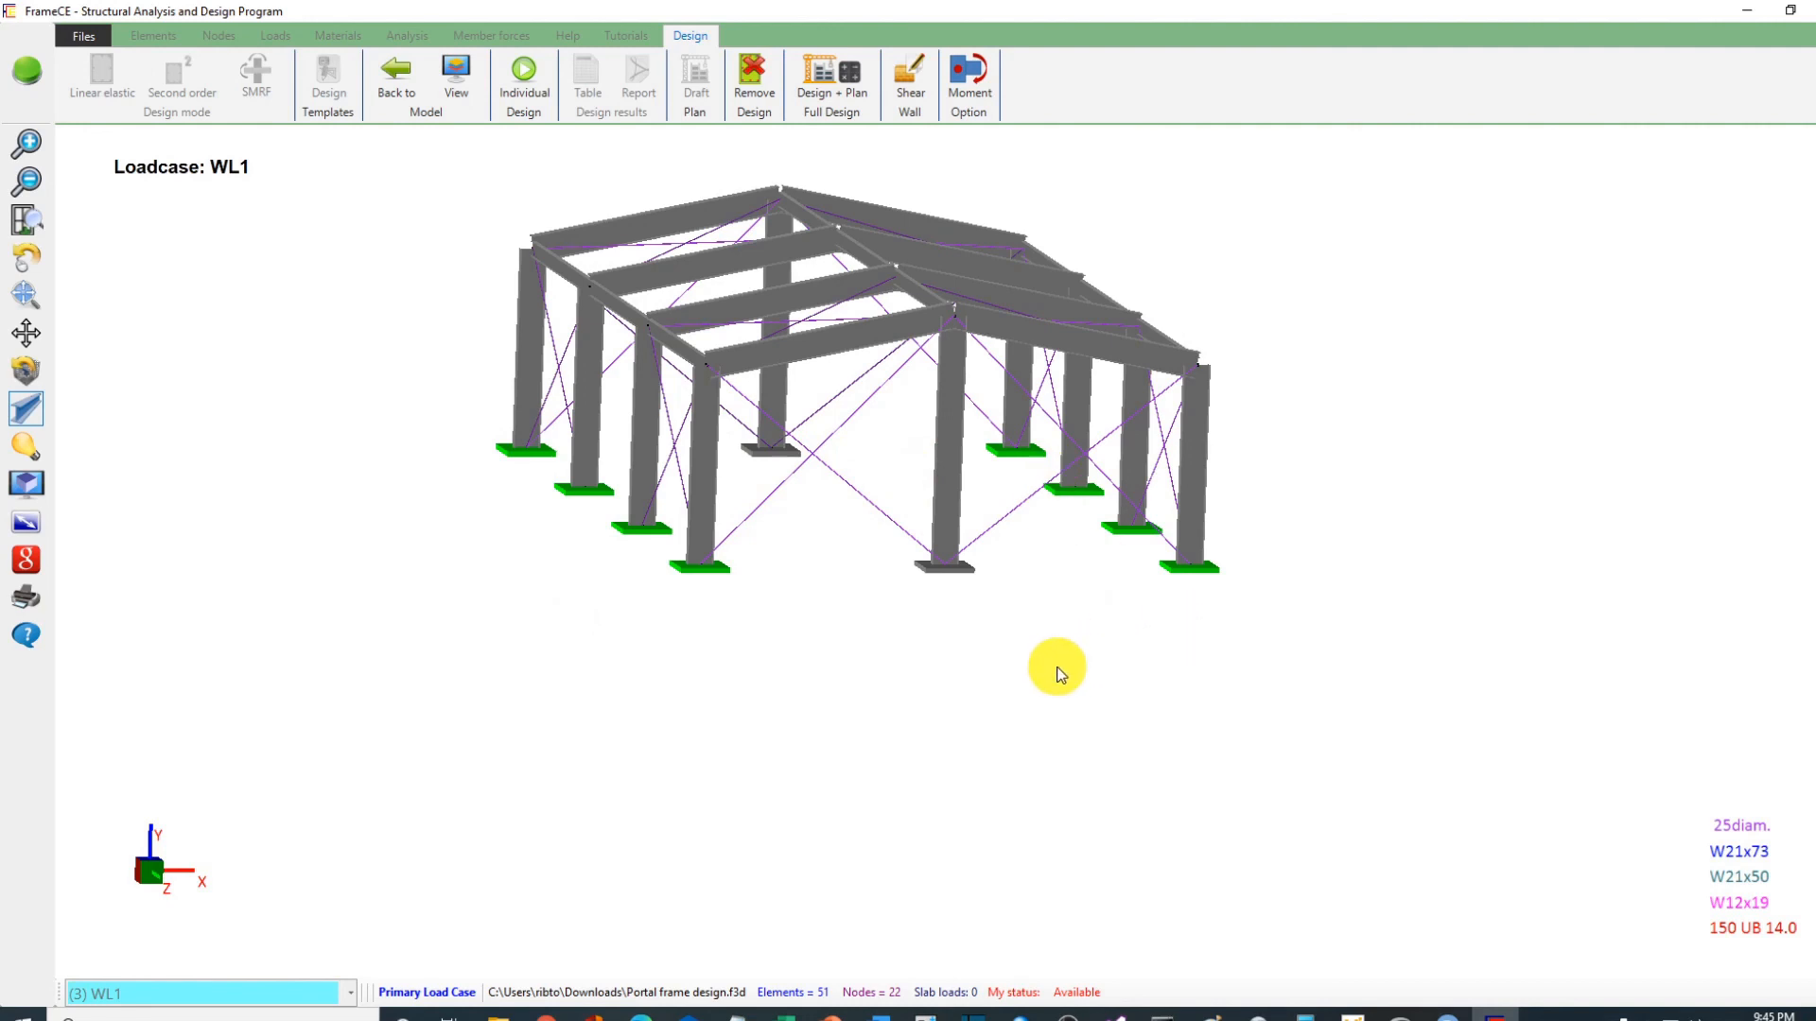
left_click(521, 95)
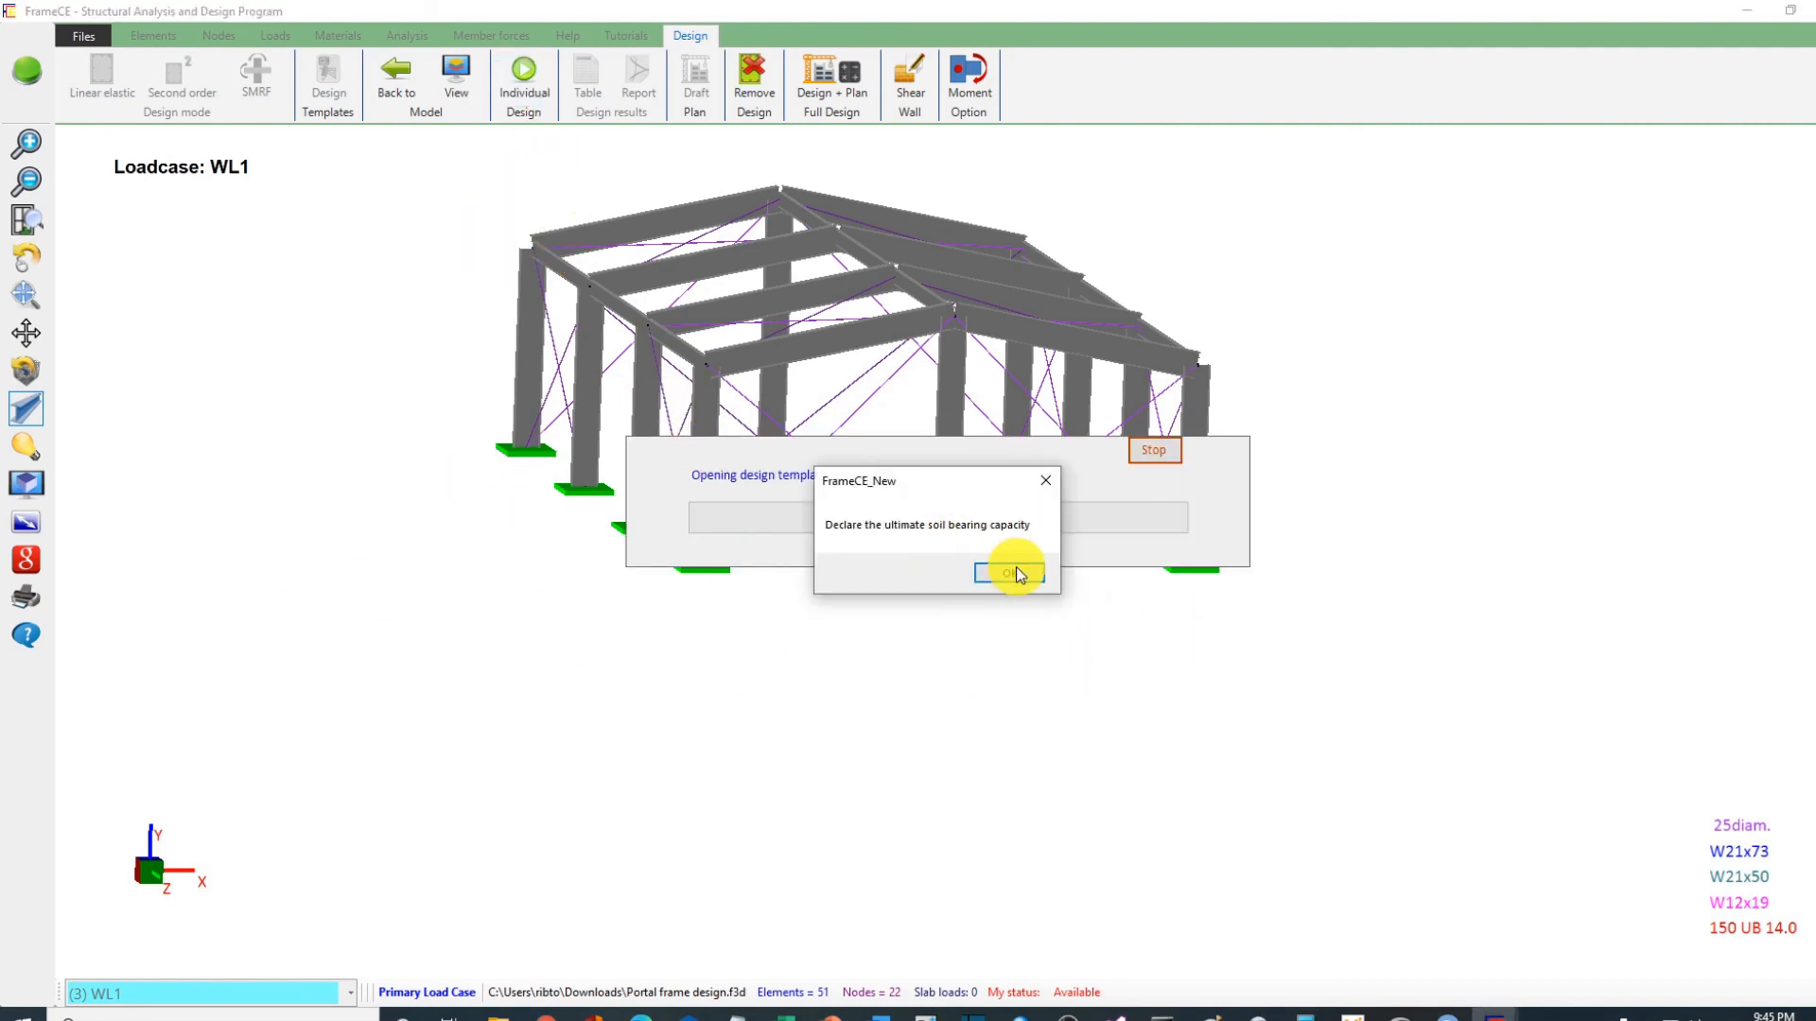
left_click(1017, 572)
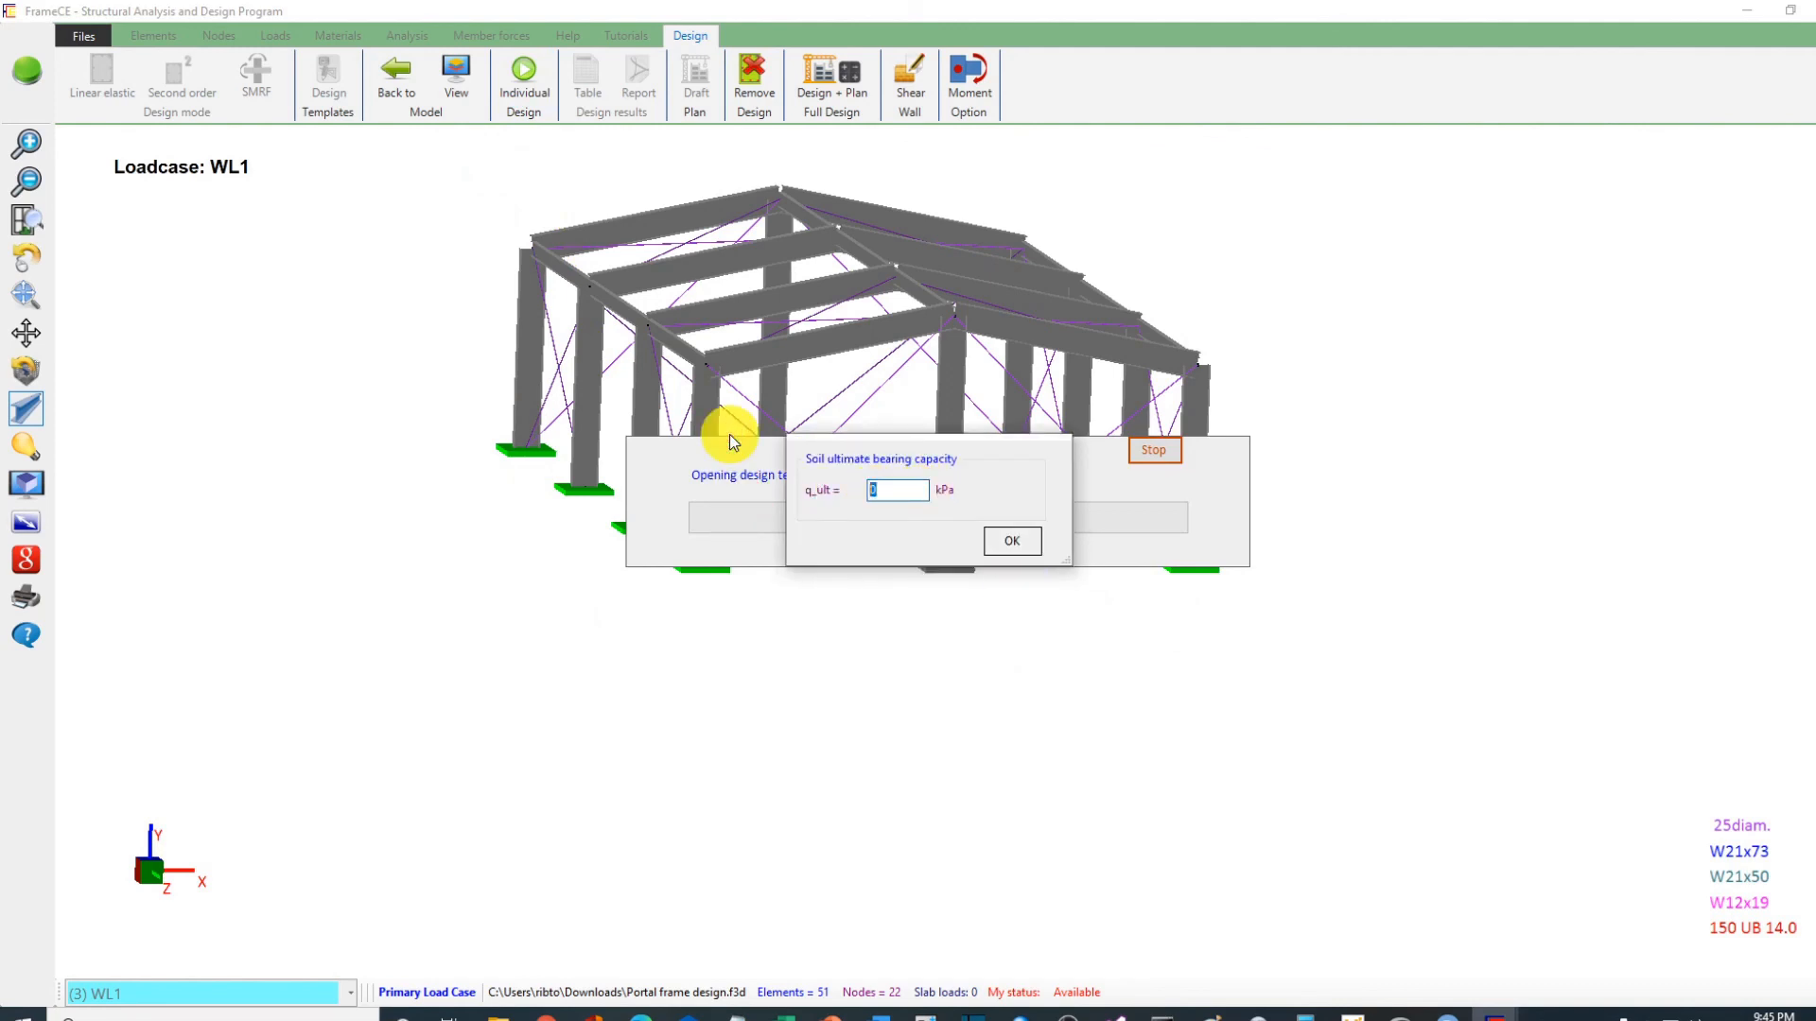
left_click(1012, 542)
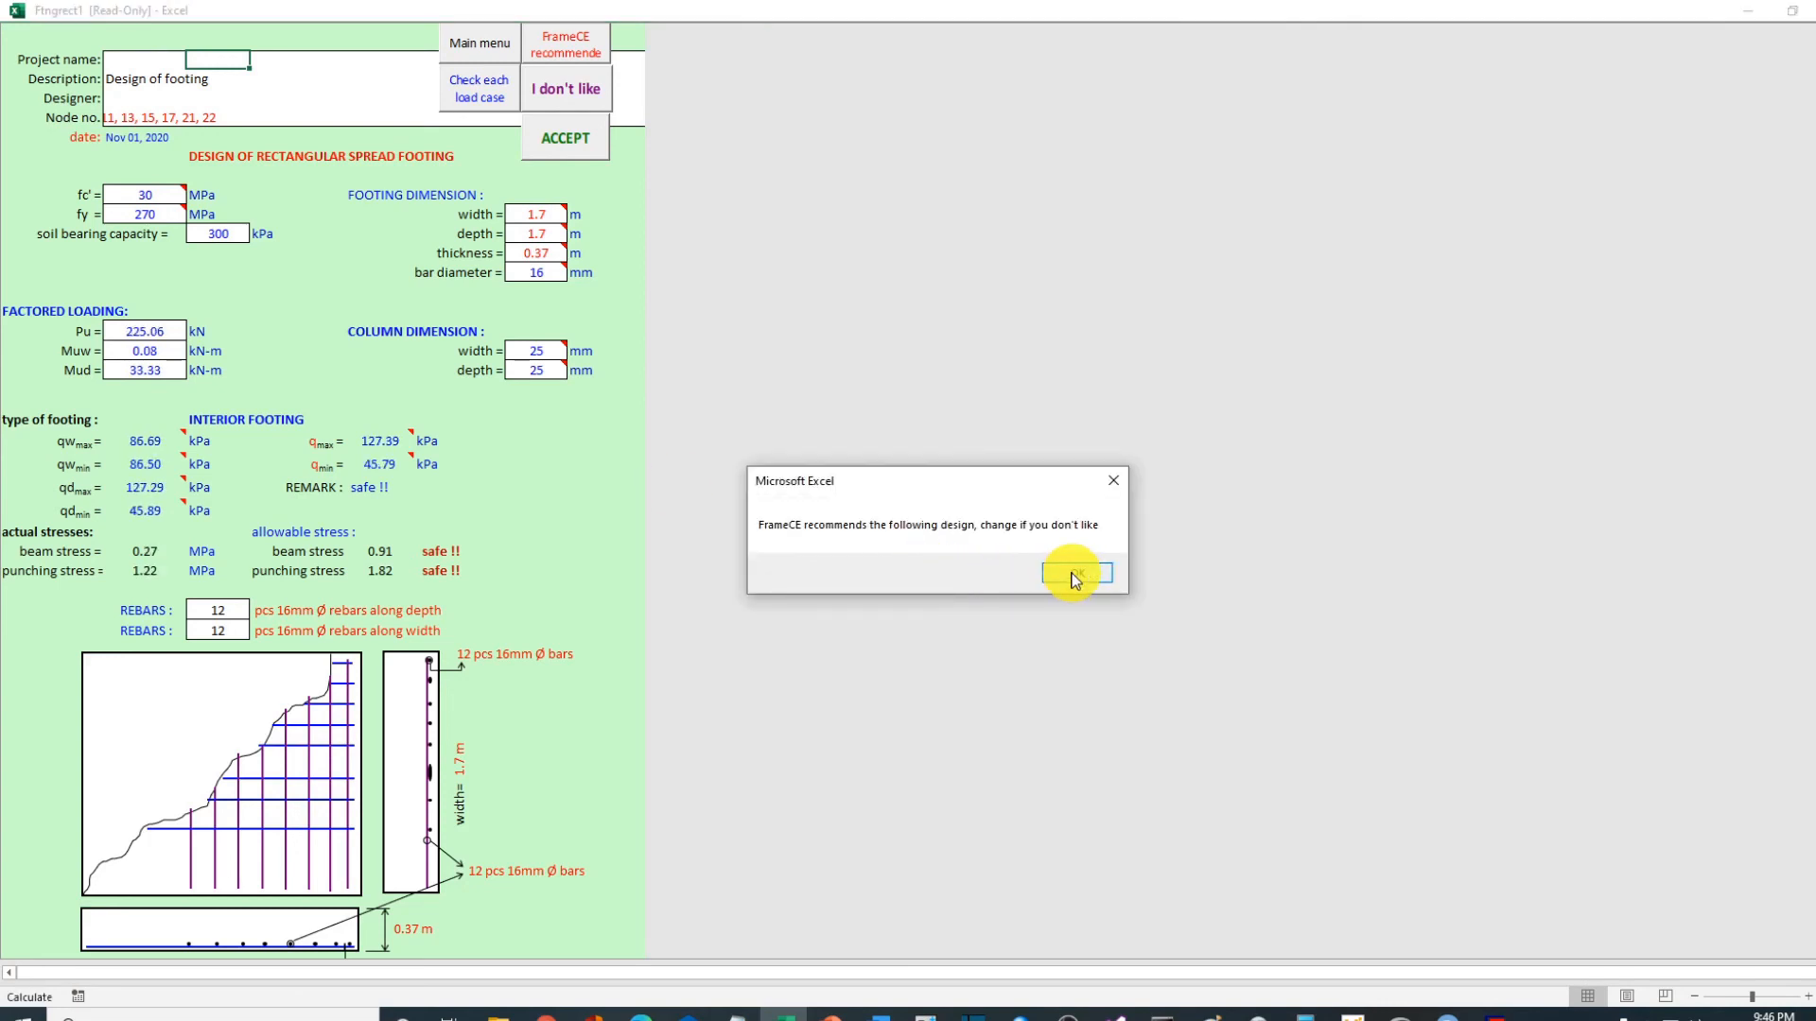
Step: Save the recommended footing design as a PDF named Footing in Documents and accept the design
left_click(1075, 577)
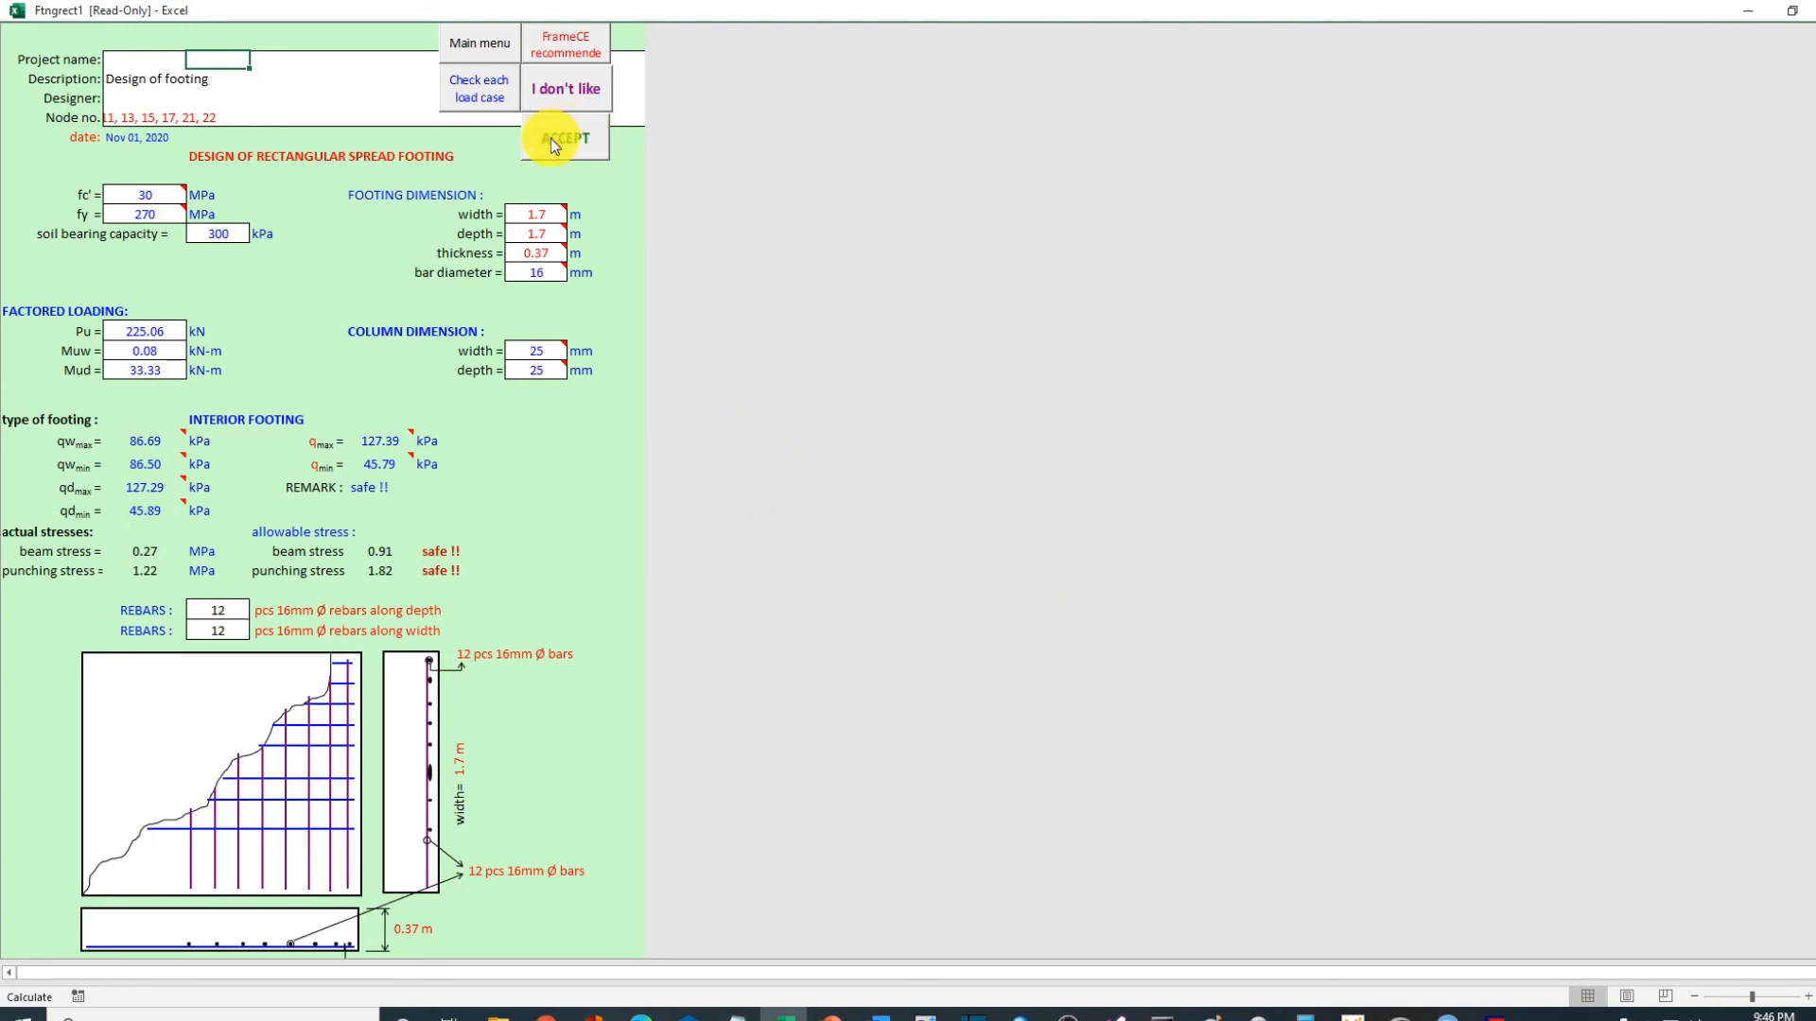
left_click(474, 40)
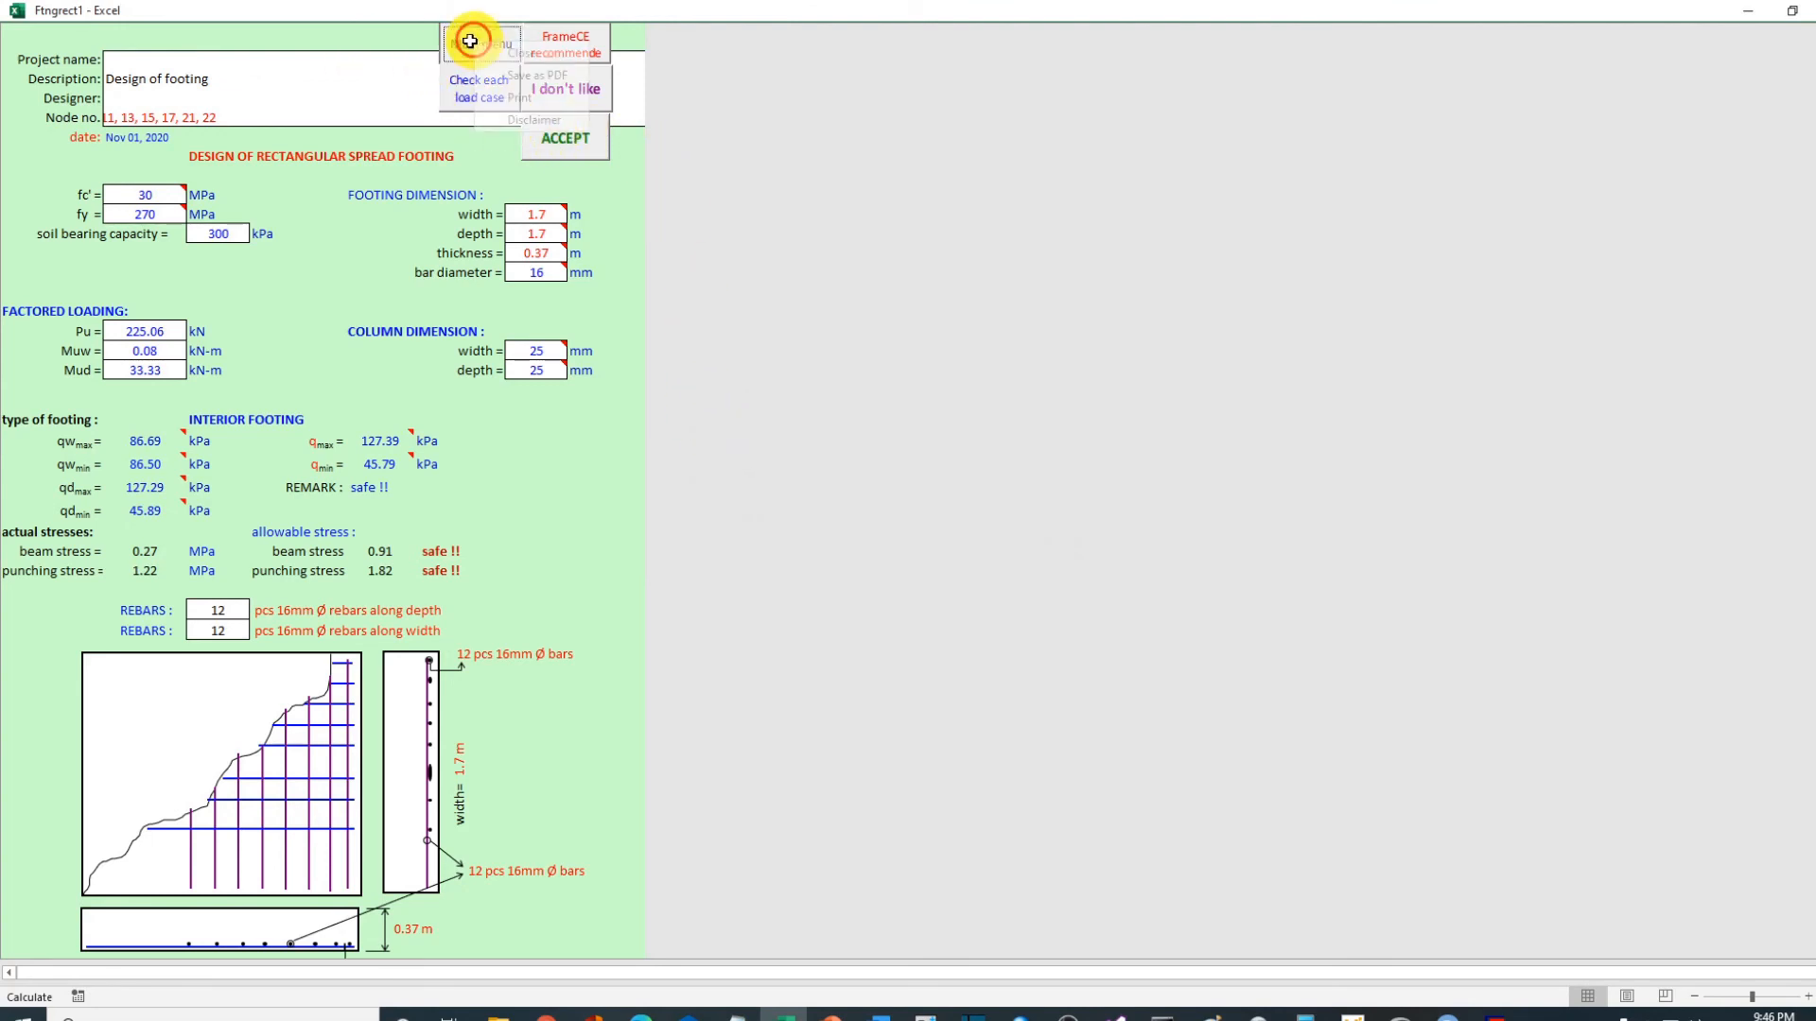
left_click(540, 78)
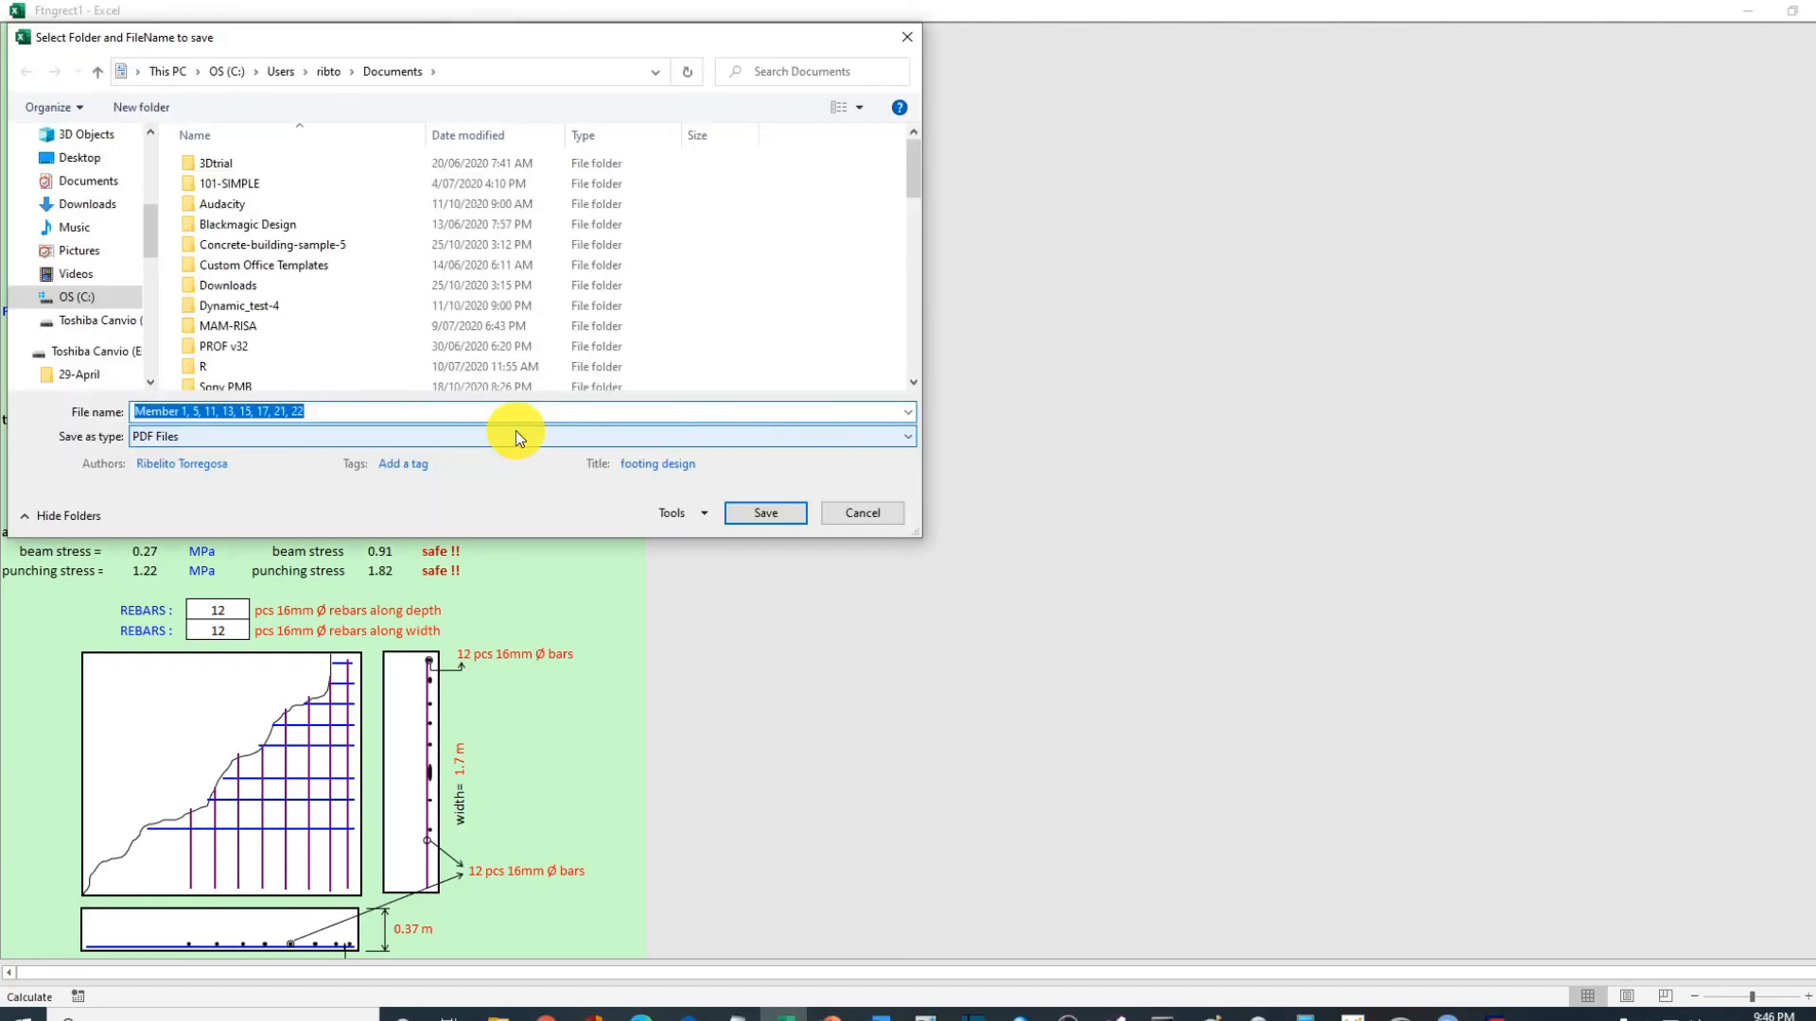
type("Footing")
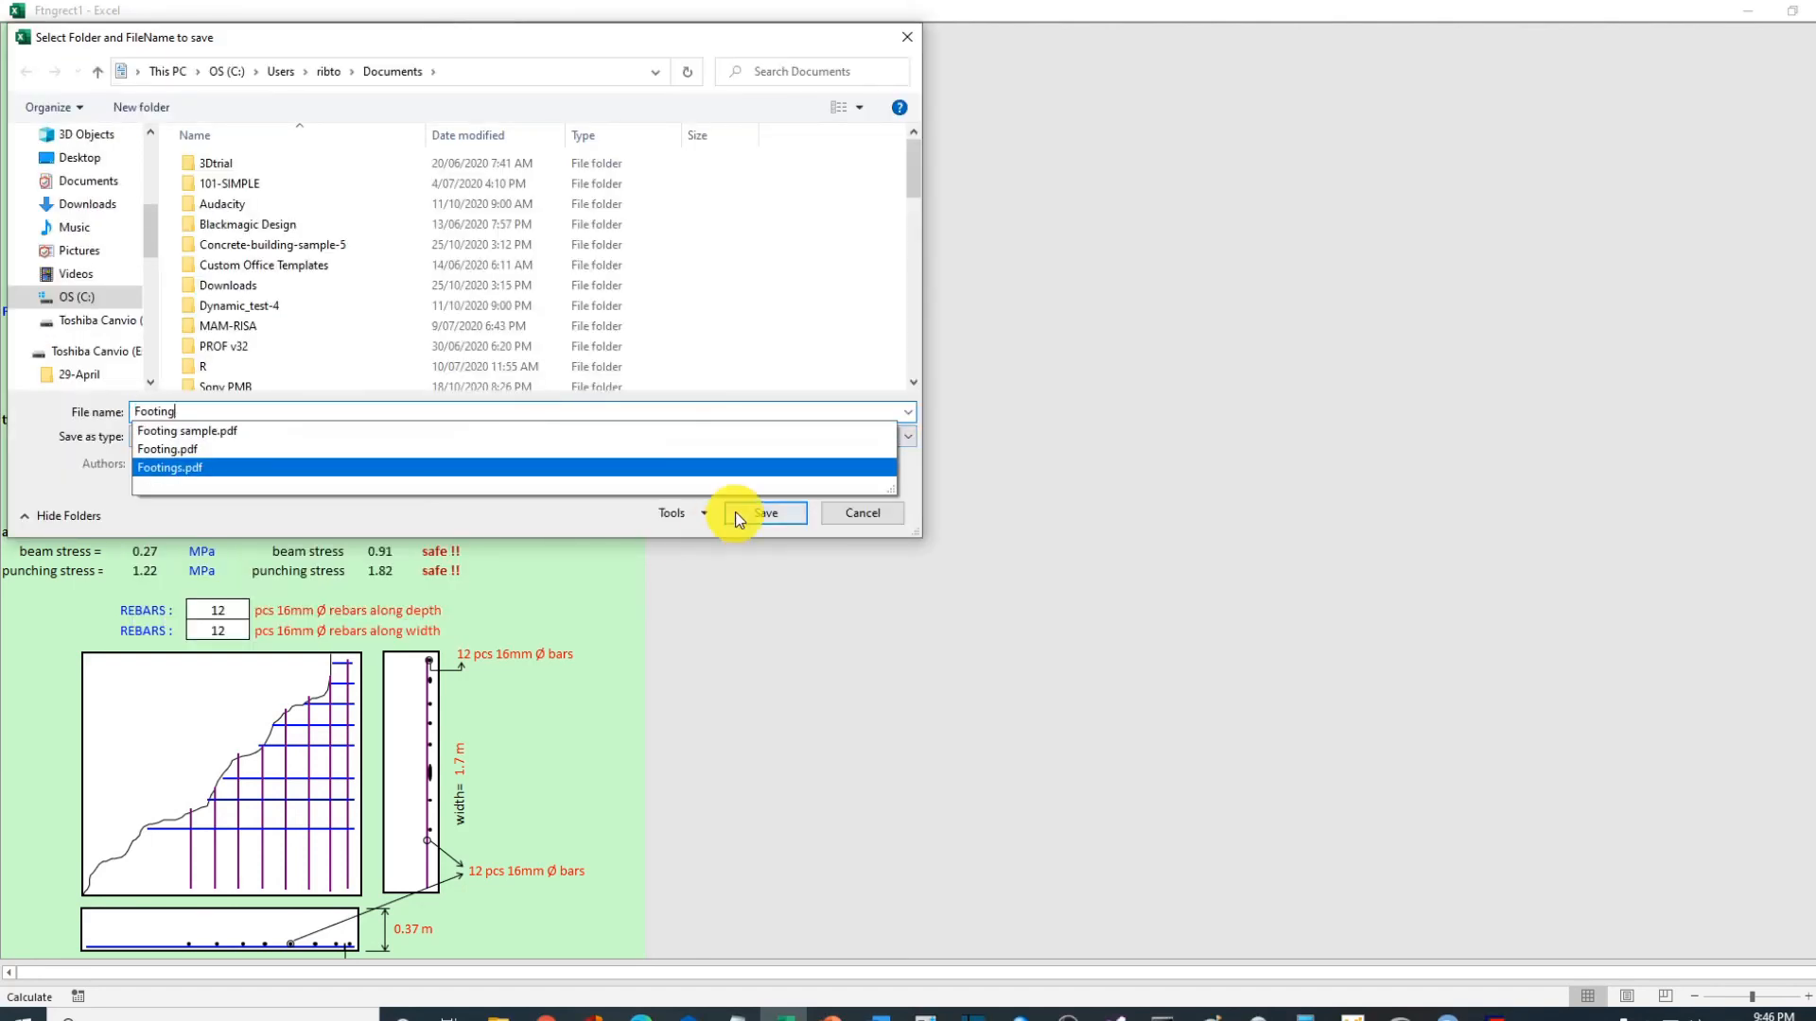
left_click(762, 512)
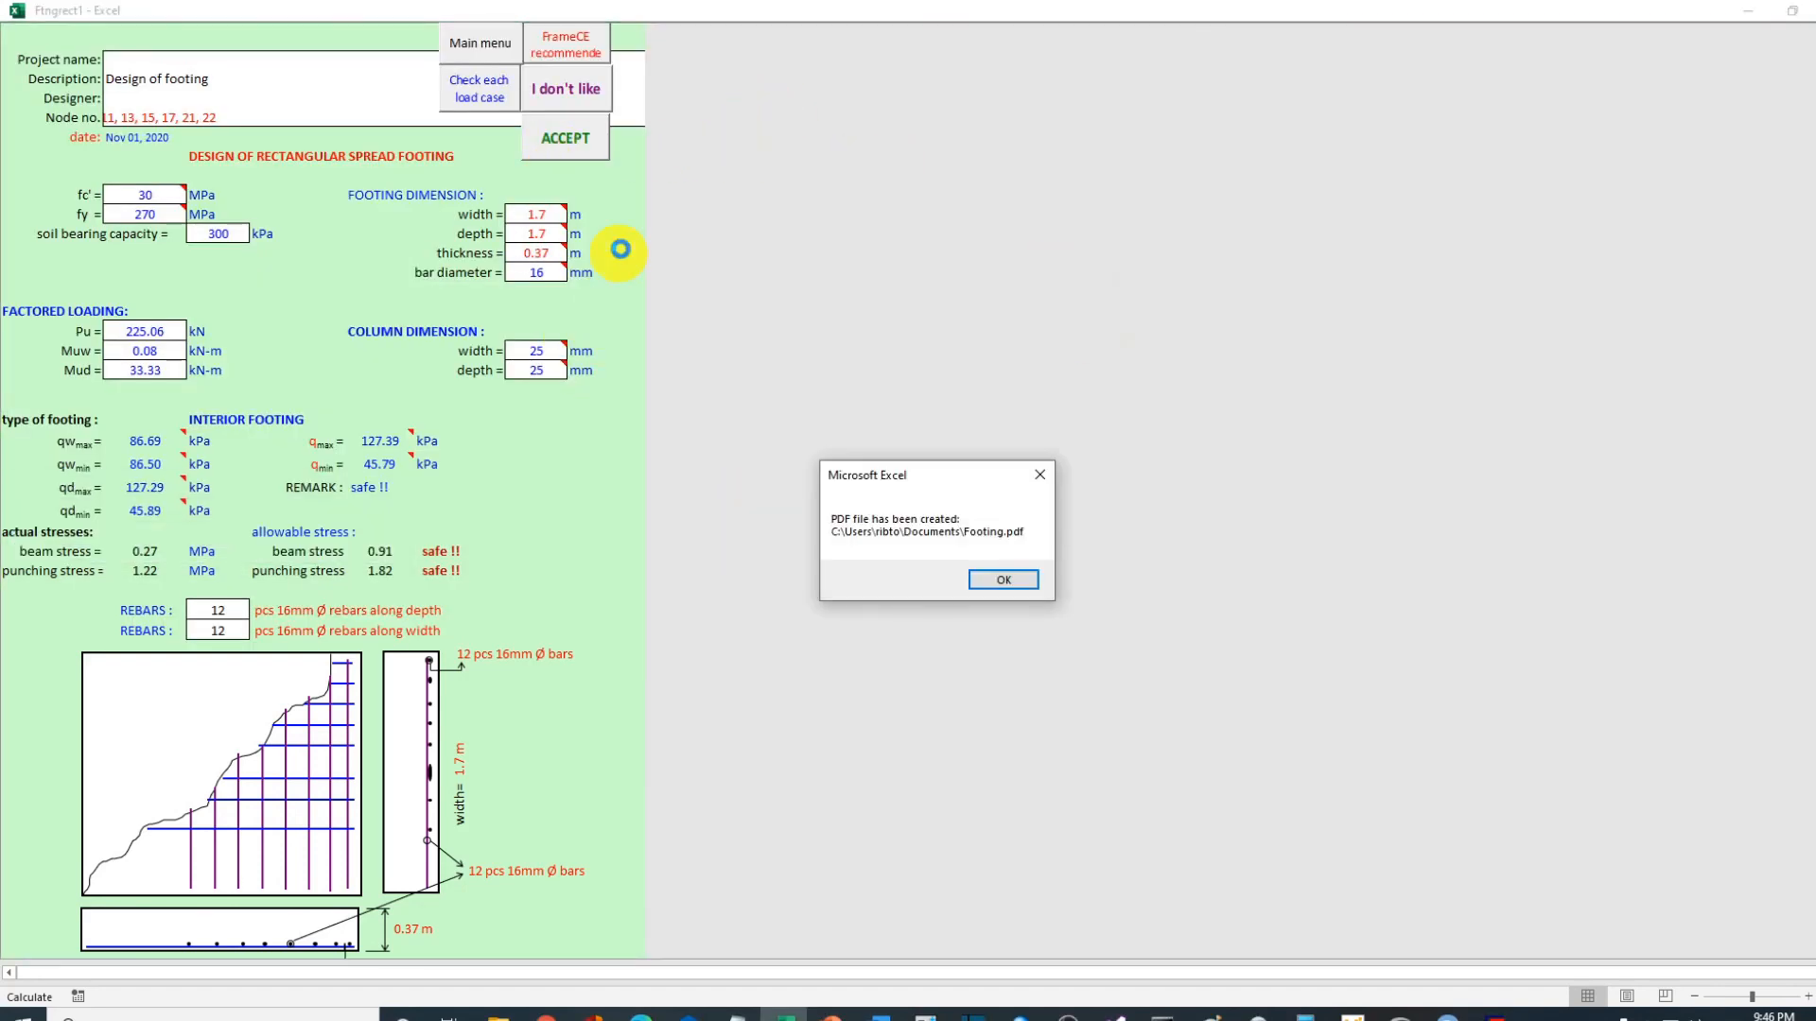
left_click(1040, 585)
left_click(589, 140)
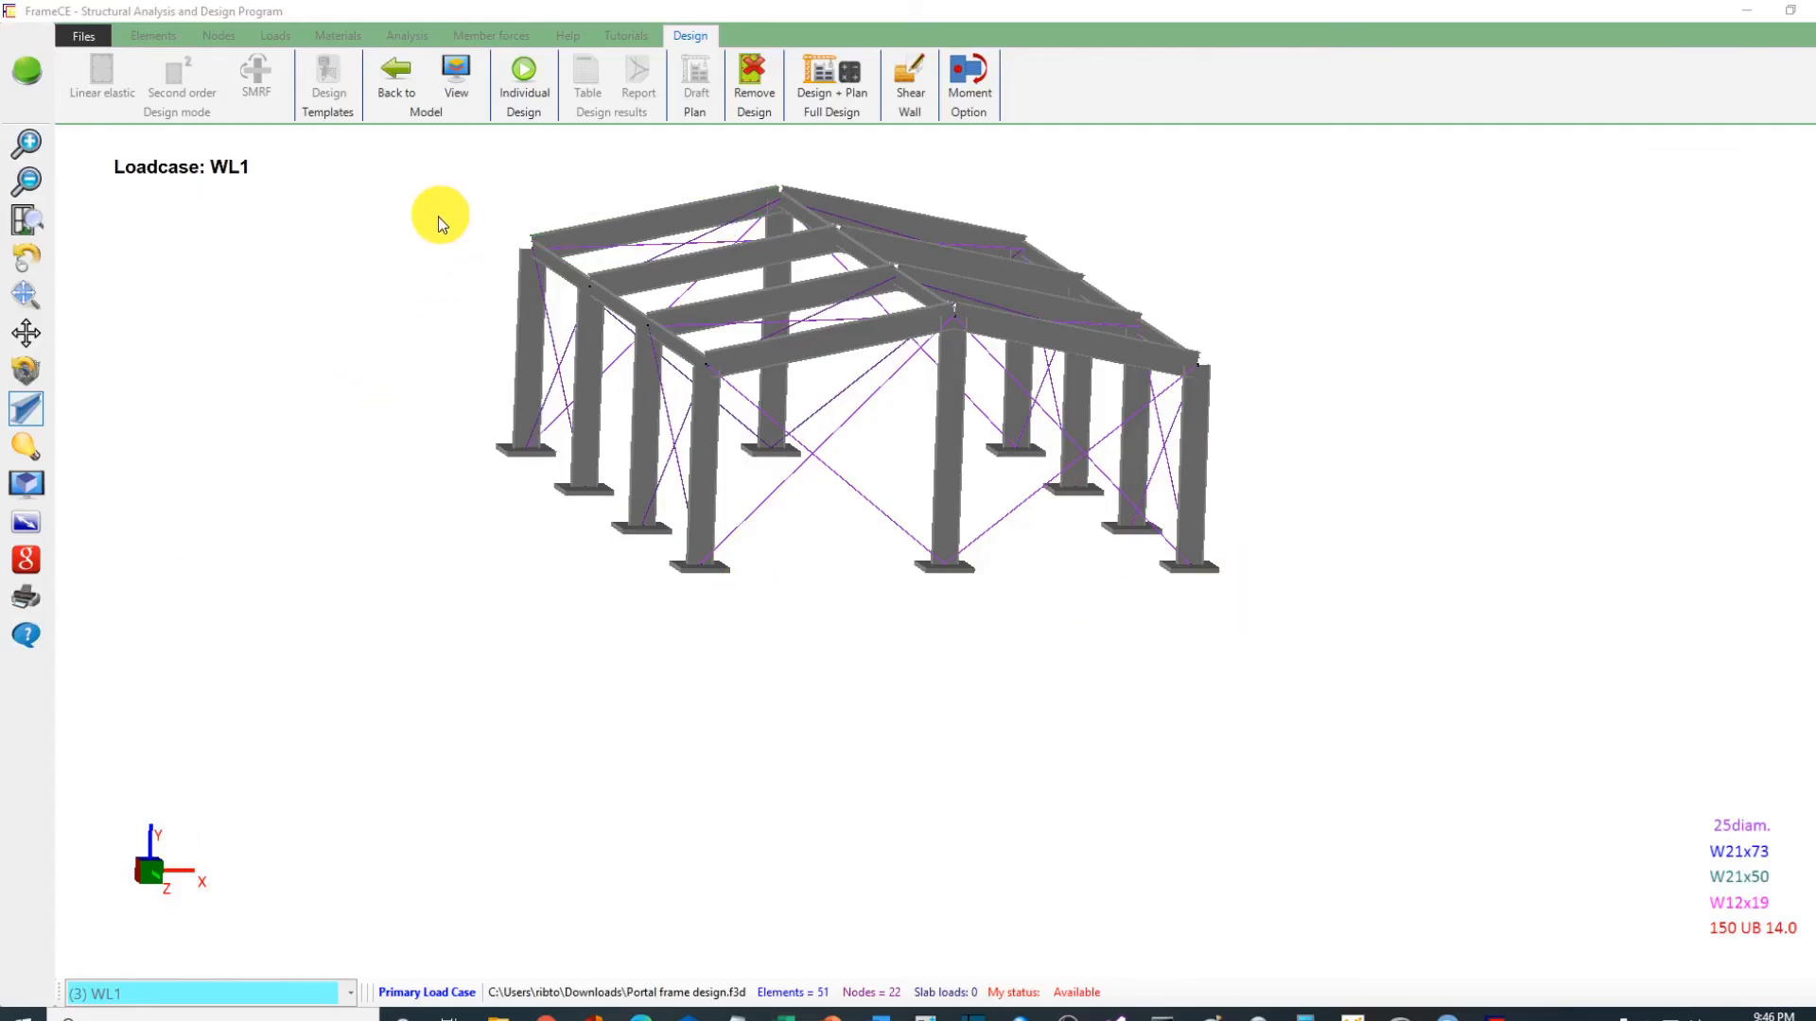
Step: Return to the model, then generate and review the design summary report for all elements
left_click(397, 83)
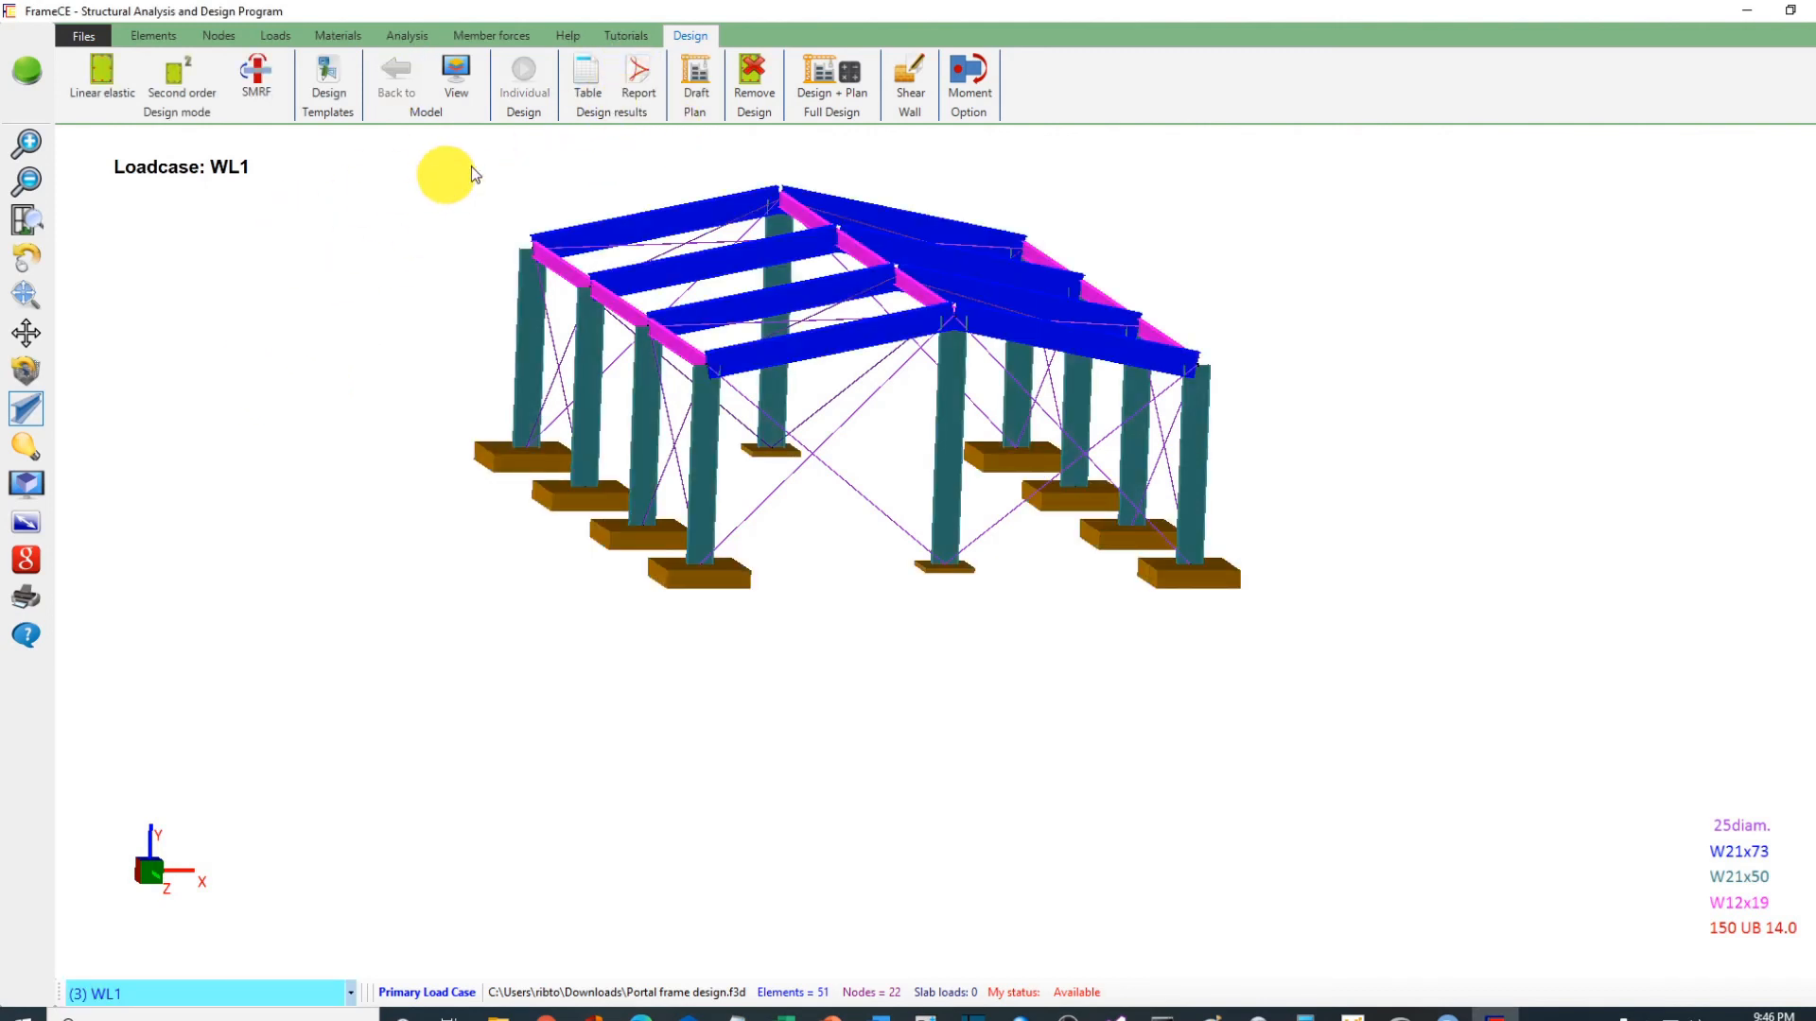
left_click(640, 82)
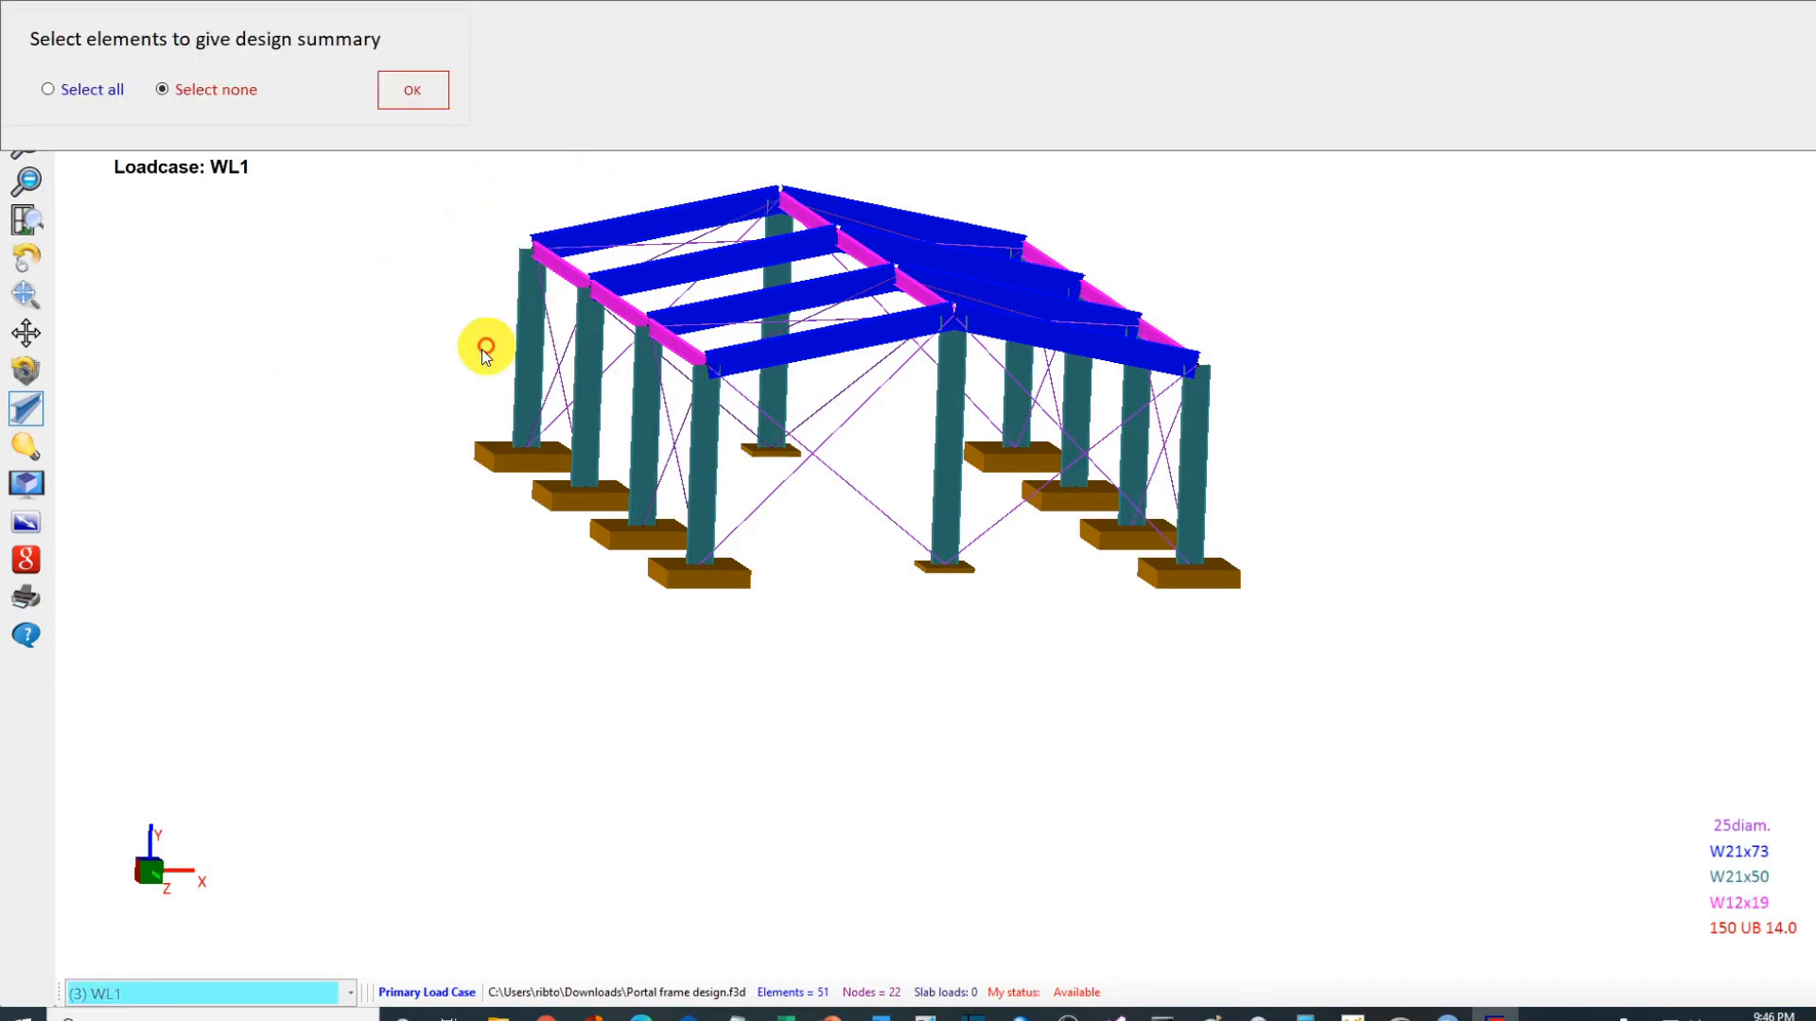
left_click(97, 95)
left_click(414, 91)
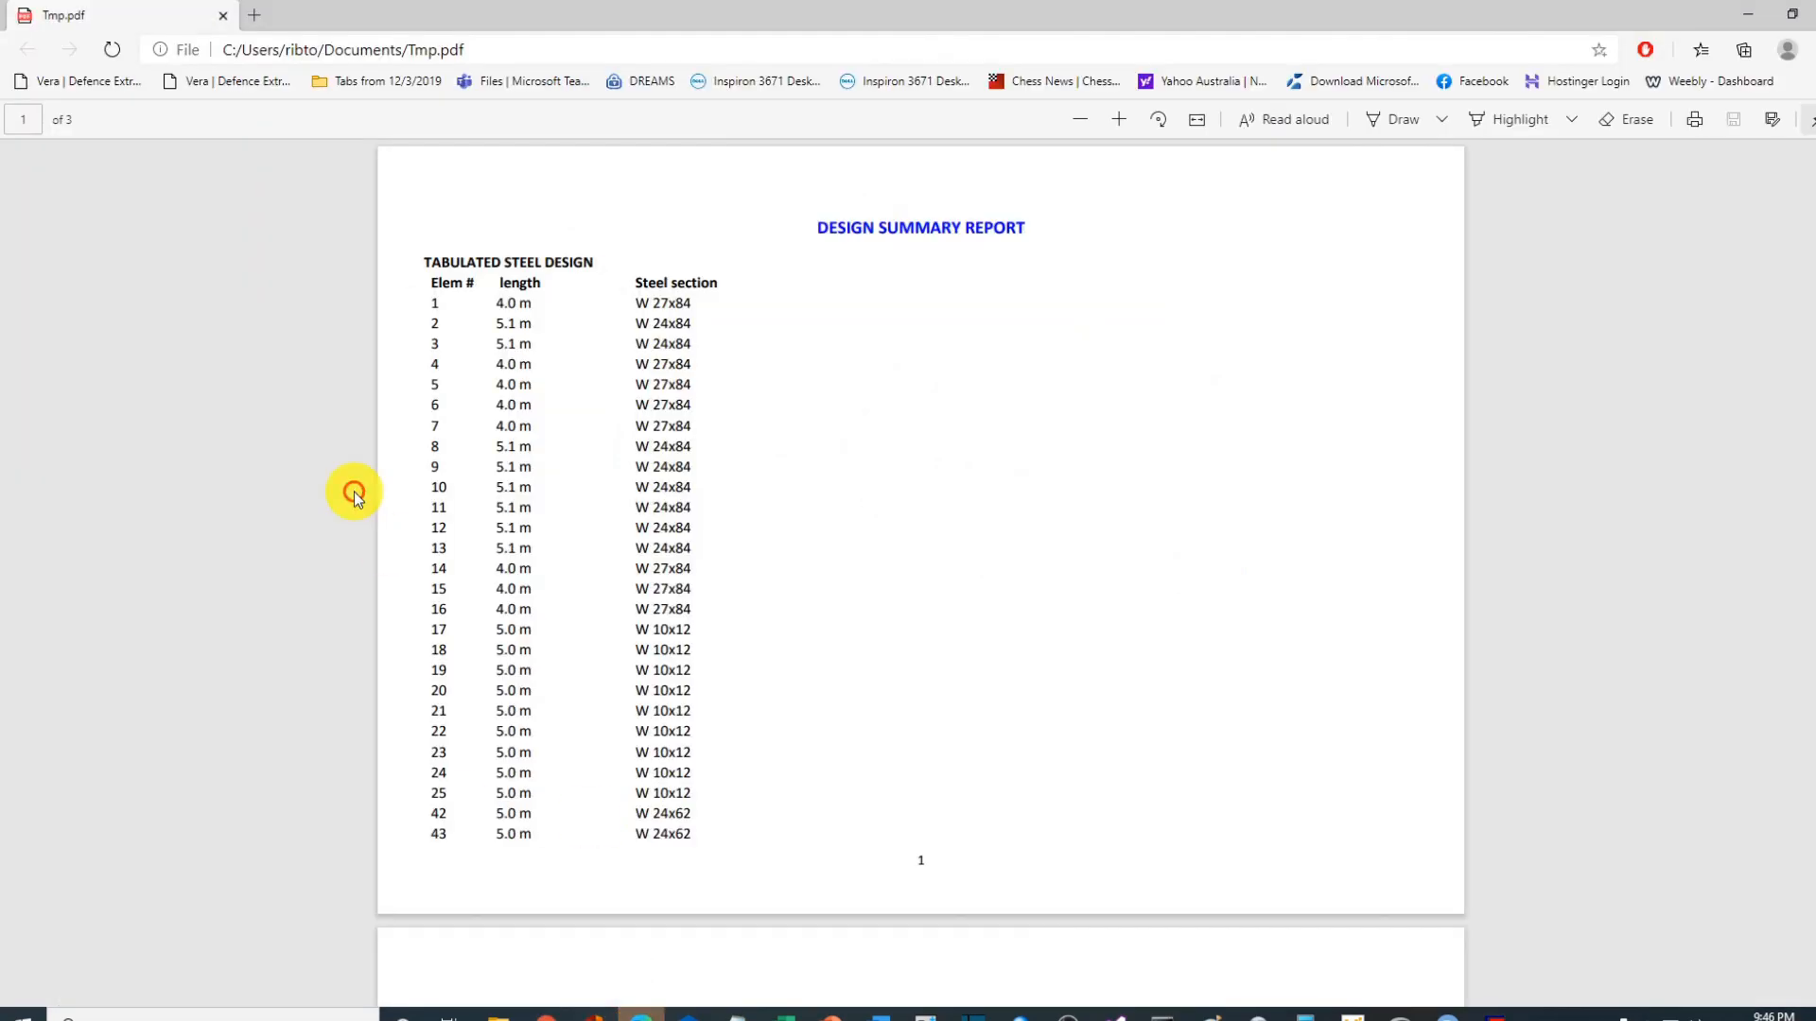
scroll(1808, 457, "down", 7)
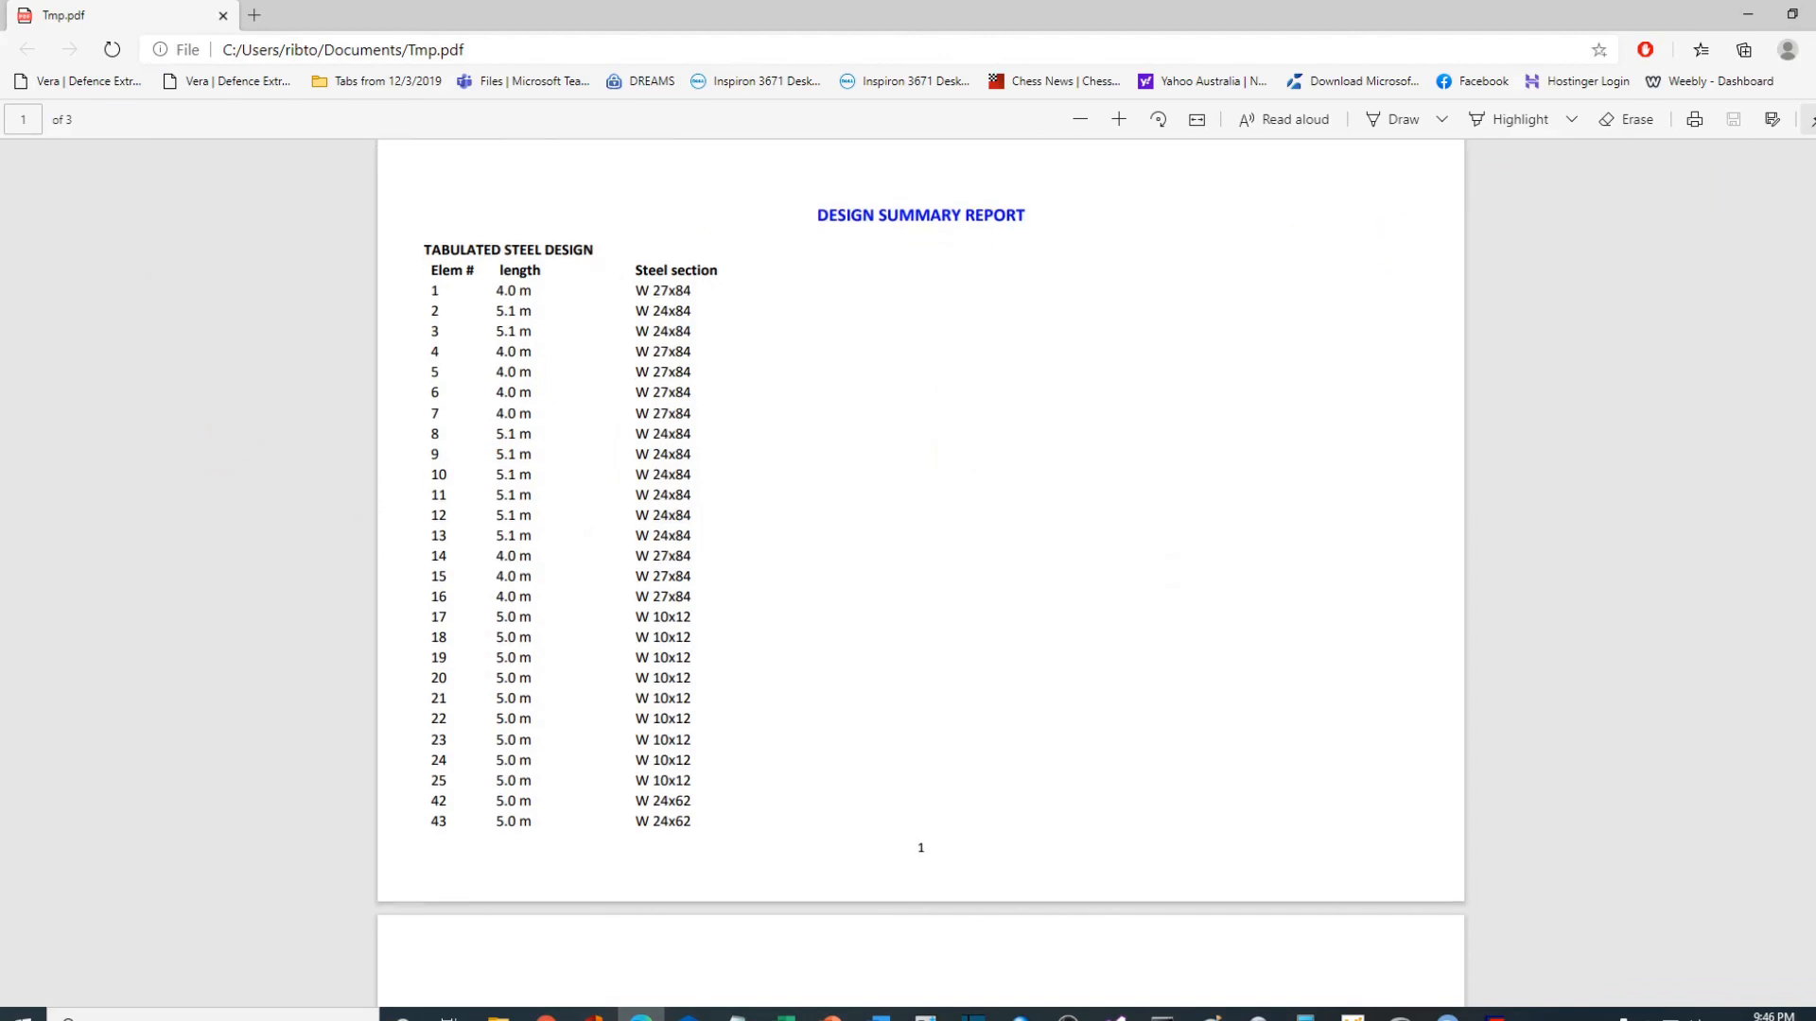
left_click_drag(1808, 457, 1727, 222)
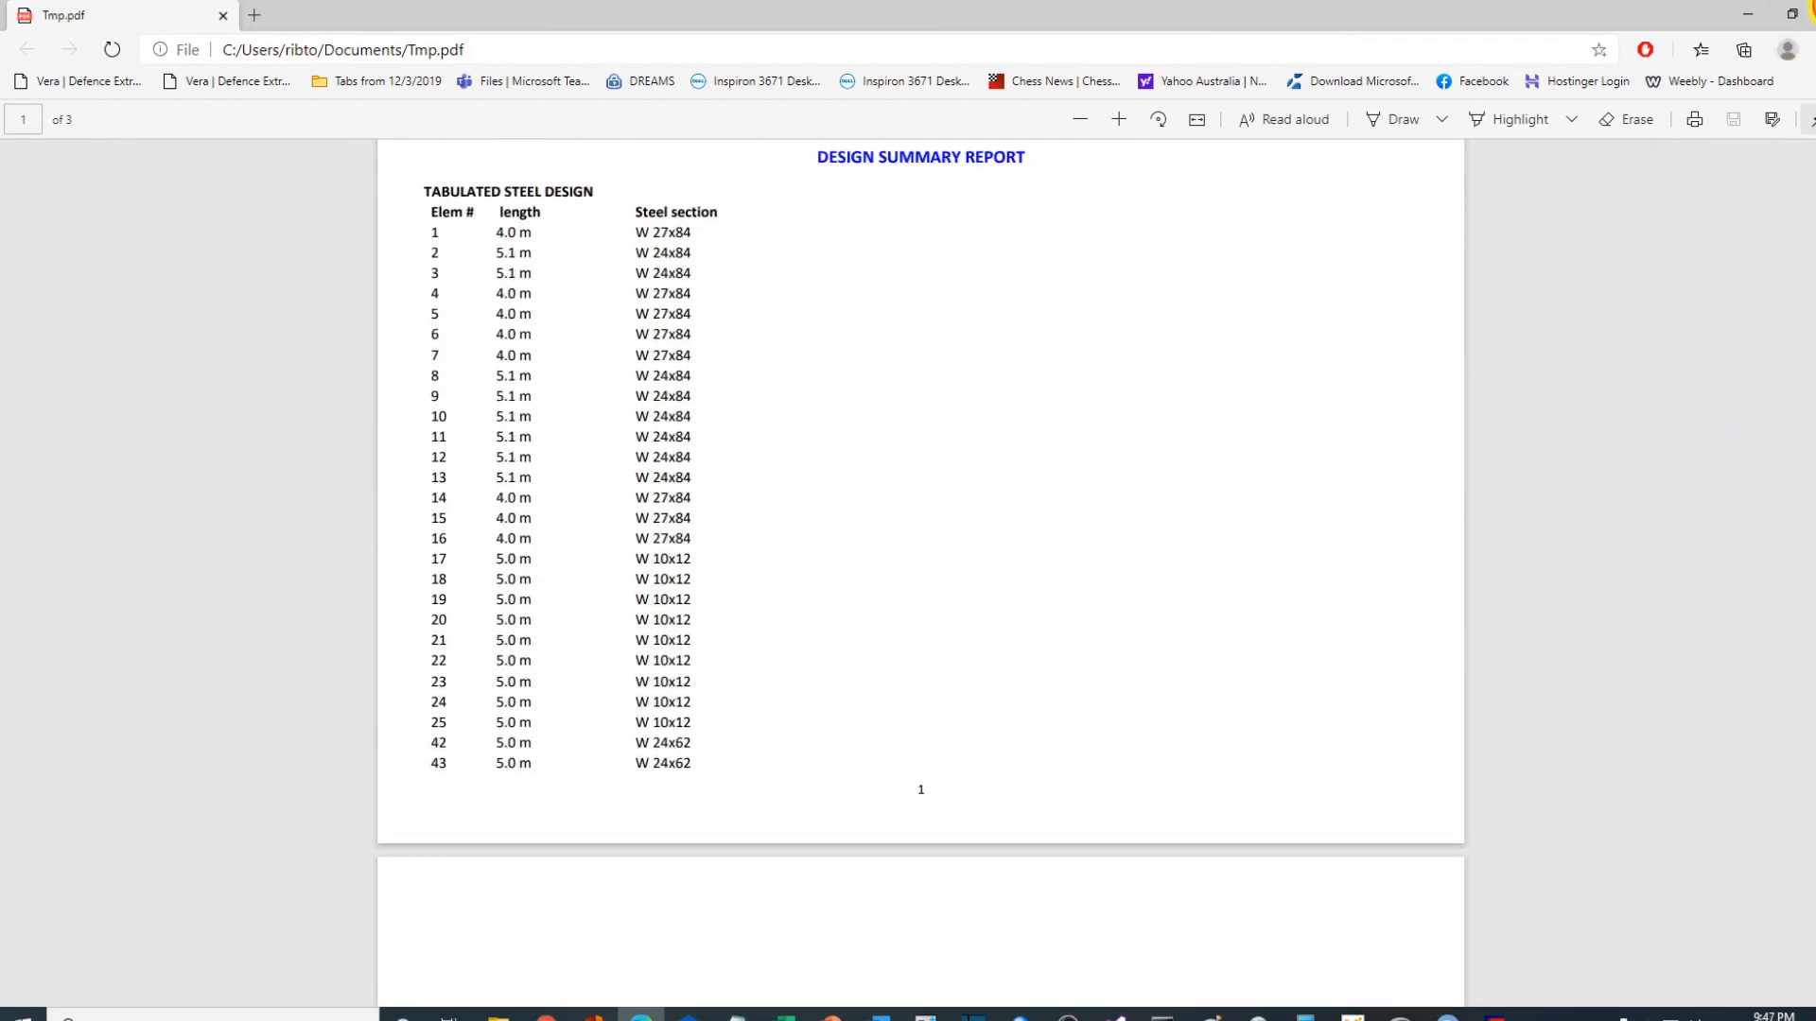
Step: Close the design summary report, and open the C or Z purlin design template to review its inputs before closing it
left_click(1809, 11)
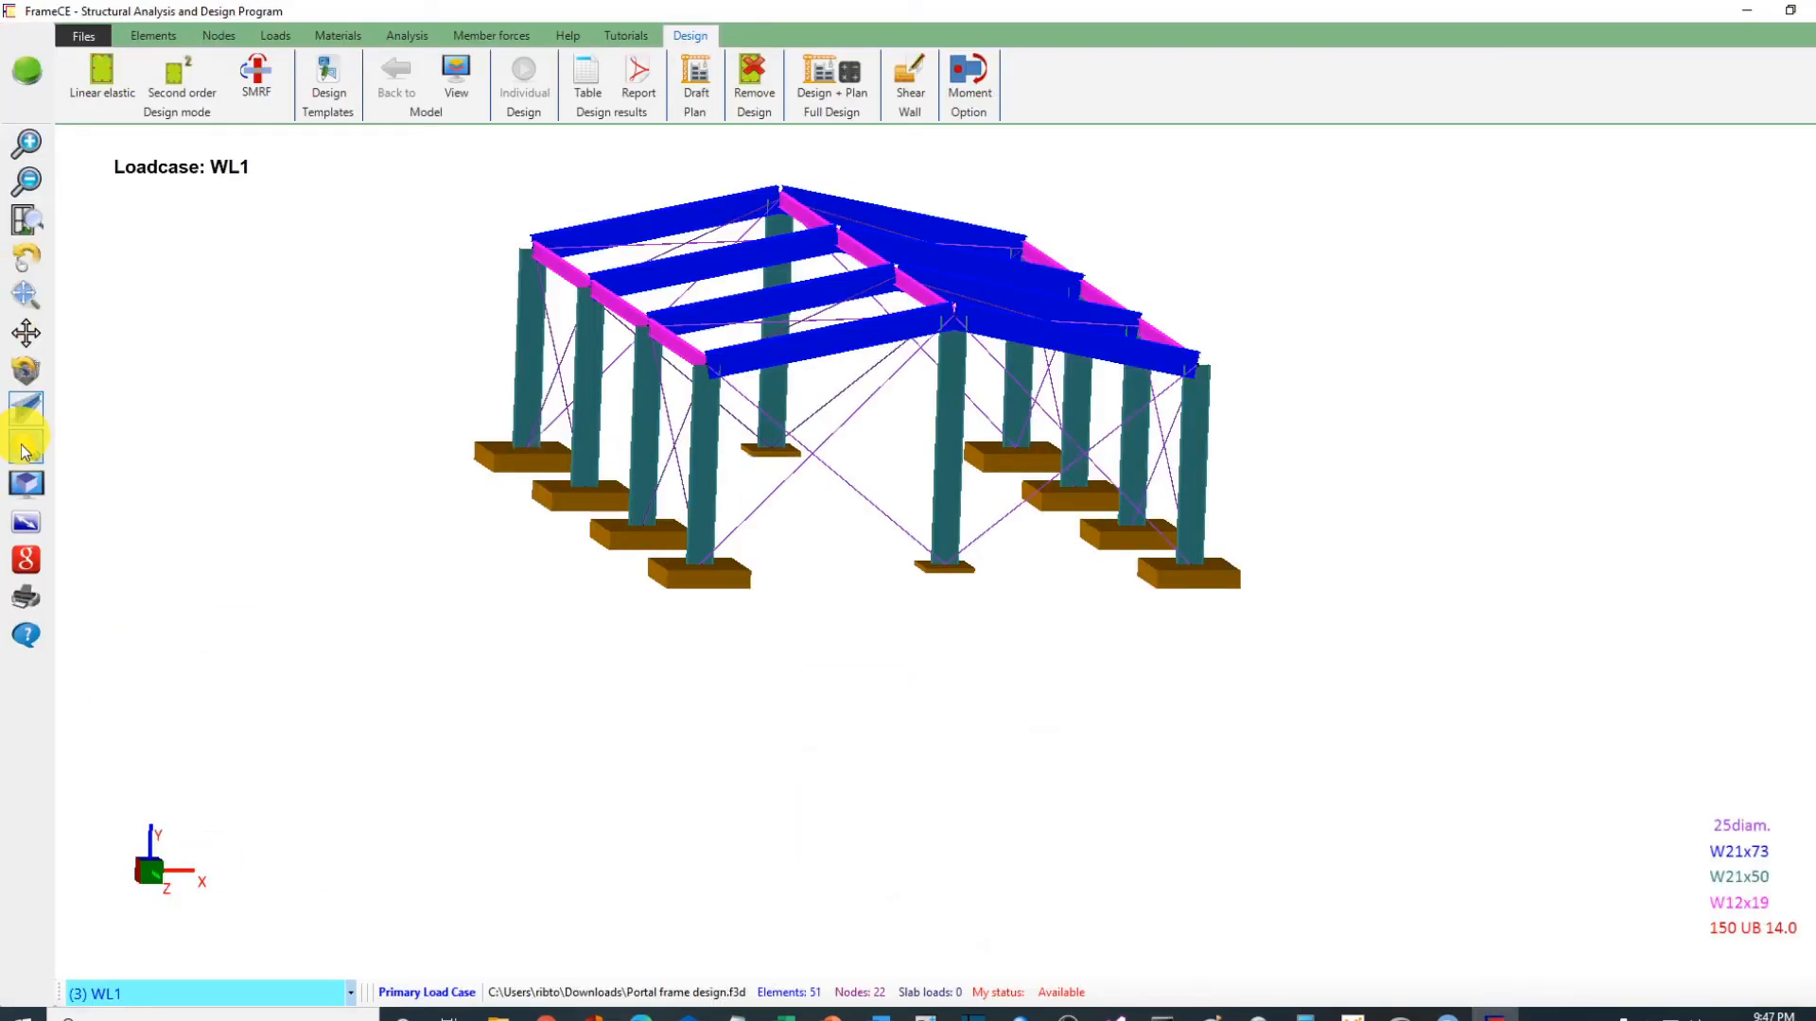
left_click(30, 481)
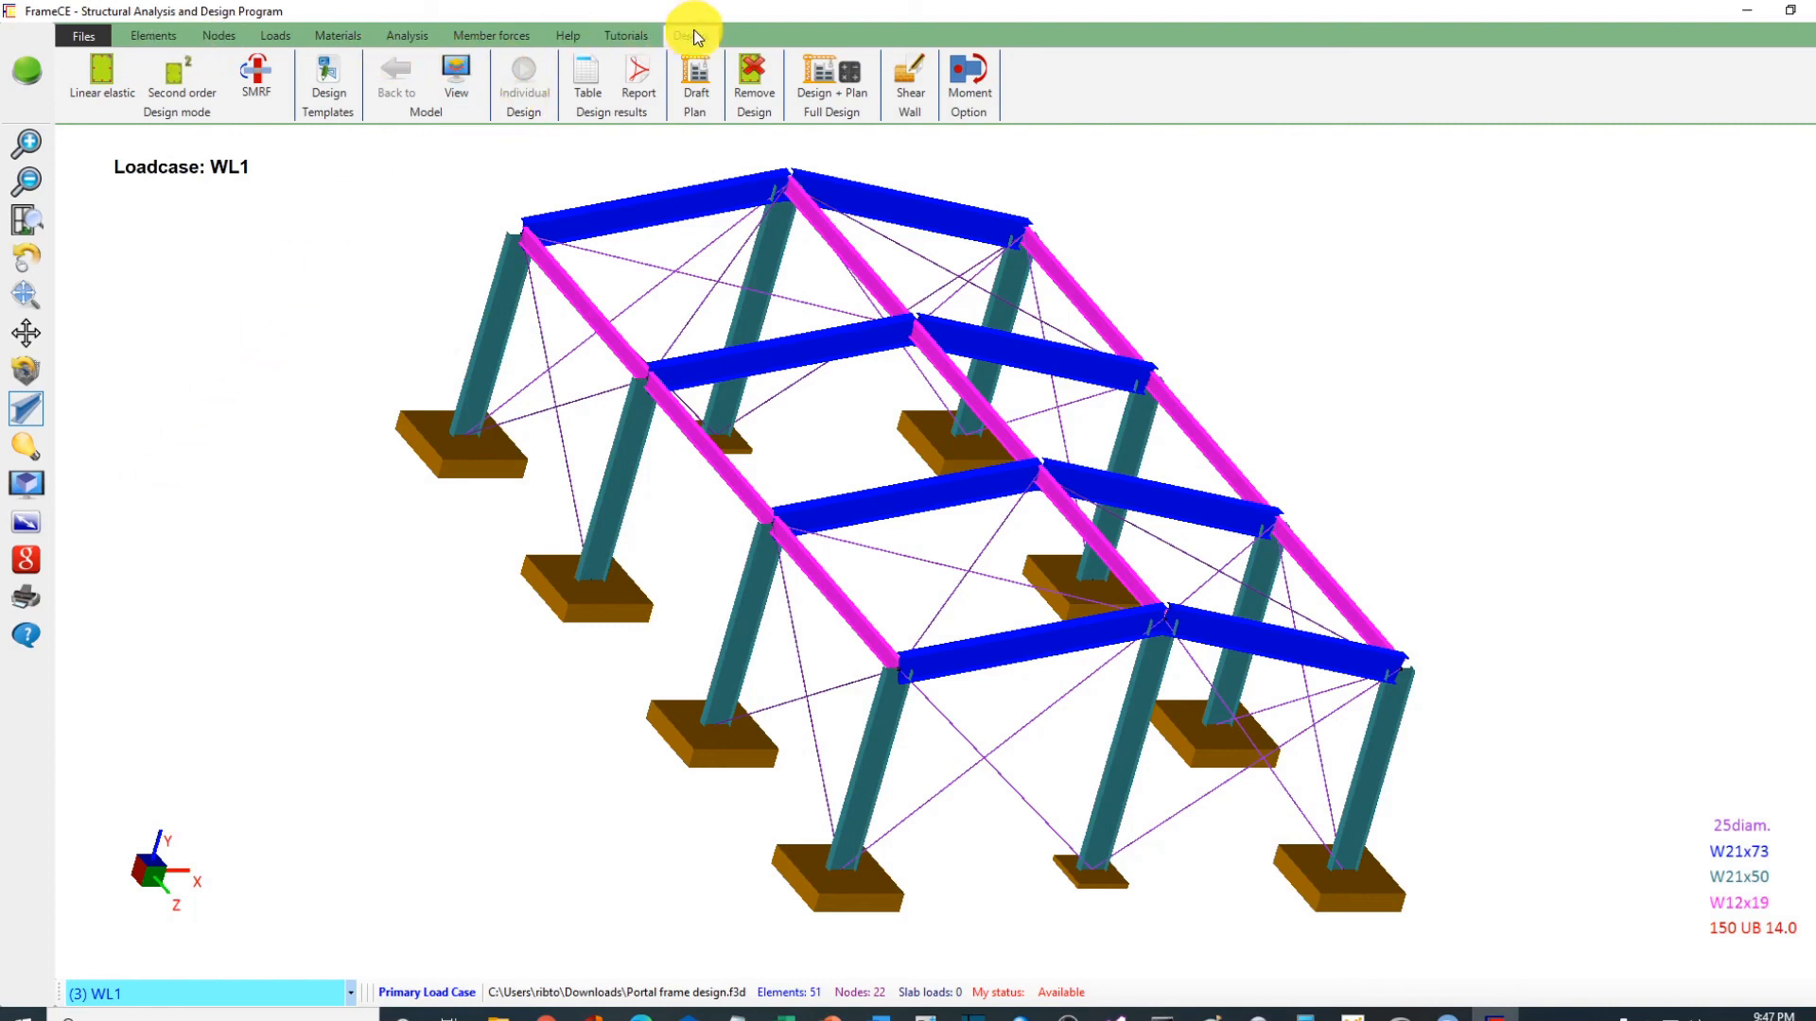
left_click(326, 73)
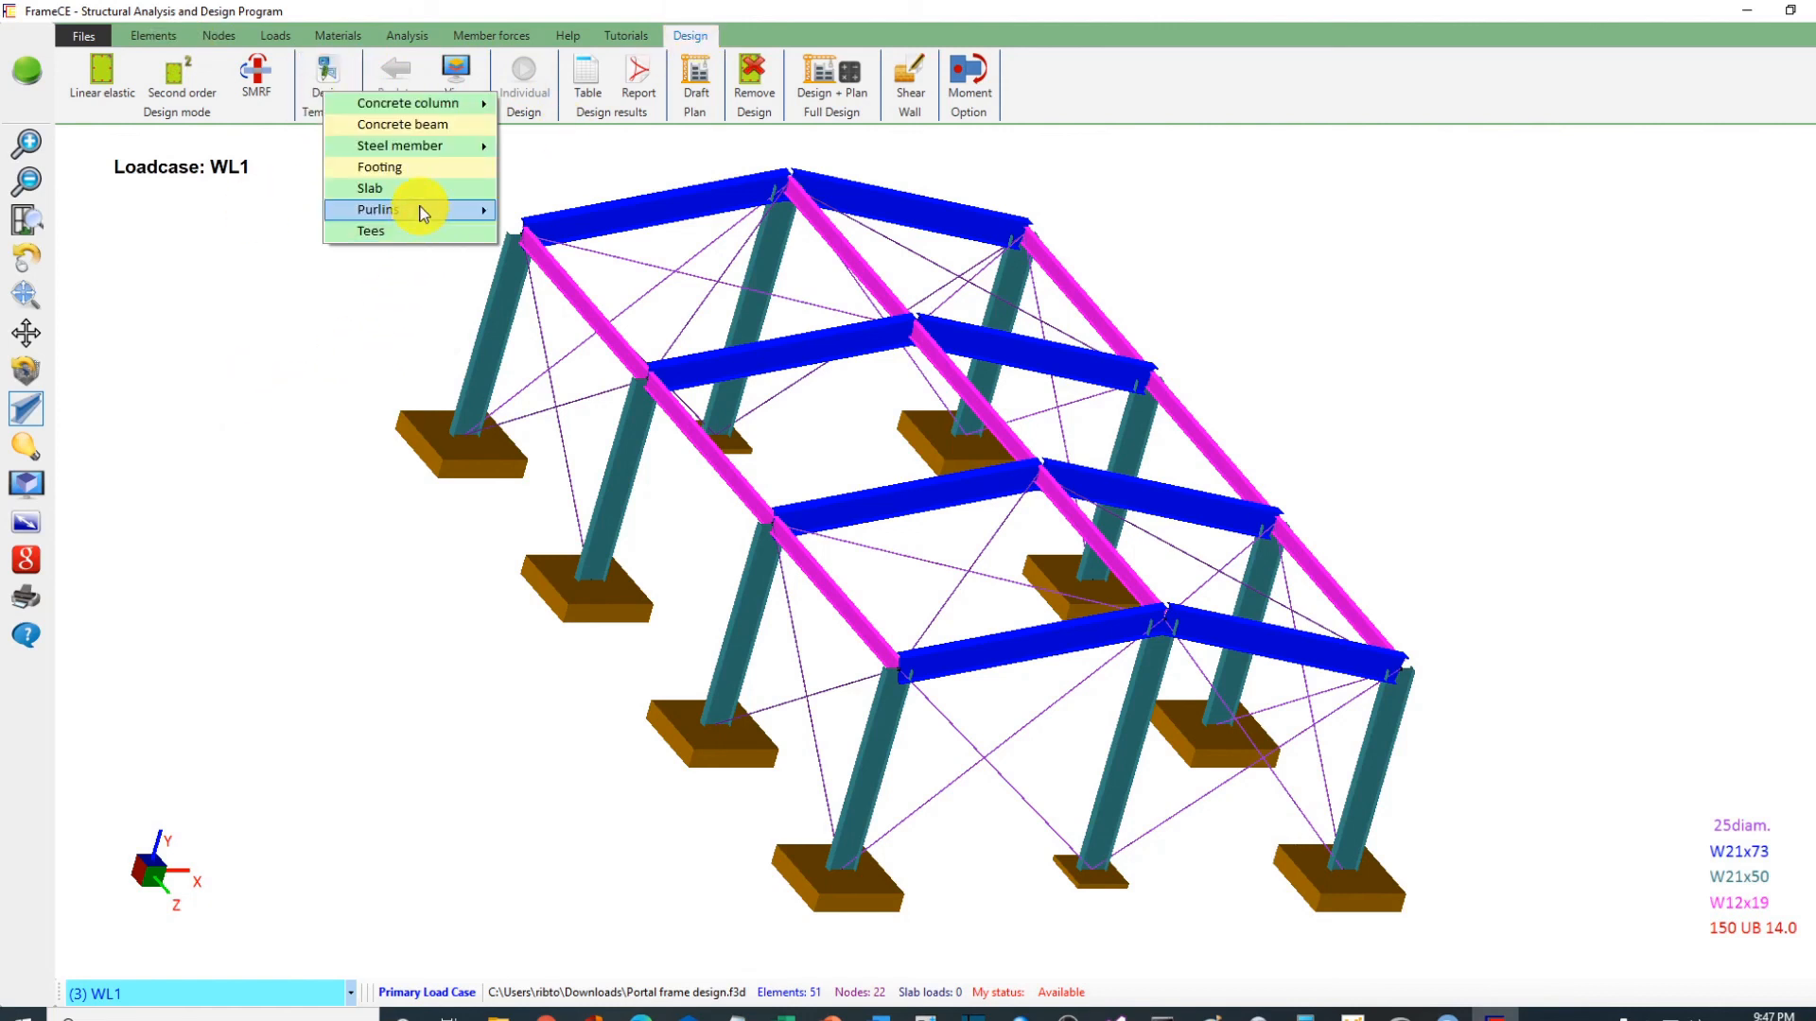
mouse_move(422, 213)
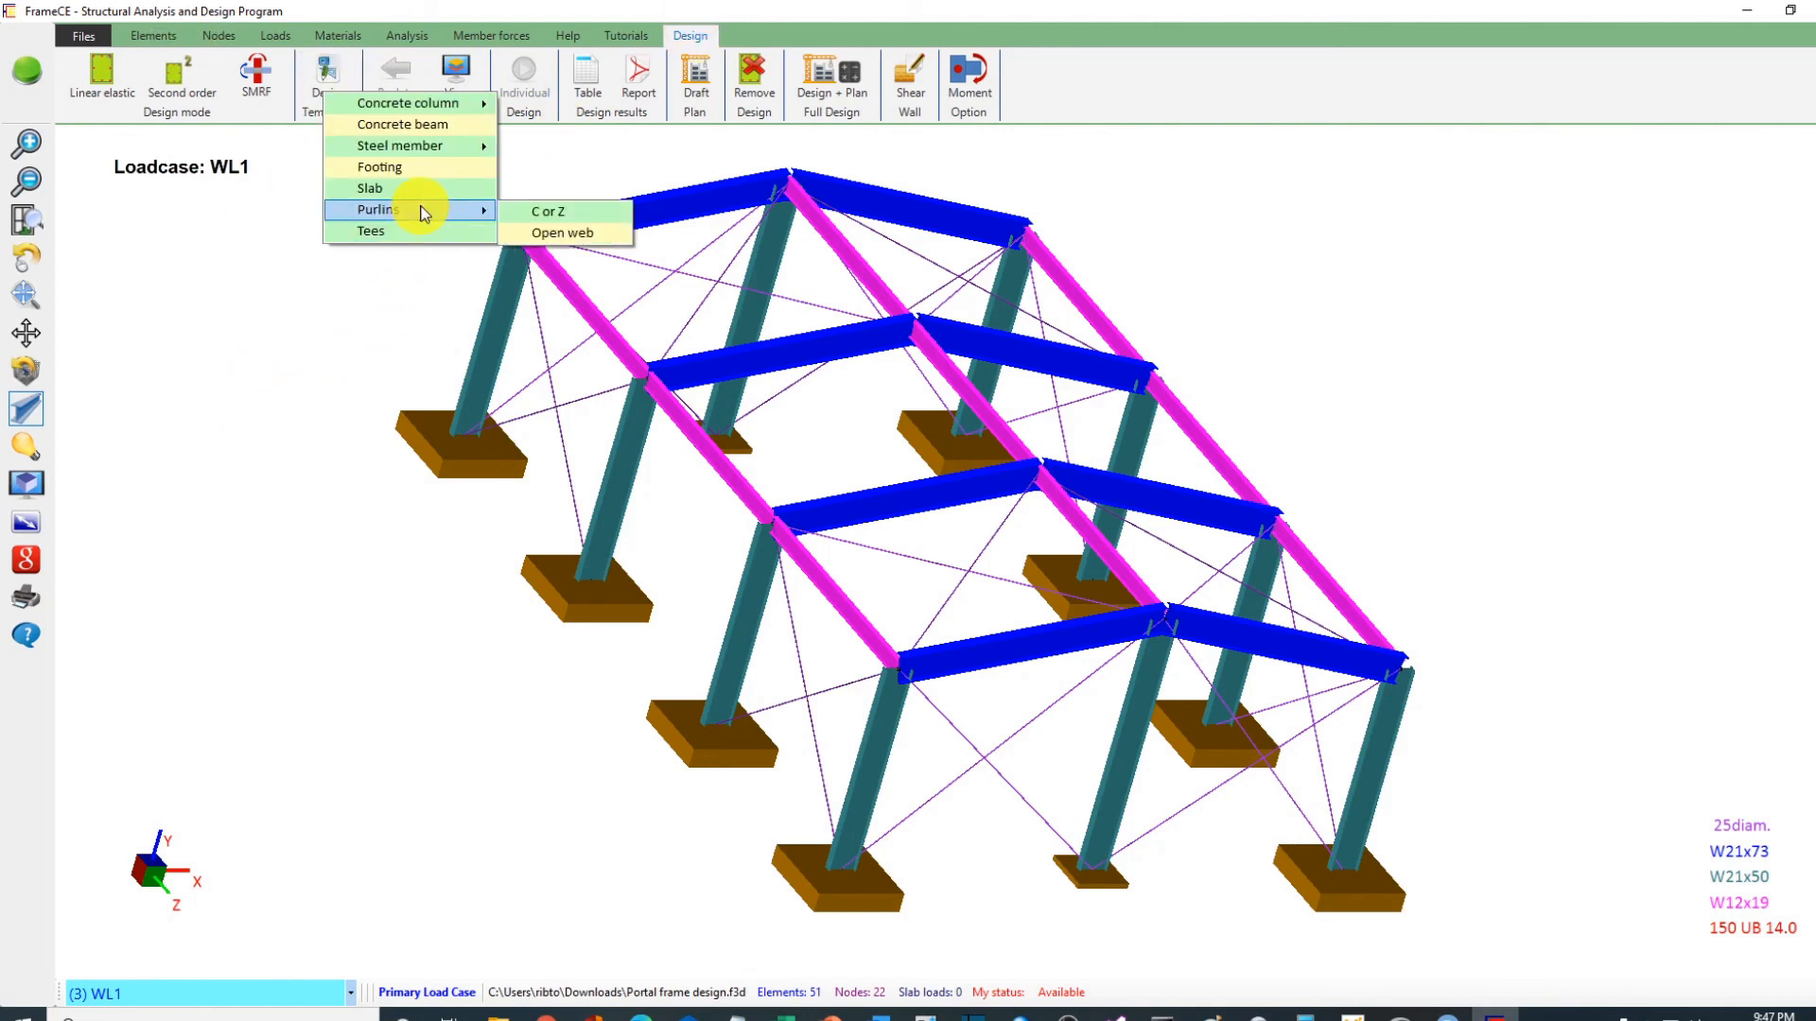
left_click(567, 212)
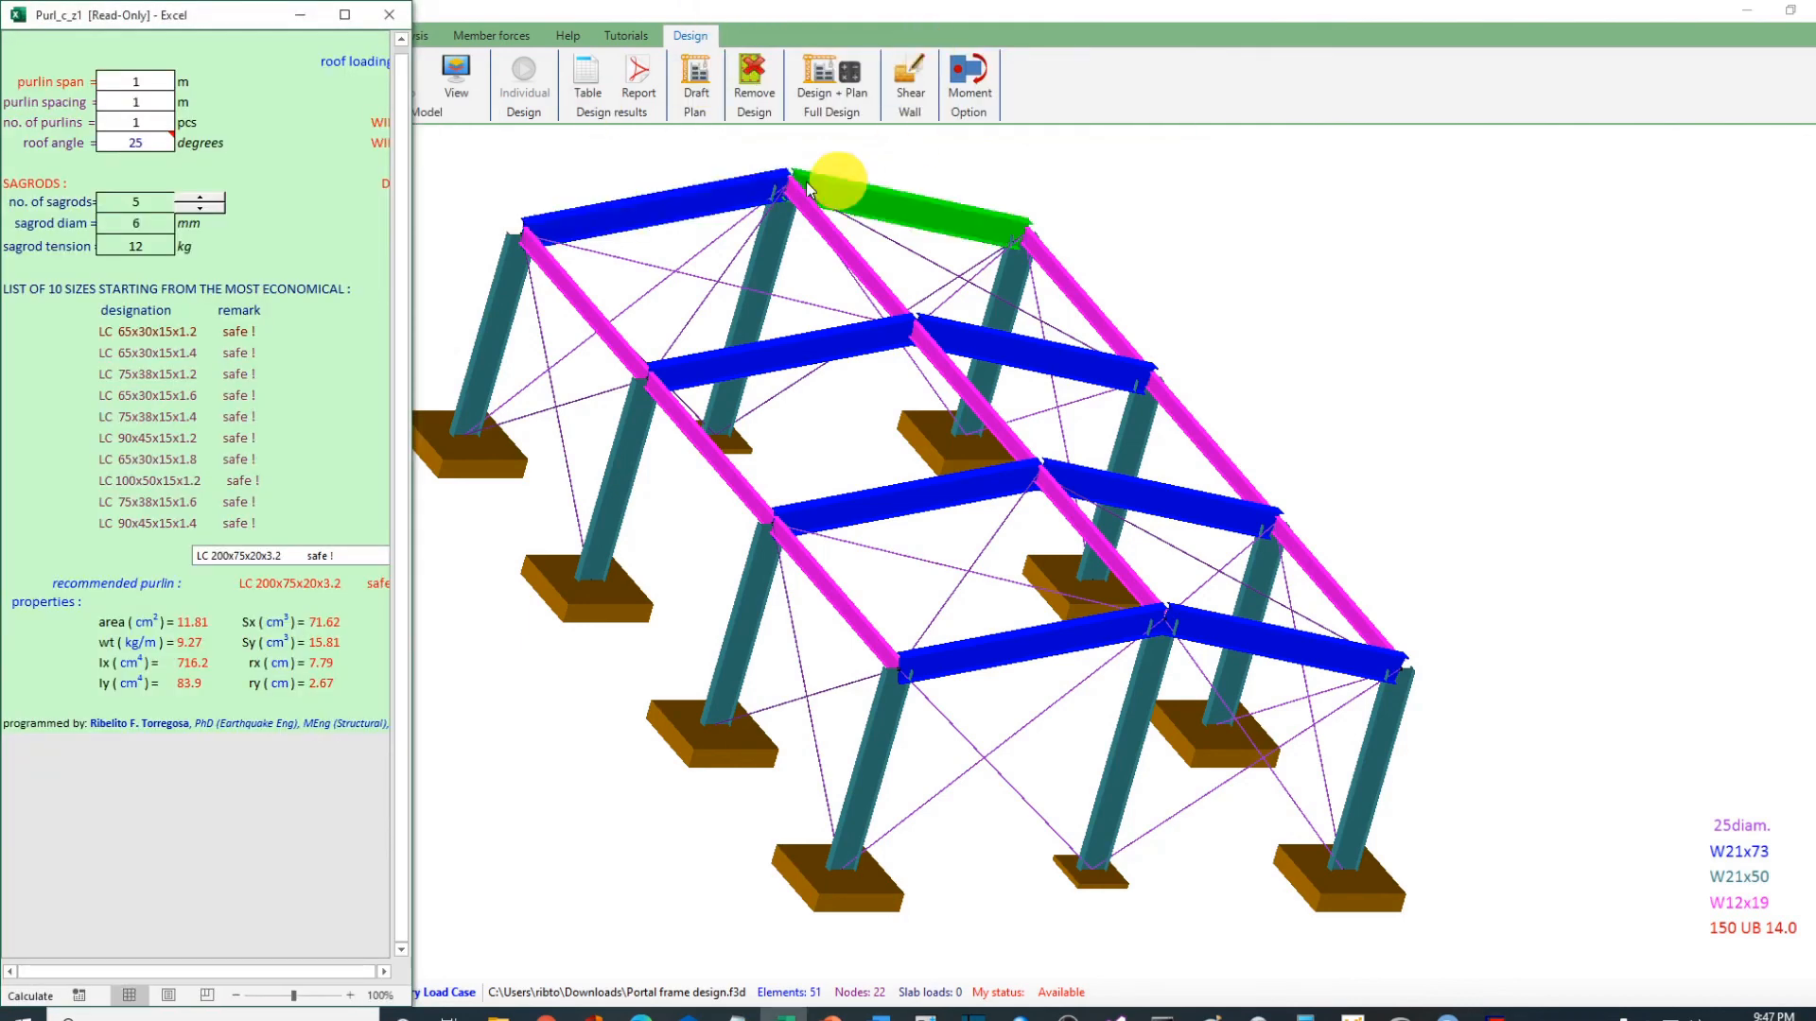
left_click(348, 16)
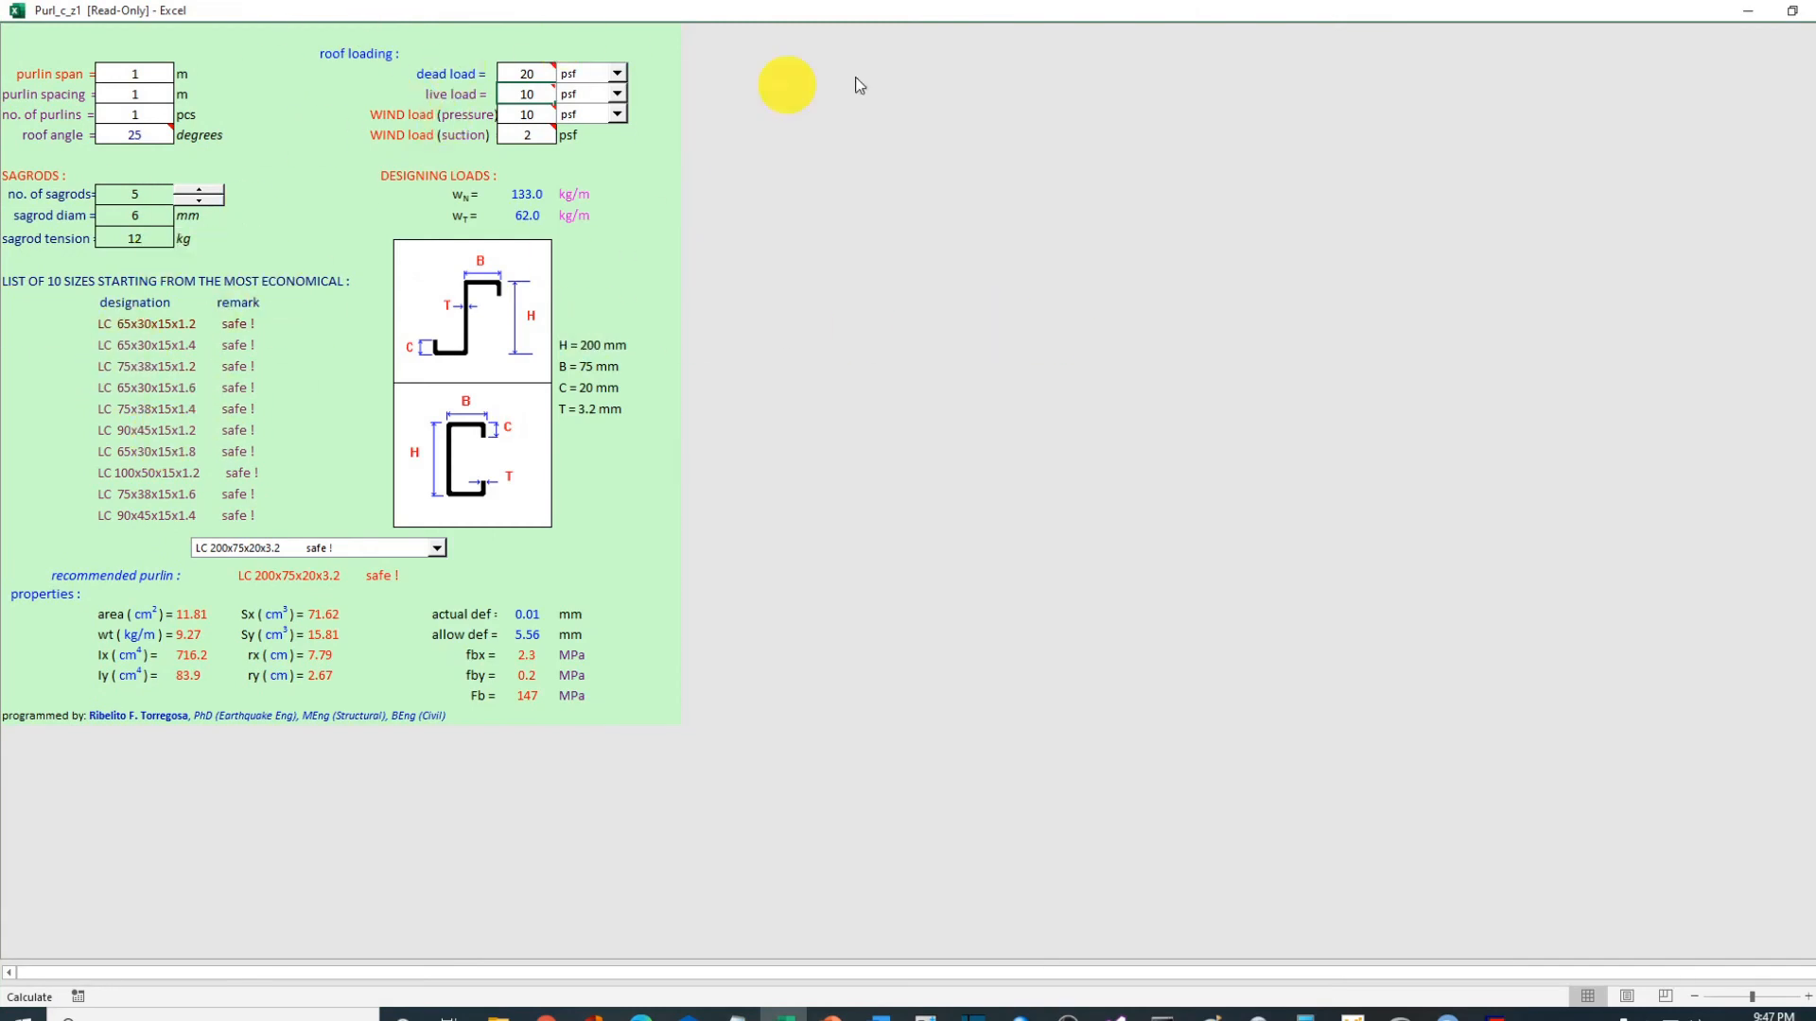
left_click(1812, 10)
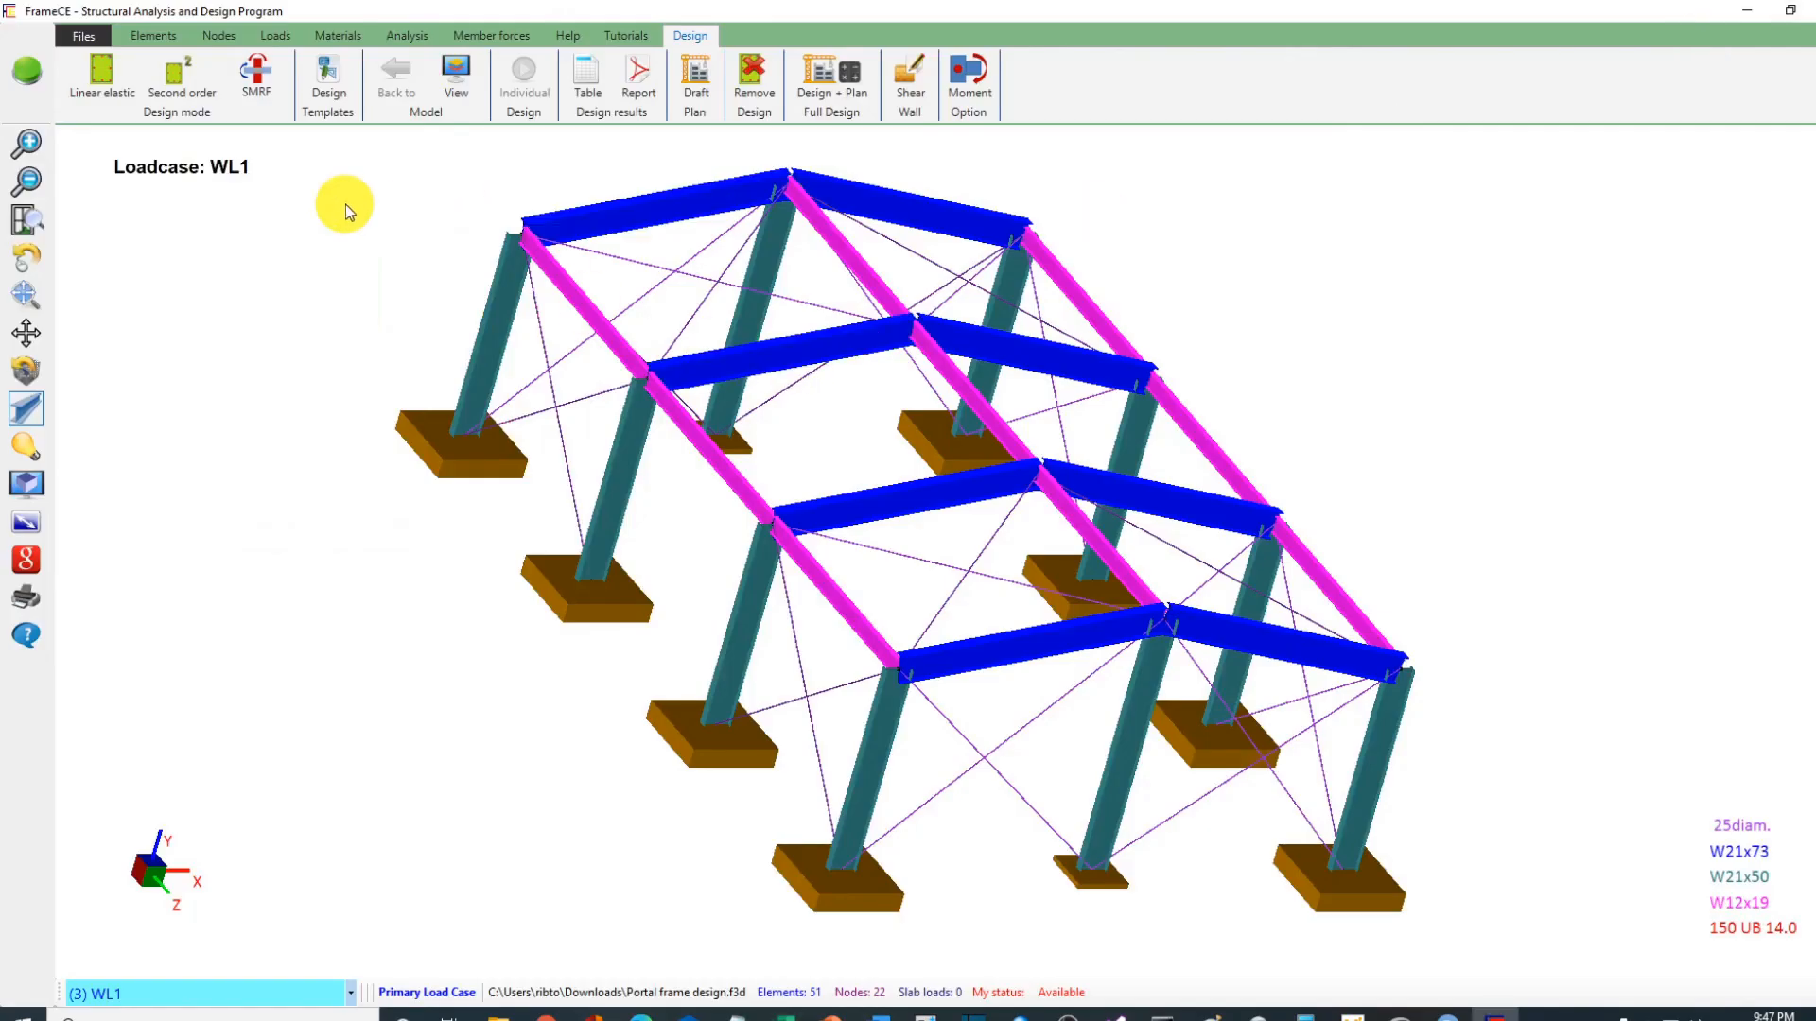
Step: Open the open web purlin design template at full size, review its inputs and recommended section, and close it
left_click(328, 81)
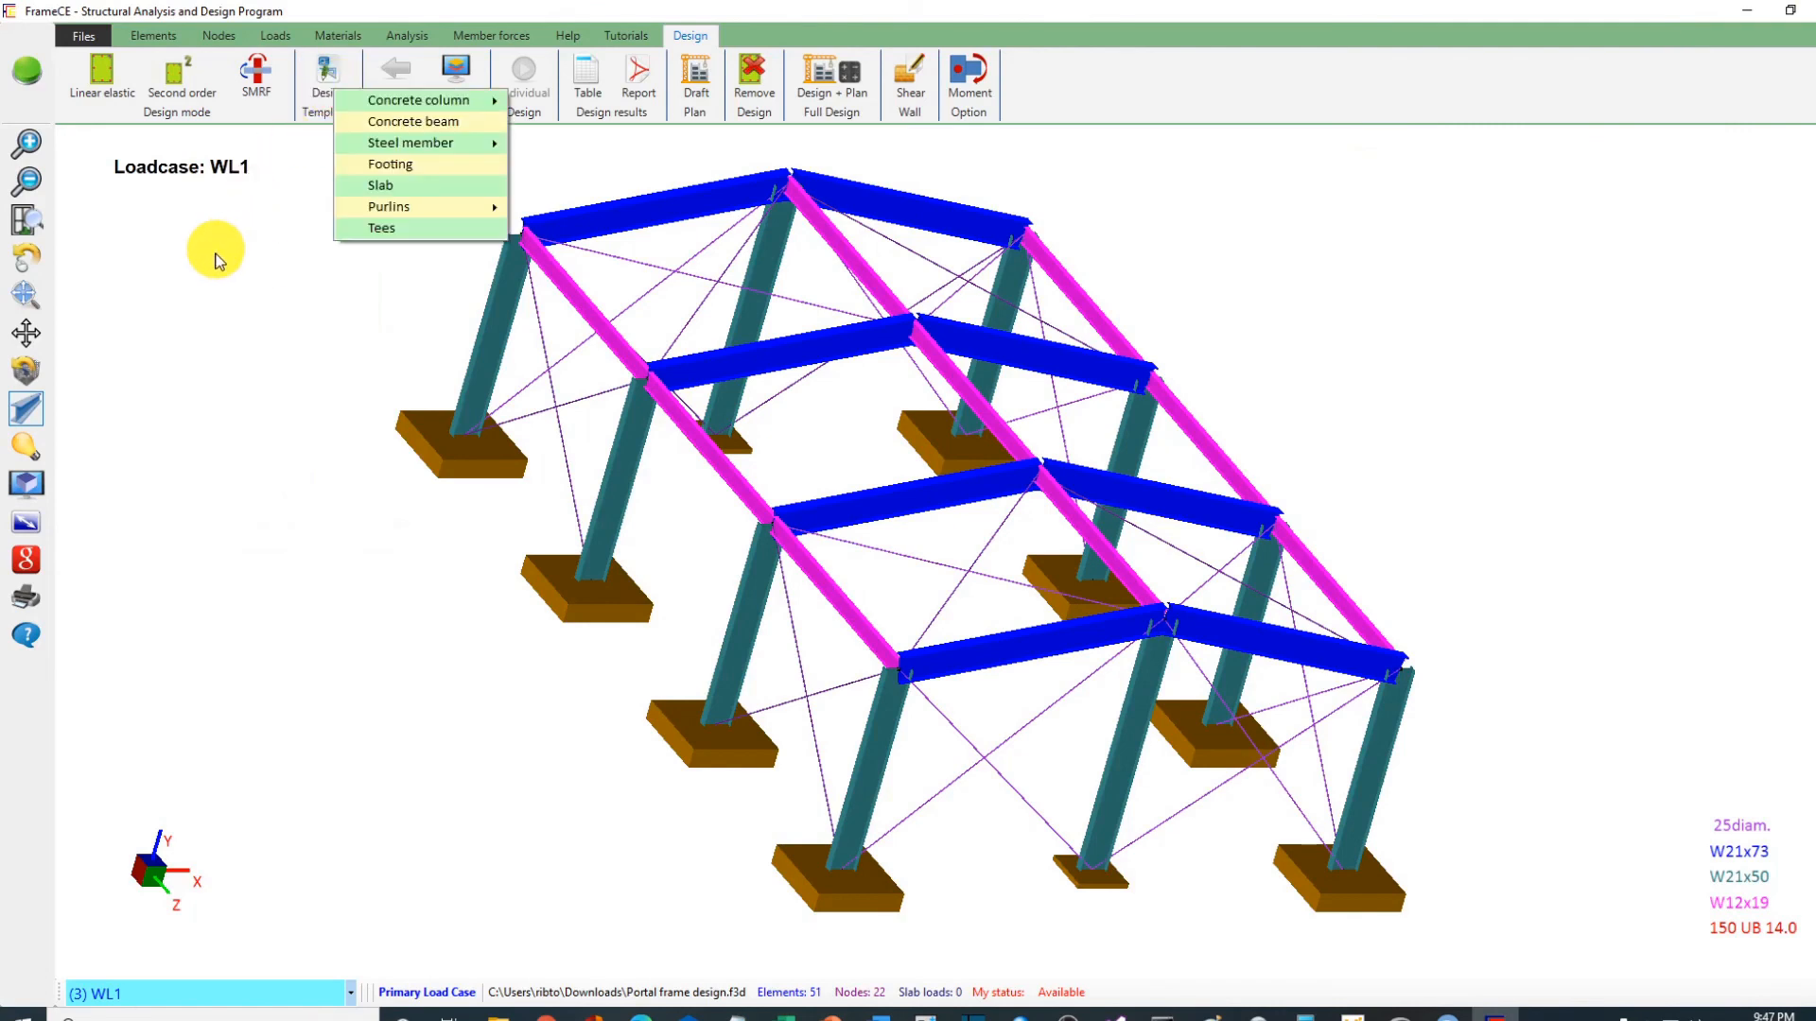
mouse_move(411, 212)
left_click(569, 227)
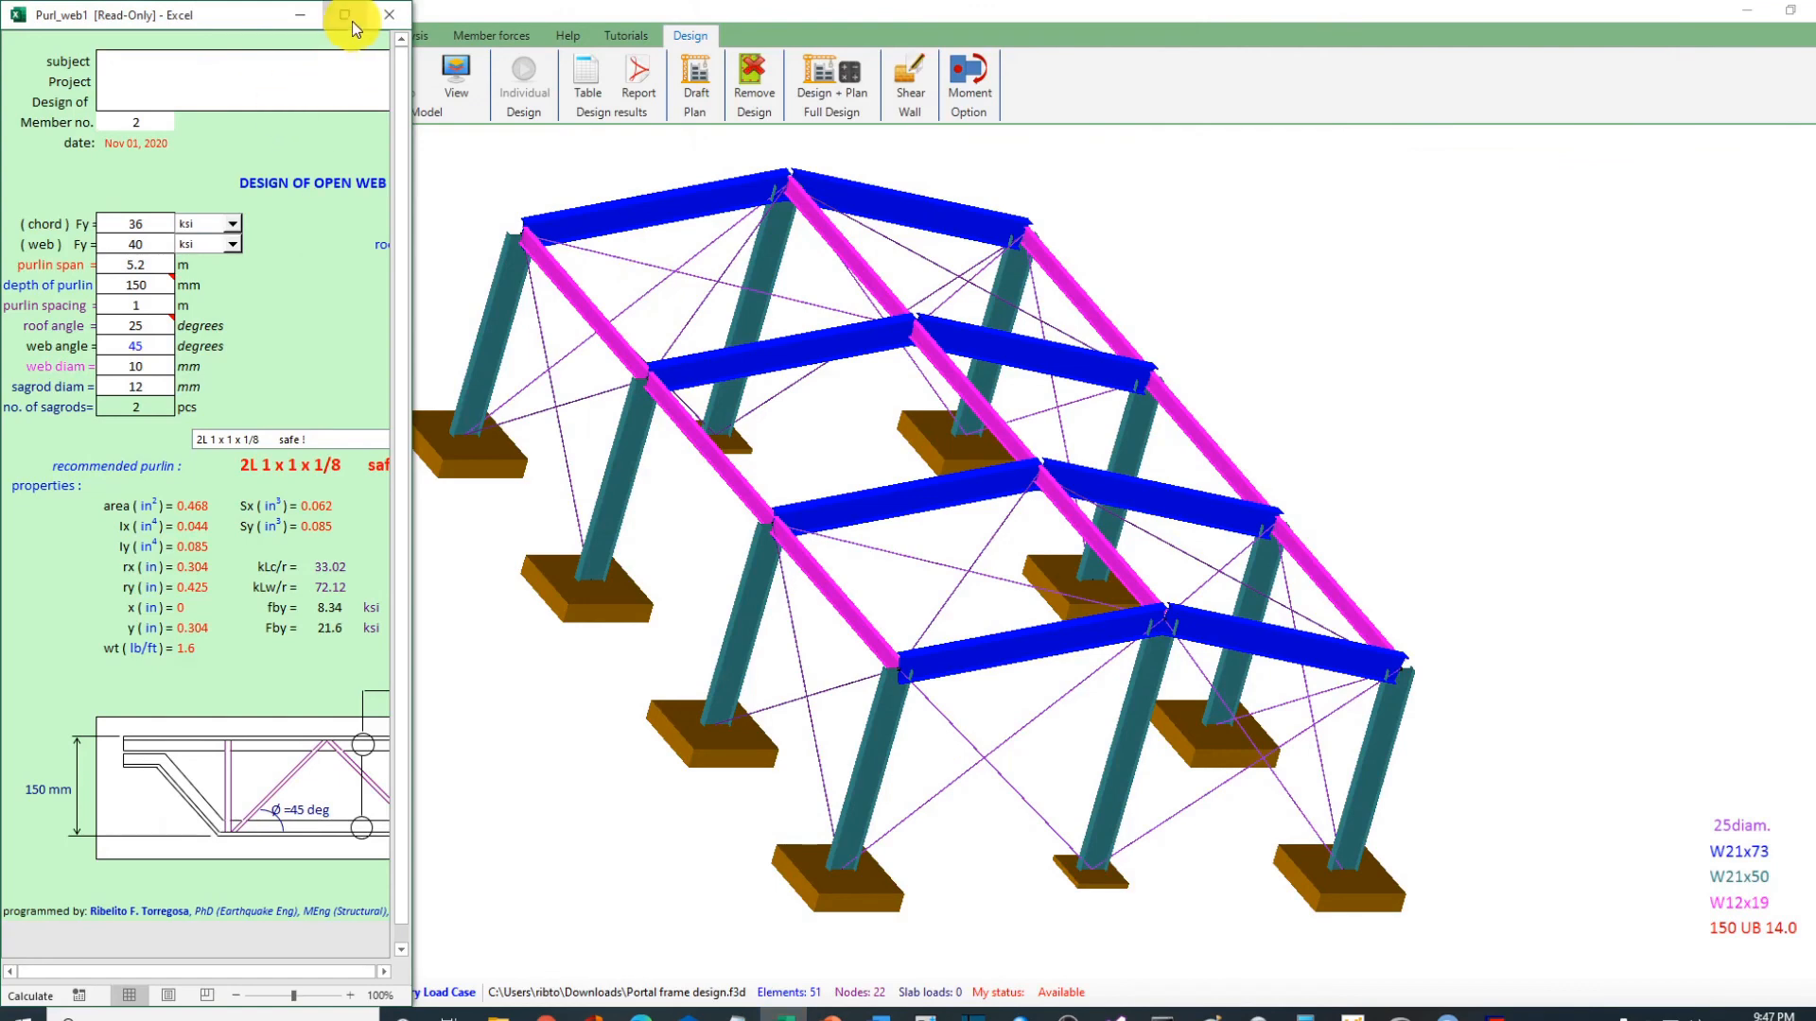
left_click(350, 11)
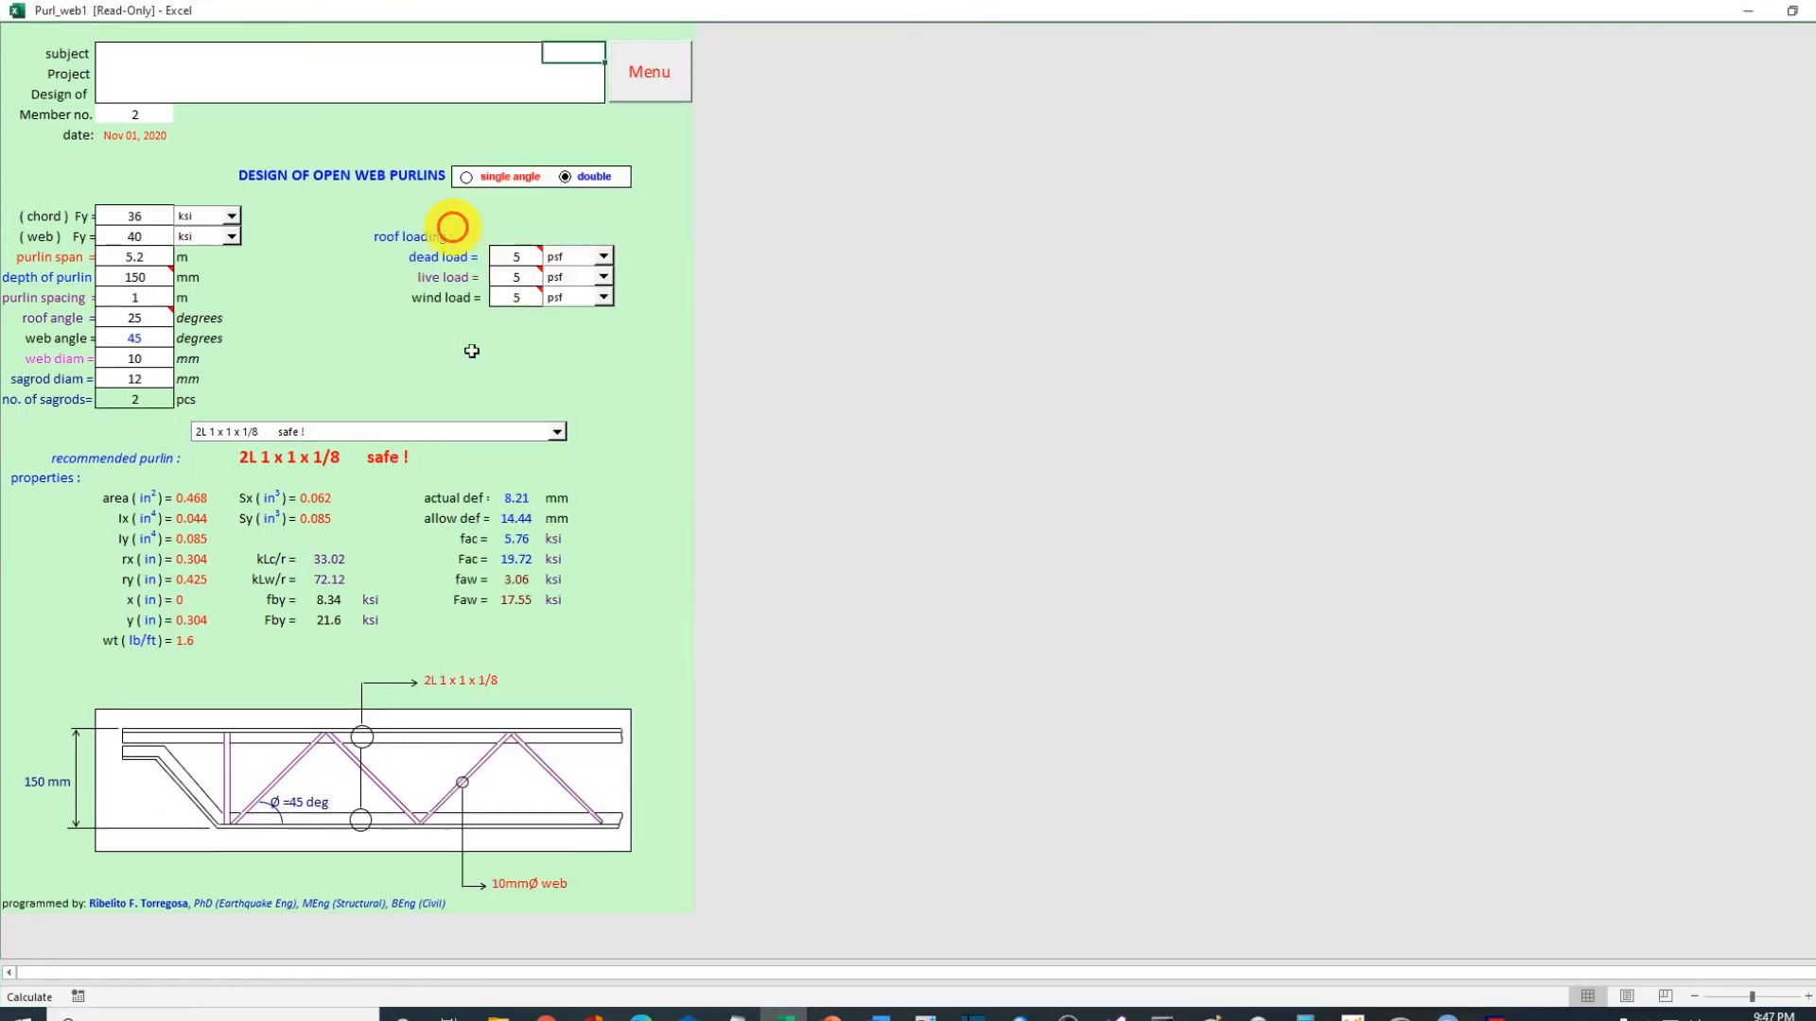
left_click(670, 74)
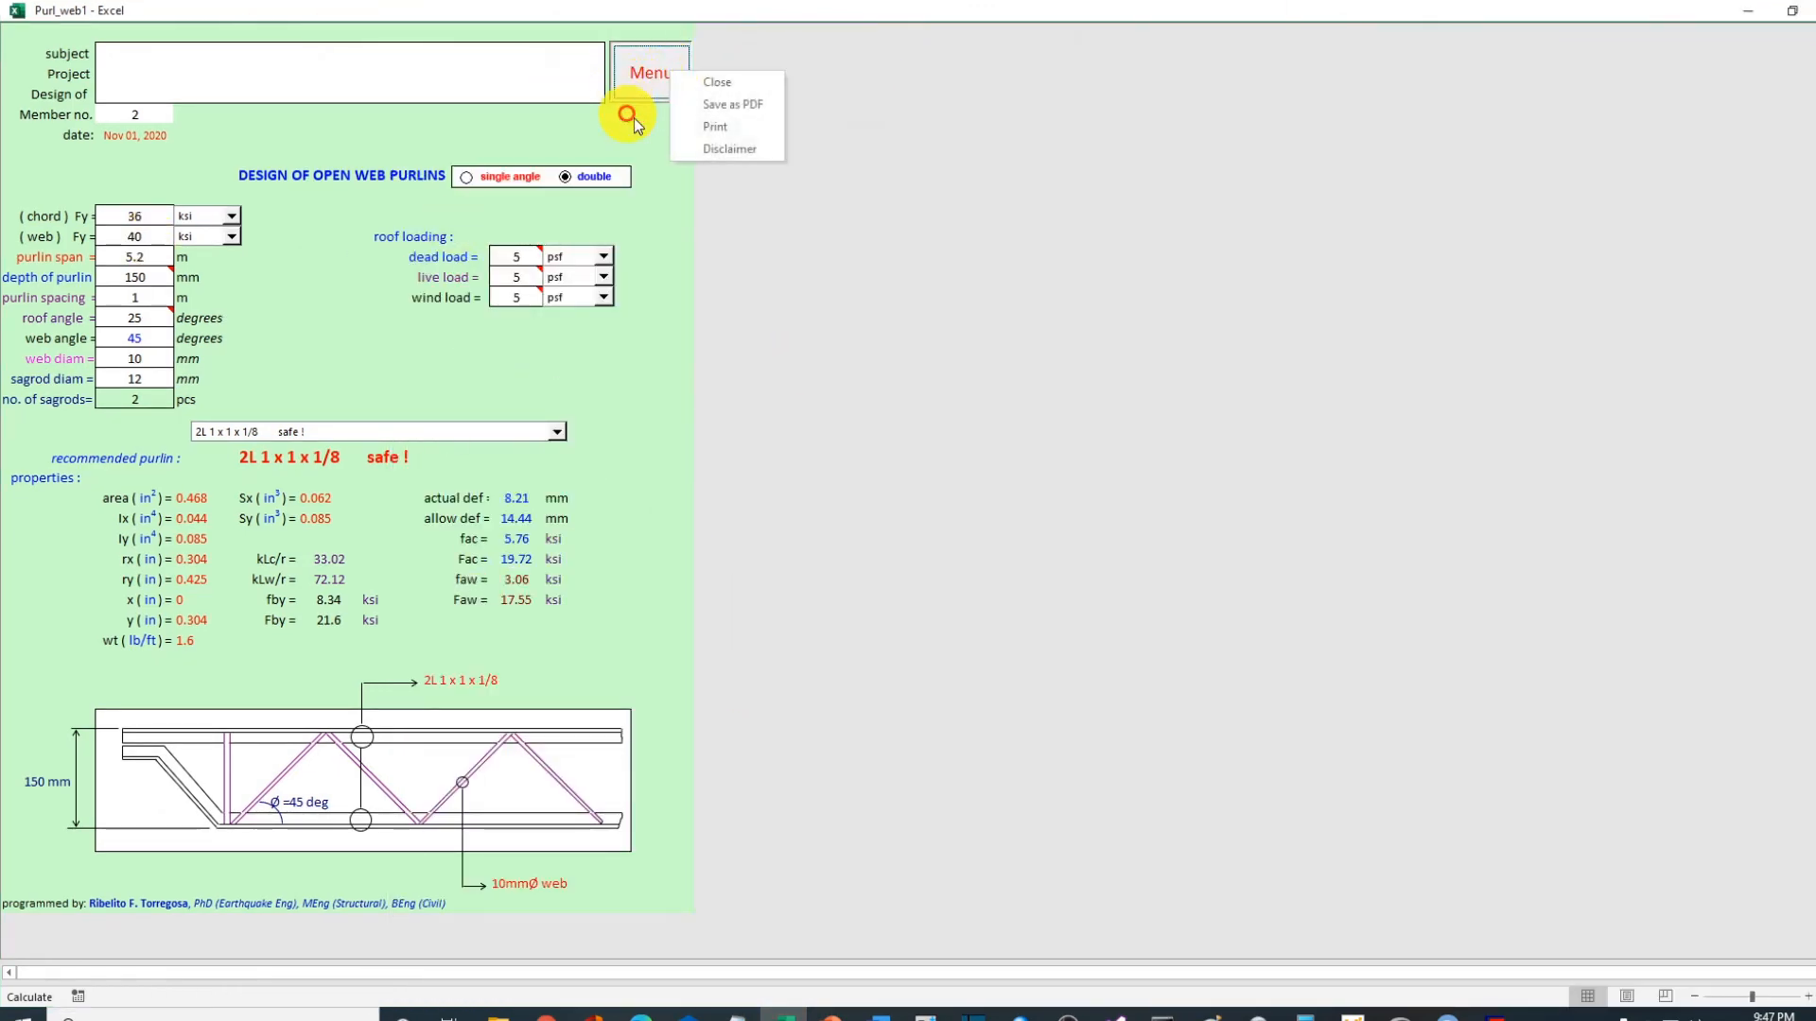
left_click(753, 91)
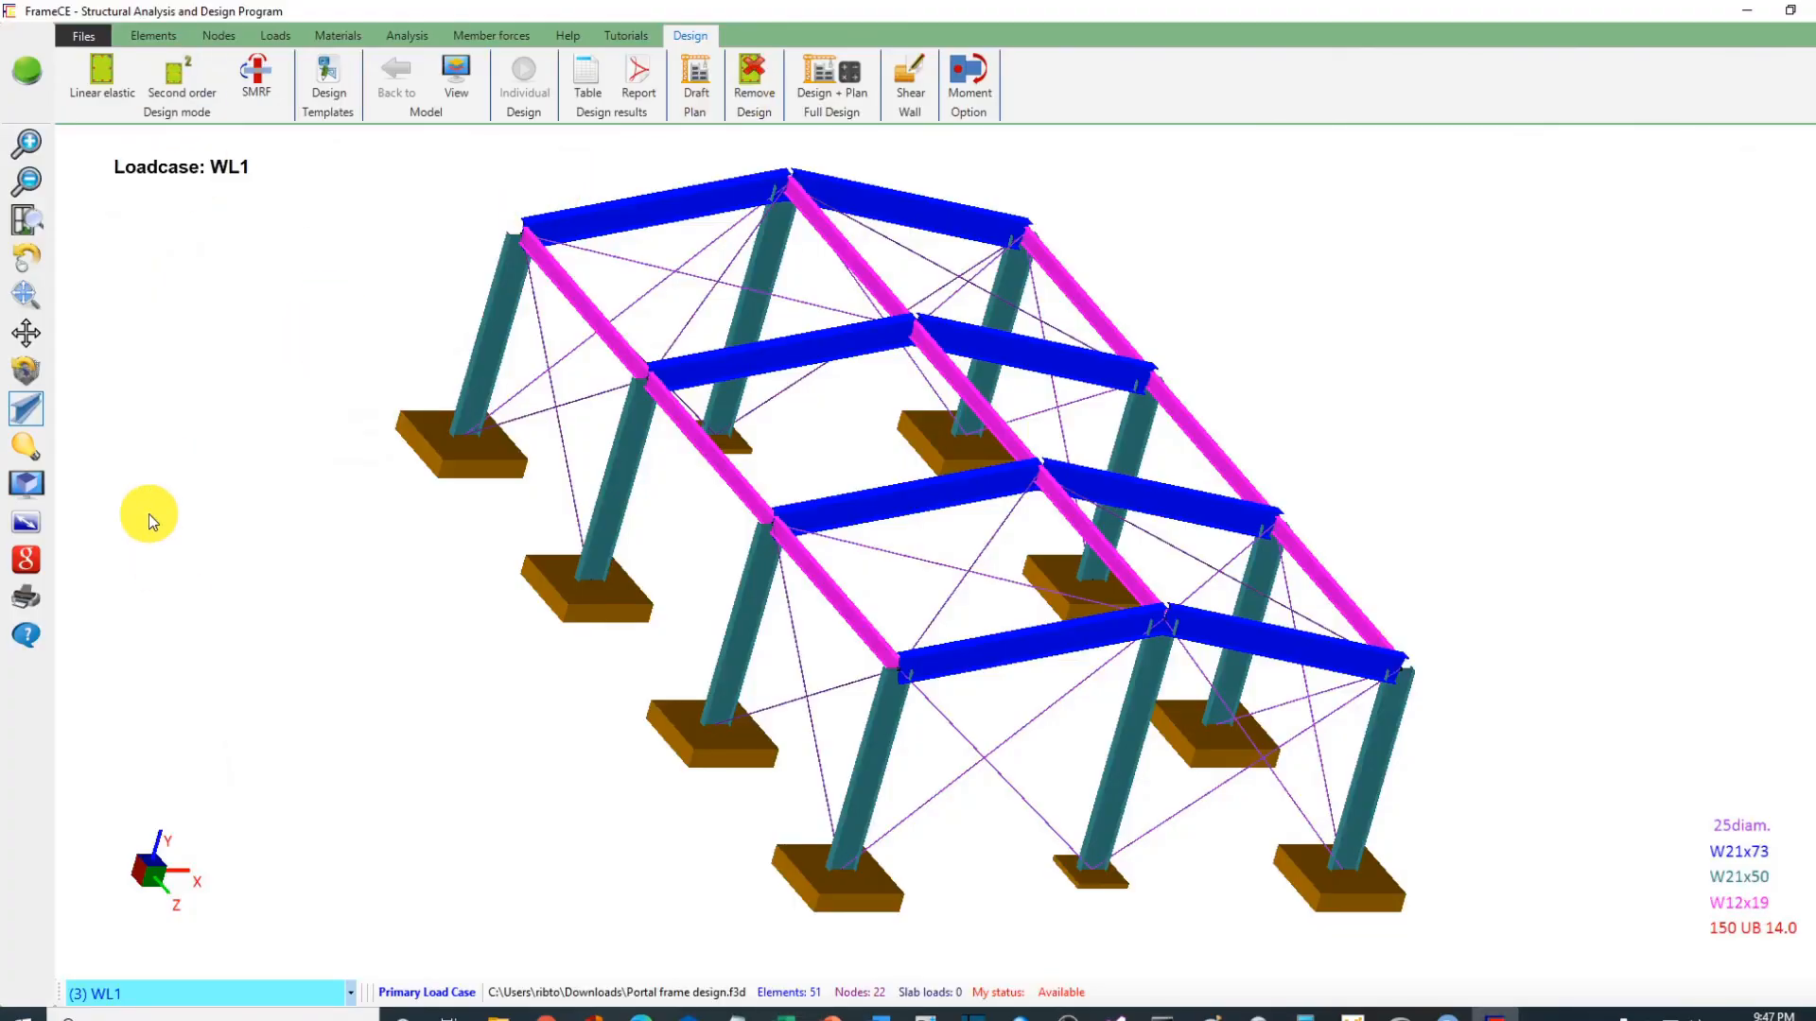